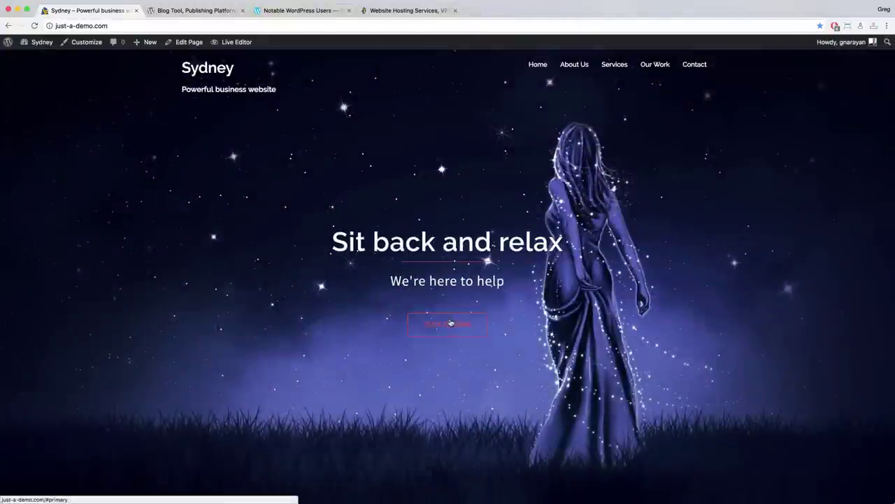
Follow the hero button and Our Services link down to the What do we provide you? section
click(453, 324)
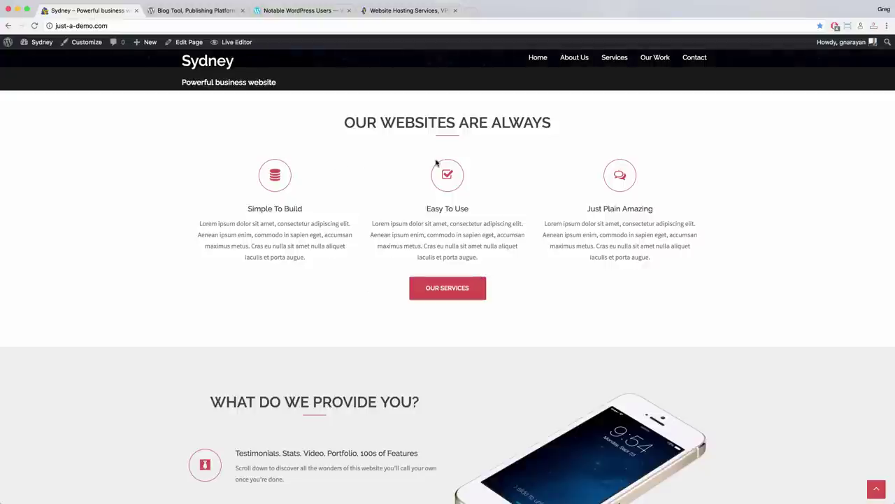
click(455, 296)
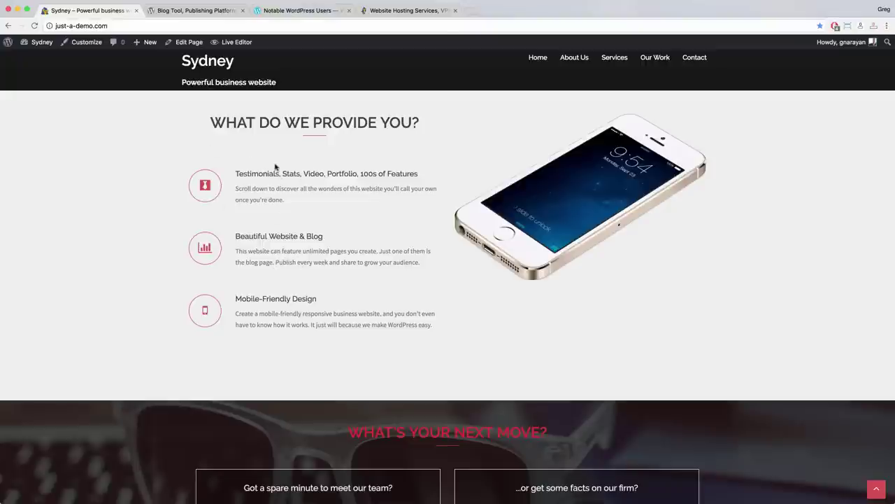
scroll(343, 214, down, 5)
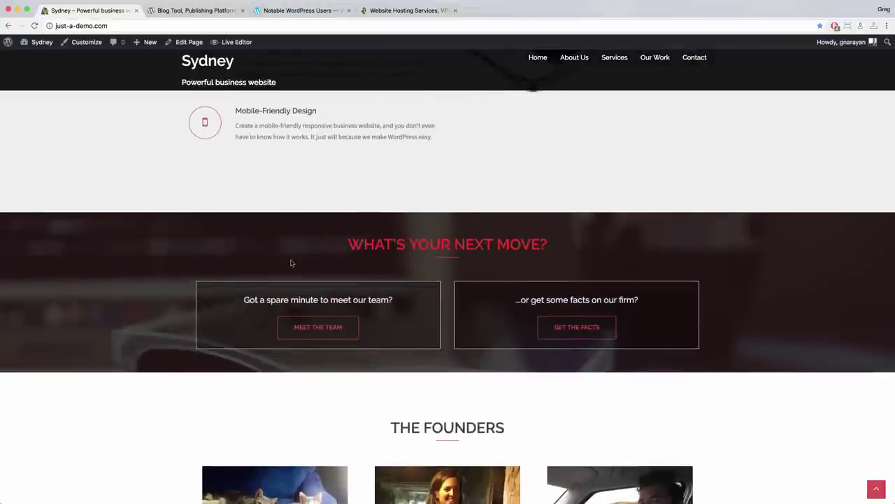
scroll(290, 261, down, 2)
scroll(292, 263, up, 1)
scroll(291, 263, up, 1)
scroll(292, 263, down, 1)
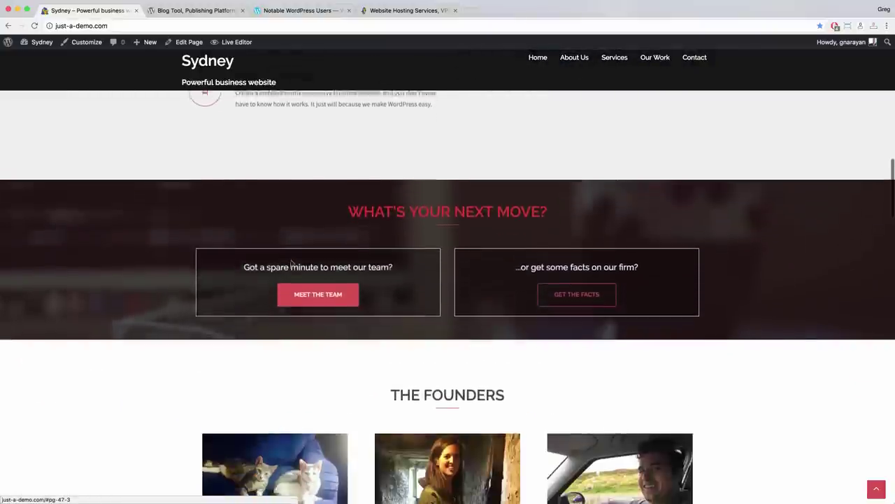
scroll(292, 263, up, 3)
scroll(291, 263, down, 3)
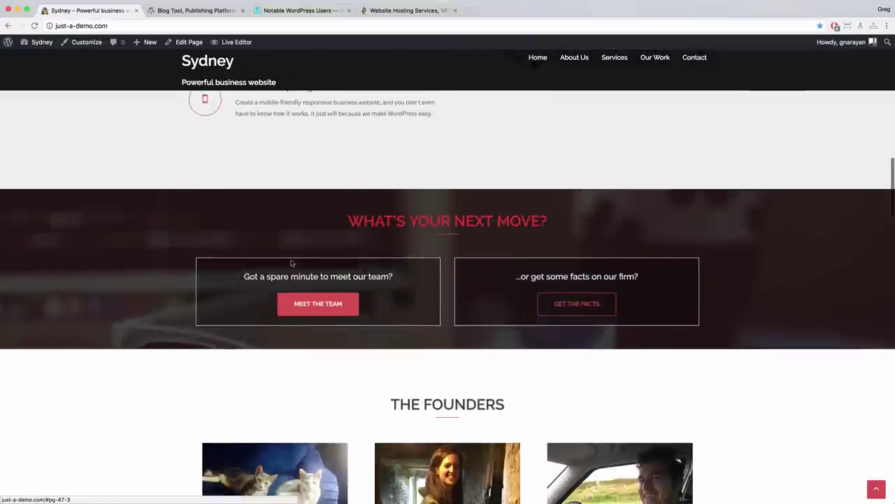
scroll(292, 263, down, 1)
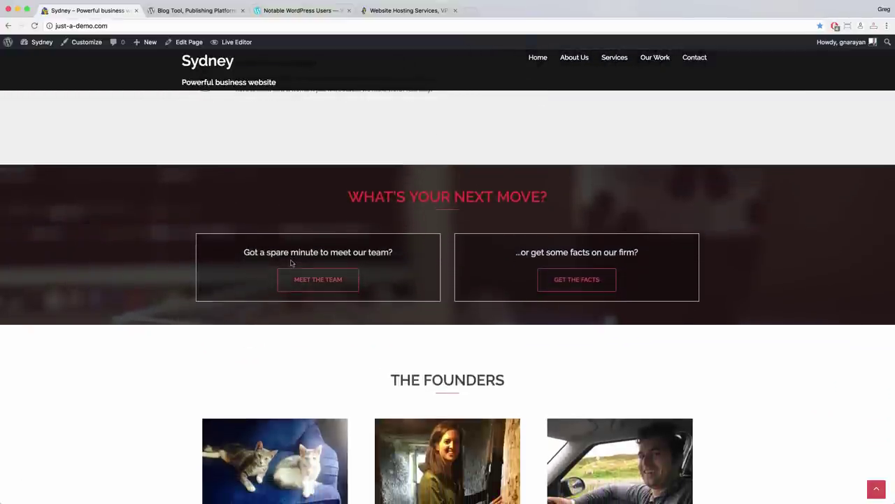
scroll(292, 263, down, 2)
scroll(291, 263, up, 4)
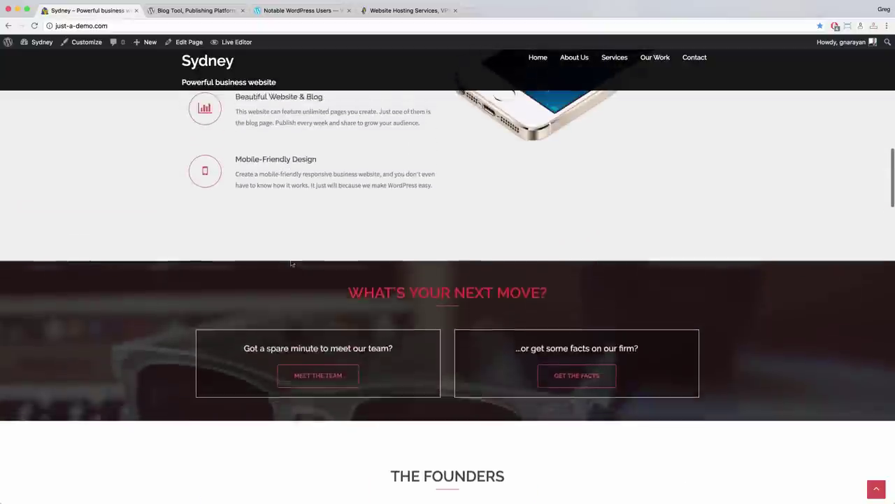
scroll(289, 260, down, 1)
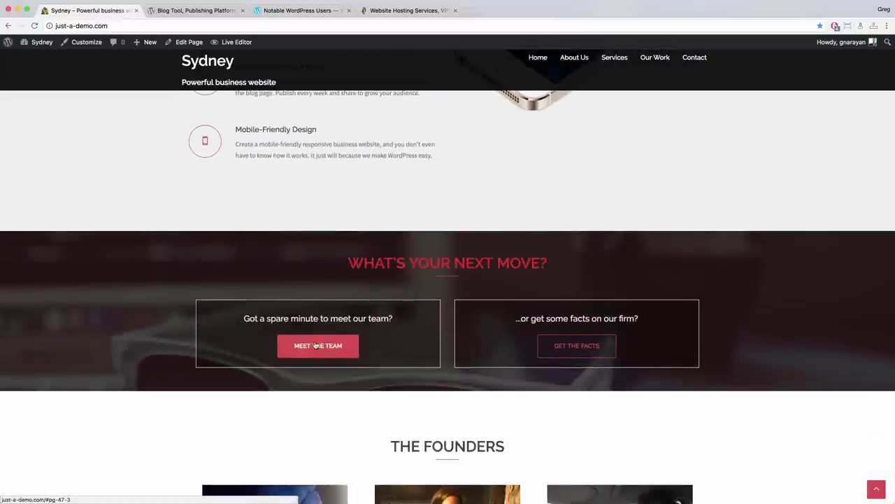
Jump via Meet the Team to The Founders section and its three team members
click(316, 346)
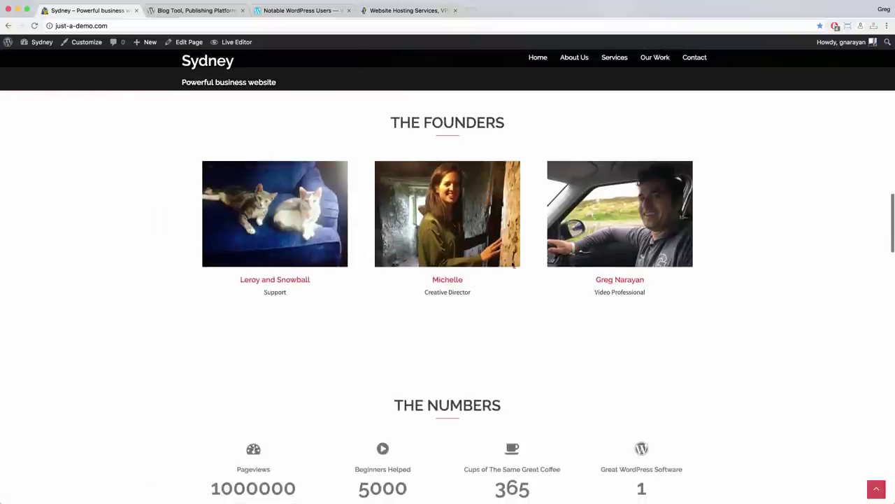
mouse_move(475, 189)
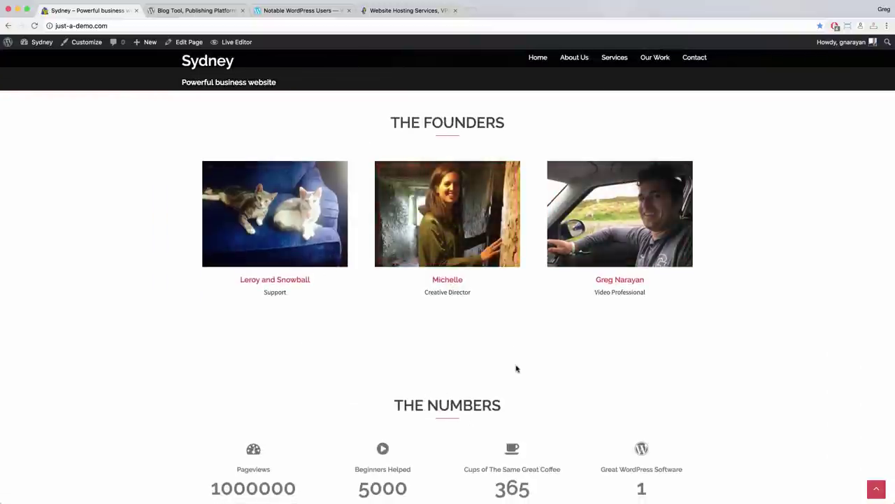
mouse_move(602, 276)
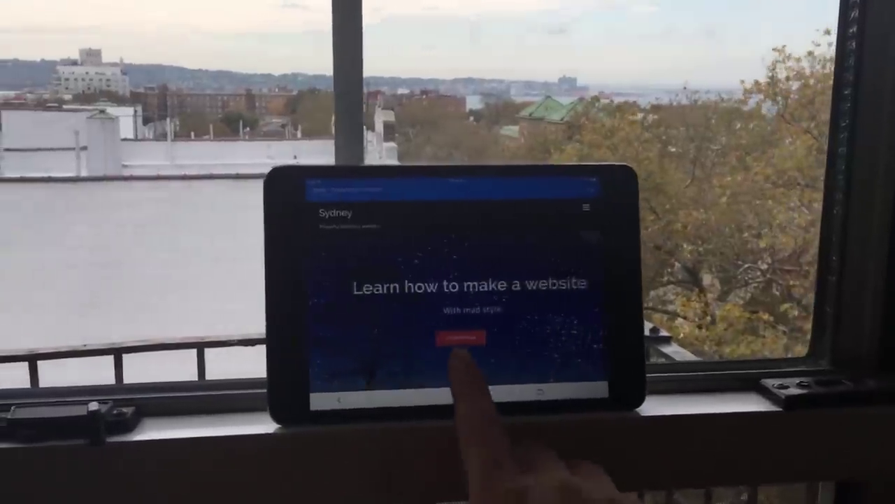
click(499, 335)
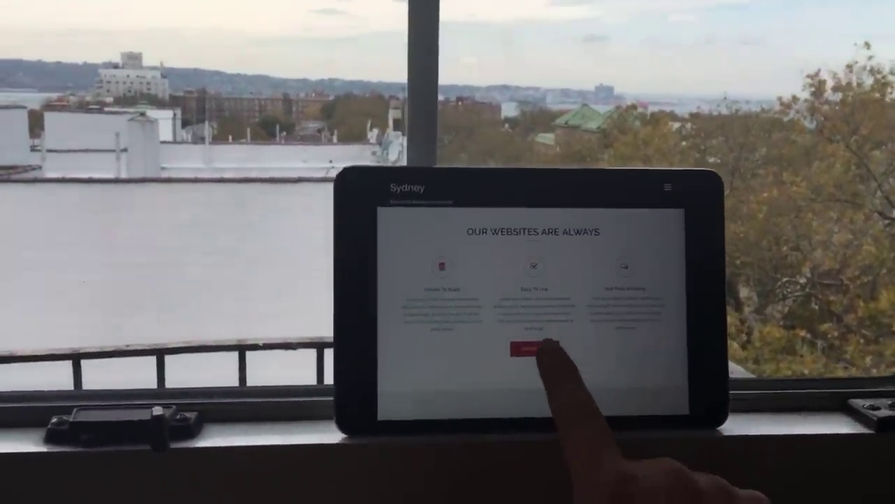
click(525, 401)
scroll(633, 371, down, 5)
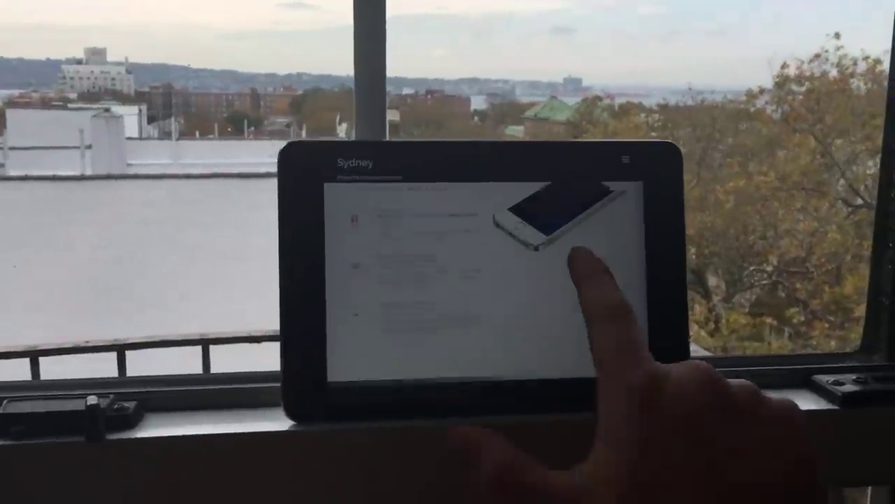
scroll(567, 350, down, 3)
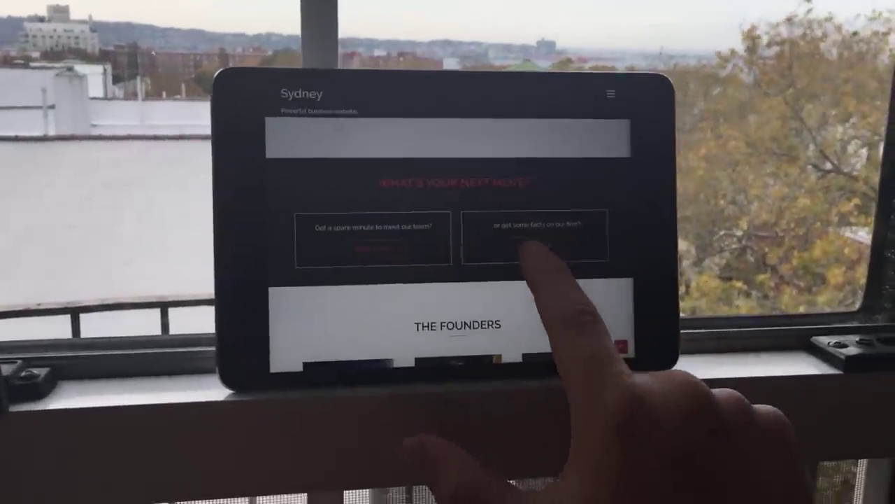
scroll(552, 234, down, 5)
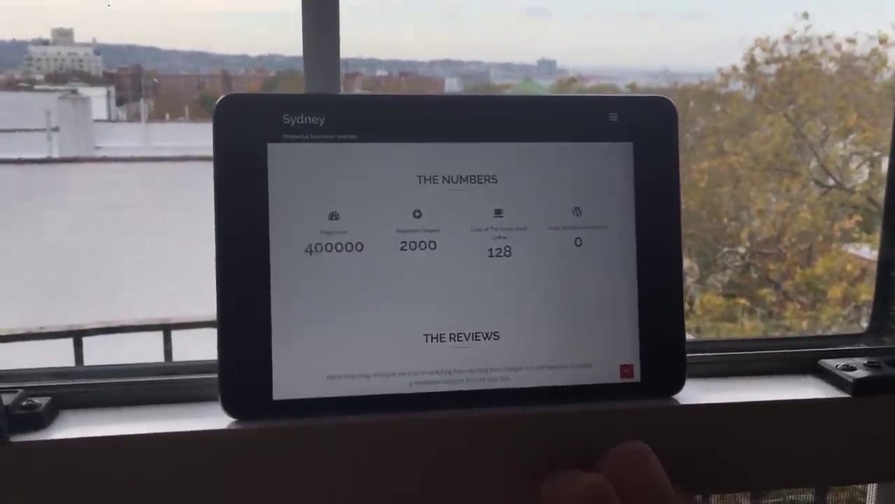
scroll(601, 280, down, 5)
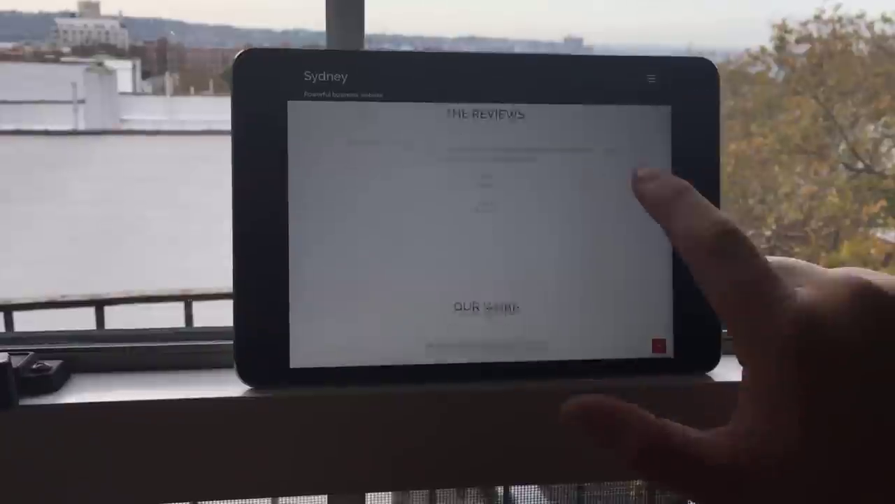
scroll(559, 262, down, 5)
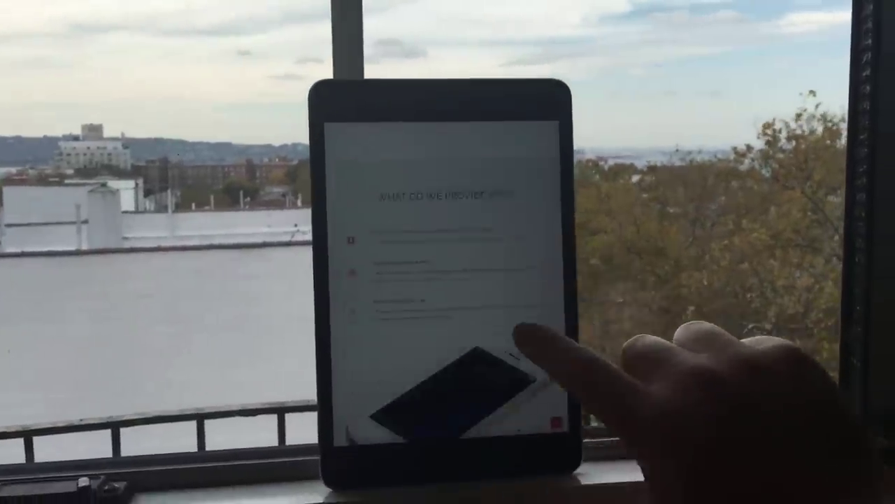
Scroll the tablet layout from What do we provide you? down through The Founders to The Numbers
scroll(483, 378, down, 10)
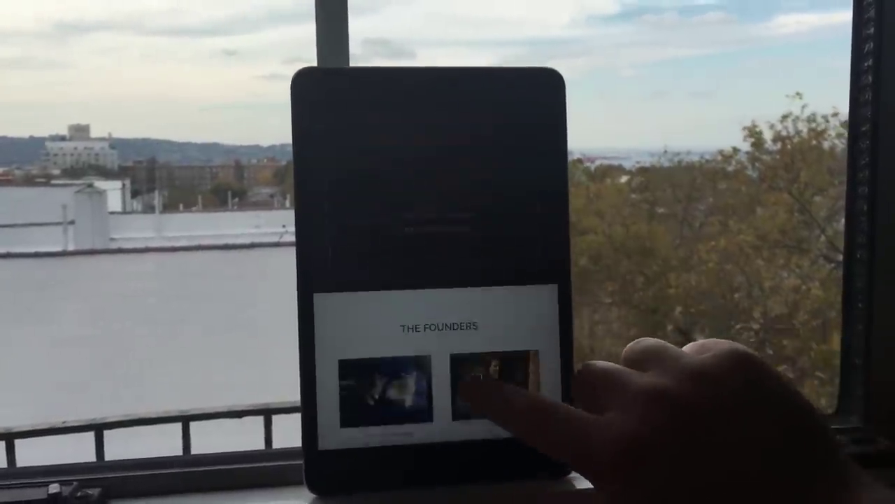
scroll(462, 280, up, 3)
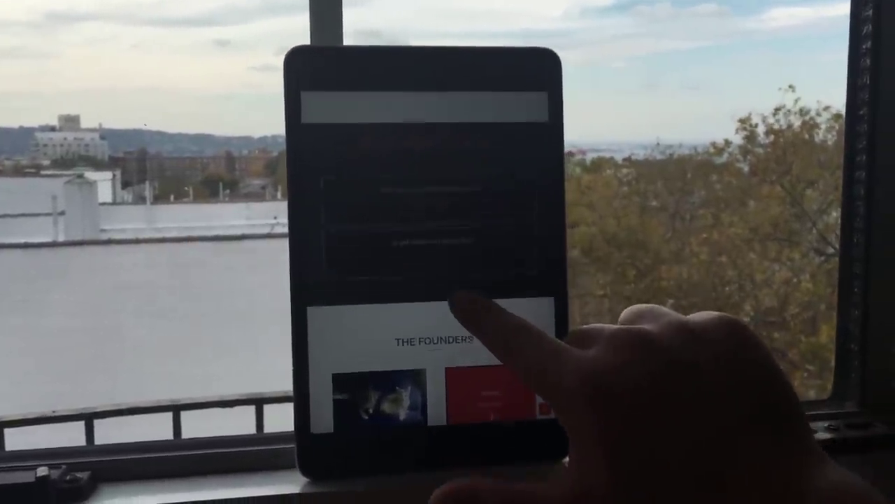
scroll(431, 202, down, 5)
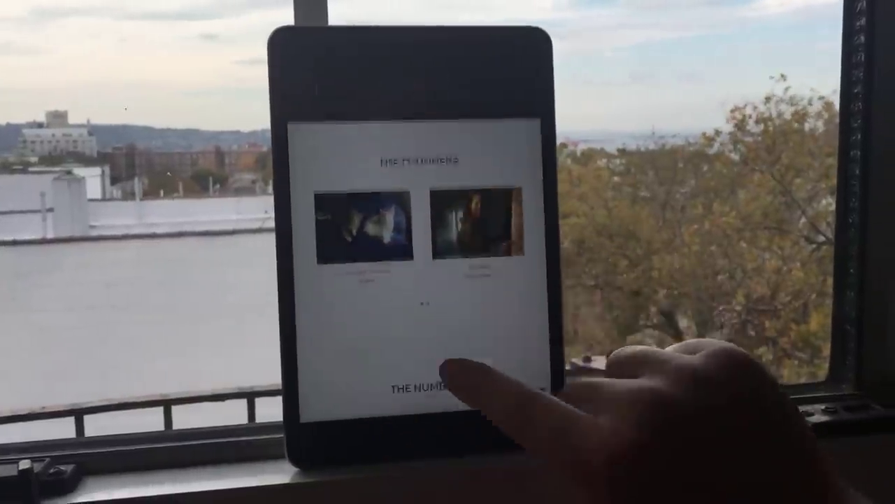
scroll(455, 322, down, 5)
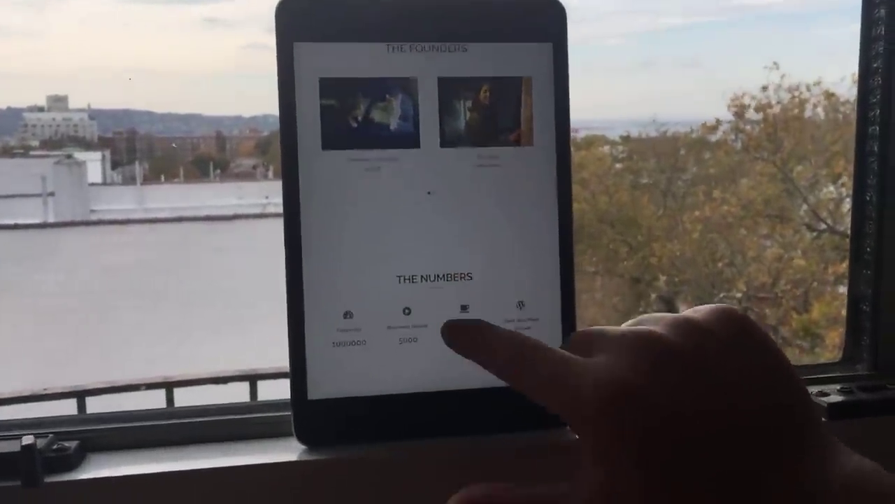
scroll(490, 301, down, 2)
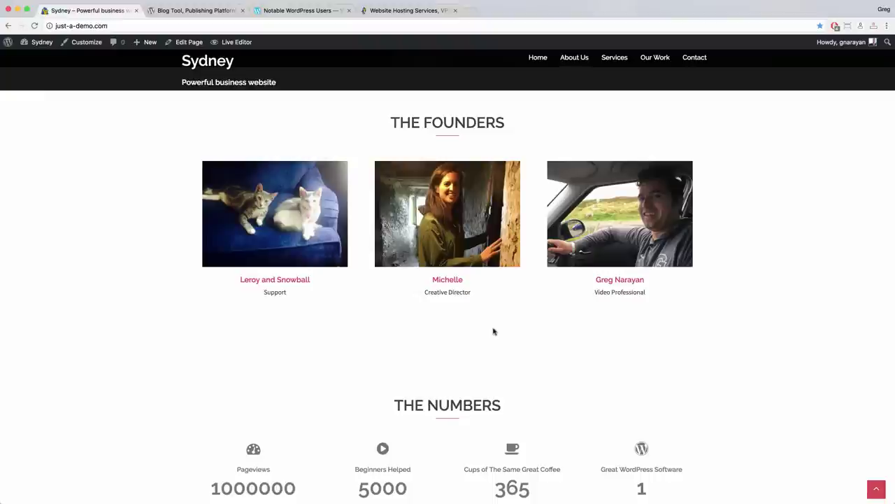
Reload the site and scroll past The Numbers and The Reviews to the Our Work portfolio
scroll(493, 331, down, 5)
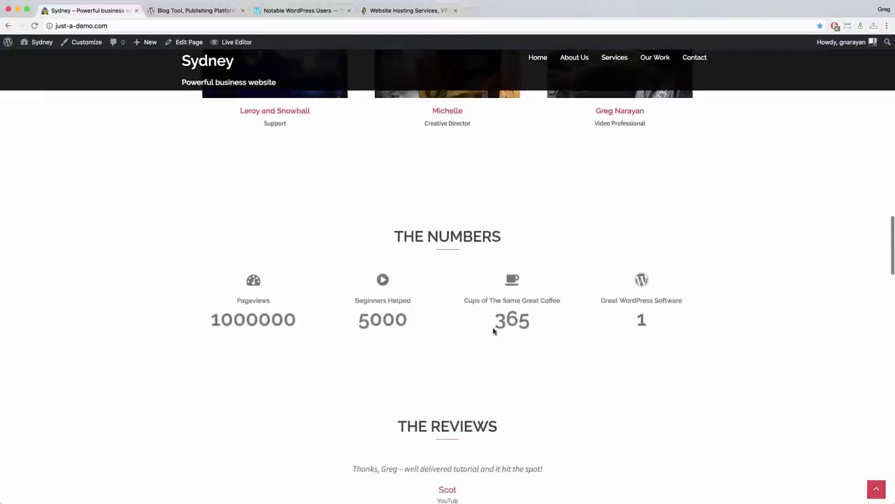
click(34, 26)
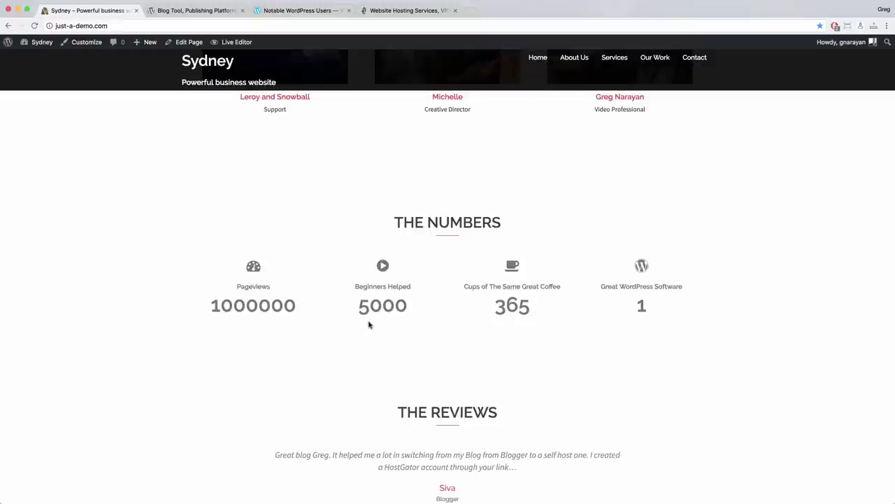
scroll(369, 324, down, 5)
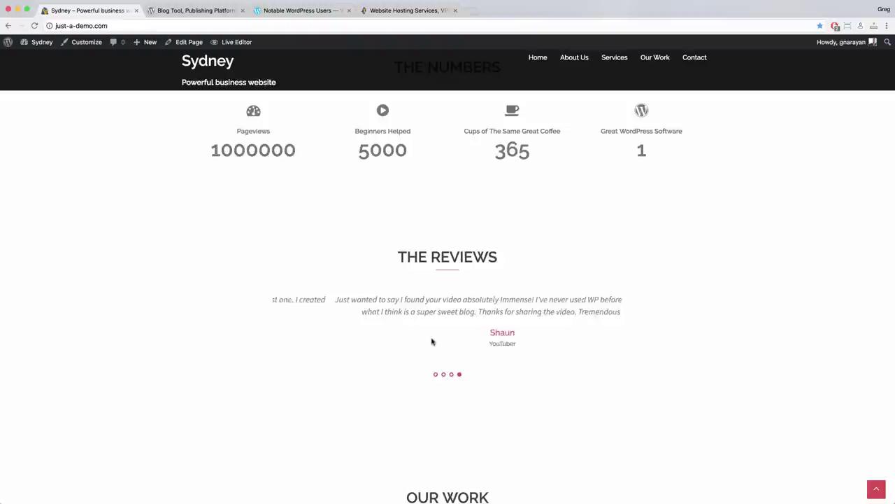
scroll(431, 341, down, 1)
scroll(431, 342, down, 2)
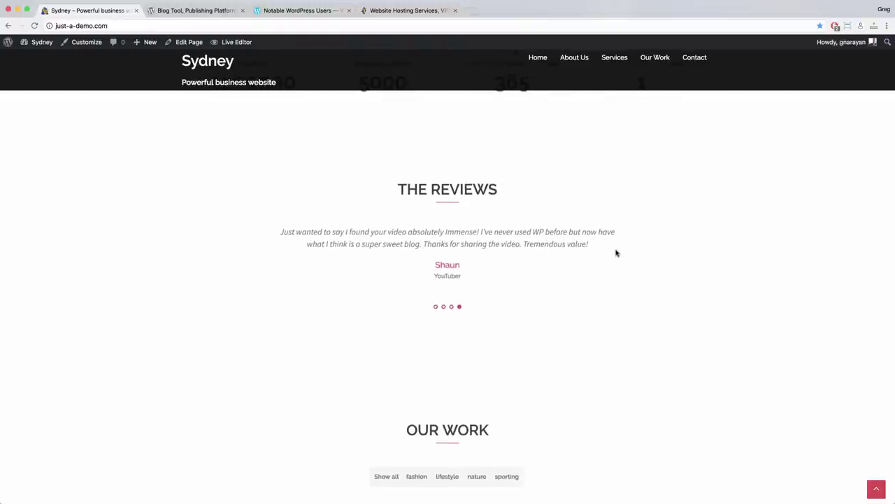
scroll(511, 340, down, 3)
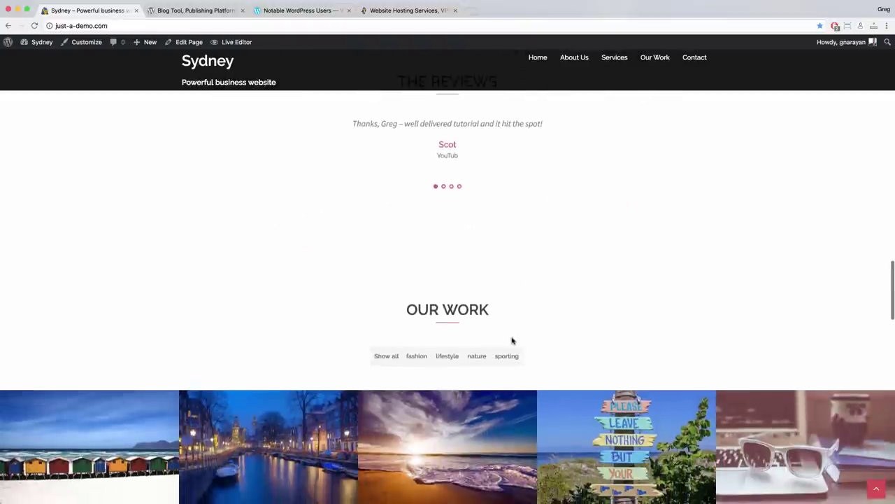
scroll(512, 338, down, 2)
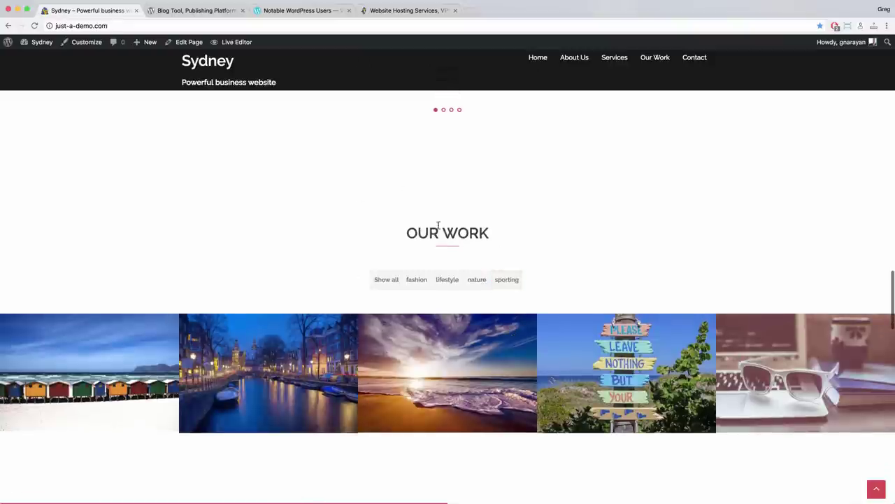
drag(406, 234, 484, 236)
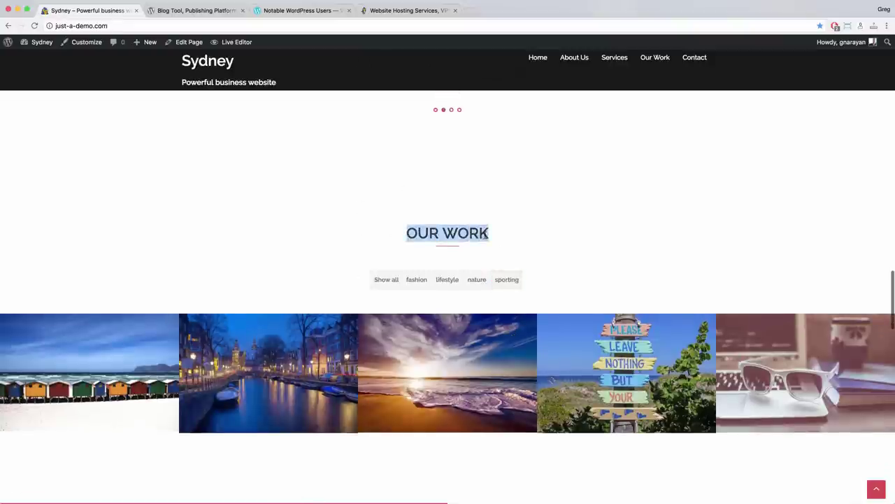
click(484, 235)
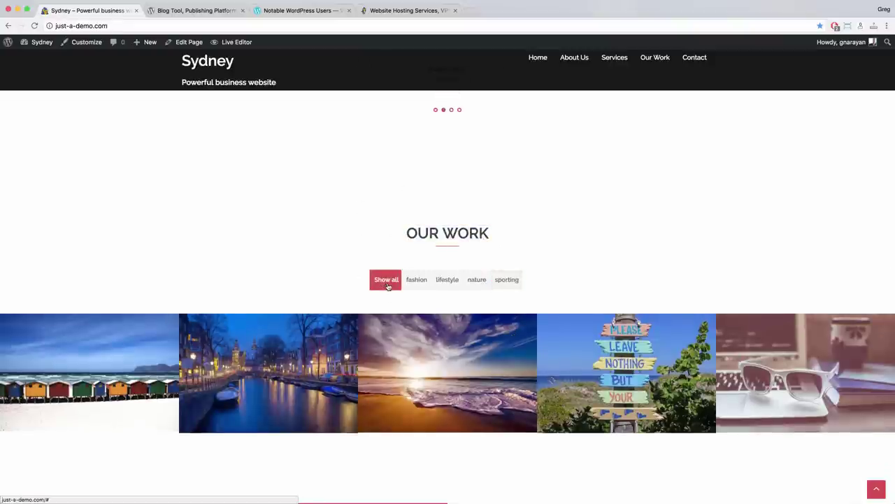
click(419, 281)
click(453, 281)
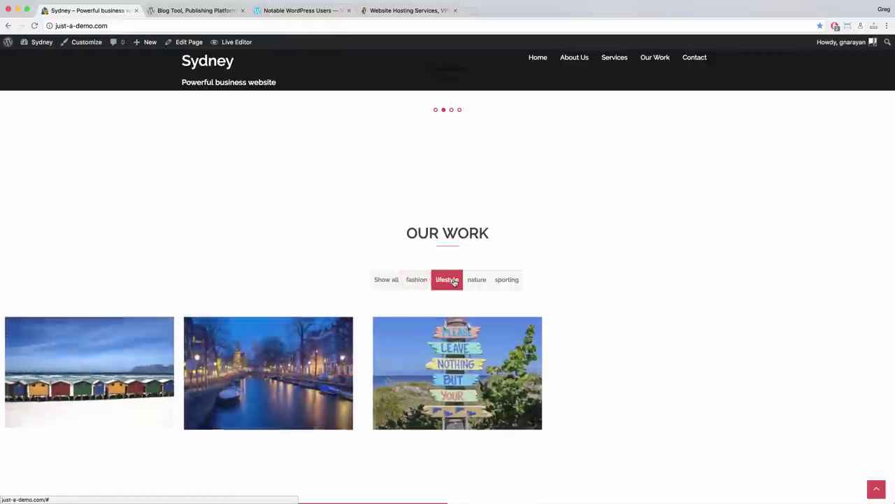
click(476, 279)
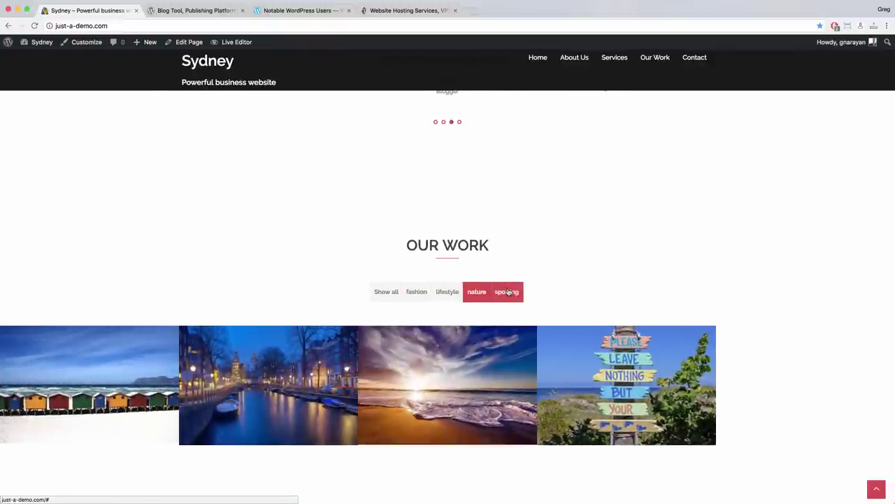
click(507, 292)
click(385, 291)
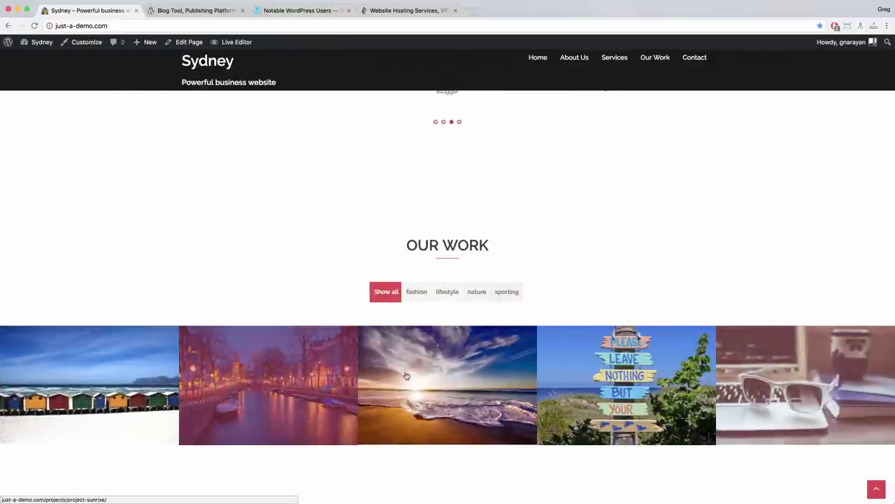
click(411, 297)
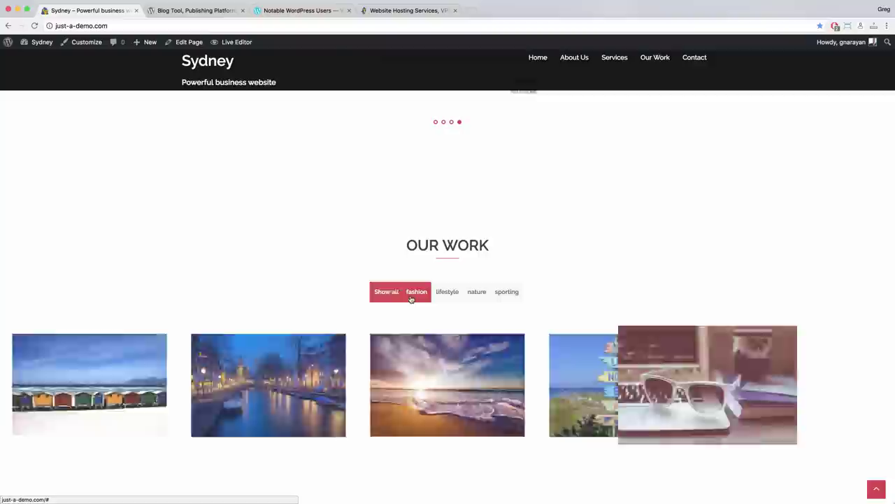
click(452, 298)
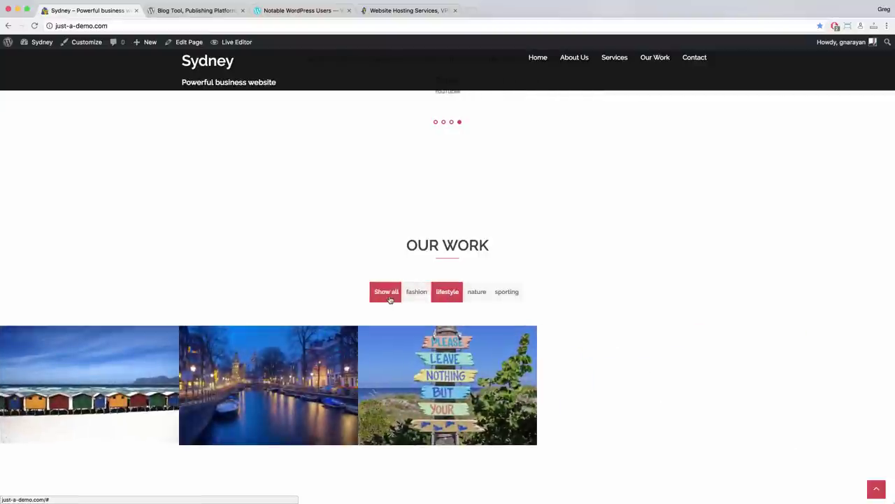
scroll(389, 299, down, 1)
click(386, 282)
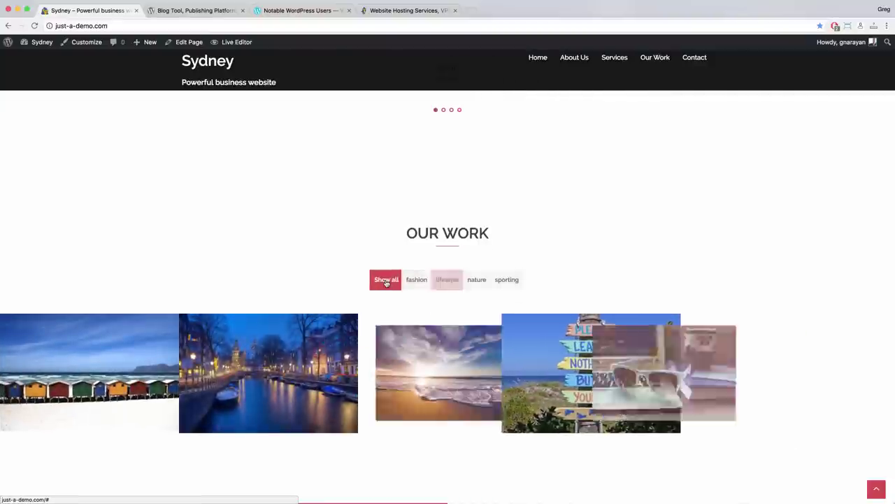
scroll(386, 283, down, 3)
scroll(387, 283, down, 5)
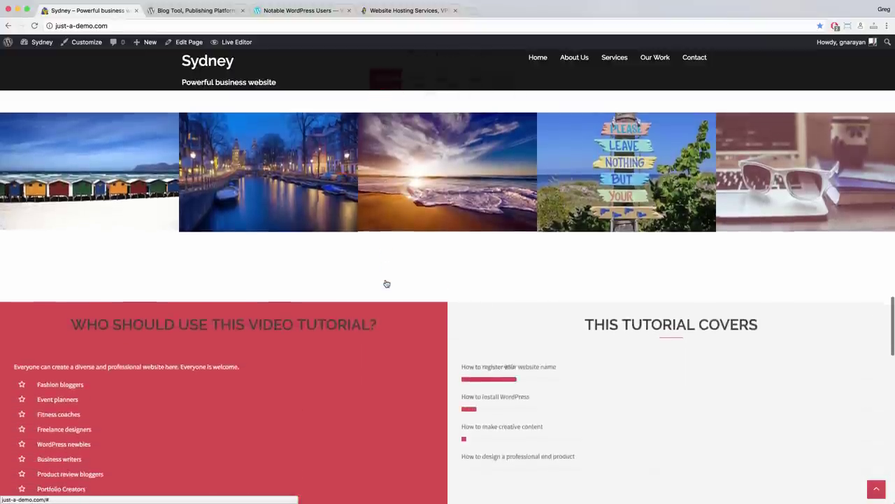
Scroll past From the Blog to Get Social With Us, then return to the Sit back and relax hero
scroll(386, 283, down, 4)
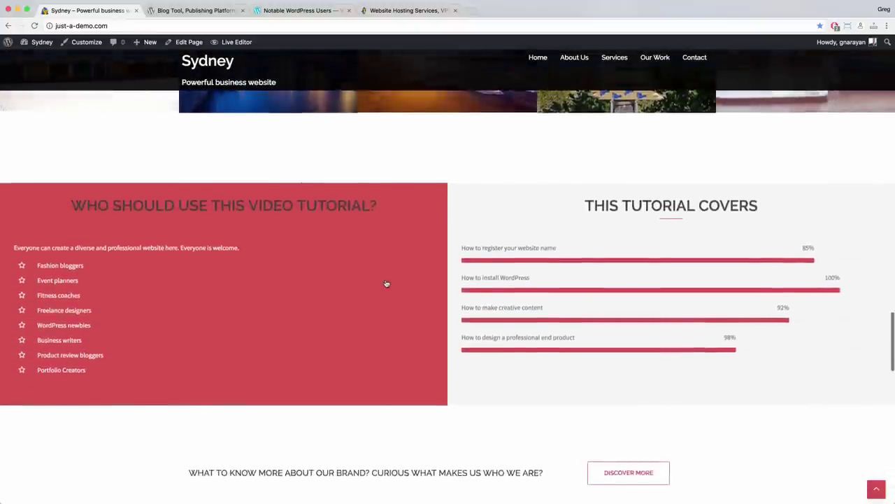
scroll(386, 284, down, 2)
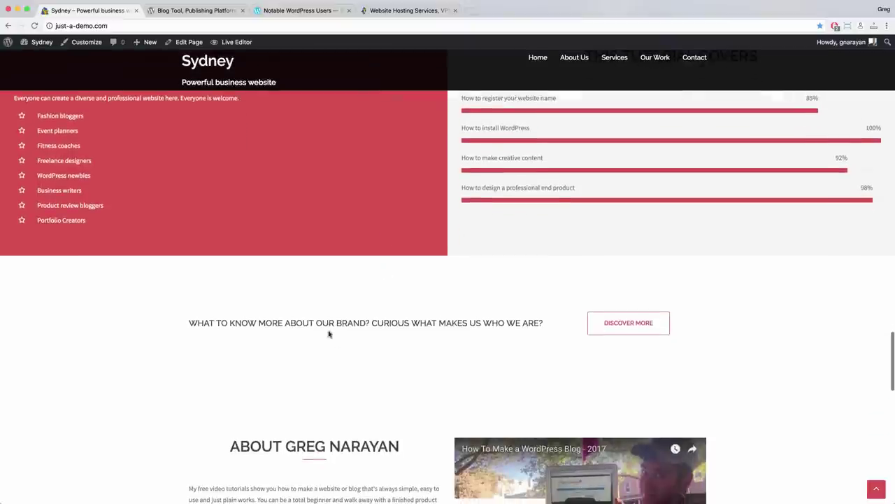
scroll(328, 276, down, 6)
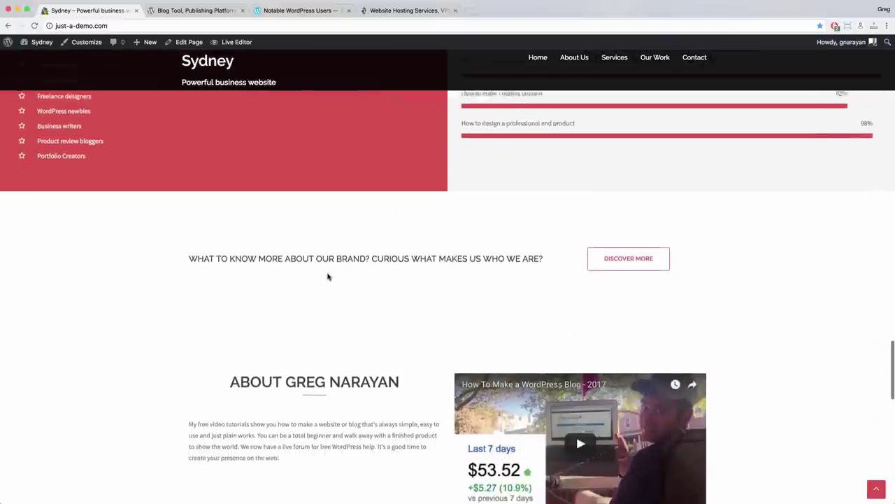
scroll(328, 277, down, 6)
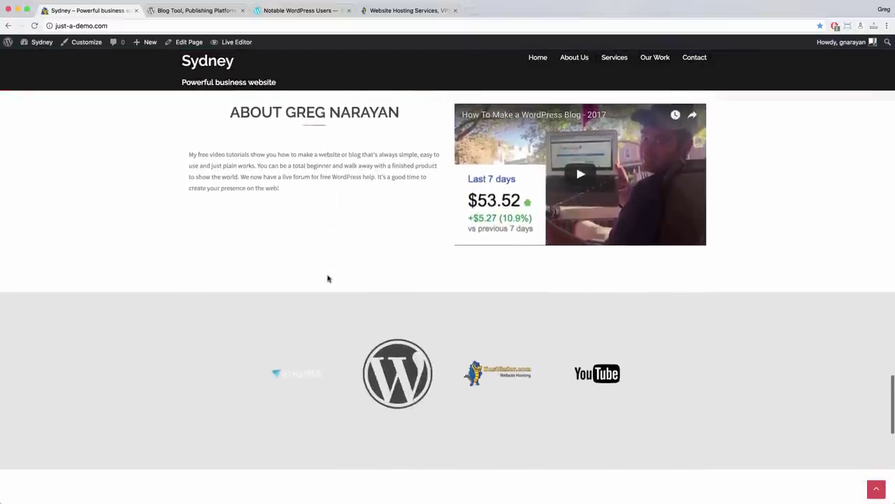
scroll(329, 278, down, 4)
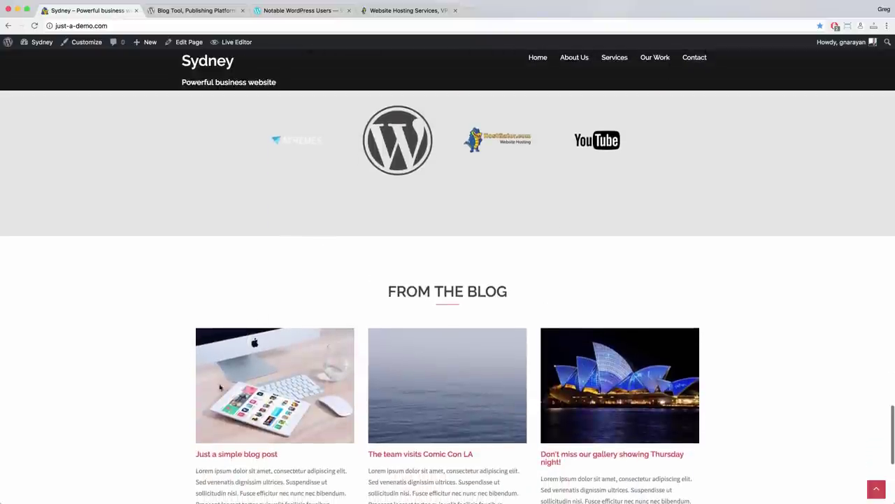
scroll(469, 280, down, 8)
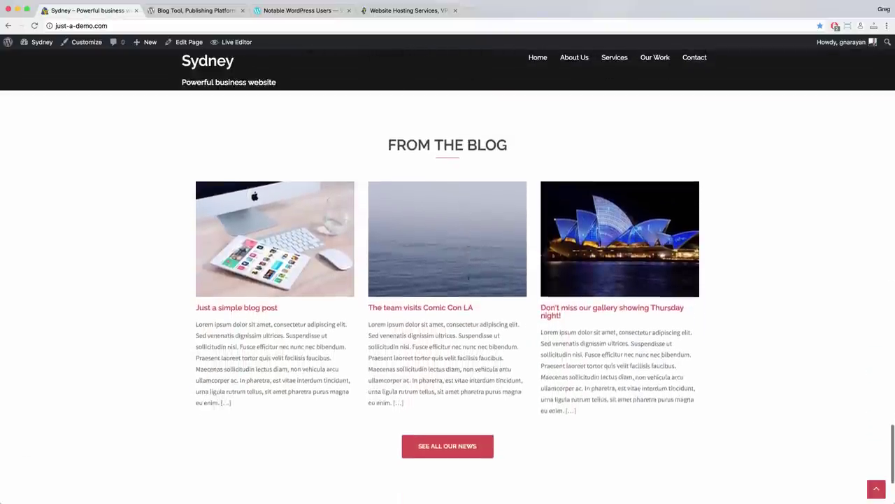
scroll(468, 280, down, 1)
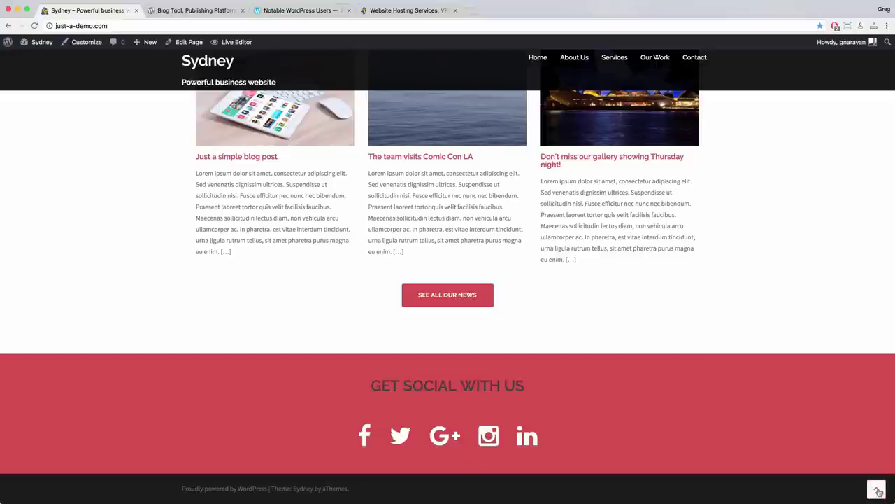
click(878, 490)
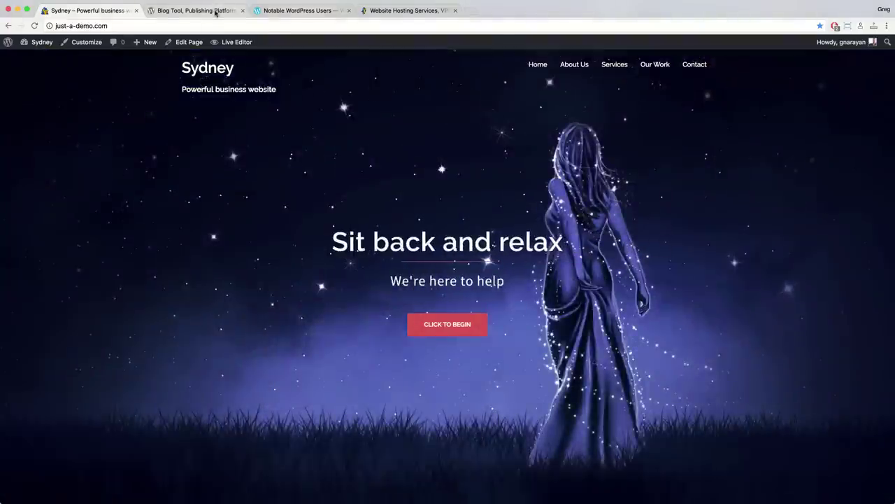
Browse WordPress.org's Popular themes and open the Sydney theme's directory page
click(210, 11)
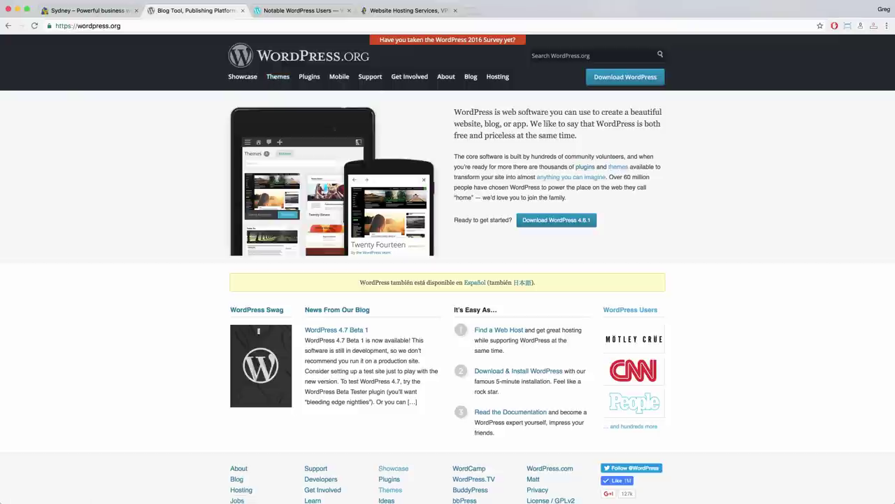
click(278, 77)
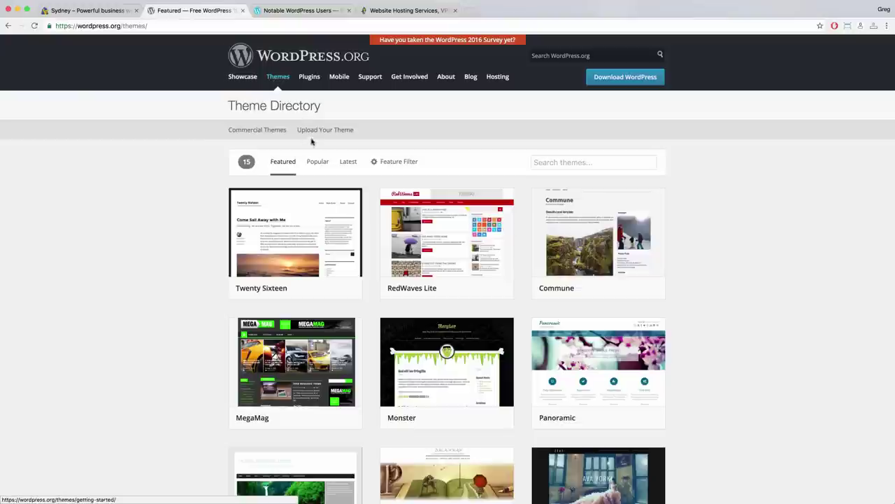
click(315, 161)
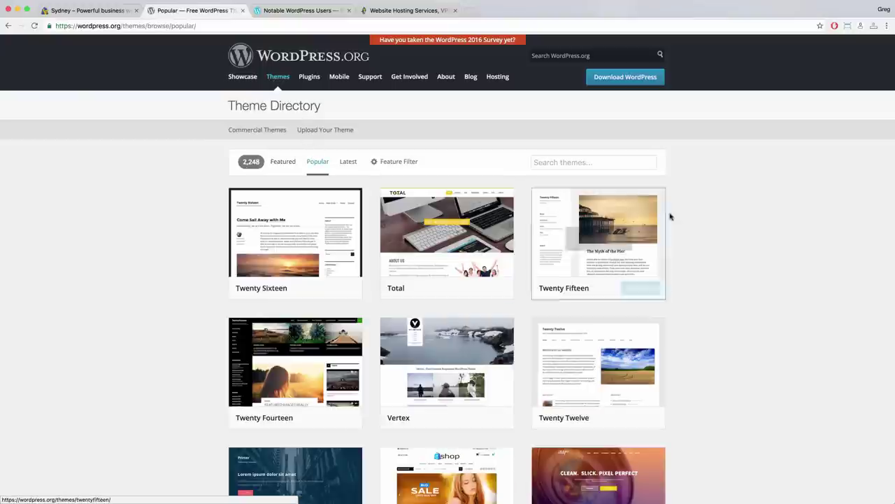
scroll(424, 196, down, 2)
scroll(423, 196, down, 5)
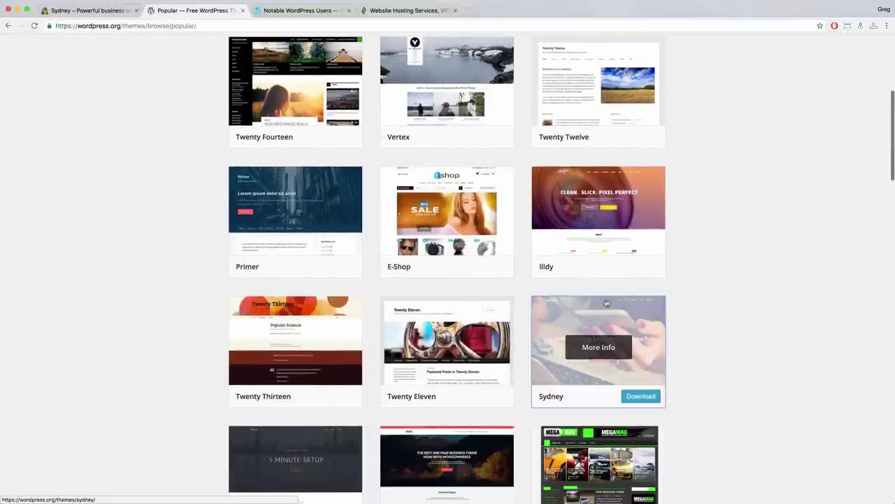
click(550, 367)
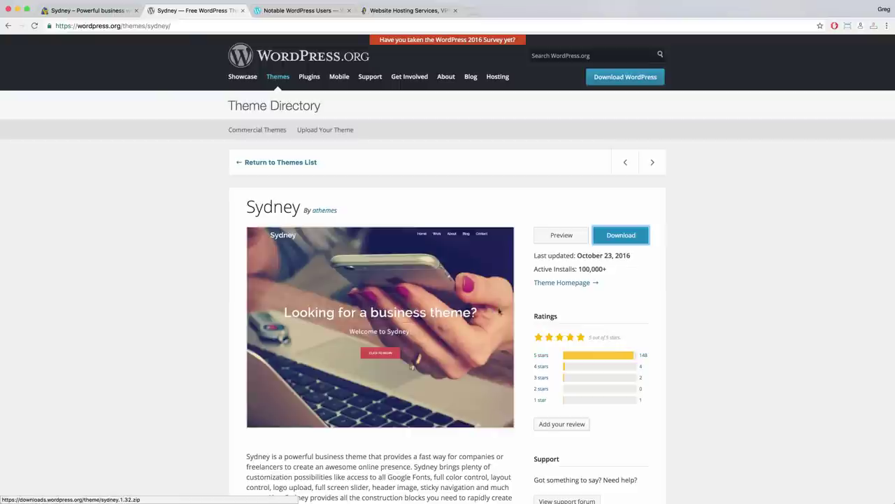
Show the Notable WordPress Users page and scroll through its News, Music, Fashion and Technology sections
click(282, 11)
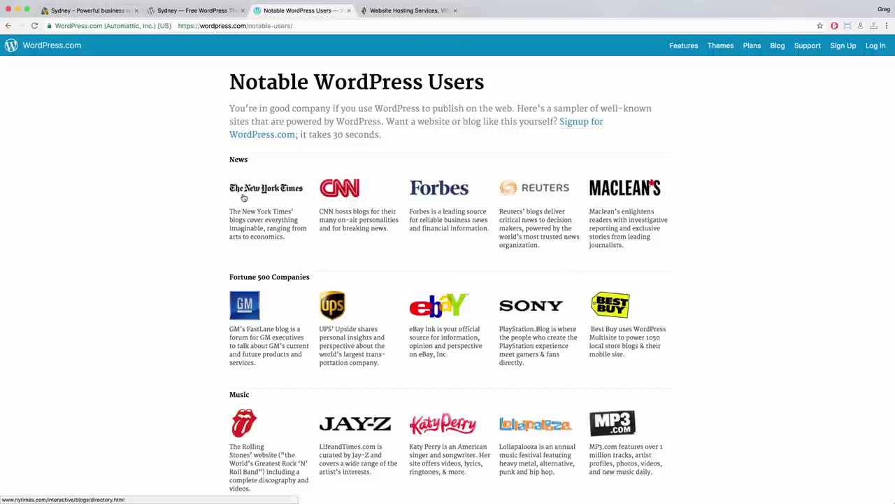
scroll(347, 238, down, 5)
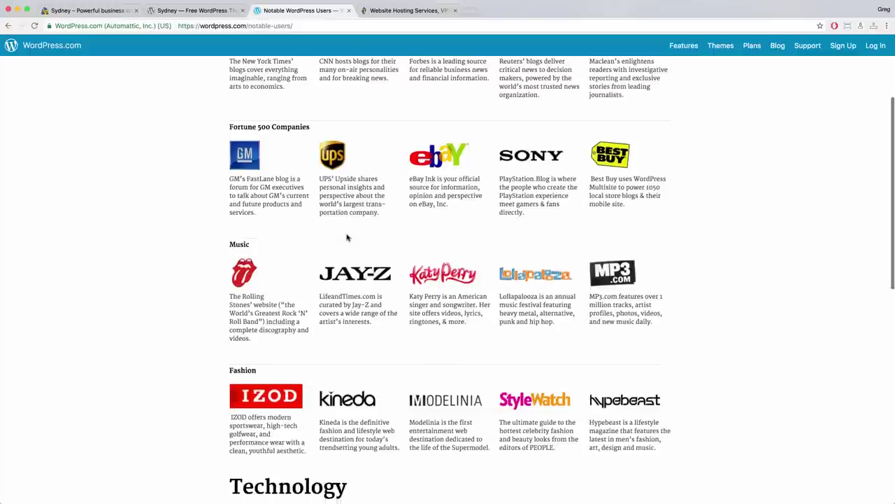
scroll(347, 237, down, 2)
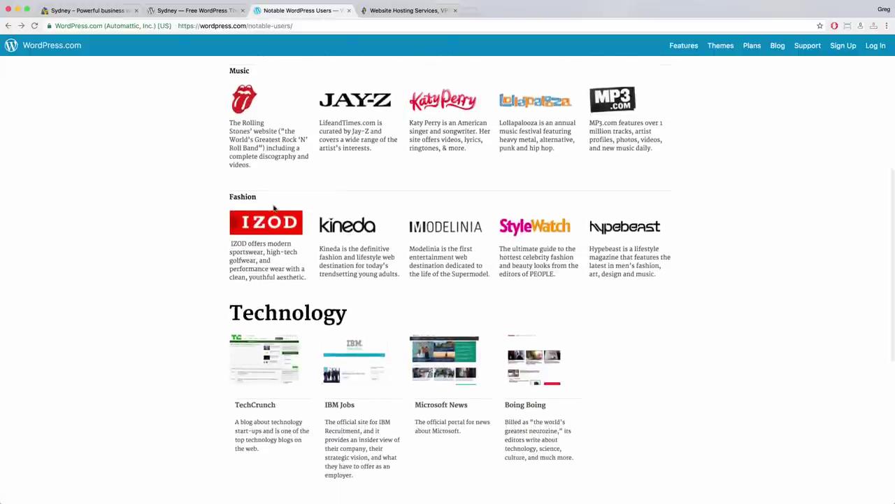
Return to the Sydney site and go from its admin Dashboard to Pages > All Pages
click(86, 10)
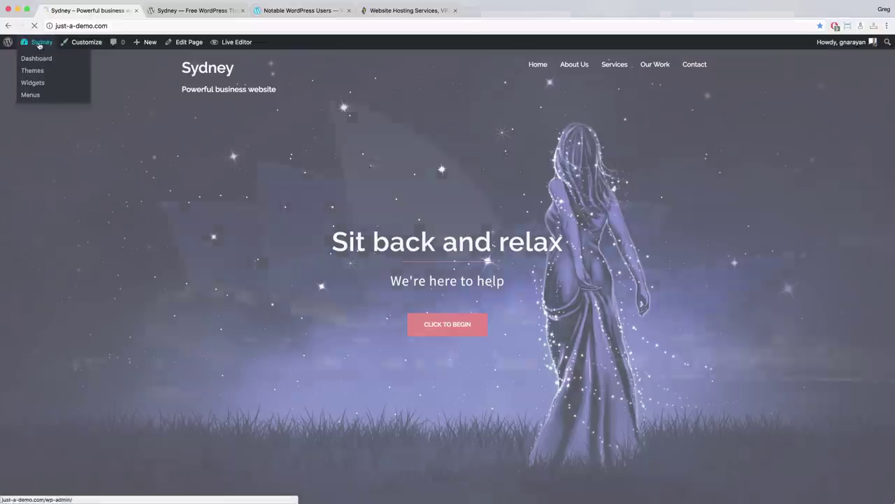
click(38, 42)
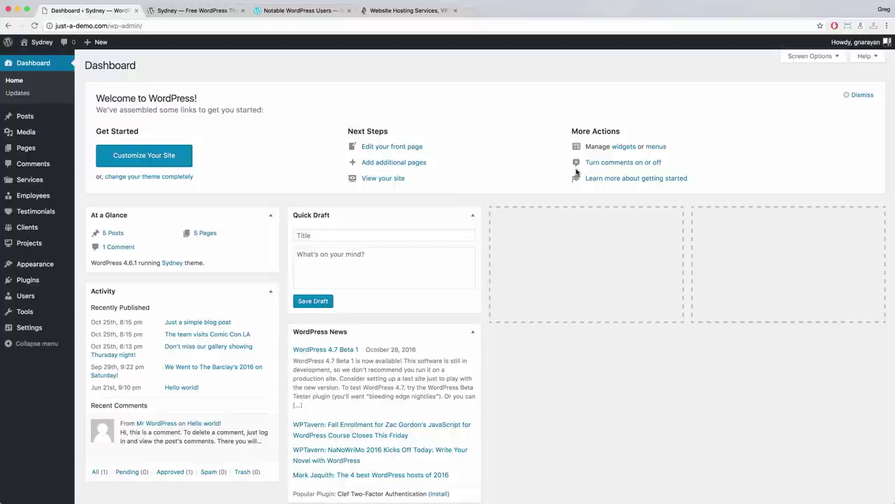
mouse_move(22, 149)
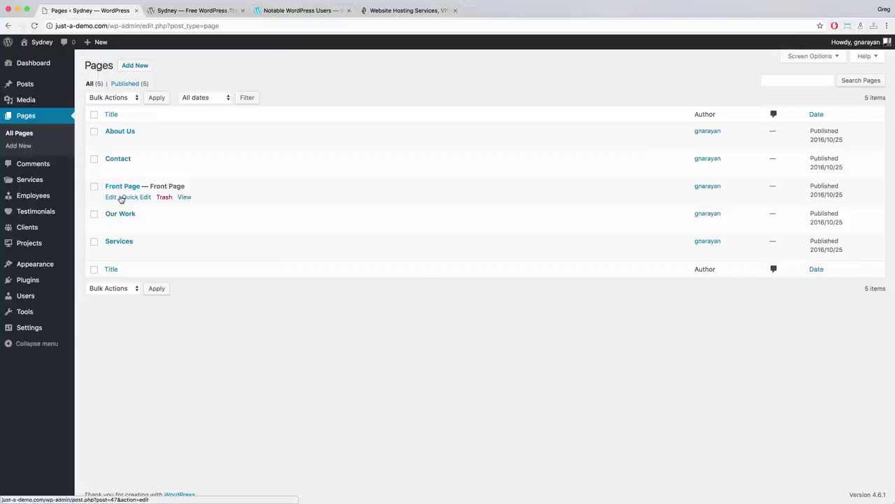
Open the Front Page in the Page Builder editor
click(115, 189)
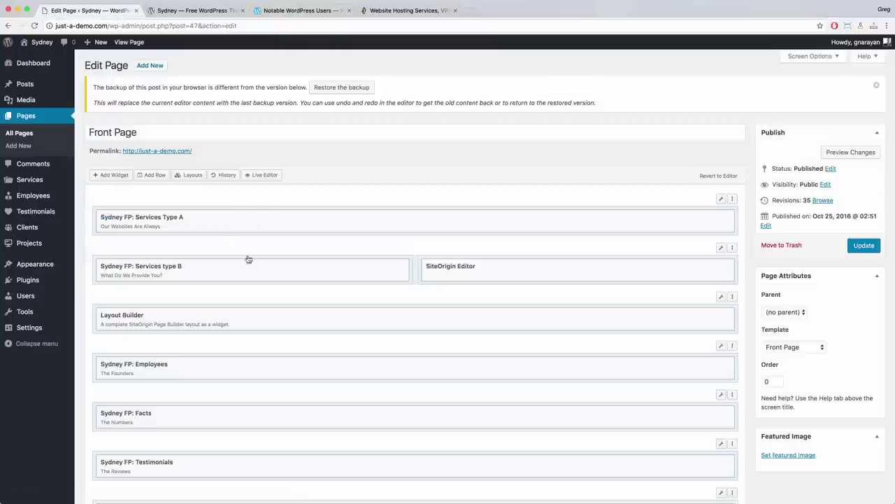
scroll(277, 273, down, 5)
scroll(277, 274, down, 4)
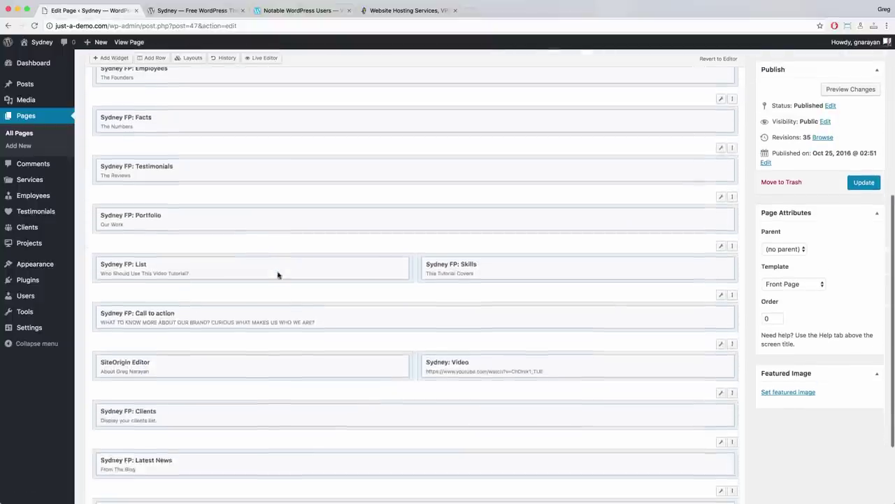
scroll(278, 274, up, 4)
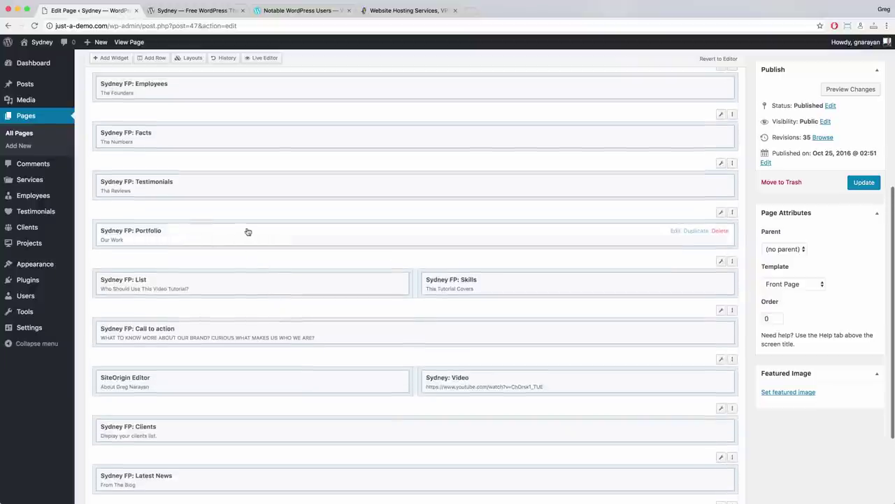
Stack Portfolio under Testimonials and move Skills beneath the SiteOrigin Editor text widget
drag(249, 232, 214, 182)
drag(235, 210, 218, 184)
drag(459, 305, 172, 428)
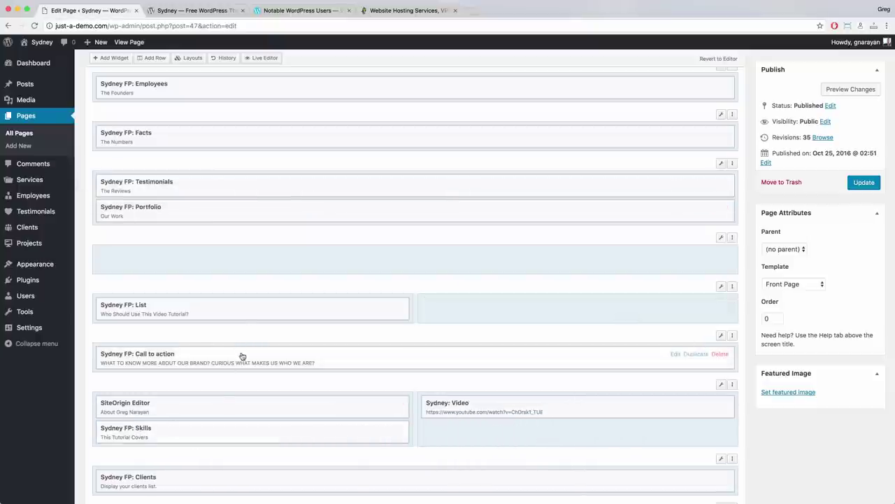
Inspect the Call to action and about-me SiteOrigin Editor widgets, then switch to the HostGator page
click(243, 357)
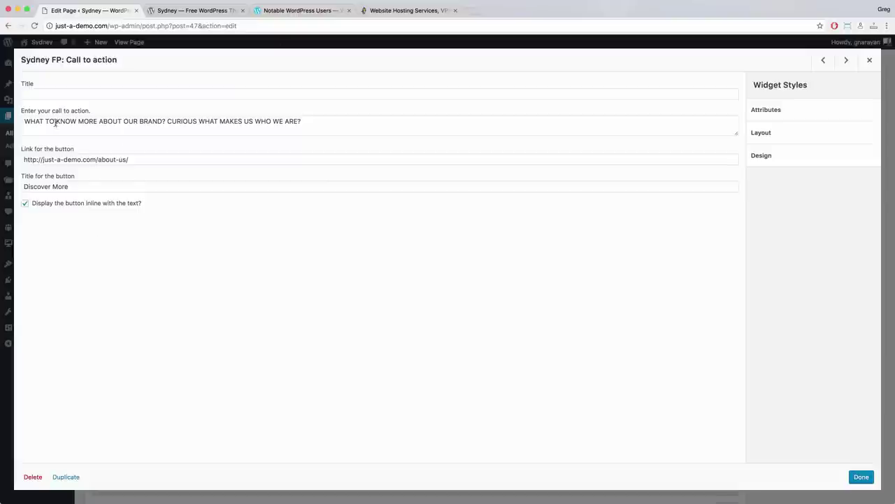
click(215, 121)
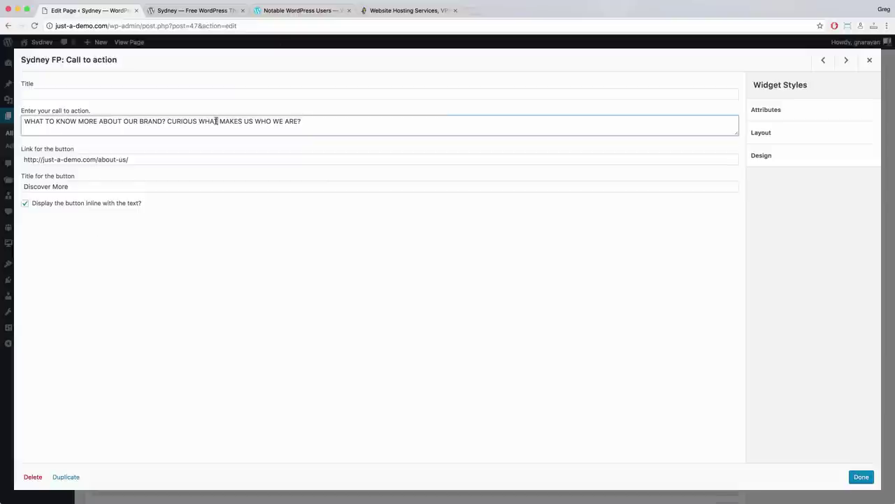
click(870, 58)
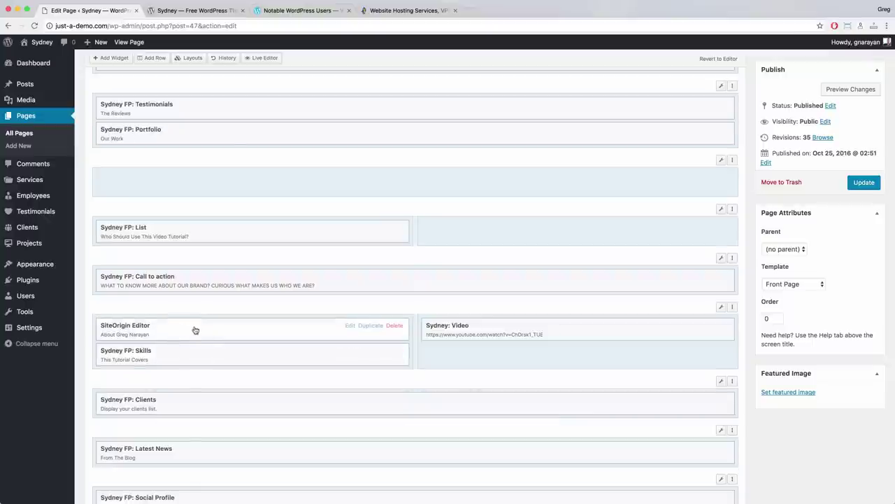
click(194, 330)
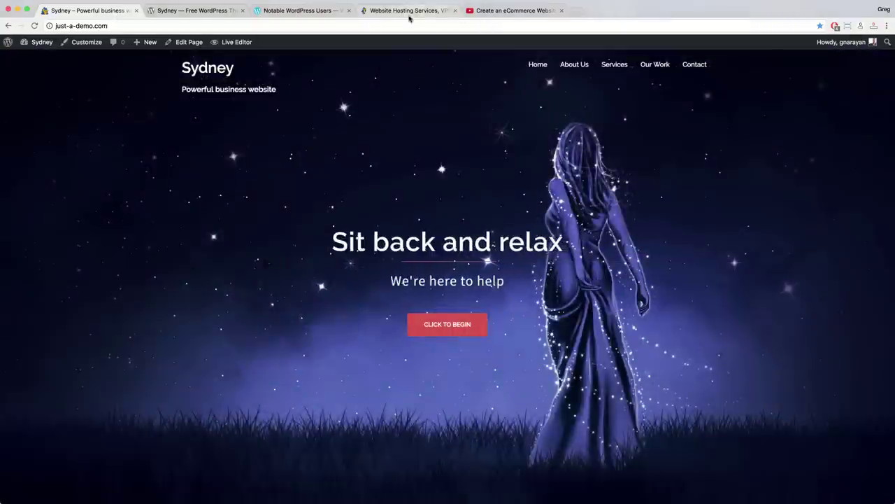
click(406, 12)
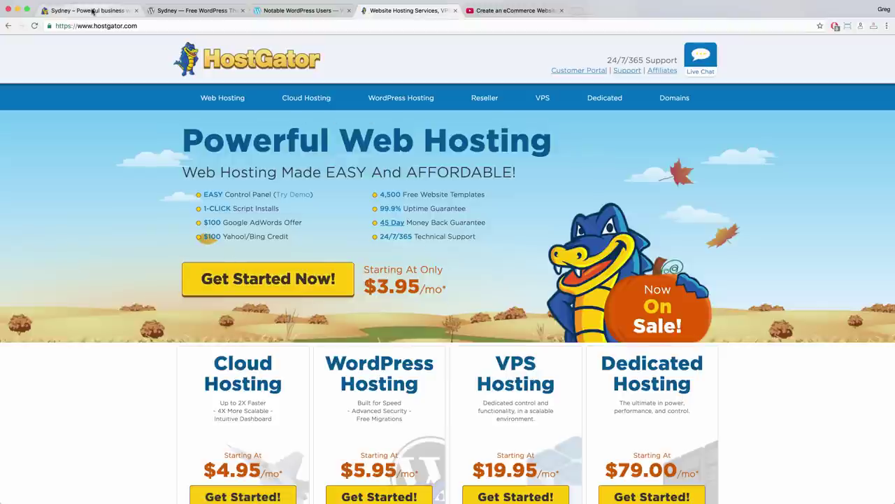
Switch to the Sydney – Powerful business website tab showing the Welcome to Sydney hero
click(92, 11)
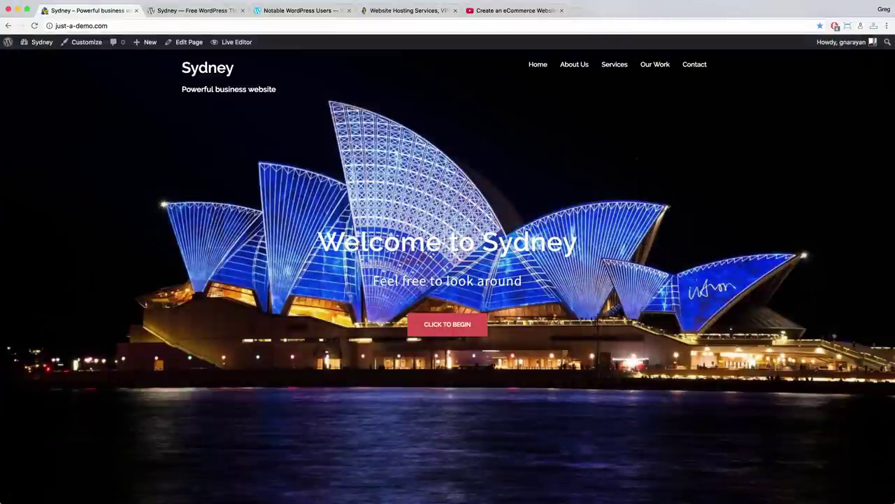
Jump to the live site's 'Our Websites Are Always' and 'What We Provide' sections, scrolling further down
click(439, 325)
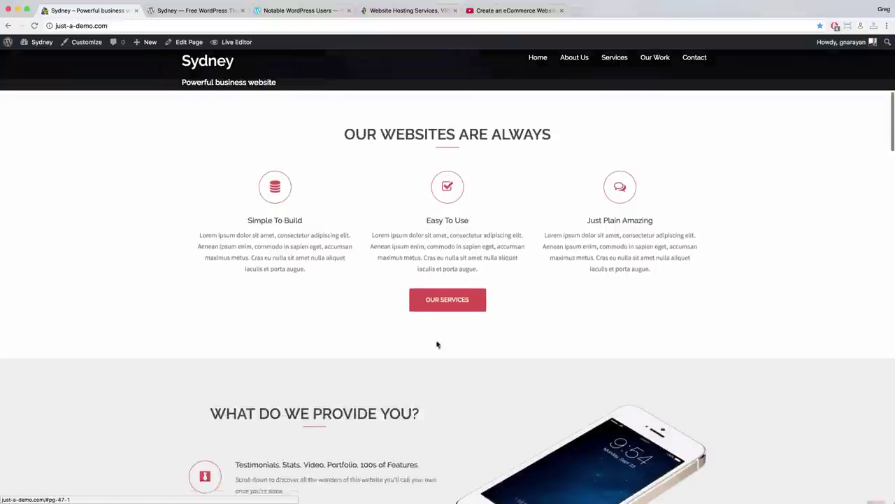
click(443, 290)
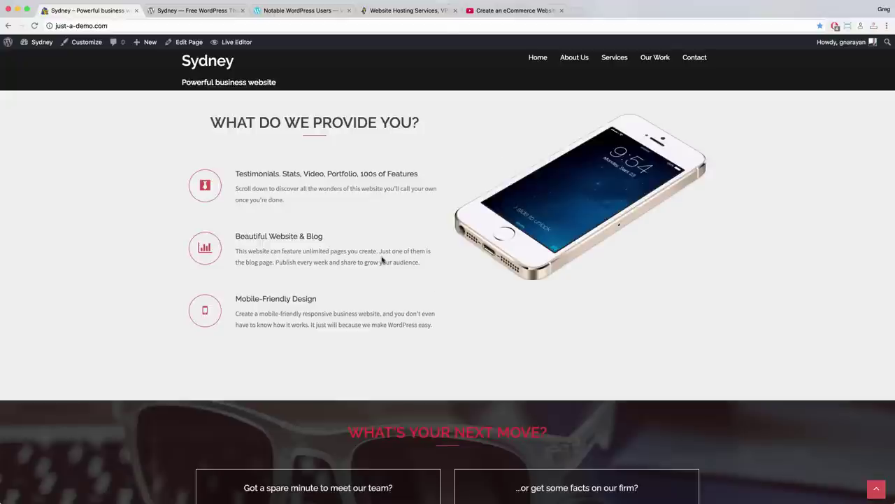
scroll(444, 184, down, 2)
Switch to the eCommerce tutorial video, scroll through its comments, then start a blank Google tab
click(505, 13)
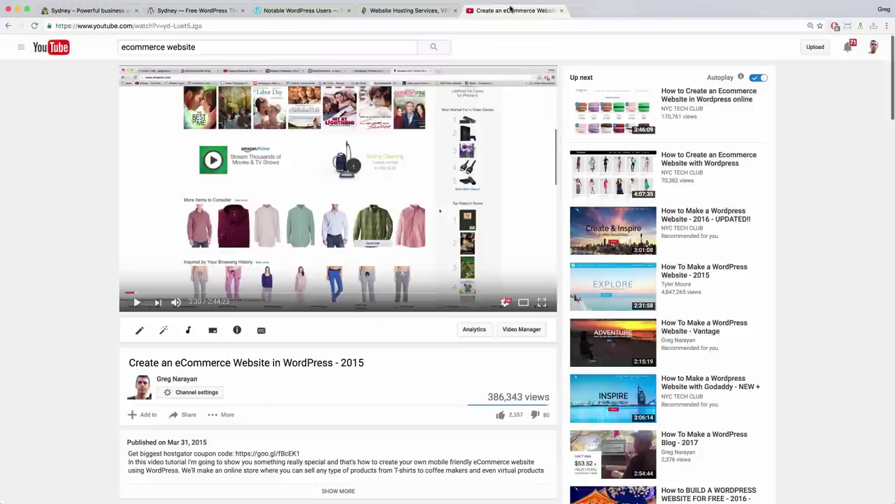
scroll(399, 198, down, 5)
scroll(399, 201, down, 15)
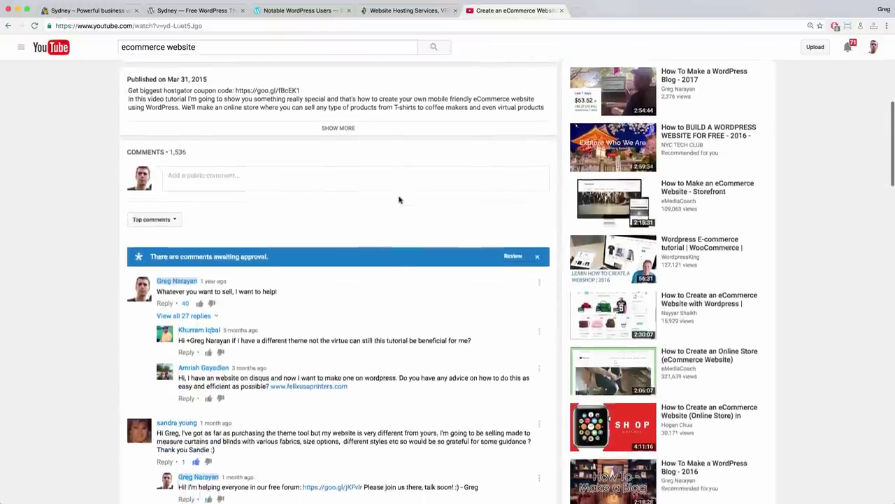
scroll(400, 200, down, 15)
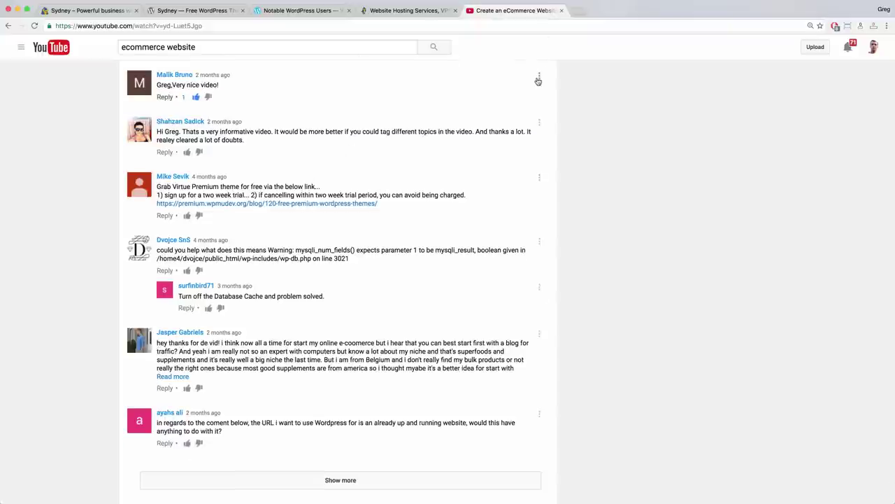
click(576, 12)
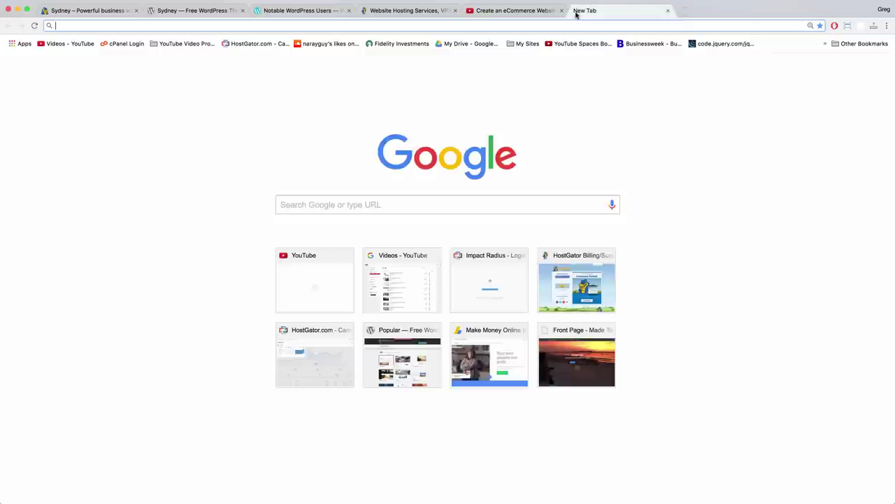
Search Google for The WordPress Experience and open the thewordpressexperience.com forum result
text(the)
key(Return)
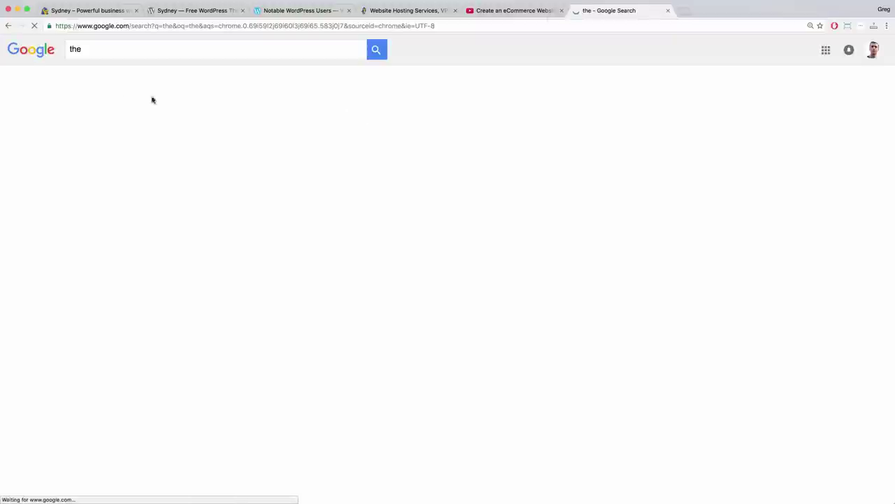
click(117, 27)
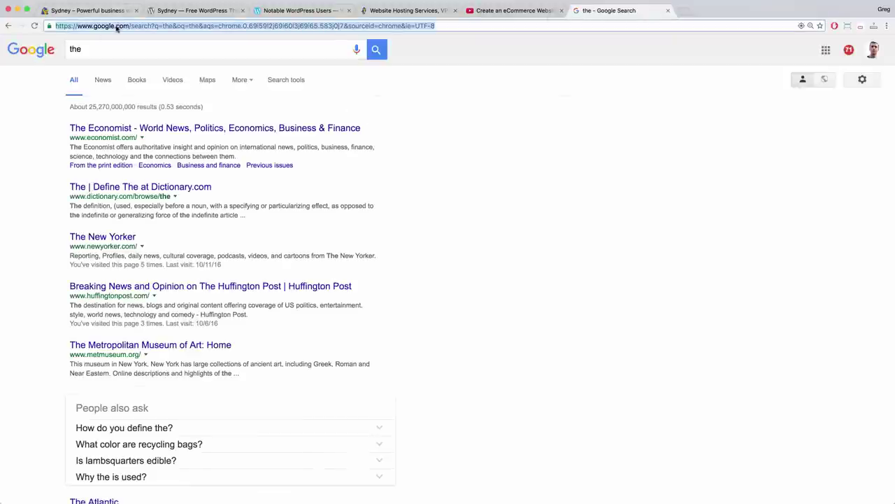
text(thewordpressexpeirence)
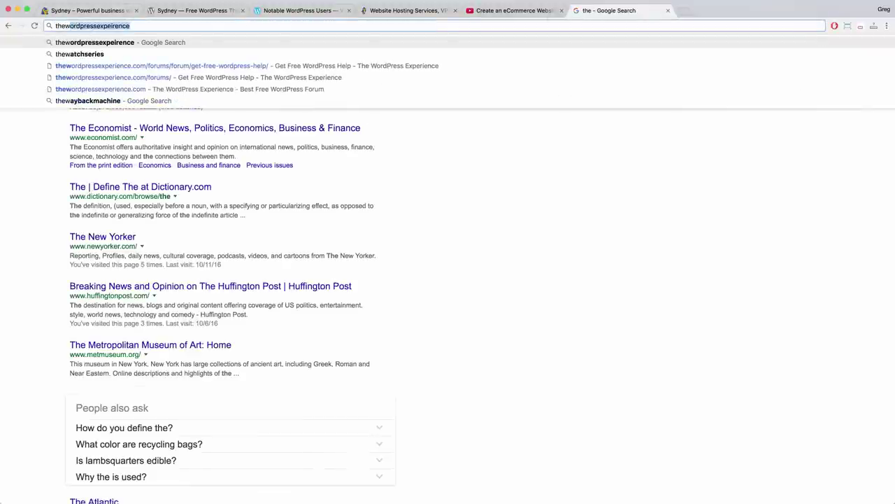
key(Return)
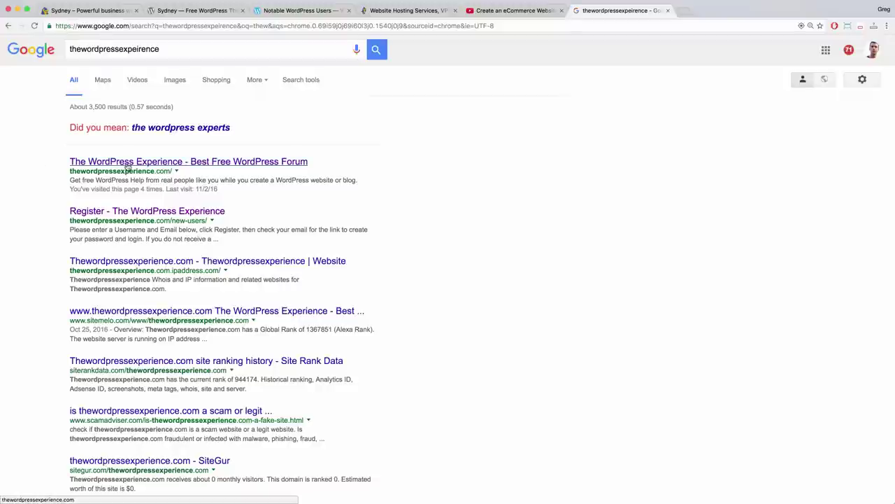
click(128, 166)
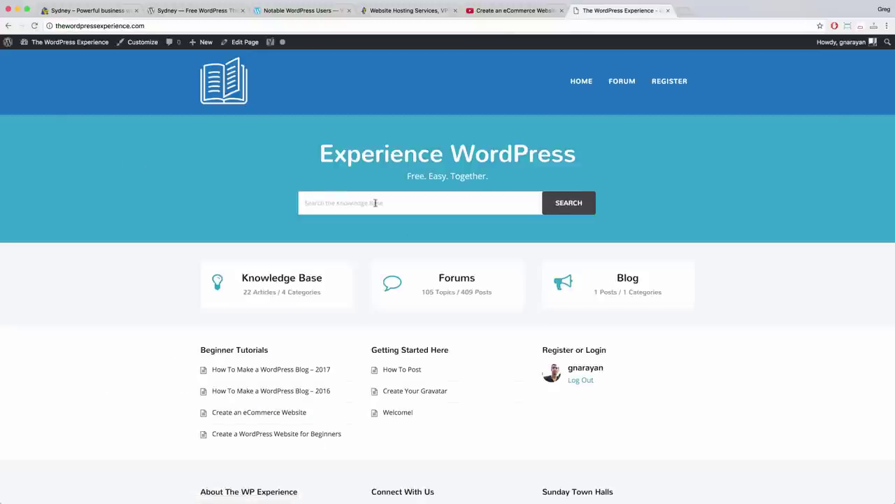
In the forum's Forums section, fill in the Create New Topic body and submit it
click(434, 297)
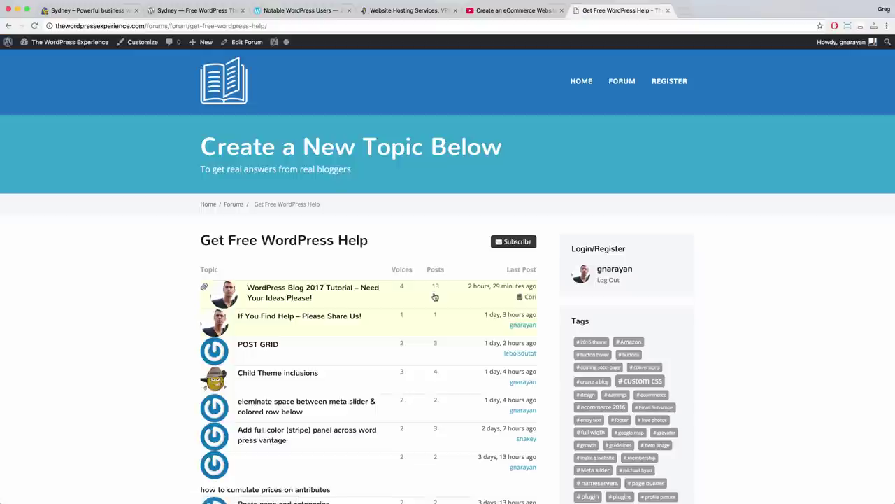
scroll(352, 374, down, 10)
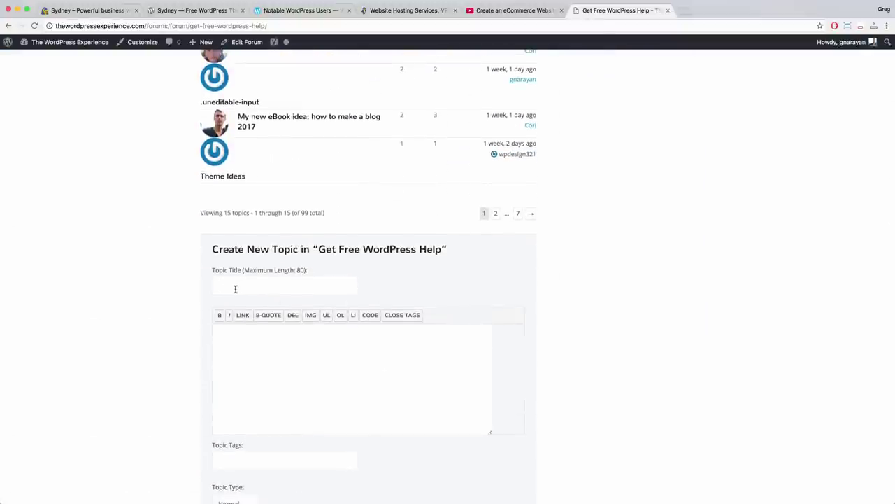
click(254, 358)
scroll(301, 327, down, 3)
scroll(300, 328, down, 2)
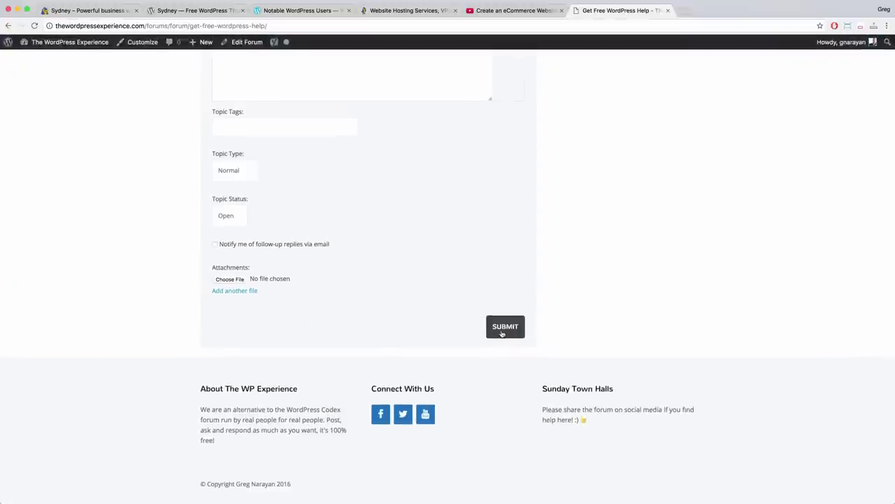
click(502, 333)
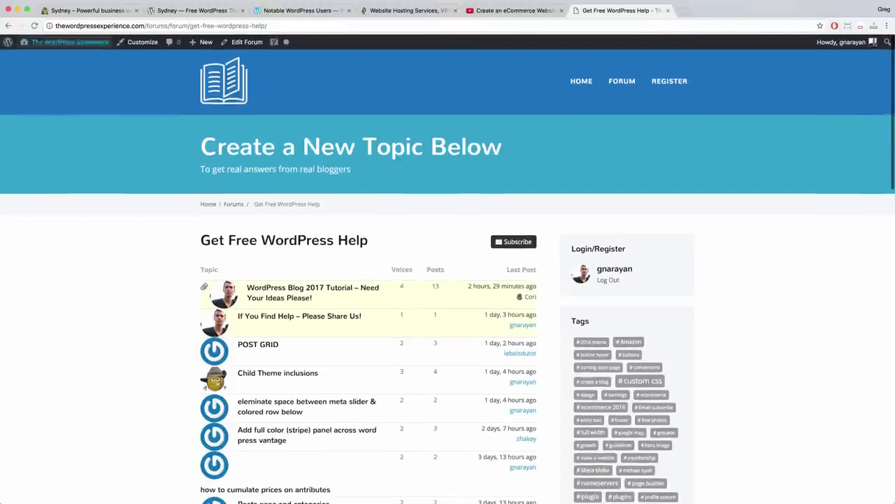
Return to the Sydney demo site and scroll back up to the top
click(77, 11)
scroll(155, 370, up, 5)
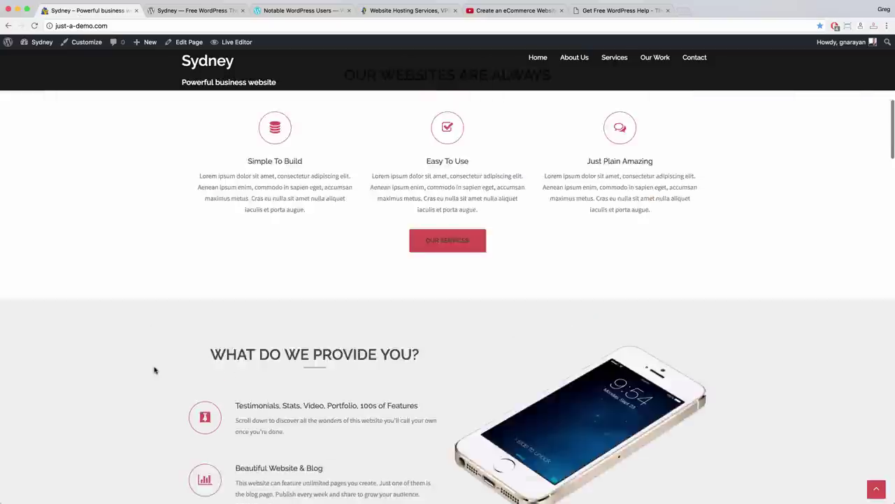
scroll(156, 370, up, 7)
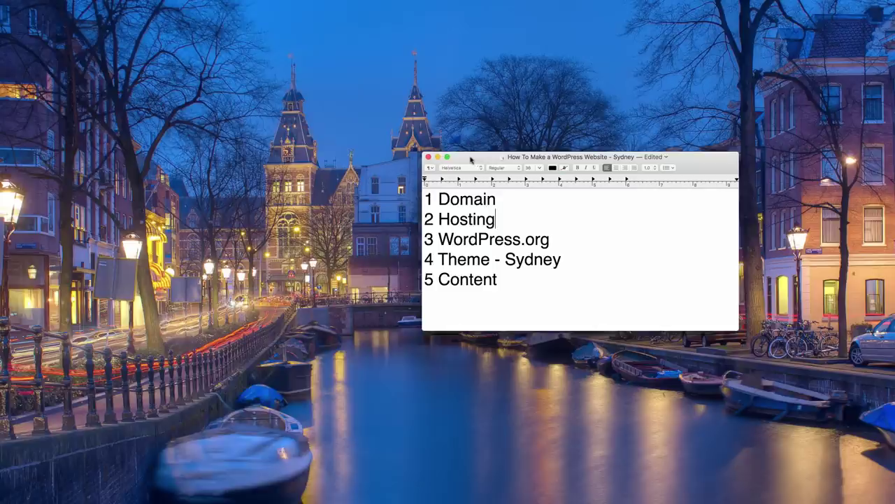
Move the outline to the upper left and mark the Domain, Hosting, WordPress.org, Theme - Sydney and Content lines
drag(479, 161, 263, 94)
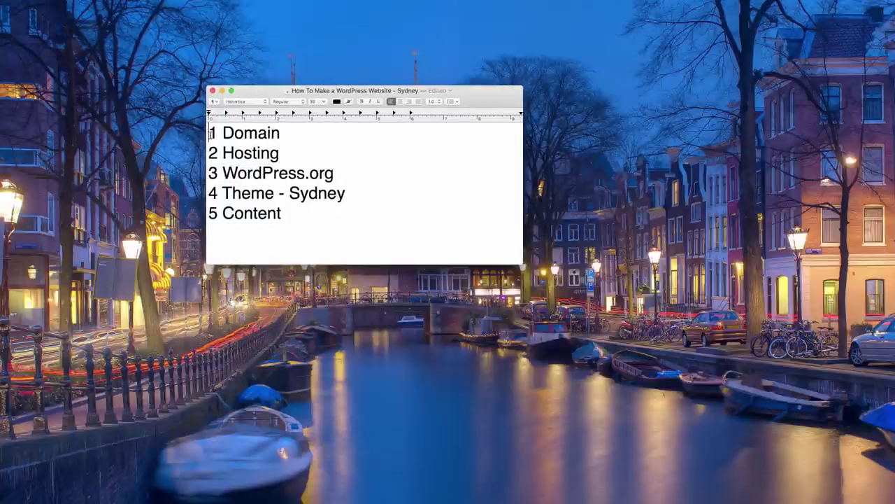
click(281, 131)
click(282, 155)
click(337, 174)
click(351, 194)
click(293, 213)
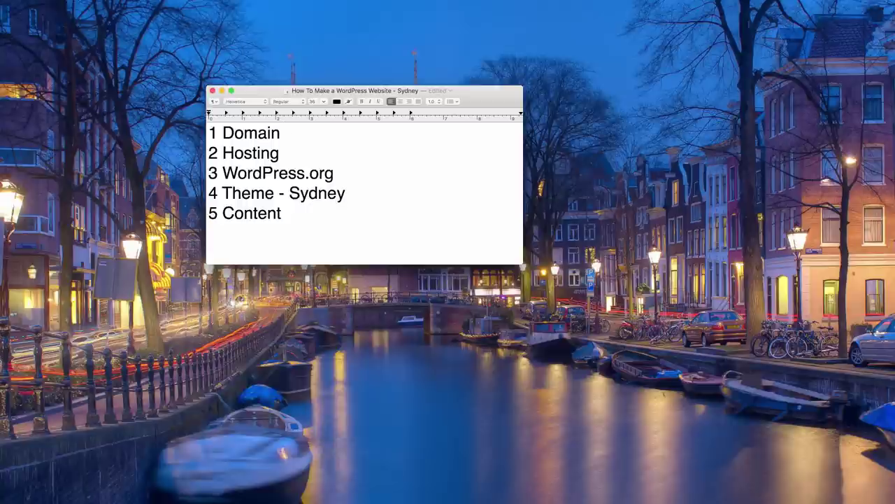
Type the example domain googlecookies.com after Domain on line 1, then select it
text(google)
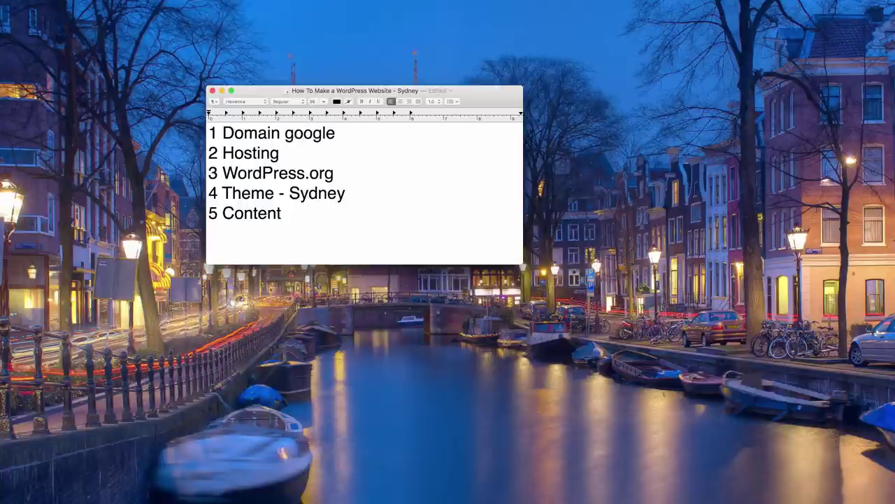
text(.com)
drag(336, 133, 284, 133)
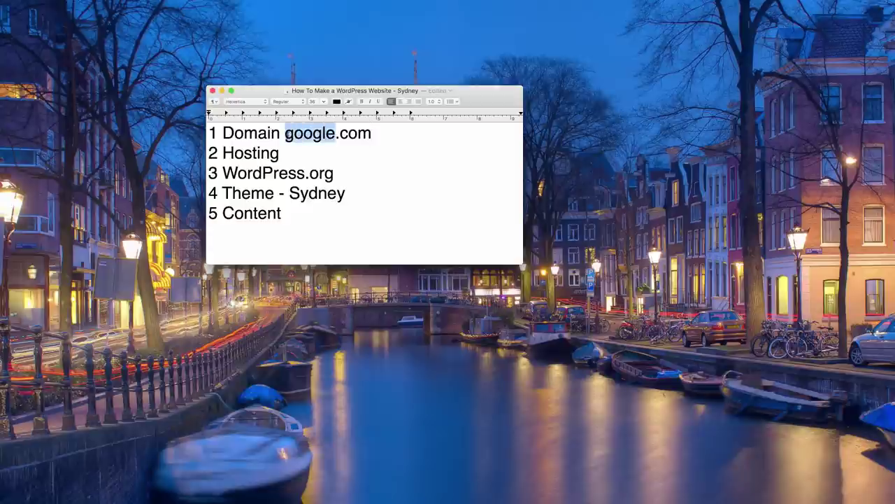
click(335, 133)
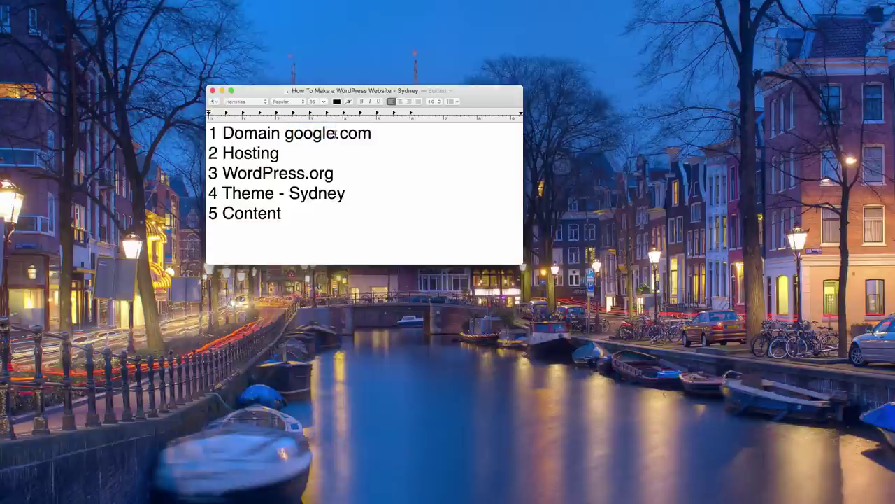
text(cookies)
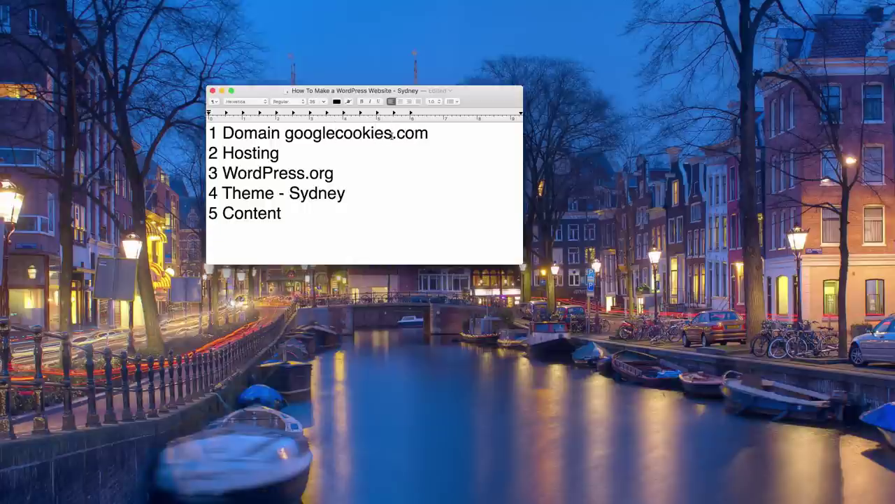
drag(391, 133, 447, 135)
click(447, 135)
drag(431, 133, 284, 133)
Replace the example with the site's own .com domain followed by $5.99/year
key(BackSpace)
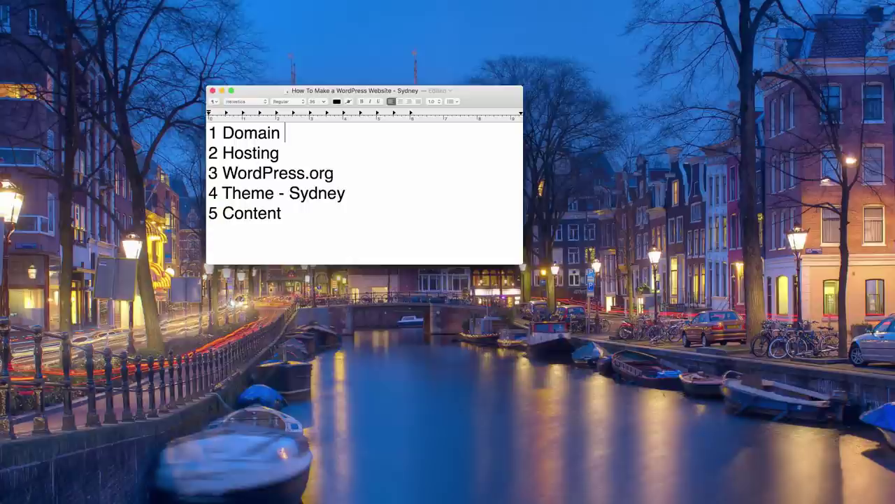
text(gregna)
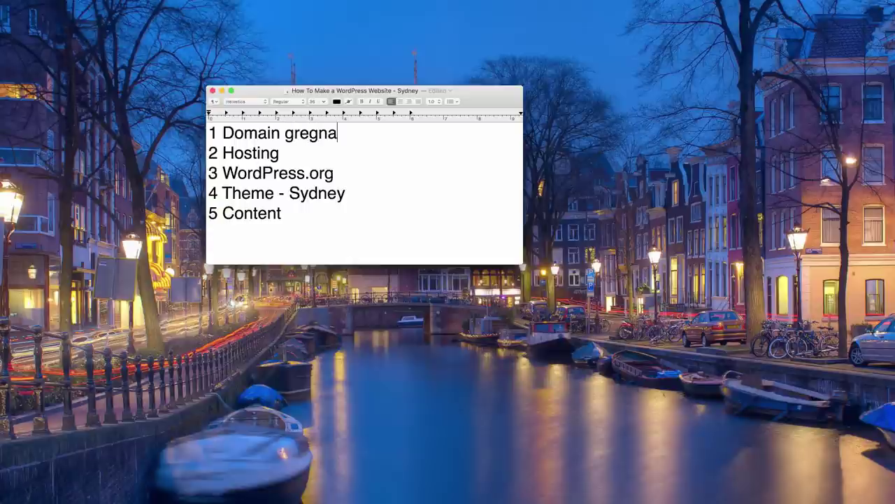
text(rayan.com)
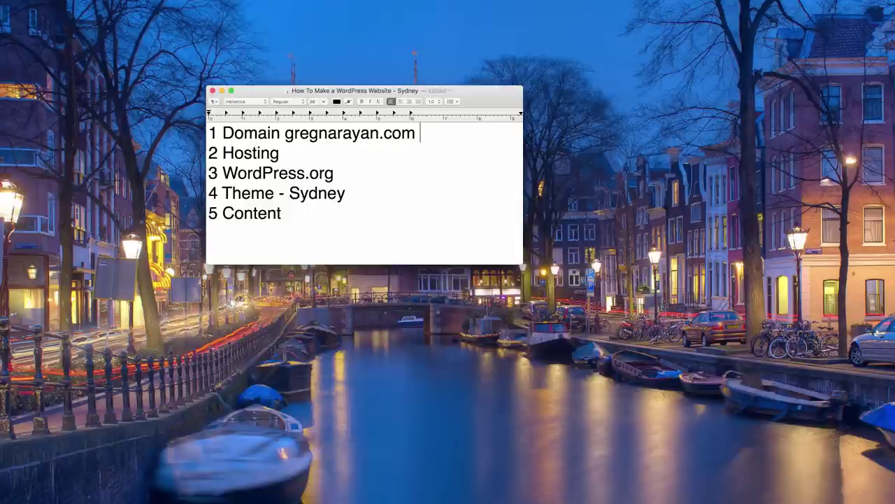
text($5.99/)
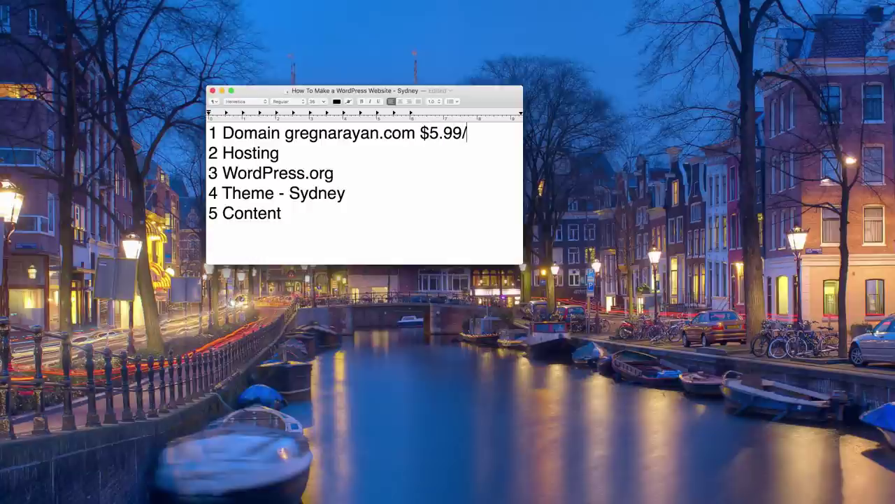
text(year)
click(280, 154)
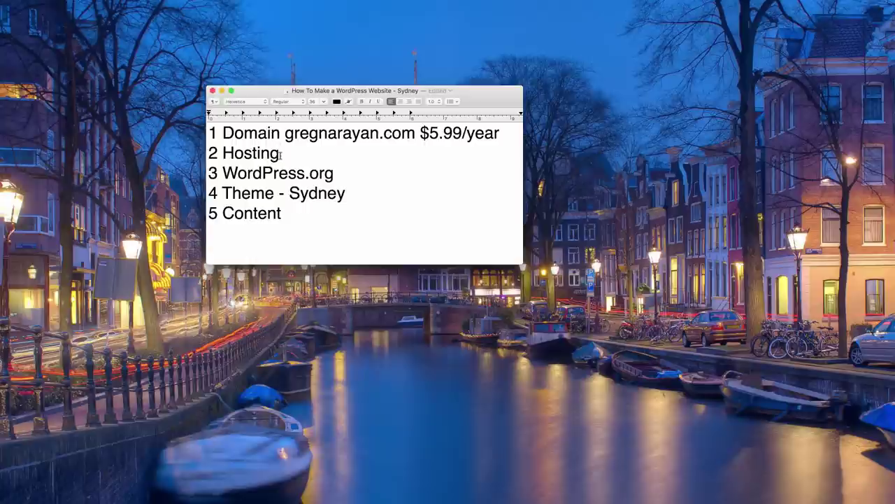
Add the price $5/mo after Hosting on line 2
drag(292, 153, 193, 153)
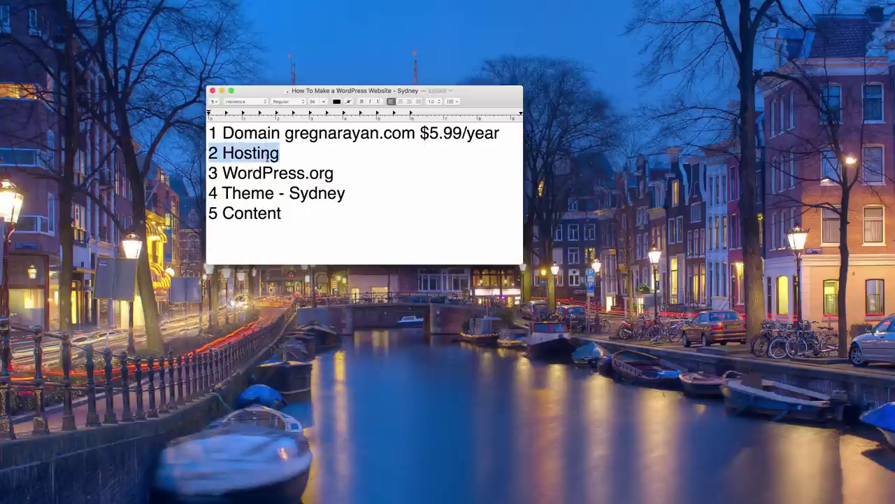
click(283, 154)
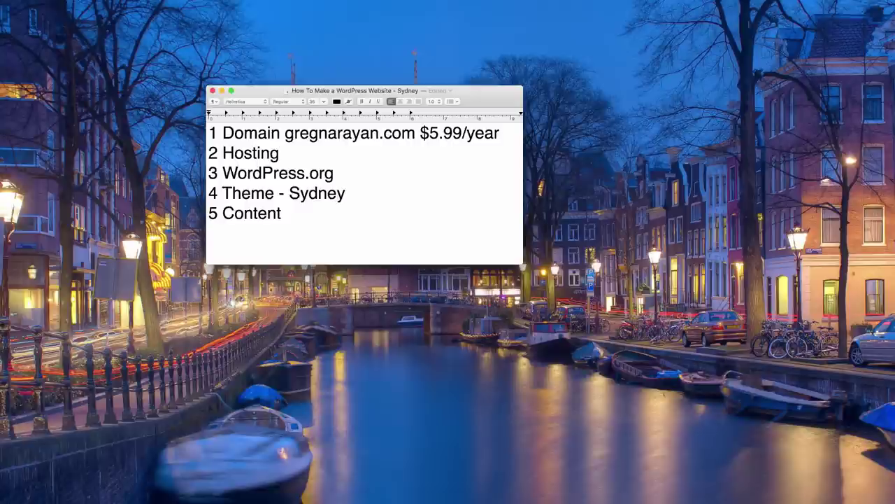
text($5/mo)
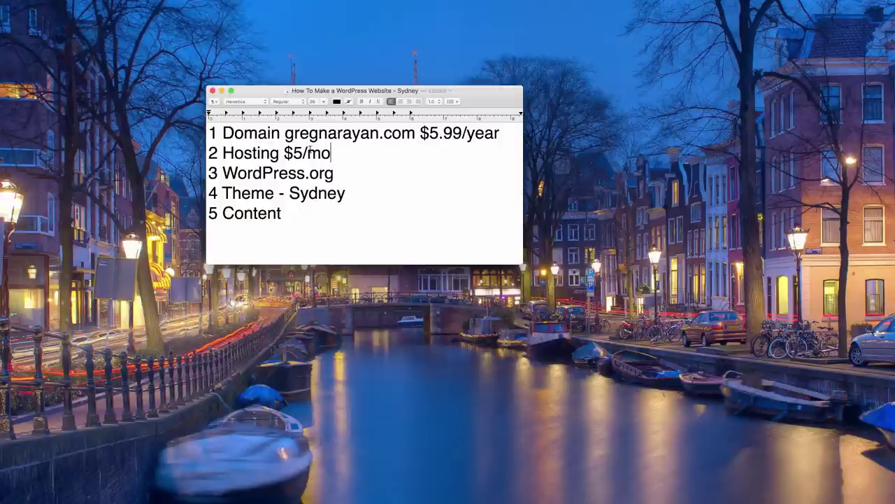
click(258, 133)
Append '- FREE' to the WordPress.org, Sydney theme and Content lines
click(334, 173)
text(- FREE)
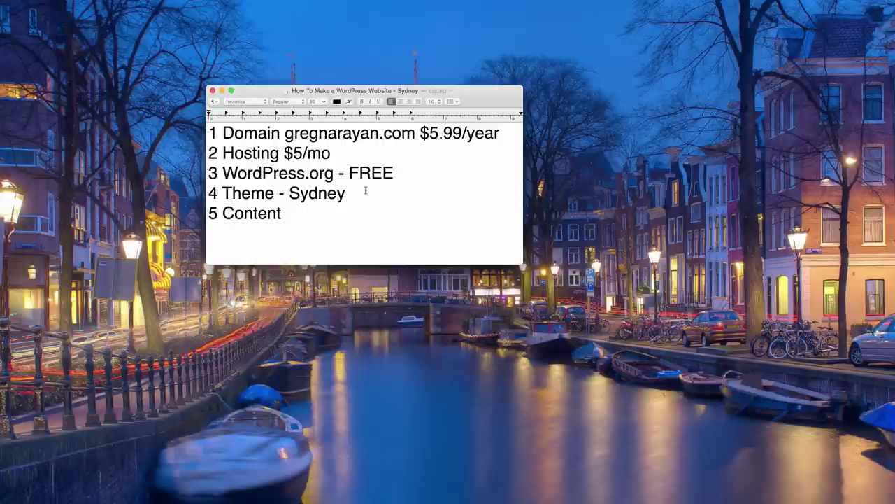
key(Down)
text(- FREE)
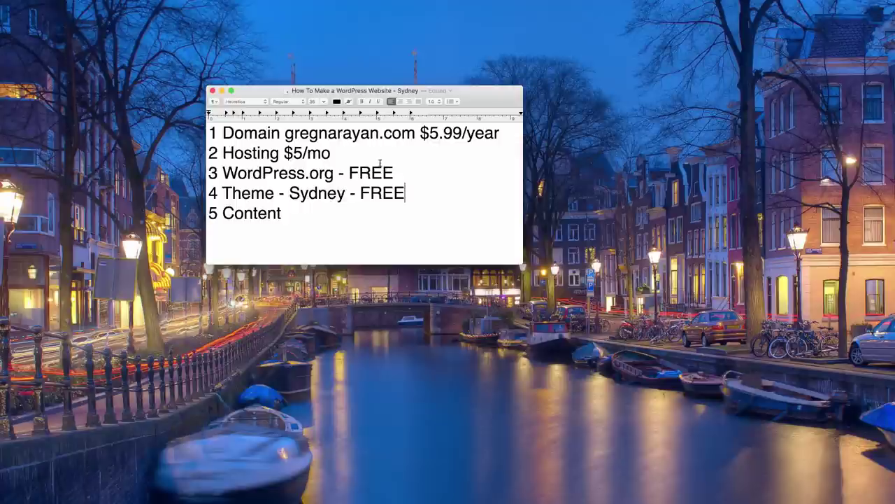
click(293, 212)
text(- FREE)
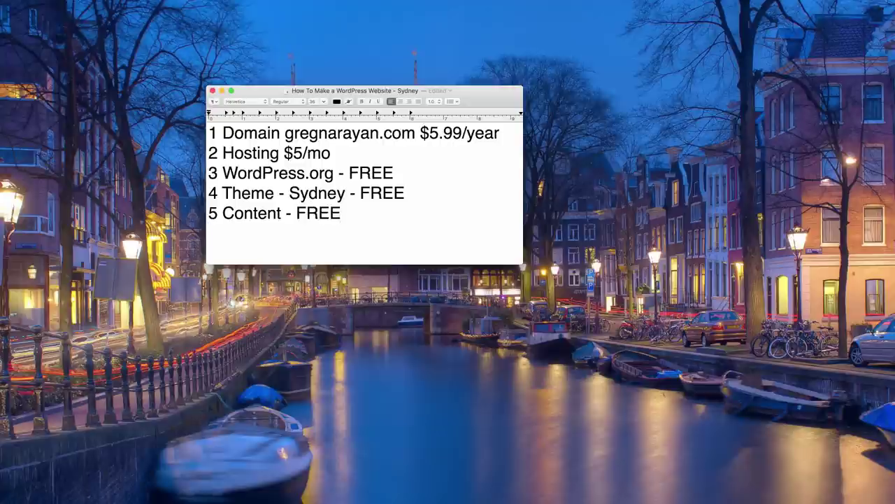
Add the closing line 'under $20 total today' below the five-item checklist
text(under $20 )
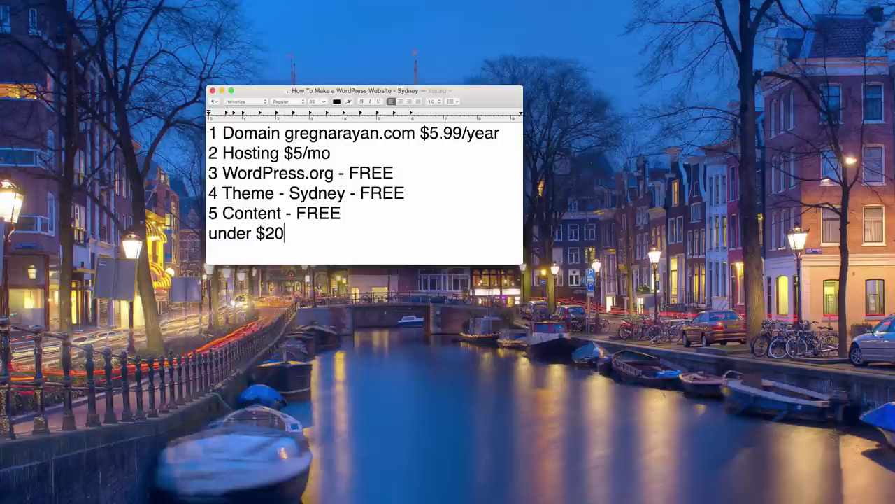
text(total today)
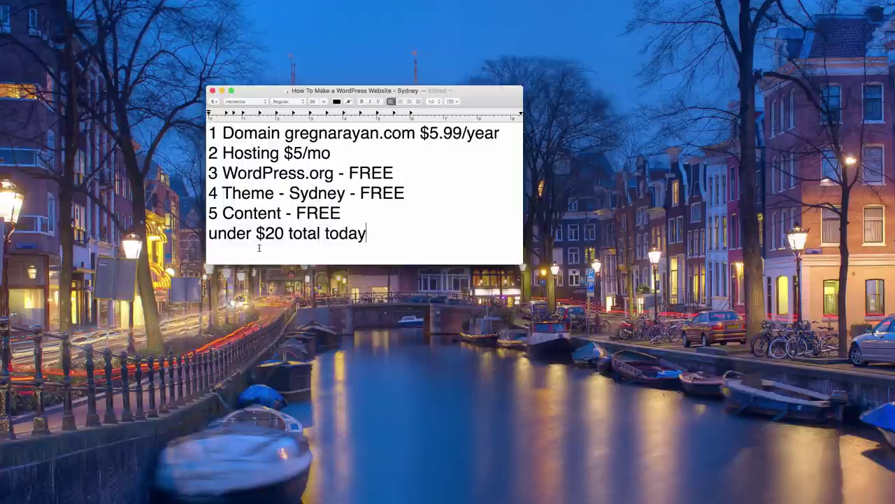
drag(256, 233, 363, 229)
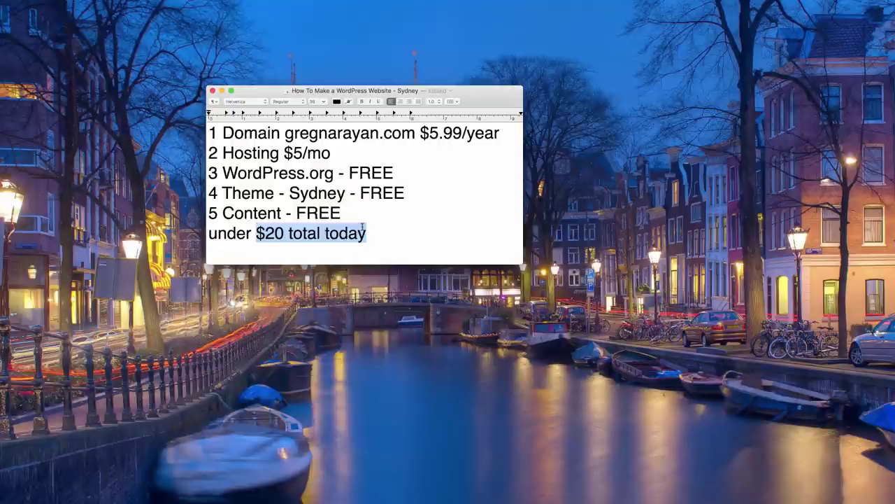
click(366, 233)
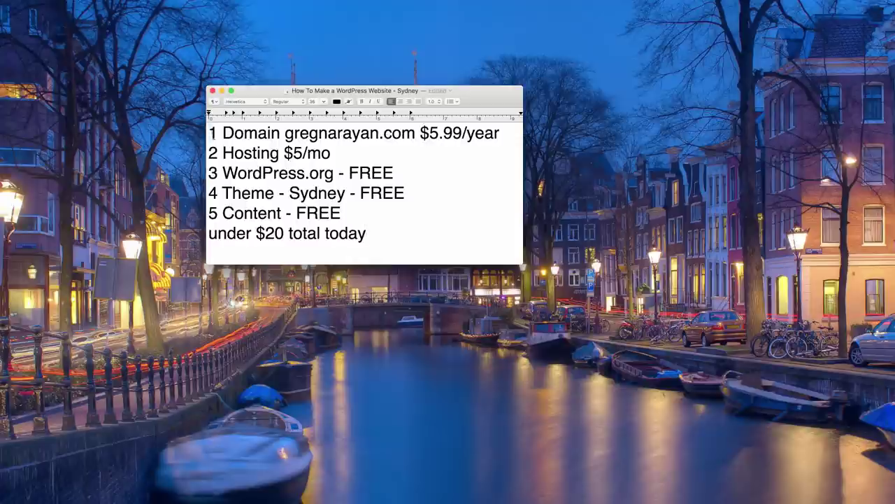
drag(210, 130, 402, 168)
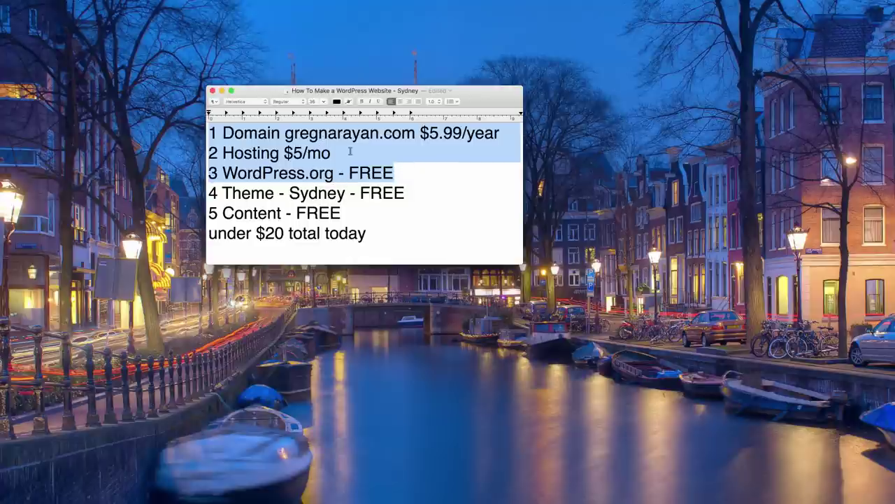
click(397, 173)
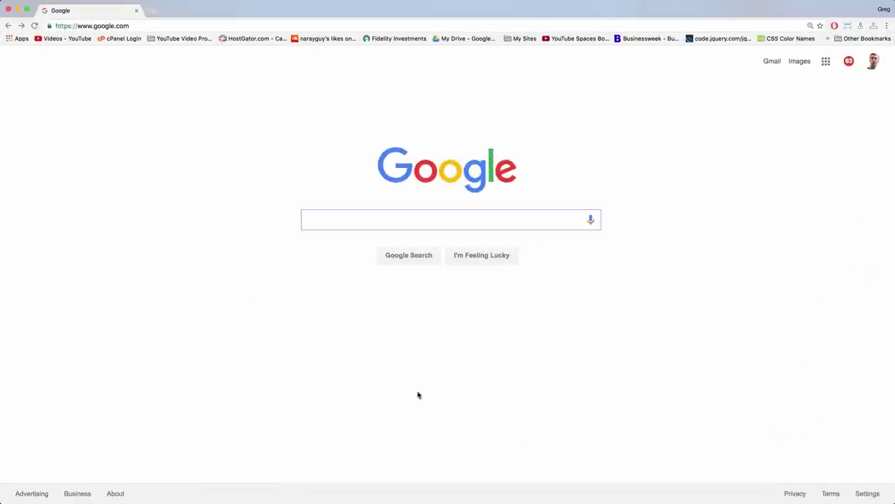
Load hostgator.com in Chrome's address bar
click(87, 26)
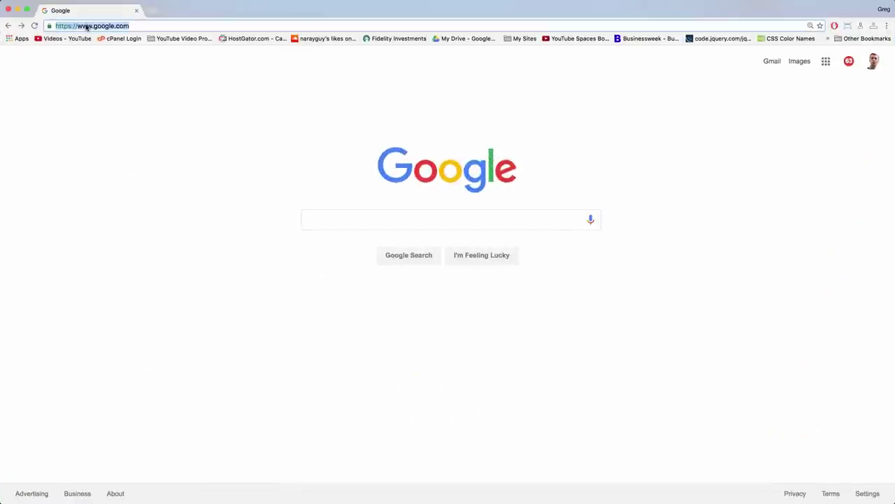
text(ho)
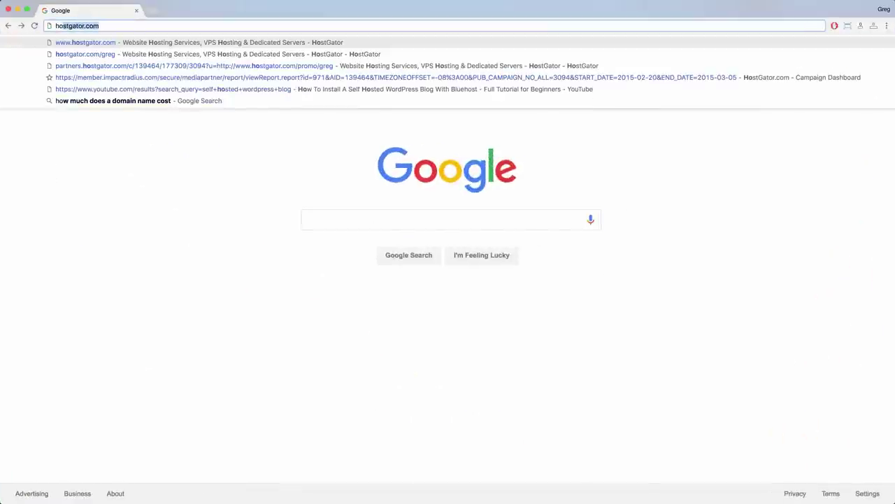
text(stgator)
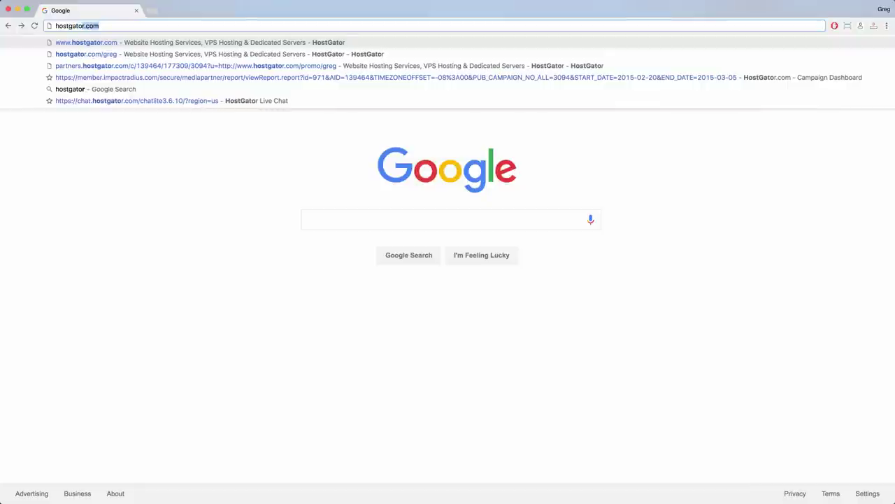
text(.com)
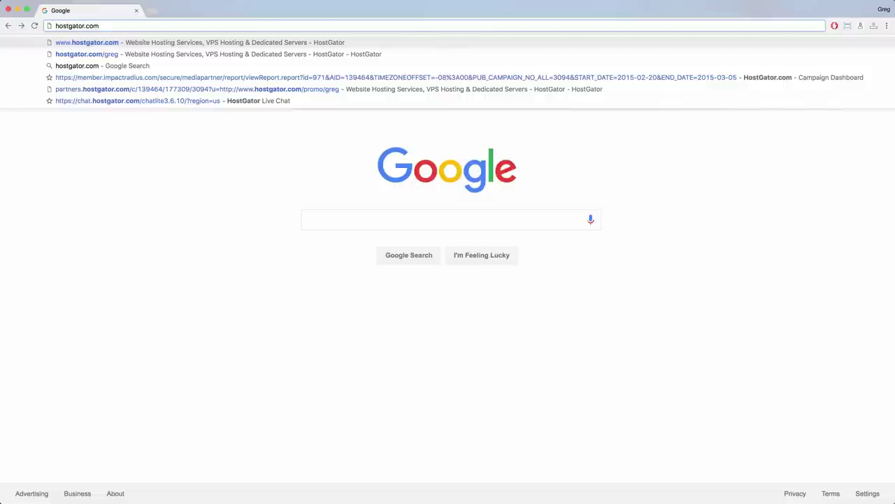
key(Return)
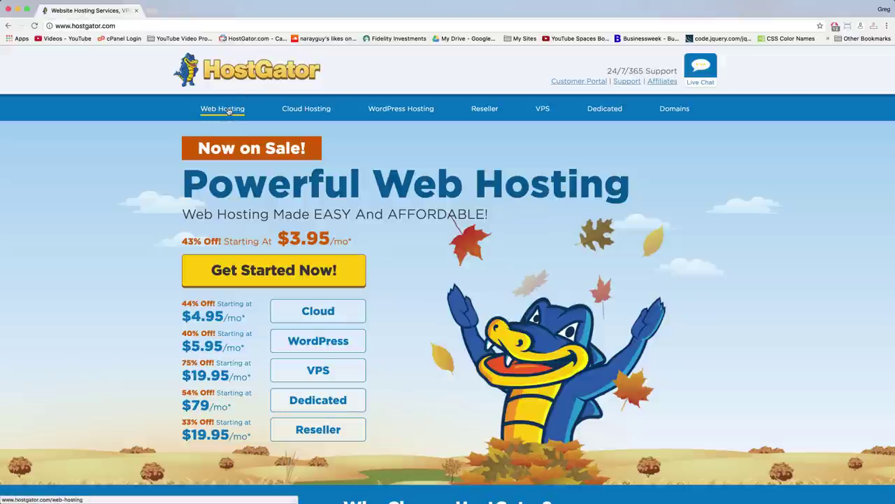
Open the Web Hosting link in HostGator's top navigation
click(223, 108)
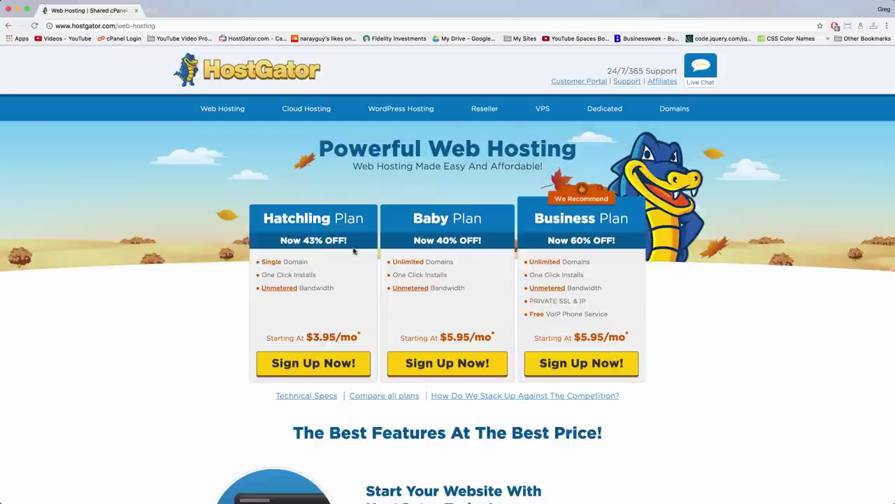
Replace the /web-hosting path with the affiliate promo path and load it
click(117, 27)
click(118, 25)
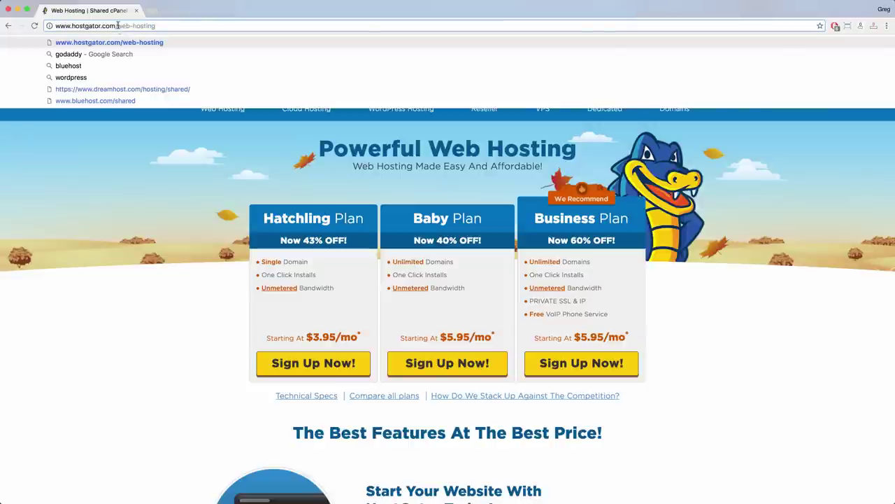
drag(117, 25, 154, 27)
key(BackSpace)
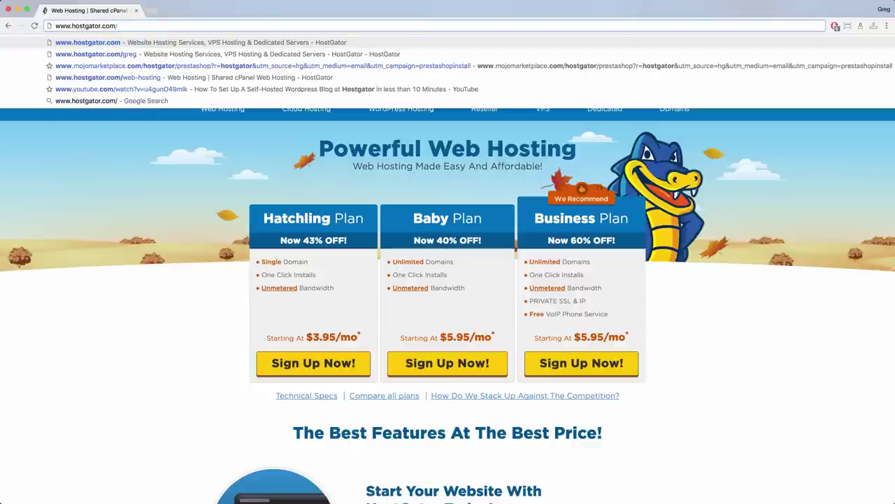
text(greg)
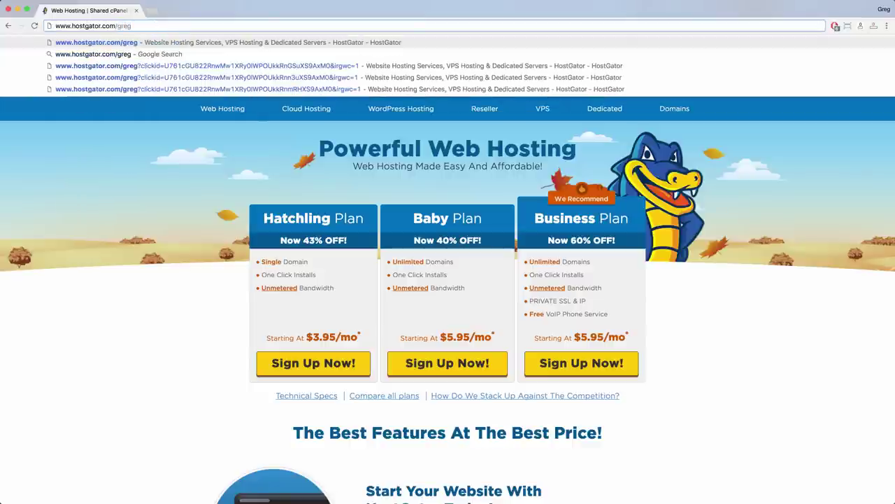
key(Return)
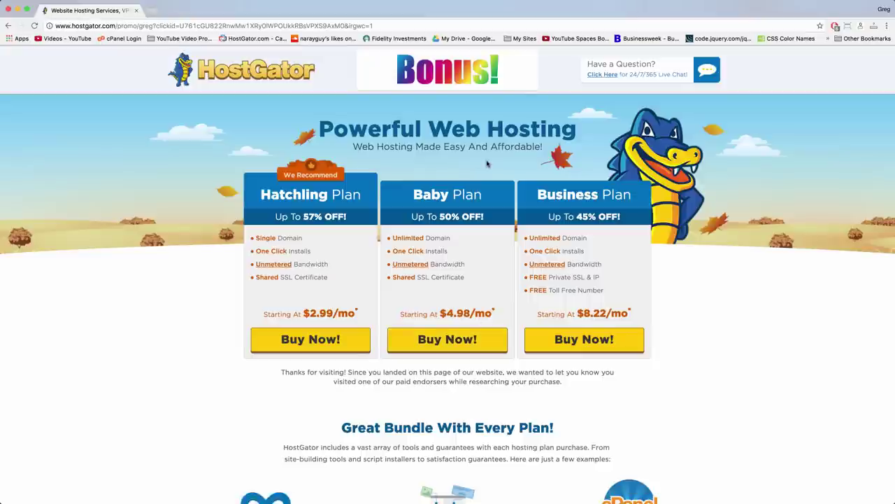
Scroll through the promo page's Hatchling, Baby and Business prices and back to top
scroll(198, 196, down, 5)
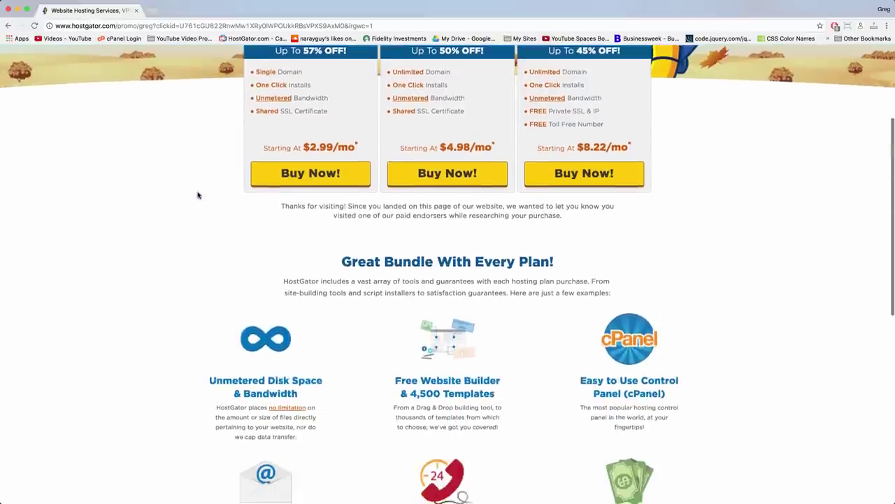
scroll(198, 195, down, 4)
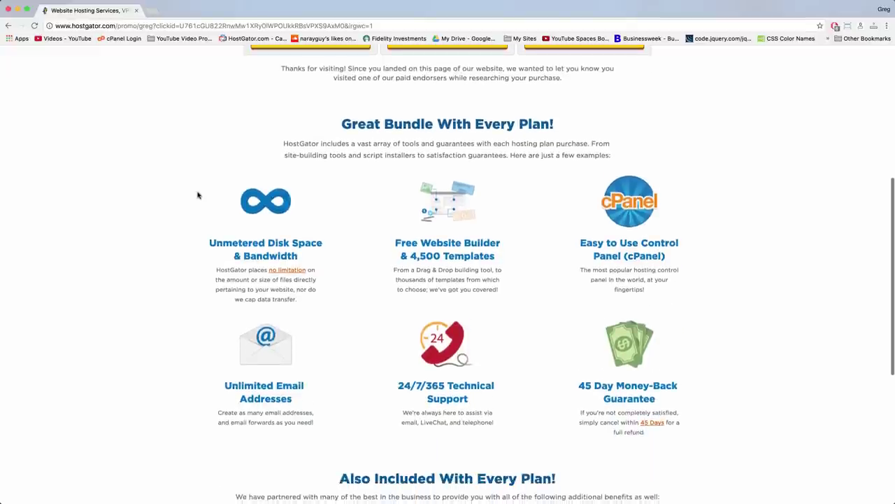
scroll(198, 195, down, 1)
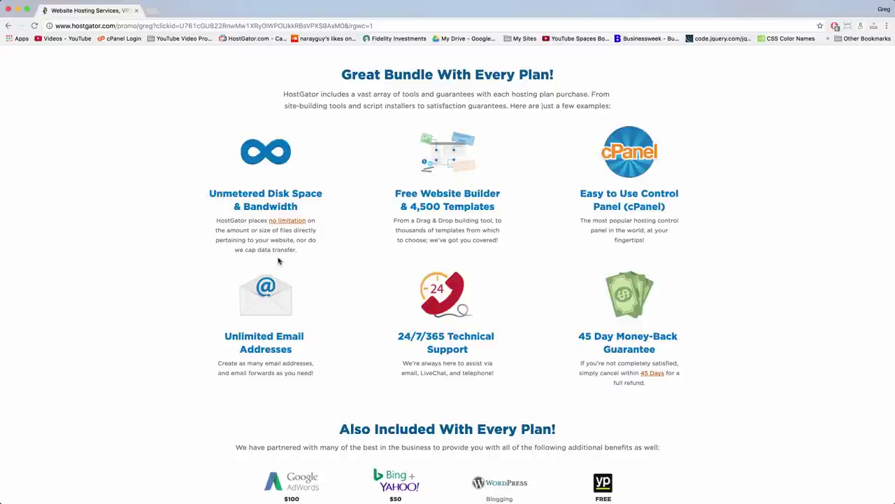
scroll(324, 185, down, 2)
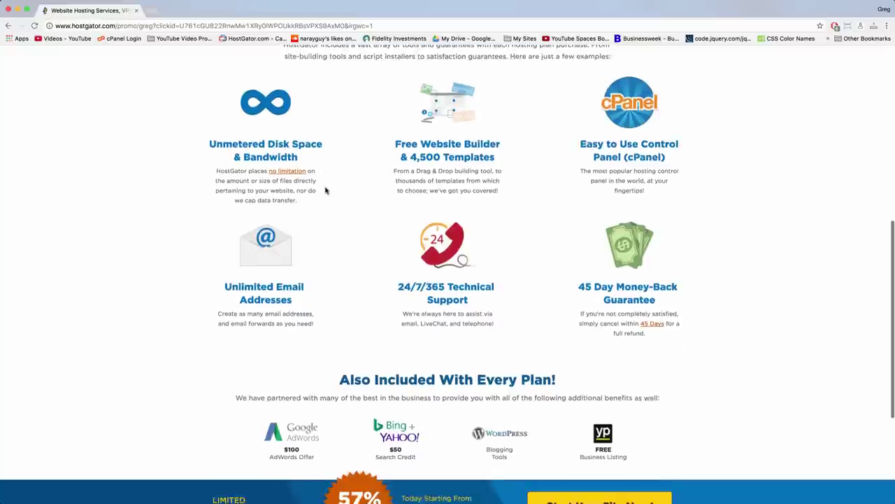
scroll(326, 193, down, 1)
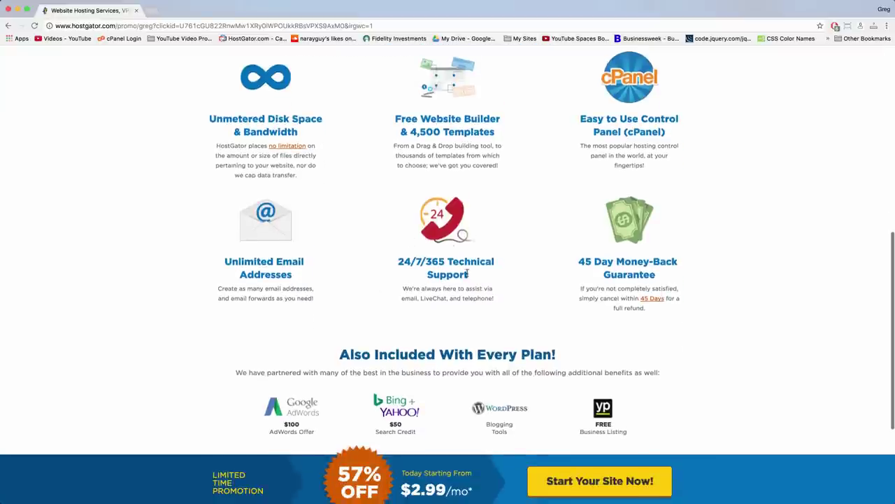
scroll(626, 278, down, 3)
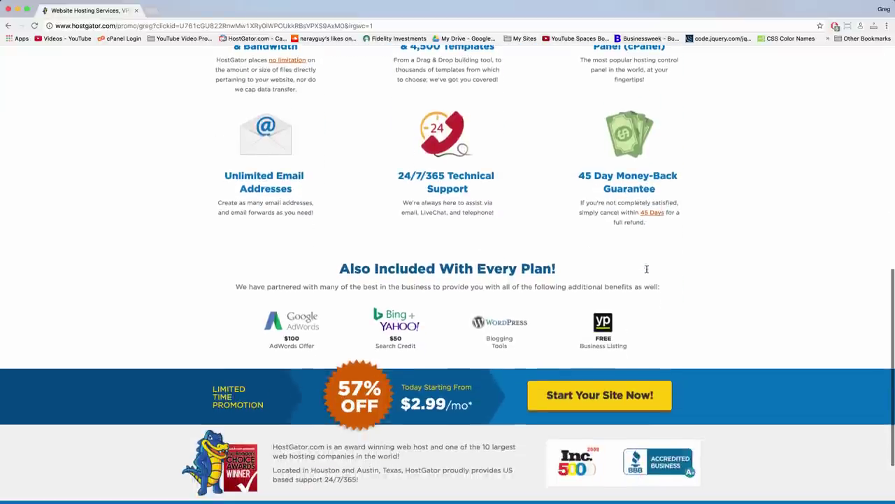
scroll(683, 285, down, 3)
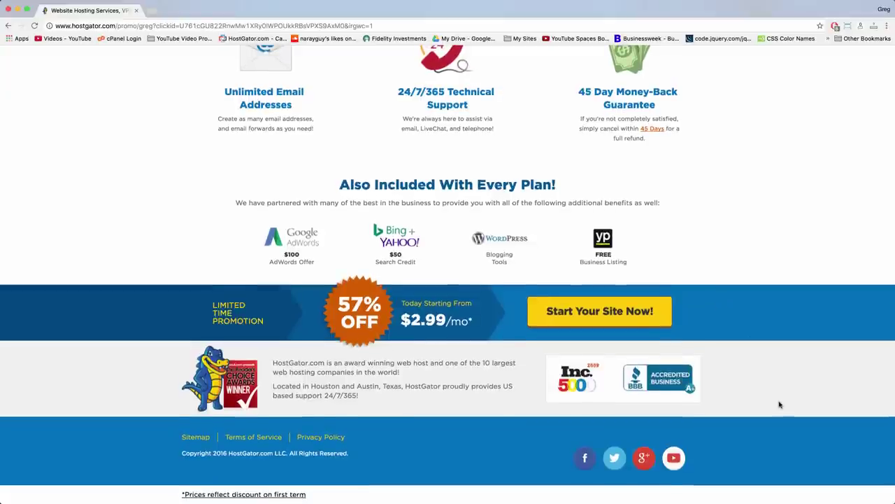
scroll(779, 403, up, 2)
scroll(779, 405, up, 10)
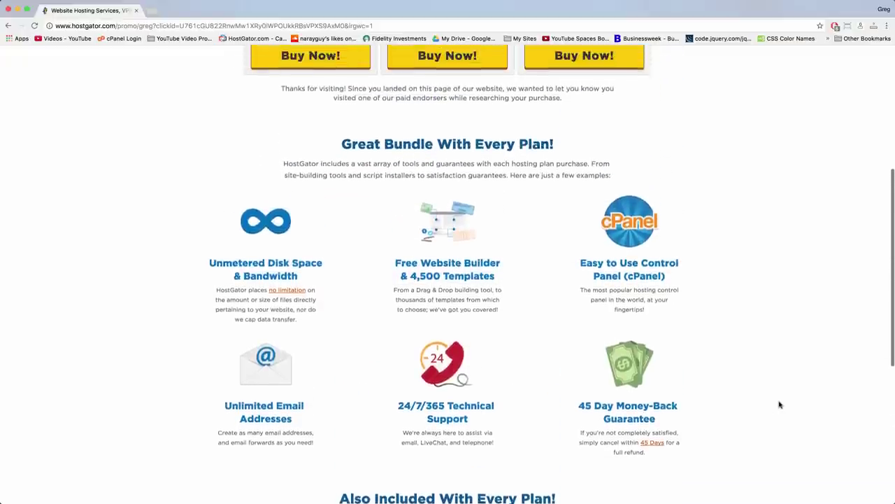
scroll(780, 405, up, 3)
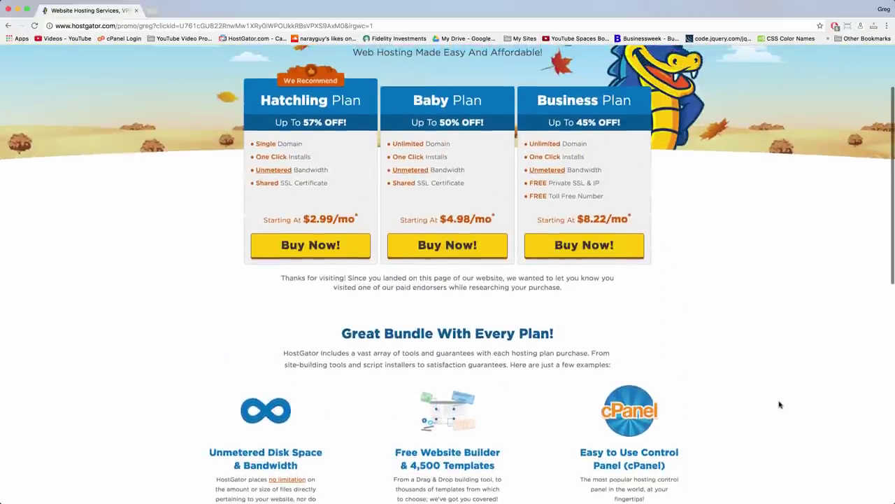
scroll(780, 404, up, 3)
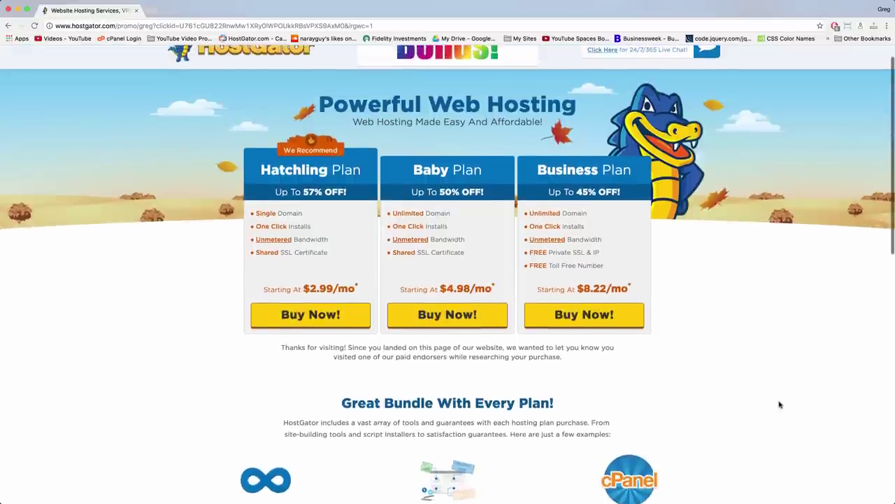
scroll(780, 405, up, 1)
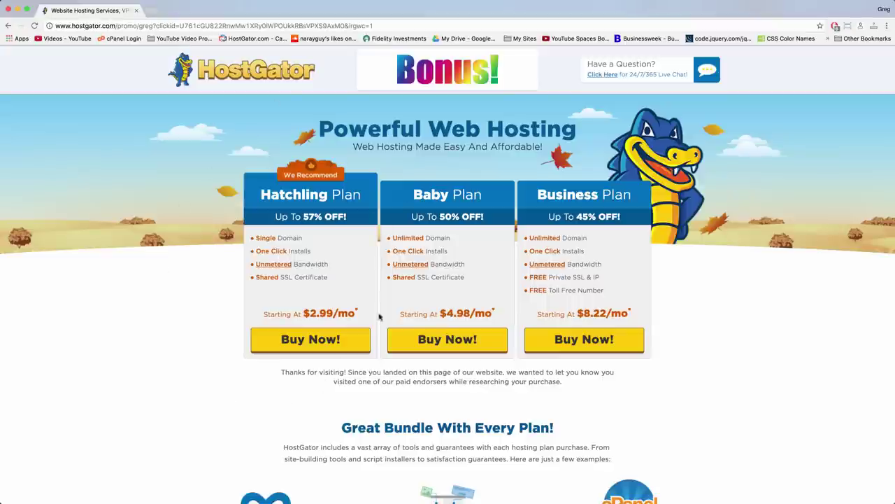
Buy the Hatchling plan and review the order form showing the BIGBONUS coupon
click(317, 340)
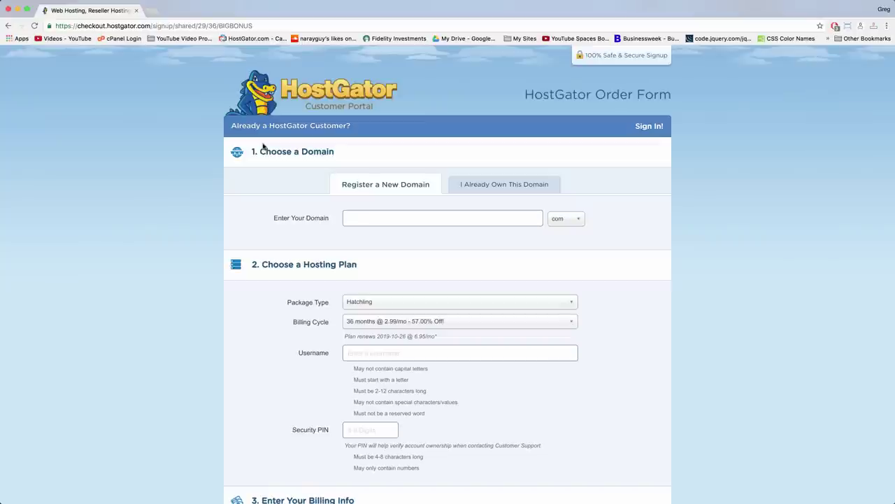
scroll(316, 146, down, 10)
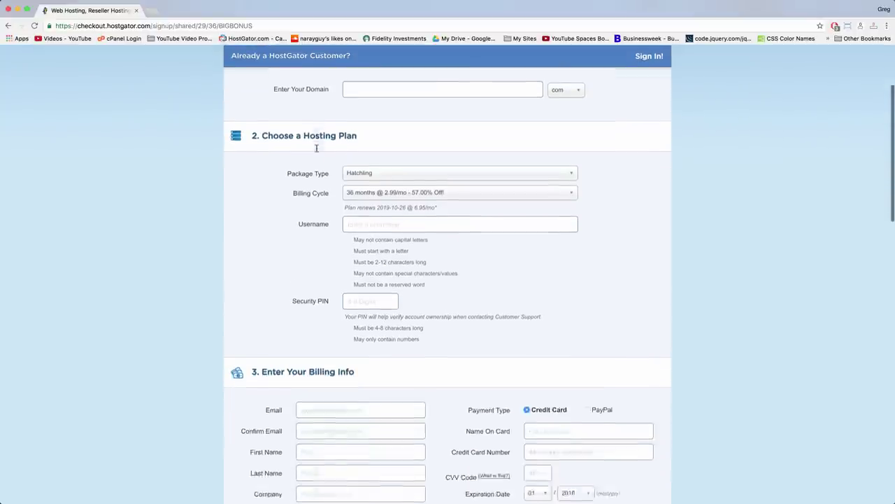
scroll(316, 148, down, 12)
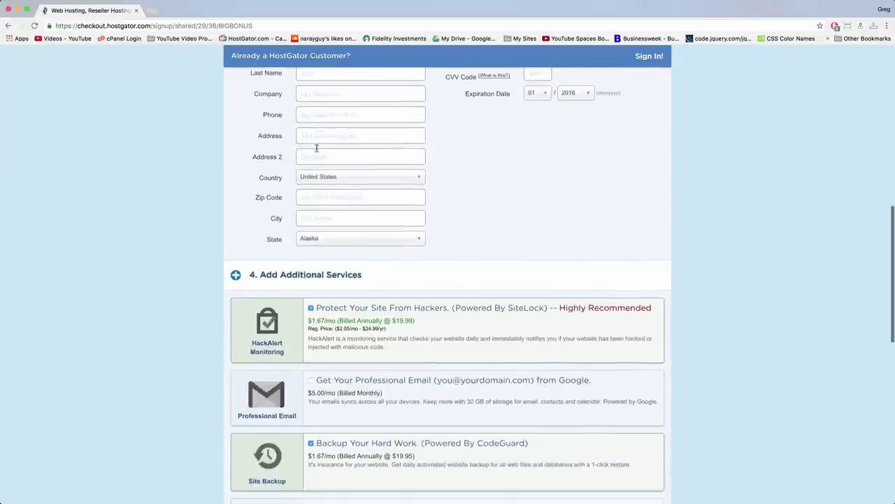
scroll(316, 148, down, 10)
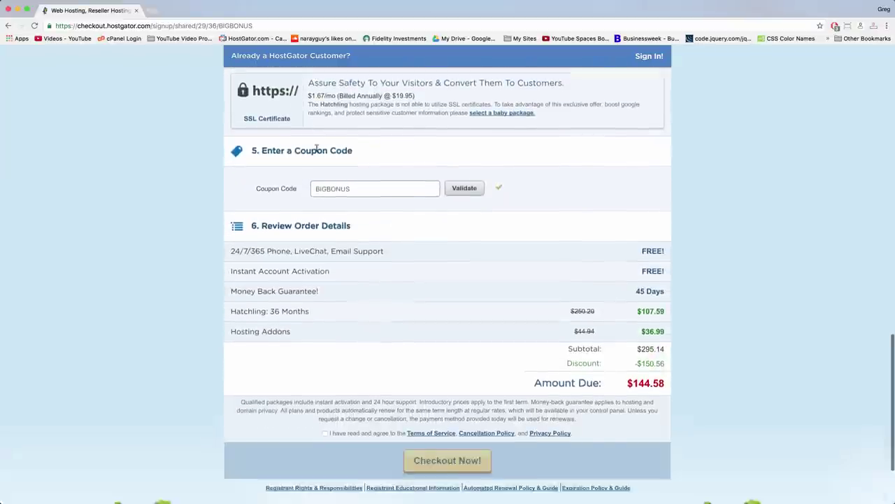
scroll(321, 320, up, 20)
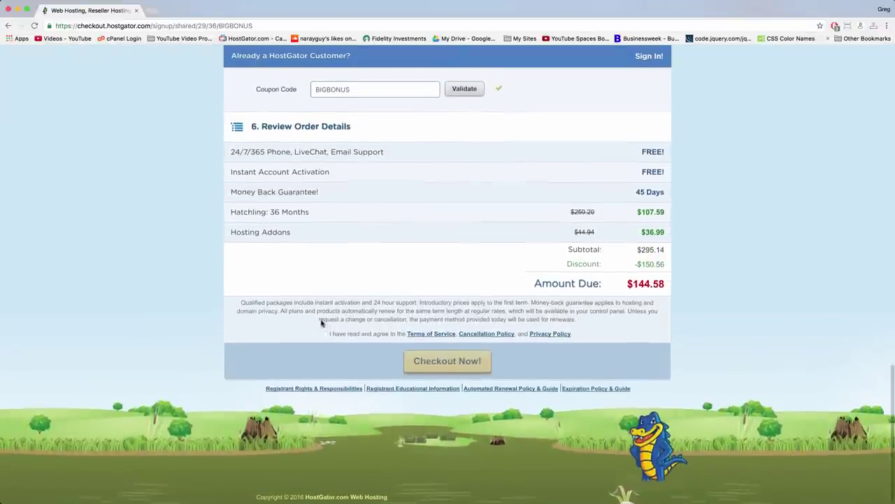
scroll(321, 322, up, 11)
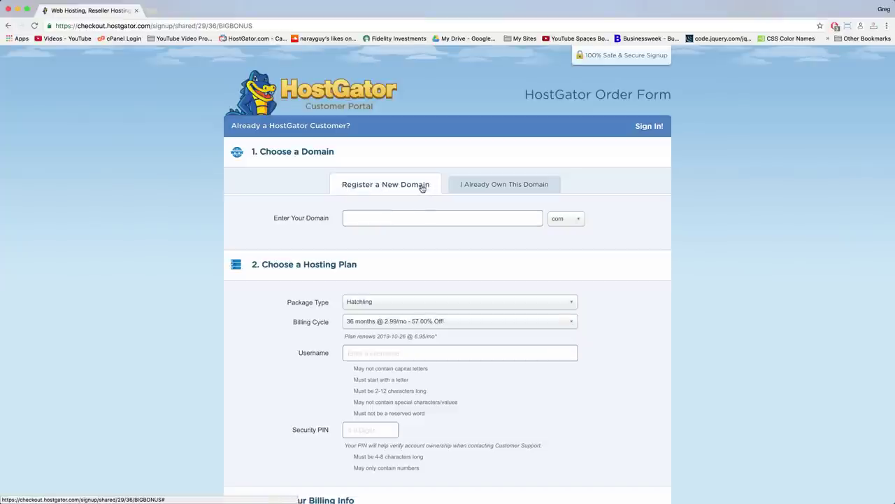
Register the site owner's domain with the com ending as the new primary domain
click(463, 186)
click(443, 215)
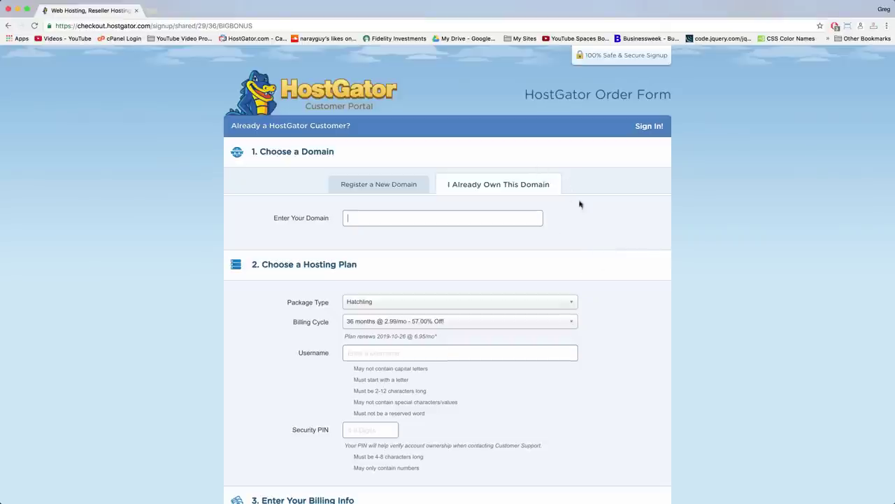
click(368, 184)
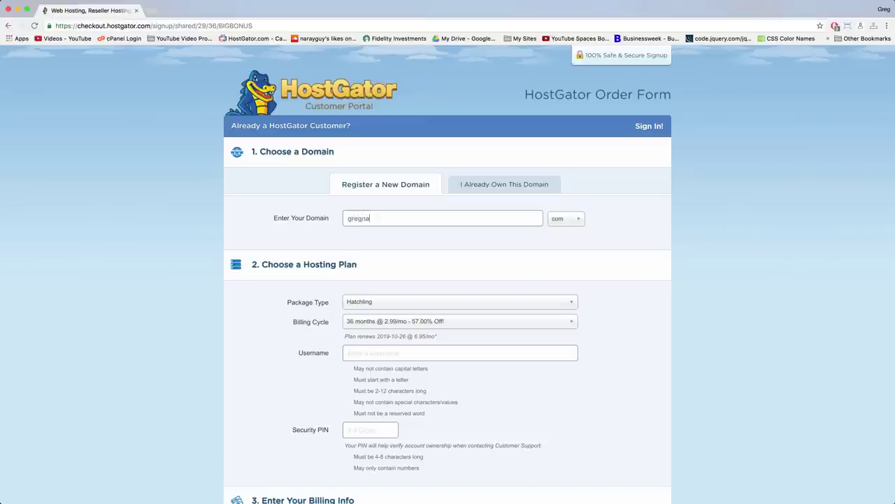
text(rayan)
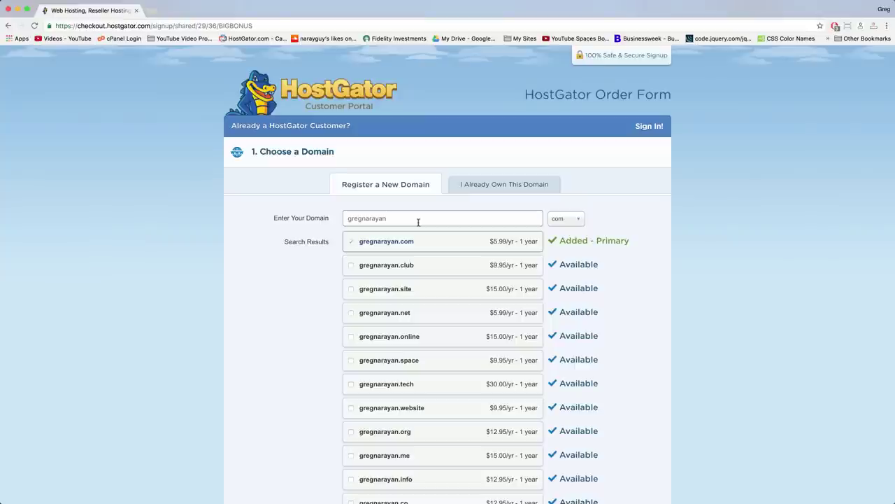
text(wordpress)
key(Tab)
key(Return)
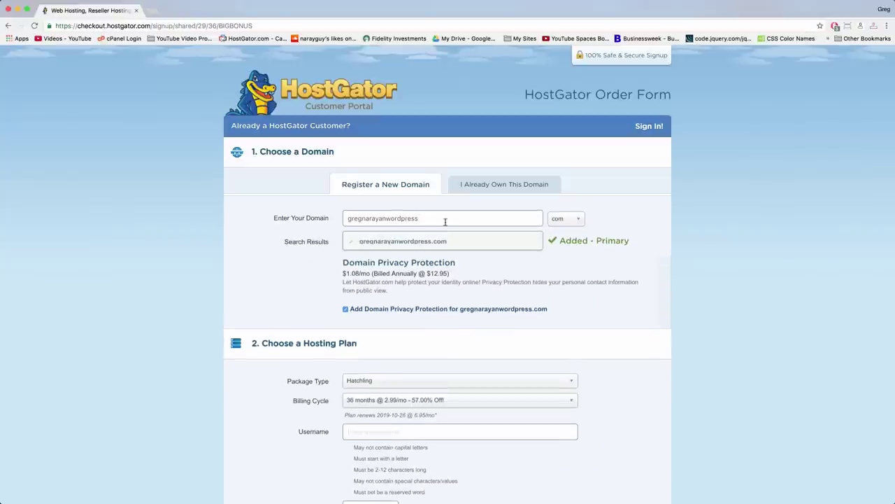
click(434, 221)
key(BackSpace)
key(BackSpace)
key(BackSpace)
key(BackSpace)
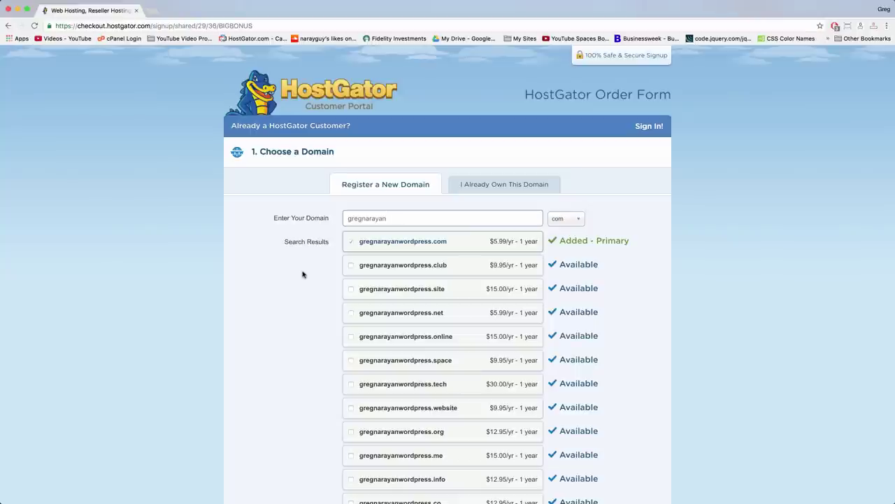
key(Tab)
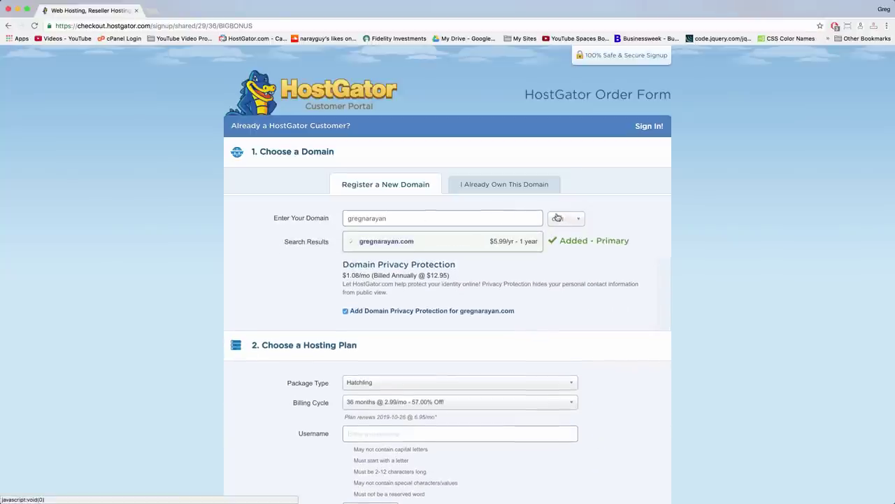
Uncheck Add Domain Privacy Protection on the order form
scroll(322, 222, down, 2)
scroll(310, 200, down, 5)
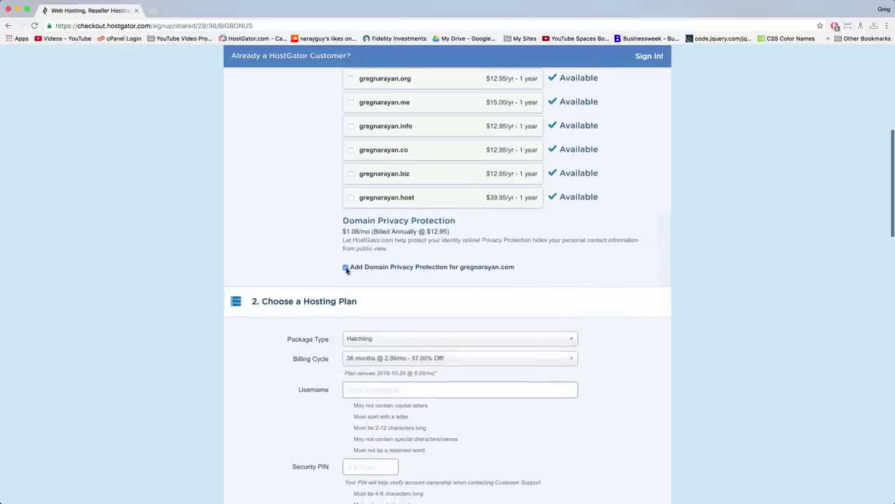
click(345, 267)
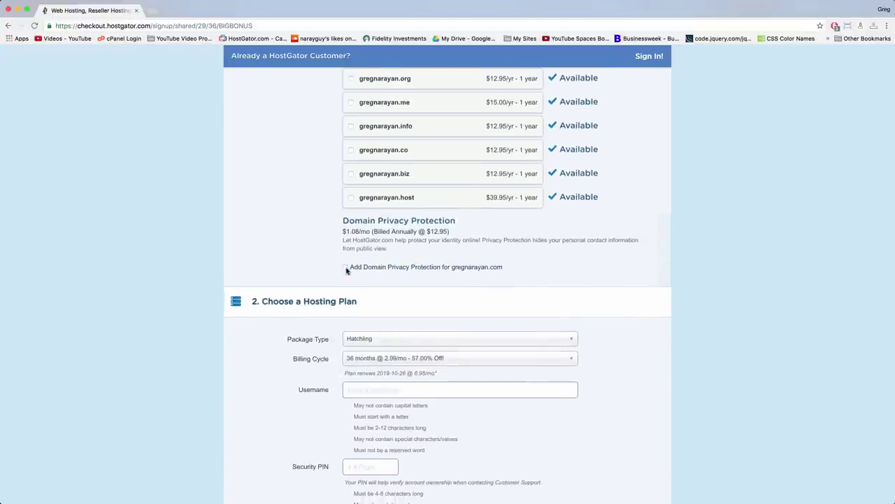
scroll(346, 270, down, 2)
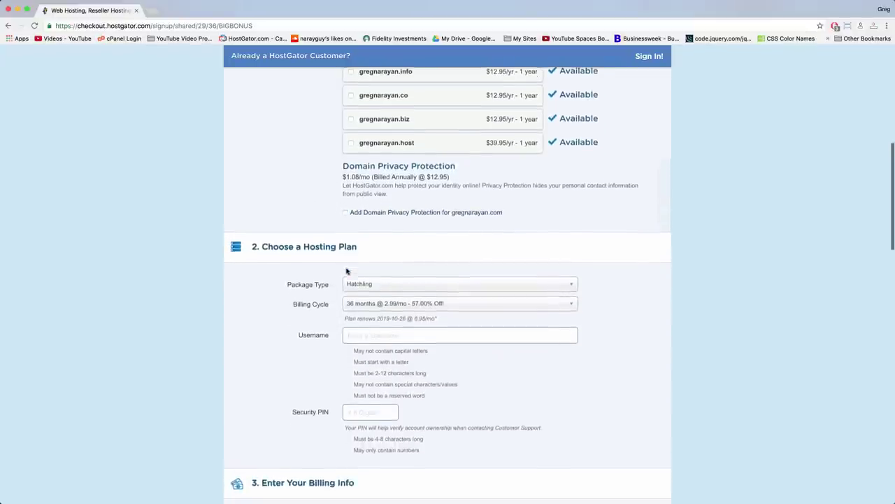
scroll(345, 271, down, 5)
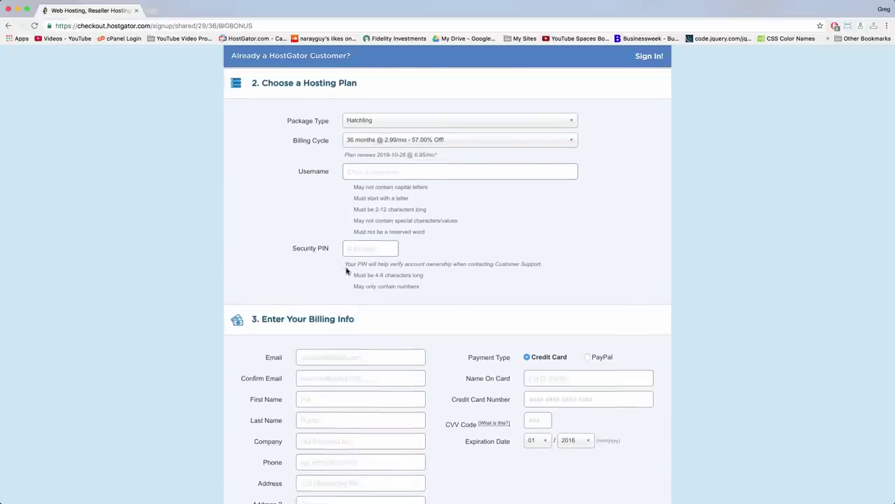
Keep the Hatchling package and switch the billing cycle to 1 month
click(368, 121)
click(375, 134)
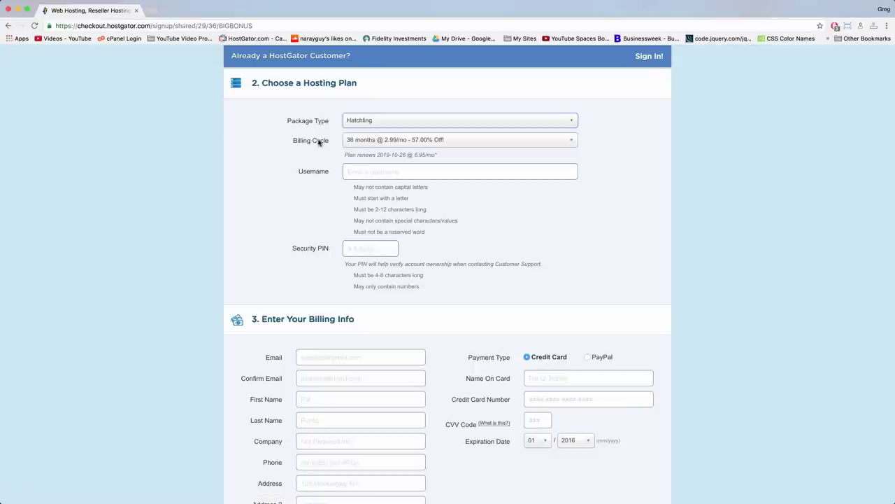
click(372, 144)
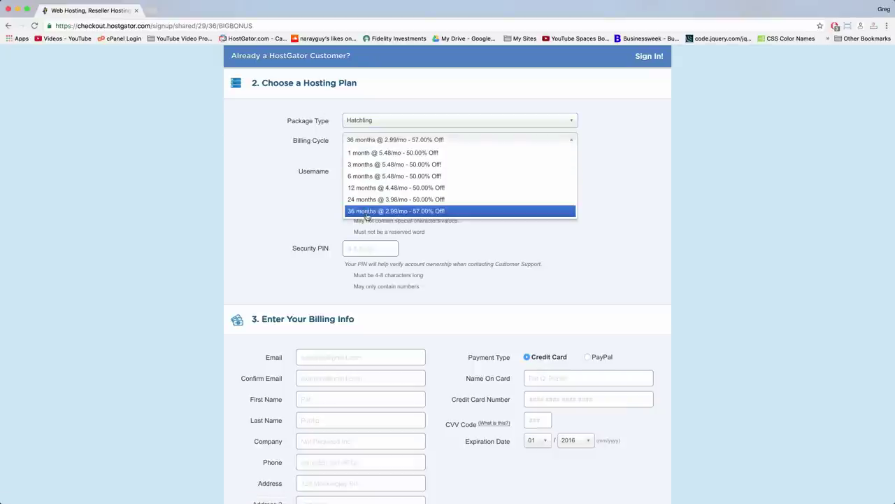
click(383, 152)
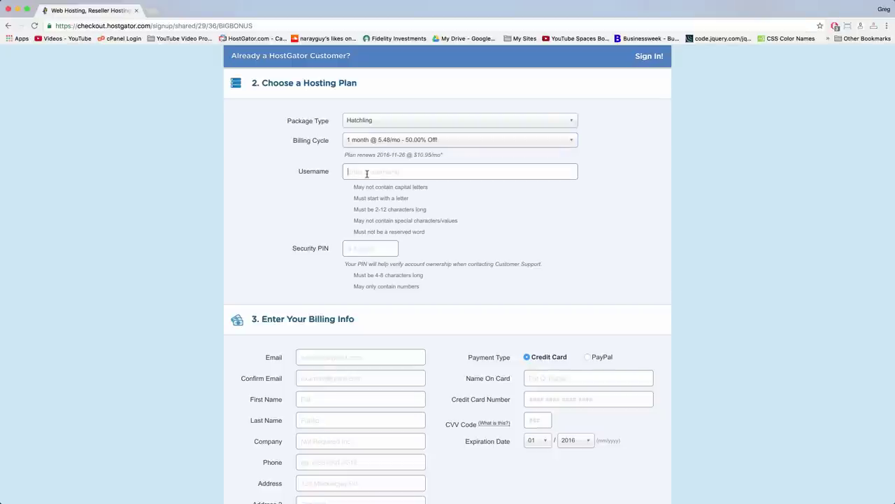
Enter the account username and a four-digit security PIN
text(gnarayan)
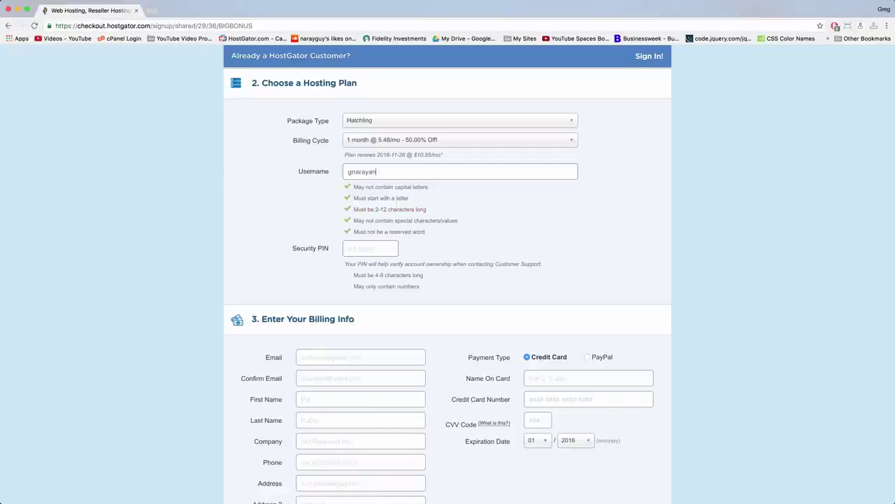
double_click(356, 172)
click(363, 172)
double_click(351, 174)
key(Left)
click(370, 248)
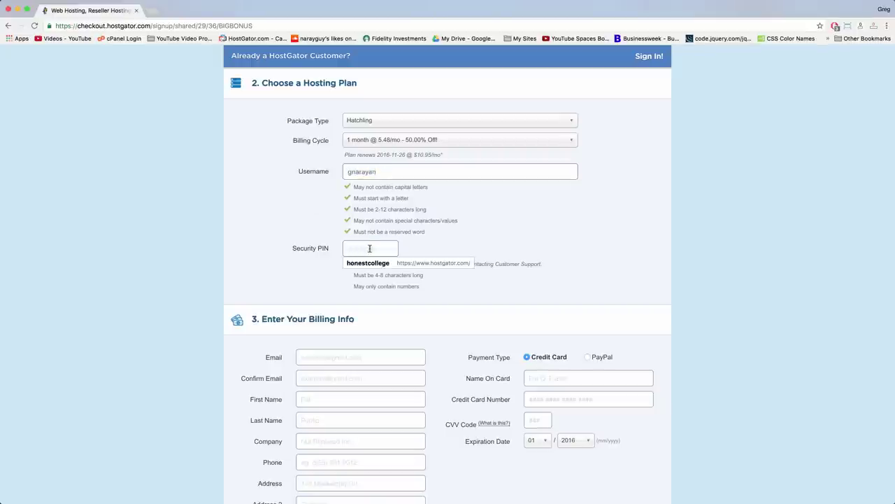
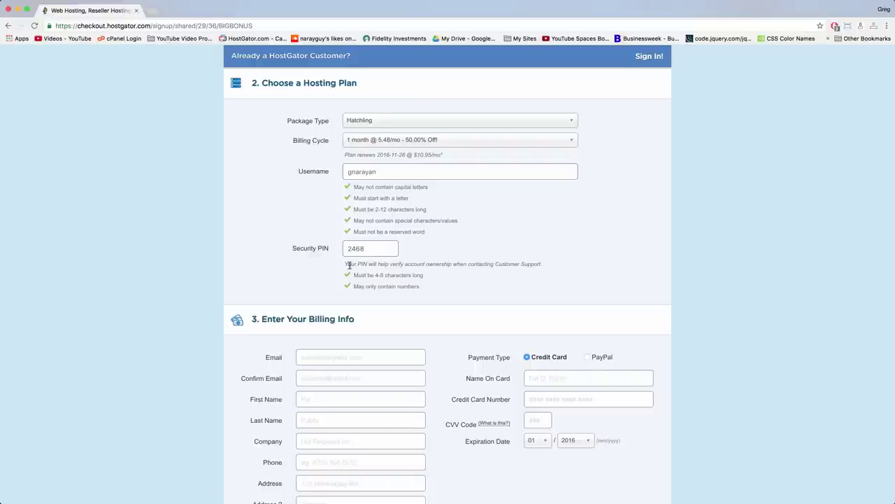
Enter the billing e-mail address and autofill the contact name and address
scroll(326, 278, down, 3)
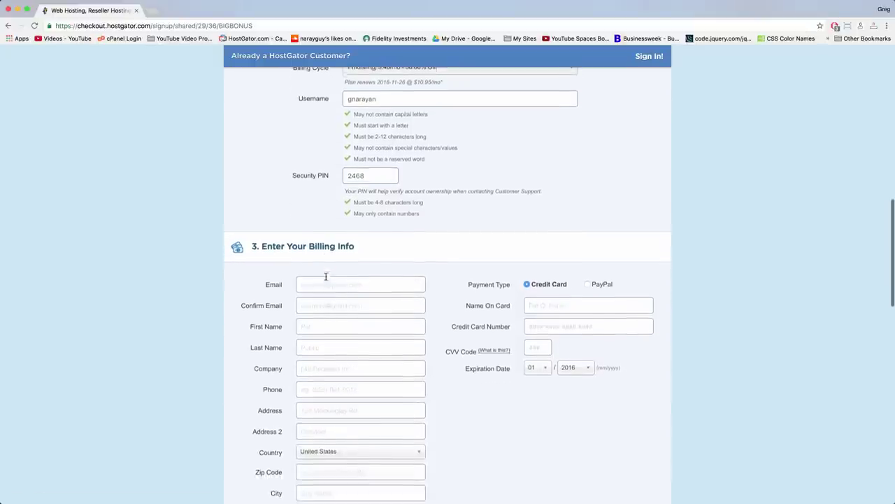
scroll(359, 186, down, 5)
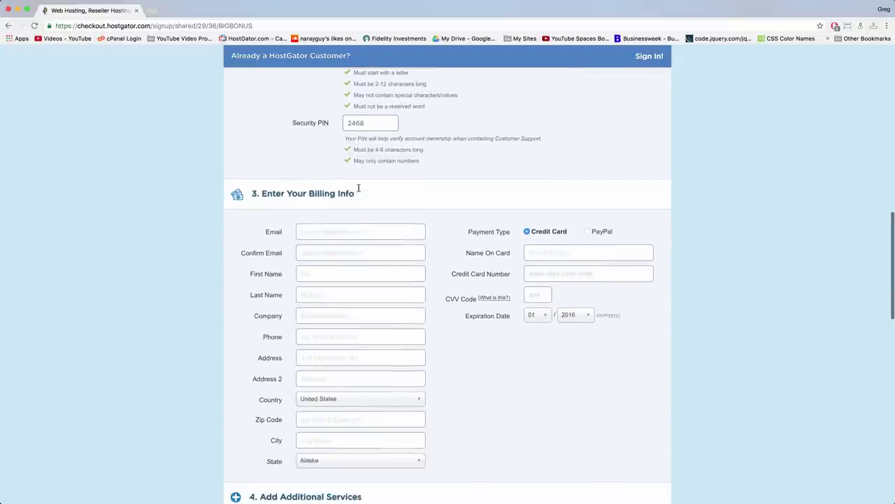
scroll(358, 188, down, 2)
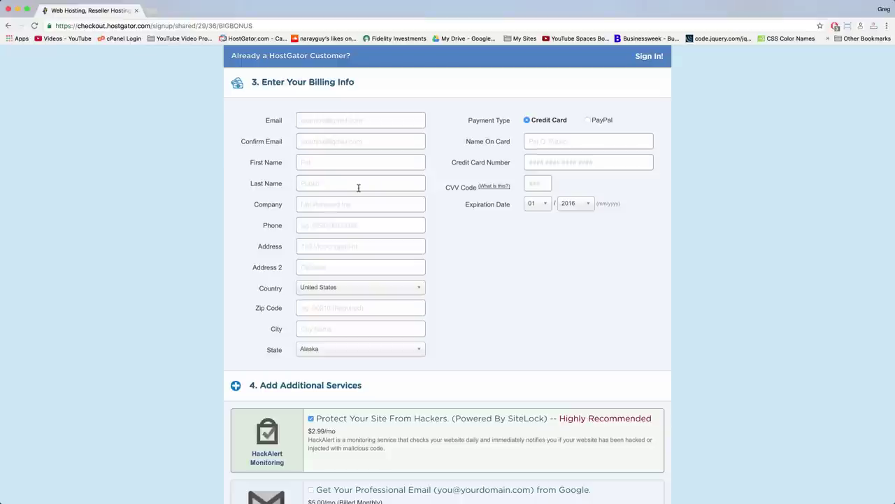
click(311, 121)
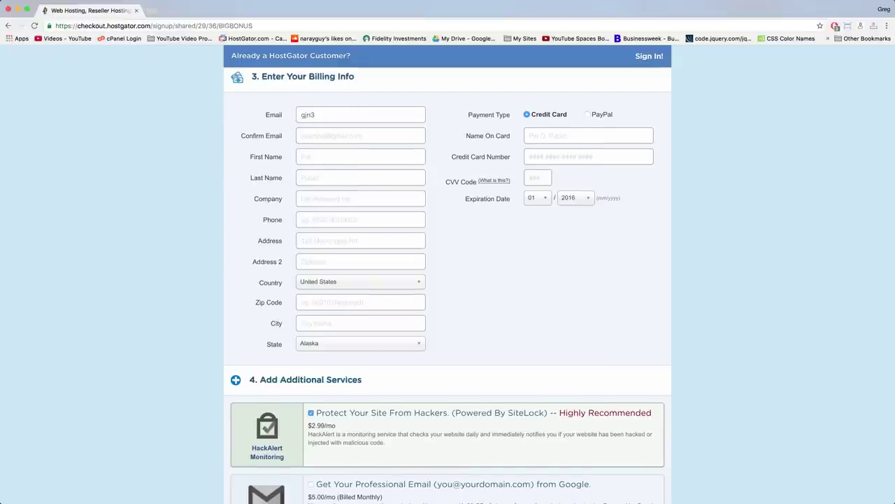
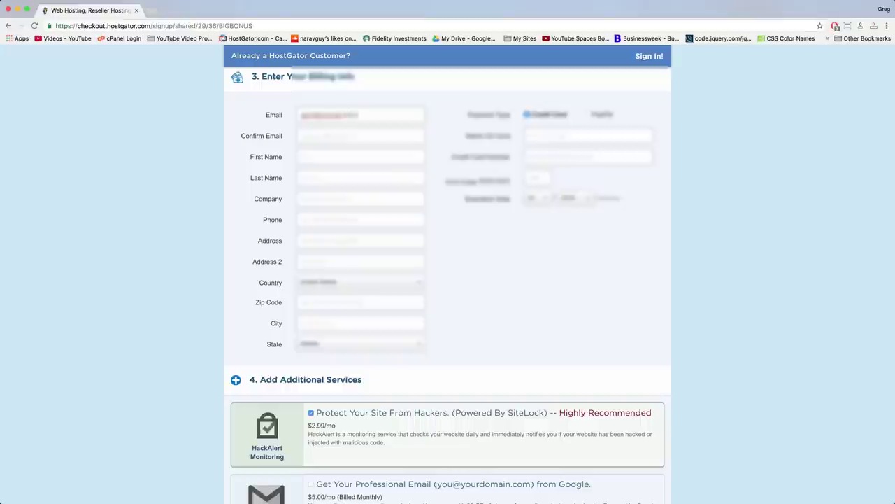
key(Return)
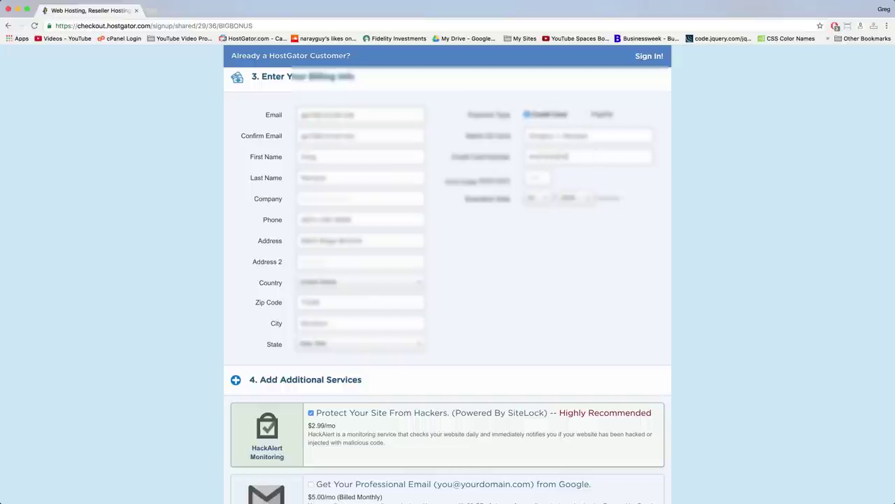
Fill in the credit card number and security code, moving on to the expiration date
key(Tab)
key(Tab)
key(Tab)
scroll(490, 115, down, 2)
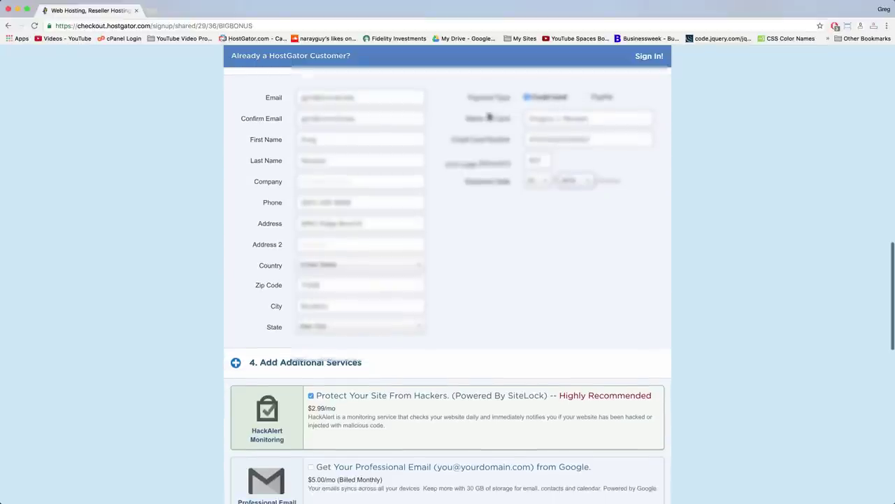
scroll(490, 115, down, 2)
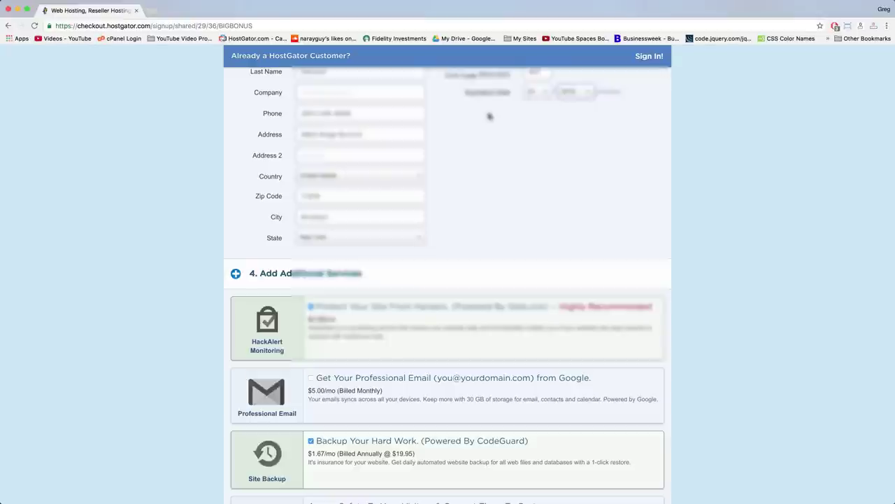
scroll(489, 116, down, 2)
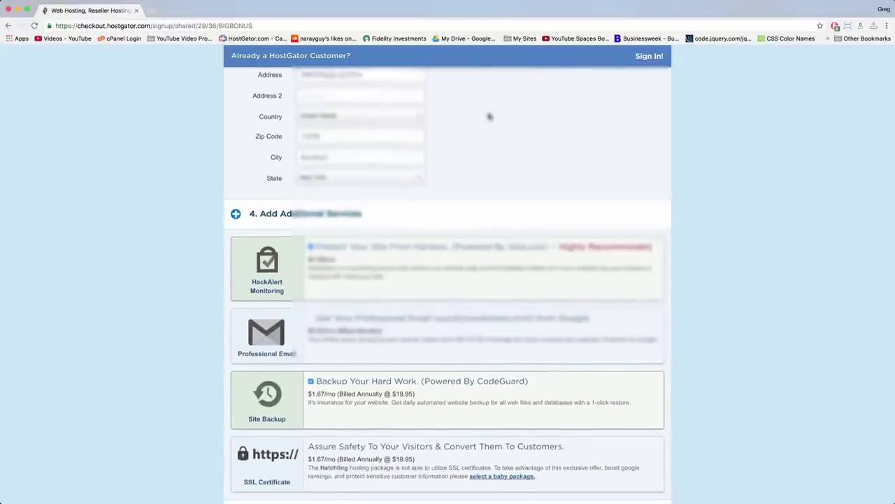
scroll(490, 115, down, 2)
scroll(490, 115, down, 1)
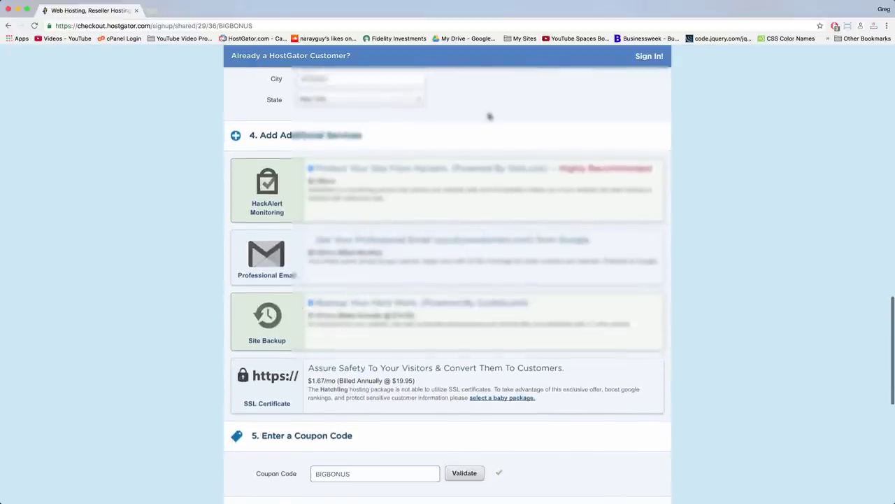
scroll(489, 116, down, 1)
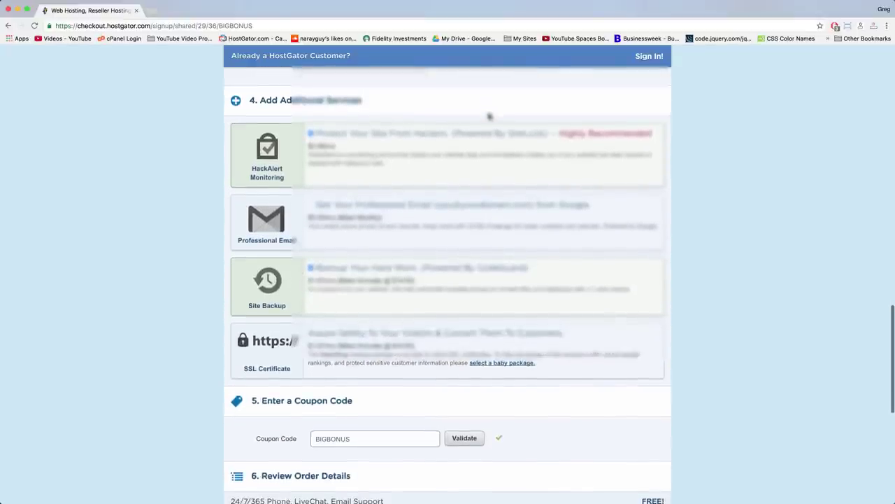
Untick the HackAlert Monitoring and Site Backup add-ons, then scroll down to Review Order Details
scroll(449, 121, down, 1)
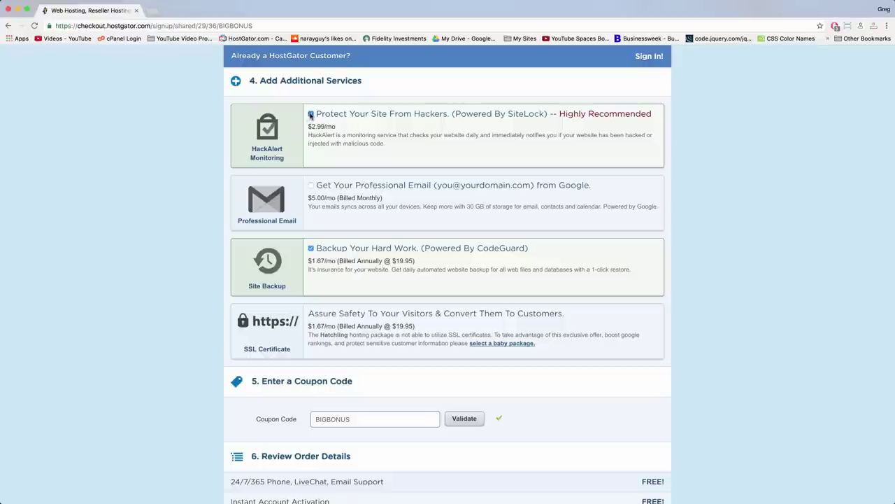
click(311, 114)
click(311, 249)
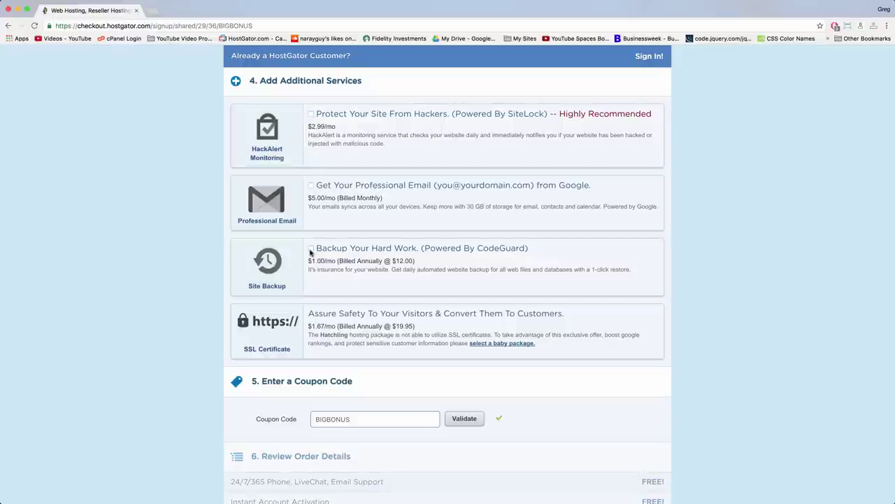
click(311, 249)
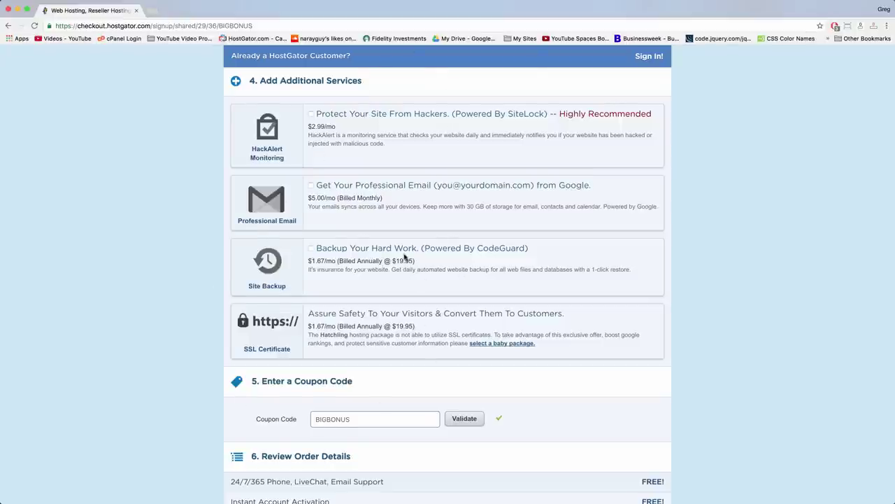
scroll(405, 257, down, 2)
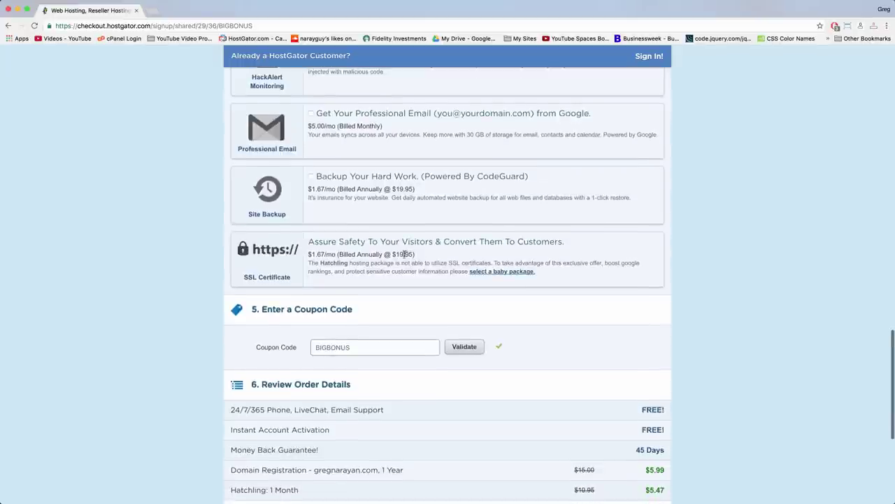
scroll(404, 254, down, 3)
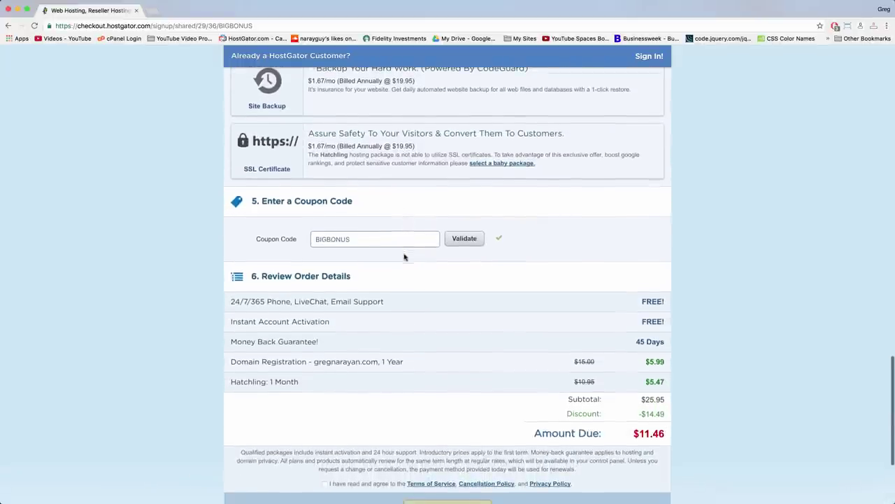
scroll(405, 257, down, 2)
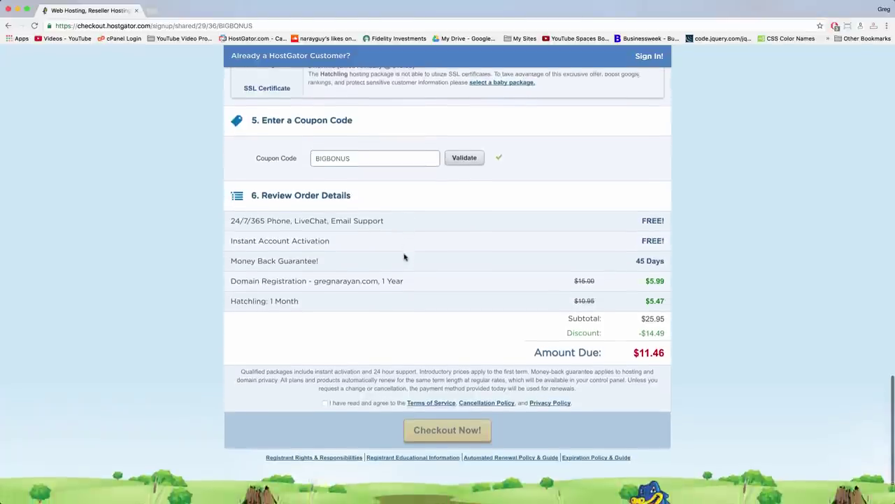
scroll(404, 256, down, 1)
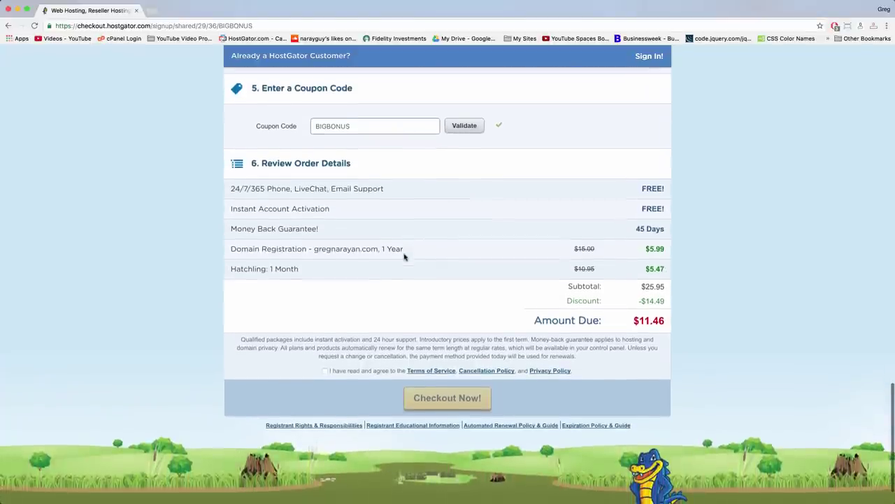
scroll(404, 257, down, 1)
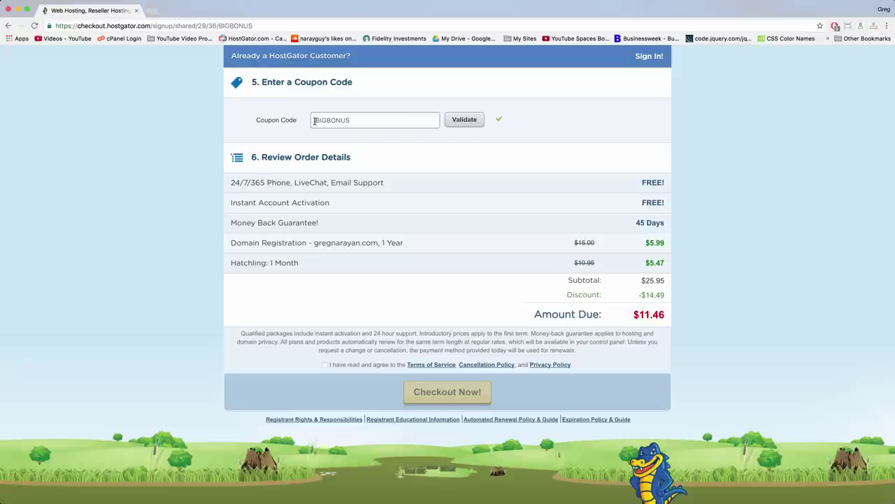
Check the BIGBONUS coupon and point out the $25.95 subtotal and $11.46 amount due
click(370, 118)
drag(634, 313, 664, 313)
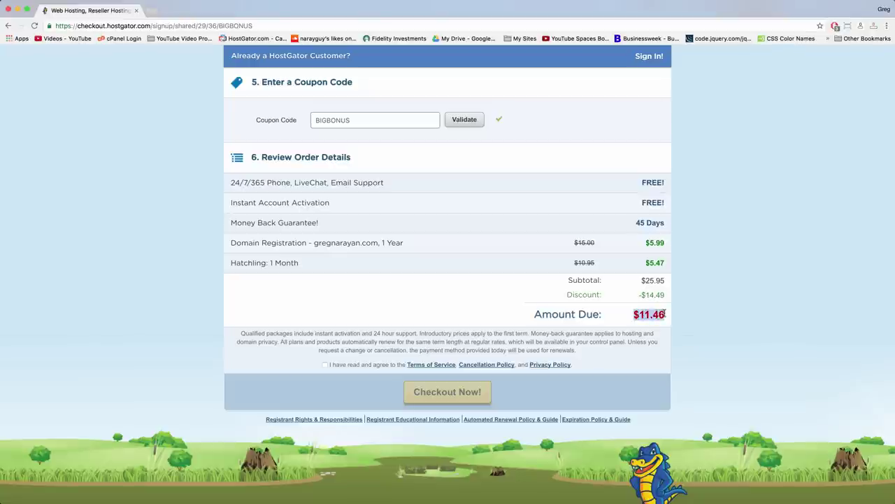
click(664, 314)
drag(642, 281, 666, 280)
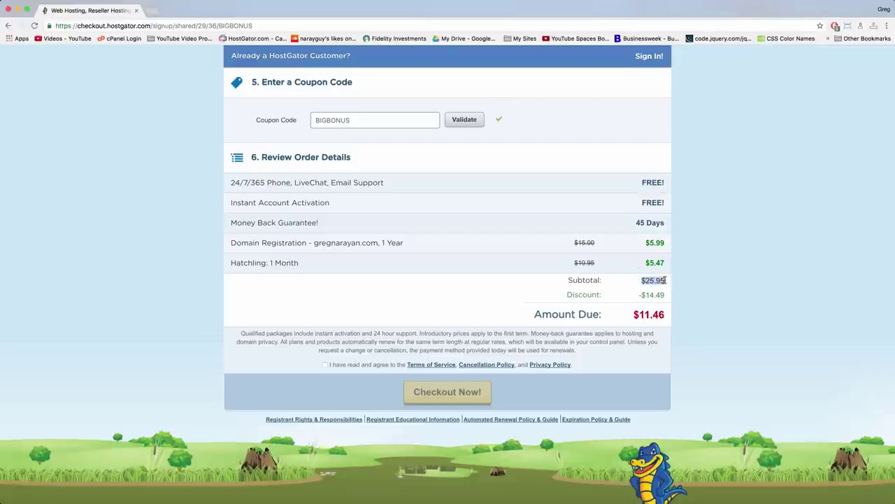
click(564, 250)
drag(634, 316, 664, 317)
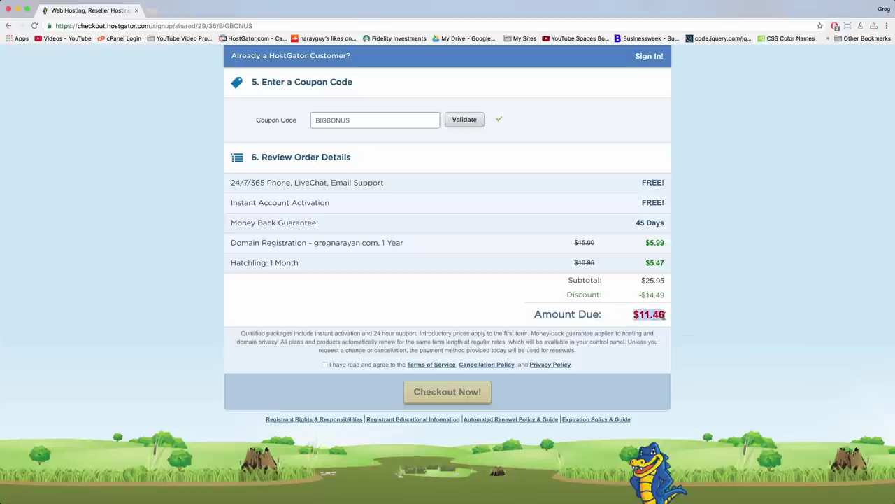
click(664, 316)
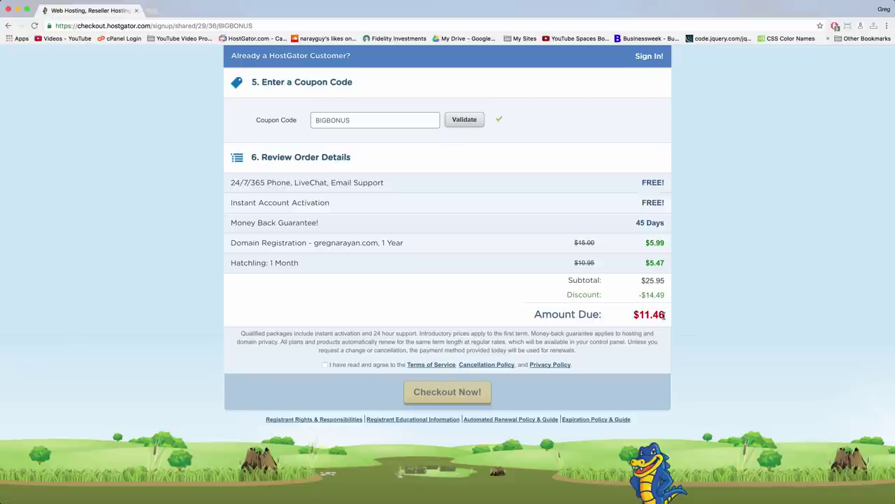
double_click(663, 316)
click(669, 313)
Agree to the terms of service, check out, and look over the order-completed welcome page
click(325, 365)
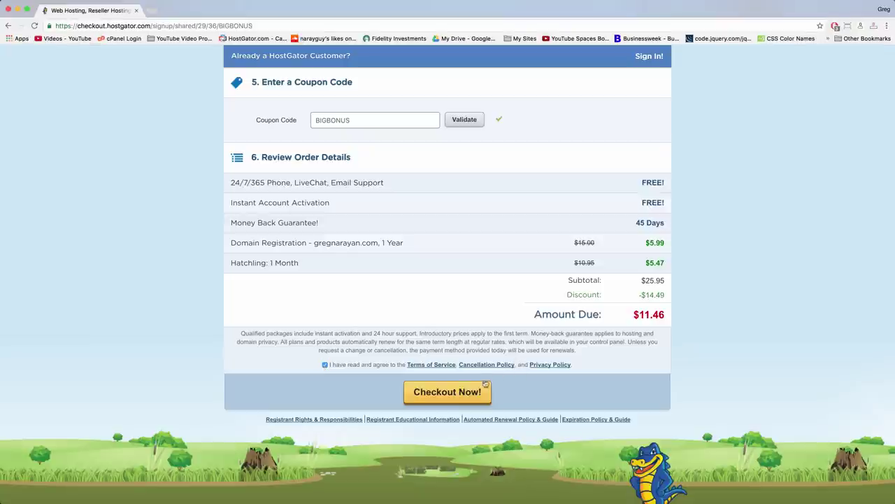
click(448, 396)
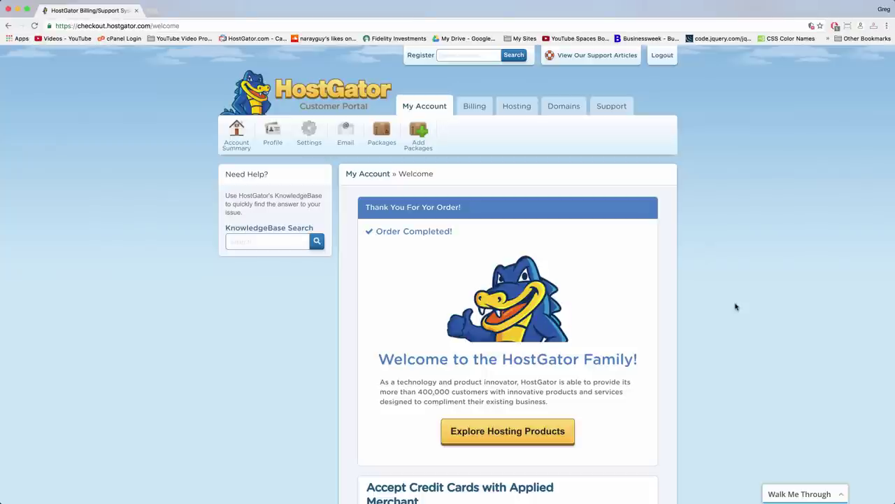
scroll(722, 309, down, 3)
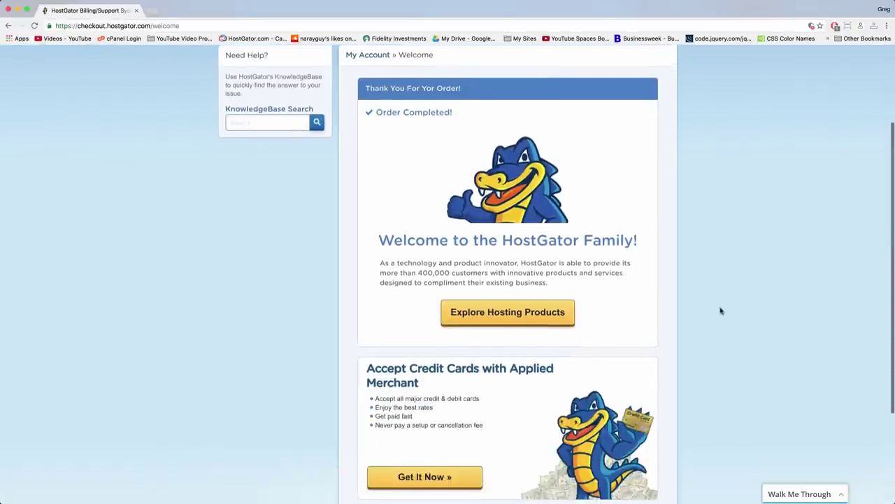
scroll(722, 310, down, 4)
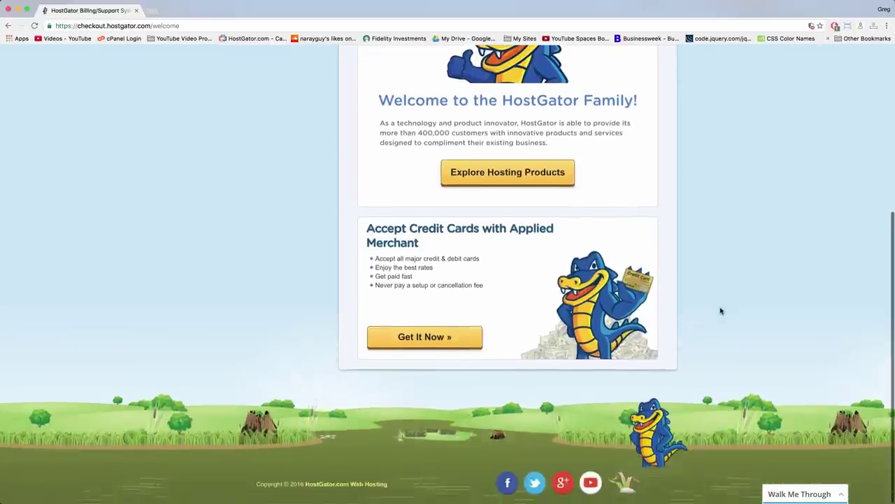
scroll(721, 310, up, 5)
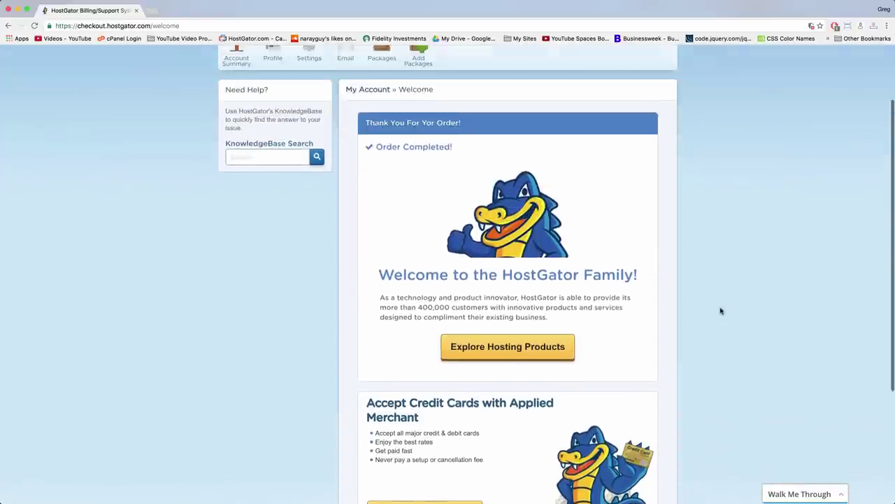
scroll(721, 310, up, 3)
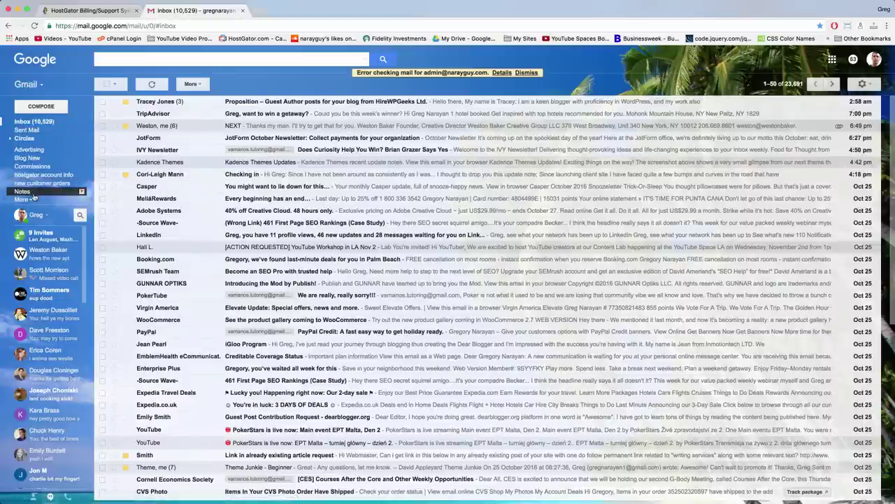
Open the 'HostGator.com :: Your Account Info' email in the Gmail inbox
click(33, 198)
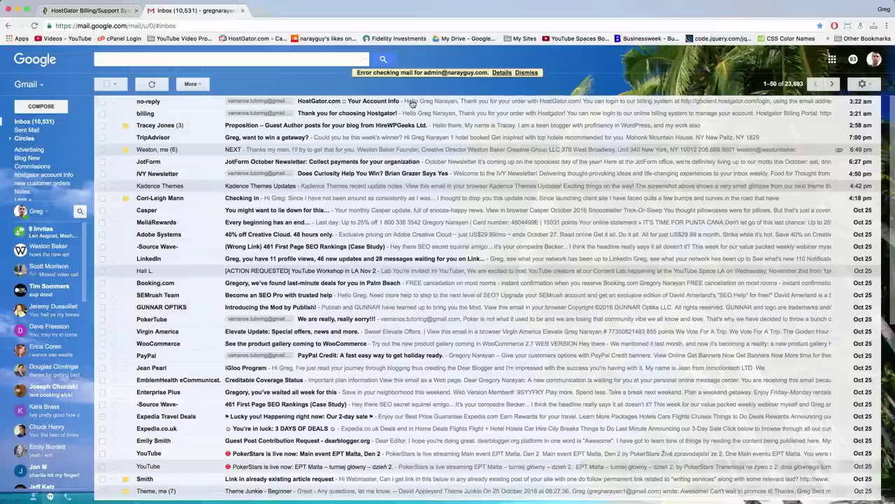
click(412, 103)
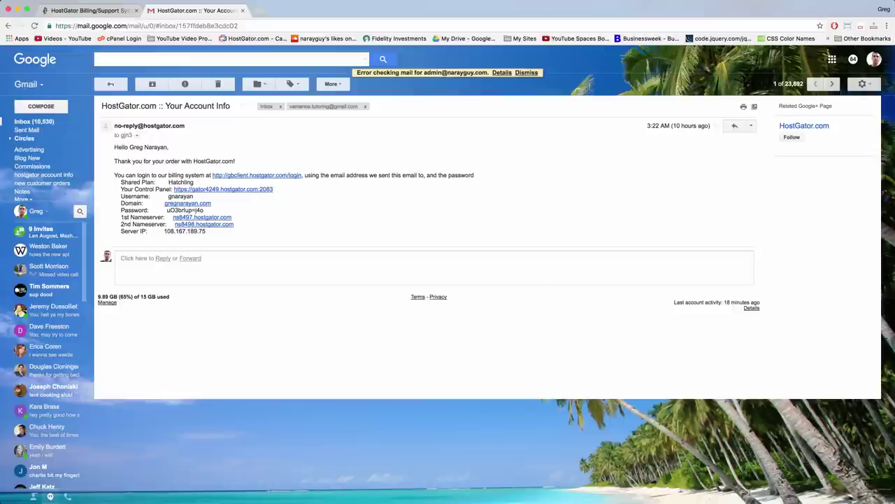
Strike through the Domain and Hosting lines in the TextEdit checklist and minimize it
key(super+Tab)
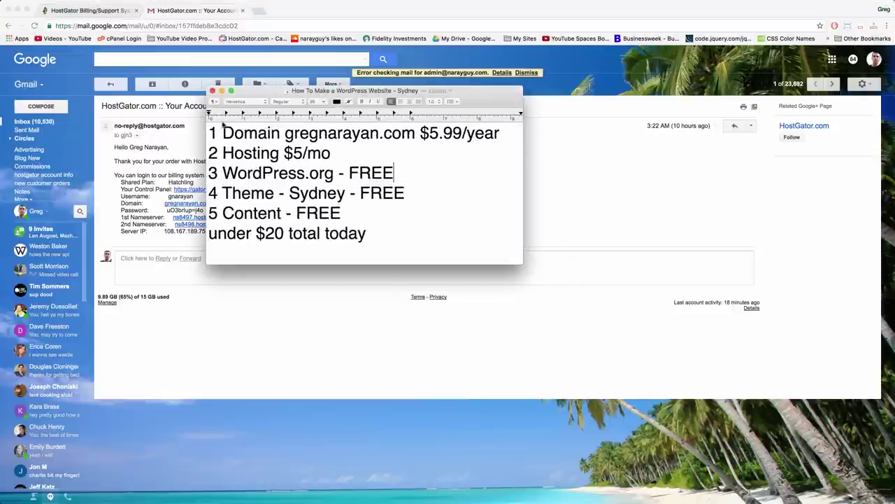
click(280, 152)
click(345, 151)
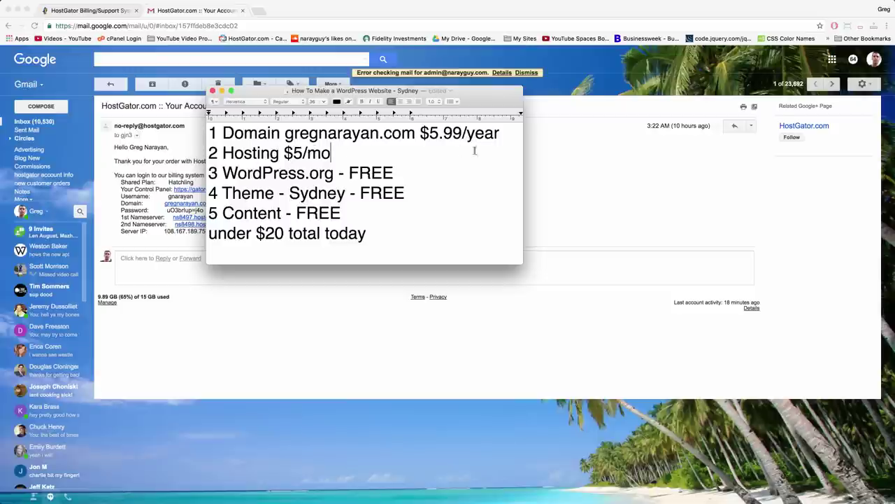
click(504, 136)
click(332, 150)
drag(344, 151, 208, 129)
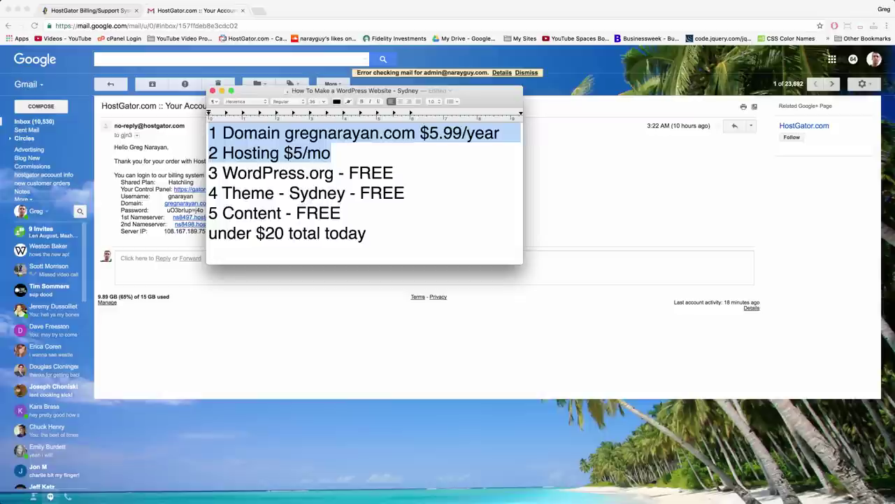
key(super+shift+x)
key(Right)
click(222, 91)
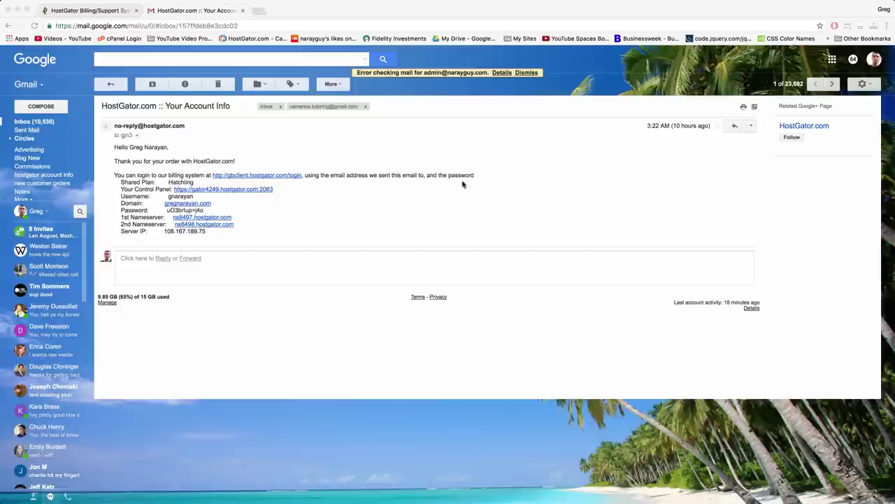
click(212, 9)
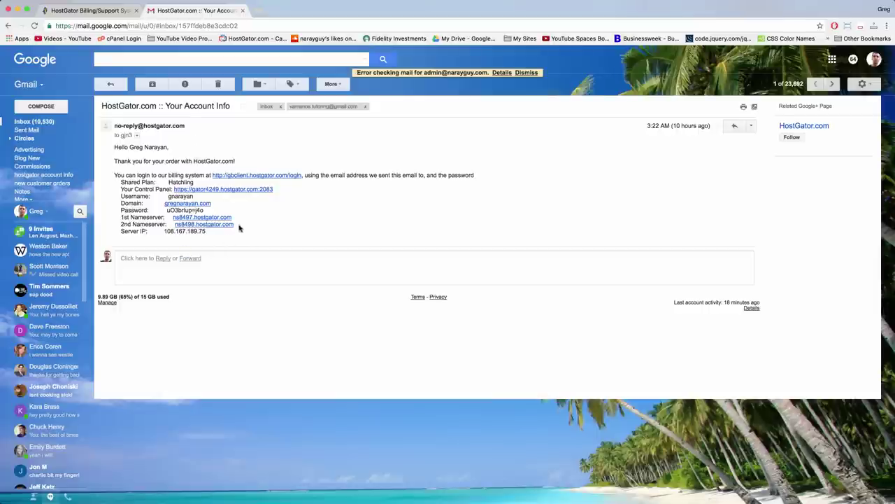
drag(242, 226, 113, 217)
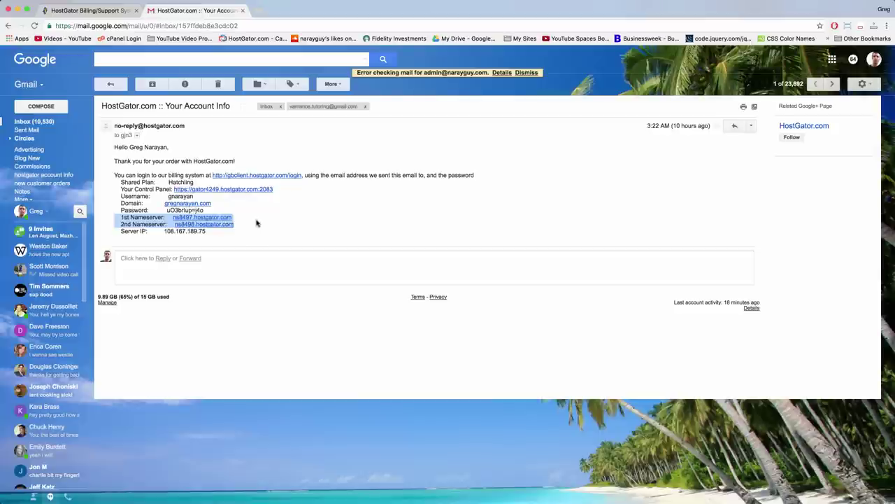
click(387, 199)
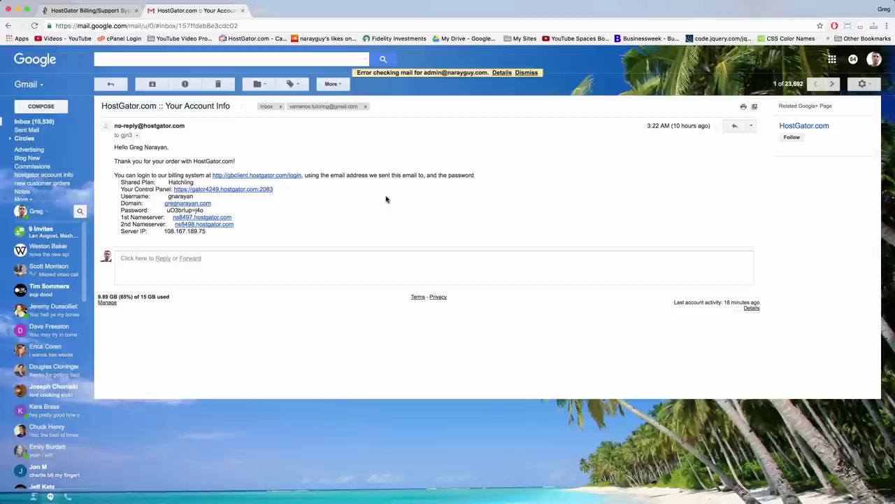
Load gregnarayan.com in a new tab to see its name-server notice
click(259, 11)
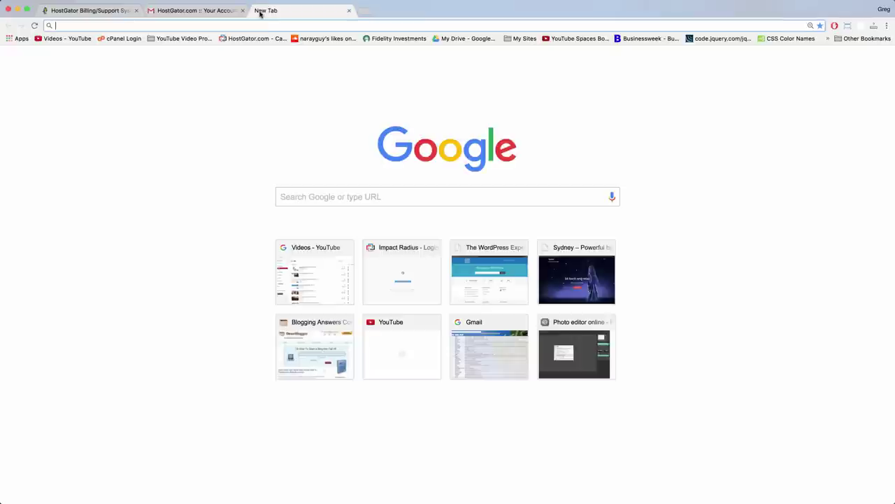
text(gregn)
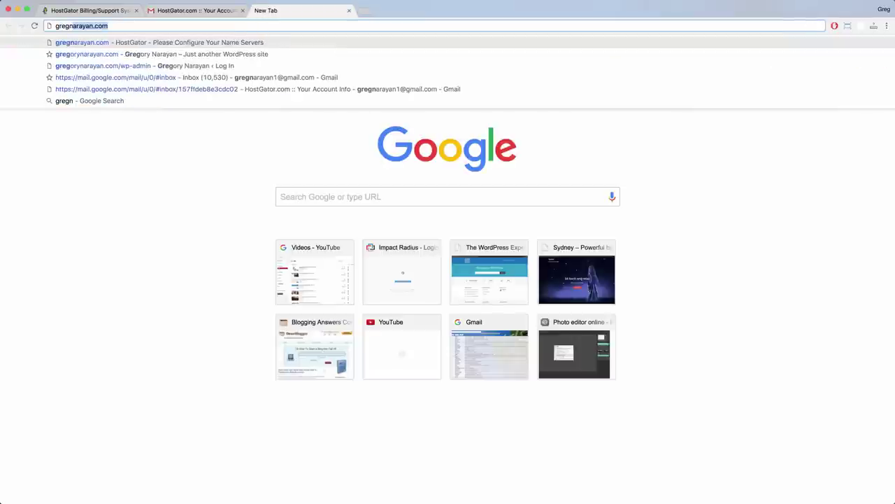
key(Return)
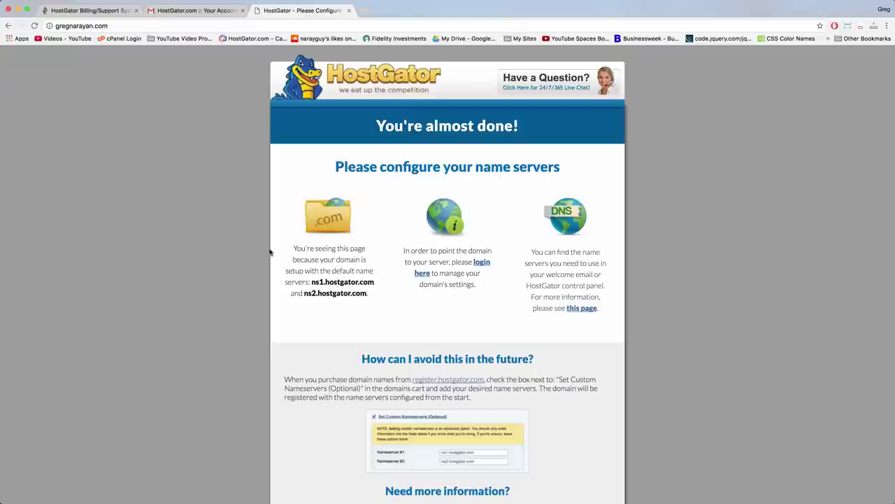
Switch between the email and domain tabs, ending on the Gmail inbox
click(183, 11)
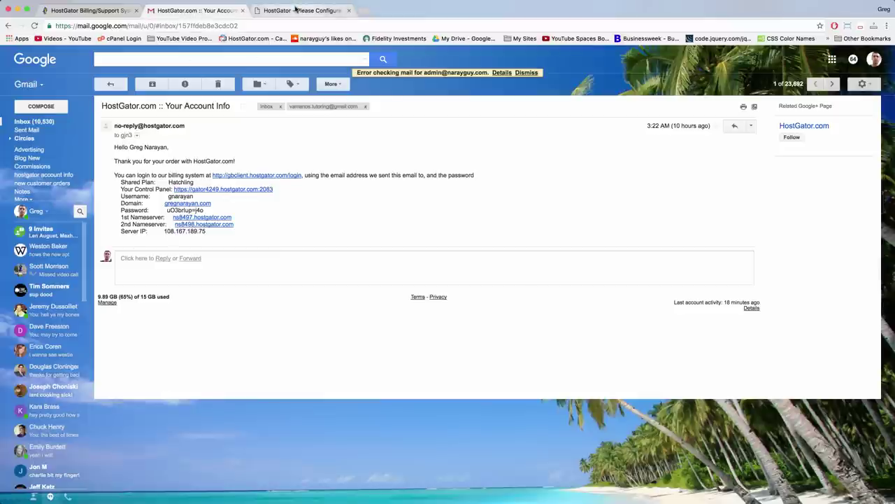
click(294, 7)
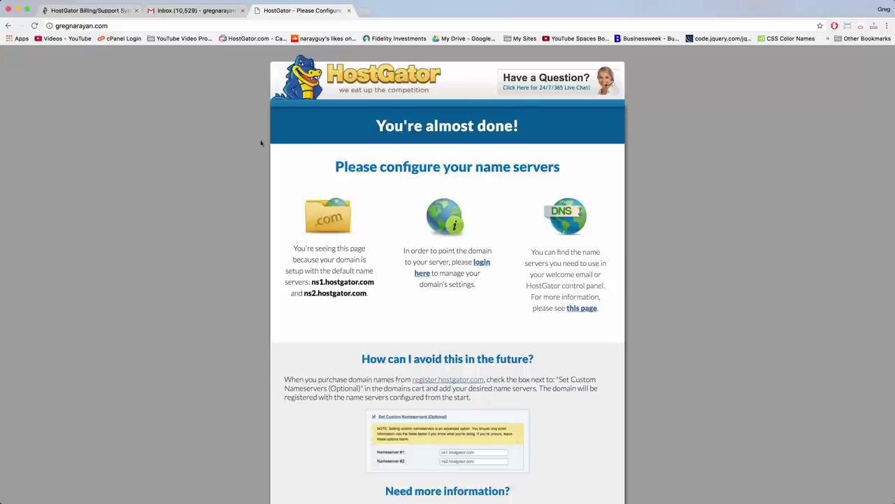
click(192, 12)
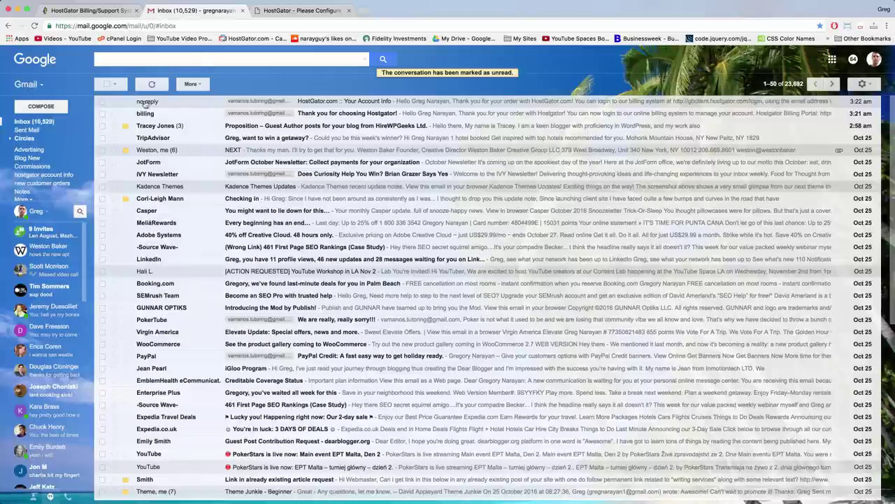
Copy the billing password from 'Thank you for choosing Hostgator!' and follow the billing portal link
click(316, 114)
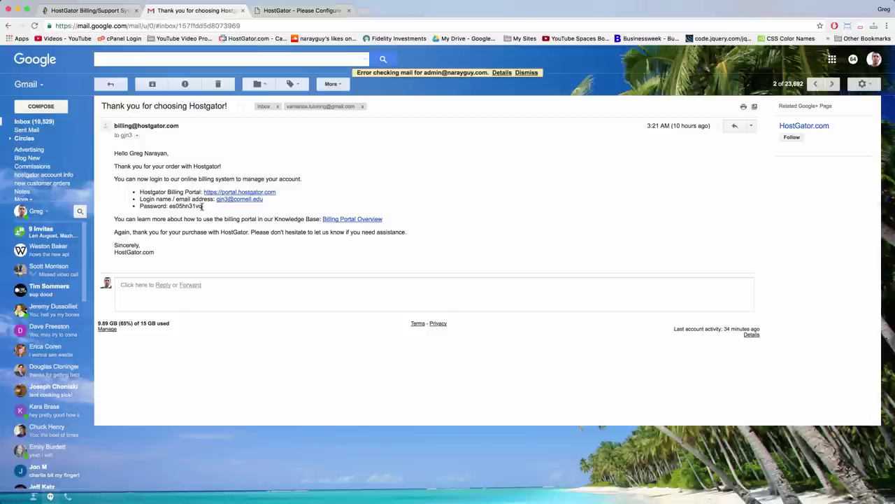
drag(203, 206, 168, 208)
right_click(185, 207)
click(216, 219)
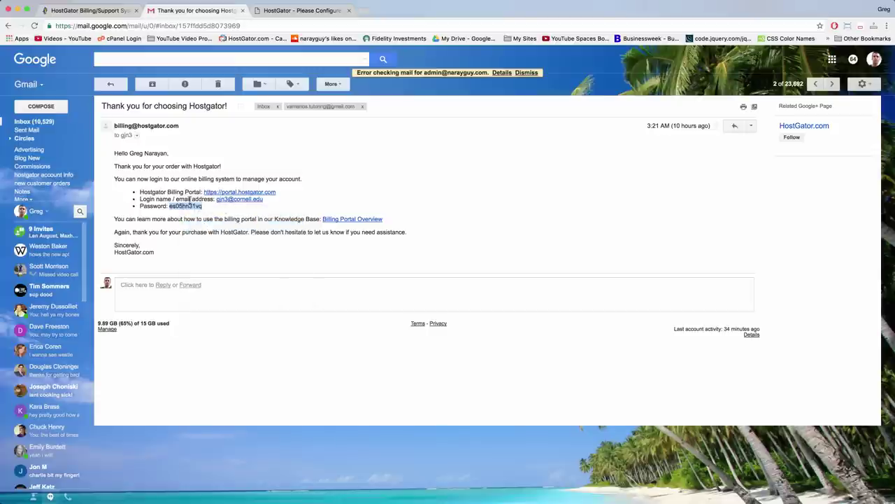
click(283, 200)
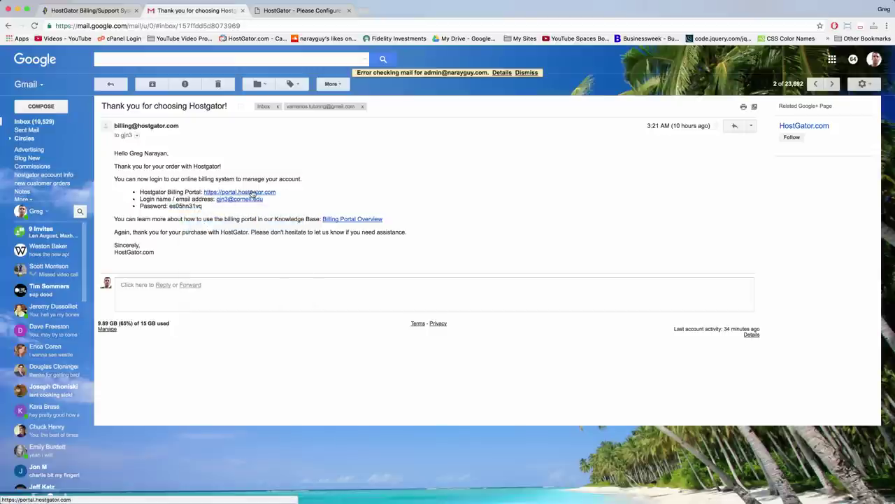
click(252, 194)
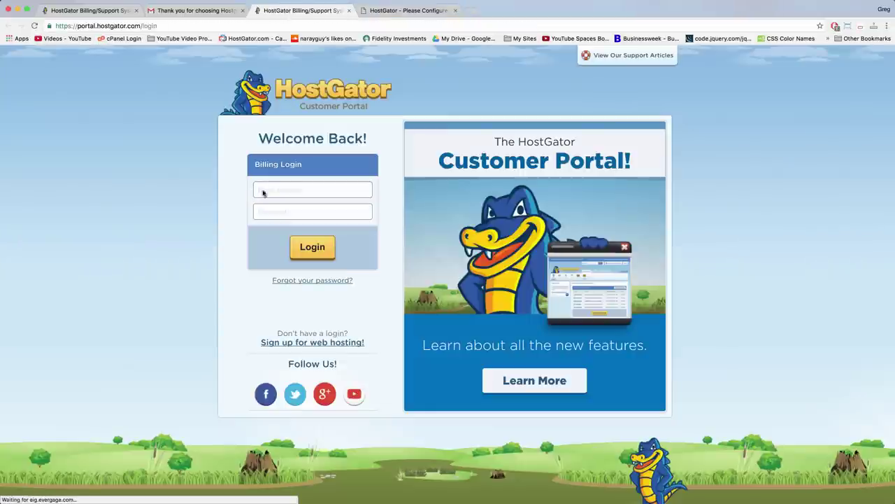
Log into the Customer Portal with the account e-mail and pasted password, then open Domains
click(266, 190)
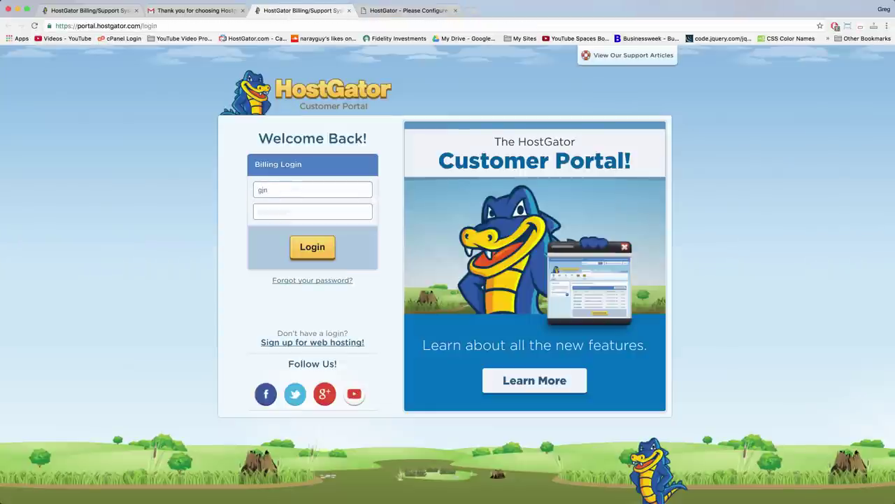
click(313, 211)
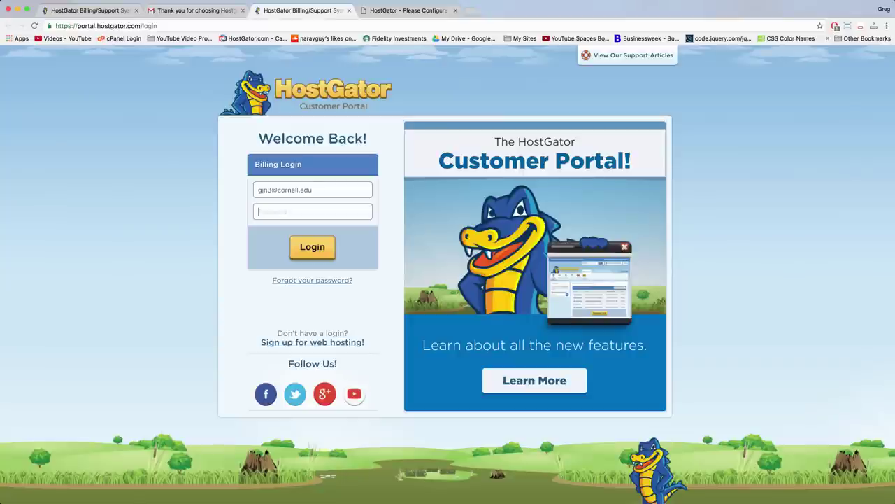
right_click(267, 209)
click(290, 256)
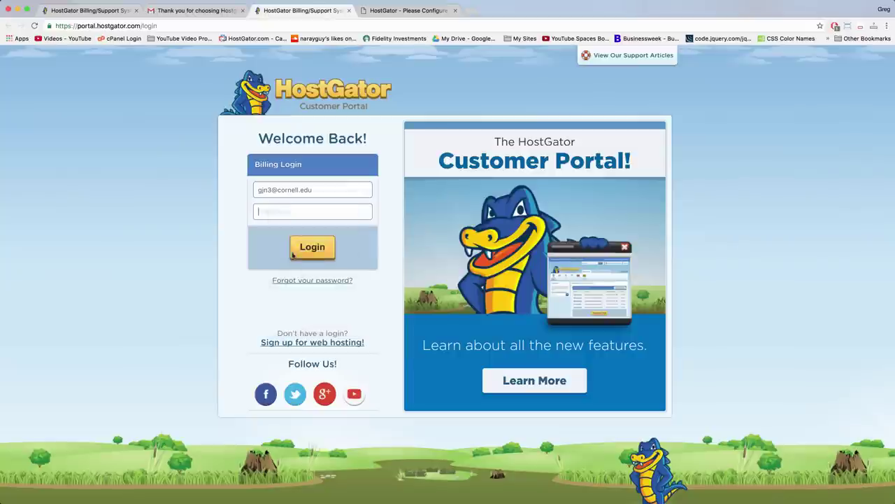
click(317, 249)
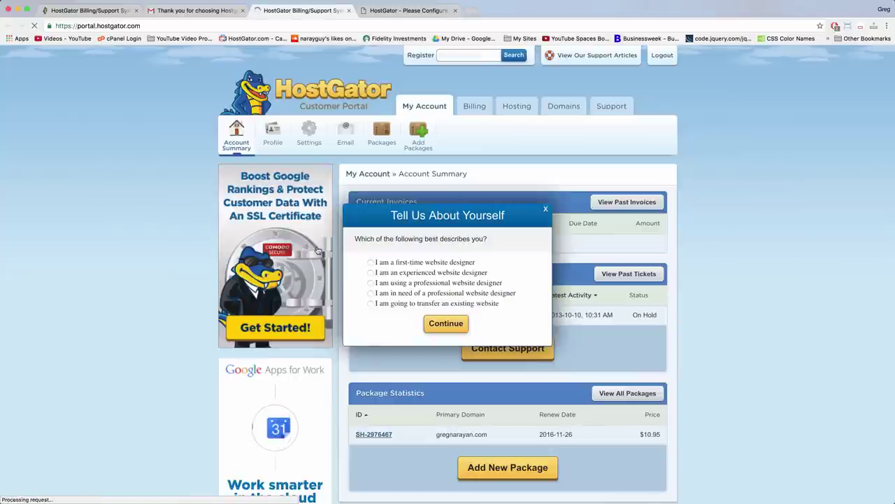
click(545, 209)
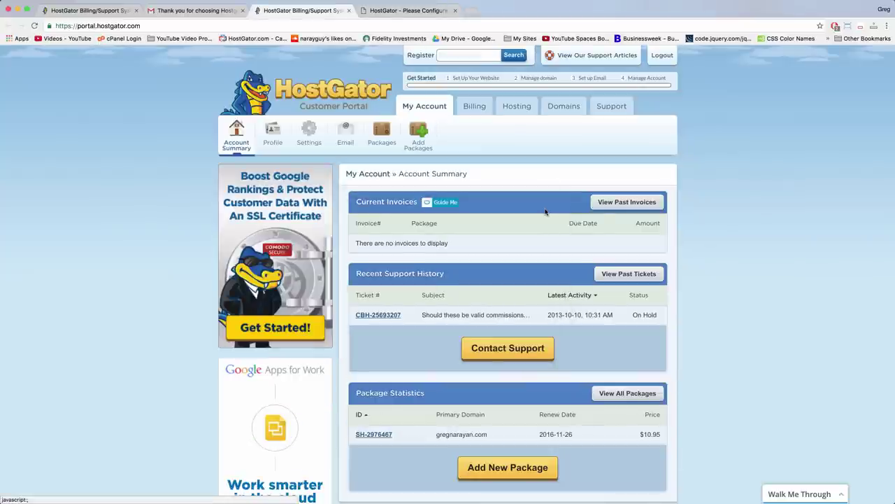
click(562, 107)
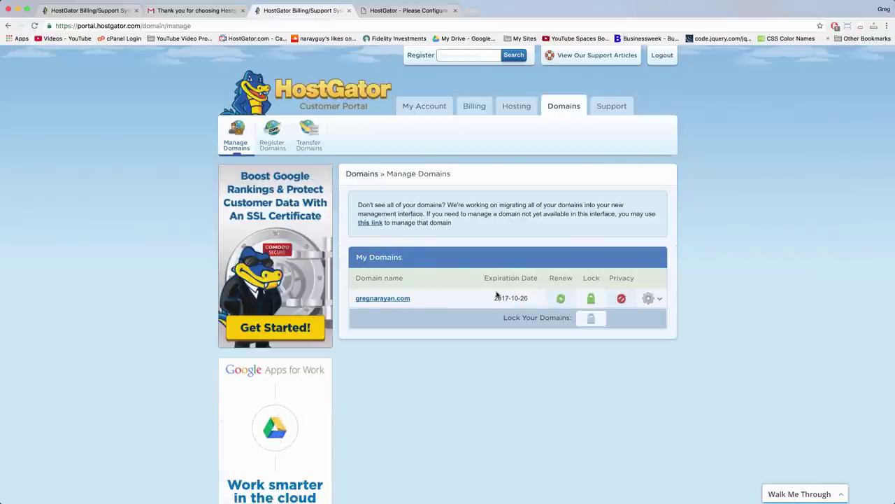
Open the Name Servers change form for gregnarayan.com, then return to the HostGator email
click(652, 299)
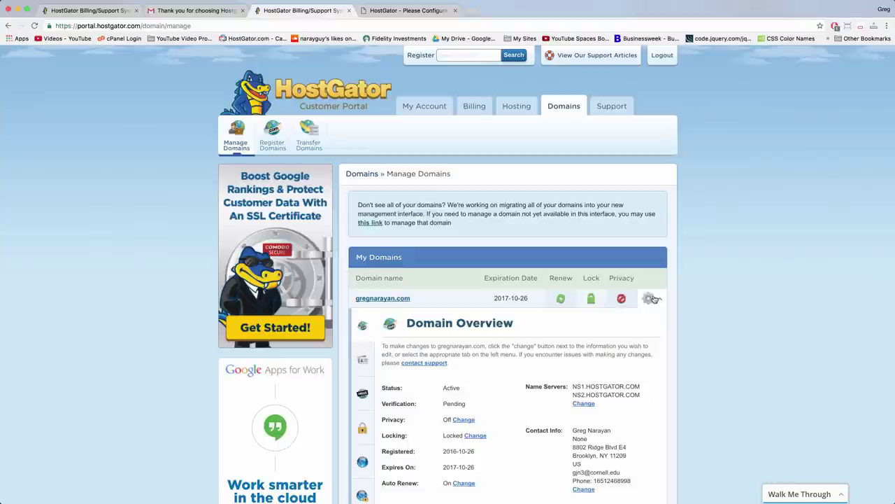
scroll(647, 308, down, 2)
scroll(648, 319, down, 2)
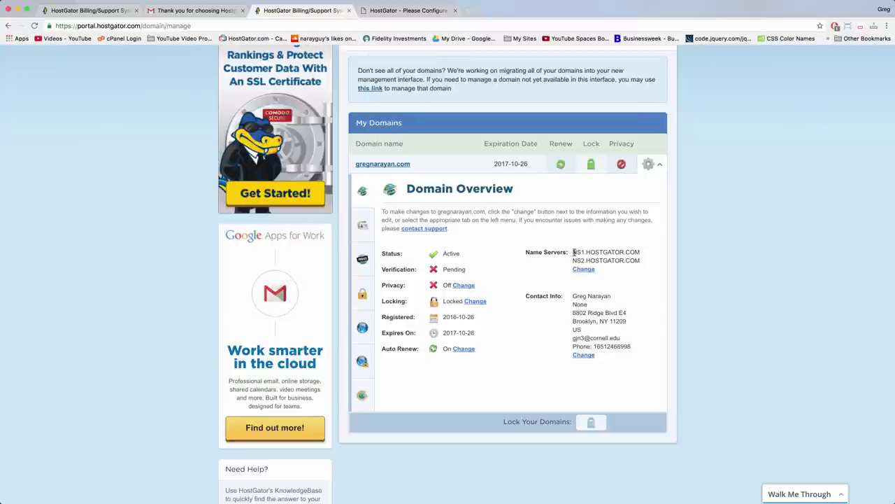
drag(574, 253, 633, 257)
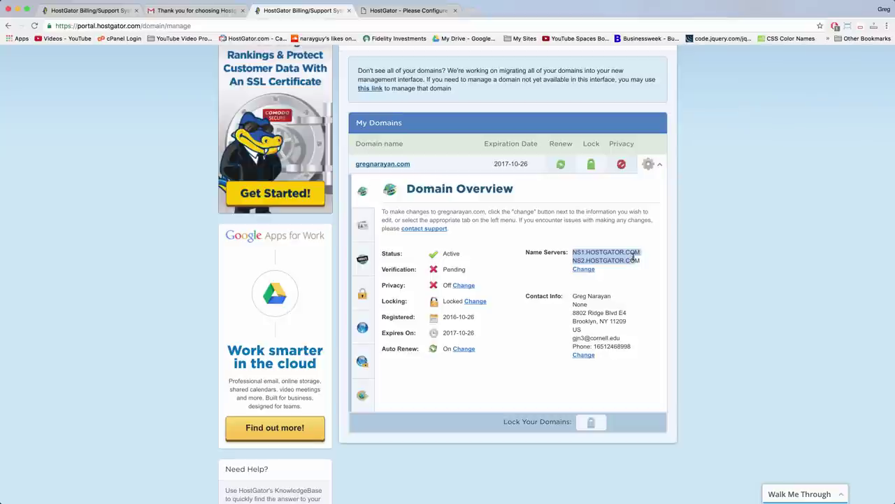
click(612, 260)
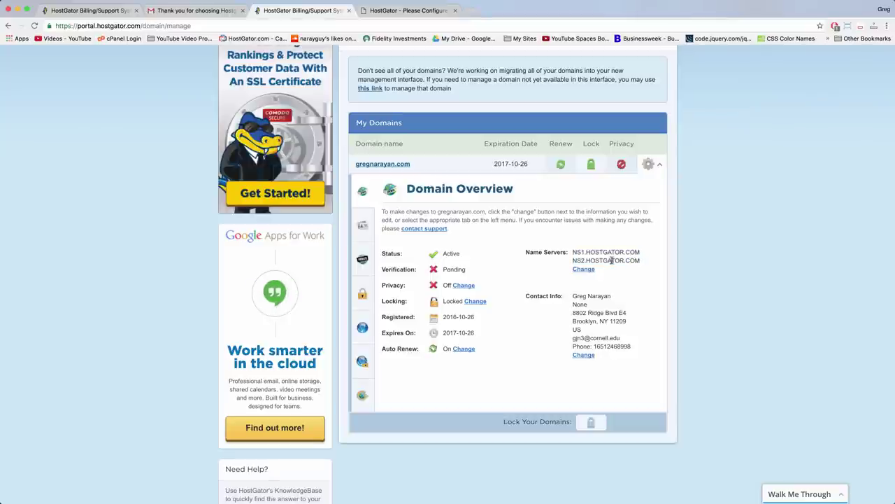
click(584, 270)
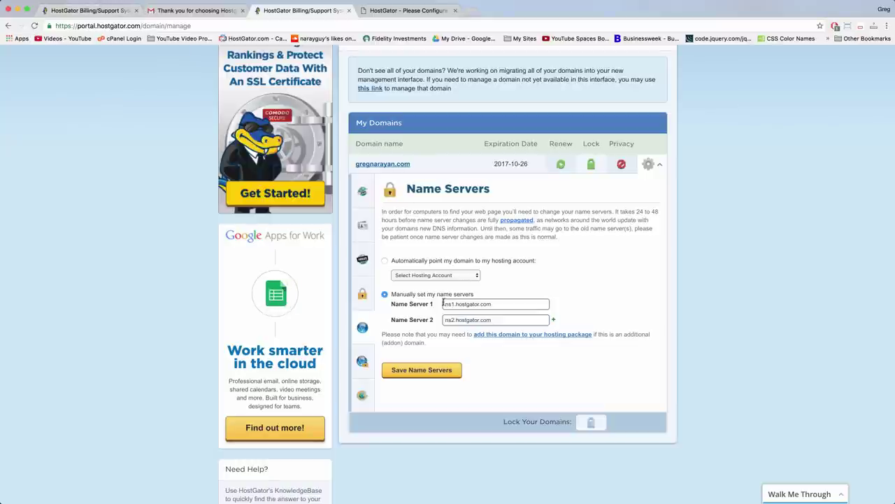
click(204, 11)
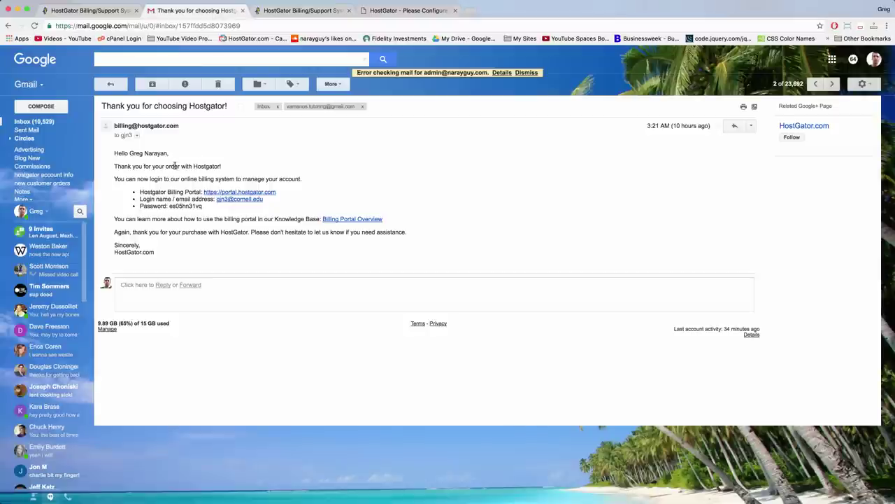
Copy nameserver ns8497.hostgator.com from the HostGator account info email, then return to the portal's Name Servers form
click(33, 121)
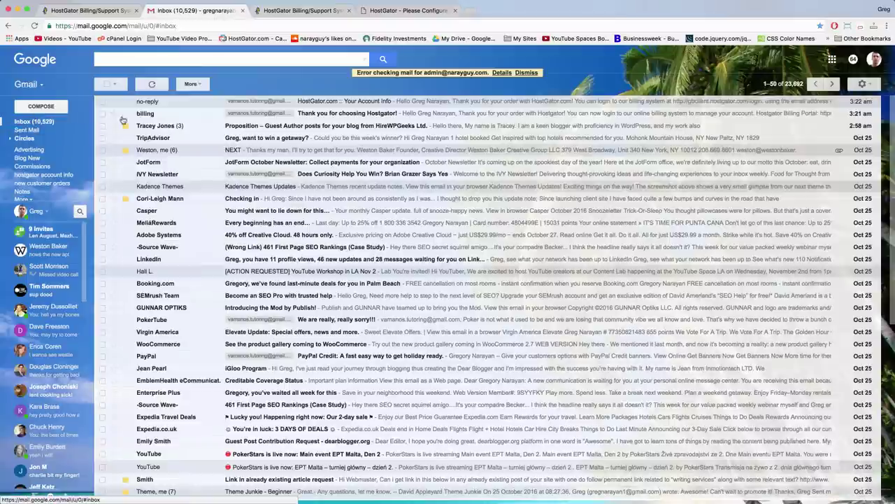
click(187, 102)
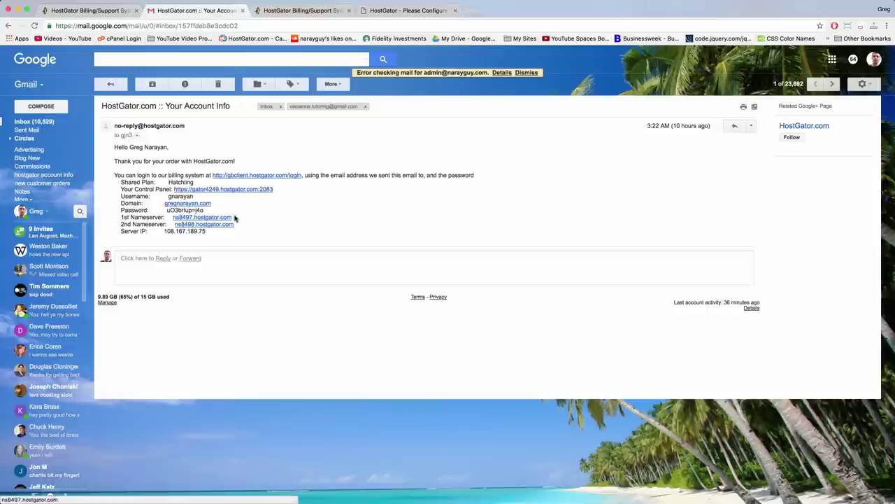
drag(235, 219, 176, 217)
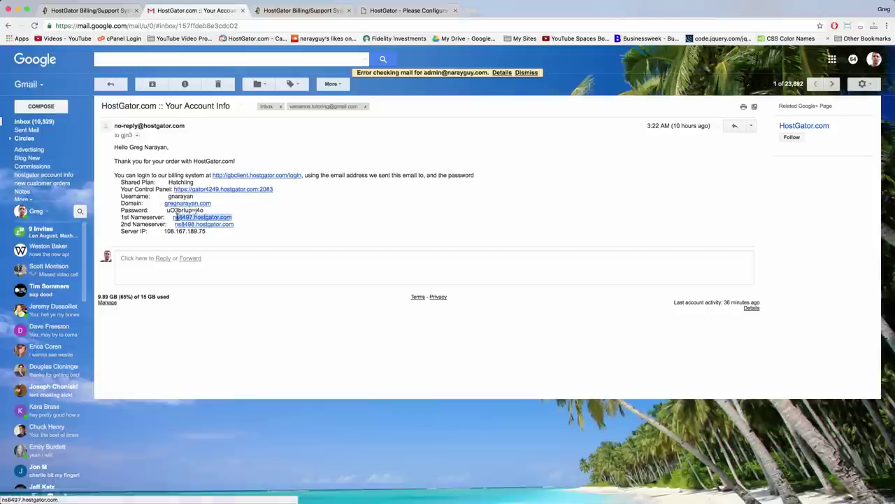
right_click(188, 221)
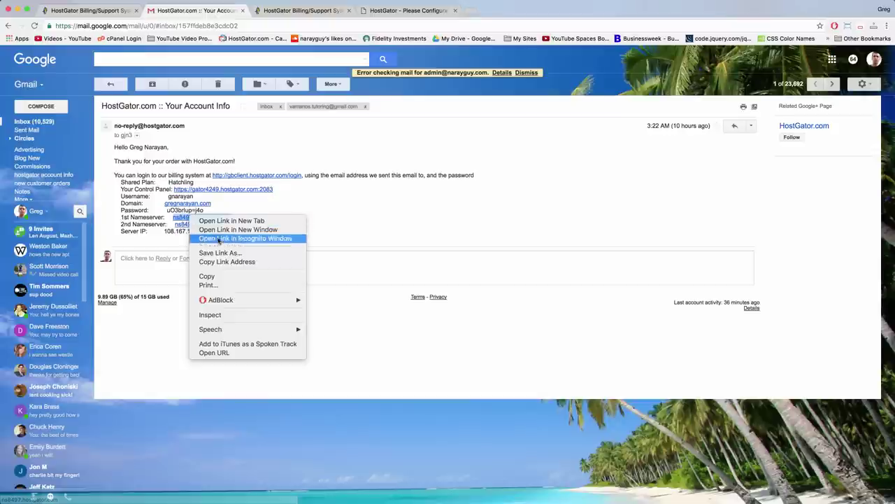
click(222, 277)
click(281, 225)
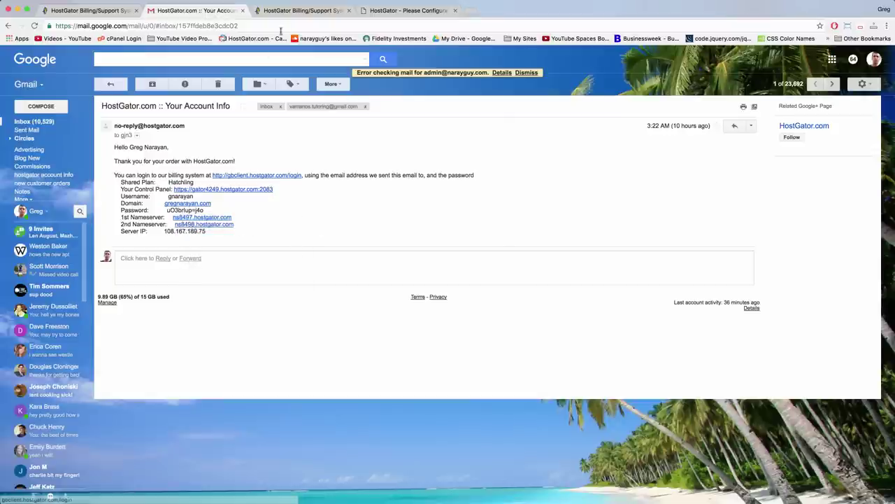
click(338, 12)
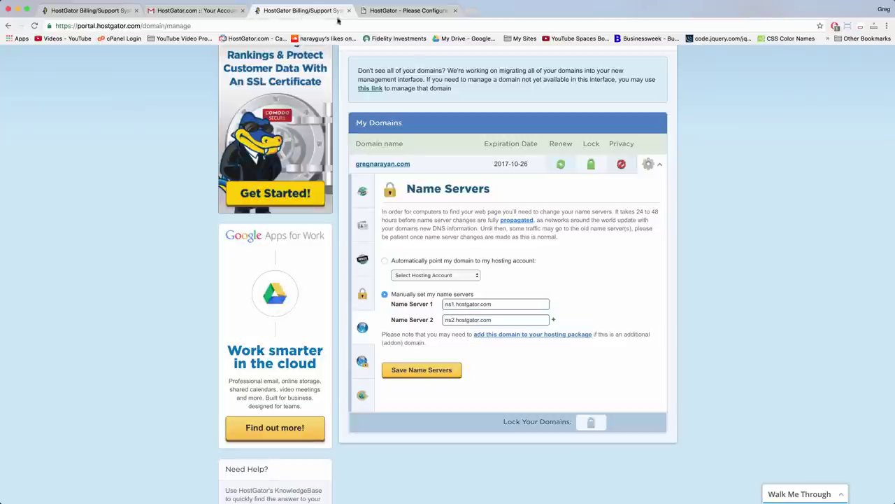
Replace Name Server 1 with ns8497.hostgator.com
drag(495, 305, 445, 305)
right_click(453, 304)
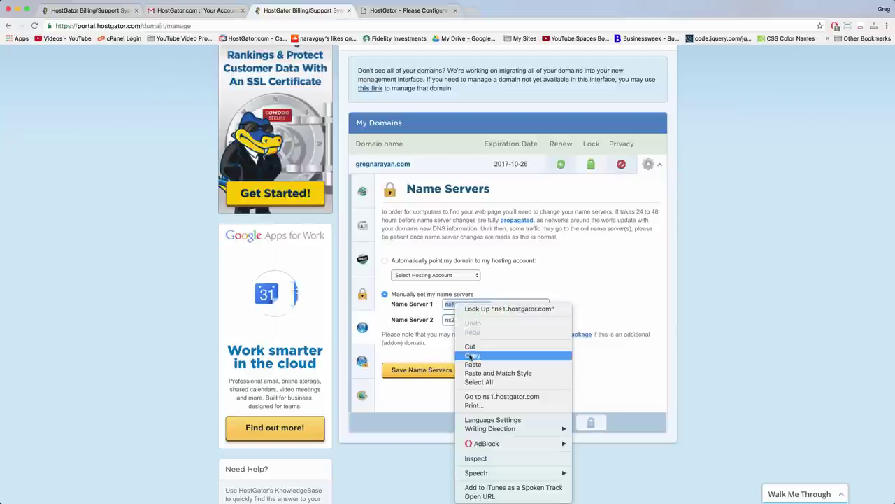
click(498, 356)
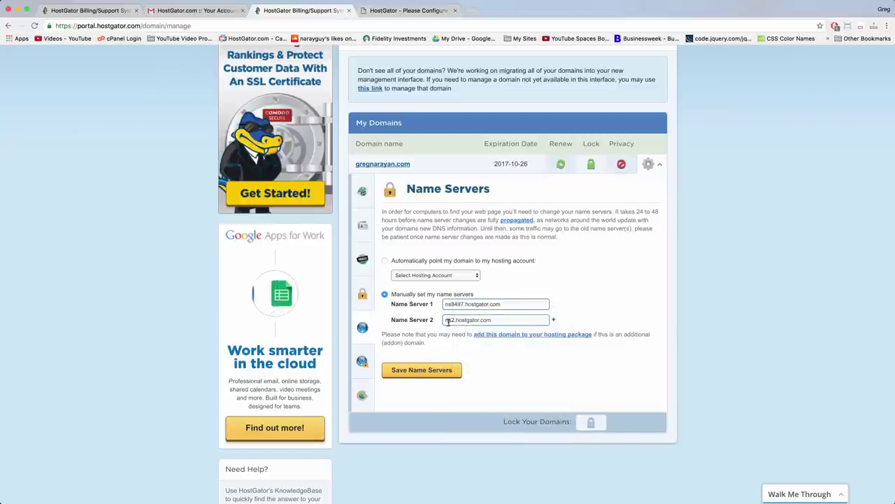
Copy ns8498.hostgator.com from the account info email and paste it into Name Server 2
click(170, 11)
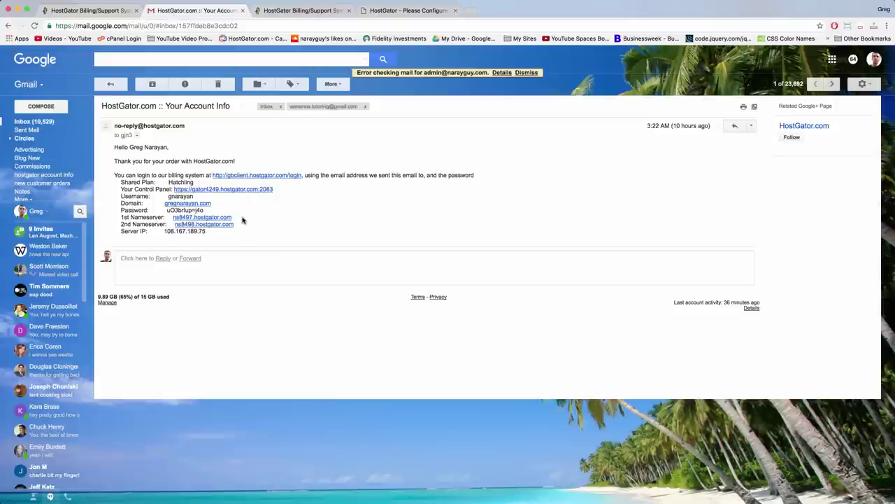
drag(247, 229, 177, 226)
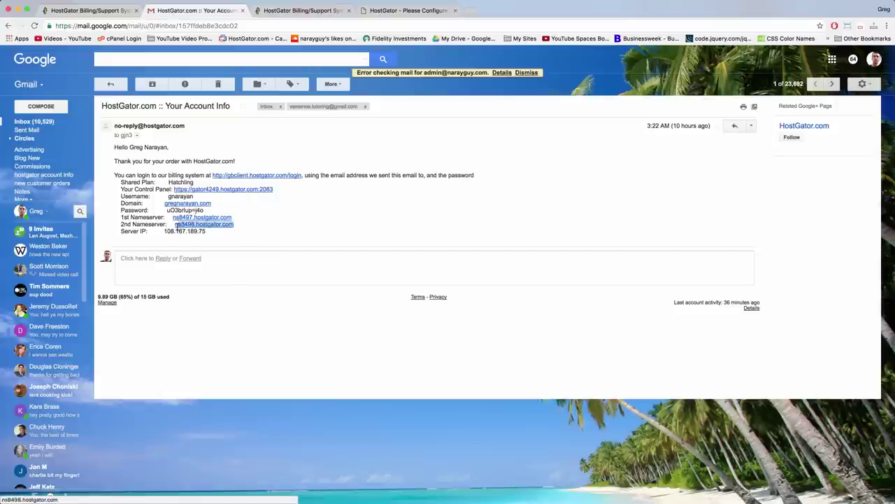
drag(247, 226, 181, 225)
right_click(194, 222)
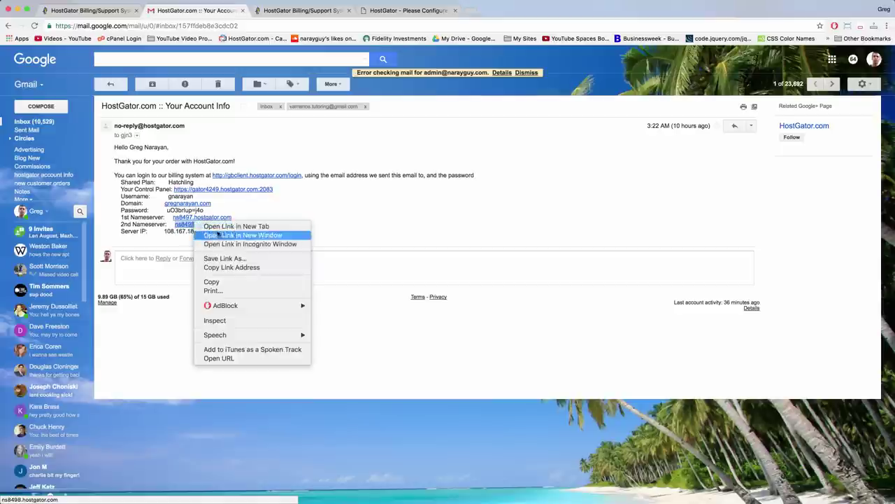
click(231, 281)
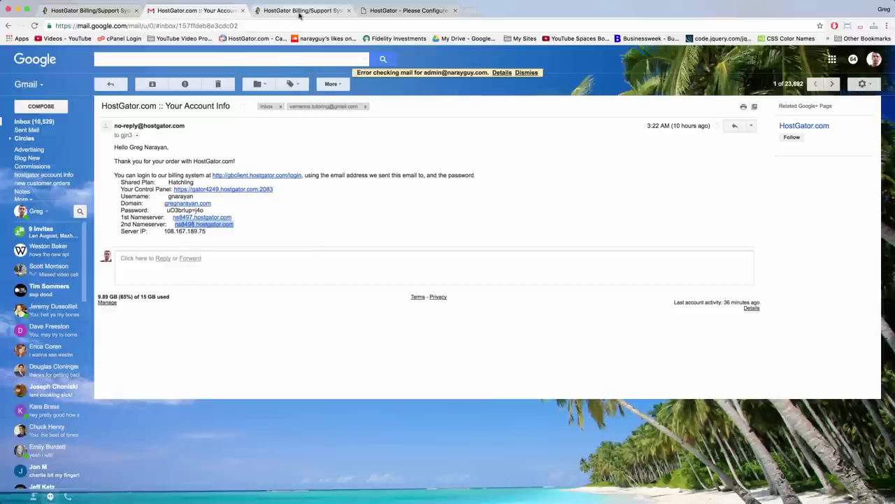
click(301, 11)
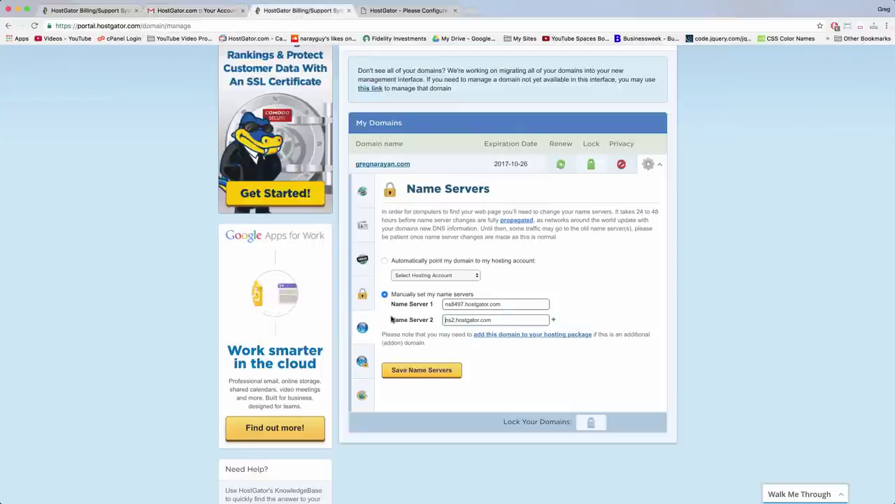
drag(499, 319, 445, 319)
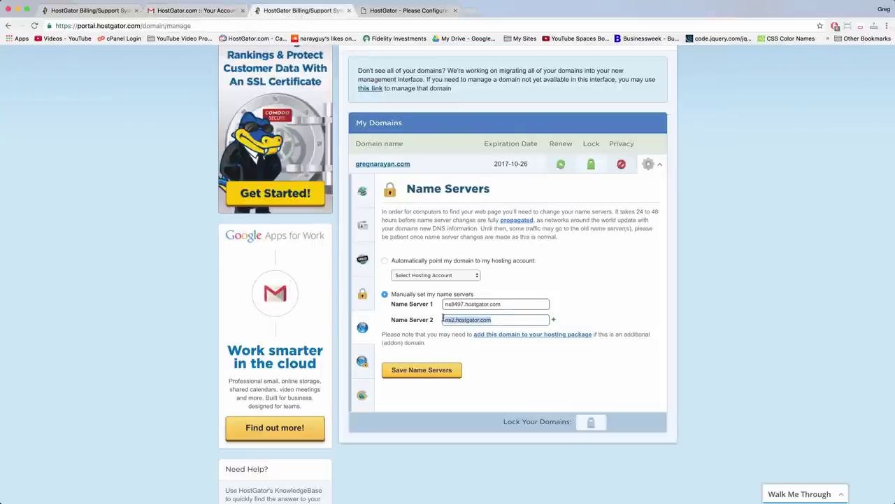
right_click(455, 319)
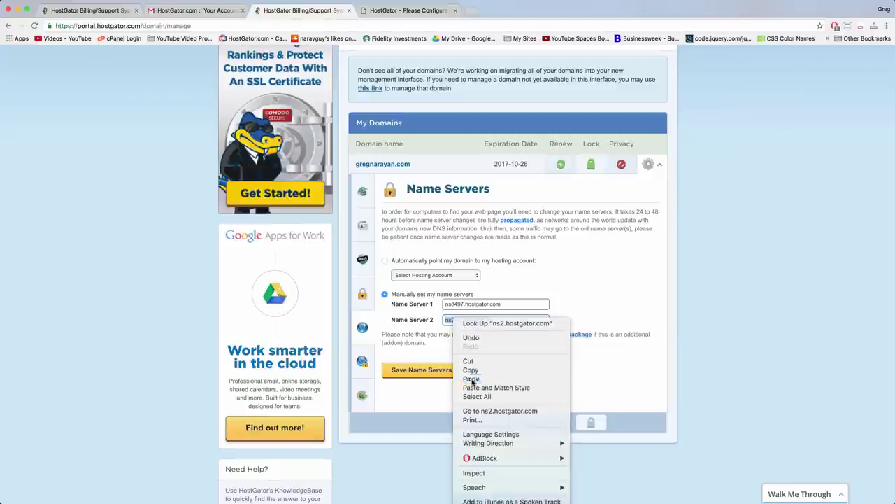
click(470, 378)
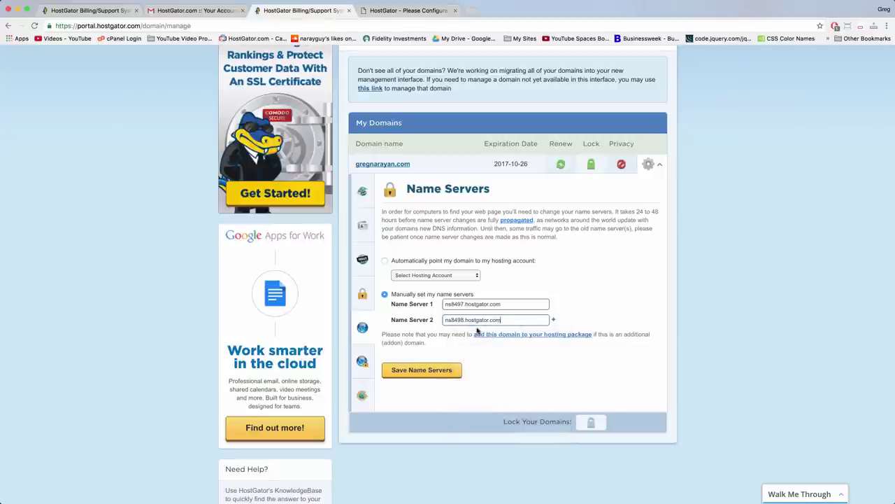
Save the new name servers and collapse the gregnarayan.com details panel
click(425, 371)
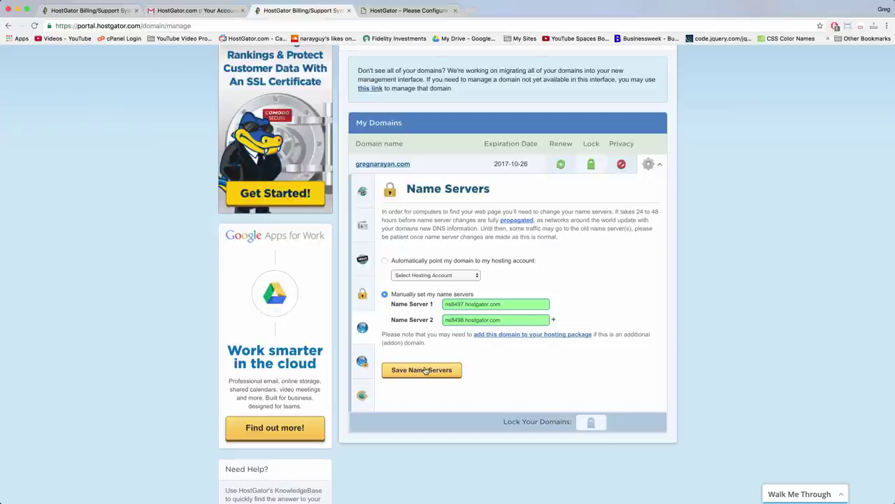
click(425, 370)
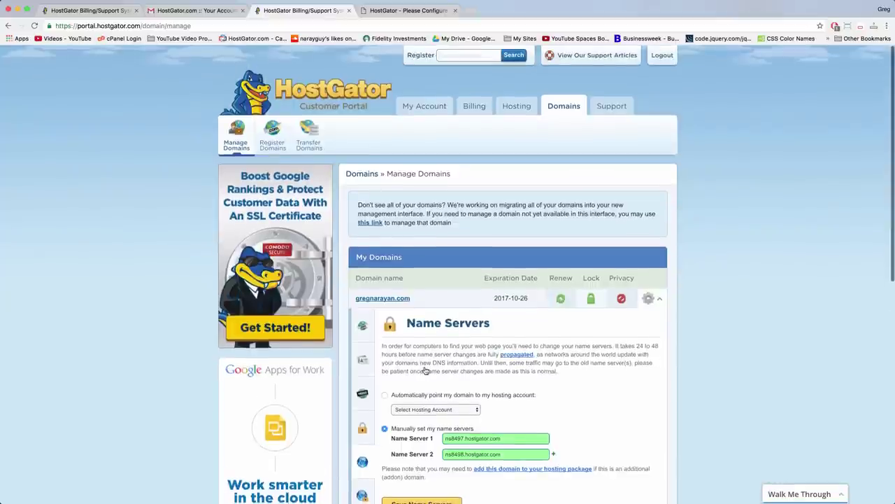
click(658, 298)
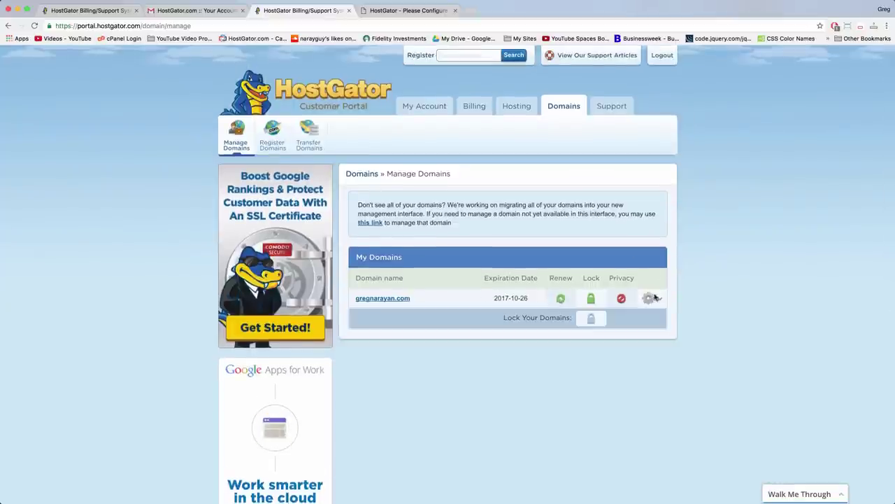
Close the portal tab and reload gregnarayan.com to show HostGator's Getting Started page, checking the checklist
click(349, 11)
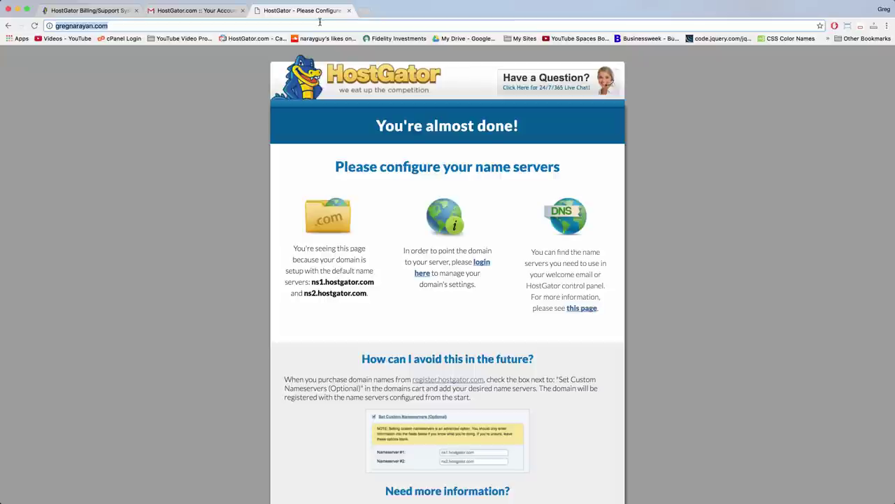
click(34, 25)
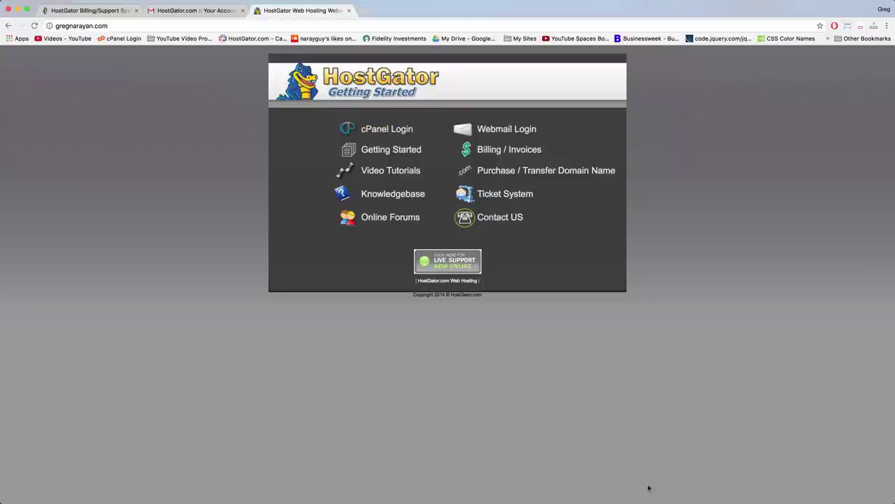
key(super+Tab)
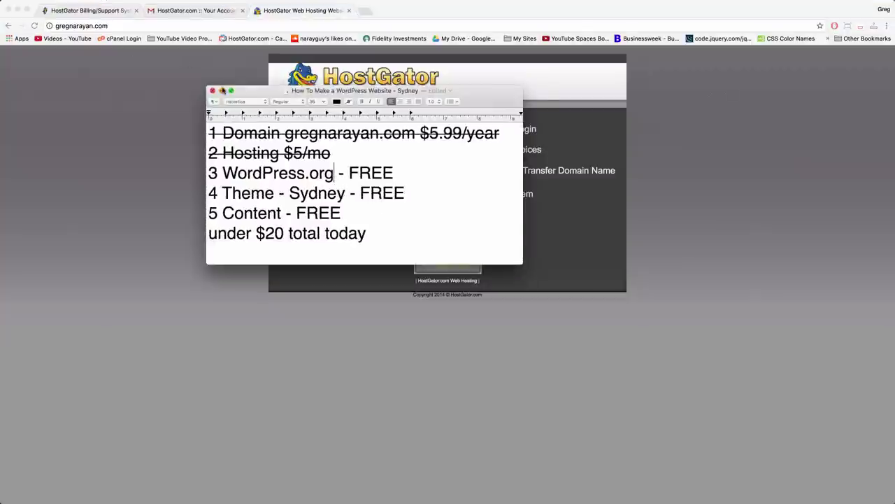
click(222, 91)
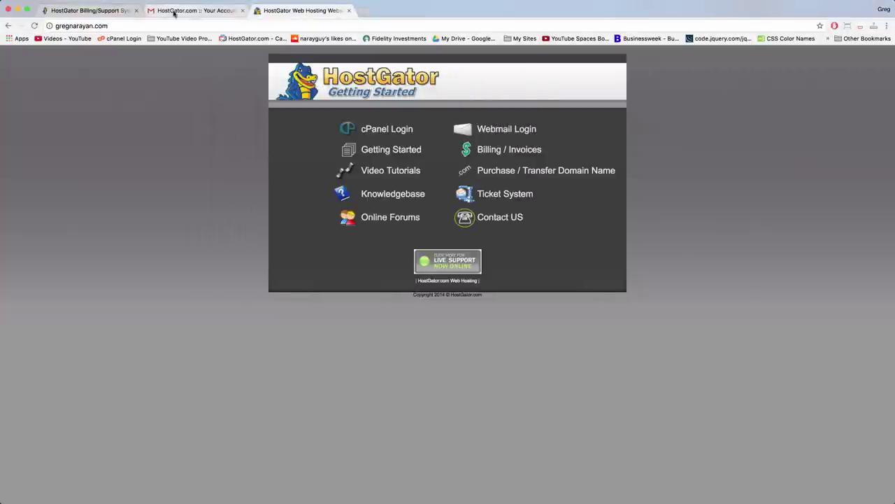
Copy the account password from 'HostGator.com :: Your Account Info' and follow its 'Your Control Panel' link
click(174, 12)
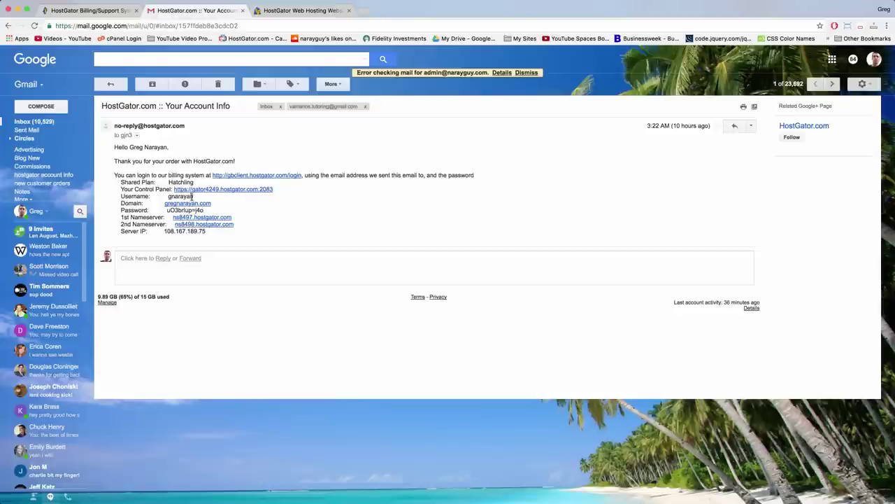
drag(204, 210, 166, 210)
double_click(176, 197)
click(194, 197)
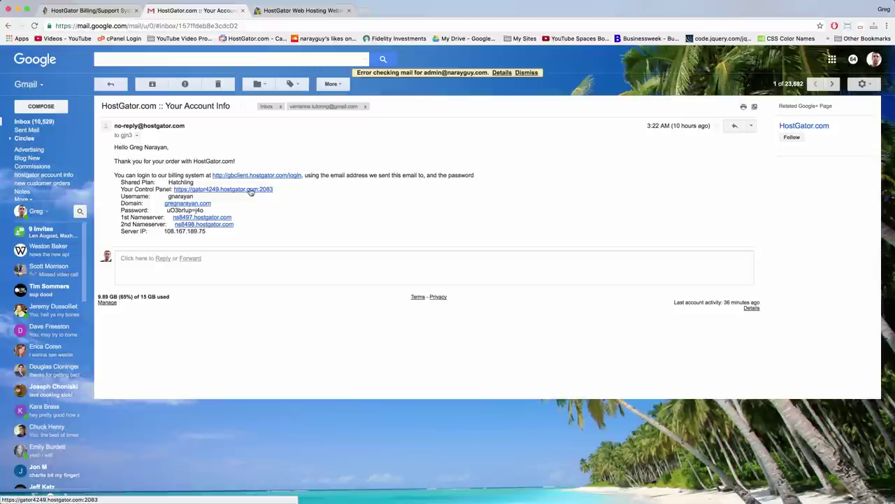
click(300, 11)
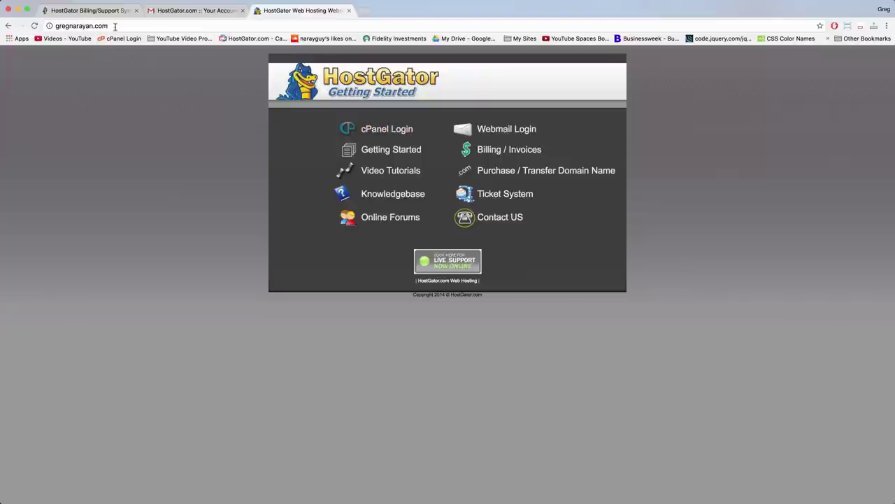
click(190, 12)
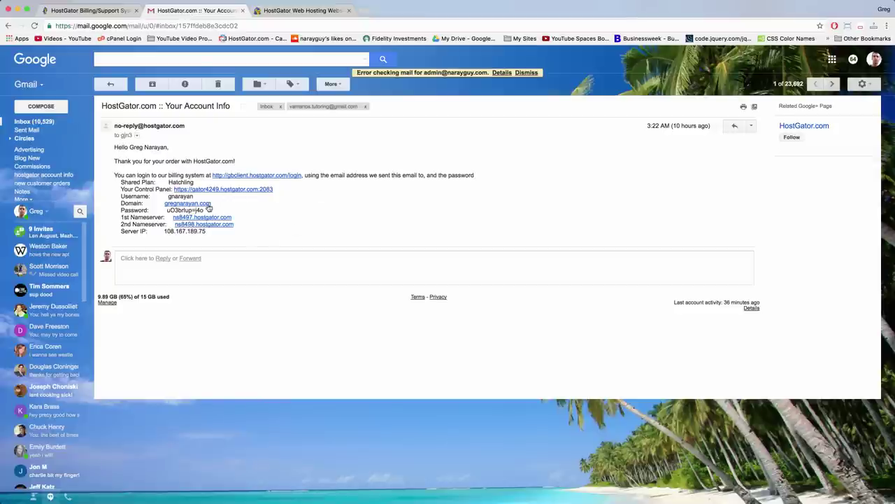
drag(205, 211, 168, 214)
right_click(176, 210)
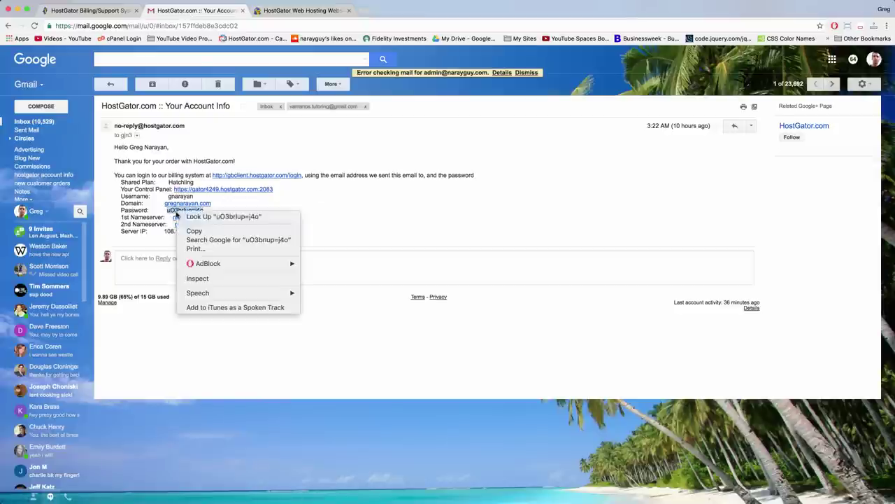
click(196, 231)
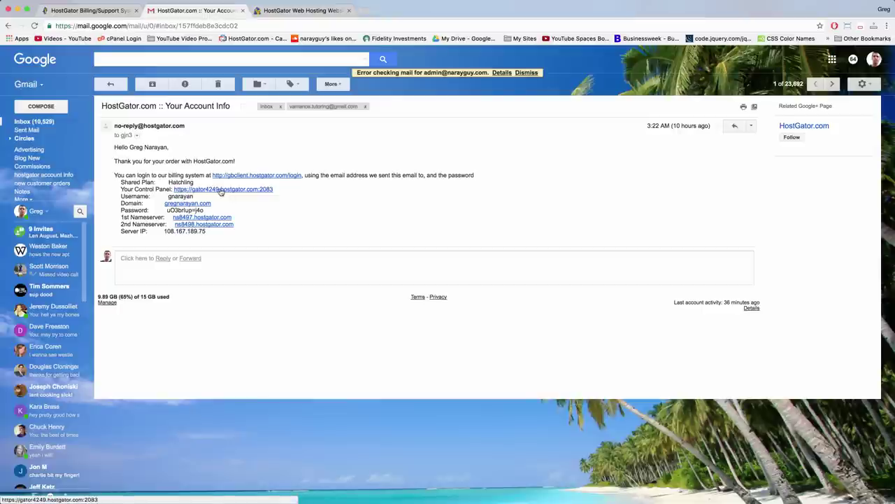
click(221, 191)
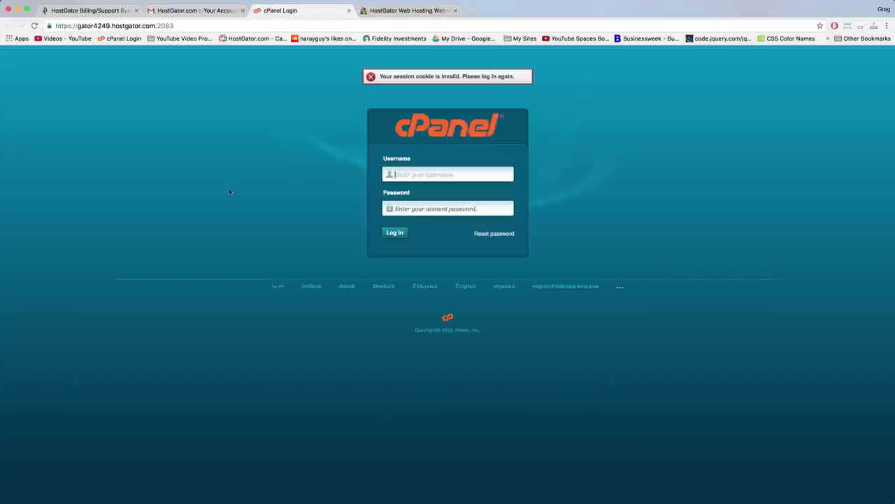
Log into cPanel with the account username and the pasted account password
text(gnarayan)
key(Tab)
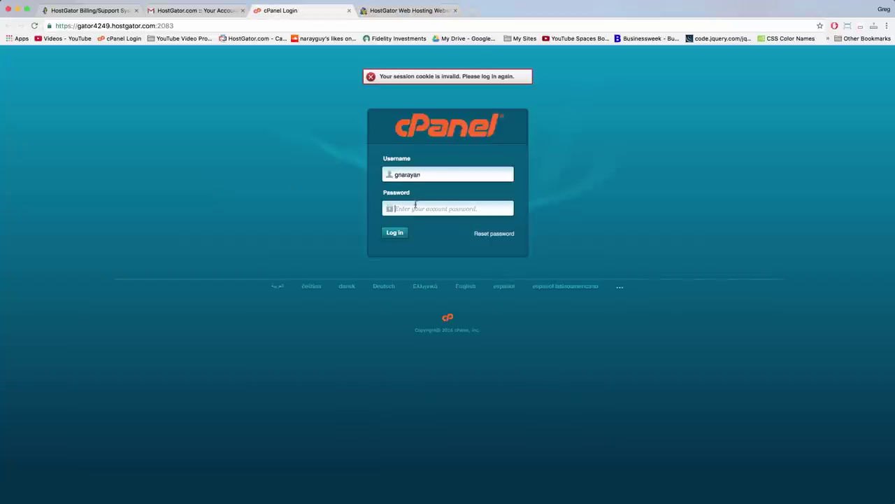
right_click(416, 209)
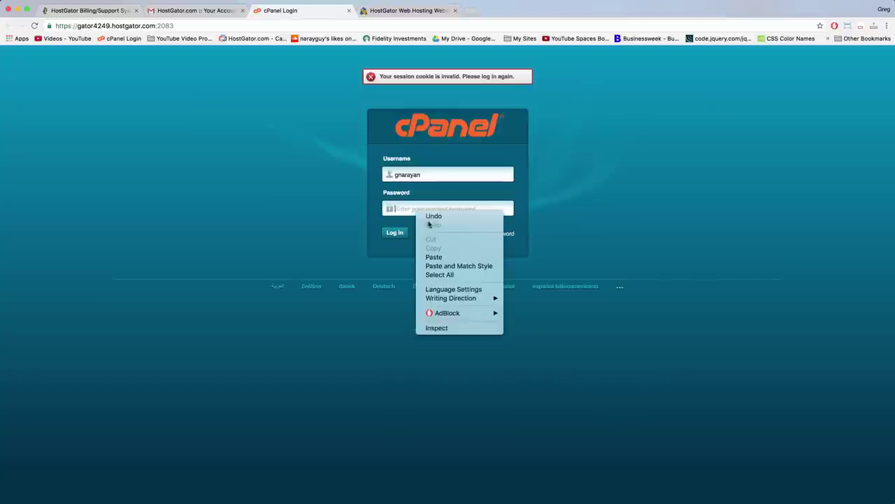
click(437, 257)
click(395, 233)
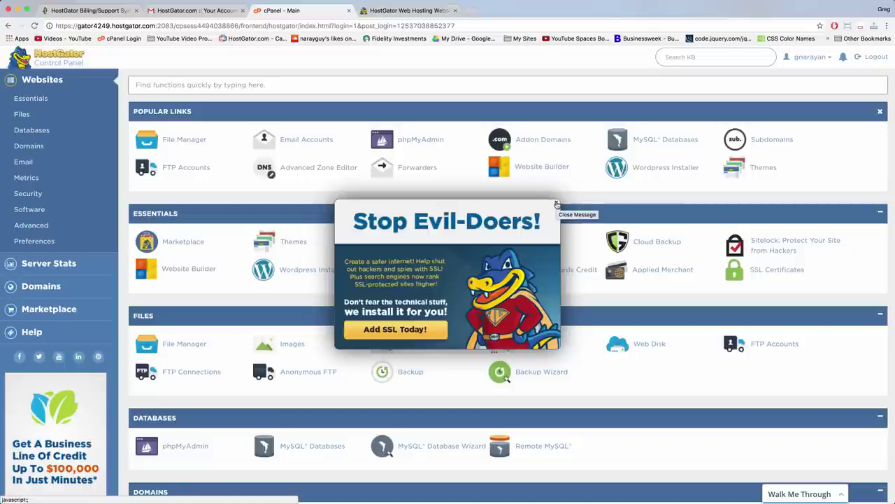
Dismiss the 'Stop Evil-Doers!' SSL popup and scroll through the cPanel dashboard
click(557, 204)
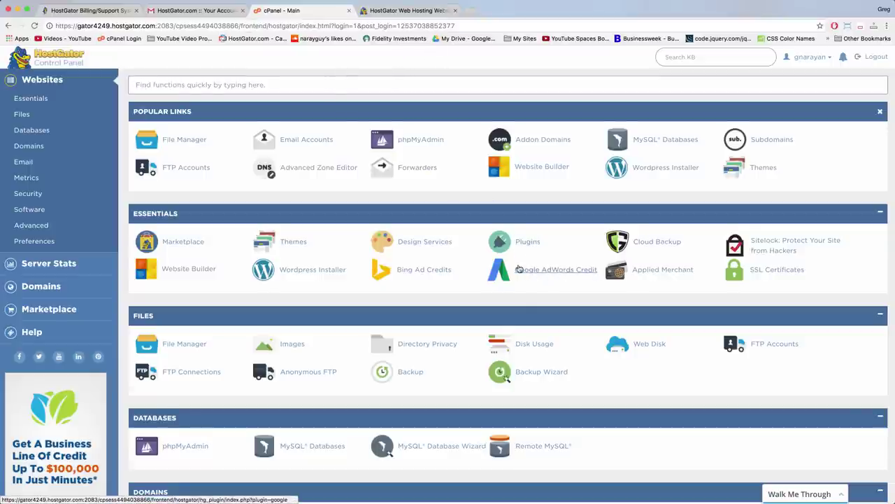
scroll(517, 270, down, 3)
scroll(517, 270, up, 3)
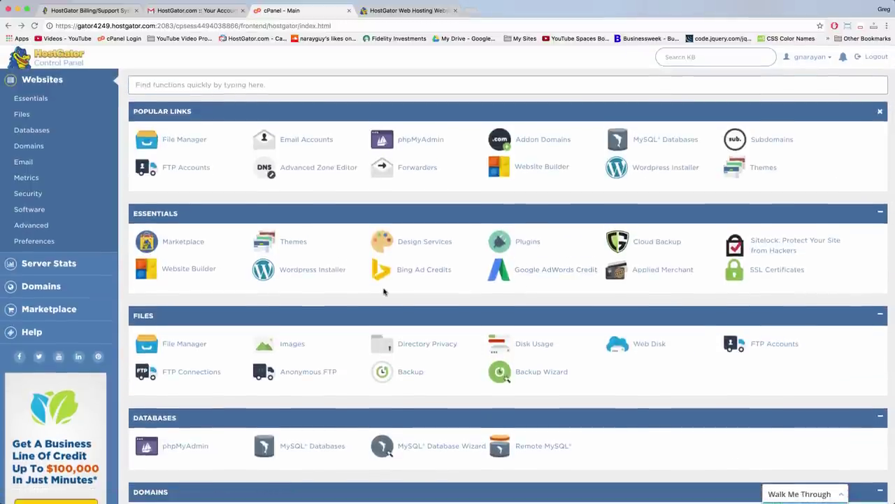
Launch the WordPress Installer, pick gregnarayan.com with no directory, and continue to site details
click(307, 272)
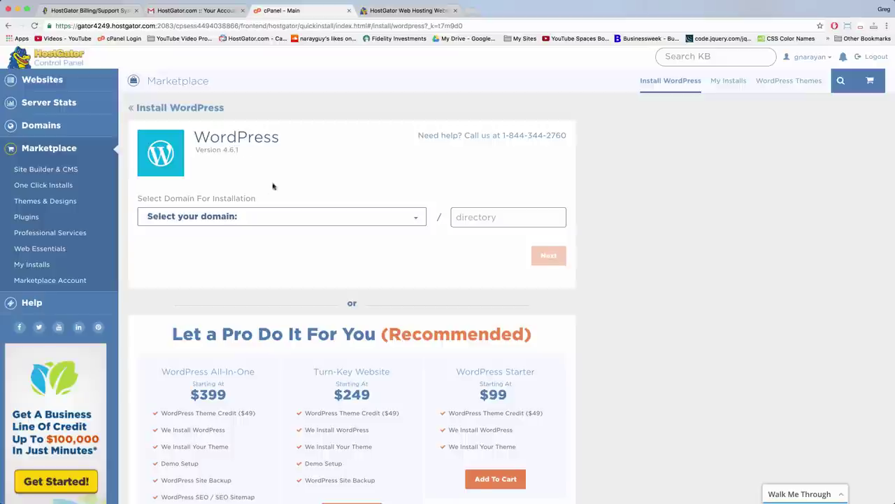
click(244, 217)
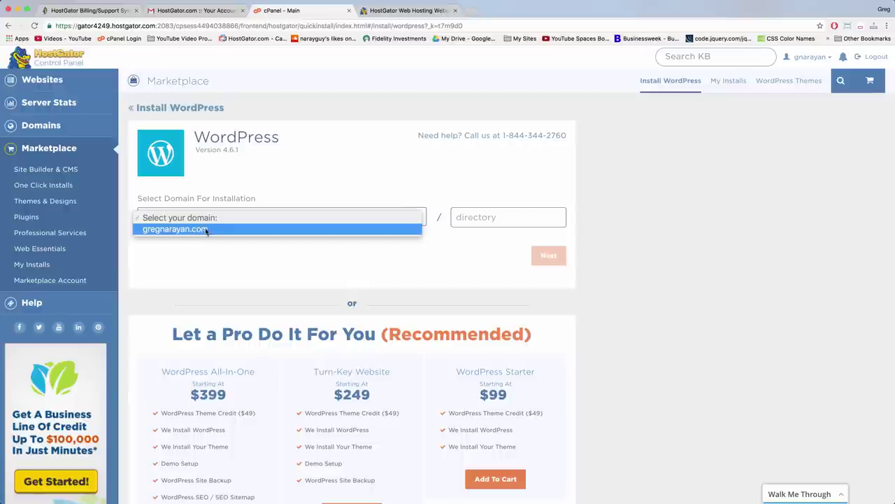
click(192, 230)
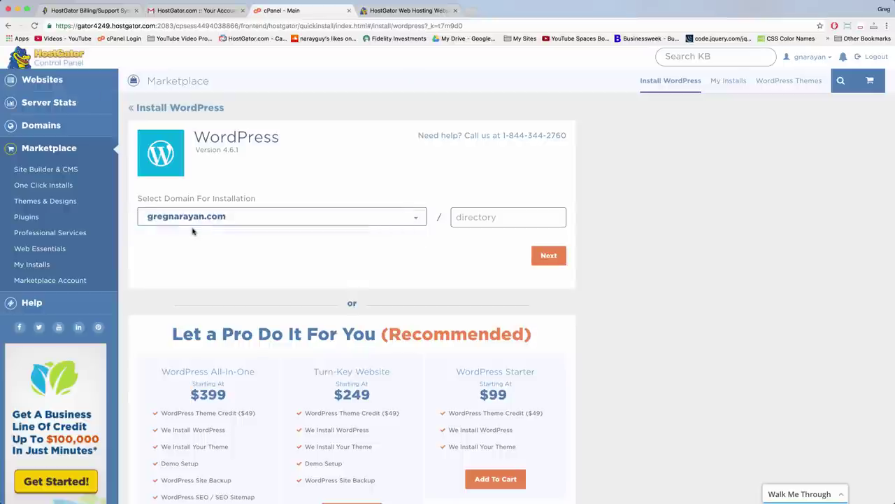
click(466, 210)
click(550, 256)
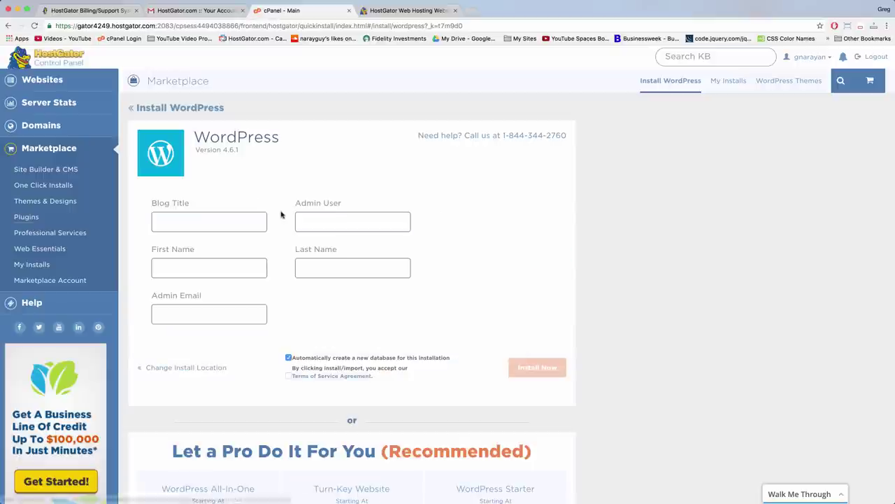
Enter the blog title, admin username, owner's name and email, accept the Terms of Service, and Install Now
click(194, 220)
text(G)
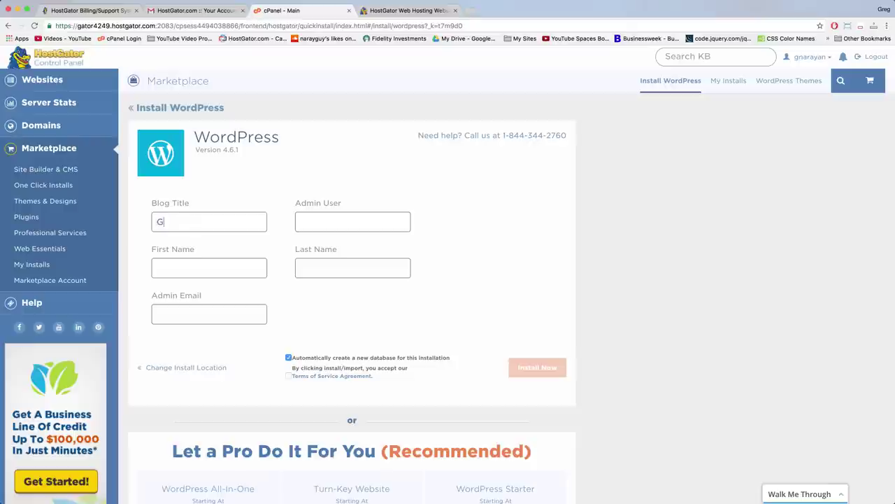
text(reg Narayan)
click(346, 216)
text(gnarayan)
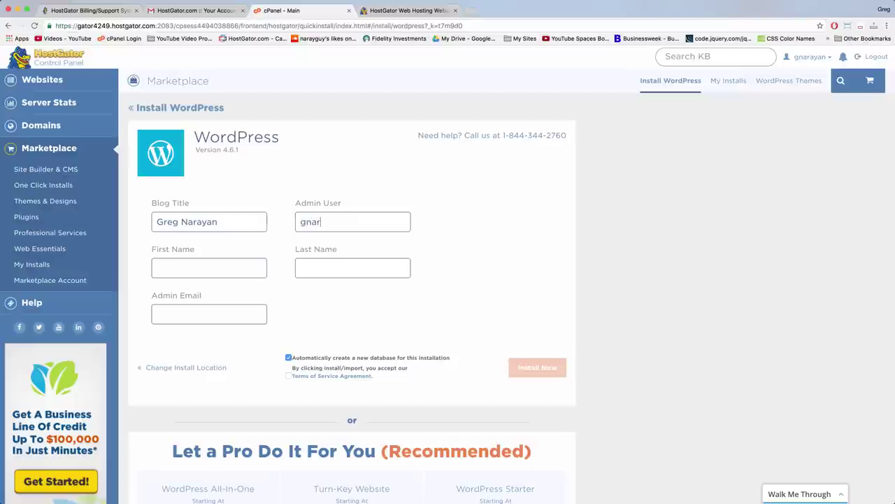
click(199, 266)
text(Greg)
text(Narayan)
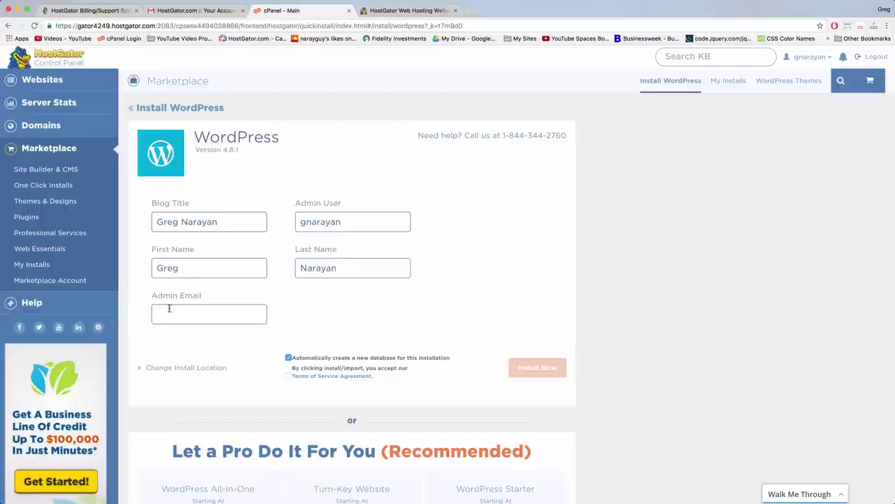
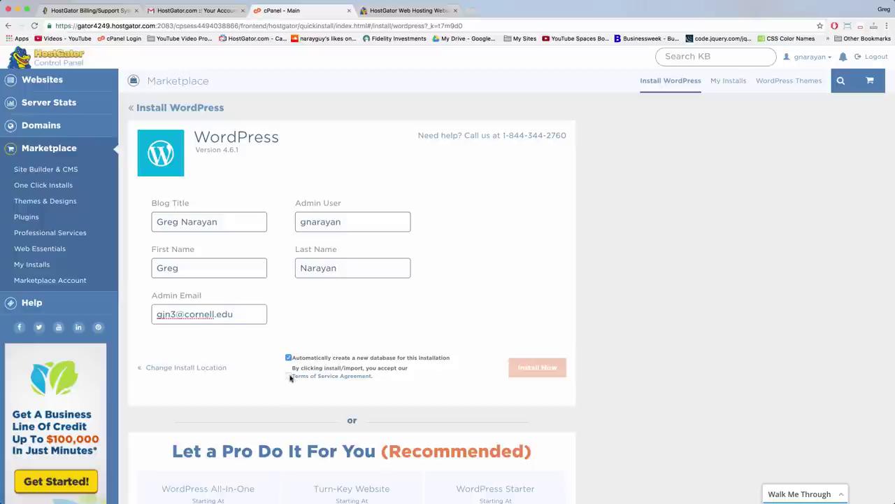
click(289, 377)
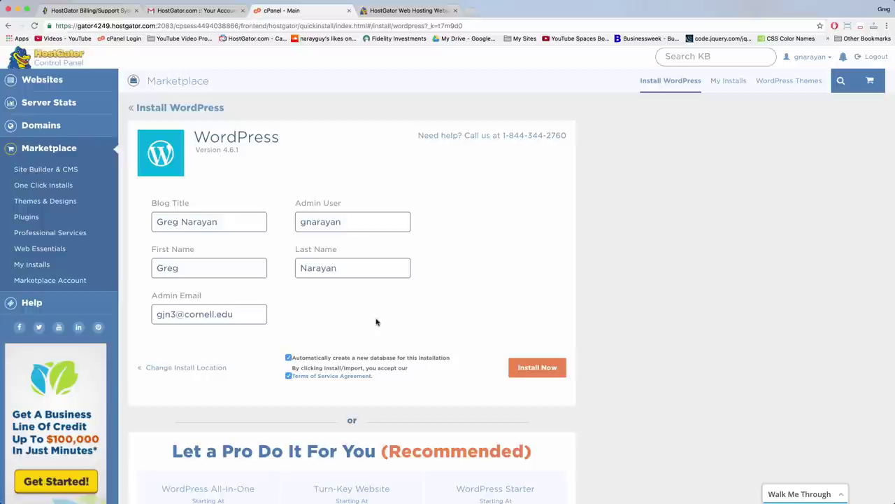
click(537, 369)
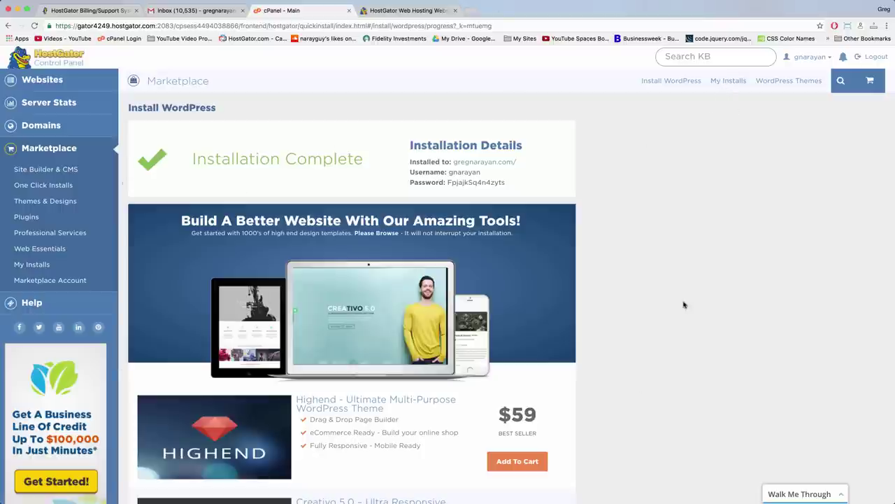
Once Installation Complete appears, open My Installs
click(729, 80)
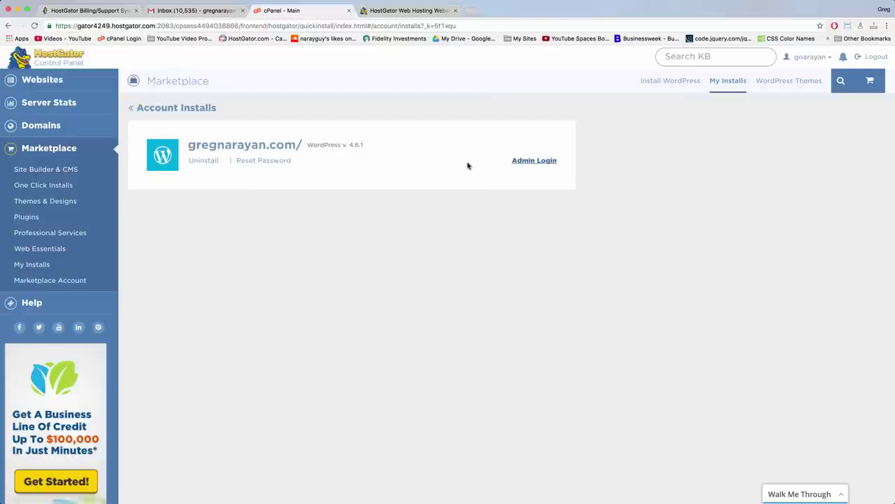
Open gregnarayan.com's WordPress Admin Login from My Installs twice, closing the login tab each time
click(535, 161)
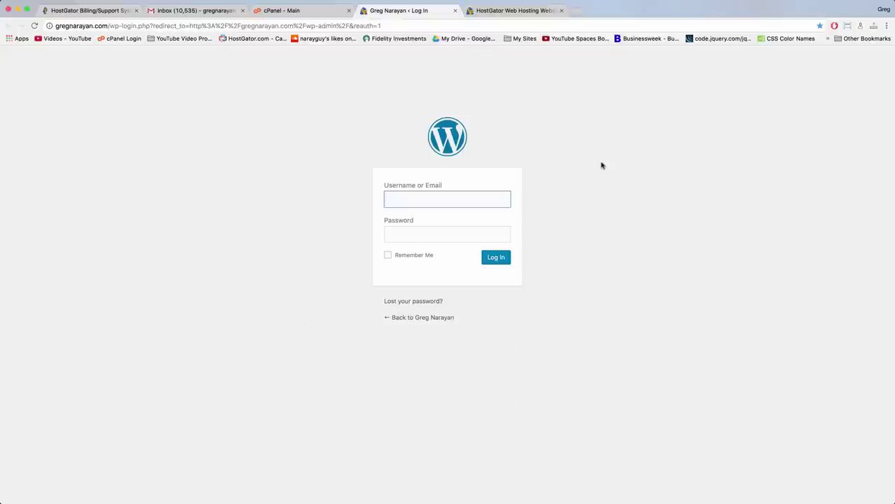
click(454, 11)
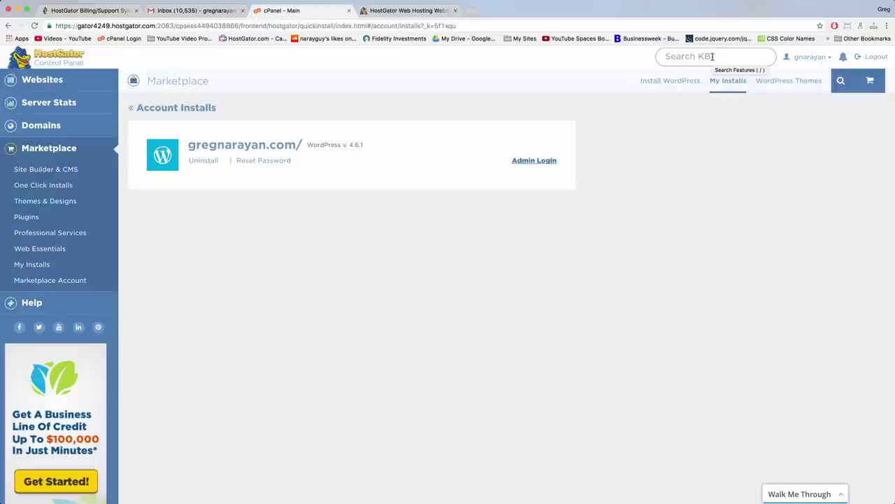
click(534, 162)
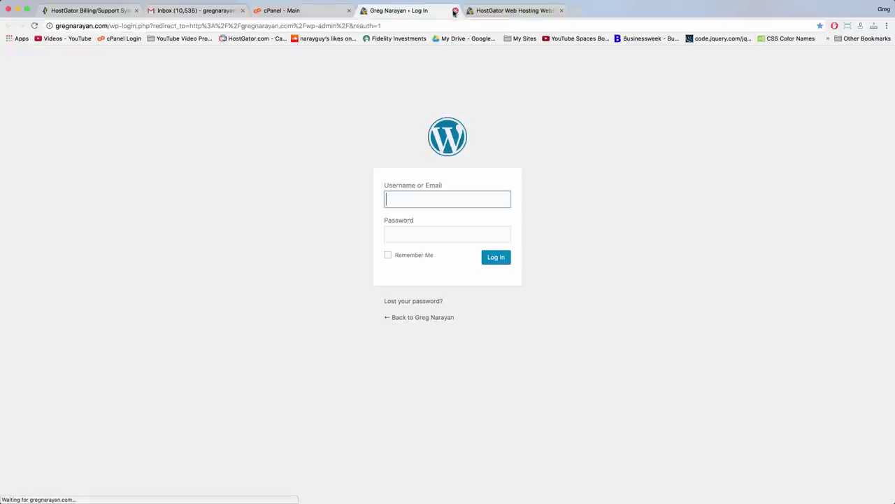
click(455, 11)
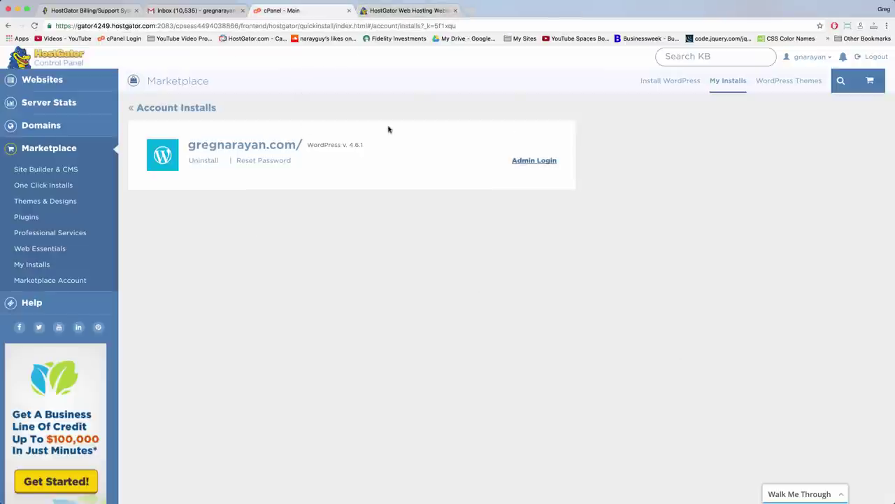
Give the admin user a new WordPress password, then open the gregnarayan.com login page
click(272, 161)
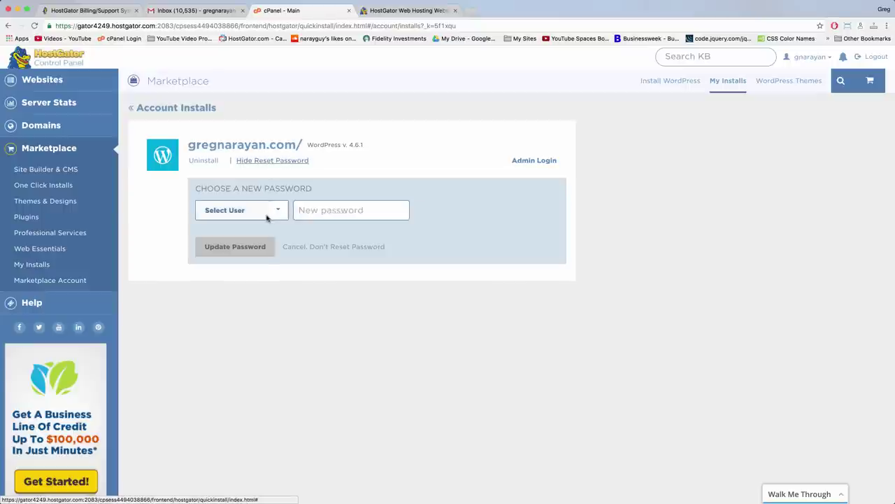
click(277, 212)
click(268, 220)
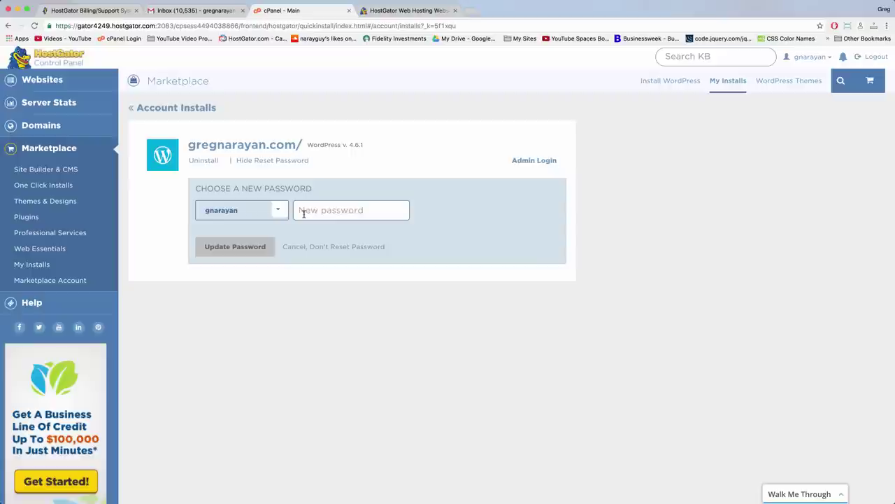
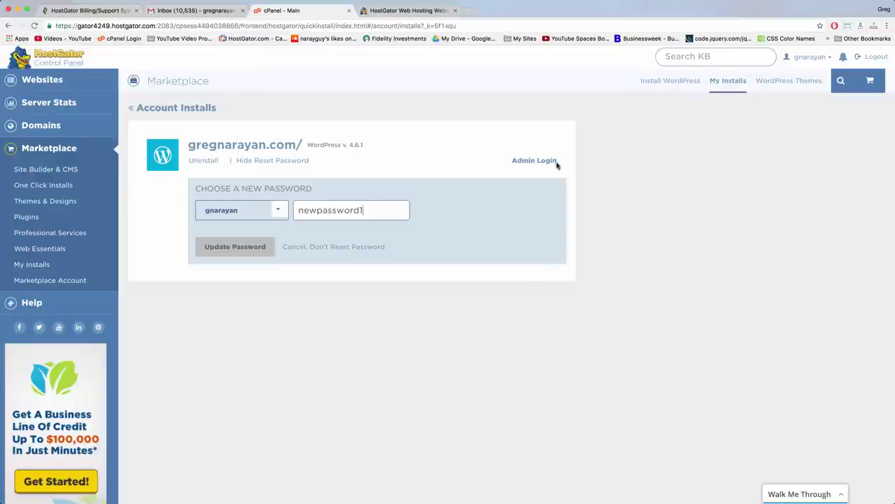
click(254, 248)
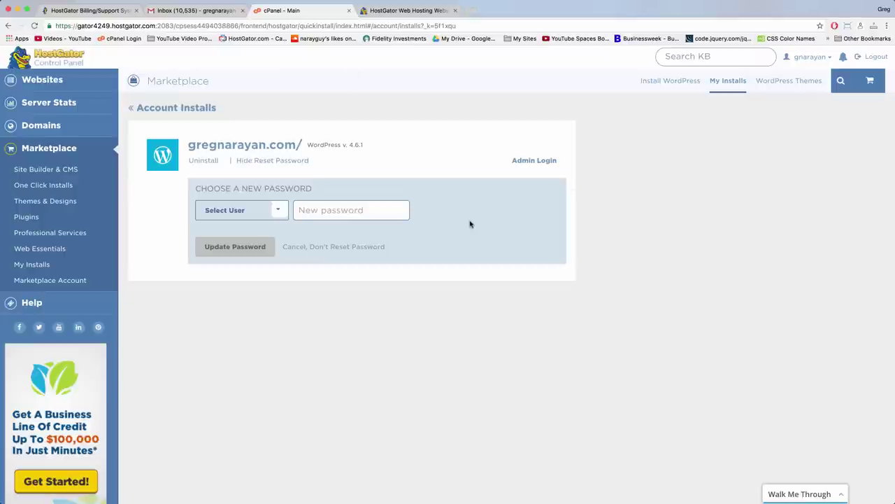
click(525, 161)
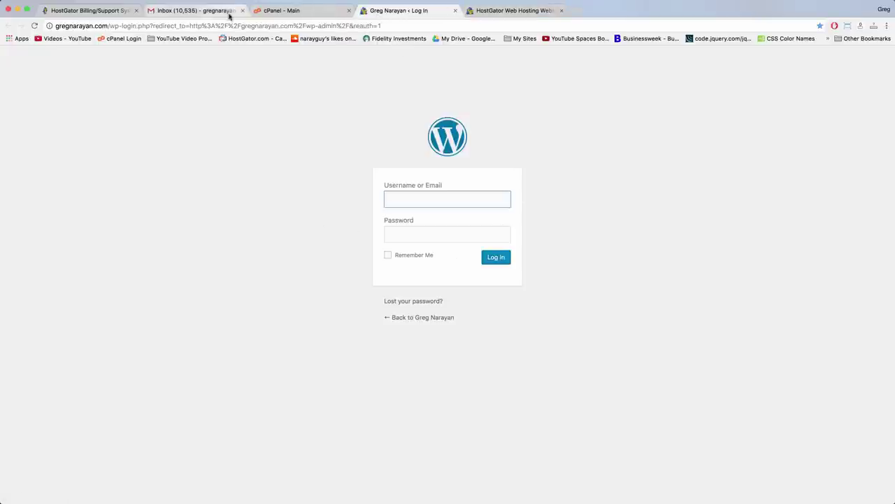
Close the Billing, Gmail, cPanel and HostGator Web Hosting tabs in Chrome
click(96, 11)
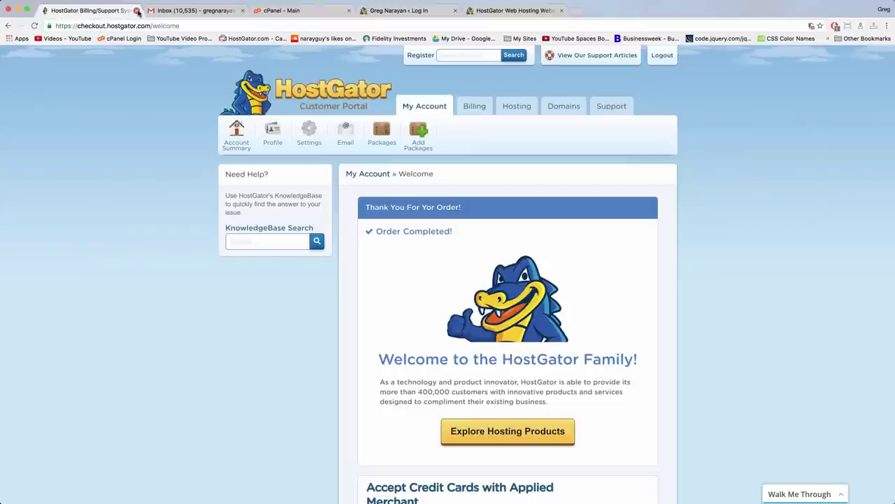
click(137, 12)
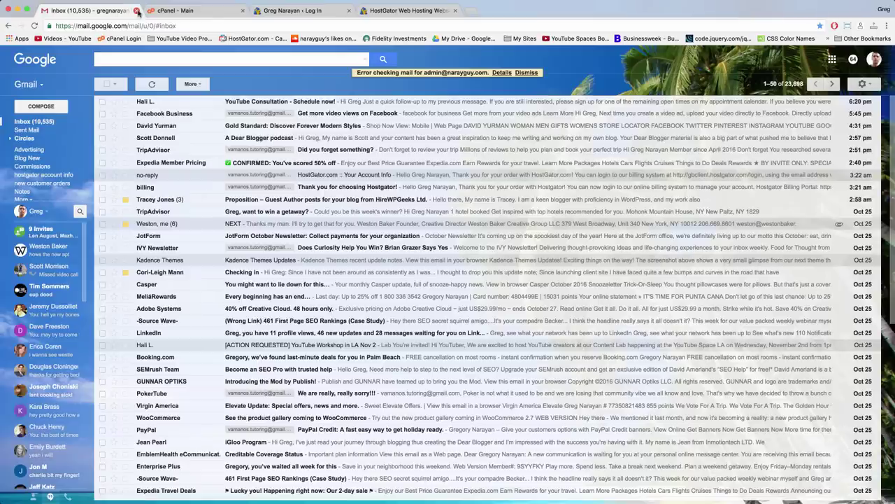
click(137, 11)
click(137, 11)
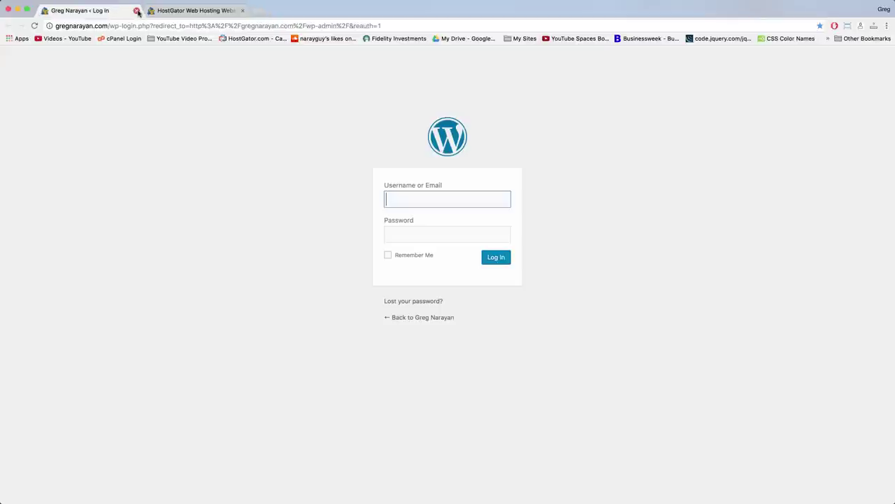
click(214, 11)
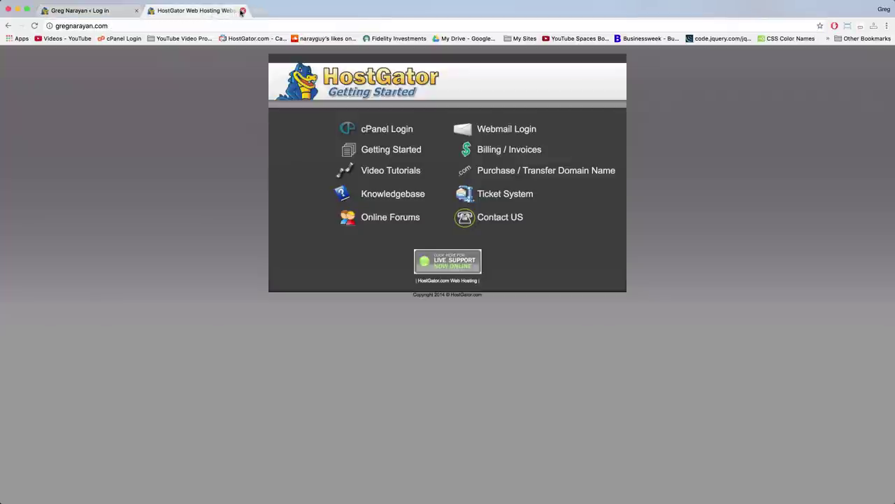
click(242, 11)
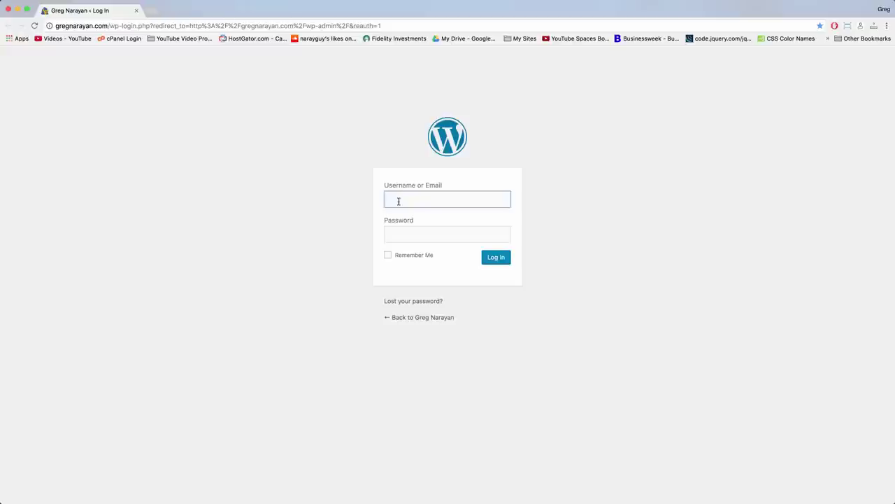
Enter the admin username and password on the WordPress login page, with Remember Me ticked
text(gnarayan)
key(Tab)
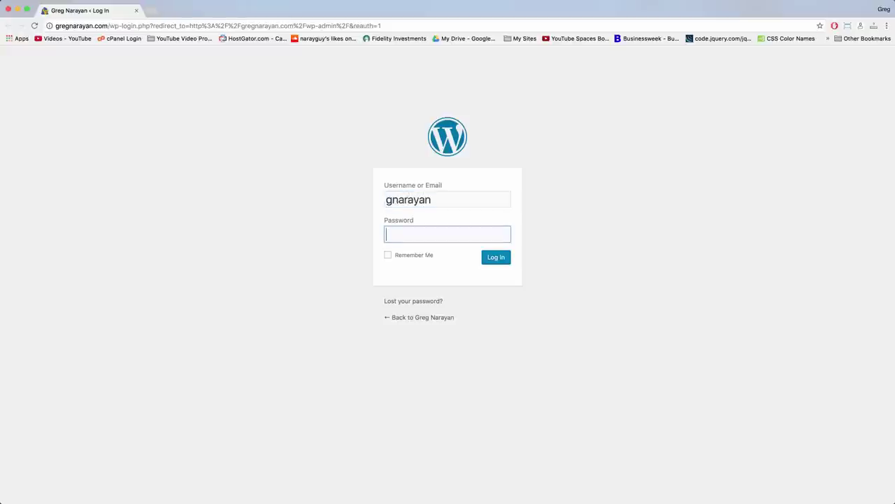
text(••••••••••••)
click(407, 256)
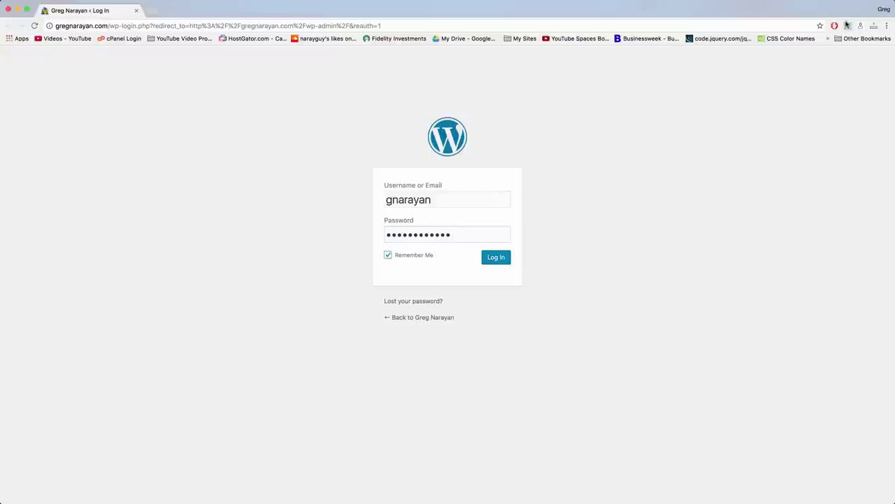
Bookmark the login page, log in to the dashboard, and return to the TextEdit checklist
click(820, 26)
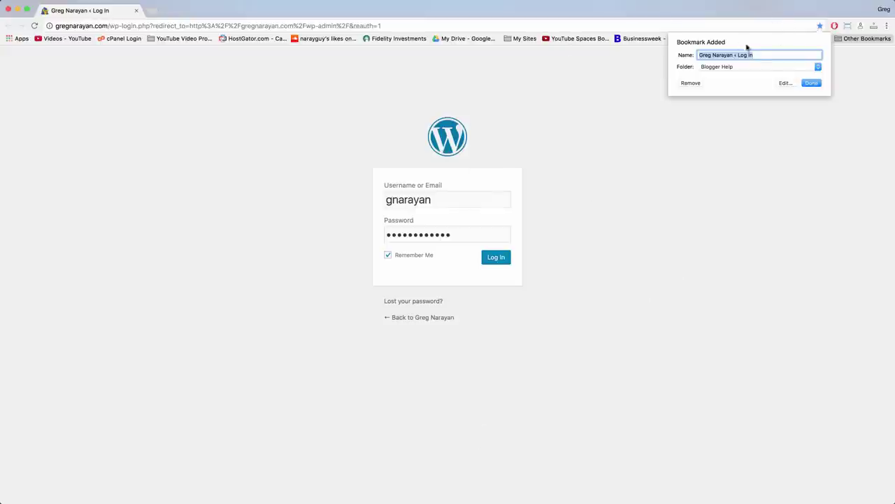
click(811, 83)
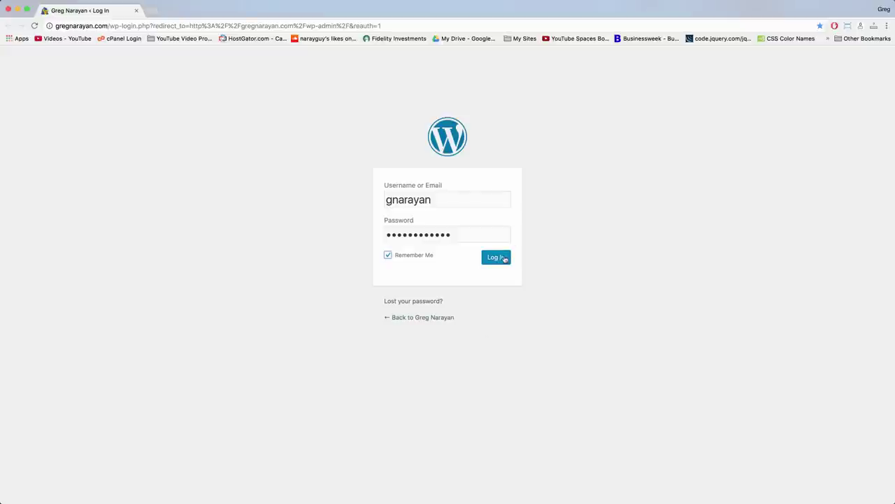
click(505, 259)
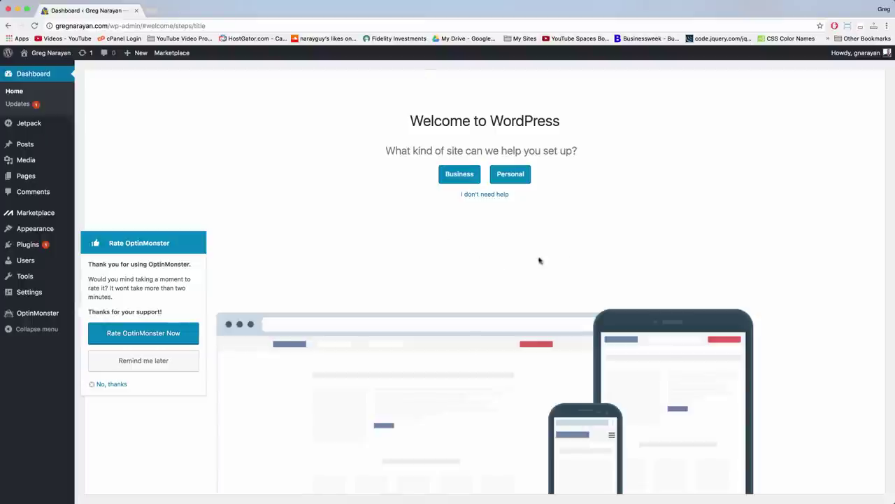
key(super+Tab)
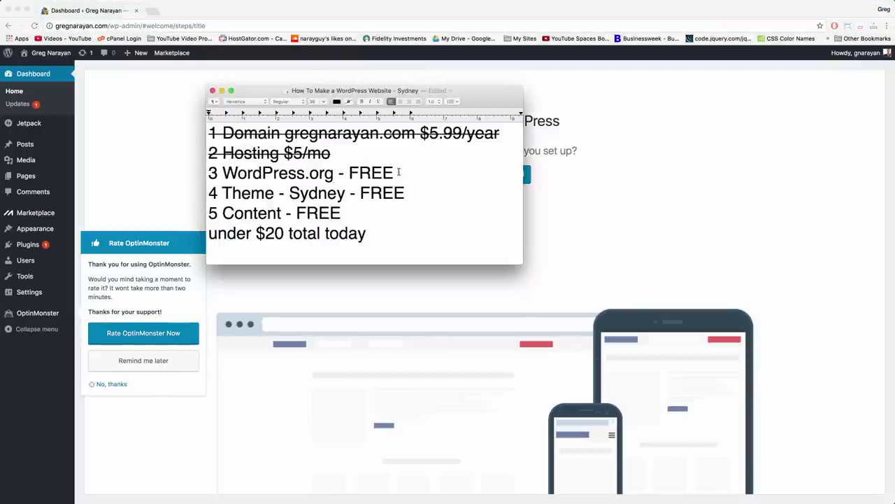
Strike through line 3, 'WordPress.org - FREE', and minimize the TextEdit window
drag(399, 172, 208, 173)
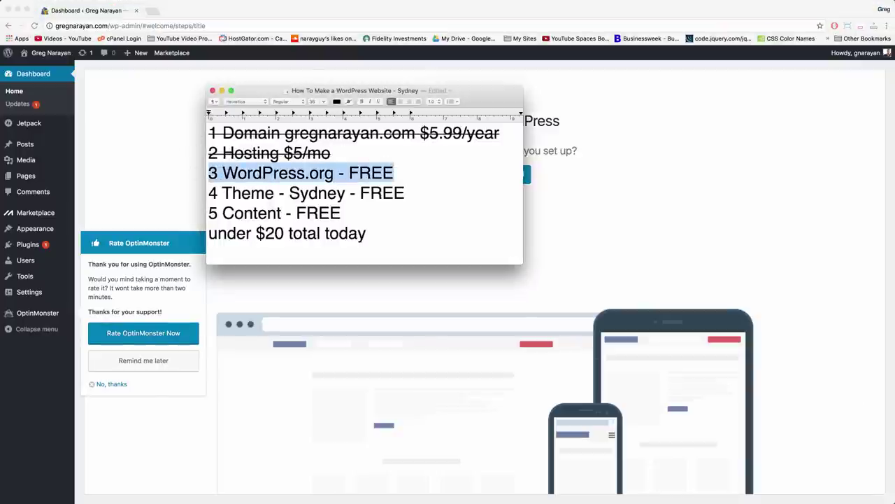
key(super+shift+x)
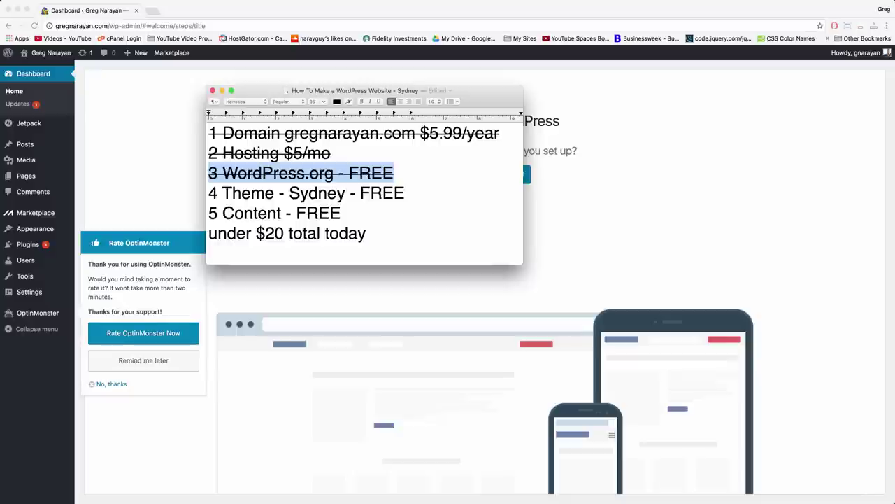
click(411, 173)
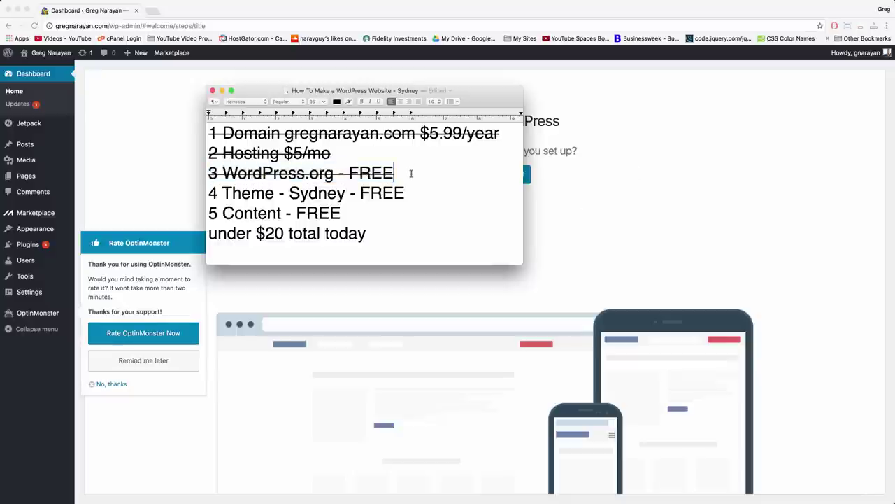
click(222, 91)
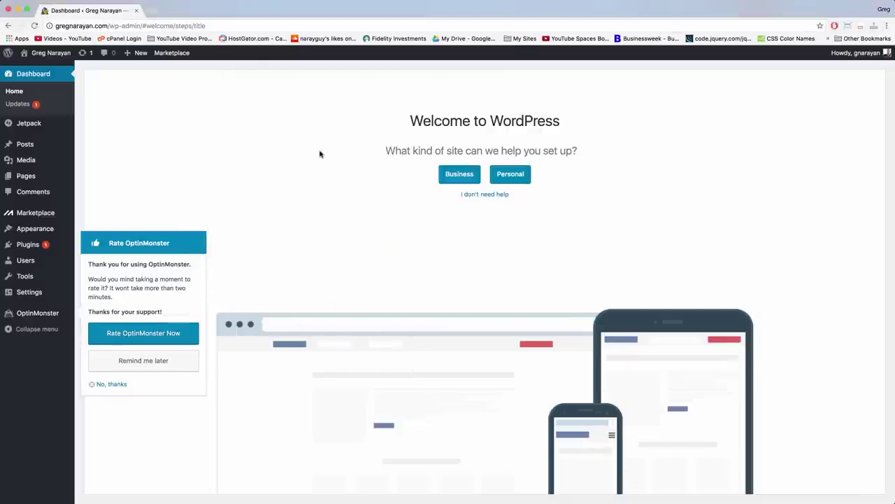
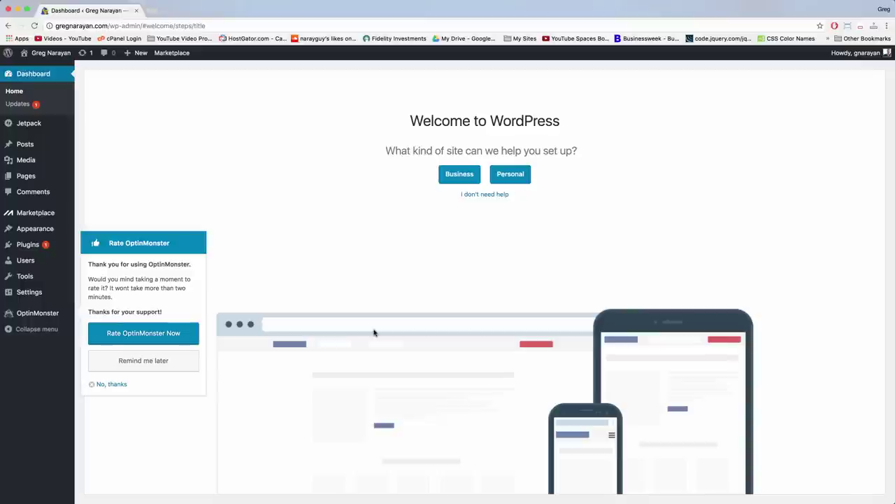
Skip the guided site setup, preview the public front page, and return to the Dashboard
click(488, 194)
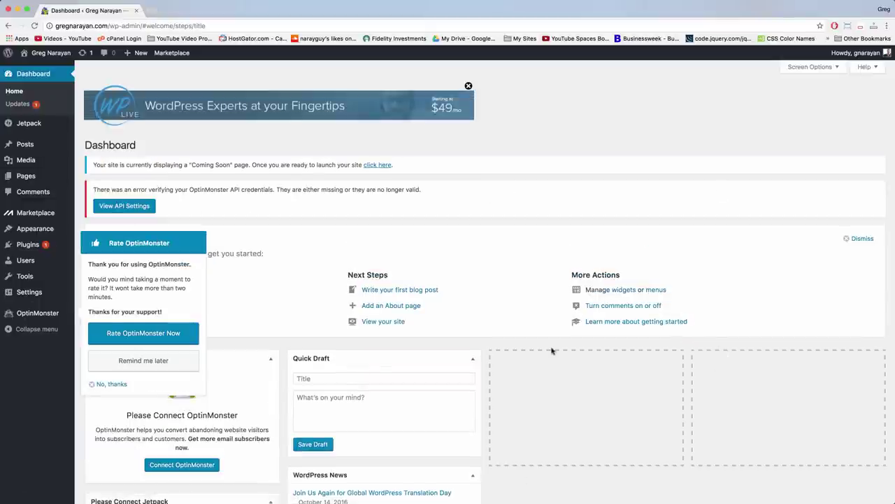
mouse_move(42, 57)
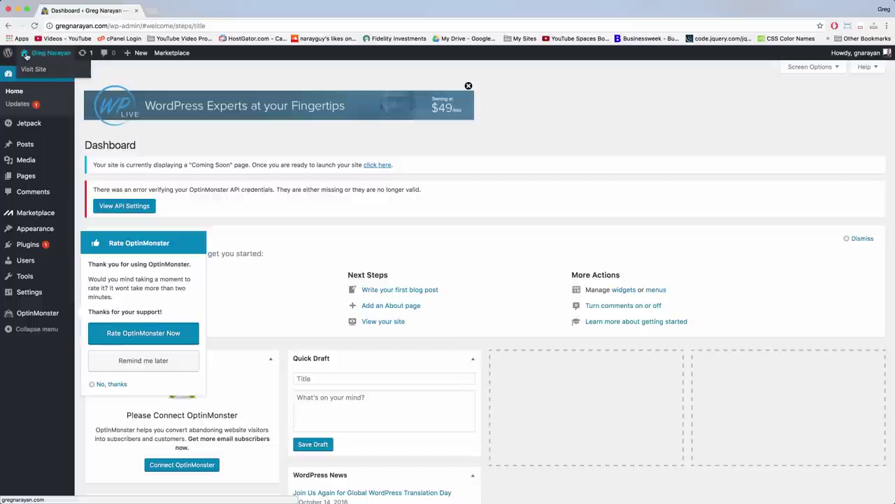
click(43, 55)
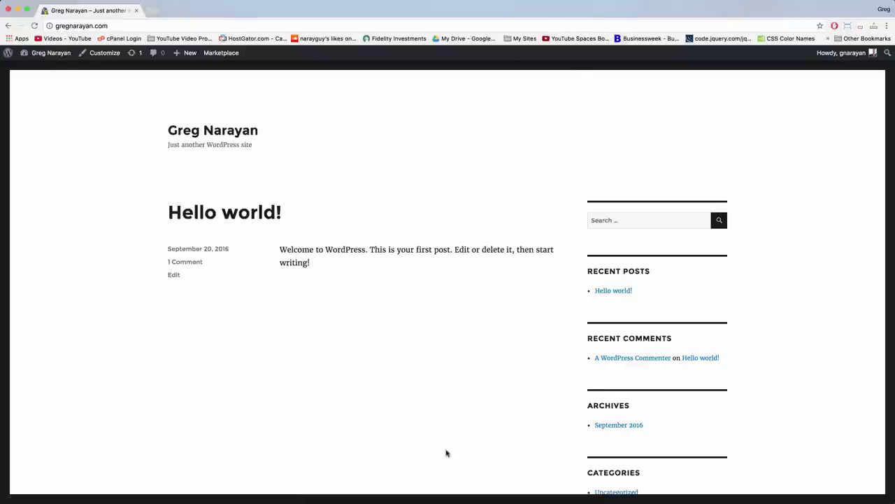
mouse_move(42, 58)
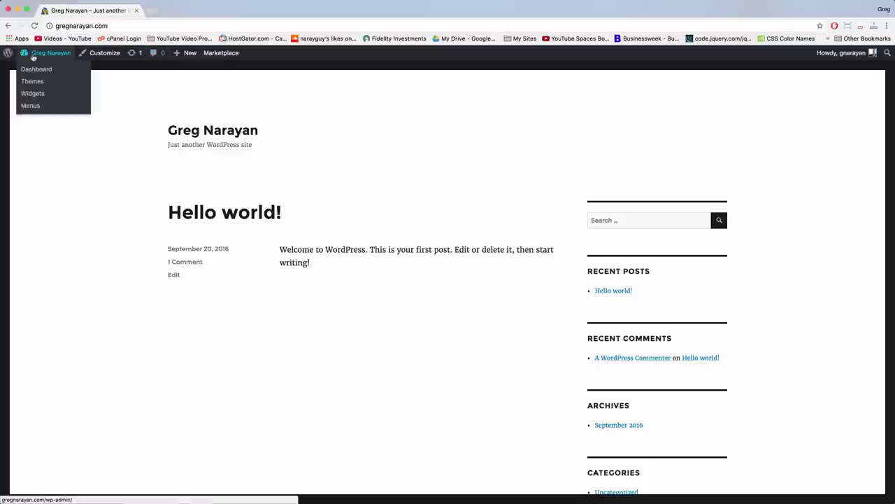
click(43, 54)
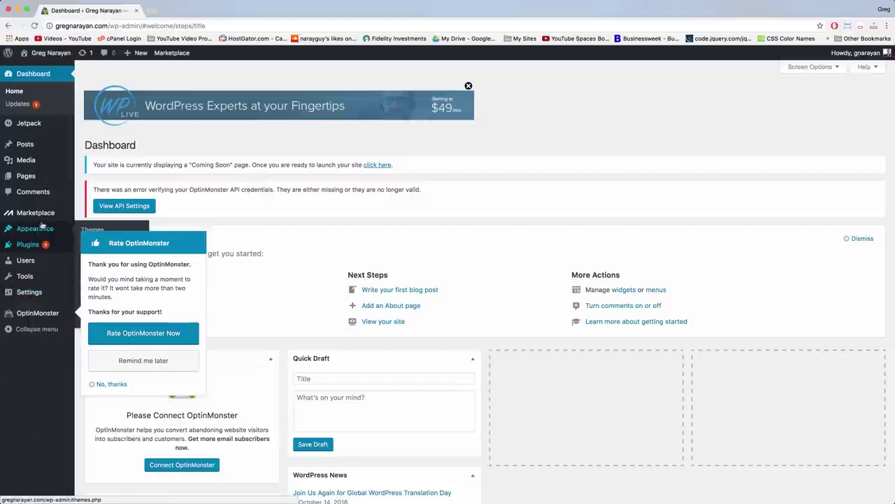
View the public site again, scroll through it, and go back to the Dashboard
mouse_move(42, 229)
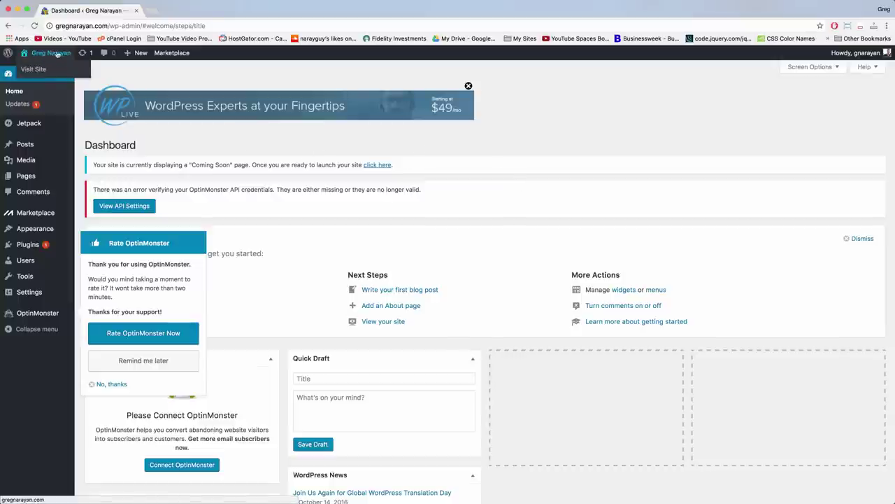
click(40, 54)
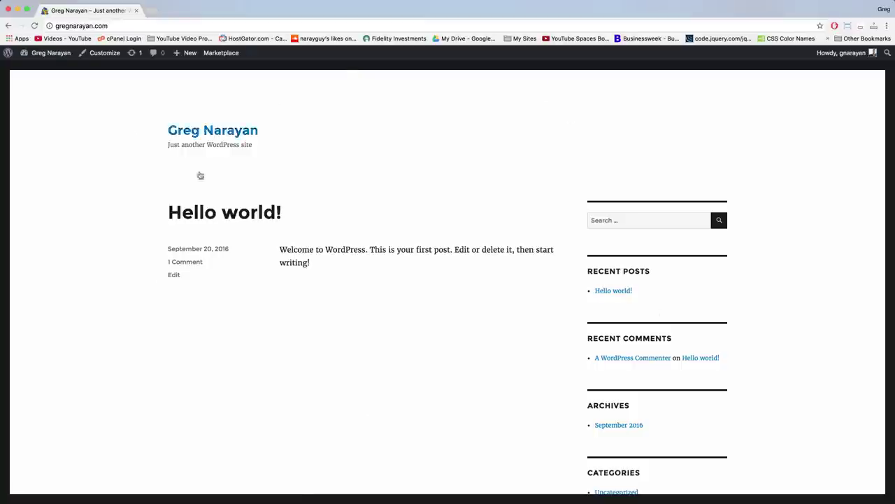
scroll(342, 210, down, 5)
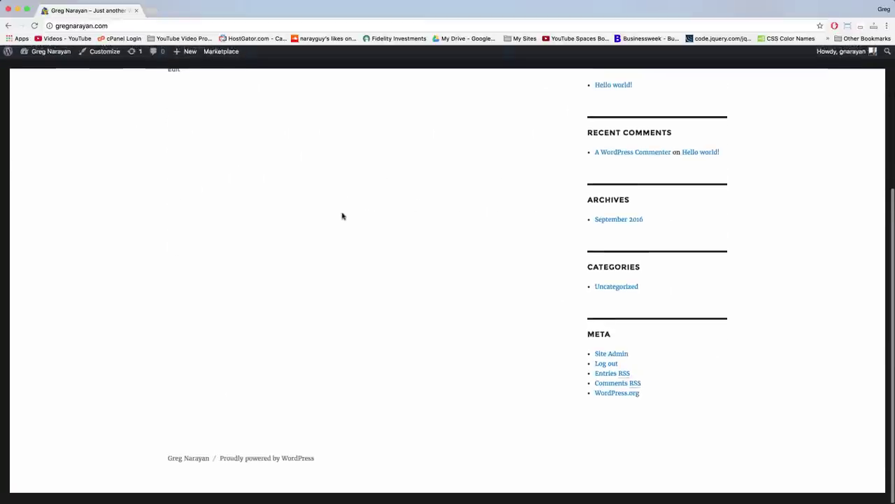
scroll(342, 213, up, 5)
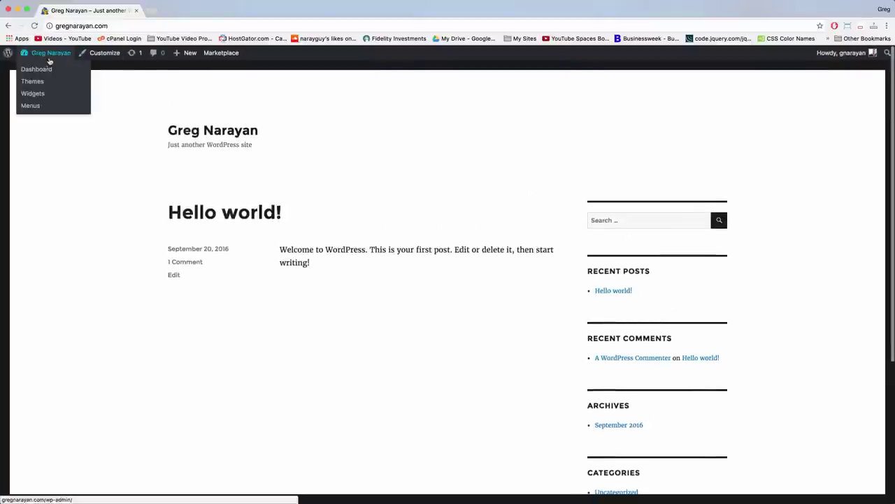
click(38, 54)
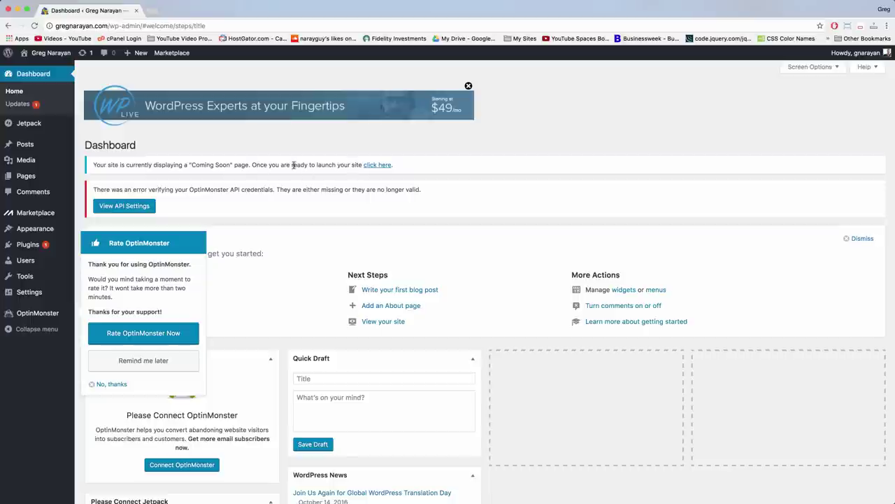
key(super+shift+n)
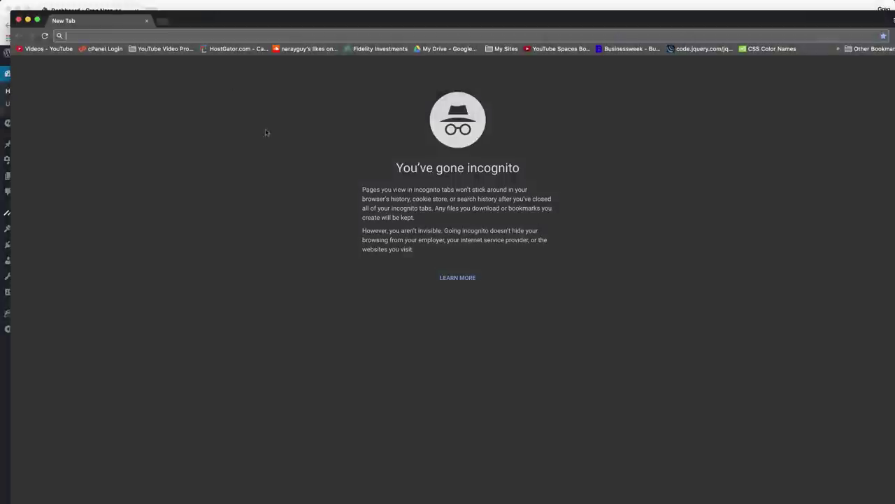
text(gregnarayan.com)
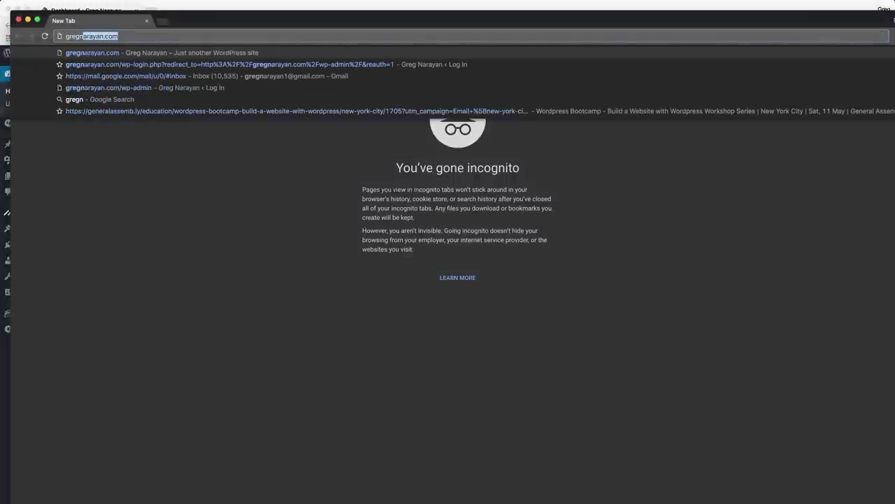
key(Return)
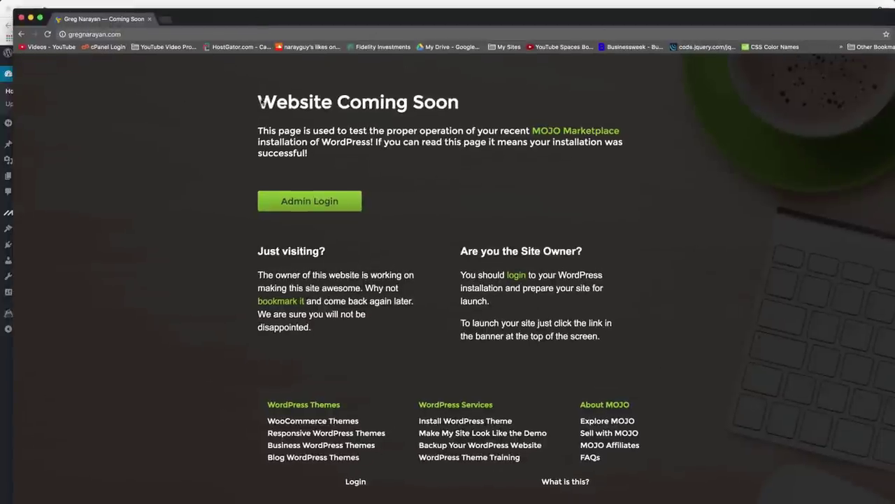
click(21, 17)
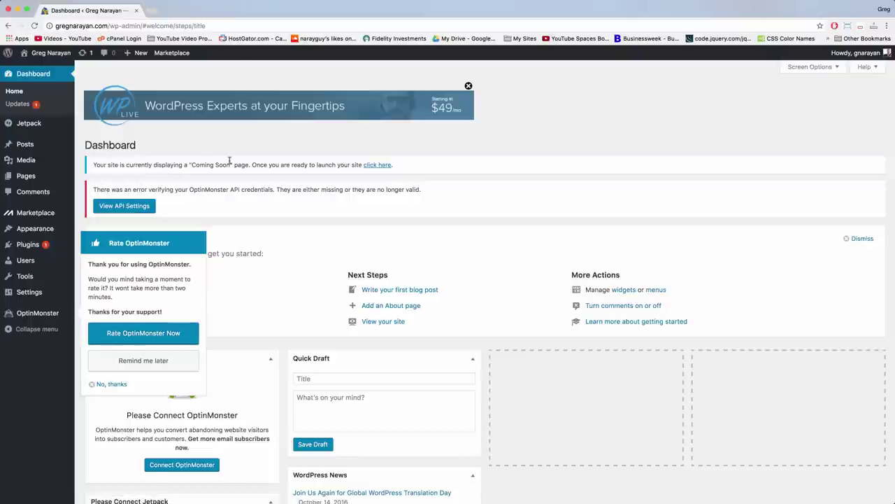
Launch the site from Coming Soon, scroll its 'Hello world!' front page, then return to the Dashboard
click(374, 165)
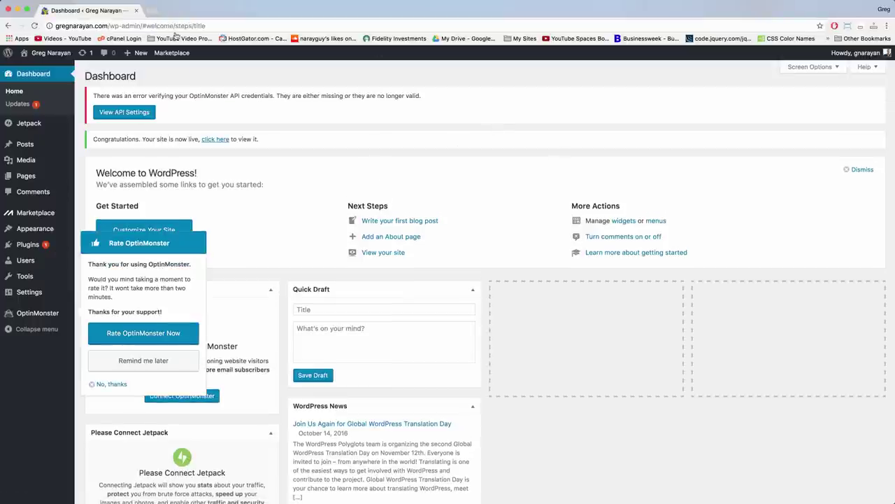
mouse_move(48, 55)
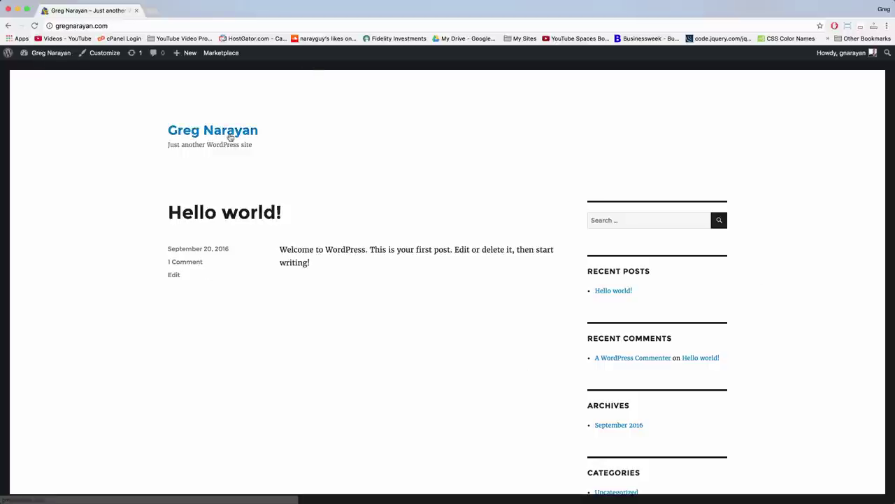
scroll(231, 137, down, 10)
scroll(422, 304, up, 10)
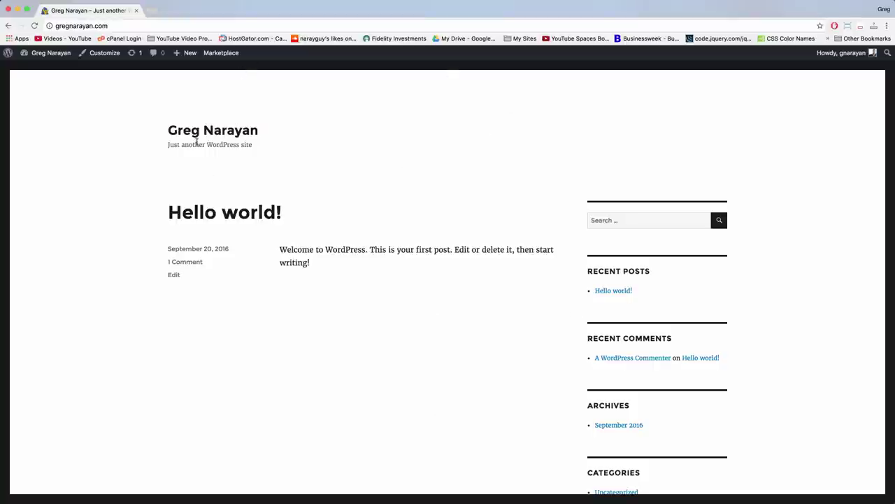
scroll(268, 202, down, 5)
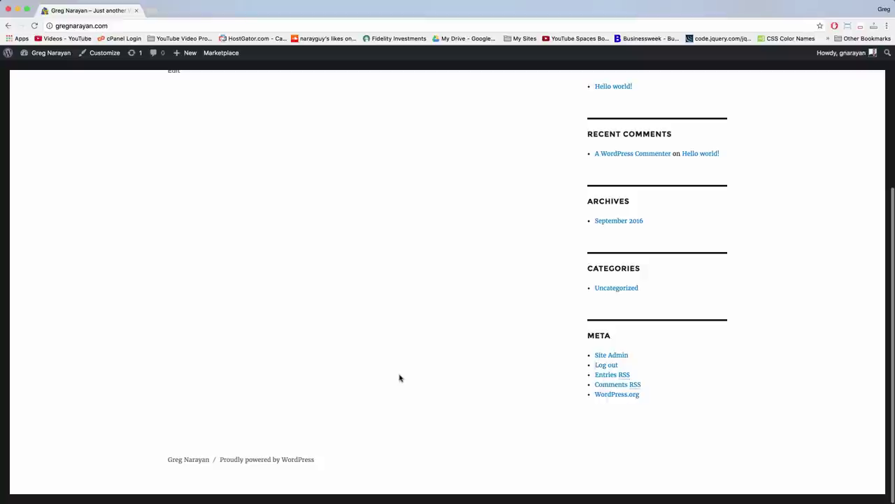
scroll(400, 378, up, 5)
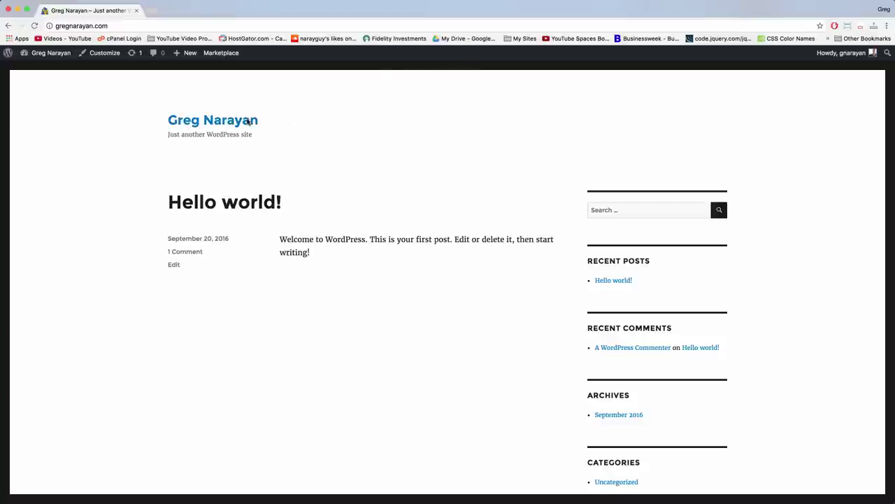
scroll(231, 202, up, 1)
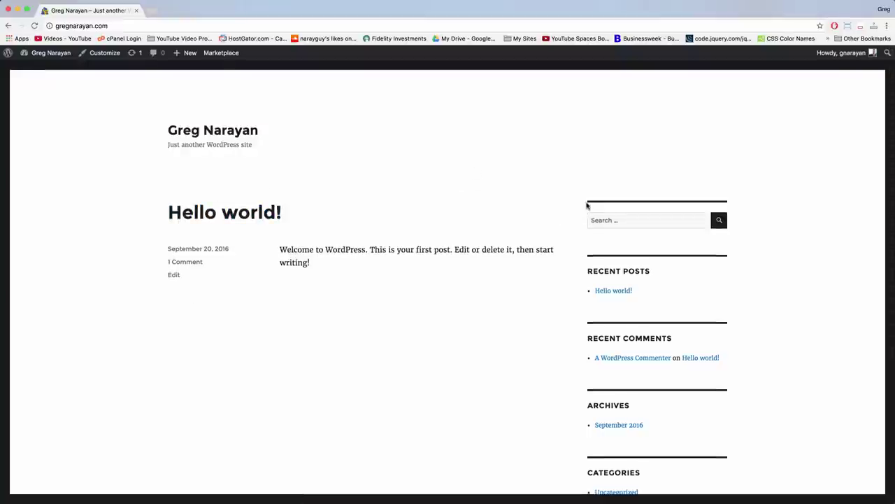
scroll(627, 213, down, 5)
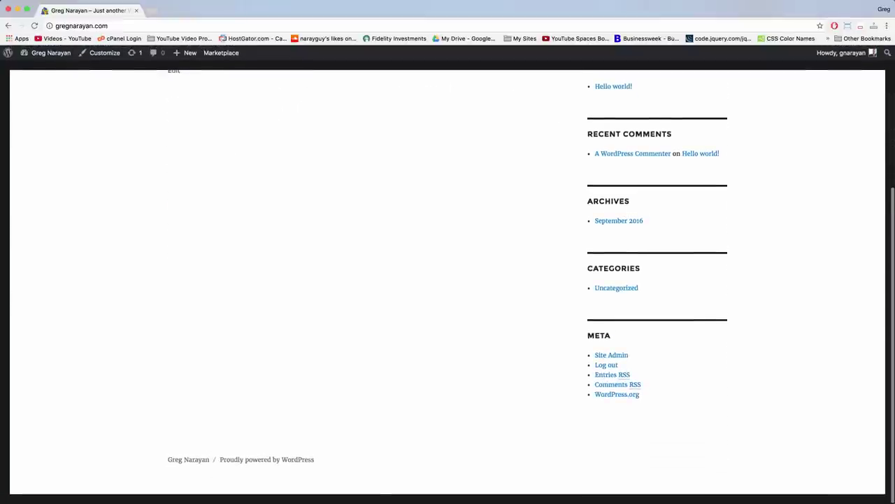
scroll(292, 470, up, 5)
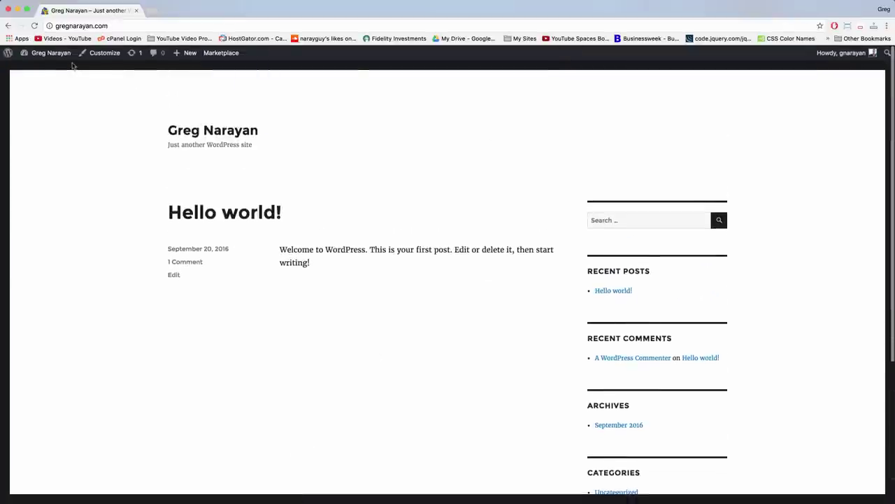
click(35, 54)
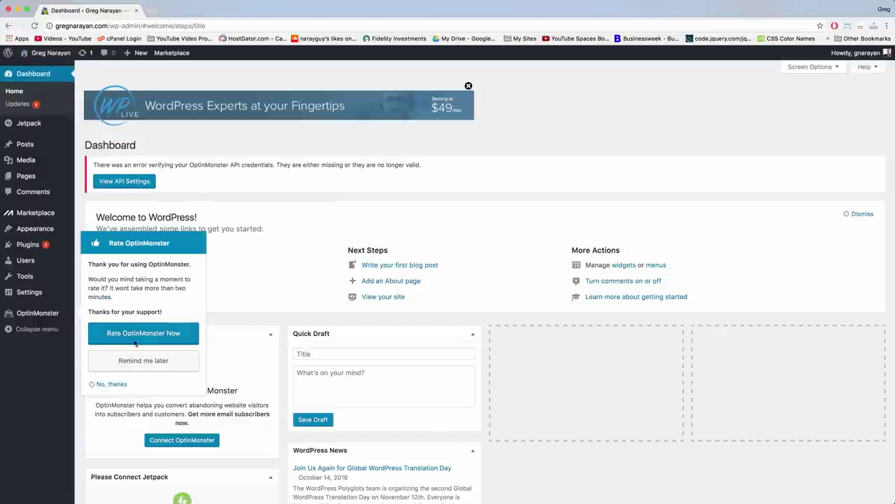
click(114, 383)
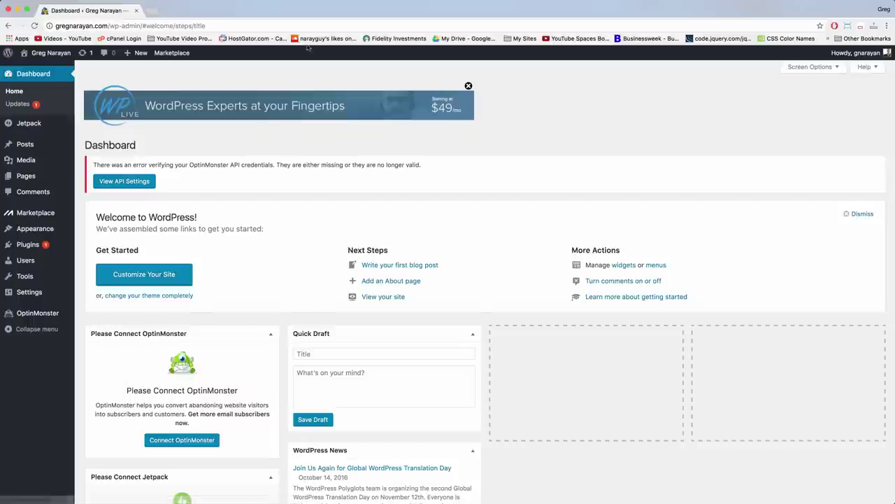
click(468, 86)
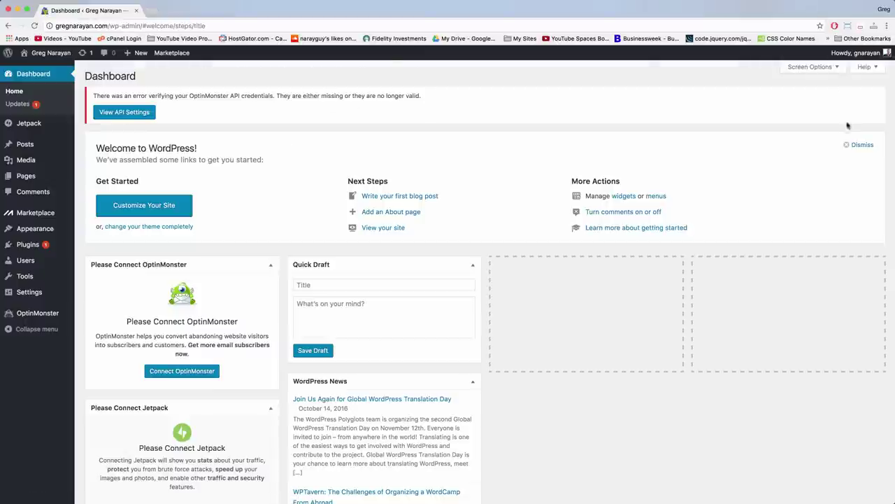
mouse_move(47, 237)
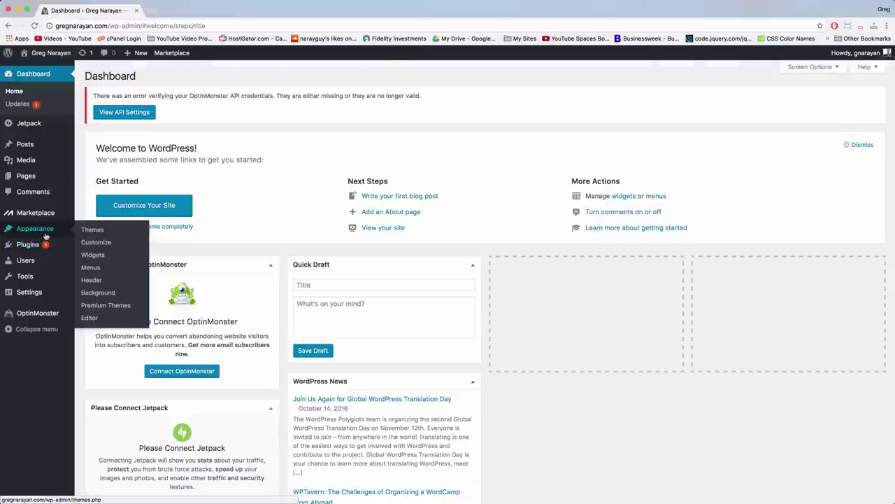
click(93, 230)
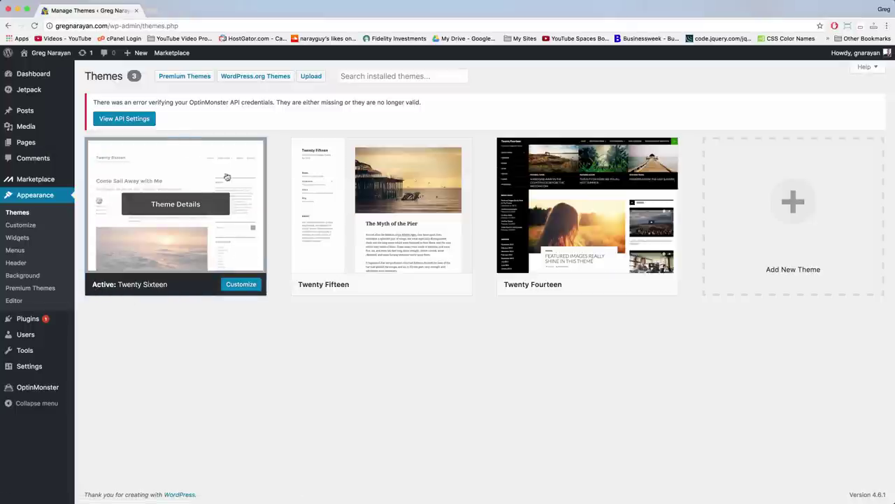
mouse_move(349, 240)
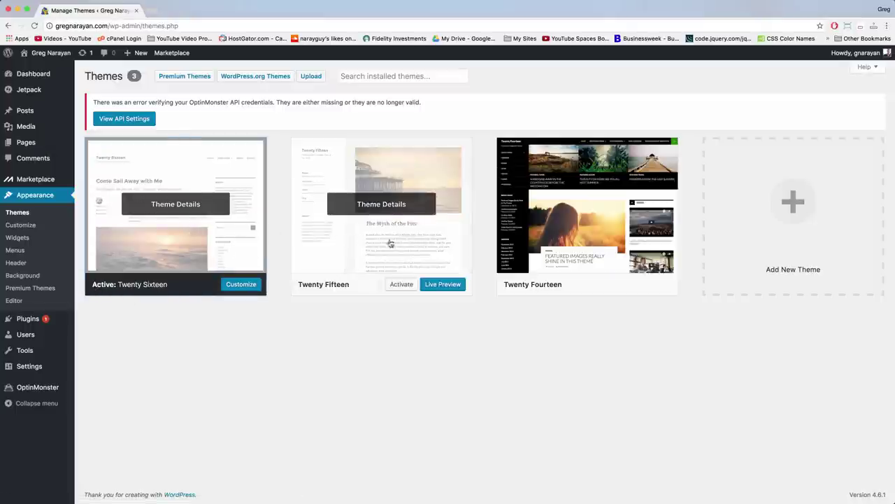
mouse_move(545, 228)
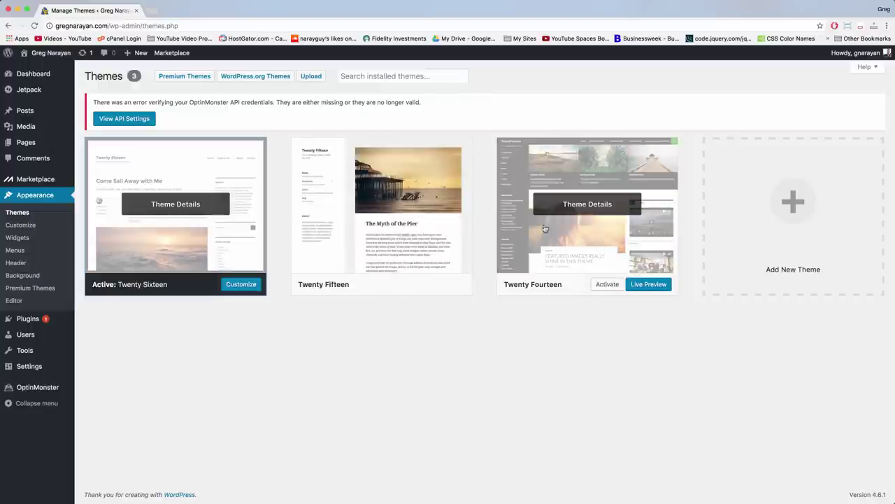
mouse_move(398, 144)
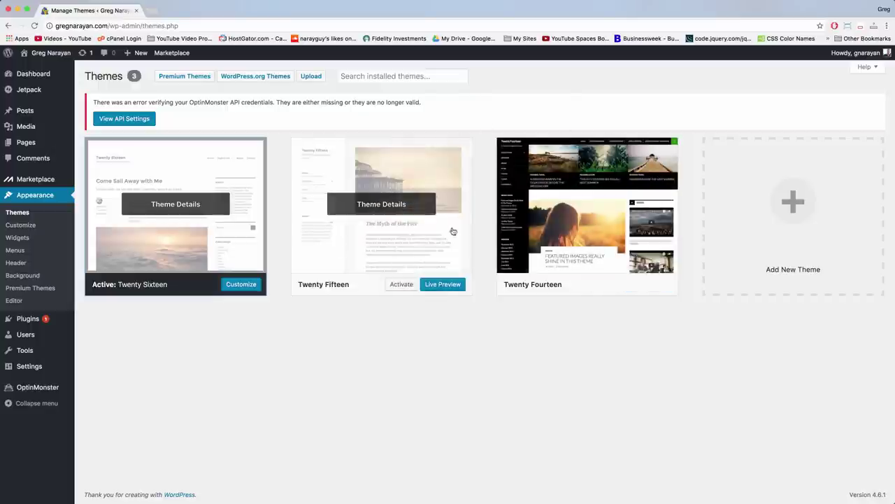
click(186, 182)
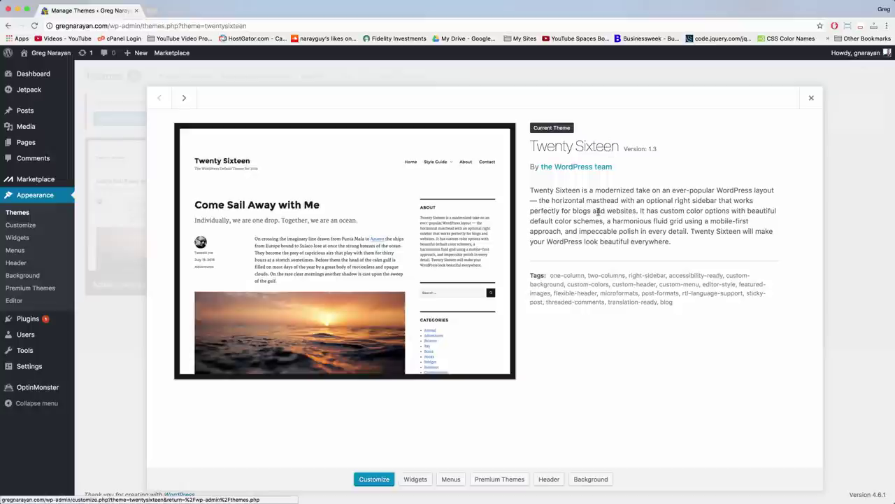
click(811, 98)
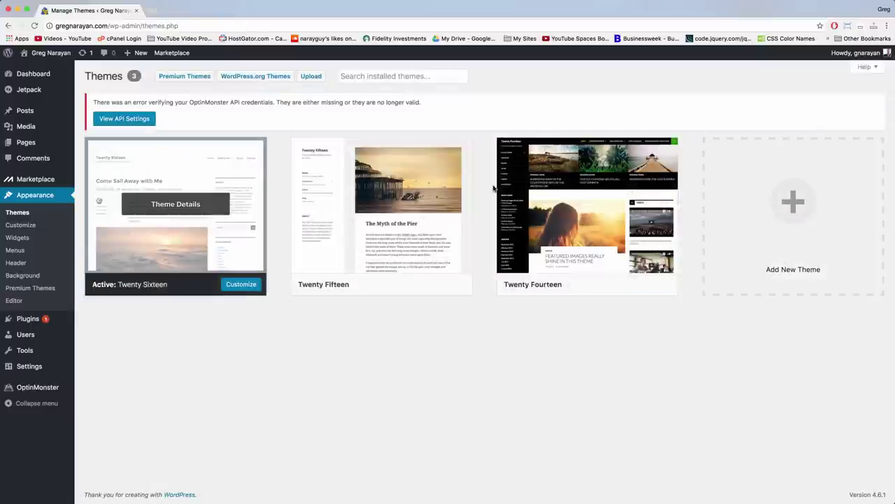
mouse_move(611, 264)
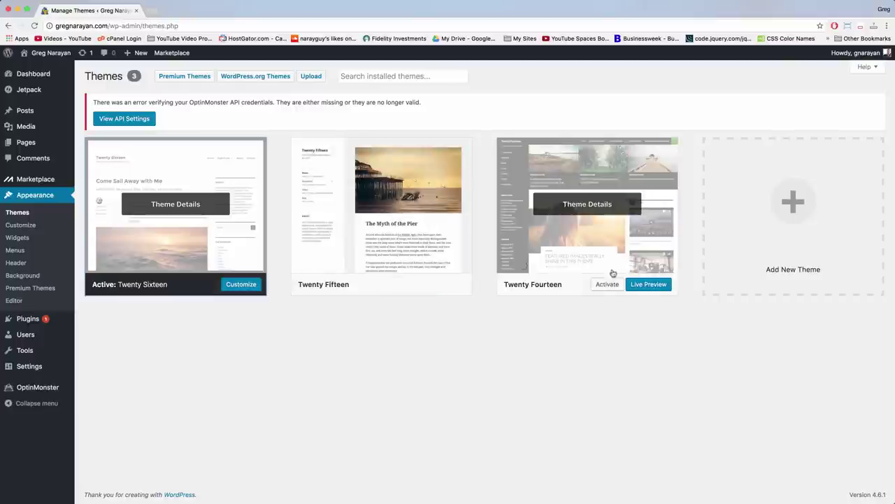
On Add Themes, browse Popular, search 'Syd', and open the Sydney theme's Details & Preview
click(804, 218)
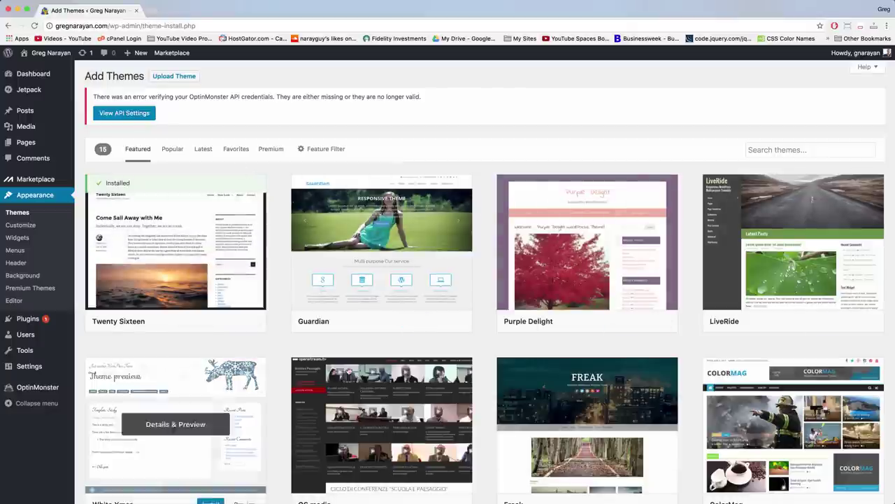
scroll(333, 186, down, 2)
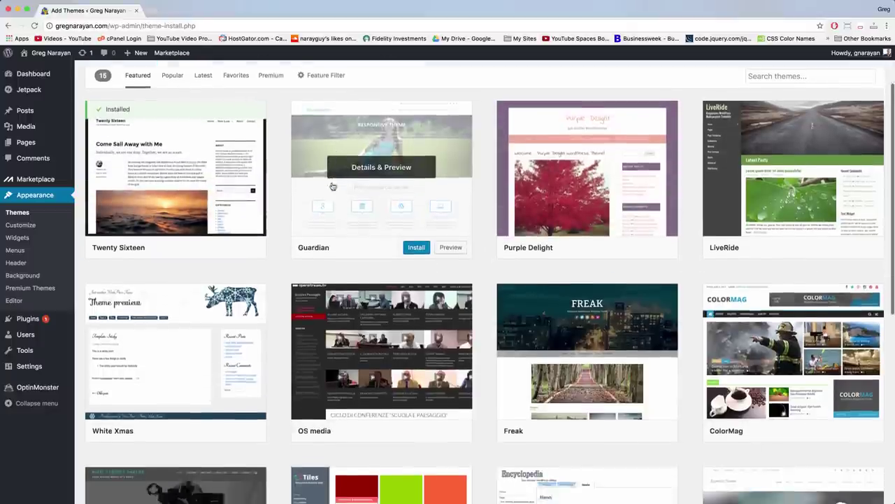
scroll(333, 186, down, 10)
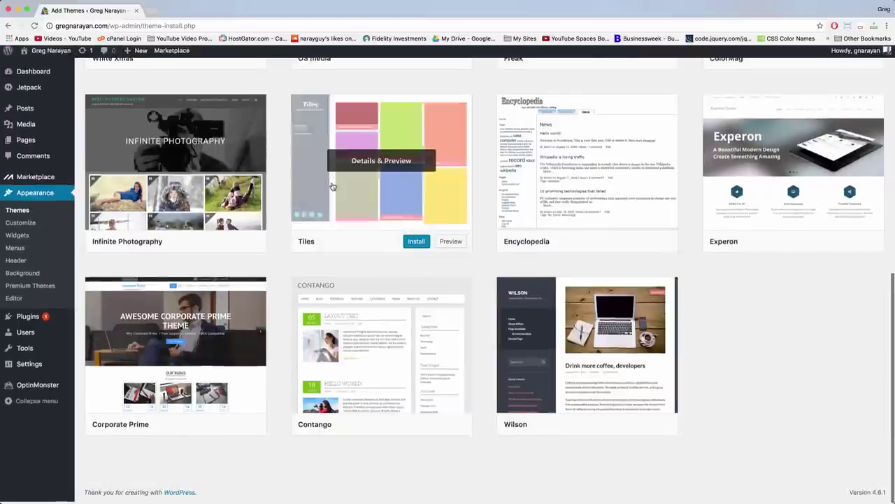
scroll(333, 186, up, 12)
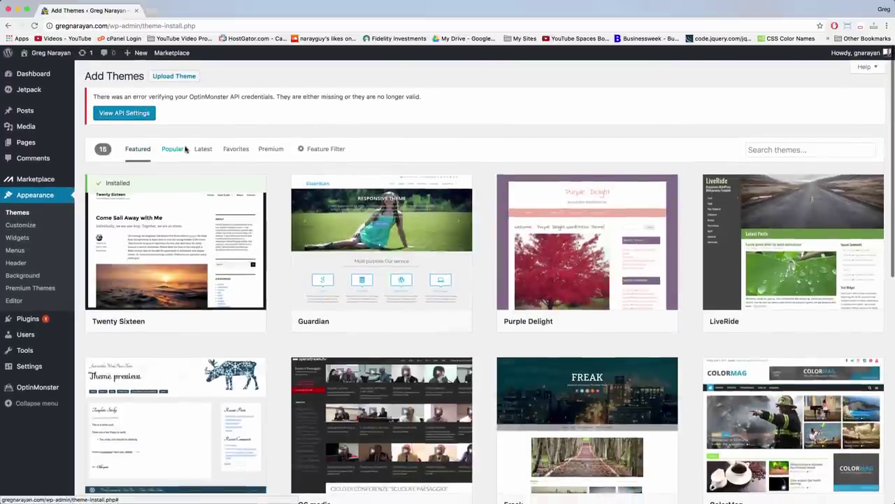
click(177, 150)
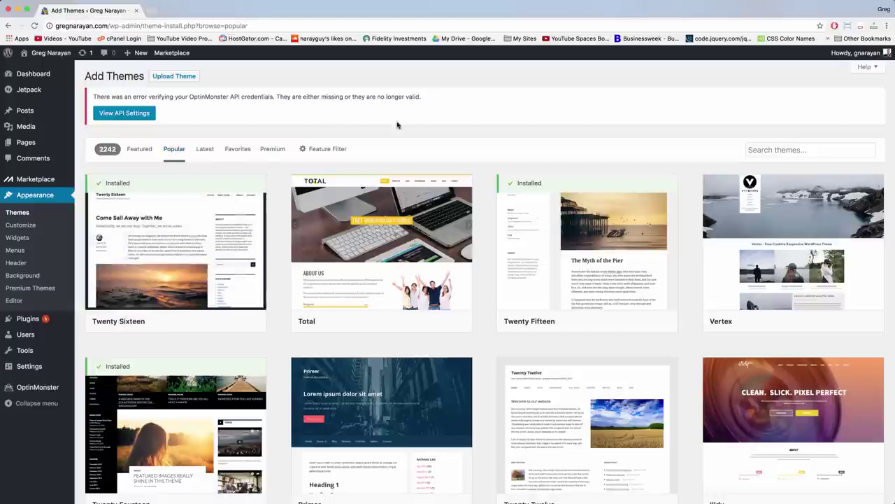
click(753, 149)
text(Sydney)
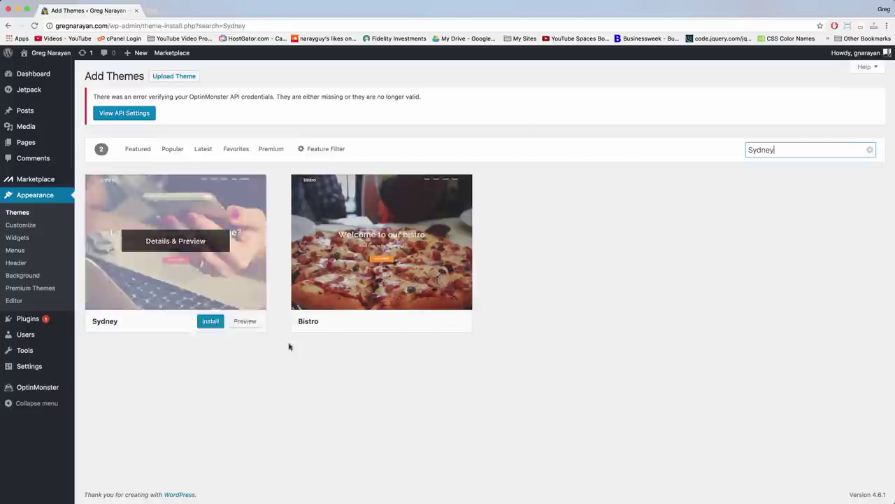
mouse_move(245, 186)
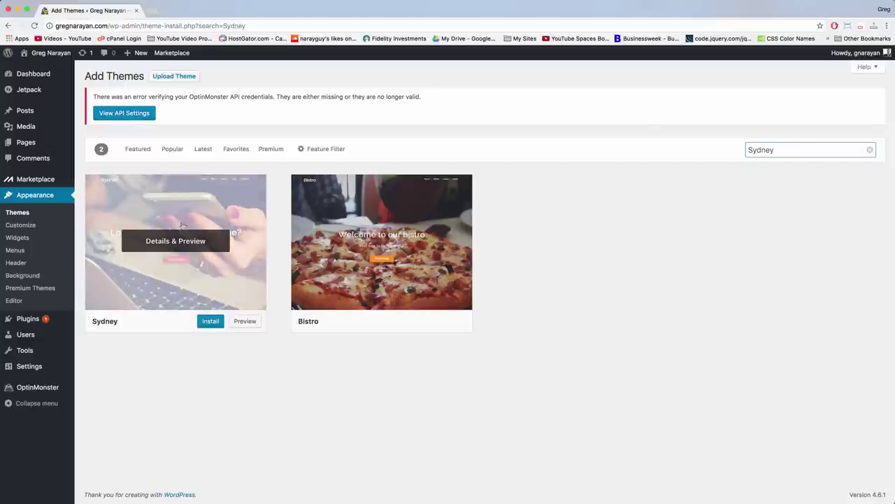
click(187, 219)
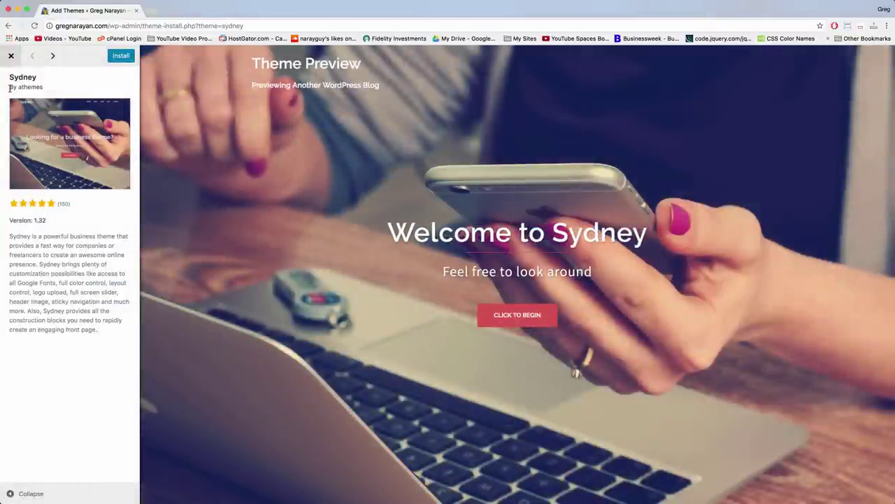
Install and activate the Sydney theme from its preview panel
drag(10, 87, 54, 85)
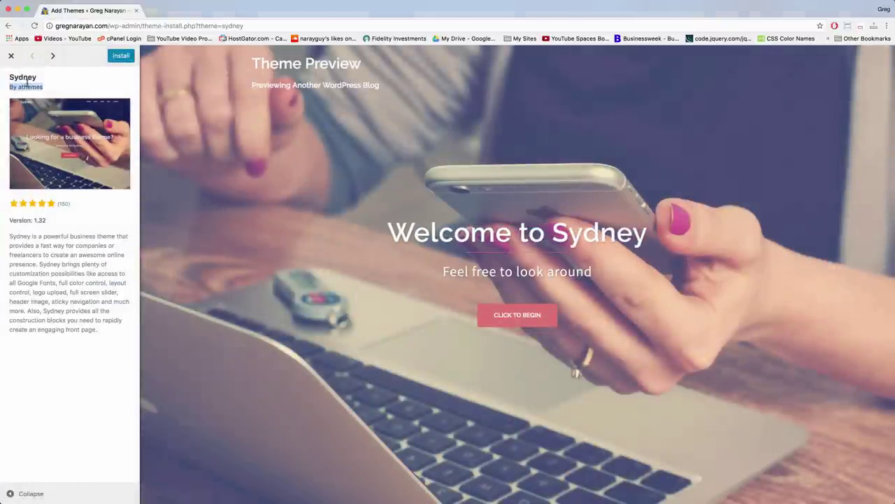
click(17, 84)
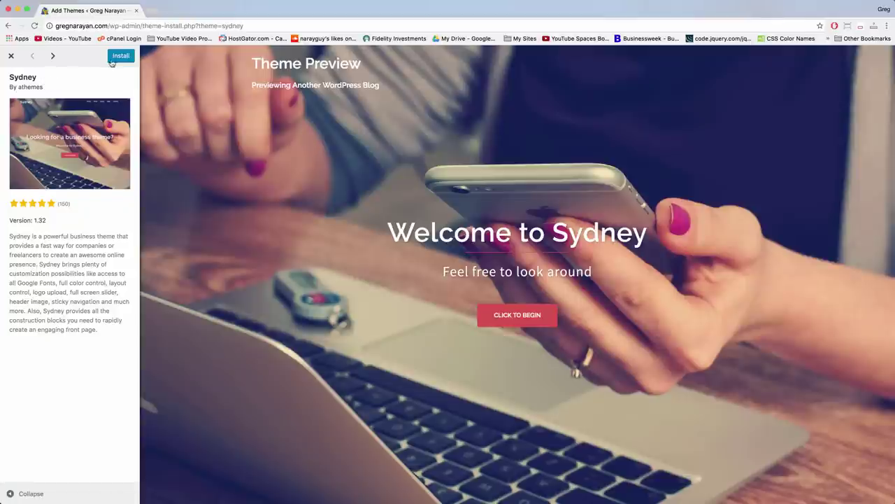
click(121, 56)
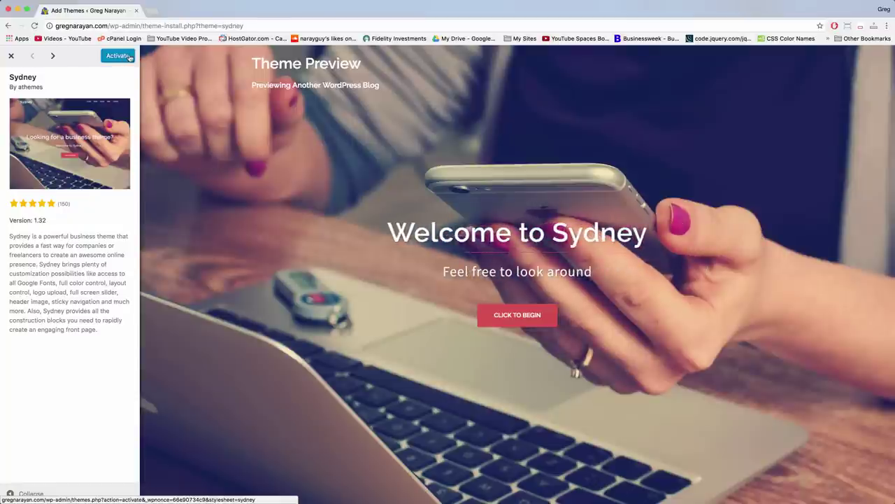
click(119, 56)
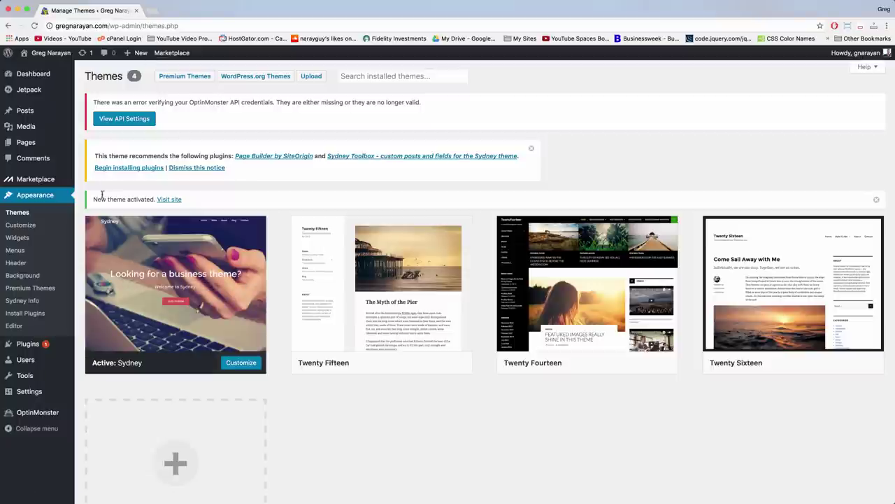
Visit the live site and scroll through the front page with Sydney's hero slider
click(169, 199)
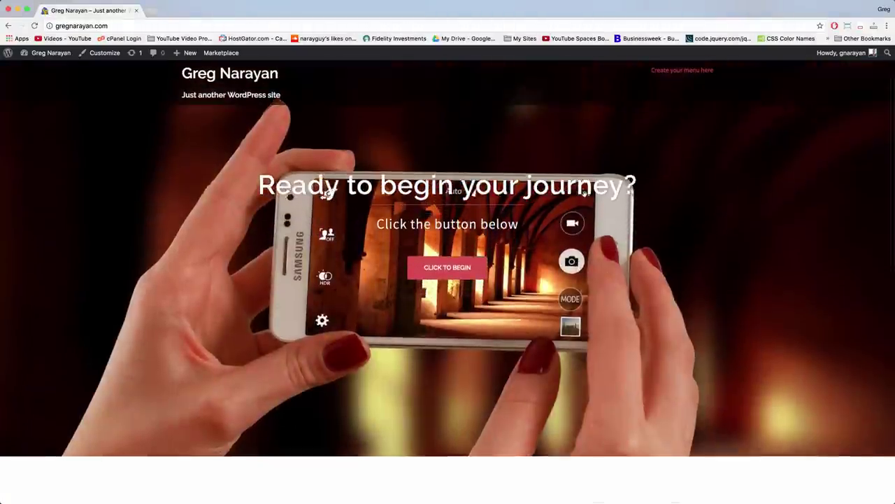
scroll(584, 160, down, 3)
scroll(317, 228, down, 10)
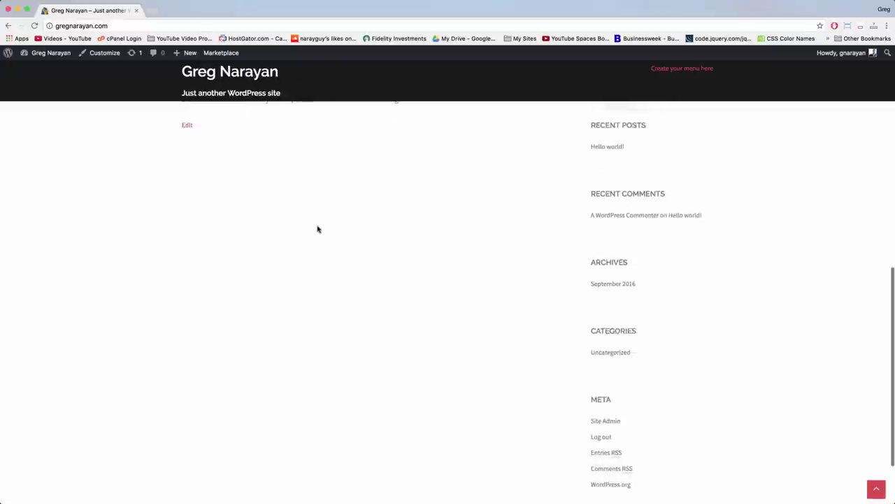
scroll(329, 362, up, 5)
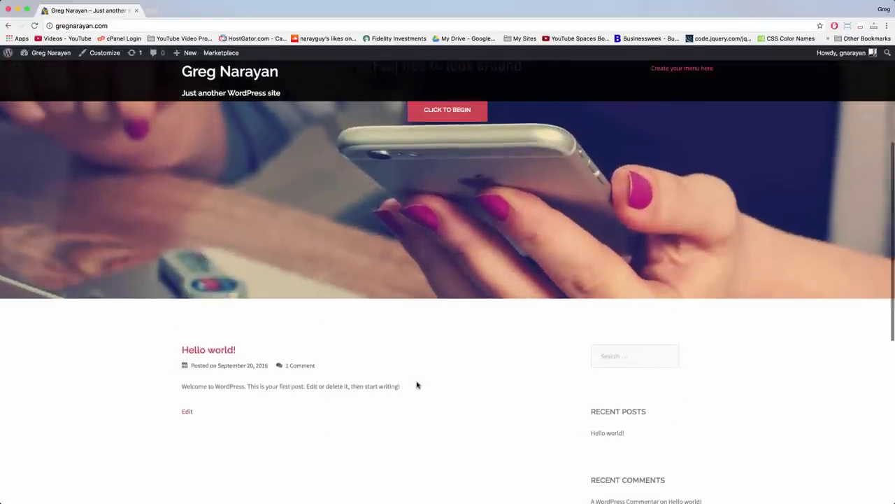
scroll(417, 384, up, 2)
scroll(417, 384, up, 2)
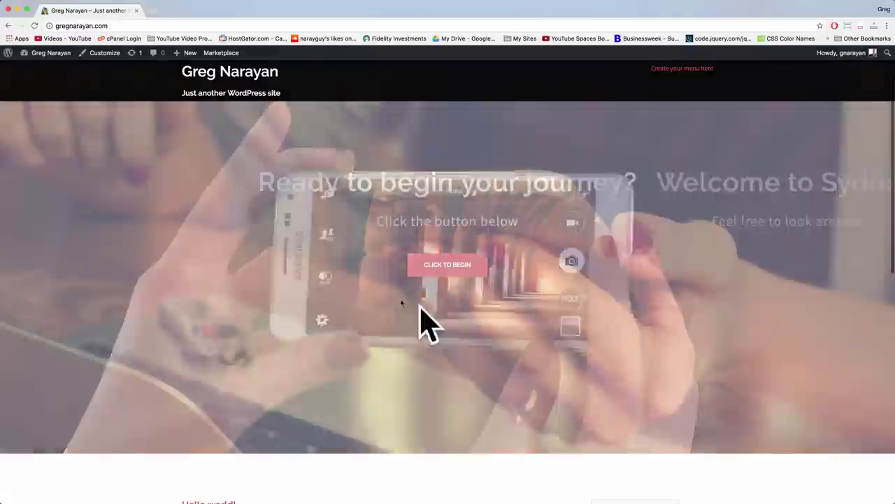
scroll(426, 327, up, 2)
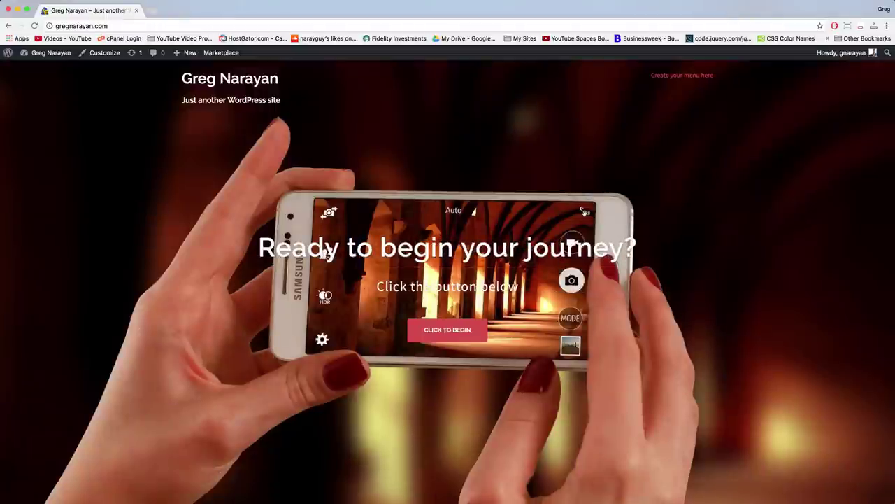
Strike through '4 Theme - Sydney - FREE' in the TextEdit checklist and minimize the window
key(super+Tab)
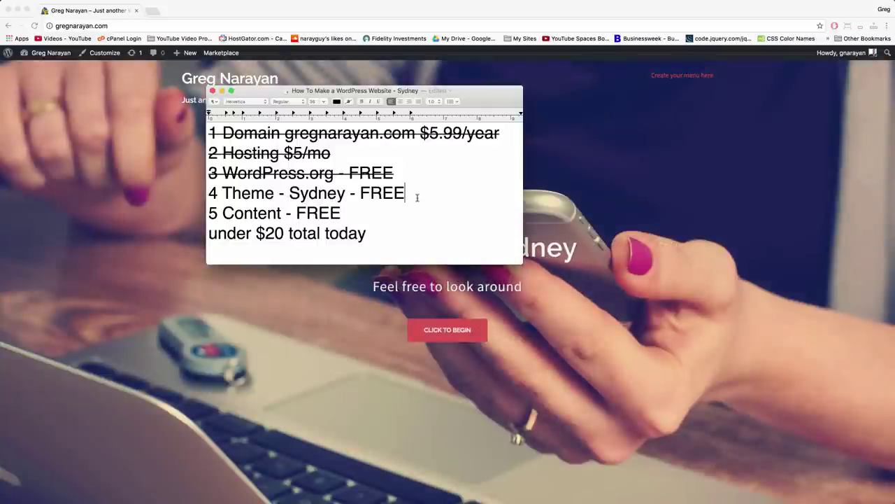
drag(405, 193, 208, 193)
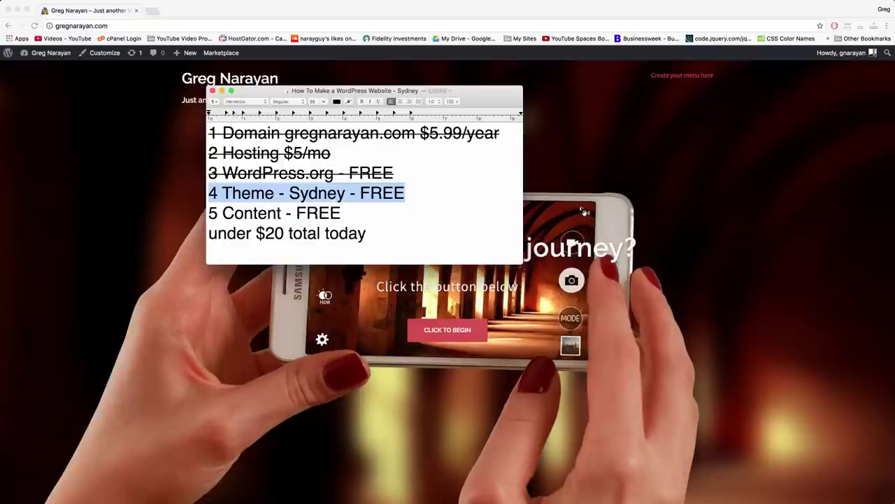
key(super+shift+x)
click(278, 203)
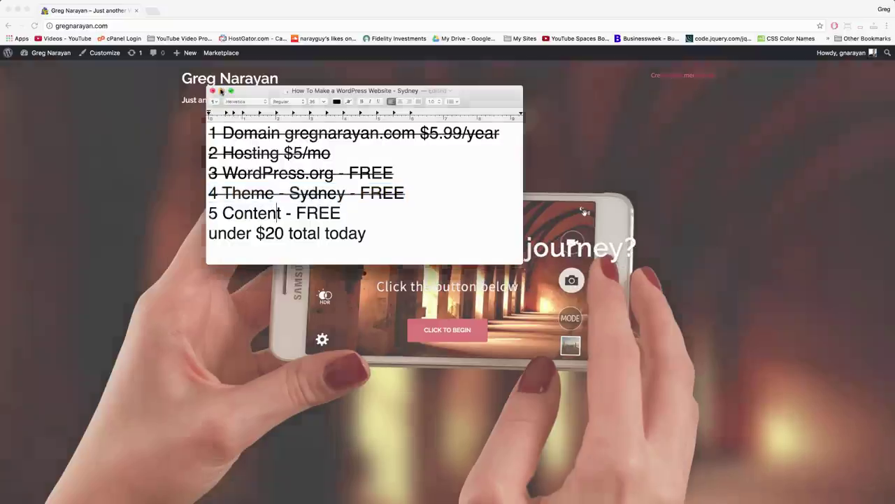
click(222, 91)
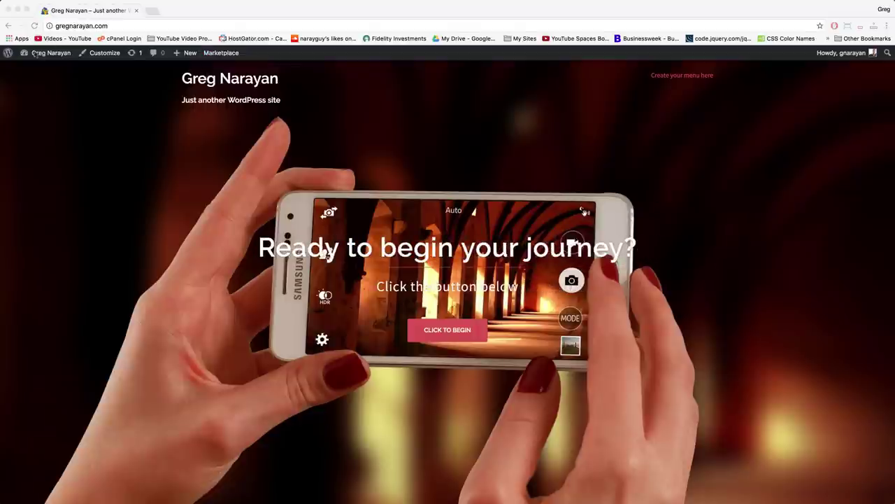
Open Installed Plugins from the Dashboard and tick the select-all checkbox for all five plugins
click(51, 54)
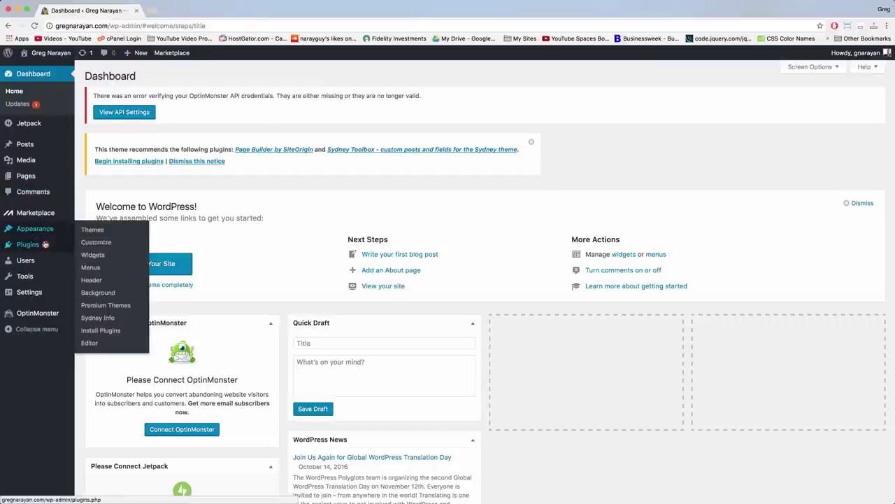
click(49, 245)
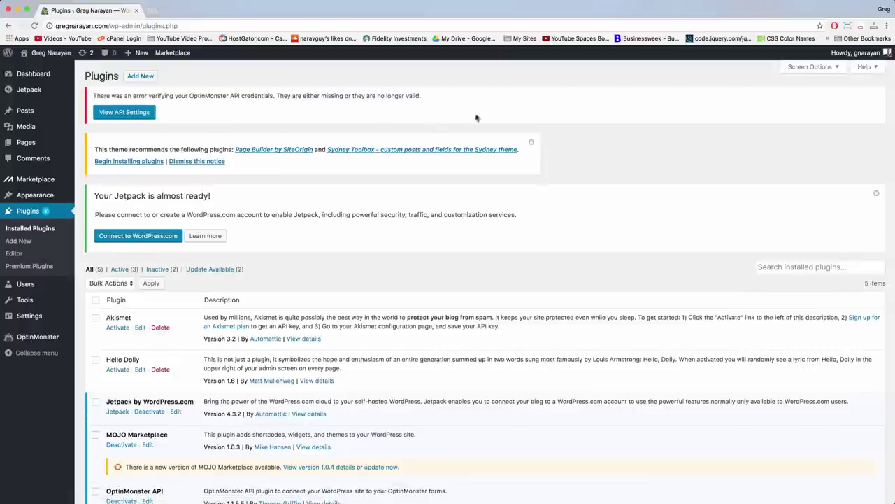
scroll(198, 247, down, 3)
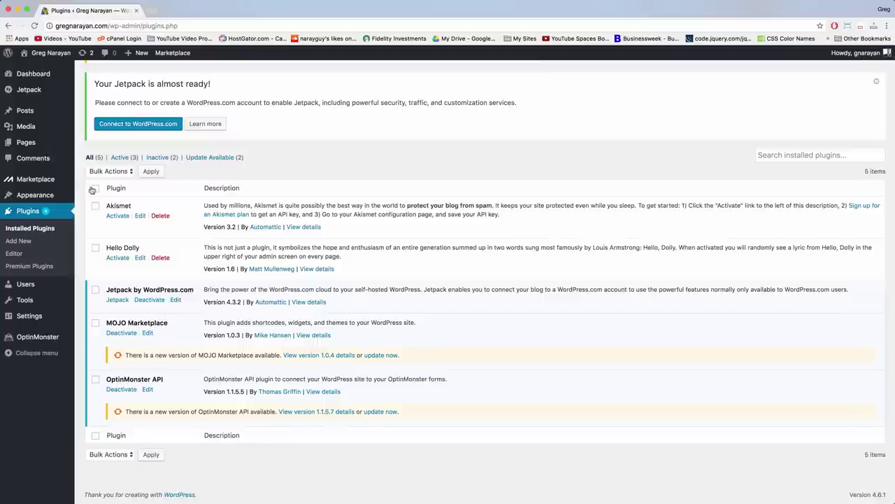
click(94, 189)
Deactivate all selected plugins with the Deactivate bulk action
click(127, 172)
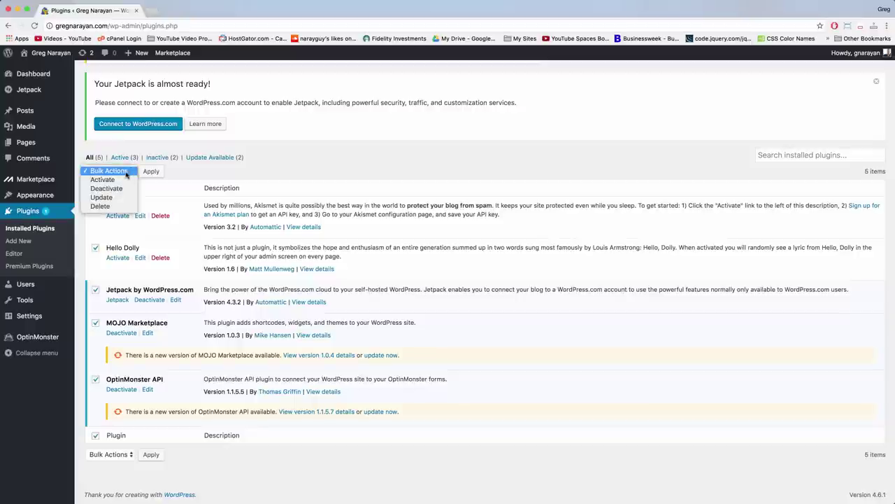
click(106, 189)
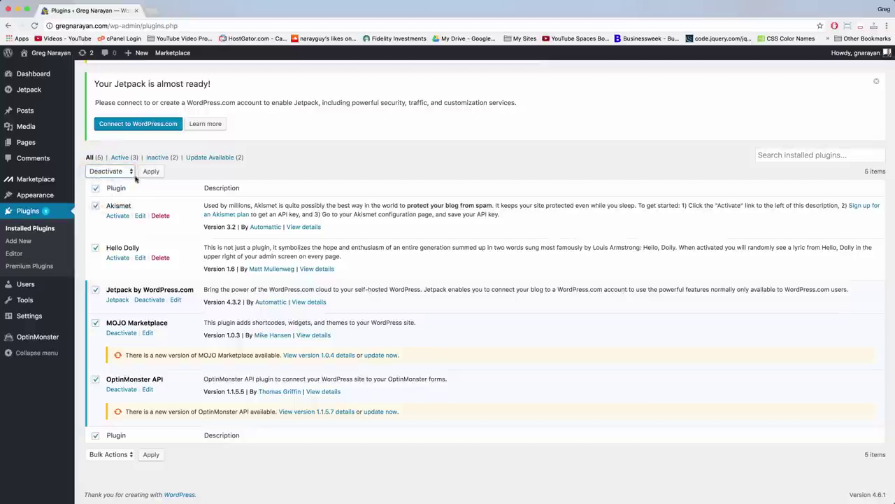
click(151, 172)
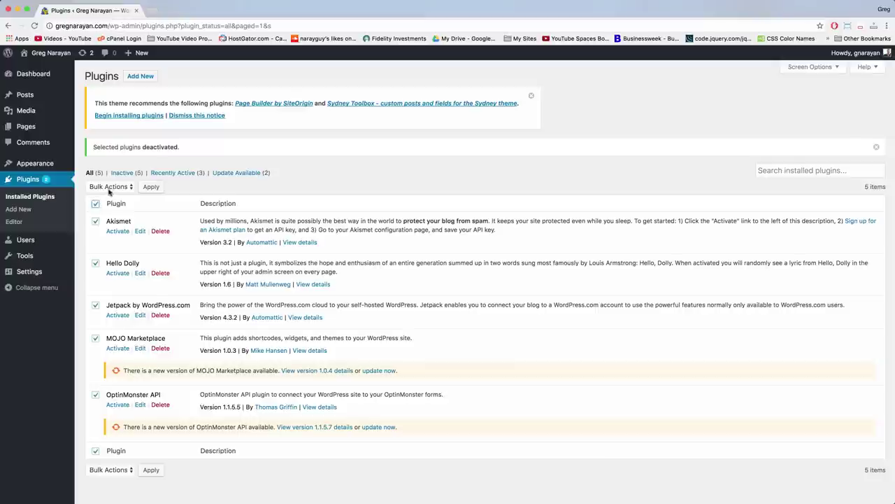
Bulk-delete the deactivated plugins, confirm the deletion, and reload the empty plugins list
click(111, 187)
click(100, 222)
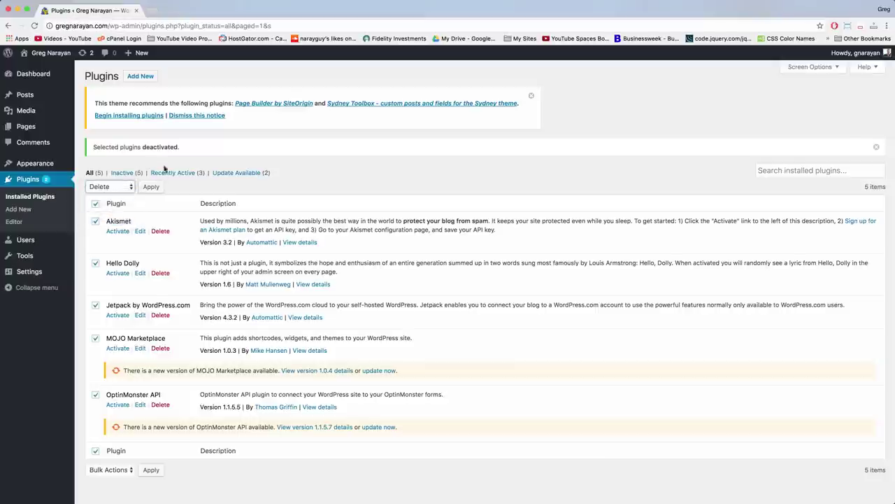
click(151, 186)
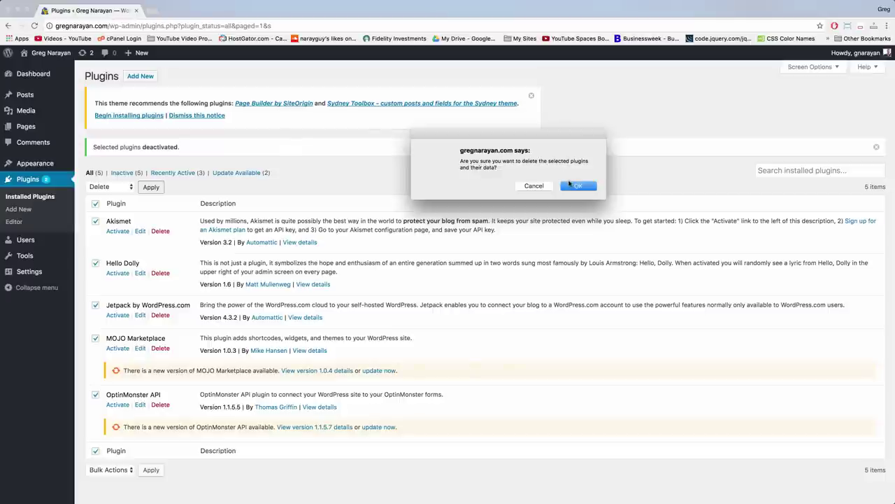
click(571, 186)
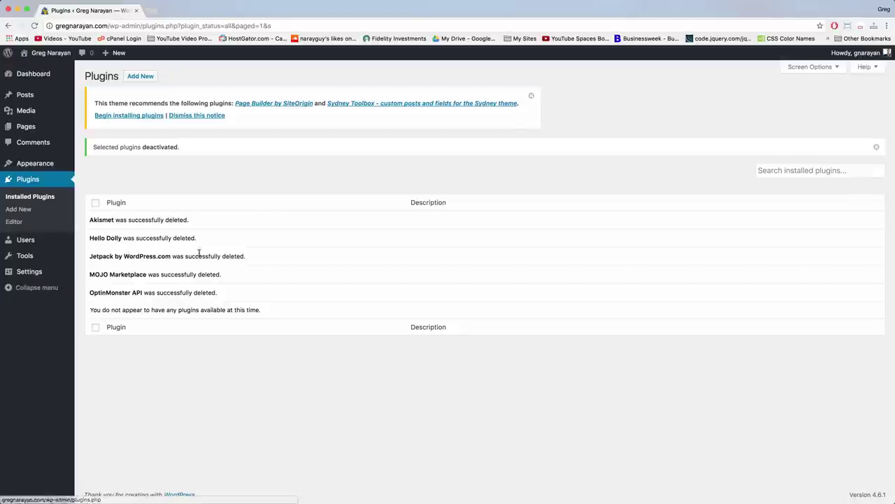
click(28, 180)
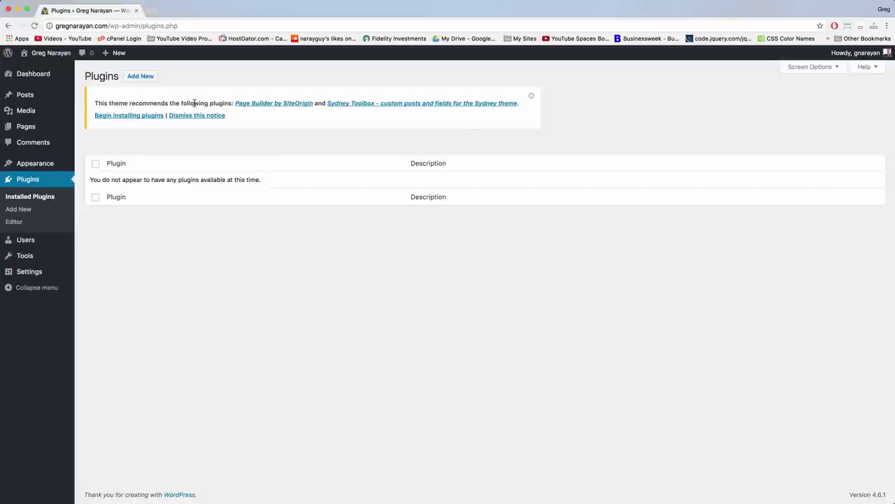
Bulk-install the recommended Page Builder by SiteOrigin and Sydney Toolbox plugins
click(153, 116)
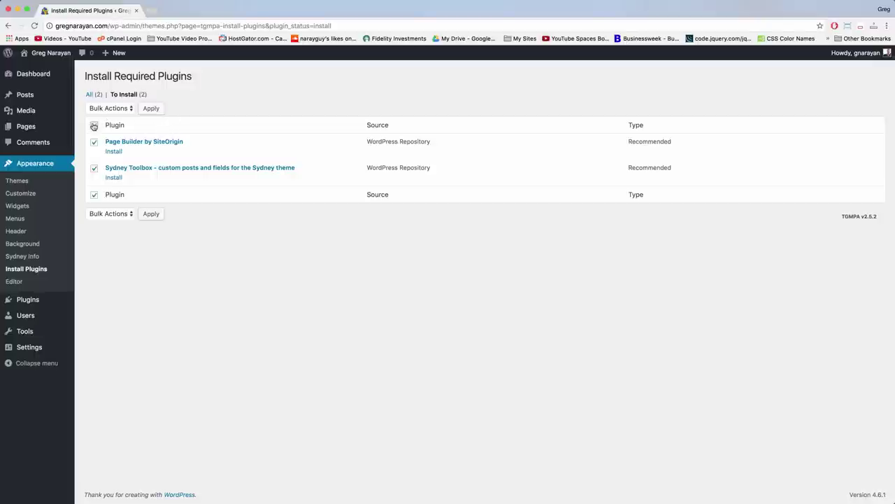
click(112, 107)
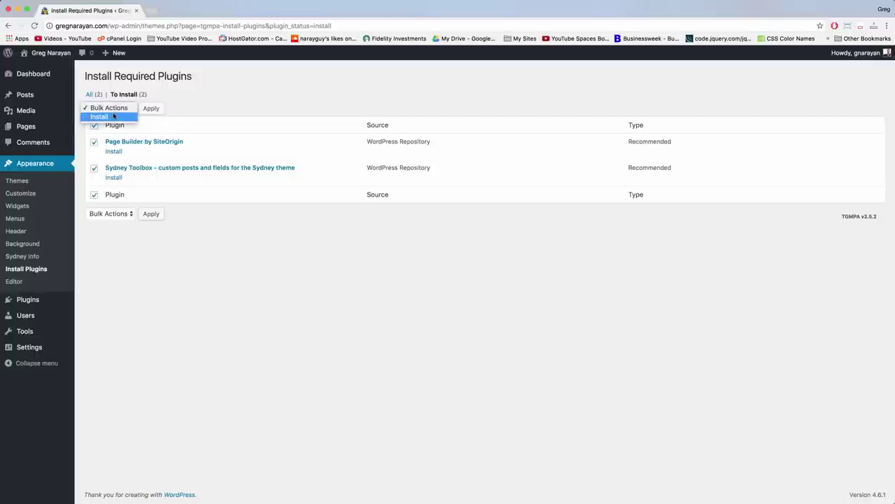
click(112, 117)
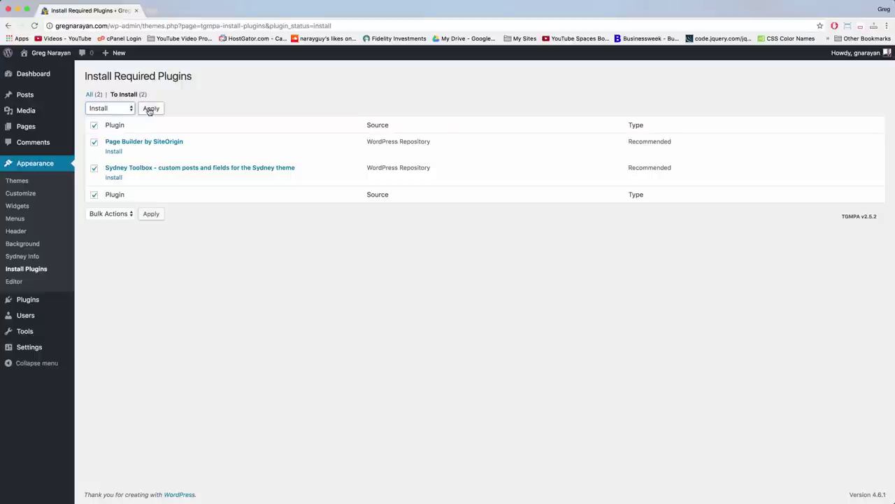
click(150, 110)
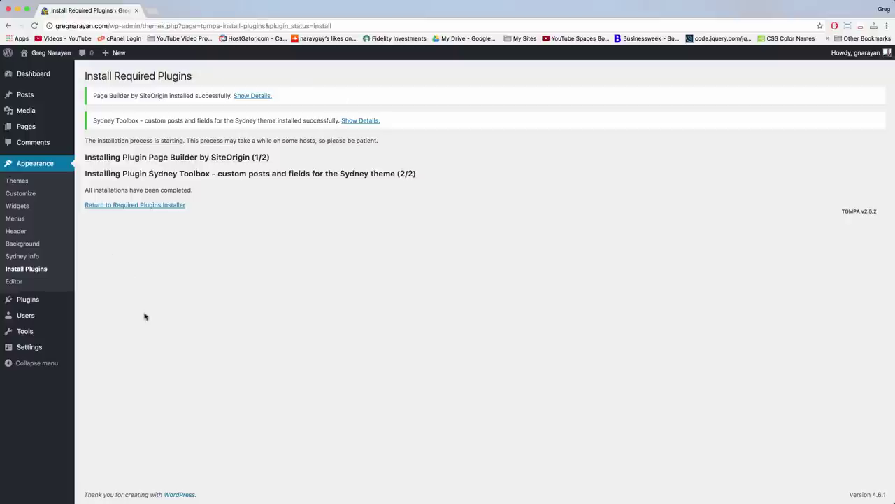
Activate Page Builder by SiteOrigin and Sydney Toolbox, then open the Plugins list
click(159, 205)
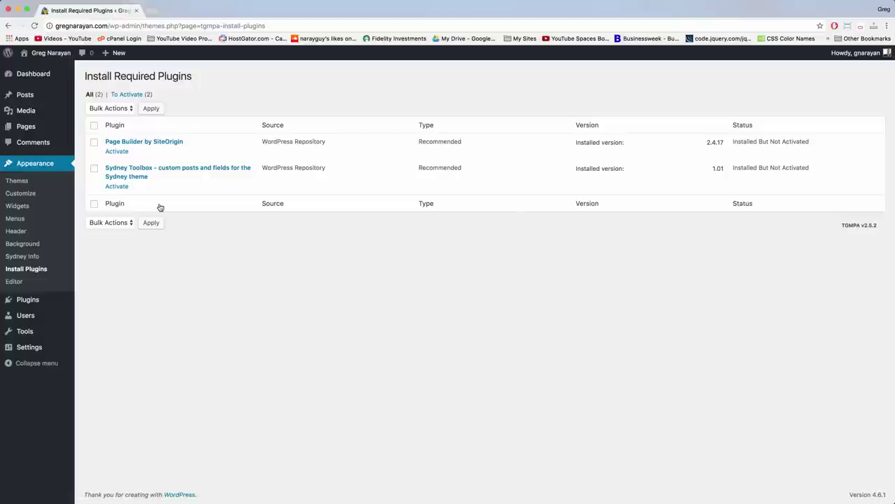
click(117, 152)
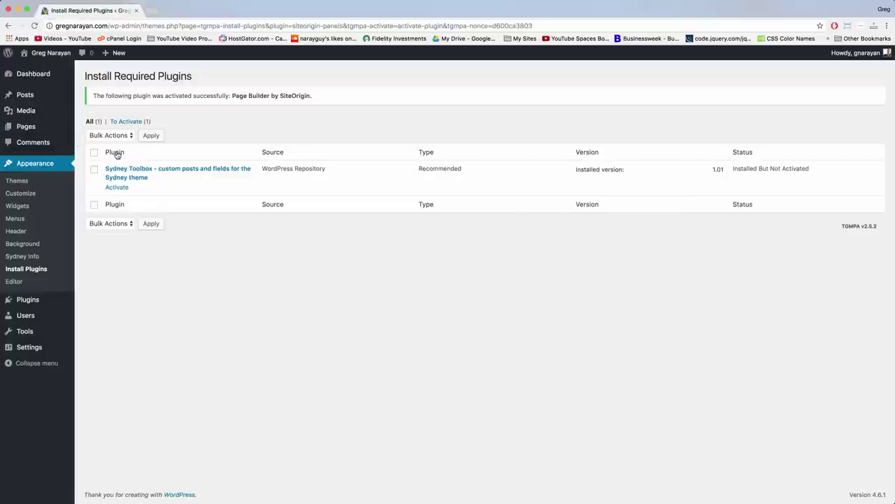
click(117, 188)
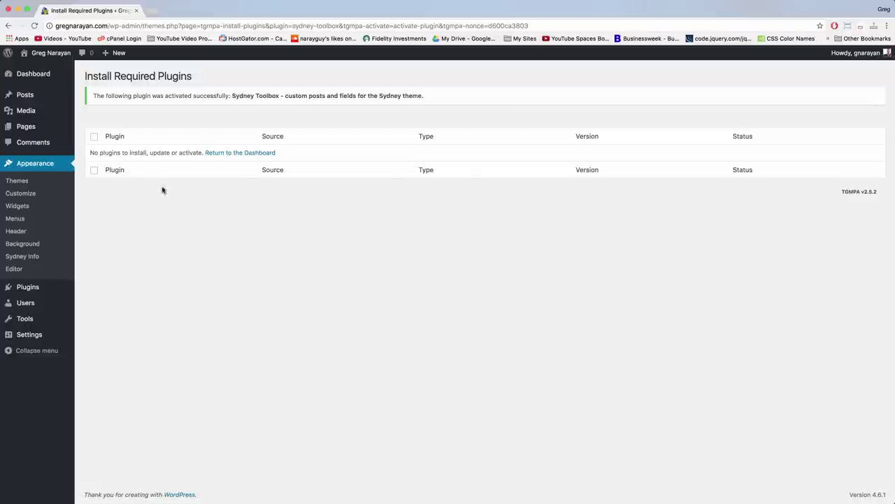
click(24, 288)
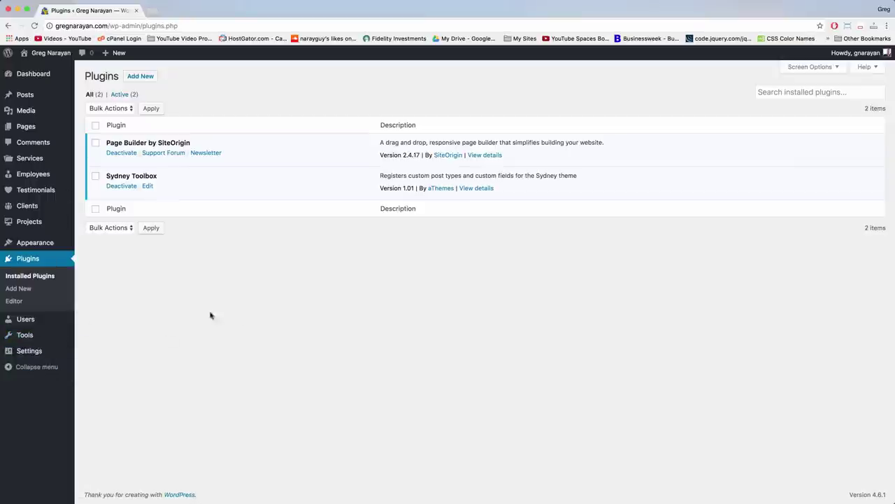
Open Appearance > Themes showing Sydney active, and look over the new Services, Employees, Projects sidebar items
mouse_move(49, 242)
click(82, 243)
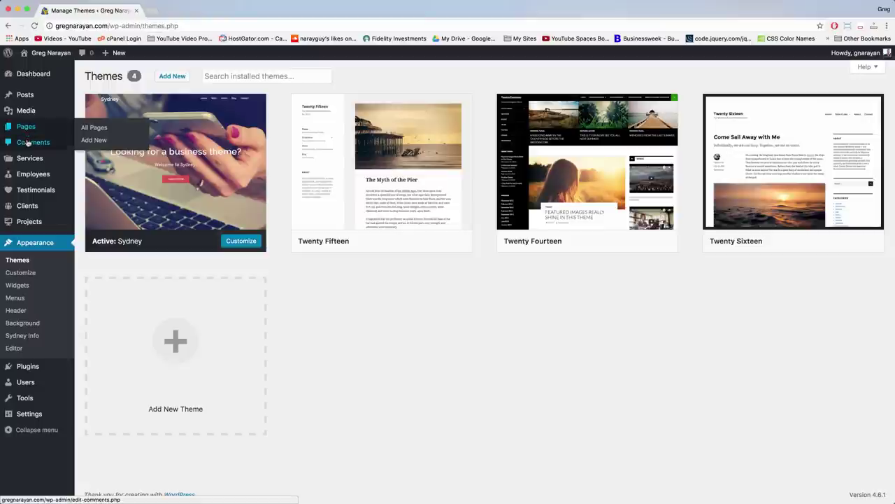
mouse_move(32, 158)
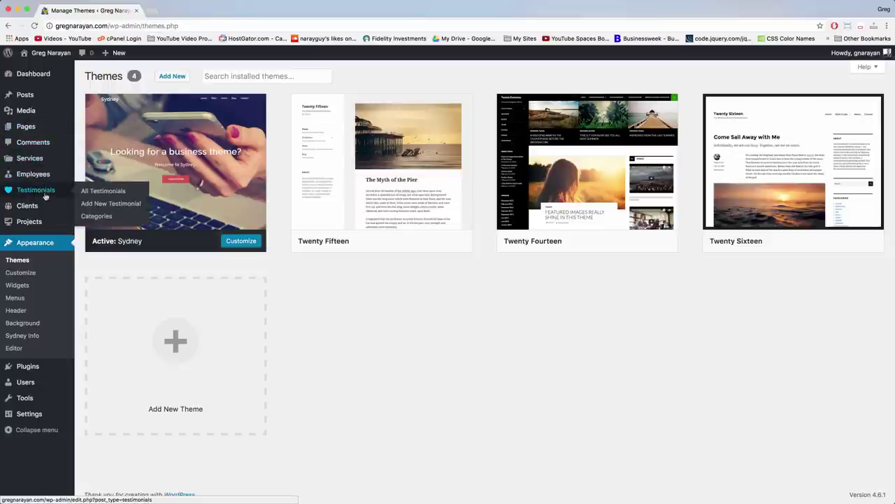
mouse_move(42, 208)
mouse_move(42, 224)
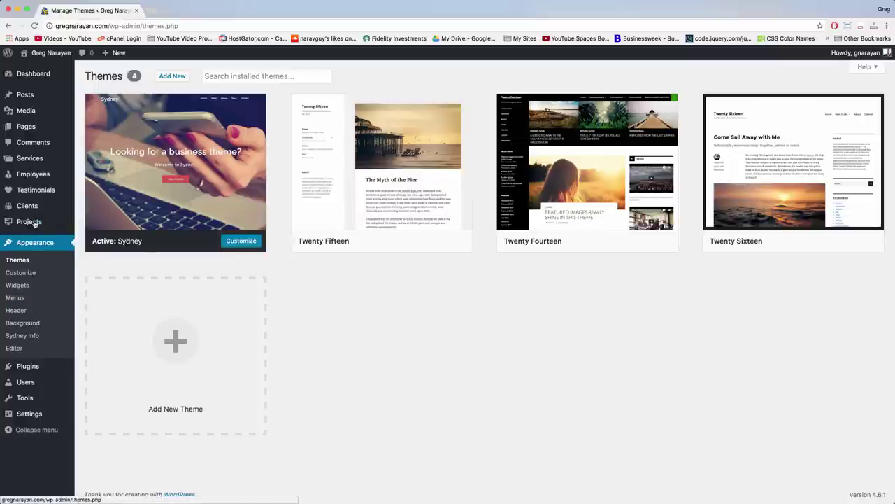
mouse_move(22, 102)
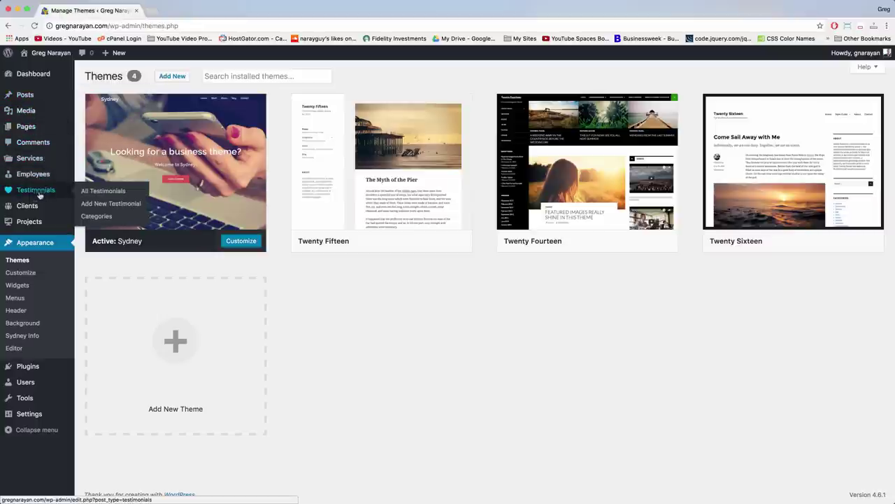
mouse_move(29, 223)
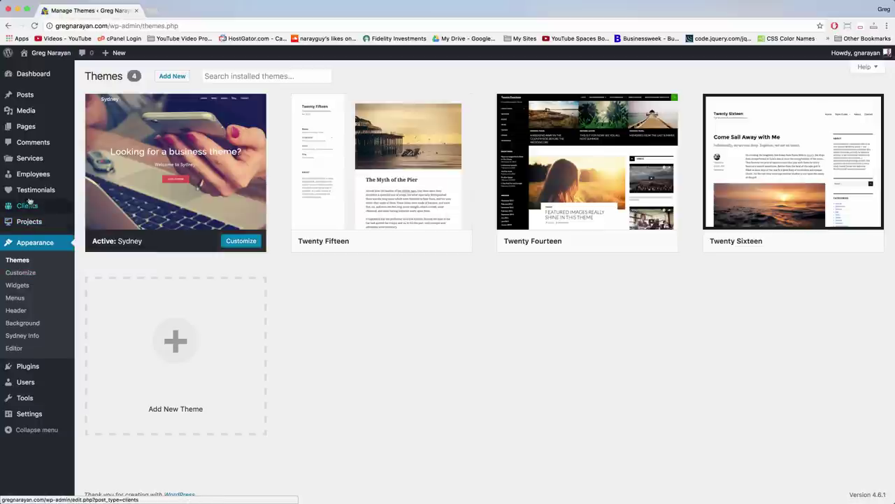
mouse_move(31, 129)
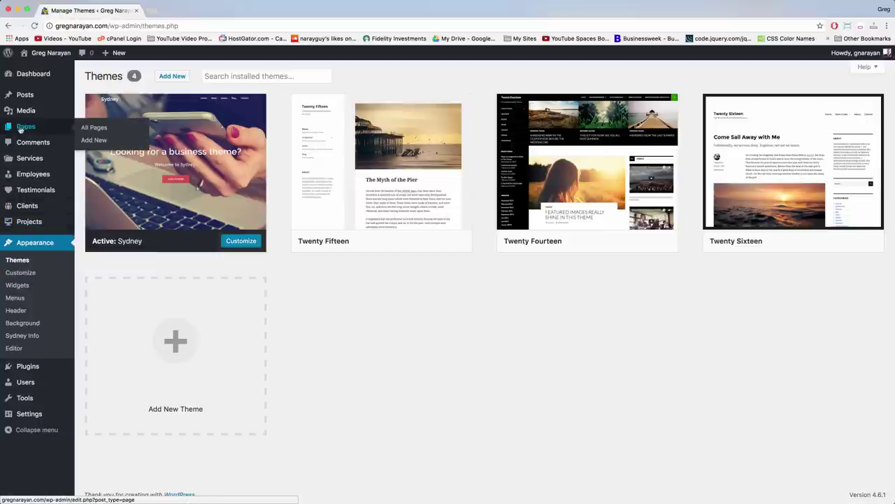
Trash the default Sample Page from the Pages list and open a blank Add New Page editor
click(31, 127)
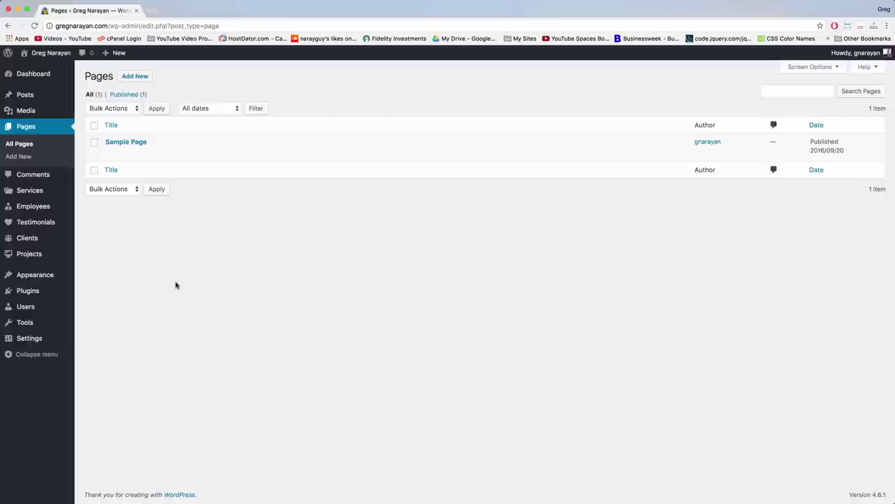
mouse_move(114, 151)
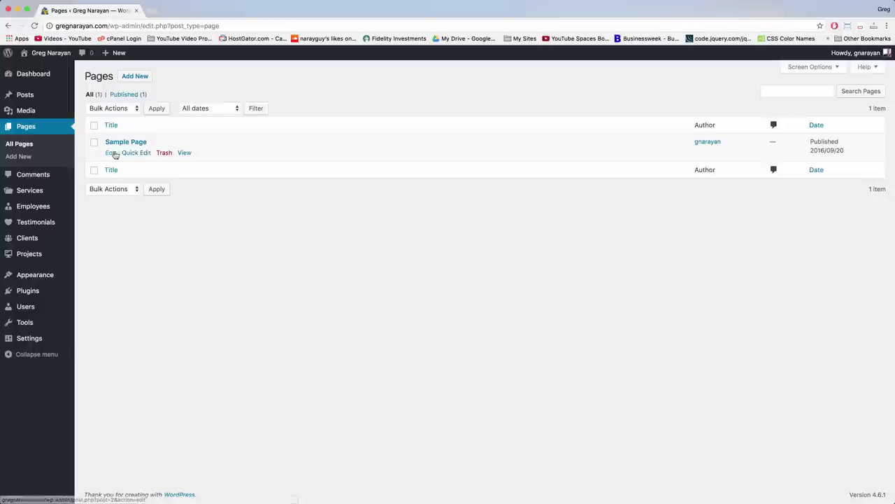
click(165, 153)
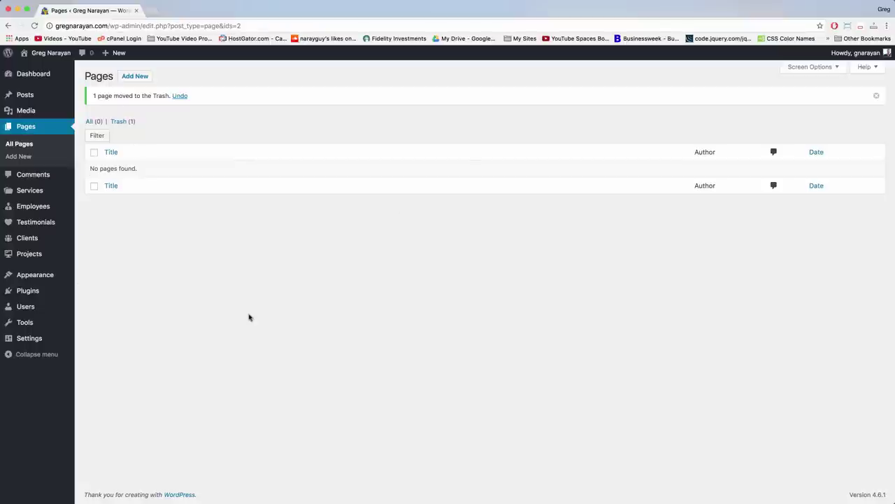
click(134, 77)
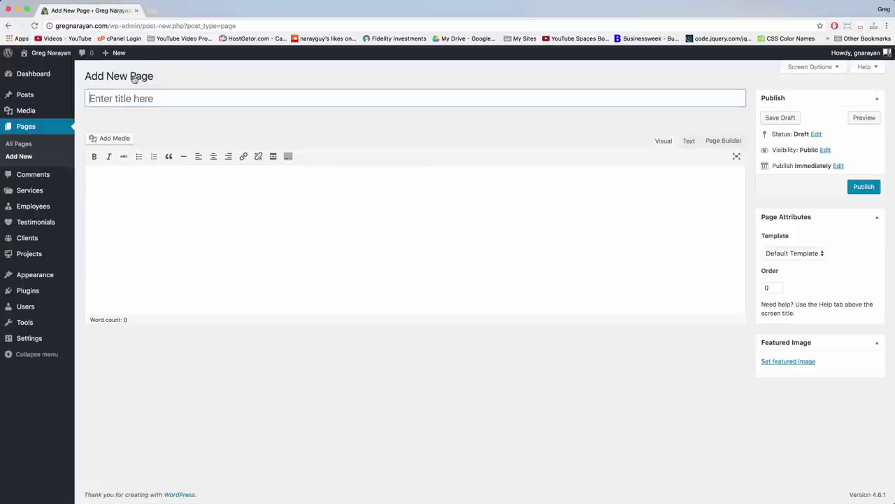
Create a new page titled 'Front Page' and assign it the Front Page template
click(145, 241)
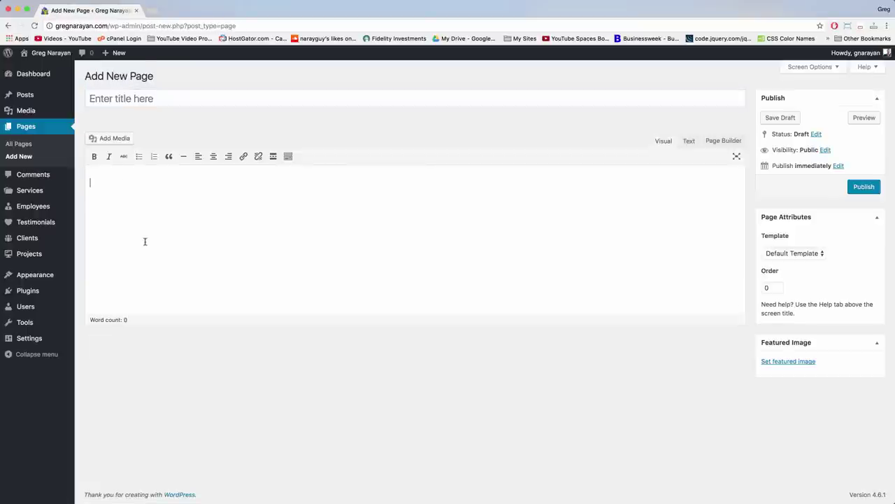
click(120, 95)
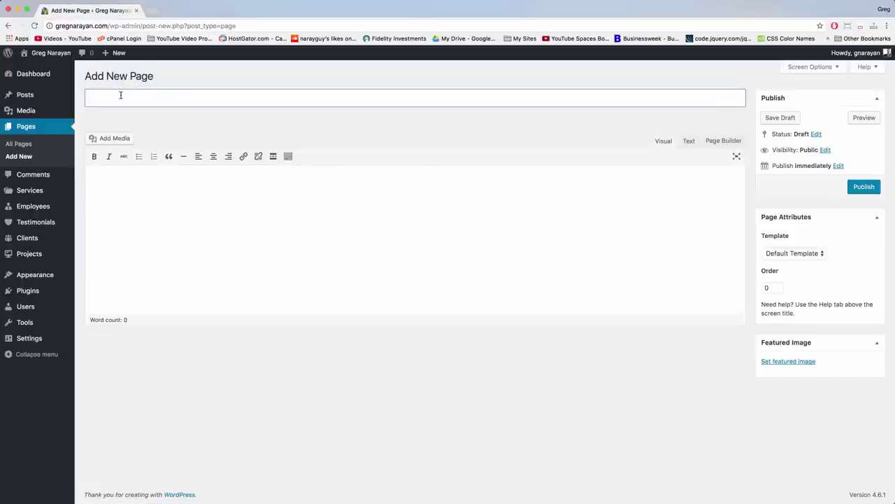
text(Front )
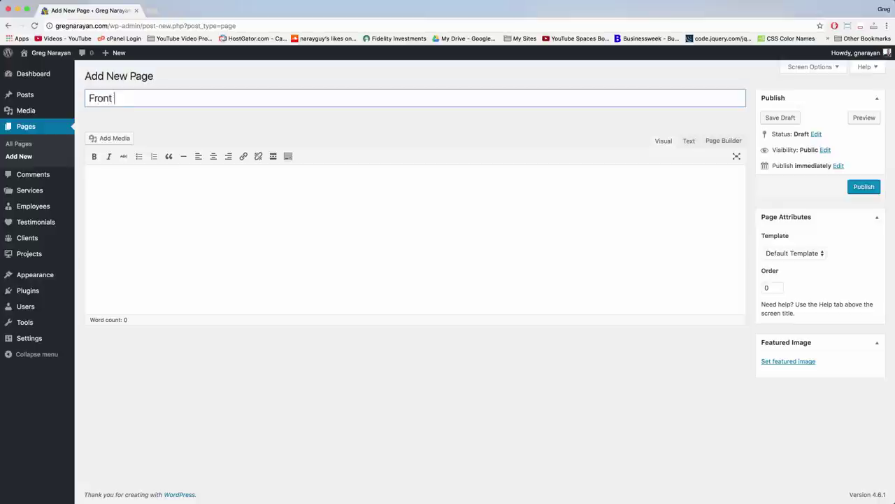
text(Page)
click(182, 214)
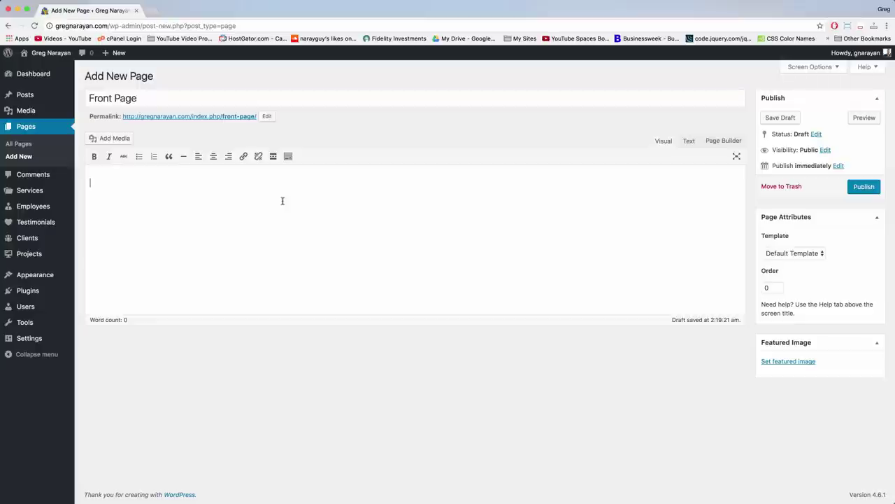
click(142, 99)
click(160, 190)
click(796, 253)
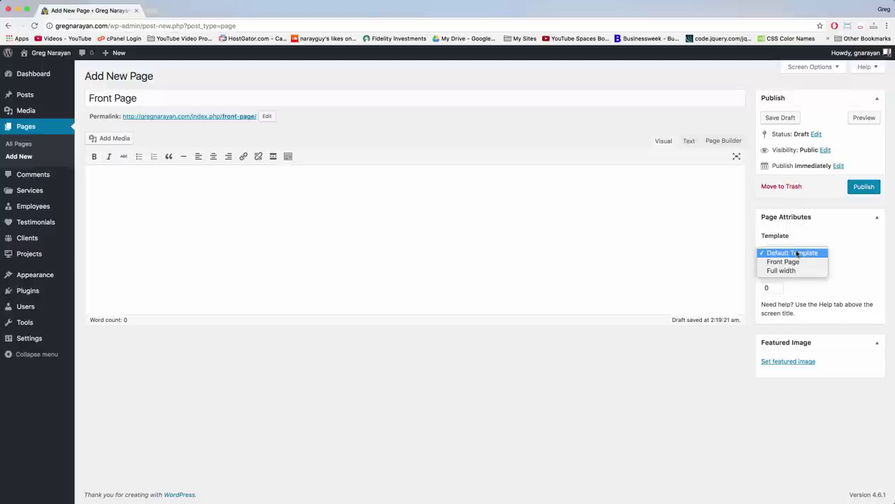
click(773, 261)
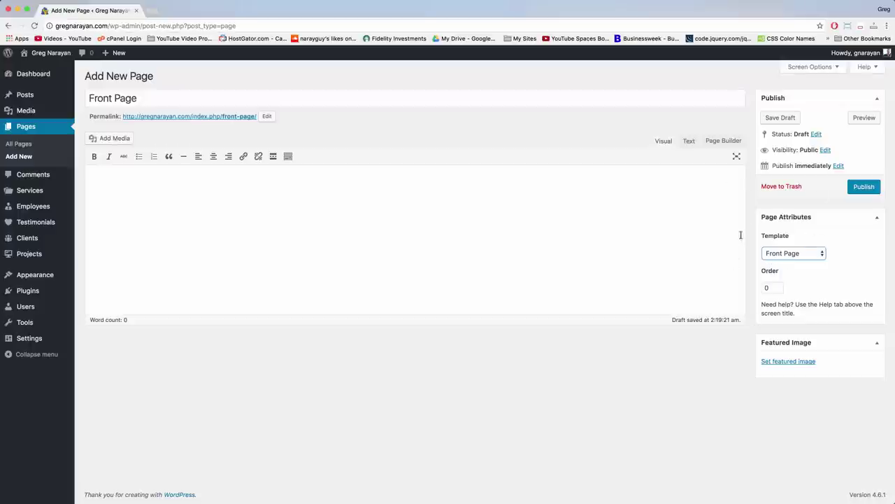
Publish the Front Page, then view the live site, which still lists 'Hello world!'
click(696, 200)
click(863, 186)
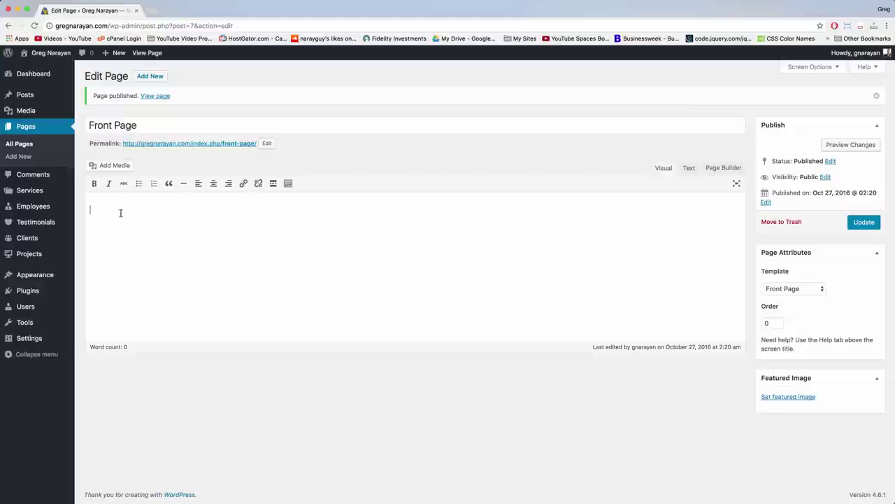
mouse_move(46, 56)
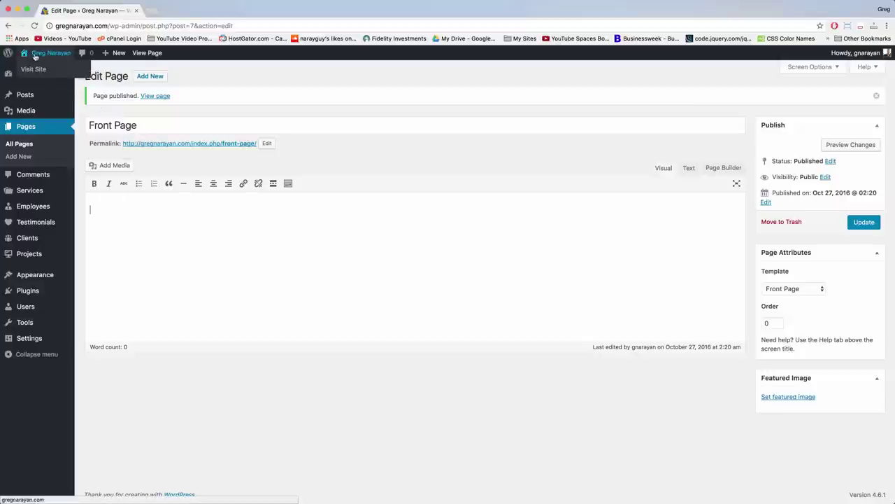
click(35, 53)
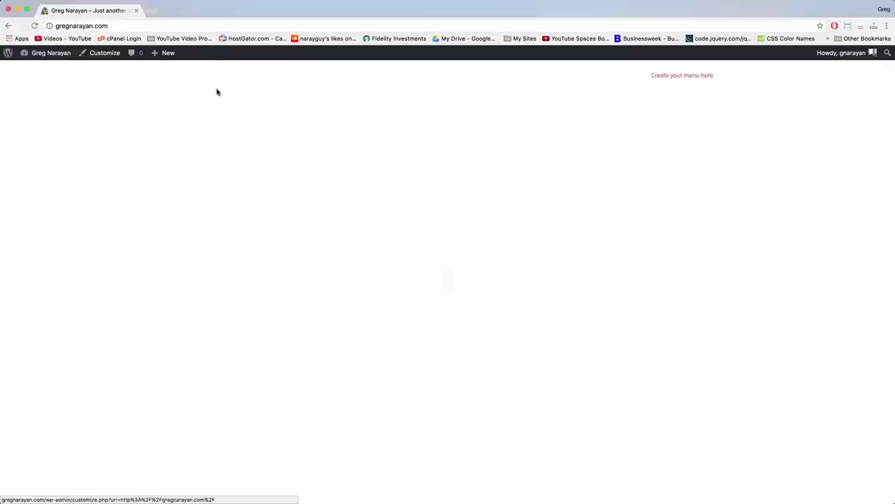
scroll(329, 128, down, 5)
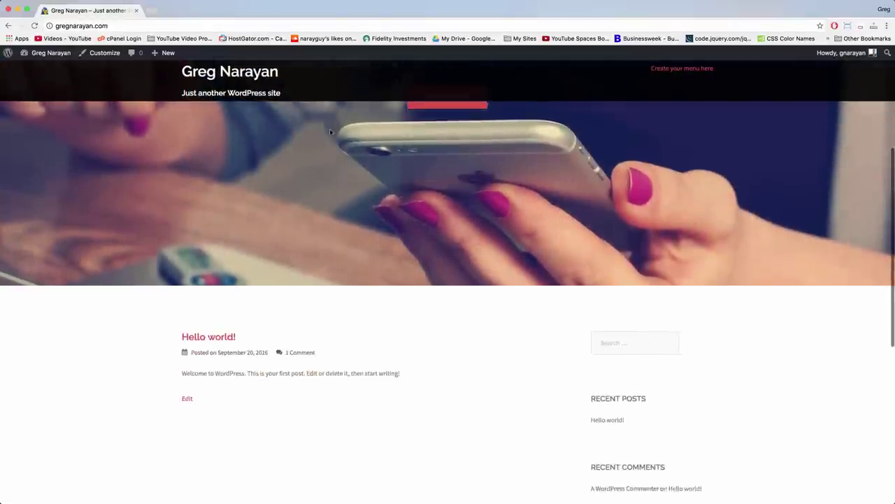
scroll(430, 145, down, 3)
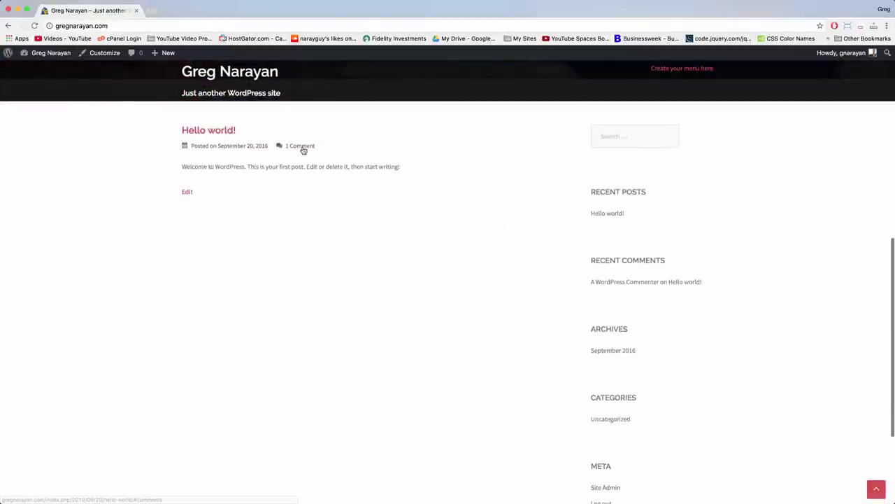
scroll(398, 148, down, 3)
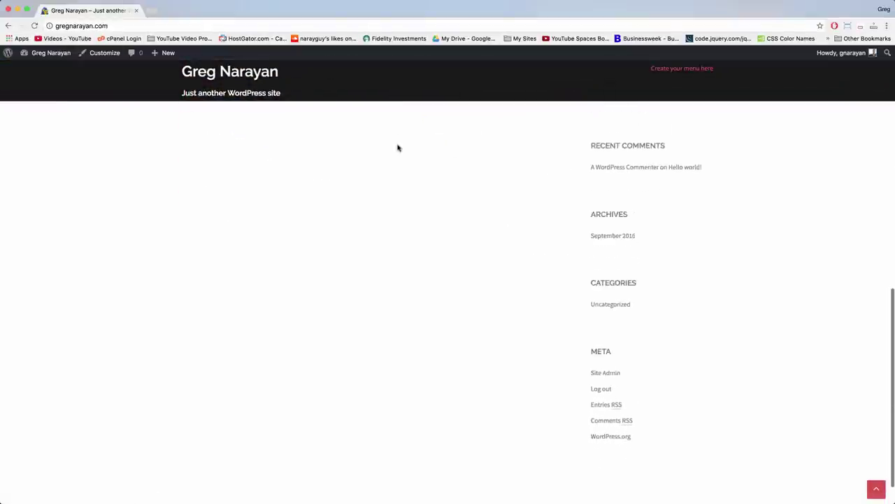
scroll(631, 334, up, 5)
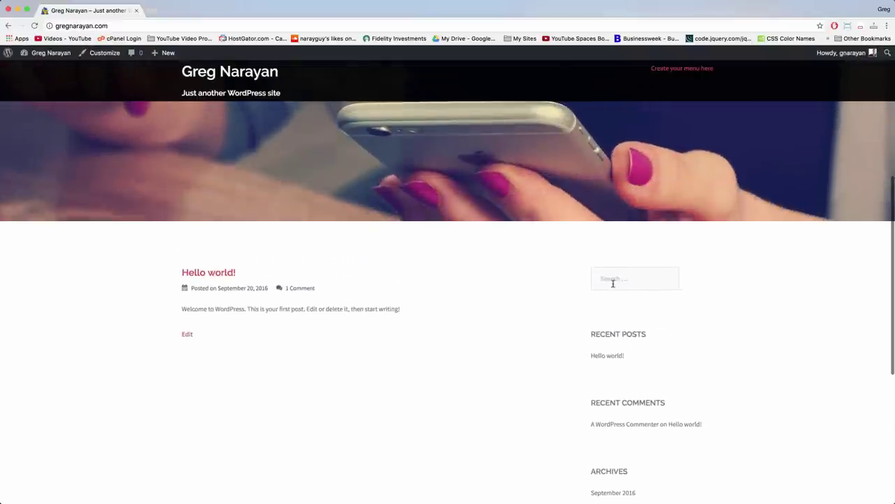
click(613, 282)
click(478, 256)
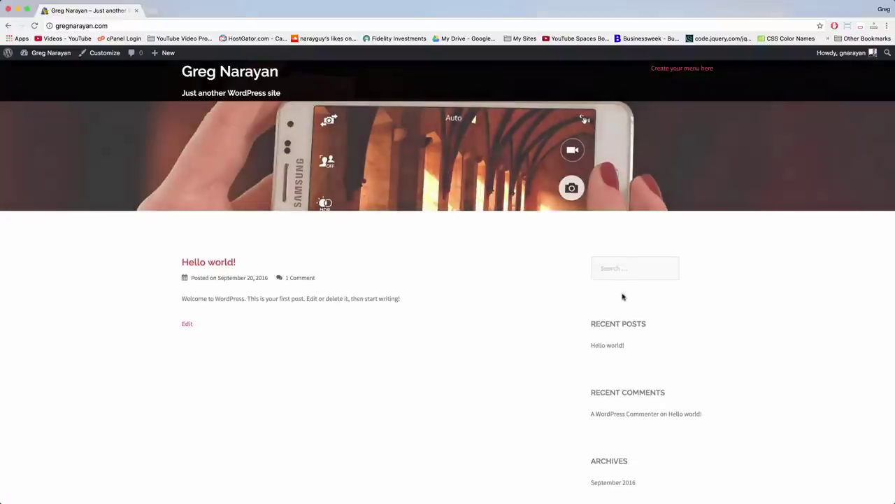
click(623, 271)
scroll(518, 266, down, 5)
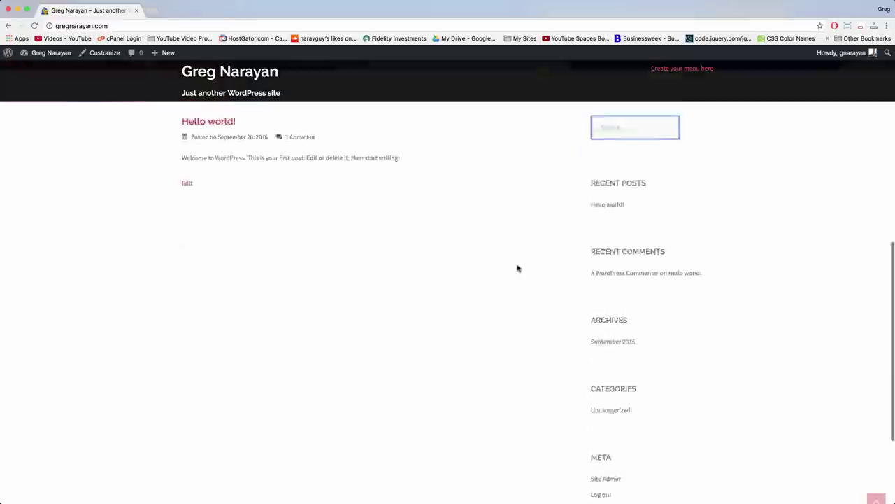
scroll(534, 376, up, 3)
scroll(534, 377, up, 5)
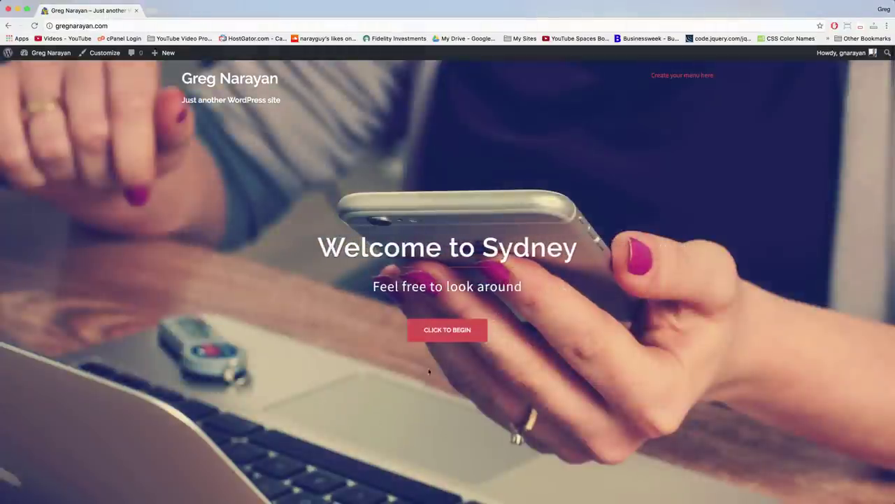
scroll(340, 241, down, 10)
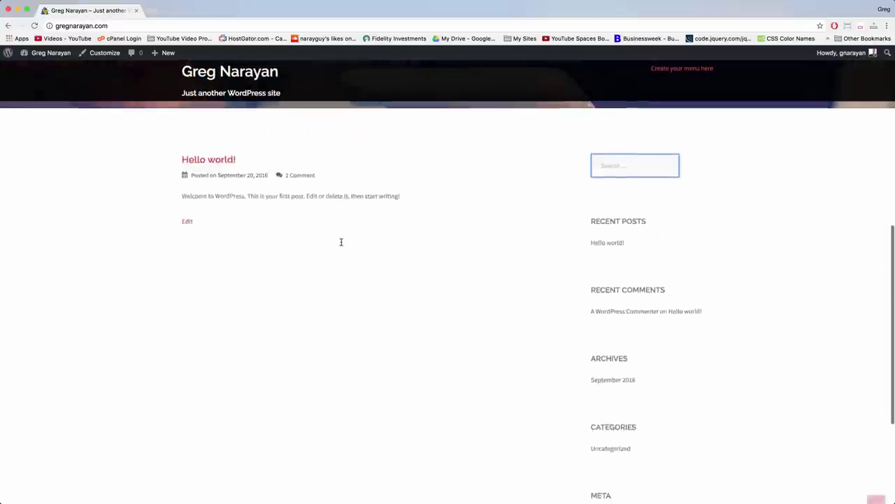
scroll(341, 242, up, 10)
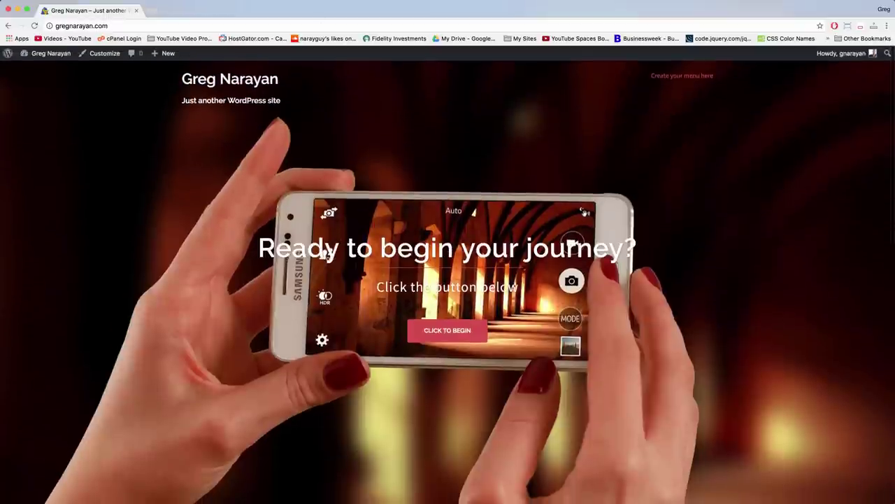
Return to the dashboard and open Settings > Reading
click(57, 54)
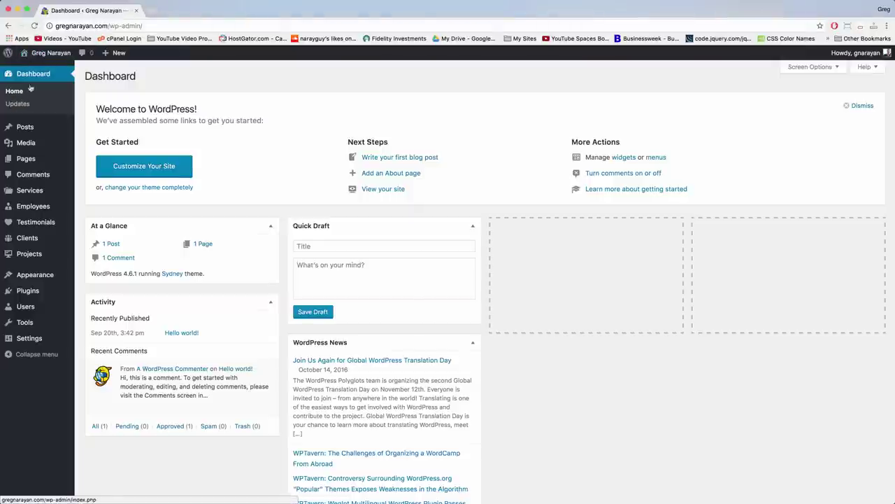
mouse_move(31, 158)
scroll(31, 158, down, 2)
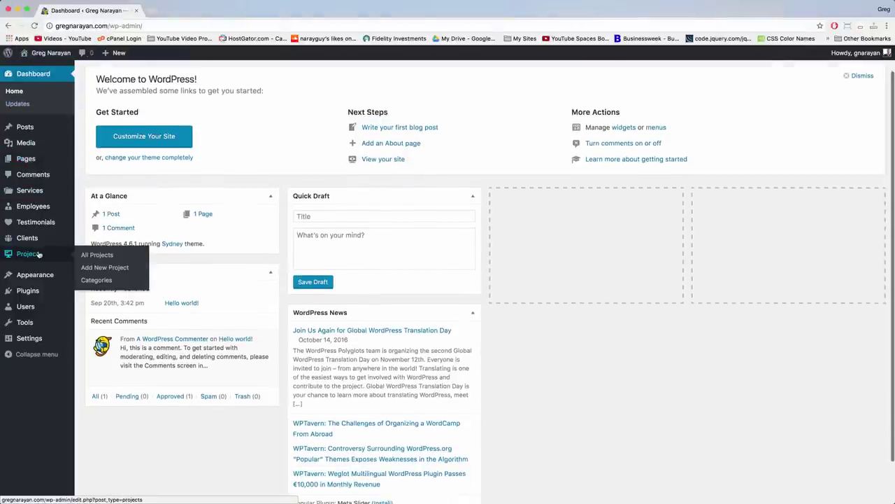
scroll(38, 255, down, 1)
mouse_move(32, 341)
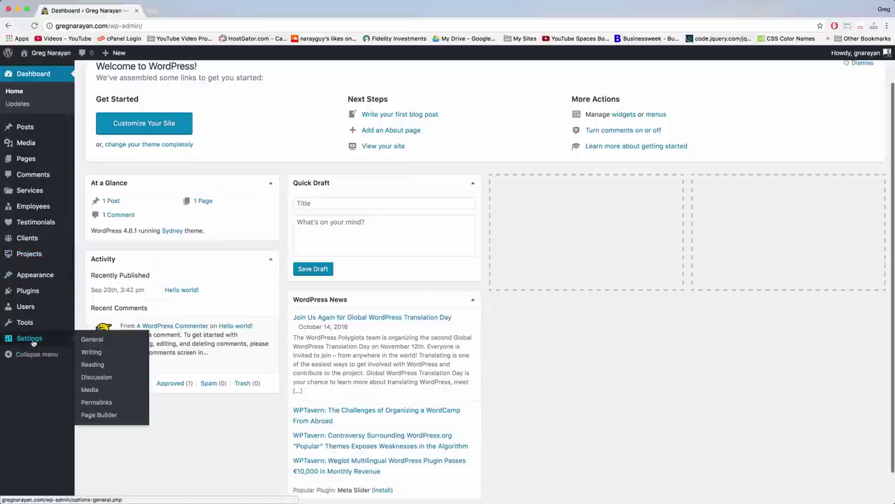
click(33, 341)
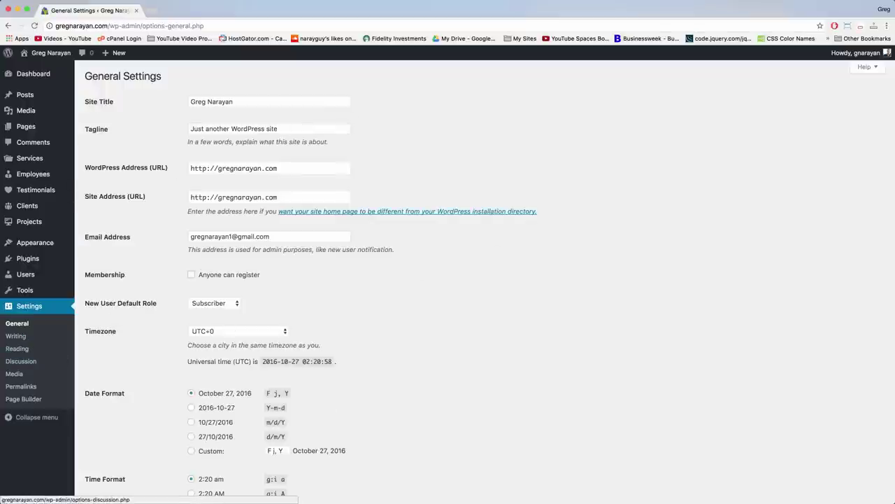
click(17, 349)
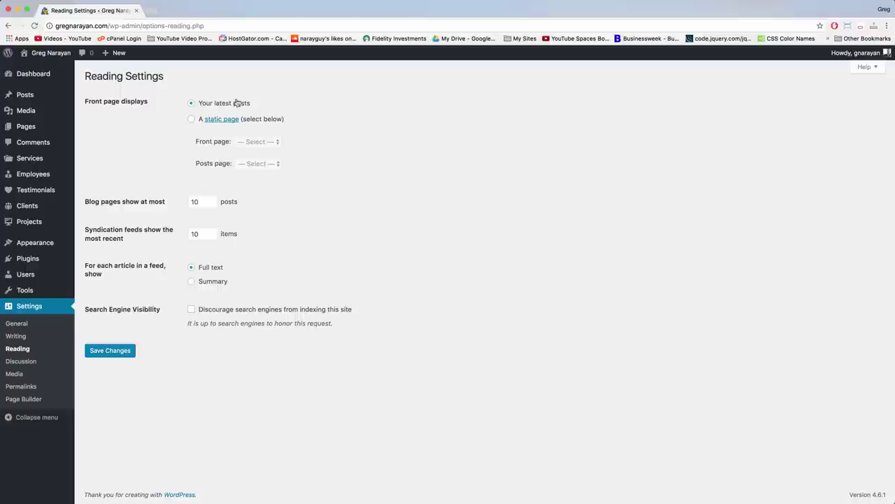
Set the home page to the static page 'Front Page', save, and view the live site
click(191, 120)
click(245, 141)
click(249, 150)
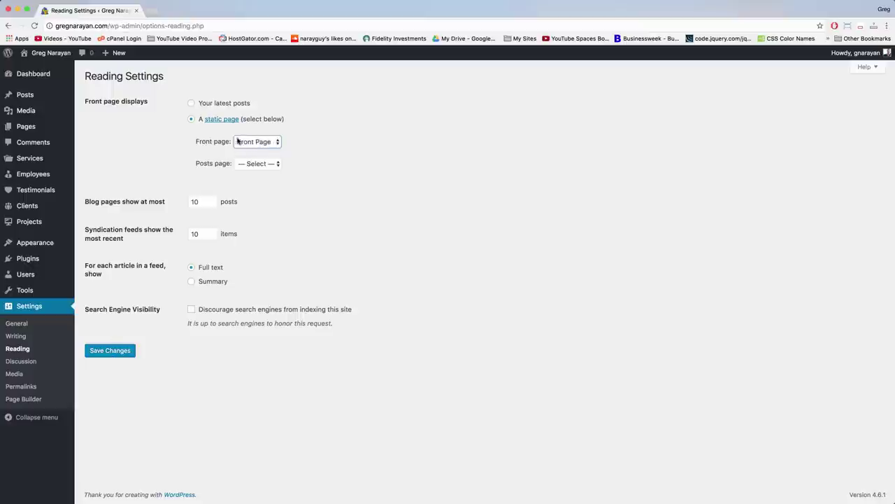
click(122, 352)
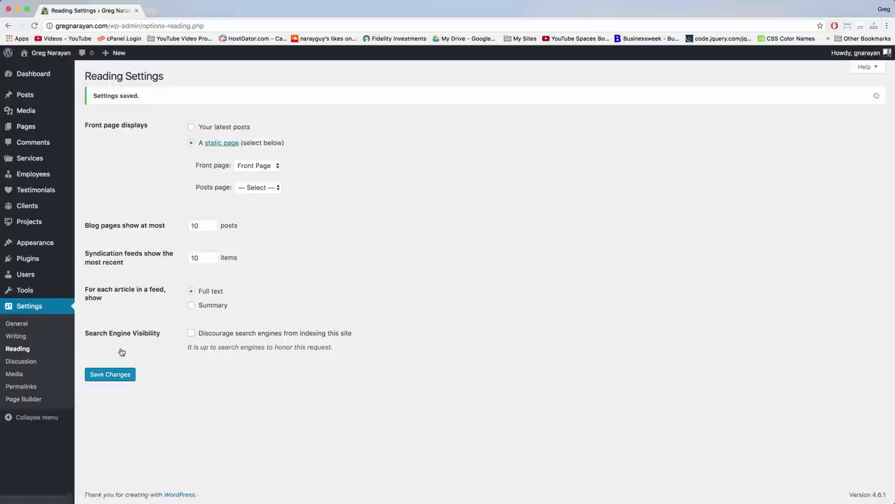
click(49, 55)
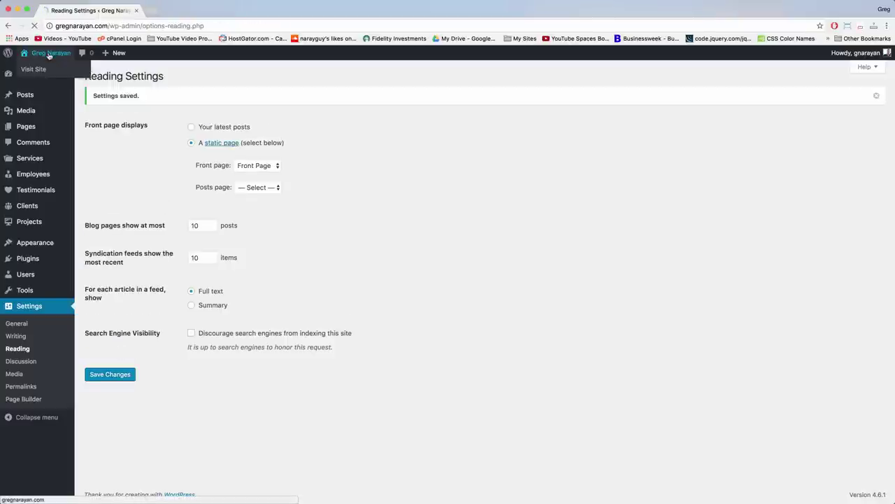
Scroll the live home page to inspect the full-screen Welcome to Sydney slider
scroll(209, 106, down, 2)
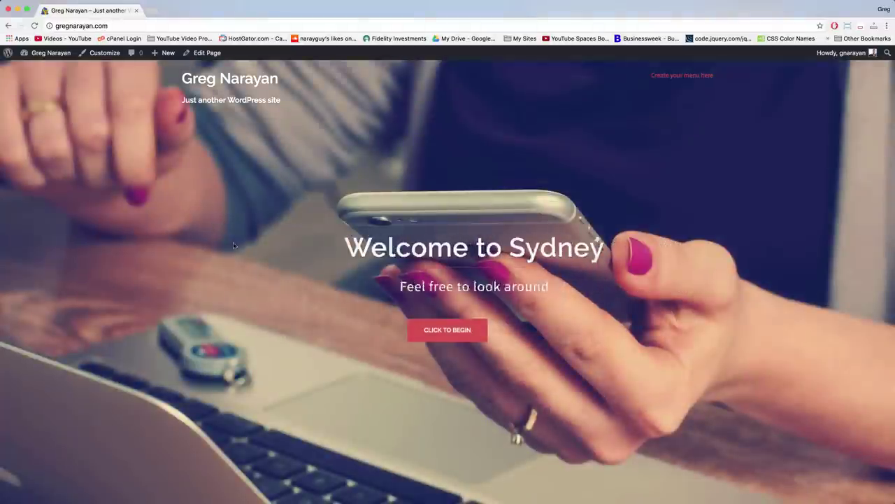
mouse_move(46, 54)
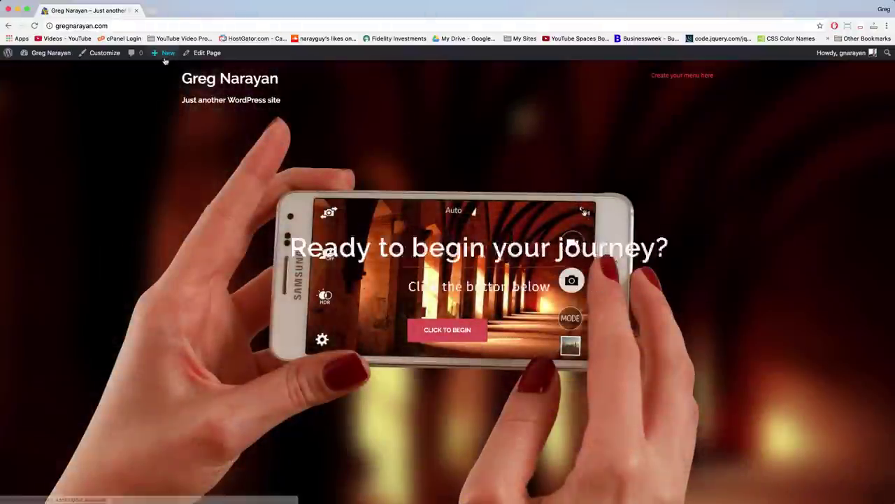
mouse_move(168, 56)
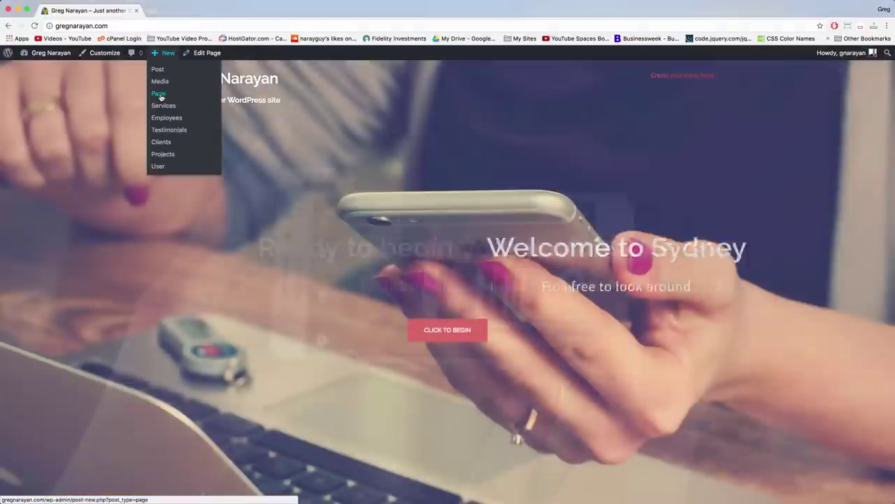
Create and publish a new blank page titled 'About Us'
click(160, 96)
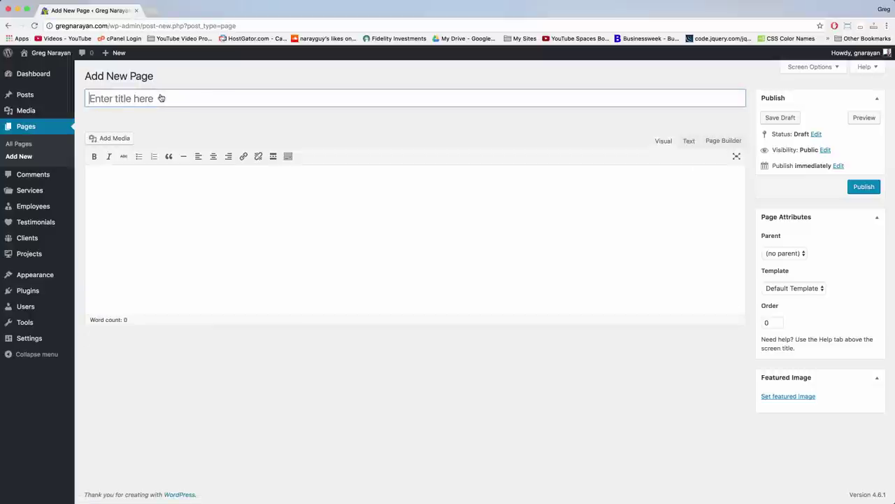
click(167, 190)
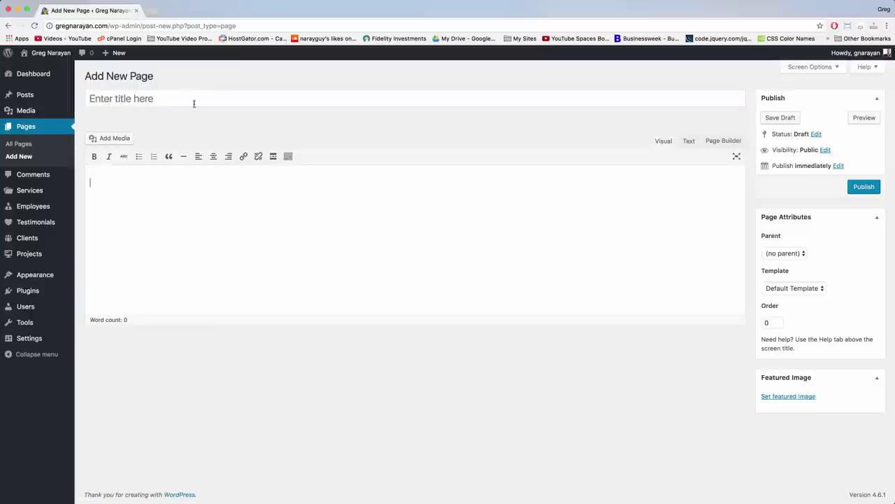
click(140, 98)
text(About Us)
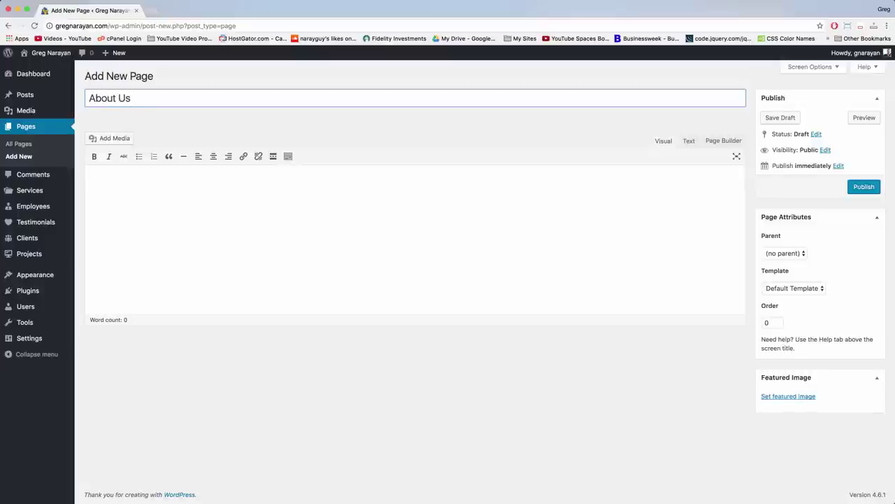
click(205, 180)
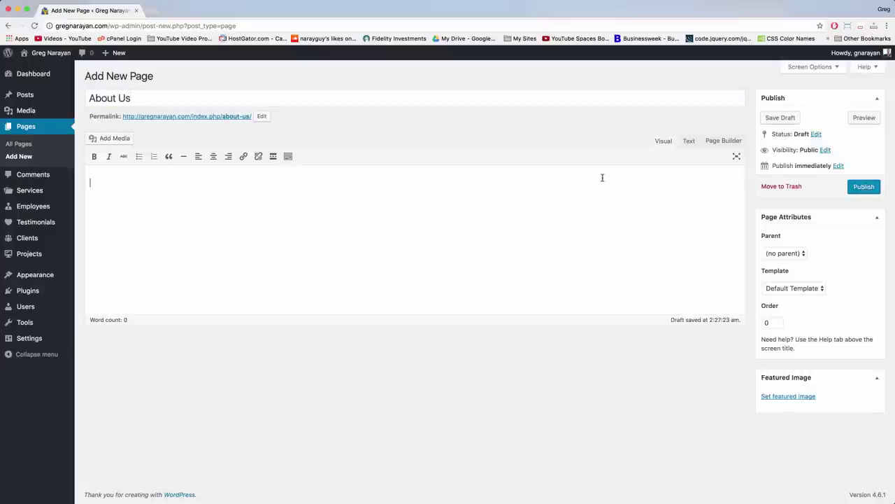
click(855, 186)
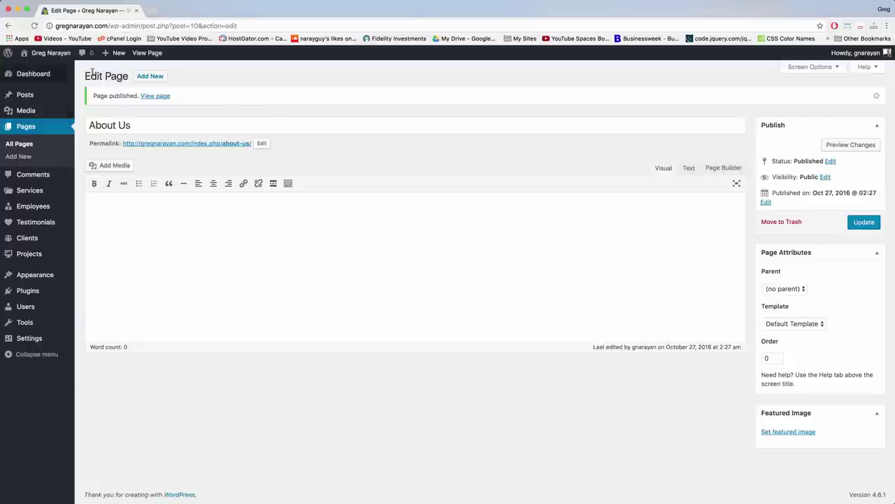
Create the 'Contact Us' page, confirm its contact-us permalink slug, and publish it
click(157, 81)
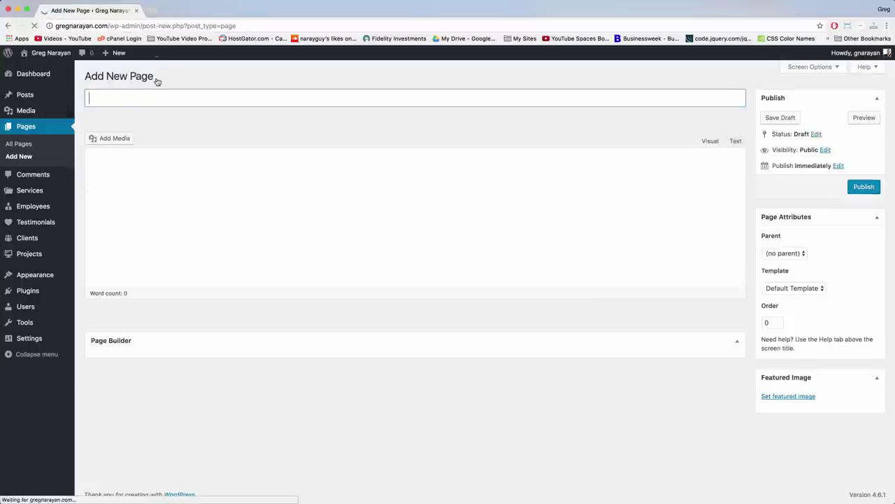
text(Con)
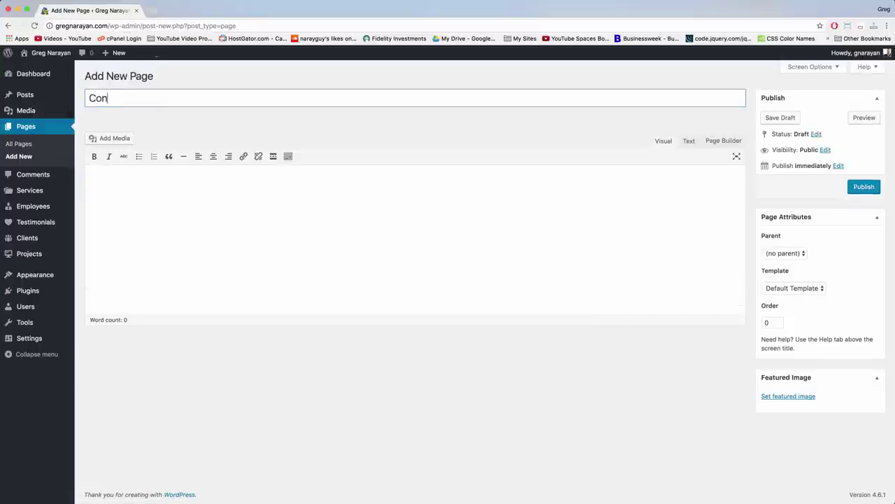
text(tact Us)
key(Tab)
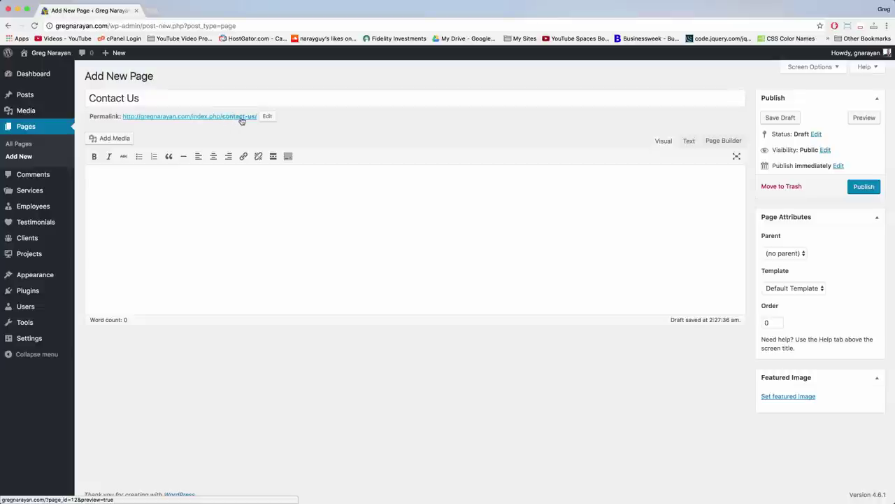
click(114, 97)
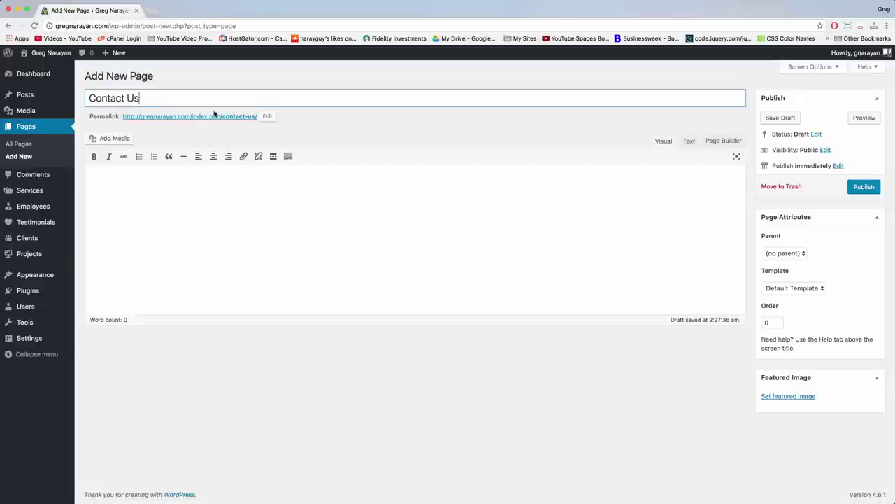
click(267, 116)
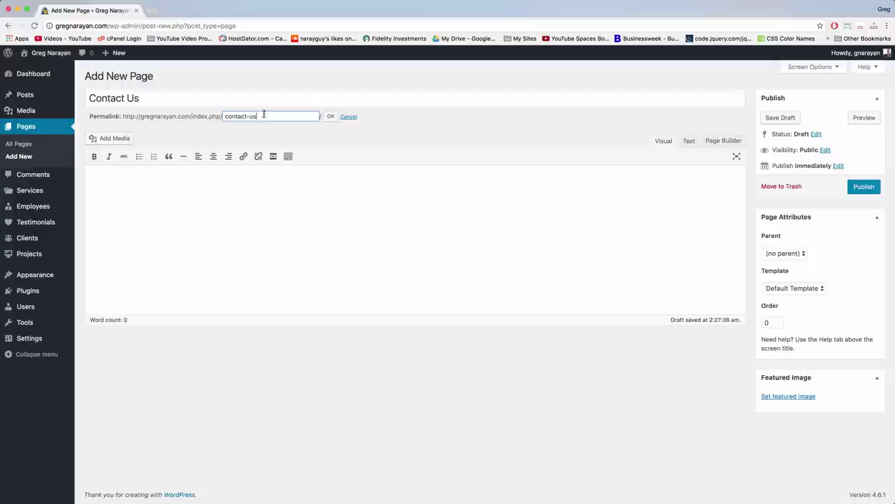
click(332, 116)
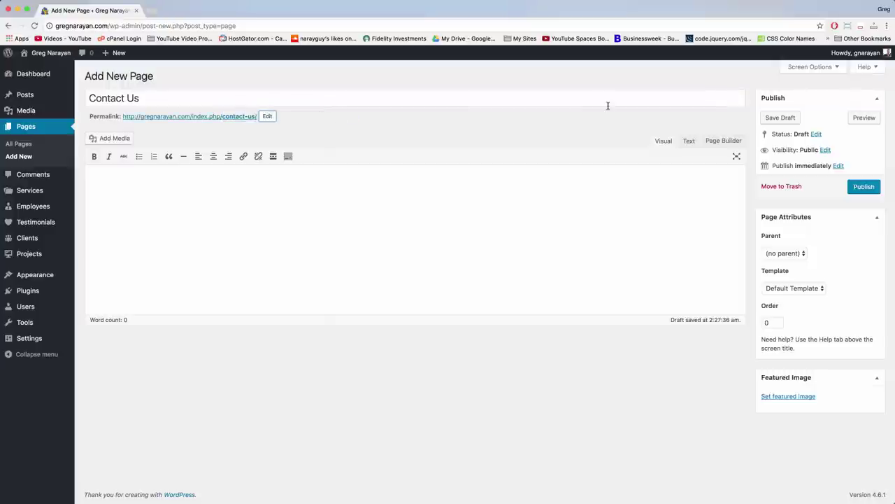
click(862, 184)
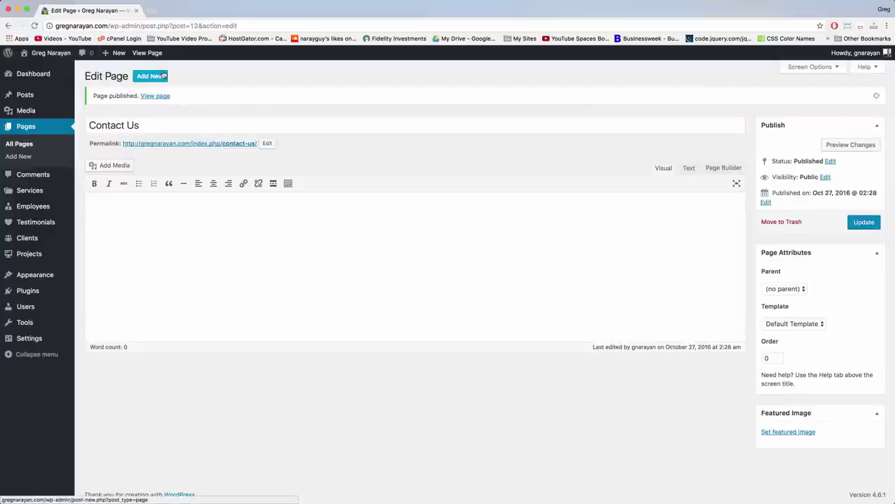
Create and publish a blank page titled 'Blog'
click(163, 74)
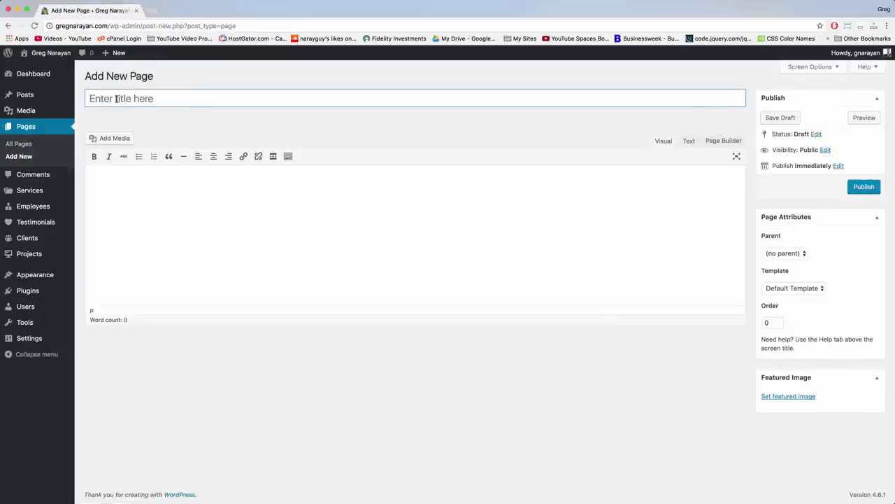
click(116, 98)
text(Blog)
click(160, 203)
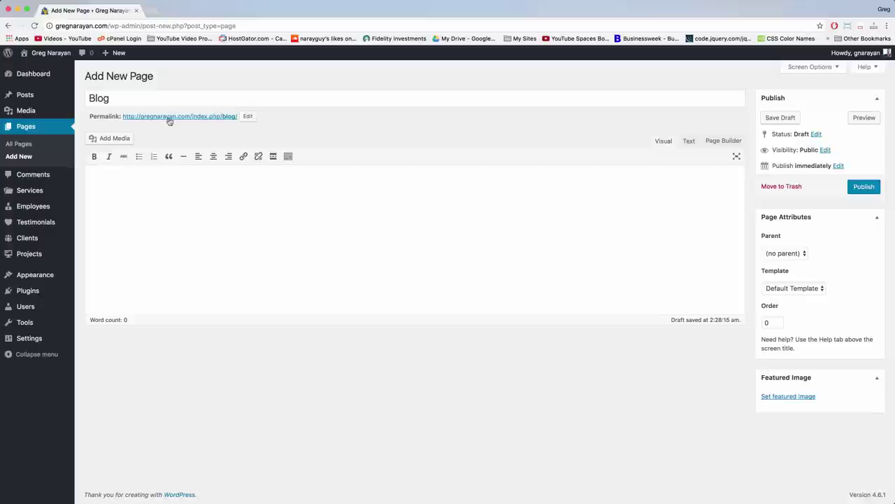
click(864, 186)
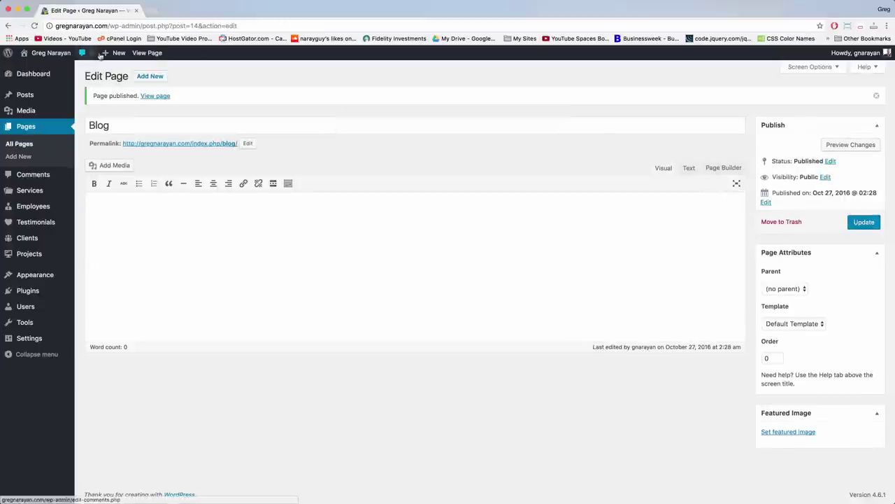
Create and publish a blank page titled 'Our Work'
click(150, 75)
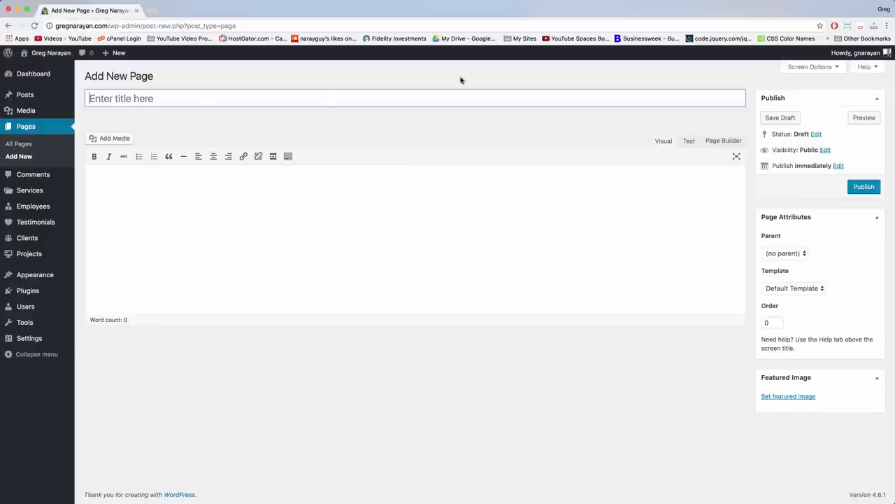
click(140, 103)
text(Our Work)
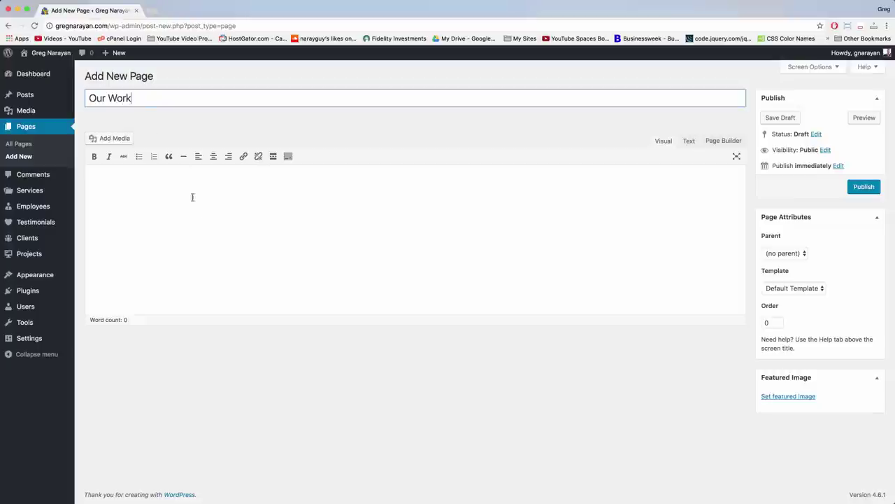
click(204, 213)
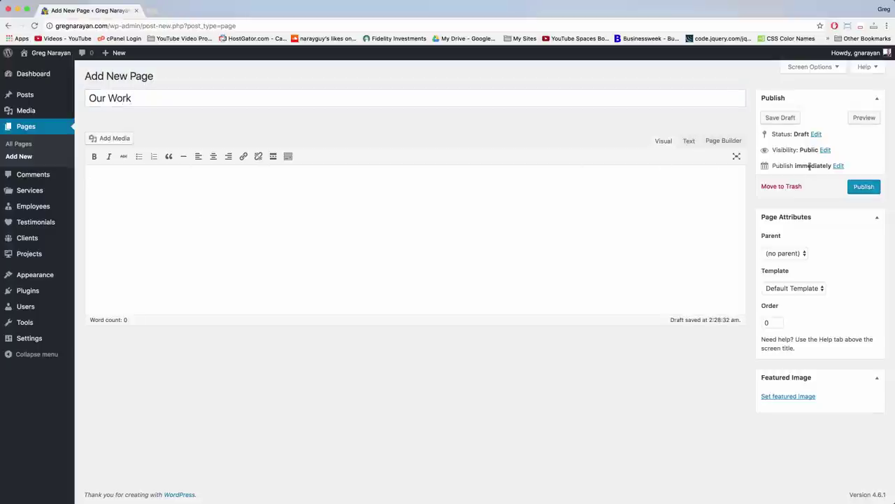
click(870, 187)
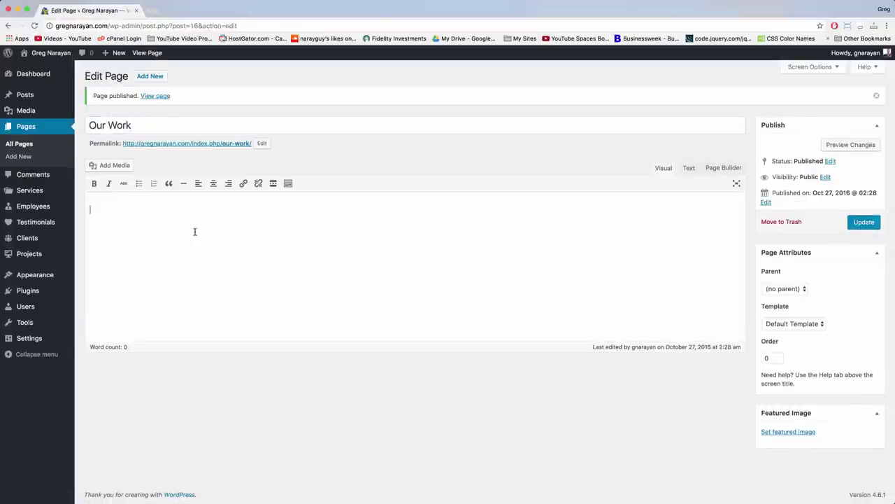
Create and publish a blank page titled 'Services'
click(150, 76)
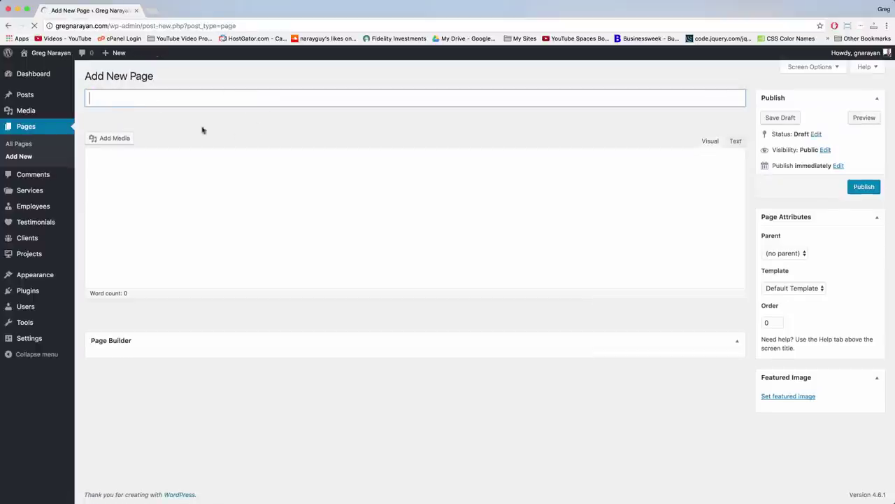
click(147, 99)
text(S)
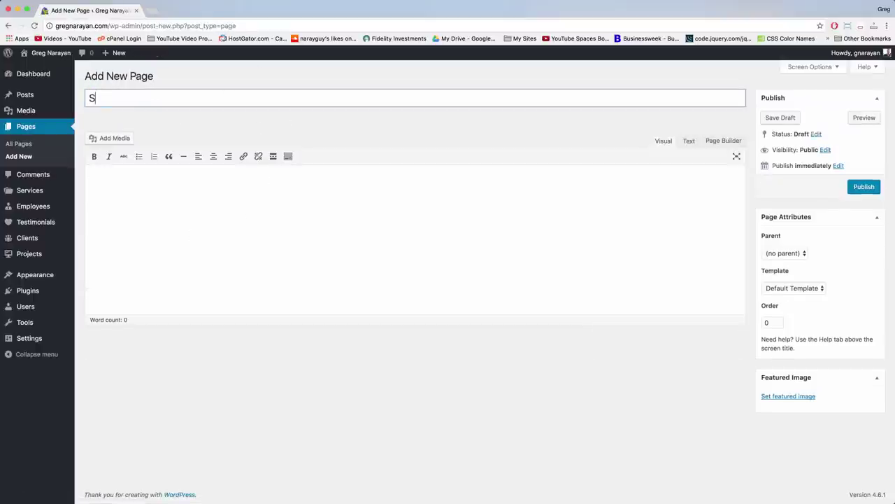
text(ervices)
click(178, 187)
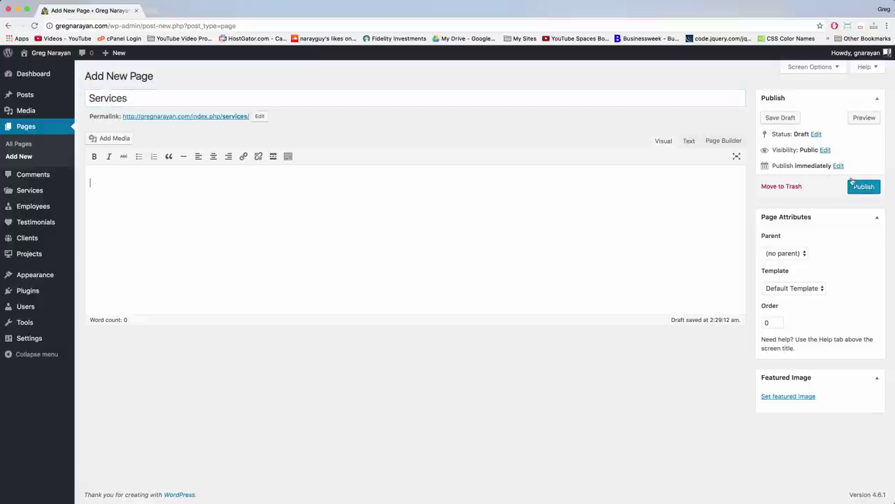
click(864, 187)
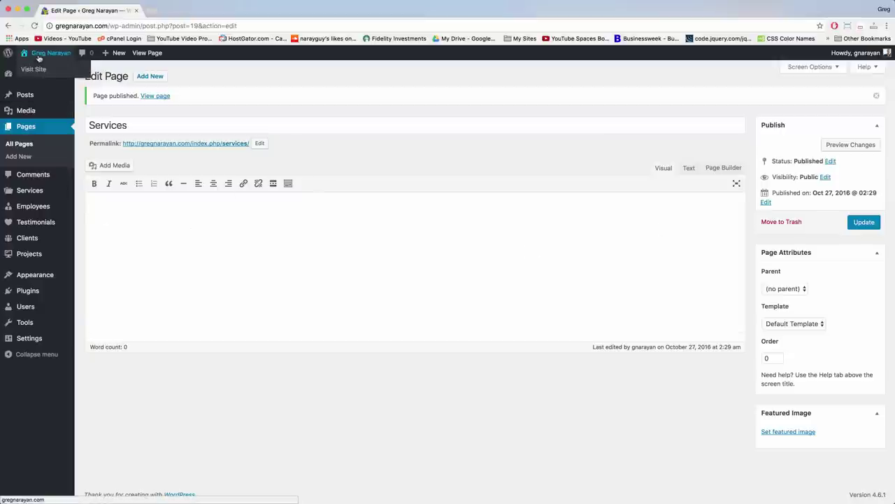
From the live site's menu placeholder, reach the Menus screen and start a new menu
click(39, 57)
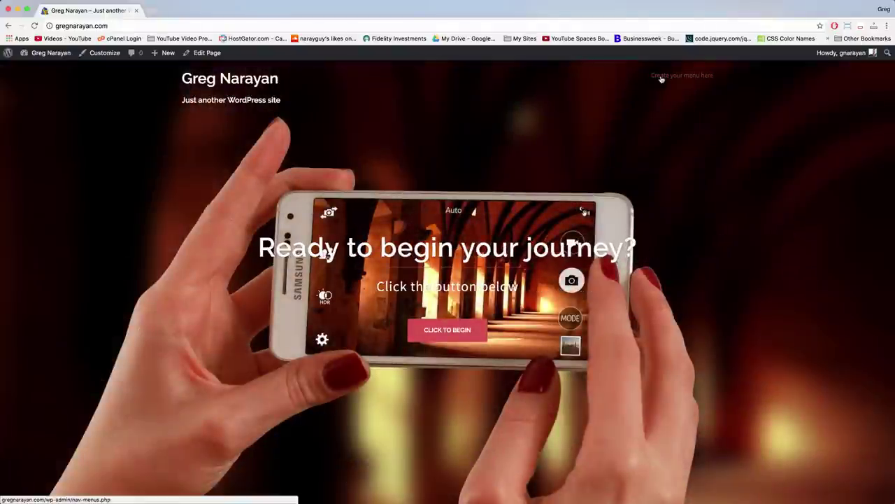
click(662, 78)
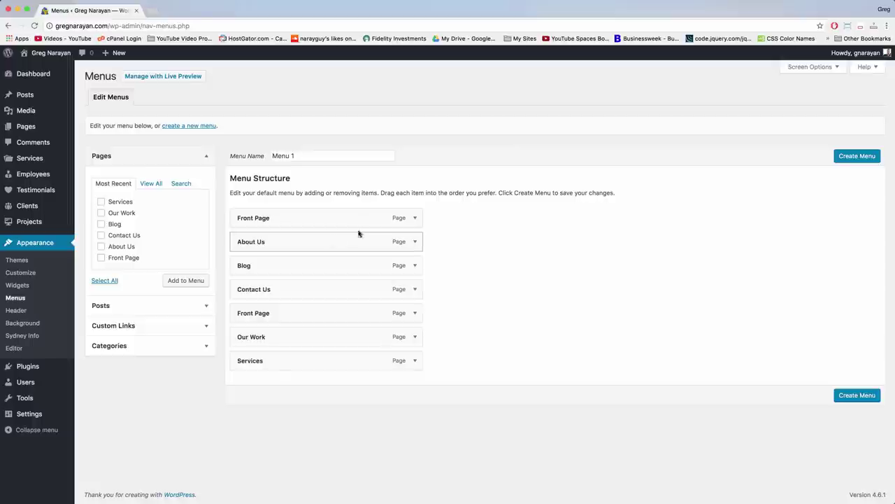
click(203, 127)
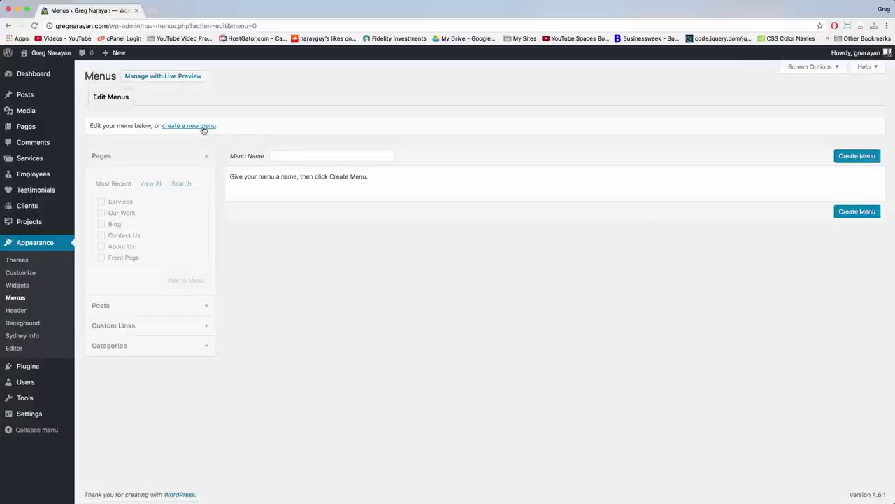
Create a new menu named 'Main Menu'
click(288, 155)
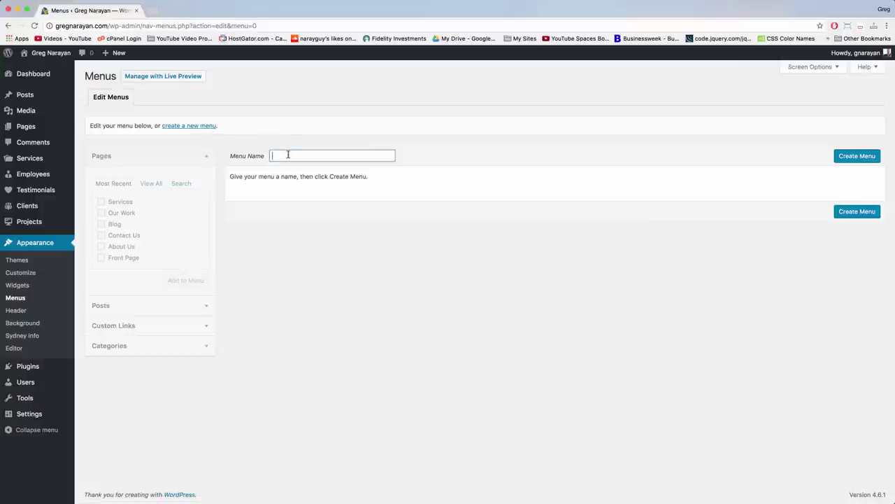
text(Main Menu)
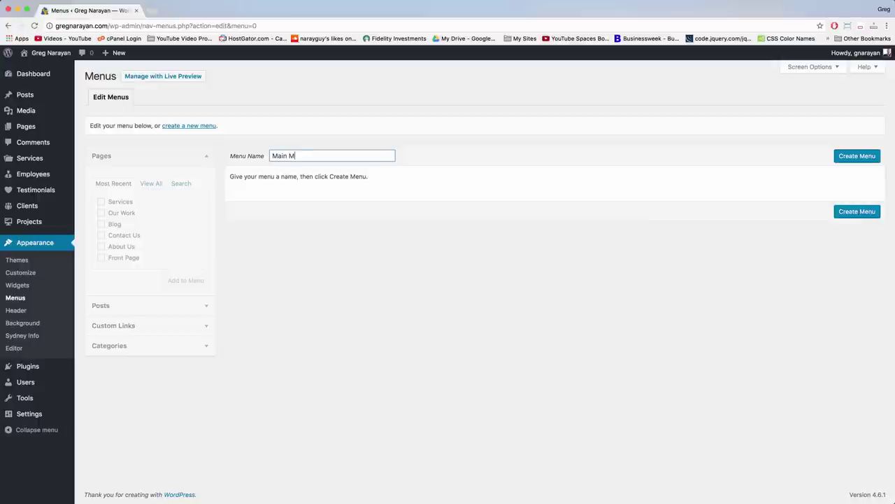
click(848, 153)
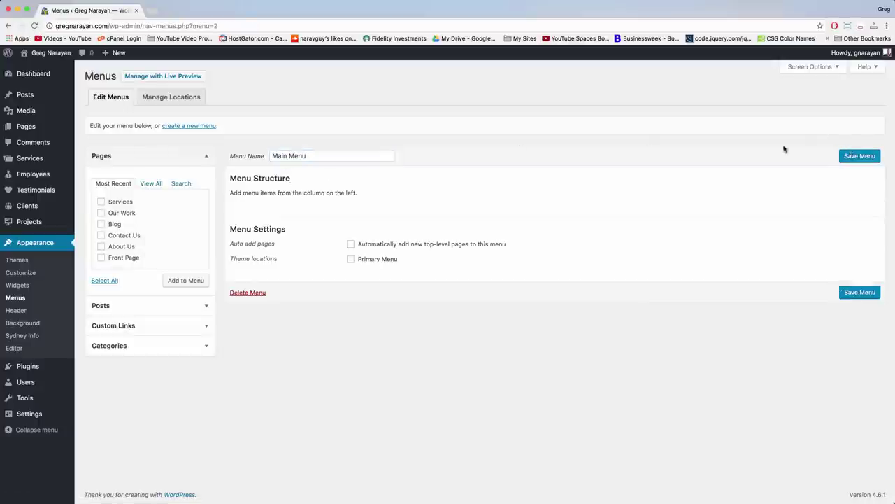
Select all six recent pages and add them to Main Menu
click(311, 156)
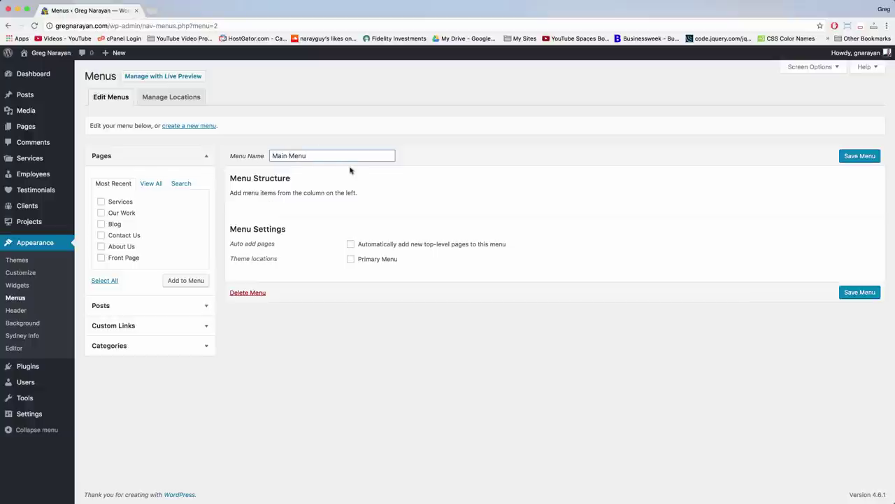
click(159, 269)
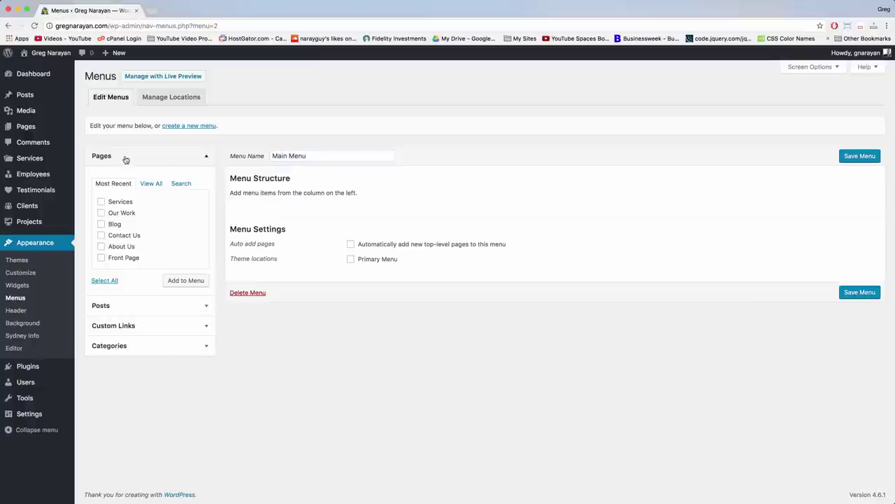
click(206, 156)
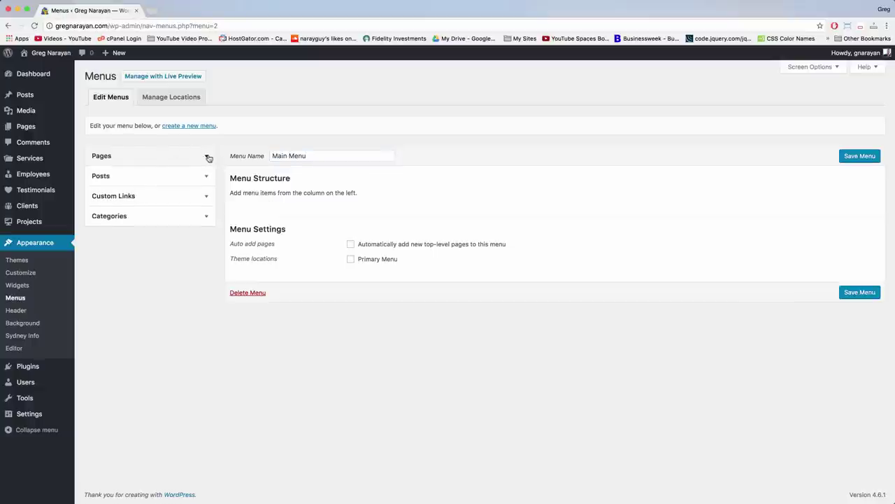
click(207, 156)
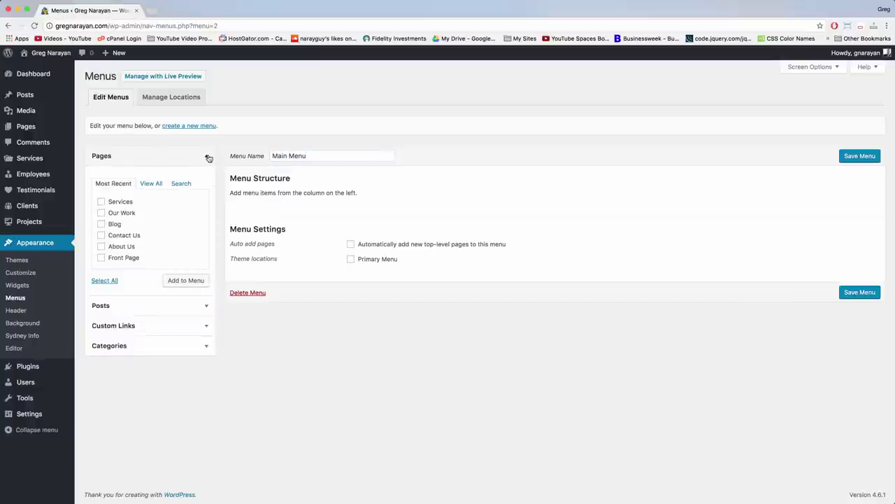
click(104, 279)
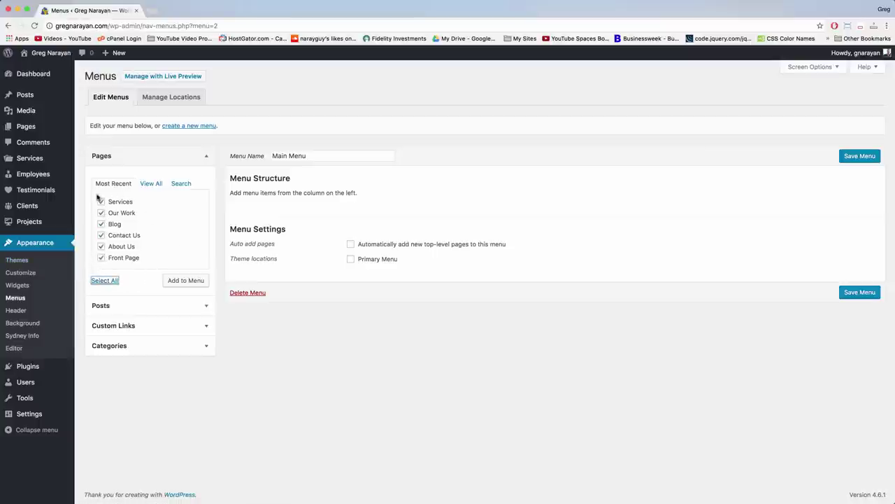
click(192, 281)
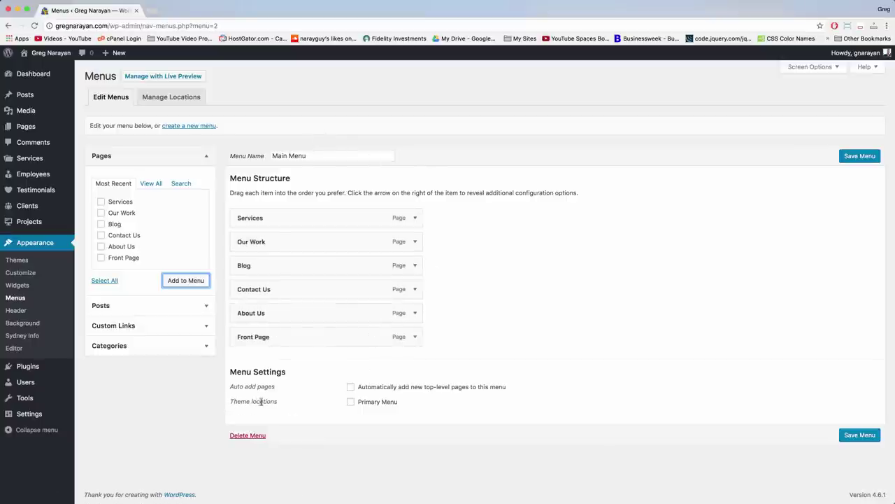
Assign Main Menu to the Primary Menu location, save it, and check the live header links
click(351, 402)
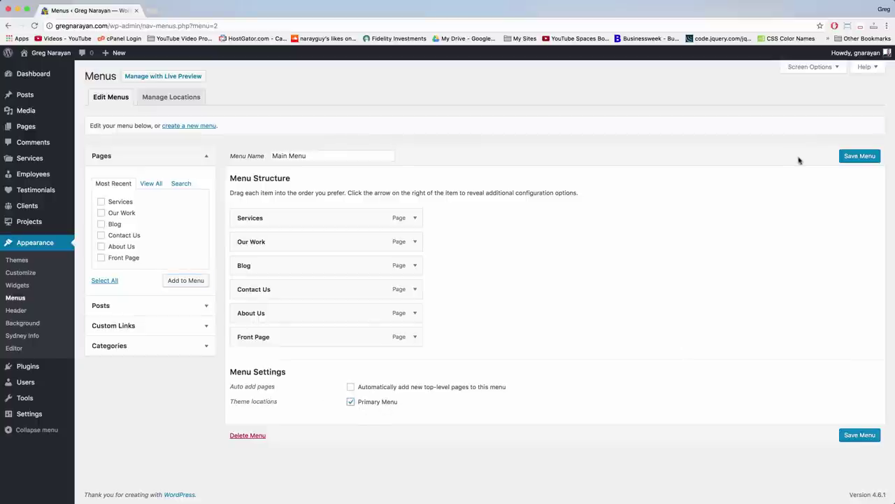
click(851, 157)
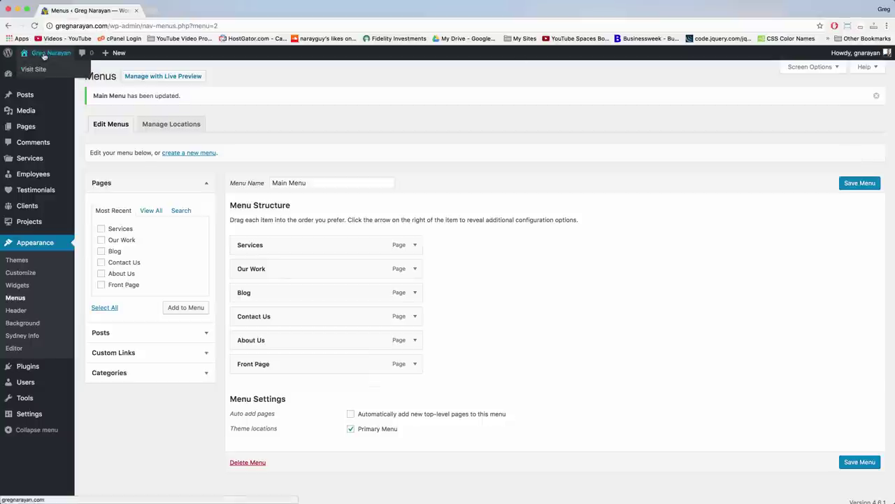
click(44, 55)
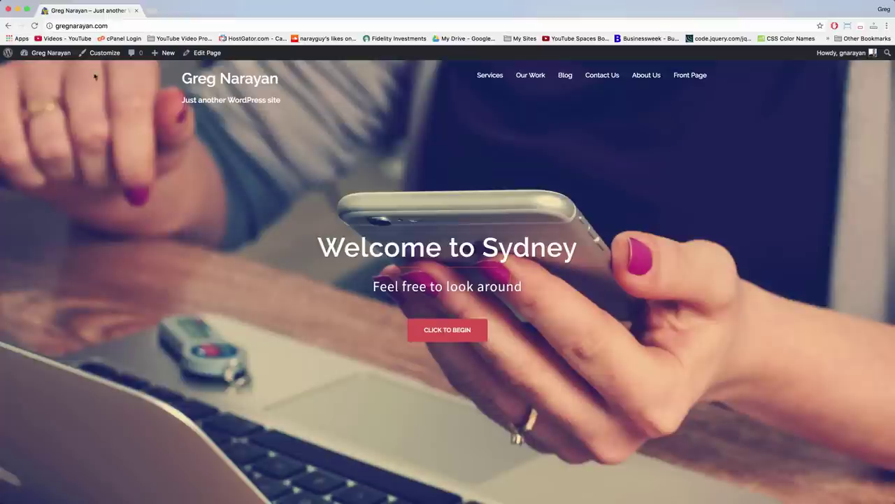
mouse_move(49, 53)
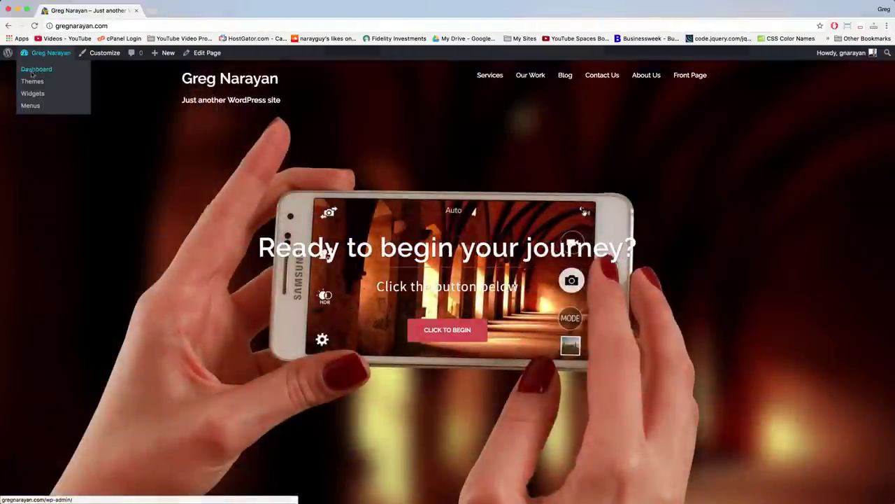
click(31, 105)
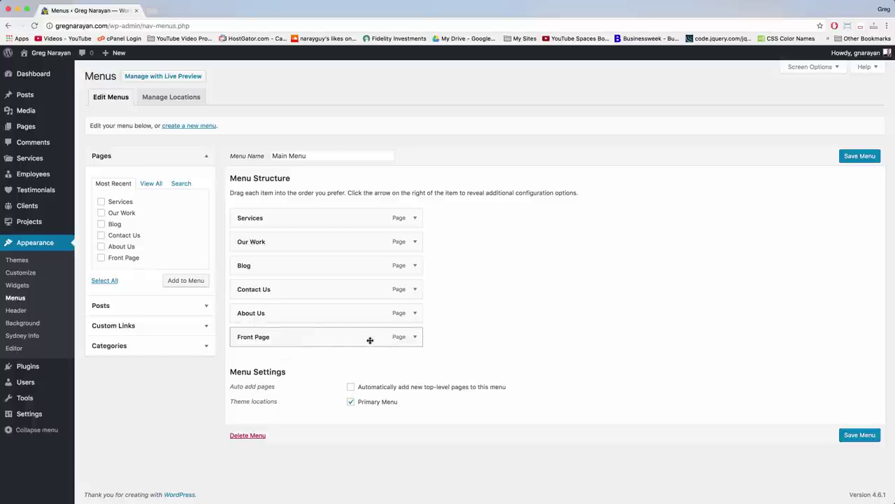
Drag Front Page, About Us and Contact Us into the top three menu positions
drag(370, 340, 373, 222)
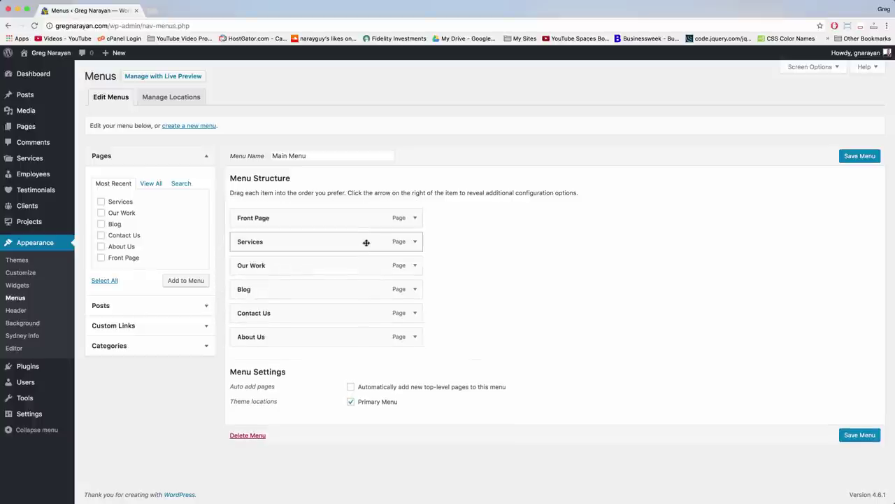
drag(331, 341, 320, 245)
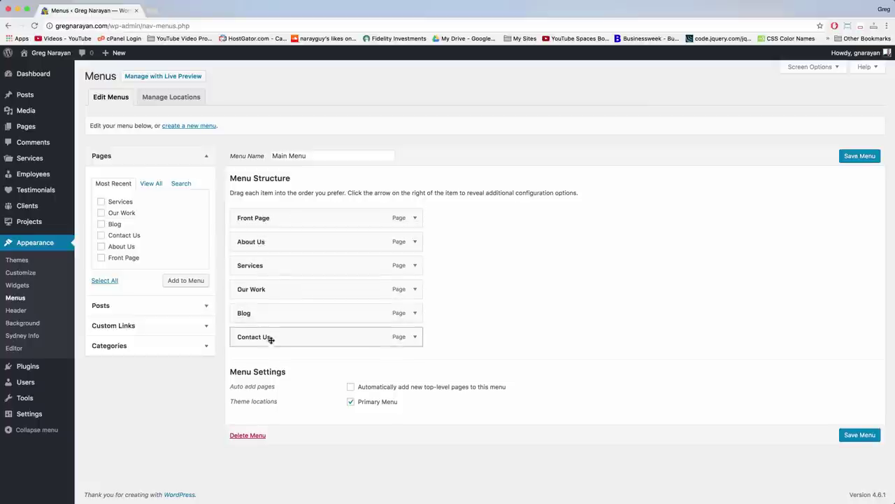
drag(272, 342, 266, 266)
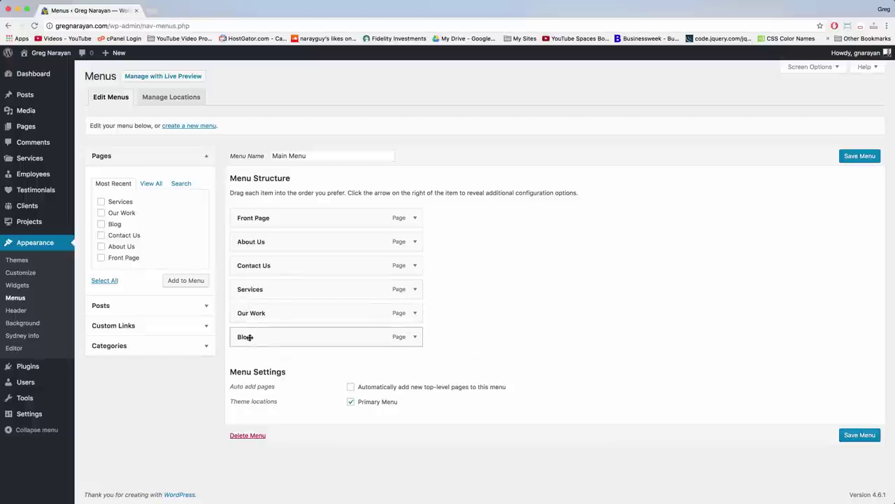
Relabel the Front Page menu item 'Home' and save the menu
click(415, 219)
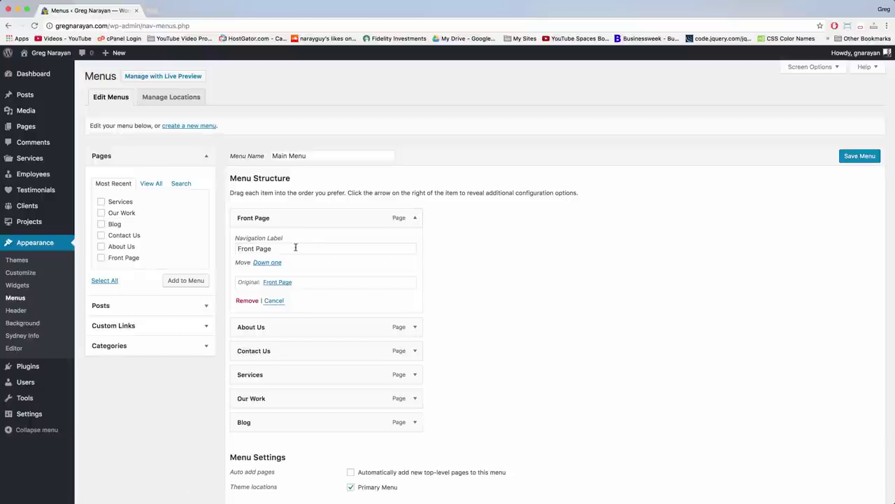
click(352, 248)
drag(286, 249, 238, 249)
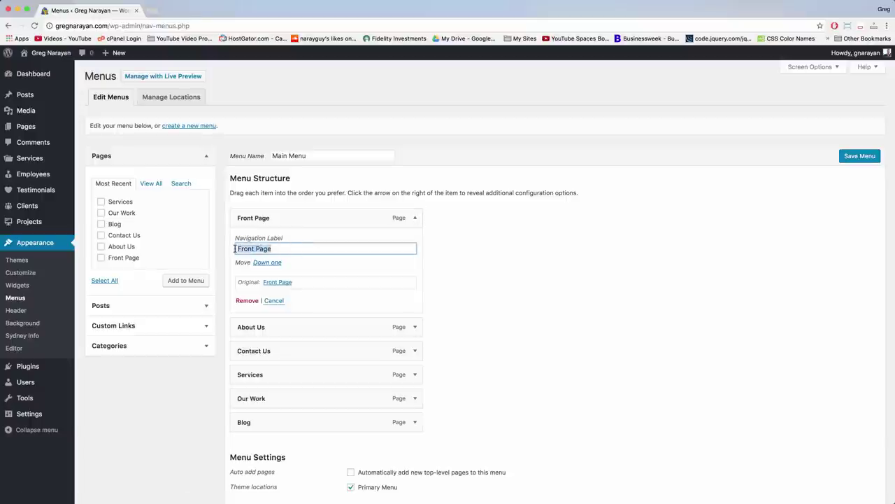
text(Home)
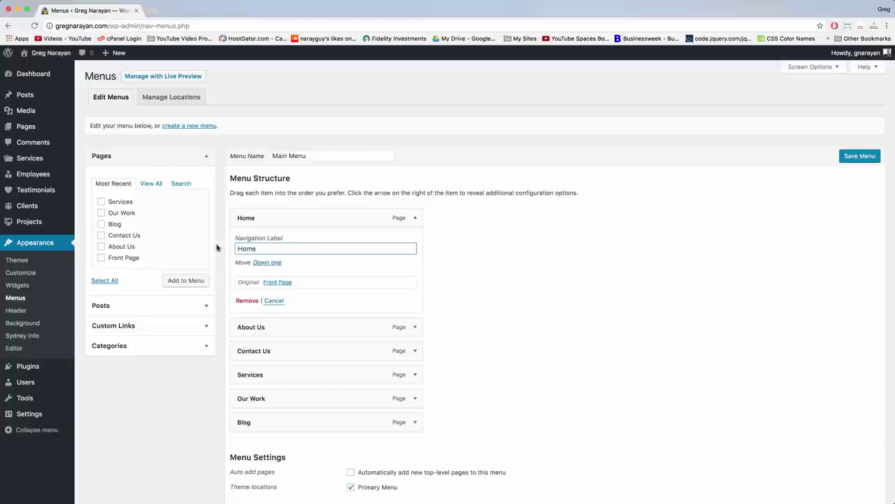
click(417, 218)
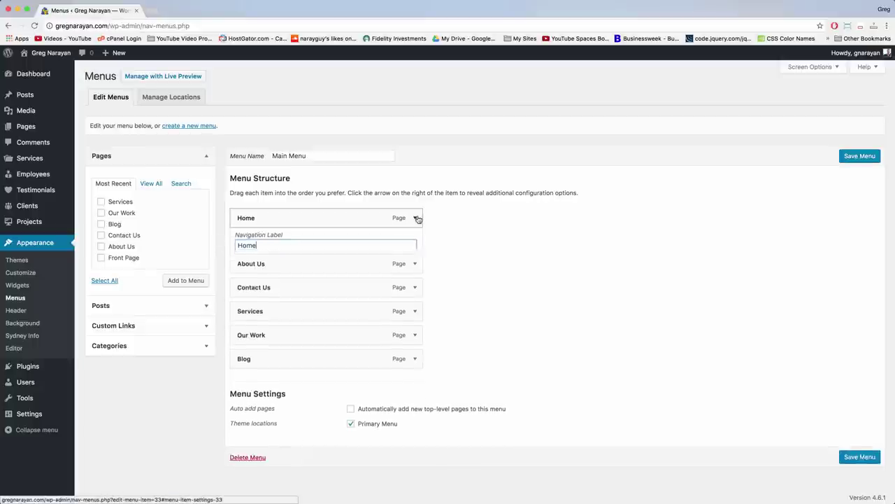
click(868, 157)
mouse_move(42, 54)
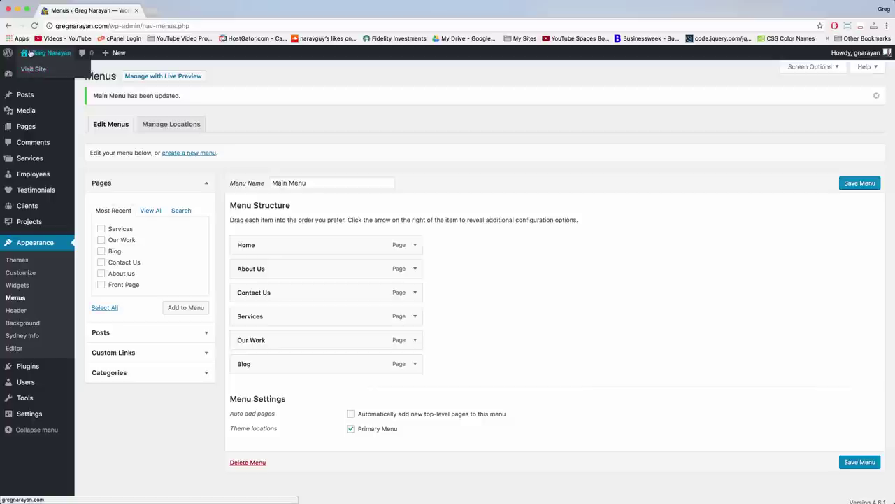
Open About Us from the live navigation, inspect its /index.php/about-us/ address, then return to Dashboard
click(29, 68)
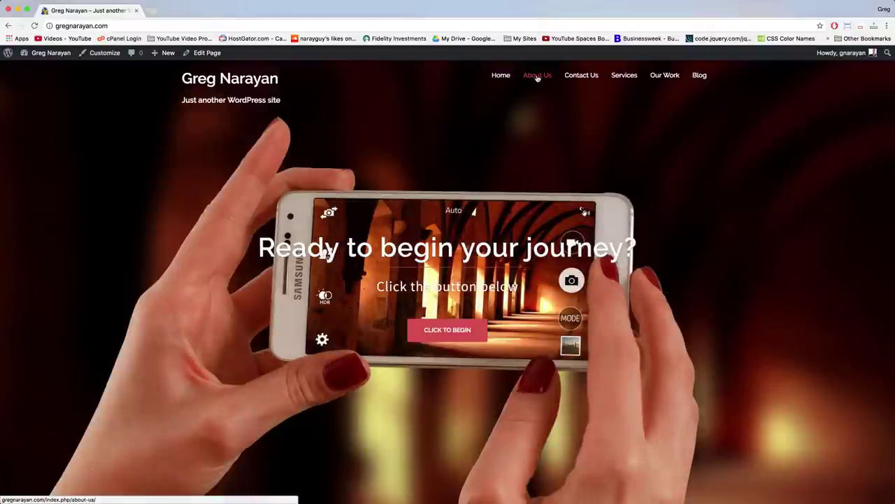
click(537, 76)
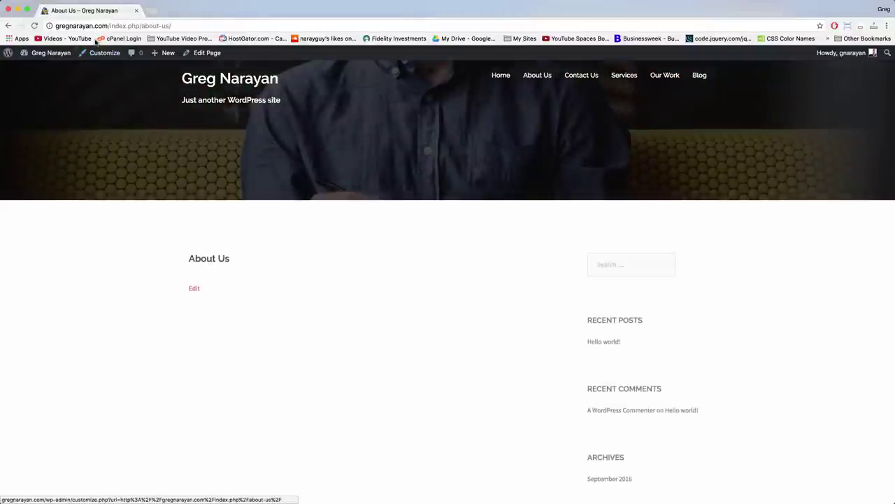
click(109, 27)
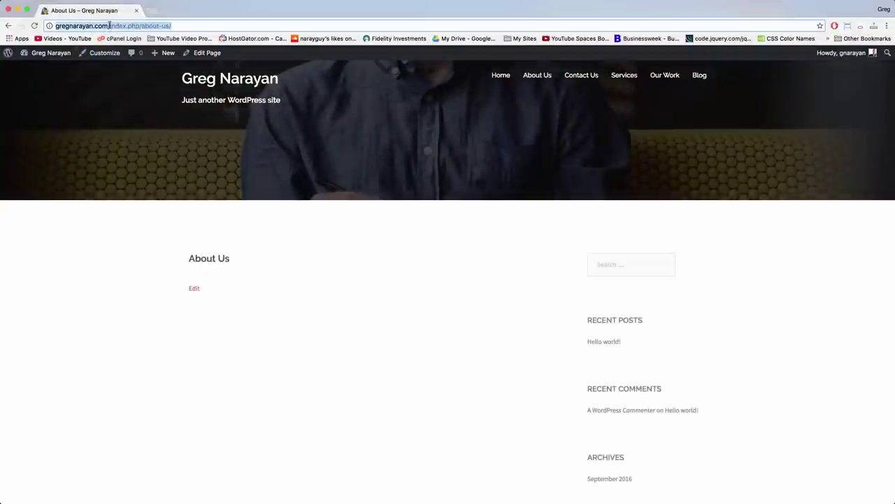
click(109, 26)
drag(110, 26, 136, 26)
click(98, 26)
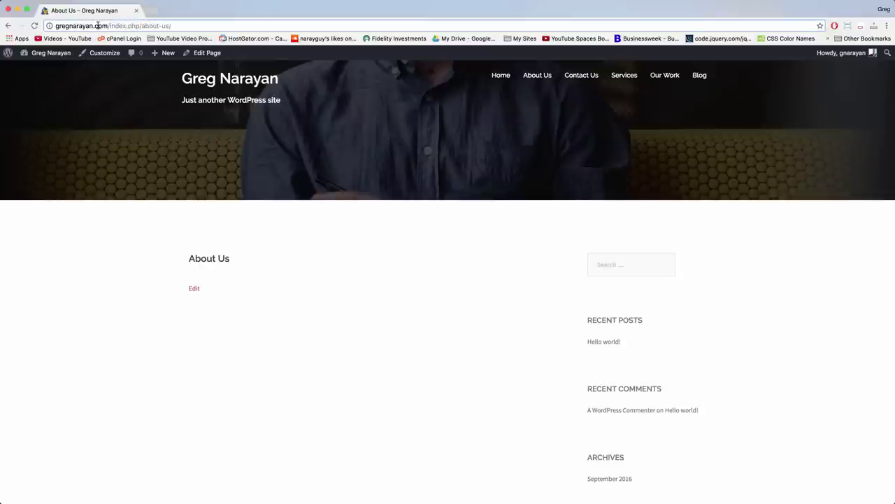
drag(141, 25, 196, 23)
click(196, 23)
click(137, 251)
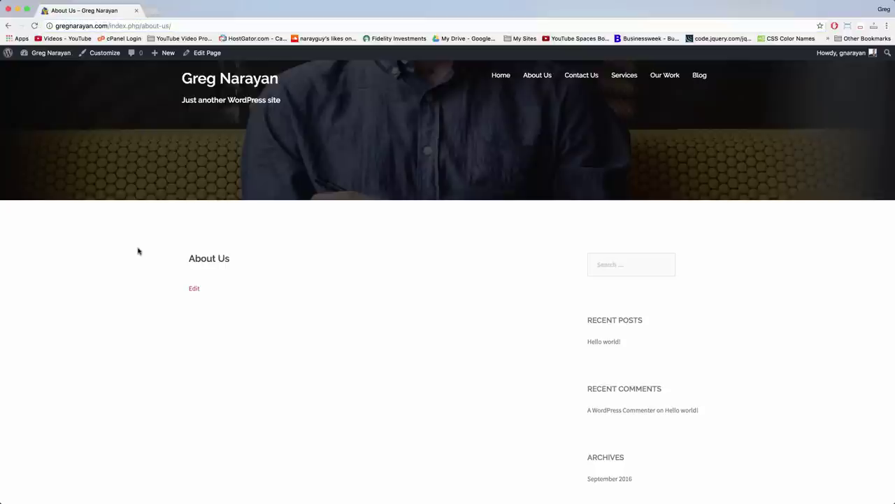
click(34, 64)
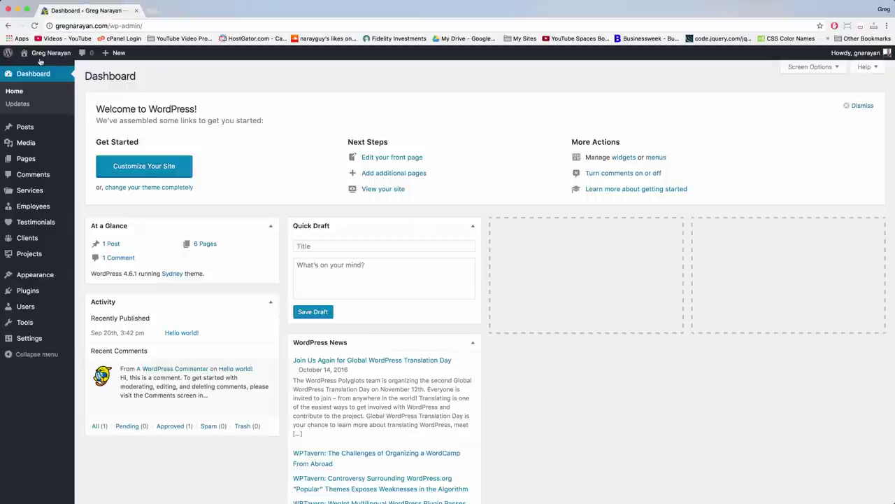
Save the permalink structure as Post name (/%postname%/), then view the site's home page
scroll(67, 203, down, 2)
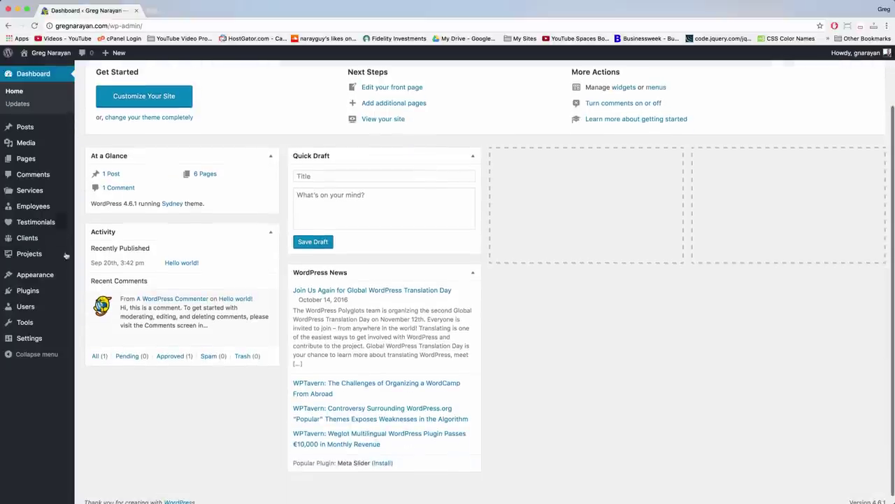
mouse_move(39, 338)
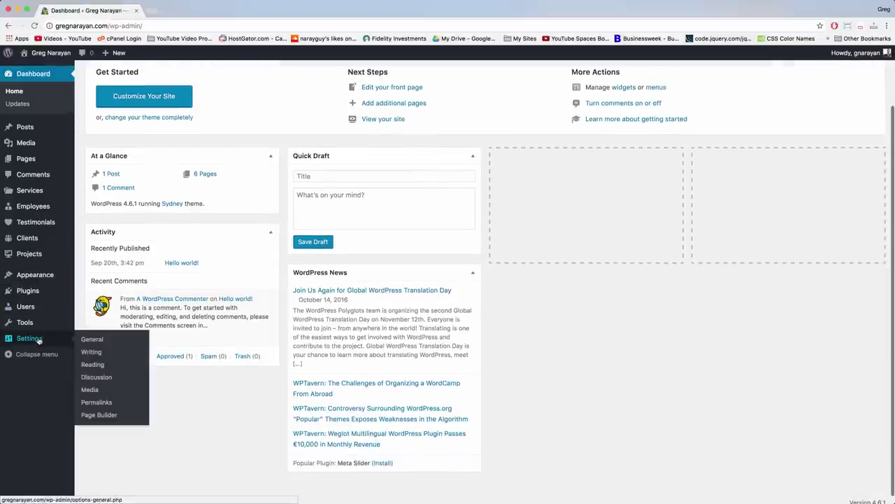
click(89, 402)
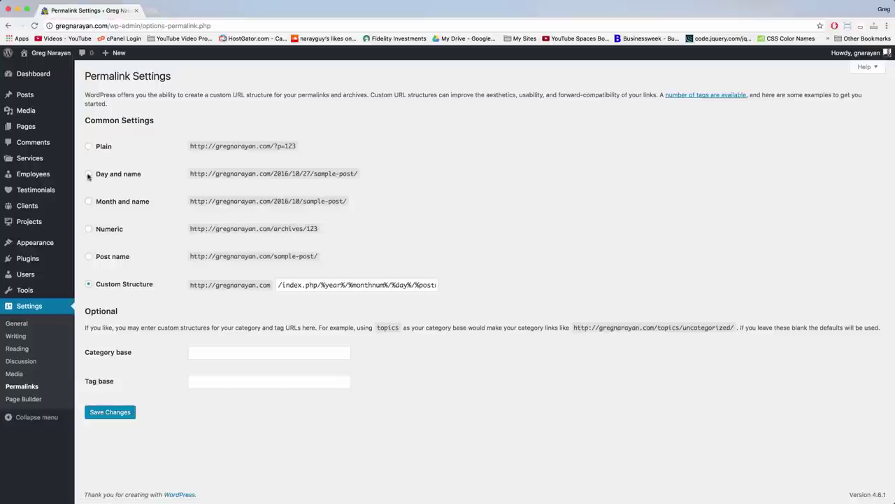
click(89, 257)
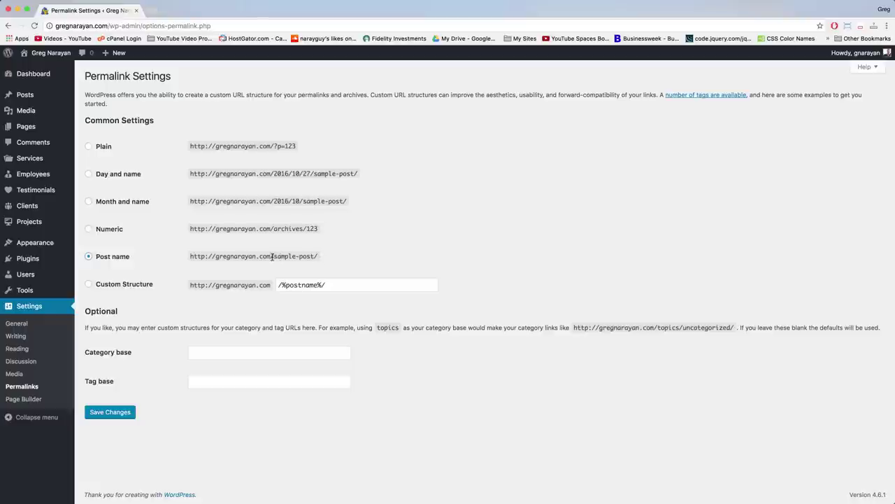
click(120, 412)
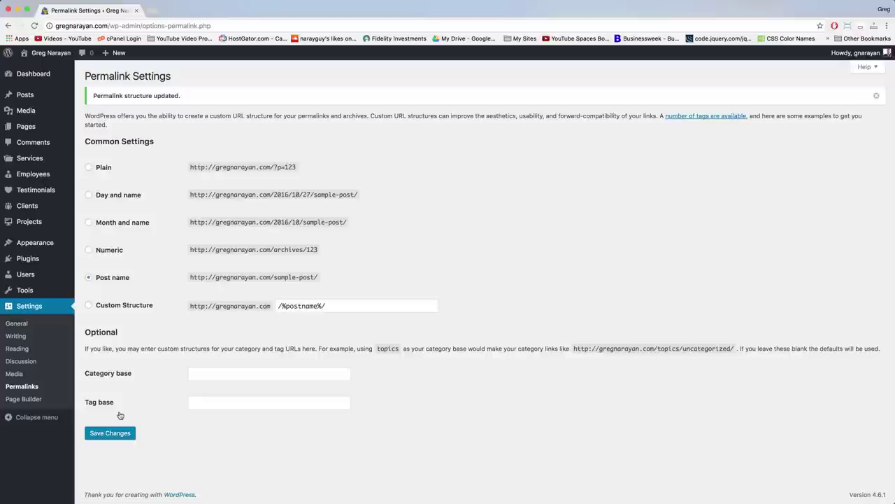
click(50, 54)
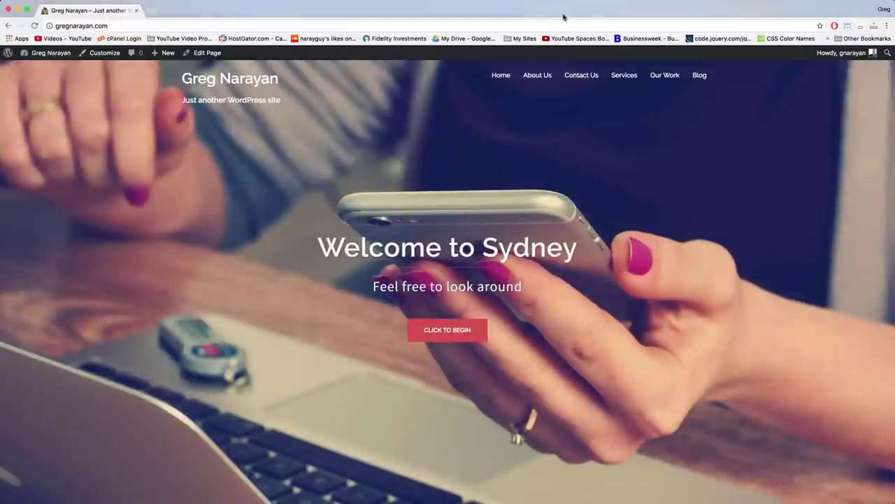
Check the About Us page's new address, then reload the gregnarayan.com home page
click(539, 75)
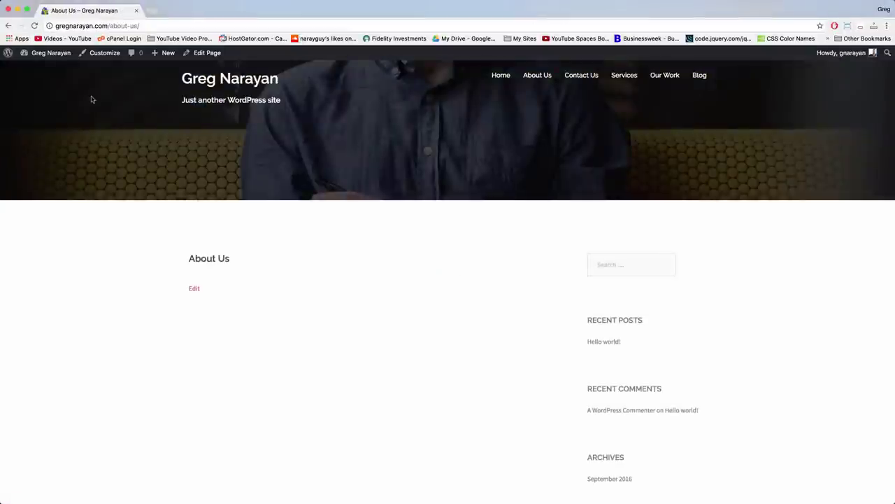
click(305, 26)
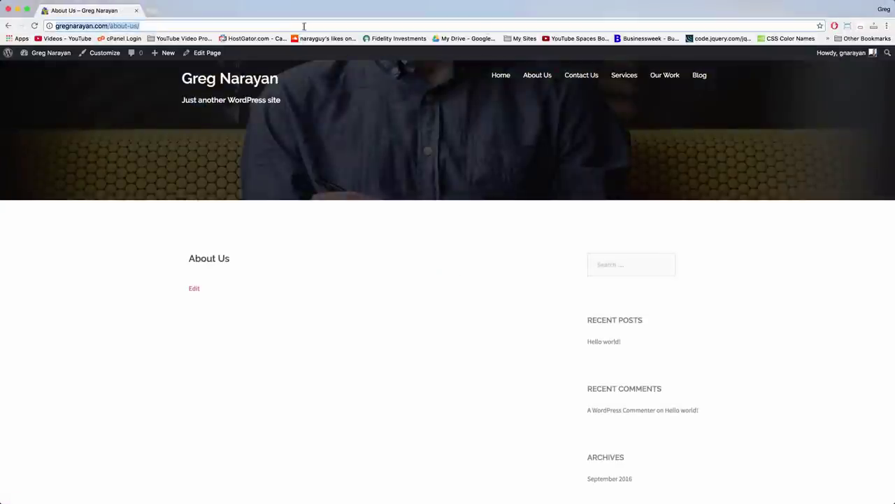
click(582, 76)
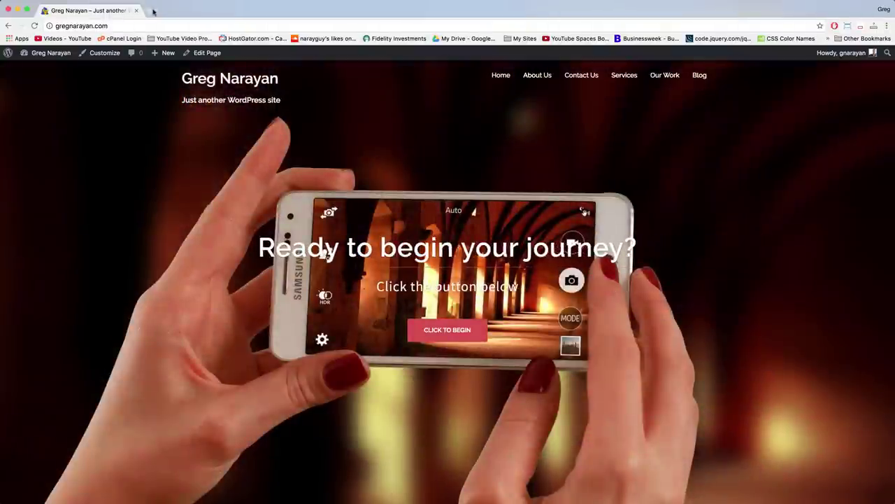
Load the Sydney demo site just-a-demo.com in a new browser tab
click(152, 12)
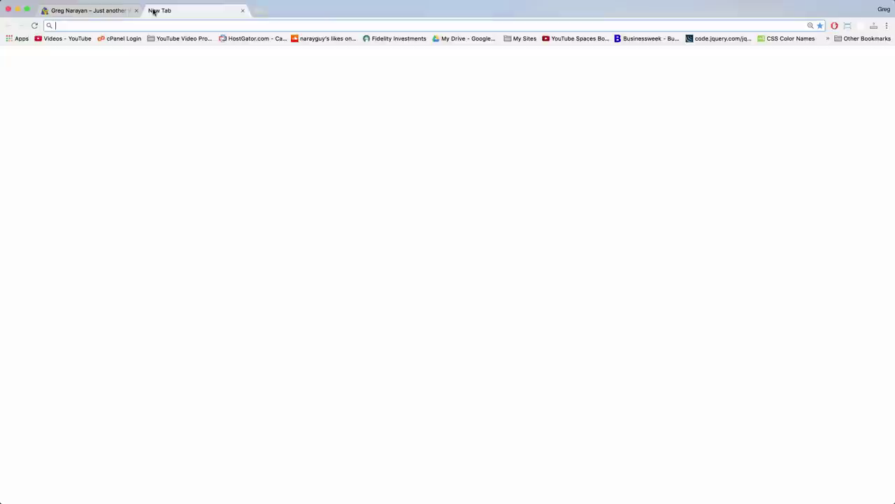
text(just-a-demo.com)
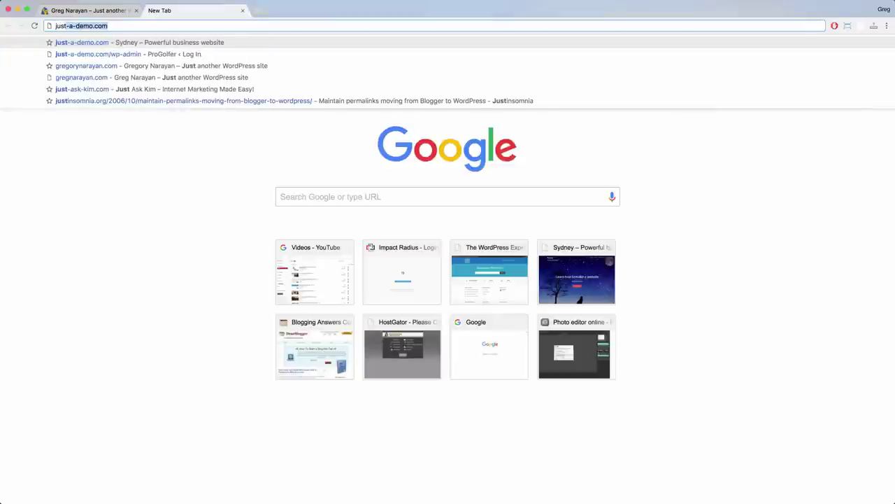
key(Return)
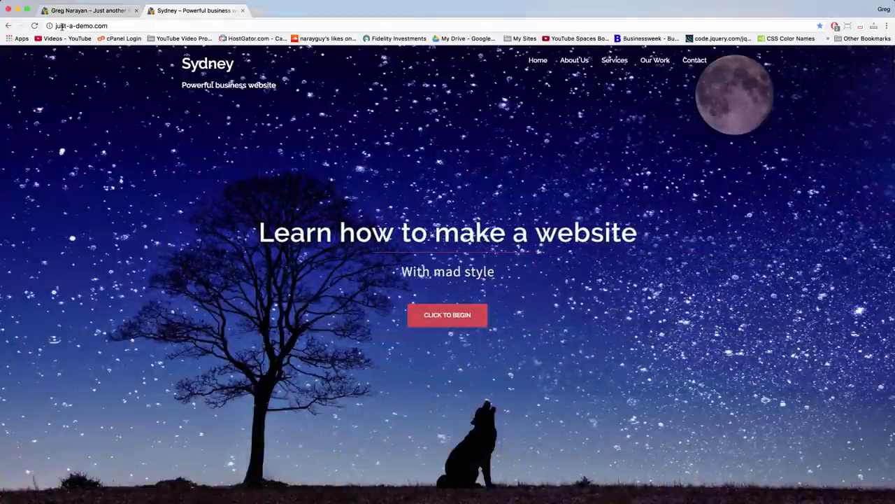
click(61, 26)
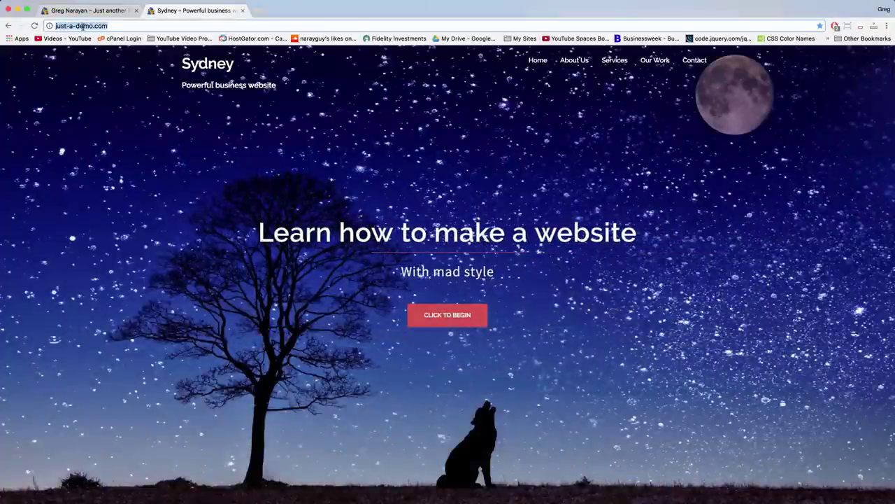
click(109, 26)
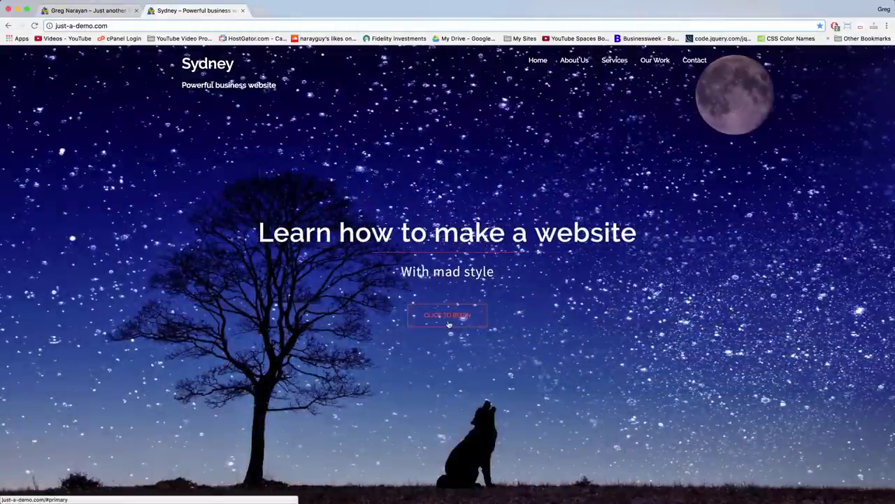
Move down the demo front page through What do we provide you? to The Founders team
click(449, 316)
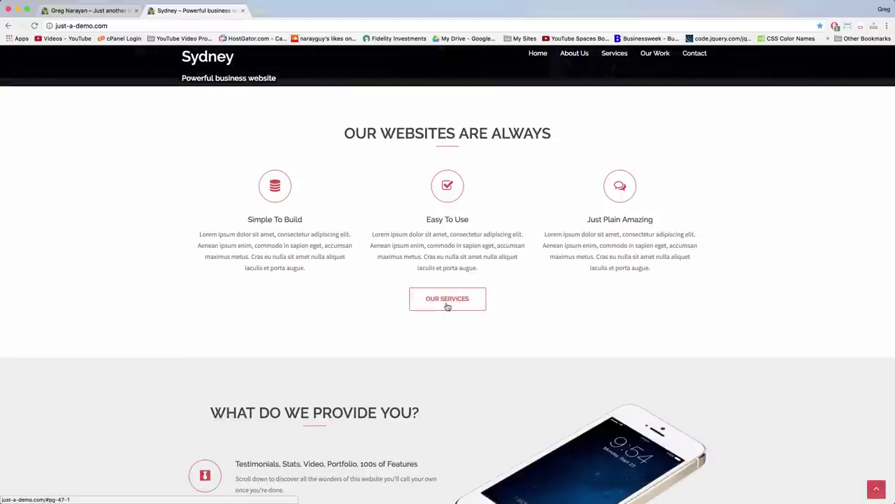
click(447, 301)
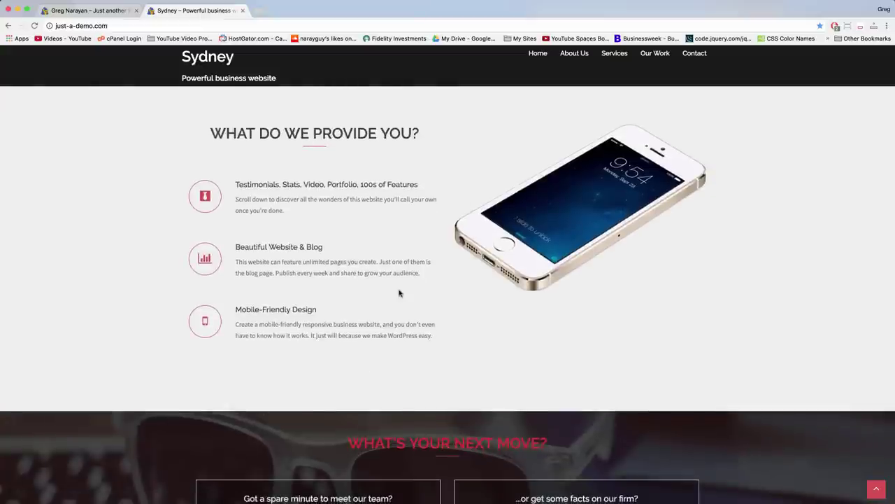
scroll(398, 292, down, 2)
scroll(399, 292, down, 4)
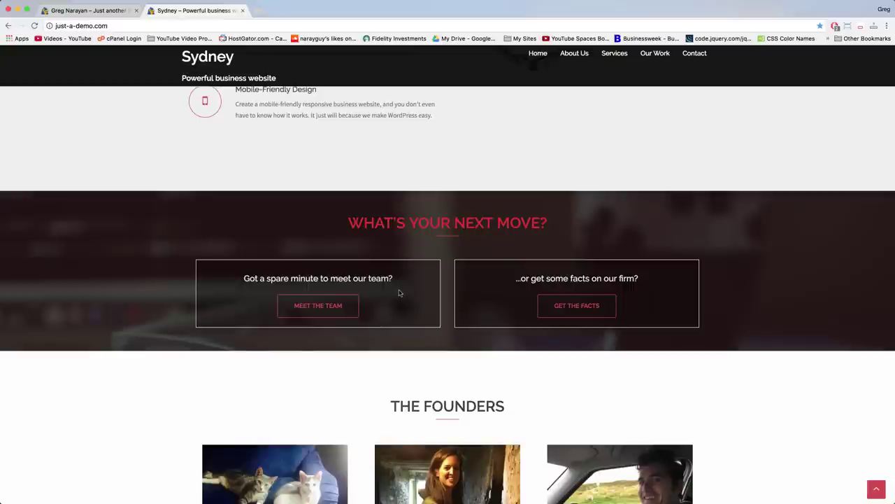
click(340, 304)
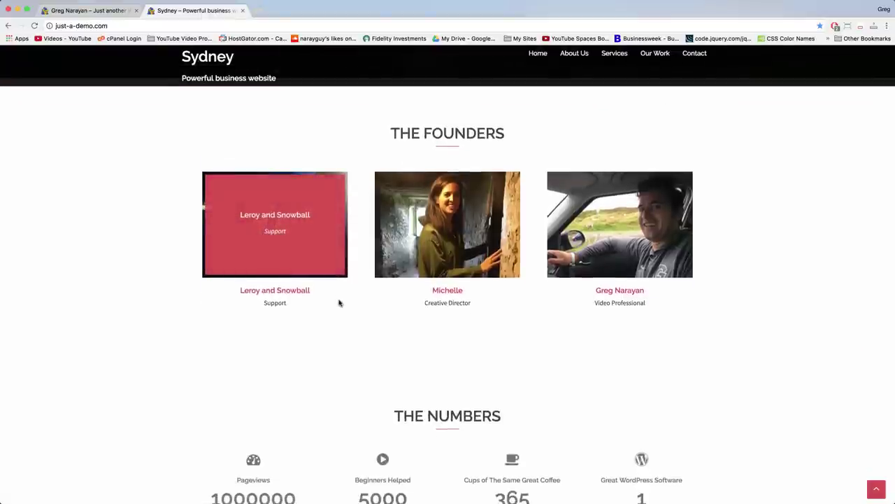
Scroll through the rest of the demo front page, then return to its top
scroll(365, 353, down, 2)
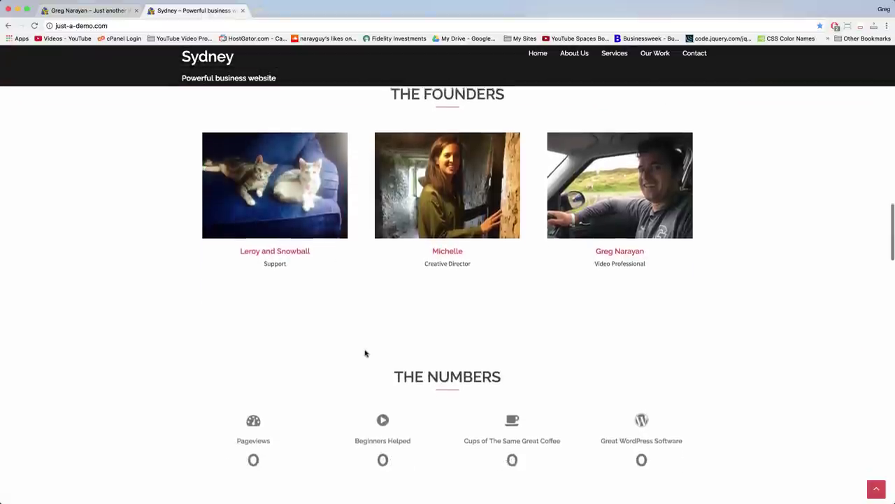
scroll(365, 353, down, 4)
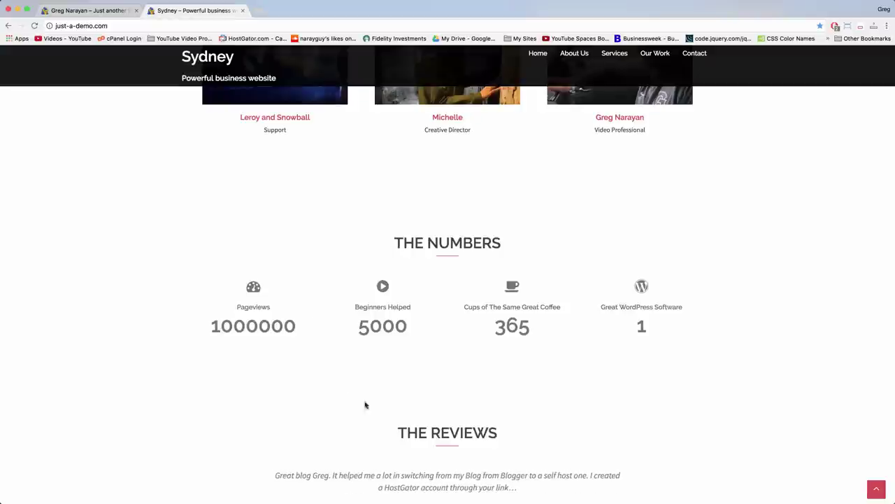
scroll(437, 336, down, 4)
scroll(466, 396, down, 20)
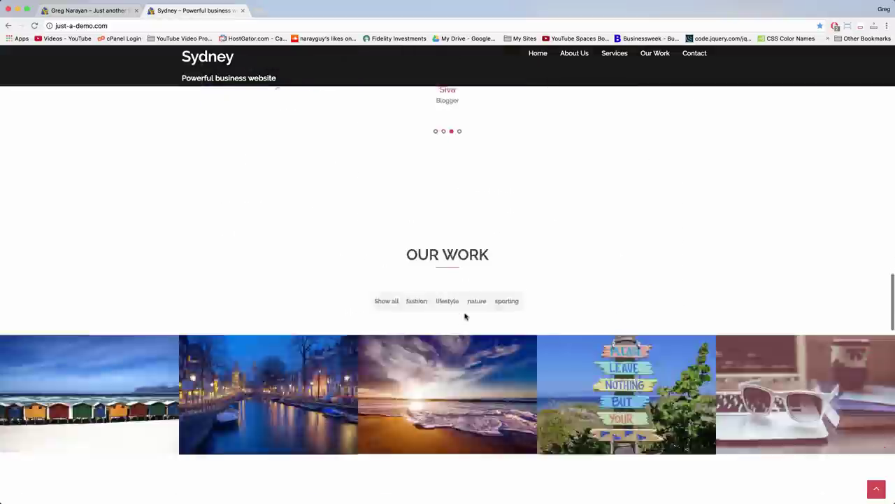
scroll(556, 259, down, 6)
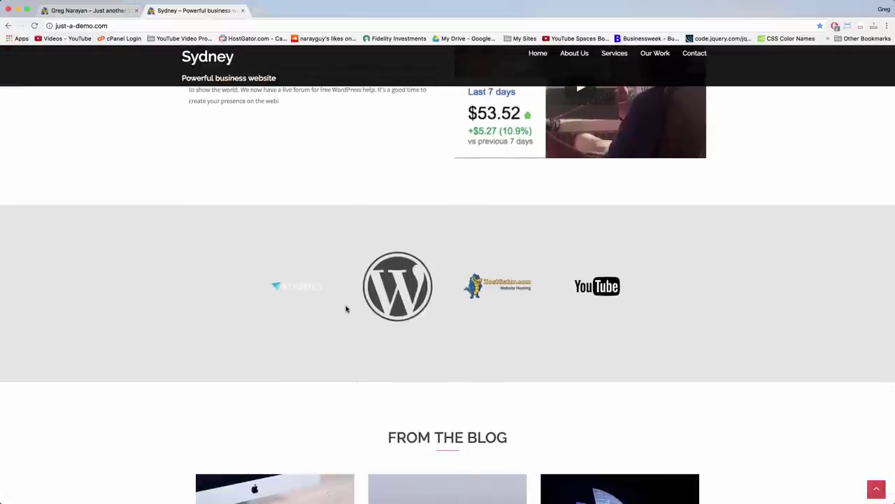
scroll(345, 308, down, 1)
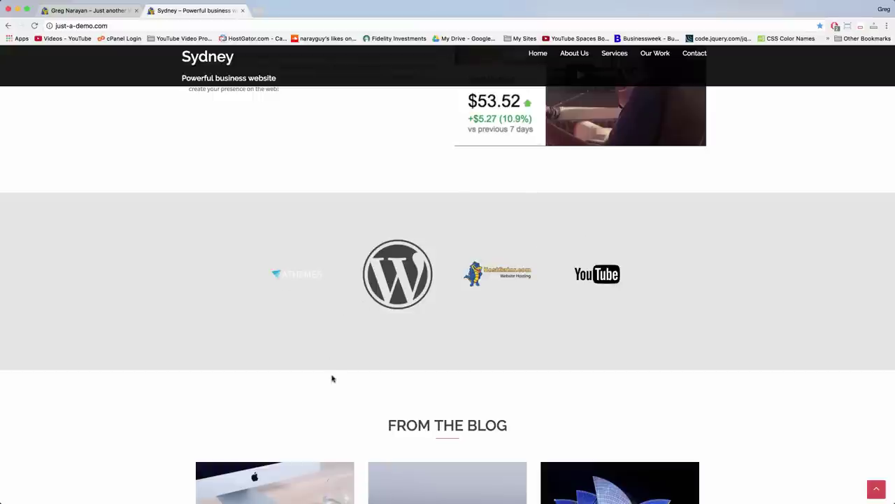
scroll(332, 378, down, 5)
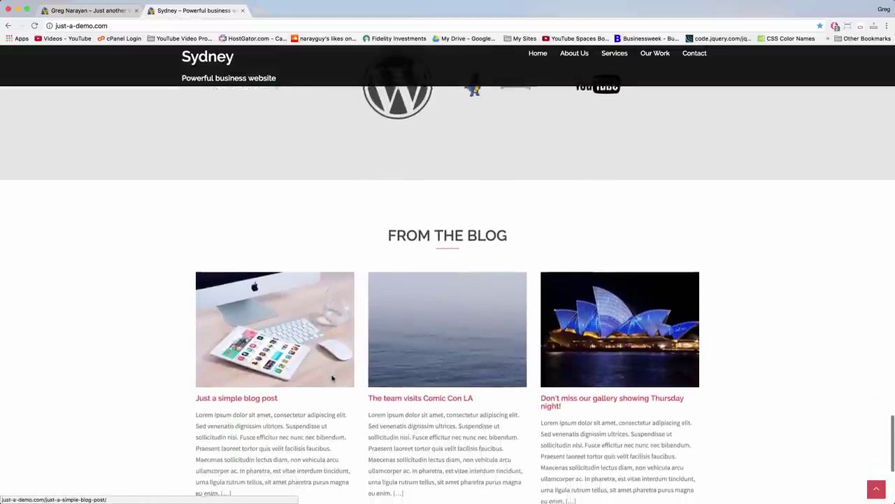
scroll(332, 379, down, 6)
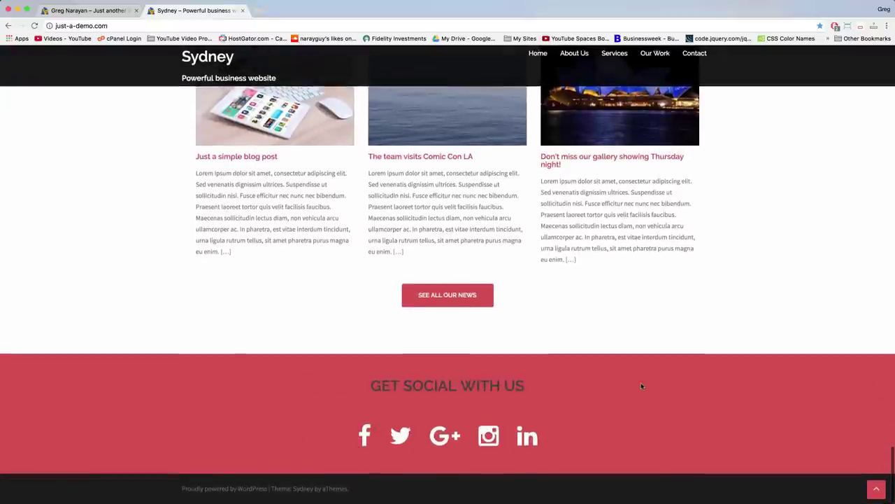
scroll(544, 152, up, 5)
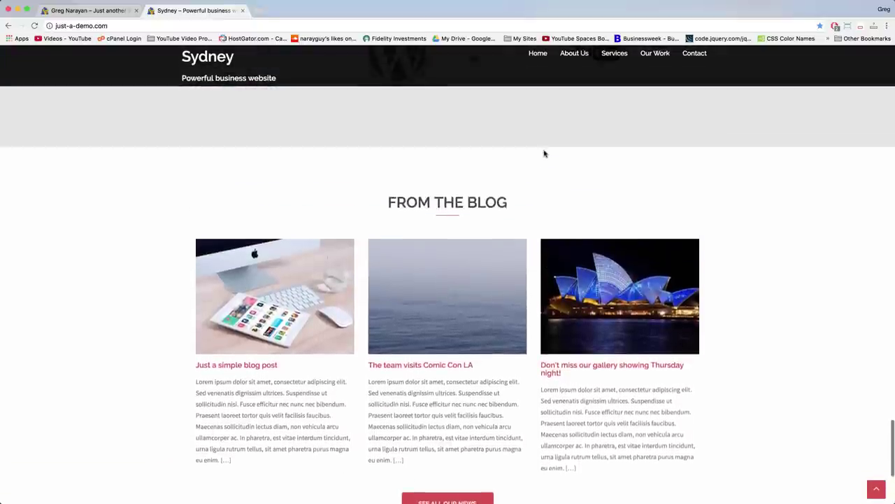
scroll(576, 202, down, 3)
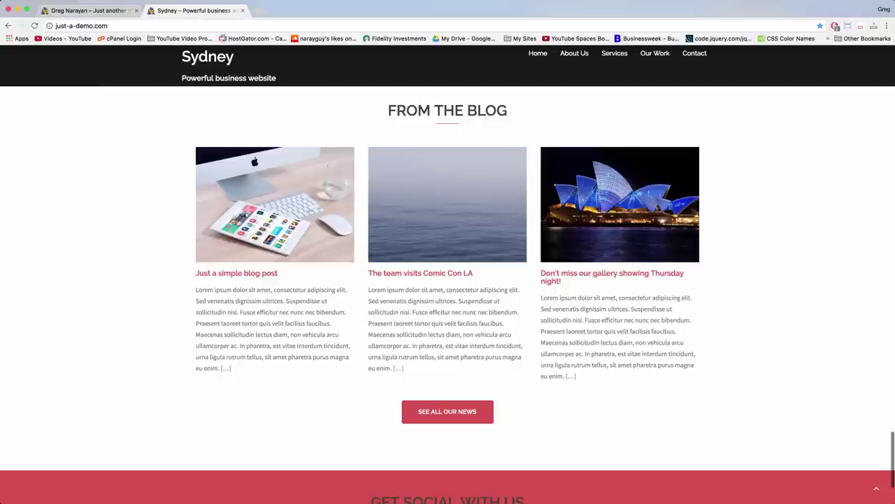
click(875, 491)
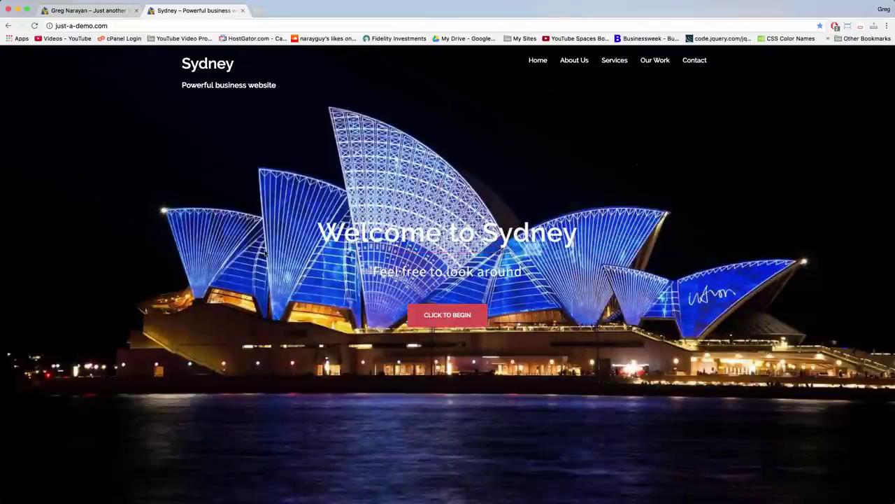
scroll(265, 254, down, 5)
scroll(265, 254, down, 2)
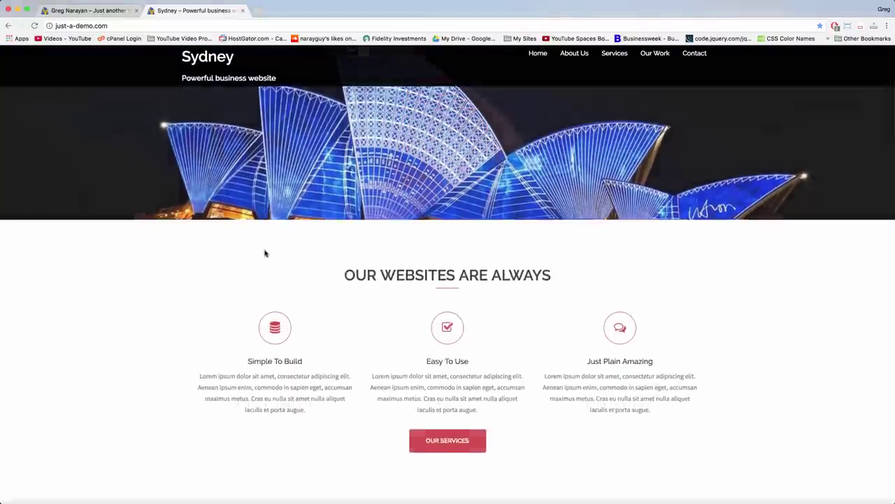
scroll(500, 254, down, 3)
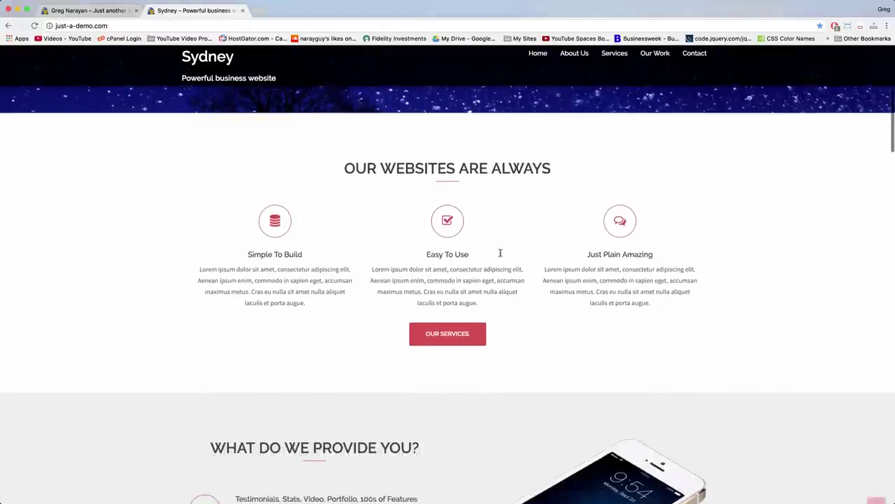
click(78, 11)
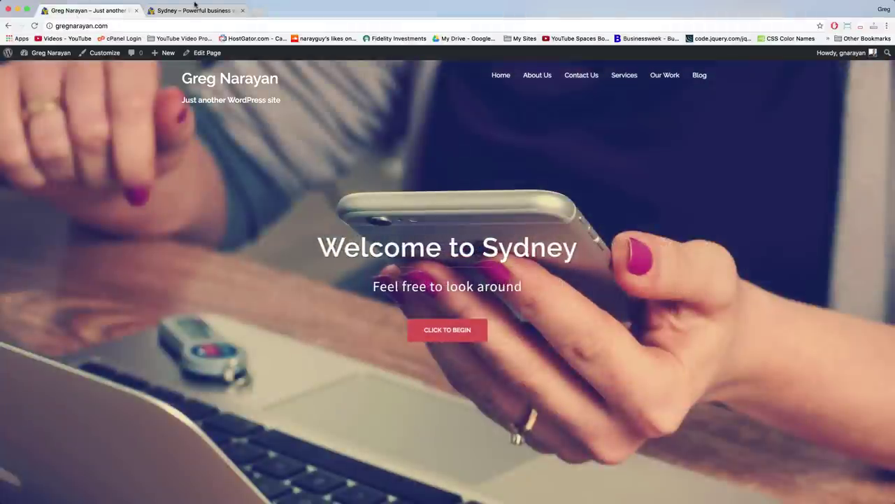
click(200, 11)
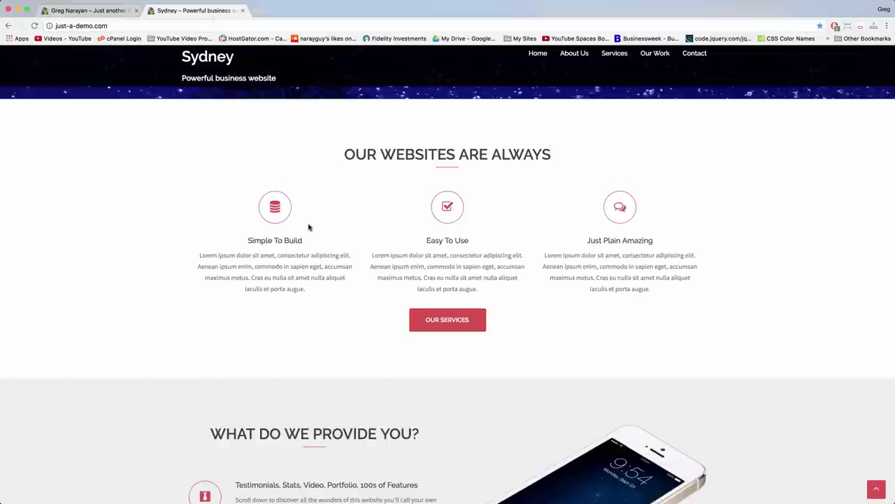
scroll(426, 248, down, 3)
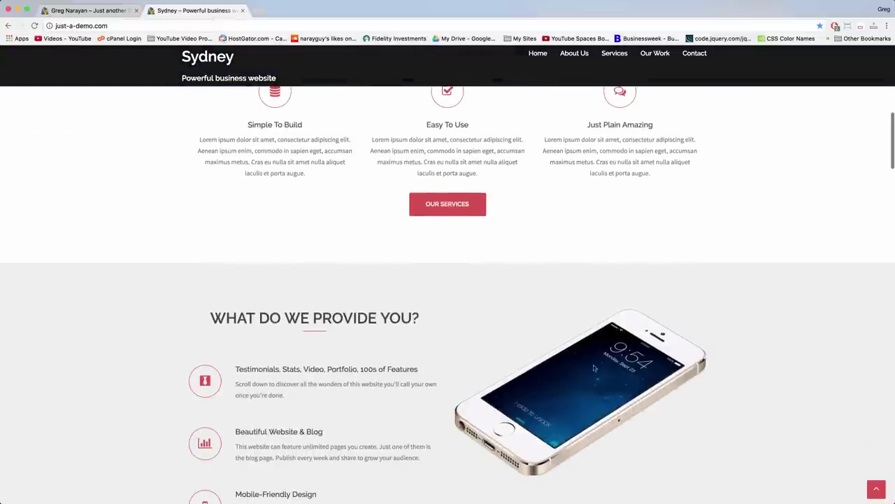
scroll(424, 166, up, 15)
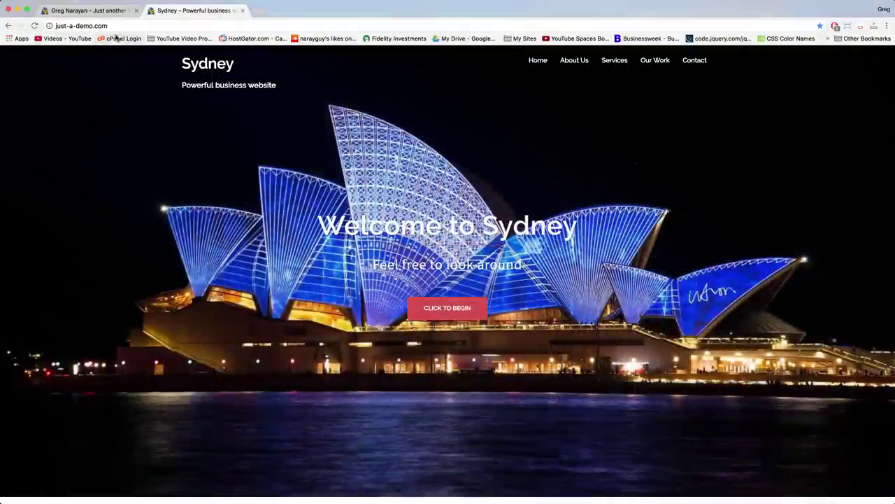
click(158, 26)
click(161, 167)
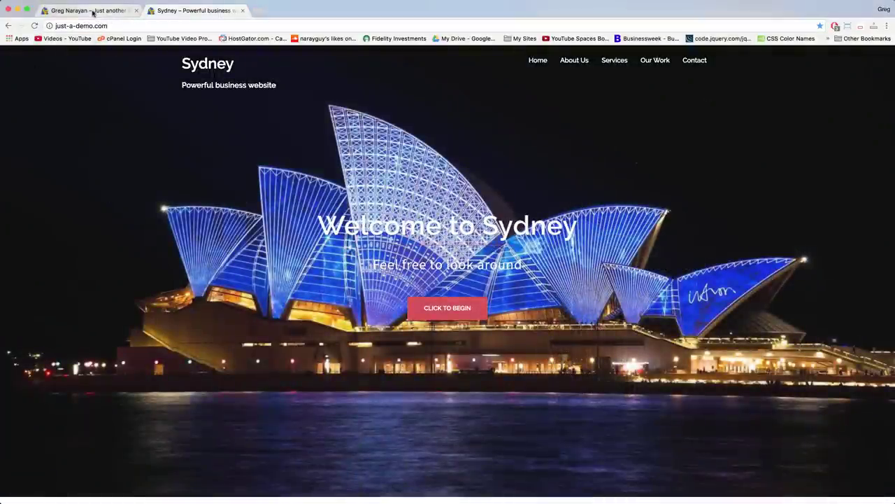
click(92, 11)
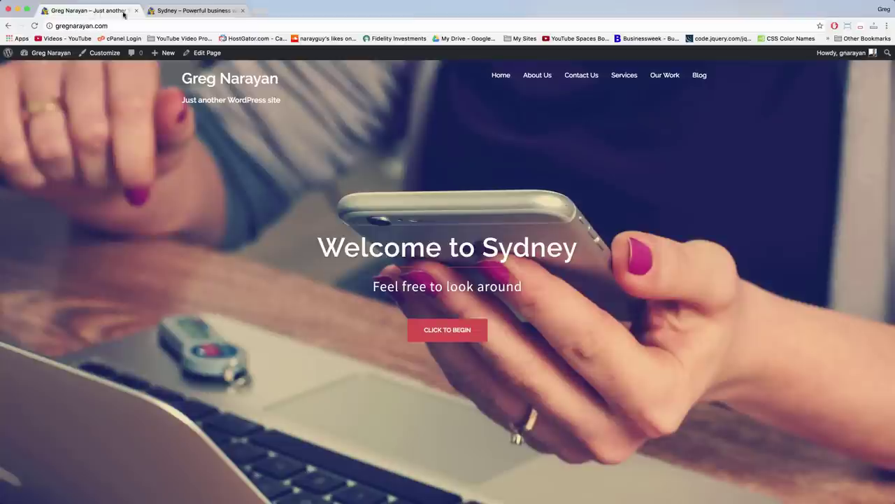
click(170, 12)
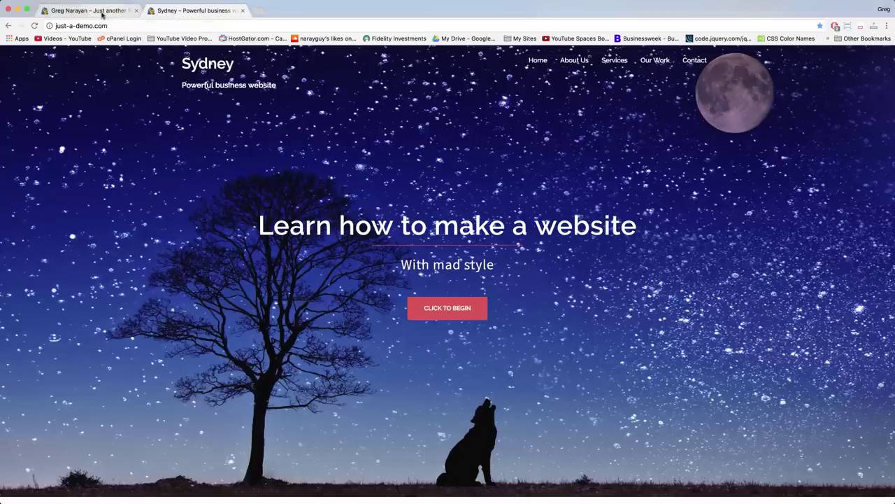
click(108, 13)
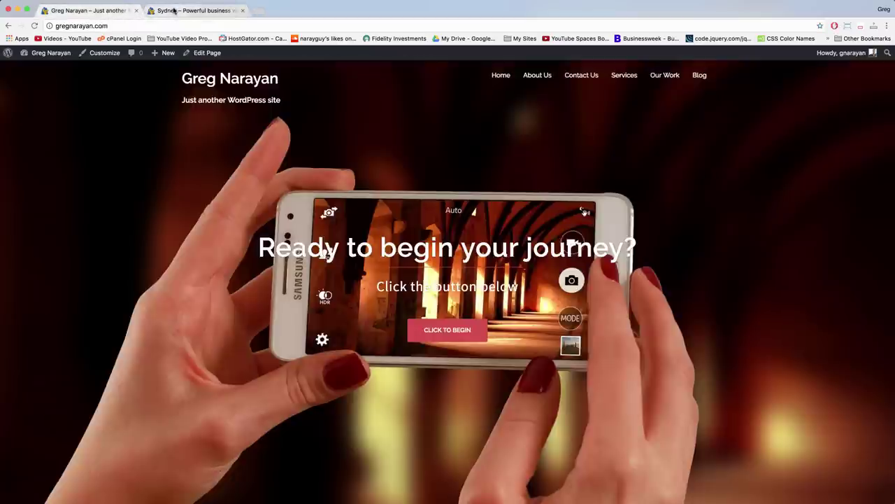
click(175, 10)
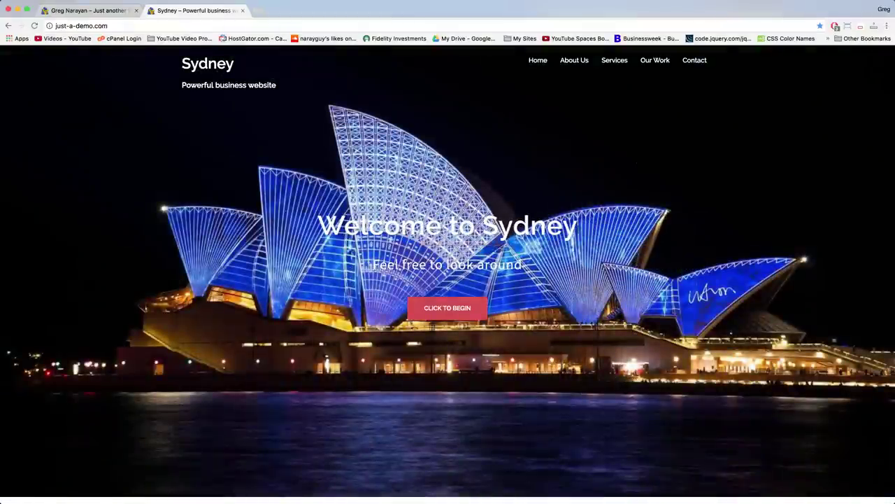
drag(578, 230, 316, 230)
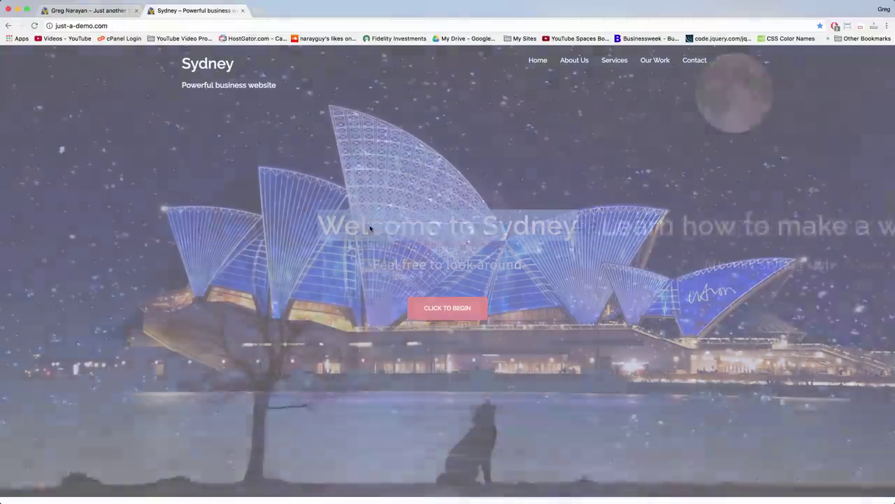
right_click(367, 223)
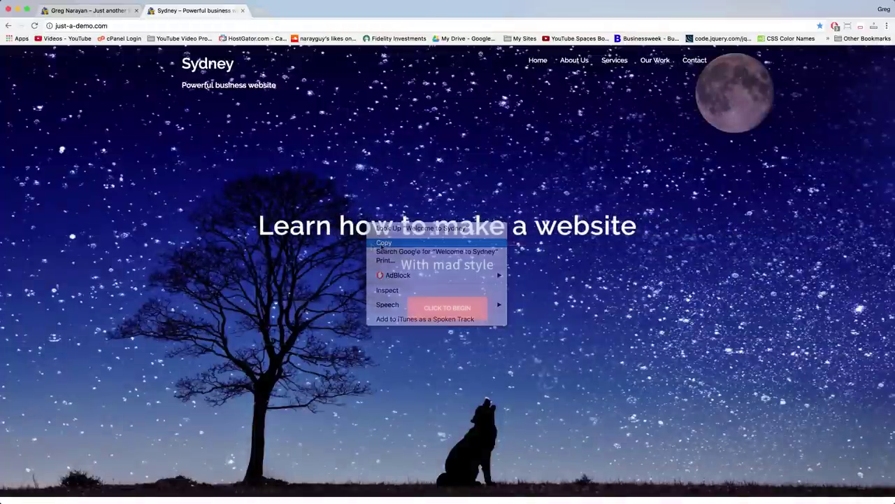
scroll(230, 326, down, 5)
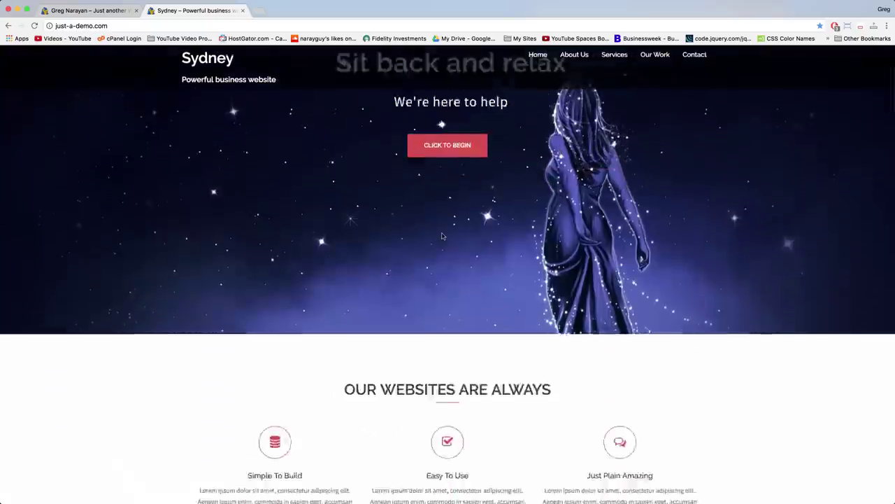
scroll(441, 237, down, 5)
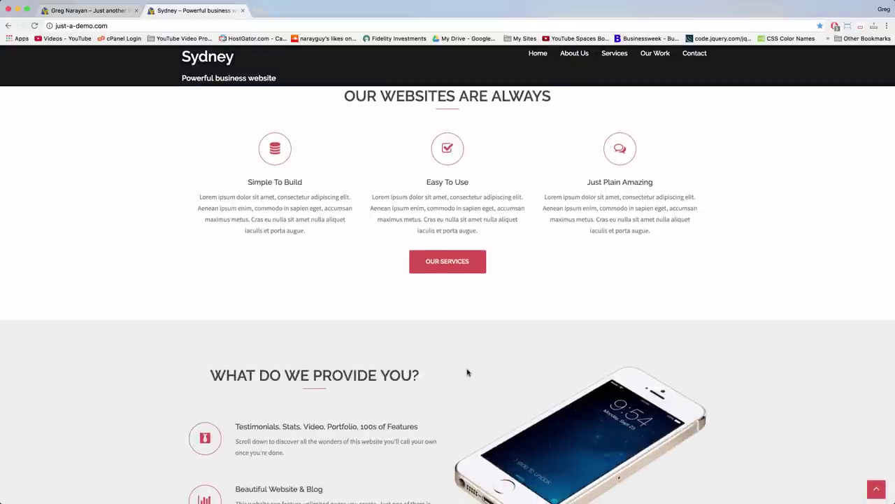
scroll(468, 373, down, 10)
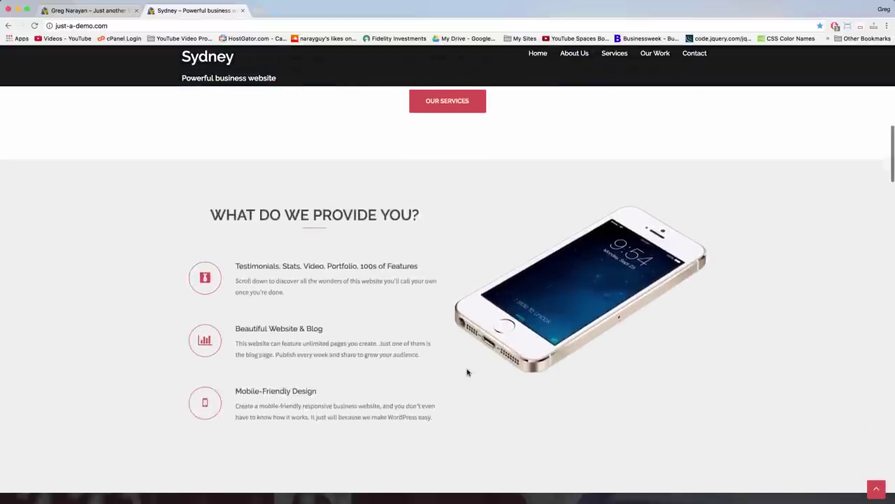
scroll(468, 373, down, 5)
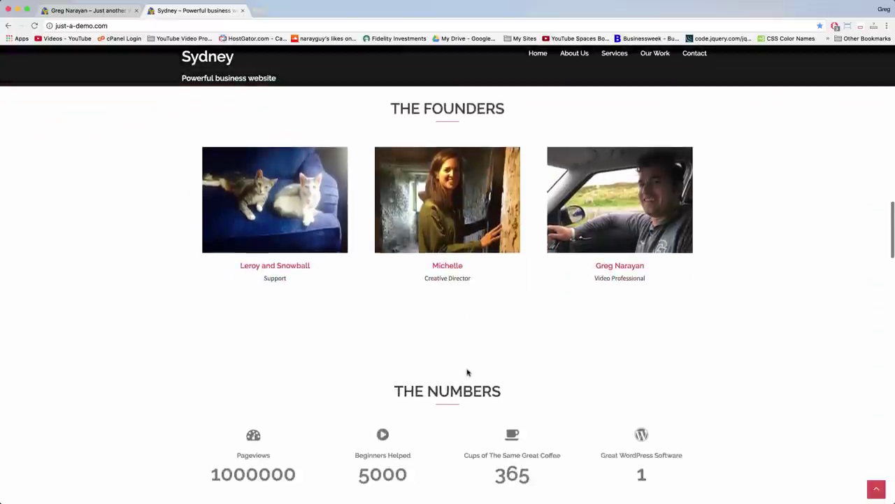
scroll(468, 373, down, 2)
scroll(468, 373, down, 2)
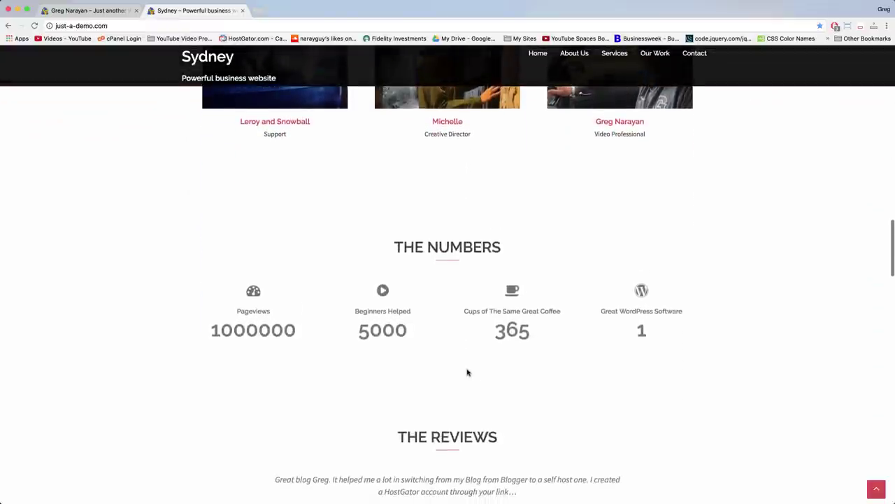
scroll(443, 271, down, 8)
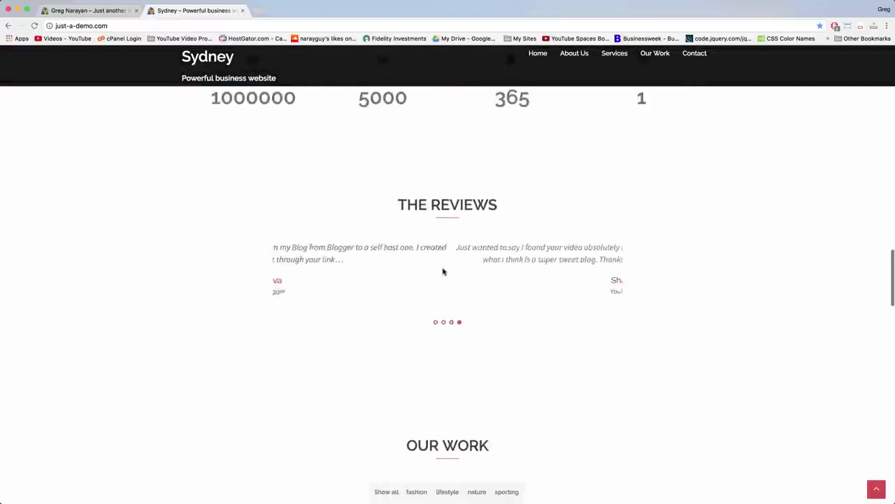
scroll(444, 271, up, 3)
scroll(443, 272, up, 7)
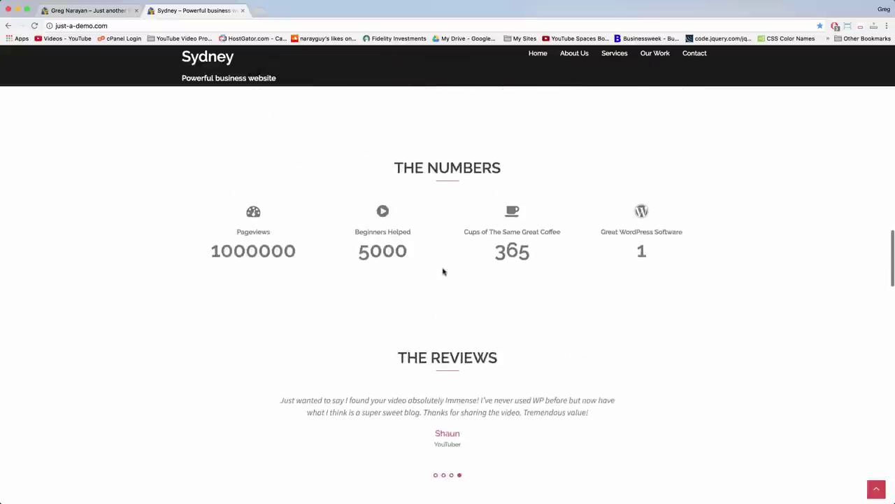
scroll(443, 268, up, 6)
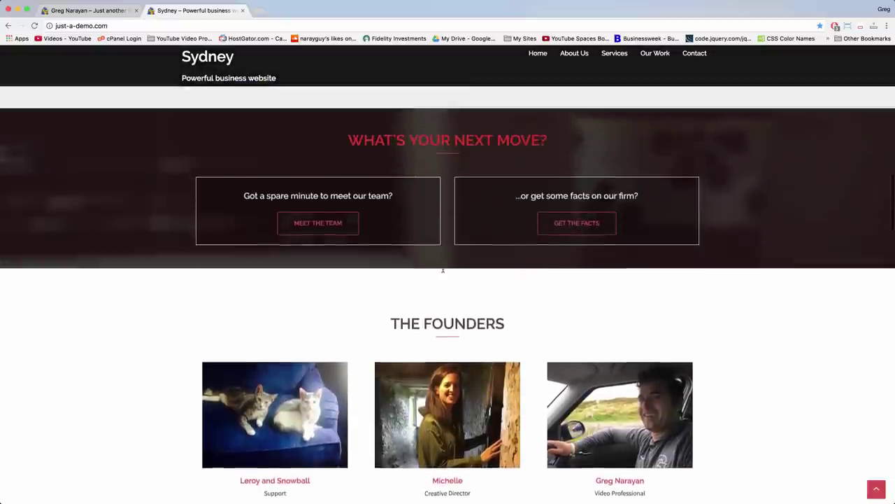
scroll(443, 268, up, 6)
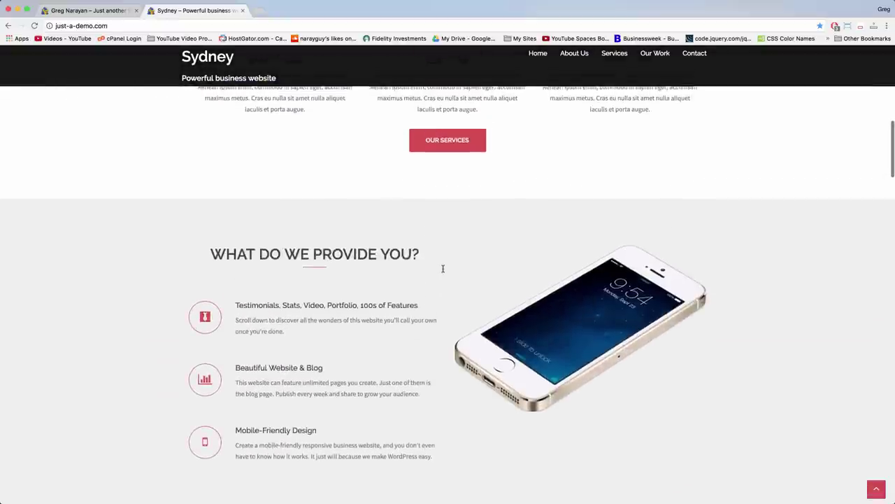
scroll(443, 269, up, 5)
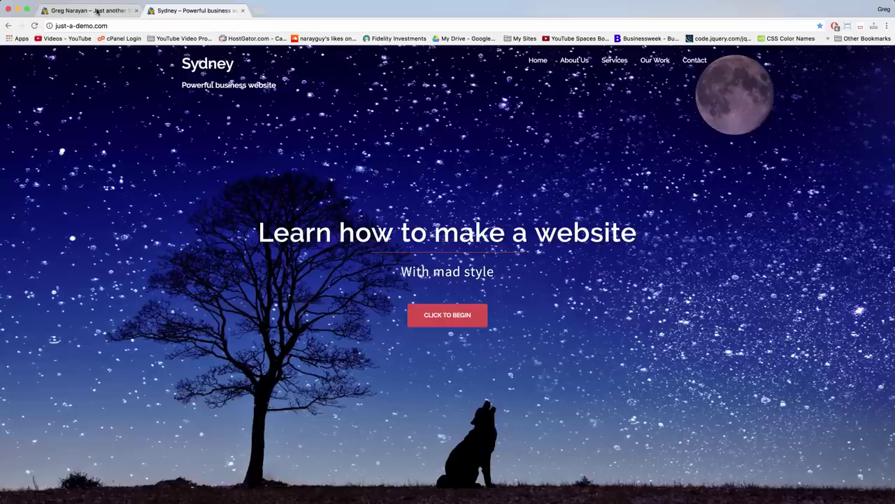
Scroll through both the own site and the Sydney demo, then return to the gregnarayan.com homepage
click(98, 12)
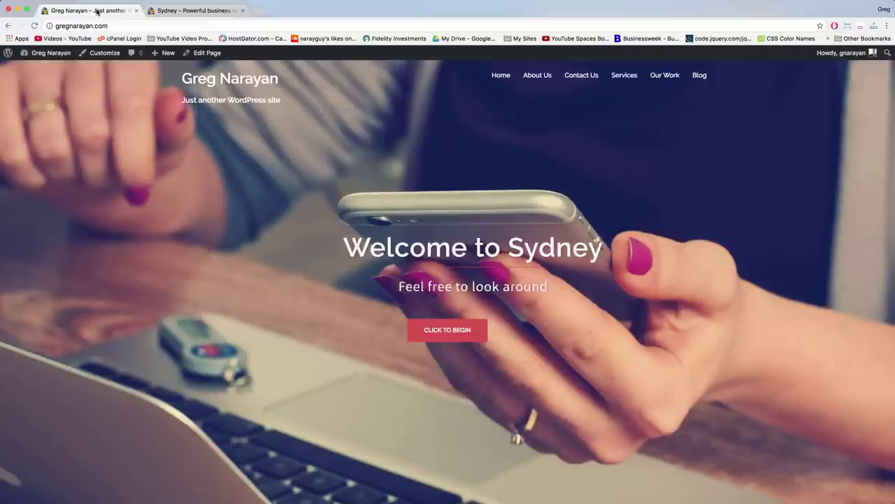
scroll(301, 184, down, 2)
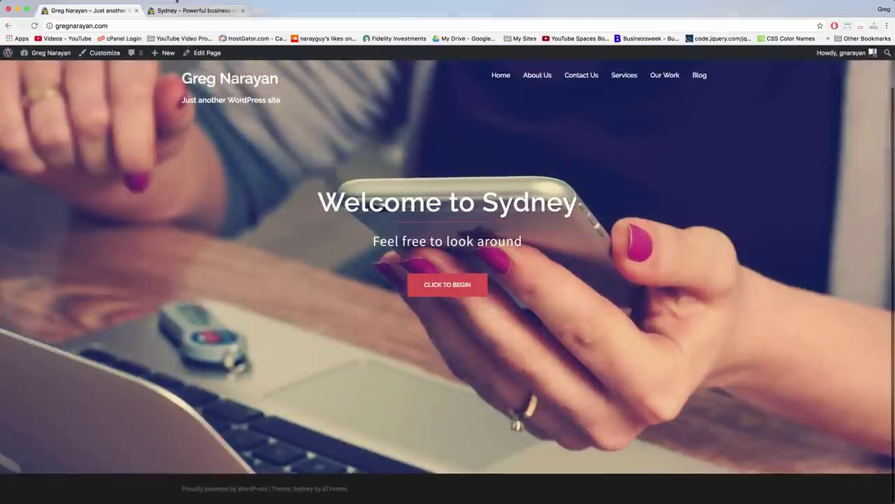
click(186, 10)
scroll(408, 182, down, 5)
scroll(358, 172, down, 3)
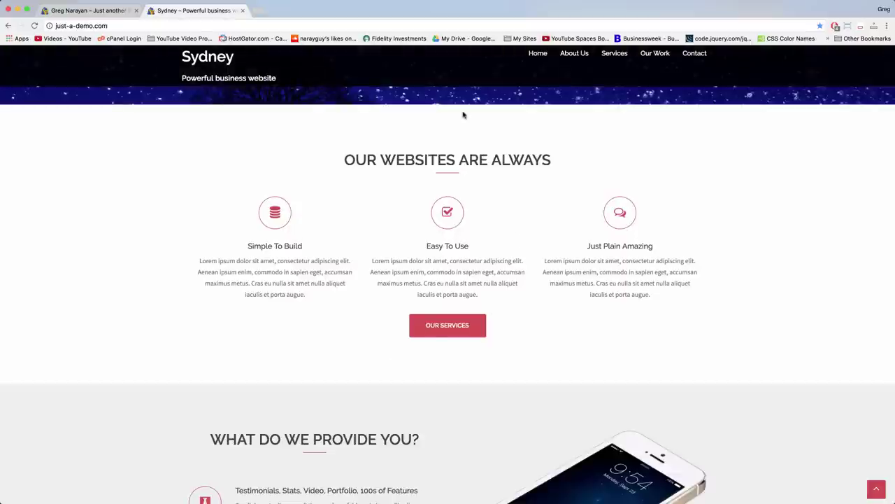
click(77, 10)
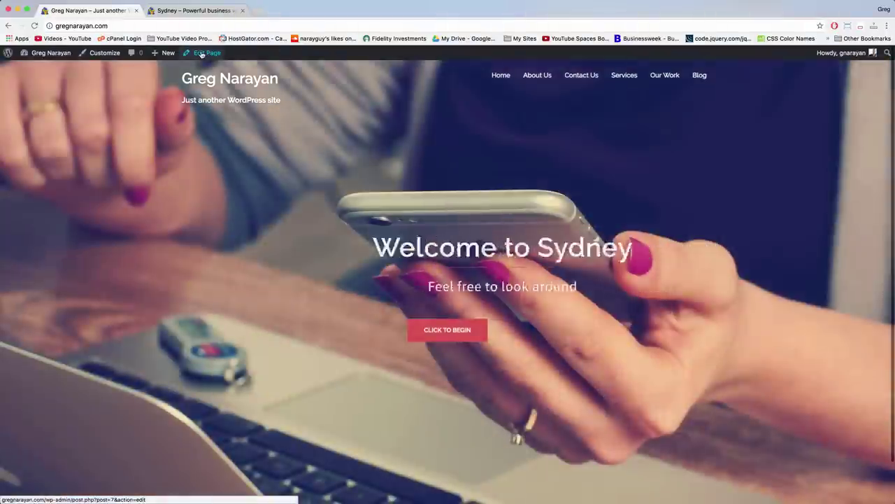
Edit the Front Page and switch its empty content from the Text editor to Page Builder
click(202, 54)
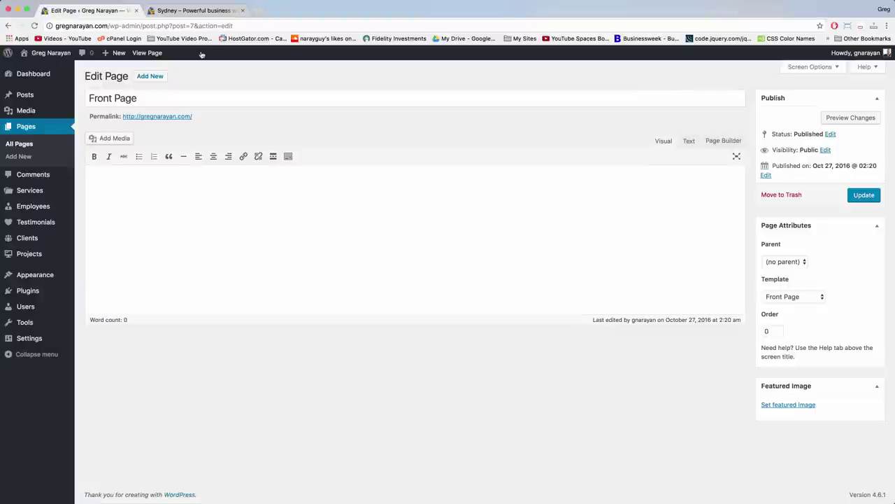
click(147, 98)
click(163, 193)
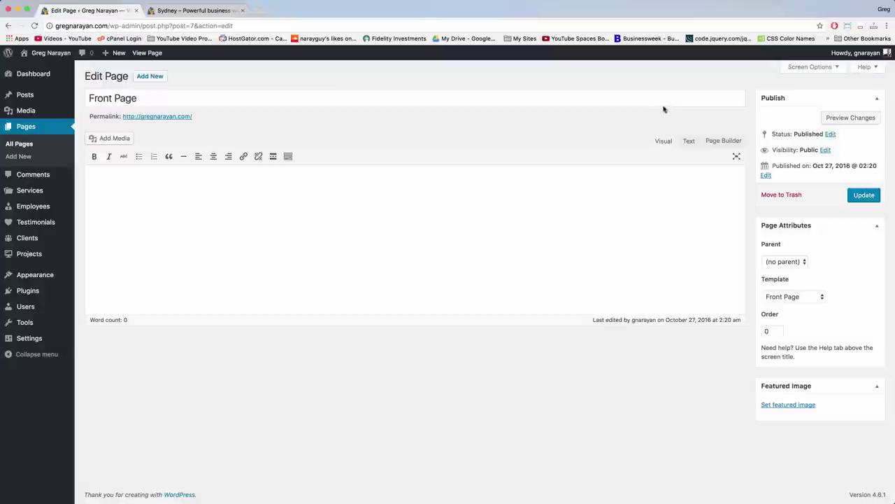
click(690, 142)
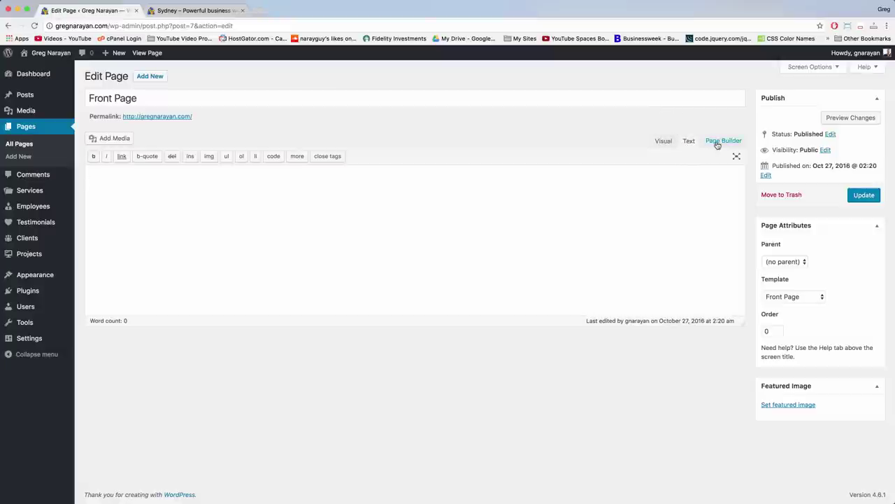
click(717, 142)
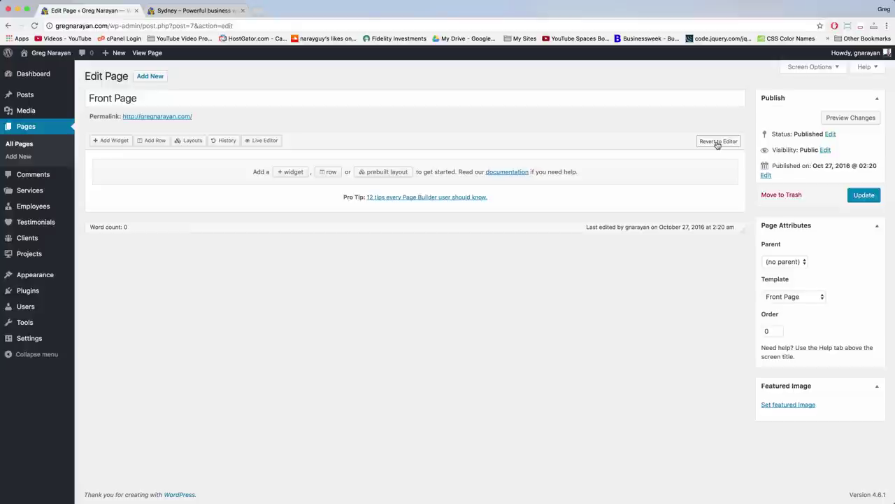
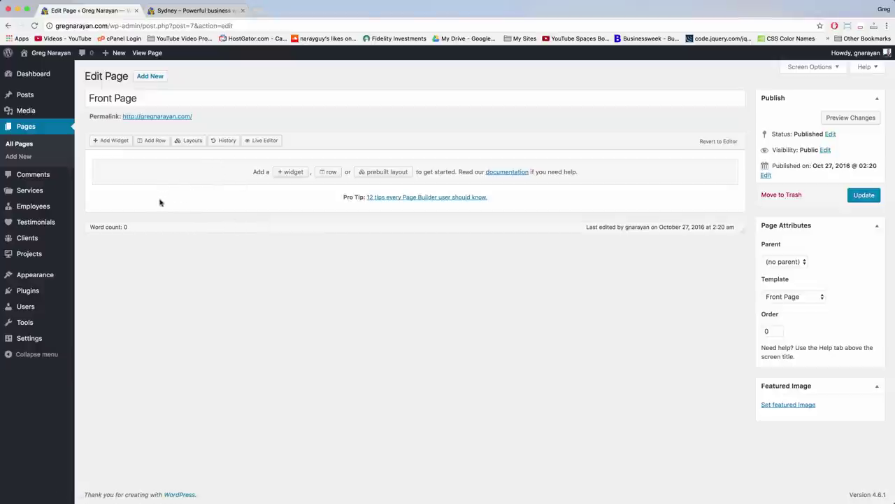
Insert a one-column row with the Even (1) ratio into the Front Page layout
click(147, 143)
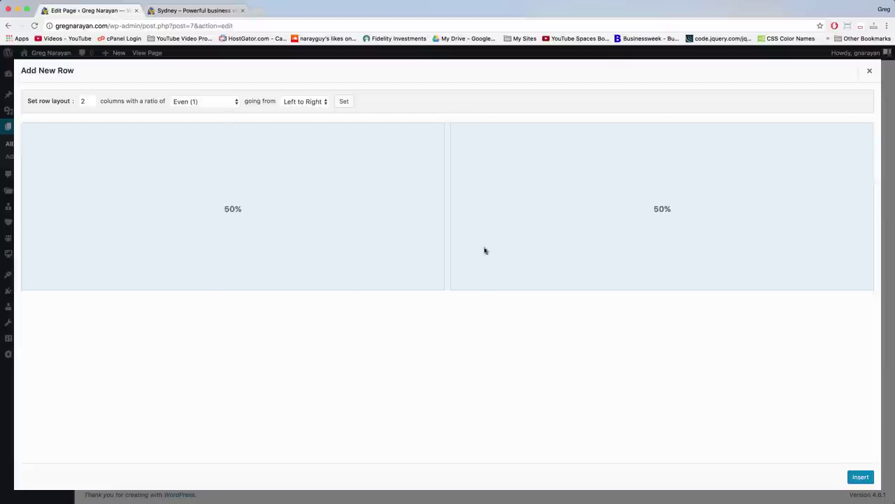
click(90, 101)
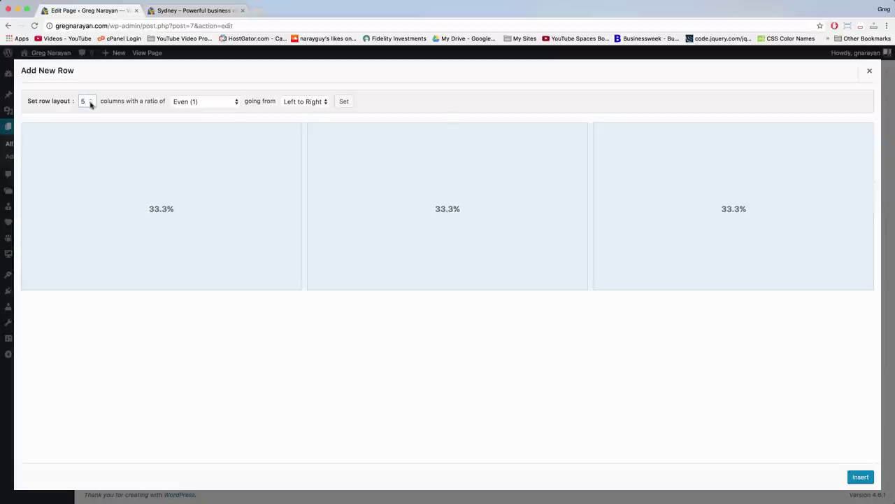
click(90, 103)
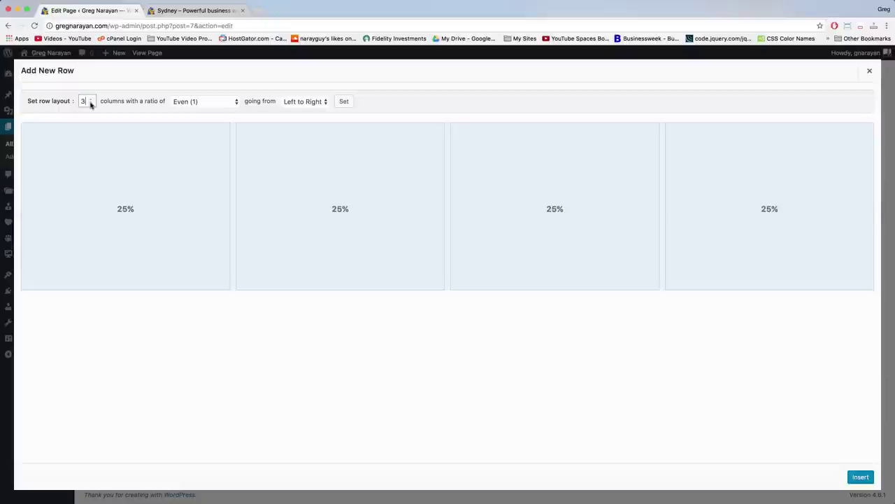
click(90, 104)
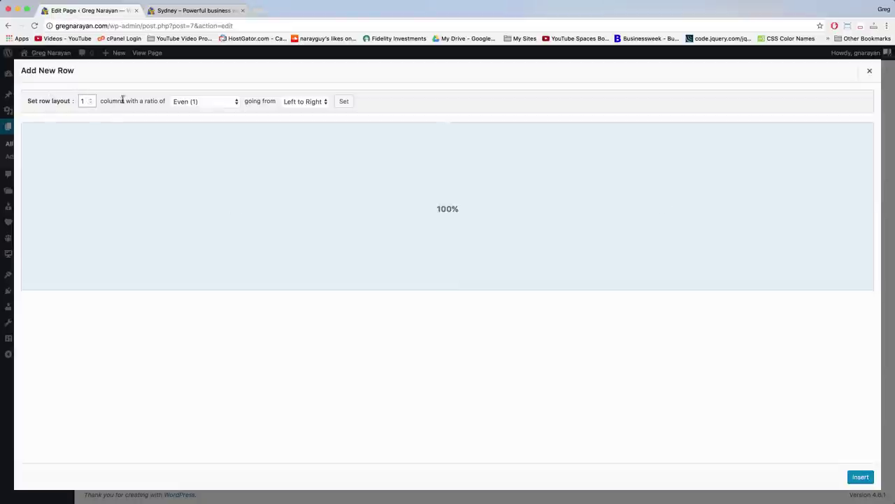
click(224, 103)
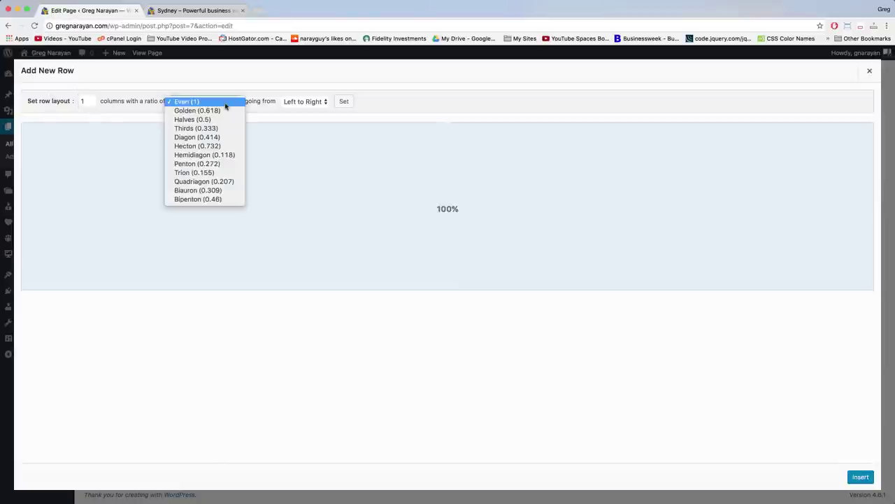
click(211, 103)
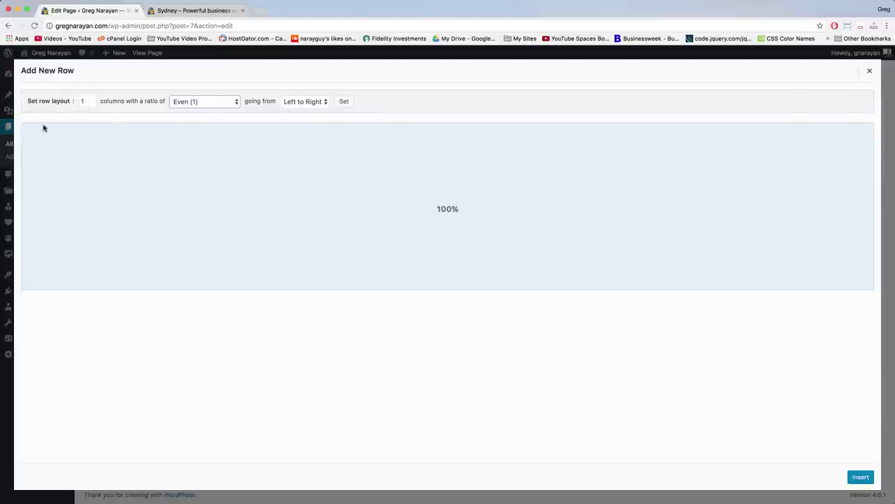
click(860, 476)
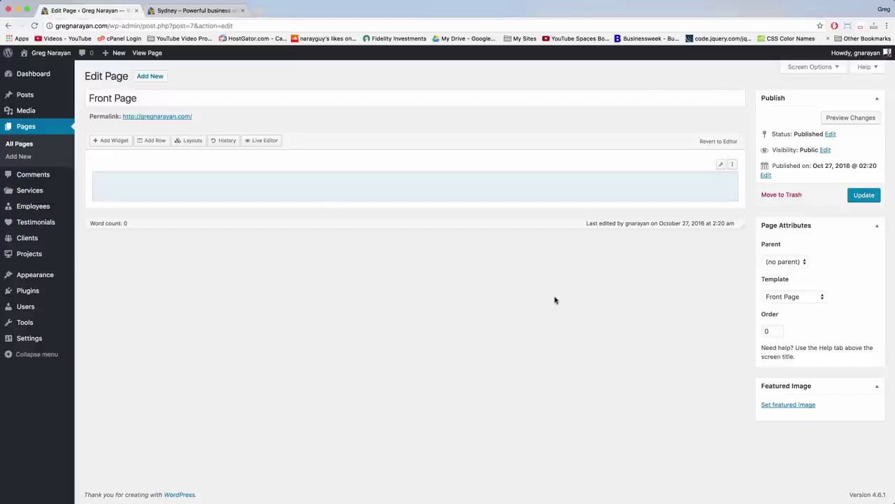
Place a Sydney FP: Services Type A widget in the new row's cell
click(245, 187)
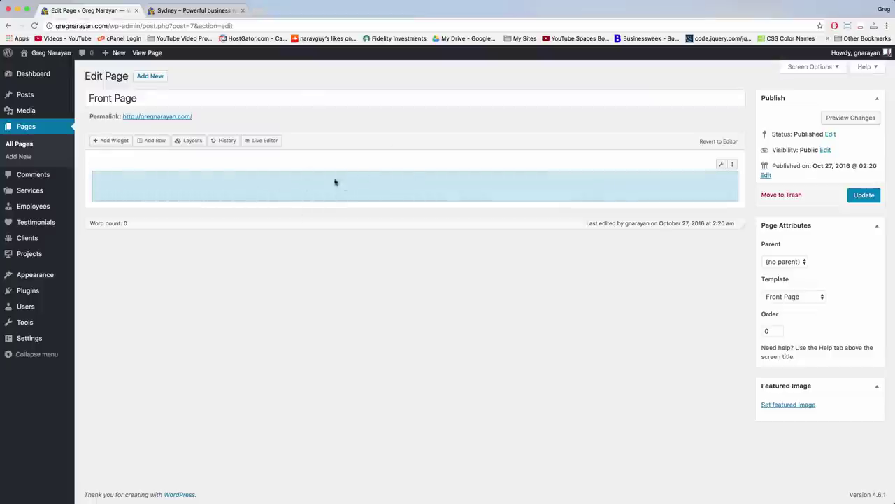
click(112, 141)
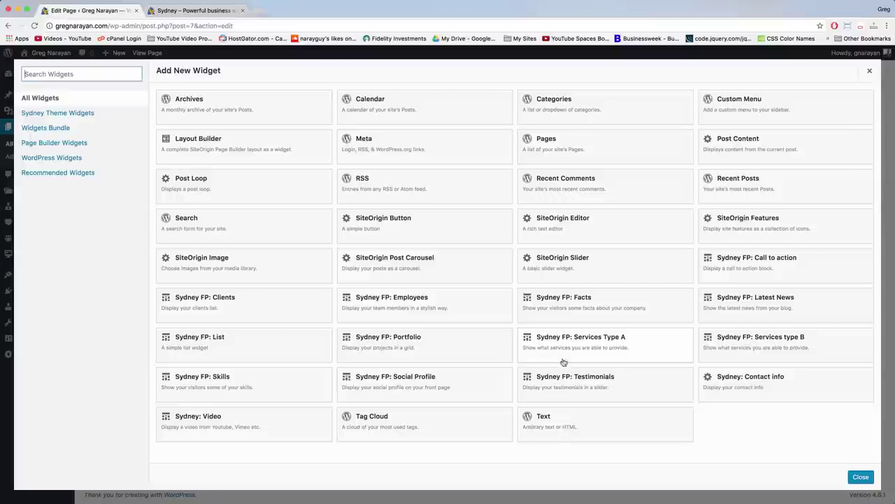
click(589, 348)
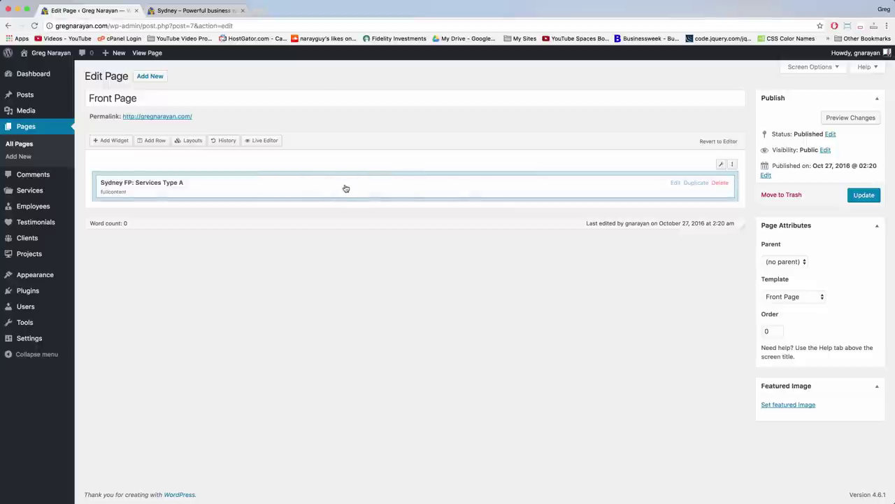
Save the Front Page and open the live homepage in a new tab
click(864, 195)
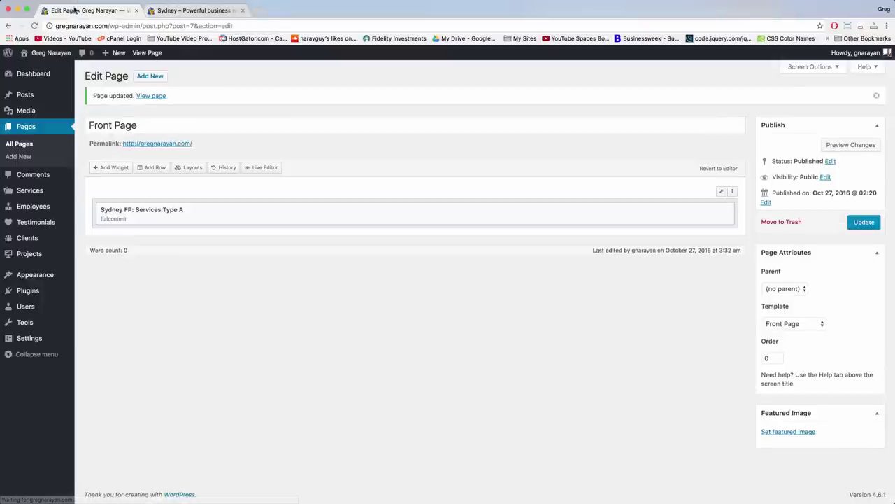
mouse_move(44, 53)
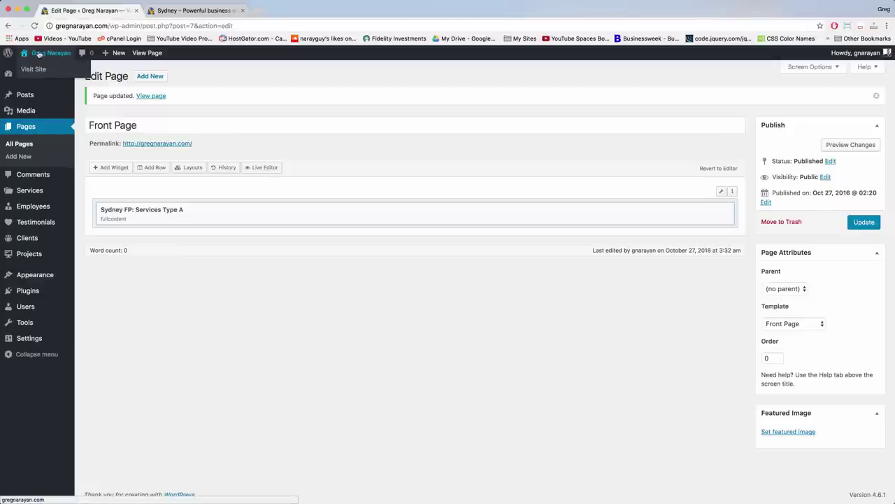
right_click(39, 55)
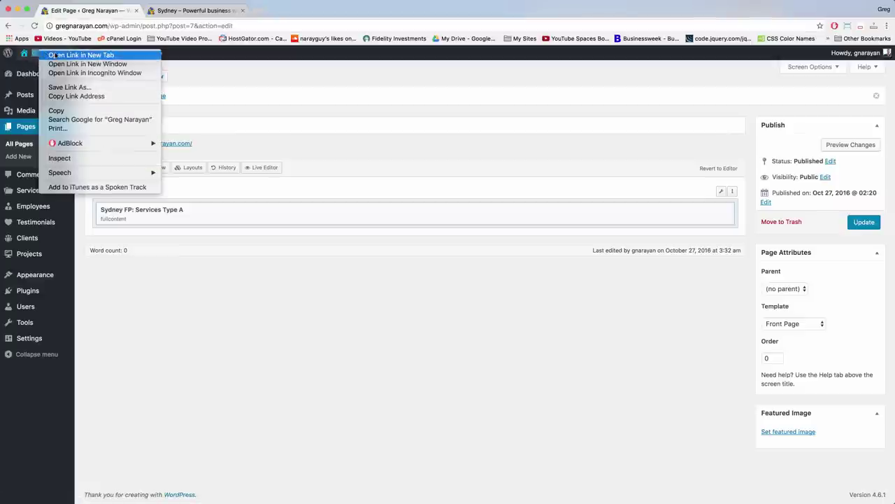
click(54, 56)
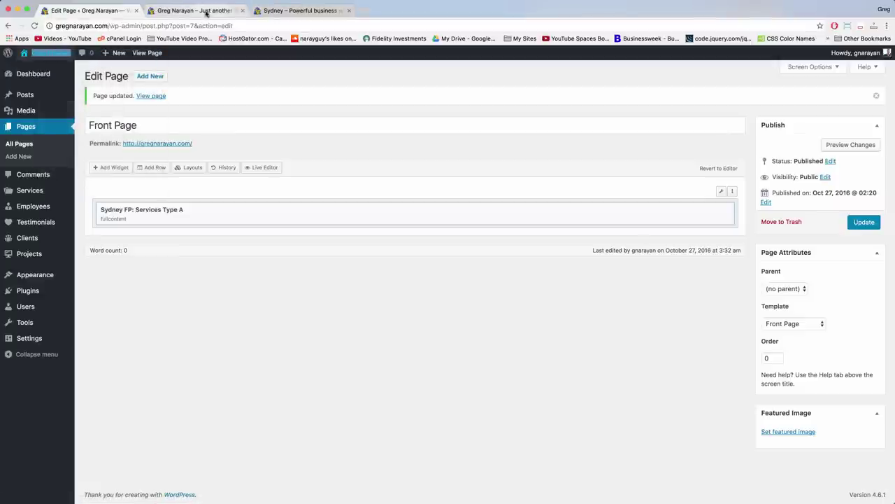
click(206, 12)
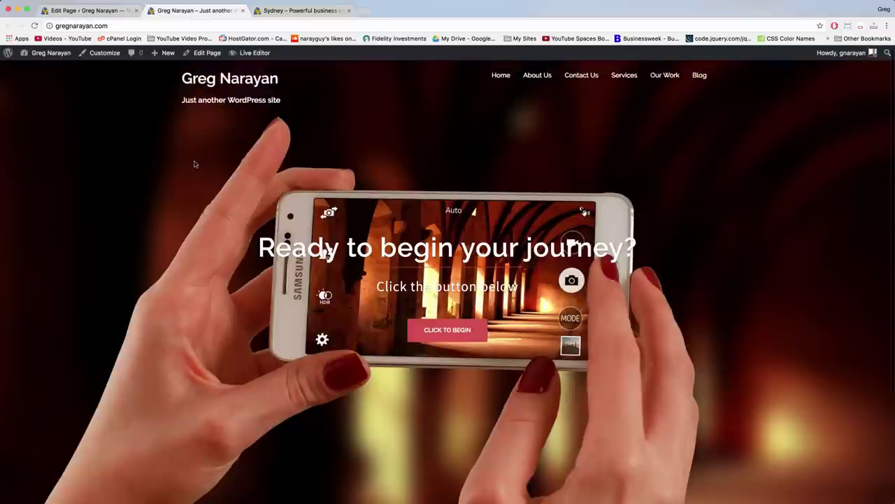
Compare the live homepage with the page editor, ending back in the editor
scroll(195, 166, down, 5)
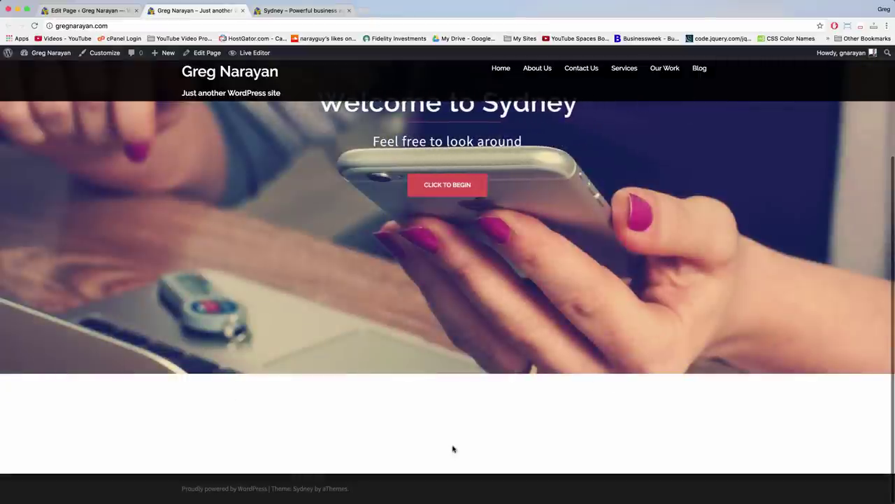
click(84, 10)
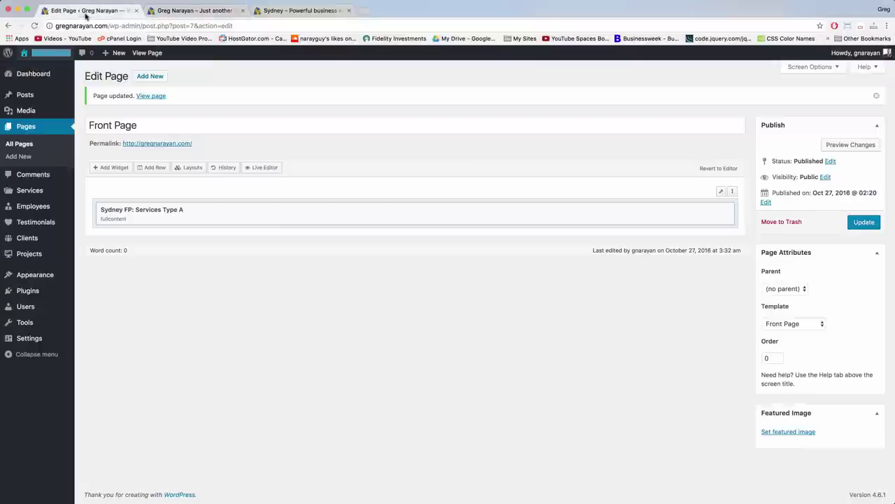
mouse_move(172, 214)
click(201, 10)
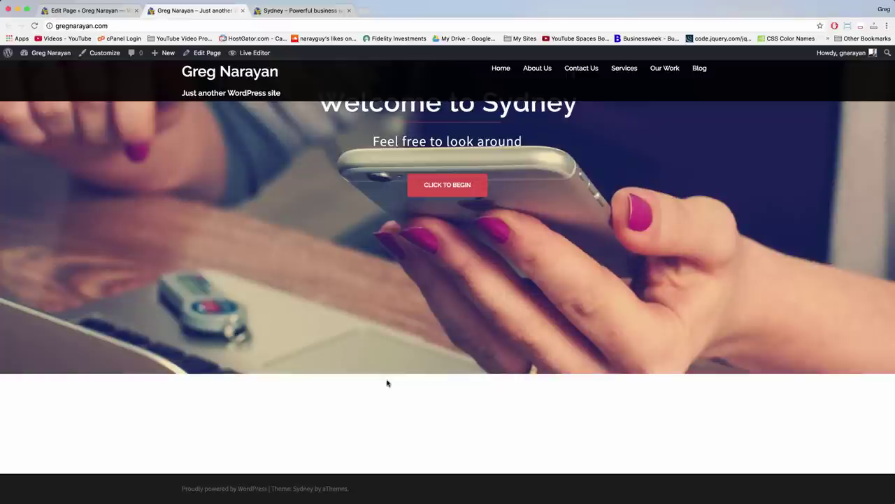
scroll(387, 382, up, 3)
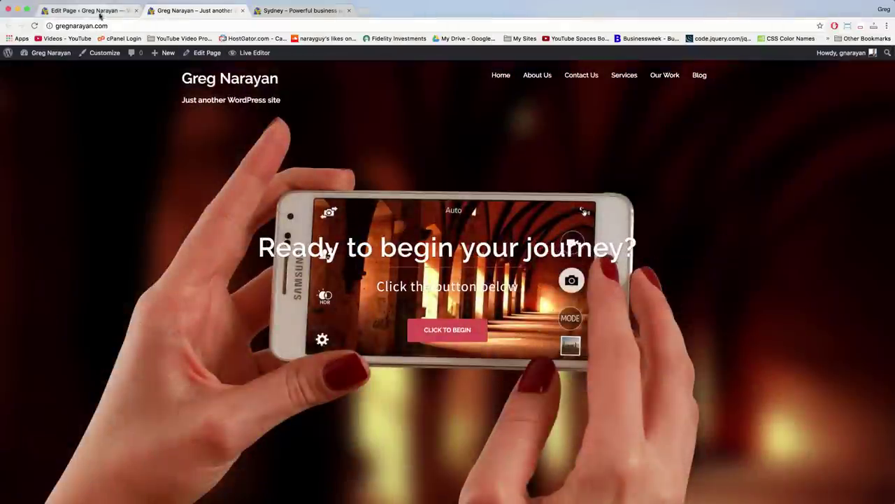
click(100, 15)
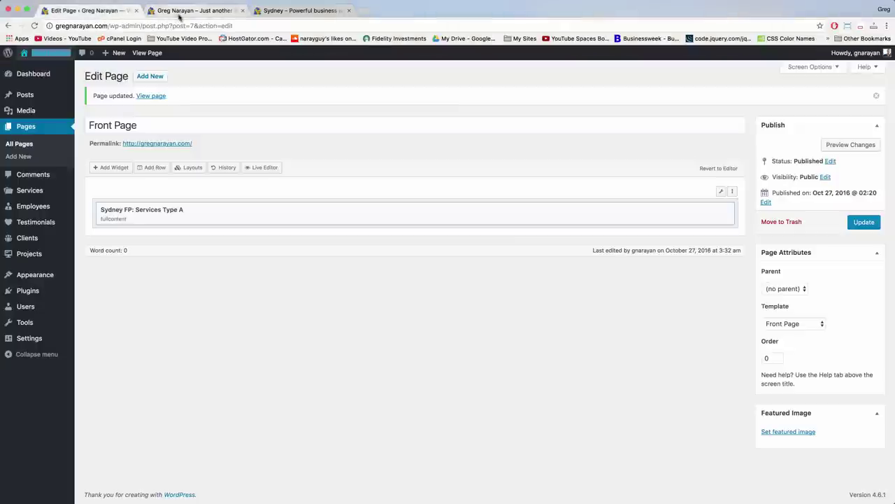
click(186, 12)
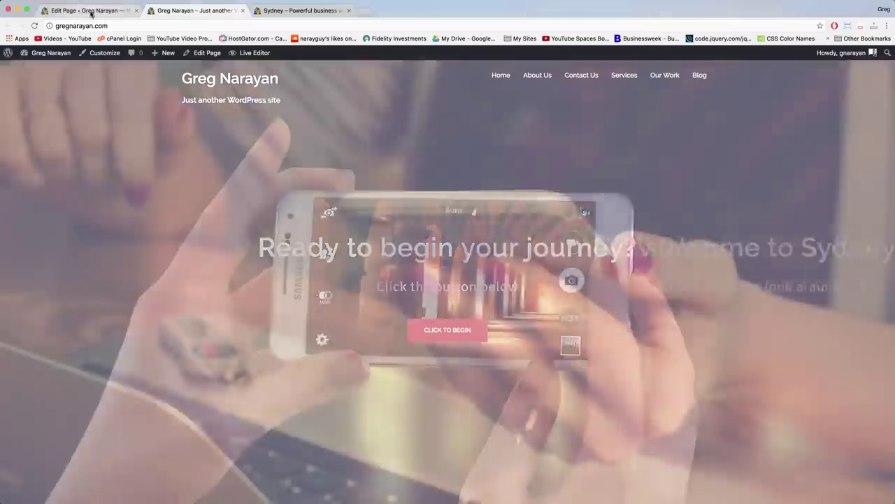
click(91, 13)
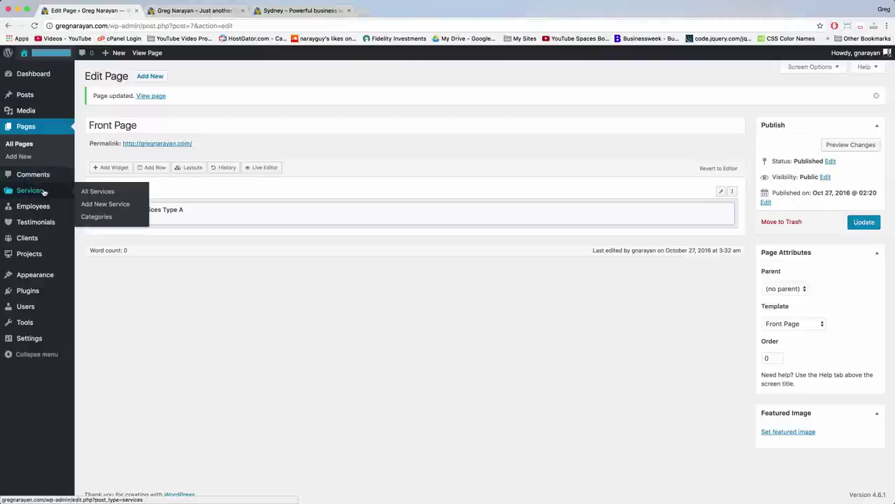
Start a new service from Services and look over its title, description and excerpt fields
click(27, 190)
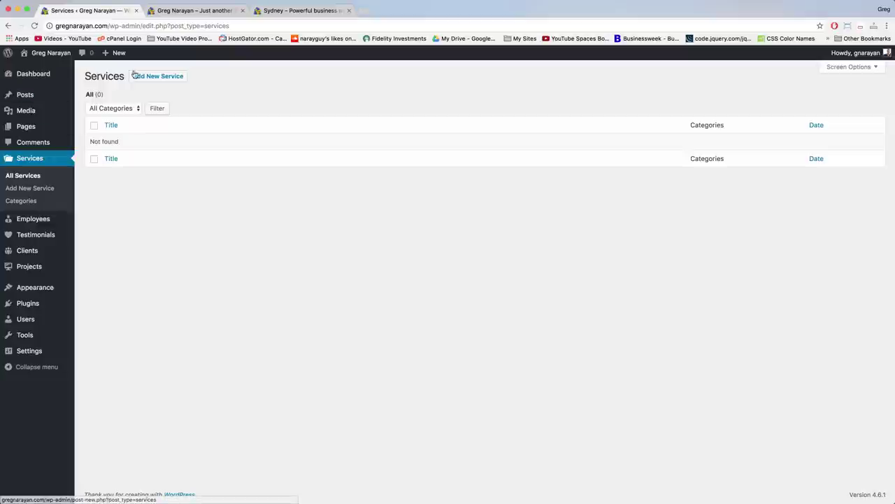
click(154, 77)
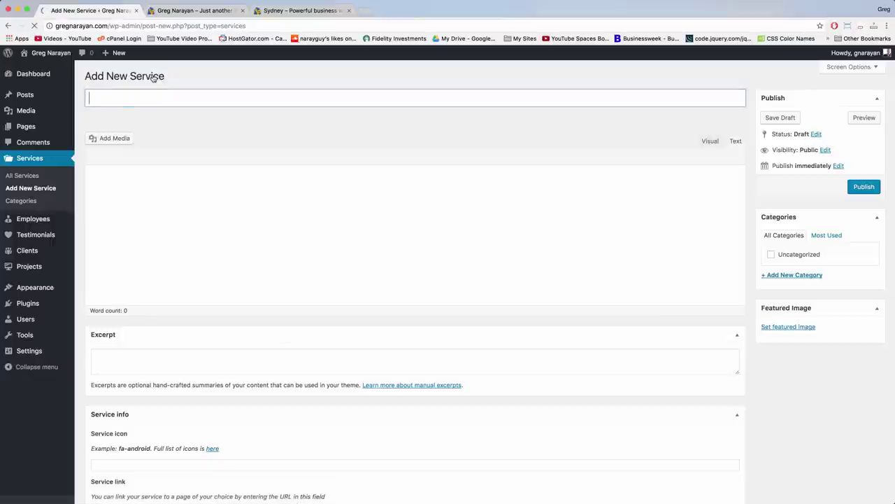
click(161, 201)
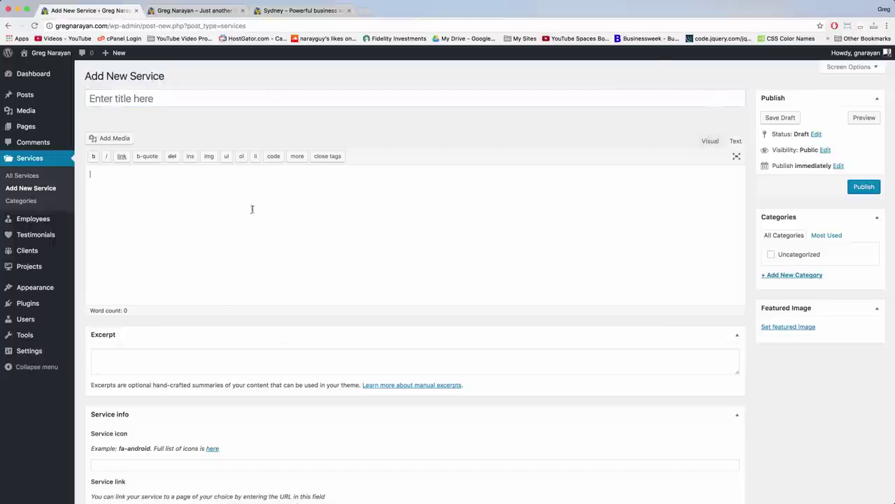
click(179, 93)
click(182, 226)
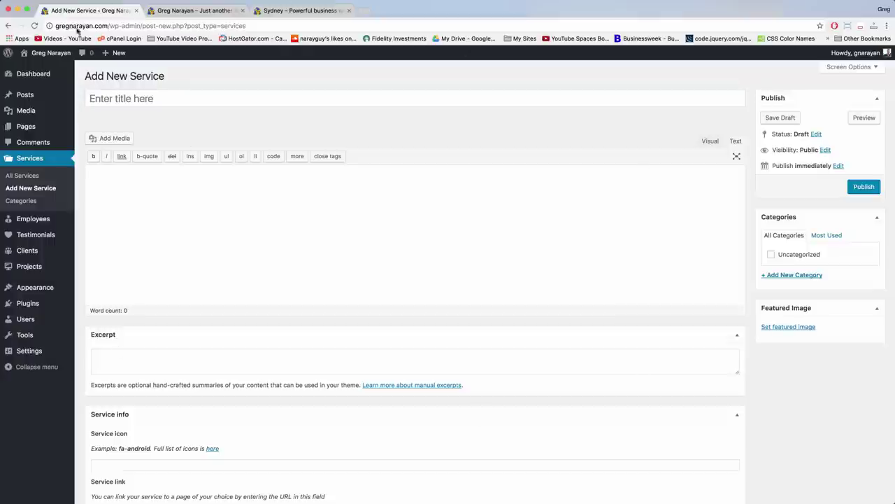
click(96, 100)
click(110, 180)
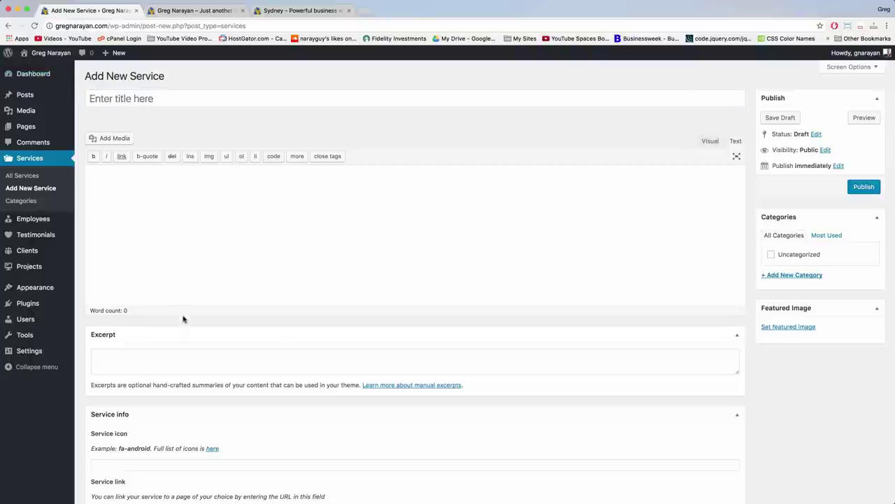
click(166, 350)
click(126, 245)
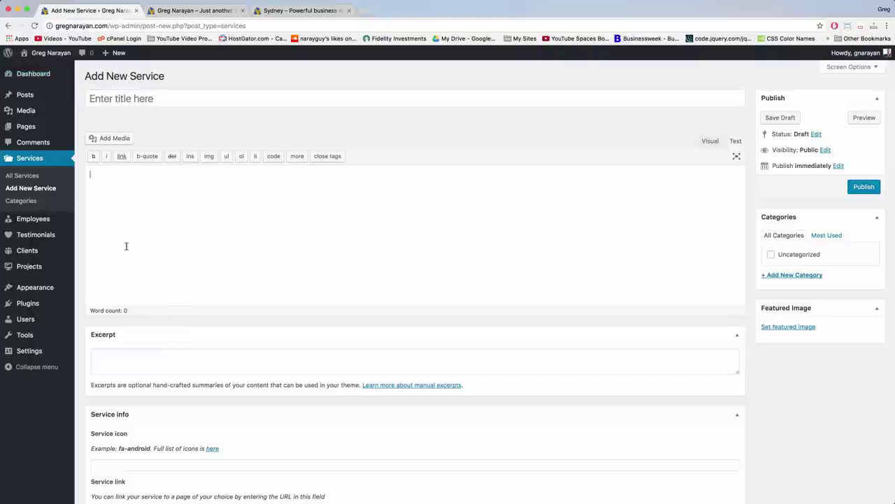
click(121, 100)
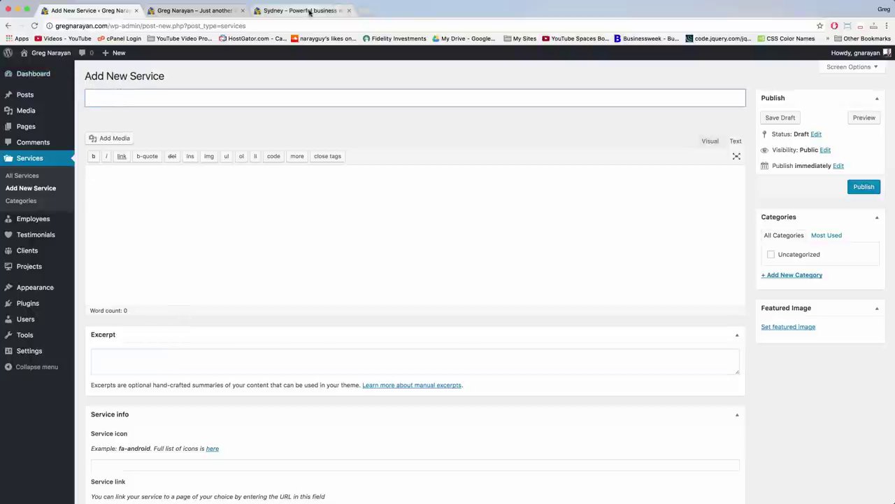
Check the Sydney demo site for reference and return to the new service's title field
click(315, 10)
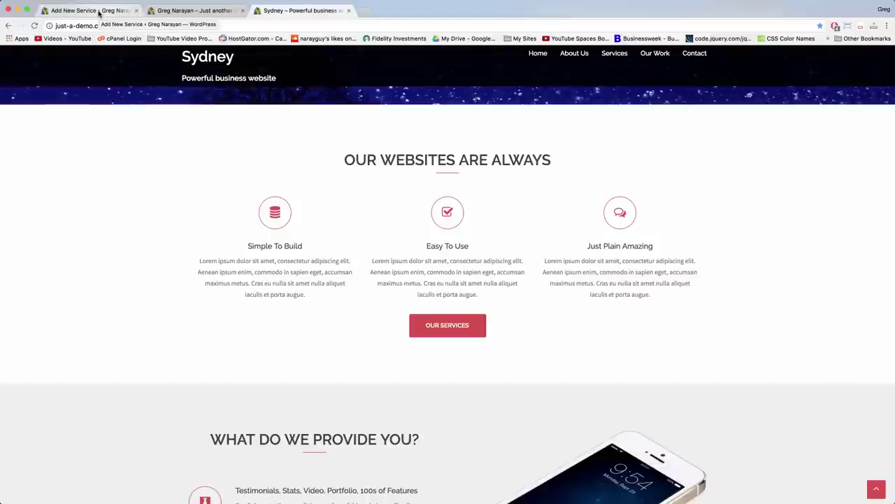
click(100, 11)
click(140, 210)
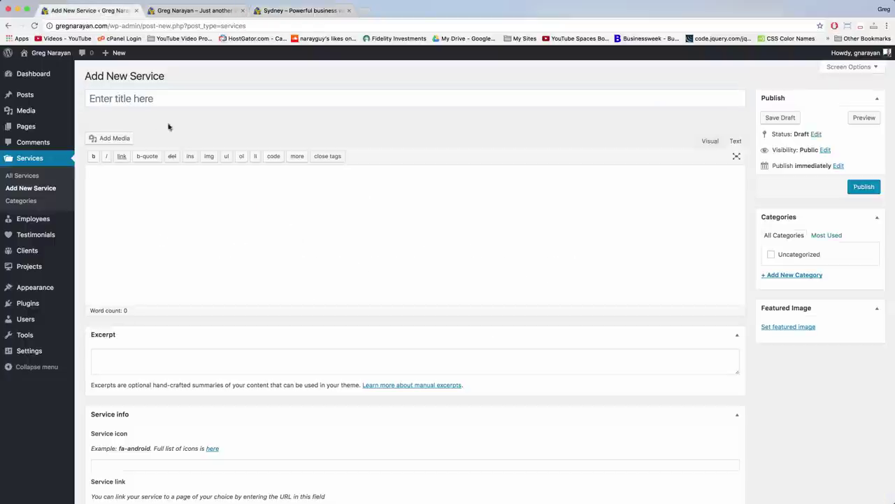
click(115, 98)
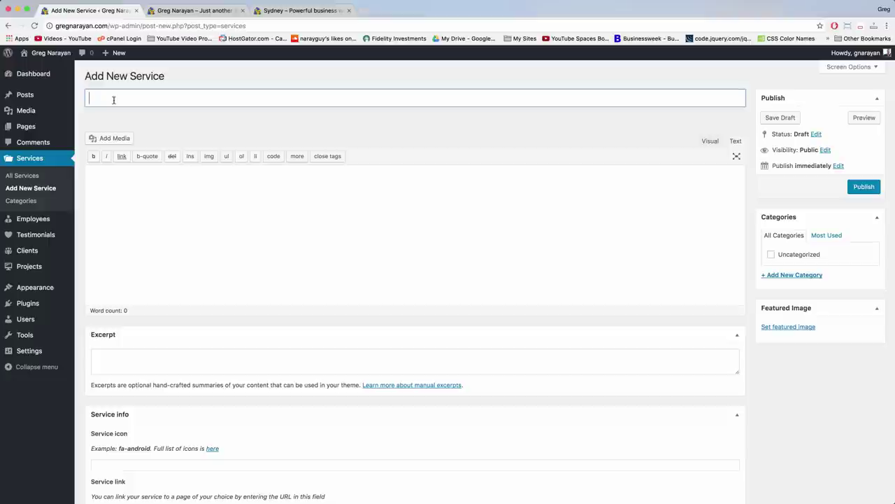
Title the new service 'Simple To Build'
text(Simpl)
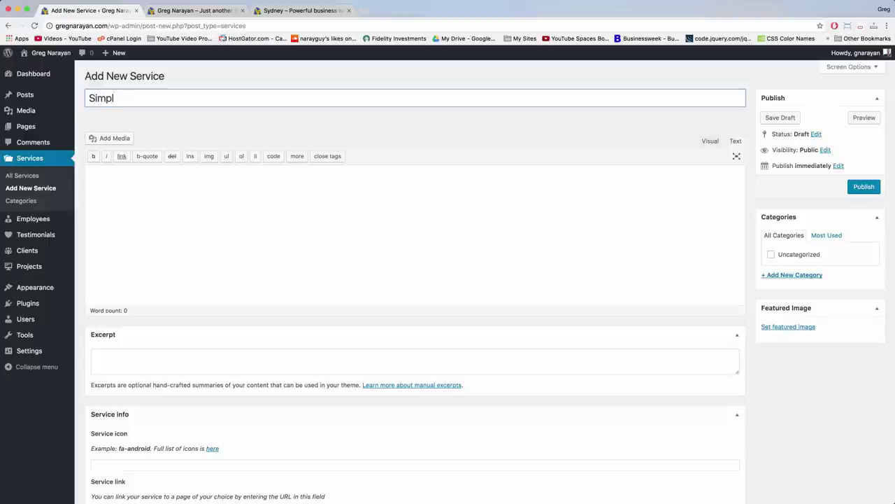
text(e To Build)
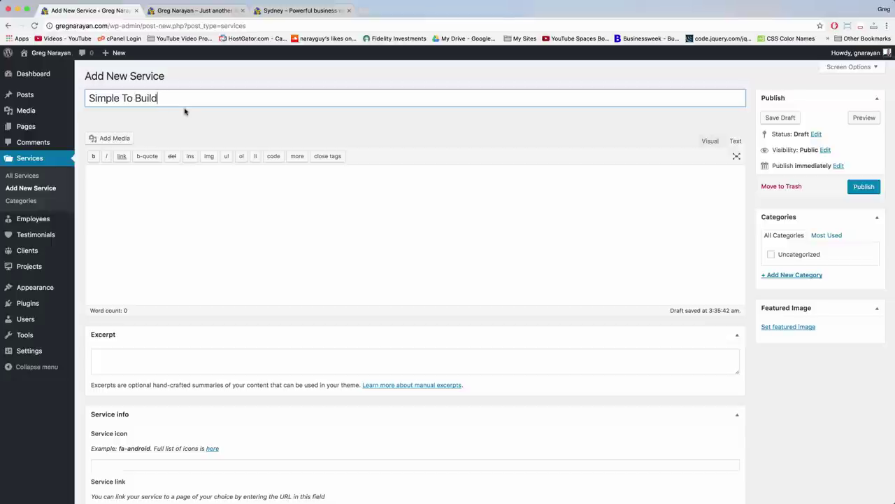
click(152, 200)
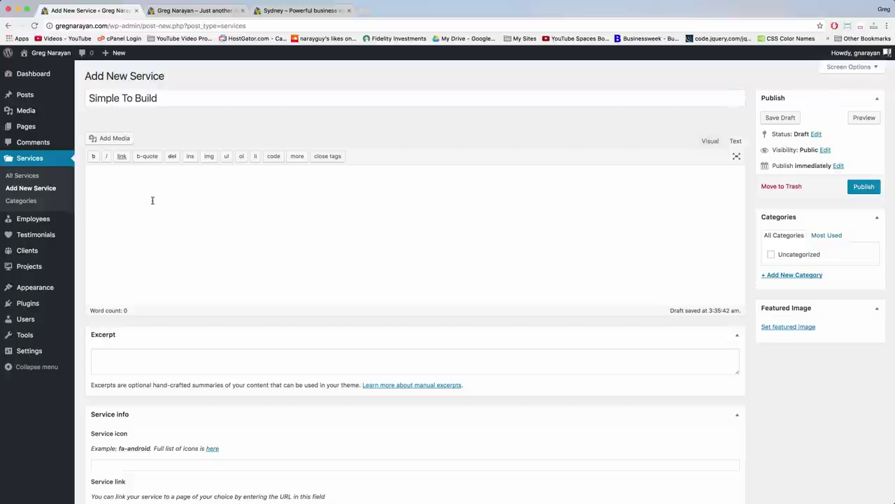
click(172, 96)
click(170, 98)
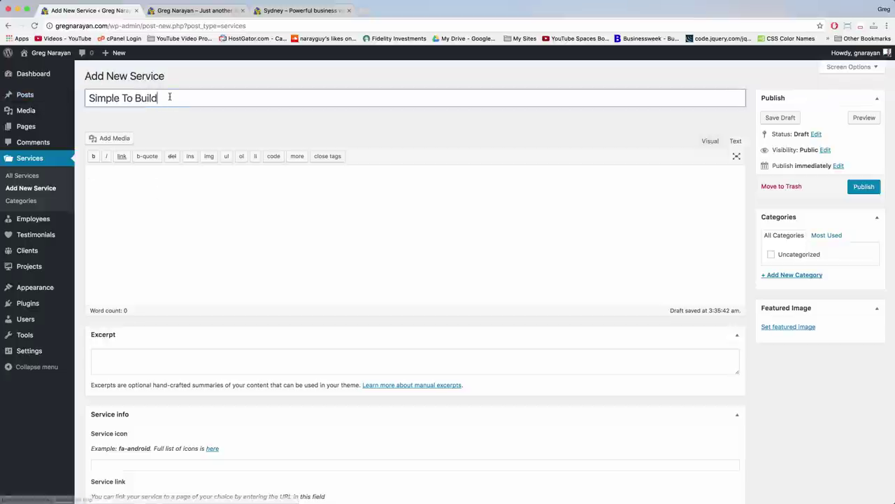
Copy the Lorem ipsum paragraph under Simple To Build on the Sydney demo site
click(300, 9)
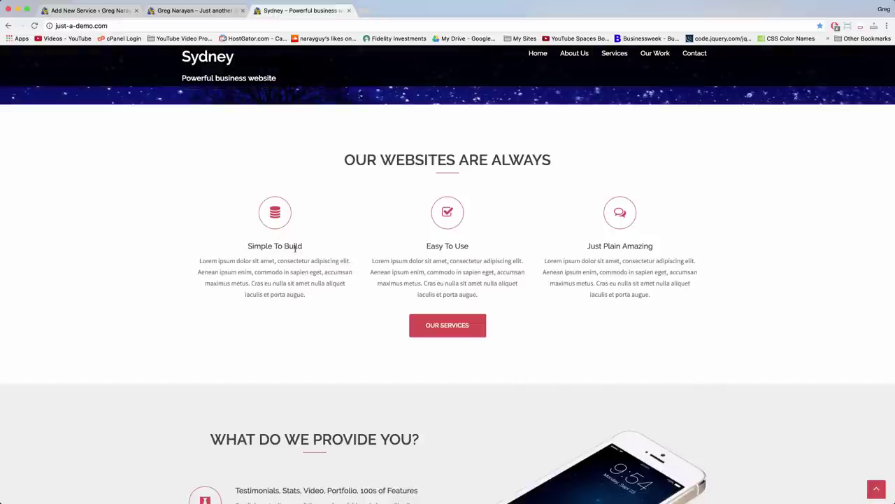
drag(312, 295, 198, 263)
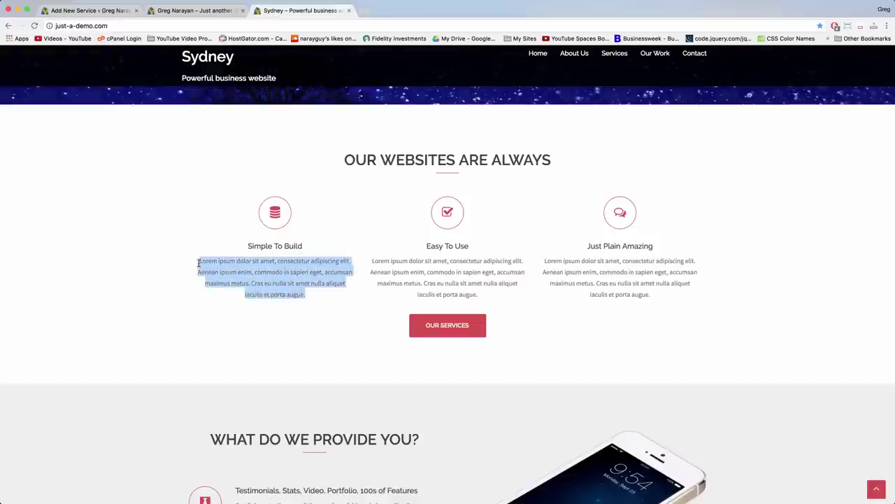
right_click(237, 269)
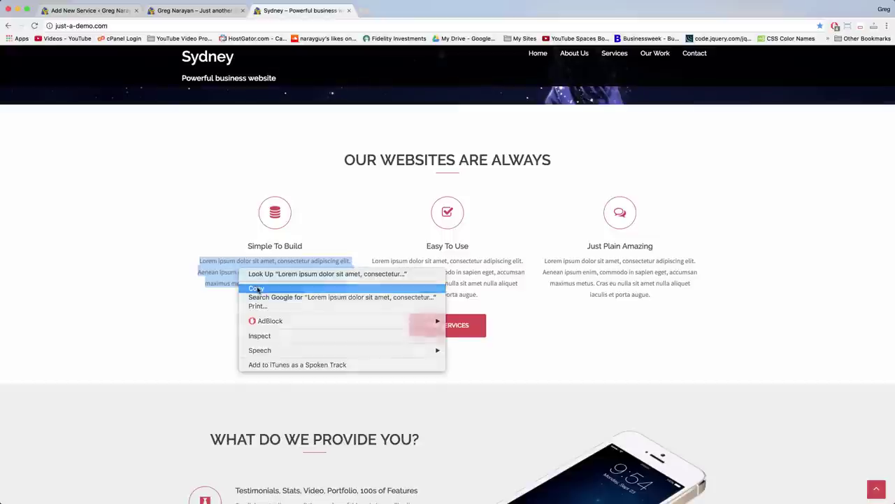
click(257, 289)
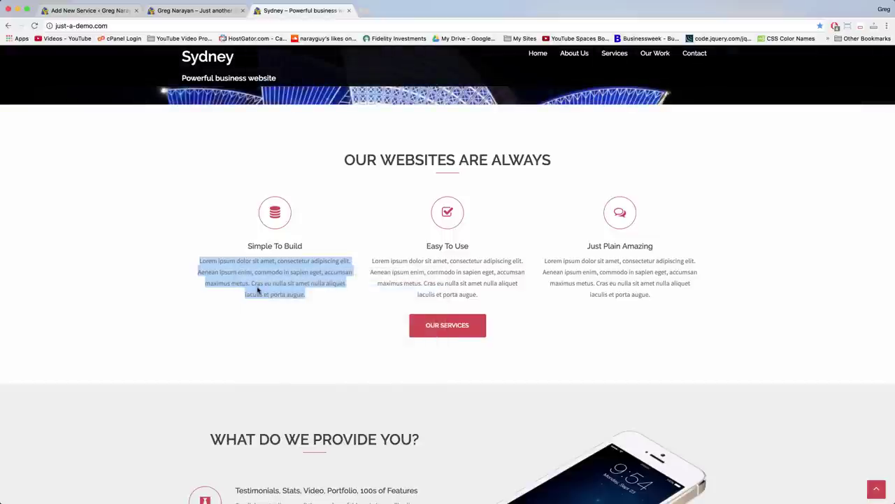
Paste the paragraph into the service description and check it in Visual and Text views
click(87, 10)
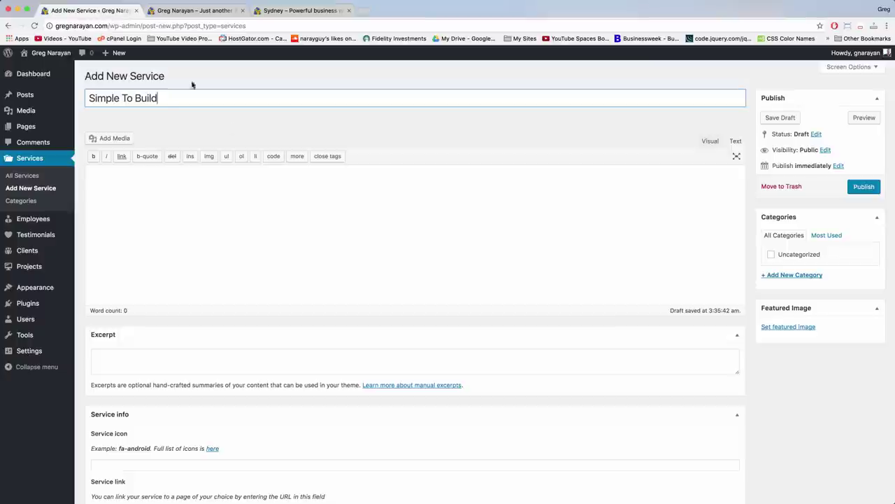
click(105, 189)
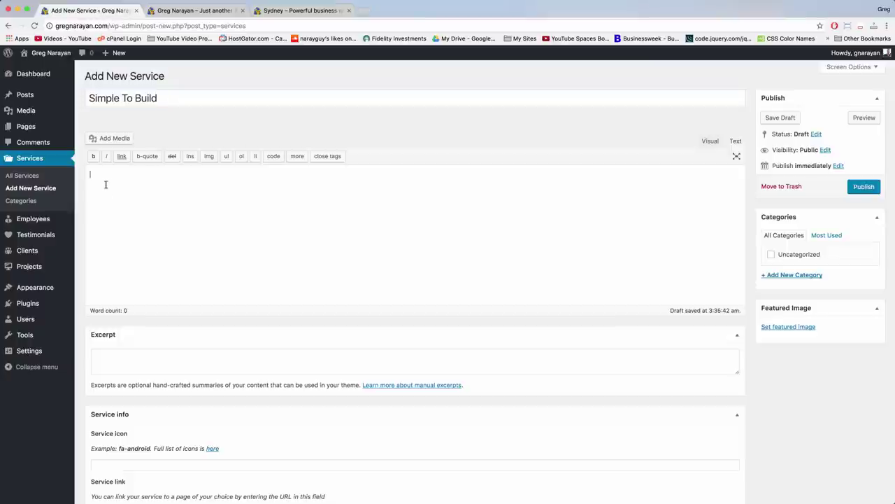
right_click(105, 184)
click(126, 228)
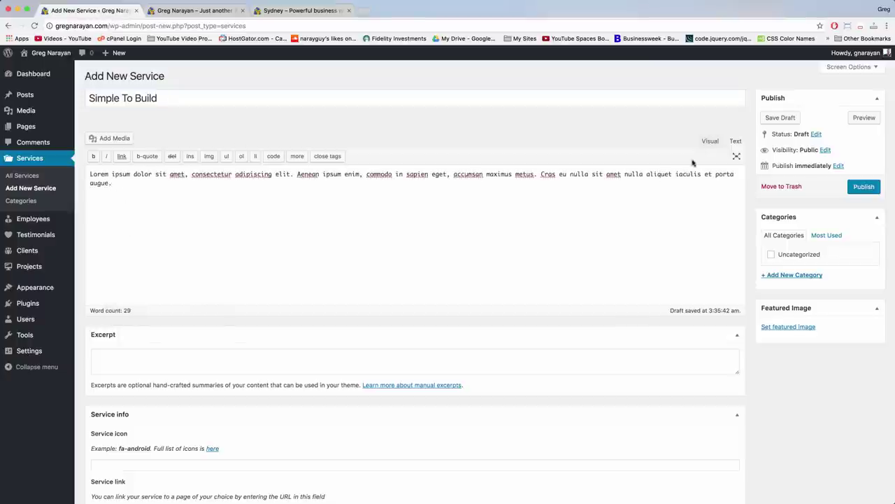
click(708, 141)
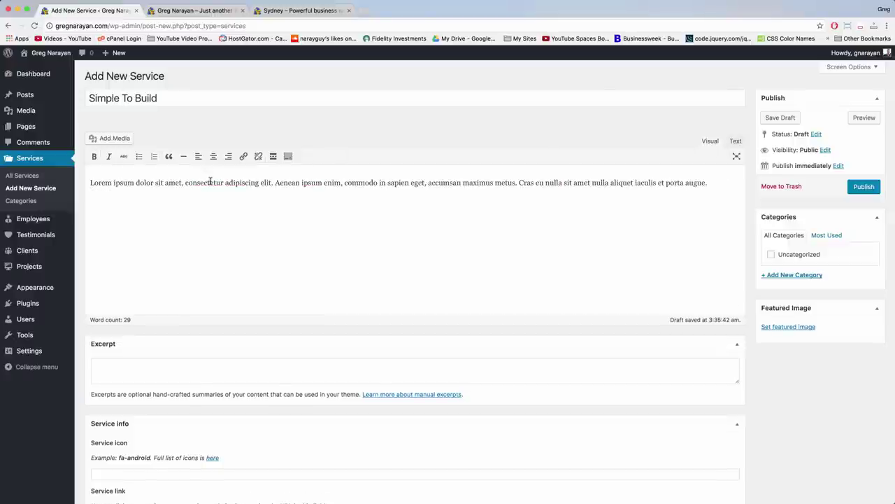
click(738, 140)
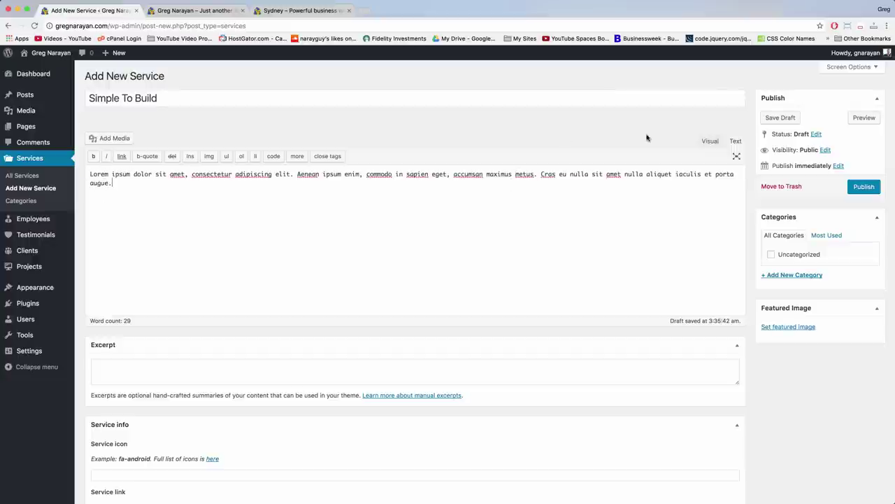
Create a new service category named A
click(788, 276)
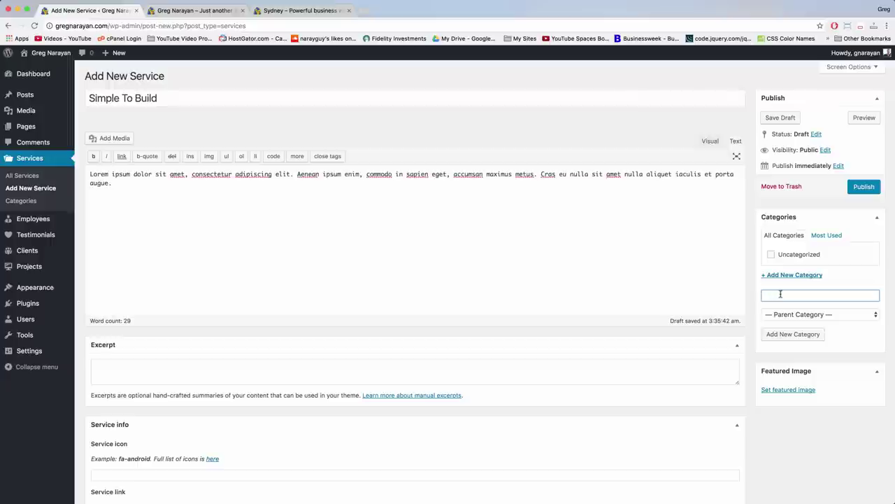
text(A)
click(778, 334)
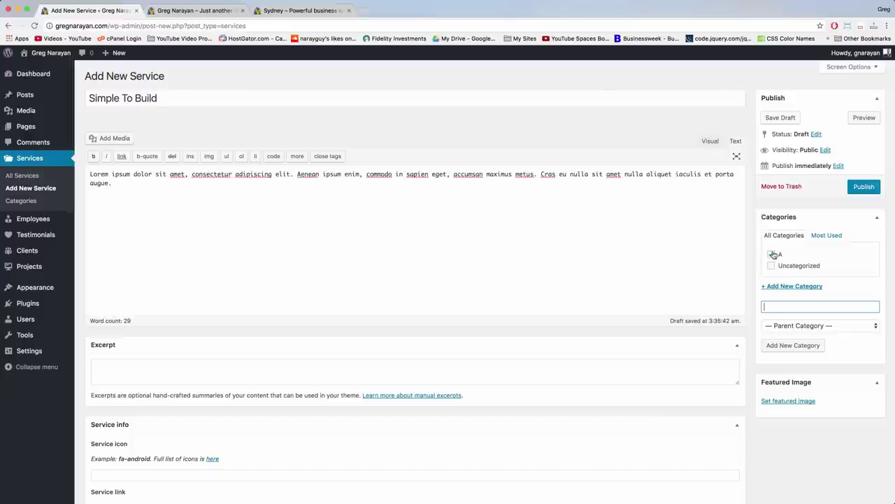
Open the Font Awesome icon cheatsheet from the Service icon field's 'here' link
scroll(773, 254, down, 3)
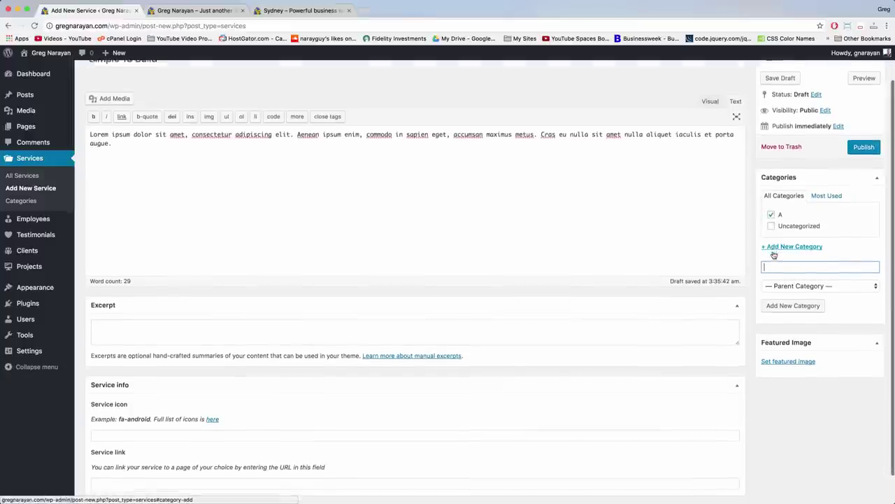
scroll(773, 254, up, 3)
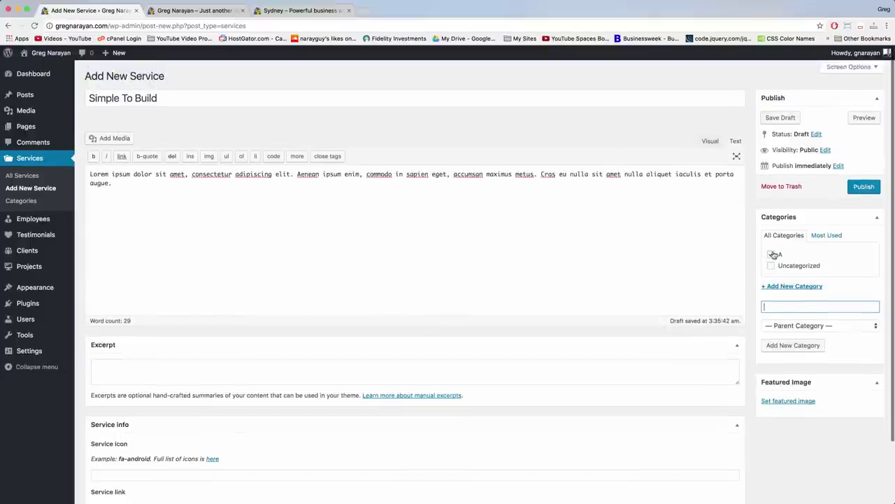
scroll(773, 254, down, 5)
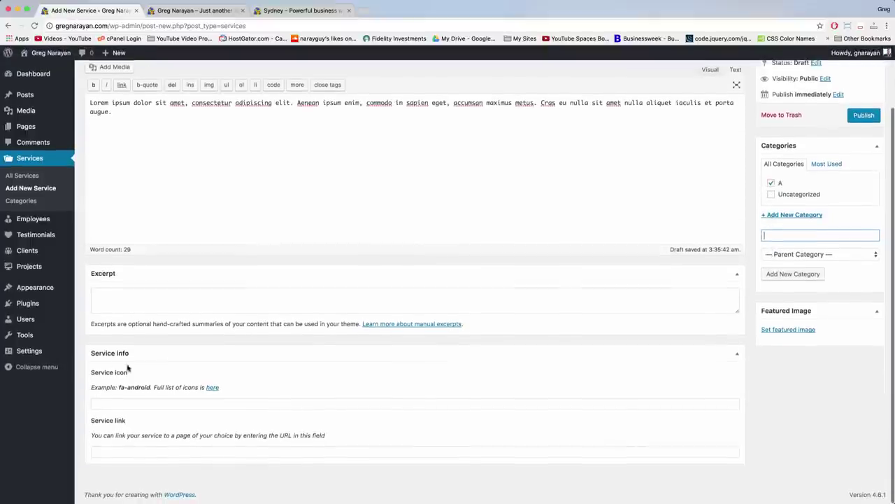
click(115, 403)
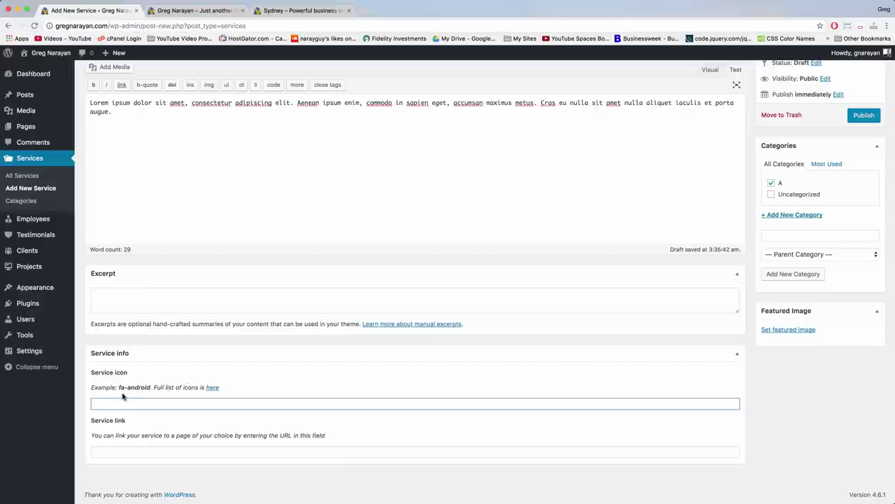
click(212, 389)
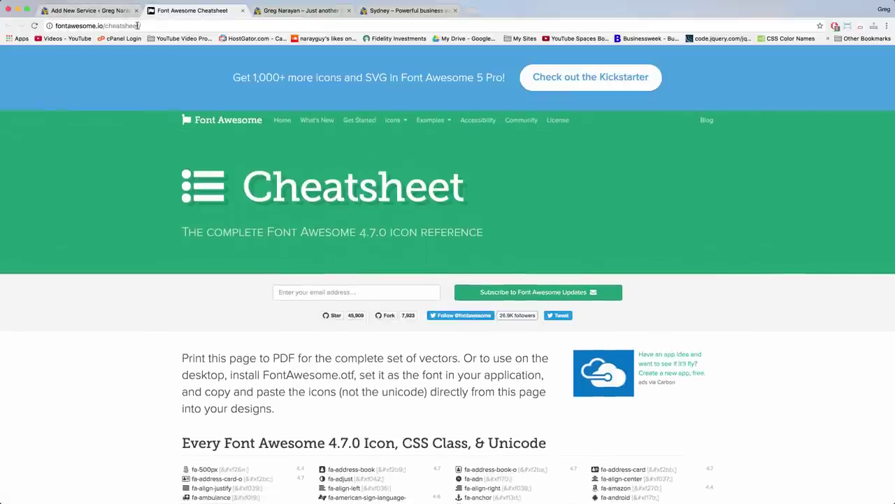
Find fa-database in the cheatsheet, copy its class name, and go back to the Add New Service tab
scroll(210, 187, down, 3)
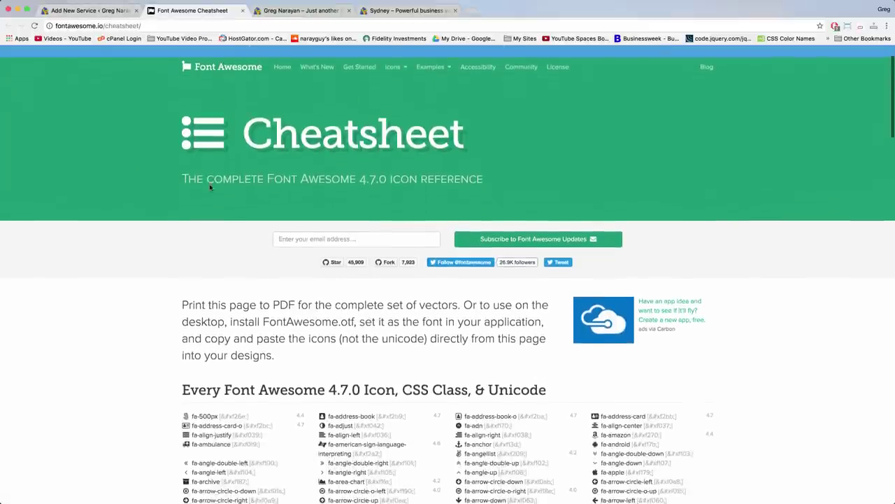
scroll(280, 216, down, 3)
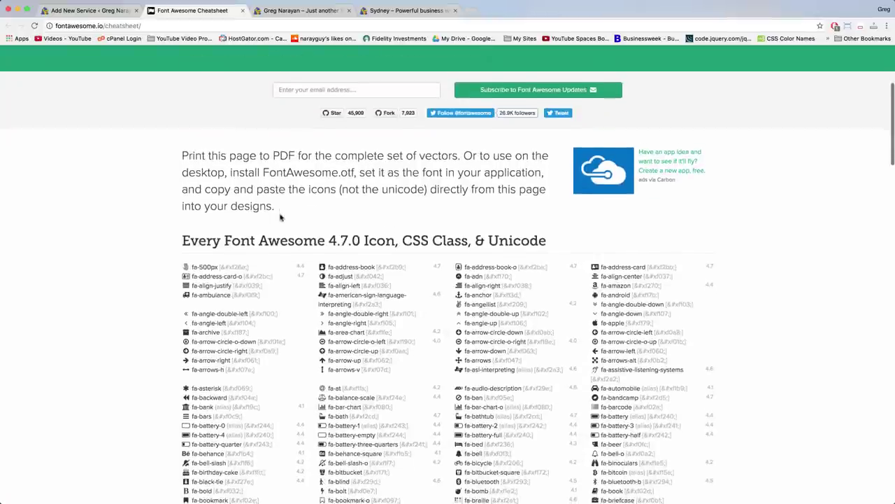
scroll(280, 217, down, 5)
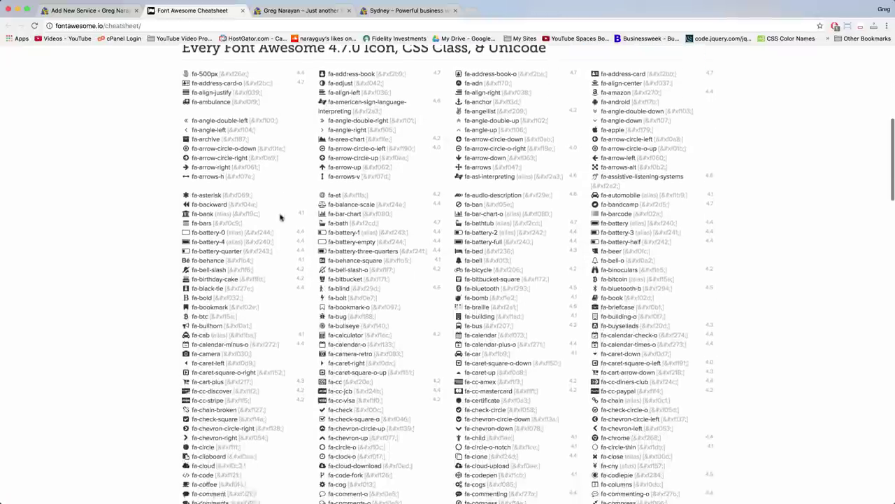
scroll(280, 231, down, 5)
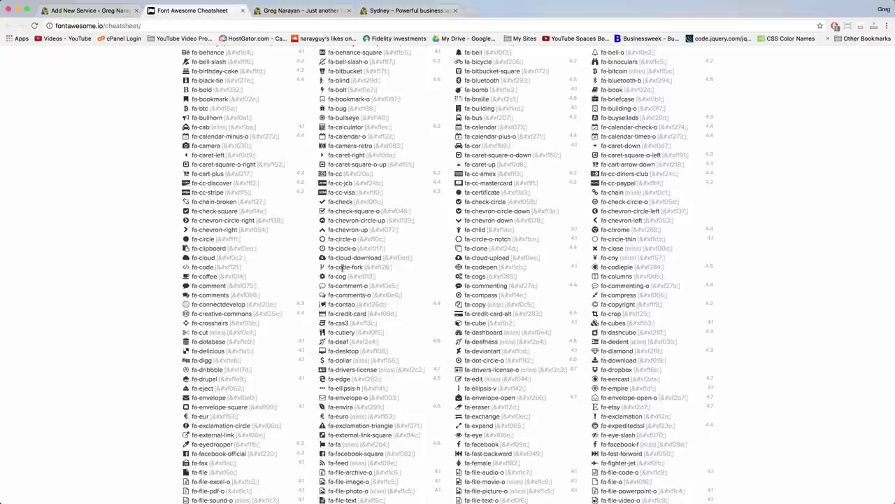
scroll(345, 268, down, 2)
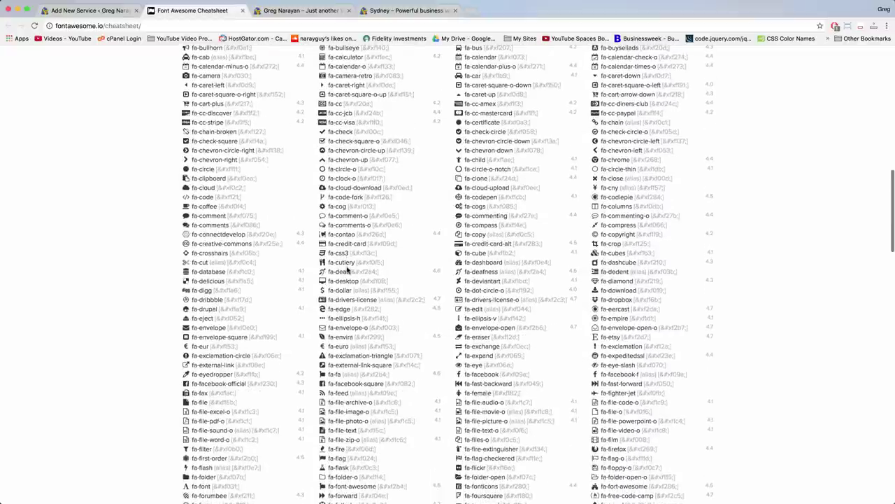
scroll(347, 269, down, 2)
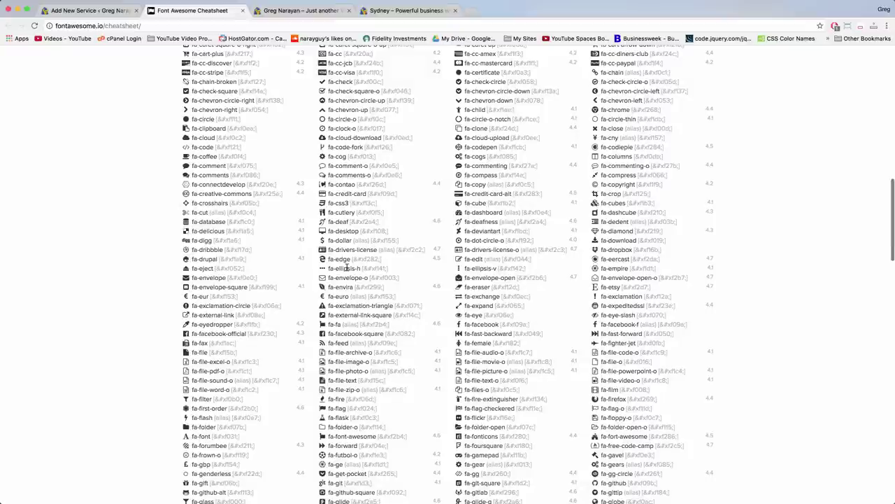
scroll(345, 267, up, 1)
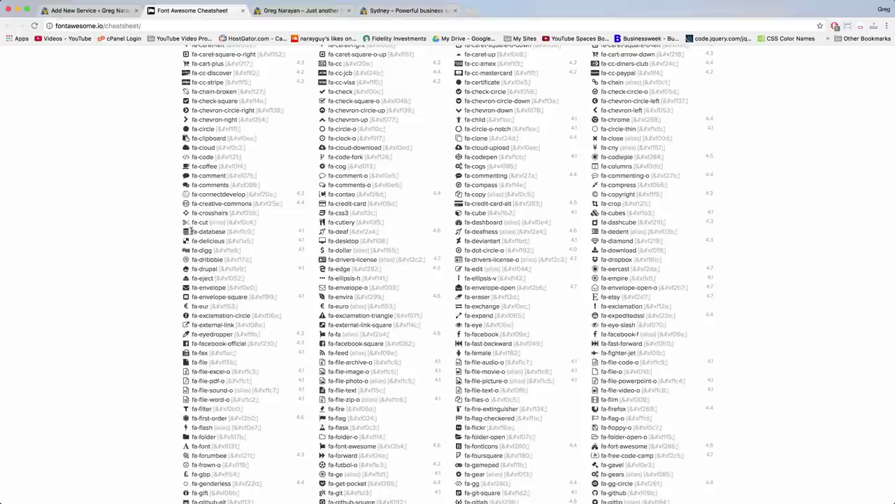
drag(190, 231, 217, 231)
right_click(217, 232)
click(231, 249)
click(98, 10)
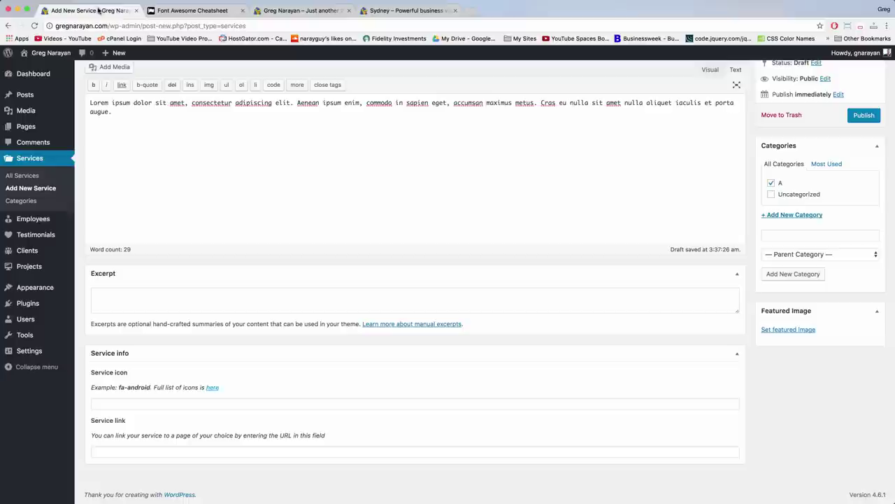
Paste fa-database as the service icon and publish Simple To Build
click(117, 401)
right_click(117, 401)
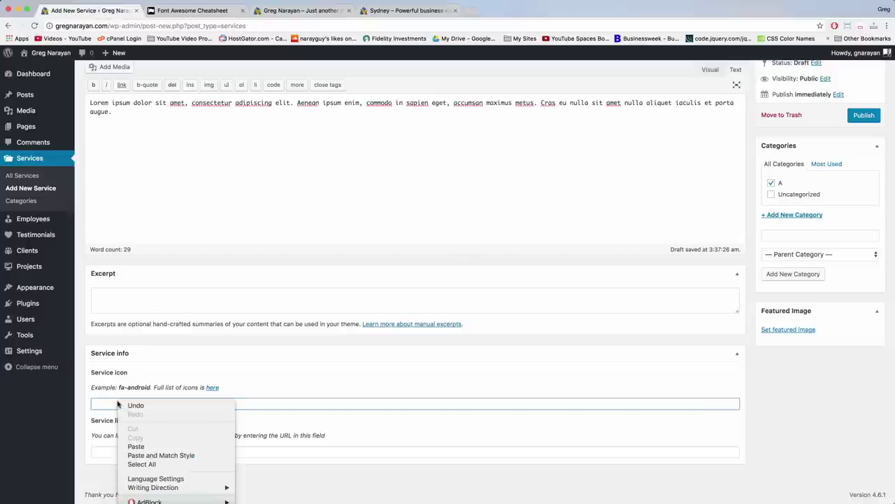
click(133, 445)
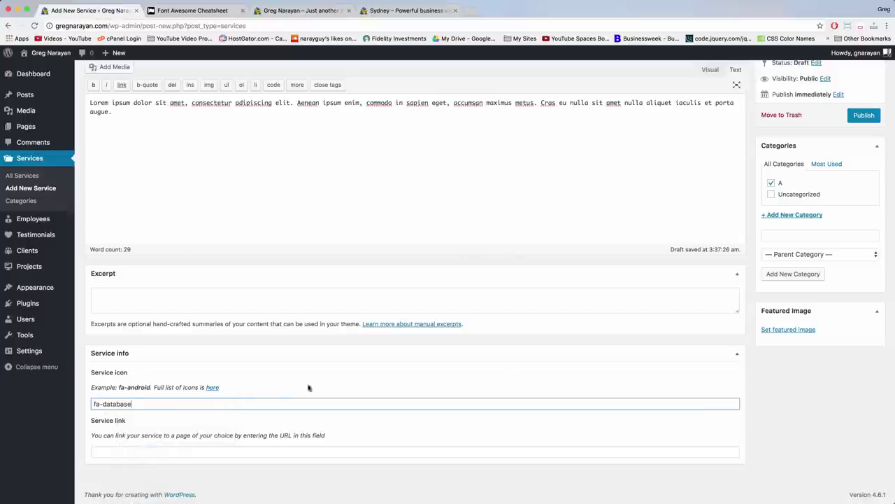
scroll(629, 350, up, 2)
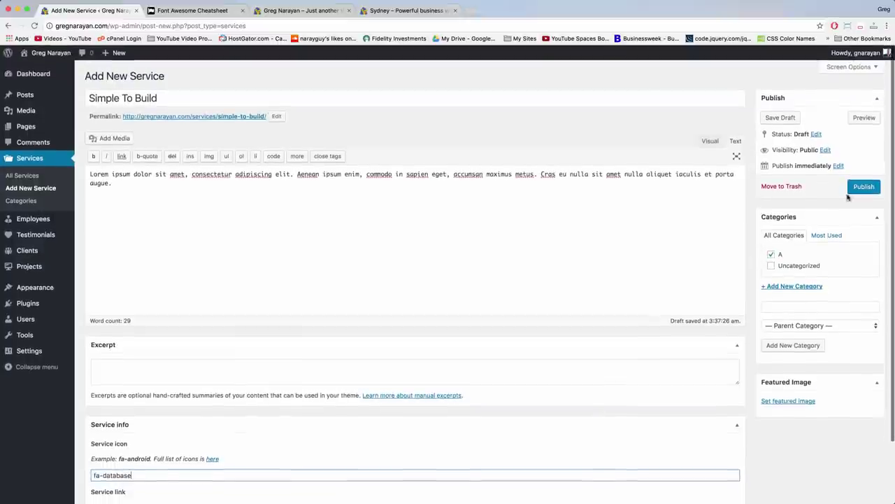
click(862, 187)
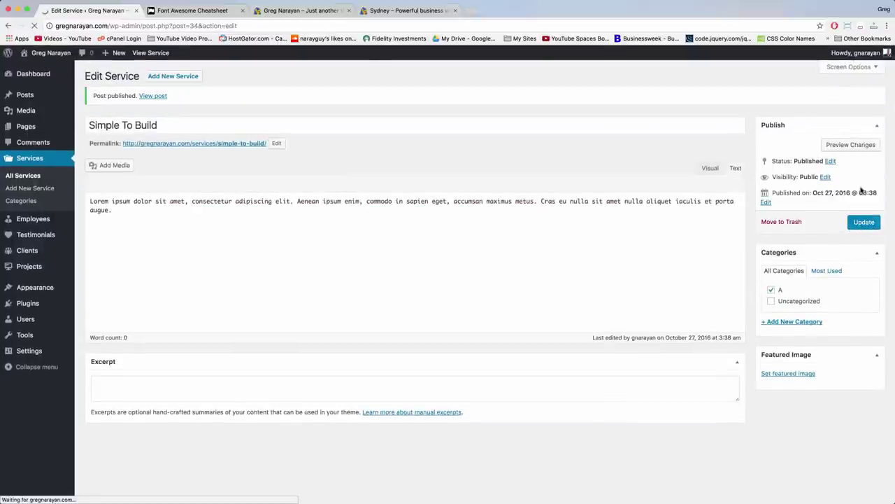
click(163, 205)
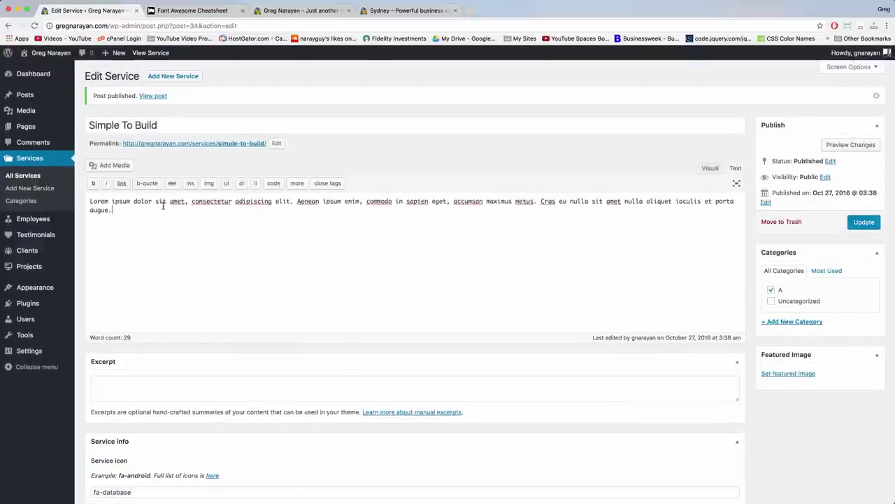
Reload the live site to confirm Simple To Build appears, then start another new service
click(282, 11)
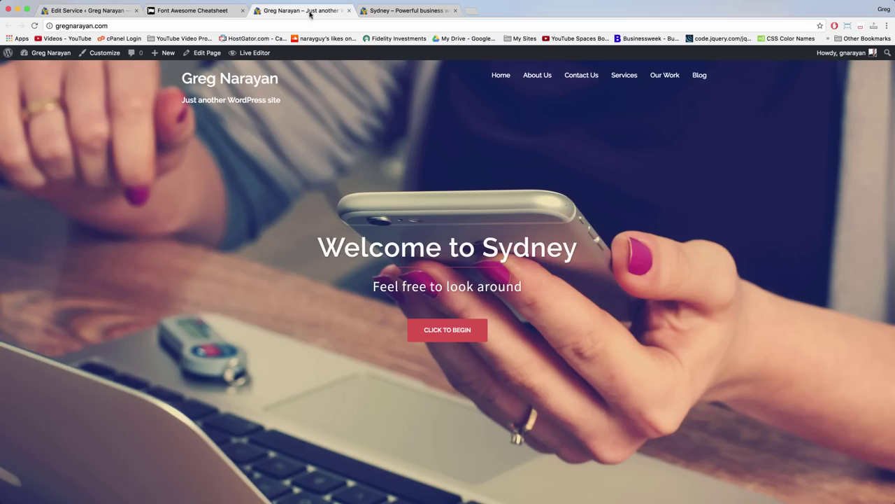
click(35, 26)
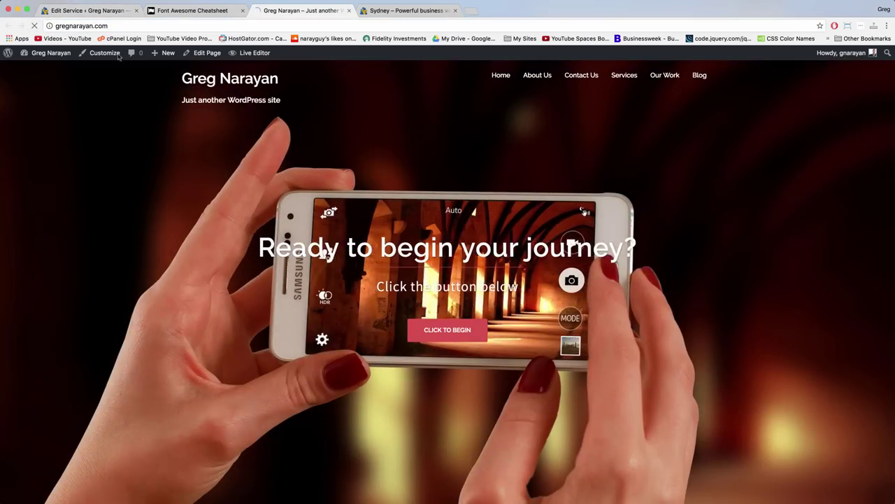
scroll(282, 154, down, 3)
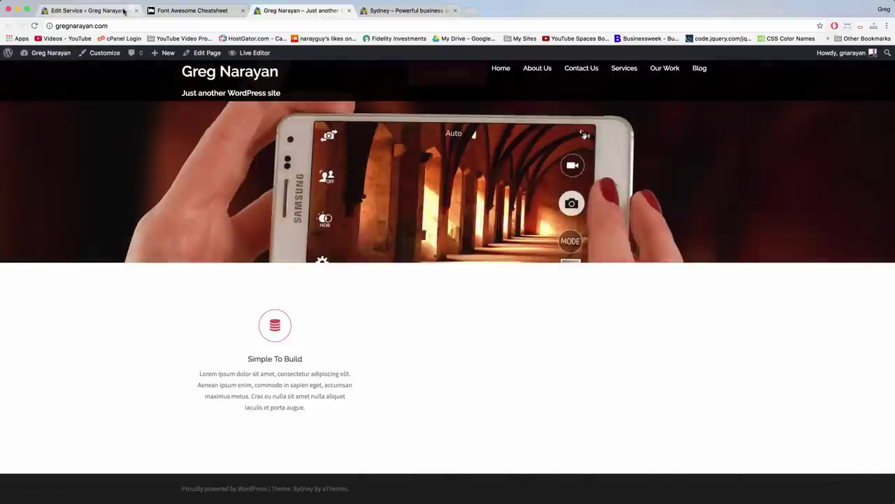
click(105, 10)
click(180, 82)
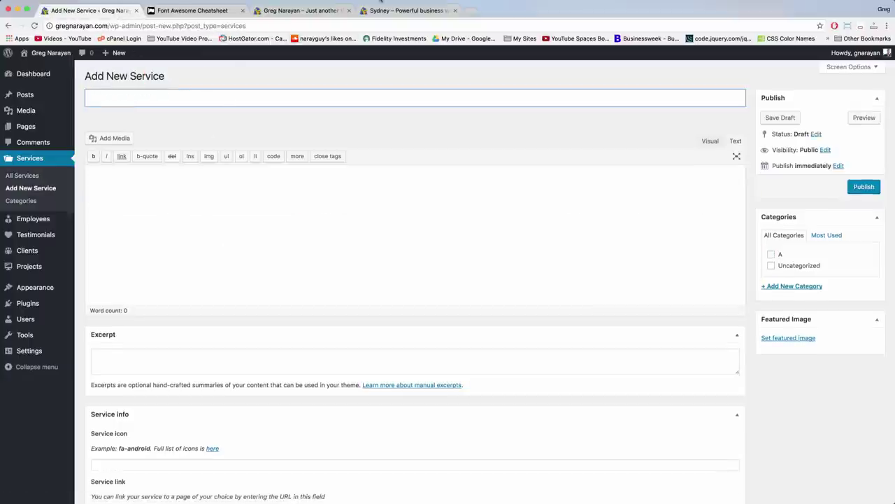
Copy the Easy To Use description paragraph from the Sydney demo site
click(440, 12)
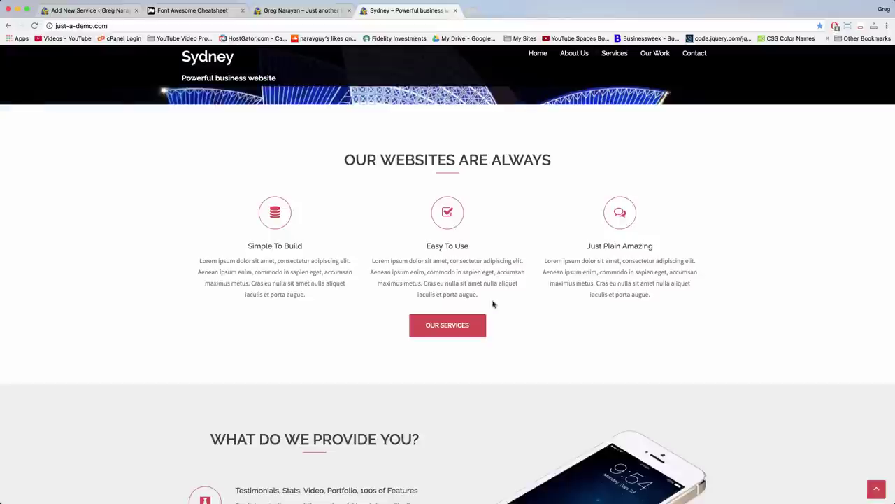
drag(484, 297, 370, 259)
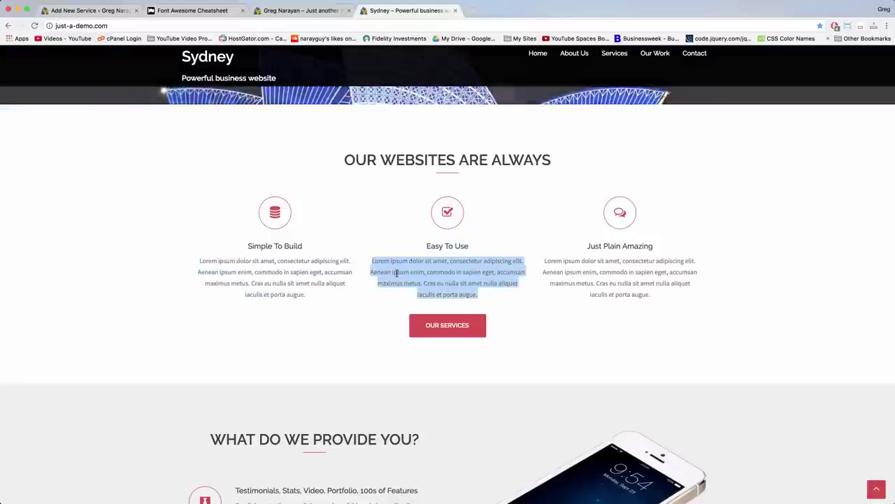
right_click(396, 273)
click(413, 295)
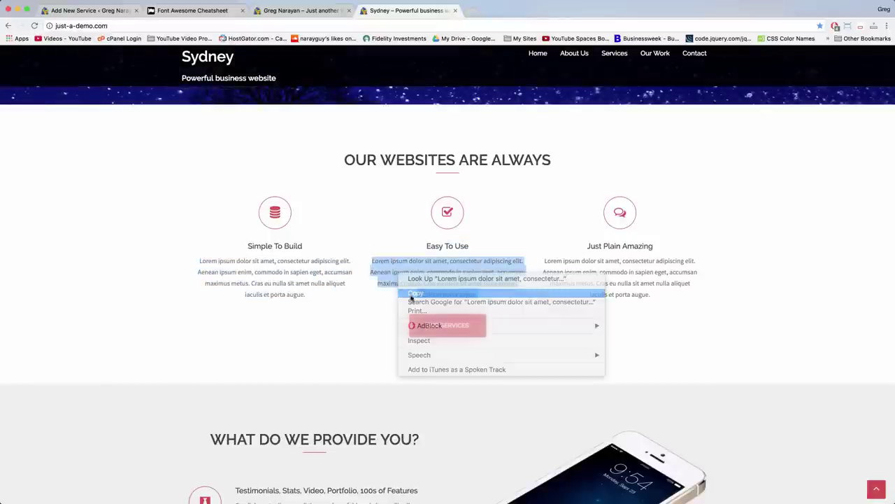
click(75, 10)
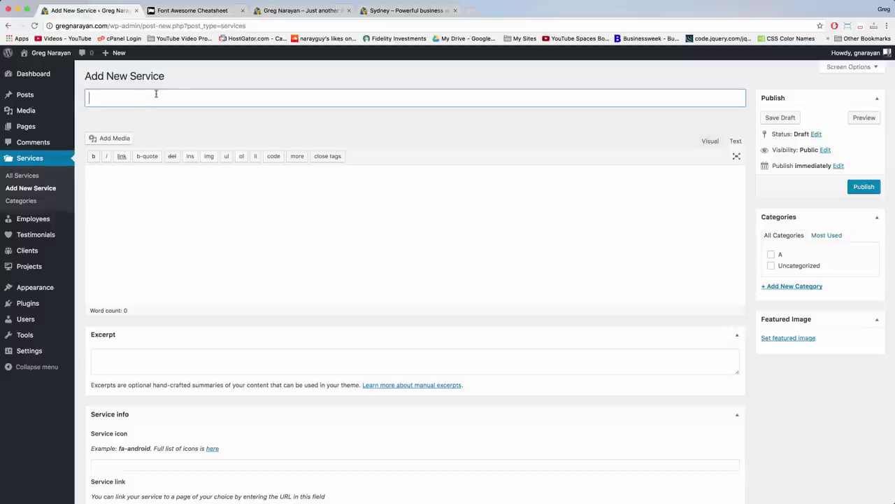
Title the service 'Easy To Use' and paste in the Lorem ipsum description
click(156, 93)
text(Easy To Use)
click(153, 194)
right_click(133, 194)
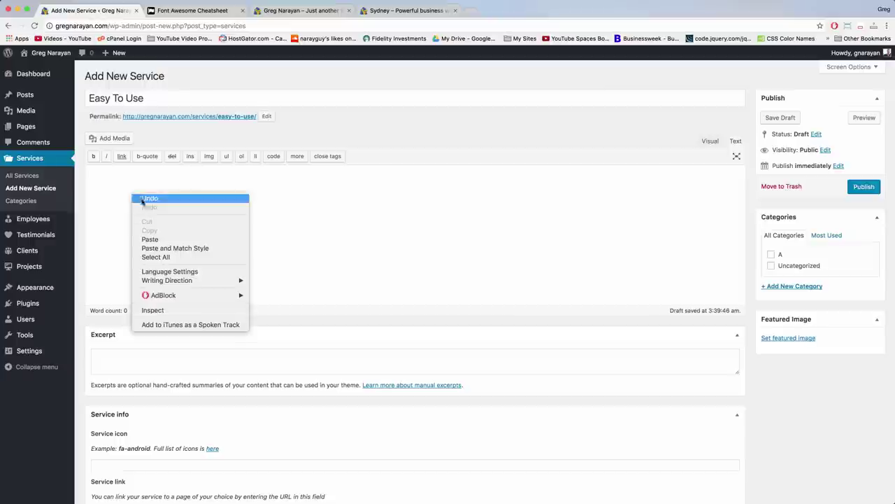
click(149, 238)
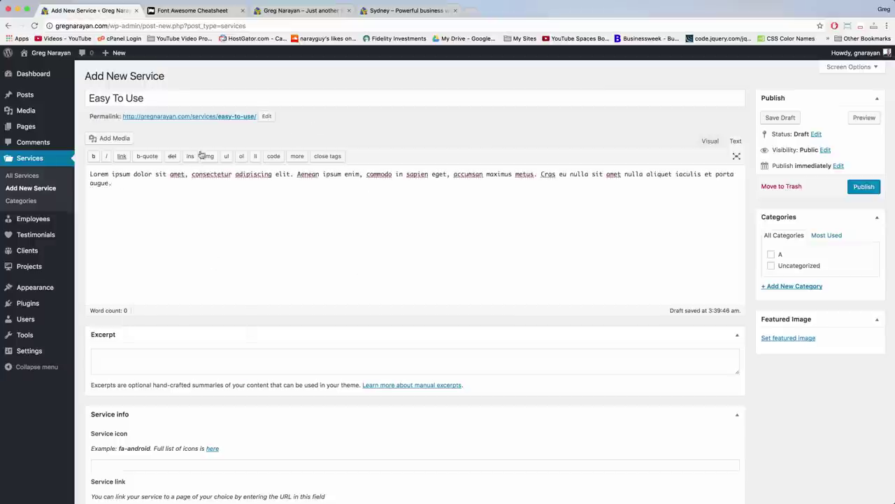
click(710, 141)
click(733, 140)
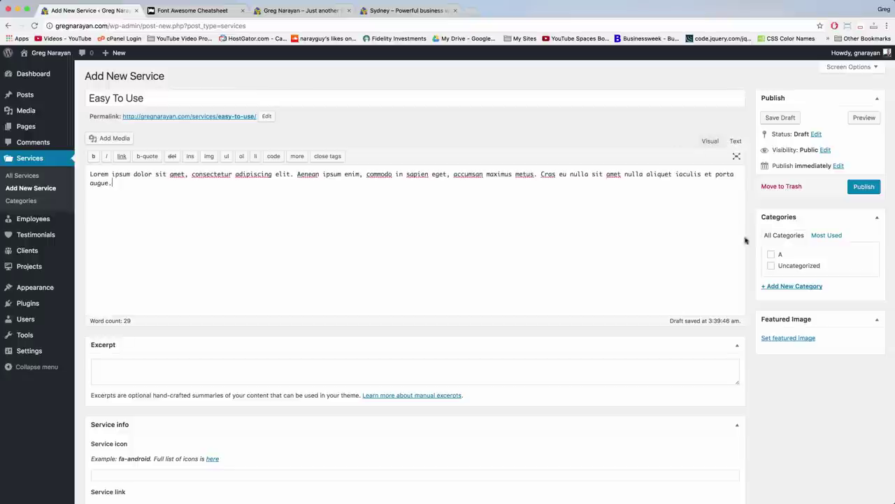
Tick category A for the service and move down to the Service icon field
click(771, 254)
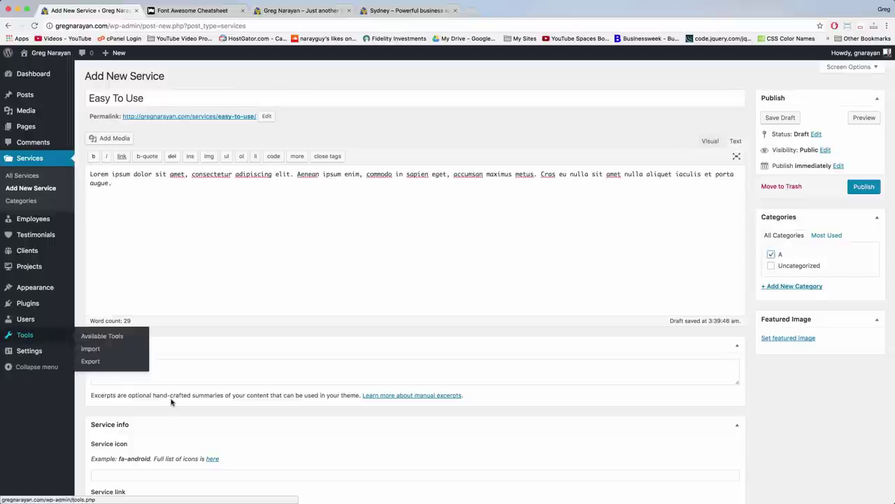
scroll(170, 402, down, 2)
click(102, 405)
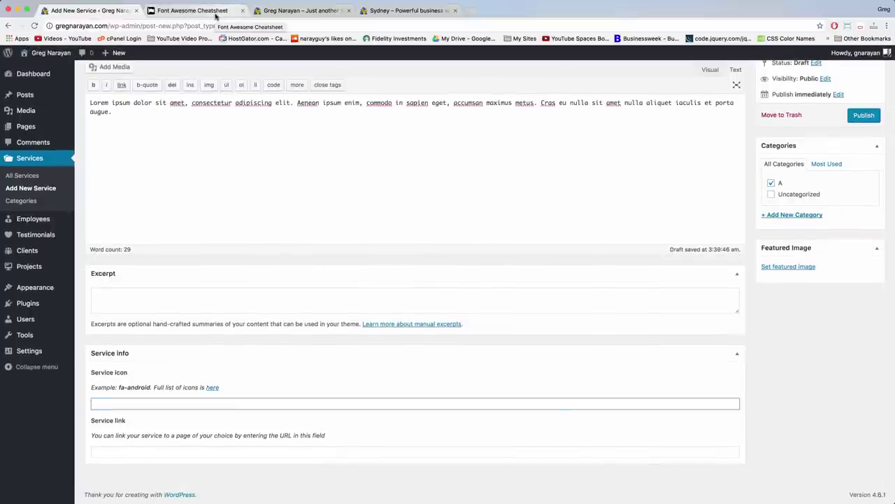
Locate fa-check-square-o in the Font Awesome cheatsheet tab and copy its class name
click(387, 12)
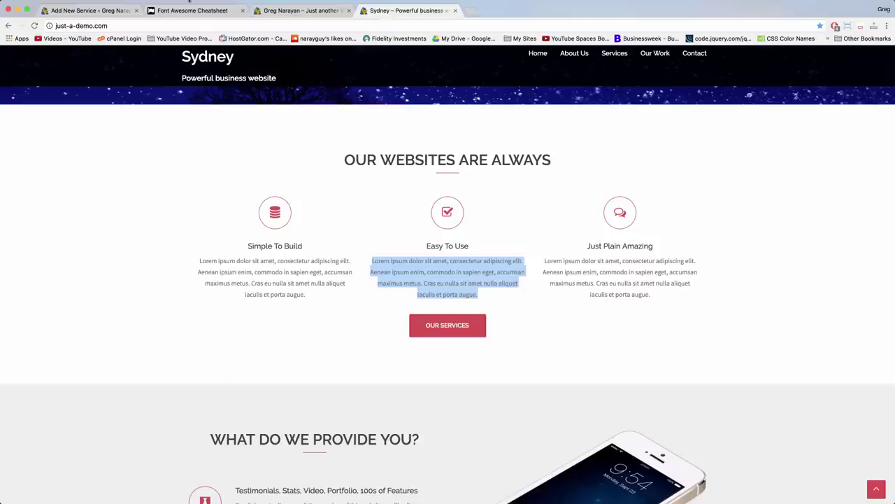
click(200, 11)
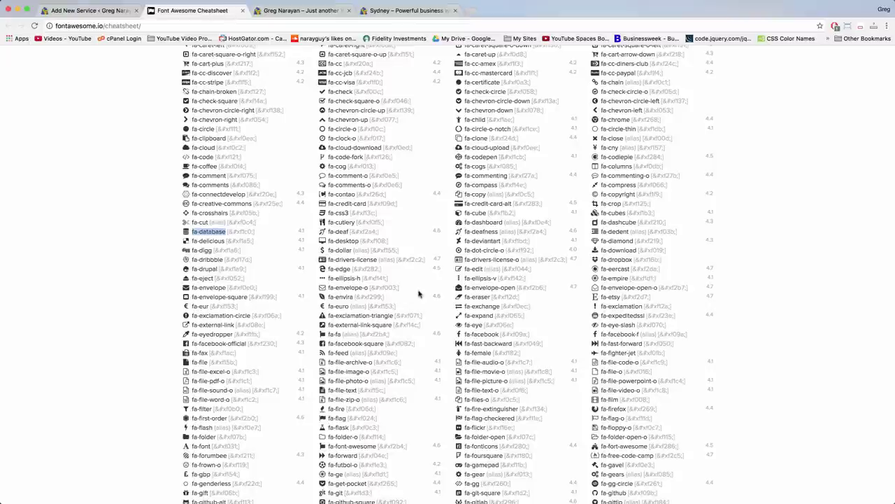
scroll(420, 294, up, 3)
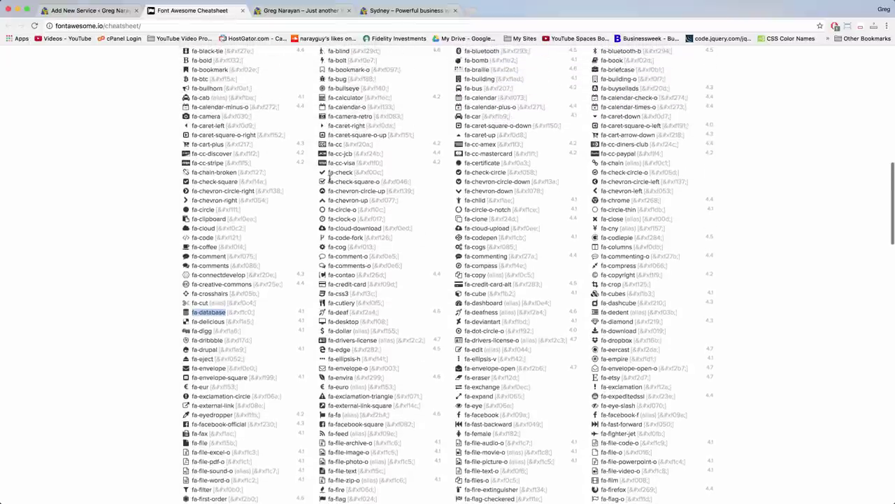
drag(327, 180, 379, 180)
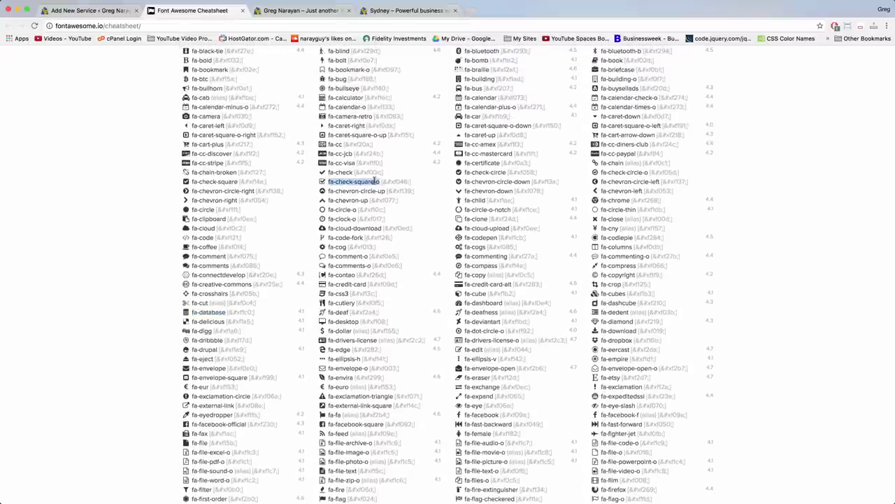
right_click(372, 182)
click(386, 198)
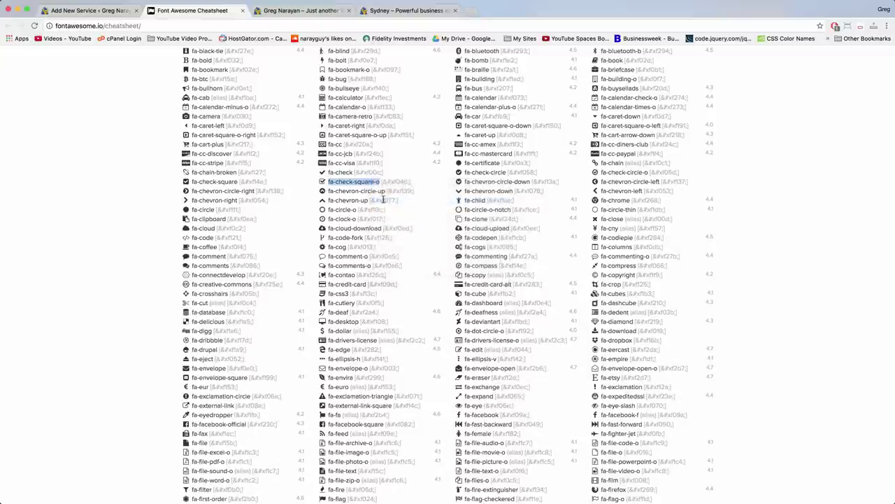
Paste fa-check-square-o into the Easy To Use service's icon field
click(102, 12)
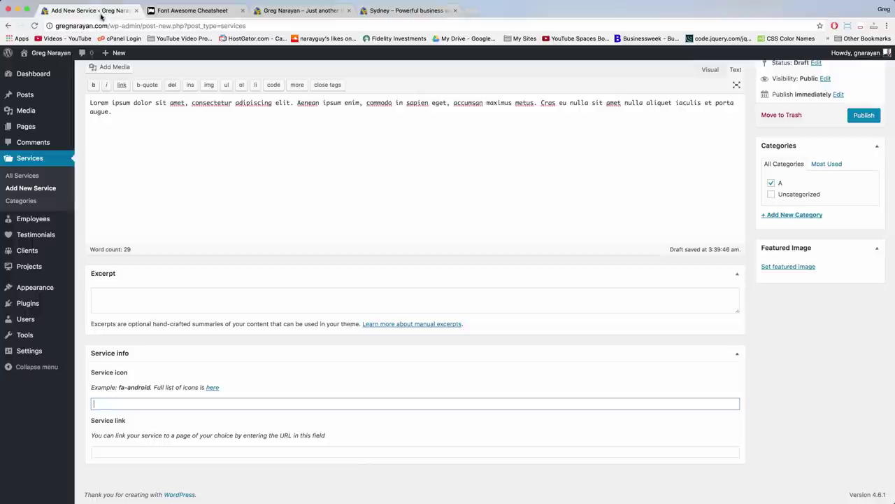
right_click(158, 407)
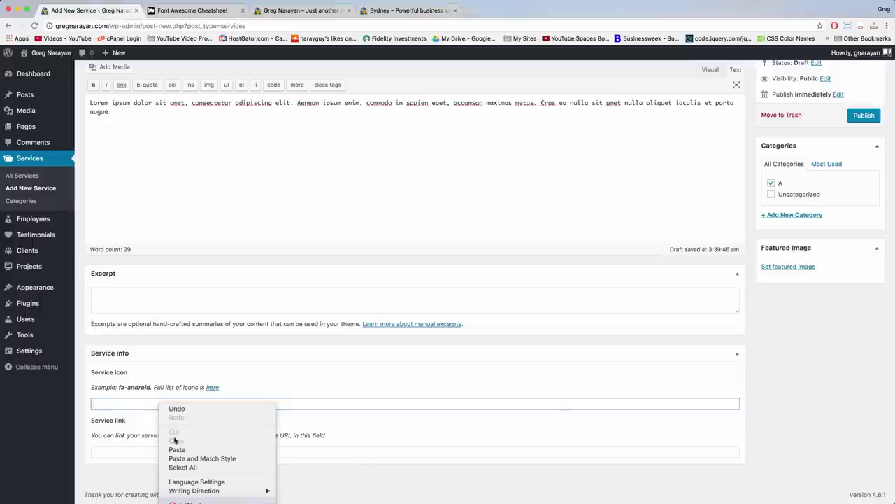
click(177, 448)
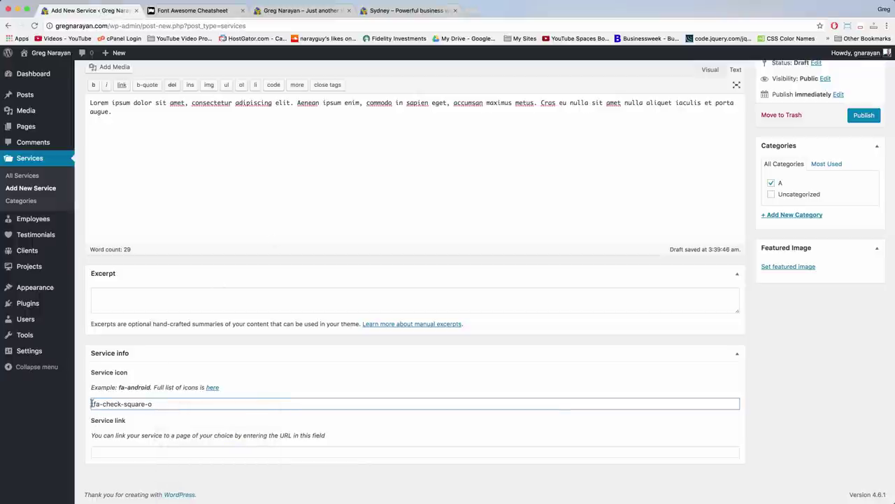
drag(92, 404, 159, 404)
click(158, 404)
Publish the Easy To Use service and start a blank new service
scroll(784, 275, up, 2)
click(853, 187)
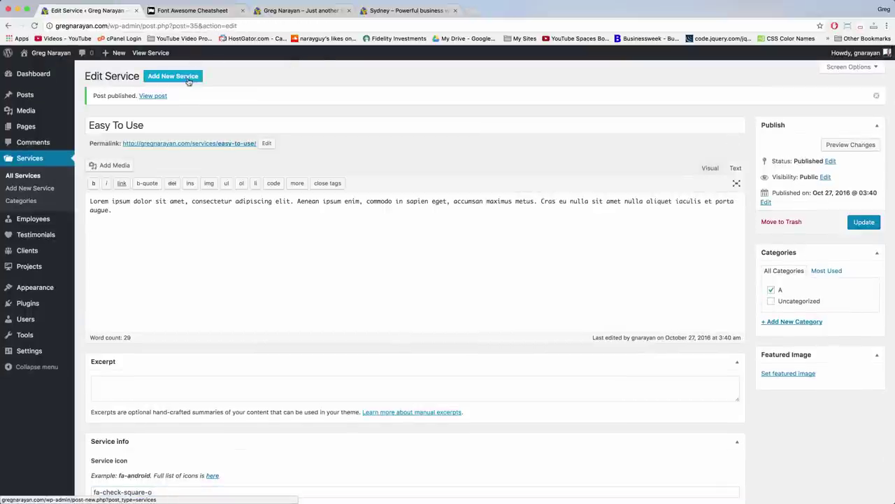
click(180, 77)
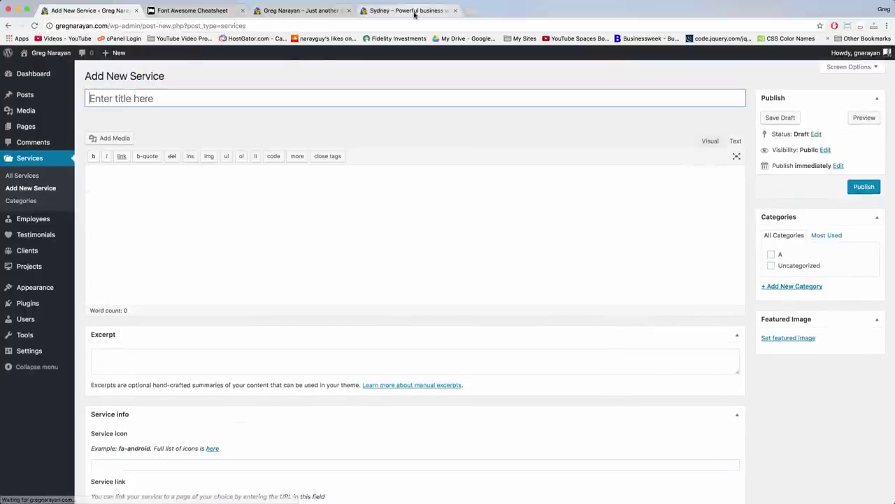
Title the new service 'Just Plain Amazing'
click(414, 10)
click(96, 13)
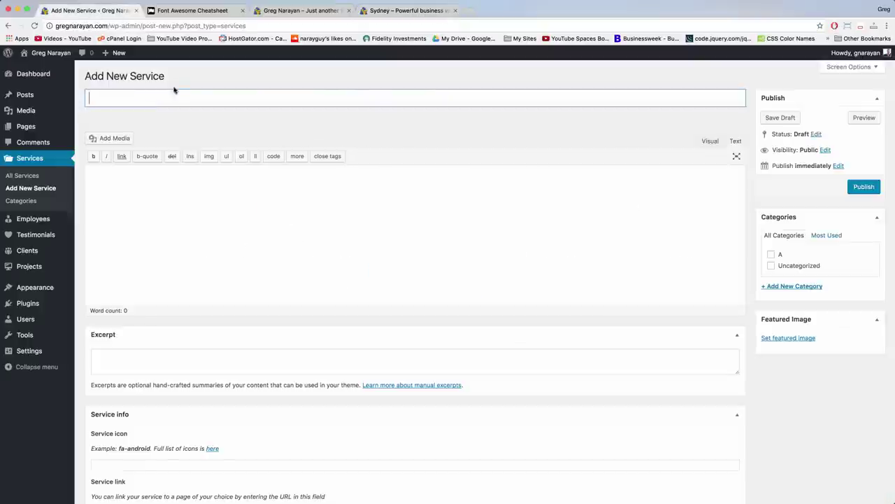
text(HJust Plain Amazing)
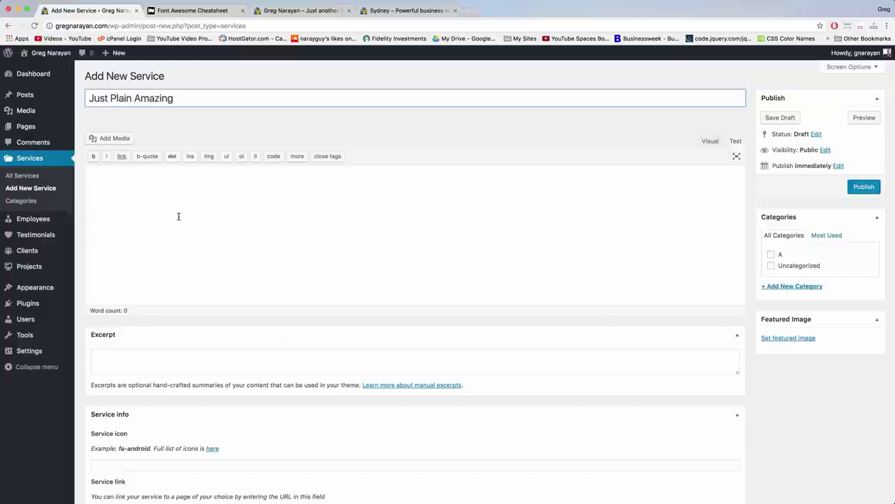
click(178, 216)
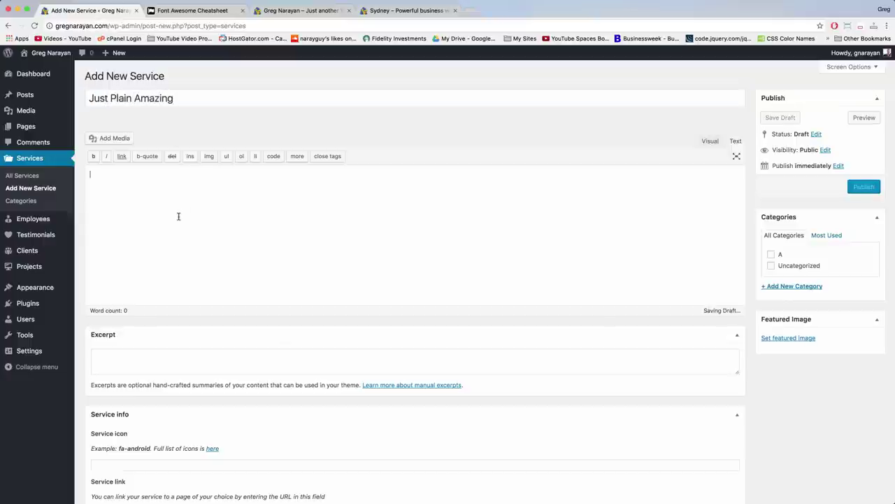
Copy the demo site's placeholder paragraph into the service content
click(426, 10)
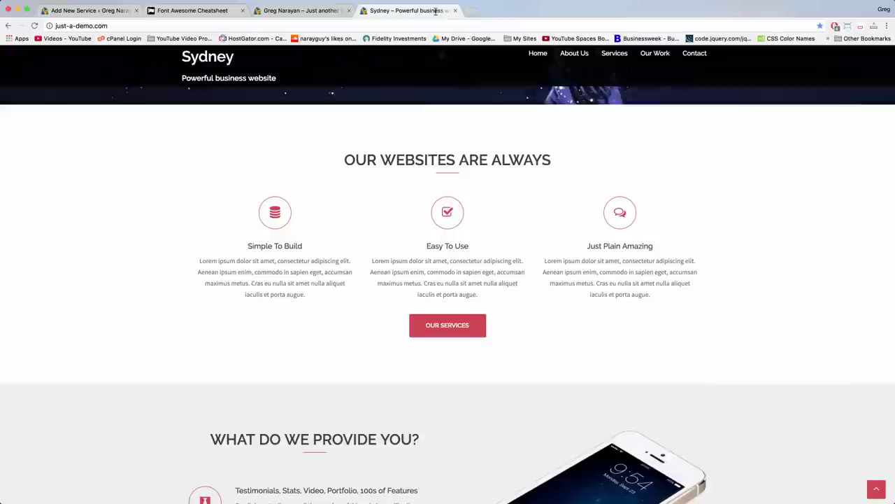
drag(666, 301, 541, 261)
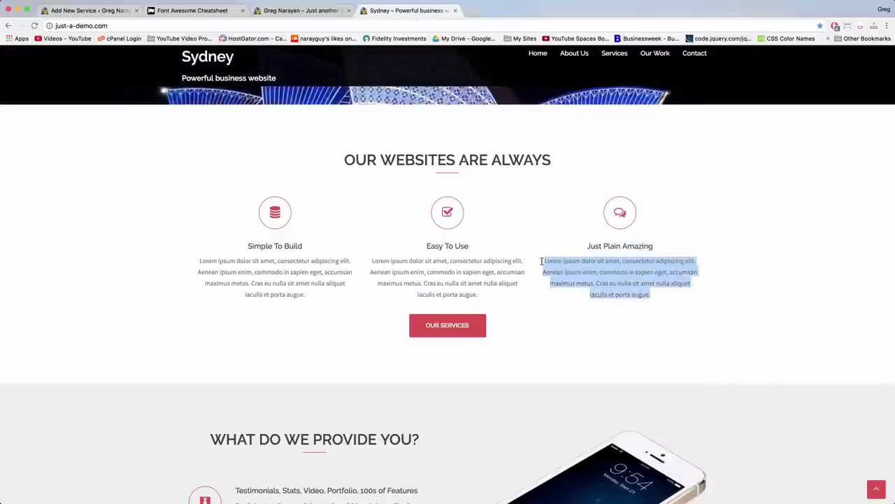
right_click(582, 273)
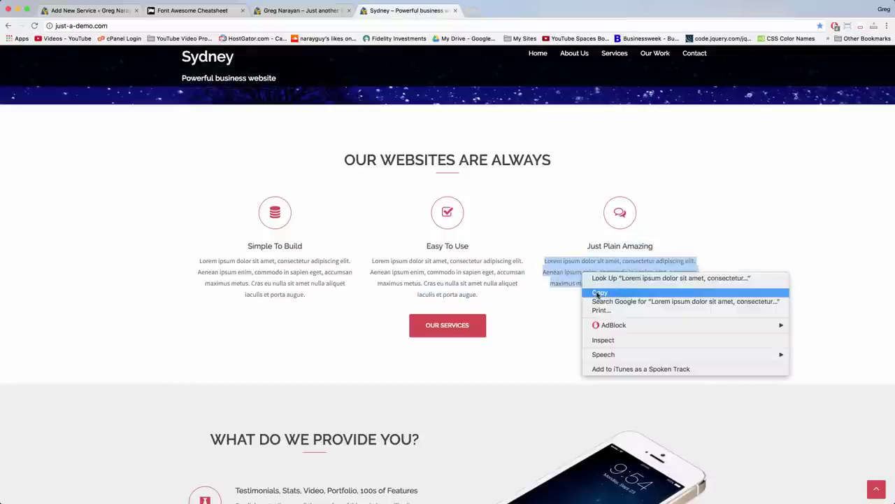
click(596, 292)
click(114, 12)
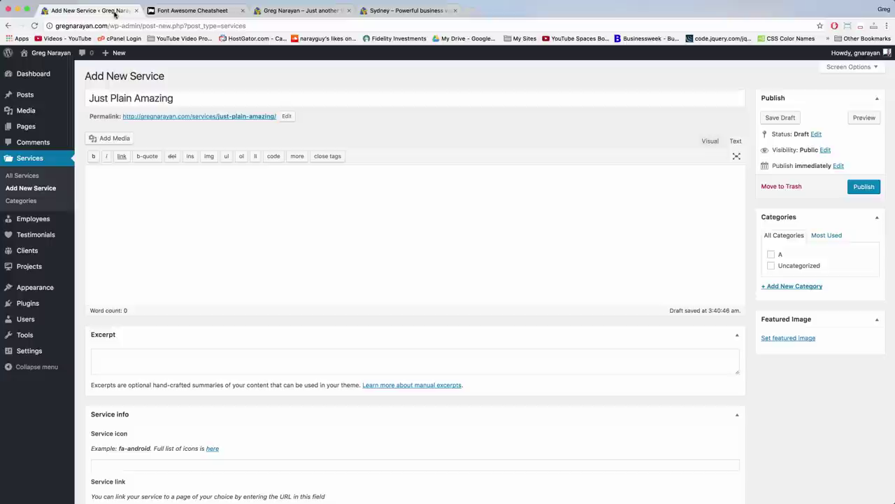
right_click(112, 186)
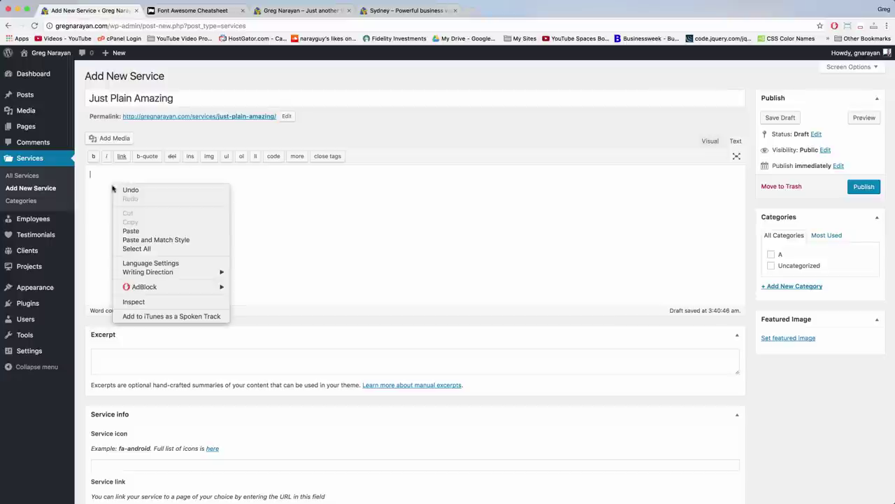
click(131, 231)
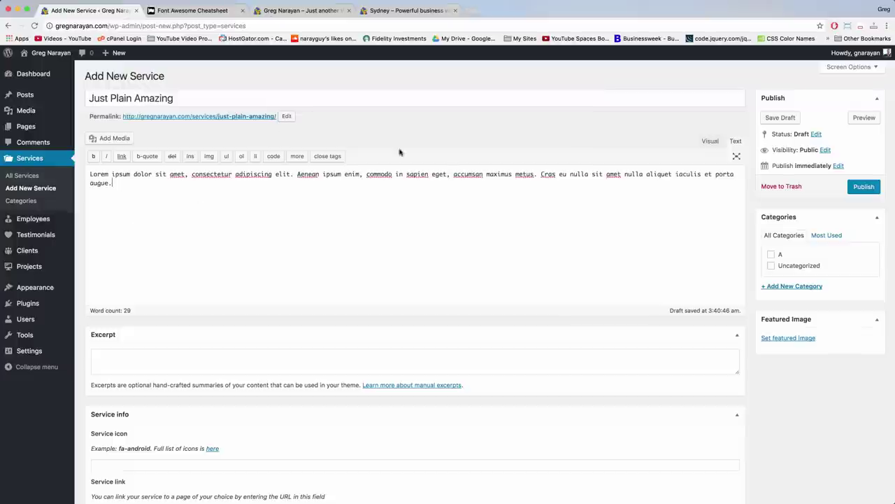
Assign the Just Plain Amazing service to category A
scroll(560, 189, down, 1)
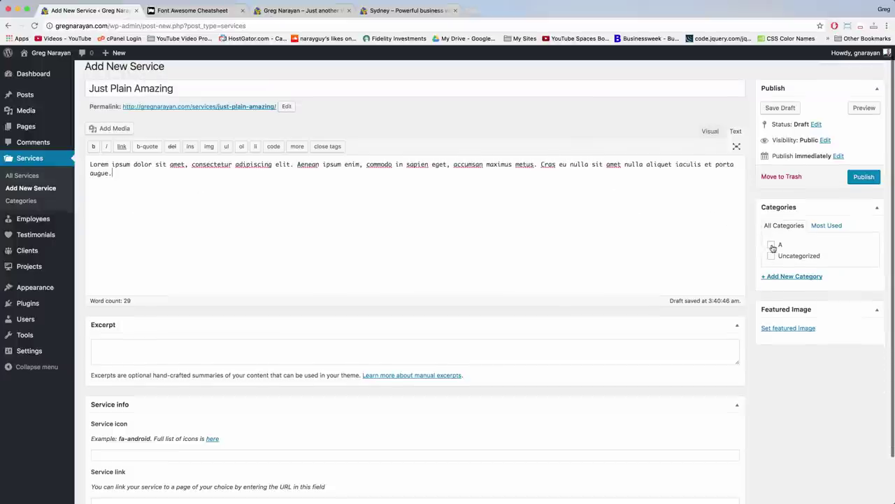
click(771, 244)
scroll(243, 258, down, 2)
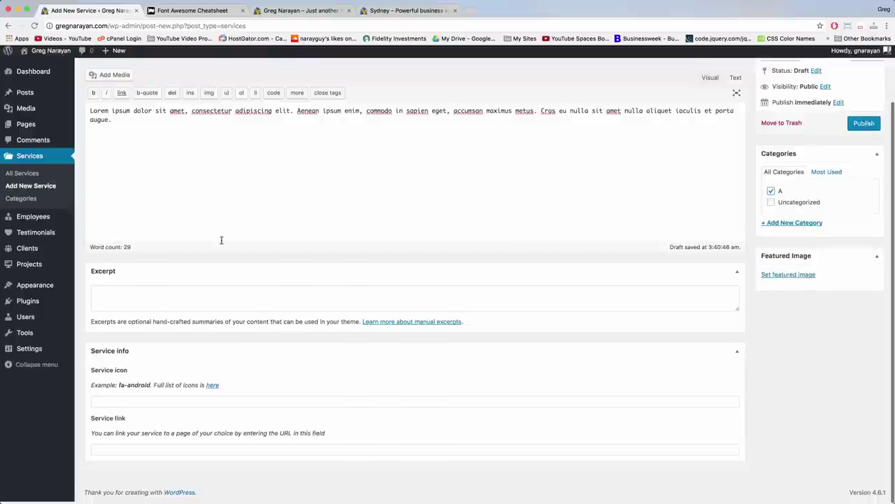
click(116, 405)
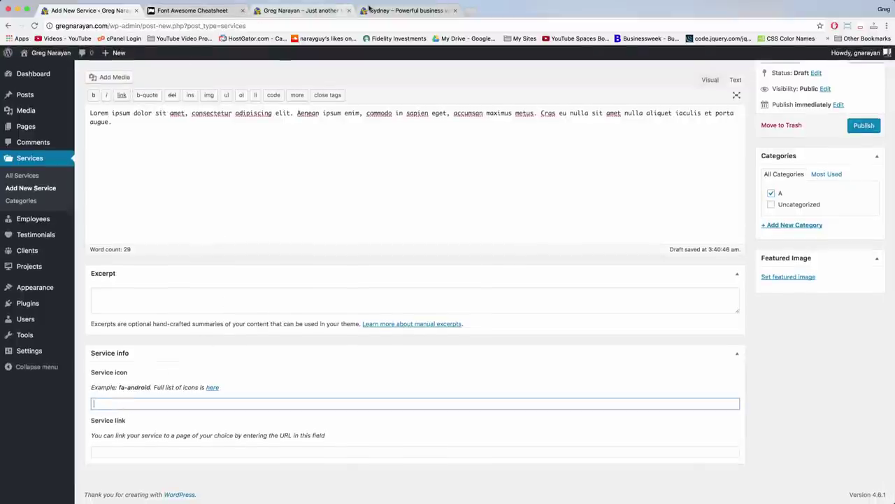
Copy fa-comments-o from the Font Awesome cheatsheet into the Service icon field
click(370, 10)
click(190, 9)
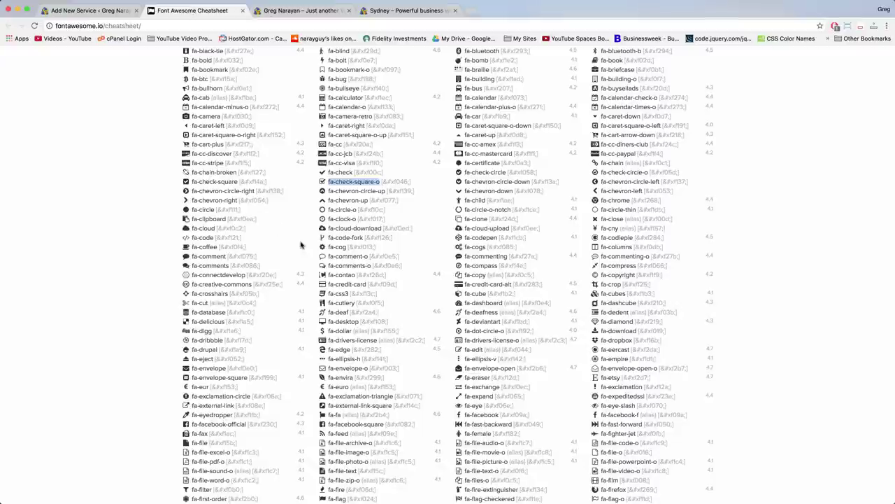
click(103, 230)
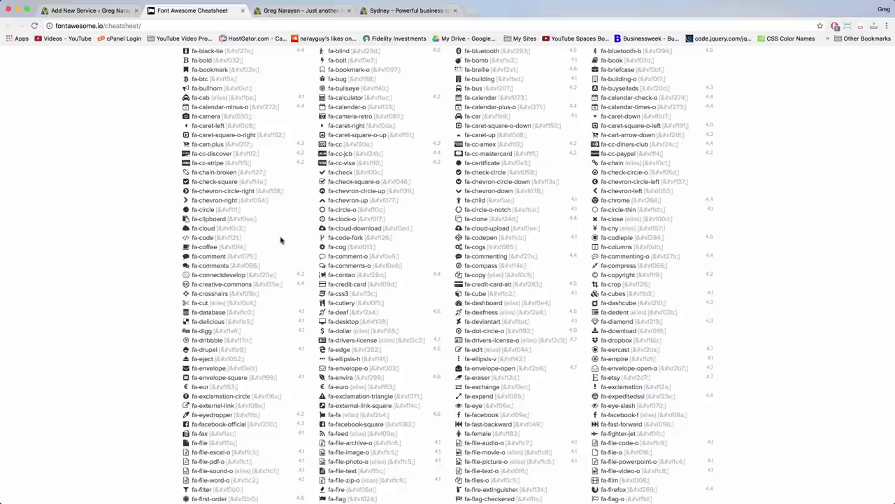
scroll(352, 241, down, 1)
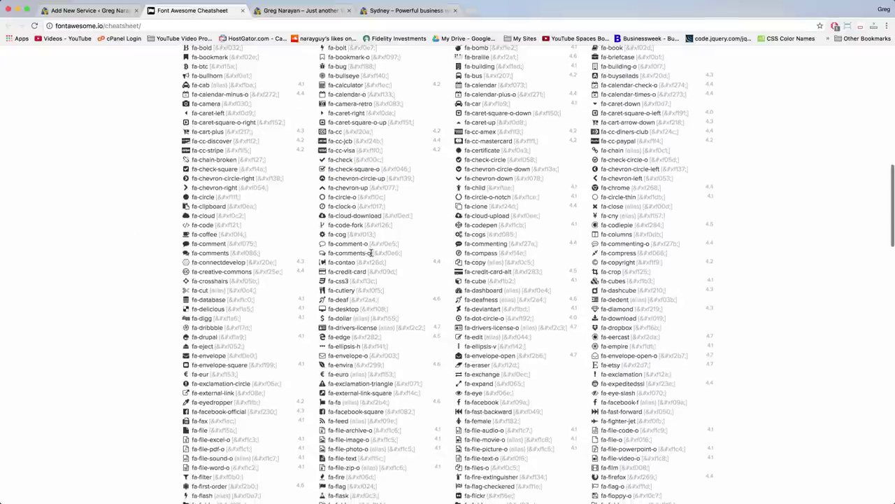
drag(371, 254, 338, 255)
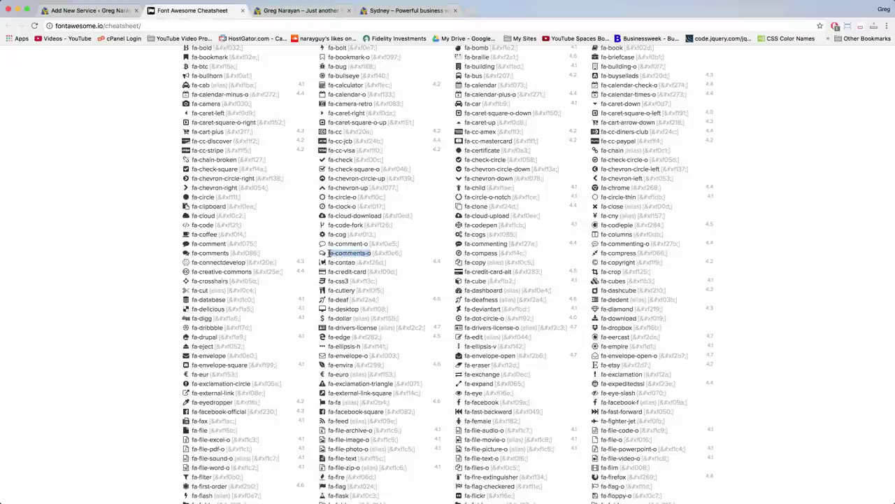
right_click(361, 254)
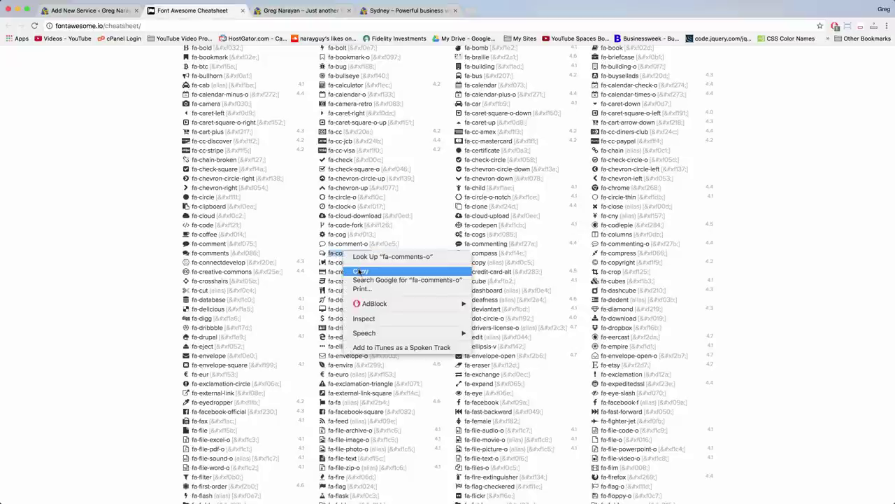
click(376, 272)
click(336, 253)
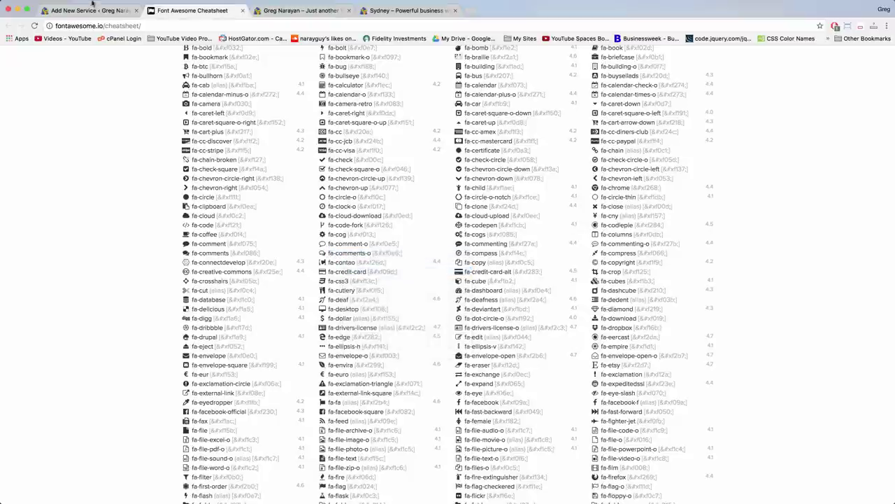
click(85, 11)
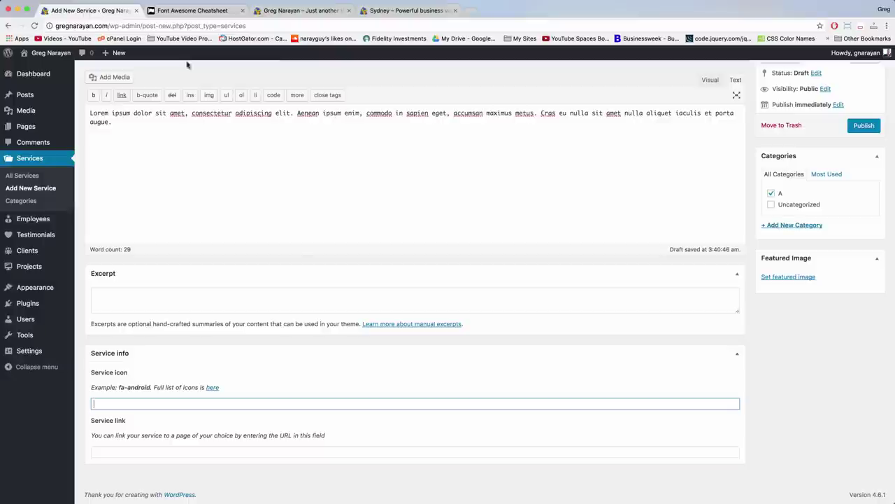
right_click(170, 402)
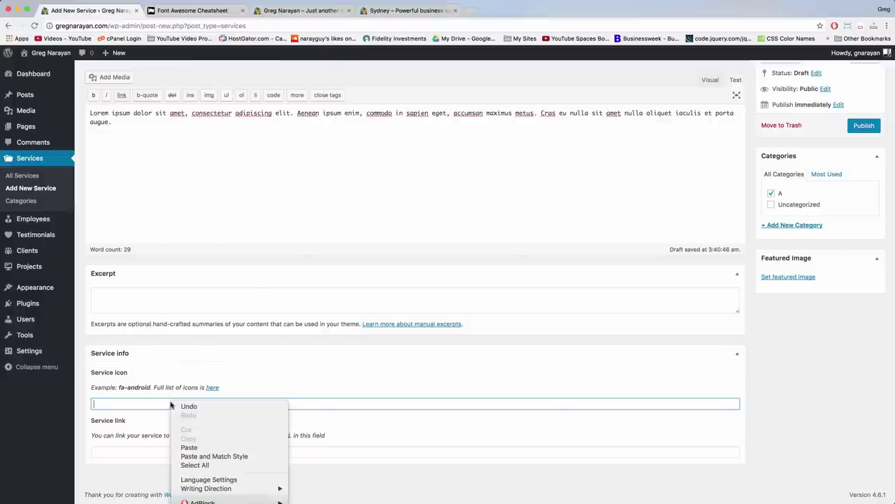
click(189, 448)
Publish Just Plain Amazing and view the live site
scroll(308, 403, up, 3)
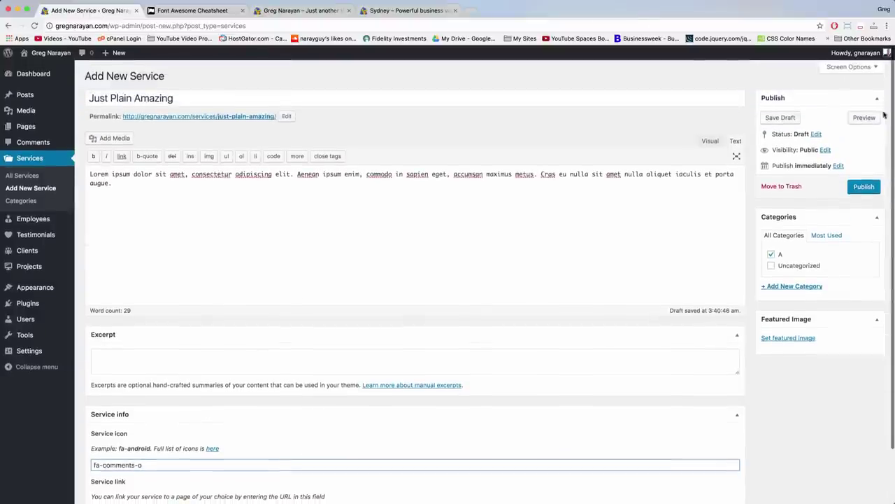
click(864, 186)
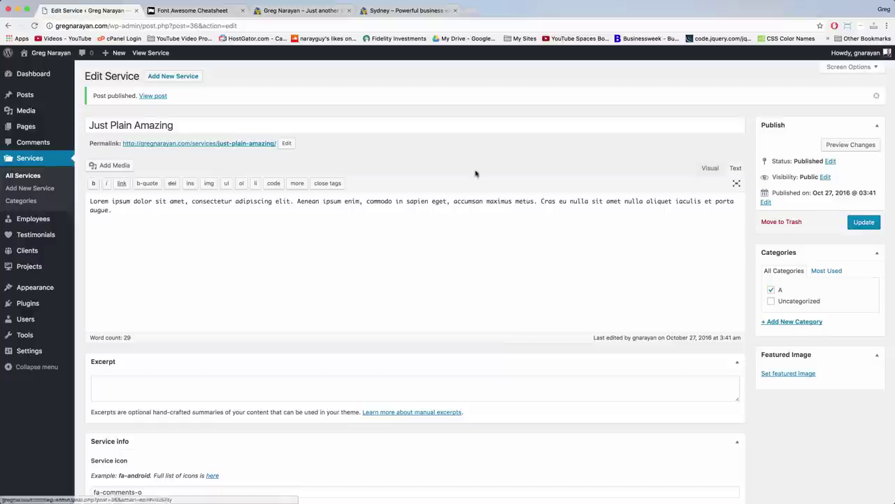
click(266, 11)
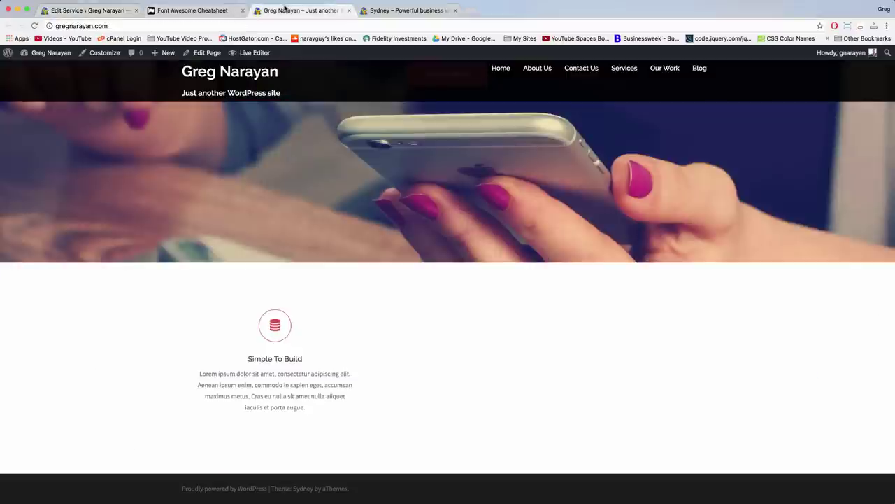
Reload the live front page showing all three services, then return to Edit Service
click(34, 26)
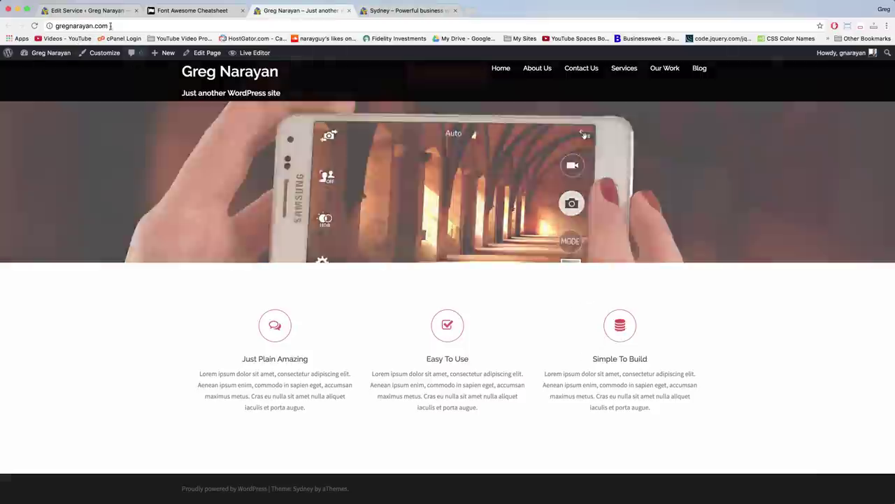
click(98, 9)
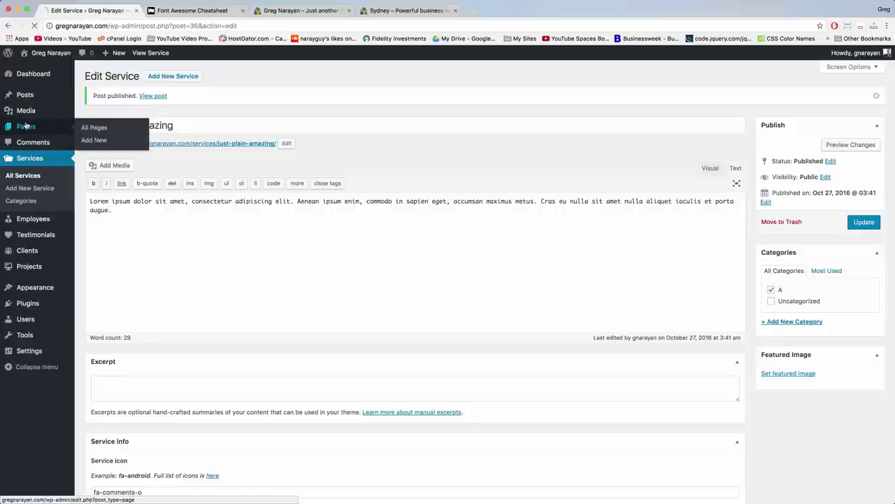
Title the Front Page's Services Type A widget 'Our Websites Are Always' and update the page
click(26, 125)
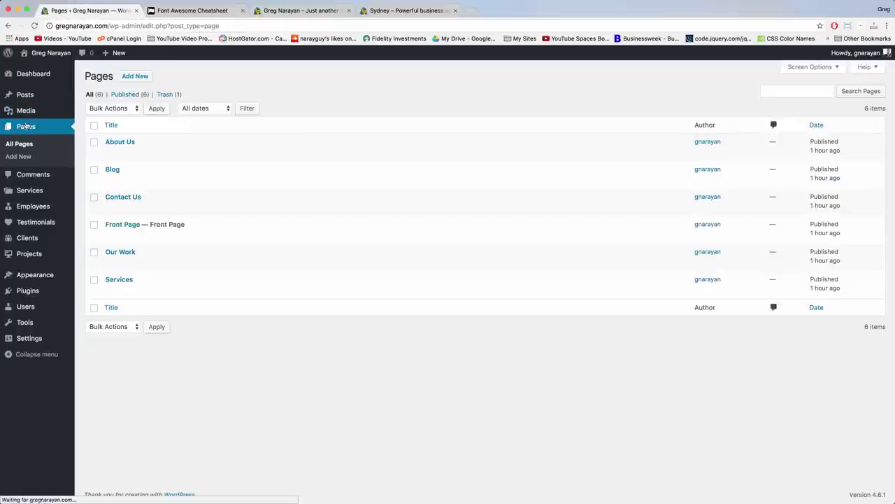
click(116, 224)
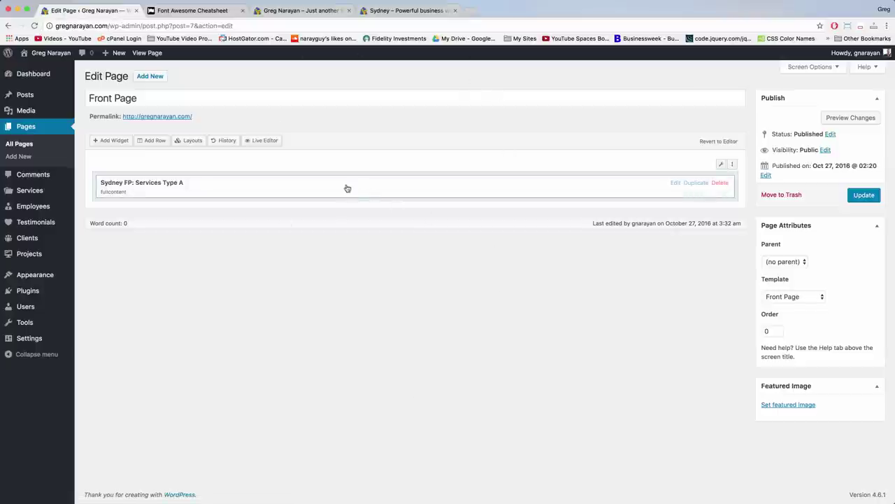
click(391, 185)
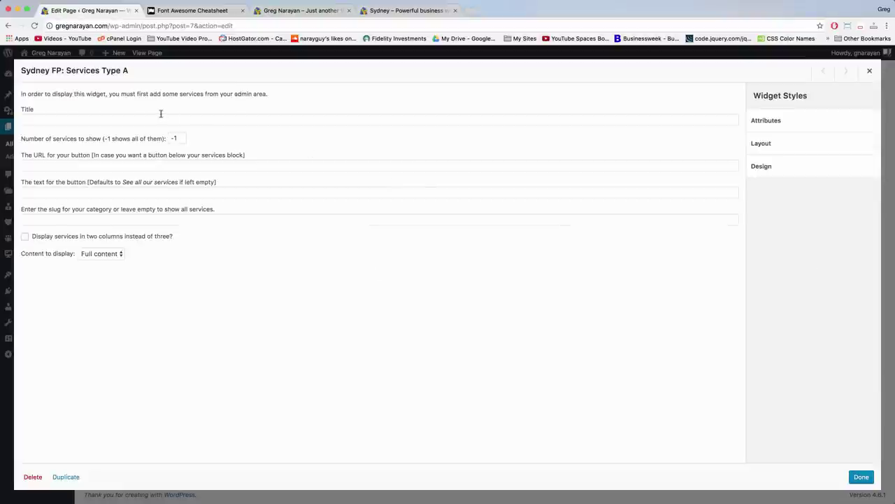
click(155, 122)
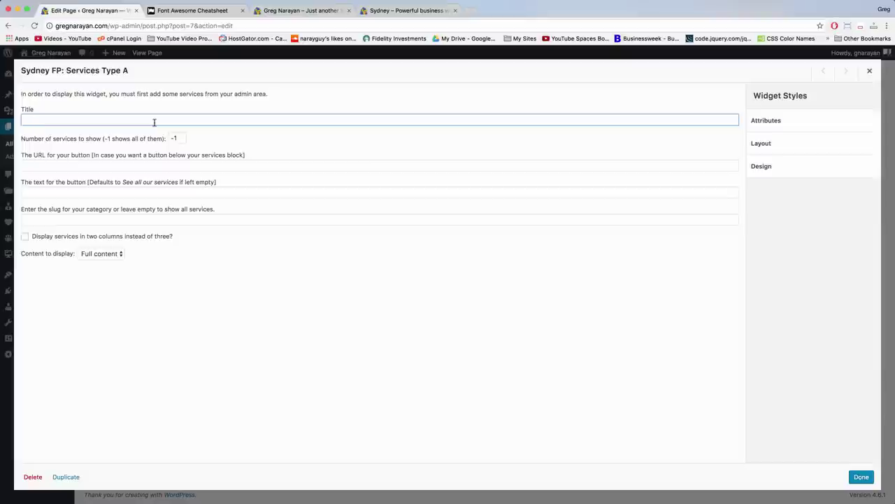
text(OU)
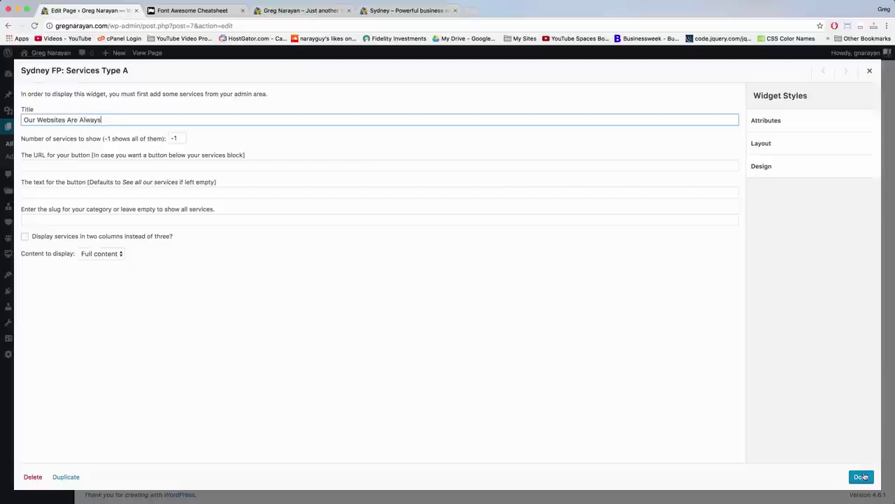
click(865, 476)
click(864, 195)
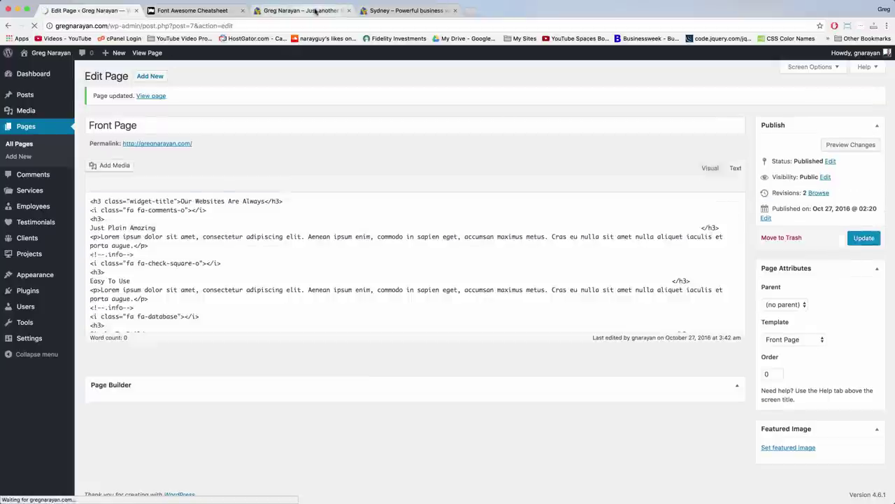
Reload the live front page and check the 'Our Websites Are Always' heading
click(302, 9)
click(33, 26)
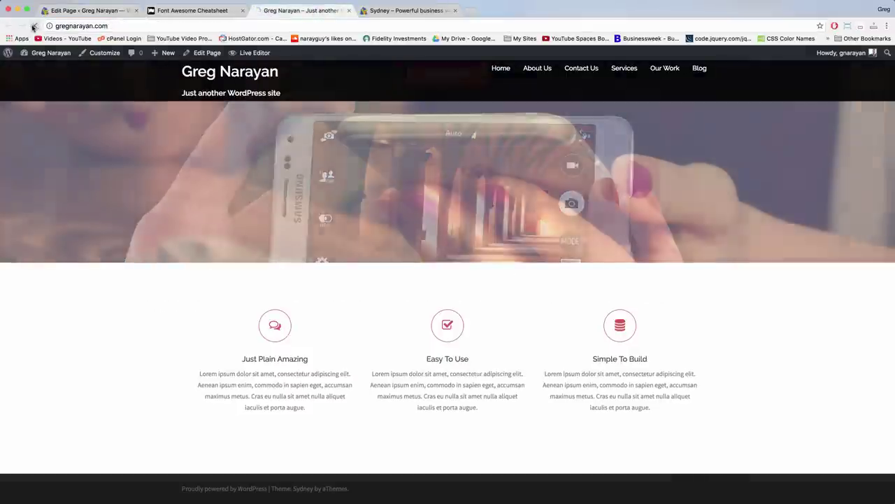
scroll(324, 292, up, 1)
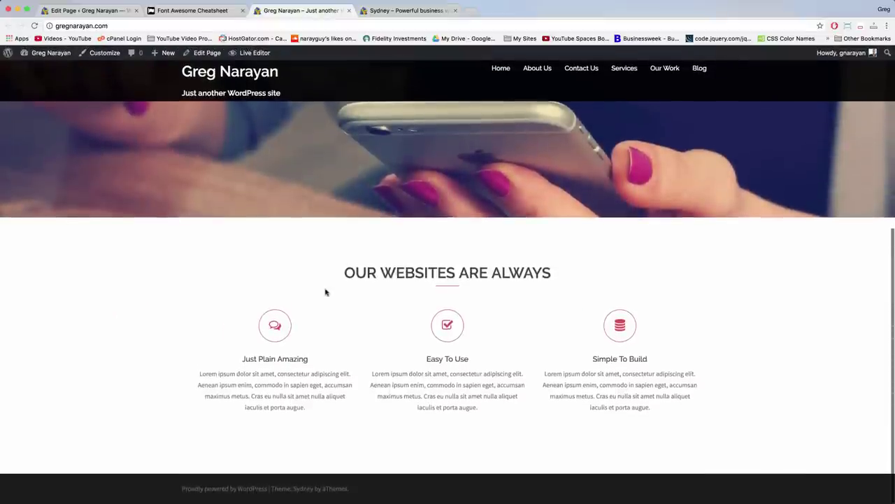
drag(343, 271, 554, 272)
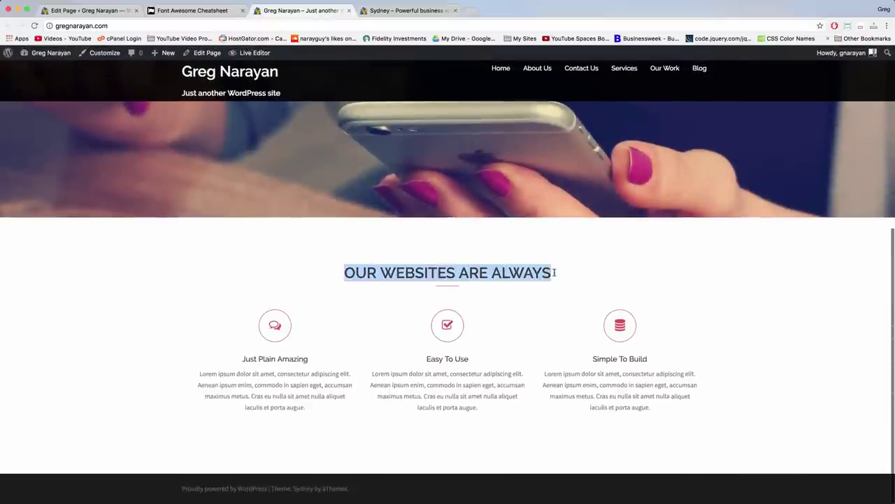
click(555, 275)
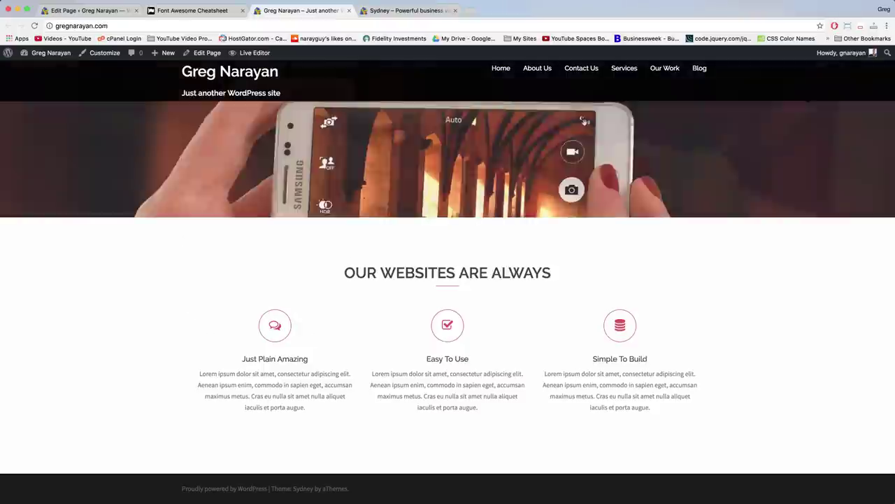
Compare against the Sydney demo site, then go back to the Front Page editor
click(411, 12)
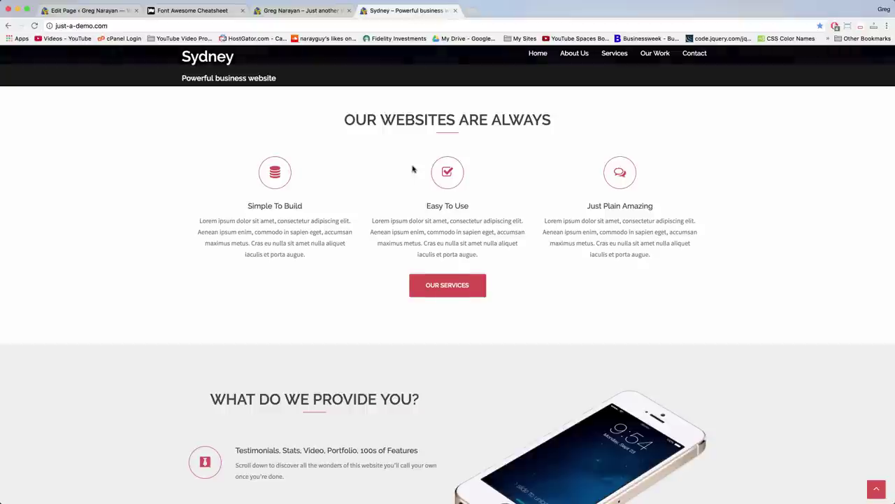
scroll(413, 168, up, 2)
scroll(413, 167, down, 5)
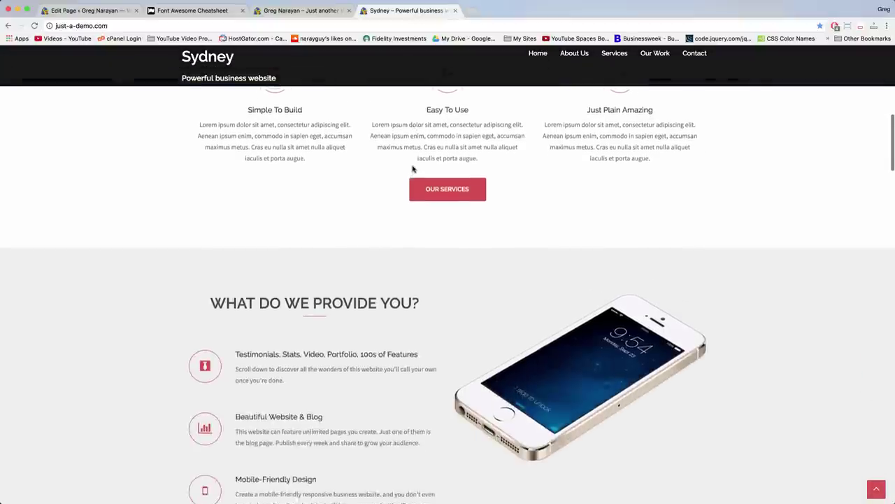
scroll(412, 168, down, 2)
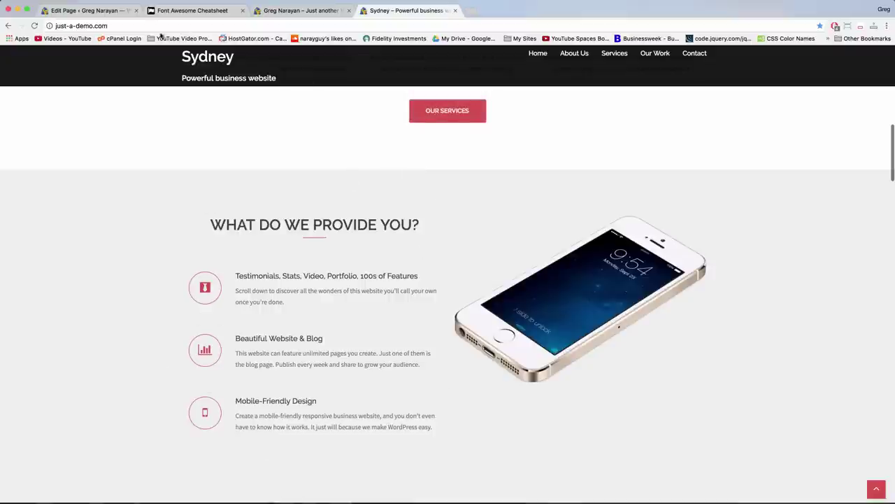
click(88, 11)
mouse_move(237, 206)
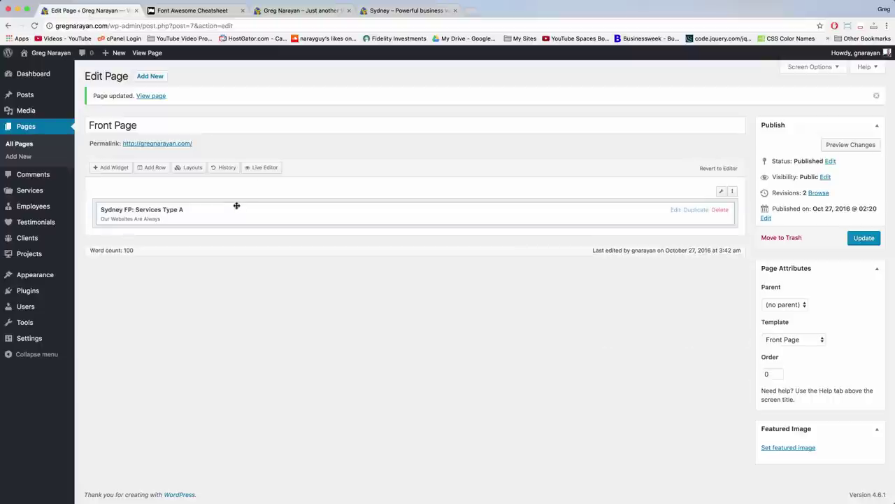
Add a one-column row below the Services Type A widget
click(153, 168)
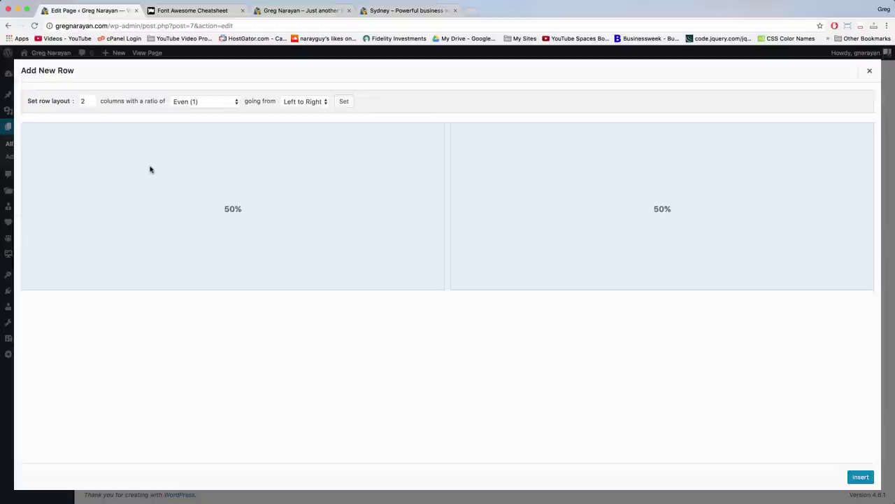
click(91, 104)
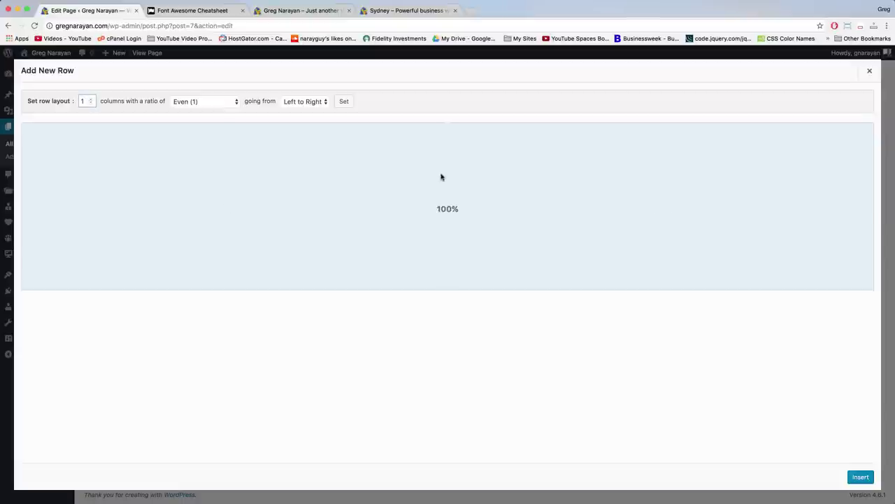
click(861, 478)
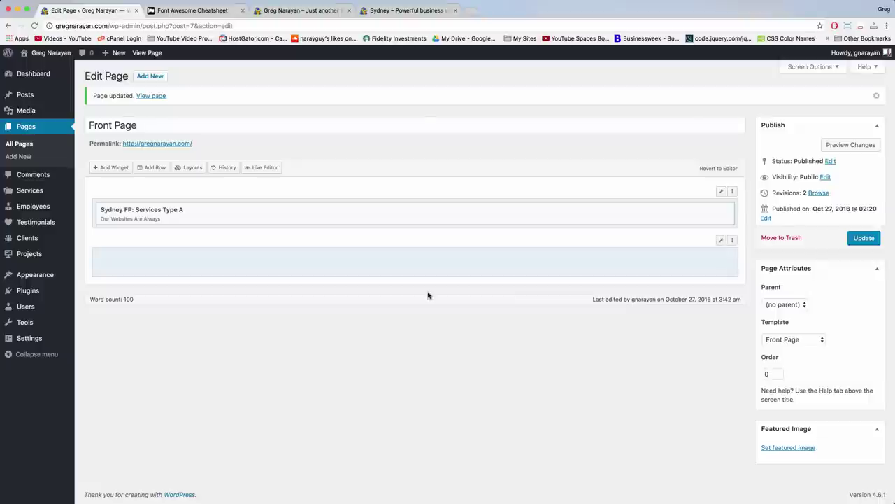
click(341, 259)
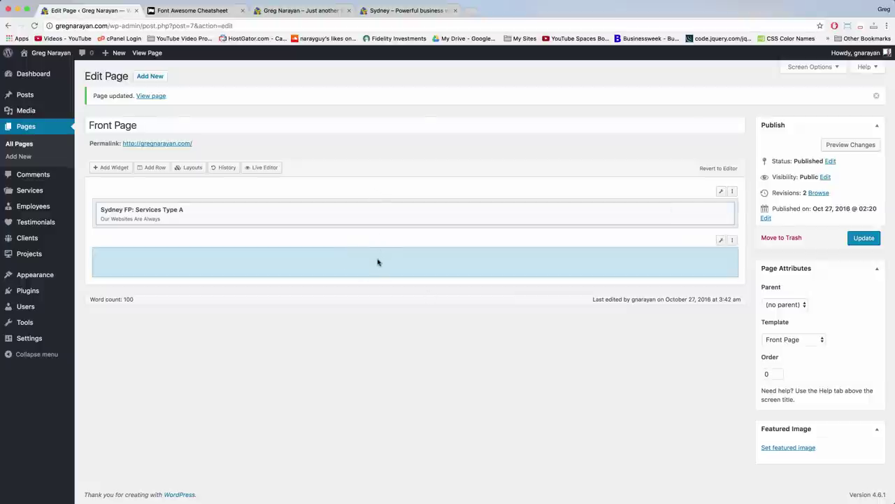
Place a Sydney FP: Services type B widget in the row, update the page, and open Services
click(112, 168)
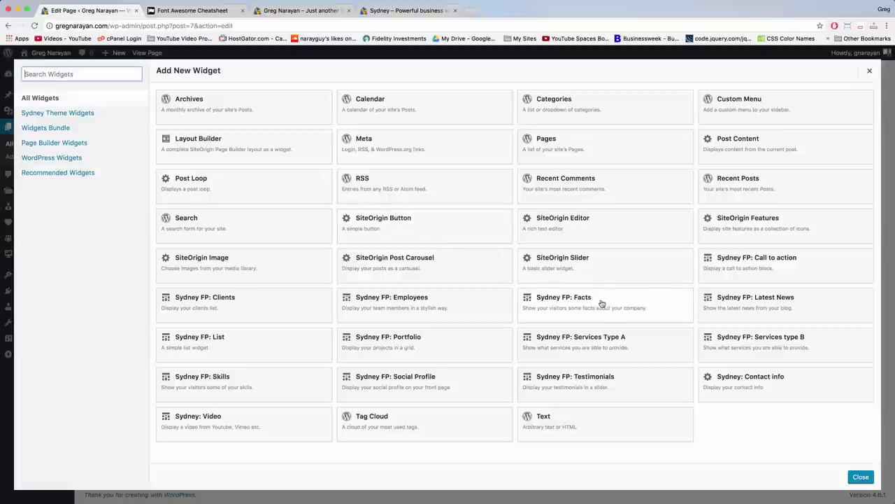
click(767, 340)
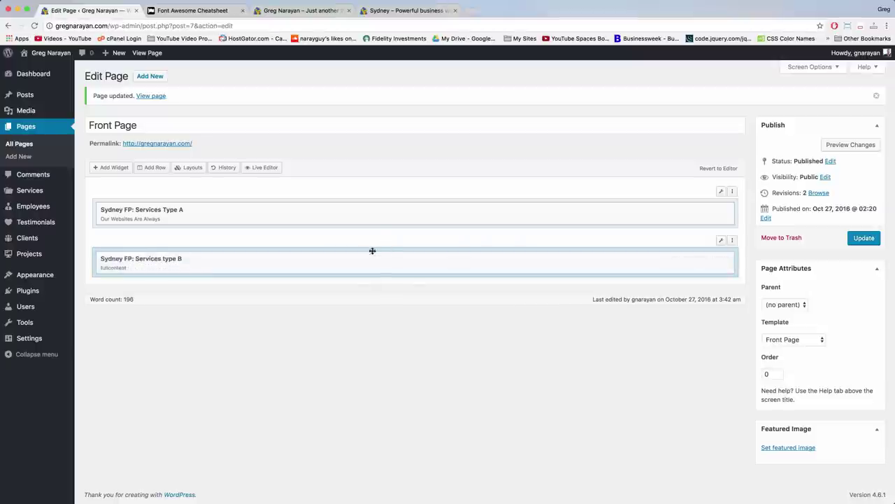
click(859, 238)
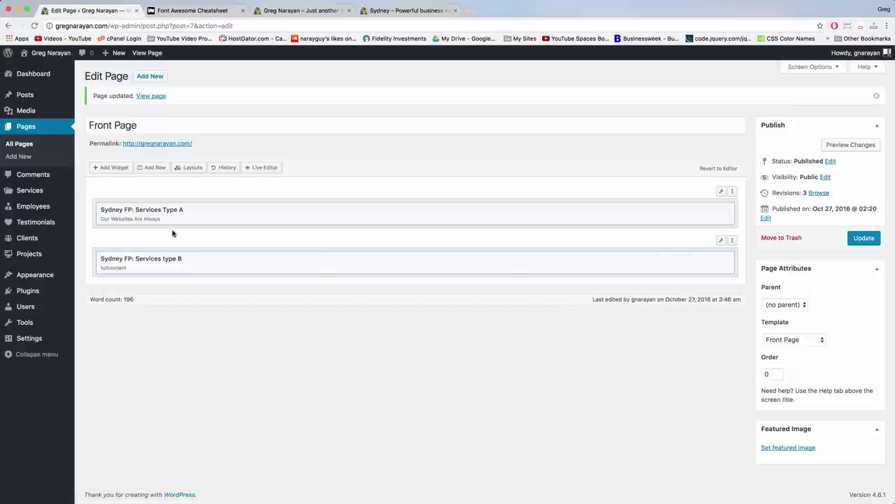
click(30, 191)
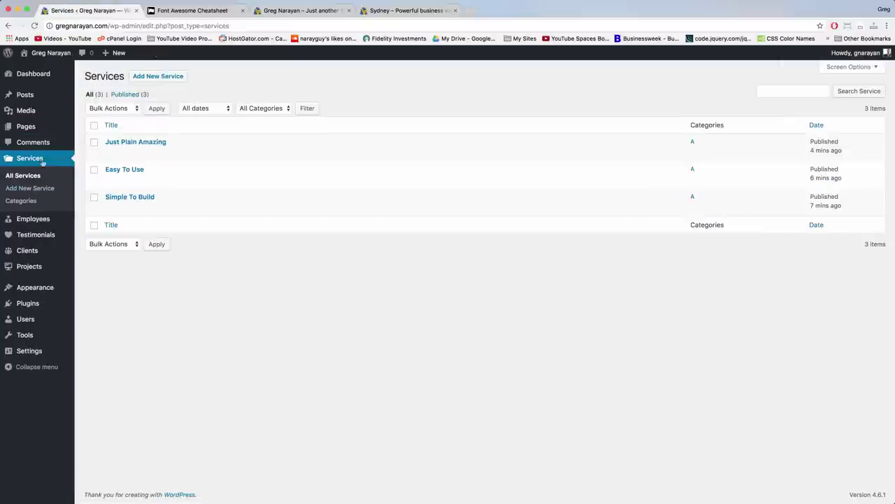
Start a new service and paste the demo's Mobile-Friendly Design description into its content
click(158, 76)
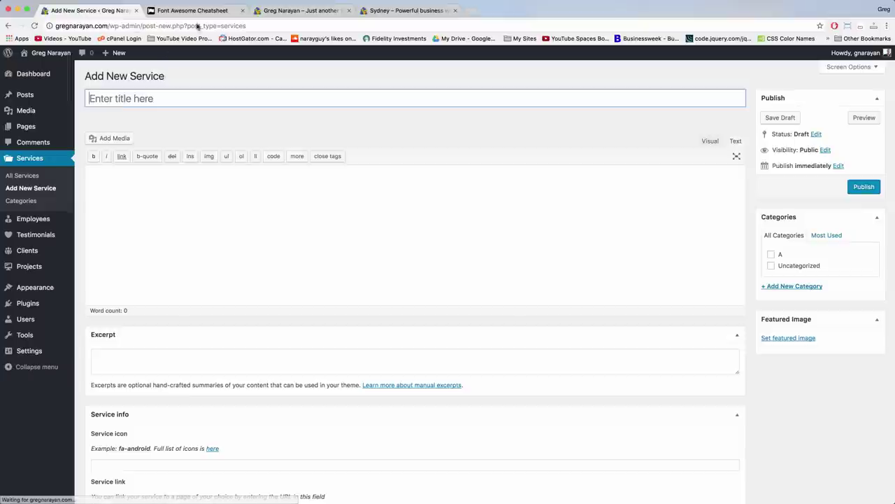
click(126, 217)
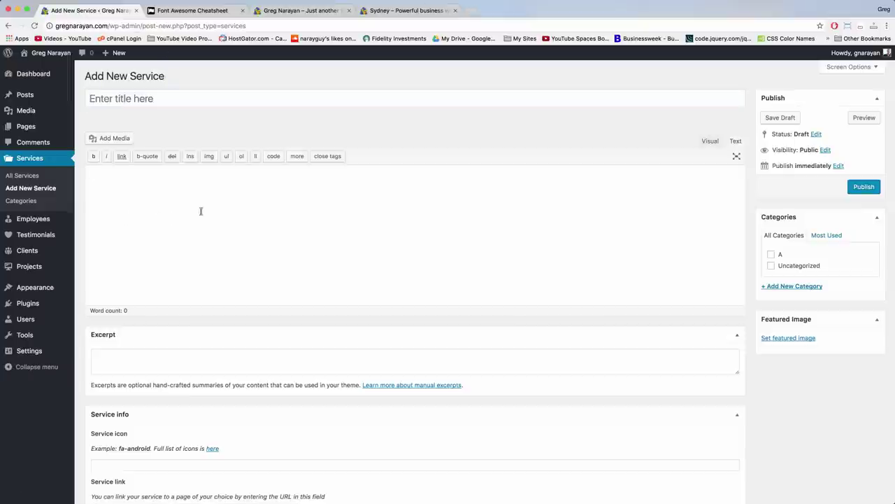
click(406, 10)
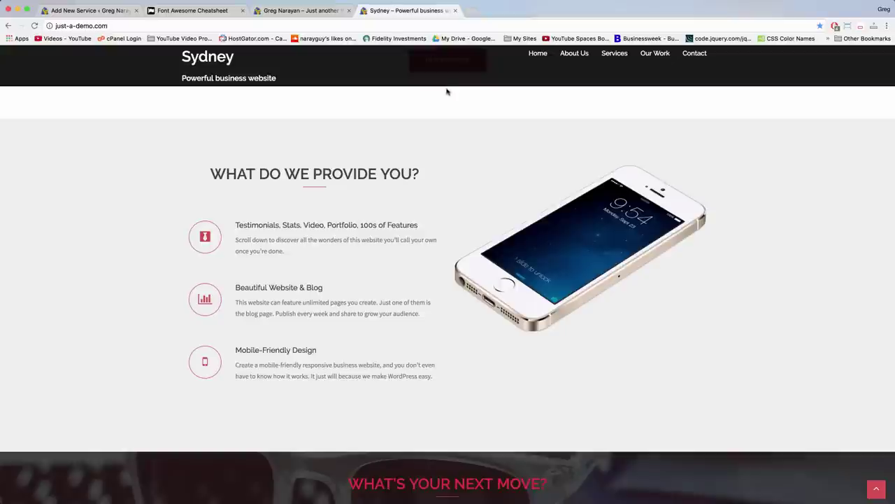
scroll(415, 174, down, 1)
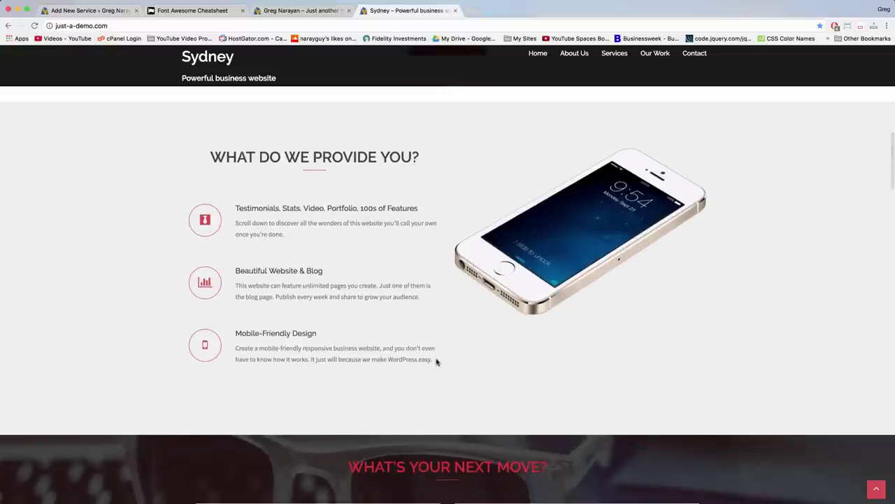
drag(434, 360, 238, 349)
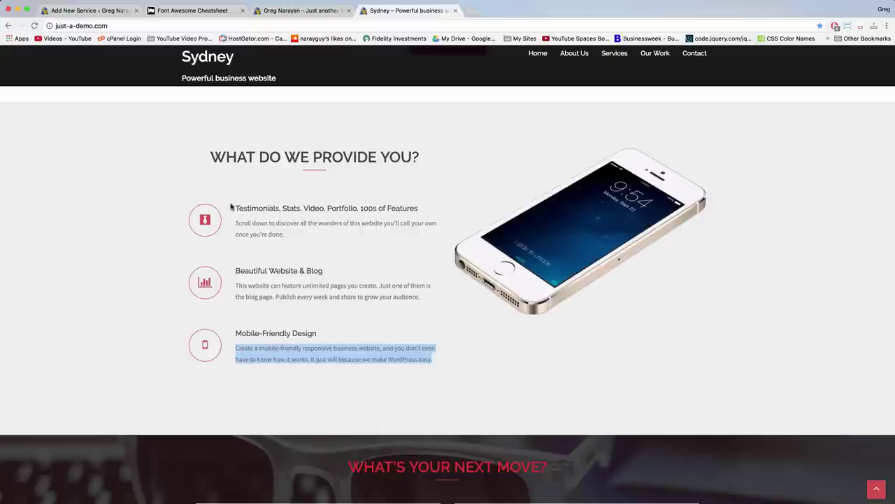
right_click(255, 354)
click(271, 373)
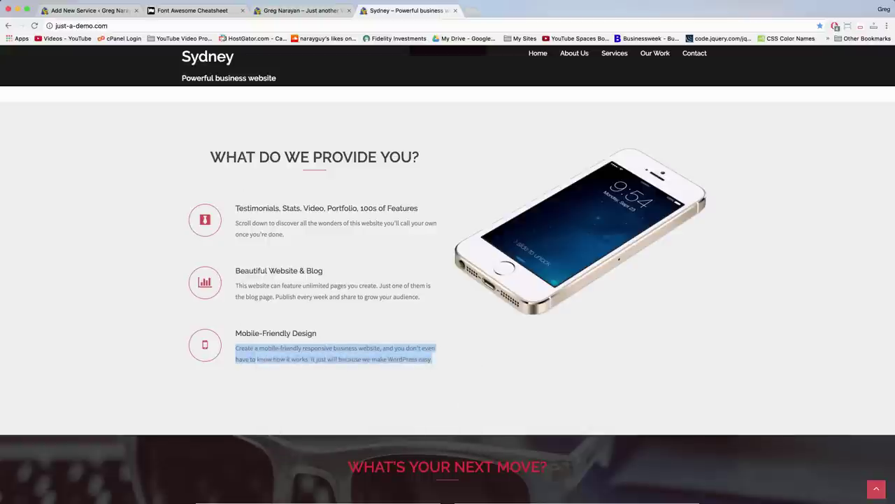
click(98, 10)
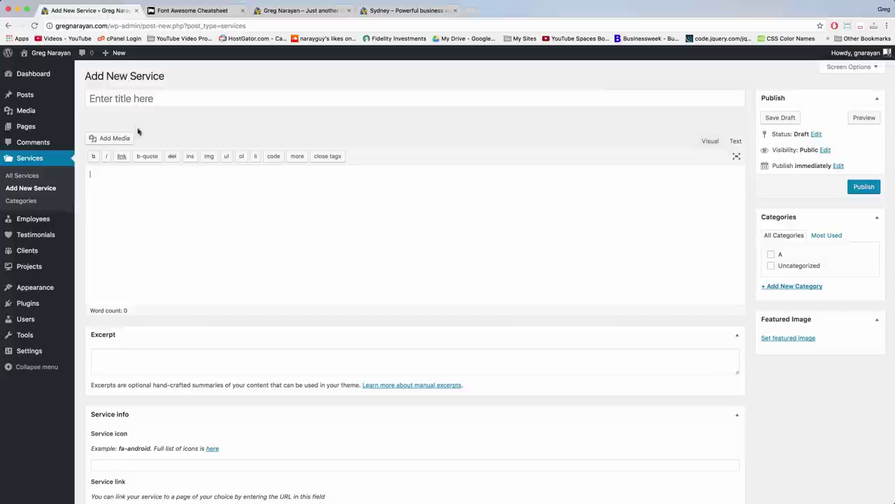
right_click(112, 189)
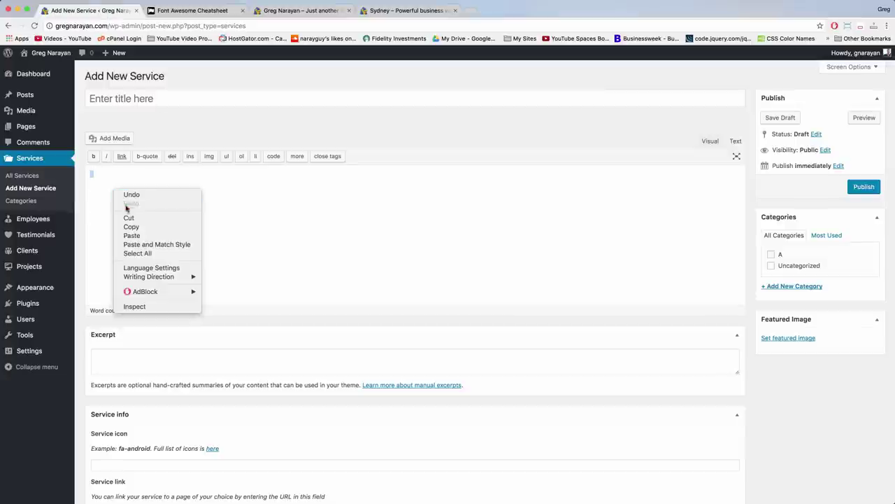
click(131, 233)
Title the service 'Mobile-Friendly Design' and file it under a new category B
click(144, 99)
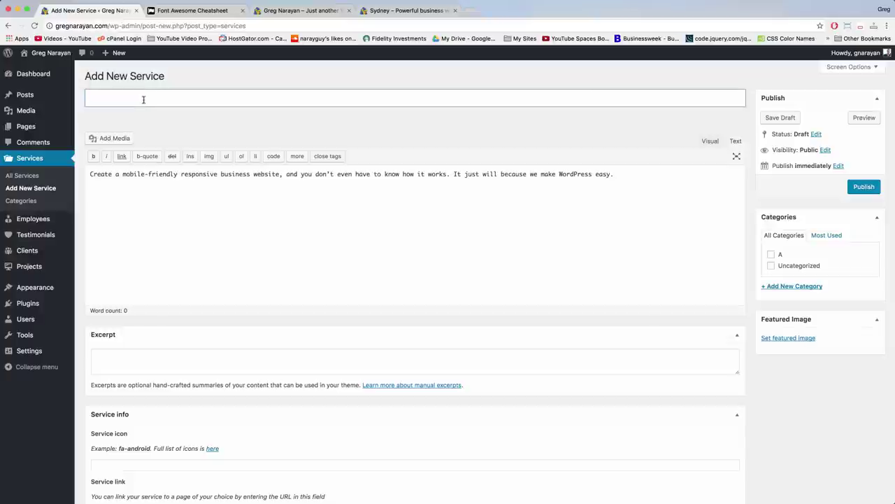
text(Mobile-Friendly Design)
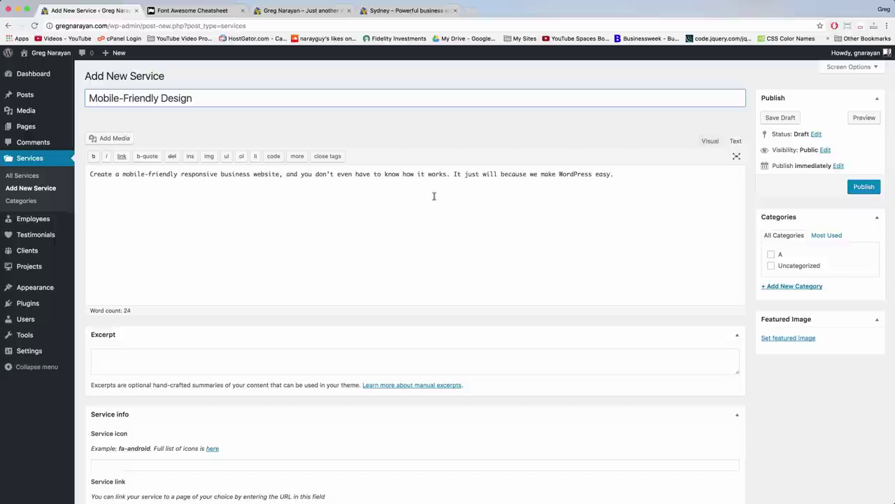
click(640, 177)
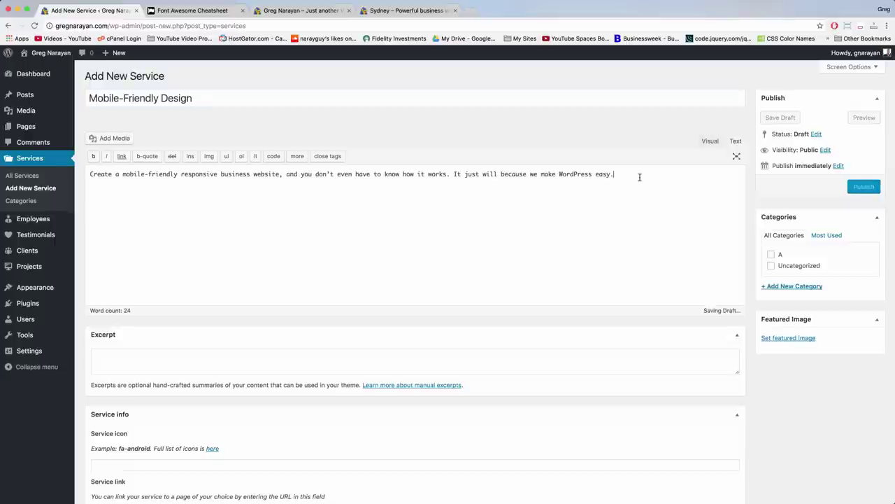
click(798, 286)
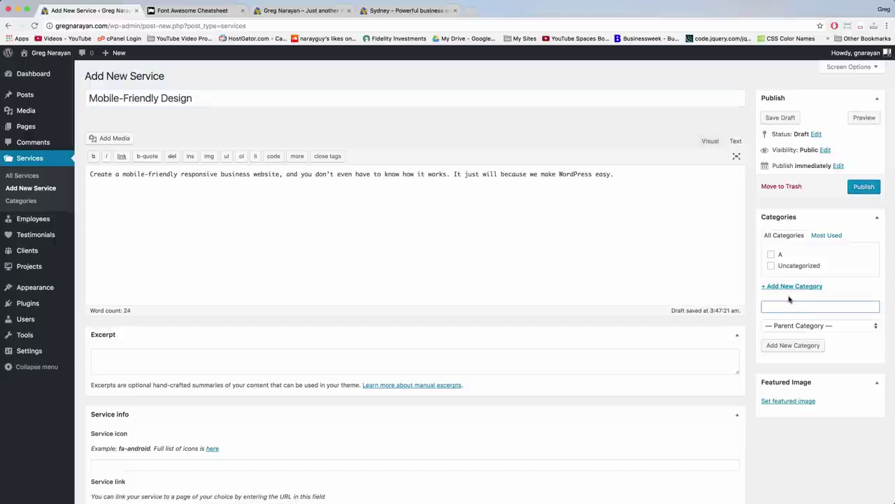
text(BV)
click(788, 343)
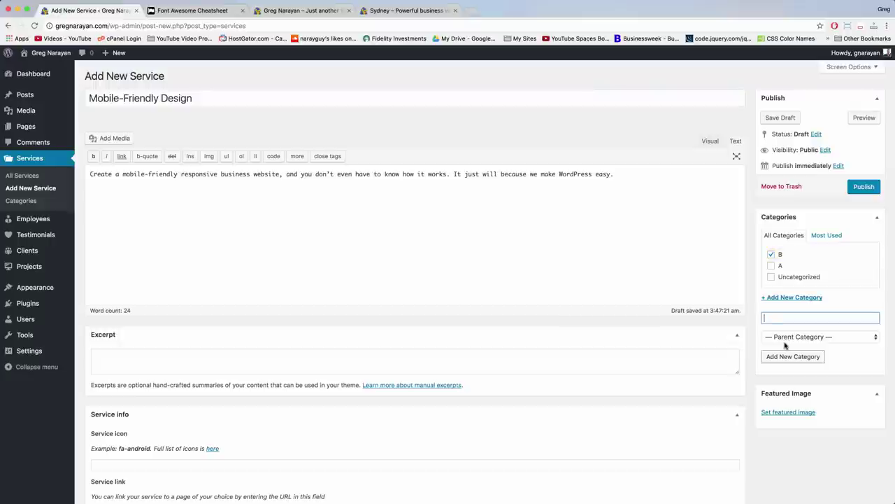
scroll(505, 228, down, 2)
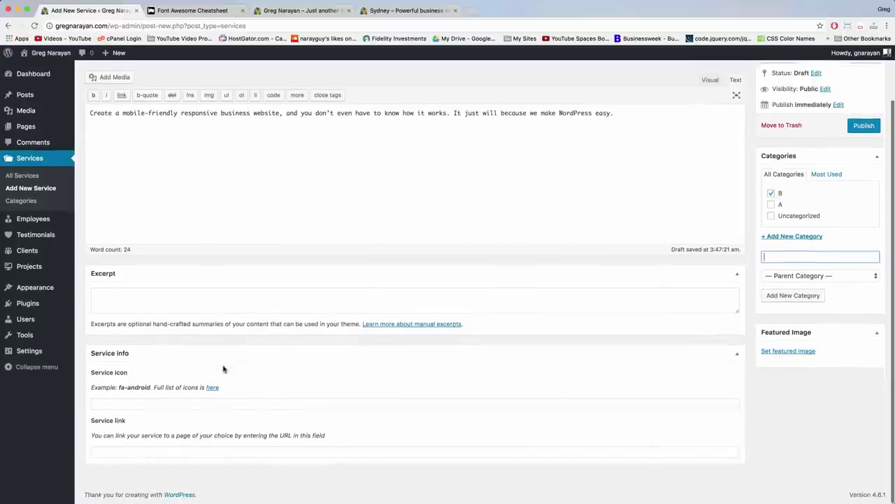
click(224, 13)
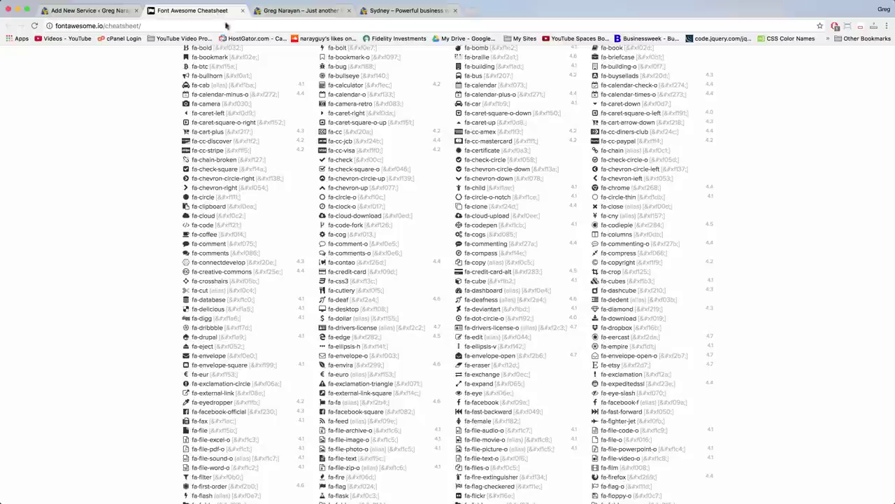
Search the cheatsheet for 'phone', then 'mobi', and select the fa-mobile class name
scroll(334, 205, down, 1)
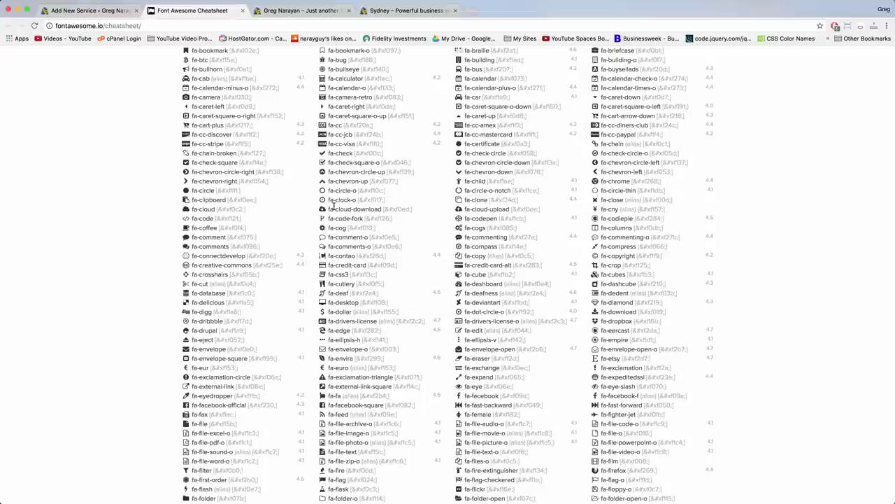
key(super+f)
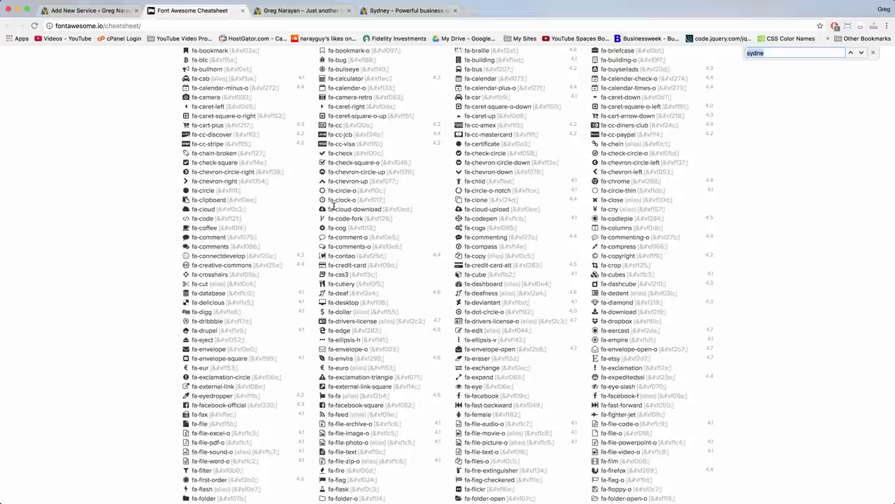
text(phone)
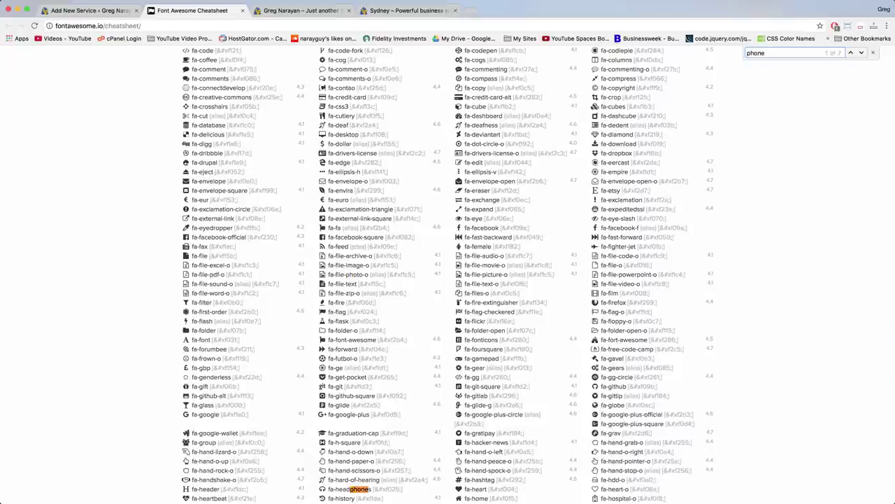
click(862, 52)
click(862, 53)
click(862, 53)
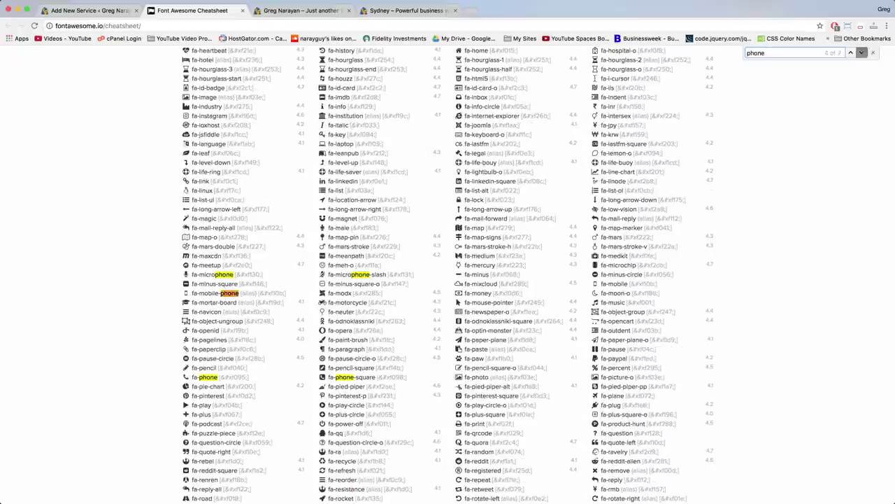
click(862, 53)
key(BackSpace)
key(BackSpace)
key(BackSpace)
key(BackSpace)
key(BackSpace)
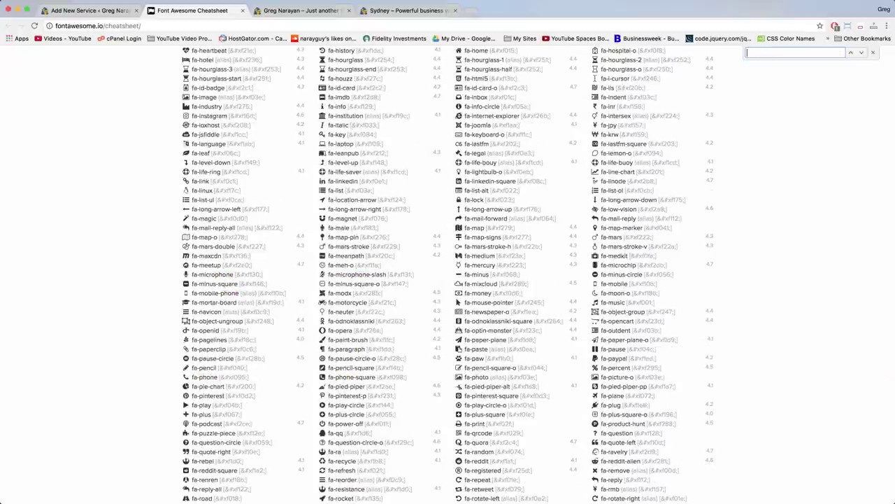
text(mobile)
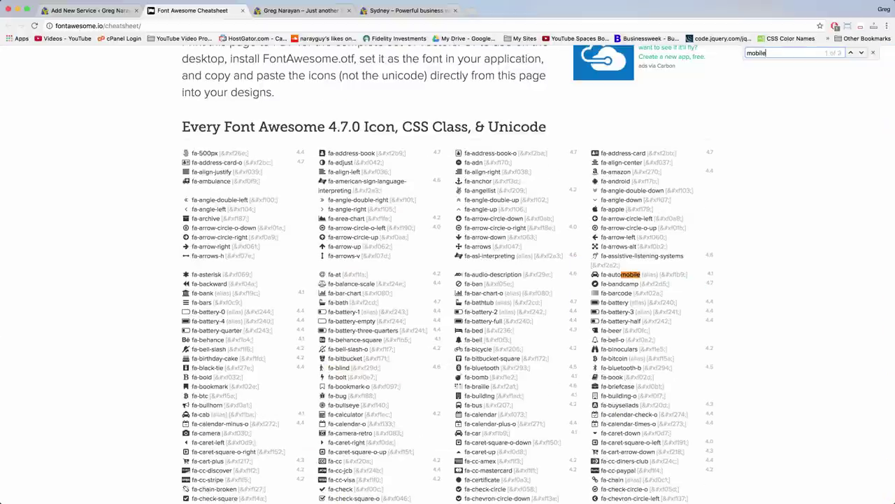
key(Return)
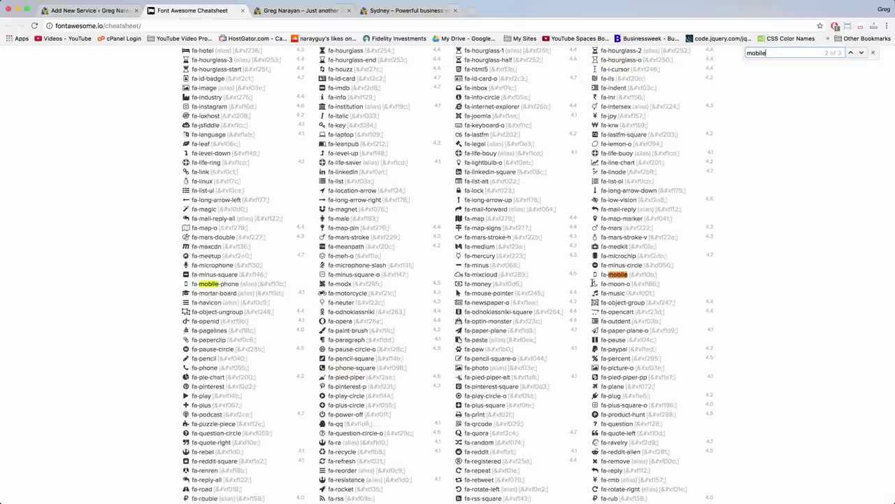
drag(601, 274, 624, 275)
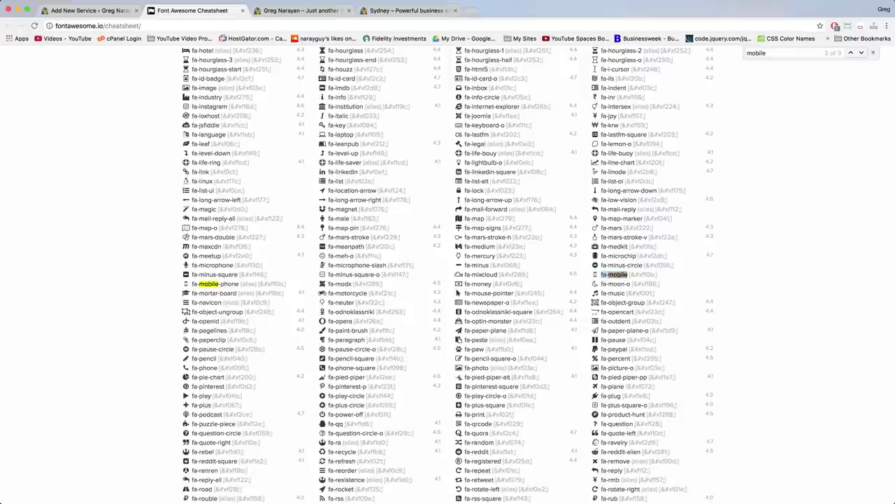
click(86, 11)
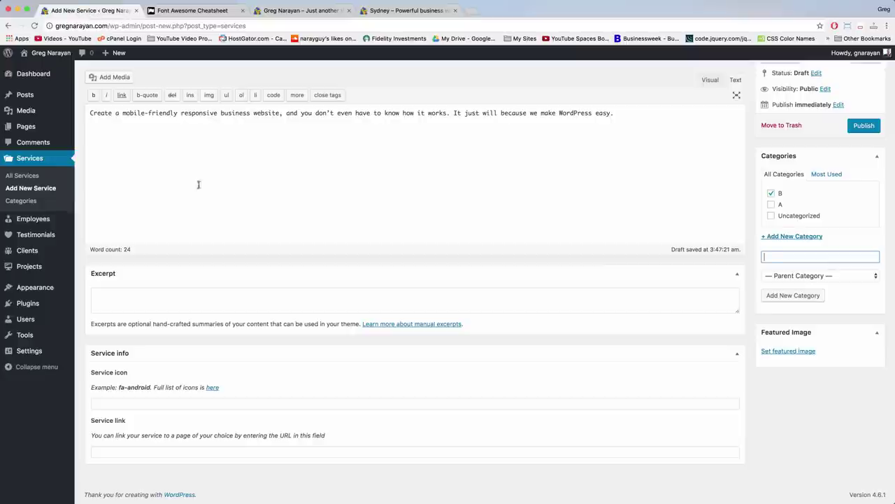
Paste fa-mobile as the service icon and publish Mobile-Friendly Design
click(114, 405)
key(super+v)
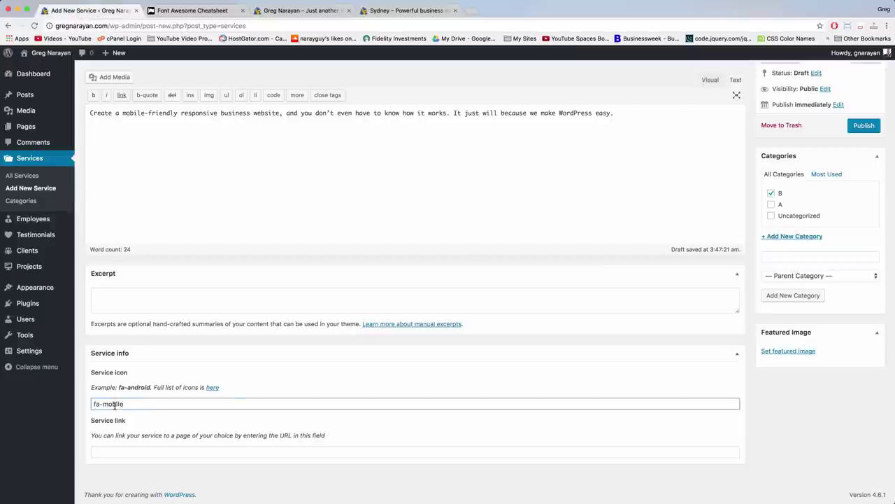
scroll(308, 399, up, 3)
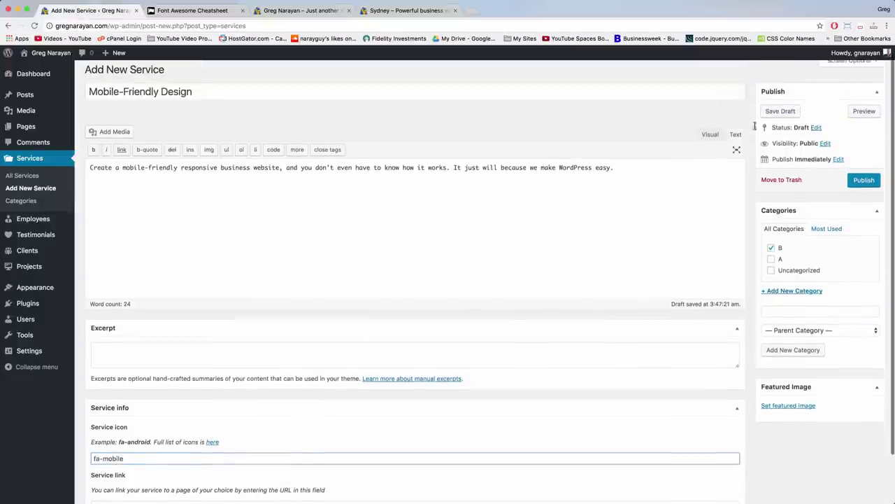
click(860, 183)
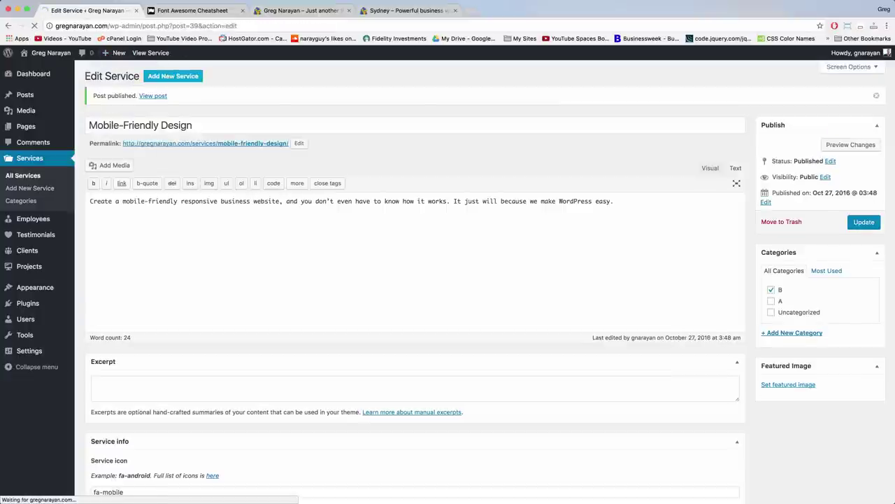
Copy the demo's Beautiful Website & Blog paragraph into the new service's content
click(391, 10)
click(494, 198)
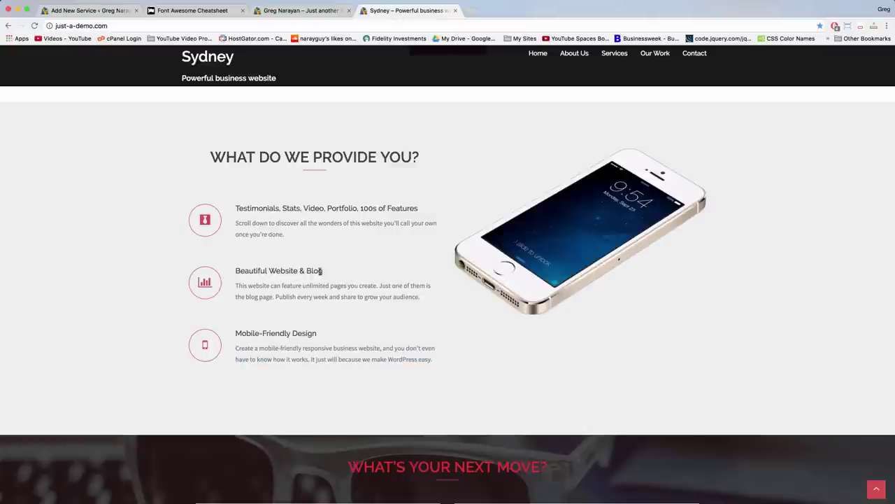
drag(422, 297, 235, 284)
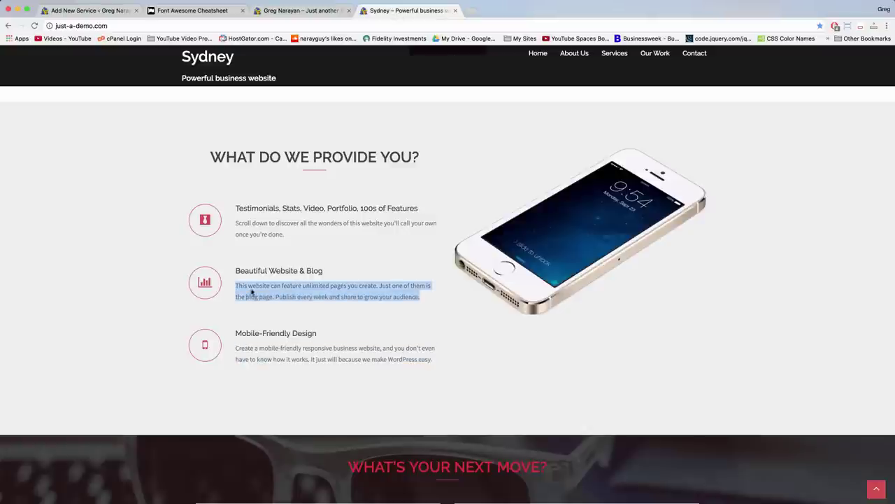
right_click(261, 294)
click(280, 310)
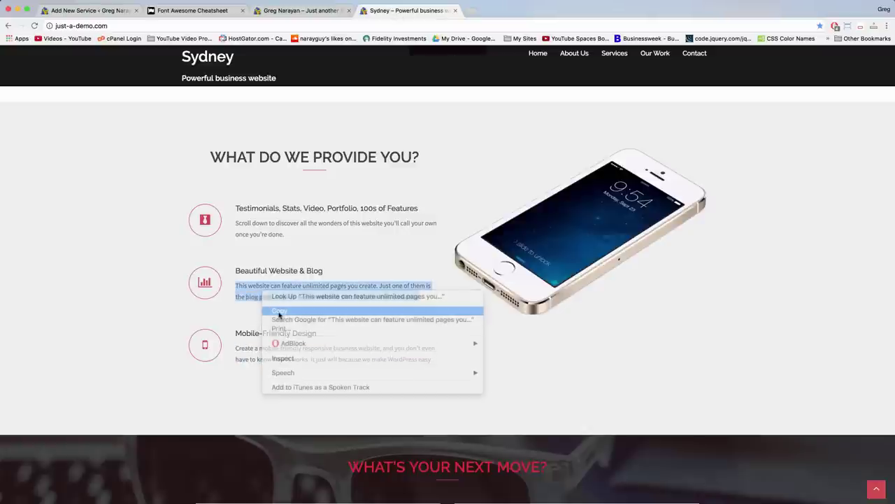
click(91, 8)
click(156, 182)
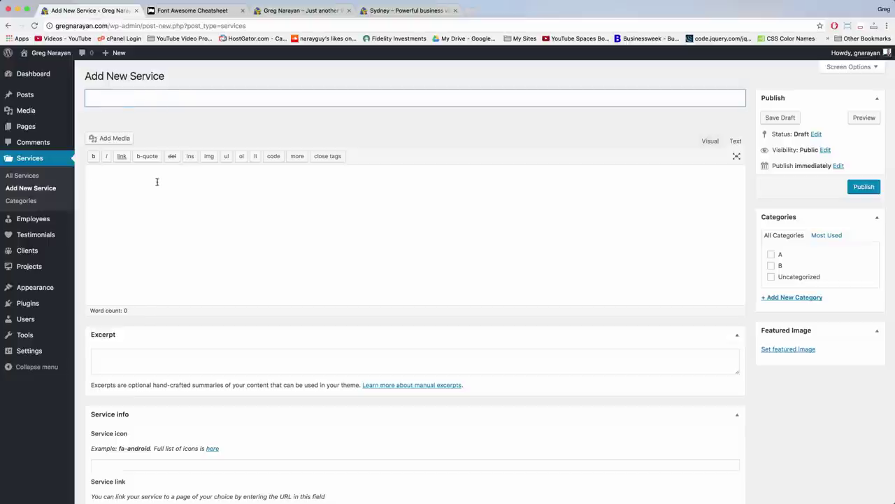
key(super+v)
Title the service 'Beautiful Website & Blog' and assign it to category B
click(121, 103)
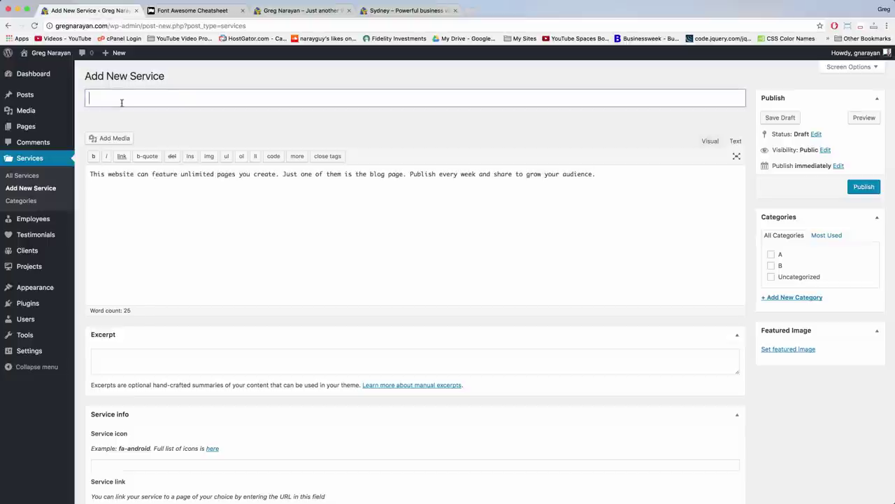
text(Beautiful We)
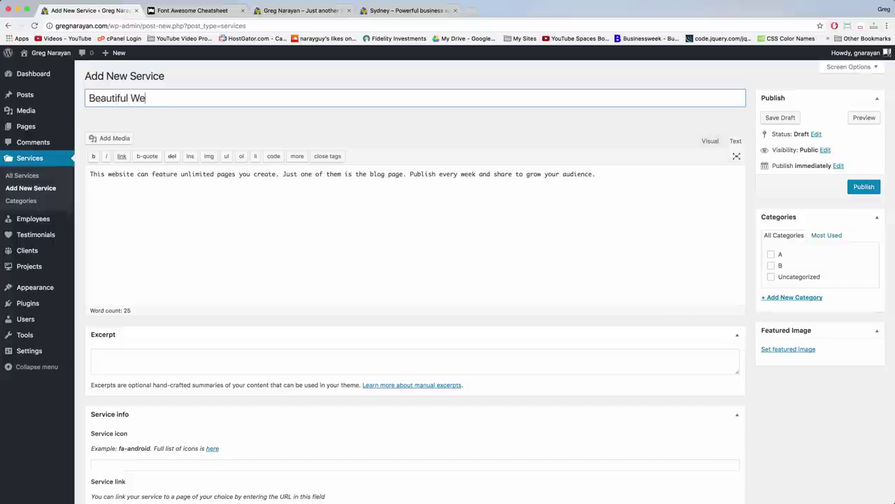
text(bsite & Blog)
click(341, 127)
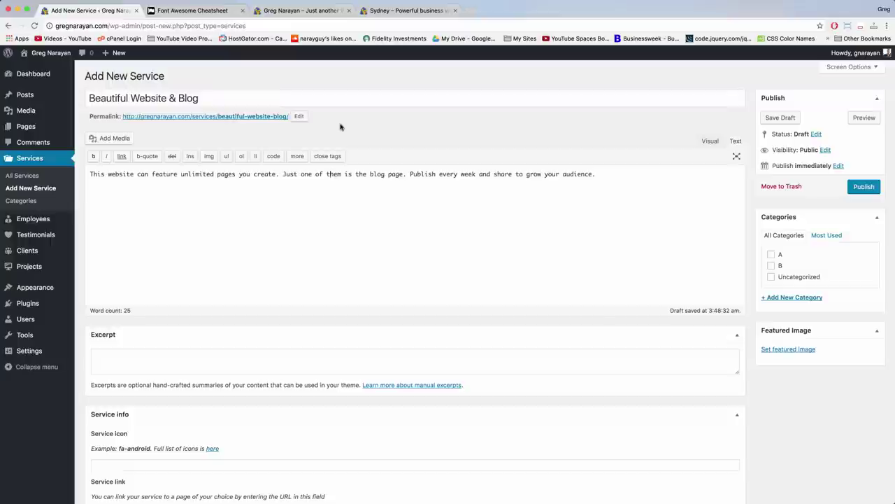
click(771, 266)
scroll(239, 292, down, 2)
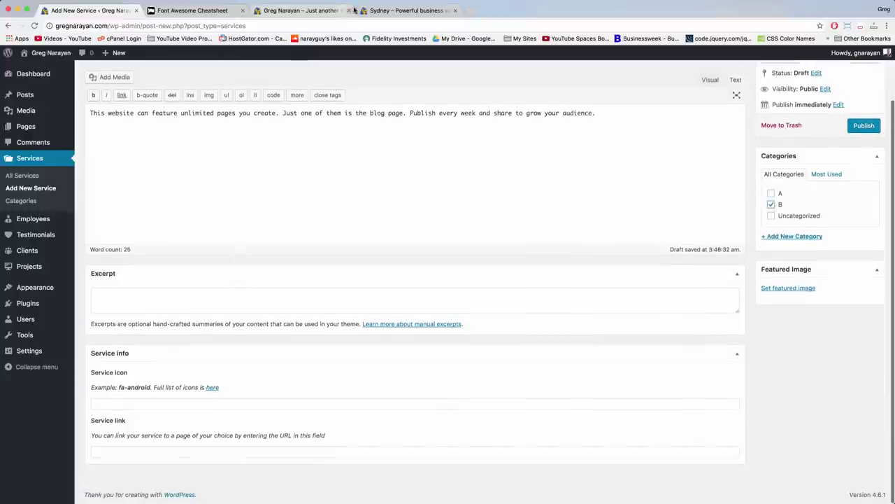
Find and select the fa-bar-chart-o class name on the Font Awesome cheatsheet
click(402, 10)
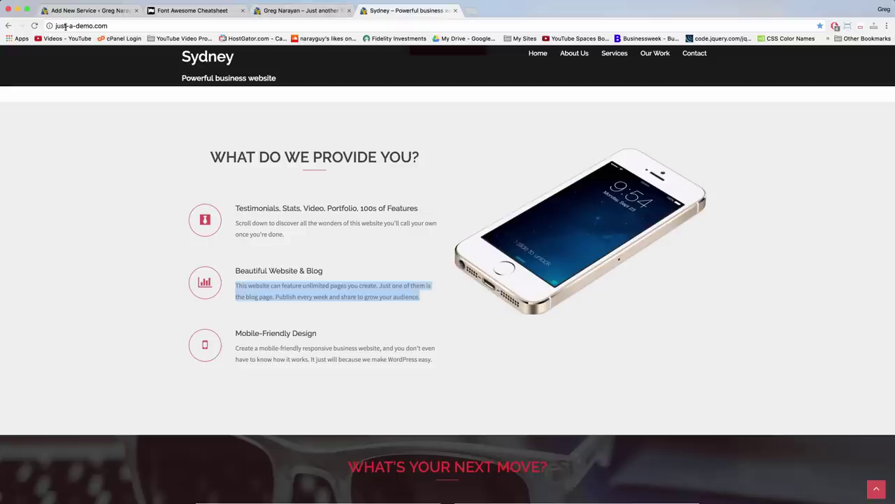
click(95, 10)
click(168, 11)
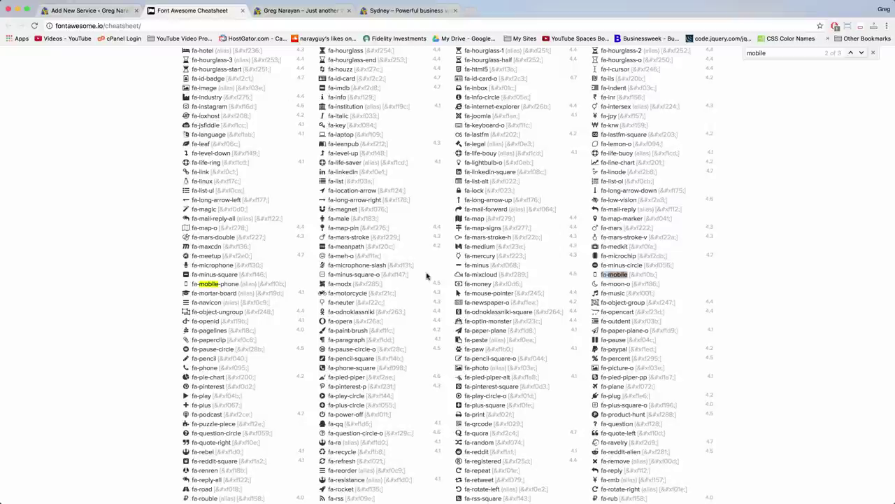
scroll(427, 276, up, 5)
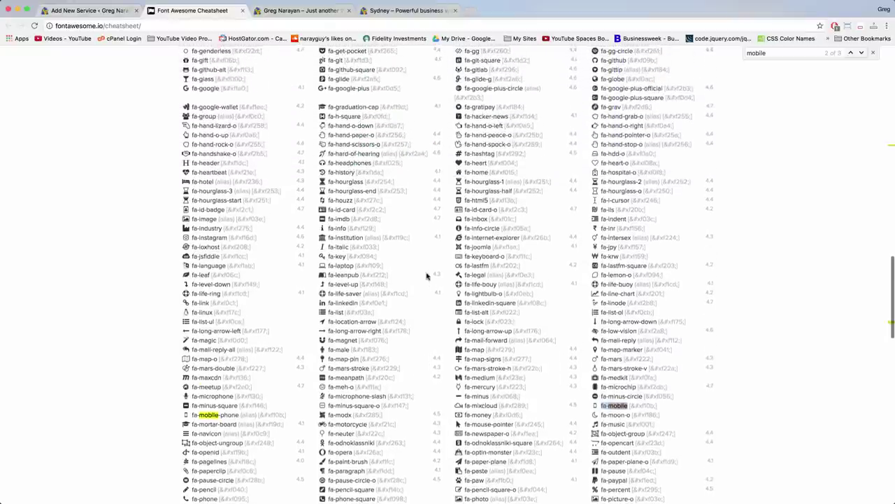
scroll(427, 275, up, 7)
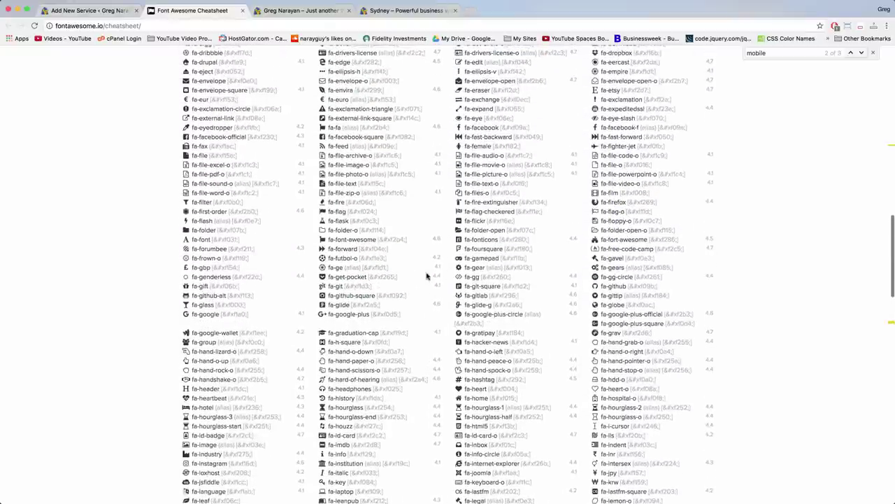
scroll(427, 276, up, 10)
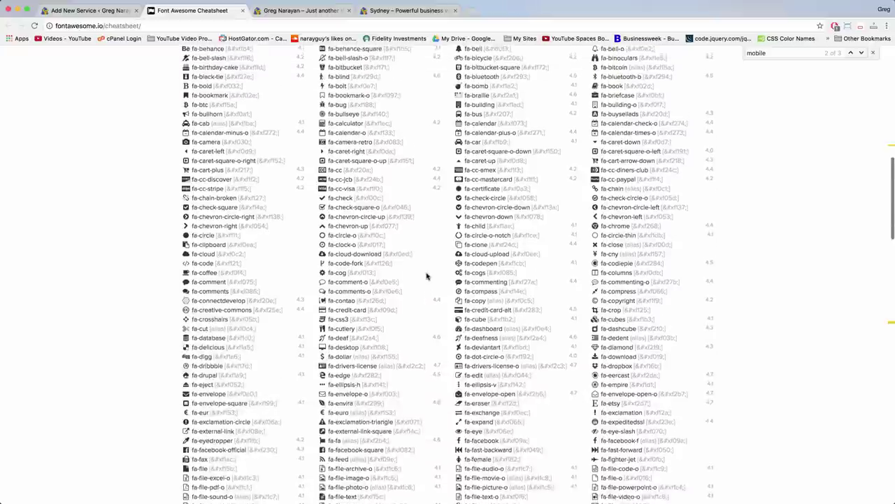
scroll(426, 276, up, 3)
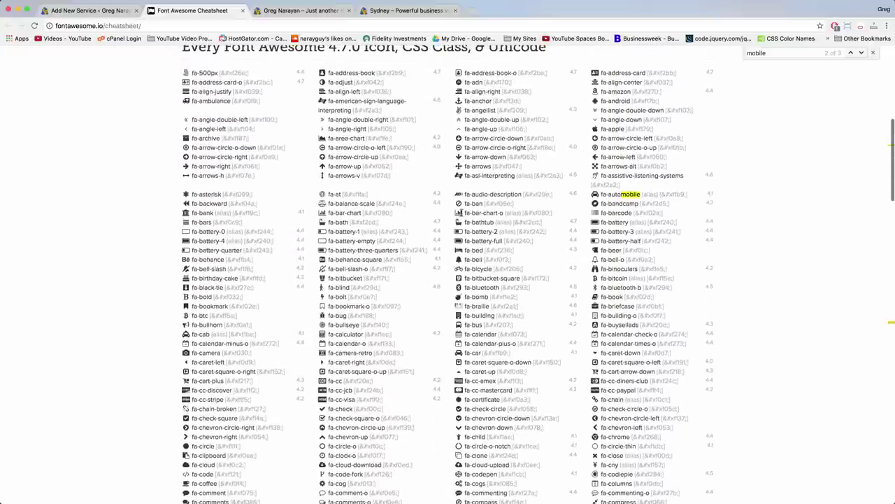
drag(464, 212, 502, 212)
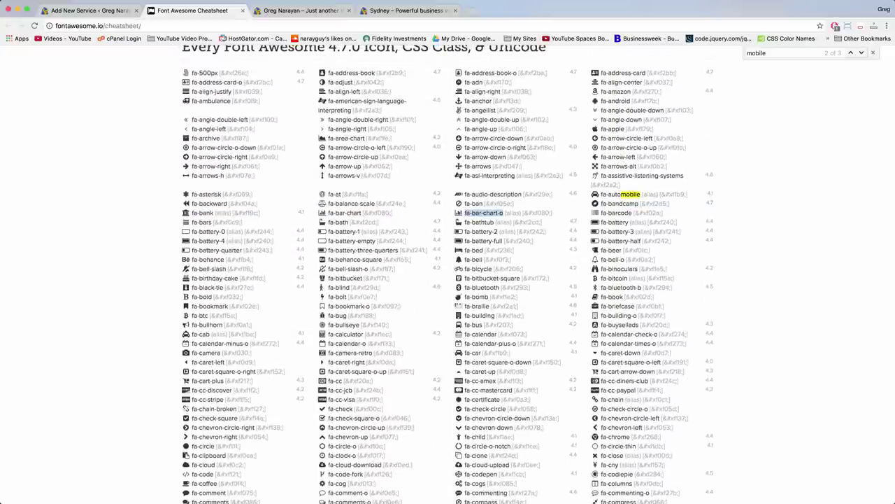
Paste fa-bar-chart-o into the Service icon field and publish the service
click(91, 11)
click(137, 405)
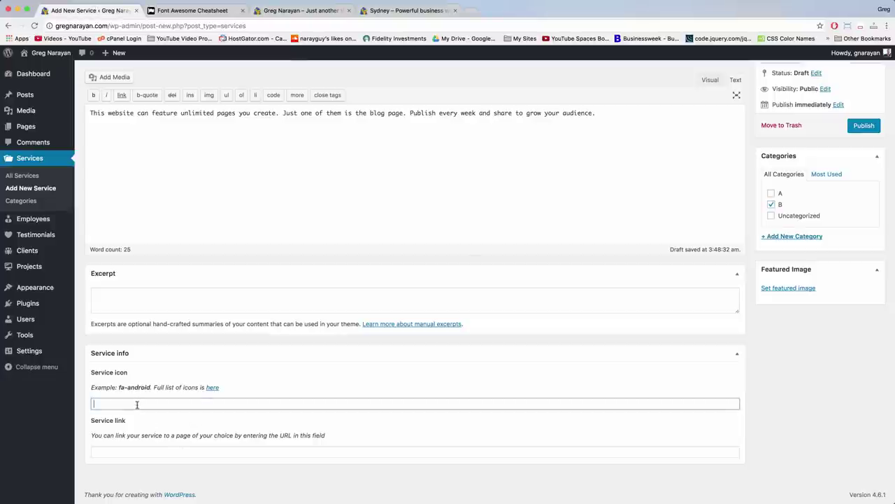
key(super+v)
click(873, 125)
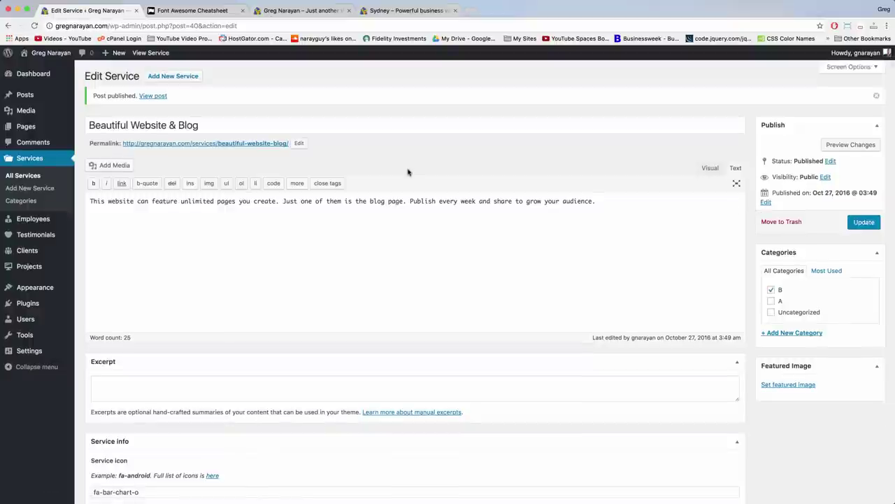
click(172, 76)
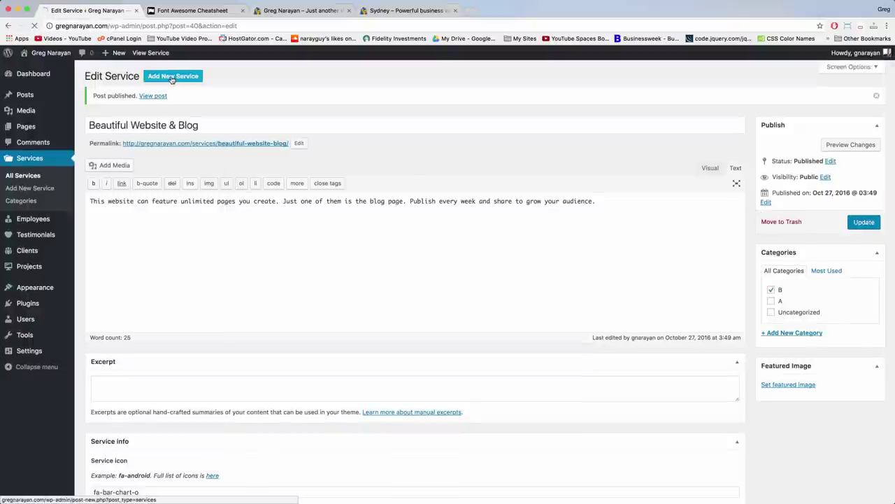
Copy the first feature's description from the live Sydney site into the service content
click(407, 9)
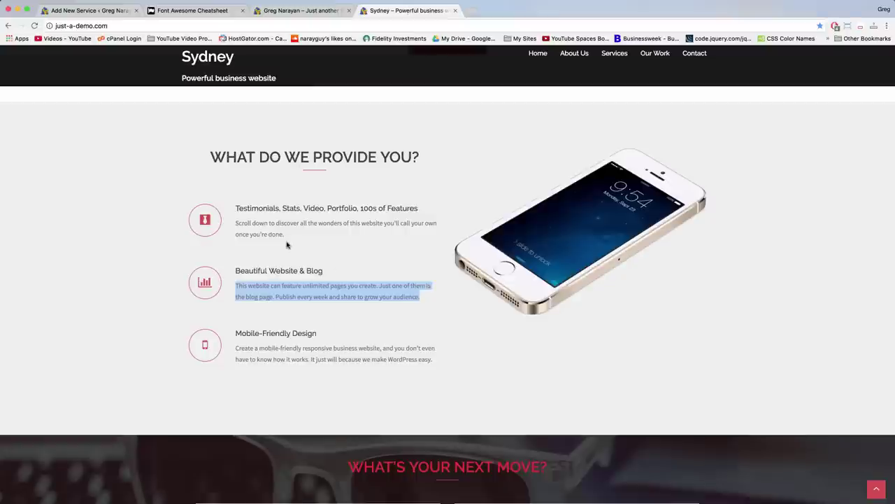
drag(289, 243, 235, 225)
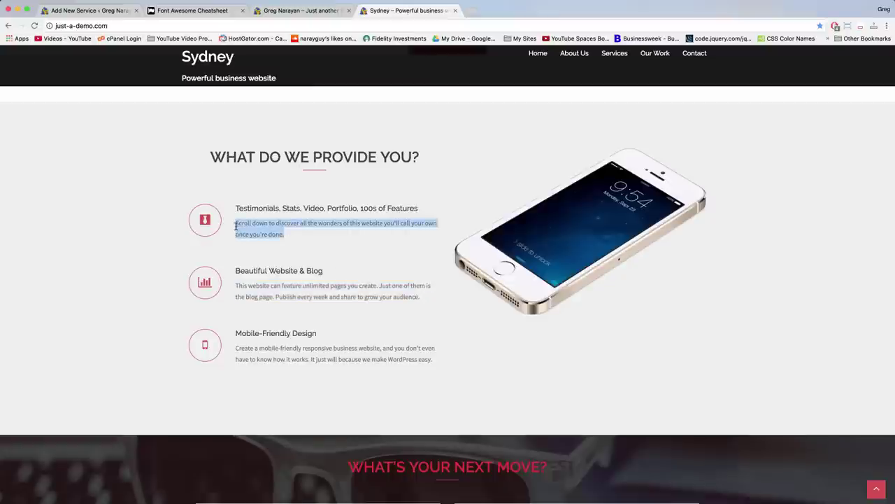
right_click(249, 225)
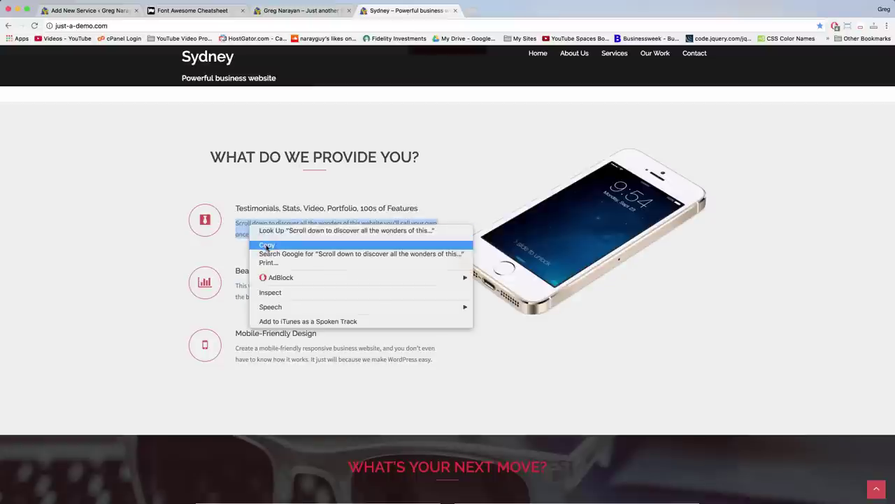
click(266, 245)
click(89, 10)
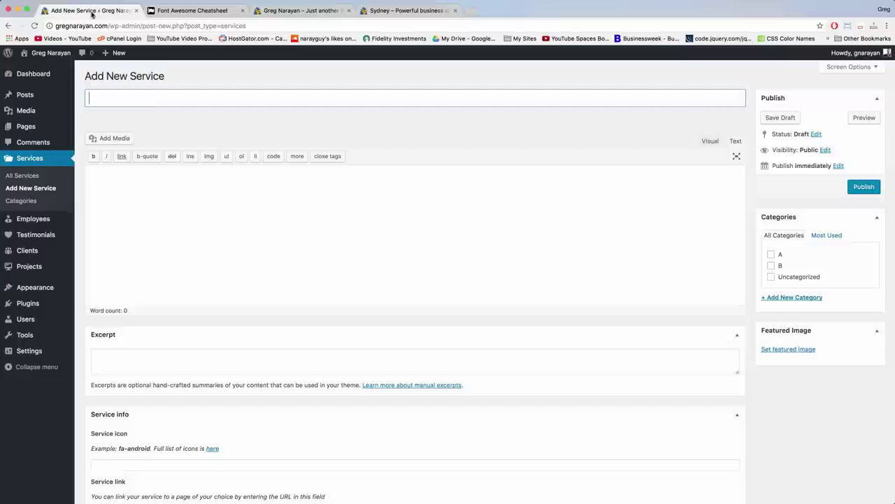
click(145, 218)
key(super+v)
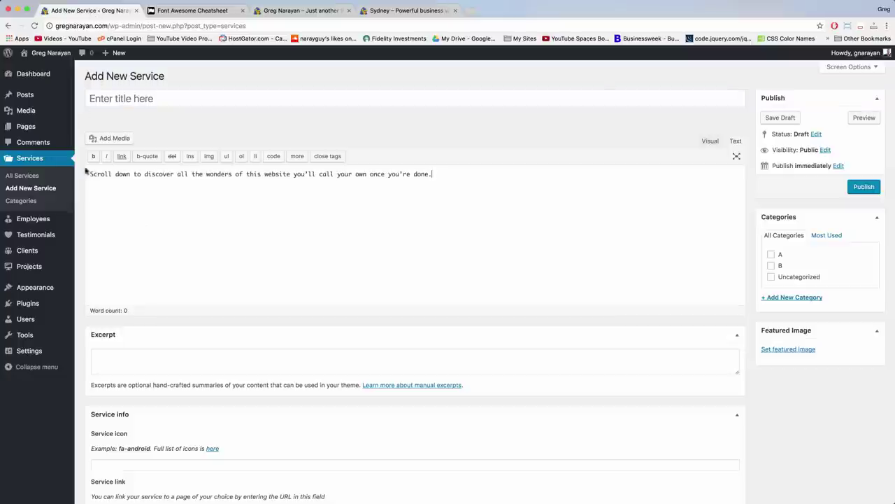
Set the service title to 'Testimonials, Stats, Video, Portfolio, 100s of Features' from the site heading
click(116, 98)
click(395, 9)
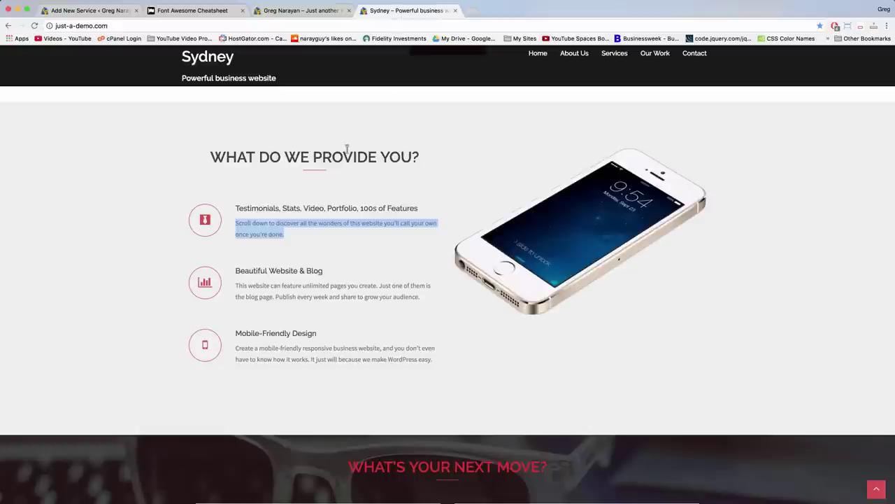
click(382, 193)
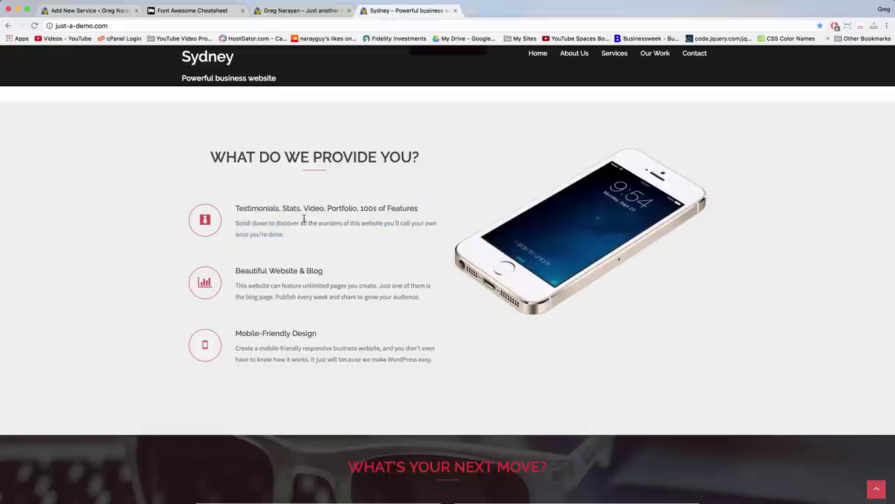
triple_click(236, 209)
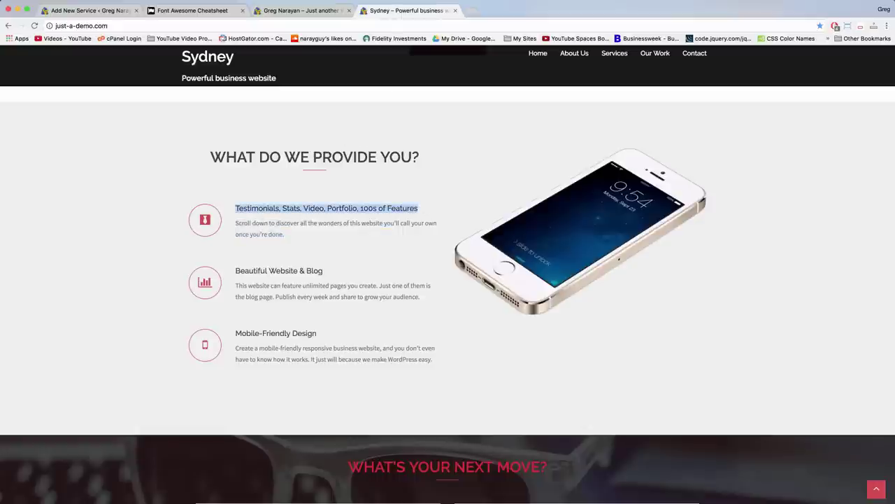
click(88, 10)
key(super+v)
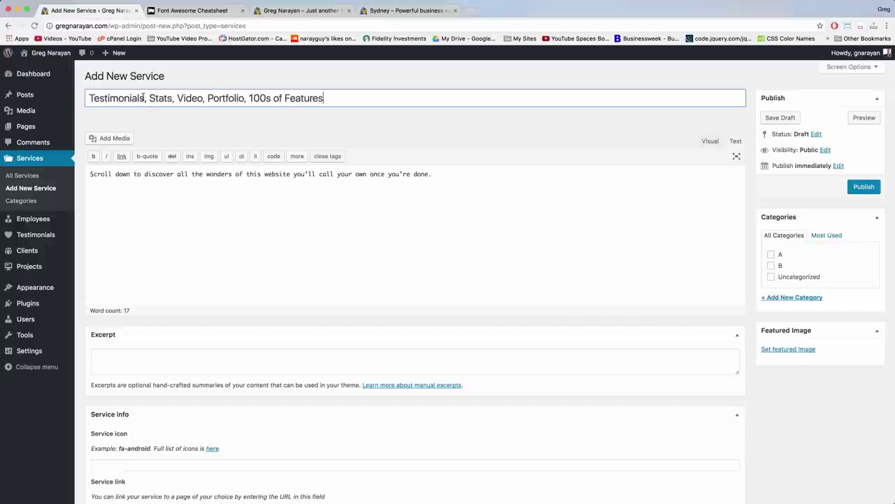
click(598, 192)
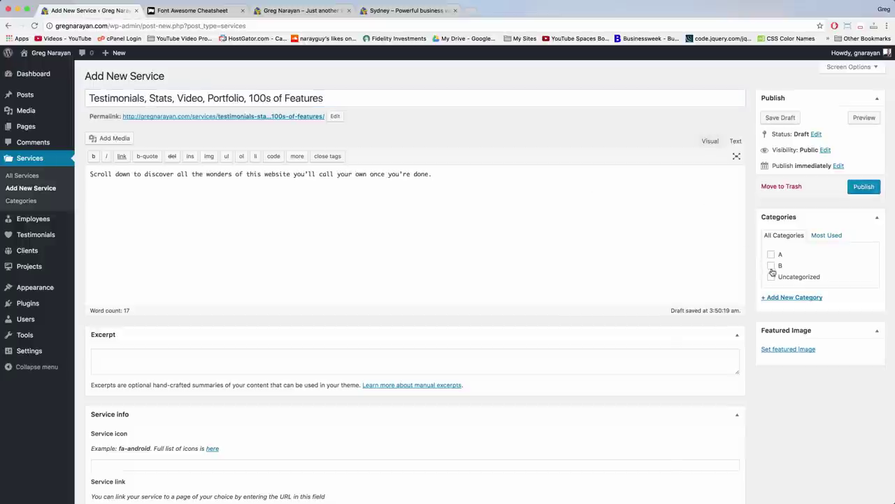
Put fa-black-tie from the Font Awesome cheatsheet into Service icon and publish the service
click(409, 10)
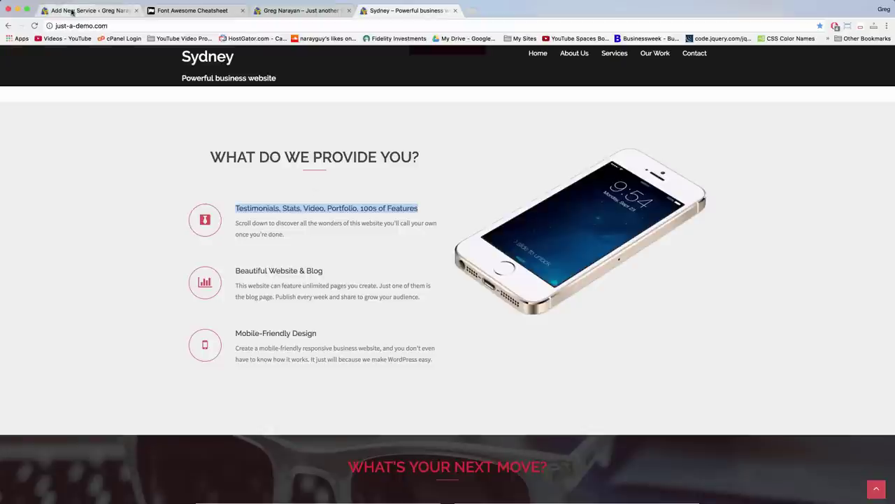
click(71, 11)
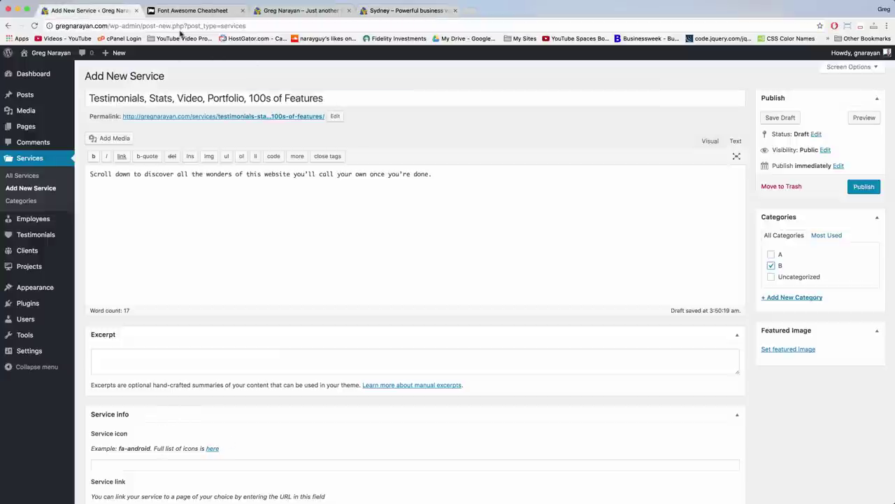
click(198, 7)
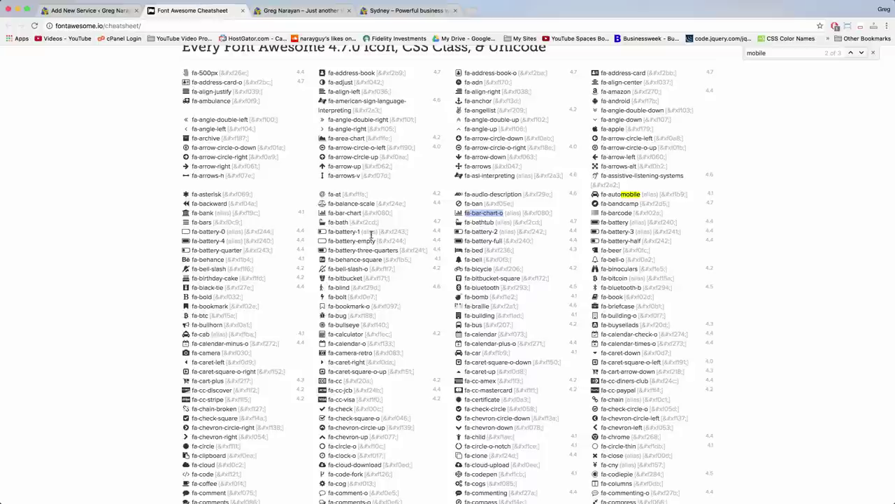
scroll(382, 300, down, 5)
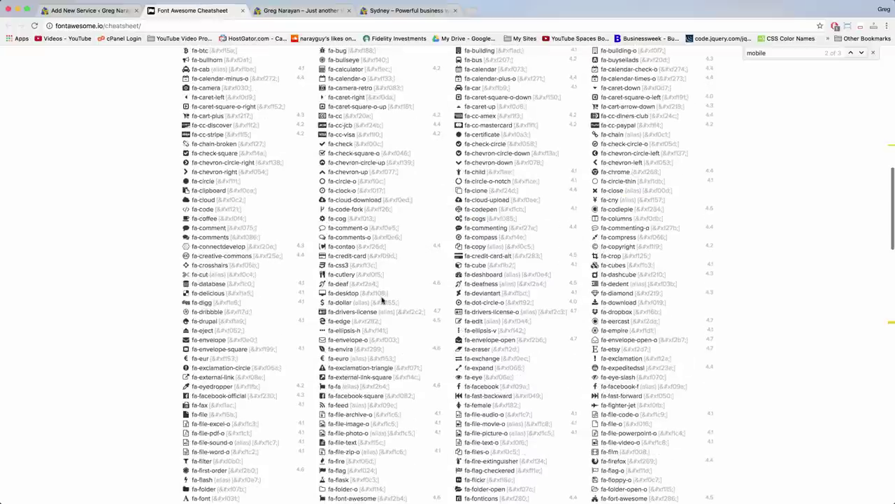
key(super+f)
text(tie)
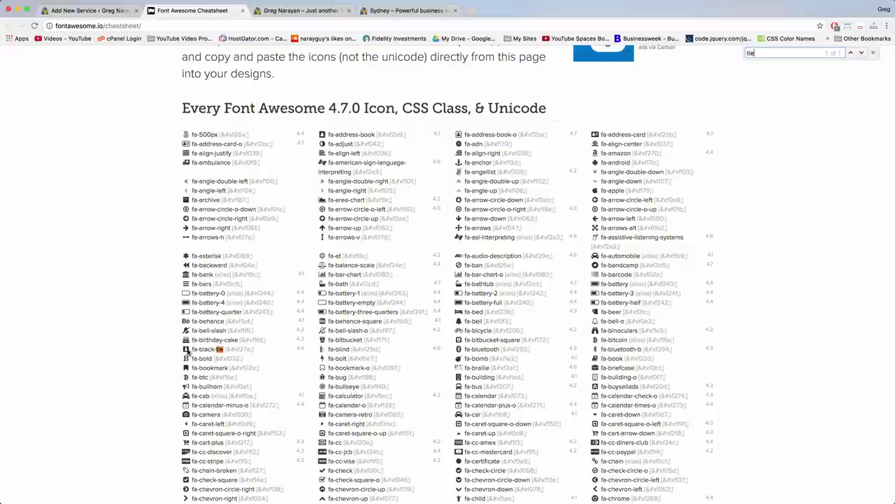
drag(192, 350, 223, 349)
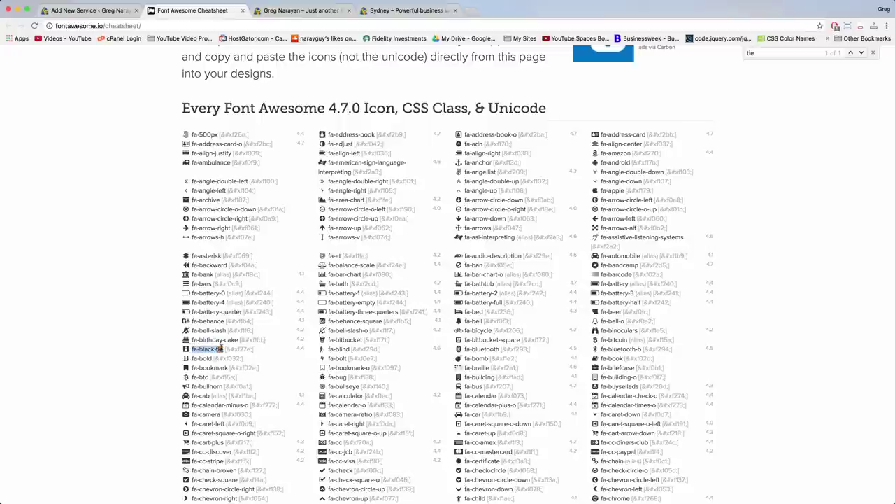
click(102, 12)
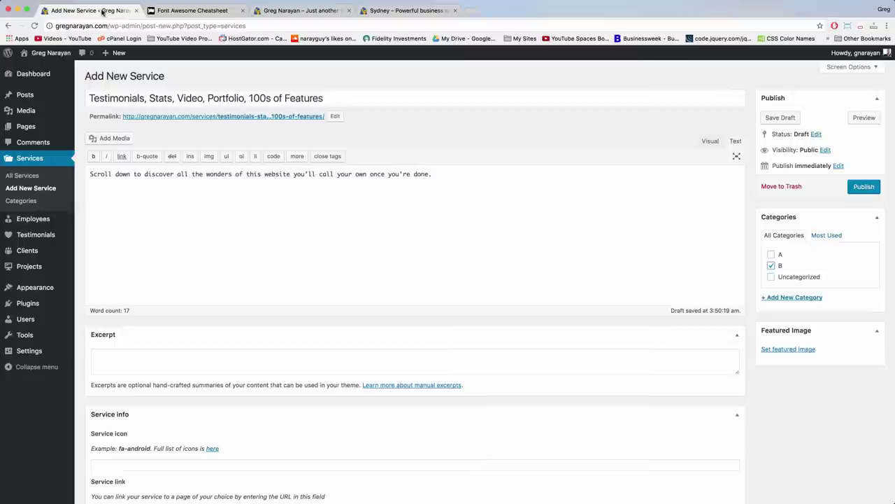
click(107, 464)
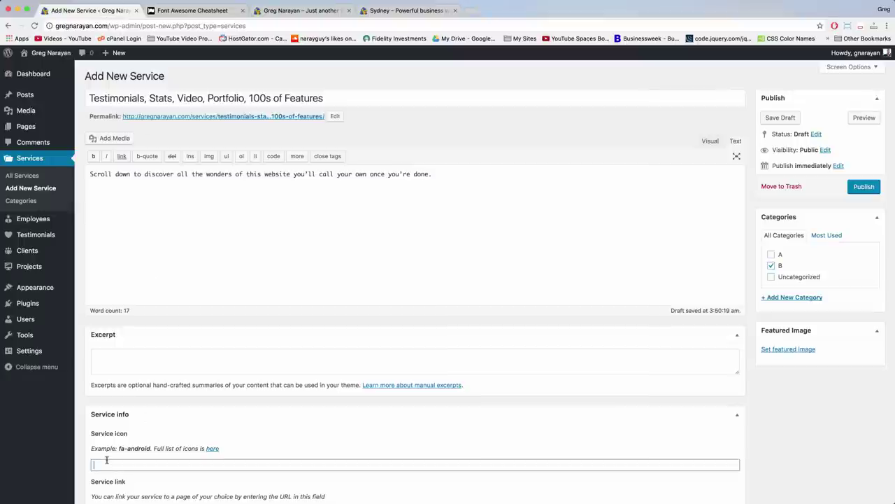
key(ctrl+v)
click(862, 186)
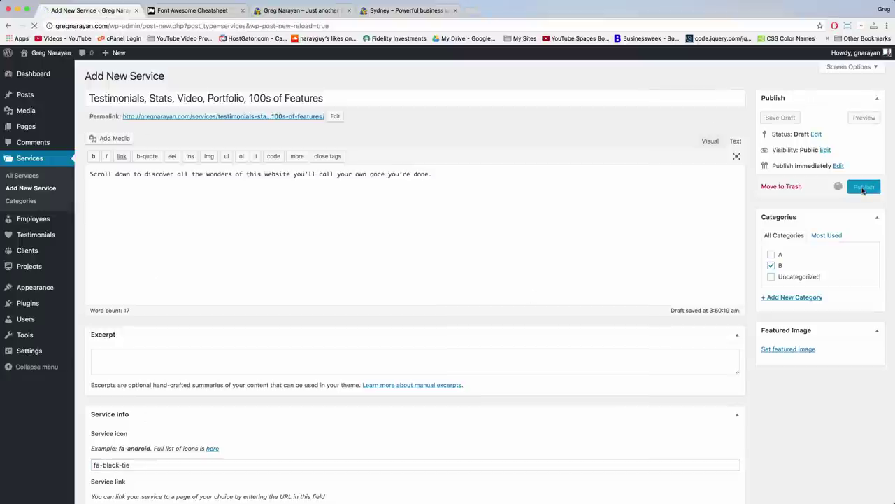
click(263, 11)
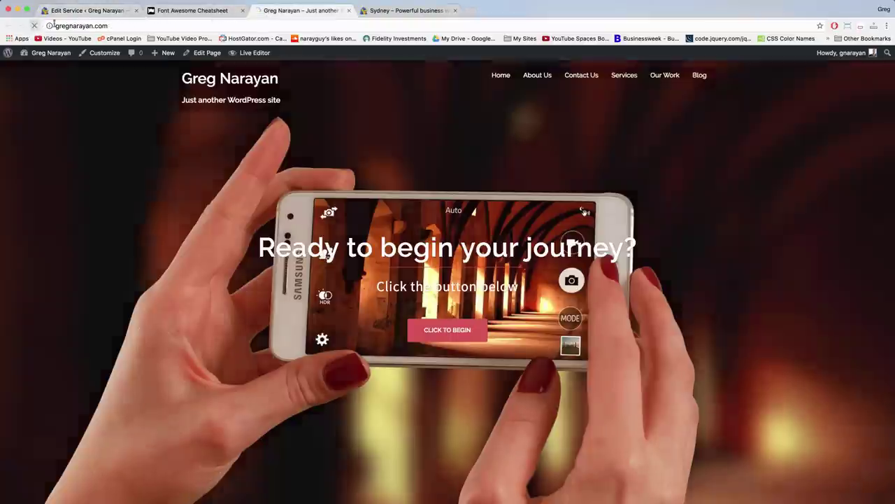
click(34, 24)
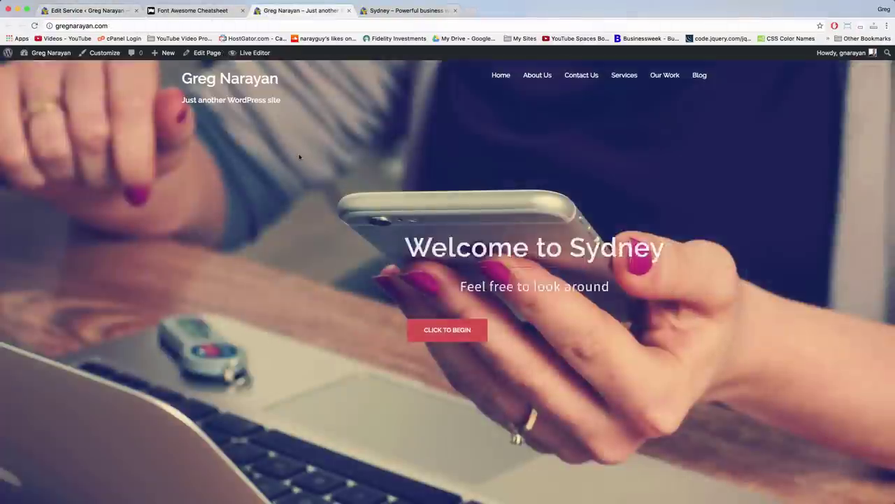
scroll(299, 157, down, 5)
scroll(300, 157, down, 10)
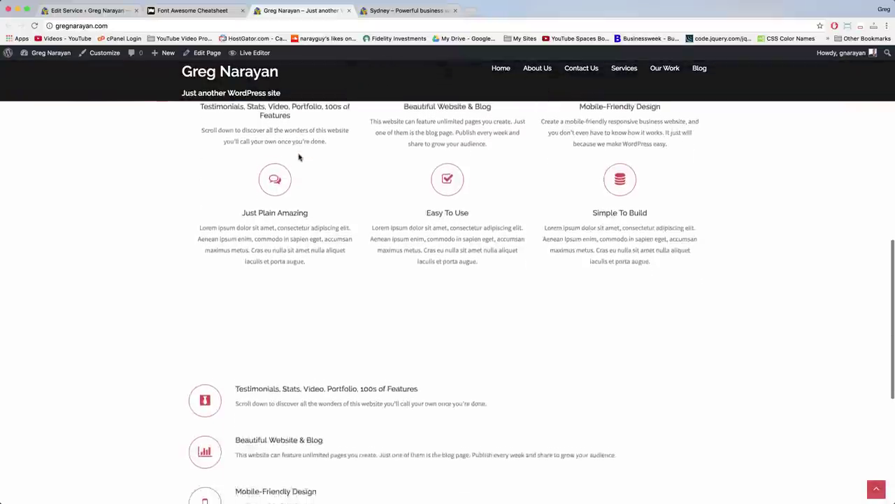
scroll(298, 154, down, 4)
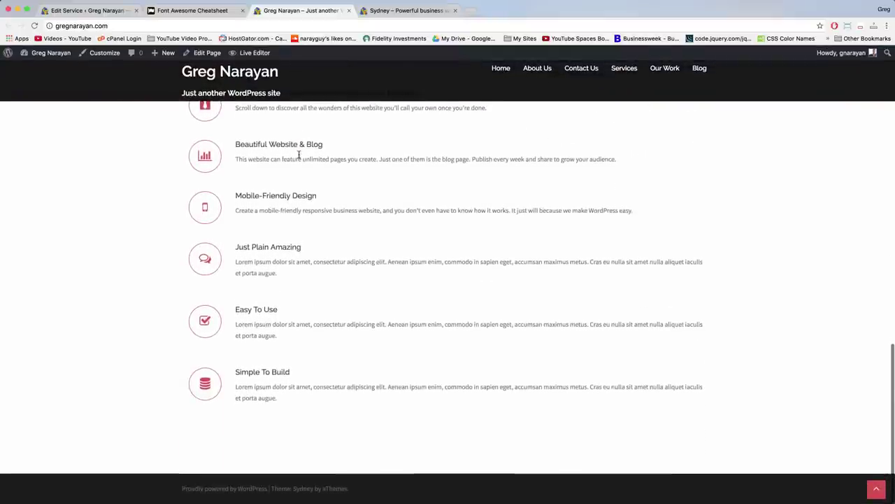
scroll(350, 398, up, 5)
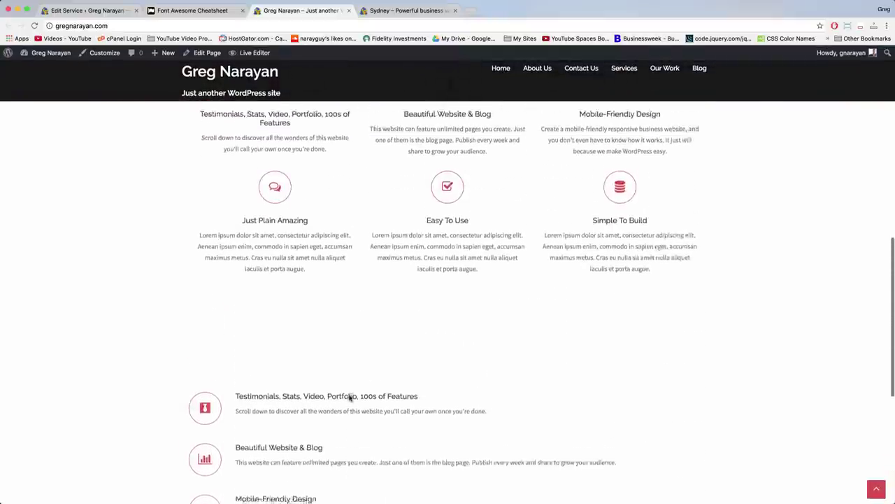
scroll(350, 398, up, 2)
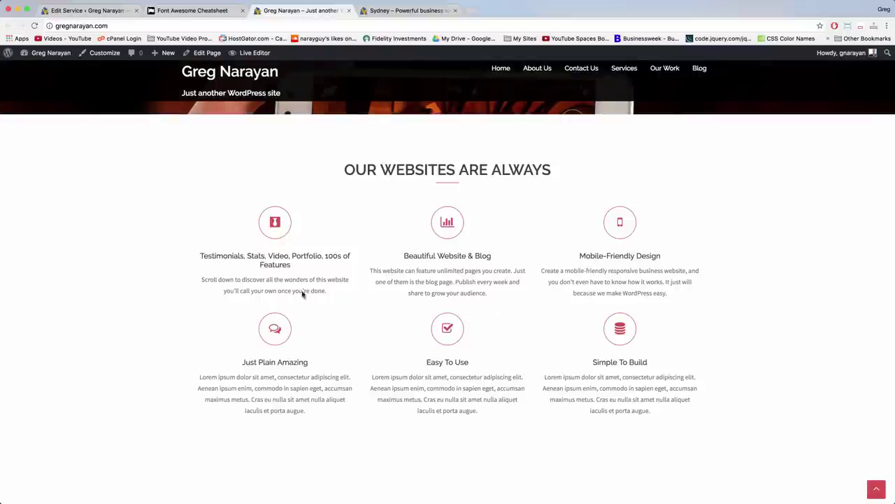
scroll(301, 298, down, 10)
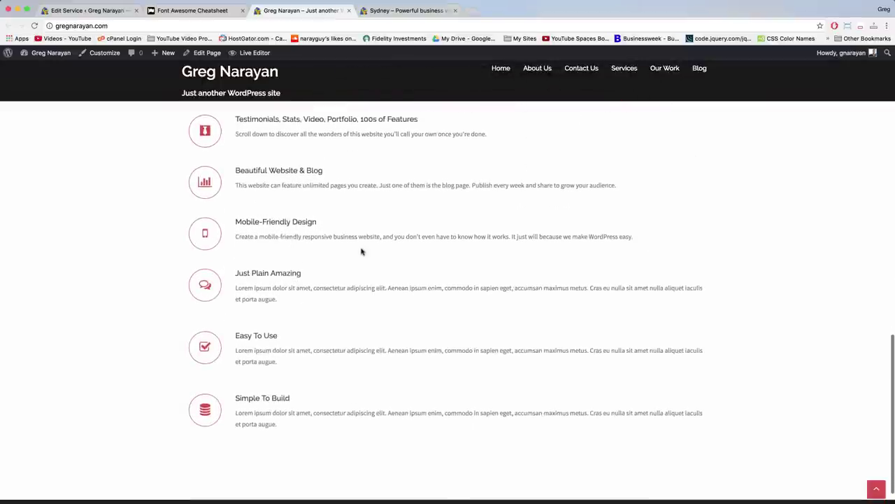
scroll(354, 325, up, 3)
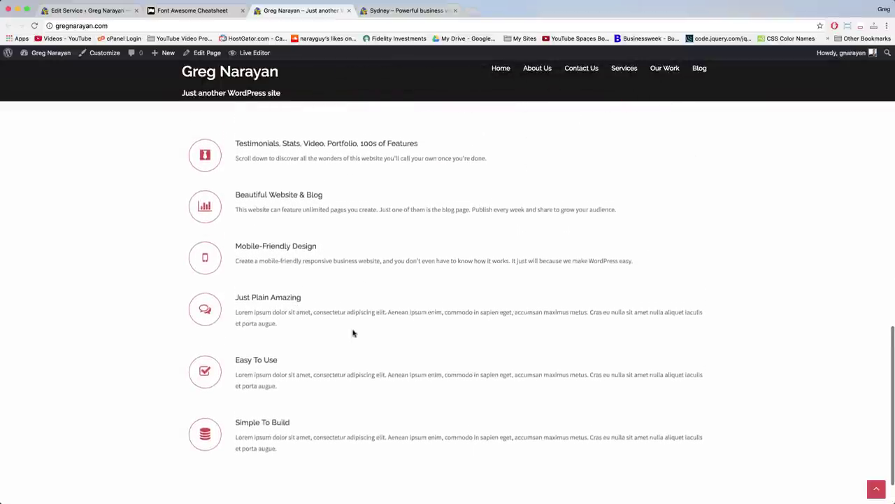
scroll(234, 253, up, 6)
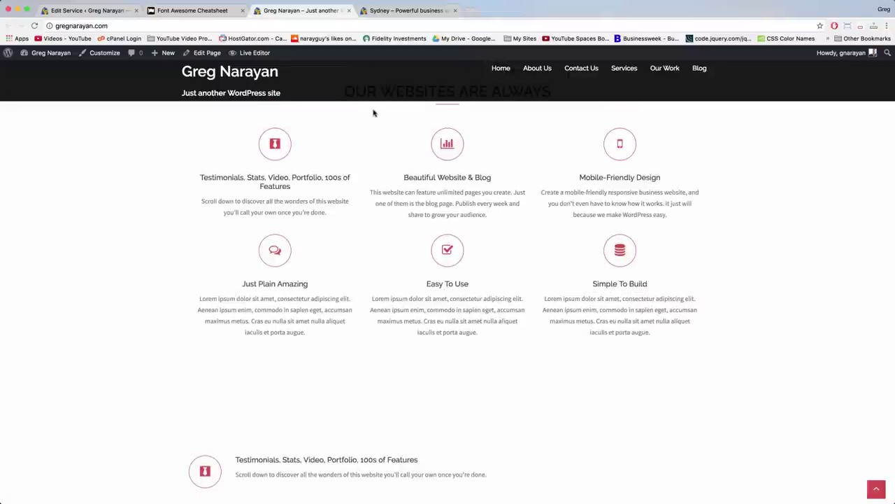
Open the Front Page and filter the Services Type A widget to category slug A
click(105, 10)
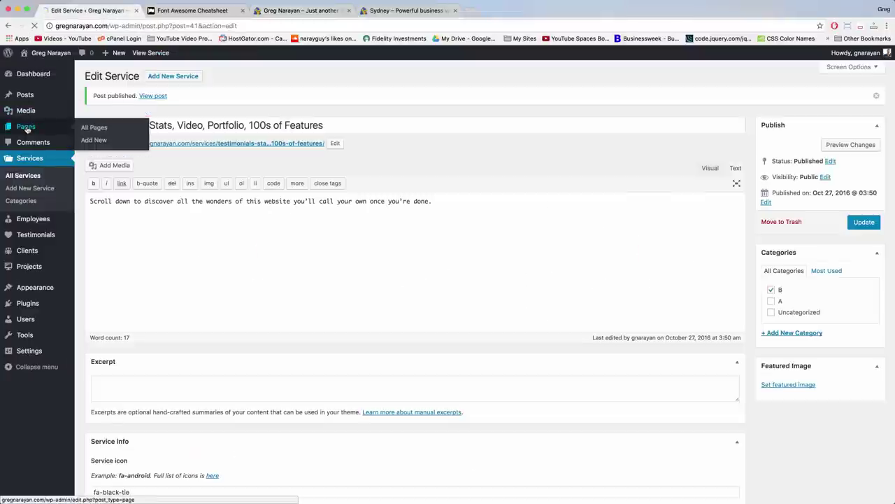
click(26, 128)
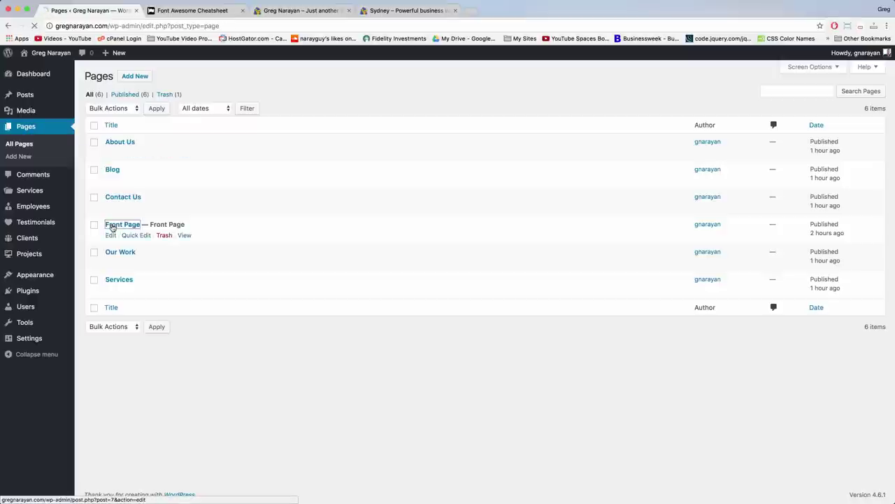
click(110, 224)
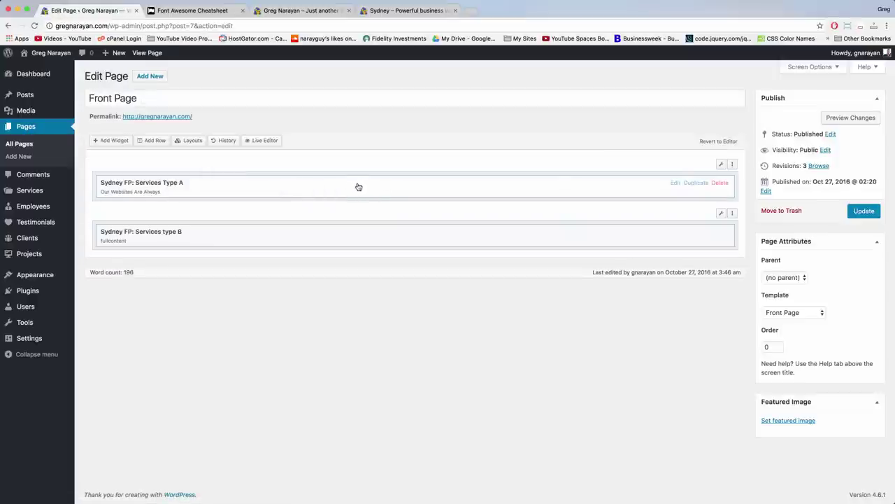
click(373, 185)
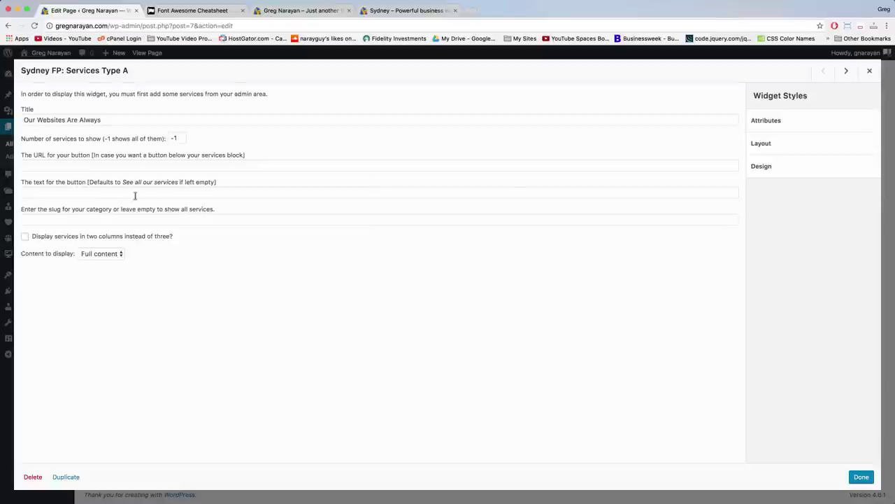
click(54, 219)
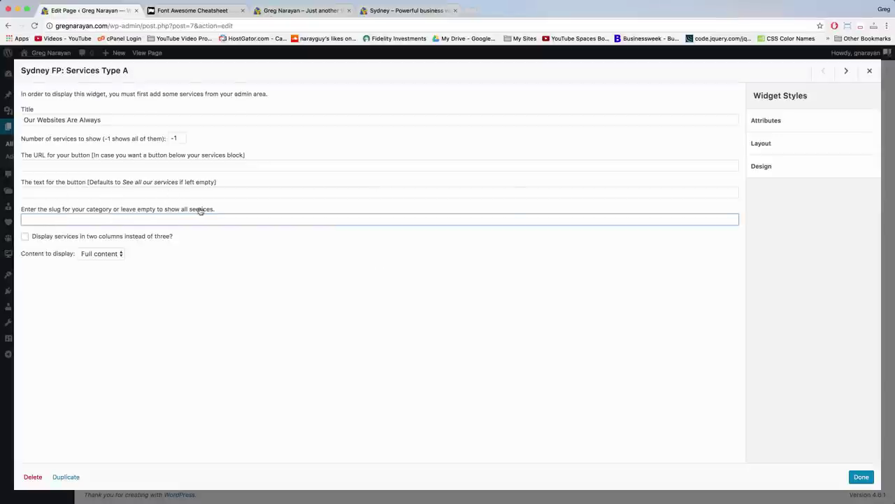
text(A)
click(856, 478)
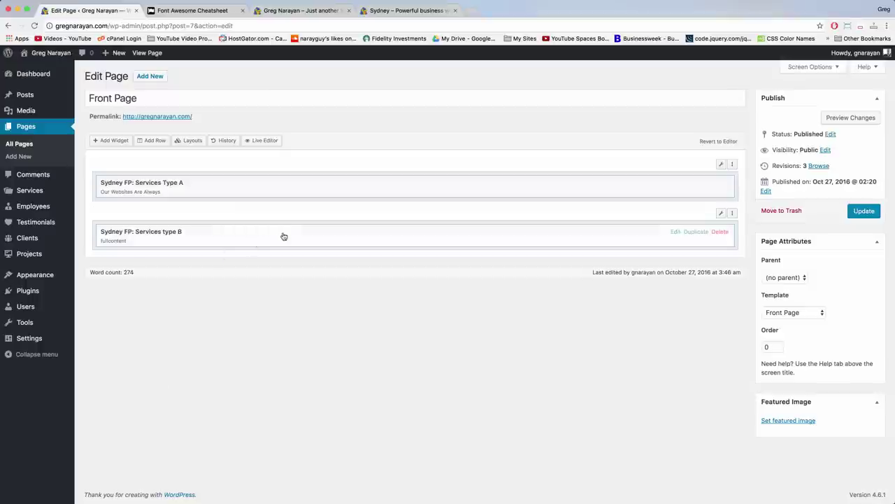
Filter the Services type B widget to category slug B and update the page
click(281, 235)
click(58, 221)
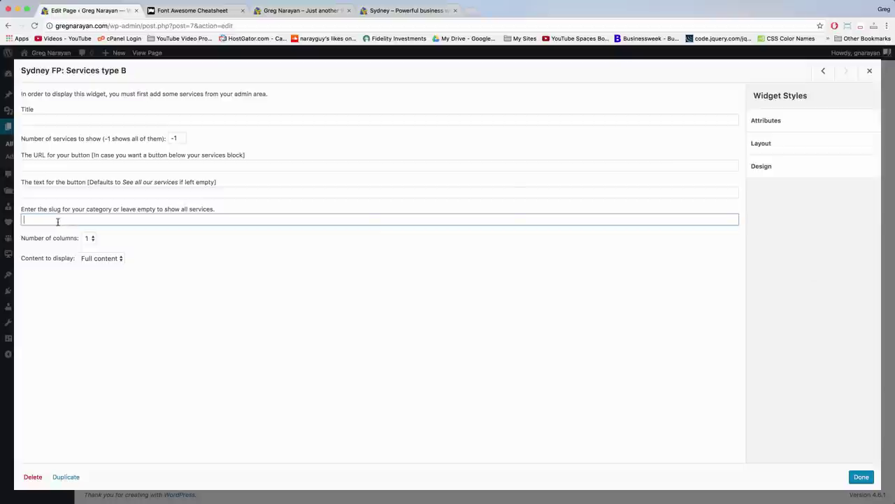
text(B)
click(861, 477)
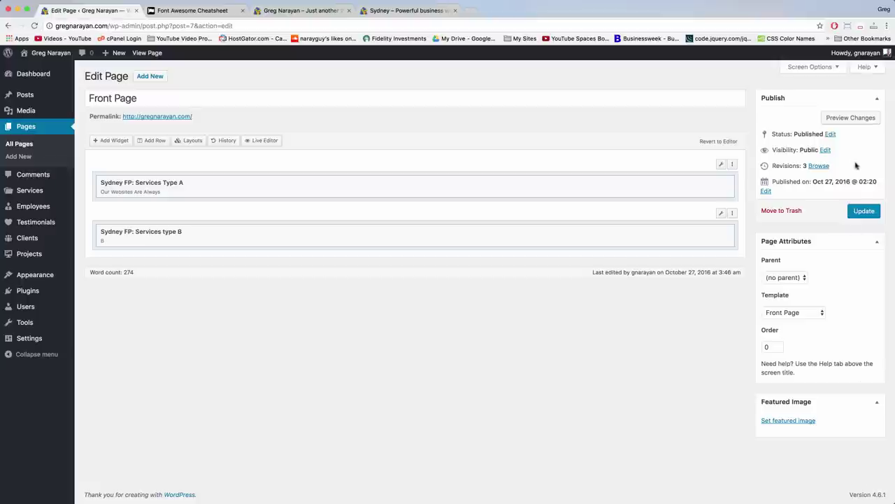
click(863, 210)
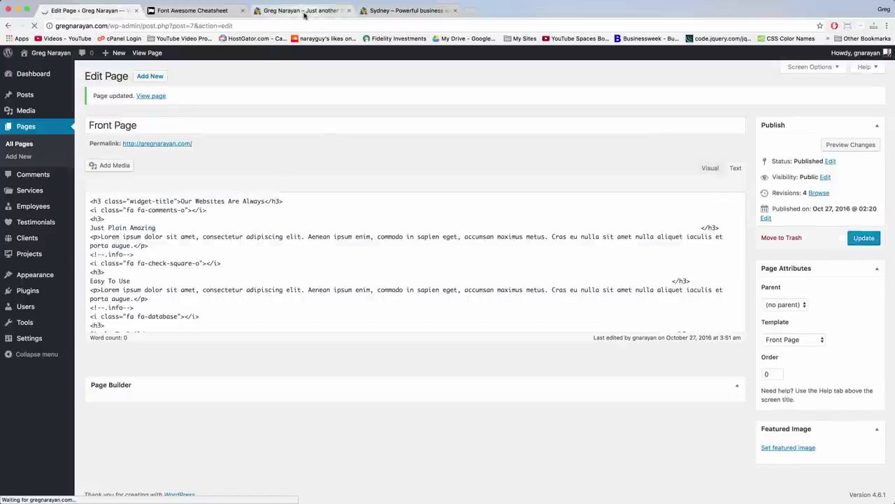
Reload the live homepage and review the category A grid and category B list
click(304, 11)
click(35, 26)
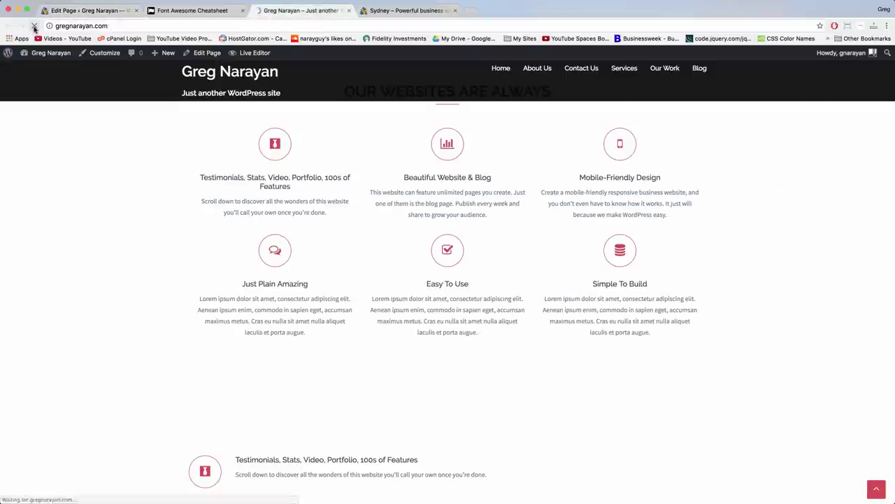
scroll(352, 250, down, 2)
scroll(352, 250, up, 5)
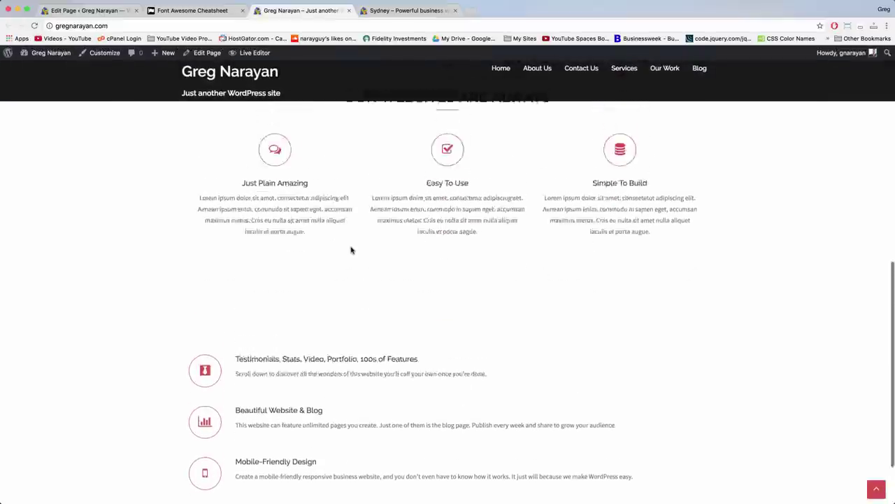
scroll(351, 250, down, 3)
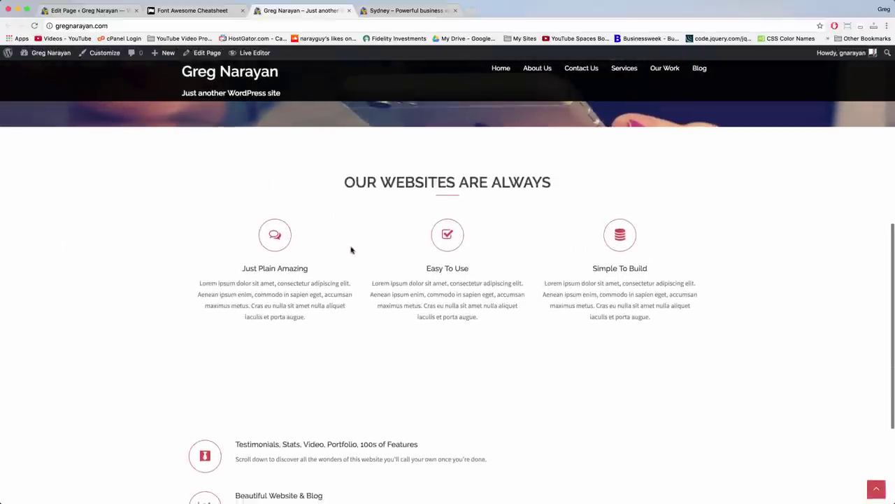
scroll(351, 250, down, 4)
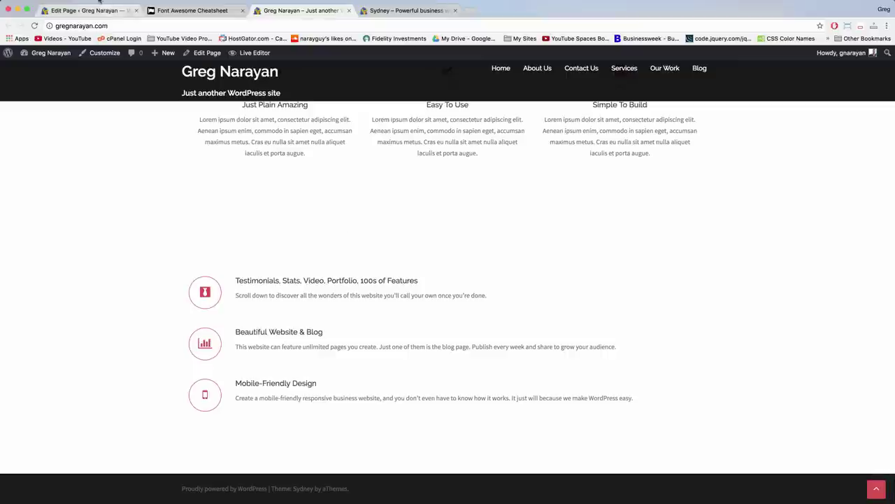
click(99, 11)
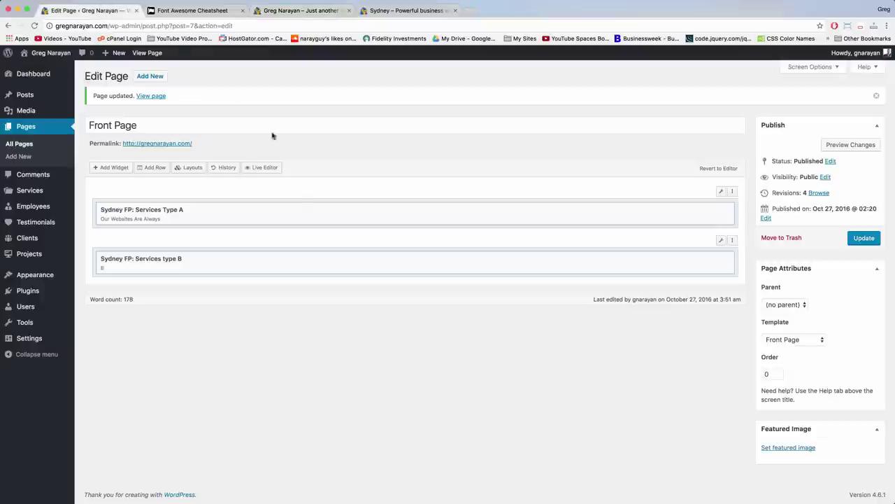
Title the Services type B widget 'What Do We Provide You?', matching the demo heading
click(356, 261)
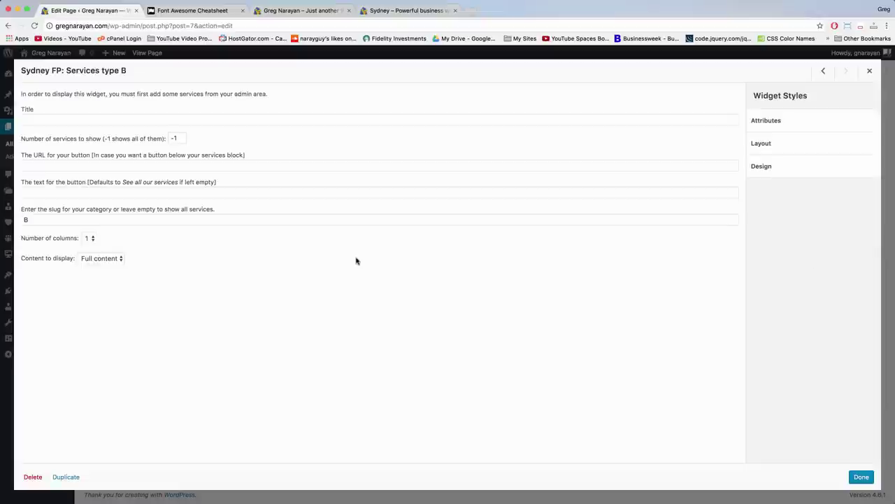
click(47, 120)
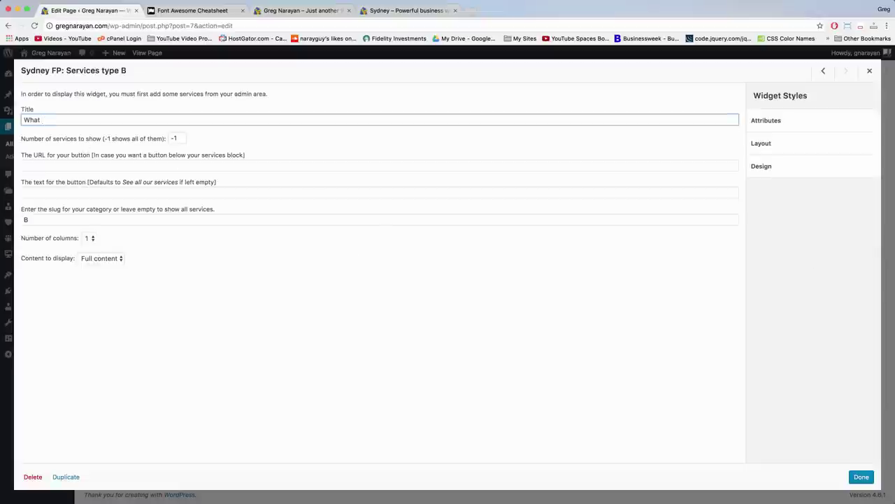
click(417, 10)
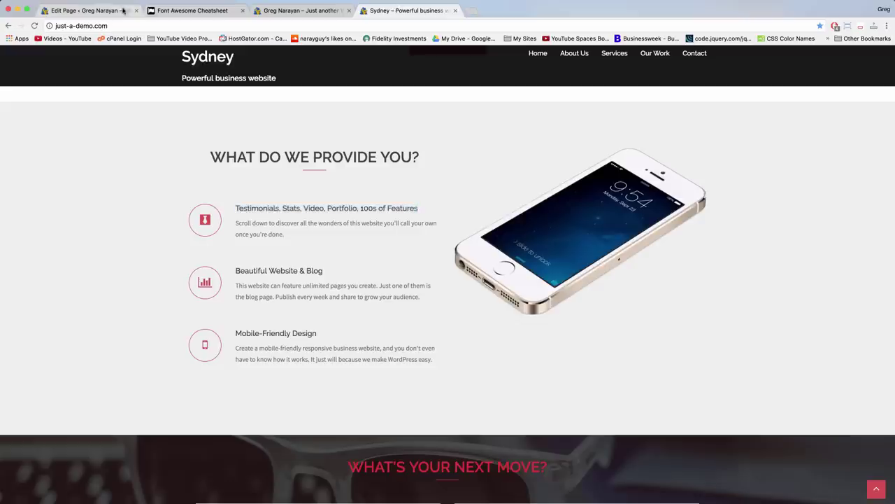
click(108, 12)
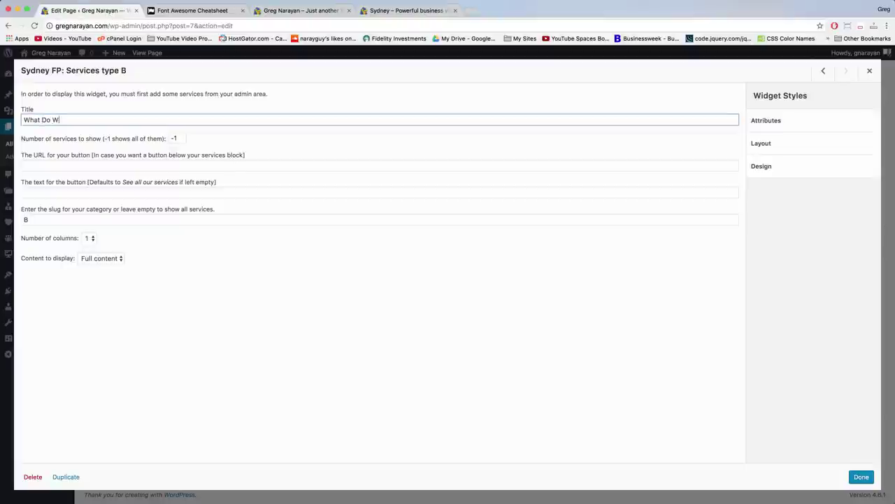
text(Do We Provide You?)
click(400, 10)
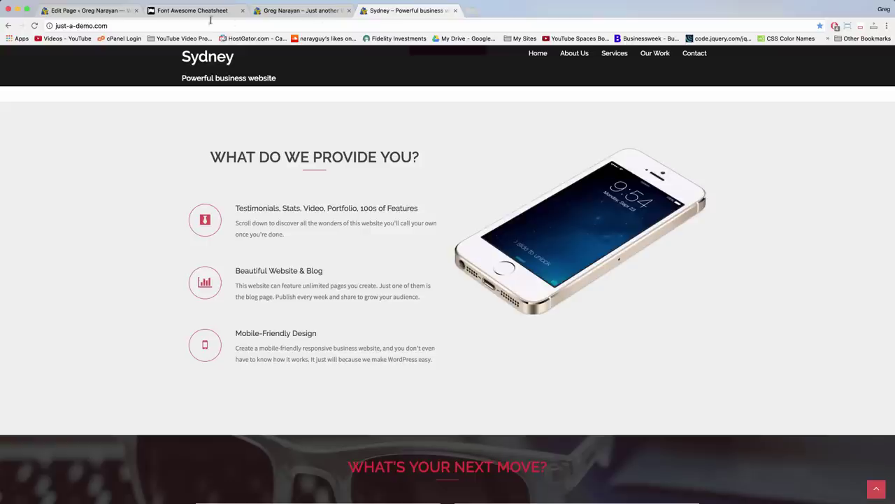
click(109, 12)
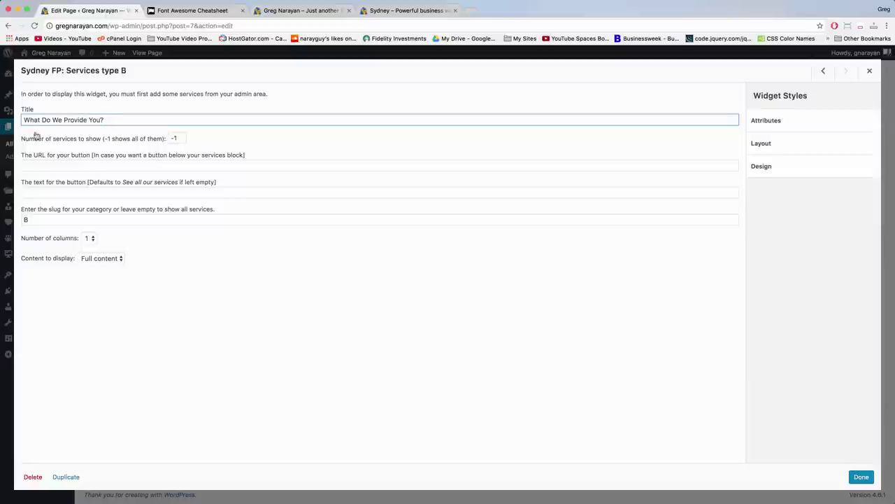
click(861, 478)
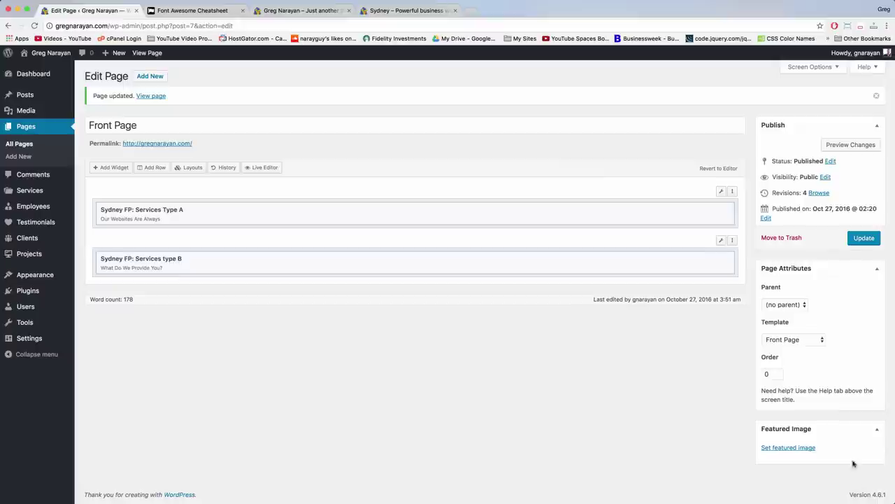
Update the Front Page and confirm the live 'What Do We Provide You?' heading above the features
click(864, 239)
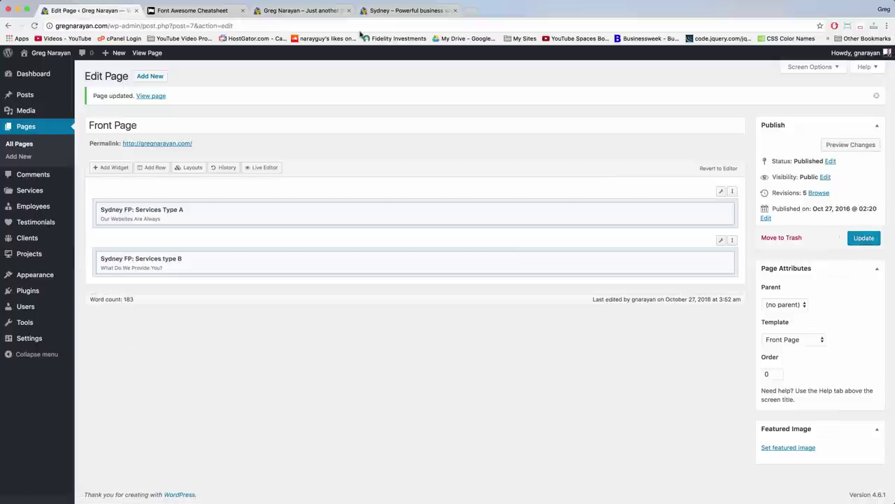
click(301, 11)
click(34, 26)
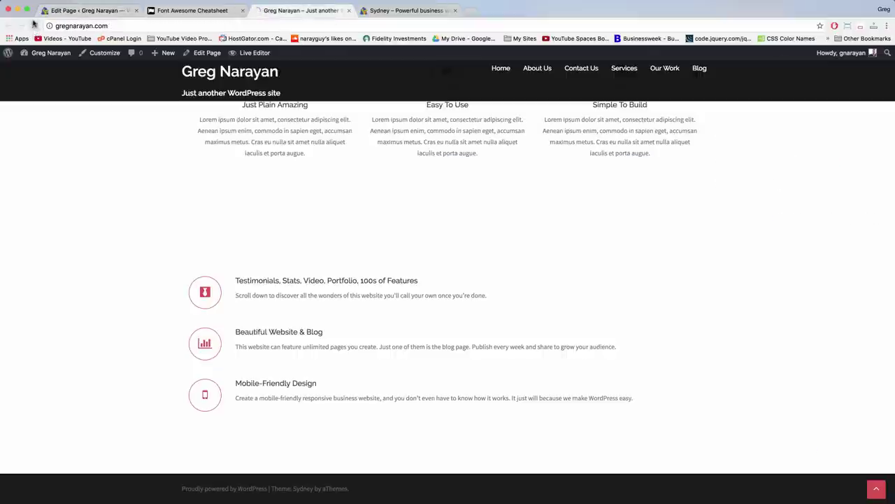
scroll(210, 233, up, 5)
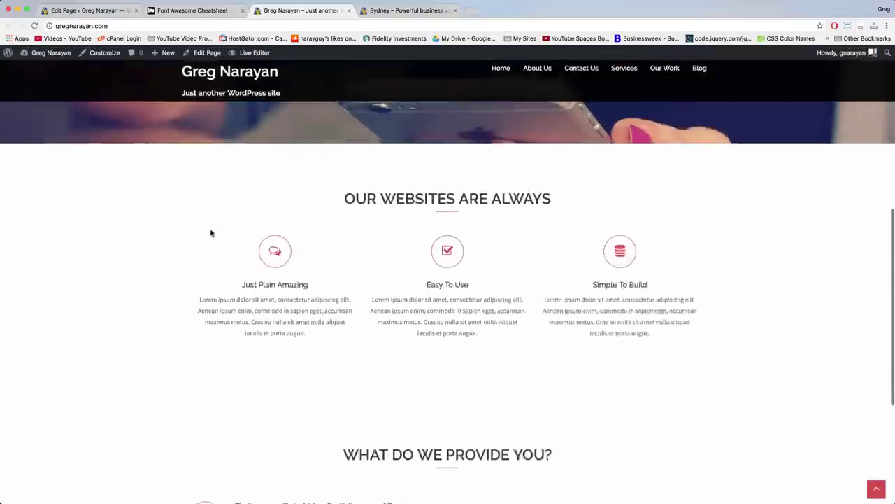
scroll(356, 220, down, 5)
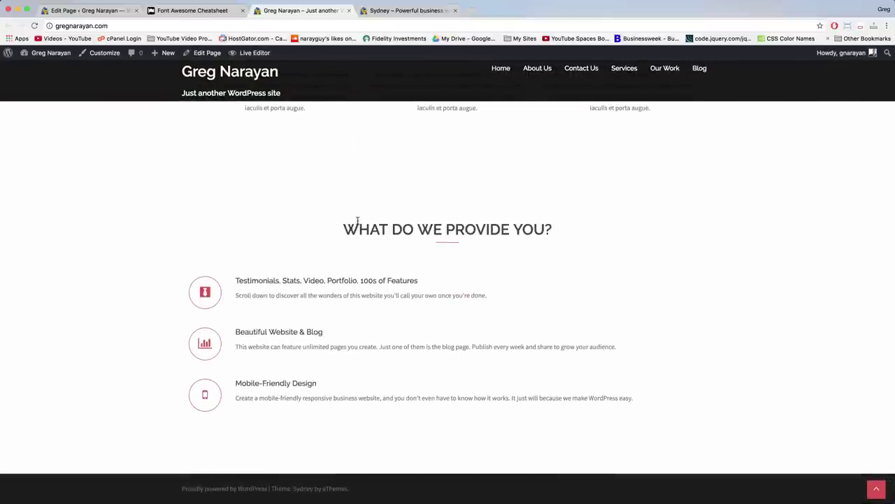
scroll(356, 223, up, 5)
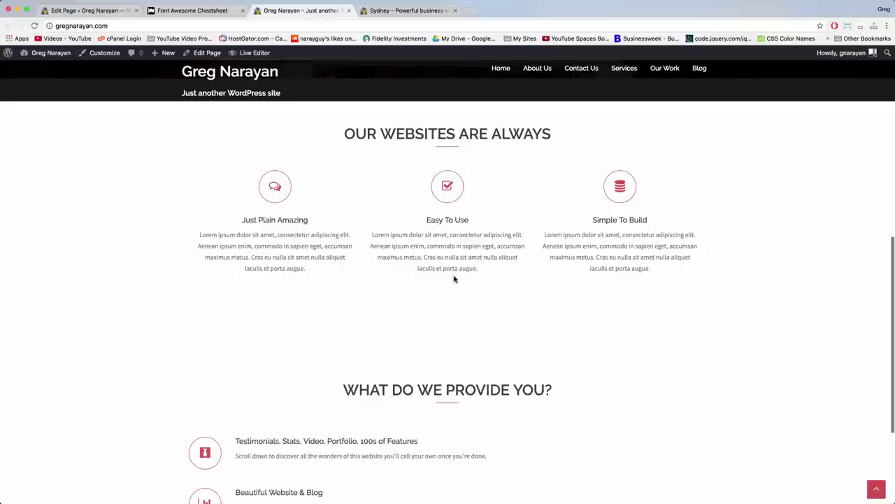
scroll(443, 289, down, 2)
scroll(443, 289, down, 2)
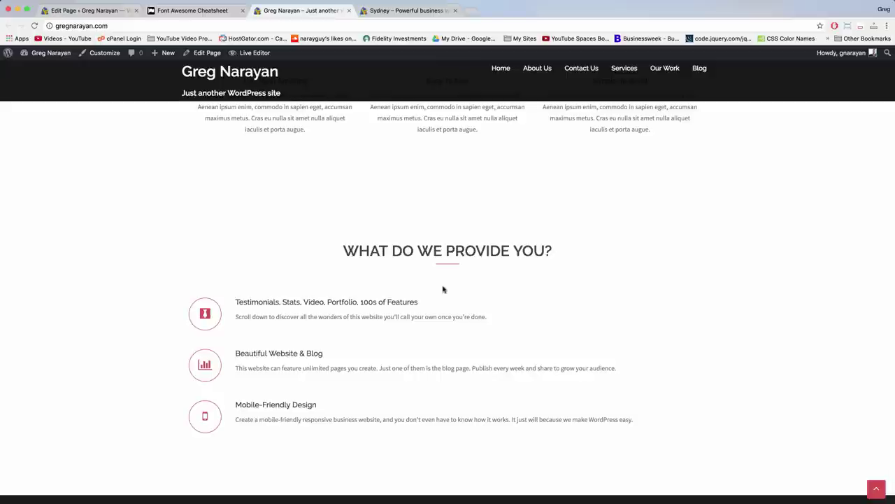
click(84, 11)
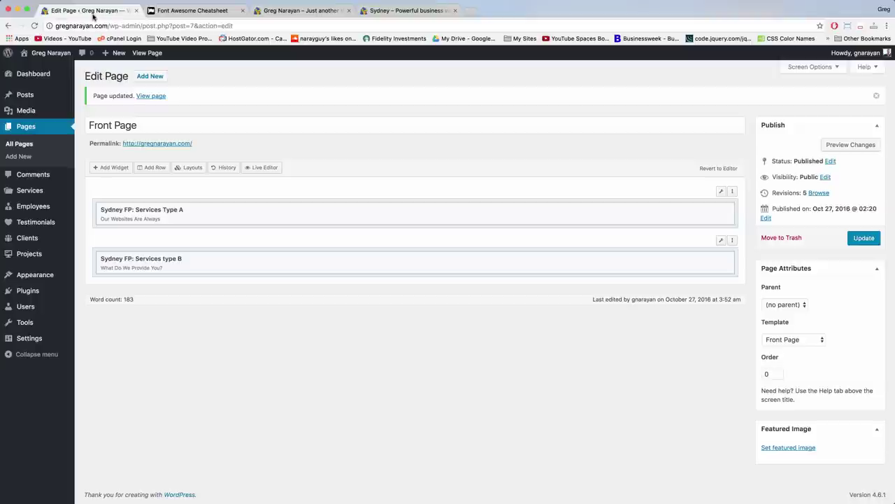
Label the Services Type A button 'our services' and compare it with the demo's OUR SERVICES button
click(408, 210)
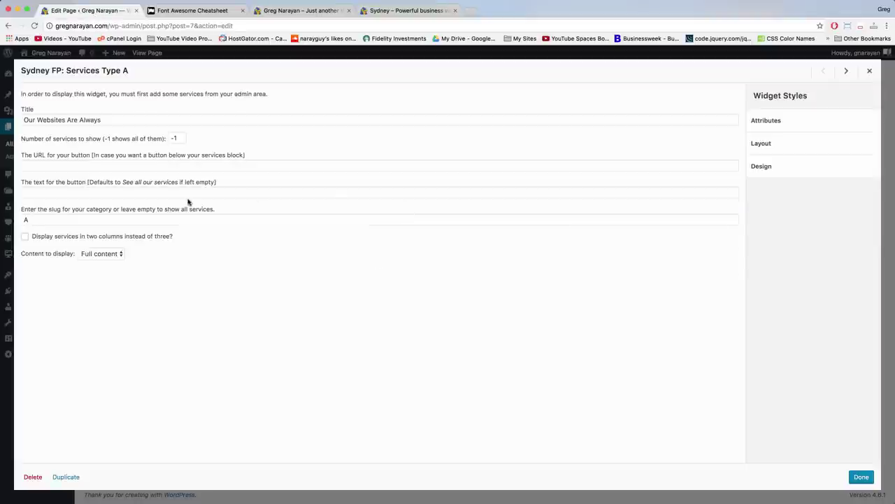
click(34, 167)
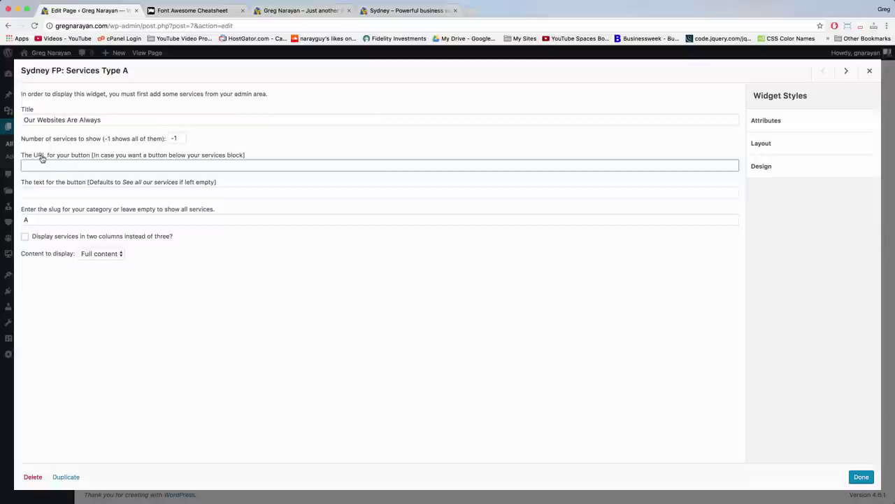
click(52, 193)
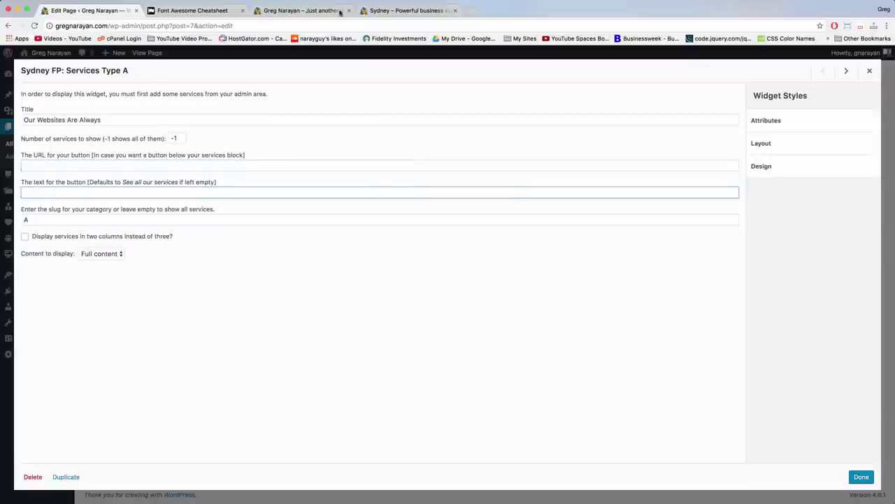
click(371, 10)
scroll(187, 164, up, 2)
scroll(188, 165, up, 1)
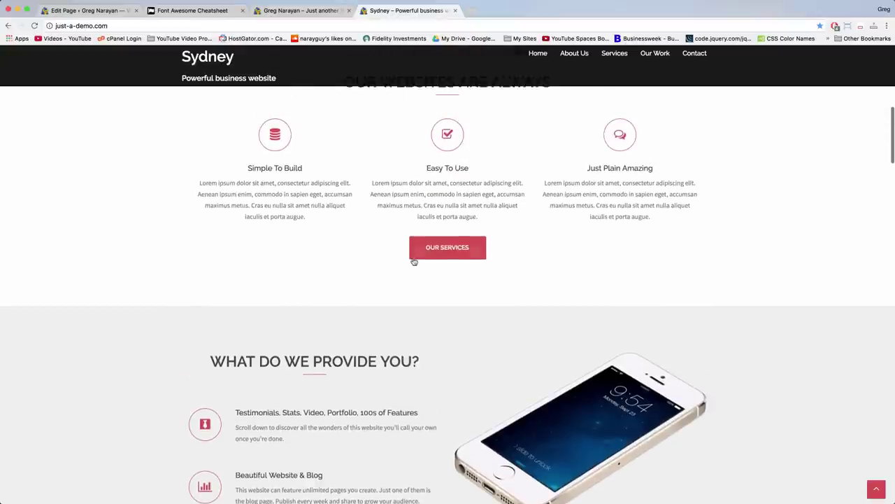
click(70, 12)
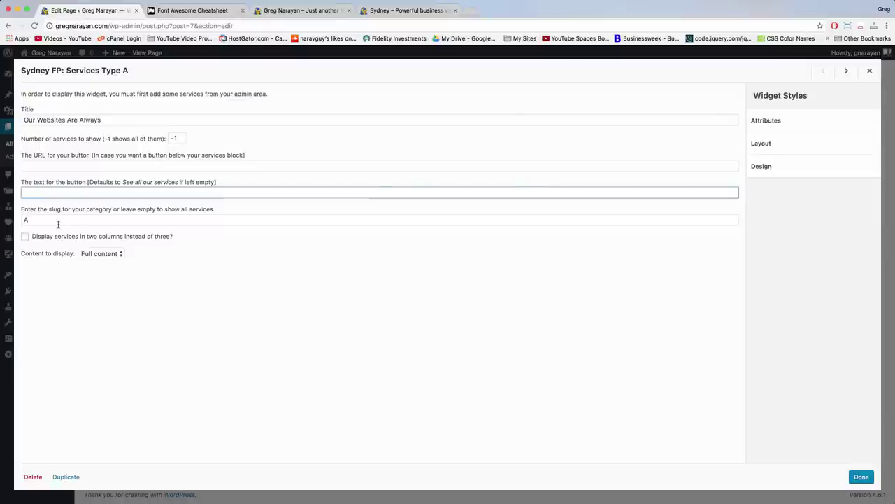
text(our services)
click(51, 166)
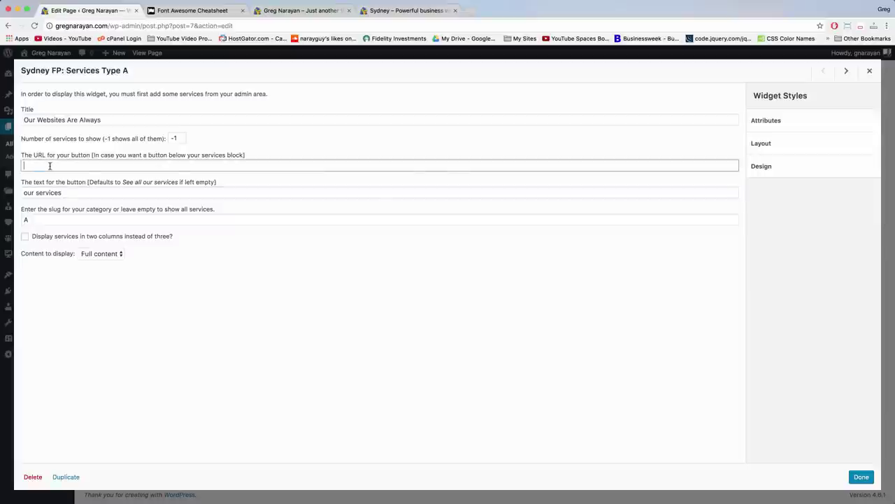
click(63, 194)
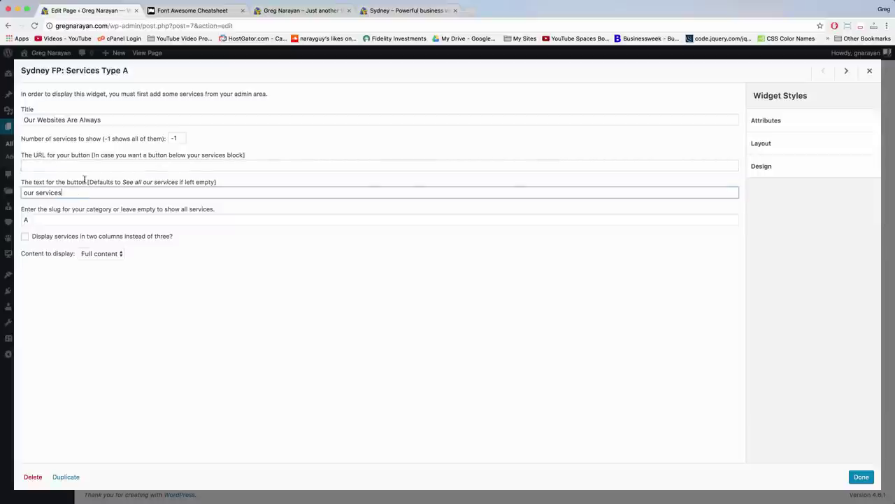
click(52, 164)
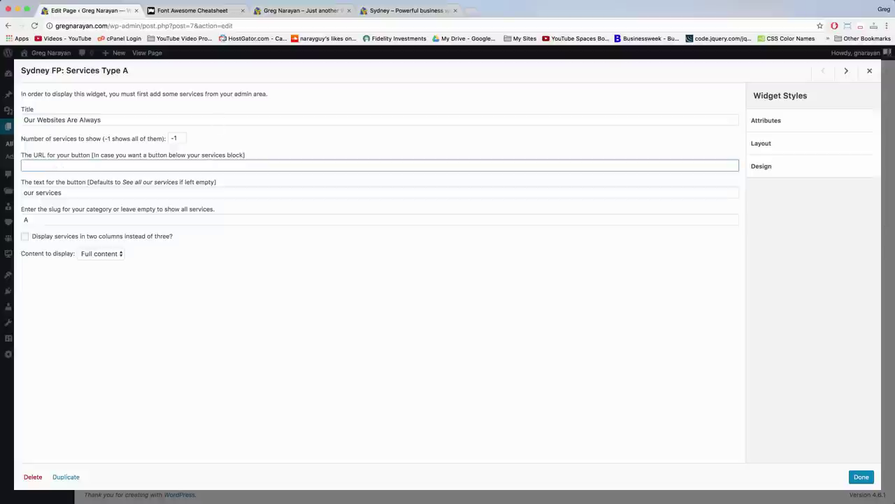
click(430, 10)
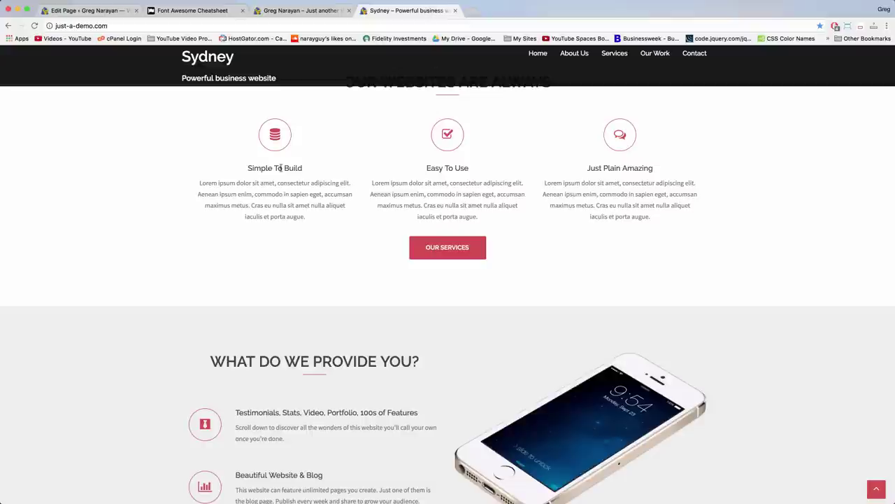
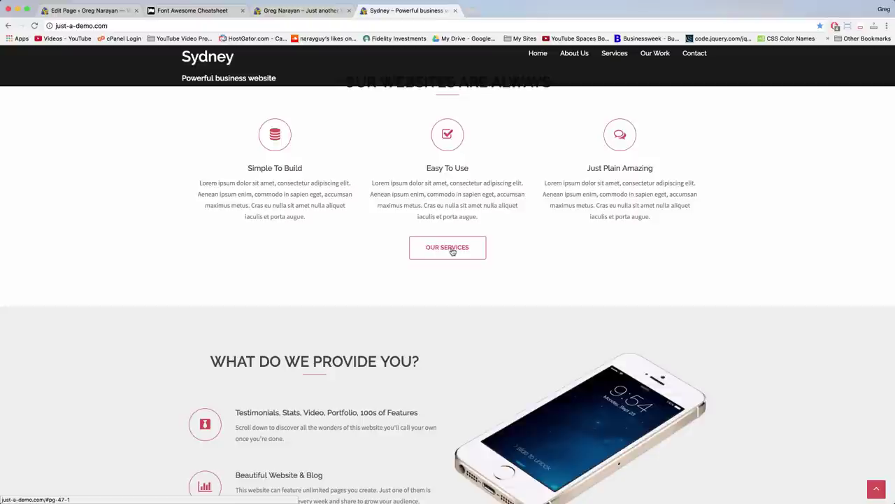
Check where the demo's services button jumps, then begin the widget's button URL with '#'
click(452, 252)
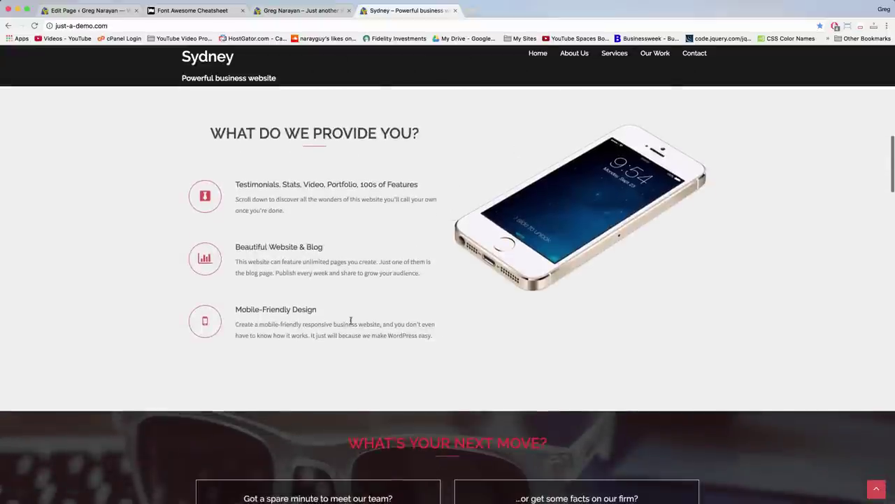
scroll(336, 225, up, 3)
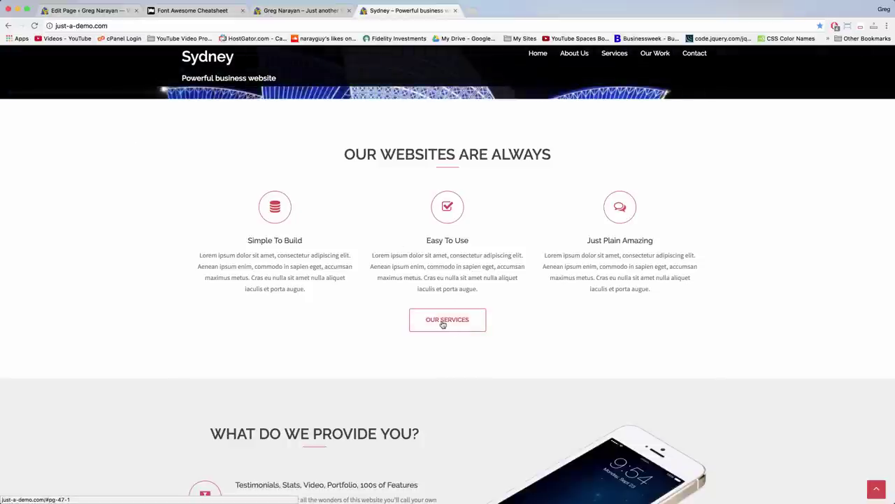
click(81, 11)
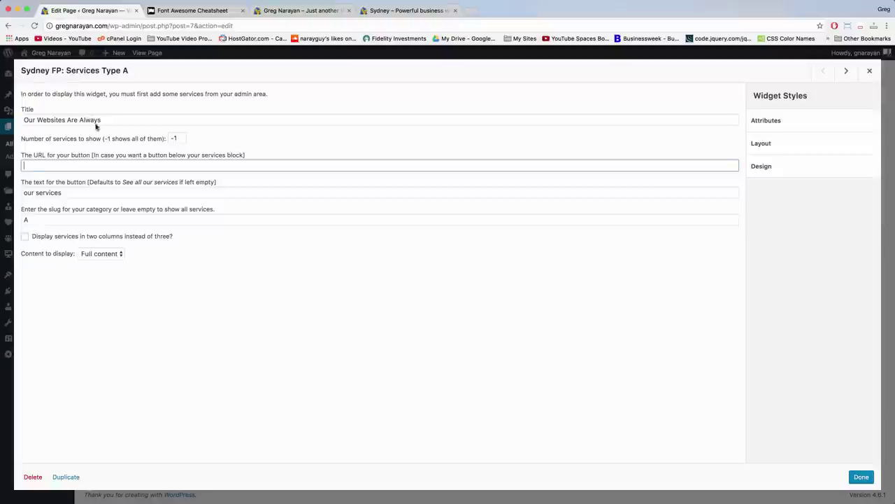
text(#pg-)
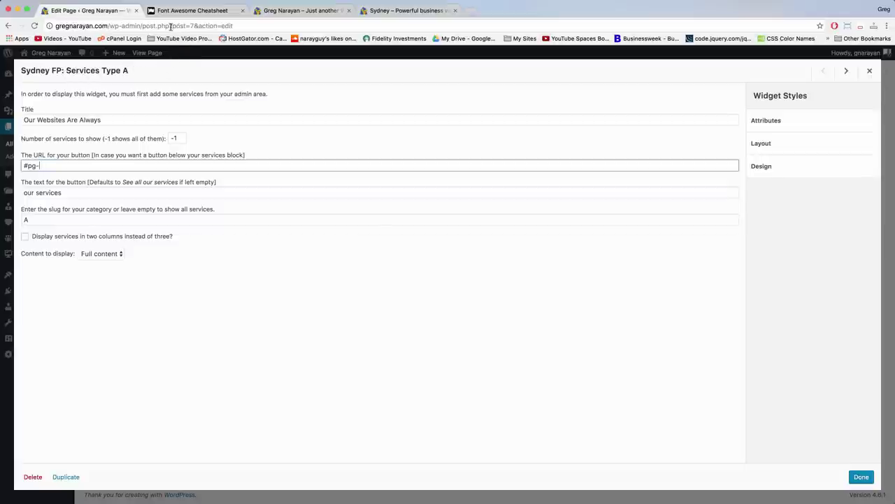
Read the page's post id 7 from the address bar and extend the button URL to '#pg-7-'
click(175, 26)
click(184, 26)
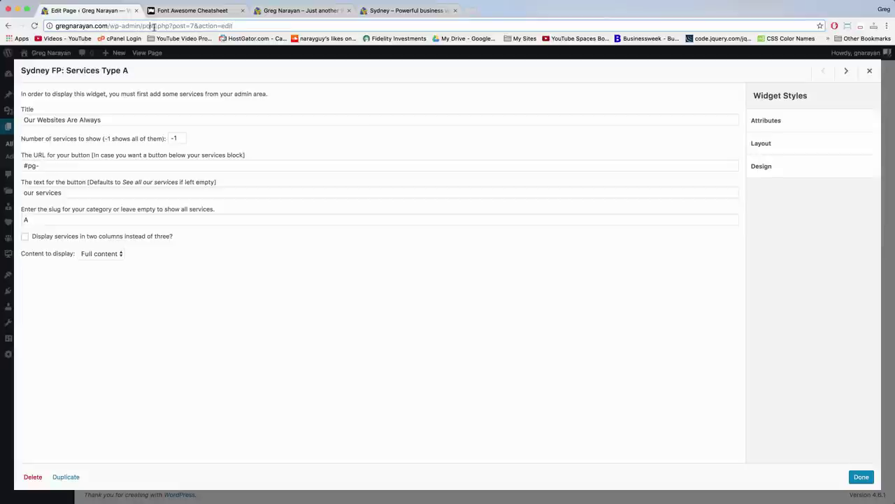
drag(172, 26, 192, 26)
click(191, 26)
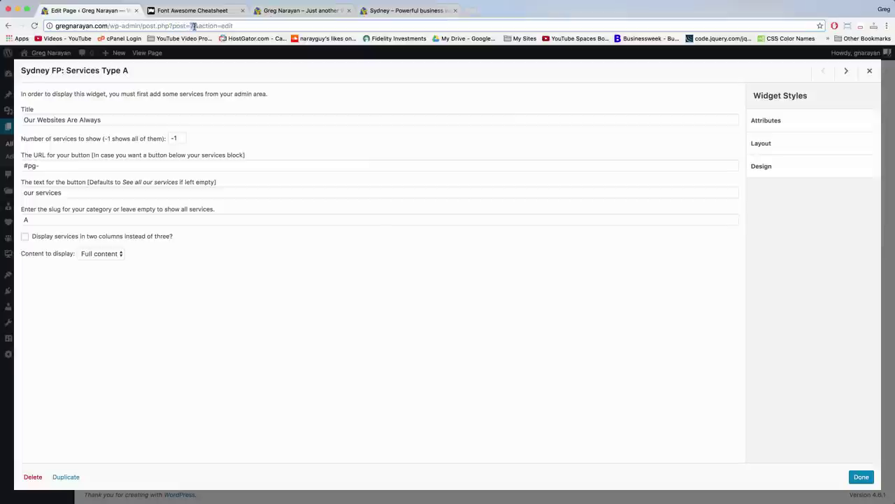
drag(190, 26, 198, 26)
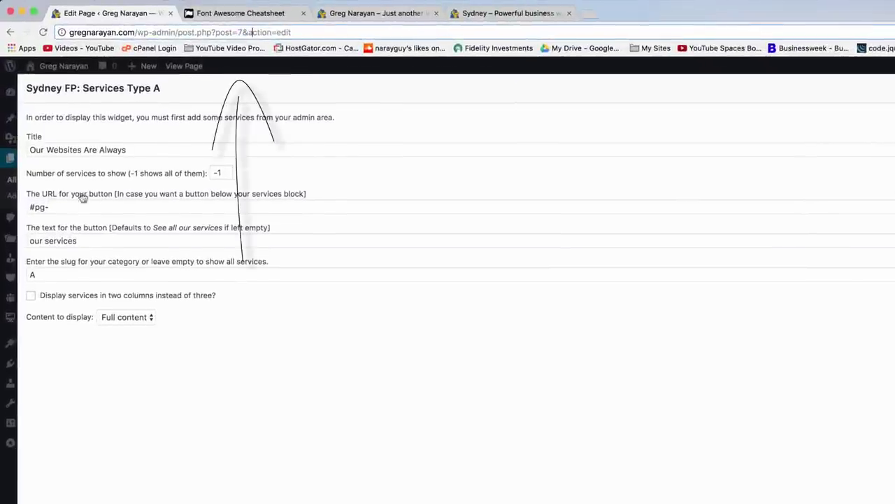
click(59, 207)
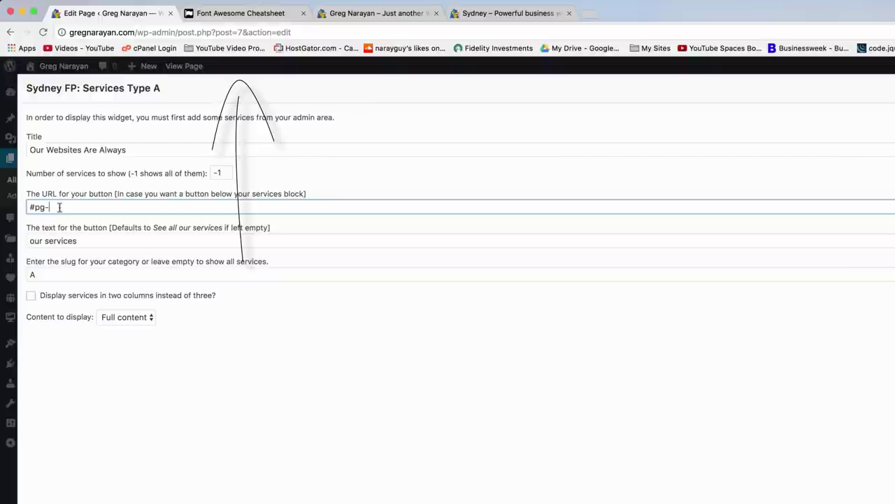
text(7-)
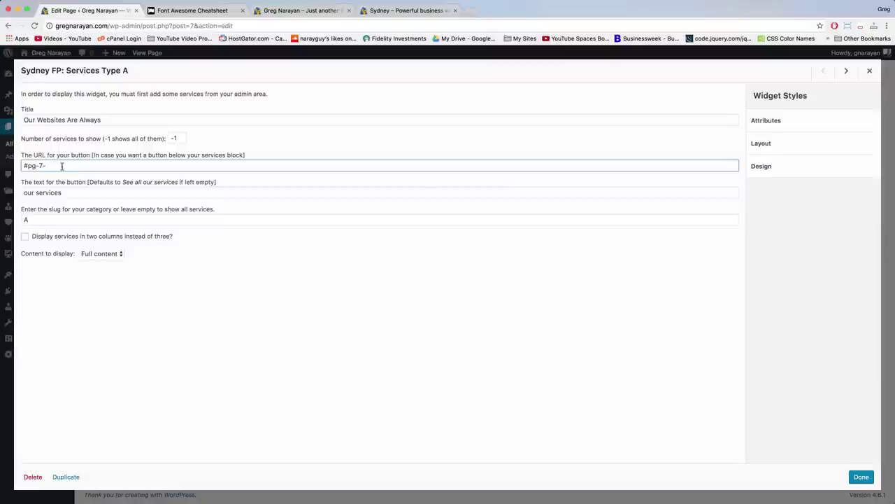
click(405, 11)
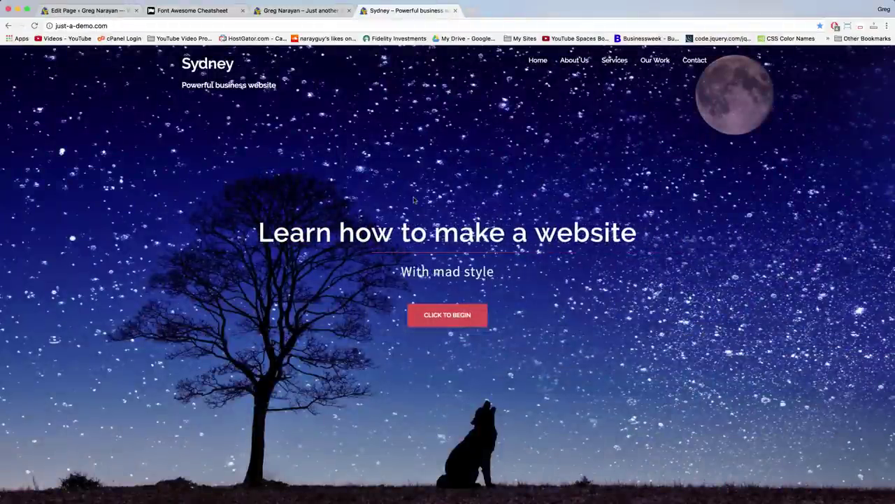
Scroll through the Sydney demo homepage and test where the Our Services button jumps
scroll(413, 201, down, 5)
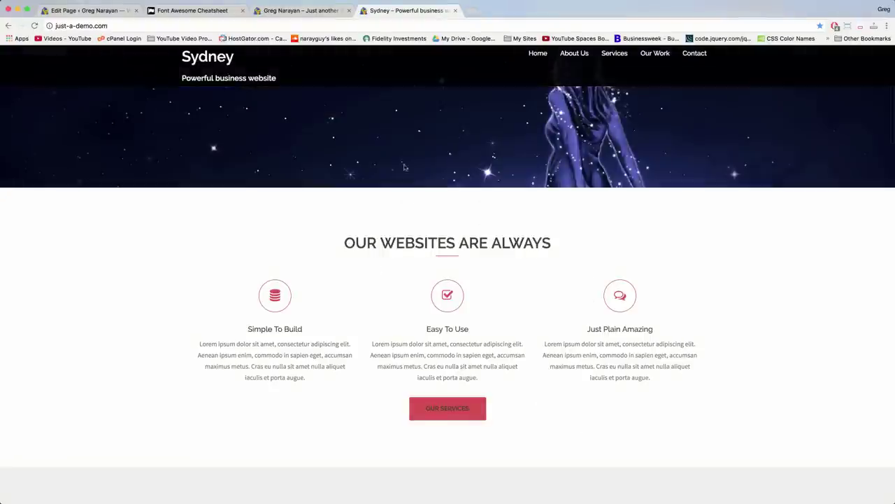
scroll(416, 259, down, 5)
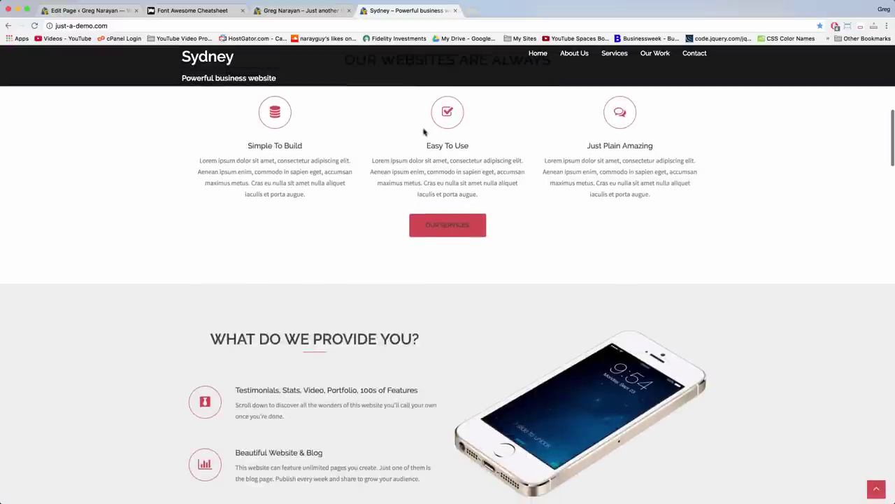
scroll(360, 308, down, 3)
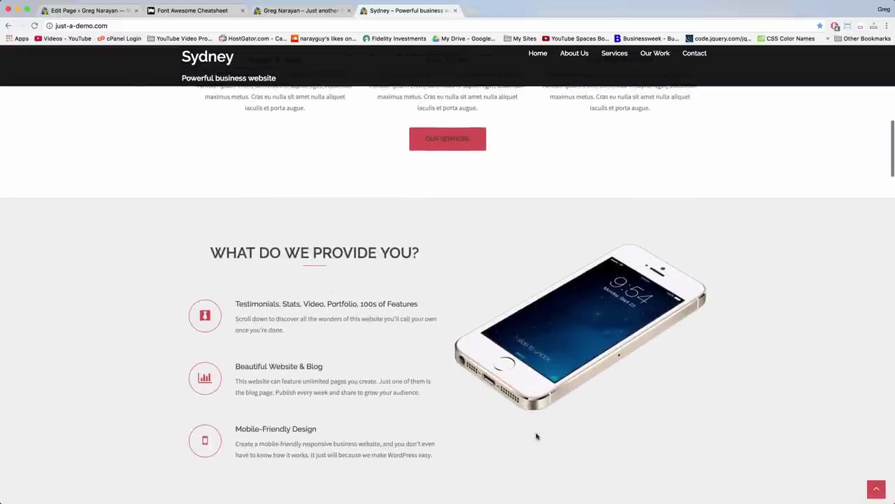
scroll(536, 434, down, 10)
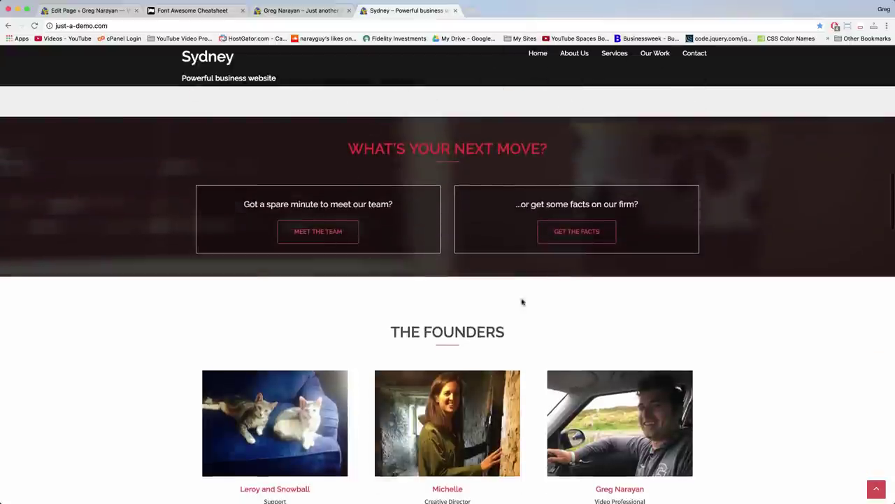
scroll(496, 246, down, 5)
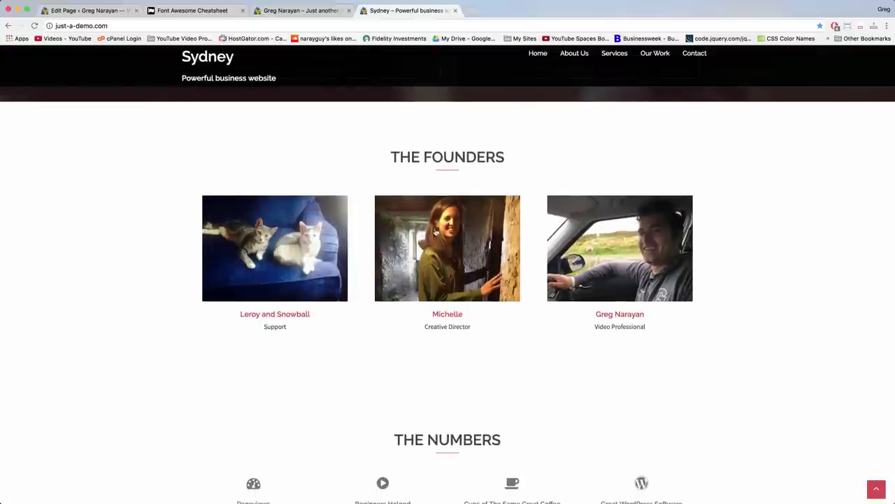
scroll(442, 182, up, 2)
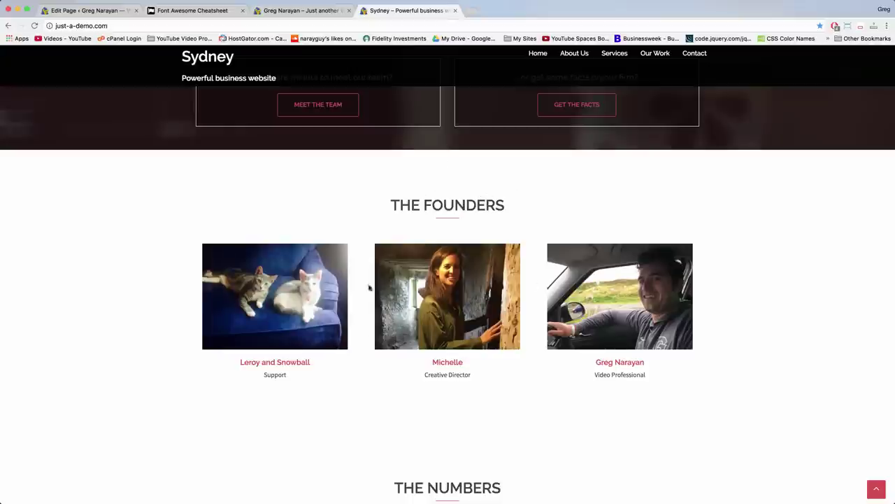
scroll(422, 377, up, 15)
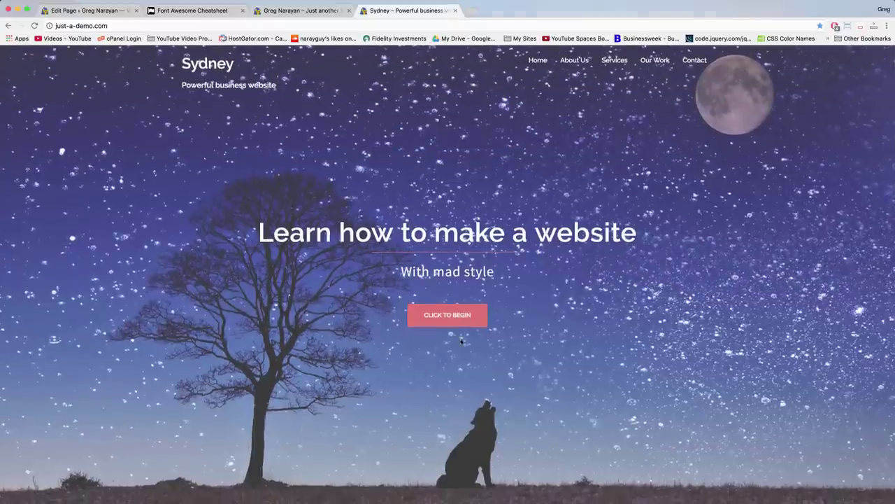
scroll(422, 378, down, 5)
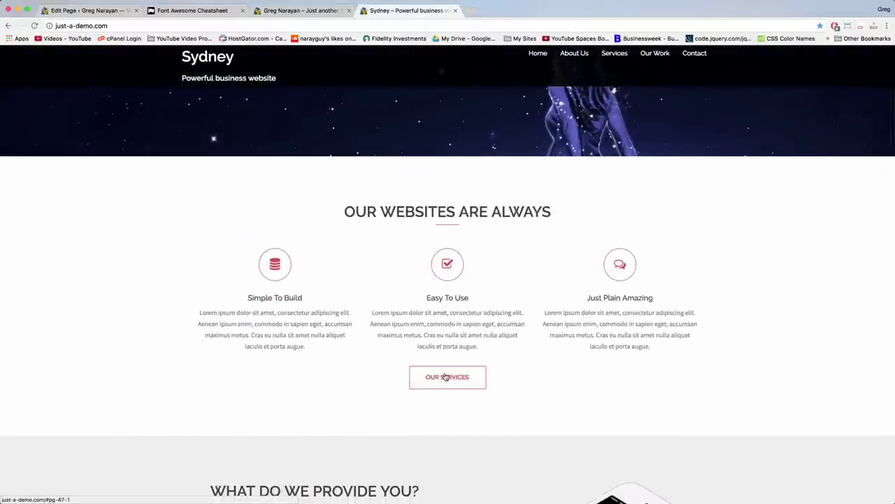
click(445, 376)
click(445, 375)
Recheck the Our Services anchor target, then finish the widget's button URL as '#pg-7-1'
scroll(448, 378, down, 1)
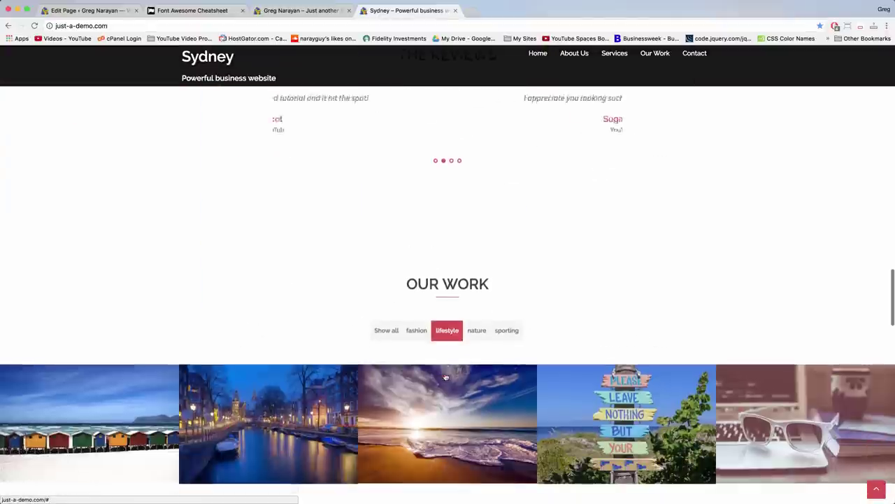
scroll(458, 368, up, 15)
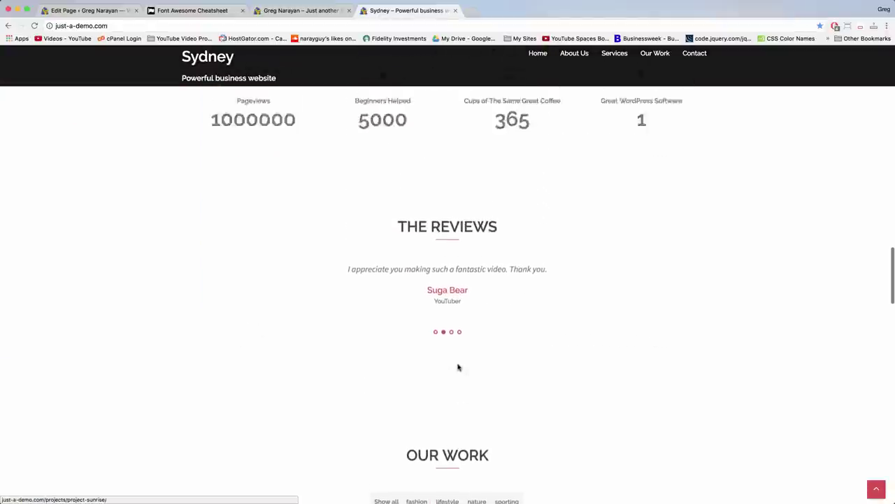
scroll(458, 368, up, 8)
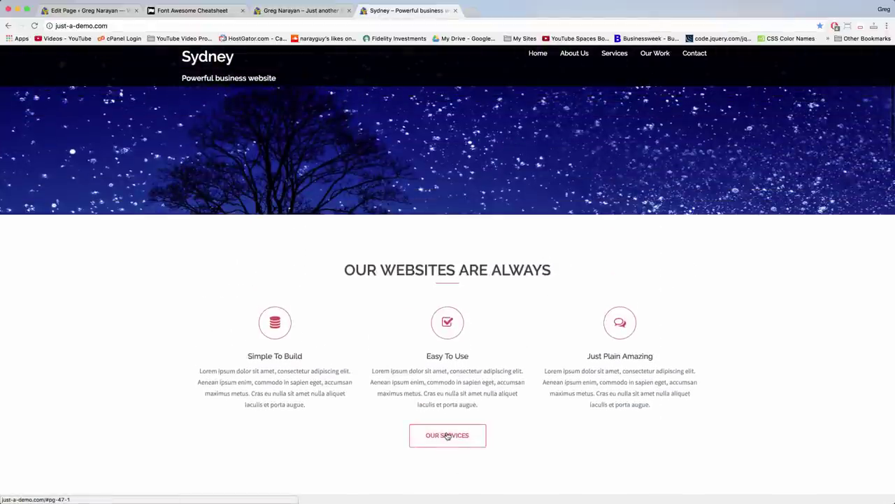
click(448, 435)
scroll(522, 316, up, 5)
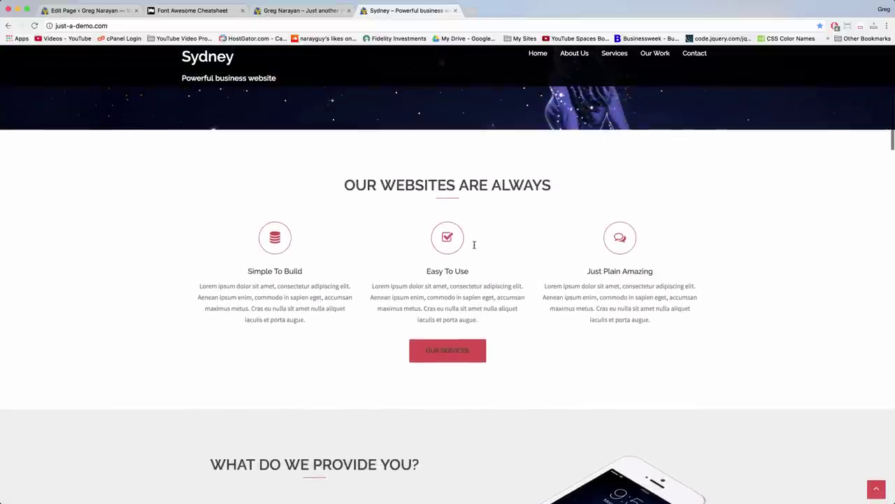
scroll(500, 164, down, 5)
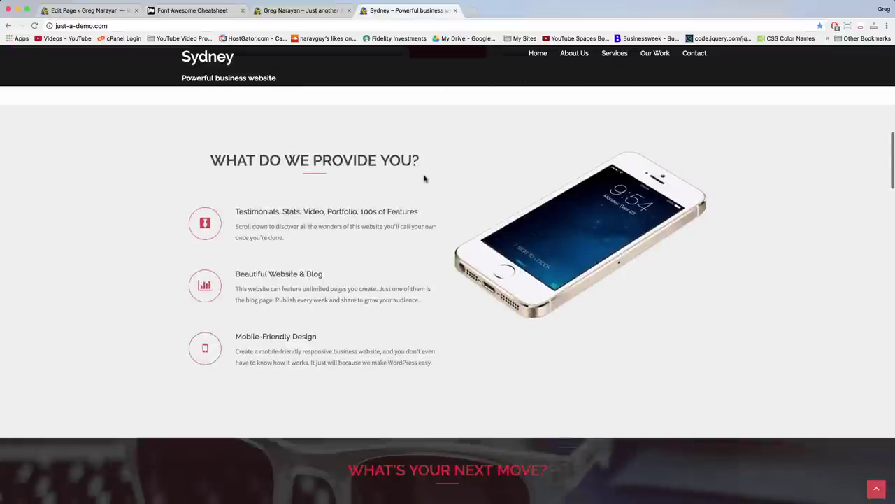
click(79, 16)
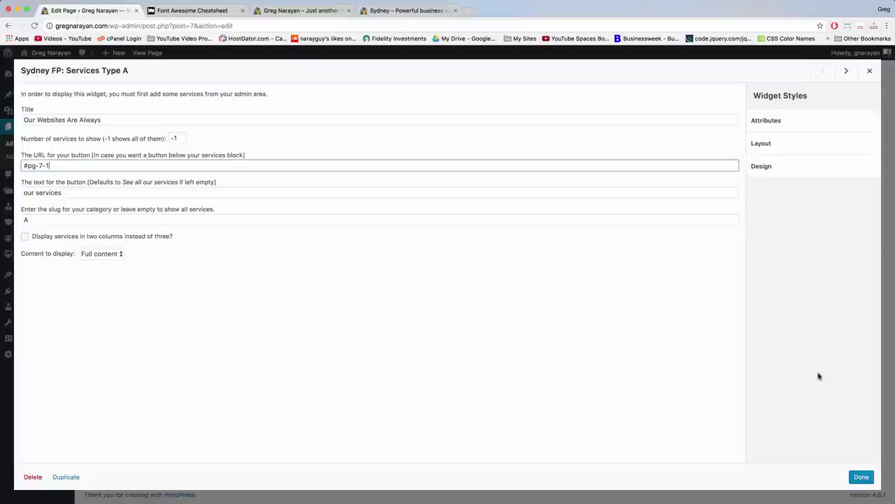
Confirm the services widget, update the front page and reload the live site
click(861, 476)
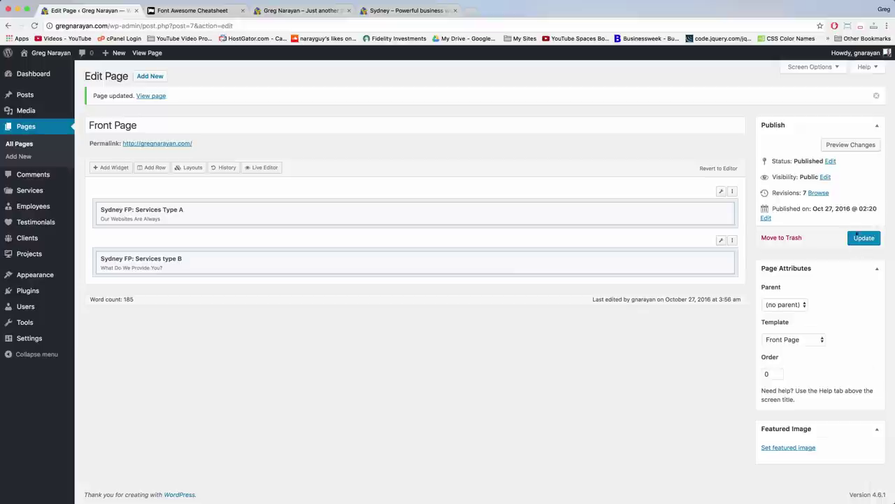
click(861, 239)
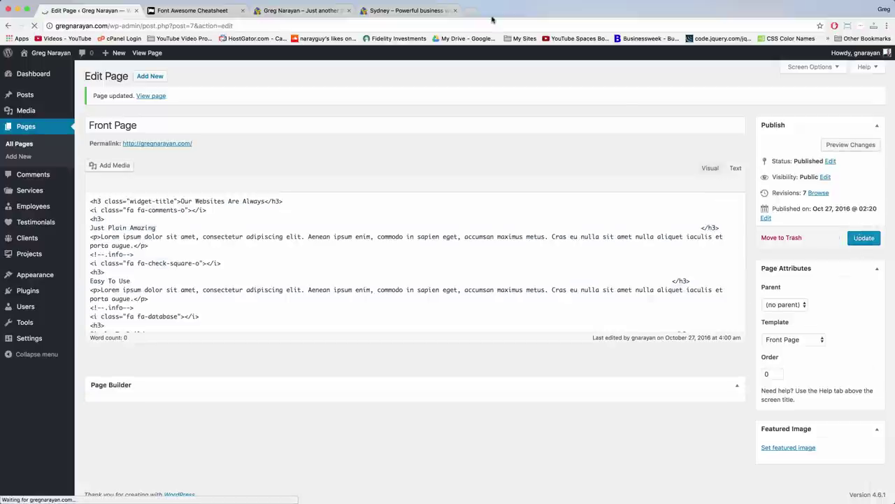
click(328, 10)
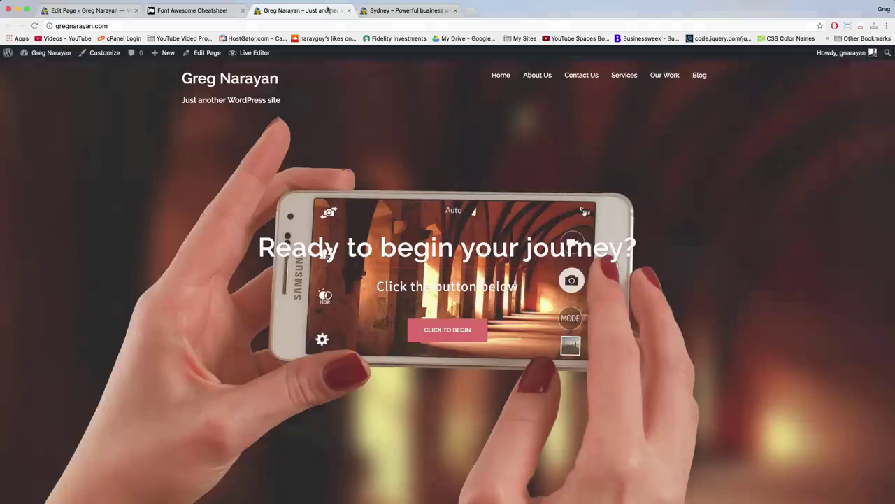
click(34, 25)
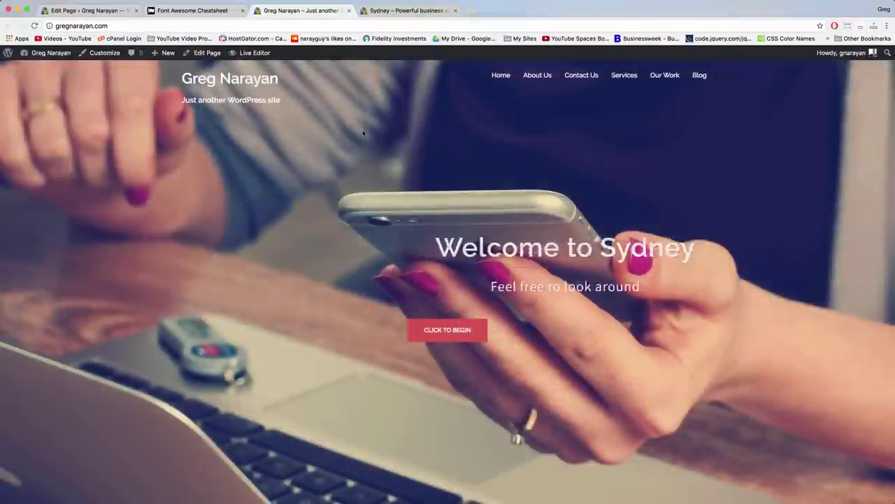
Verify the live Our Services button lands on 'What Do We Provide You?', then compare with the demo
scroll(363, 131, down, 5)
scroll(363, 133, down, 3)
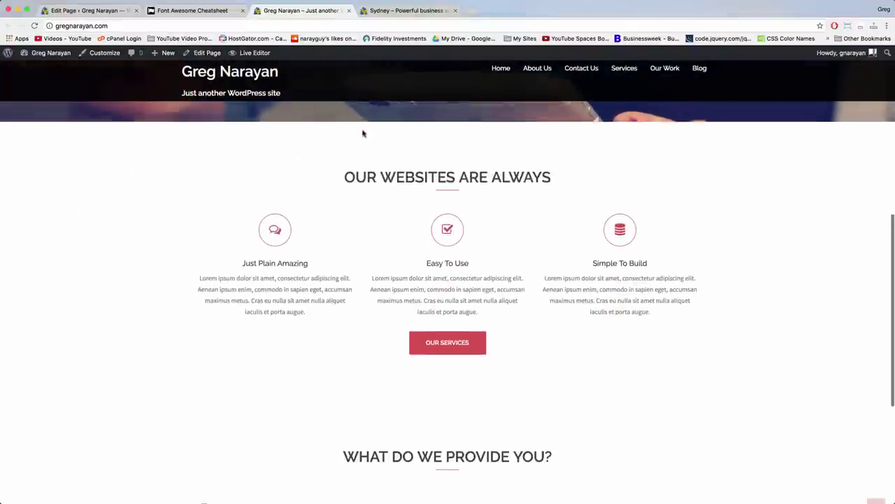
click(441, 333)
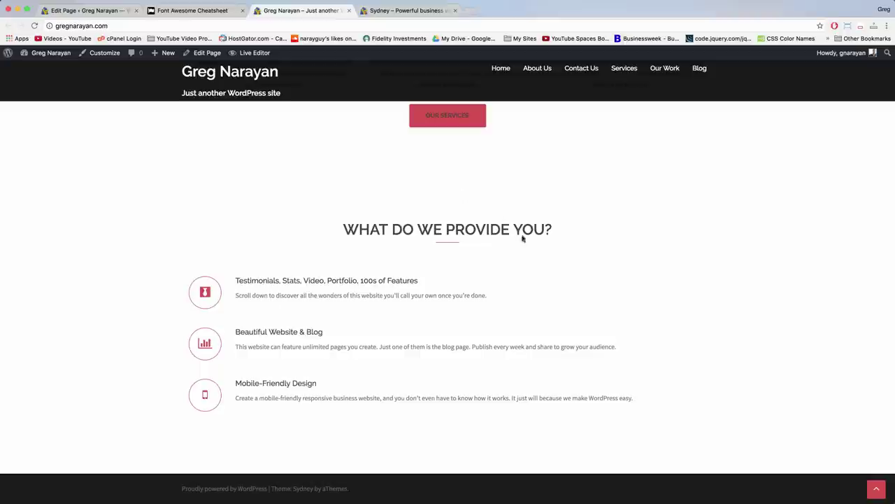
scroll(407, 215, up, 1)
scroll(408, 214, up, 5)
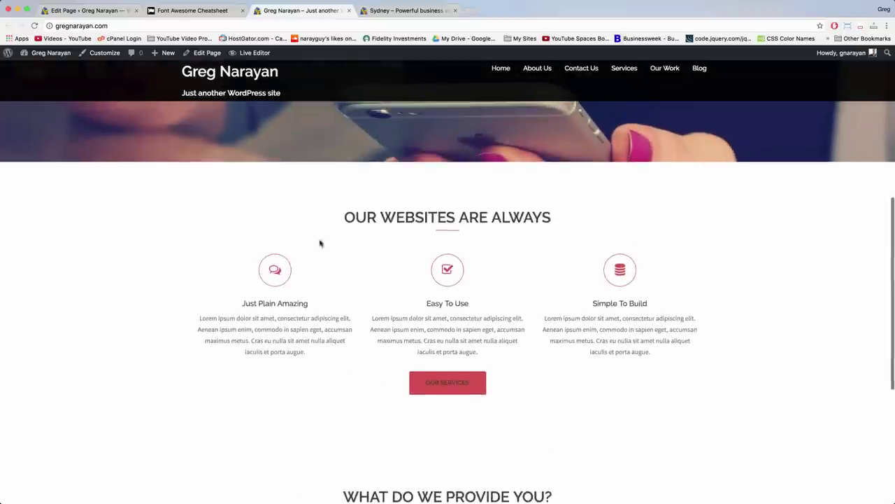
scroll(468, 262, up, 1)
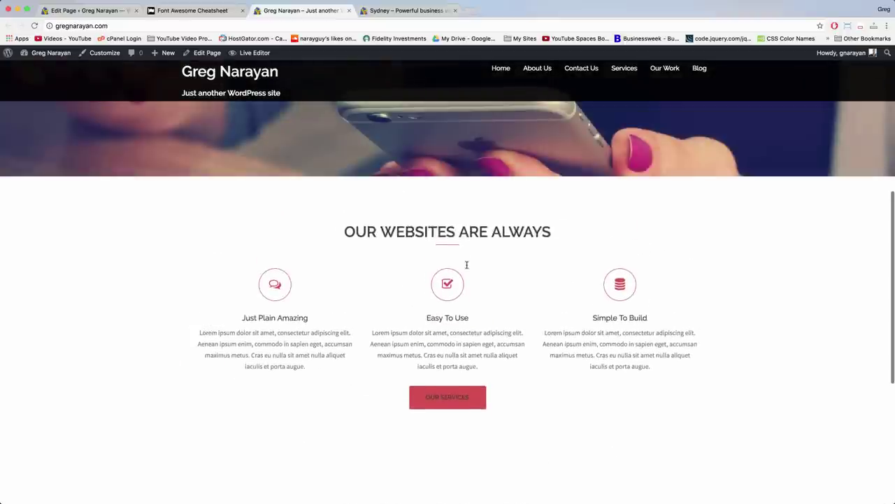
scroll(466, 265, down, 5)
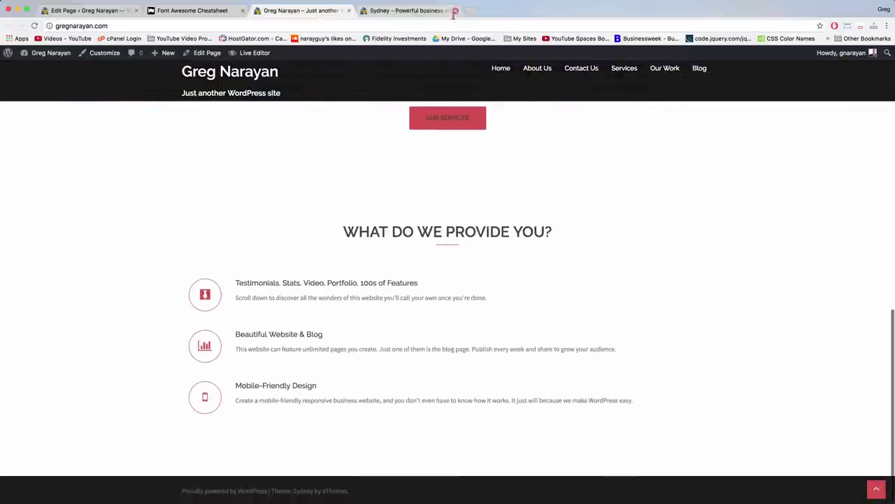
click(407, 10)
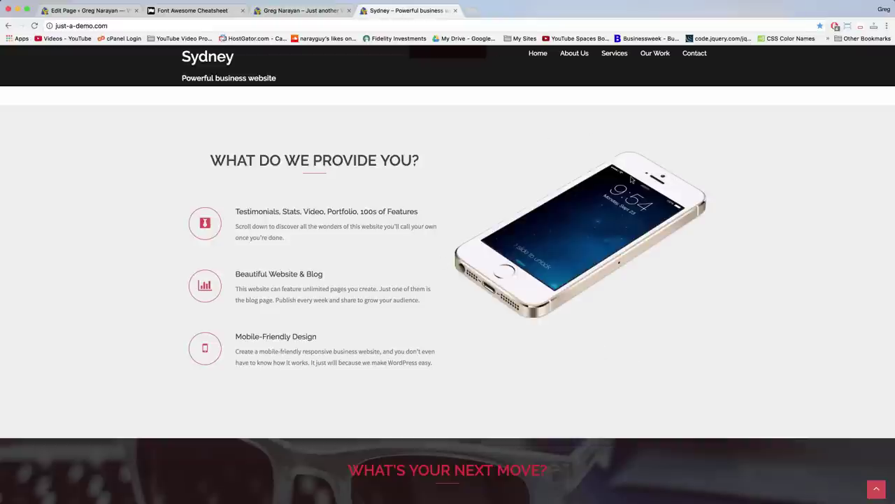
Save the demo's iPhone image to the Desktop as iphone-5.png
right_click(577, 229)
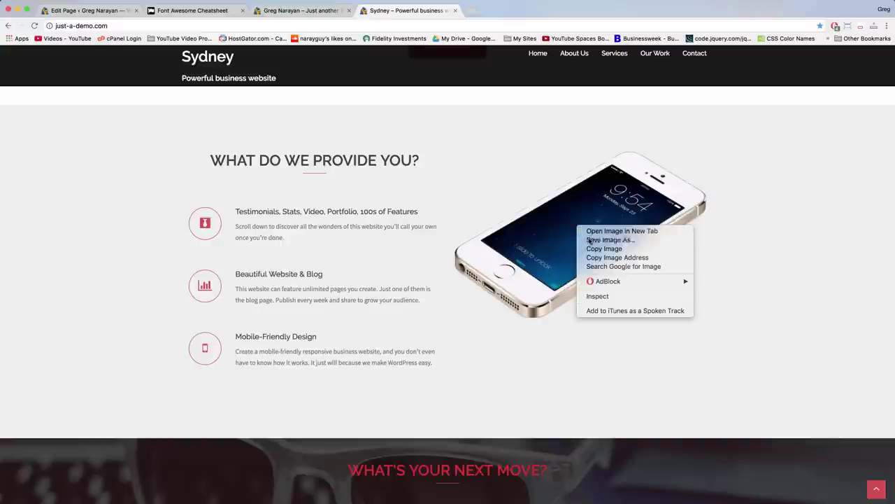
click(590, 240)
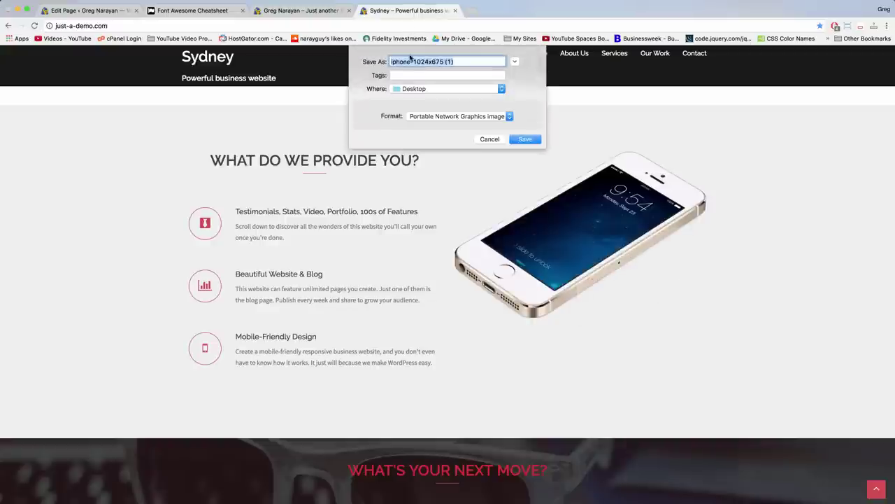
text(iphone-5)
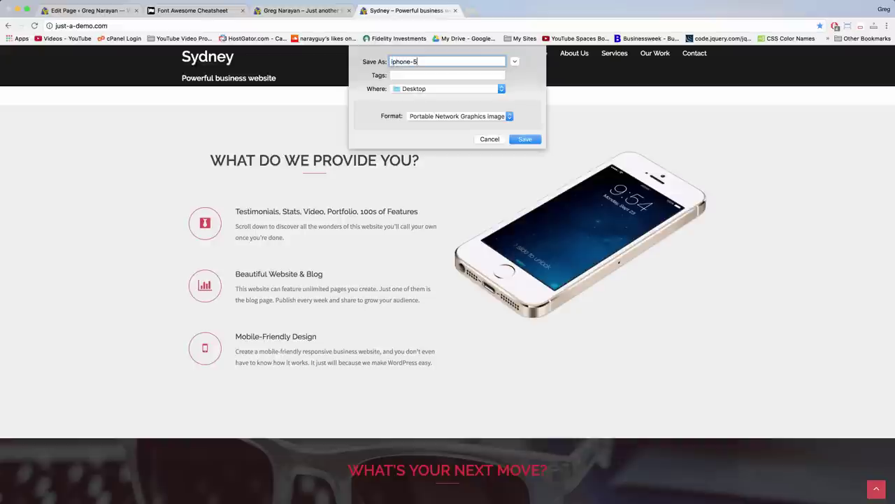
key(Return)
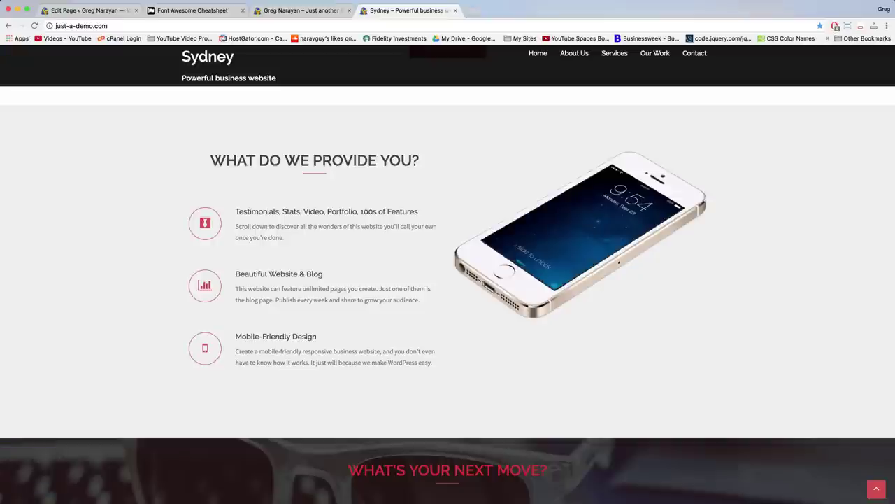
Change the front page's second row to two 50% columns, keeping Services type B on the left
click(107, 13)
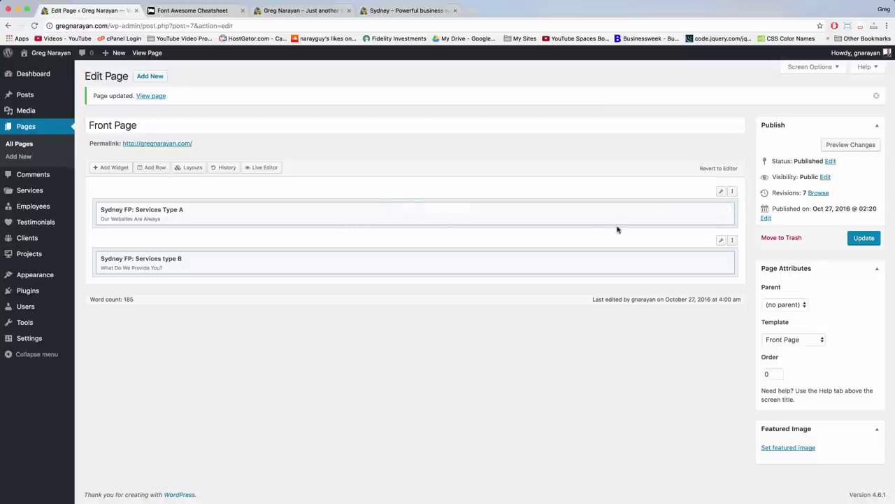
mouse_move(723, 242)
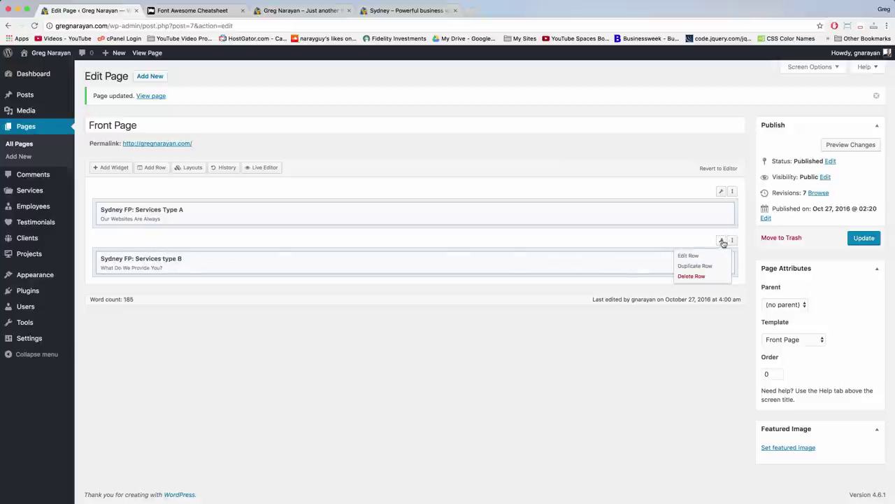
click(690, 256)
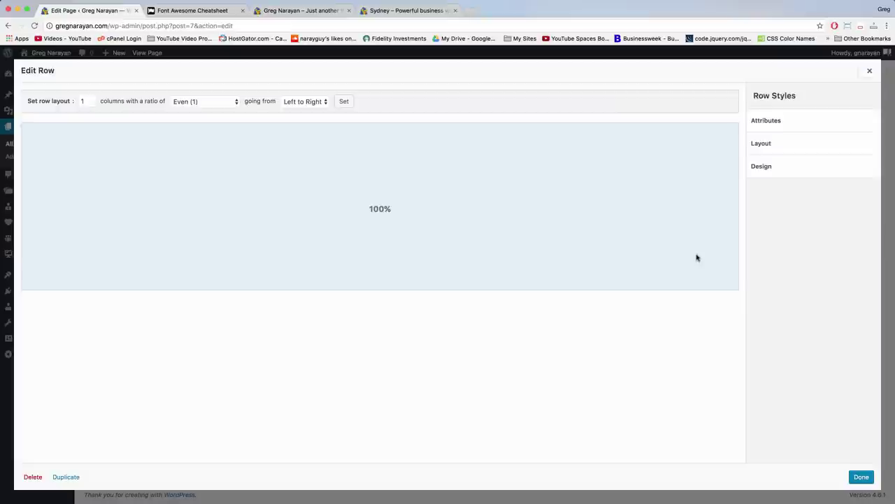
click(89, 100)
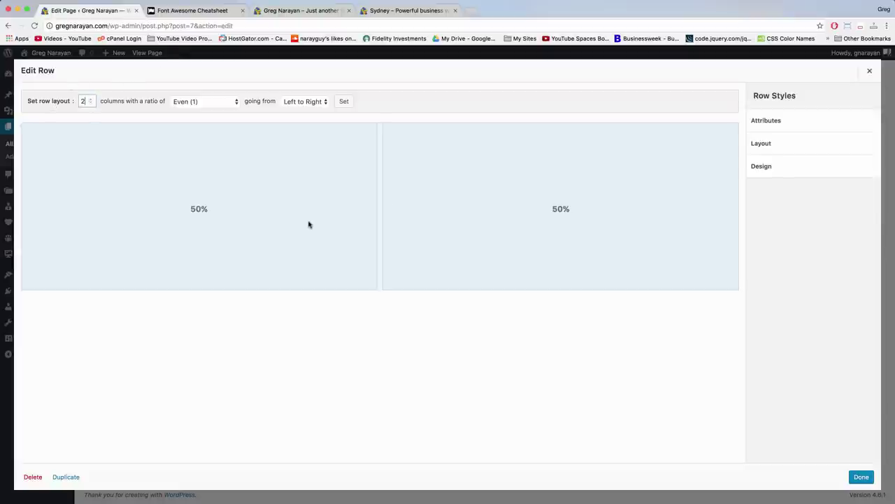
click(861, 477)
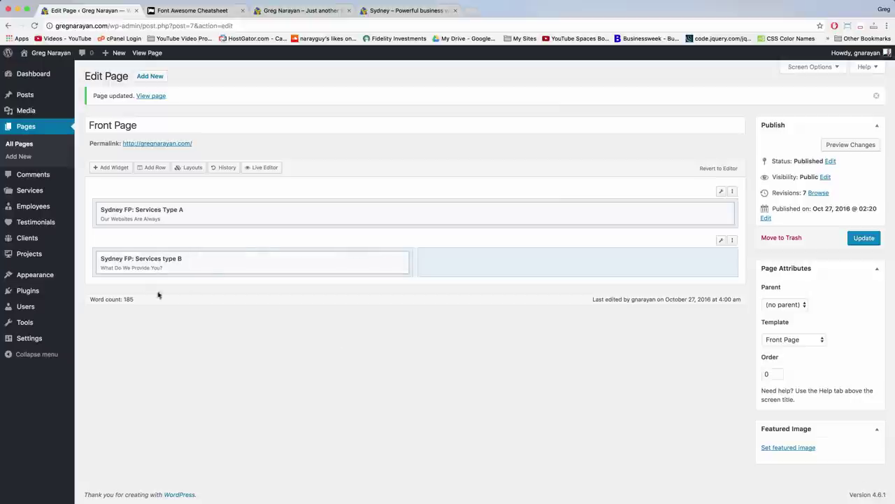
mouse_move(202, 260)
mouse_down()
mouse_move(448, 254)
mouse_move(487, 265)
mouse_move(172, 272)
mouse_move(190, 266)
mouse_up()
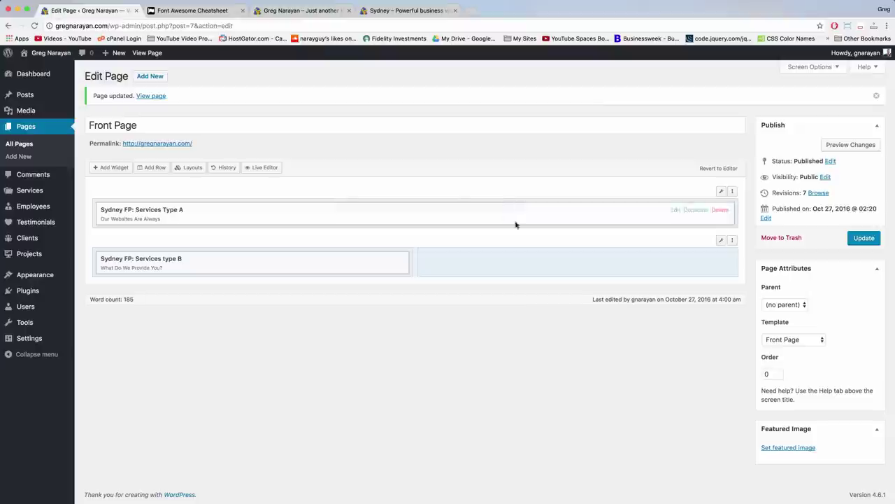
Add a SiteOrigin Editor widget to the second row's right column and open its settings
click(509, 270)
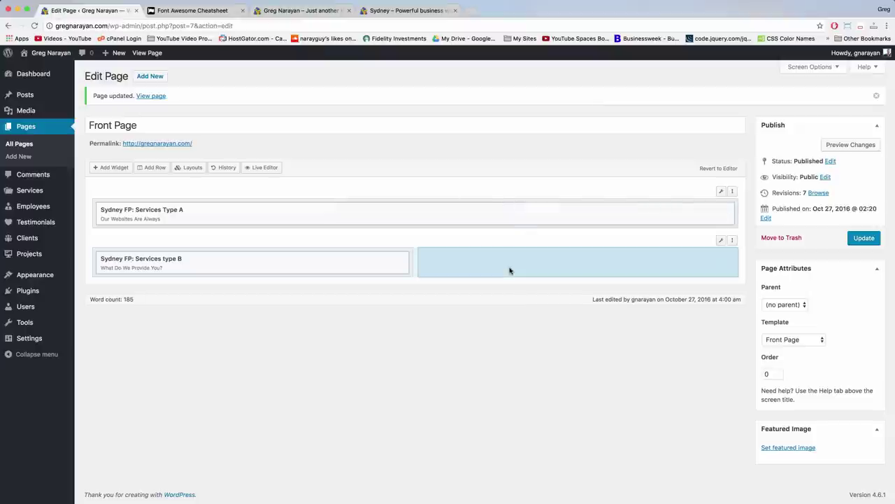
click(112, 168)
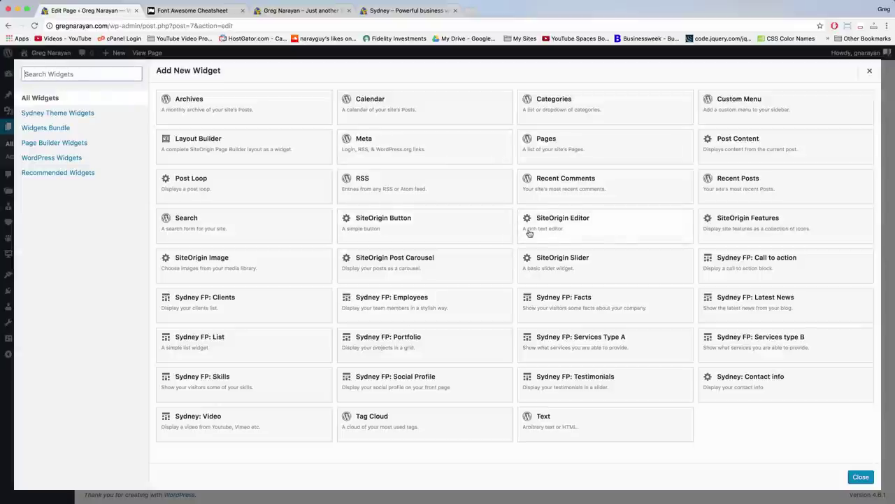
click(589, 230)
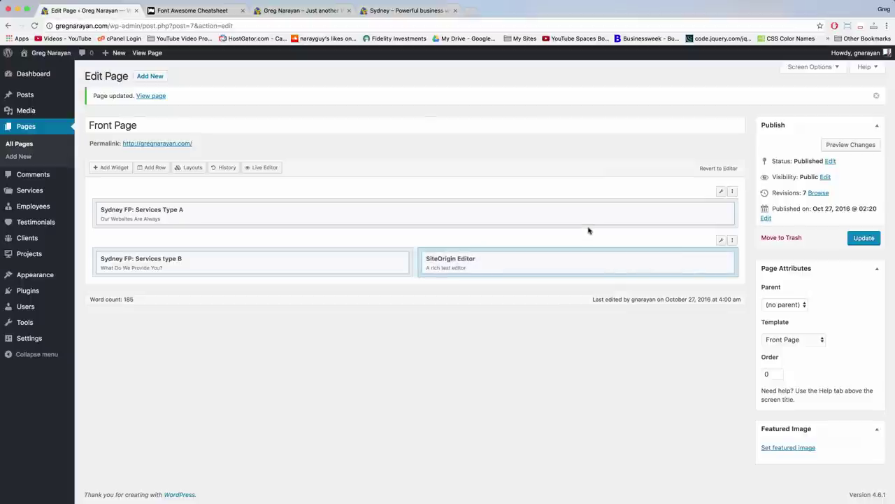
mouse_move(573, 263)
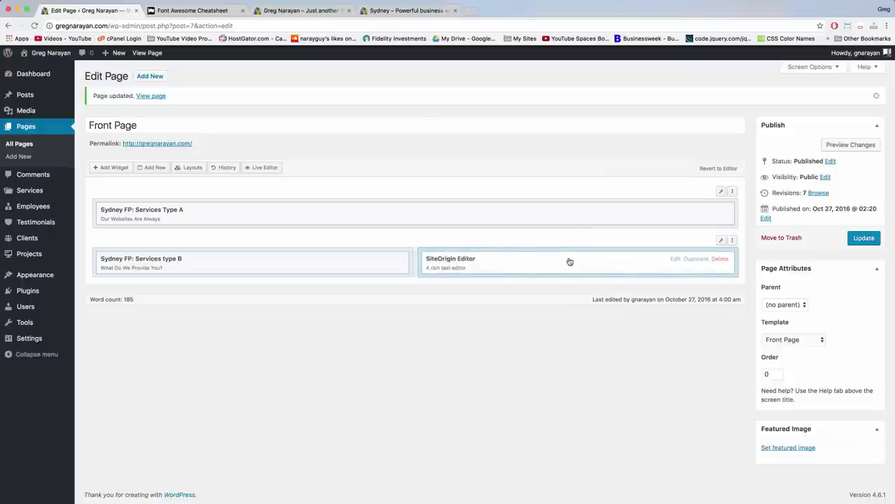
click(570, 261)
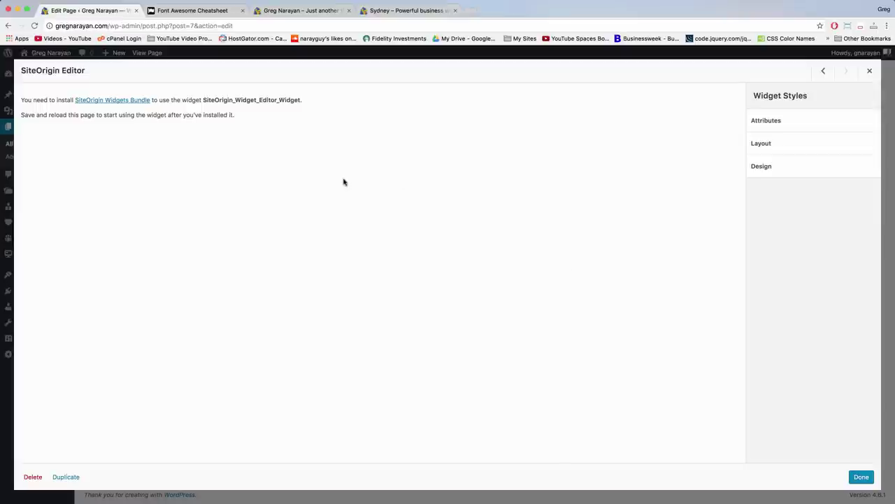
Activate the SiteOrigin Widgets Bundle plugin, then update the front page and close the Plugins tab
click(119, 102)
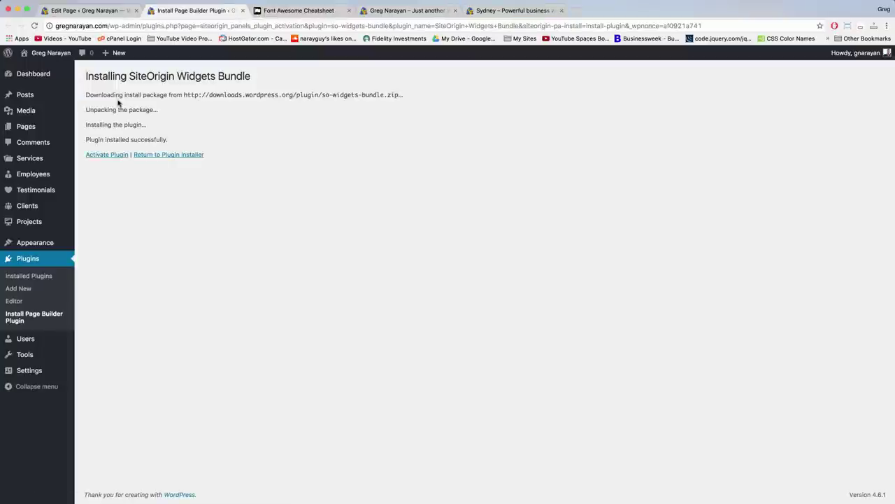
click(113, 157)
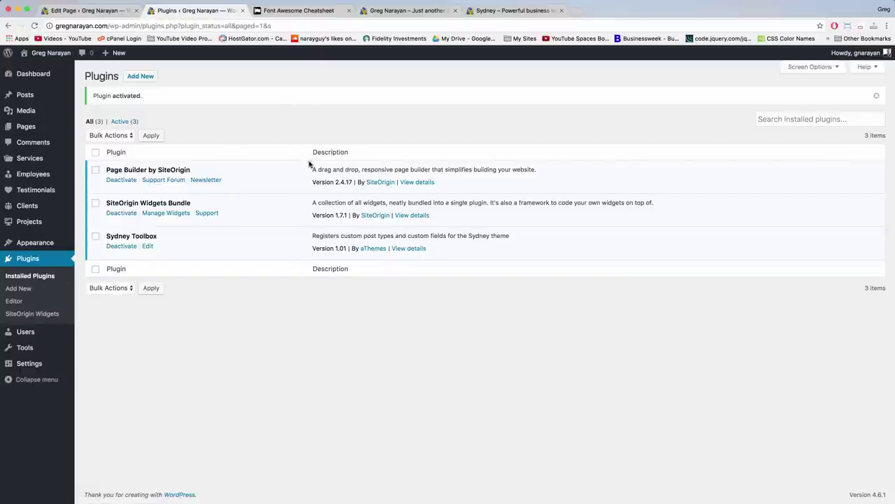
click(98, 11)
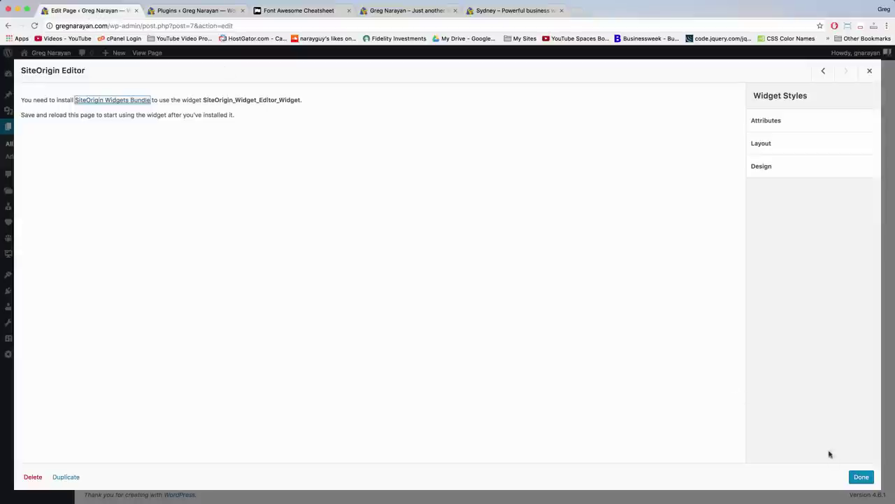
click(860, 477)
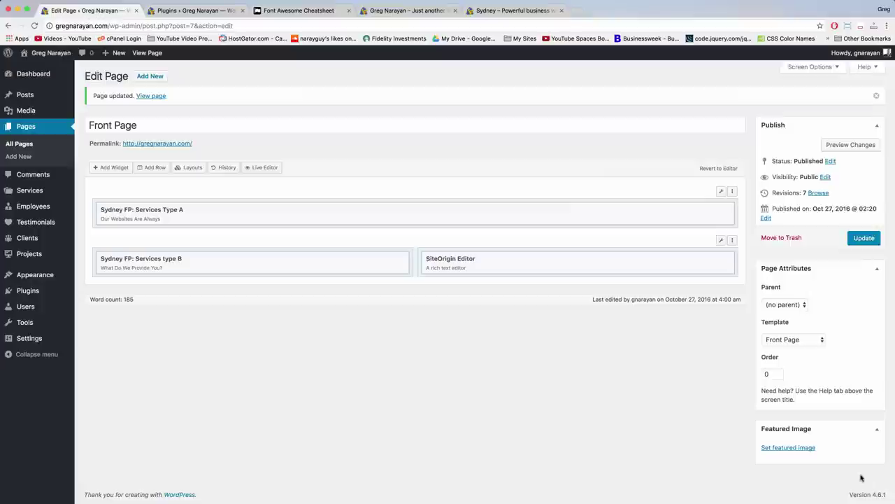
click(860, 240)
click(244, 11)
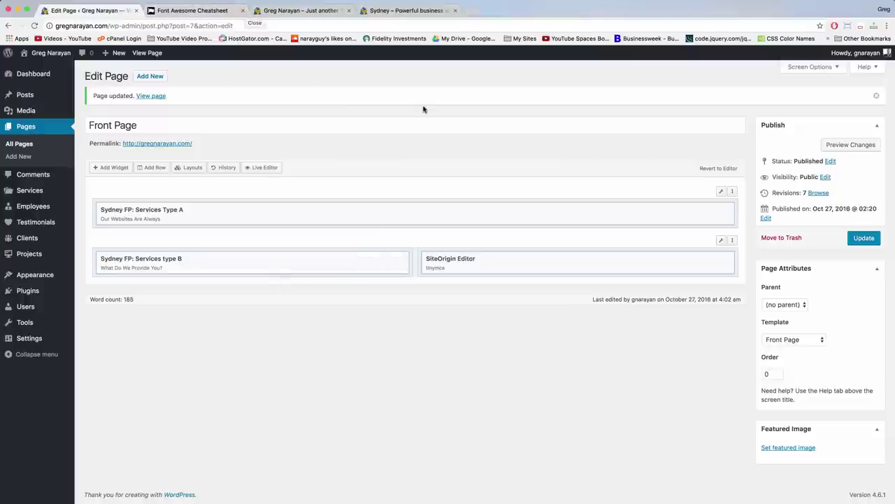
Upload iphone-5.png from the Desktop through the editor widget's Add Media
click(581, 256)
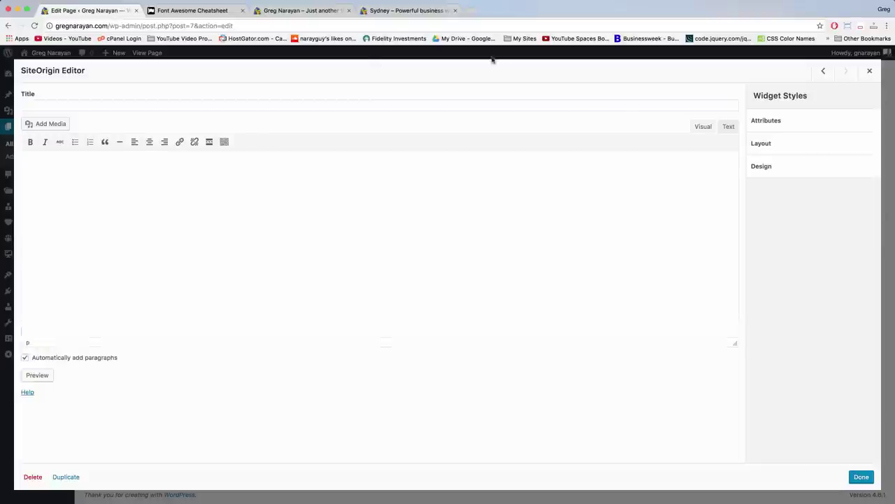
click(732, 128)
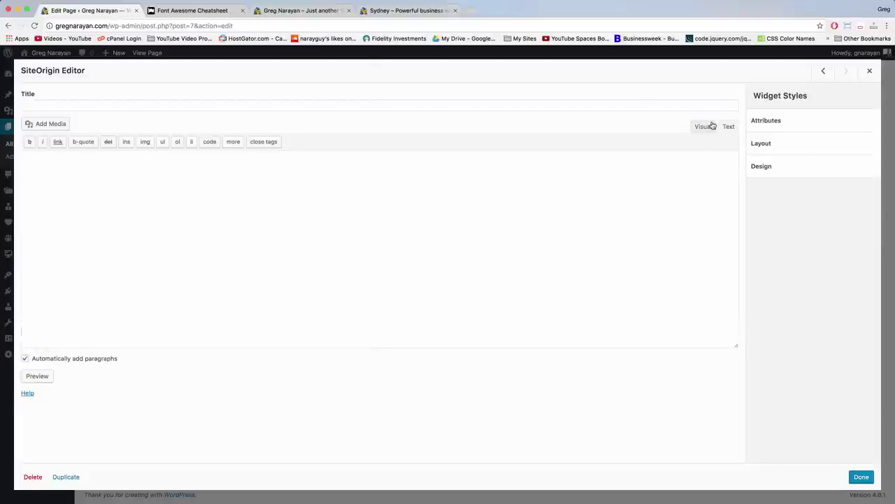
click(701, 127)
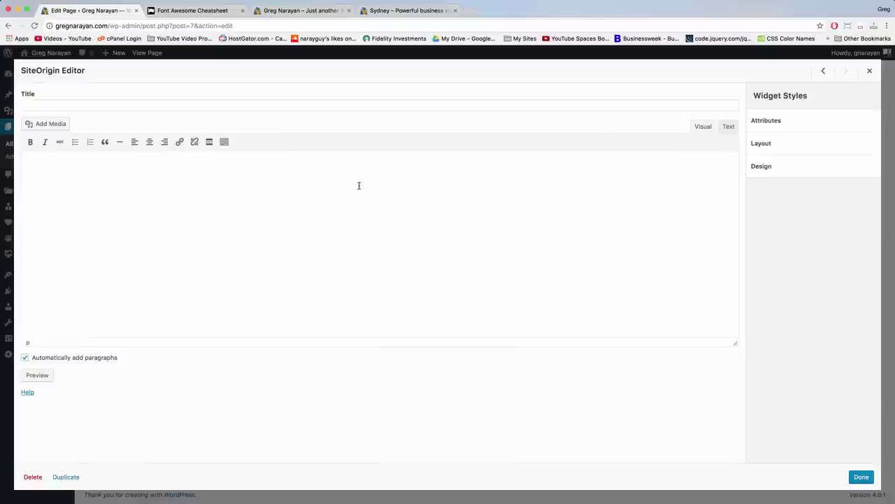
click(47, 125)
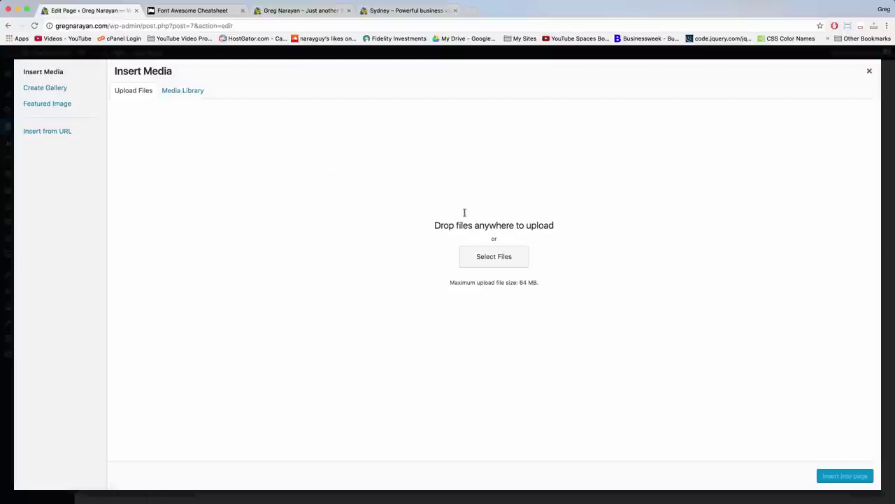
click(492, 255)
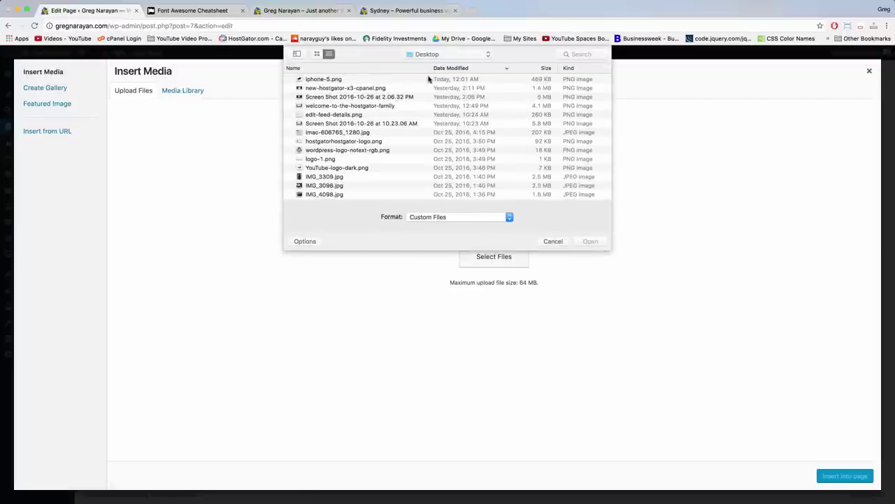
click(316, 81)
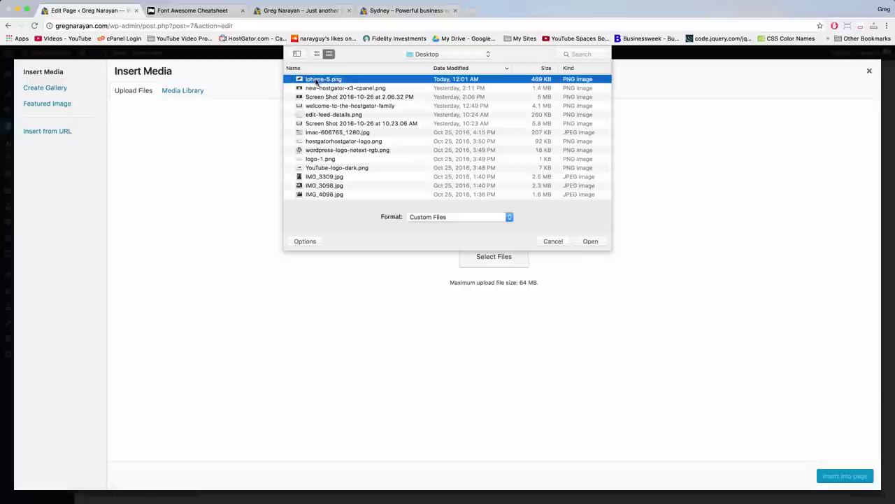
click(428, 54)
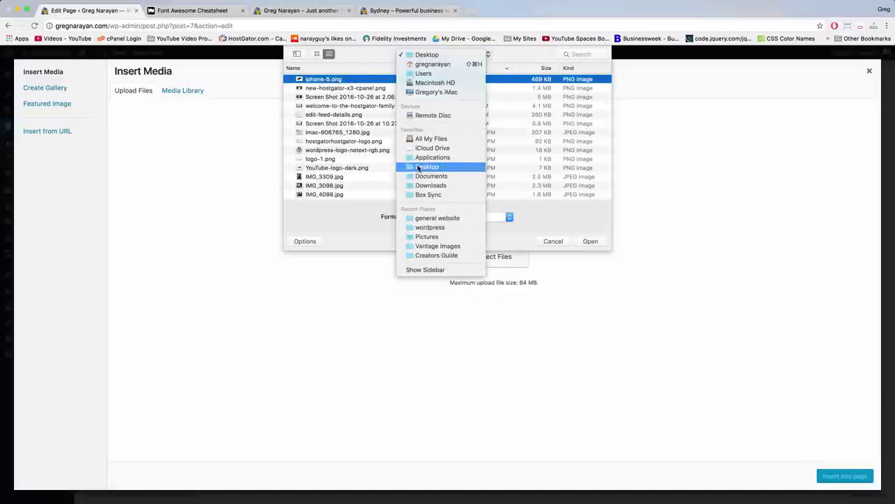
click(363, 64)
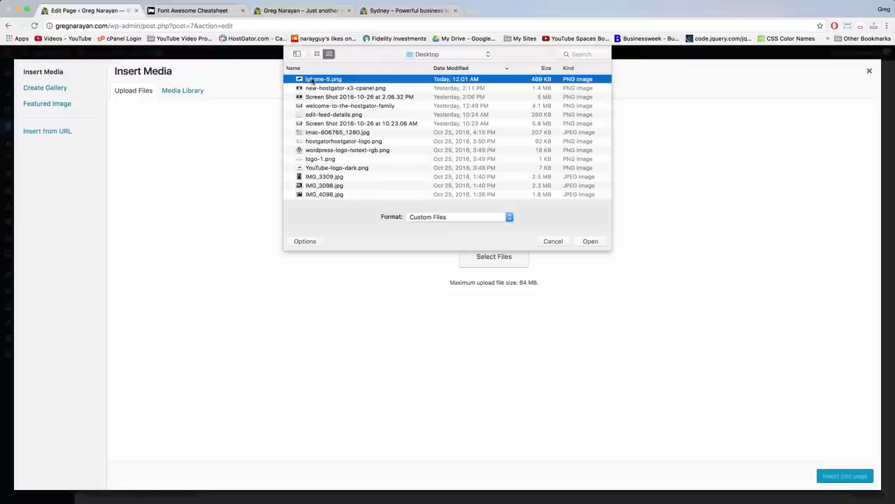
click(585, 242)
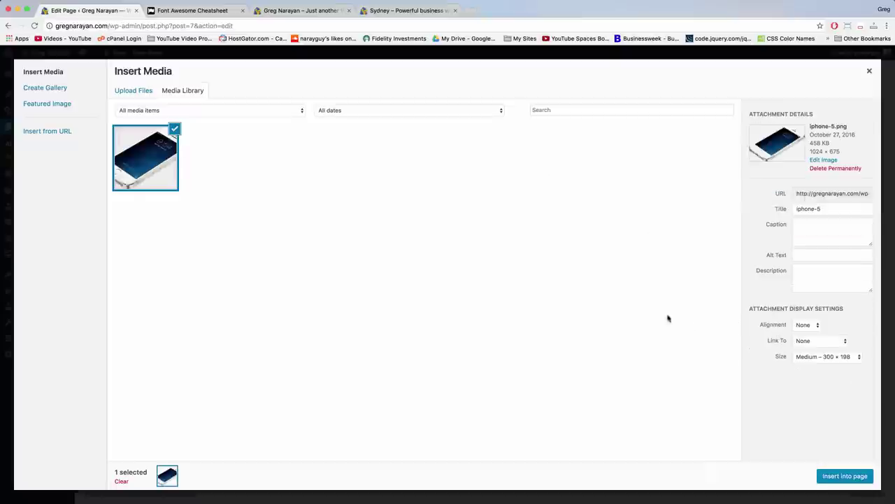
Insert the image at Full Size 1024 × 675, centered, with Link set to None
click(813, 358)
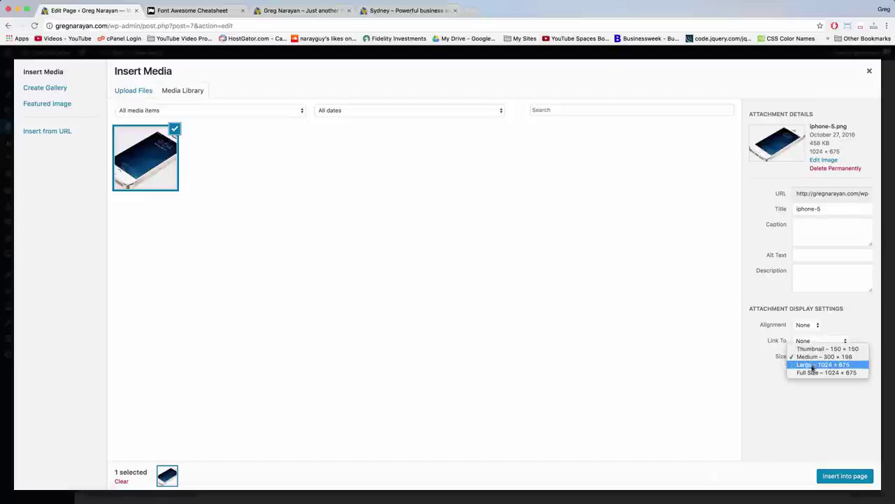
click(813, 373)
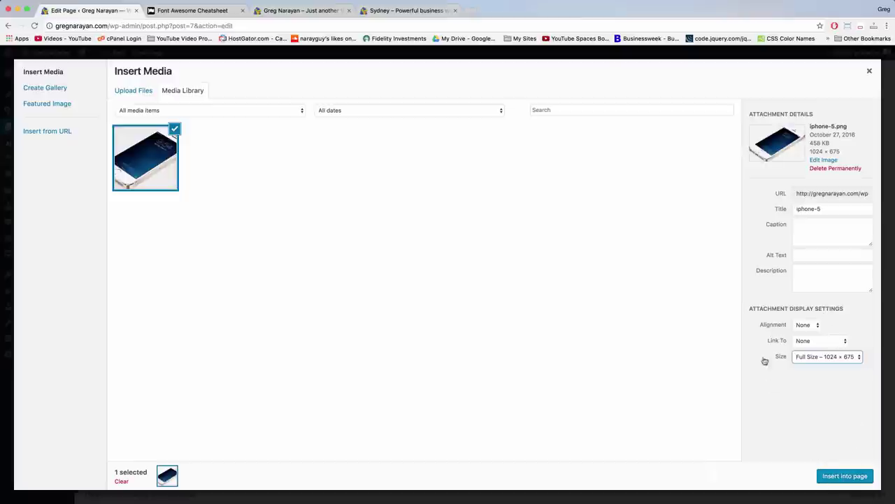
click(799, 325)
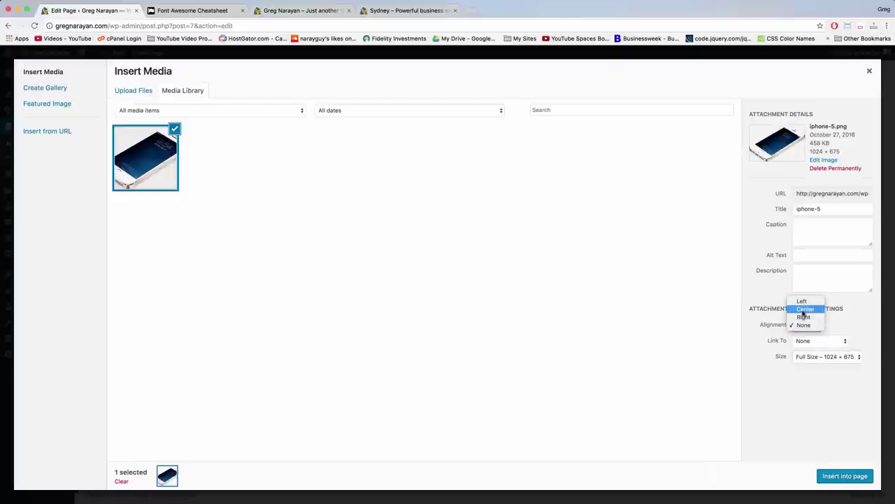
click(804, 310)
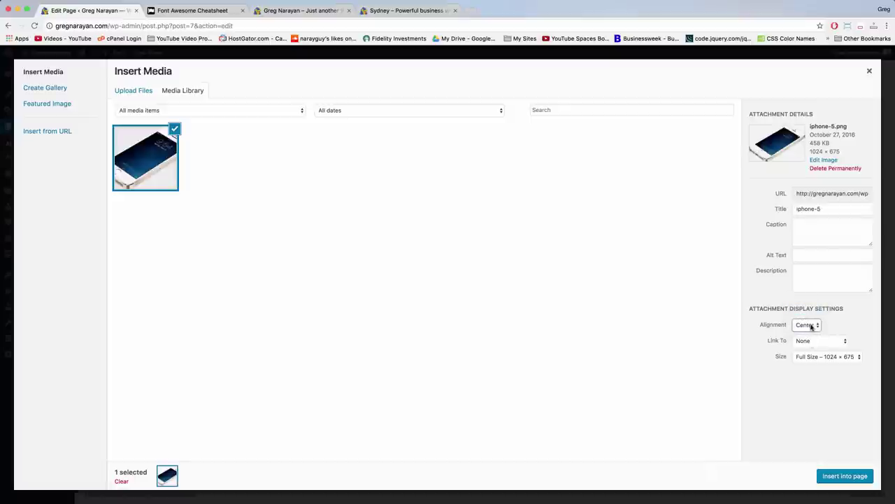
click(806, 343)
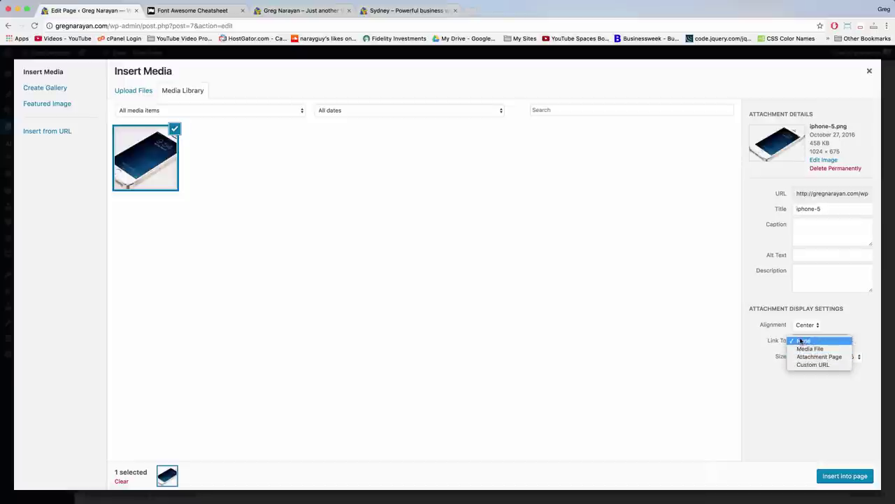
click(803, 341)
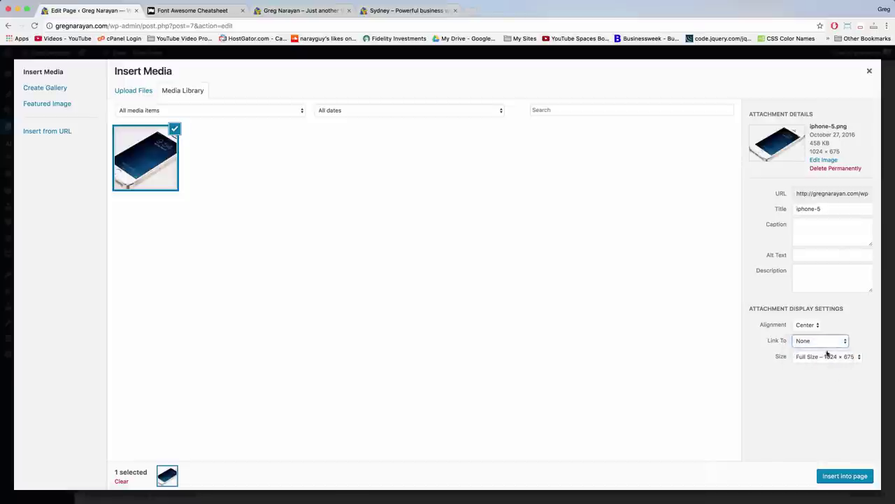
click(840, 477)
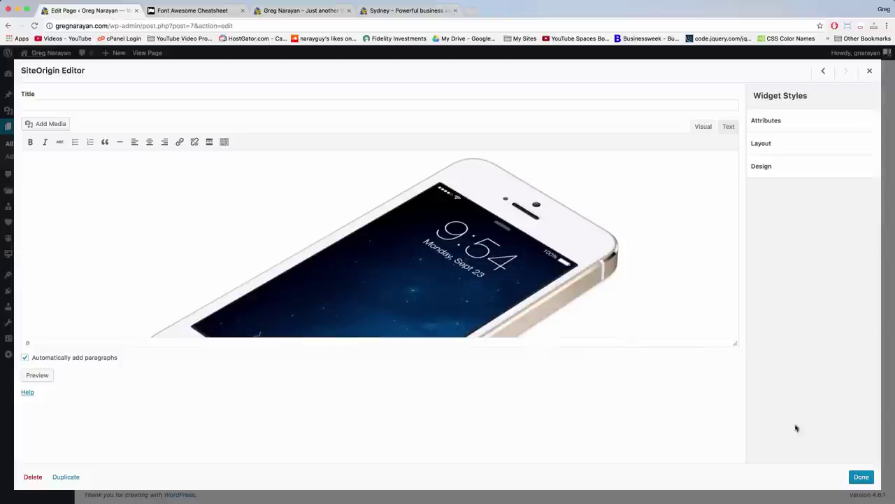
Close the editor widget keeping the image and update the front page
scroll(583, 259, down, 5)
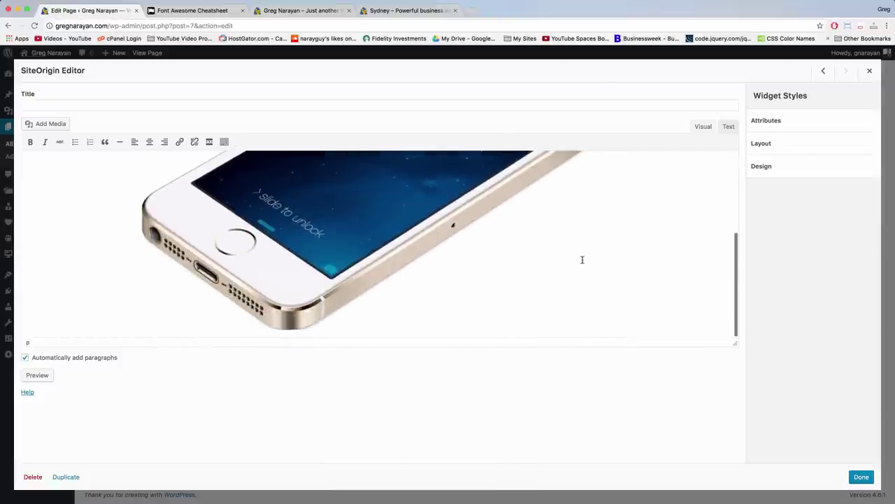
scroll(582, 259, up, 5)
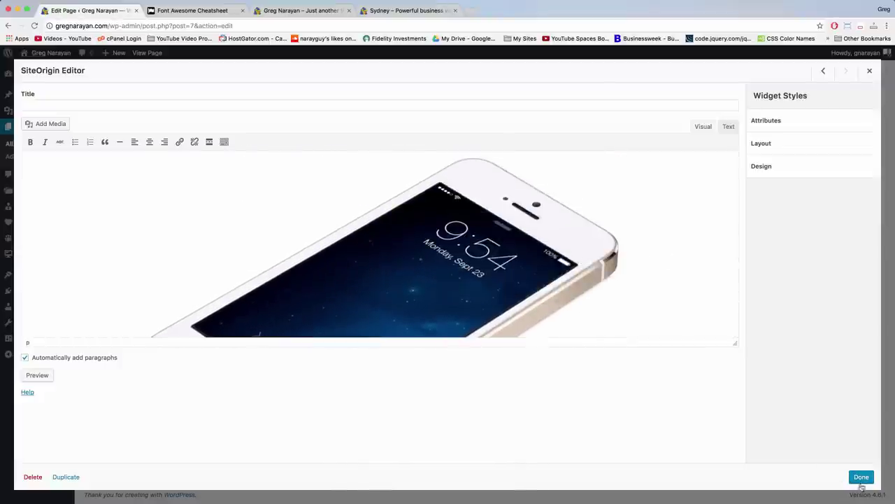
click(861, 477)
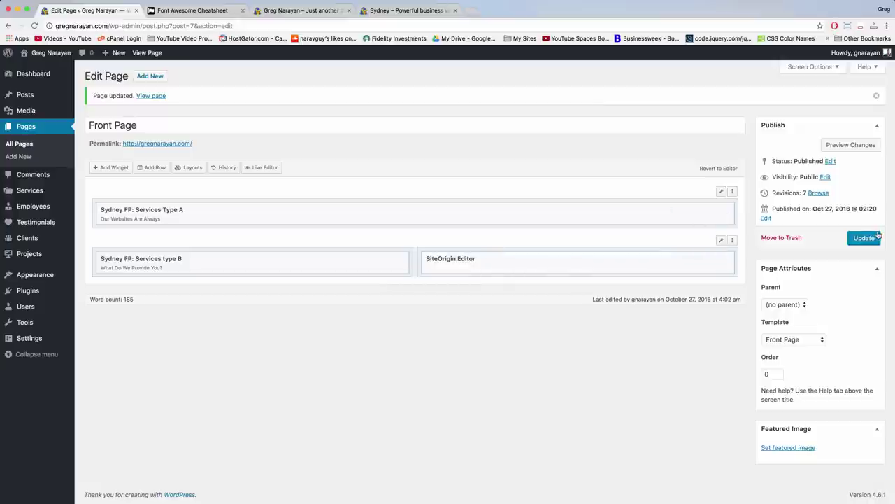
click(865, 239)
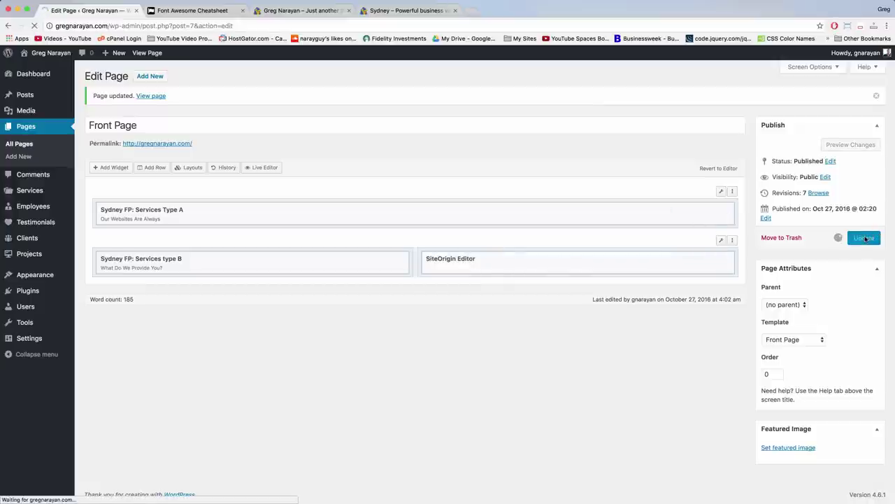
Reload the live homepage to confirm the iPhone image beside 'What Do We Provide You?'
click(275, 9)
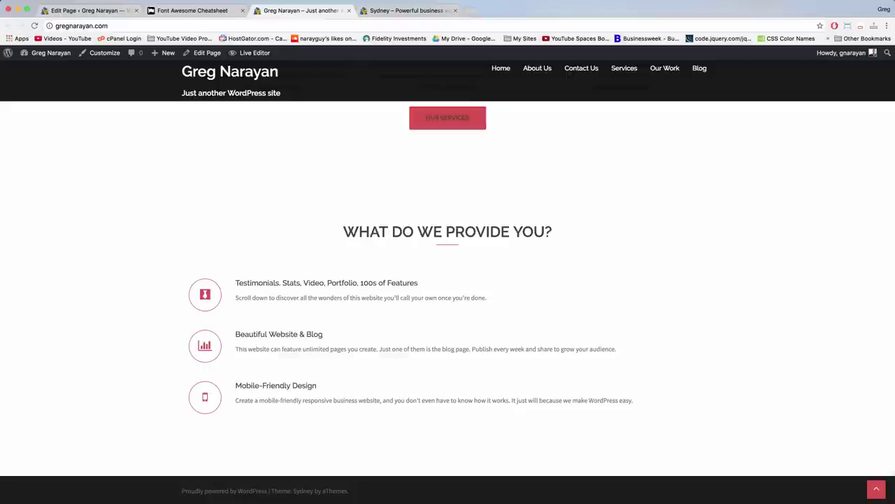
click(33, 27)
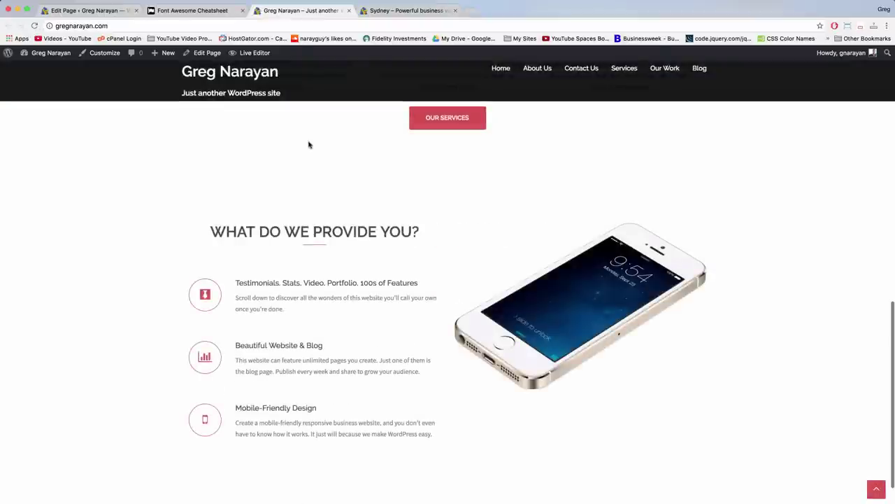
scroll(356, 263, up, 3)
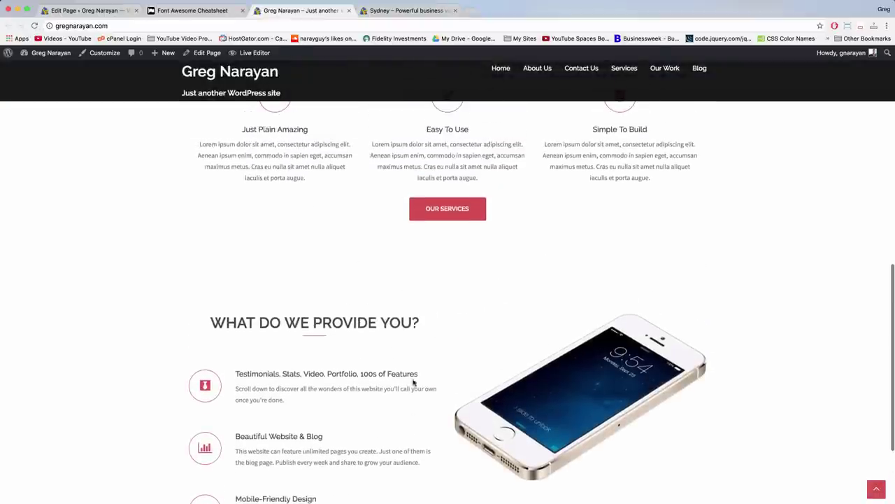
scroll(351, 315, down, 4)
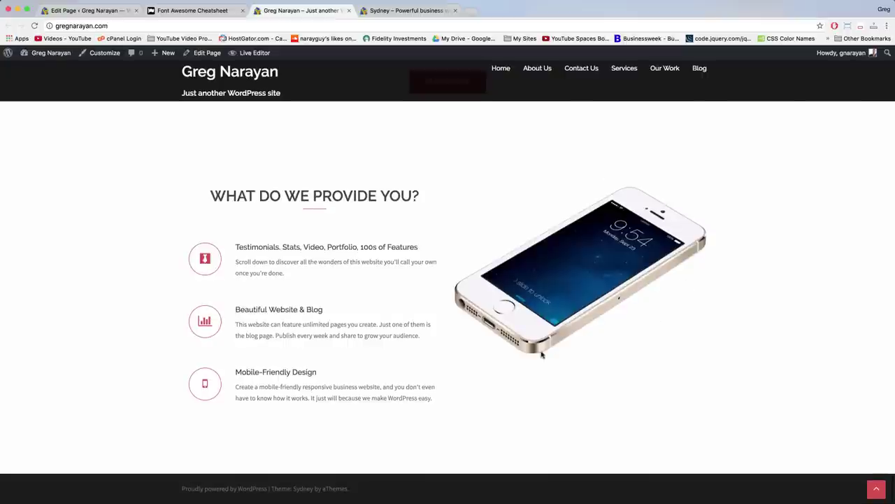
scroll(541, 354, up, 13)
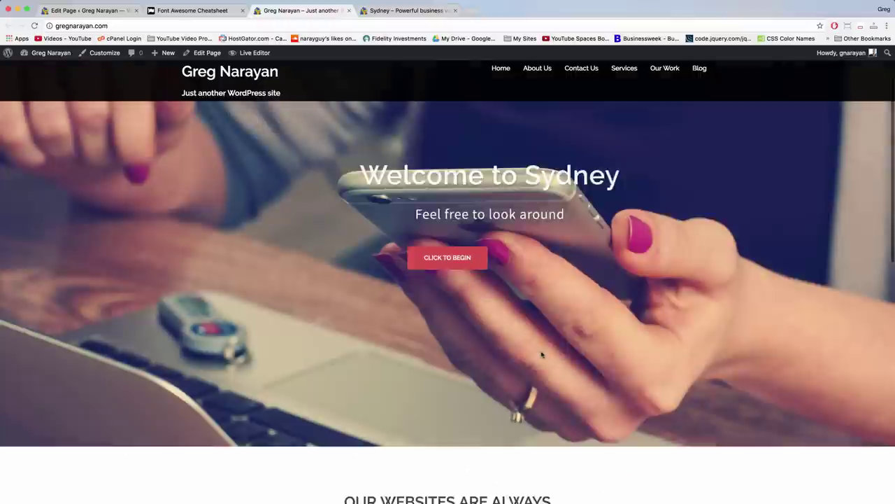
scroll(541, 355, down, 6)
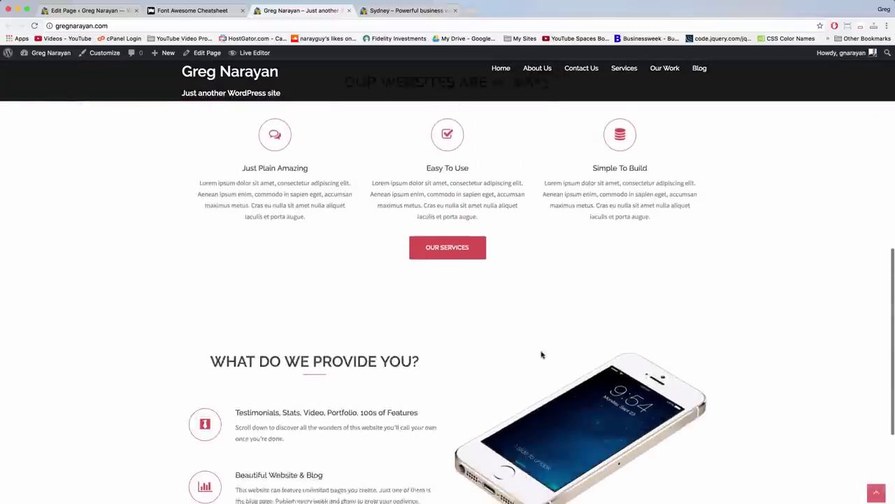
scroll(542, 354, down, 2)
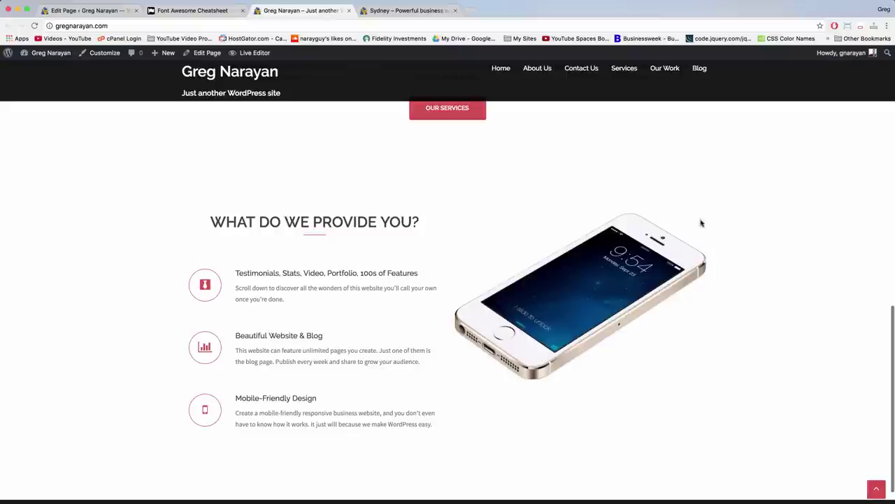
click(70, 10)
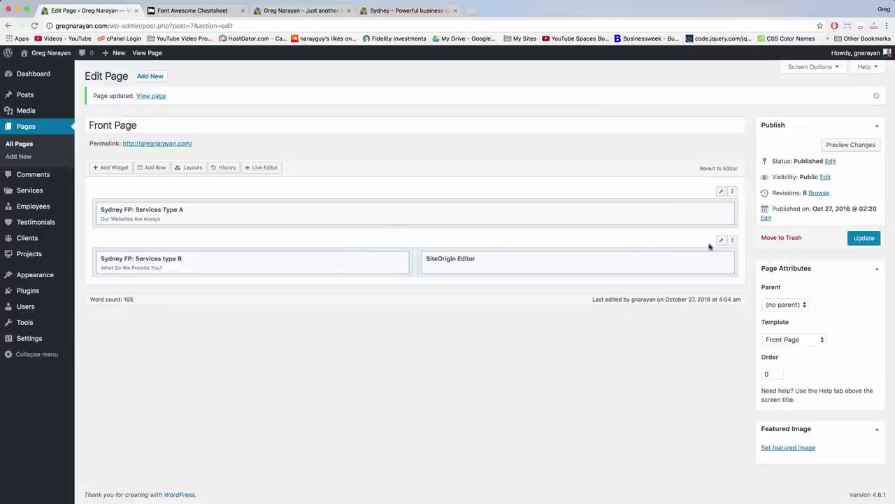
Set the second row's Design background color to light grey #e8e8e8 after trying green and black
mouse_move(723, 242)
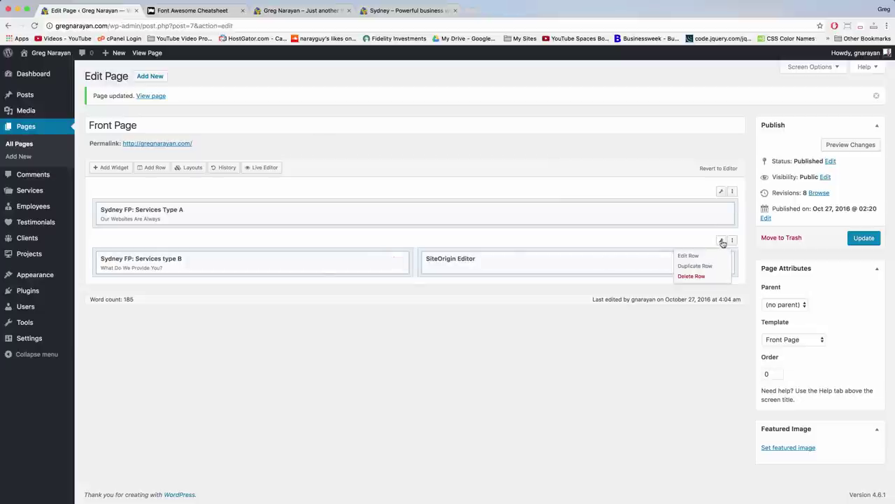
click(720, 255)
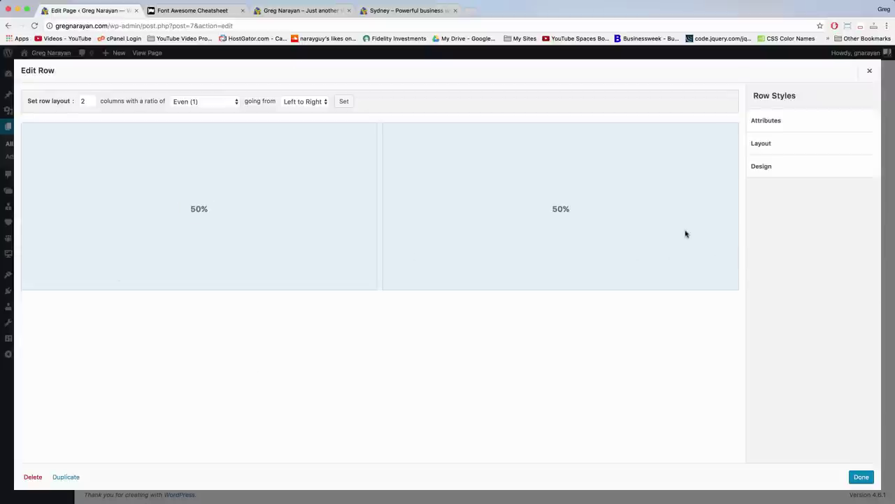
click(789, 168)
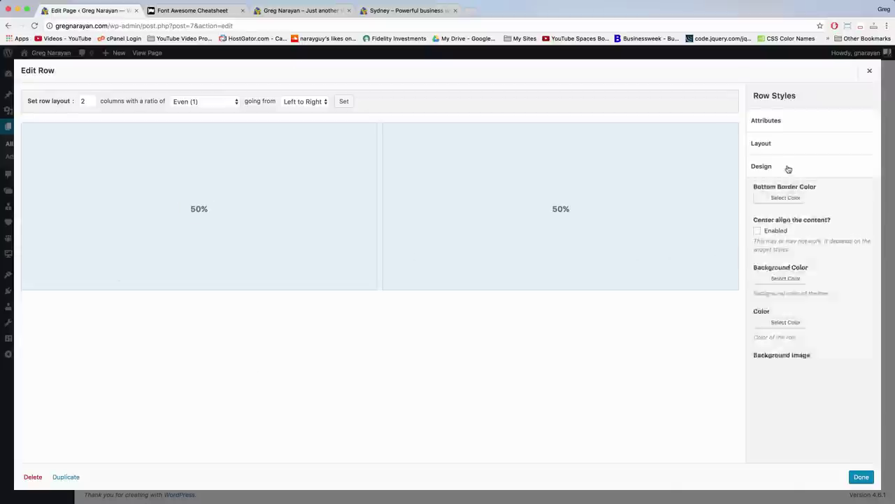
click(766, 283)
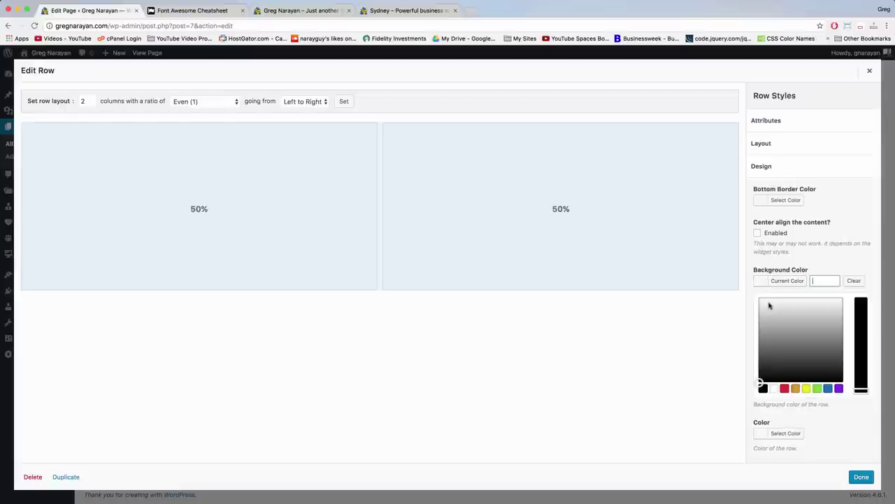
click(768, 303)
drag(769, 303, 777, 353)
click(818, 389)
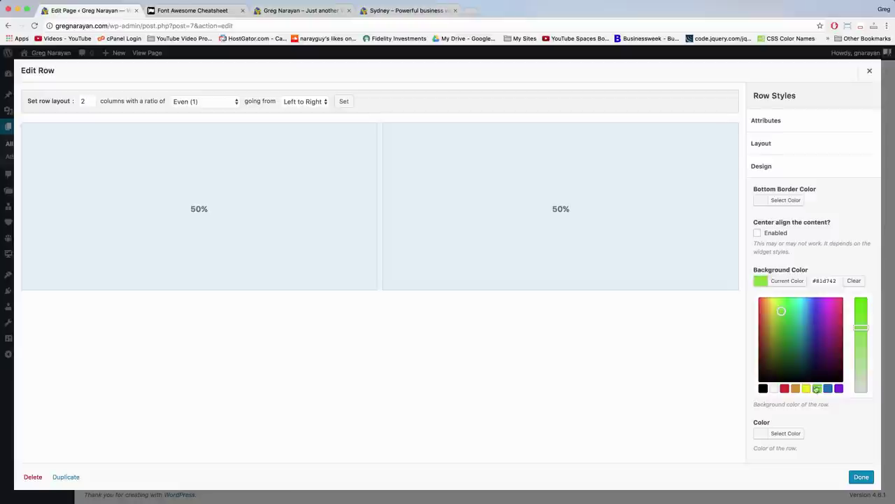
drag(781, 310, 781, 329)
click(764, 388)
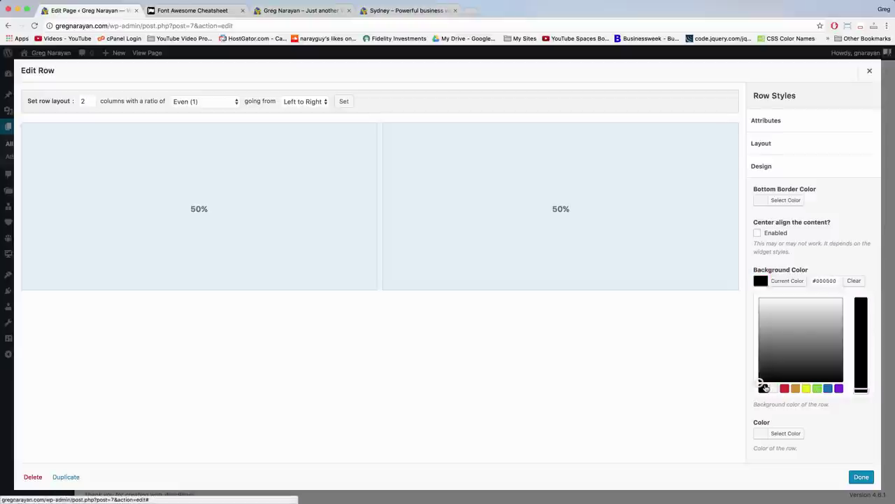
click(772, 310)
drag(772, 310, 762, 305)
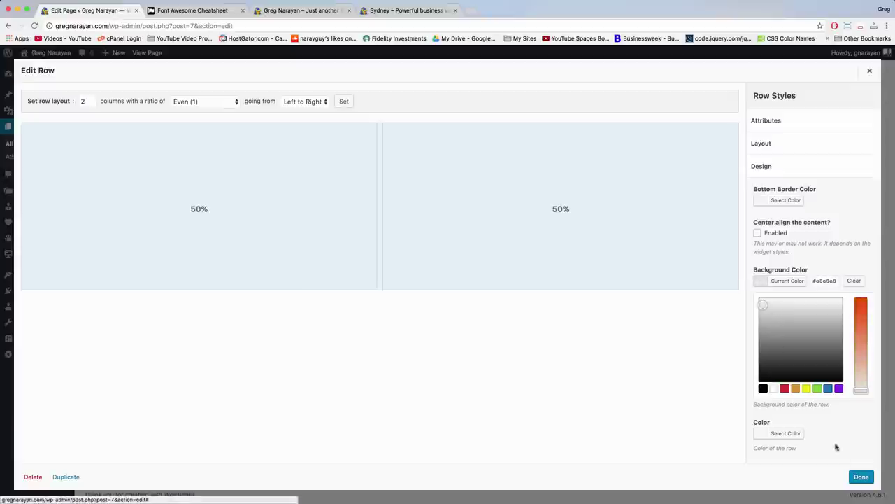
Update the front page and check that the live site shows What Do We Provide You? on light grey
click(862, 477)
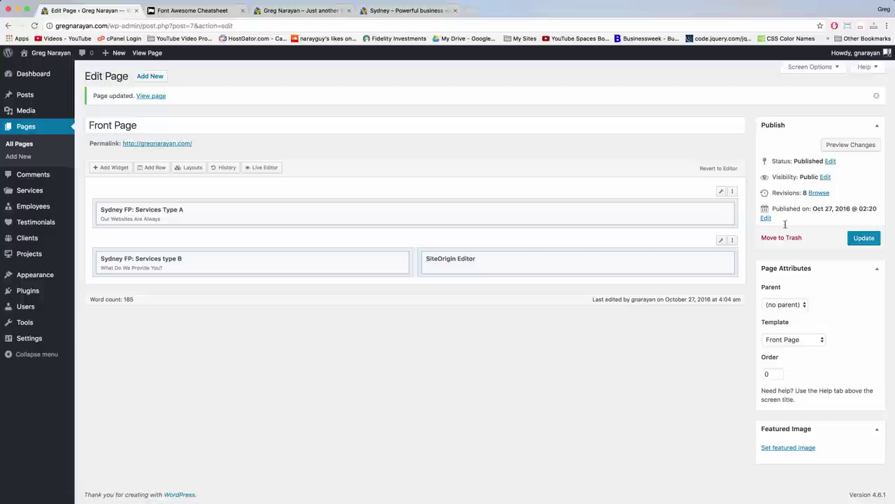
click(867, 240)
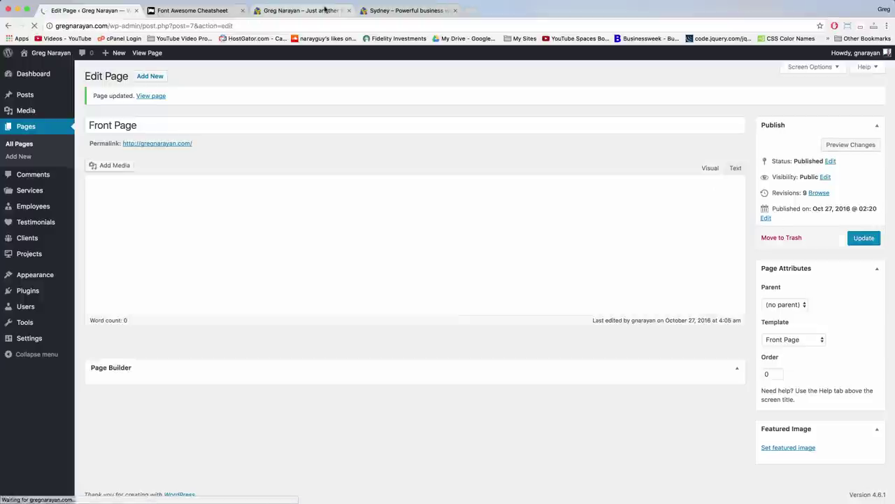
click(325, 9)
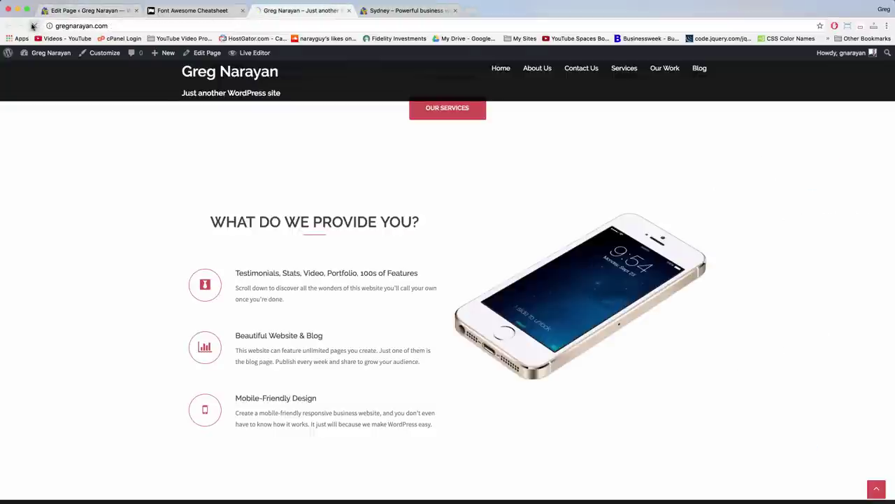
scroll(200, 290, down, 2)
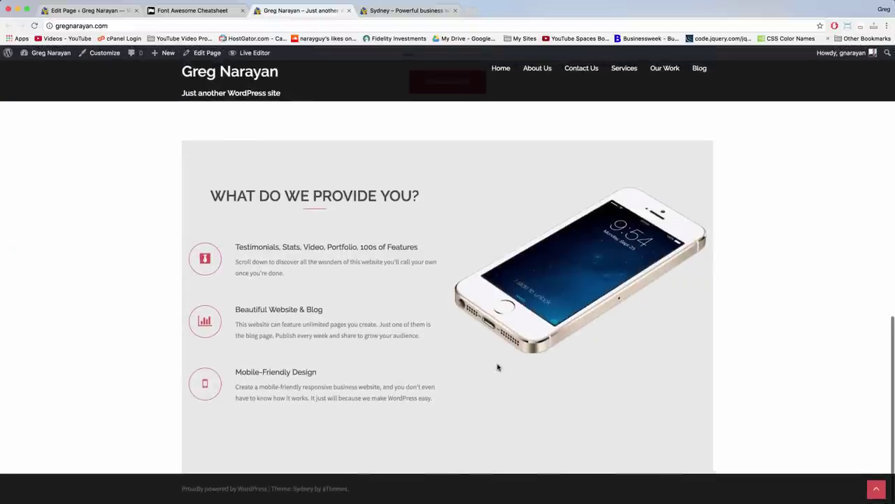
scroll(420, 399, up, 3)
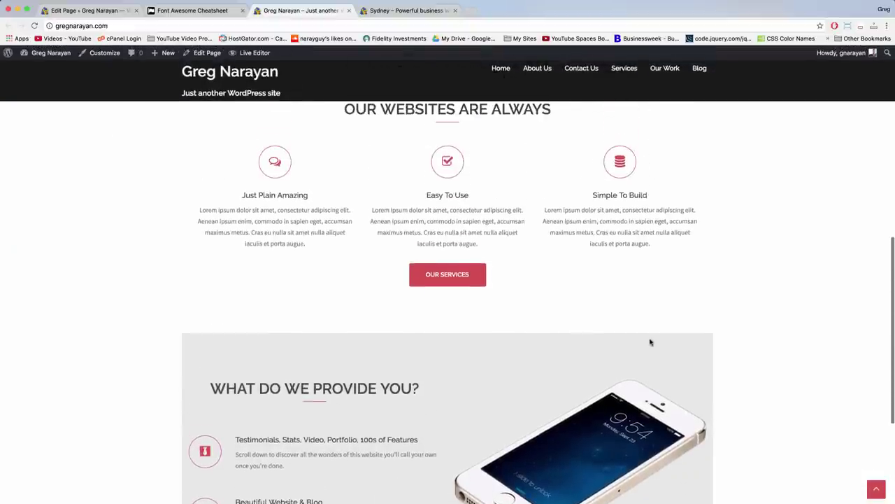
scroll(716, 357, down, 3)
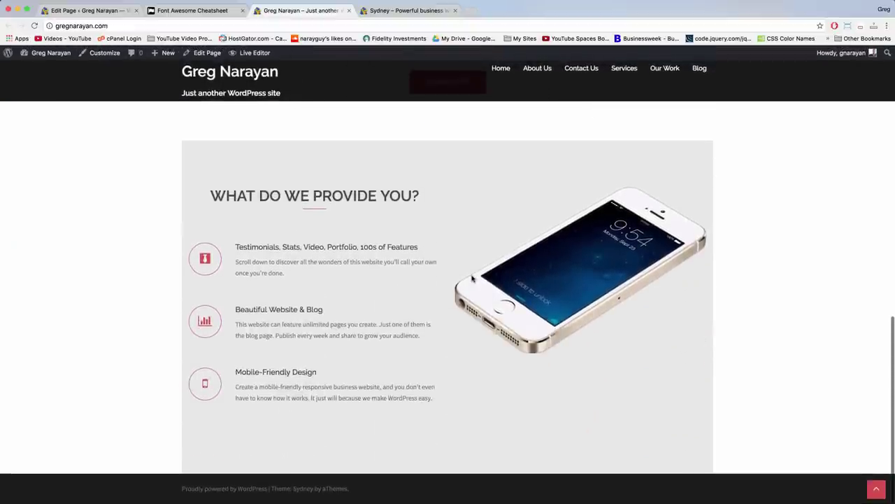
scroll(474, 278, up, 3)
scroll(473, 279, down, 3)
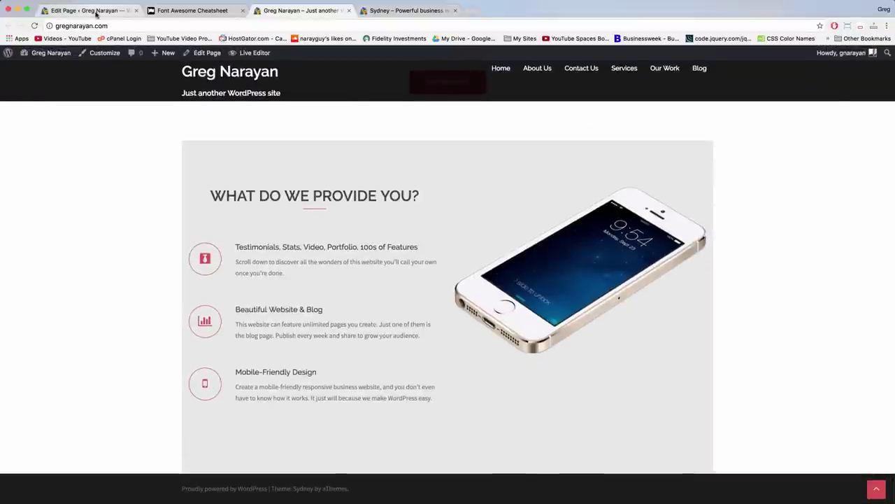
click(80, 11)
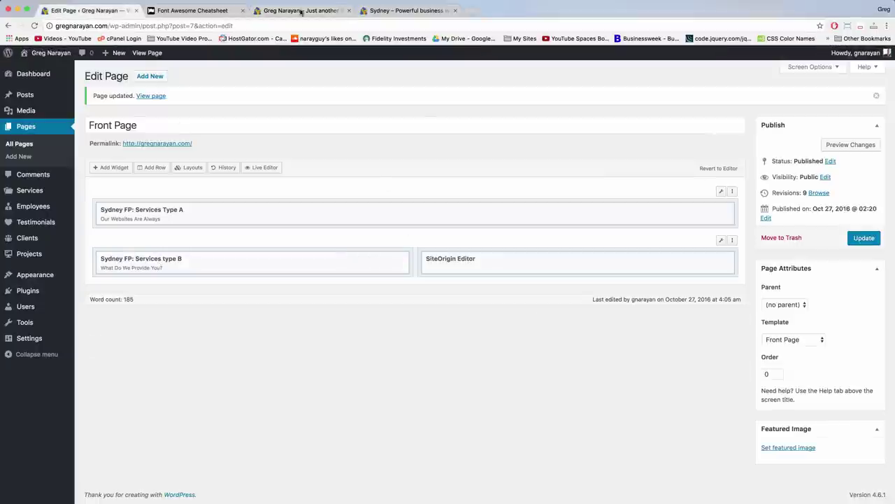
click(301, 11)
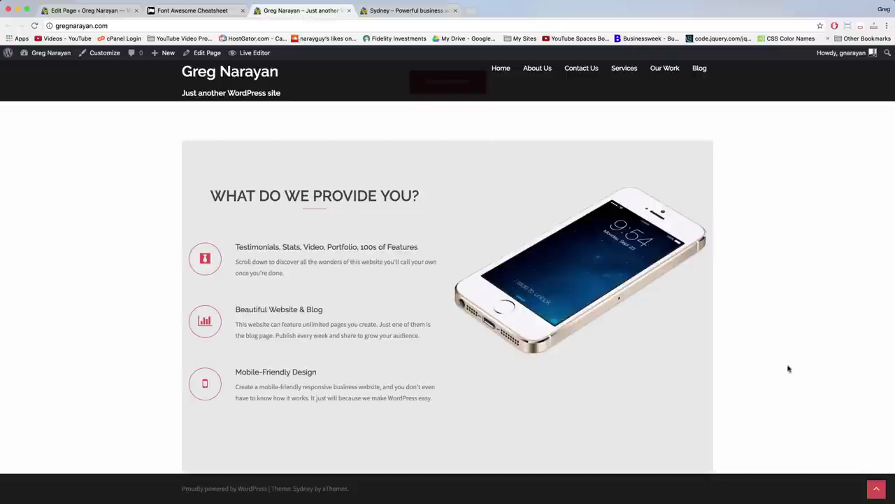
click(67, 12)
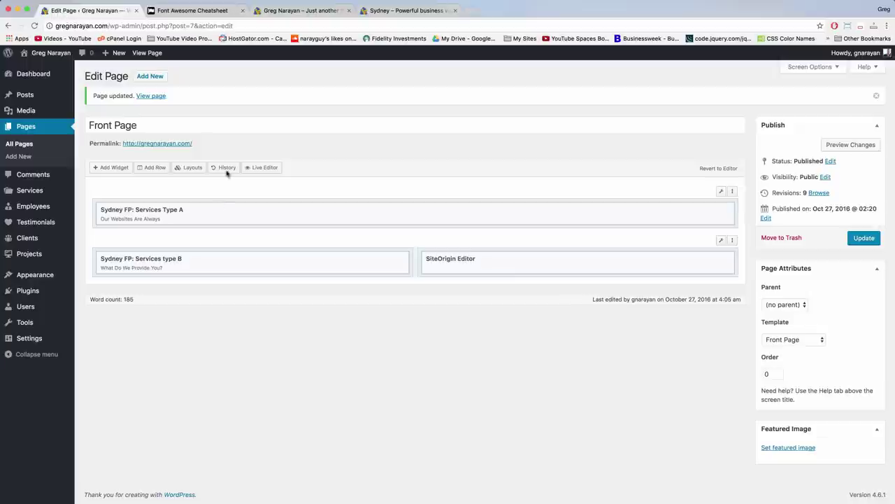
Set the two-column row's Row Layout to Full Width in Edit Row
mouse_move(722, 240)
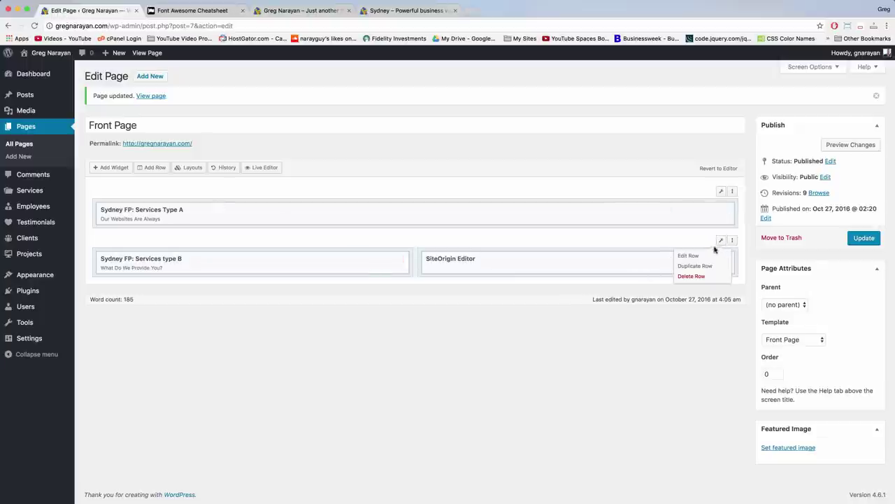
click(689, 255)
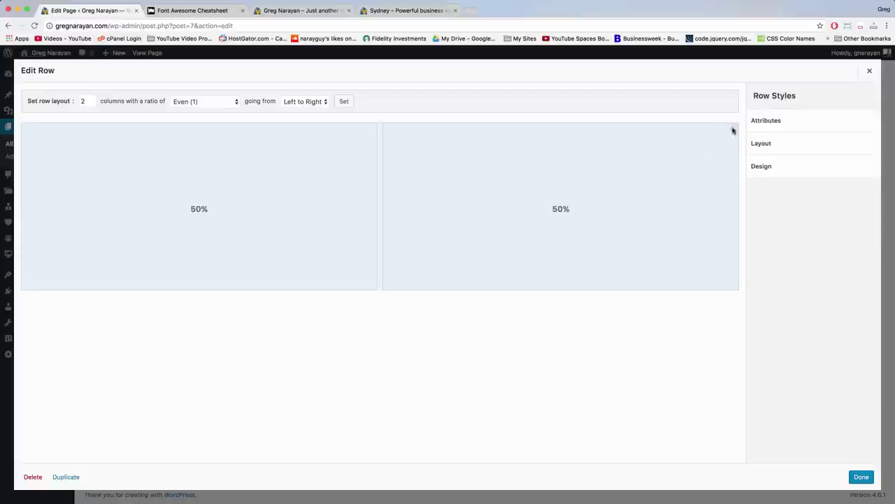
click(766, 145)
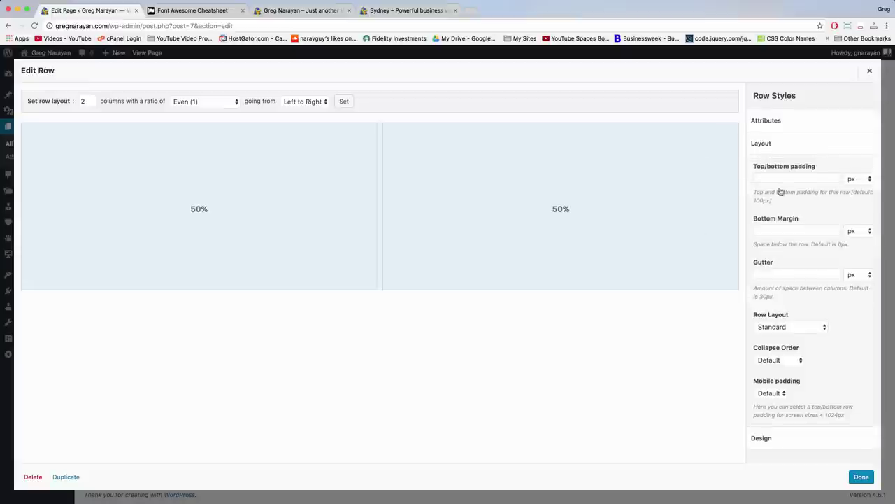
click(781, 326)
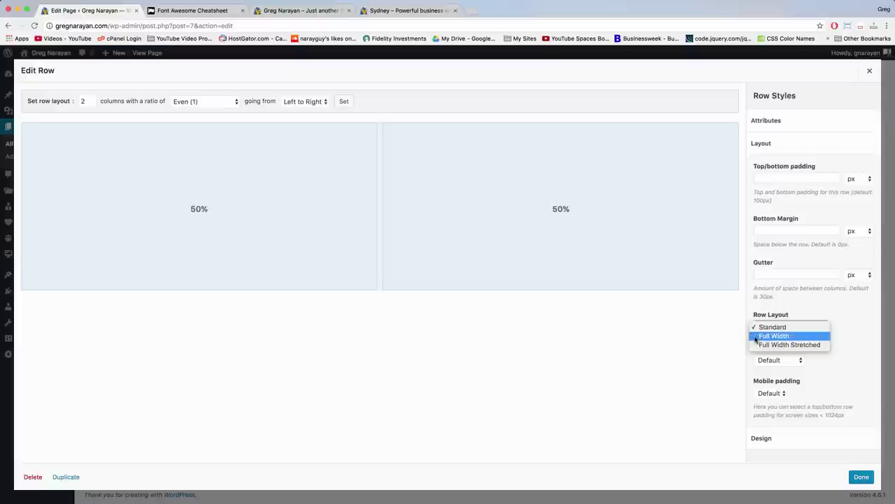
click(756, 341)
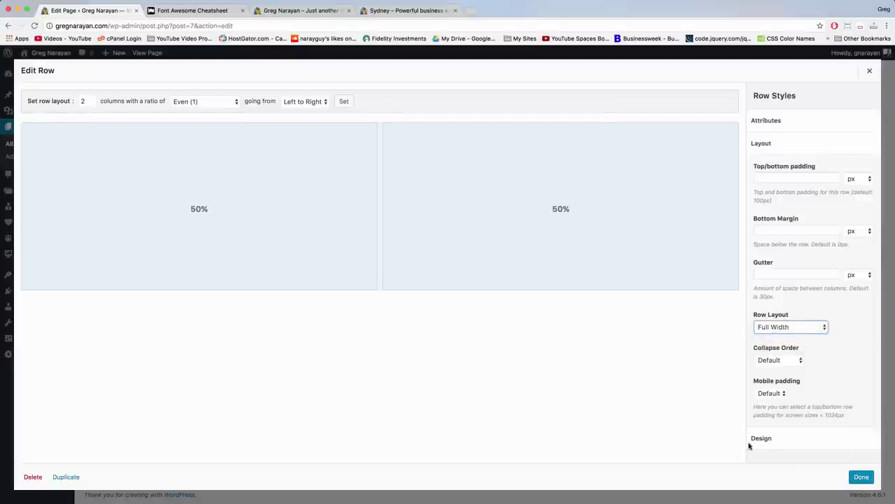
Review the row's padding and margin fields, then apply the change and update the front page
click(767, 177)
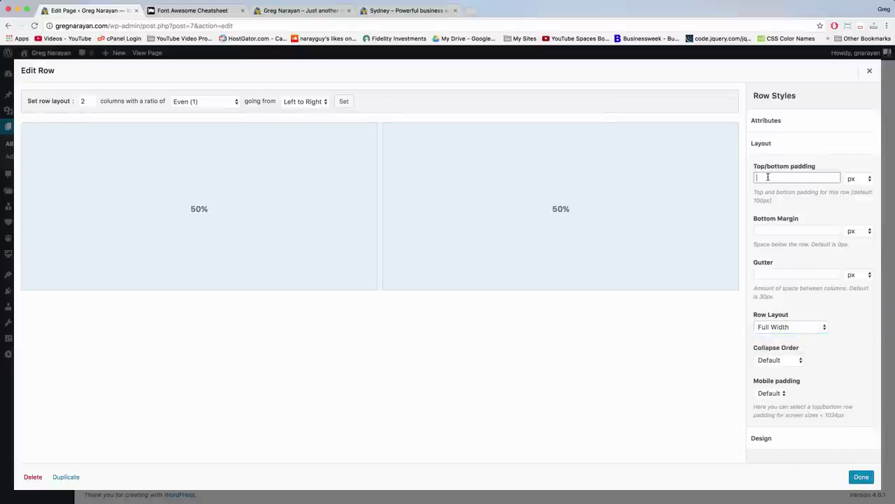
click(772, 228)
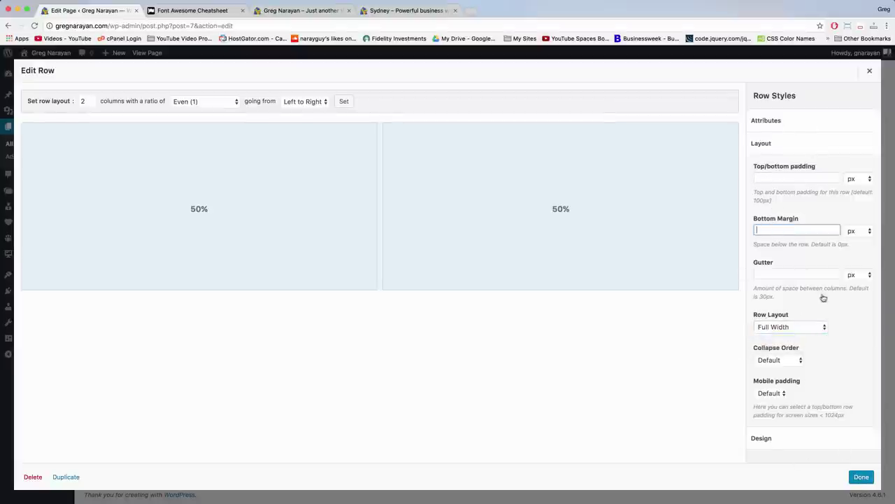
click(794, 175)
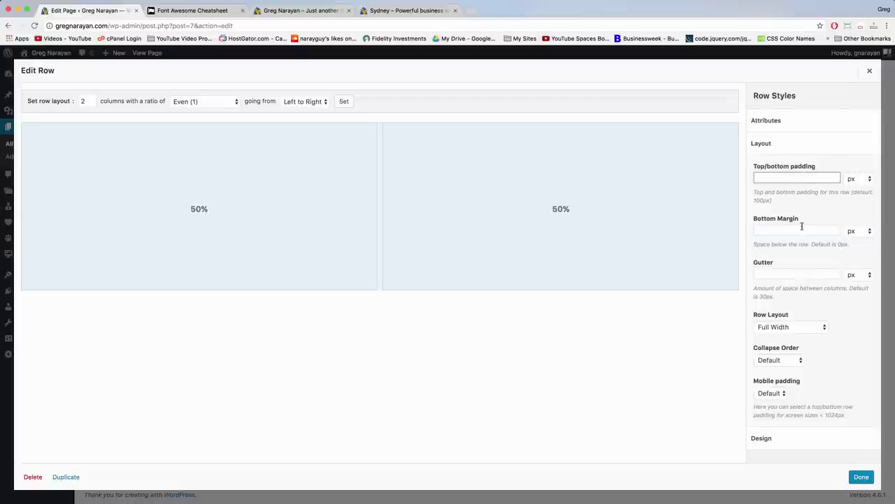
click(802, 227)
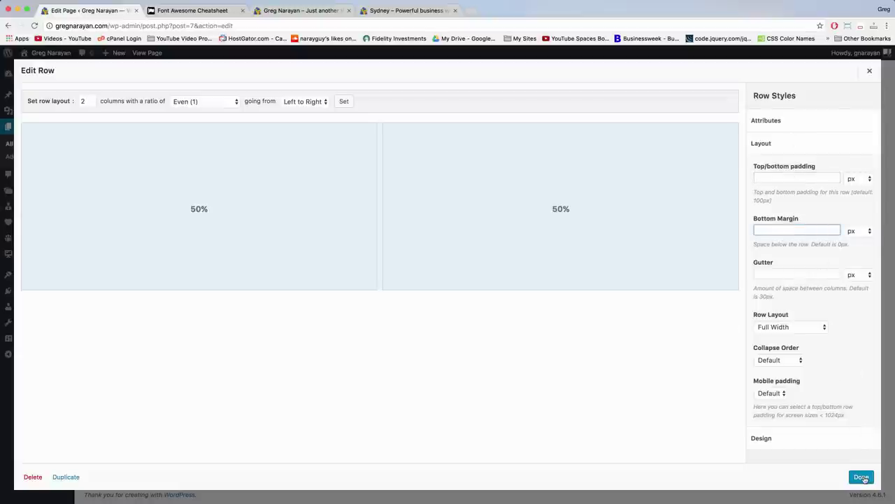
click(865, 479)
click(865, 239)
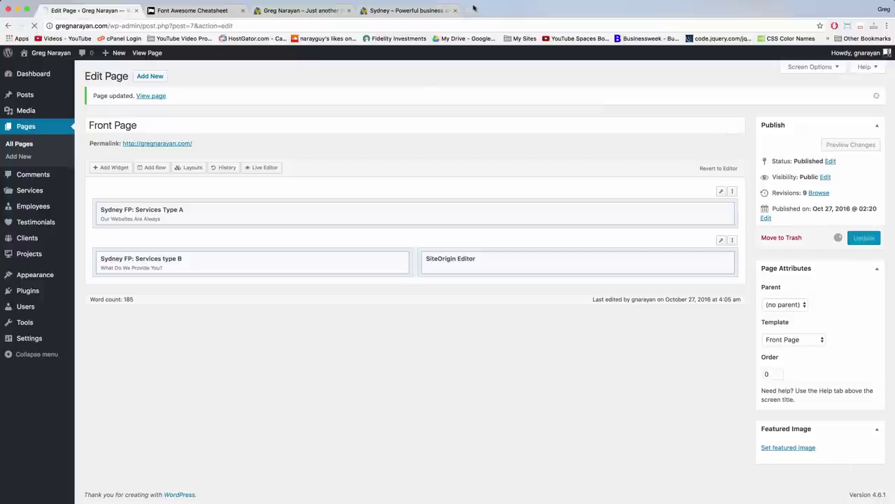
Reload the live gregnarayan.com site and check the full-width row
click(315, 11)
click(33, 27)
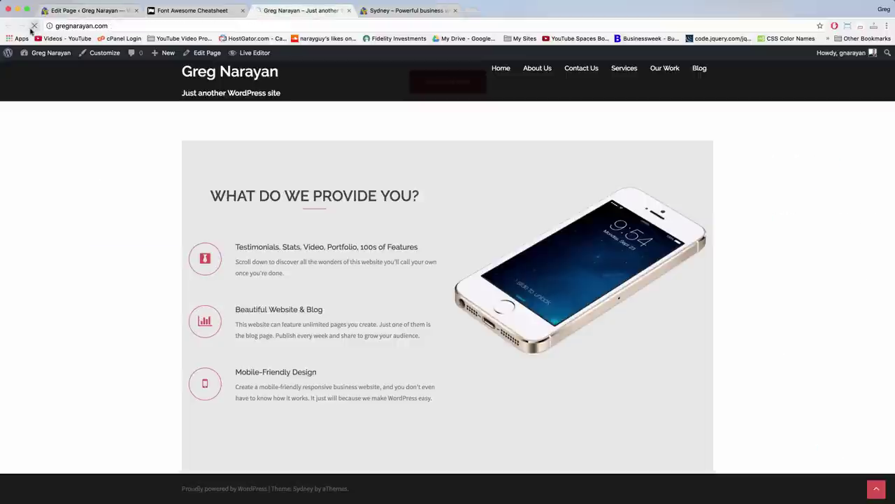
scroll(174, 232, up, 3)
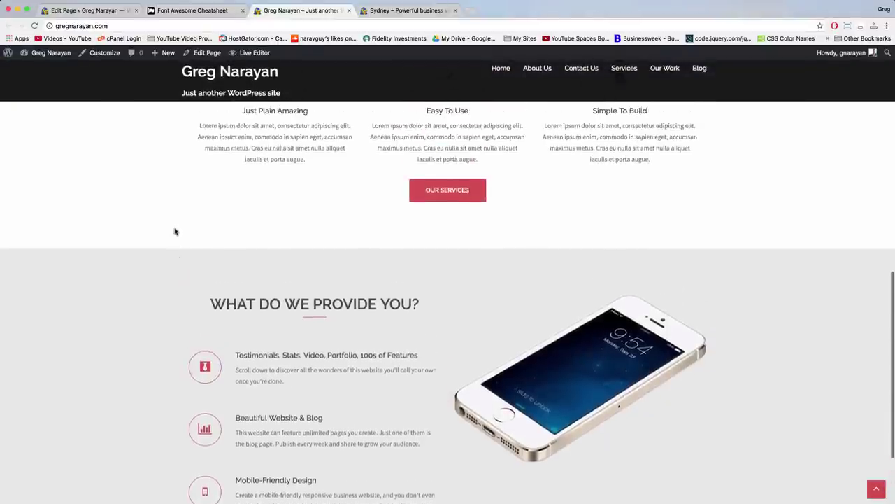
scroll(175, 232, up, 5)
scroll(175, 232, down, 6)
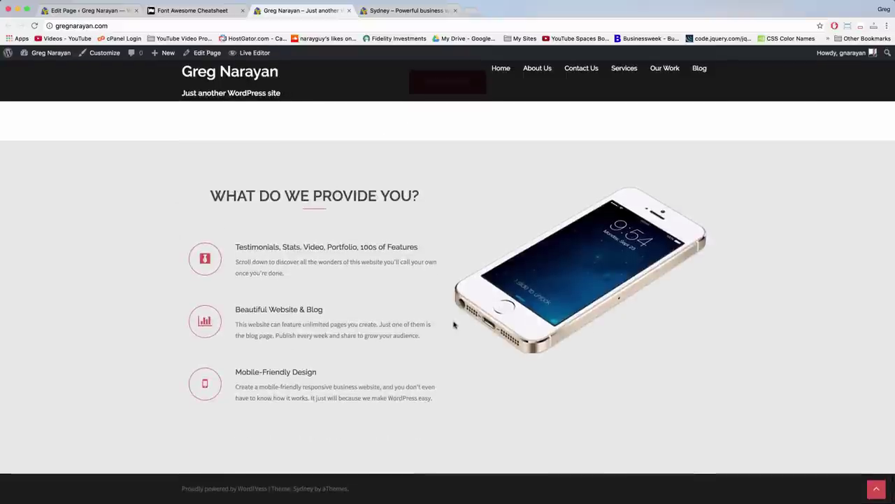
Scroll the Sydney demo to its 'What's your next move?' section
click(427, 11)
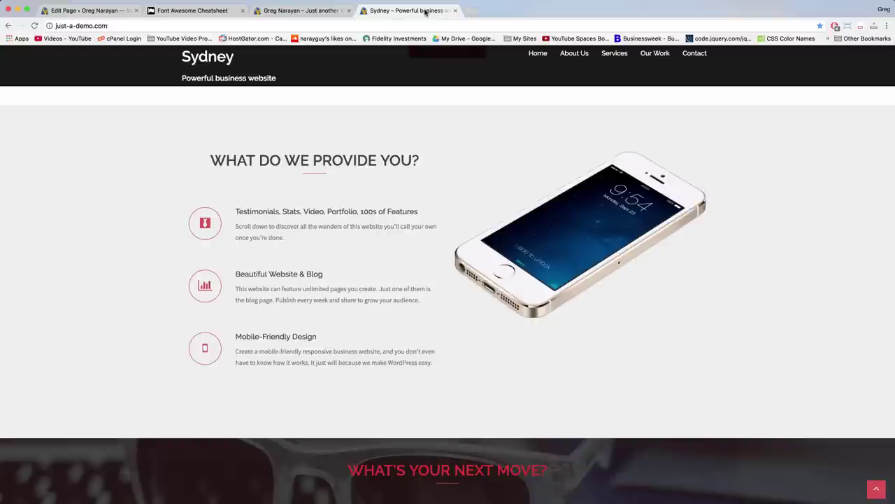
scroll(433, 248, up, 1)
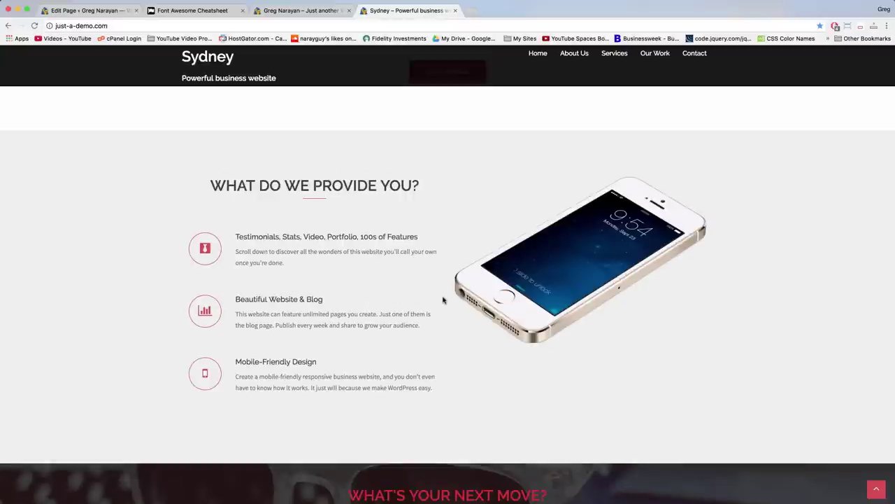
scroll(443, 300, down, 5)
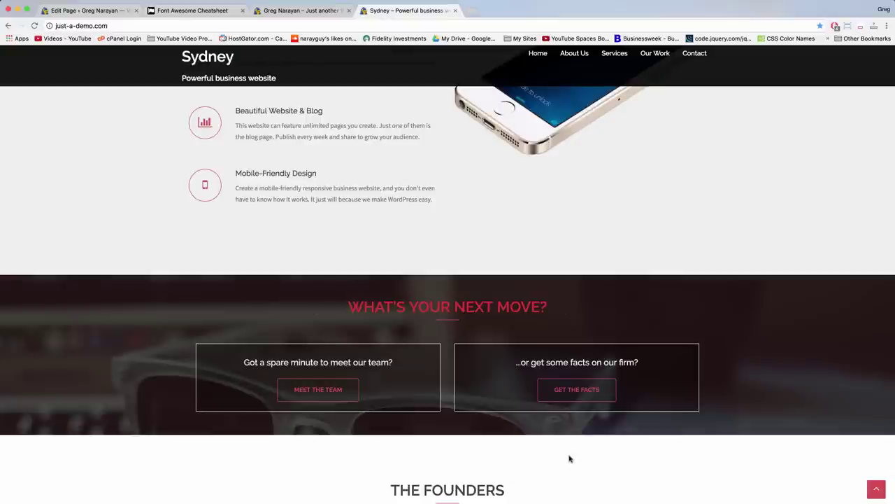
Insert a new single-column row into the Front Page layout
click(72, 10)
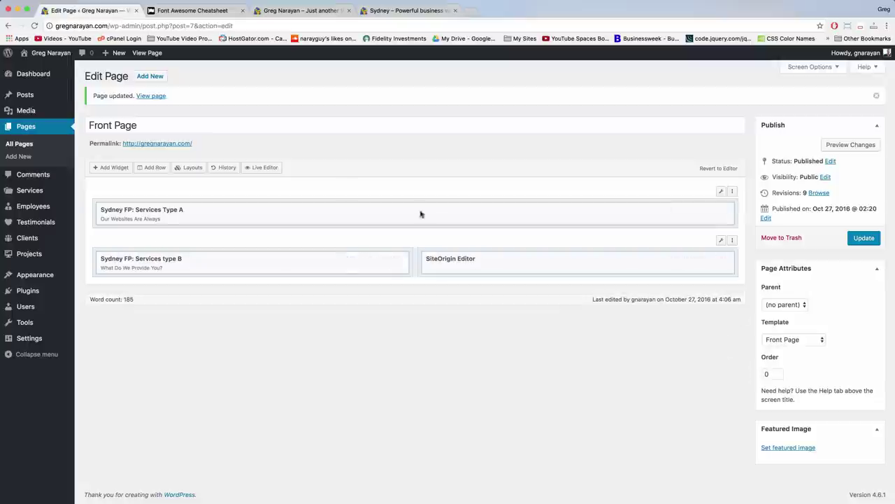
click(154, 169)
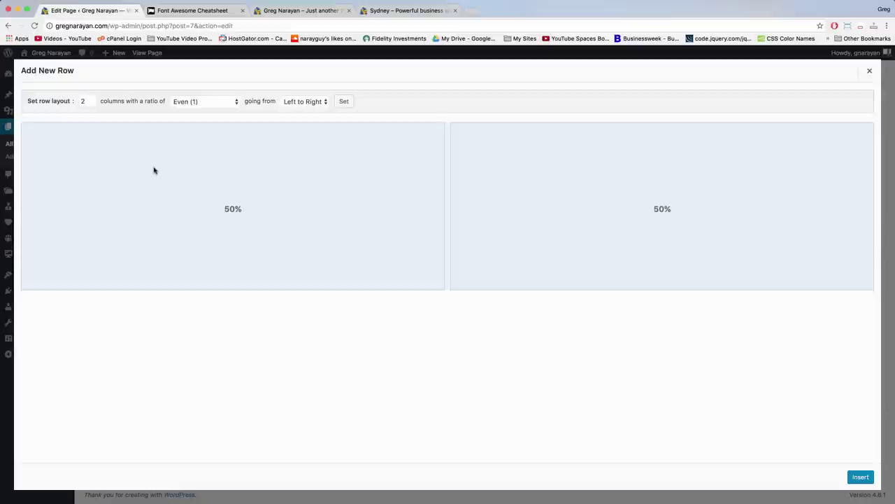
click(91, 104)
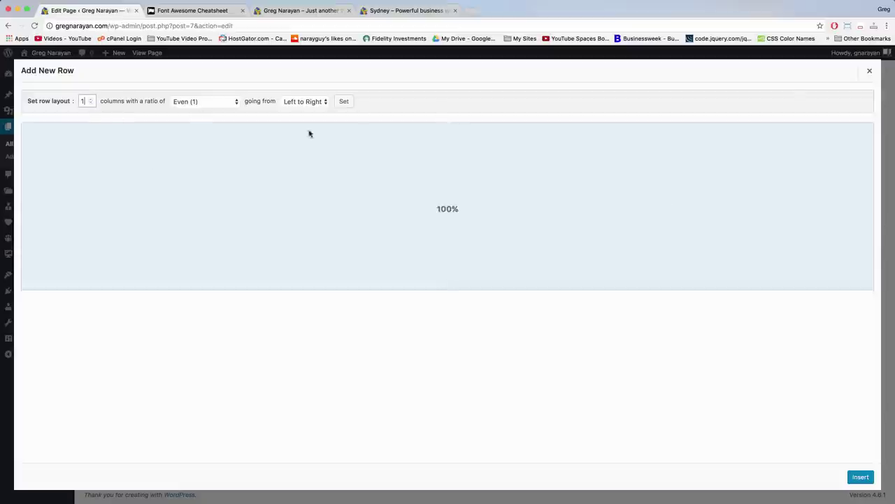
click(862, 478)
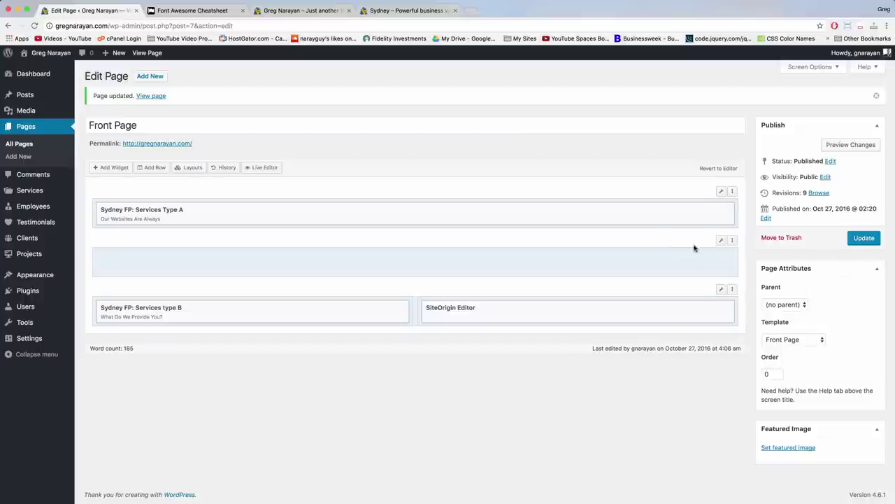
Drag the empty row to the bottom of the layout and bring up the Add New Widget list
mouse_move(721, 240)
drag(733, 239, 729, 286)
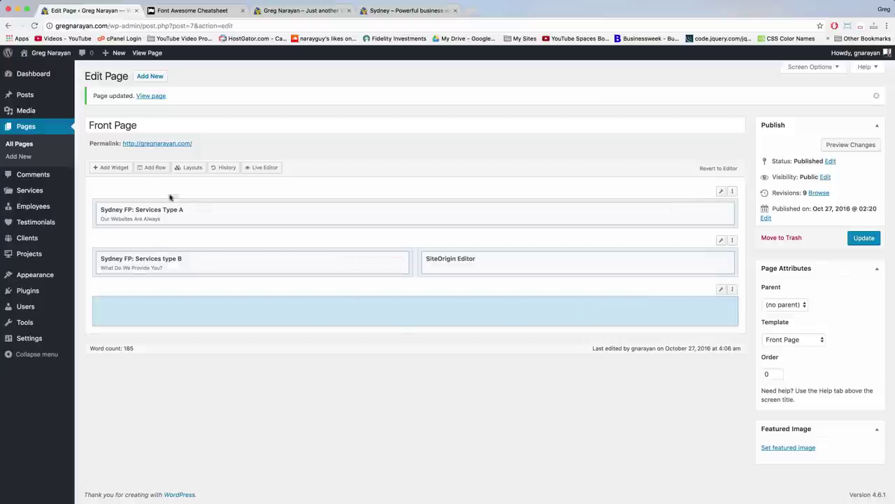
click(112, 168)
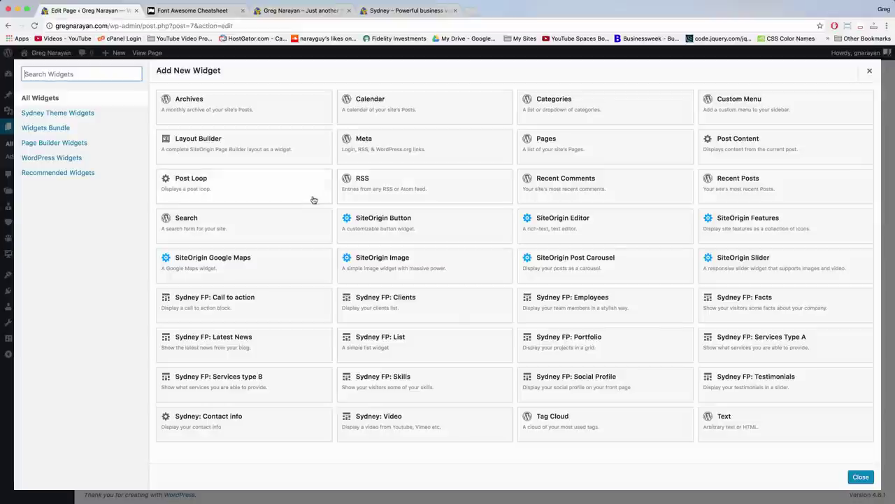
Add a Layout Builder widget to the bottom row and open its nested builder
click(249, 149)
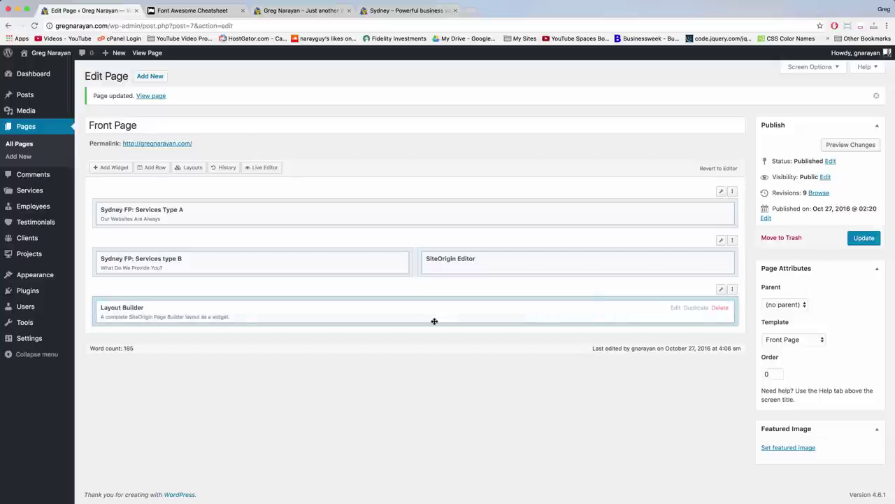
click(399, 311)
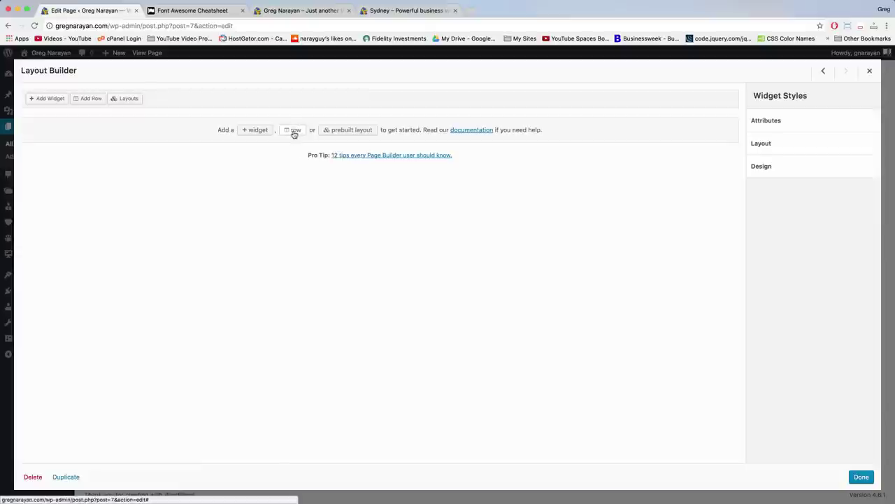
Insert a two-column row and then a single-column row into the nested layout
click(91, 99)
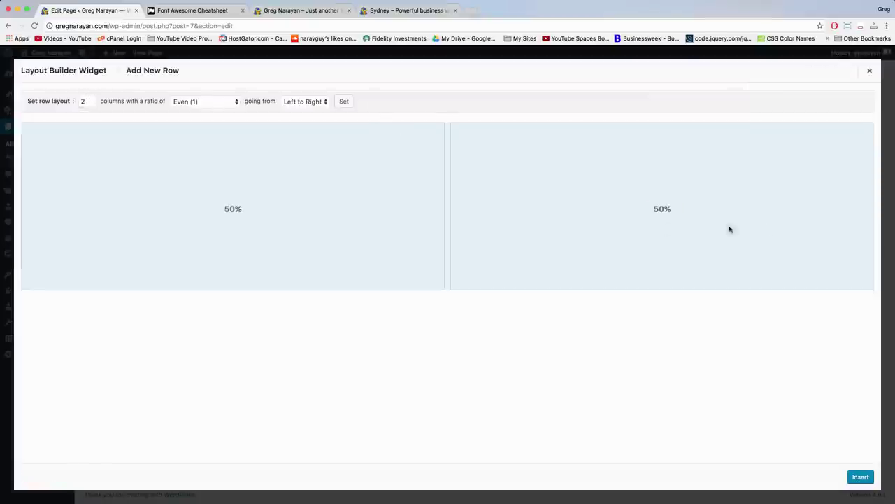
click(861, 476)
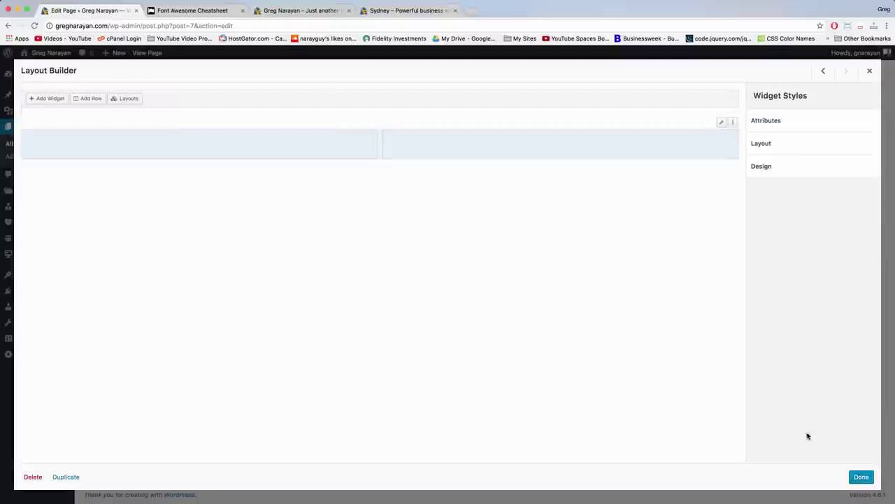
click(90, 99)
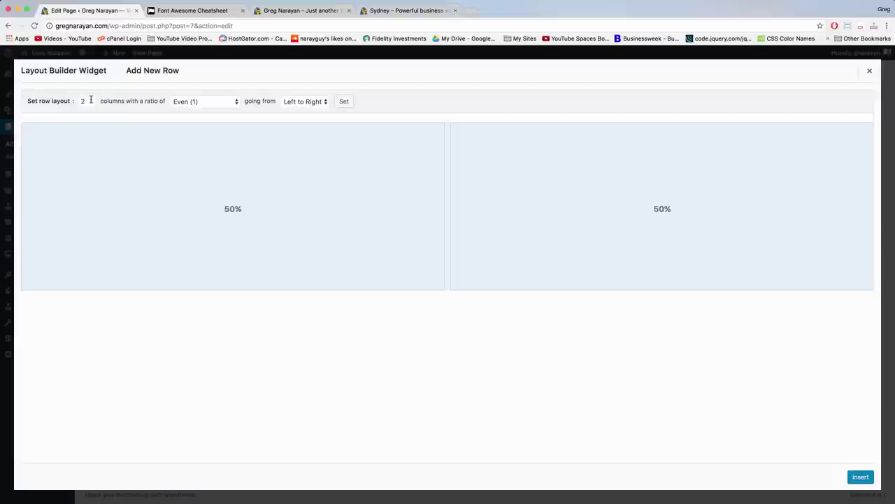
click(90, 103)
click(859, 476)
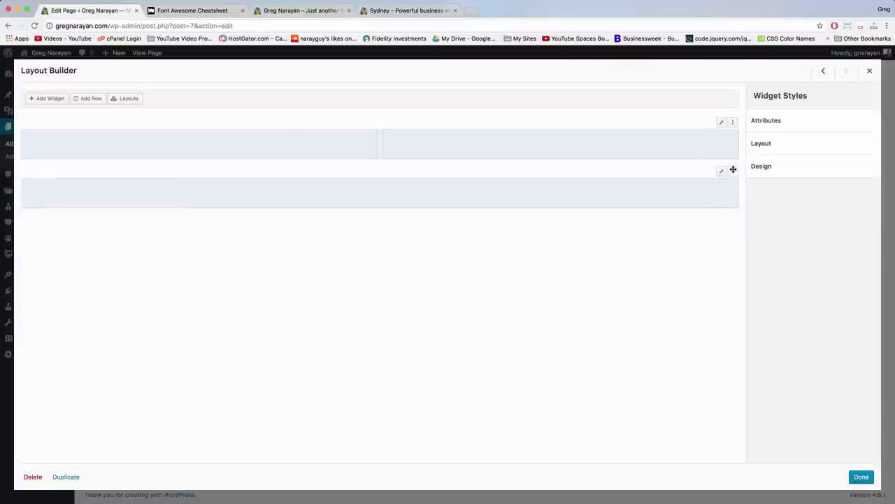
Move the single-column row above the two-column row and list widgets for it
drag(733, 170, 734, 118)
click(371, 140)
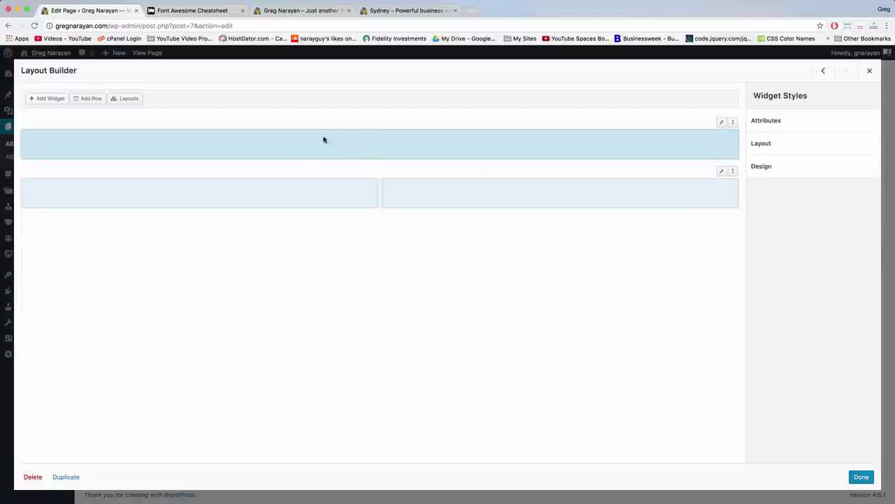
click(59, 98)
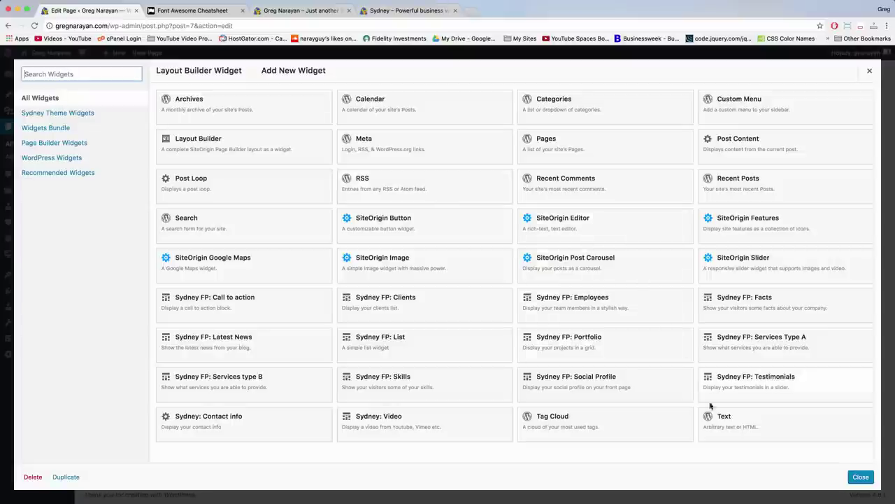
Add a Text widget to the top row with the title "what's your next move?"
click(750, 422)
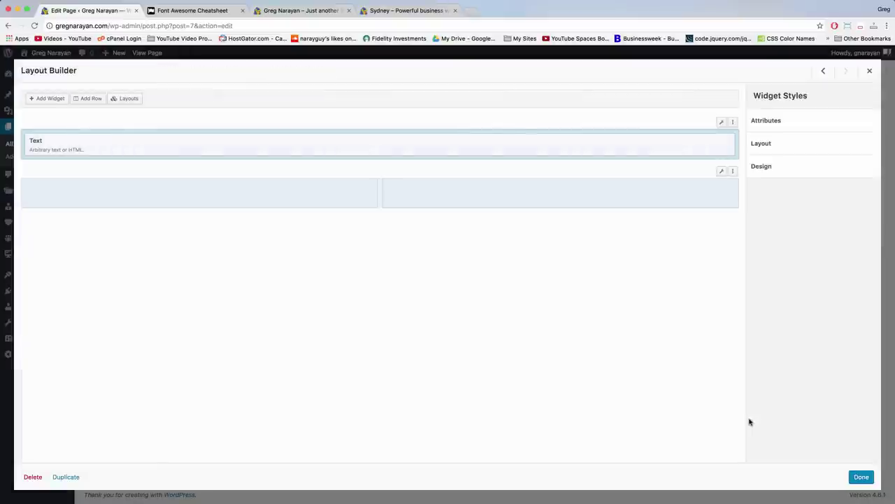
click(365, 142)
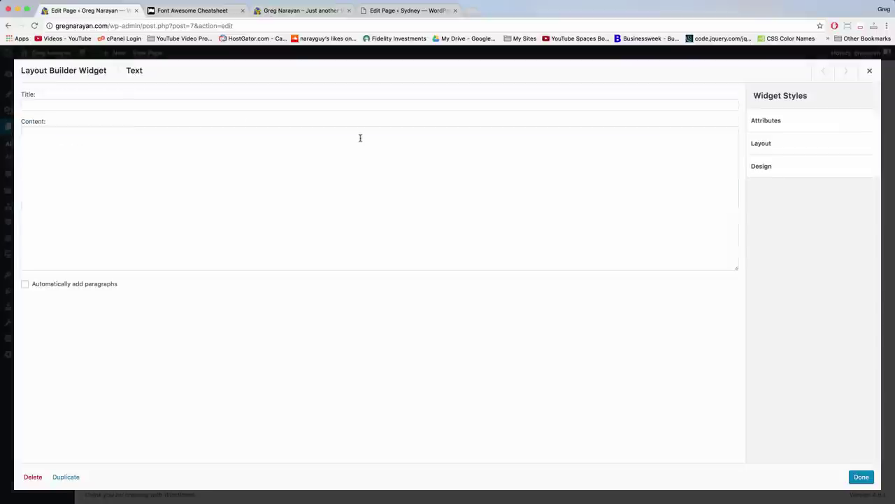
click(108, 104)
text(what)
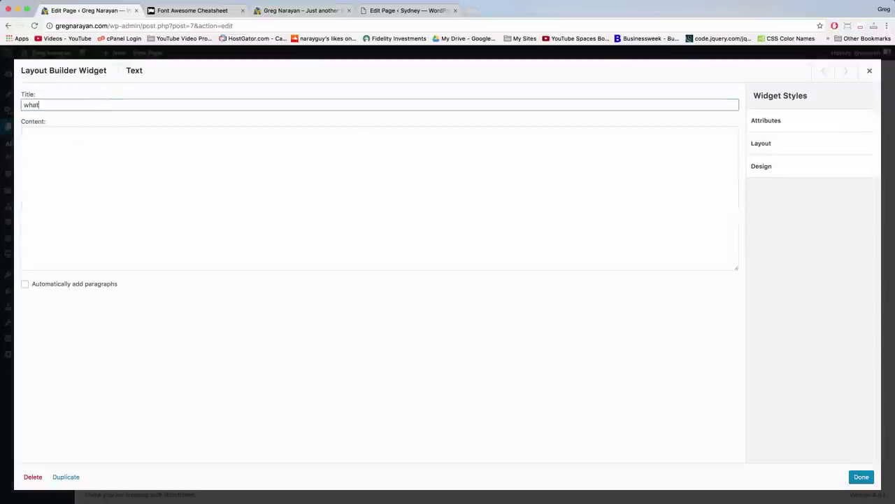
text('s your next move?)
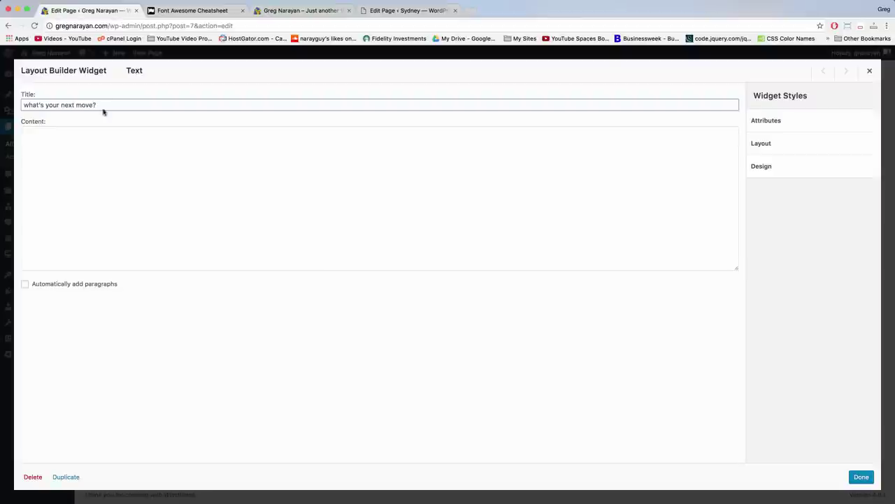
click(58, 153)
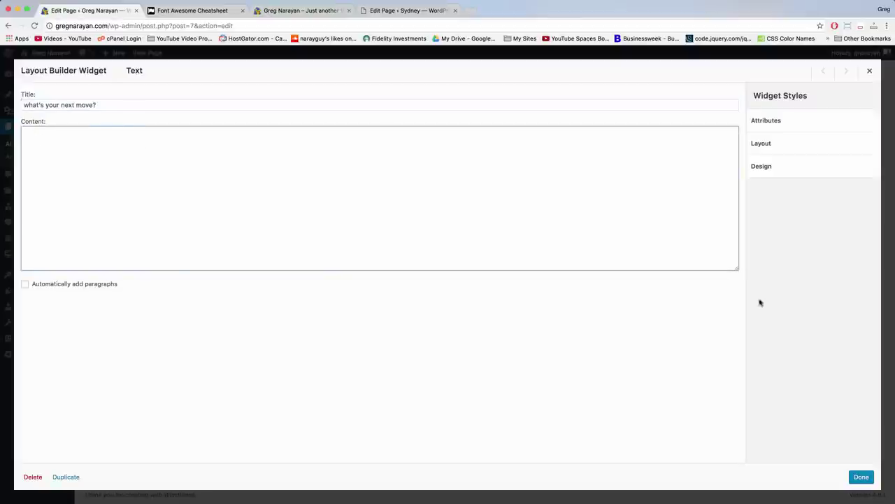
click(860, 478)
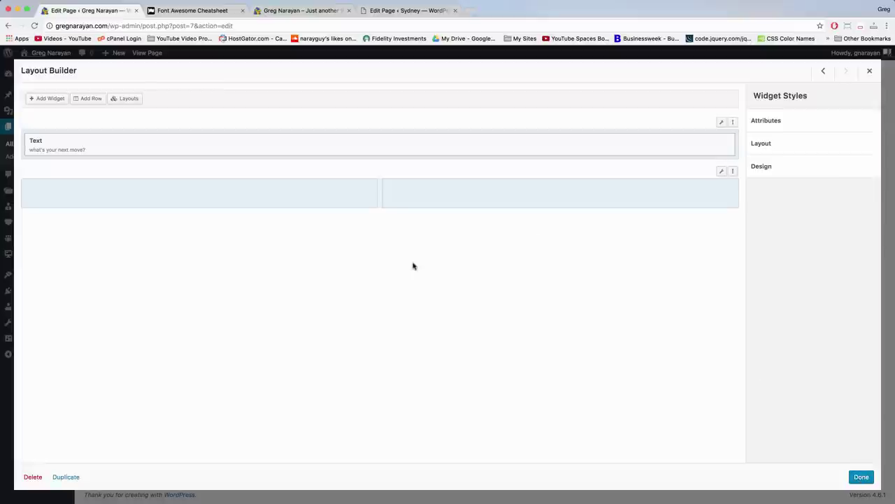
Add a Sydney FP: Call to action widget to the left column and open its settings
click(286, 194)
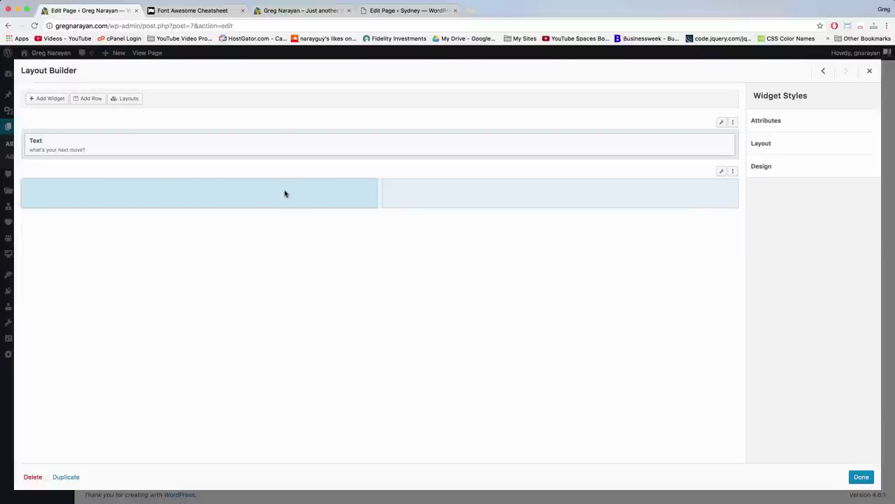
click(48, 98)
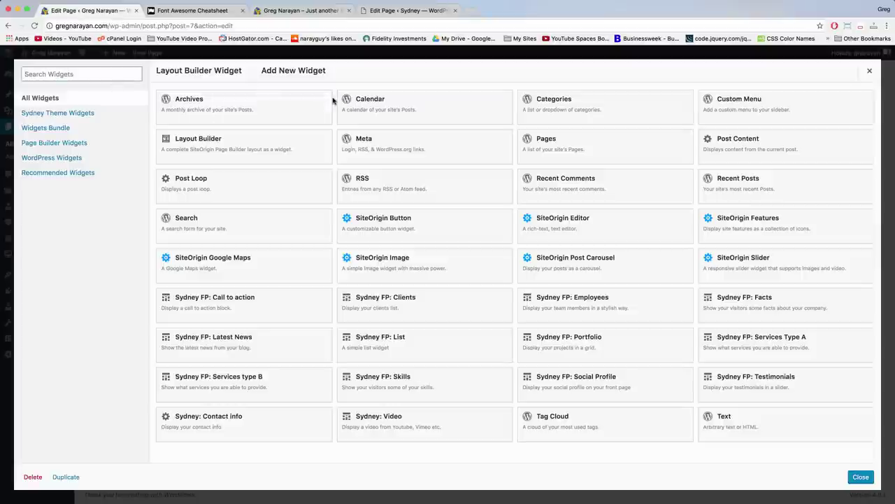
click(272, 304)
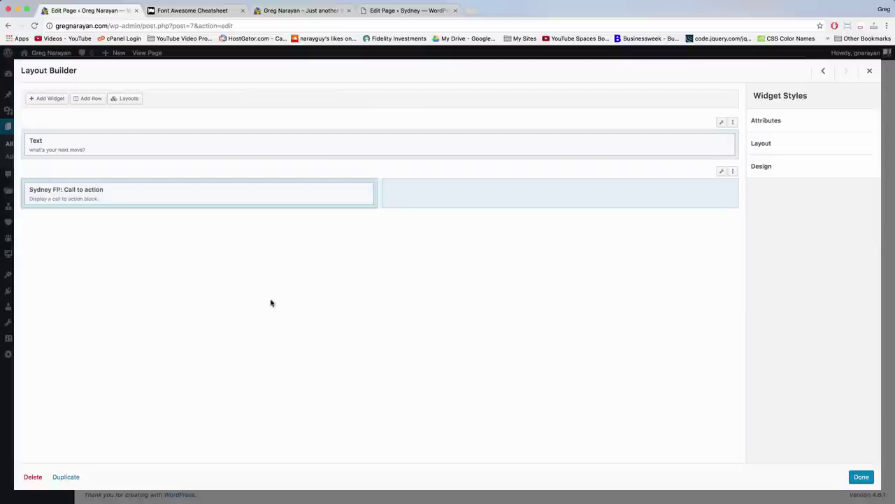
mouse_move(210, 192)
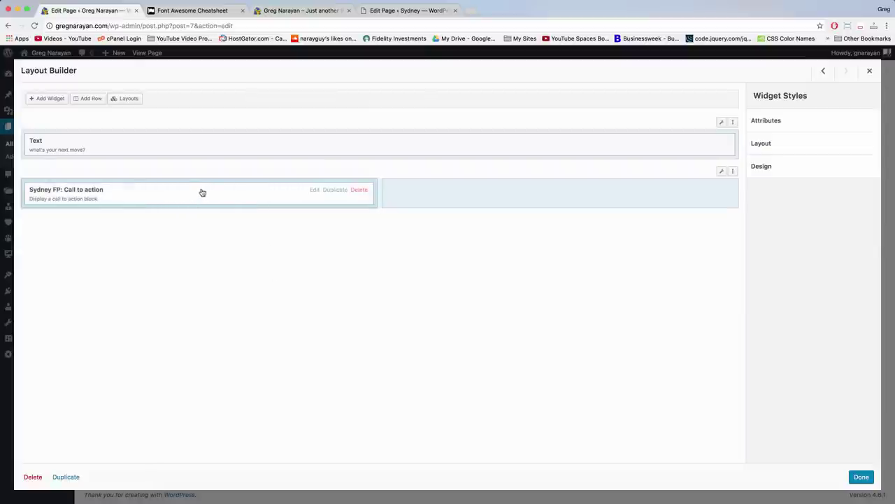
click(202, 191)
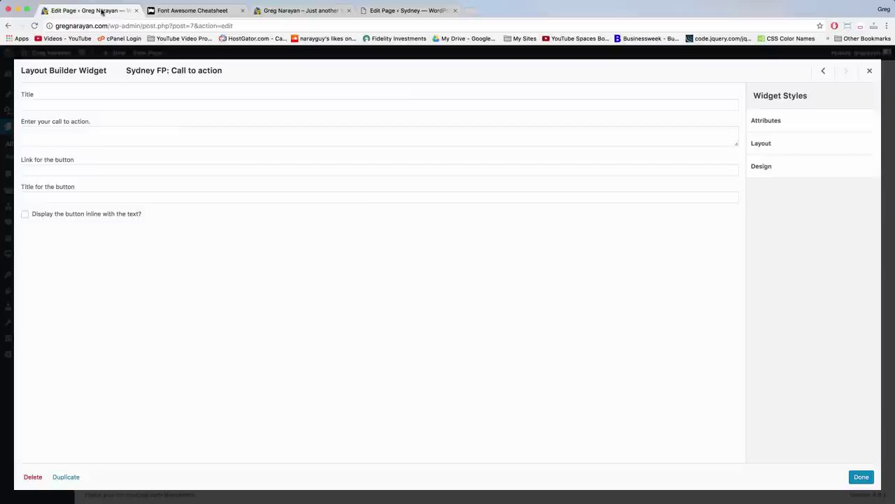
Copy the demo widget's call-to-action text and paste it into the gregnarayan.com widget
click(404, 12)
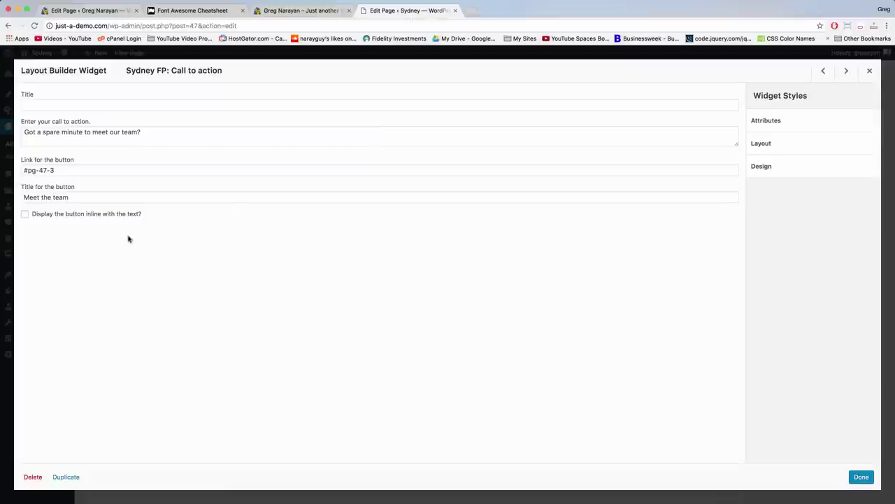
click(80, 169)
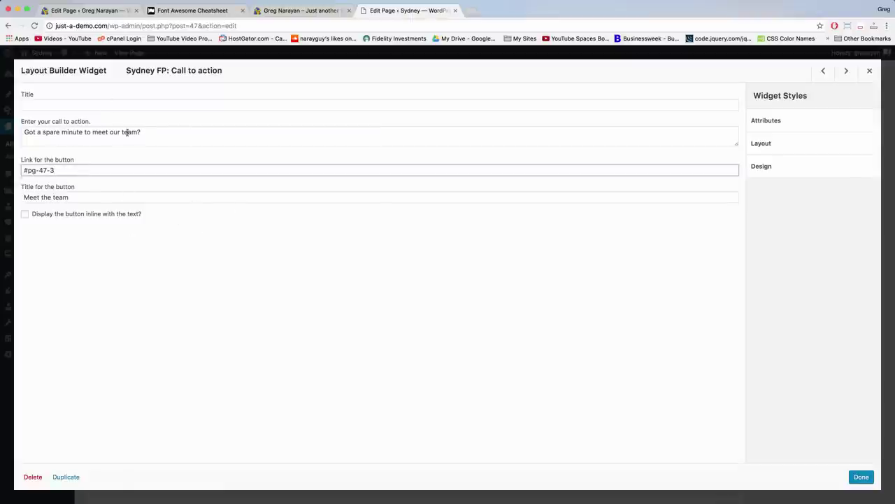
drag(148, 131, 25, 132)
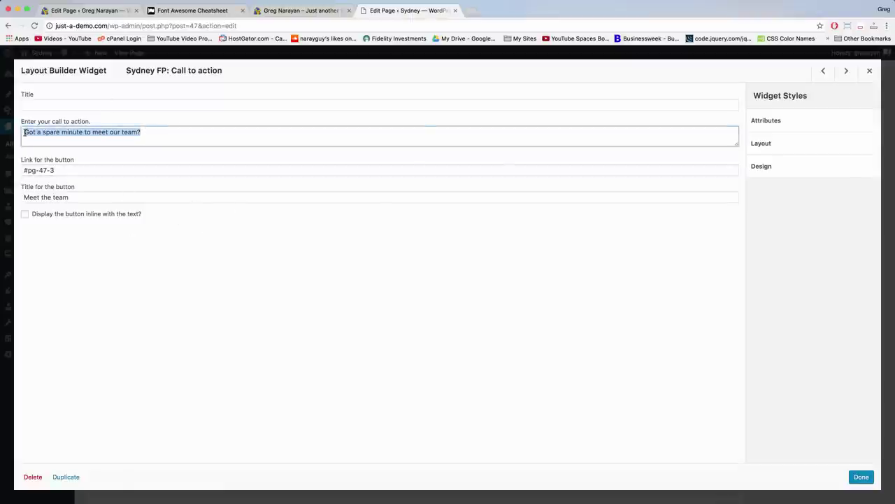
right_click(35, 130)
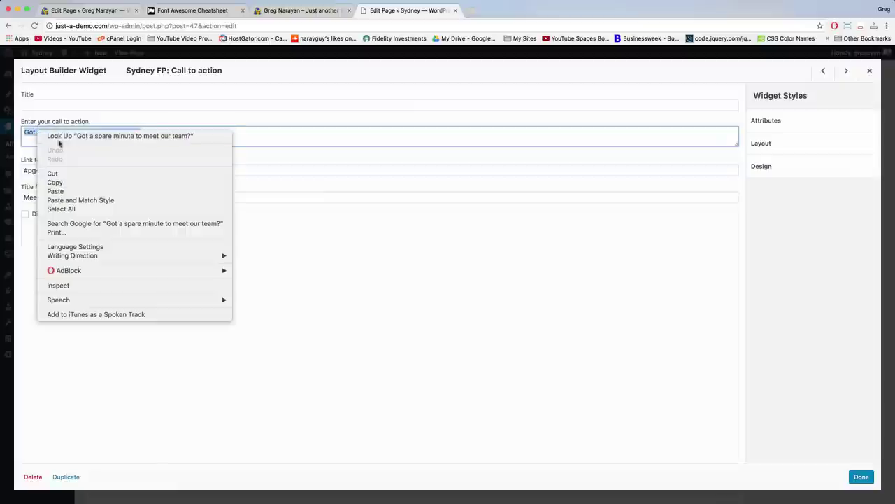
click(55, 182)
click(88, 11)
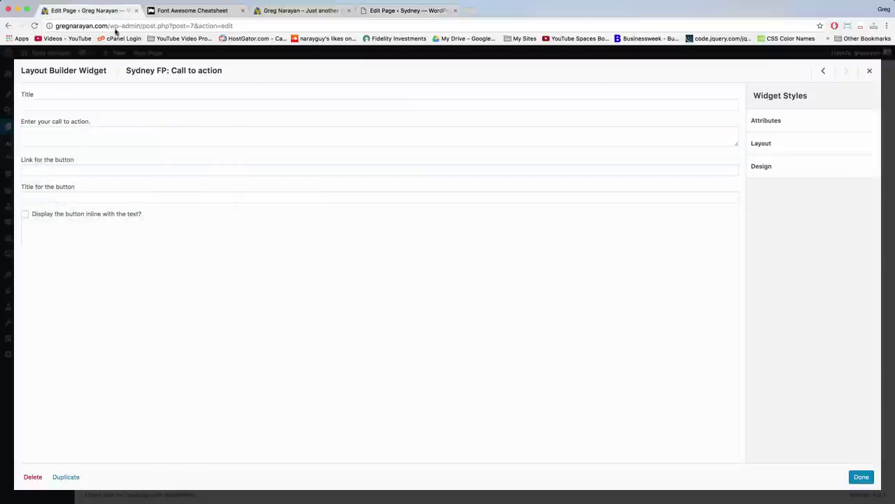
click(72, 133)
key(super+v)
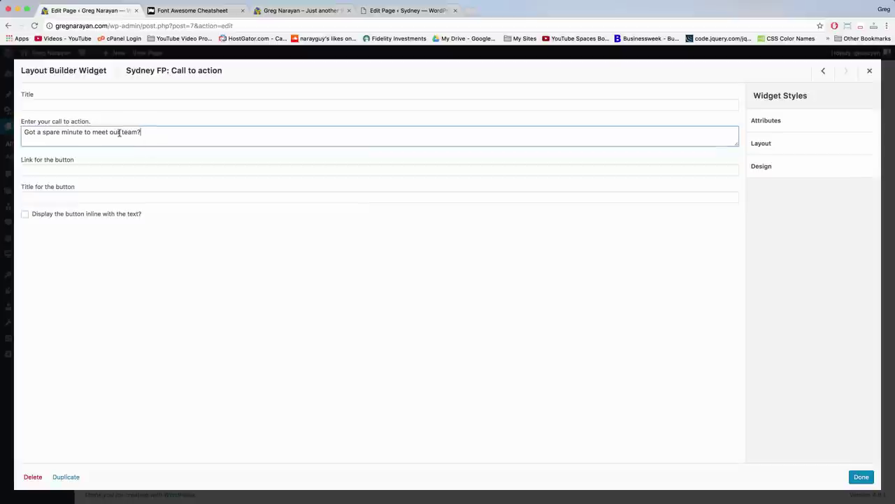
Set the button title to "Meet the team" and the button link to #pg-7-3
click(46, 197)
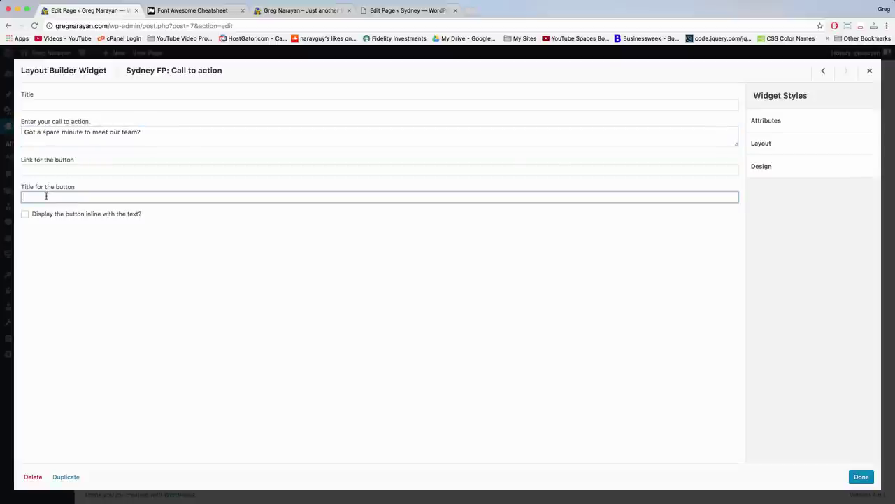
click(426, 8)
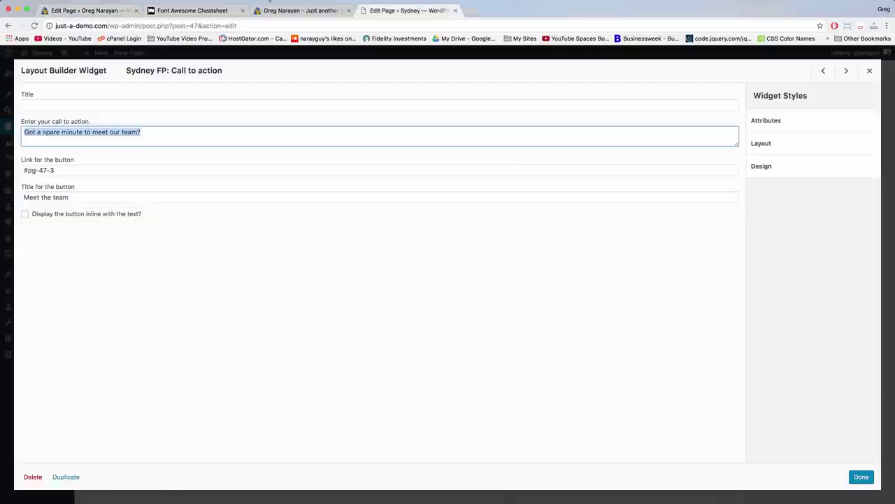
click(103, 11)
text(Mee)
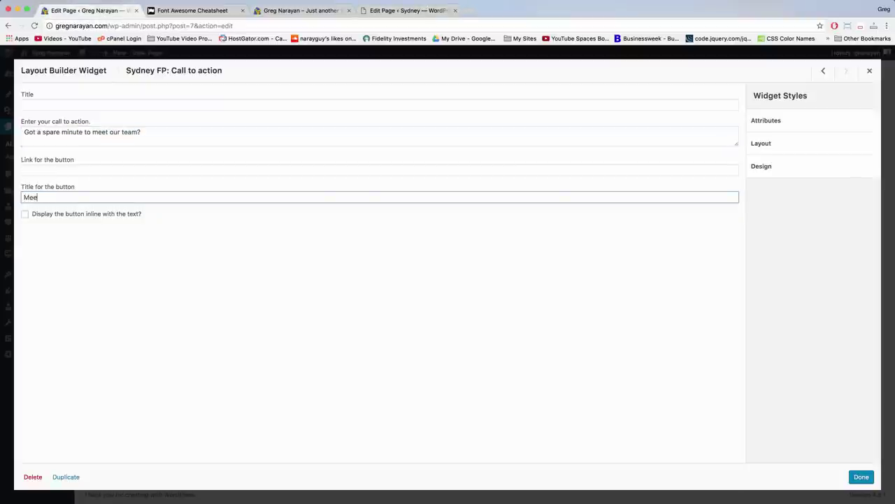
text(t the team)
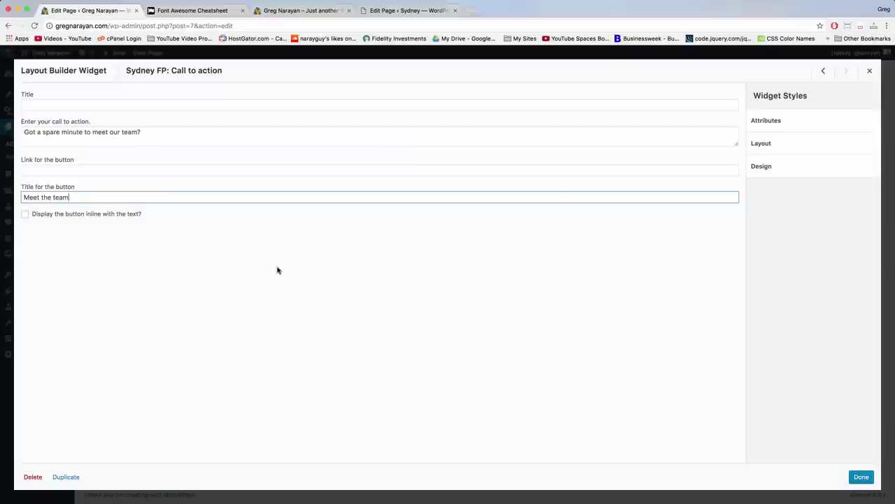
click(41, 170)
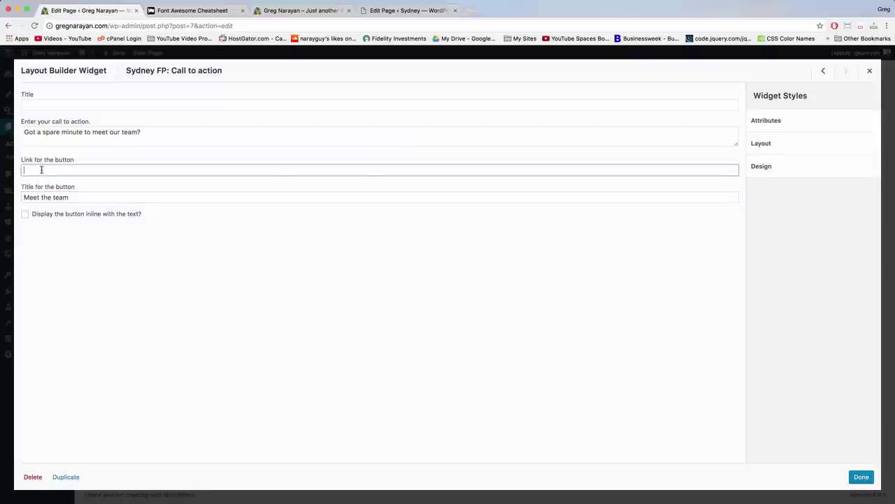
text(#)
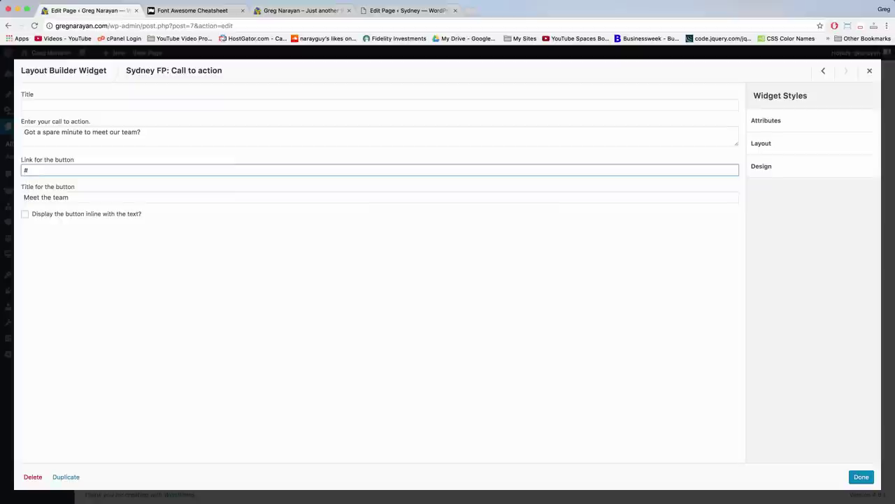
text(pg-)
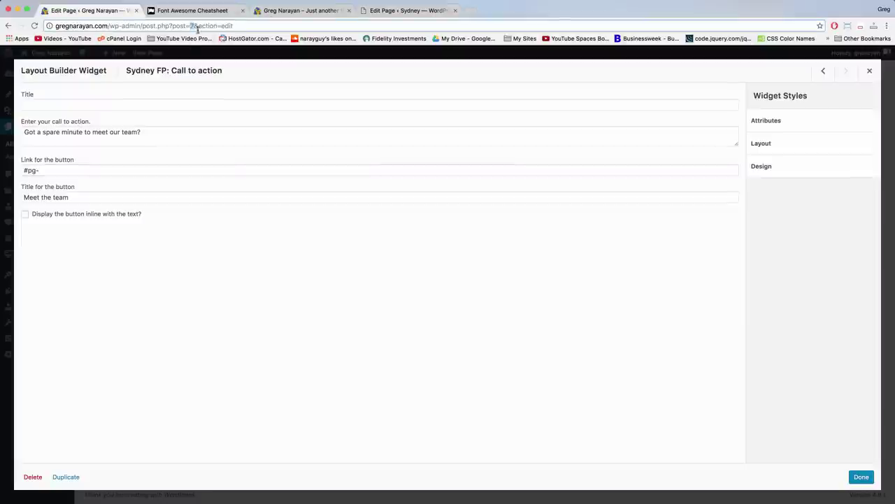
click(49, 170)
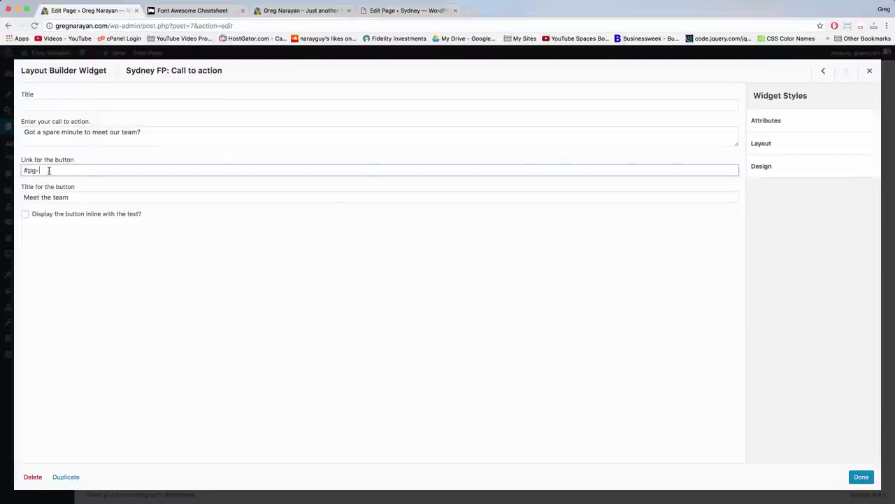
text(7)
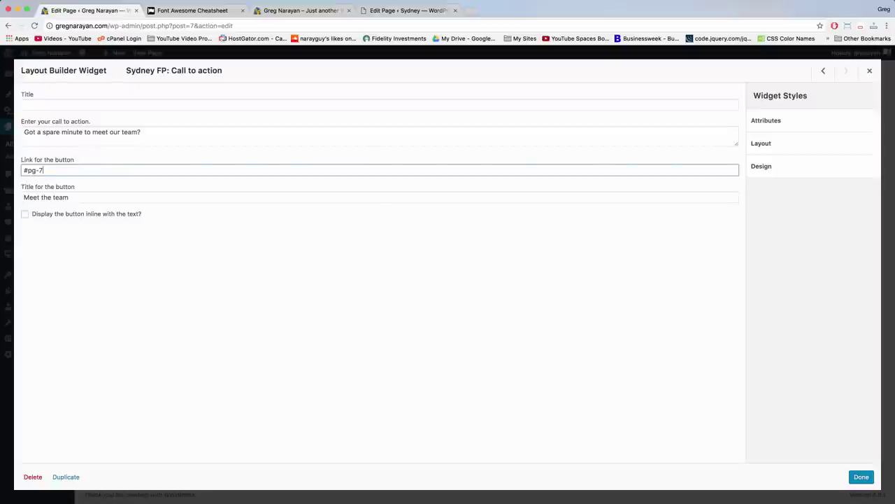
text(-3)
click(812, 123)
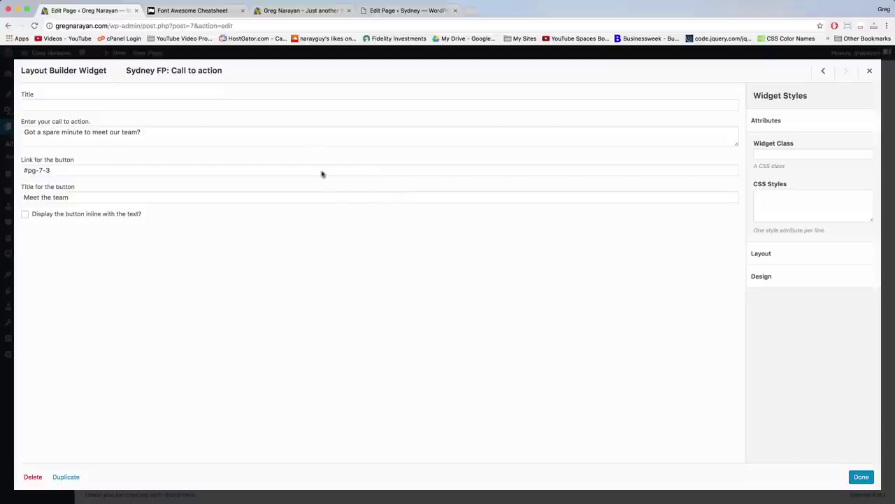
Expand the demo widget's Attributes and copy its CSS Styles rule
click(410, 11)
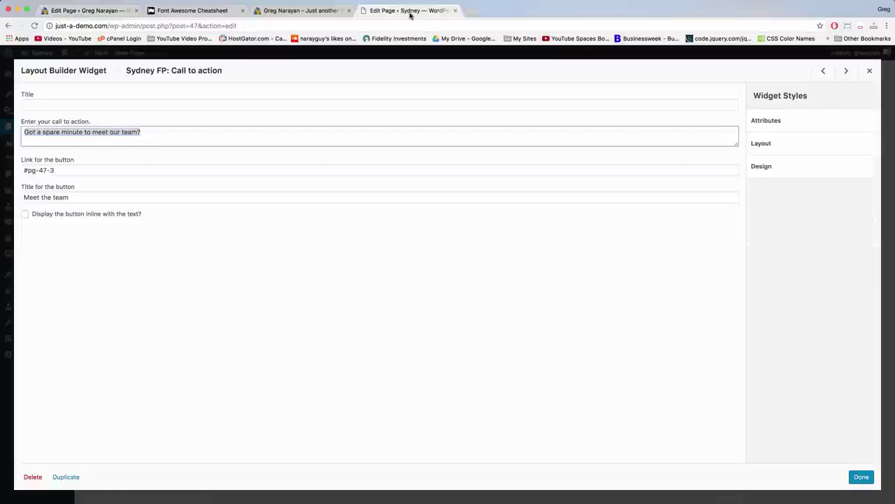
click(257, 132)
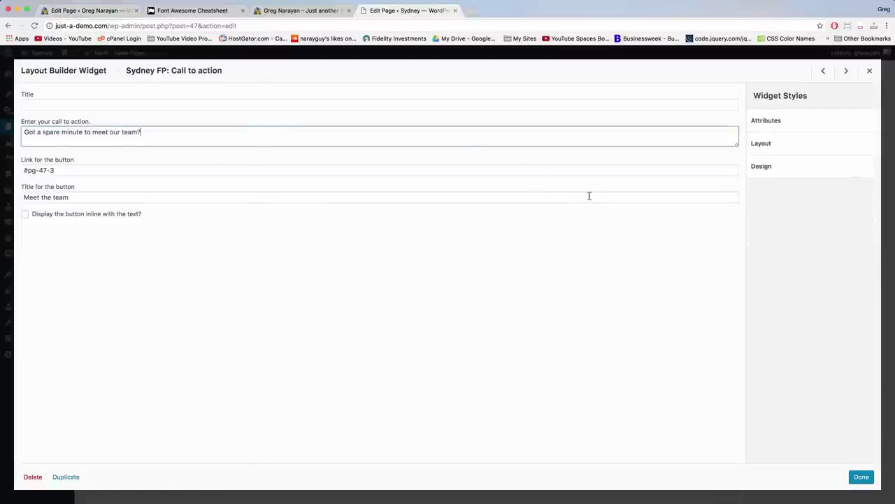
click(776, 128)
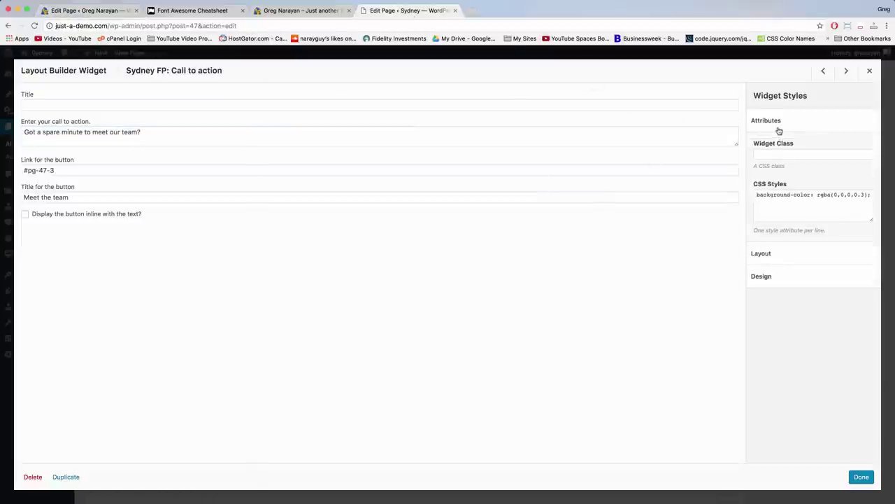
click(757, 194)
drag(757, 194, 872, 195)
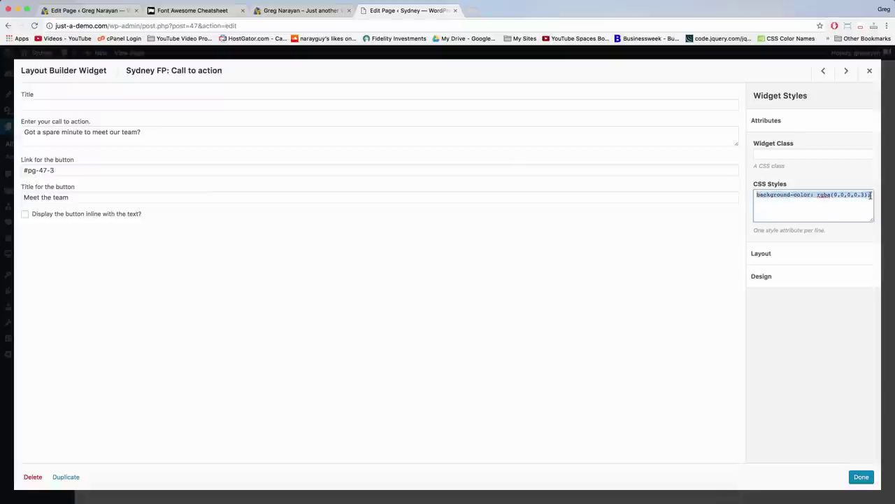
right_click(806, 196)
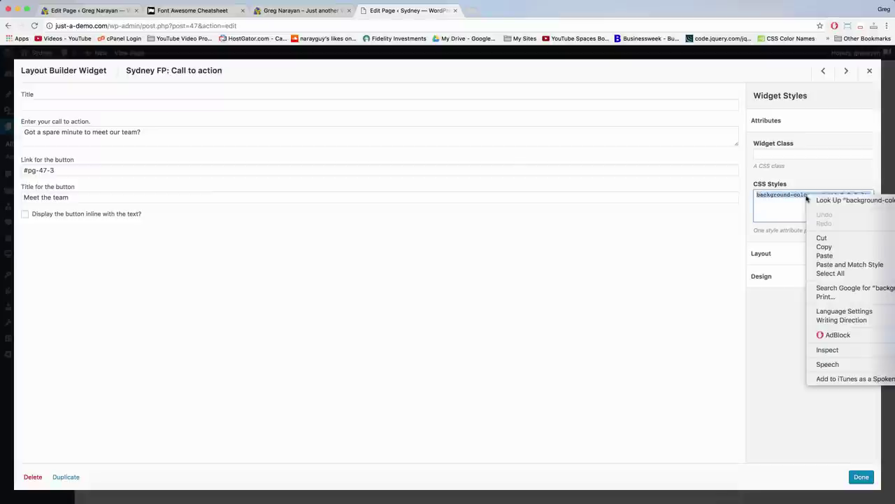
click(824, 247)
click(771, 203)
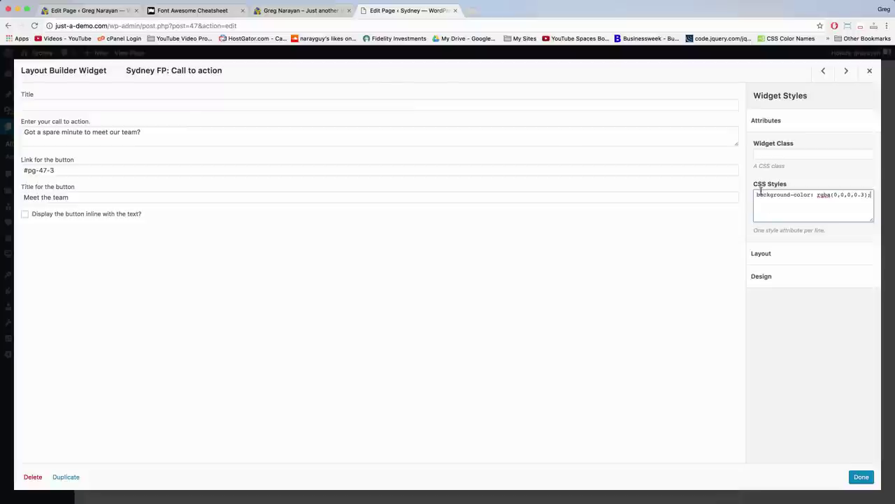
Reselect the full background-color: rgba(0,0,0,0.3); line and copy it again
triple_click(869, 196)
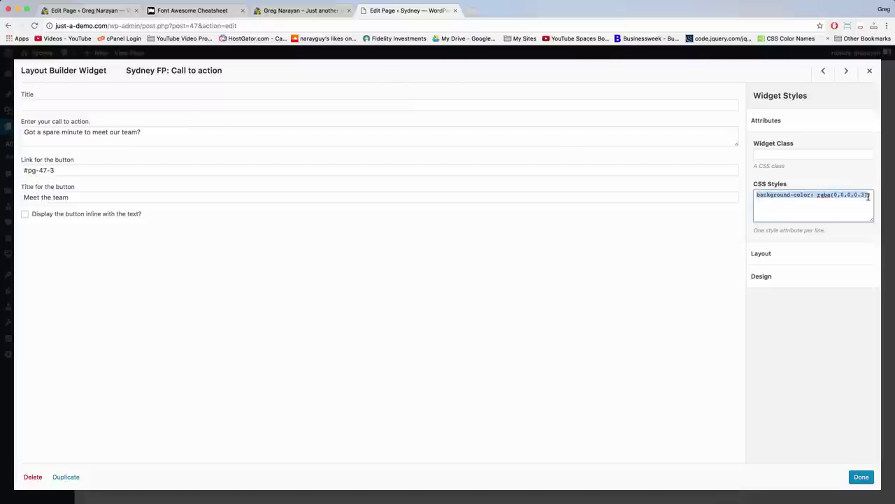
click(869, 197)
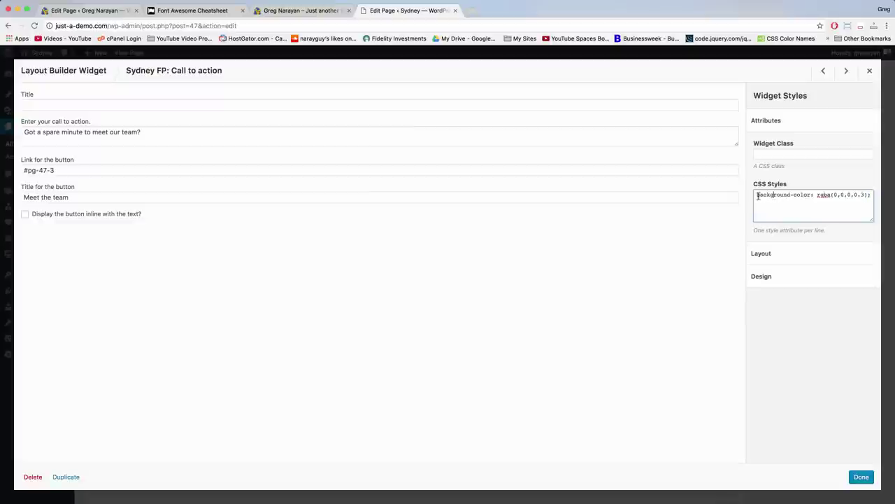
drag(756, 196, 868, 197)
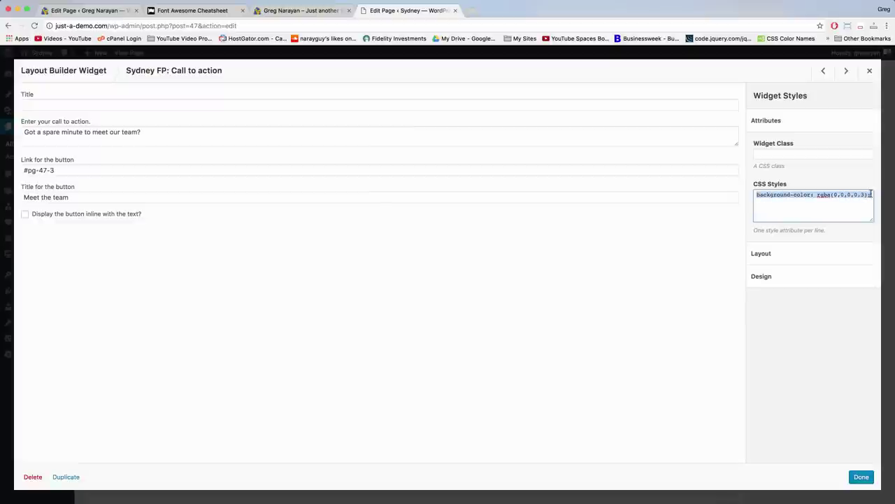
right_click(818, 195)
click(833, 242)
Paste the rule into the gregnarayan.com widget's CSS Styles and finish the widget
click(110, 12)
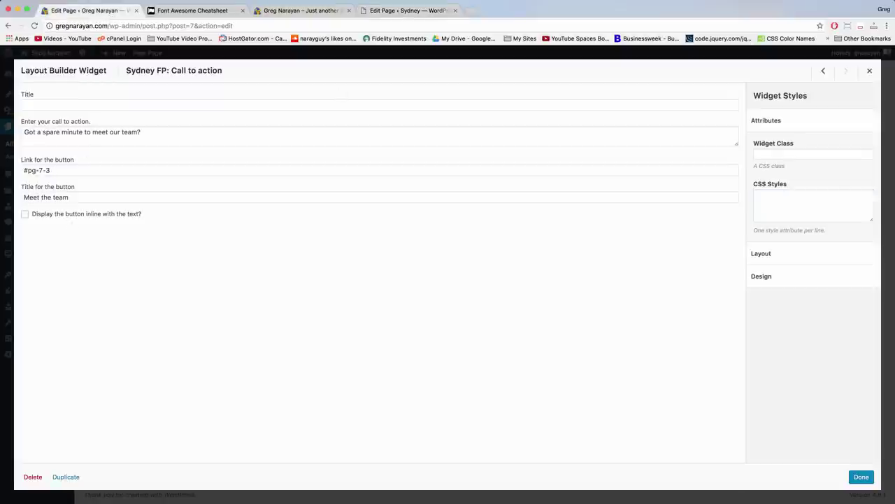
click(779, 193)
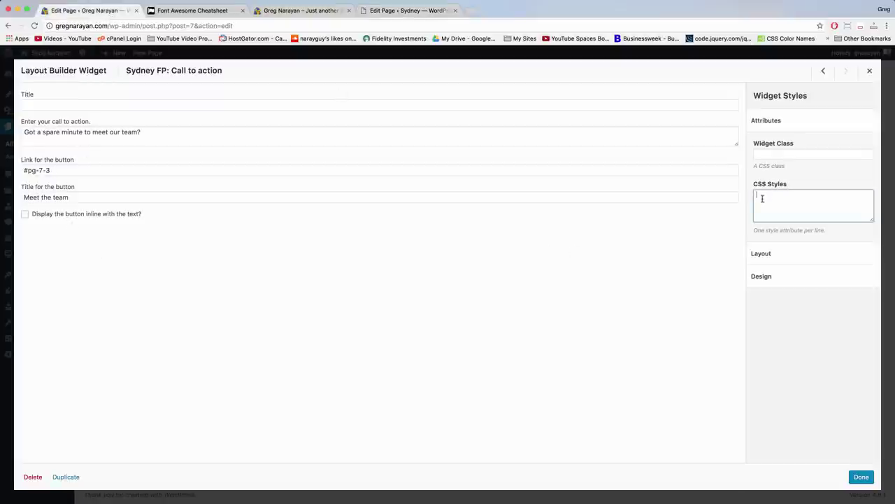
right_click(763, 198)
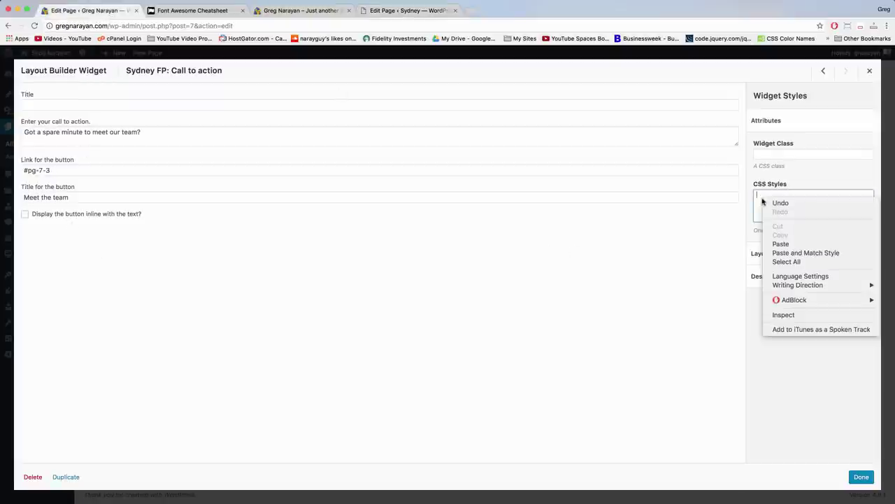
click(780, 244)
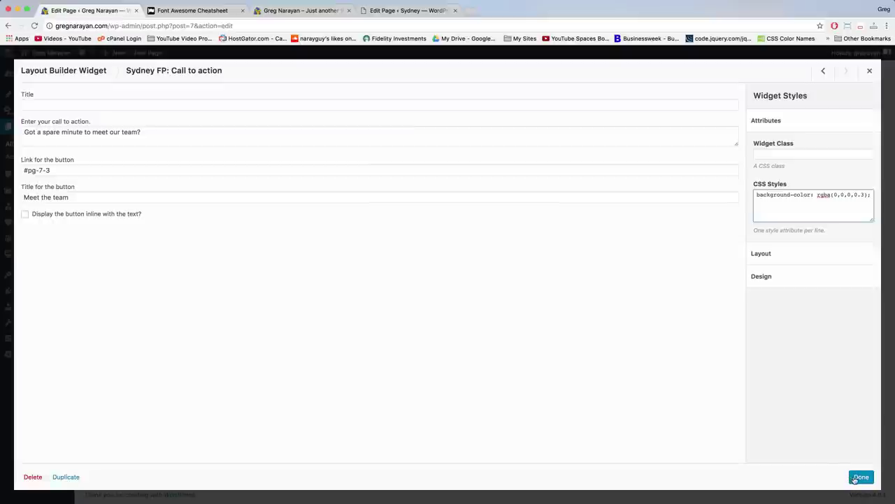
click(860, 478)
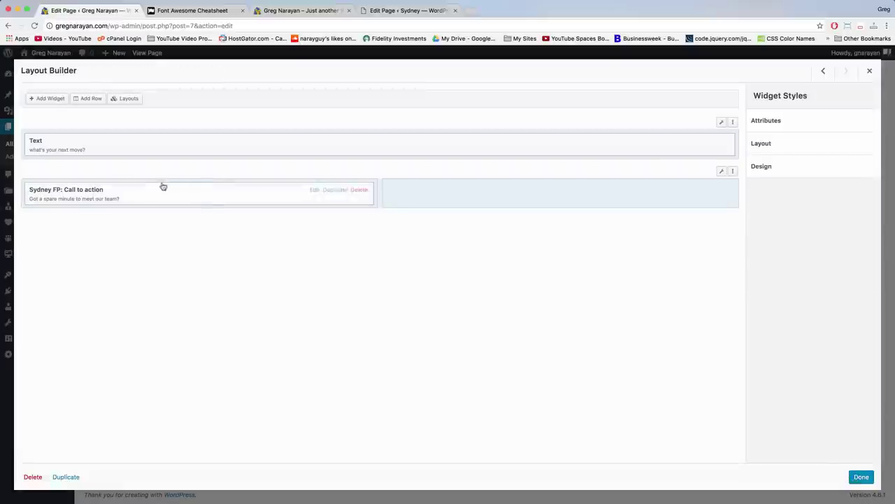
Add a second Sydney FP: Call to action widget to the empty right cell, then bring up the Sydney demo's two-box layout
click(456, 206)
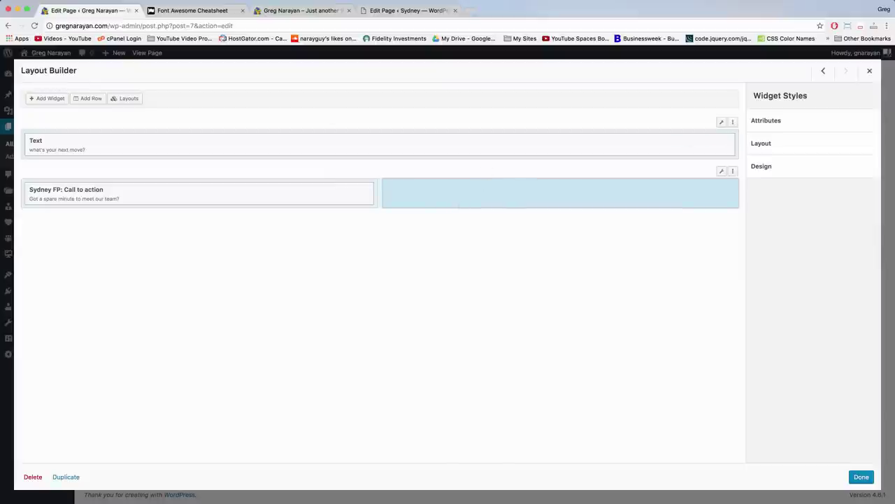
click(43, 100)
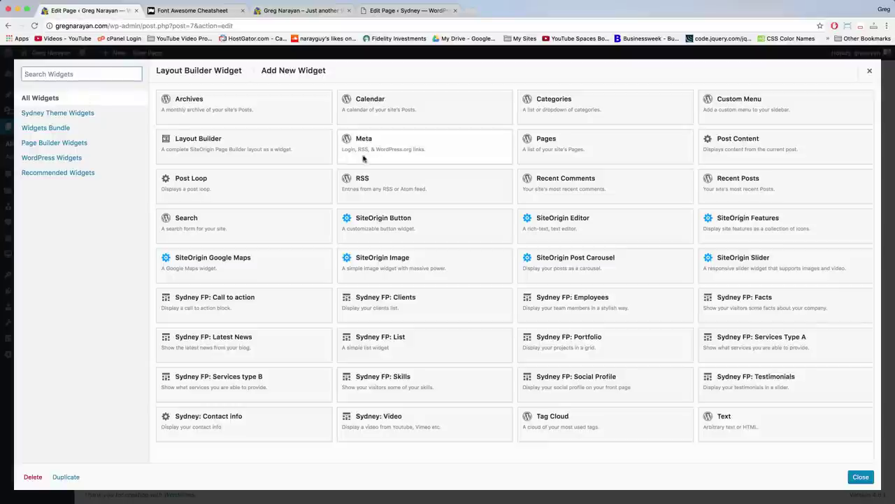
click(258, 297)
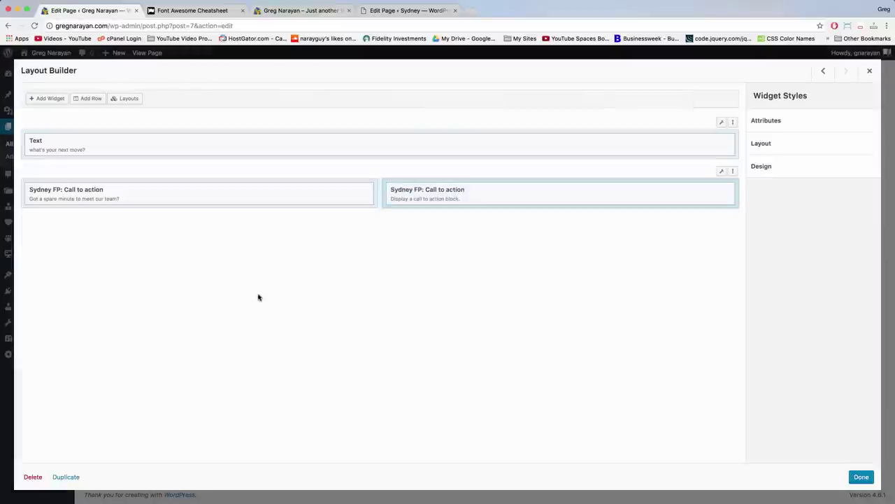
click(526, 192)
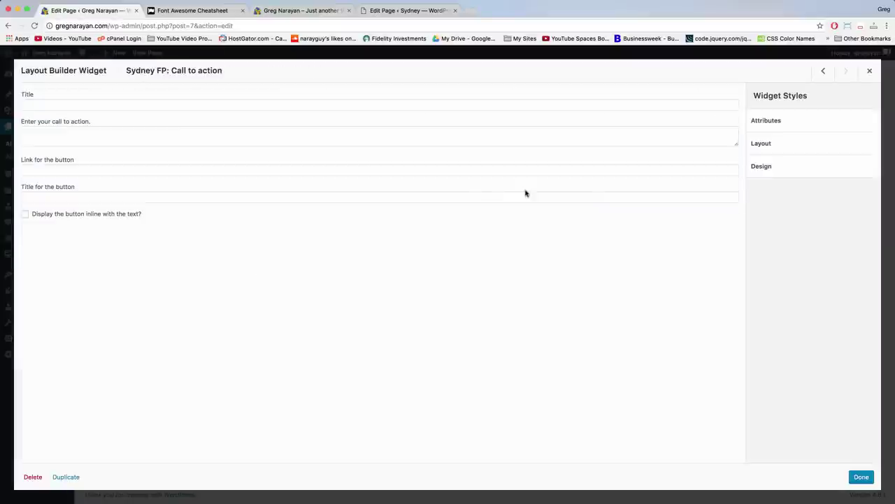
click(392, 10)
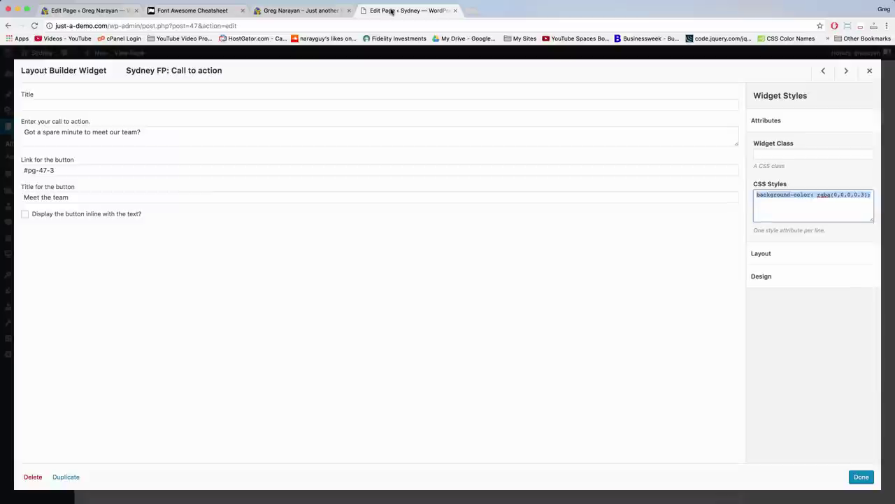
click(870, 71)
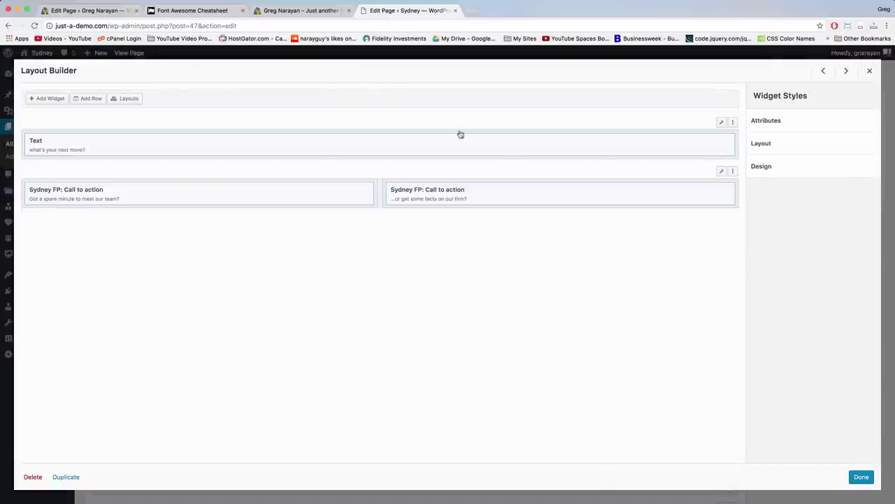
Paste background-color: rgba(0,0,0,0.3); into the new widget's CSS Styles attribute
click(514, 188)
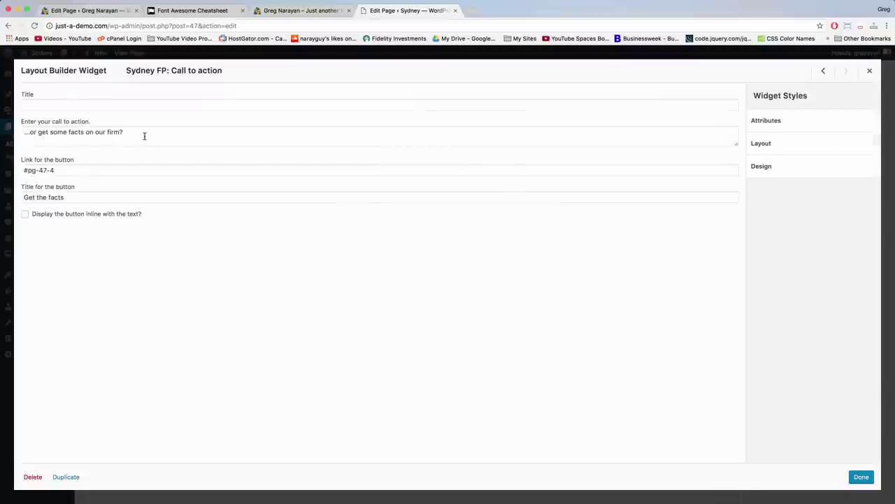
click(144, 136)
click(102, 11)
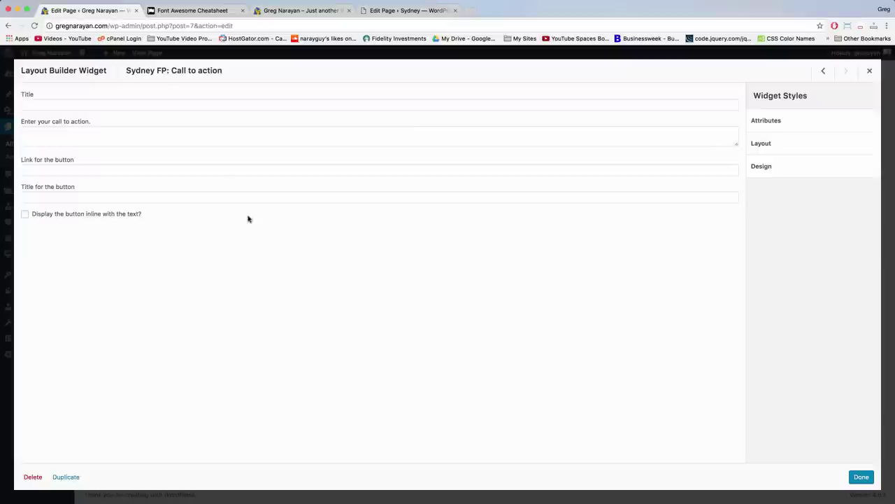
click(799, 122)
click(770, 200)
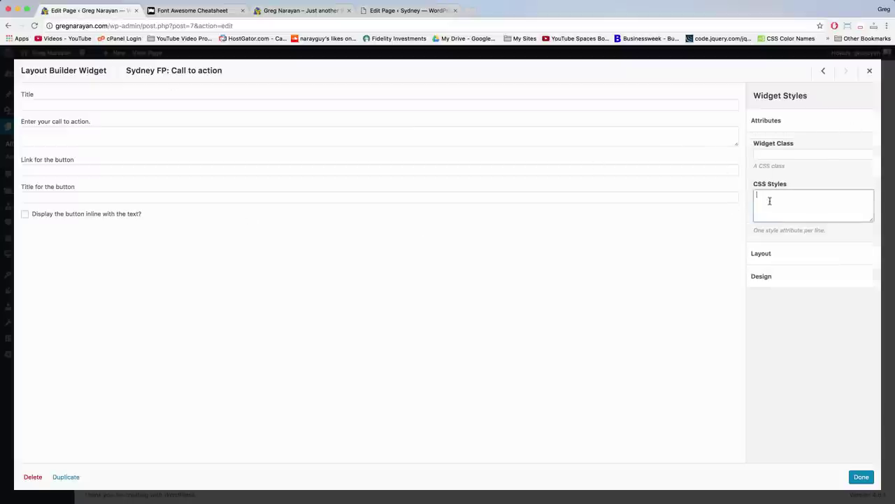
right_click(770, 200)
click(778, 245)
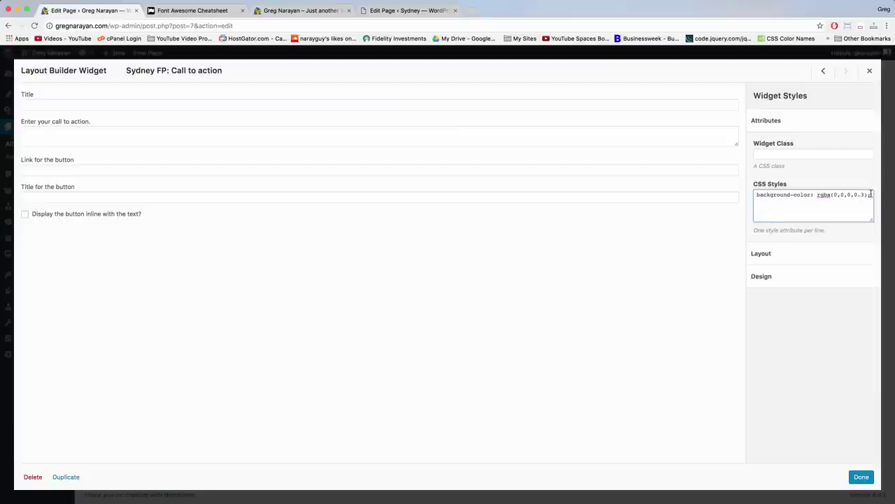
drag(799, 196, 875, 197)
click(837, 197)
click(613, 247)
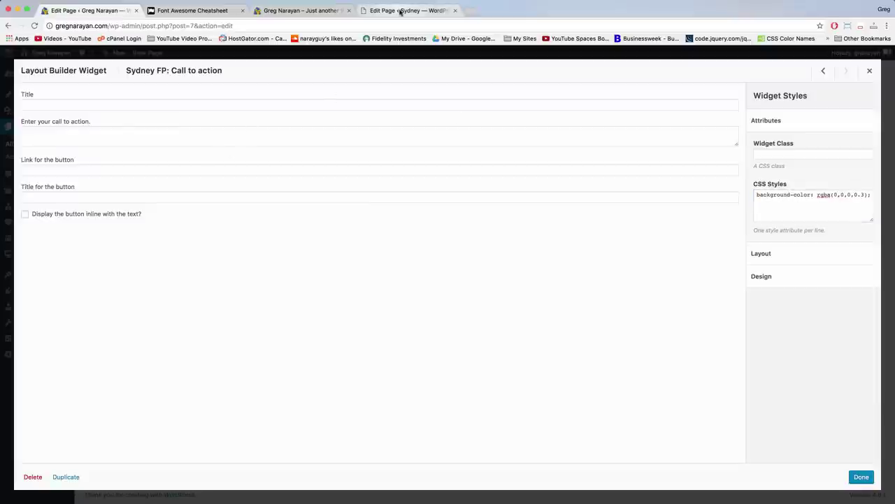
Copy the demo's call-to-action text '...or get some facts on our firm?' into the widget
click(400, 12)
right_click(46, 133)
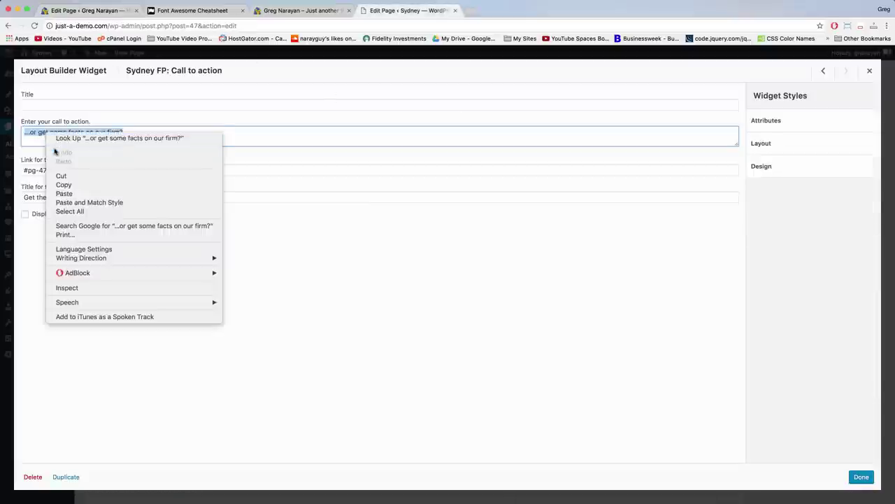
click(62, 186)
click(88, 12)
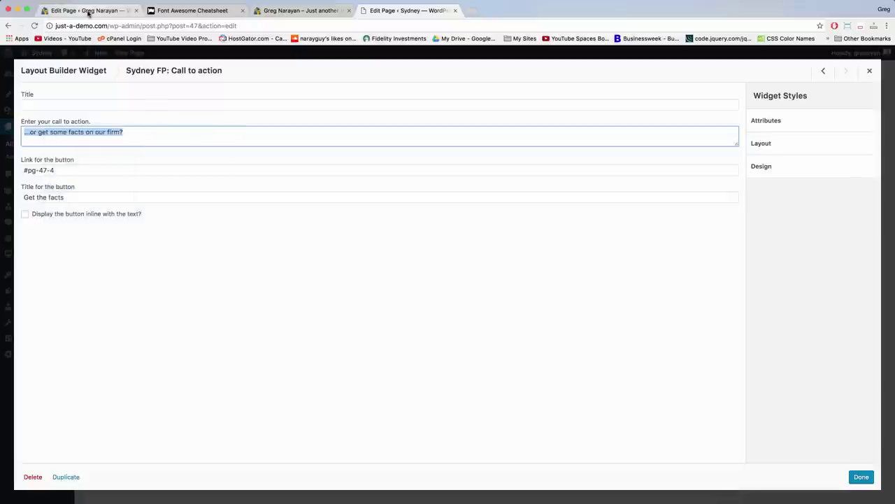
click(78, 137)
right_click(79, 136)
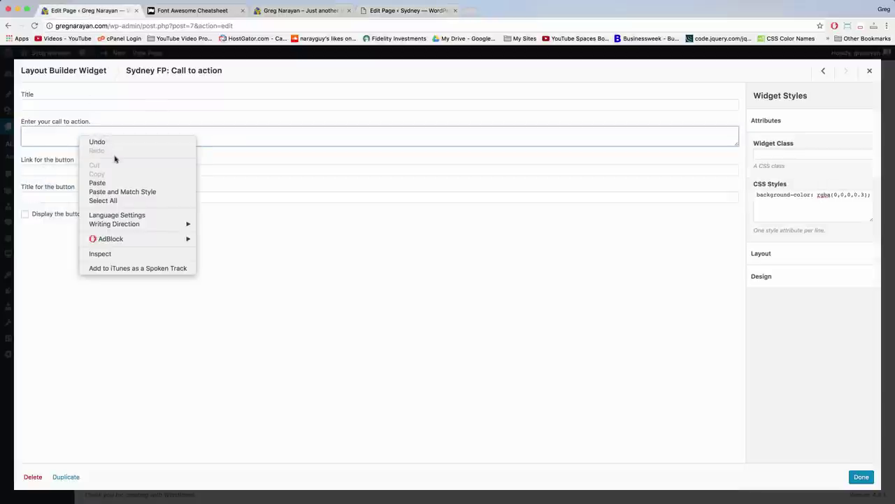
click(115, 183)
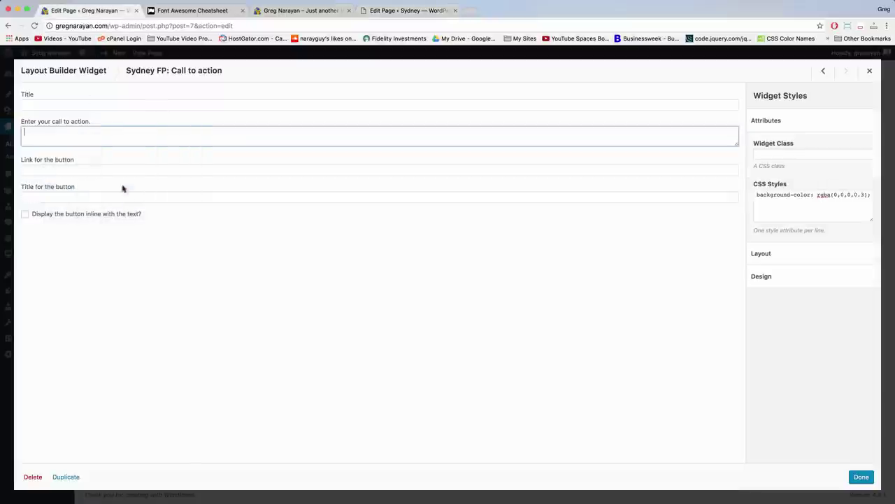
Set the button title to 'get the facts' and link to #pg-7-4, then finish the widget
click(45, 168)
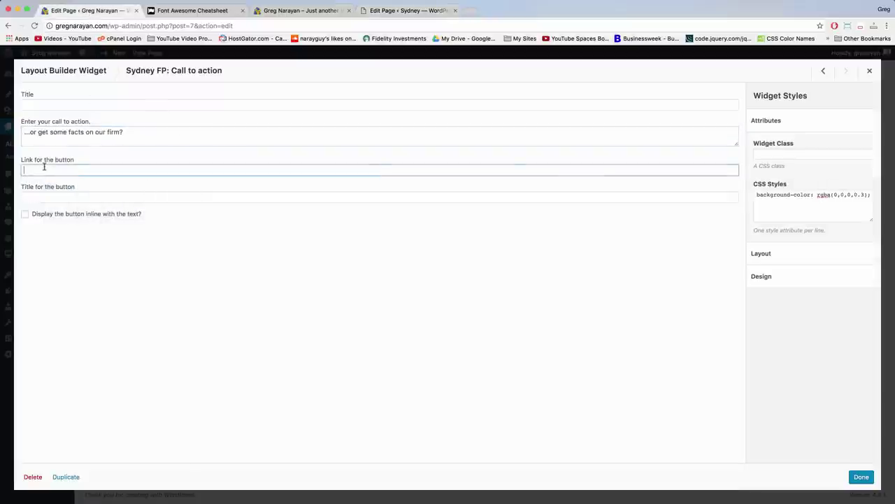
click(87, 198)
click(416, 10)
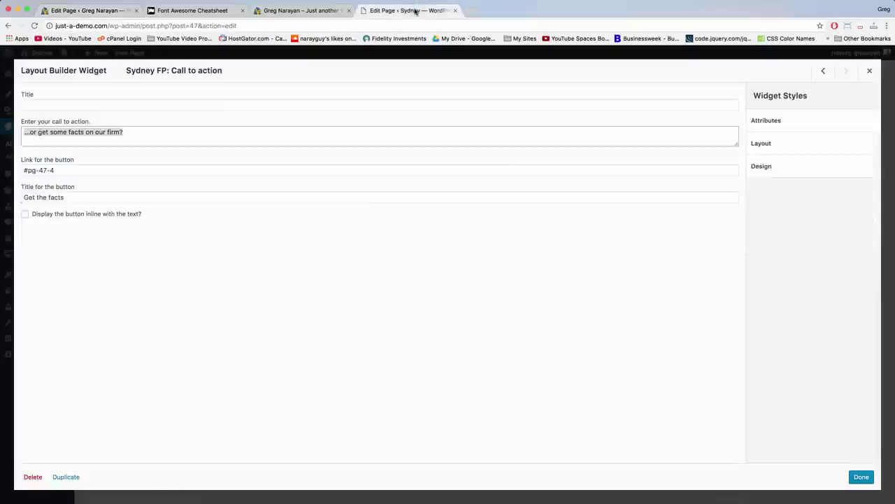
click(86, 12)
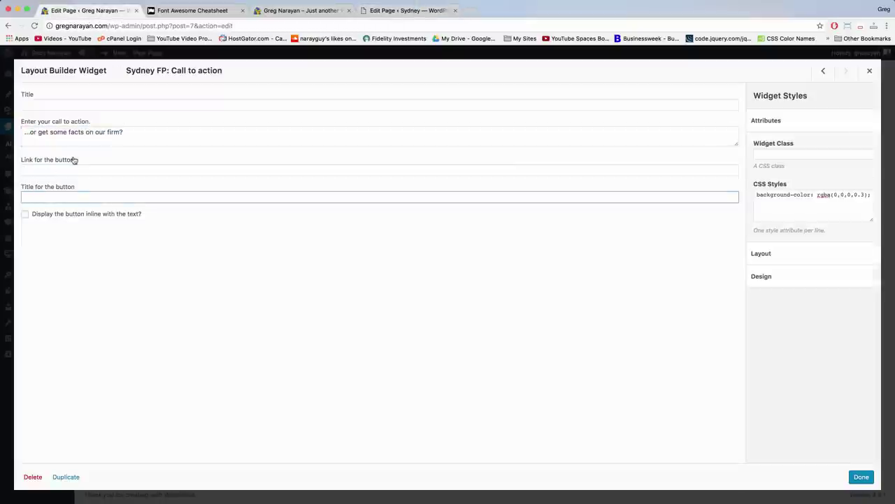
text(get the facts)
click(28, 170)
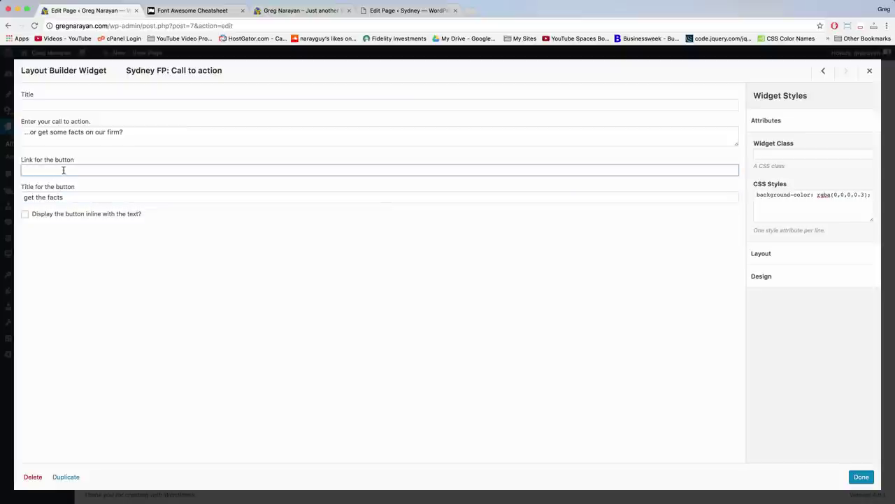
text(#pg-7-4)
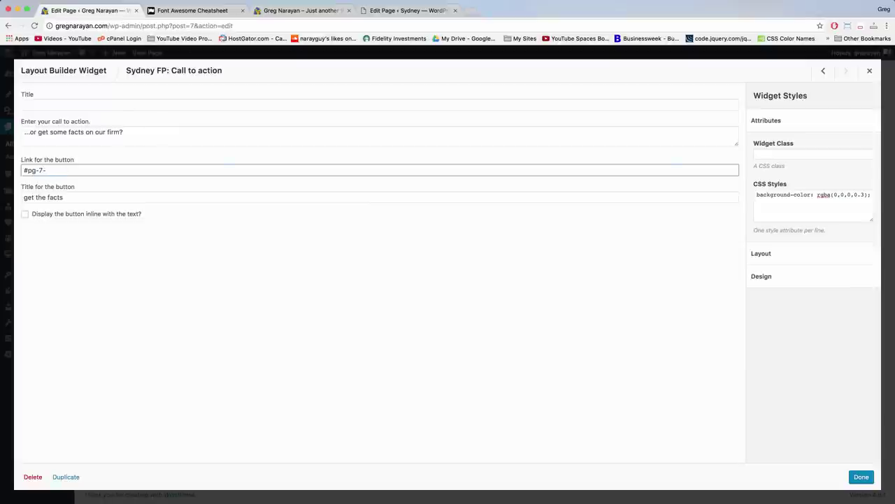
click(860, 479)
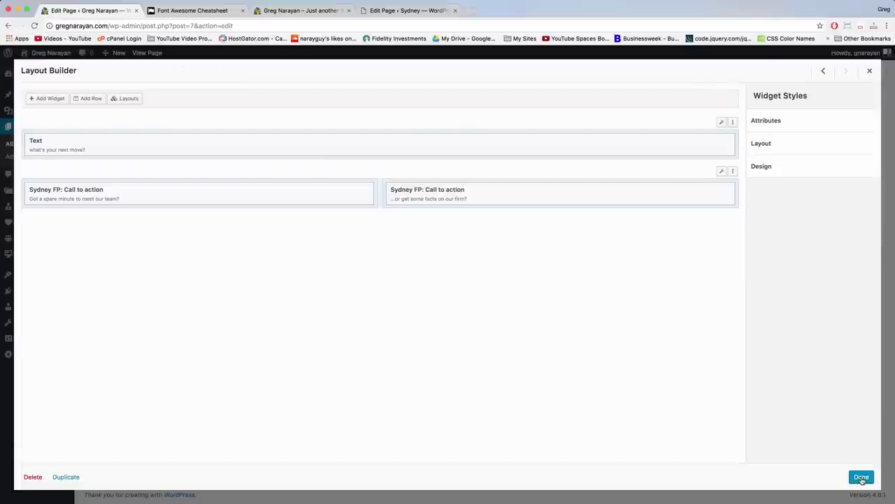
Update the Front Page and confirm the live 'What's Your Next Move?' section shows both call-to-action boxes
click(861, 477)
click(867, 238)
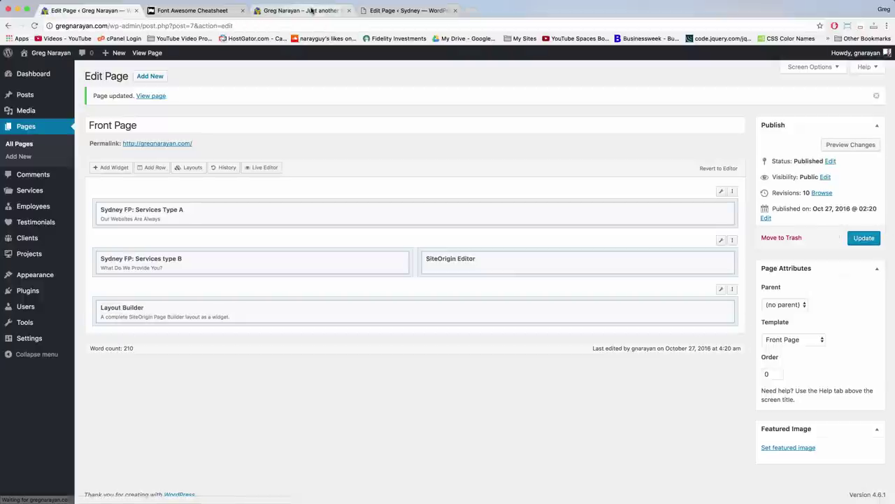
click(312, 10)
click(34, 26)
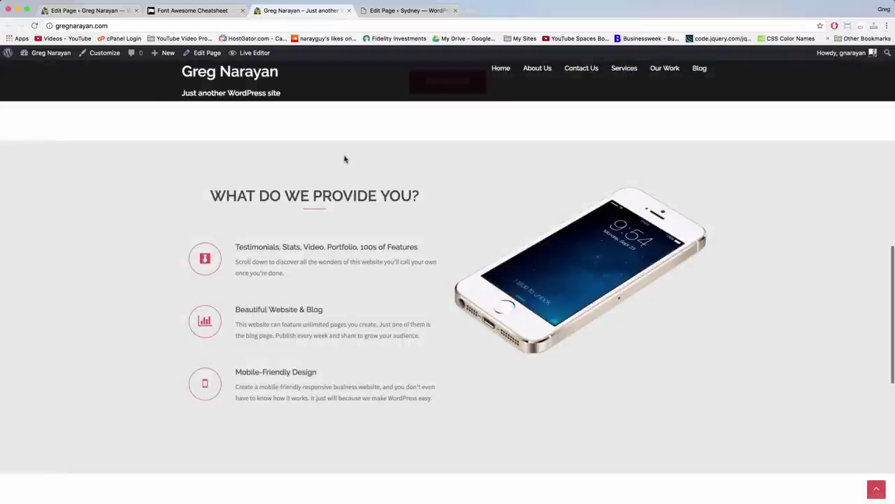
scroll(385, 182, down, 5)
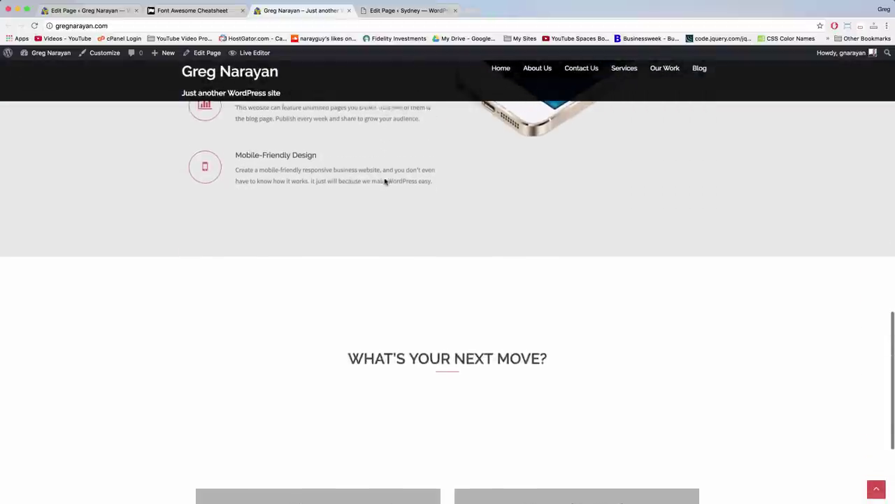
scroll(385, 182, down, 4)
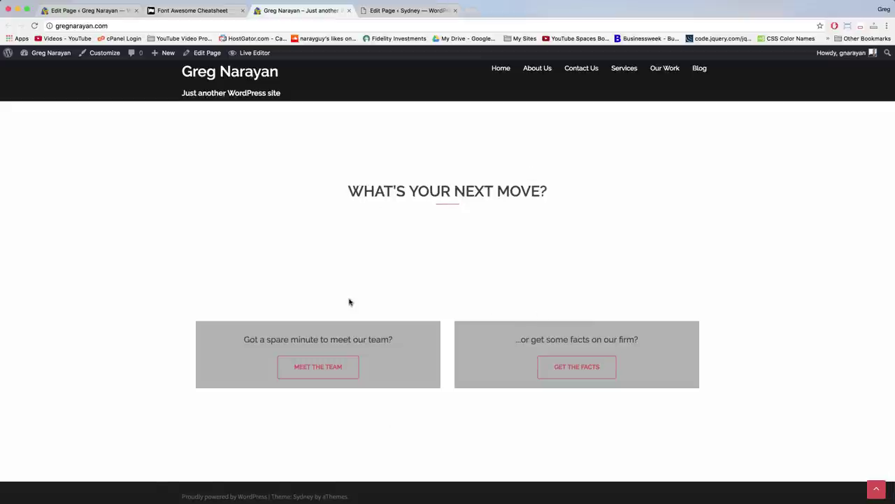
scroll(349, 303, up, 2)
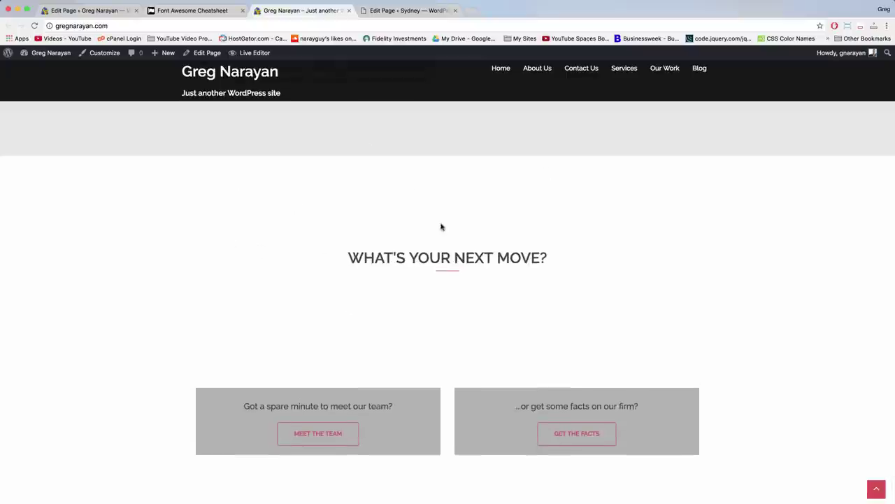
scroll(441, 227, down, 2)
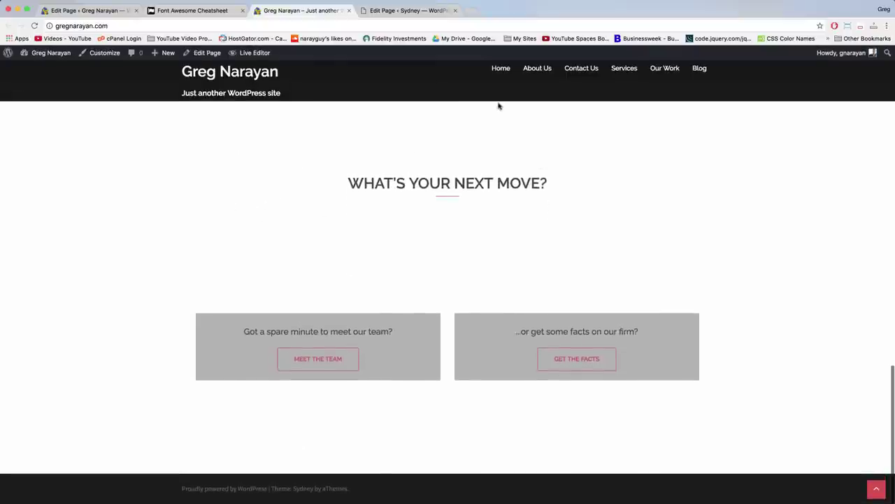
scroll(459, 296, up, 3)
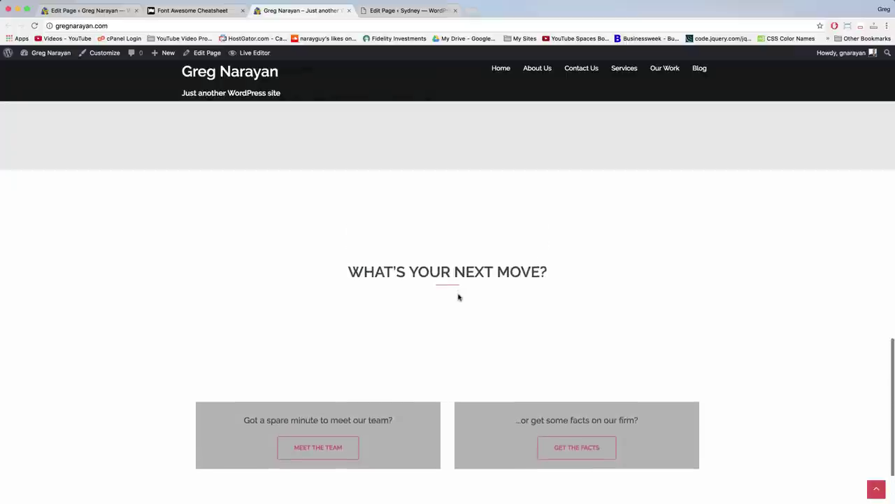
scroll(458, 297, down, 3)
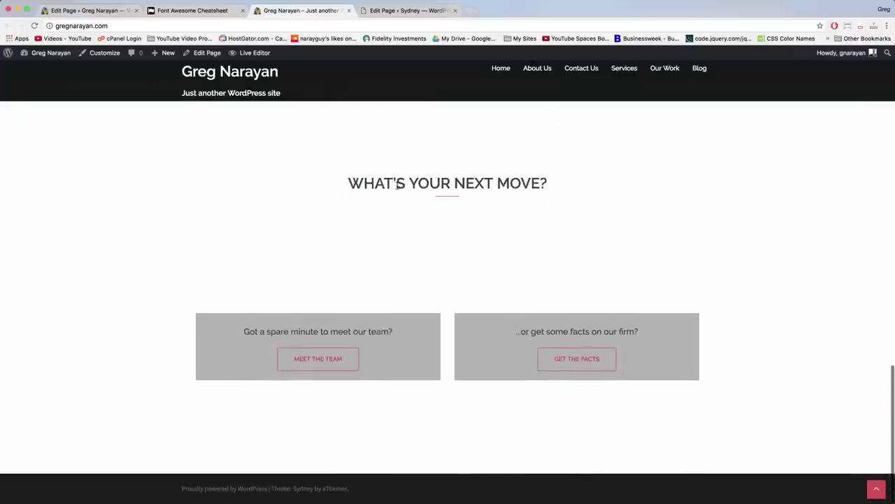
click(89, 12)
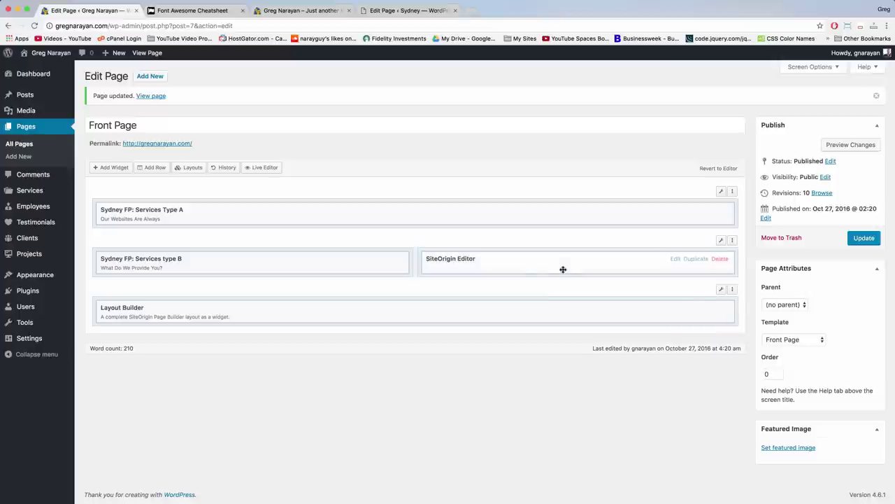
Set the call-to-action row's top/bottom padding to 0 inside the Layout Builder
click(405, 310)
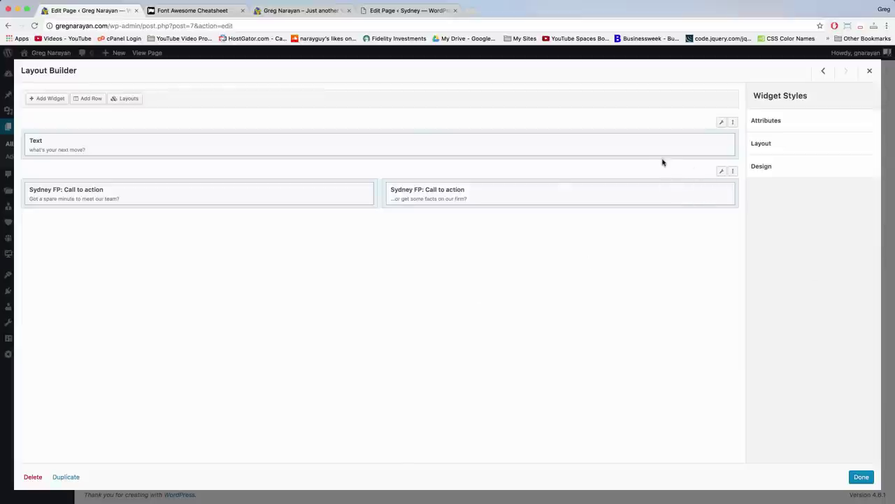
mouse_move(721, 172)
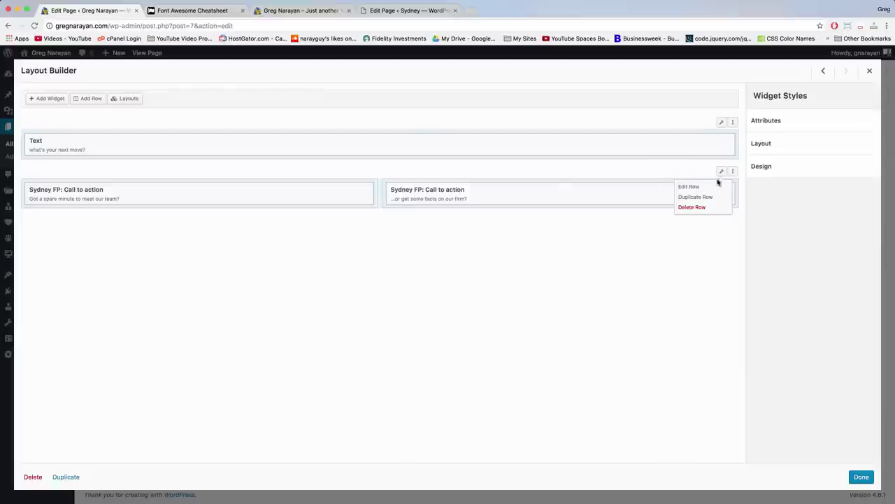
click(713, 187)
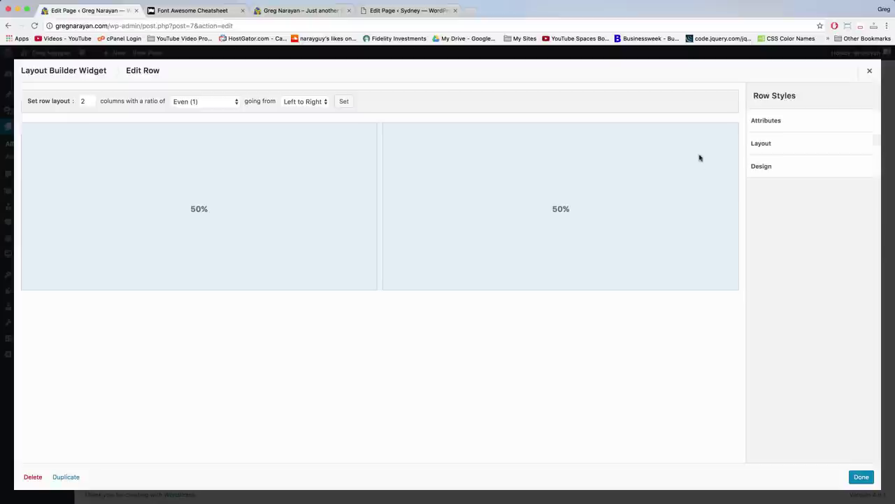
click(793, 147)
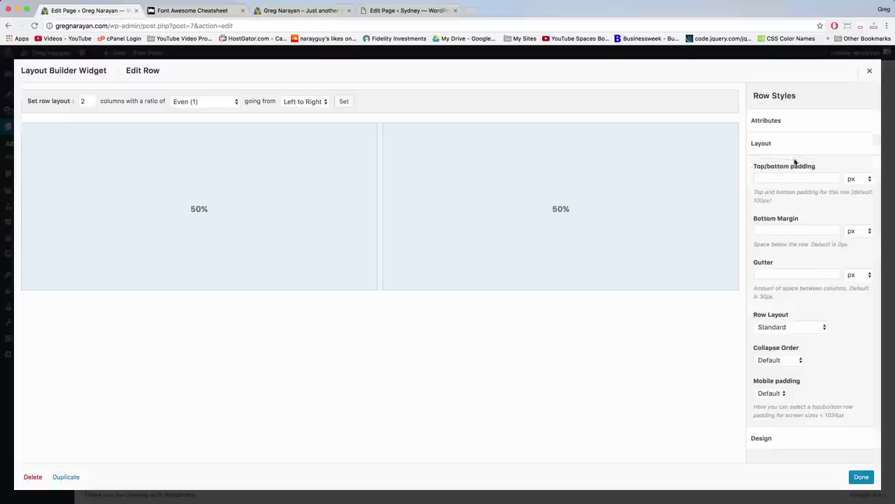
click(787, 176)
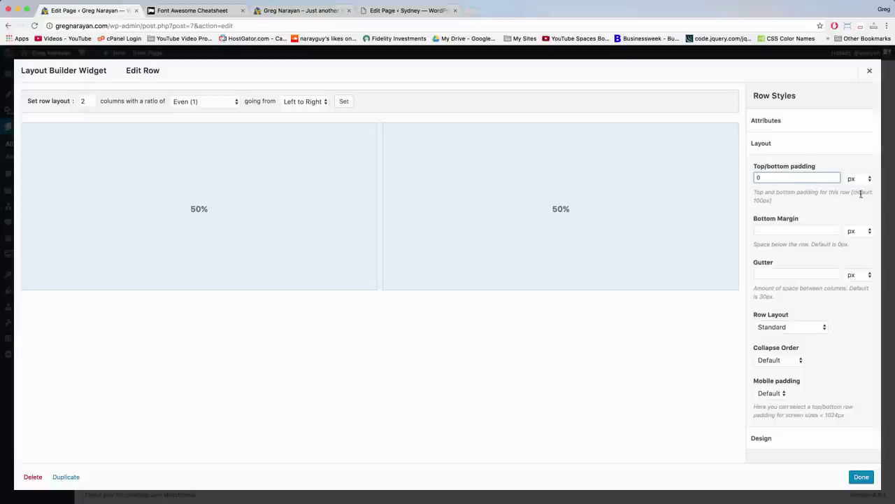
click(332, 14)
scroll(404, 264, up, 3)
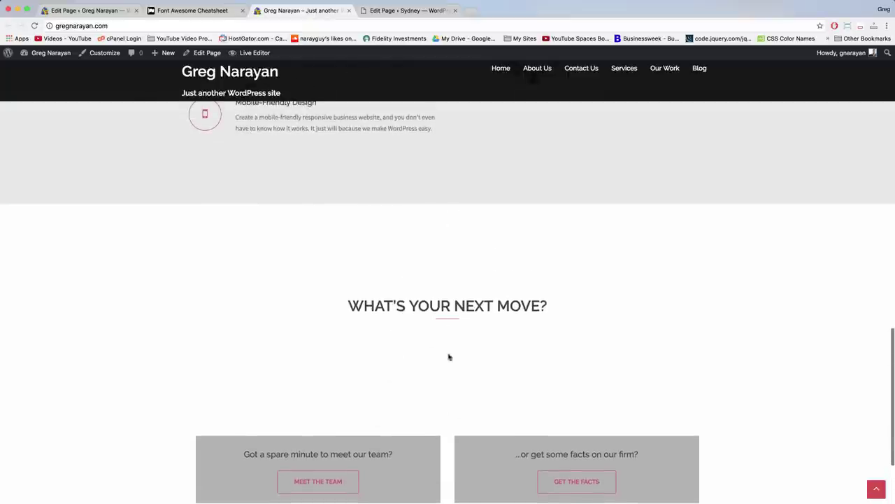
scroll(419, 346, down, 3)
click(89, 12)
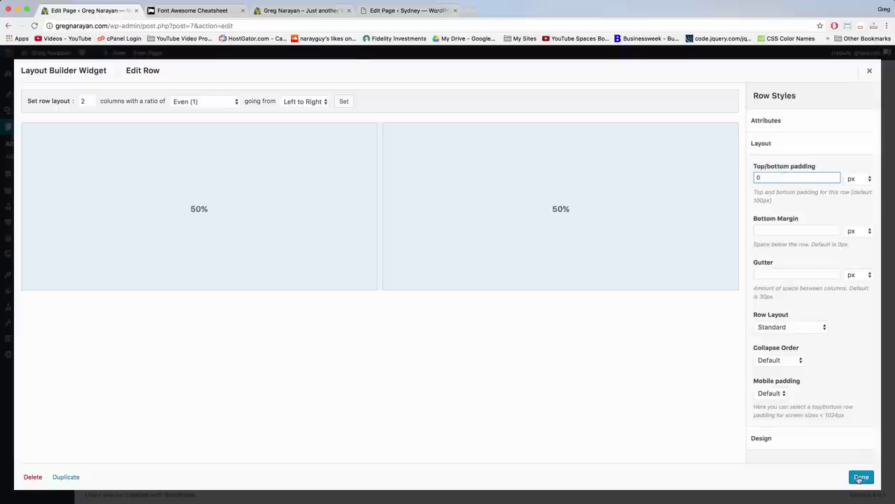
click(861, 477)
Set the heading row's top/bottom padding to 0 and close the Layout Builder
mouse_move(721, 123)
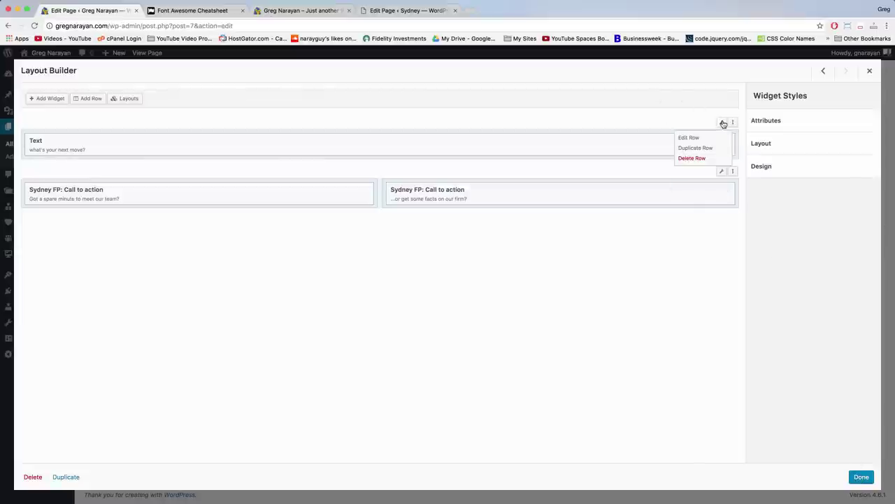
click(710, 138)
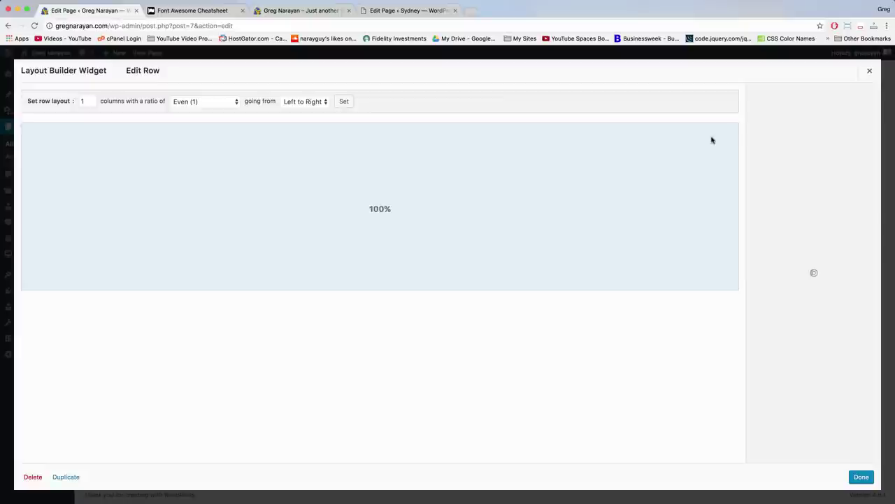
click(787, 144)
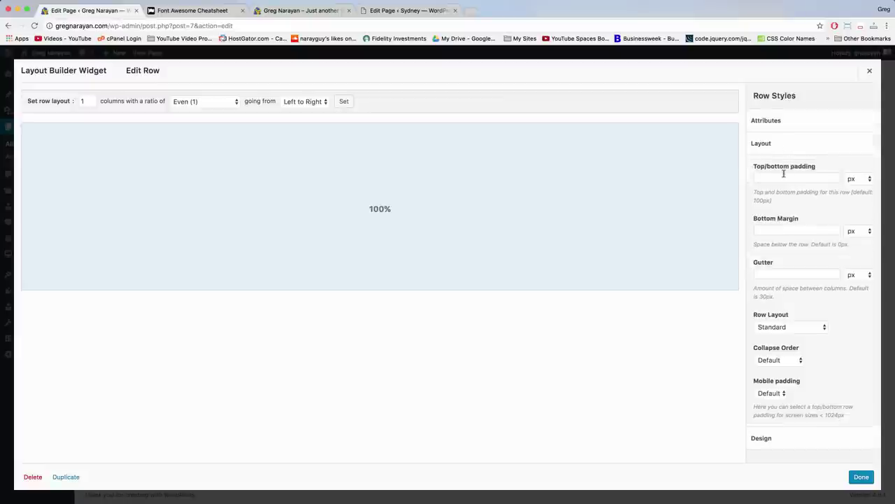
click(783, 176)
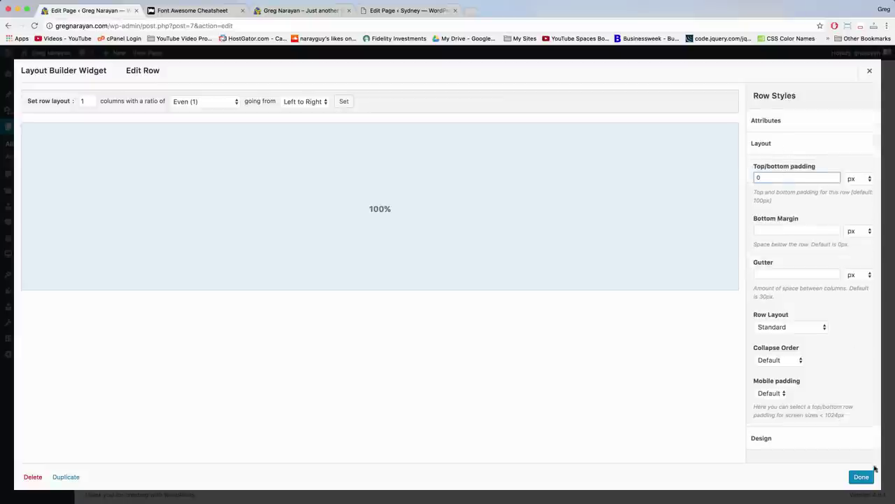
click(861, 477)
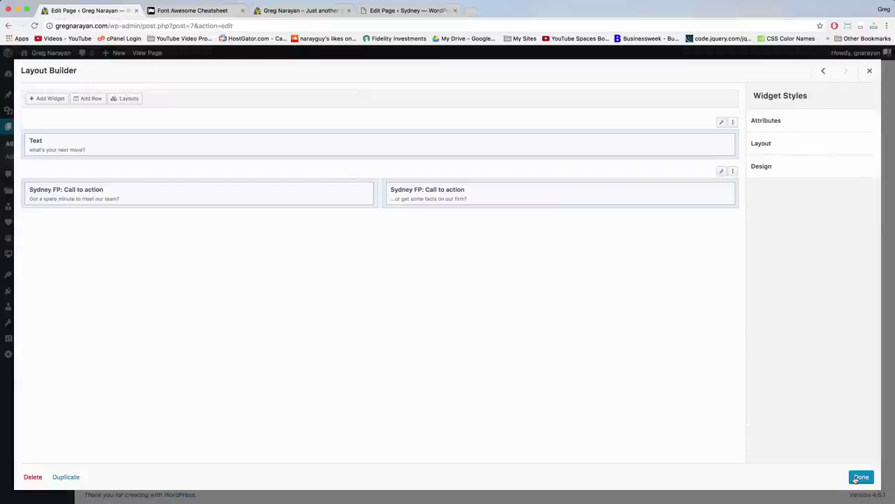
click(860, 477)
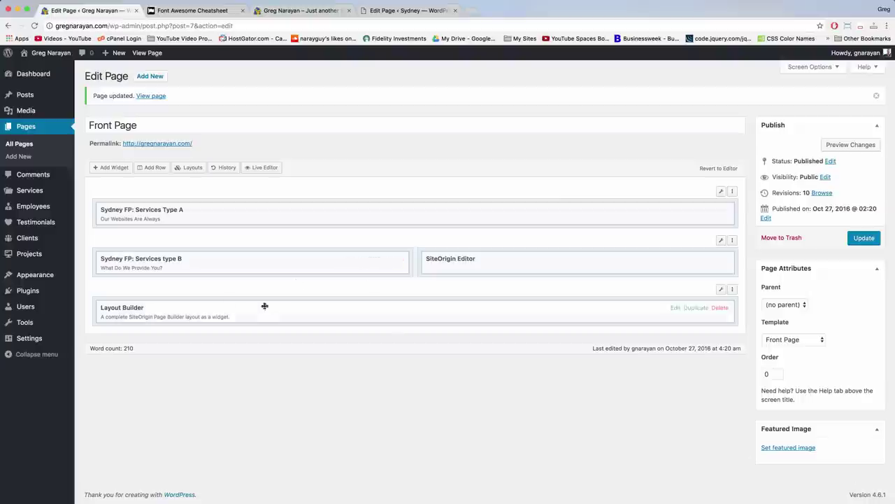
Give the Layout Builder's row 50 px top/bottom padding and a Full Width row layout
mouse_move(622, 306)
mouse_move(721, 292)
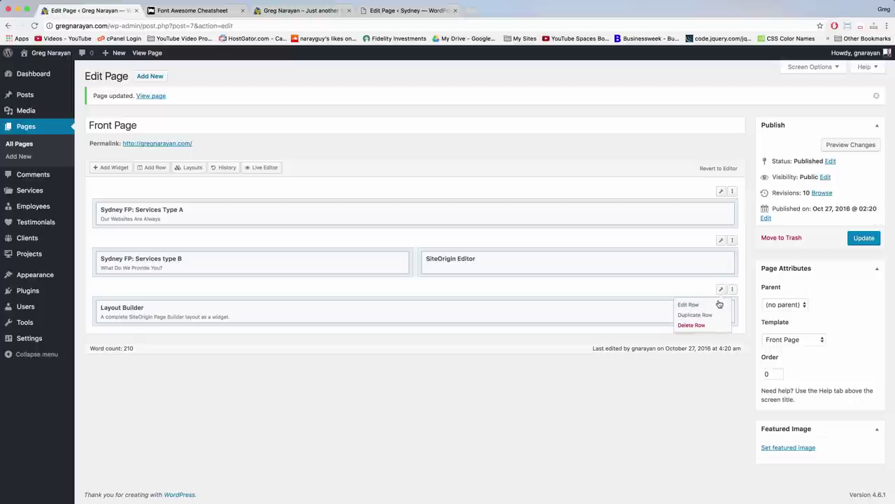
click(533, 311)
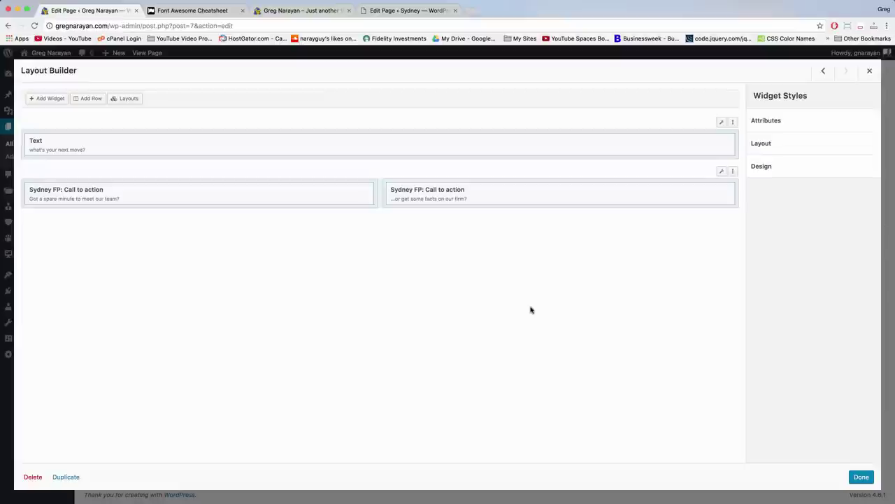
click(870, 70)
mouse_move(724, 290)
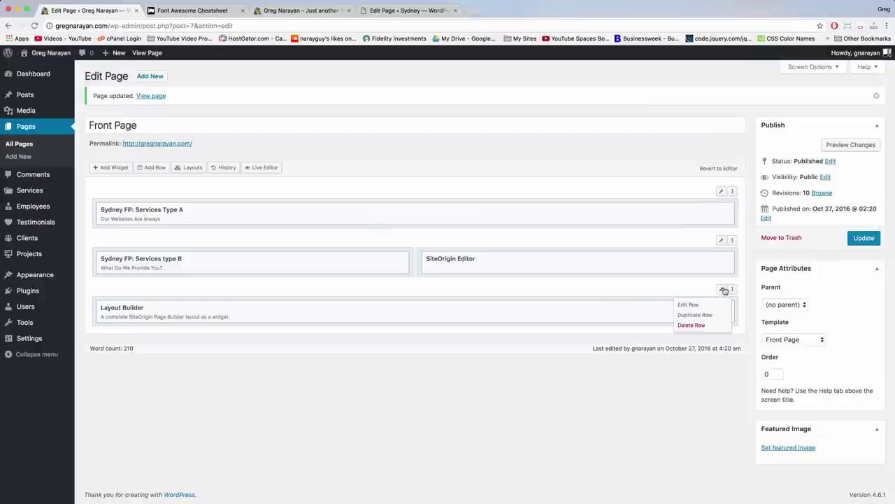
click(720, 305)
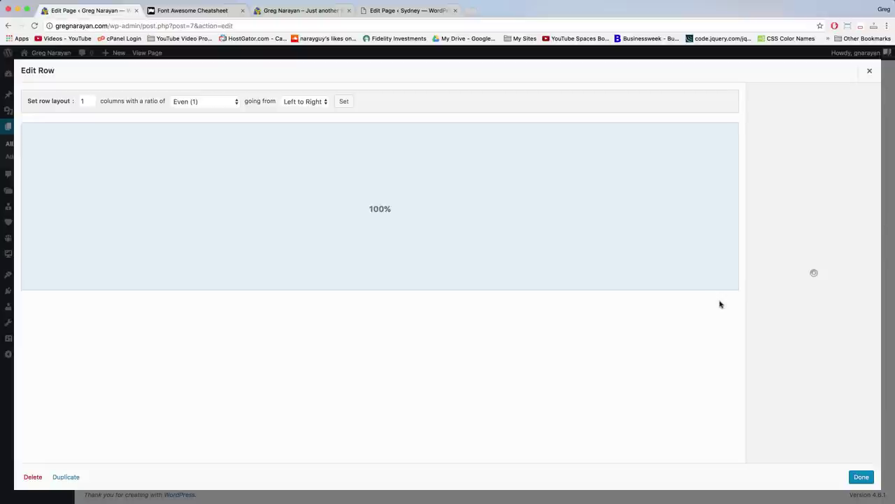
click(791, 144)
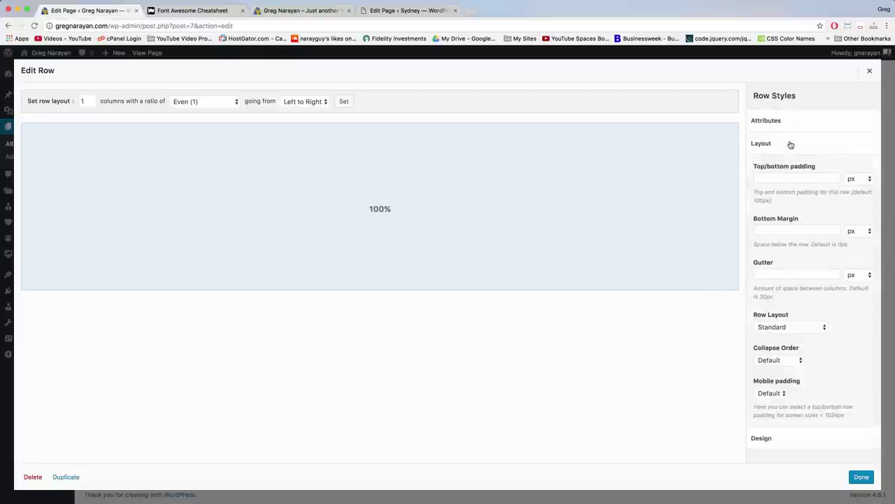
click(784, 177)
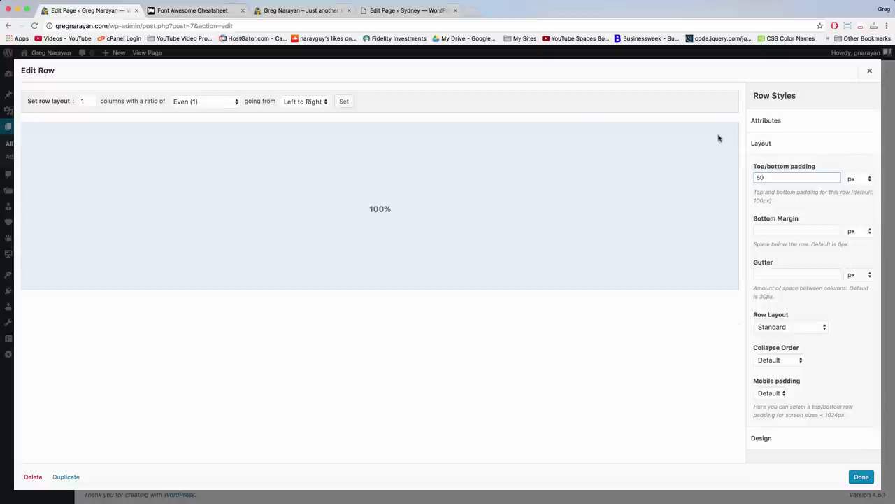
key(super+a)
click(805, 327)
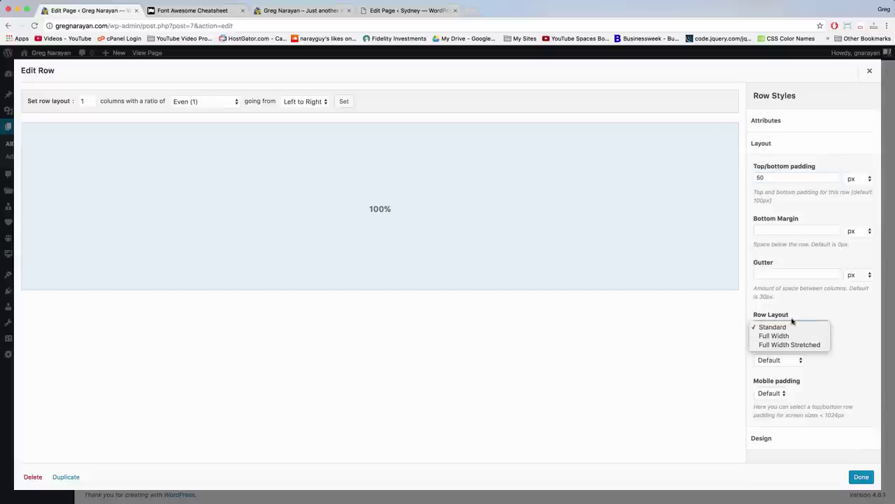
click(781, 336)
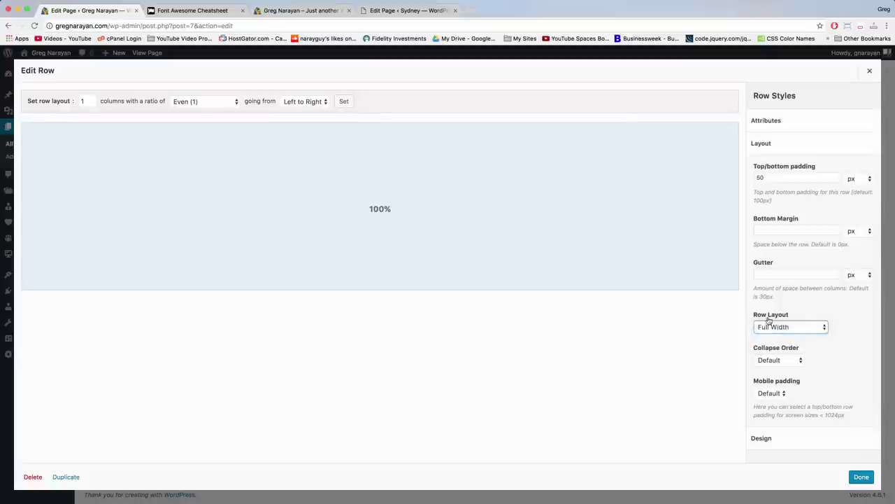
click(863, 476)
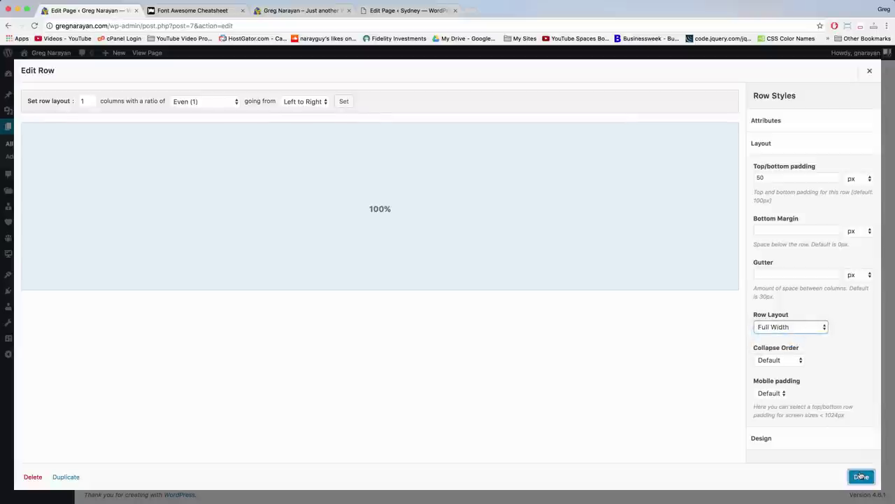
Update the Front Page and reload the live site to see the changes
click(863, 239)
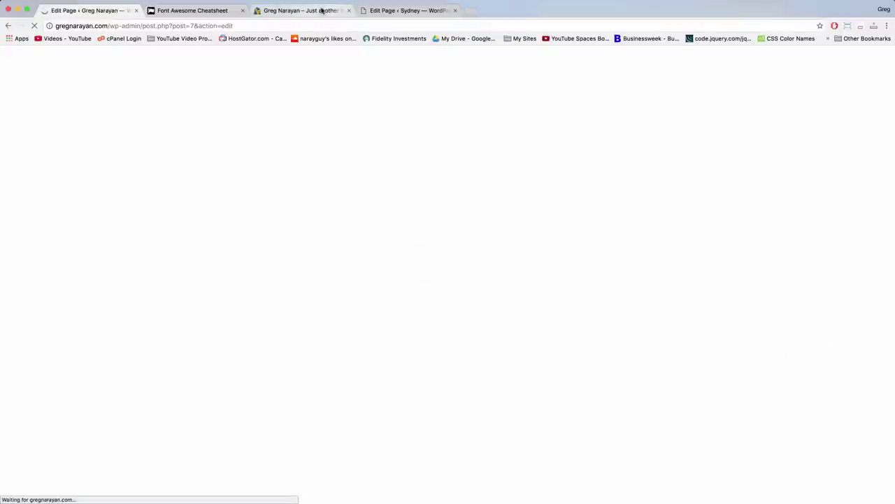
click(301, 11)
click(34, 26)
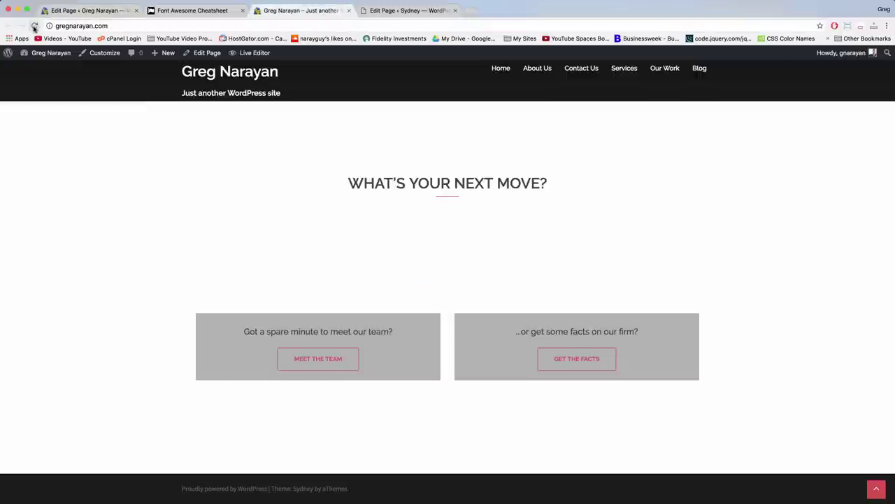
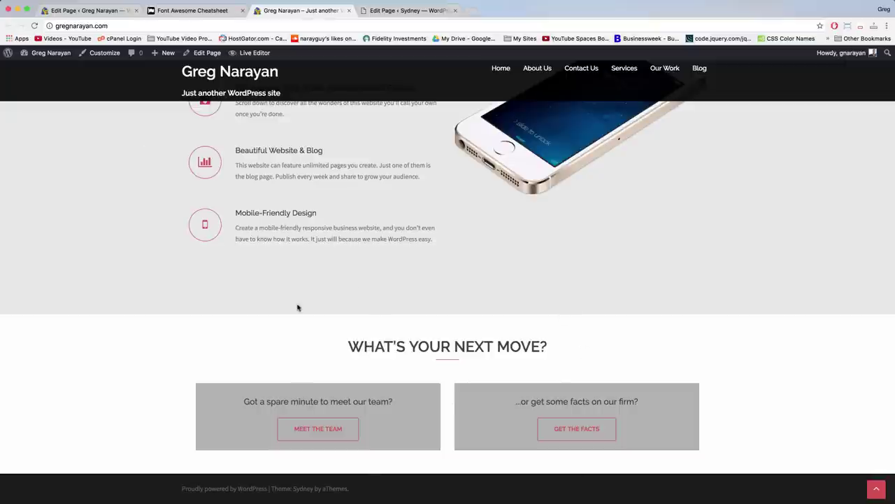
Switch to the Front Page editor, glance at the live site, then return to the editor
click(91, 10)
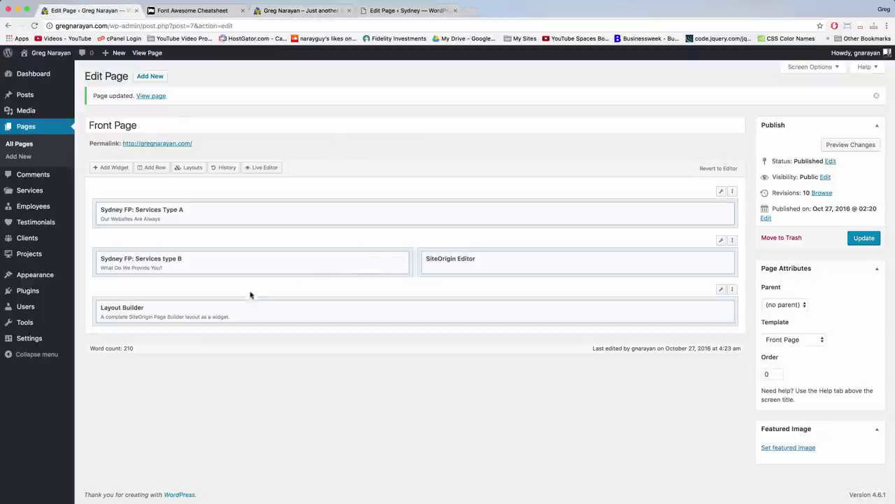
mouse_move(250, 310)
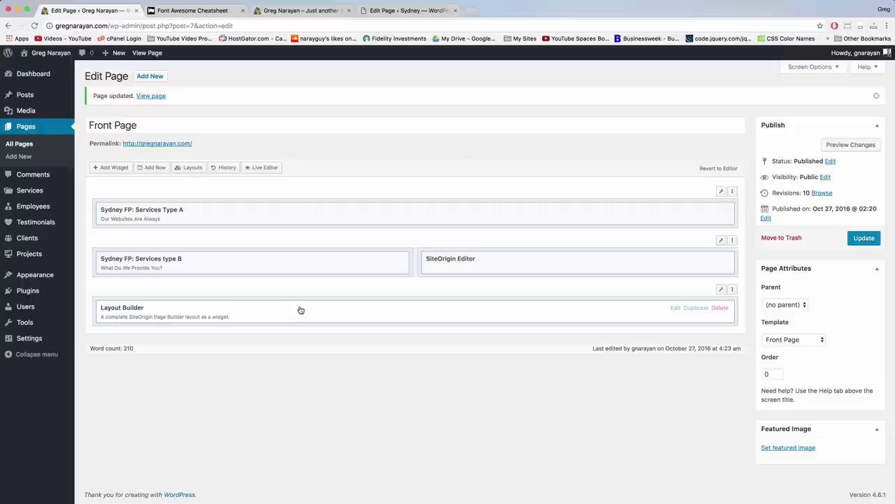
click(302, 11)
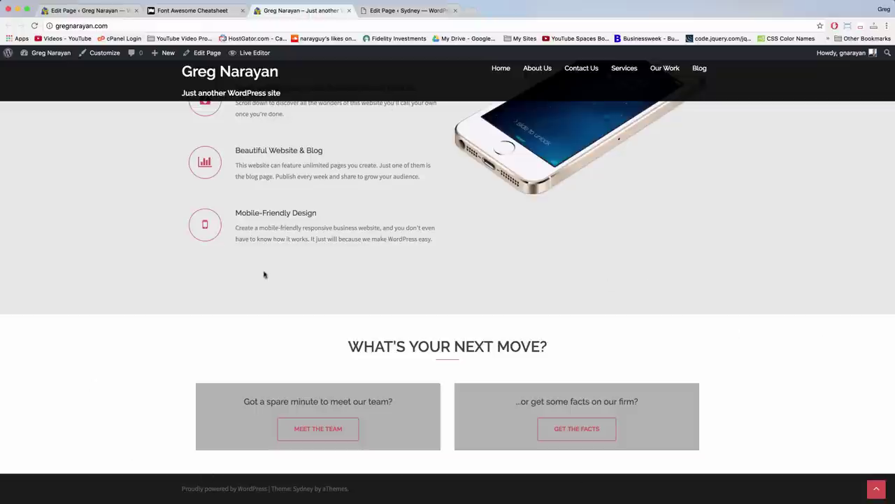
click(82, 11)
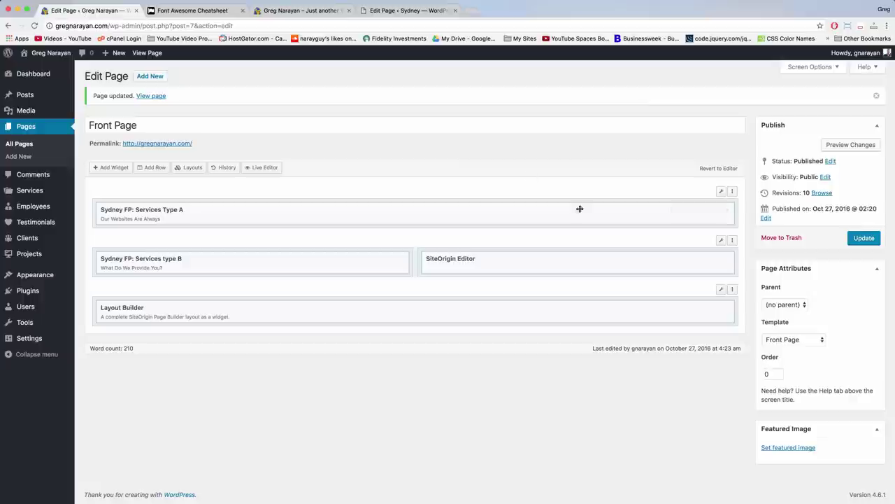
mouse_move(721, 294)
Open the bottom row's Edit Row dialog and expand its Design style options
click(689, 305)
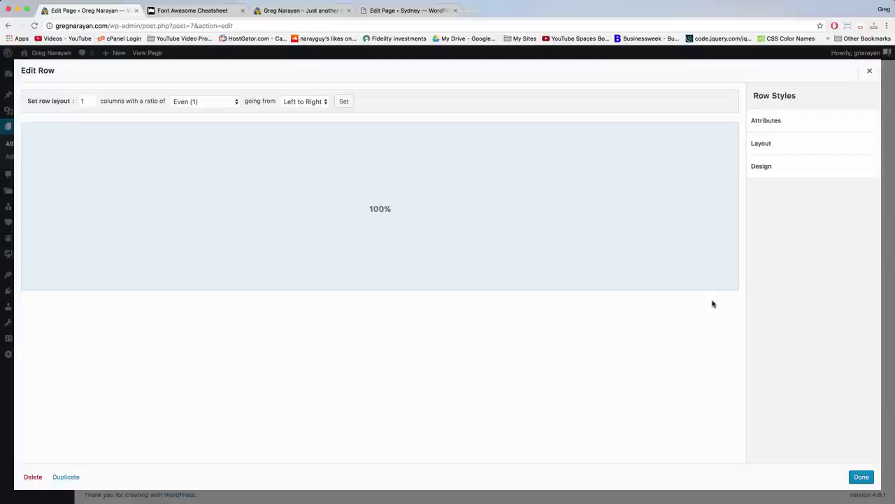
click(792, 169)
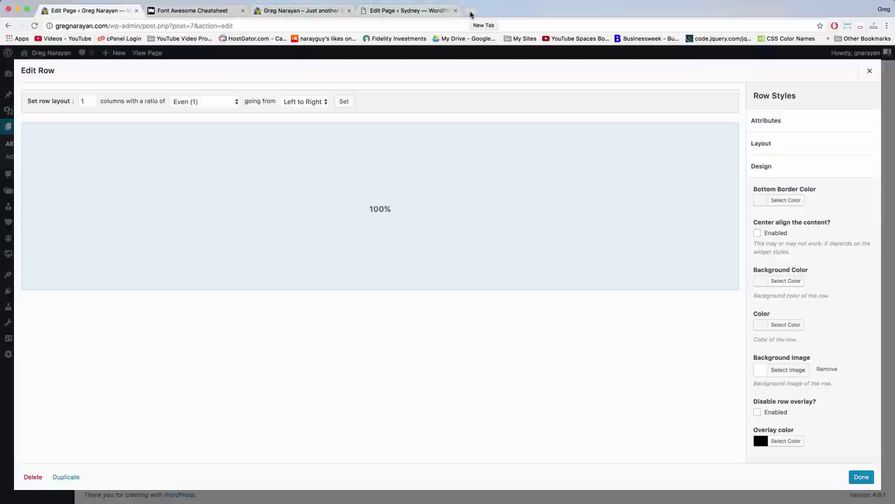
click(471, 14)
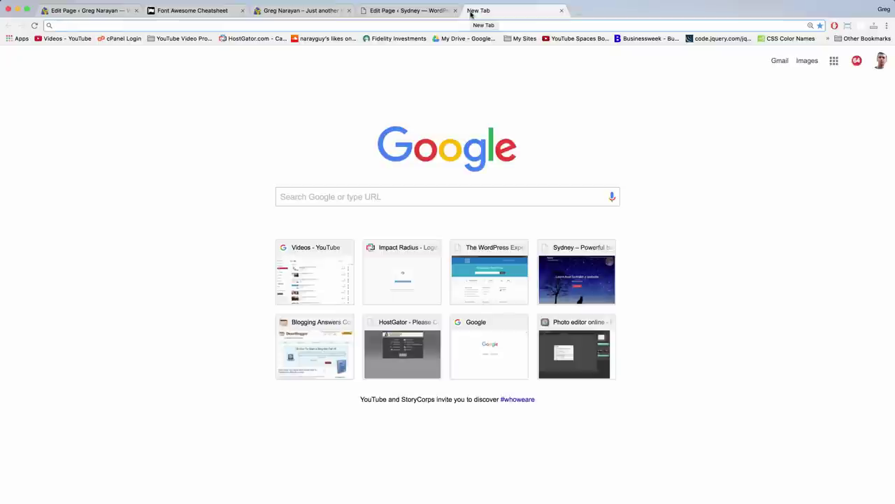
Load pixabay.com and scroll through its home page
text(pix)
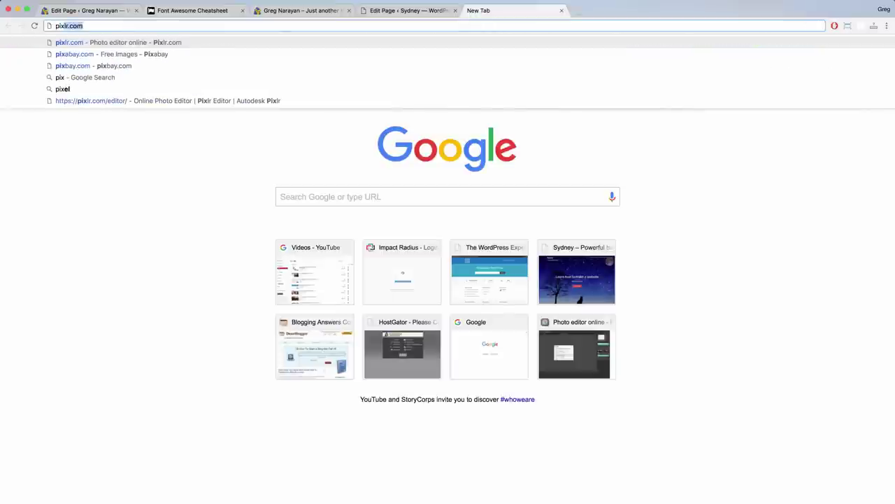
text(ab)
key(Return)
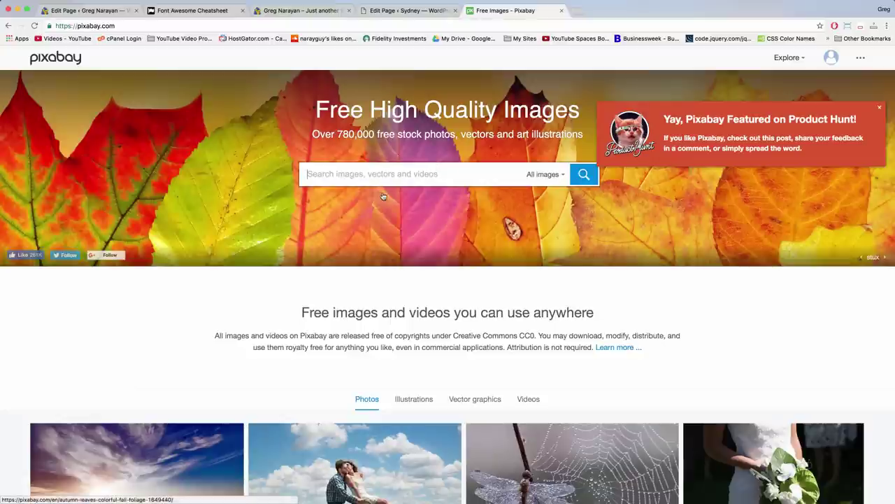
scroll(372, 175, down, 5)
scroll(372, 175, down, 7)
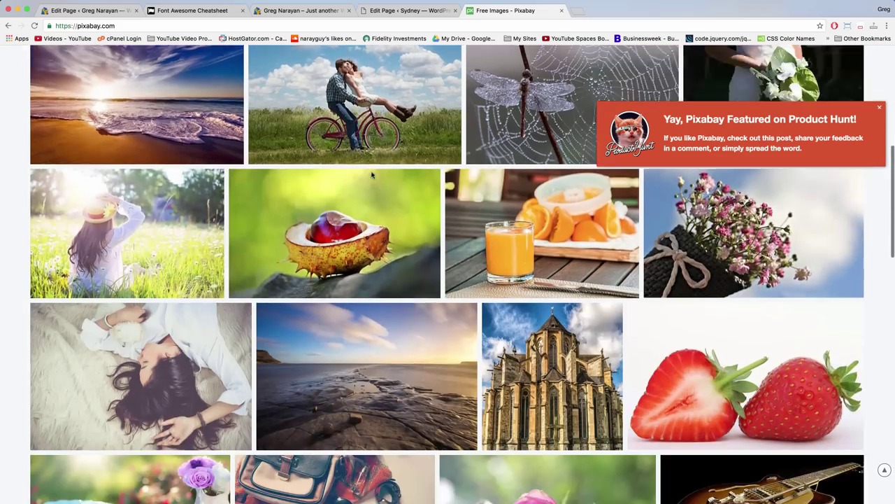
scroll(372, 174, up, 3)
scroll(373, 176, up, 10)
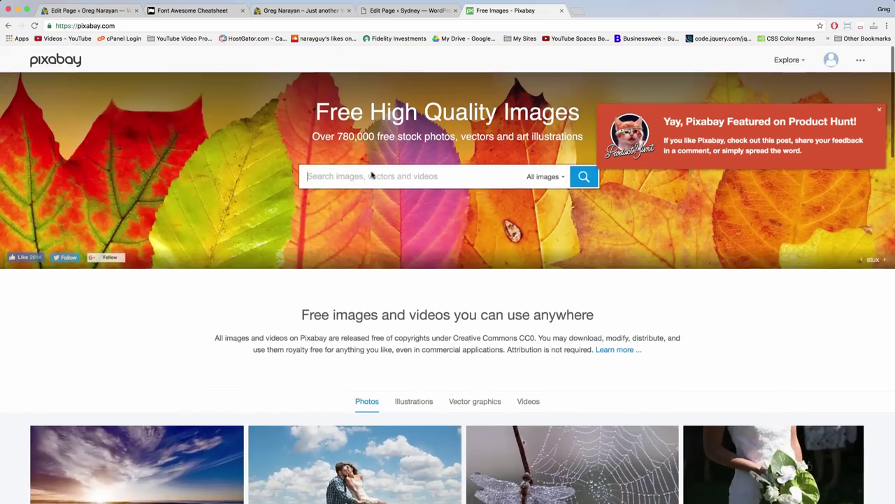
Search Pixabay for 'sunglasses' images and scroll through the results
click(374, 175)
text(g)
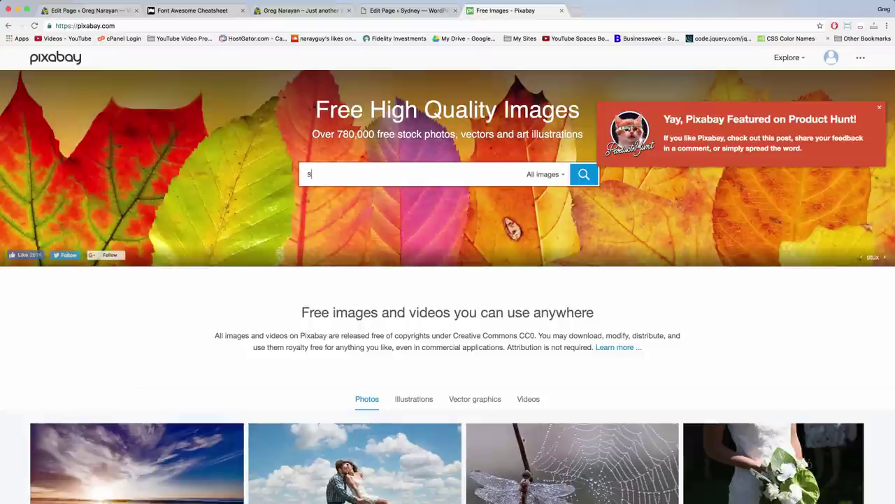
text(unglasses)
key(Return)
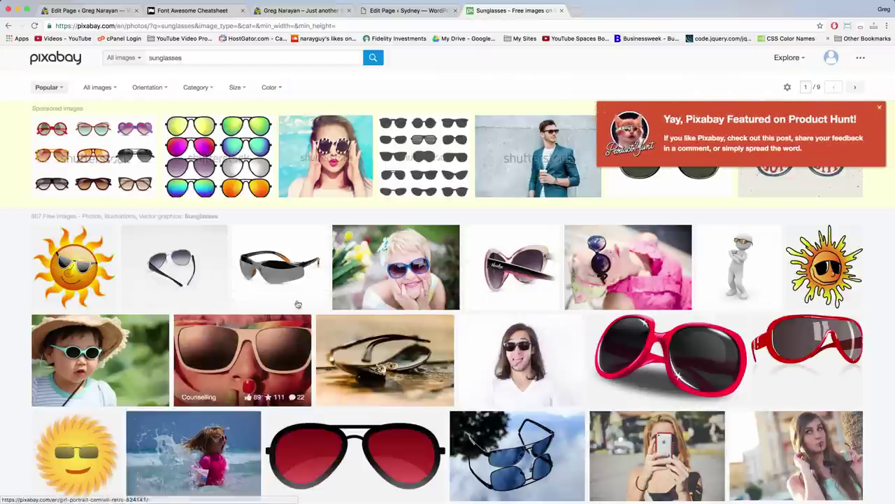
scroll(297, 303, down, 5)
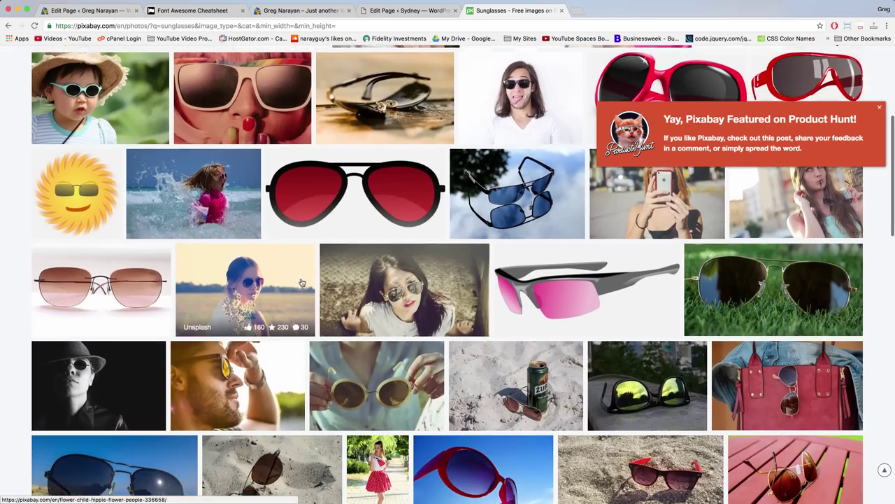
scroll(302, 282, down, 4)
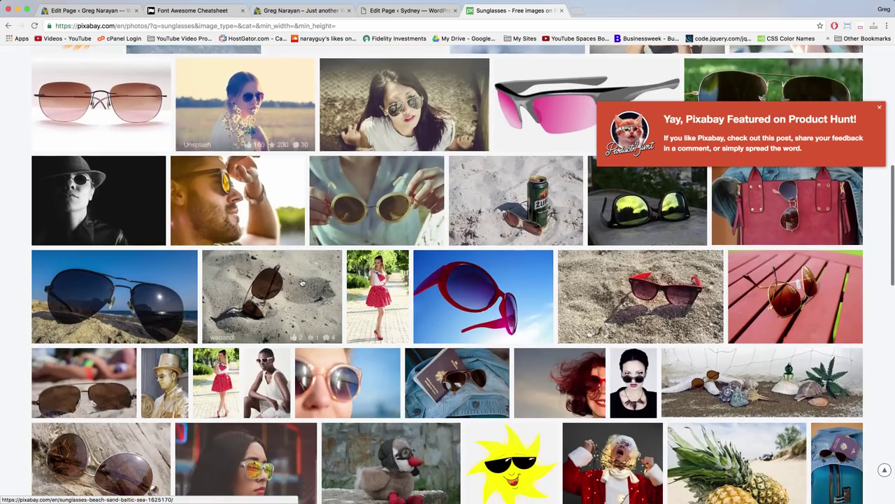
scroll(302, 282, down, 5)
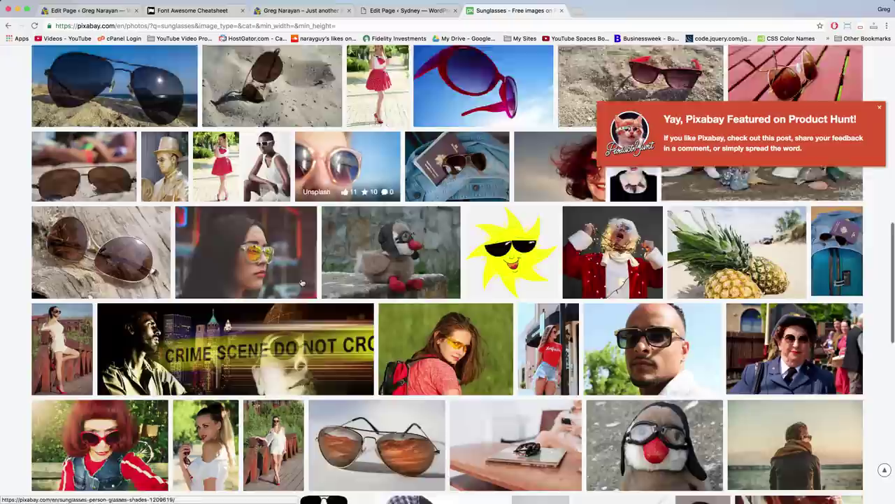
scroll(302, 282, down, 7)
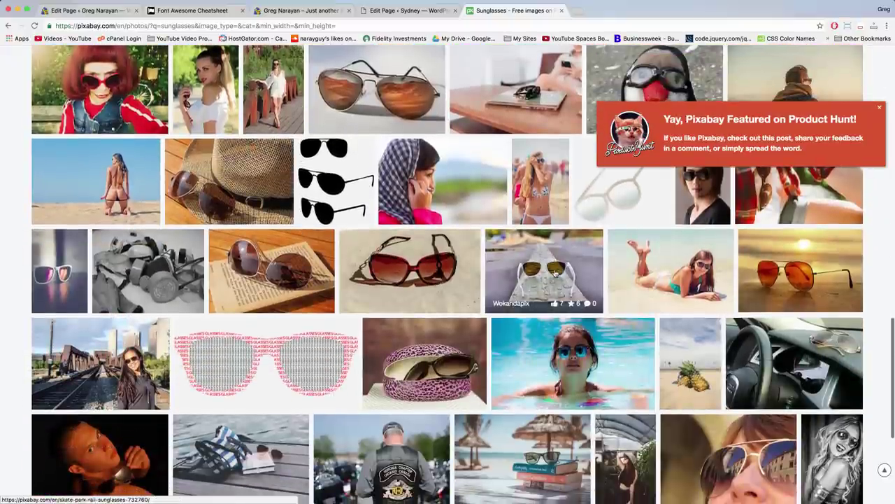
Open the sunglasses-on-a-rail photo, then return to the sunglasses results
click(556, 273)
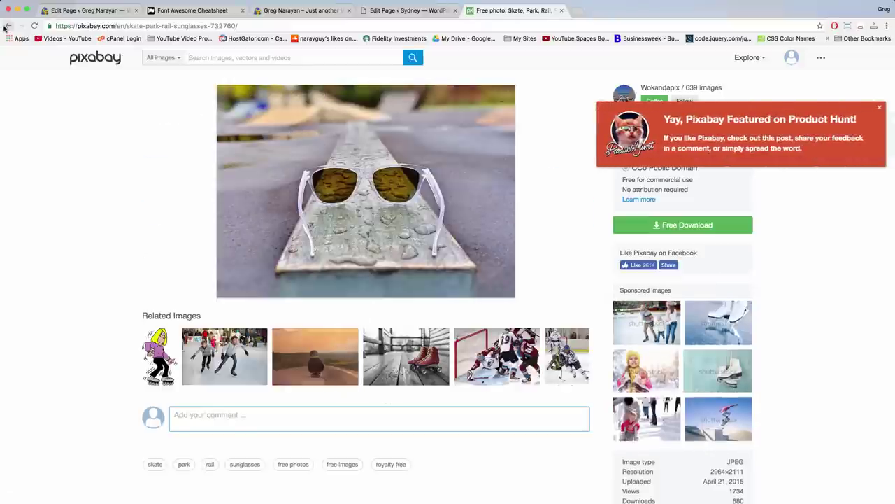
click(6, 26)
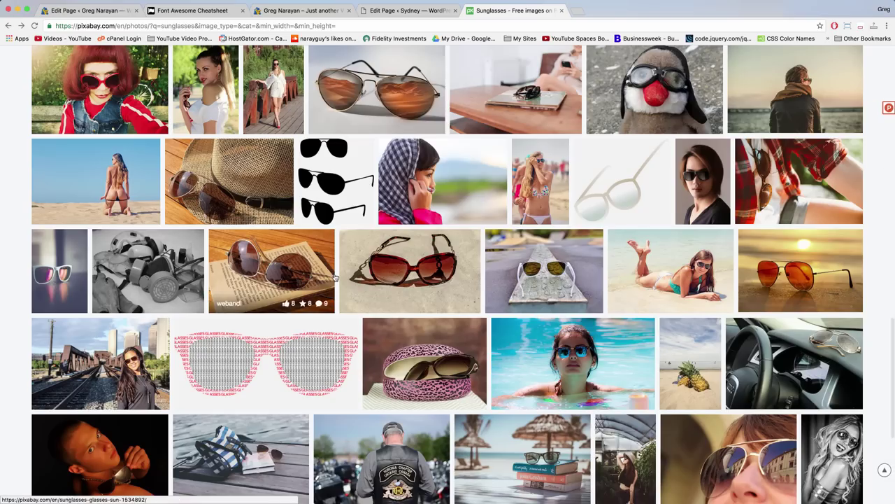
scroll(334, 278, down, 3)
scroll(334, 277, up, 10)
scroll(334, 278, up, 3)
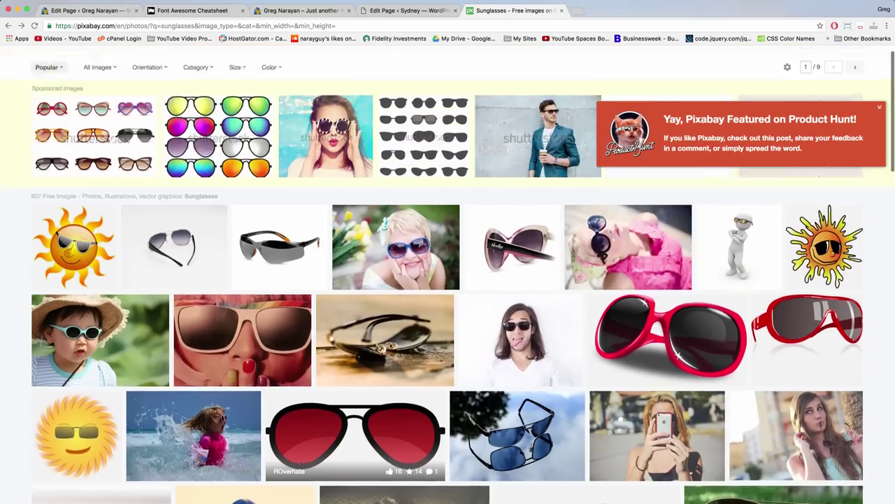
Search Pixabay for 'workspace' and open the sunglasses-on-a-laptop photo
double_click(168, 57)
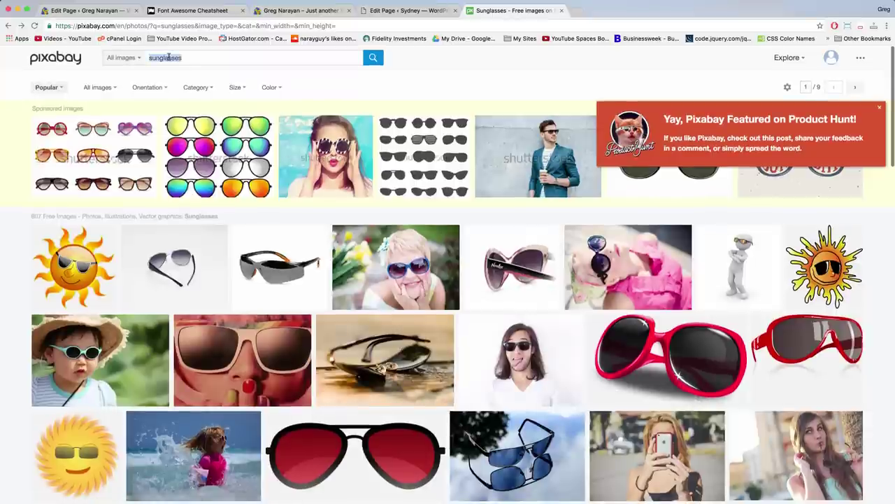
text(workspace)
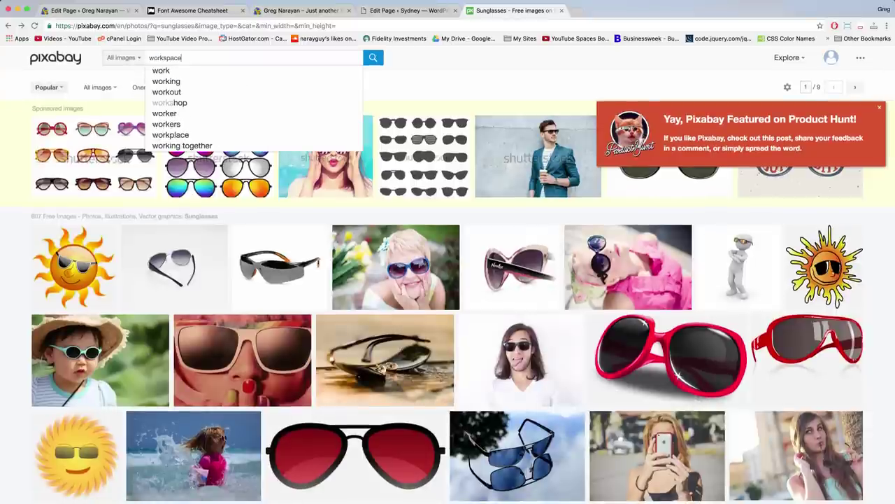
key(Return)
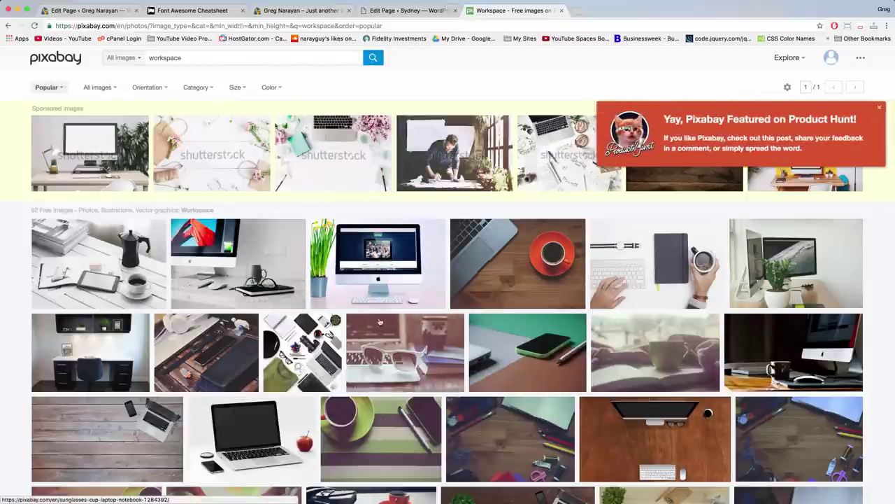
click(394, 343)
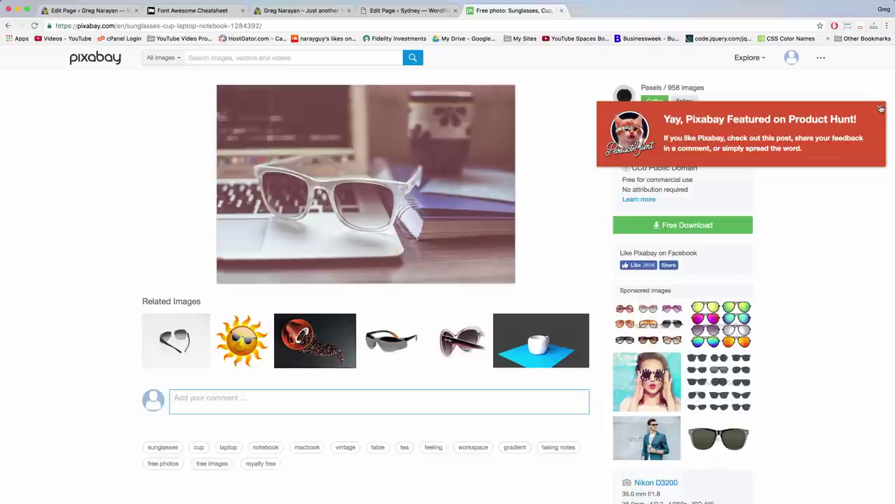
Download the Original 2440×1622 version of the photo and go back to WordPress
click(687, 227)
click(631, 281)
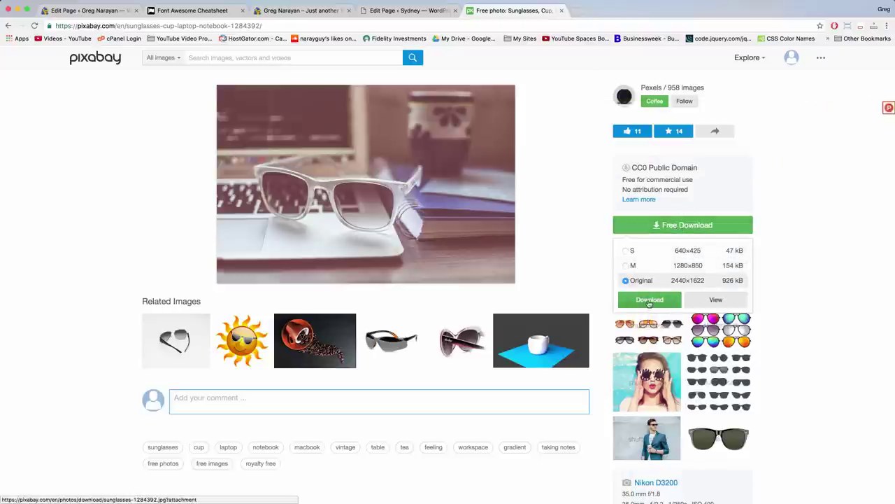
click(649, 299)
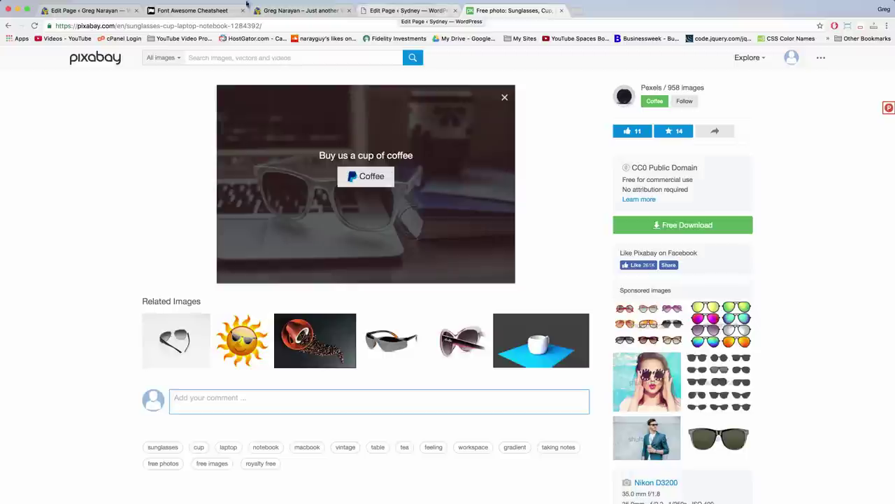
click(91, 11)
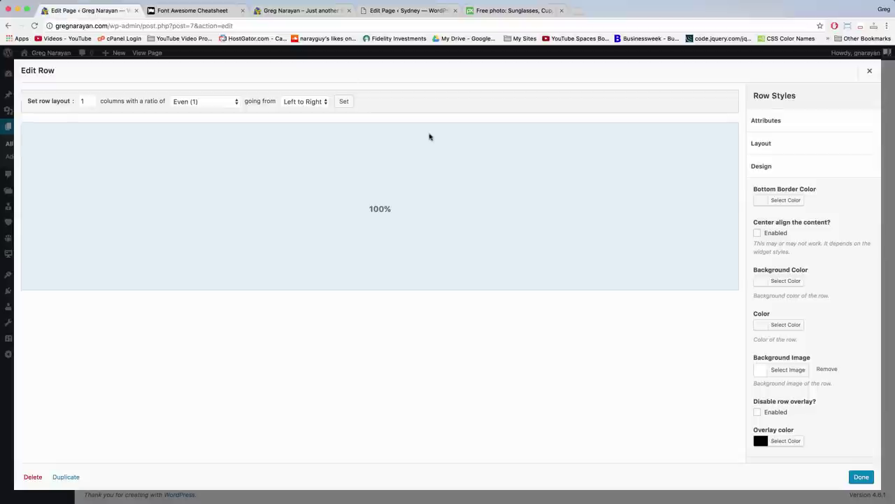
Upload sunglasses-1284392 (1).jpg from Downloads and set it as the row's background image
click(776, 372)
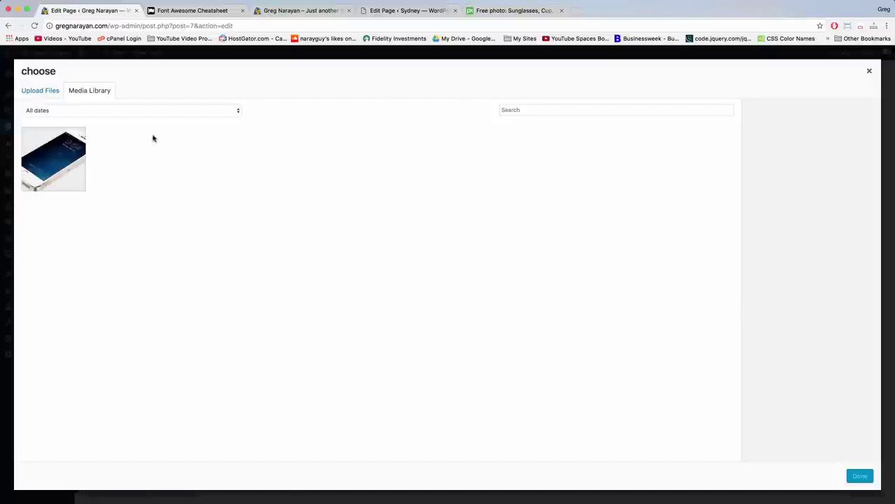
click(42, 91)
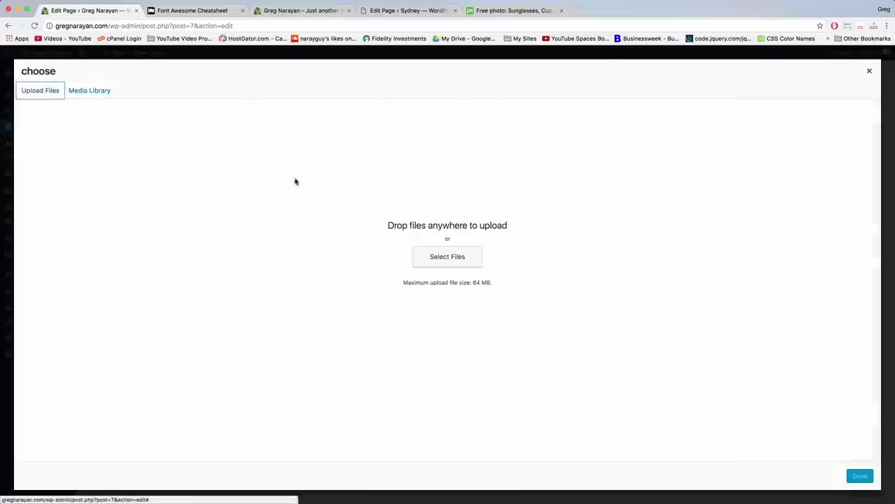
click(427, 265)
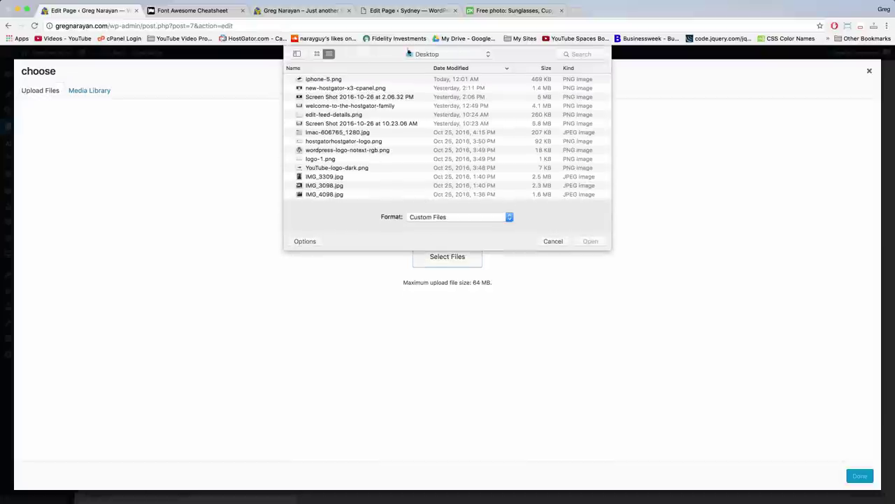
click(427, 54)
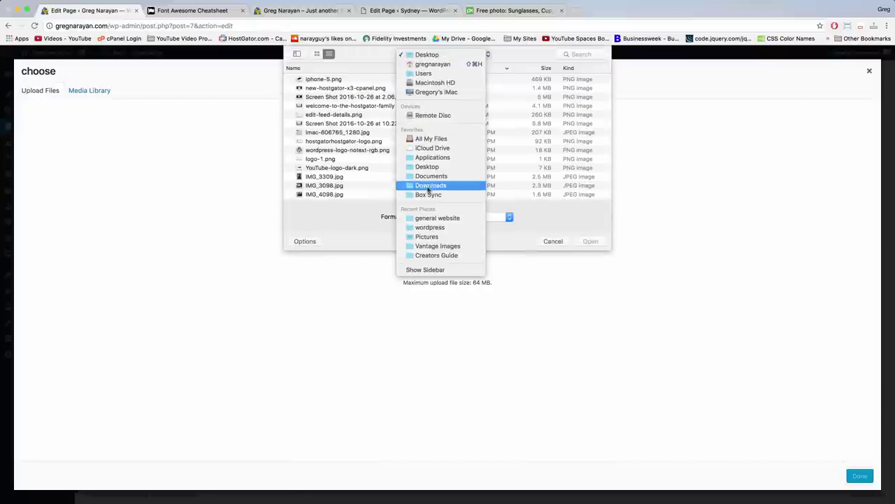
click(431, 185)
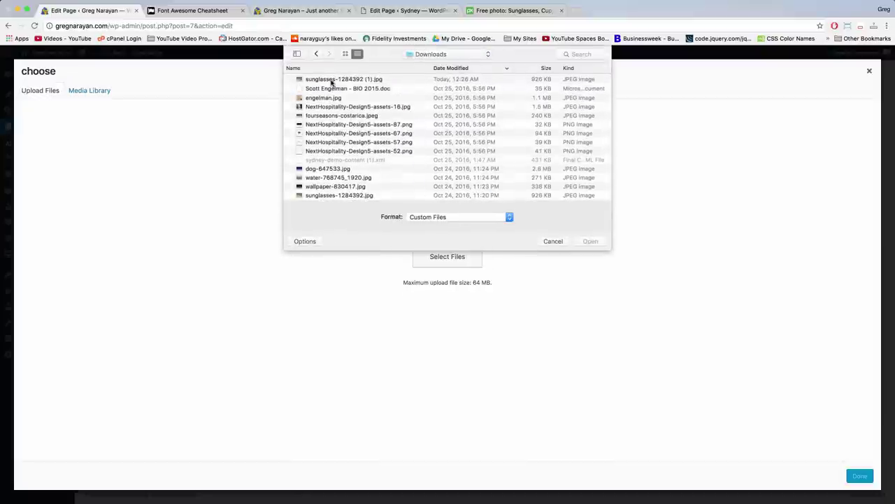
double_click(331, 79)
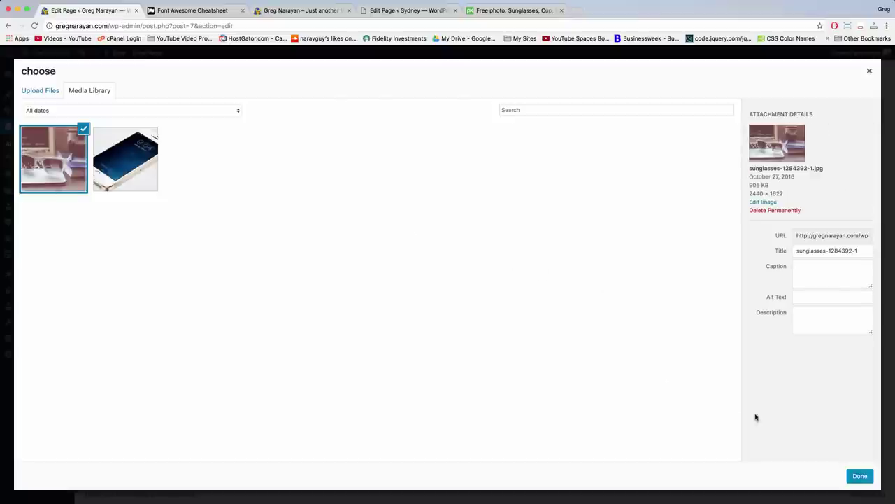
click(858, 476)
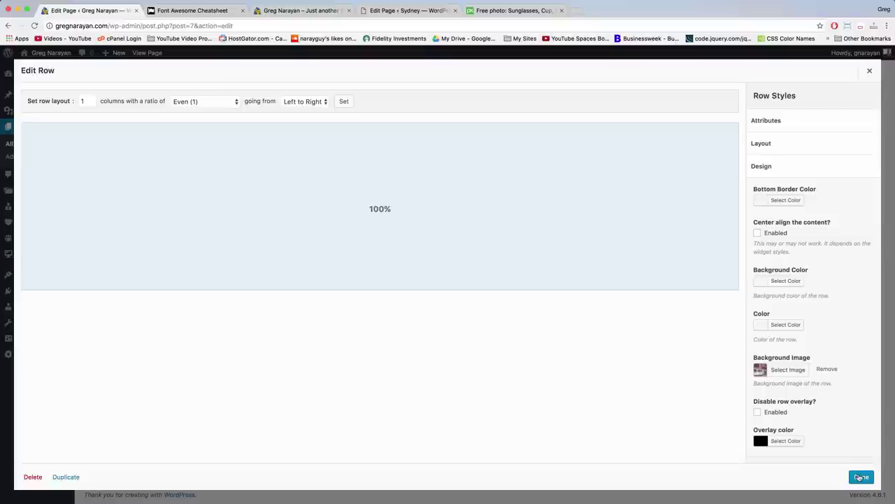
click(859, 477)
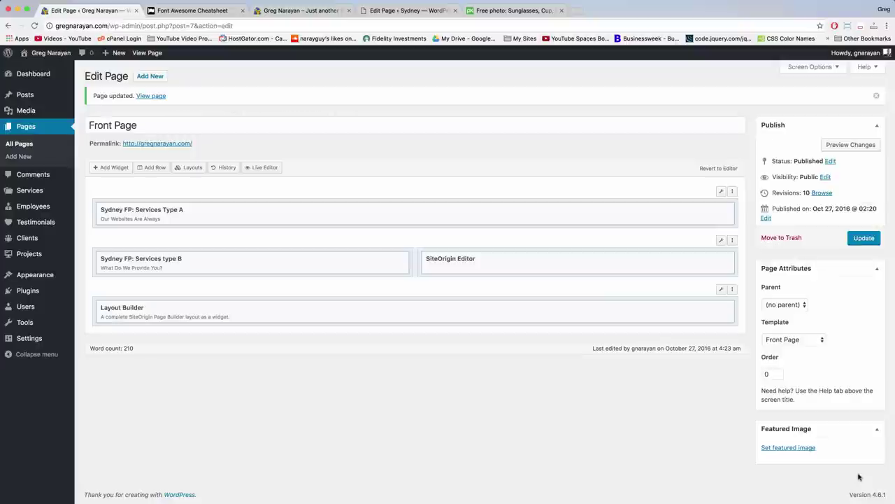
Update the Front Page and reload the live site
click(865, 238)
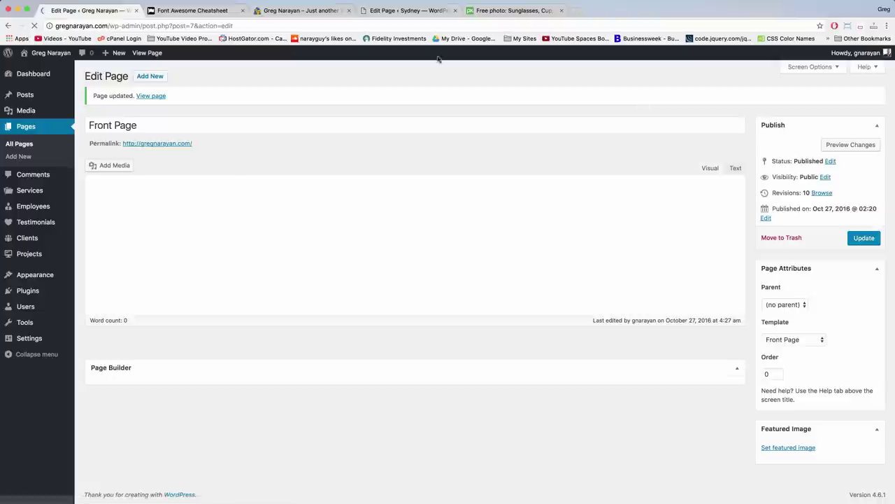
click(281, 11)
click(34, 25)
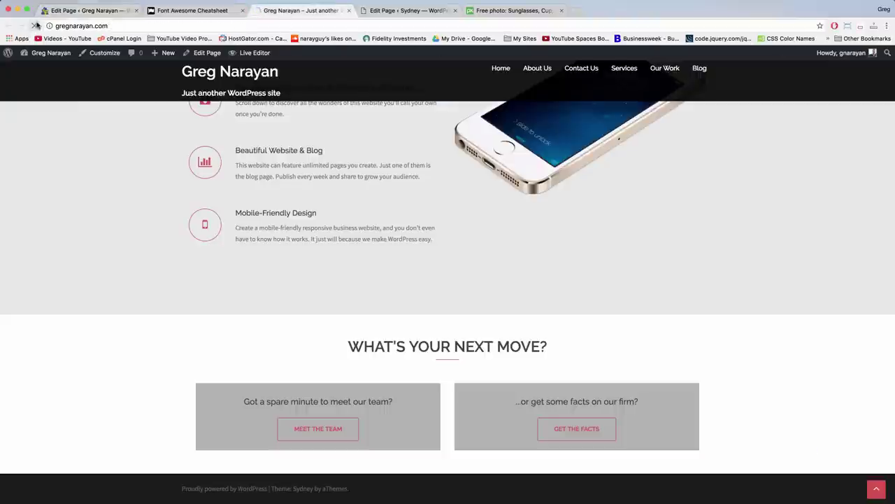
Check the sunglasses background behind the 'What's your next move?' section, then return to the editor
scroll(217, 185, down, 10)
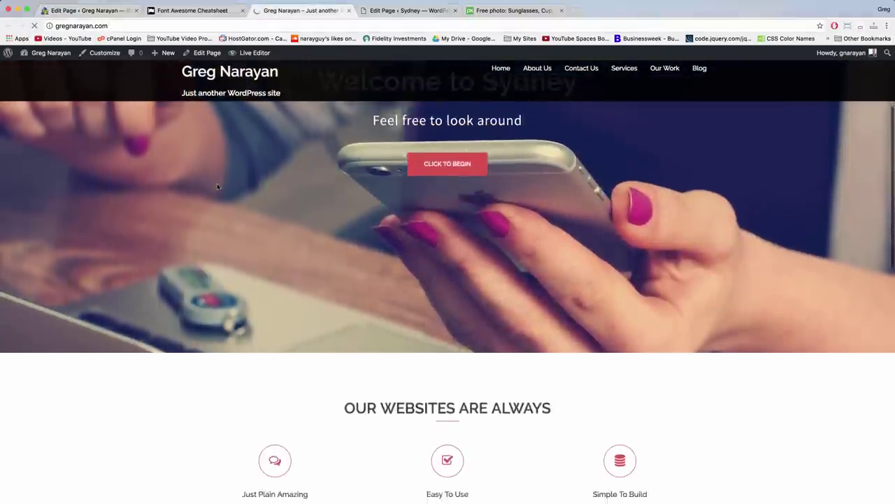
scroll(217, 187, down, 5)
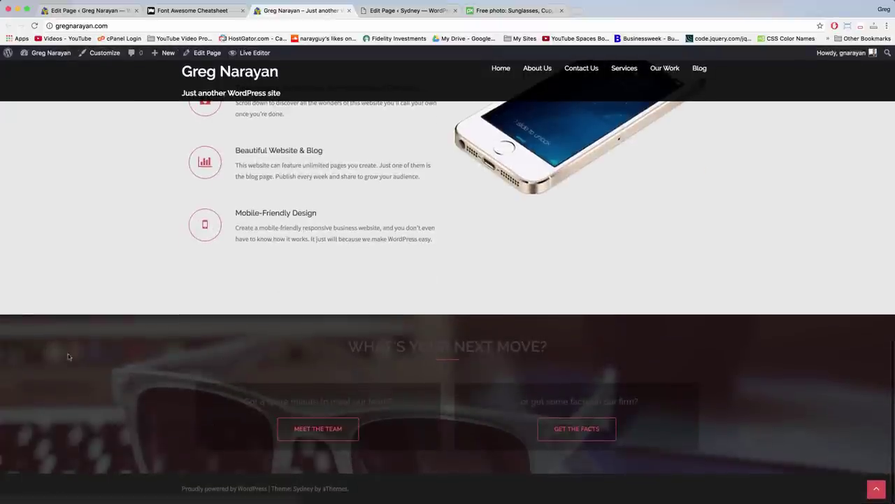
scroll(137, 385, up, 1)
scroll(138, 386, up, 3)
scroll(137, 386, down, 3)
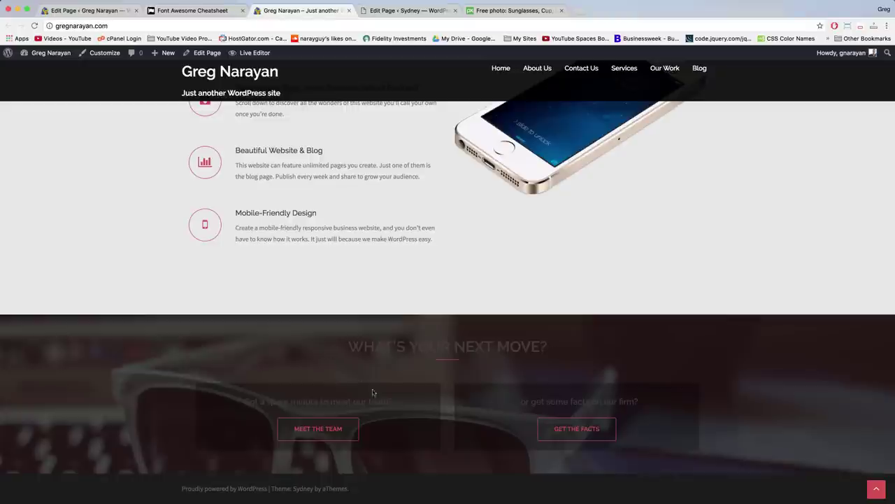
drag(395, 402, 265, 401)
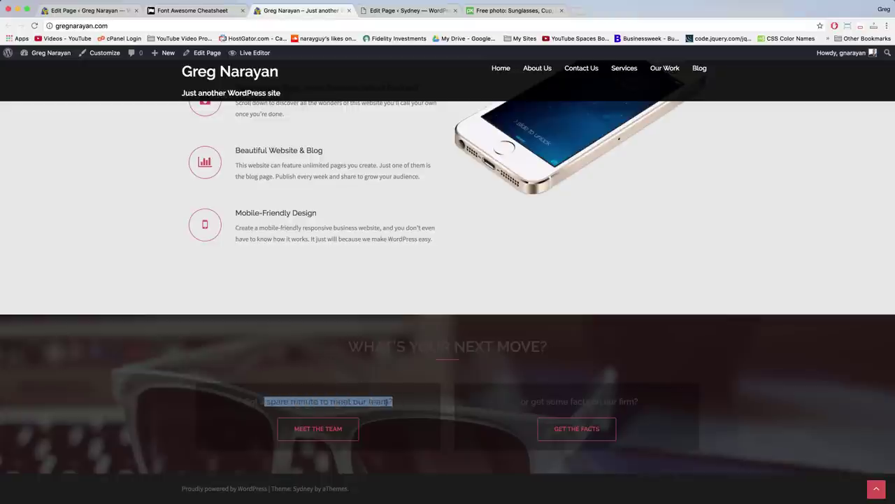
click(264, 401)
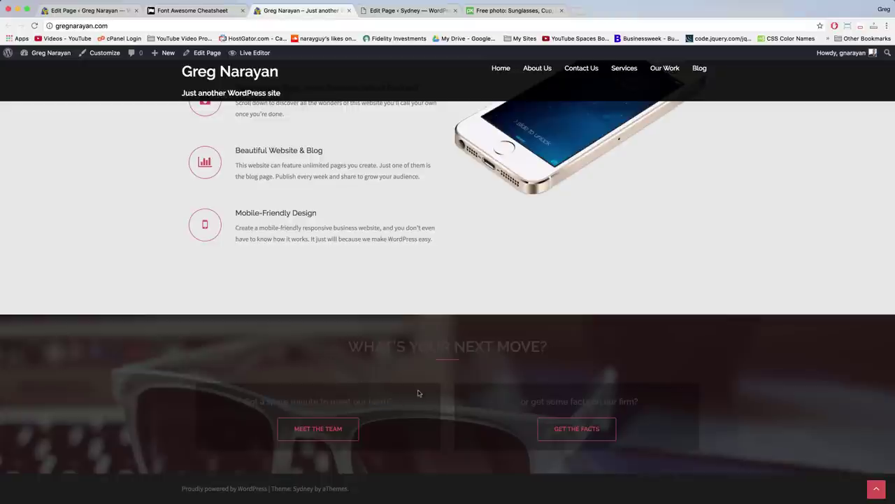
click(117, 9)
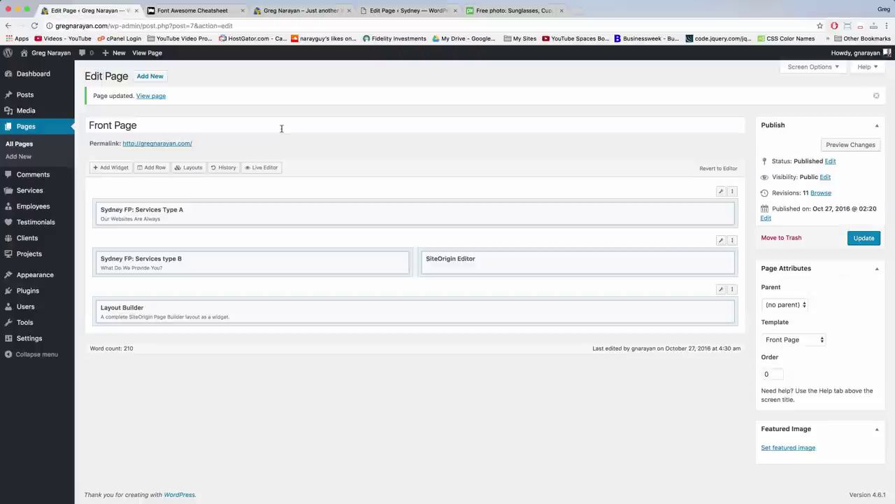
Set the Layout Builder's 'what's your next move?' Text widget title colour to red #dd3333
click(592, 311)
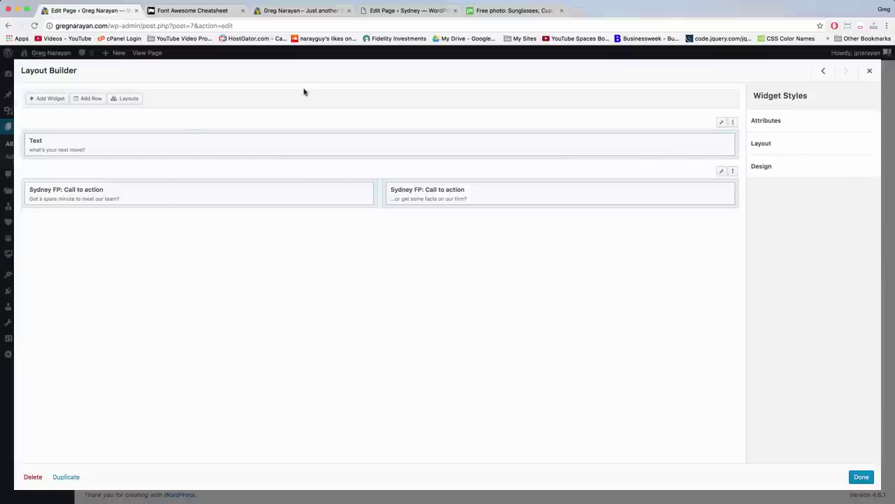
click(349, 142)
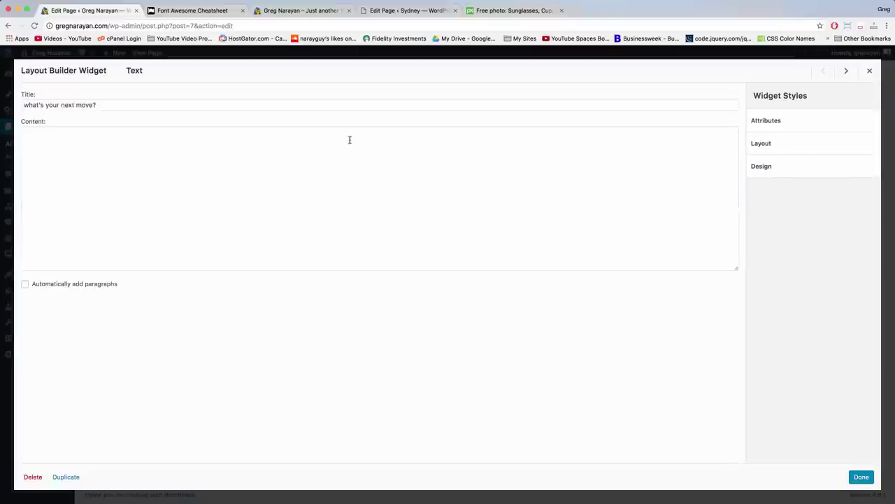
click(775, 166)
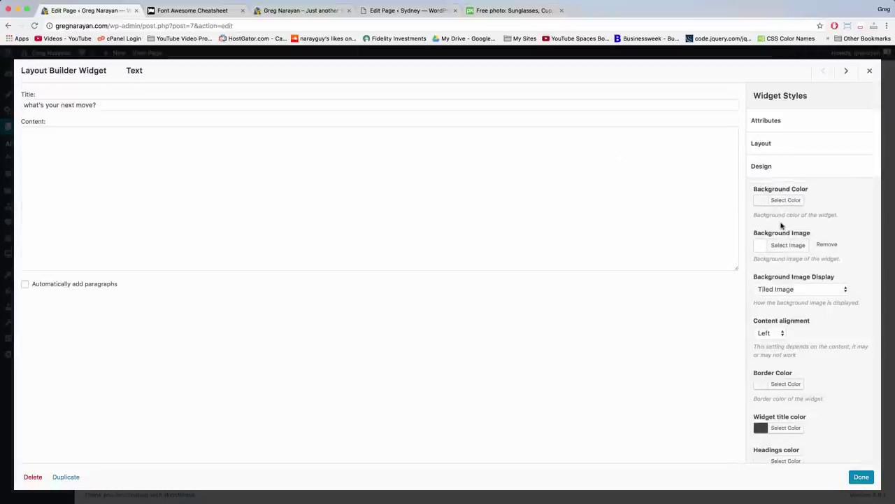
scroll(781, 225, down, 2)
scroll(782, 224, down, 3)
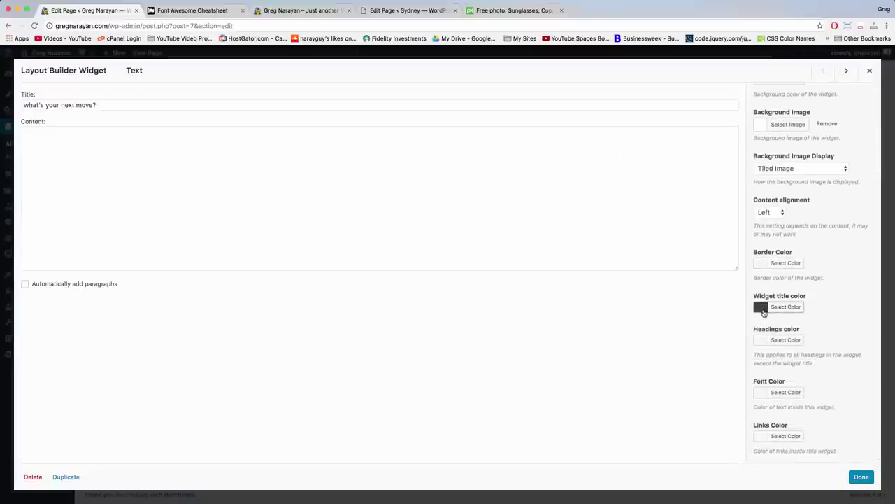
click(777, 310)
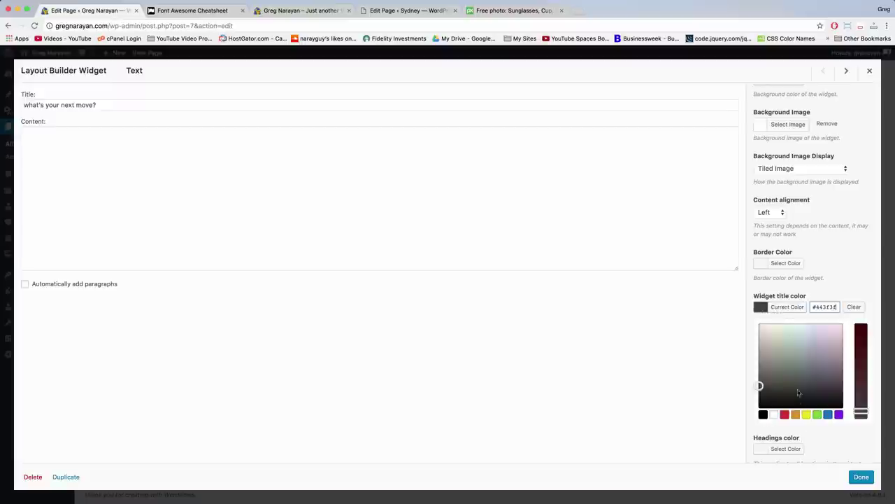
click(786, 415)
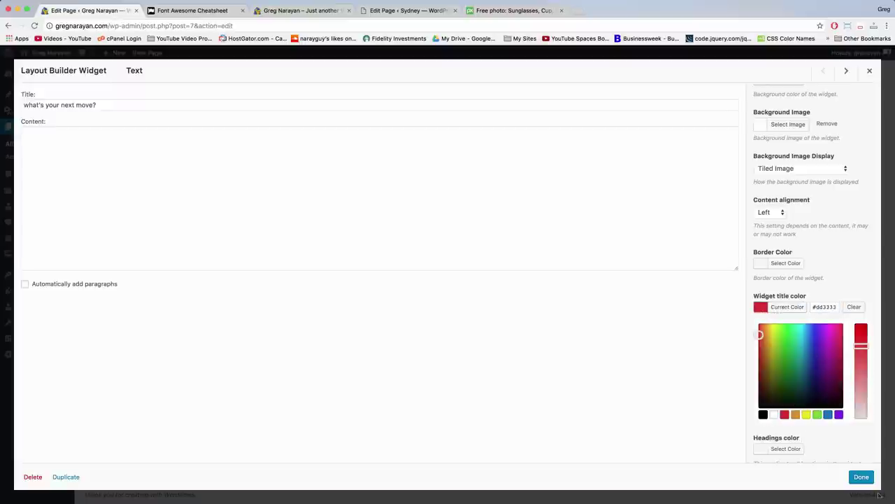
click(862, 478)
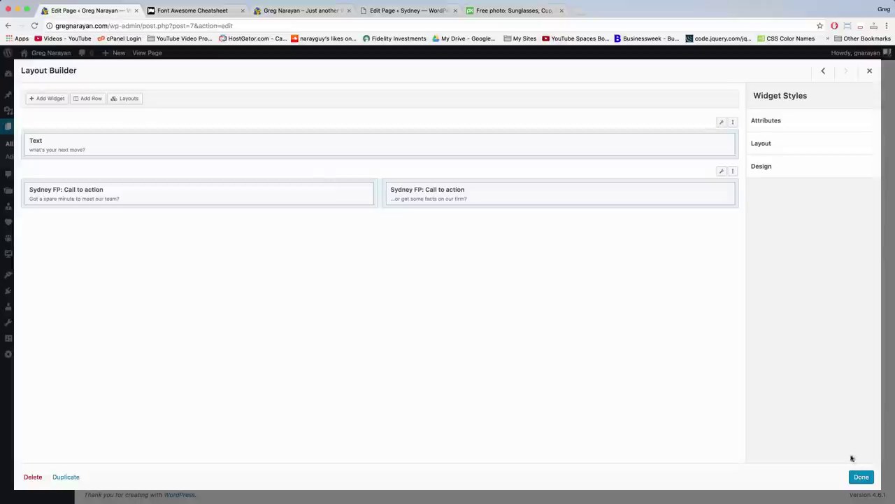
Set the first Call to action widget's headings colour to #eaeaea
mouse_move(259, 190)
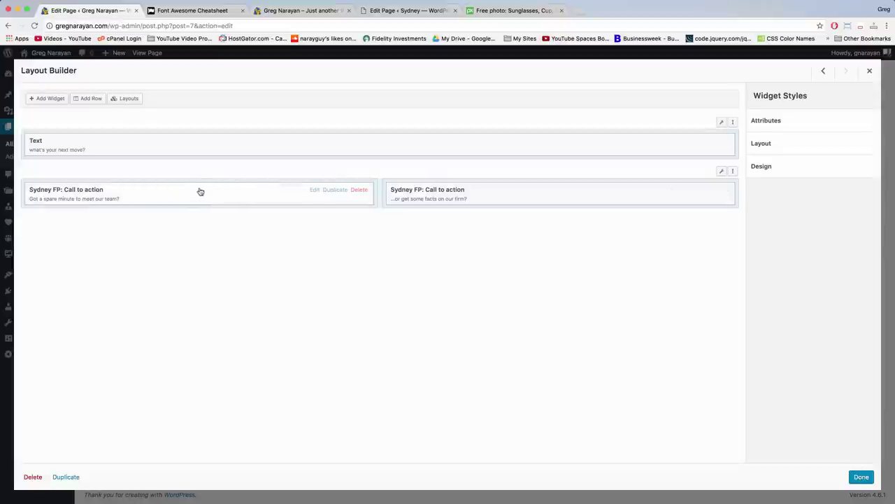
click(200, 191)
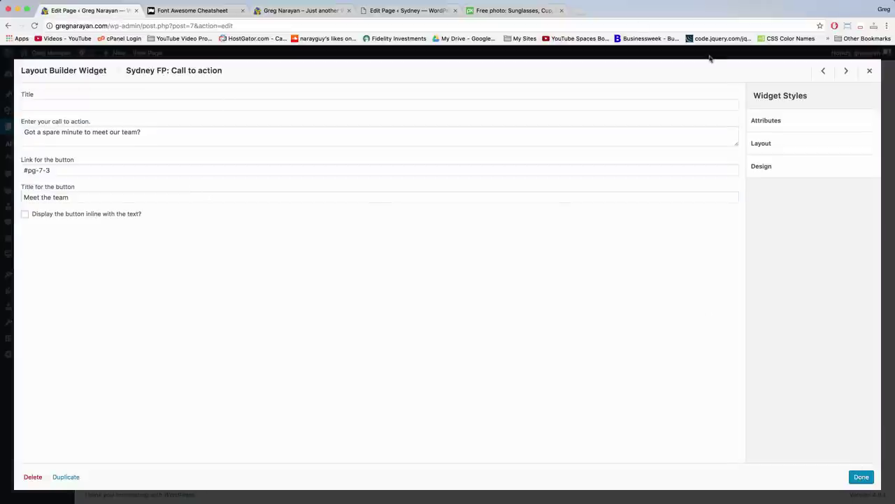
click(795, 169)
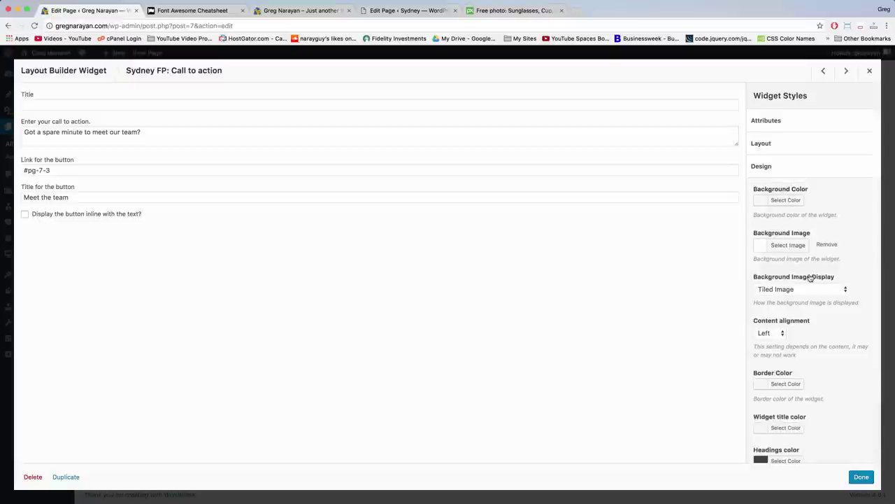
scroll(810, 277, down, 4)
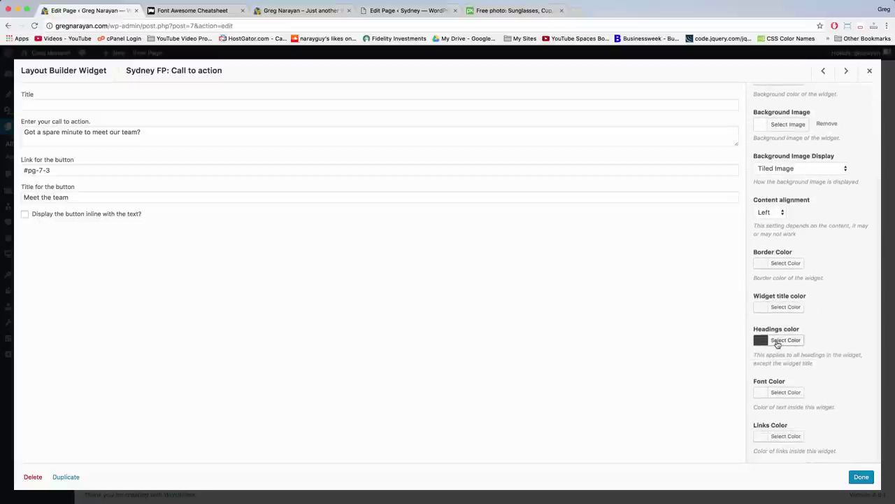
click(777, 343)
click(819, 341)
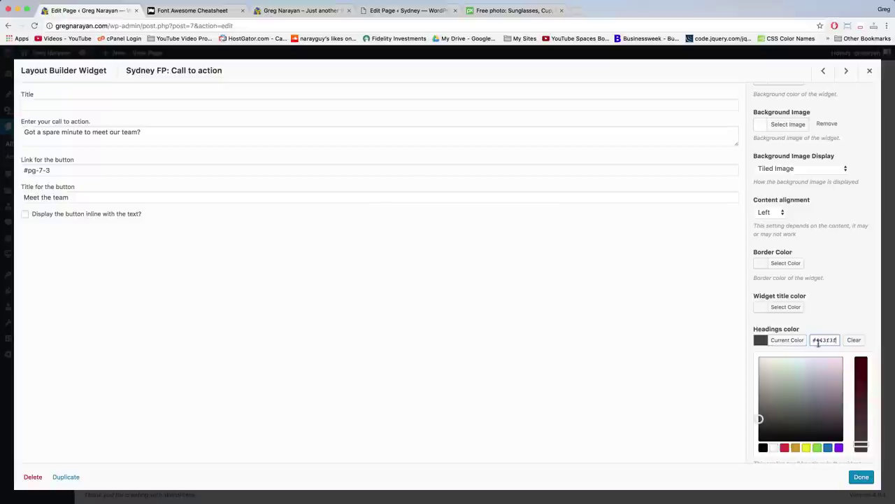
drag(816, 340, 840, 339)
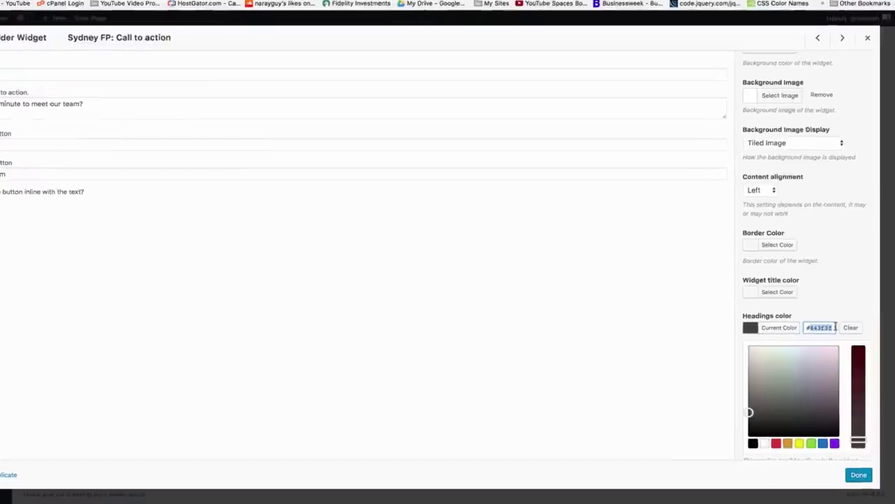
text(#eaeaea)
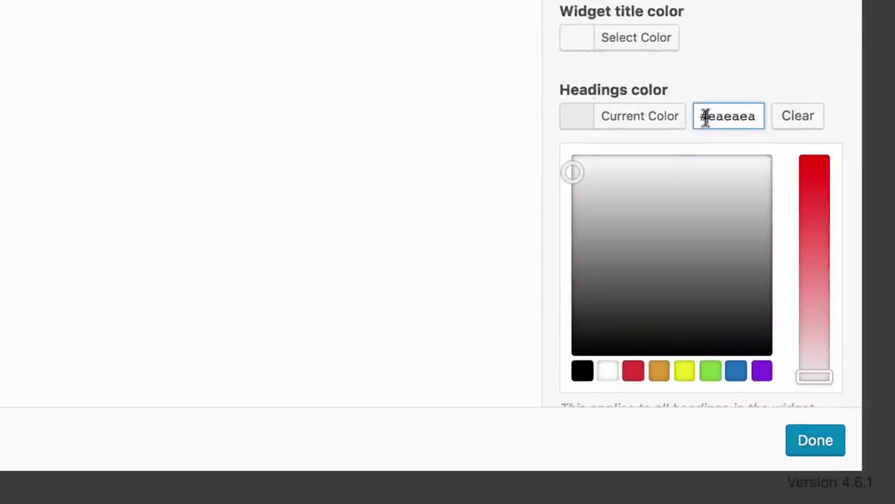
drag(705, 116, 758, 114)
click(719, 125)
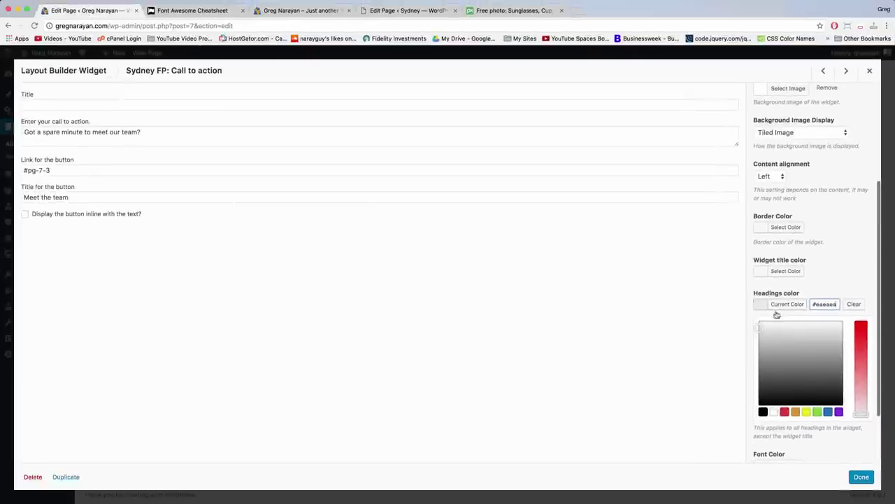
triple_click(817, 302)
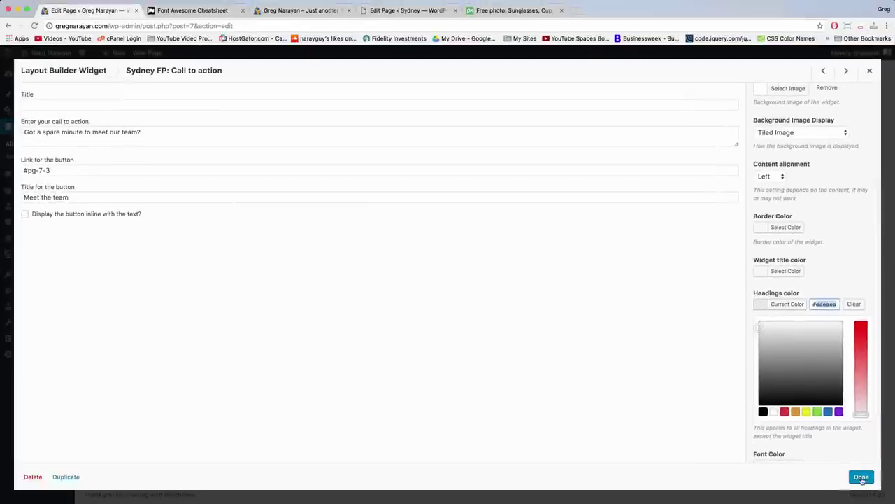
click(862, 478)
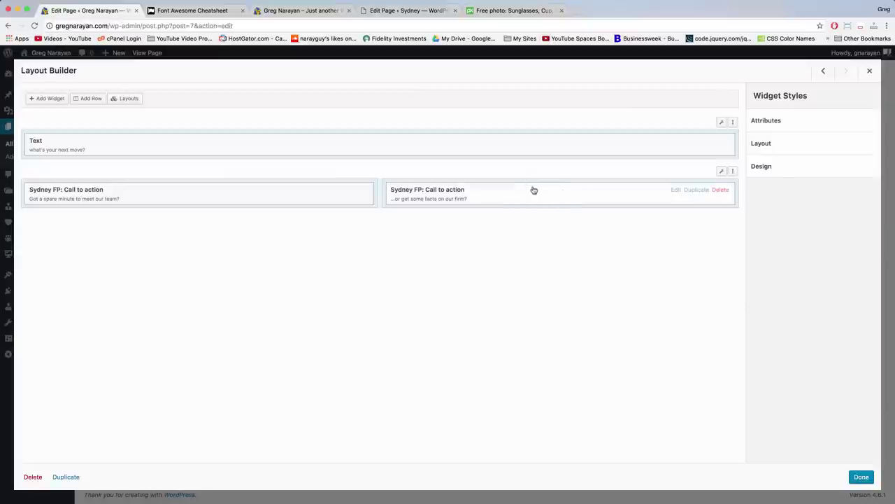
Set the second Call to action widget's headings colour to #eaeaea as well
click(532, 189)
click(778, 172)
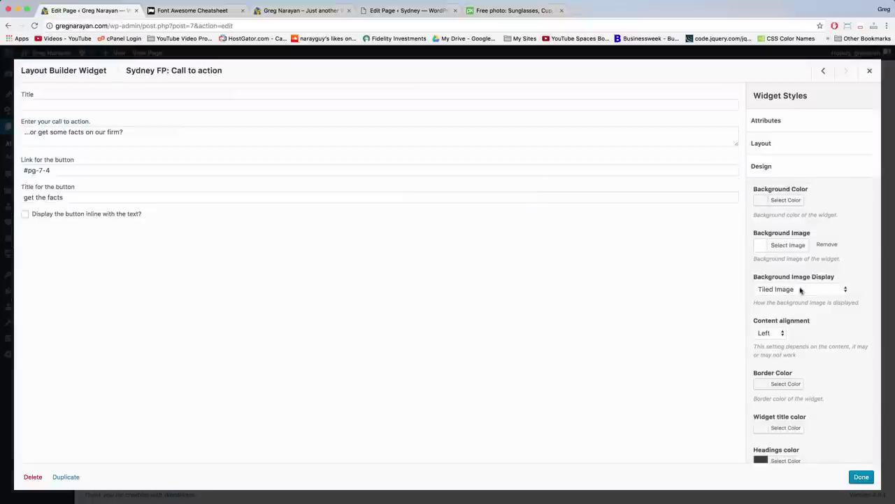
scroll(798, 294, down, 3)
click(780, 342)
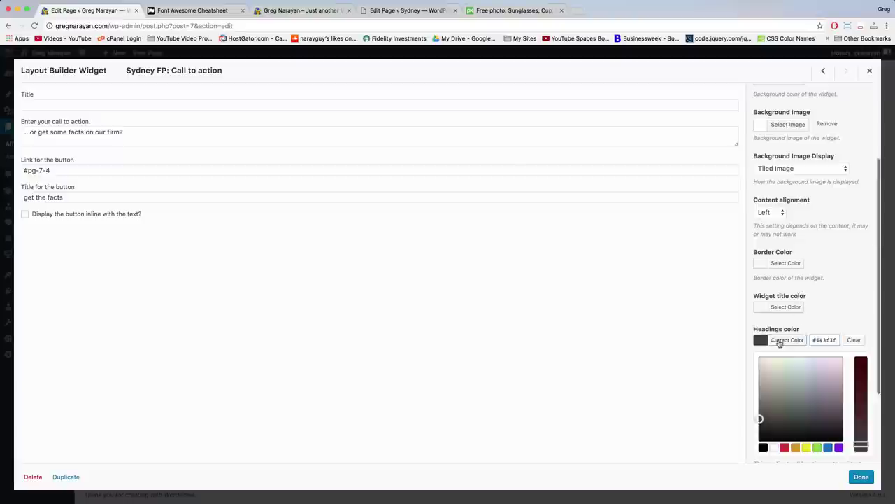
triple_click(820, 340)
text(#eae)
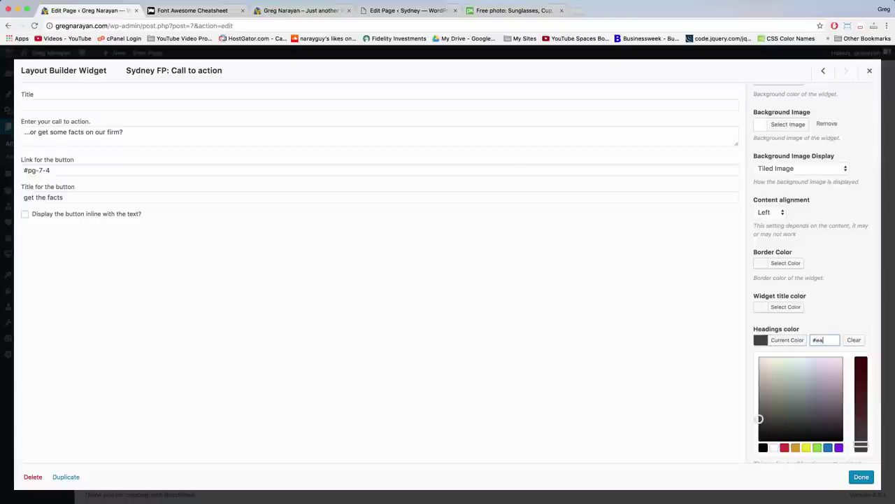
text(aea)
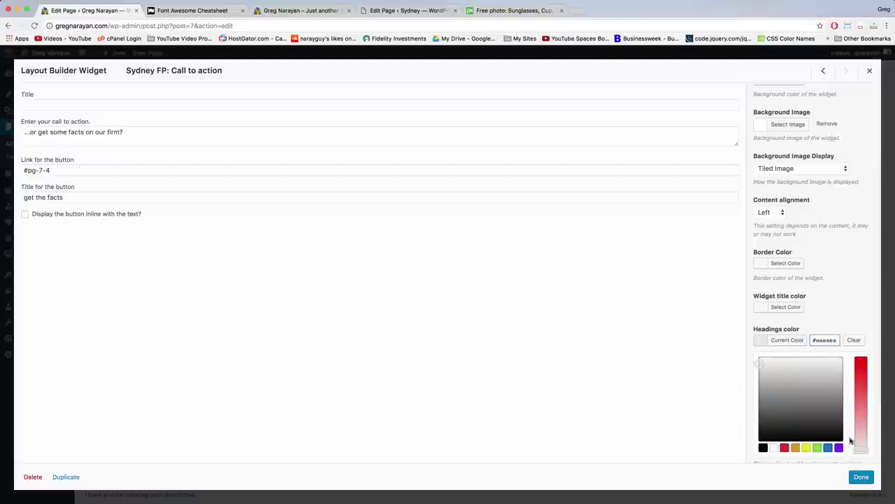
click(859, 476)
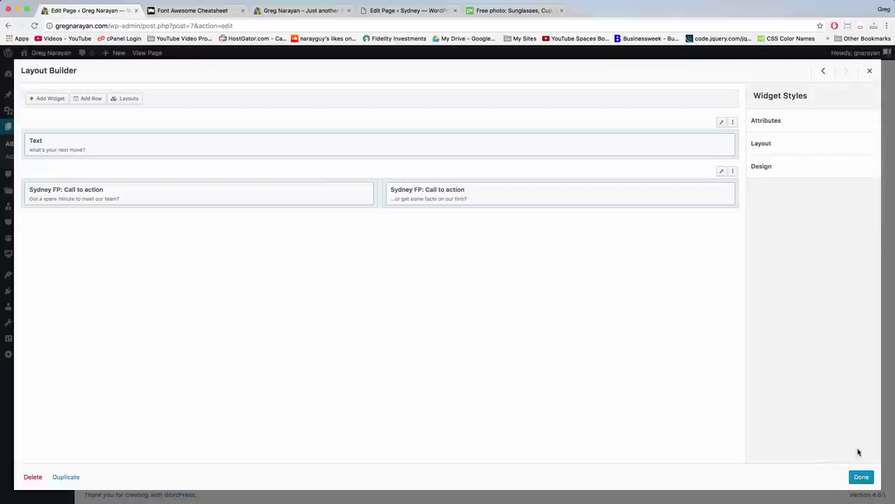
Close the Layout Builder, update the Front Page, and check the red heading on the reloaded site
click(859, 476)
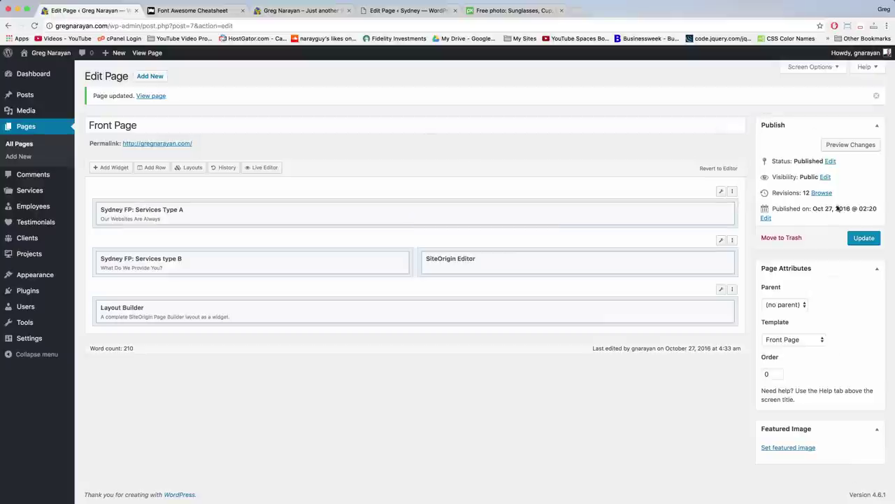
click(864, 238)
click(301, 12)
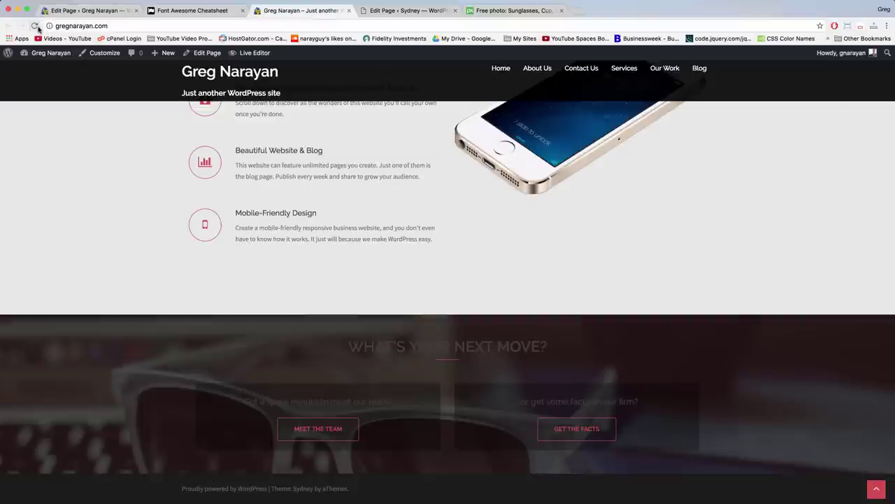
click(35, 26)
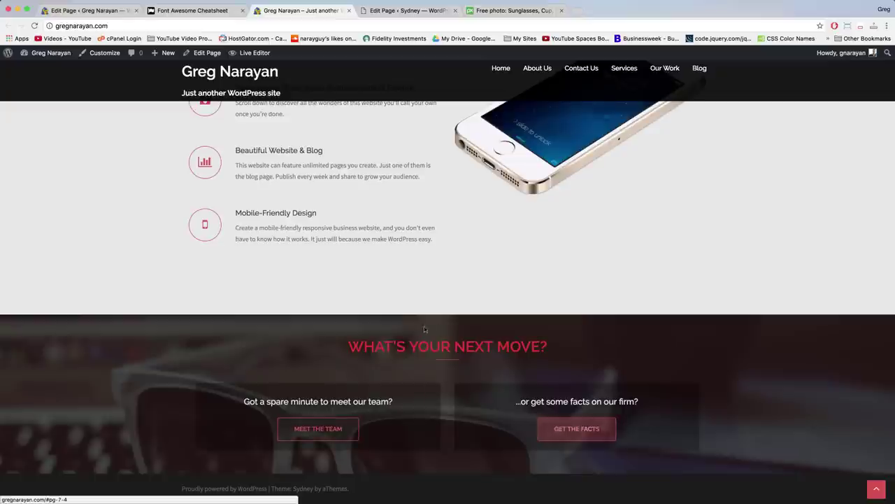
key(super+1)
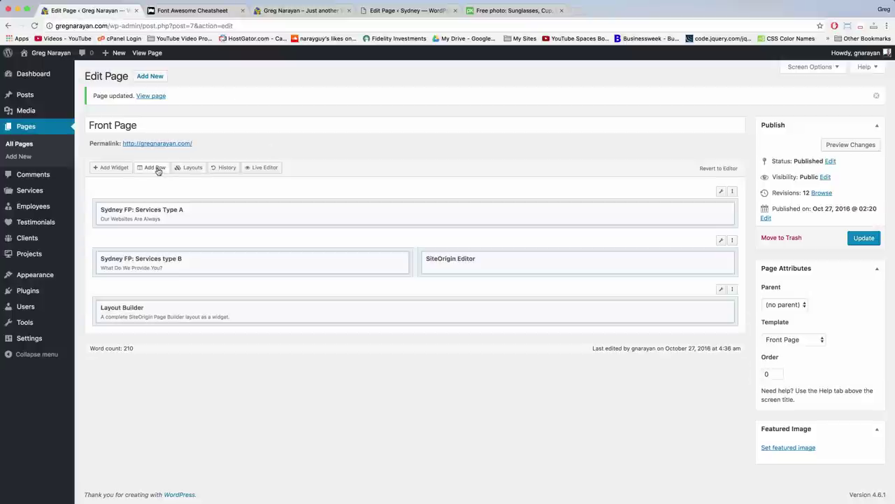
Insert a new one-column row and move it below the Layout Builder row
click(155, 168)
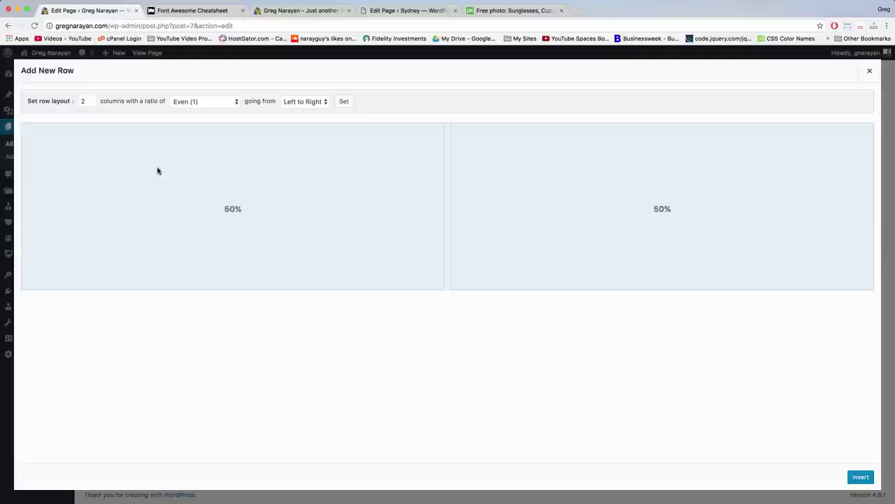
click(90, 105)
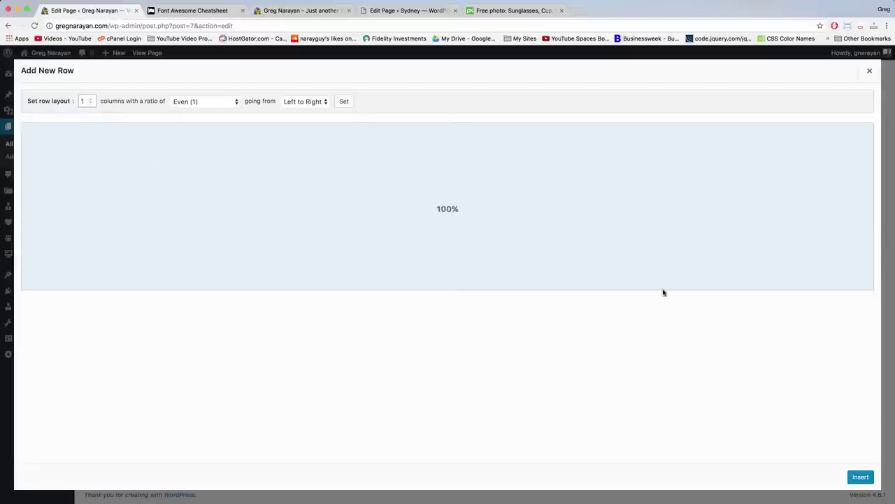
click(862, 477)
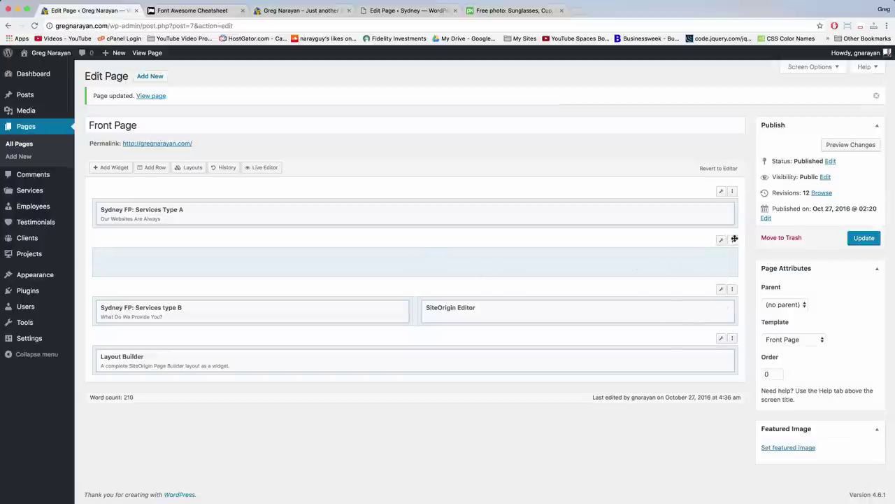
drag(734, 239, 734, 340)
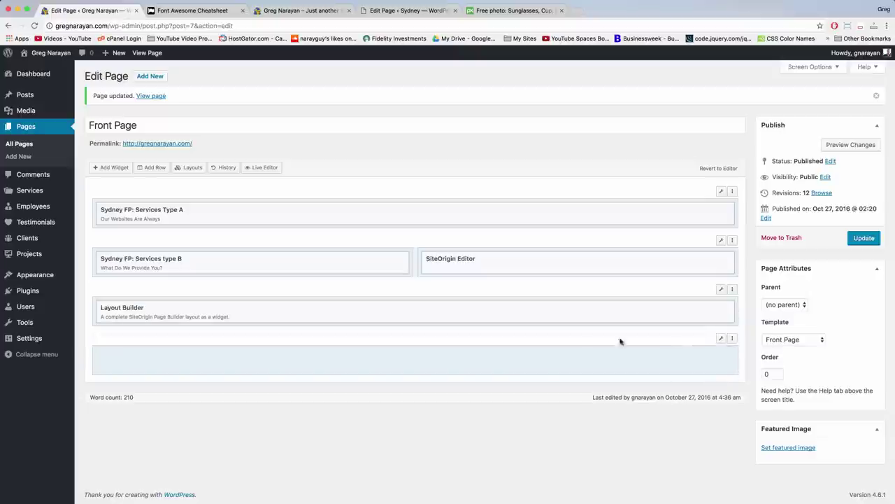
click(545, 365)
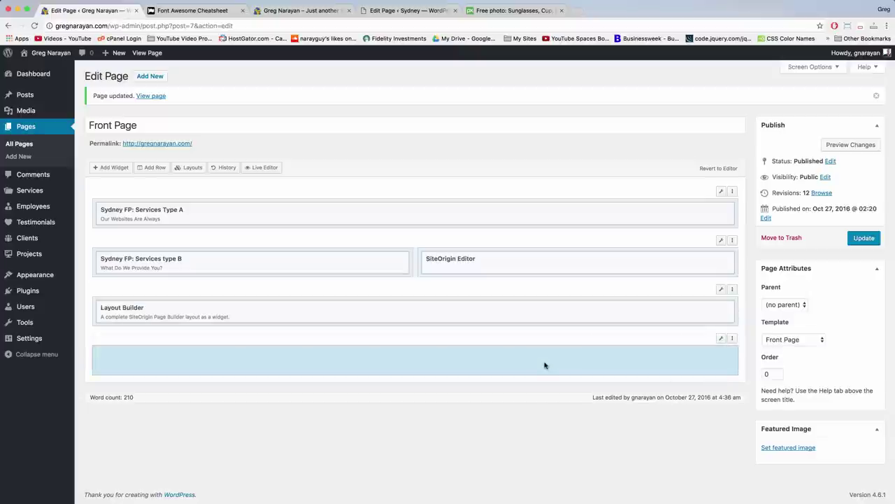
Add a Sydney FP: Employees widget to the row titled 'Meet The Founders'
click(114, 168)
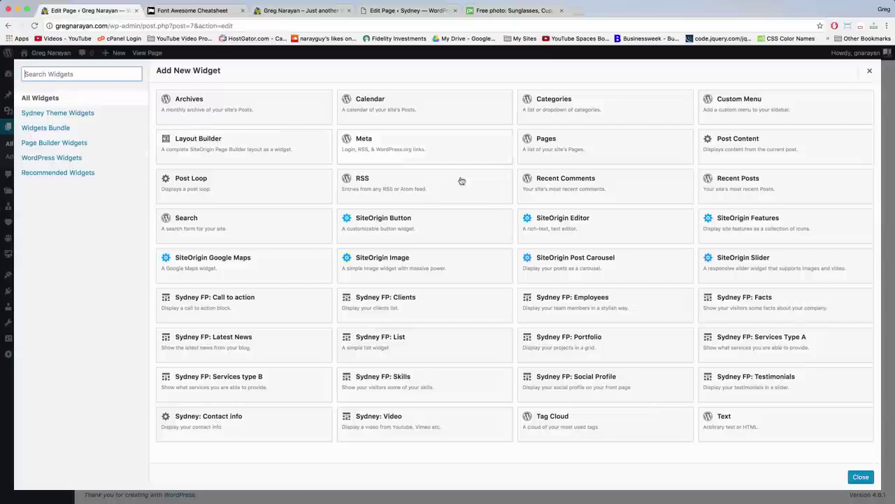
click(632, 300)
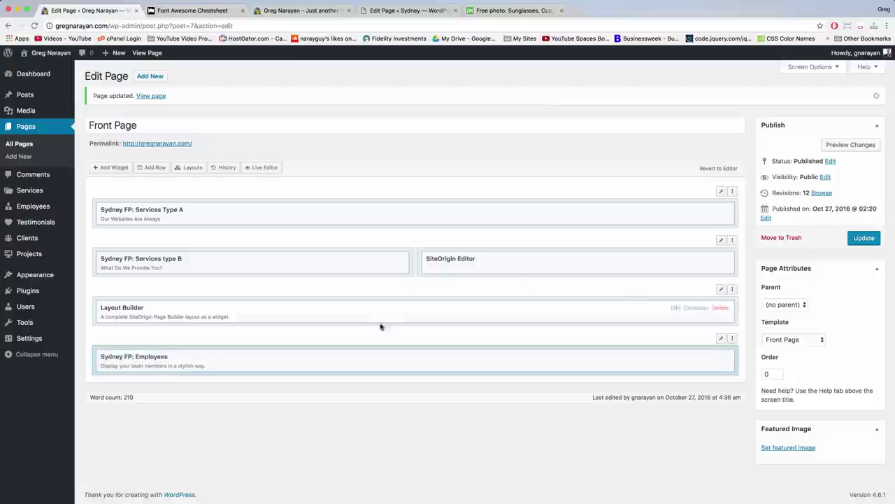
click(380, 359)
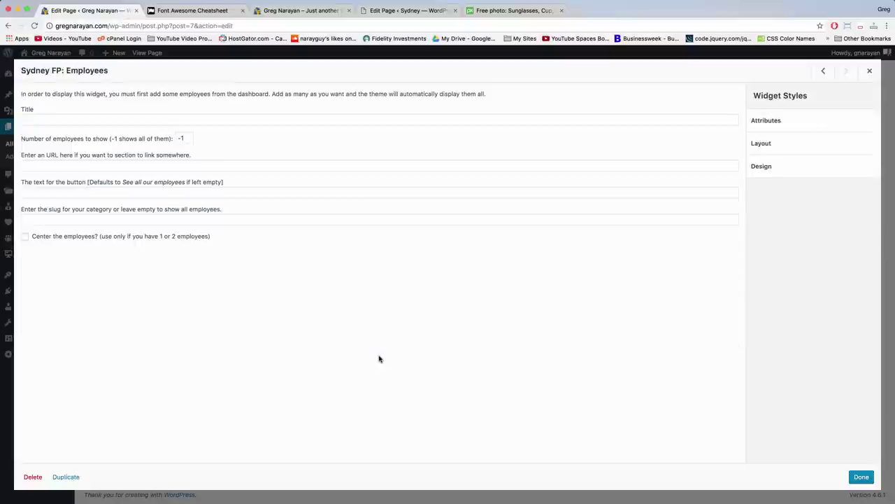
click(47, 118)
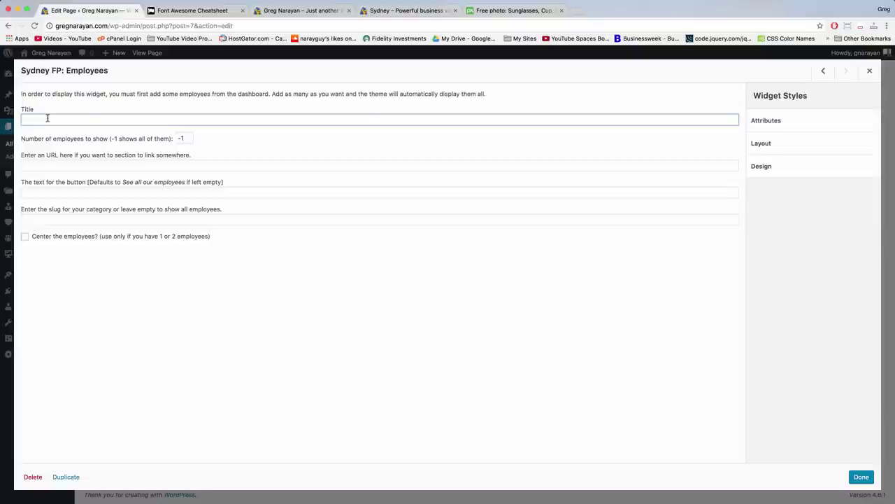
text(Meet The Founders)
click(860, 478)
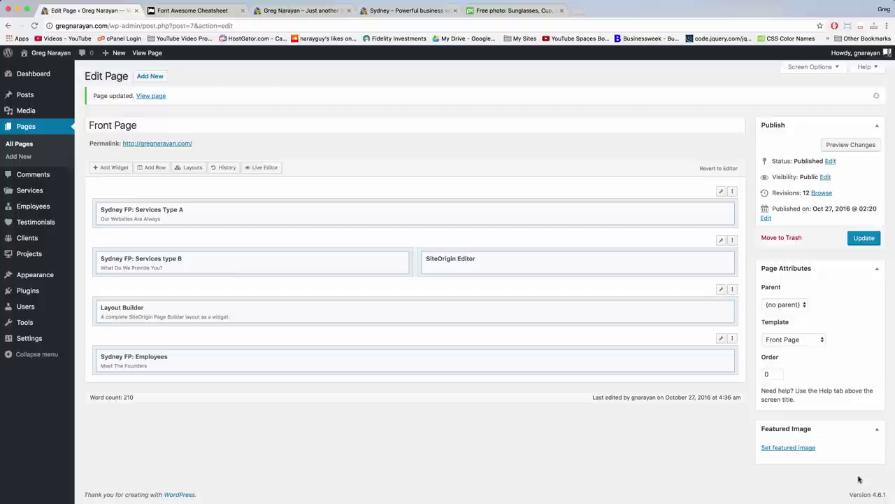
Update the front page, then start a new employee and open its featured image library
click(869, 242)
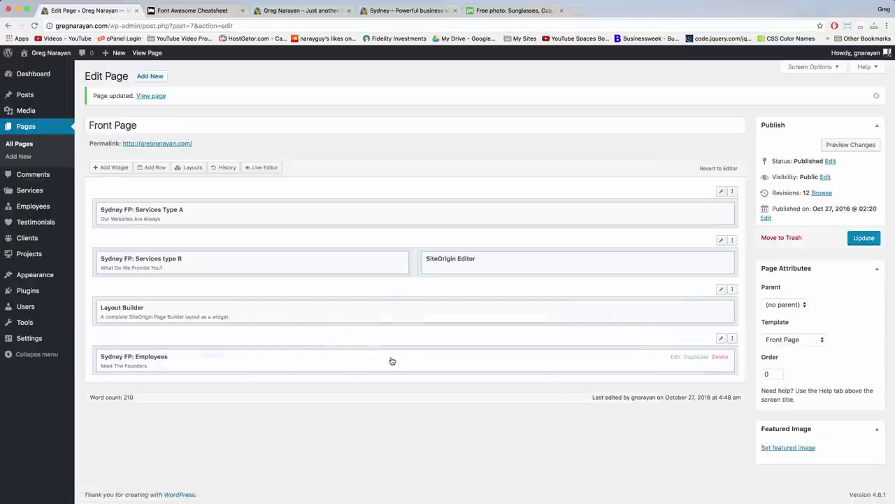
click(32, 208)
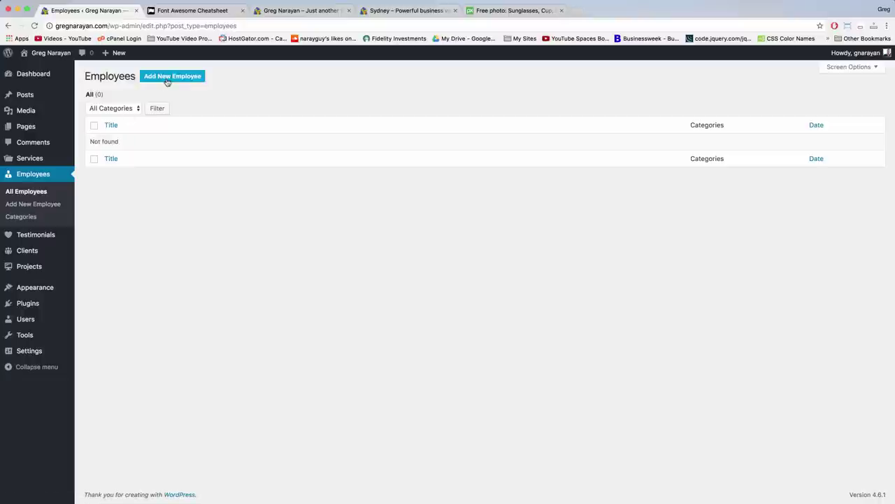
click(167, 82)
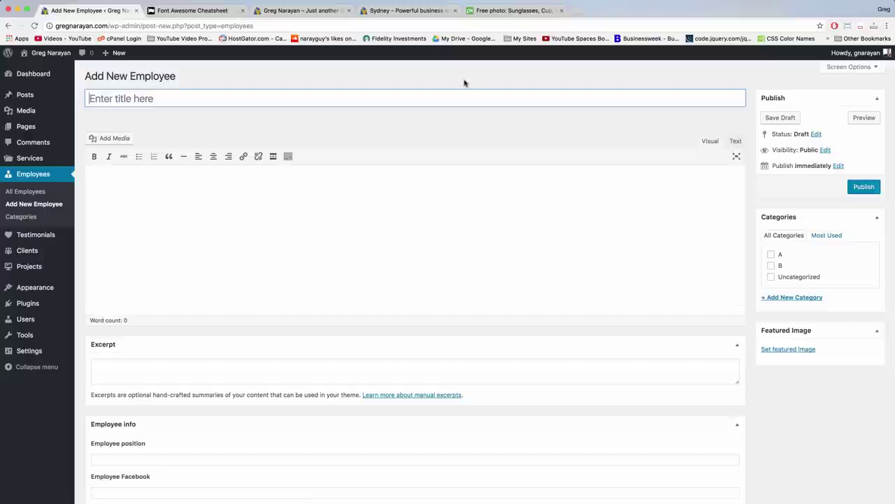
click(273, 200)
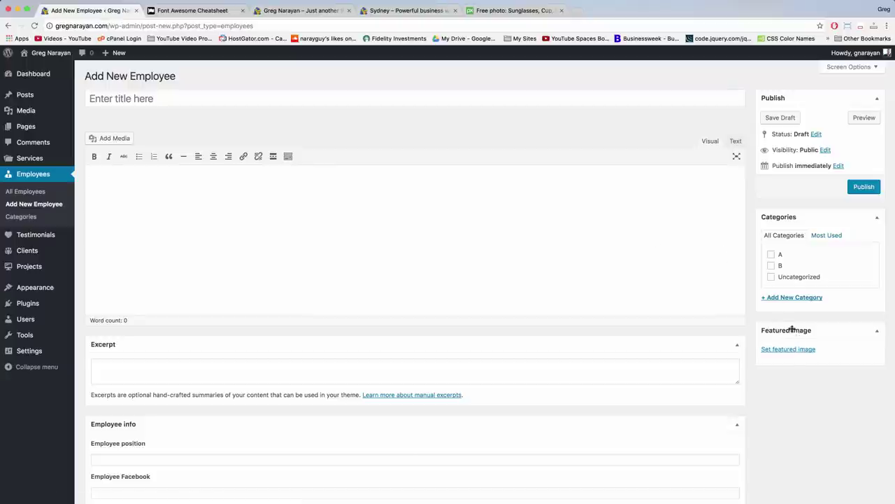
click(786, 348)
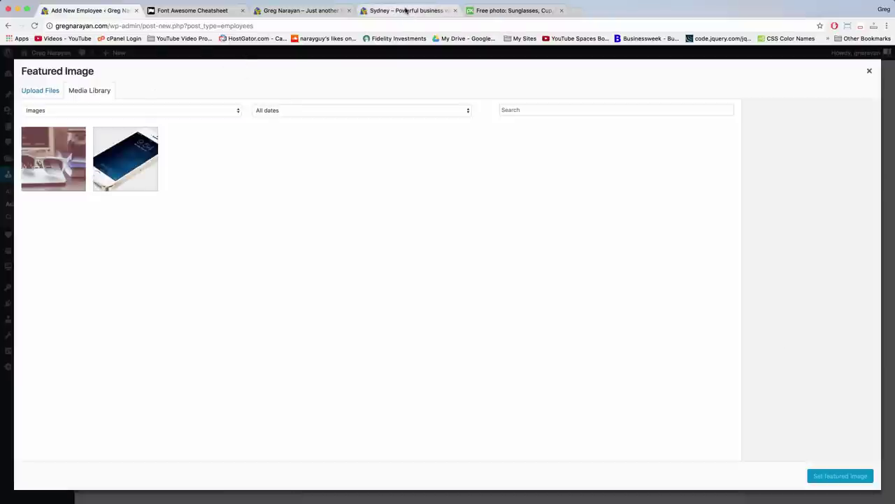
click(406, 10)
scroll(474, 108, down, 15)
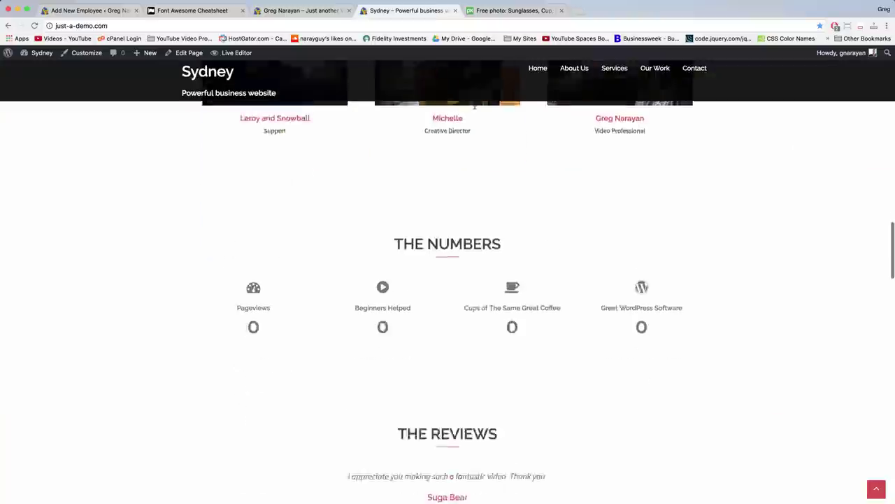
scroll(475, 107, up, 5)
scroll(479, 147, down, 1)
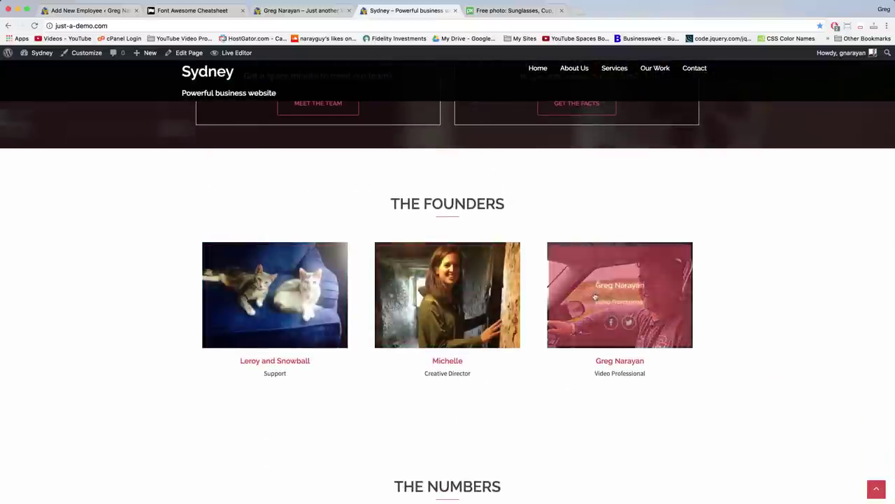
right_click(583, 294)
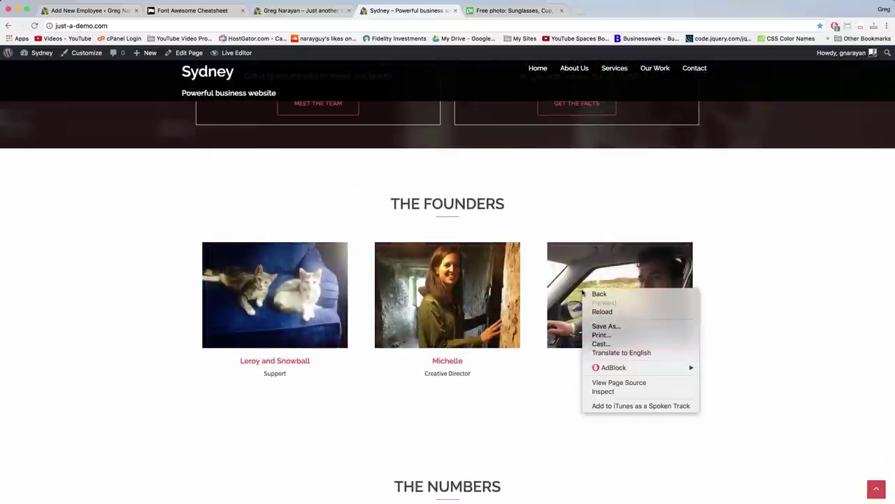
click(568, 392)
click(73, 10)
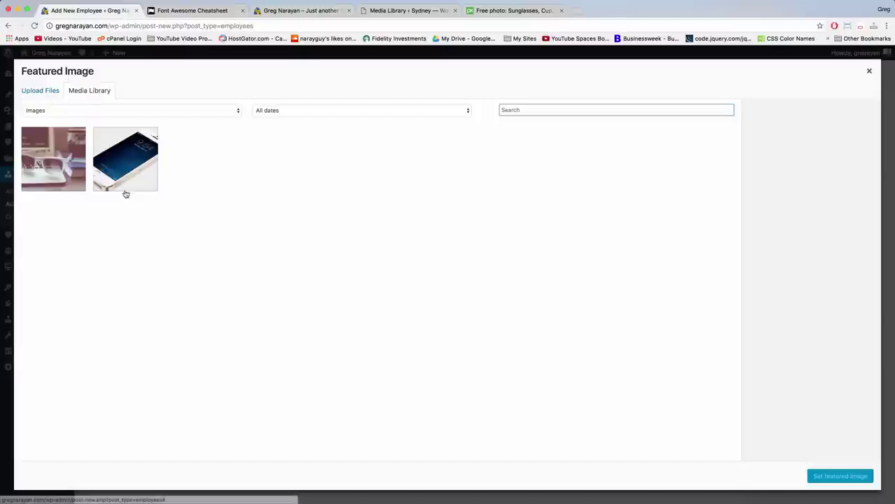
Upload three Desktop photos including cats-profile-pic.jpg, and set IMG_3098-1024x768.jpg as the featured image
click(40, 91)
click(437, 255)
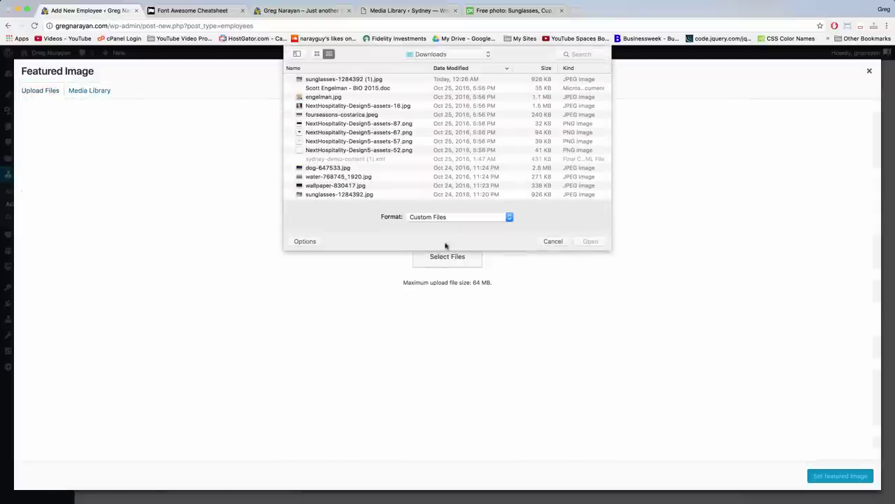
click(441, 56)
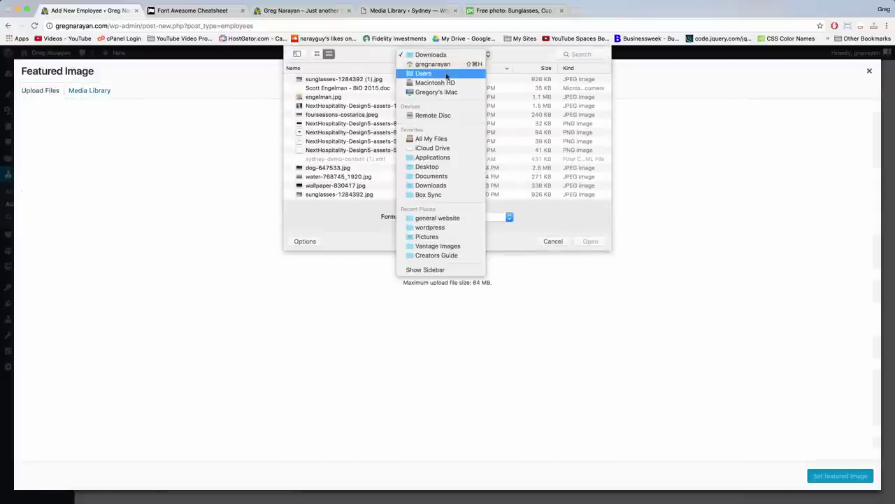
click(426, 168)
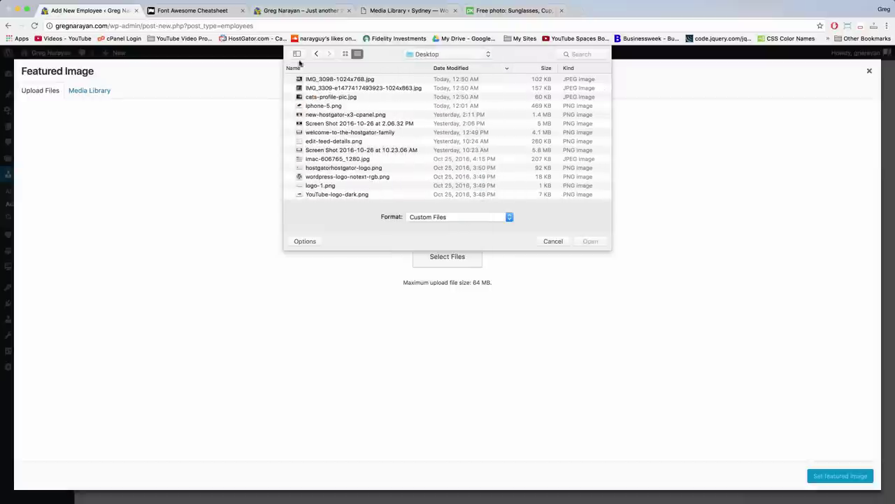
click(312, 79)
shift+click(325, 88)
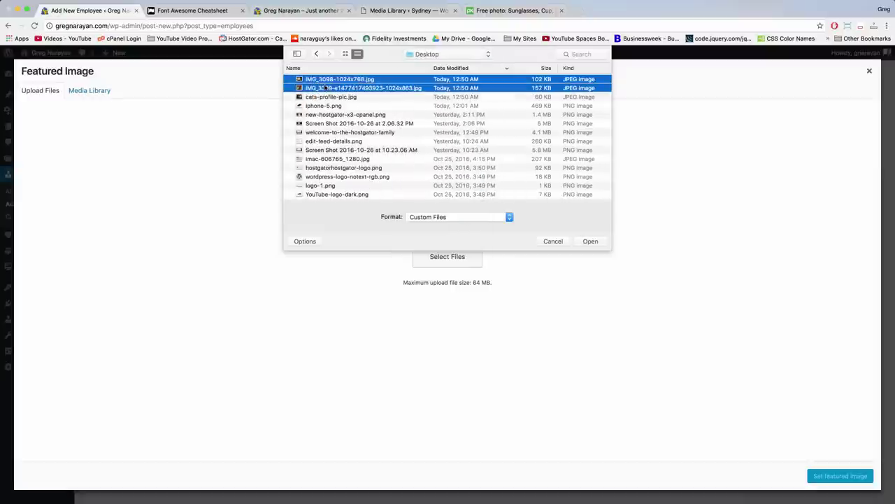
shift+click(329, 98)
key(Return)
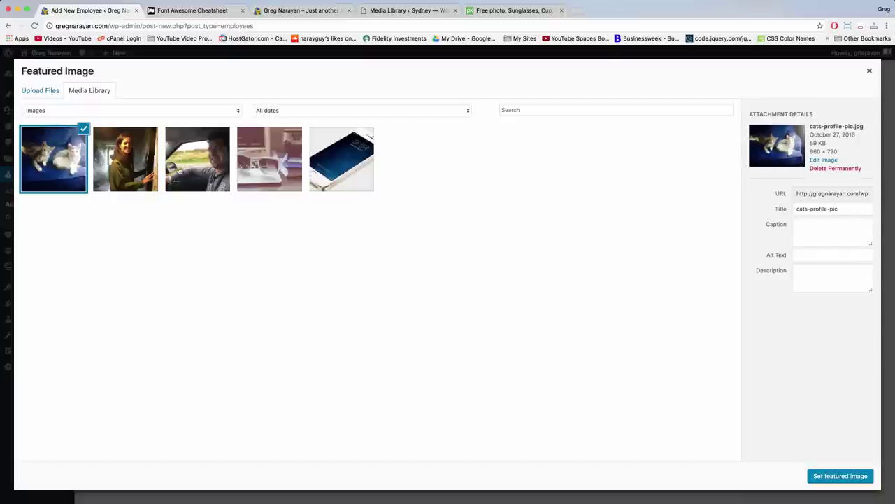
click(180, 174)
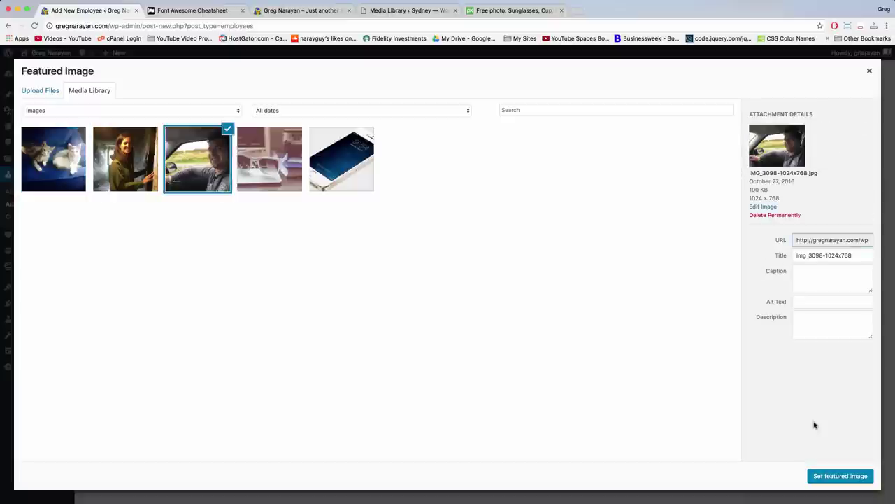
click(829, 477)
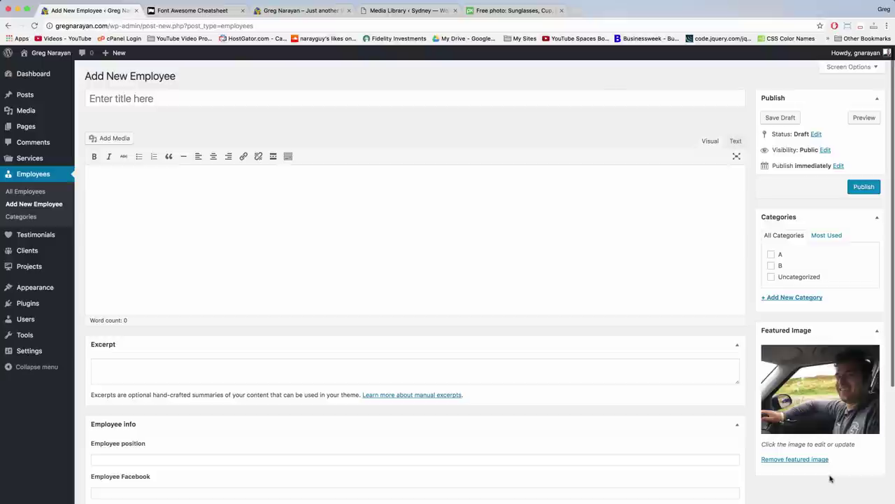
Enter the founder's name as the employee title
click(134, 103)
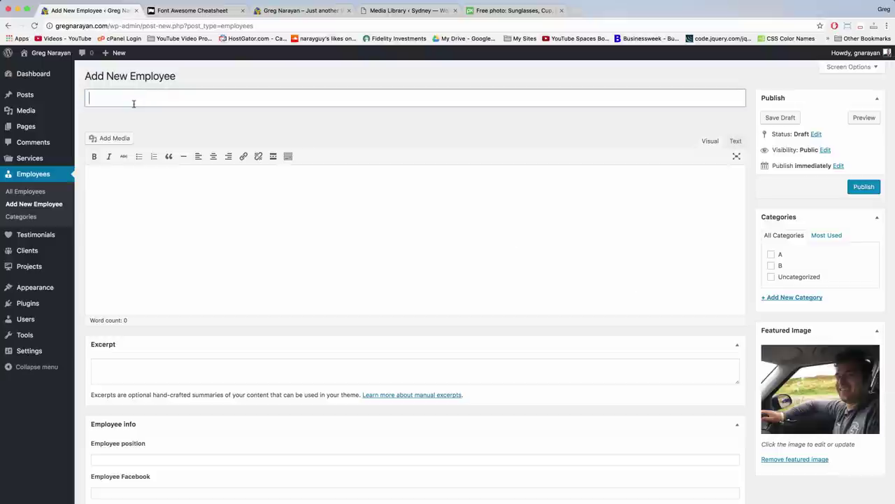
text(Greg Narayan)
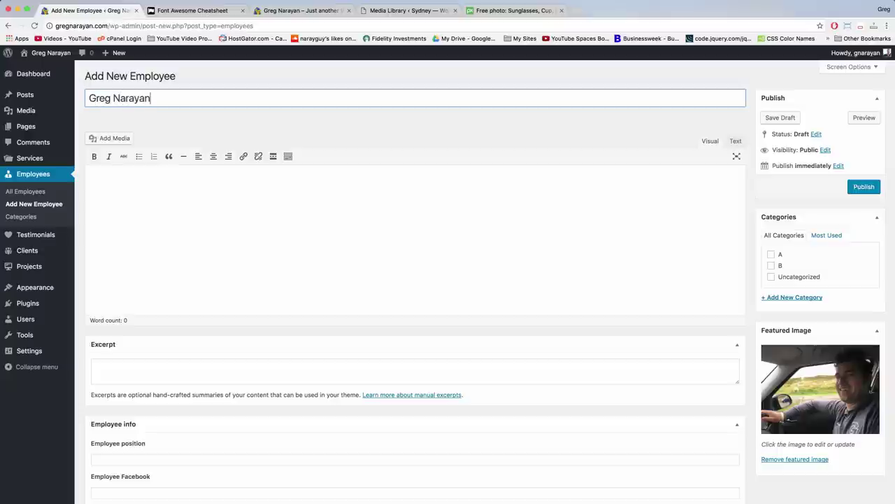
click(146, 214)
scroll(146, 216, down, 2)
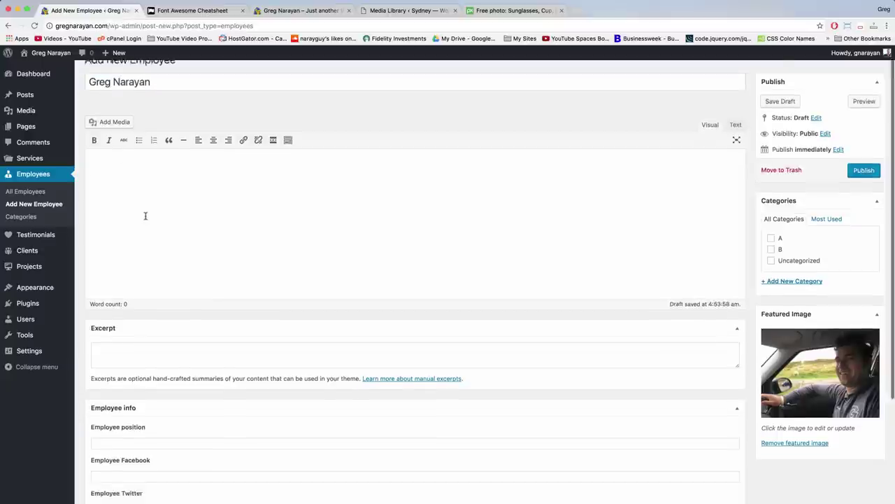
scroll(145, 215, down, 2)
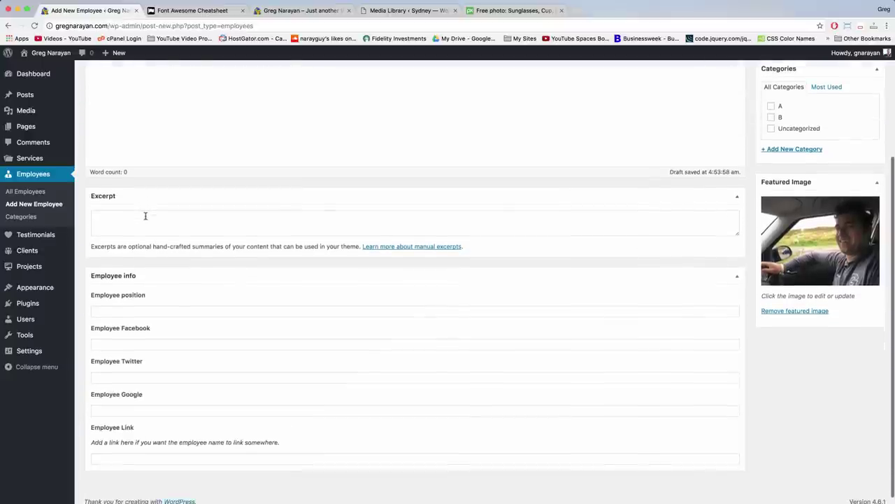
Set position Video Professional with Facebook and Twitter profile URLs, and publish the employee
click(137, 300)
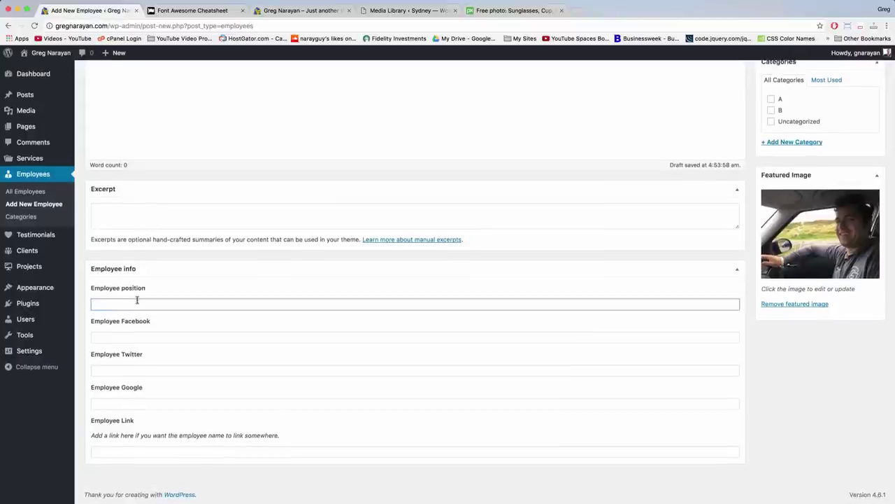
text(Video Professional)
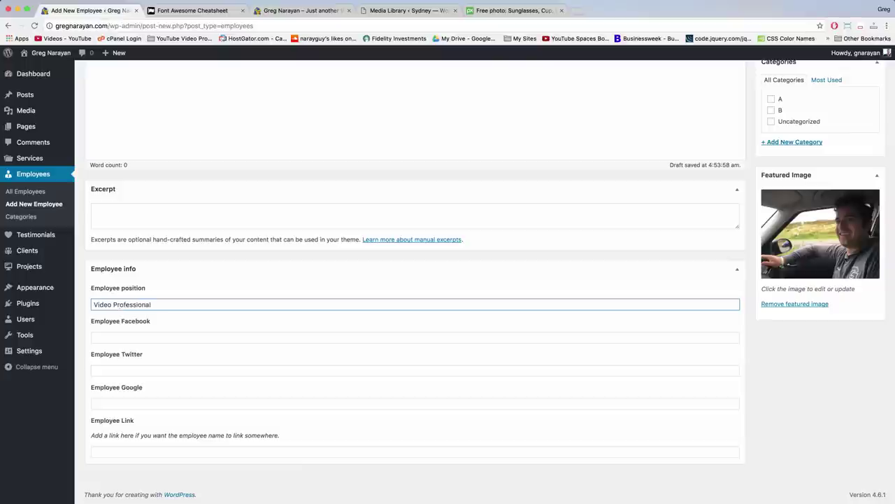
key(Tab)
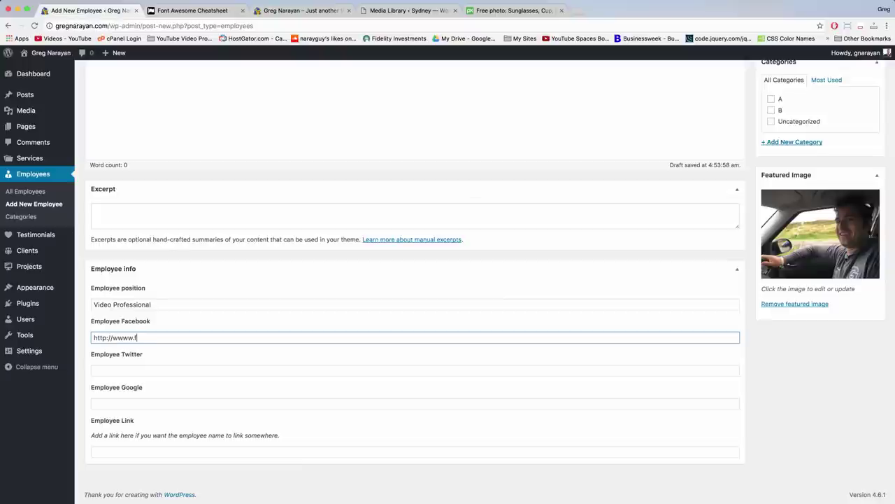
text(http://www.facebook.com/dearblogger)
key(Tab)
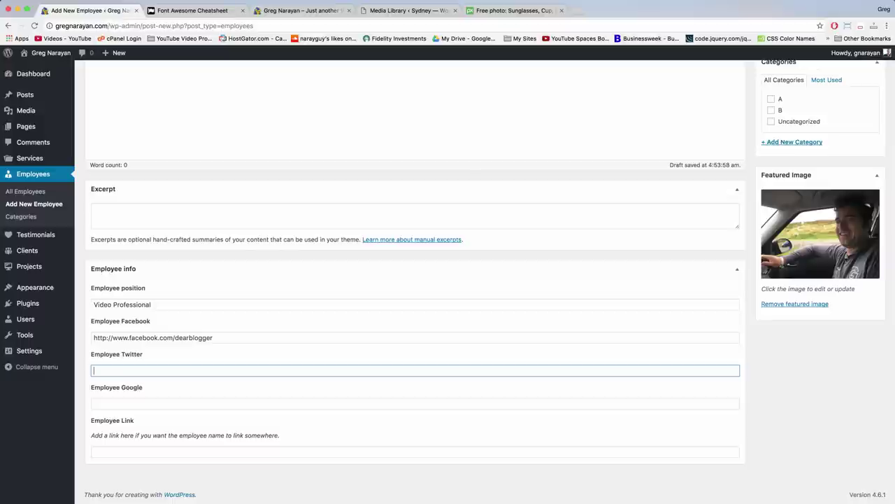
text(http://www.twitter.com/gregnarayan)
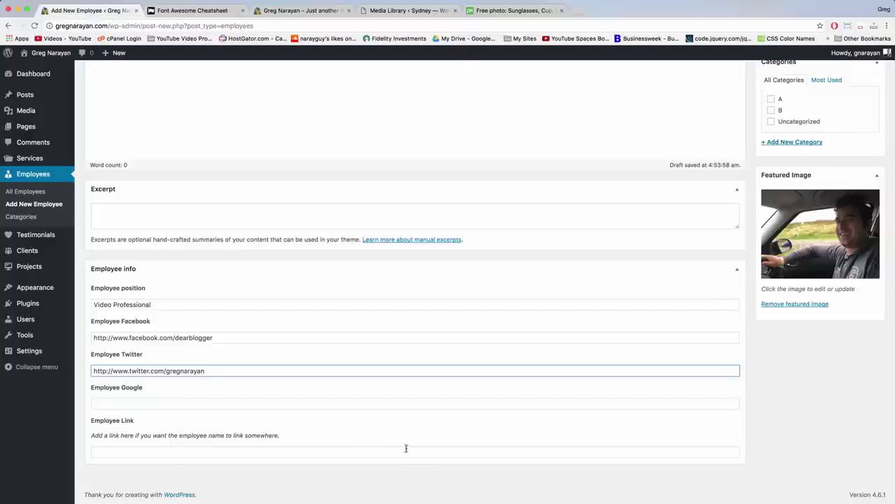
scroll(426, 448, up, 5)
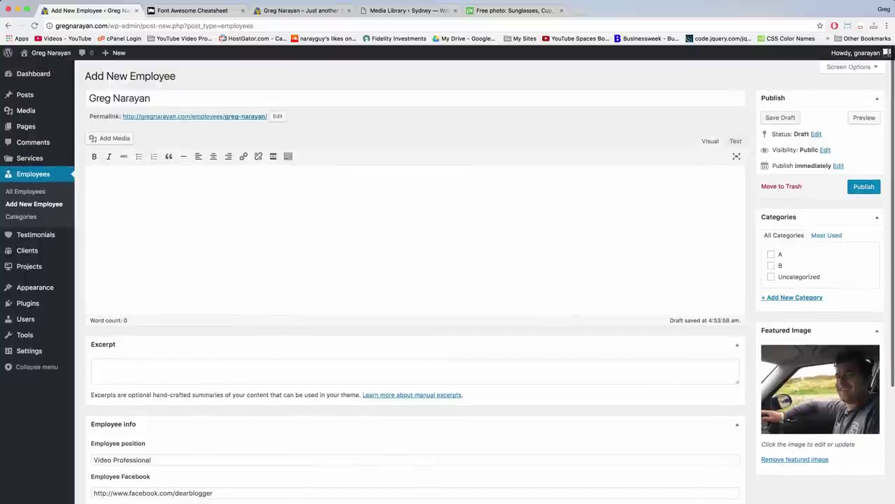
click(865, 186)
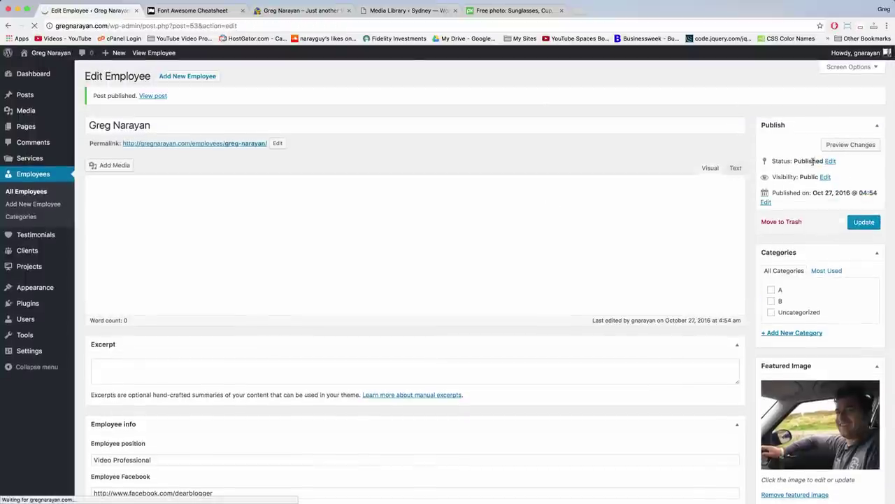
click(301, 11)
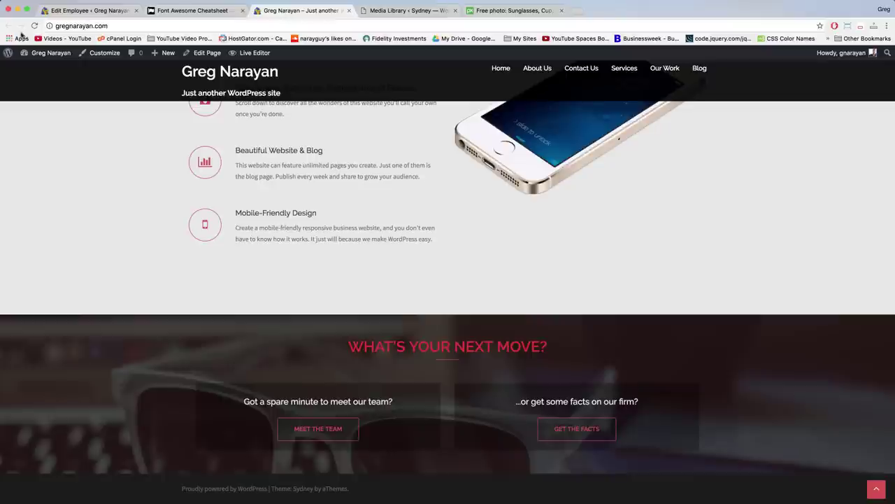
click(34, 26)
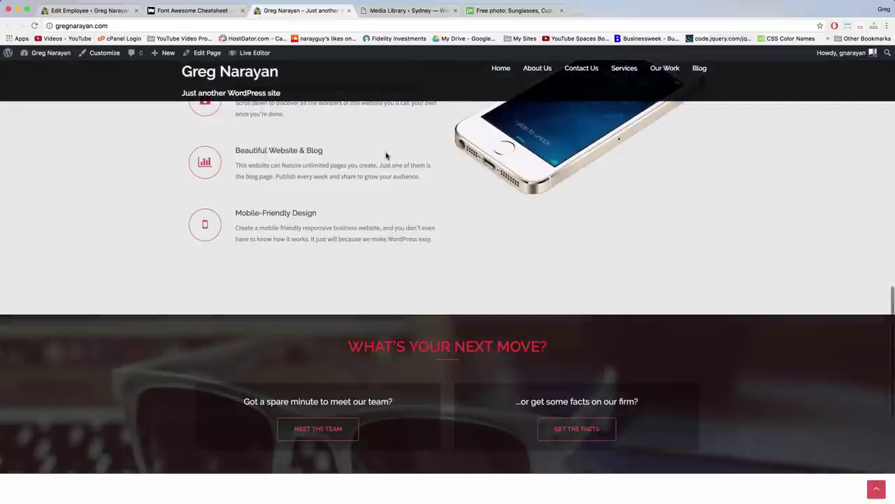
scroll(385, 156, down, 5)
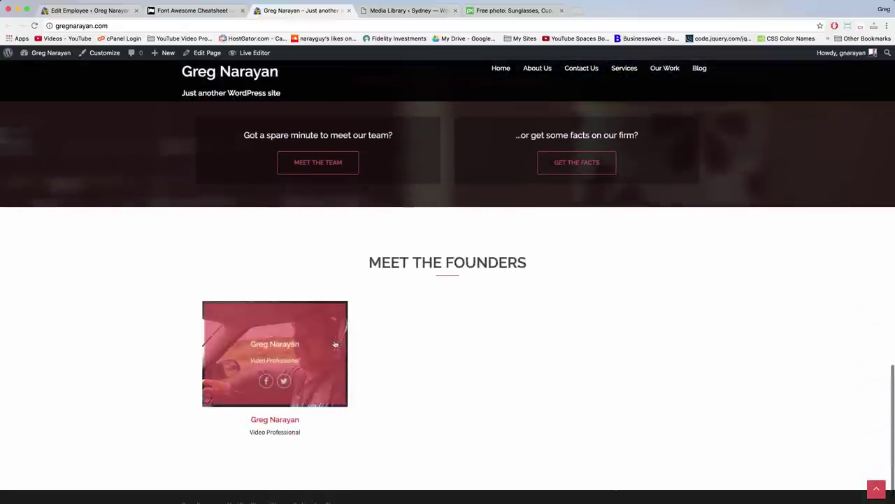
scroll(272, 312, down, 1)
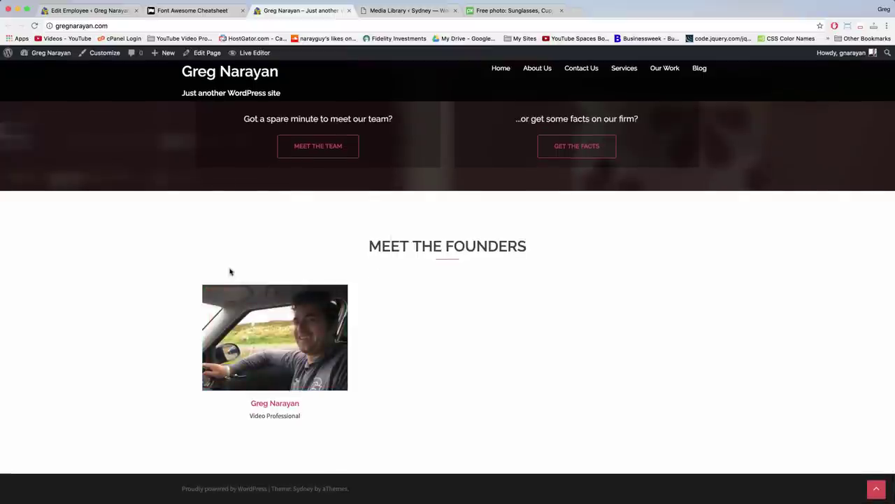
mouse_move(221, 316)
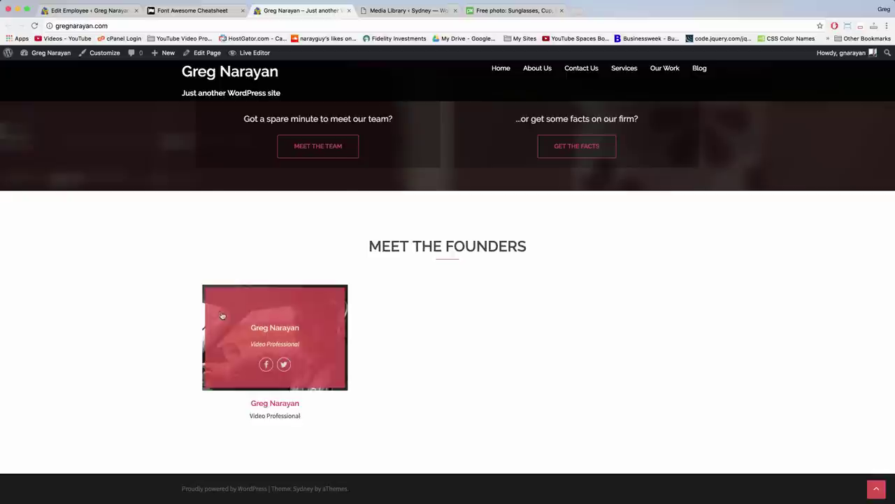
click(265, 364)
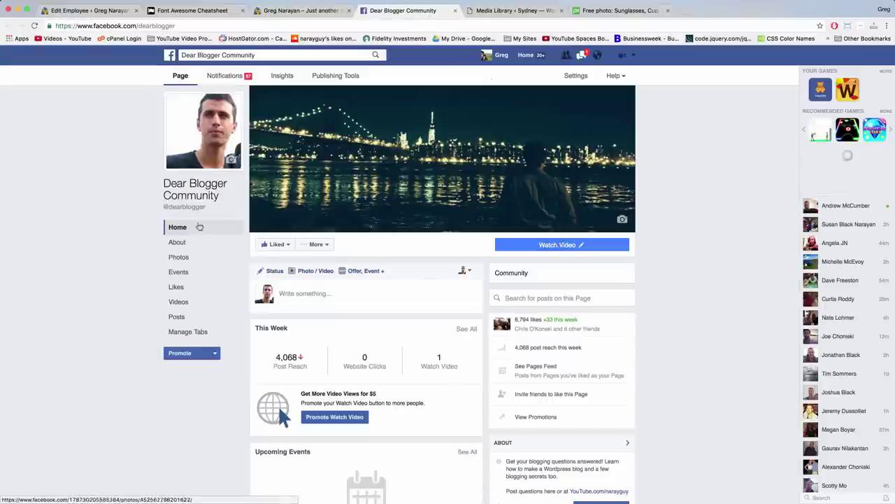
click(455, 11)
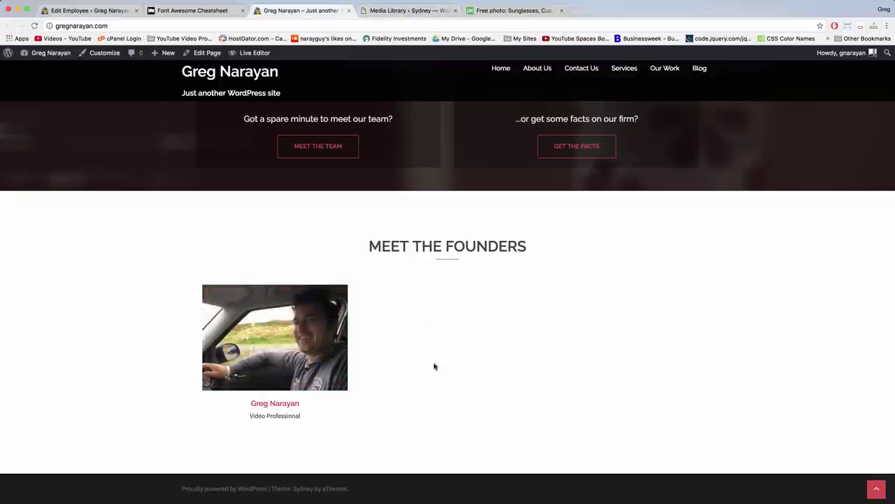
mouse_move(231, 368)
click(107, 17)
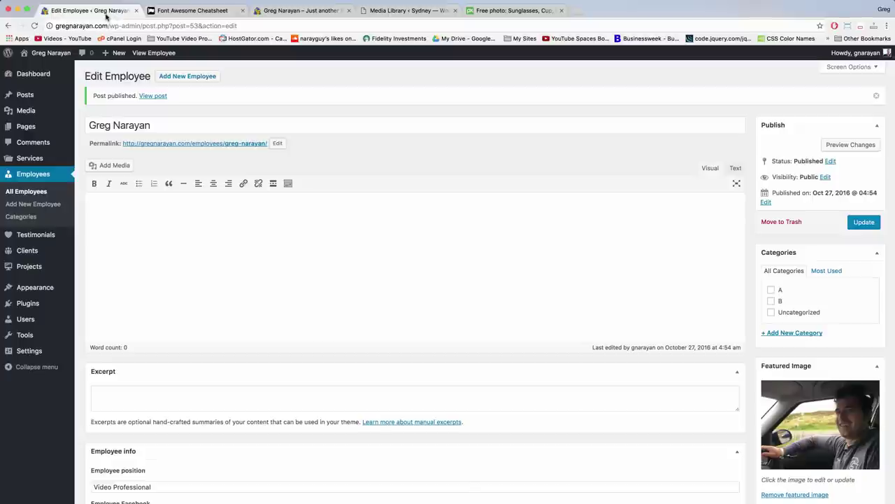
Start a second employee and set the woman's photo as its featured image
click(189, 76)
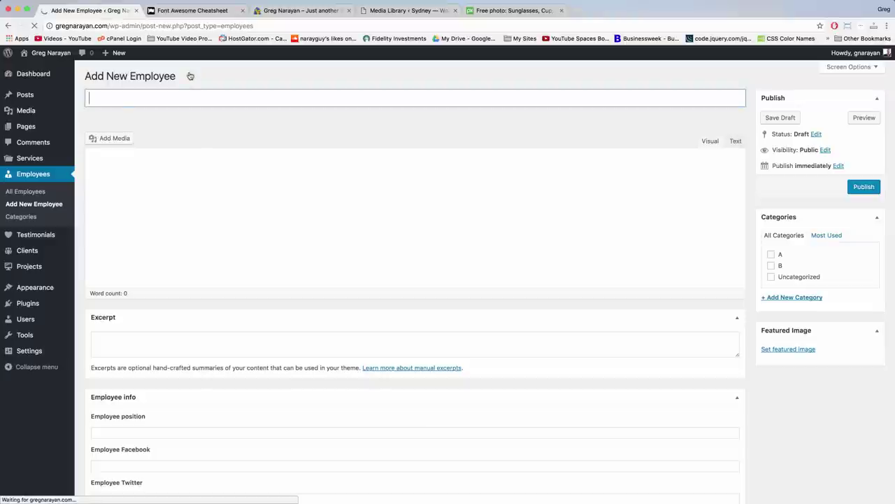
click(166, 245)
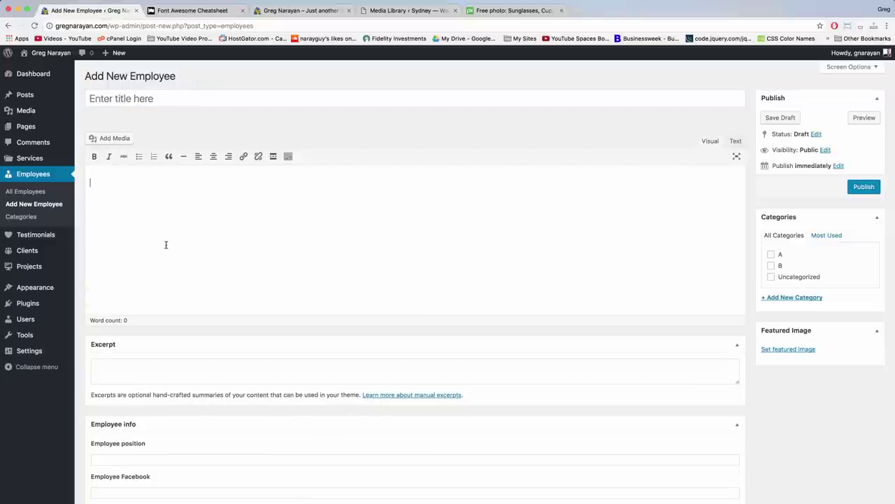
click(182, 99)
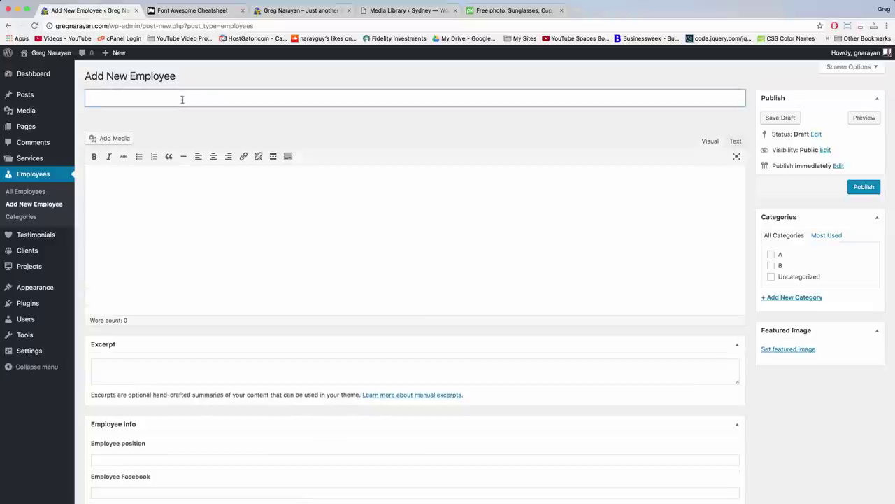
click(789, 349)
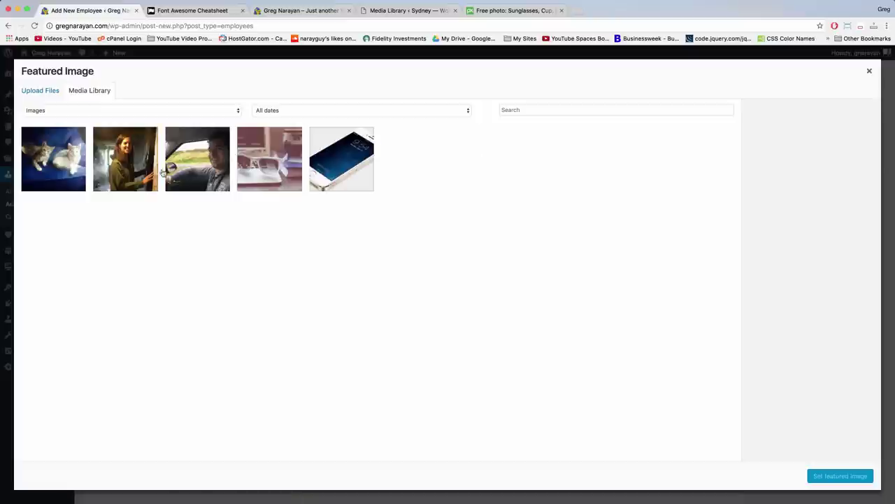
click(134, 169)
click(836, 476)
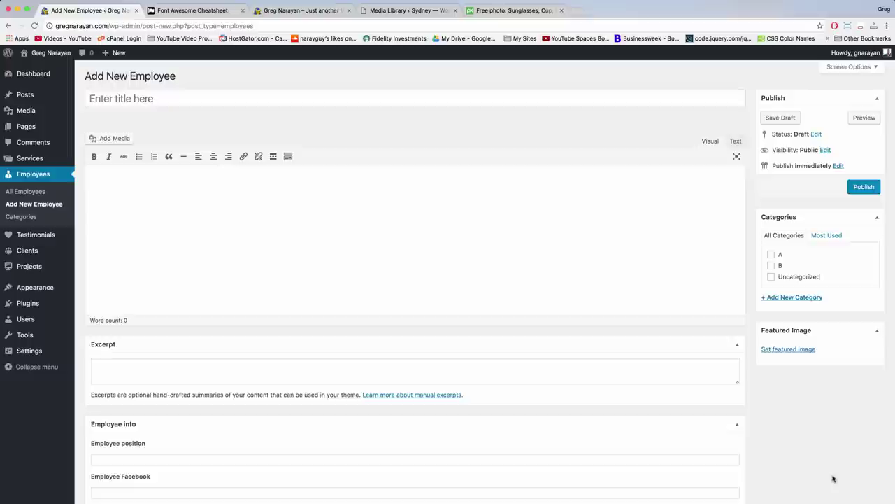
Enter the employee's first name as title, set position Creative Director, and publish
click(111, 100)
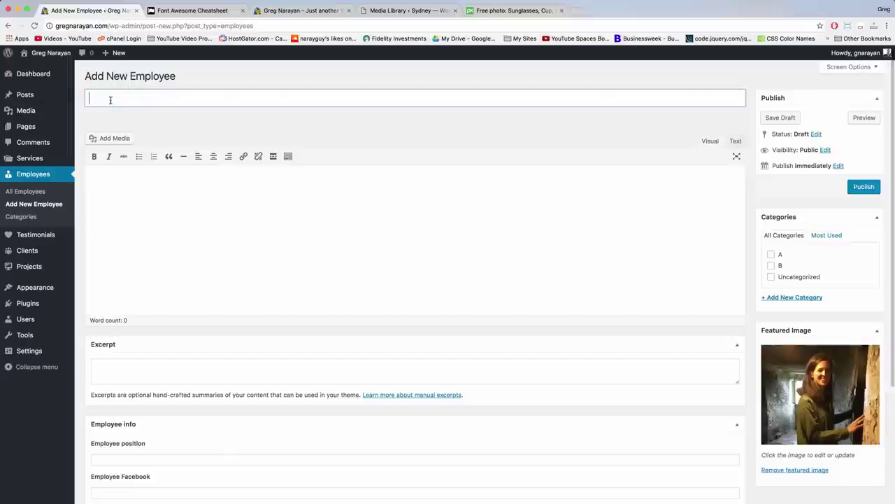
text(Michelle)
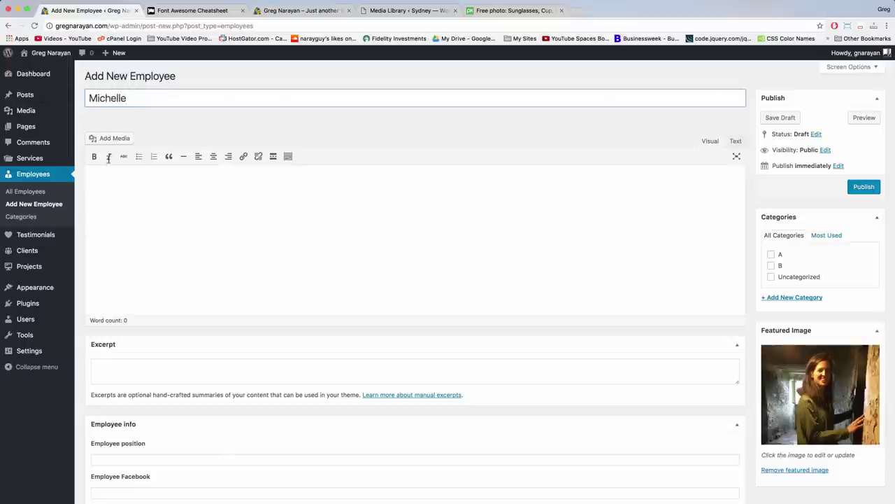
click(147, 228)
click(138, 460)
scroll(138, 458, down, 2)
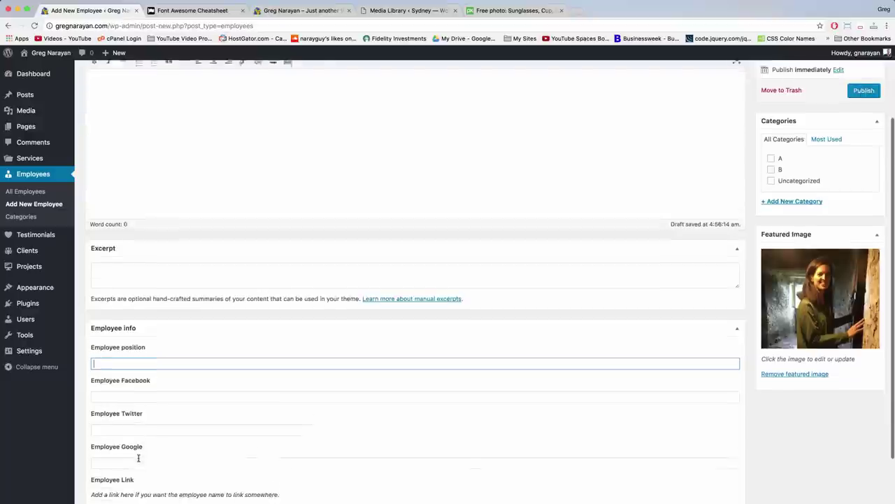
scroll(138, 459, down, 1)
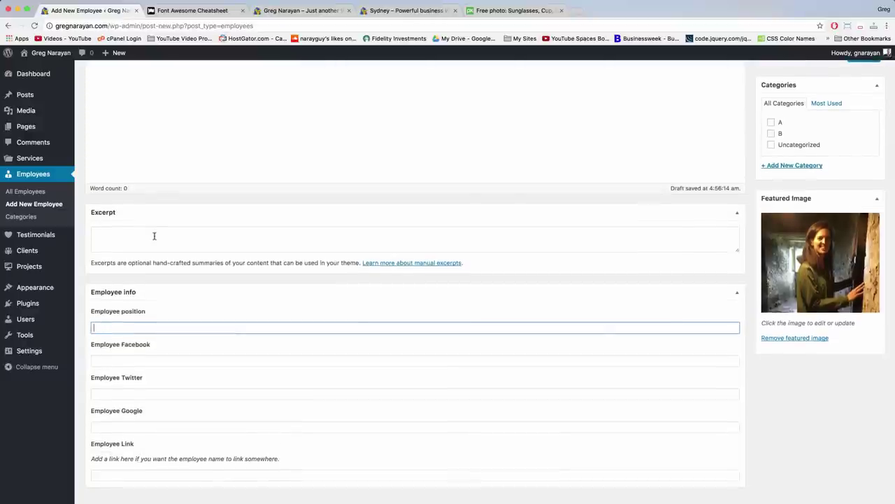
text(Create)
click(151, 362)
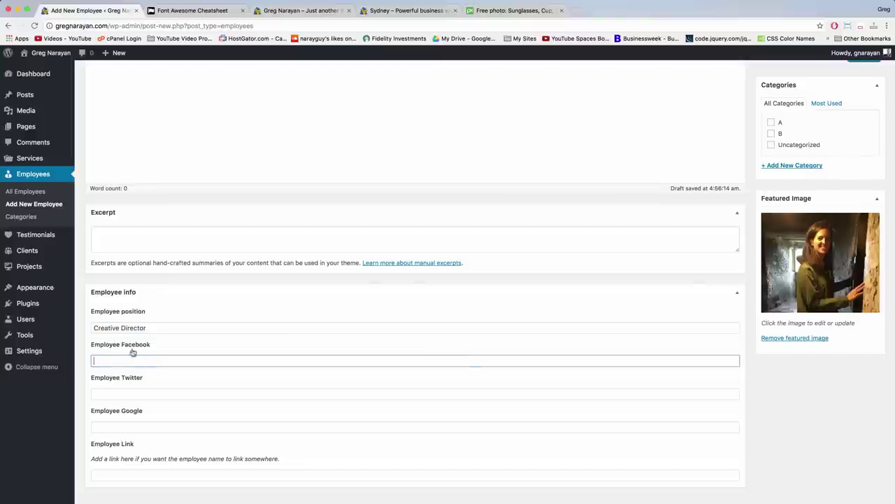
click(137, 392)
scroll(138, 393, down, 1)
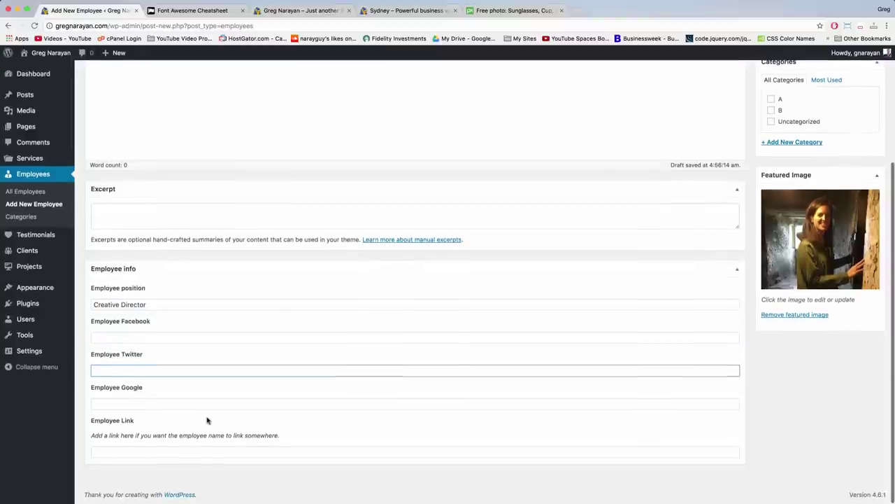
scroll(587, 403, up, 5)
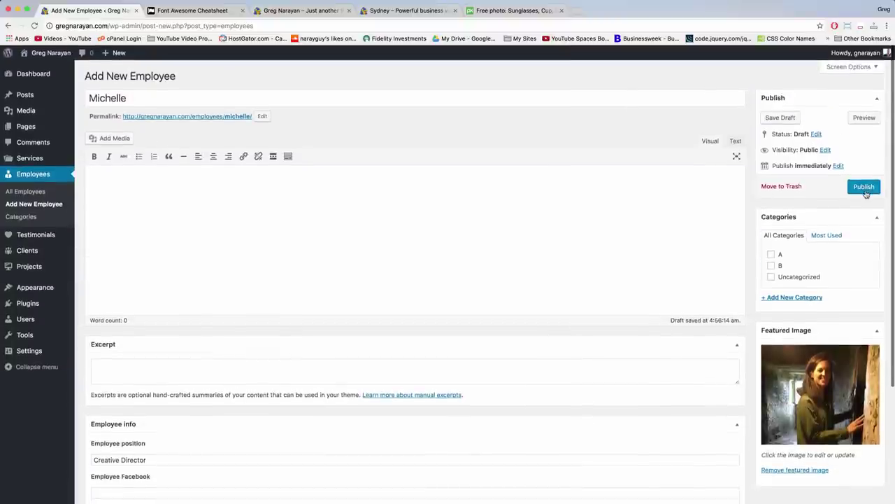
click(864, 186)
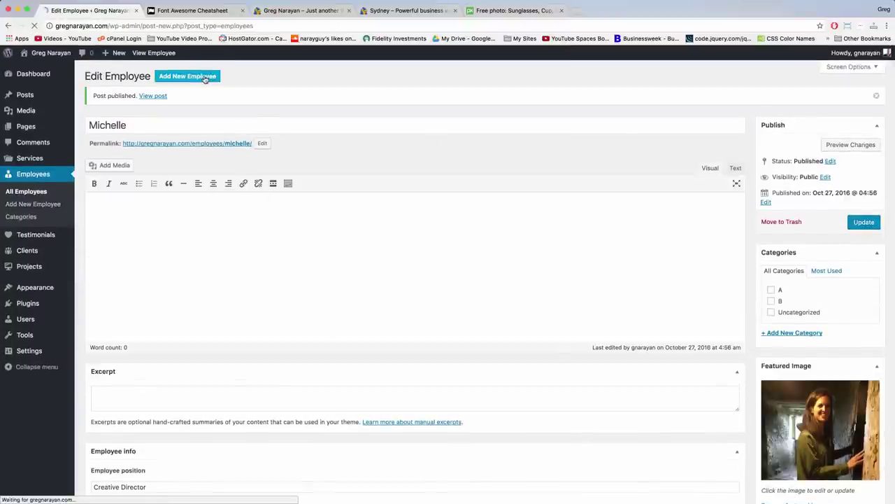
Title the third employee 'Leroy and Snowball' with the position Support
click(103, 94)
text(L)
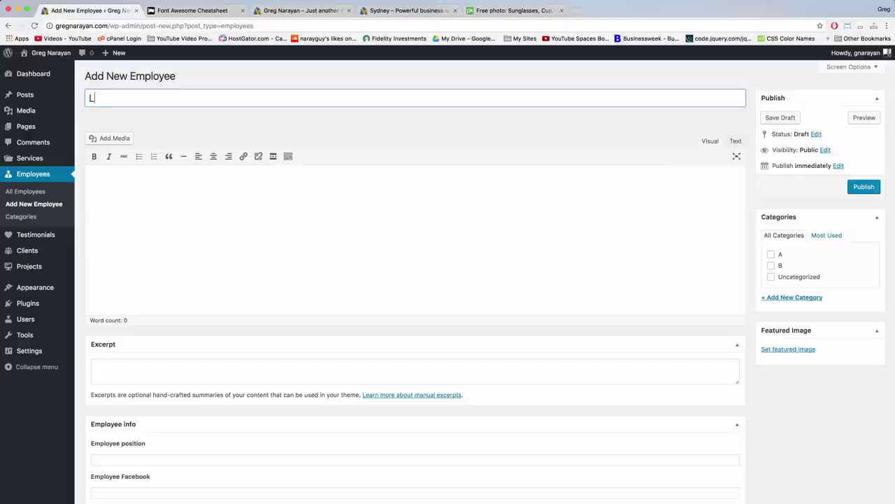
text(eroy and Snowball)
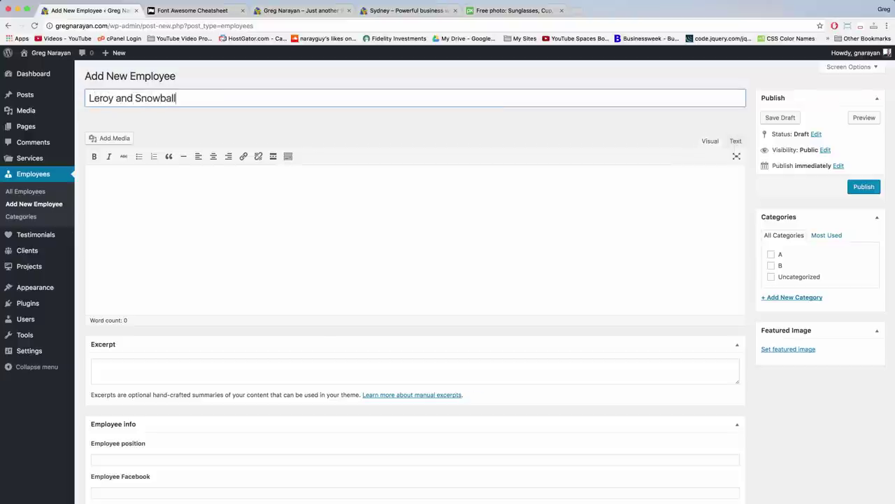
click(122, 168)
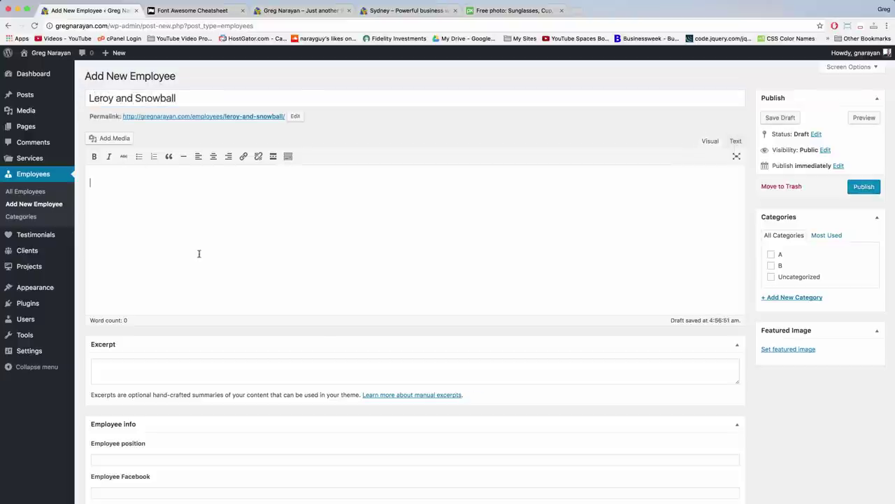
scroll(199, 253, down, 4)
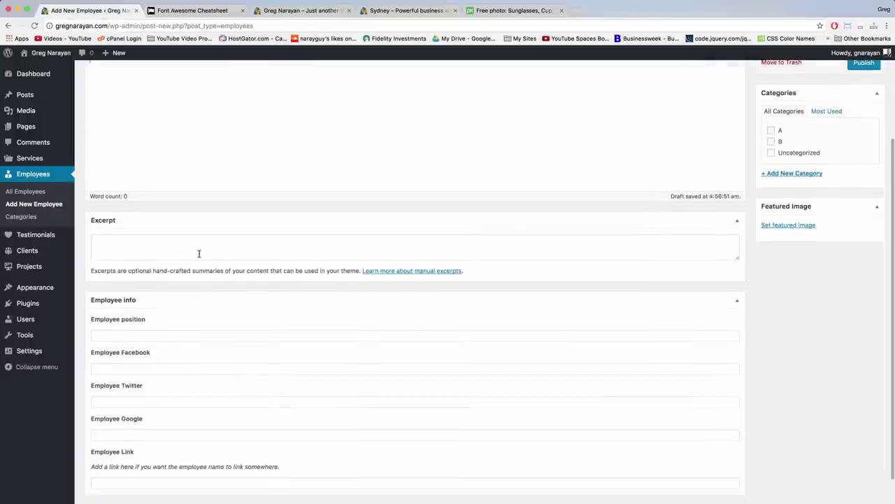
click(120, 336)
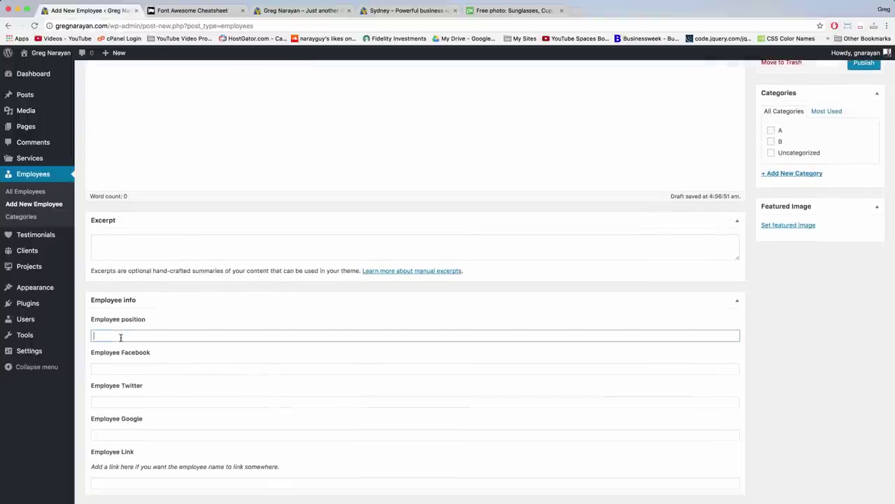
text(Support)
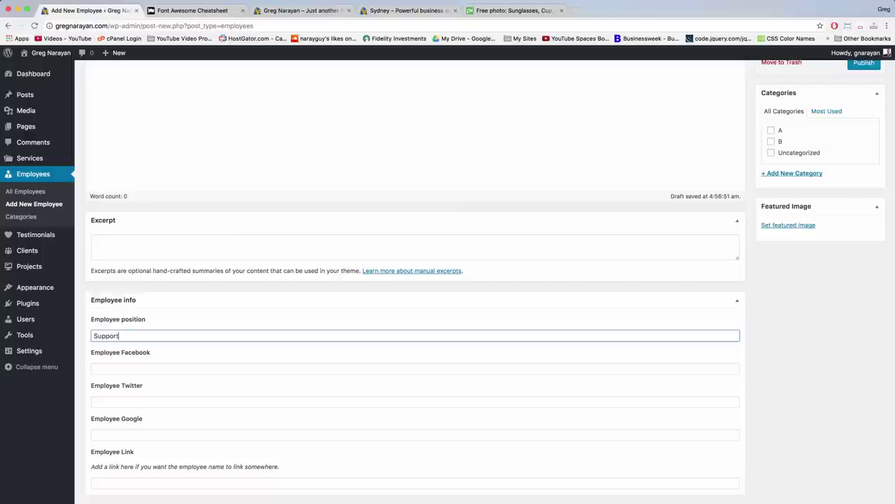
Set the cats photo as featured image, publish, and reload the front page to see the founders
click(762, 225)
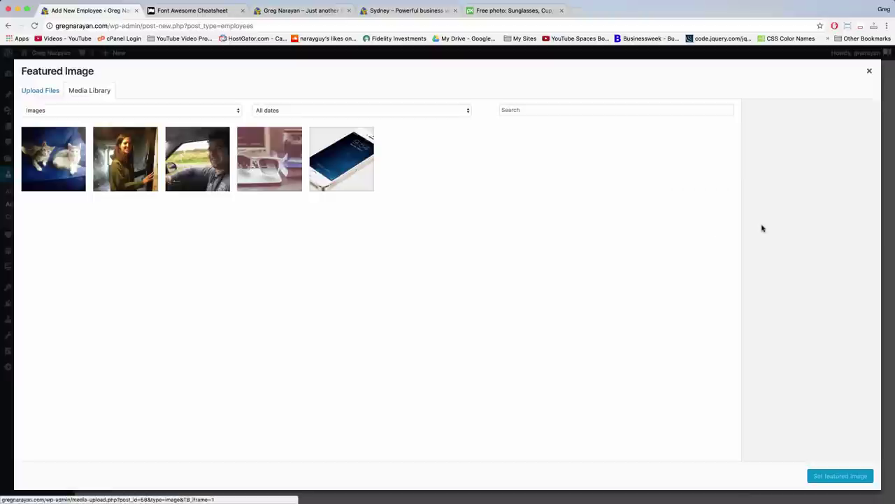
click(74, 169)
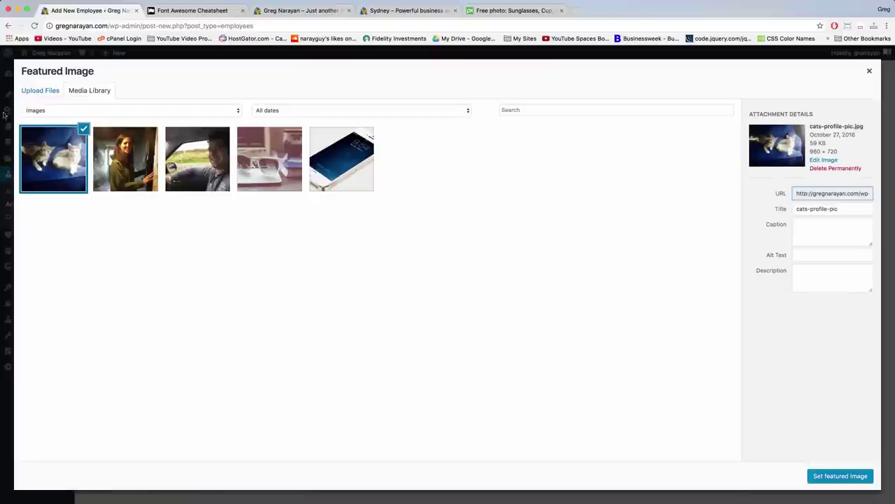
click(826, 476)
scroll(781, 380, up, 3)
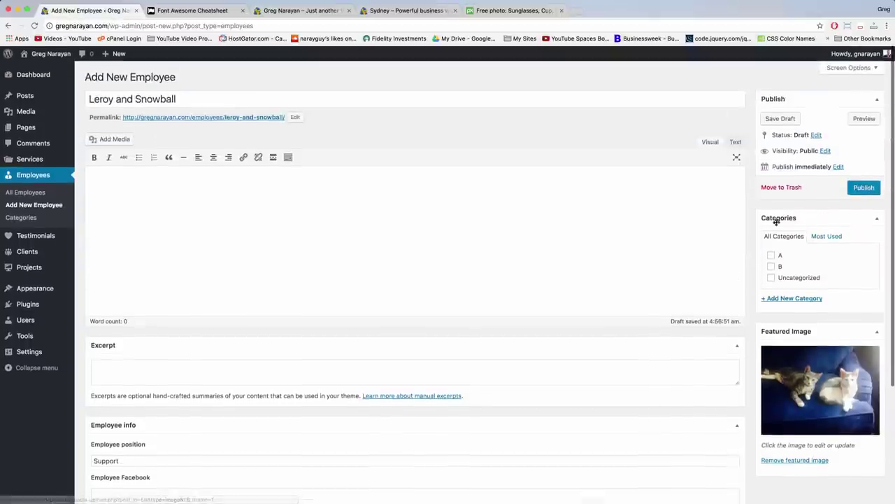
click(864, 187)
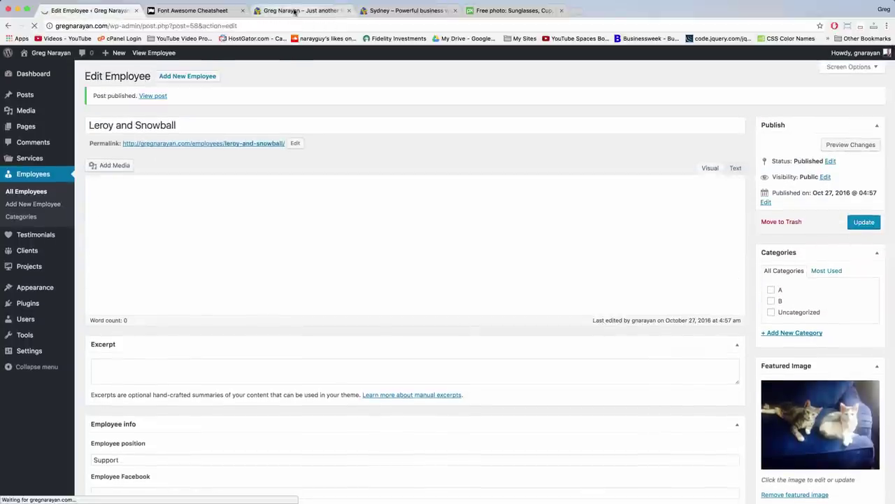
click(296, 10)
click(23, 56)
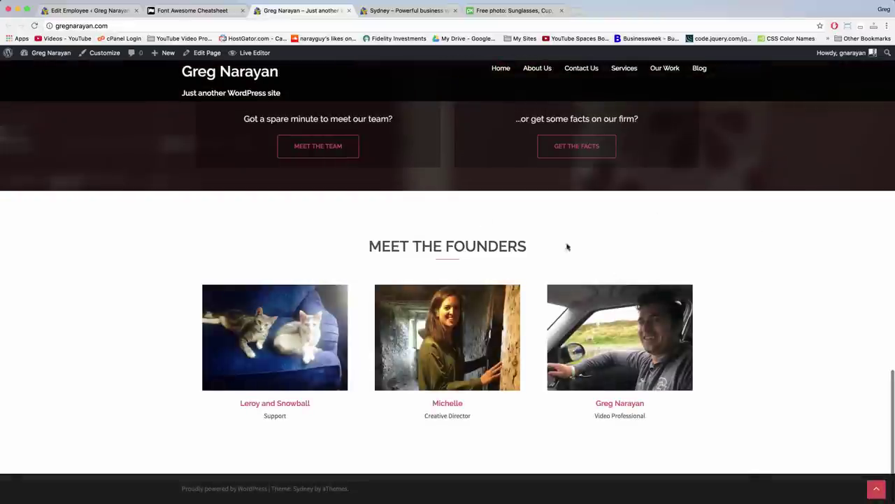
mouse_move(655, 311)
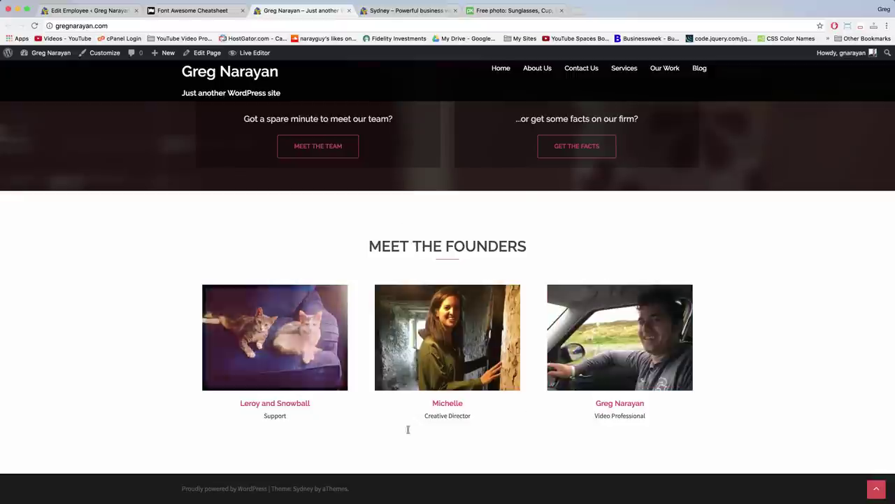
Reload the Sydney demo to review The Numbers section, then go back to the Edit Employee screen
click(403, 13)
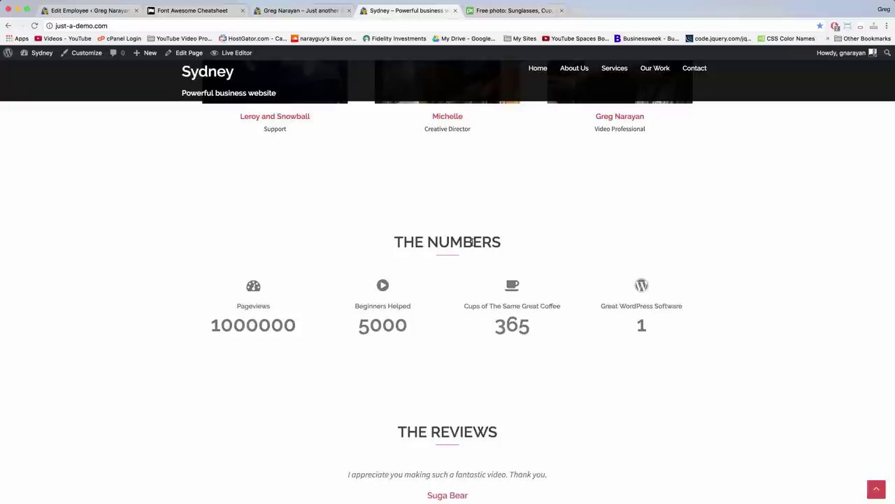
scroll(472, 244, down, 2)
click(34, 26)
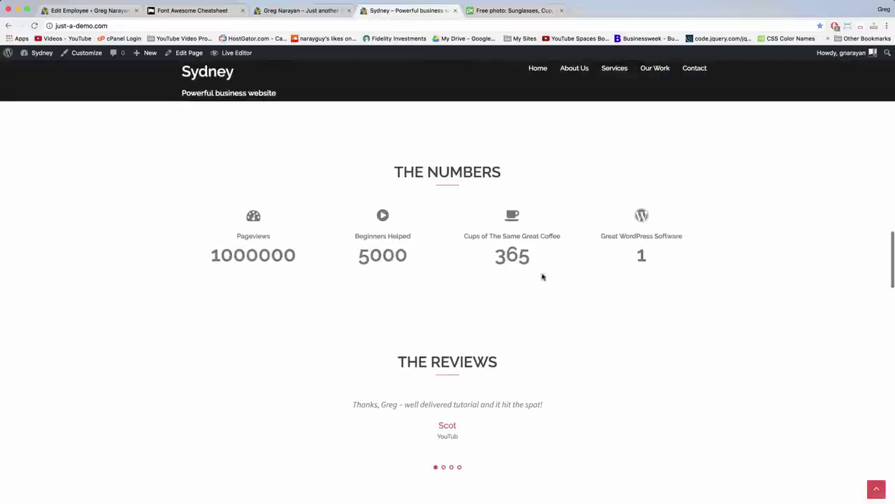
scroll(552, 278, up, 2)
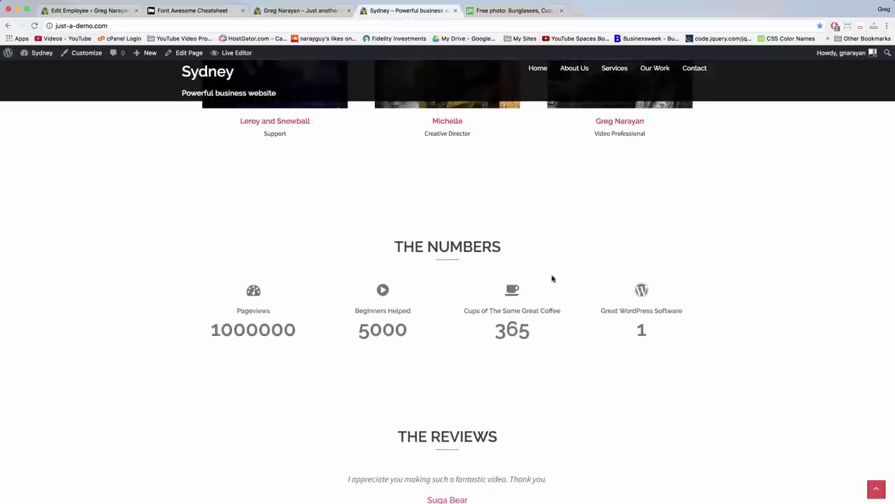
click(103, 12)
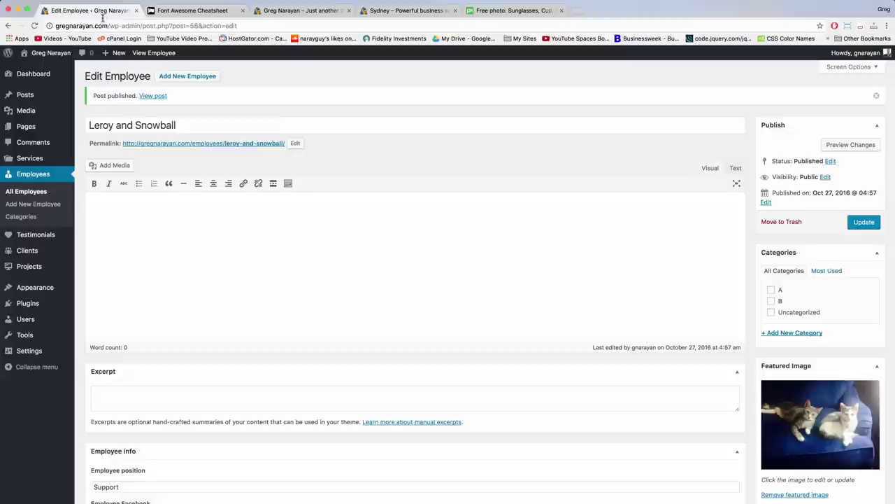
Insert a new single-column row into the Front Page layout
click(28, 126)
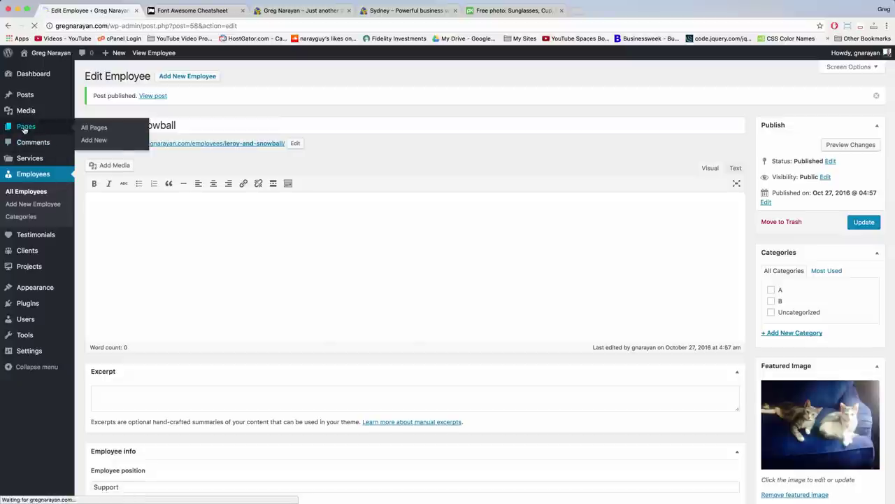
click(124, 224)
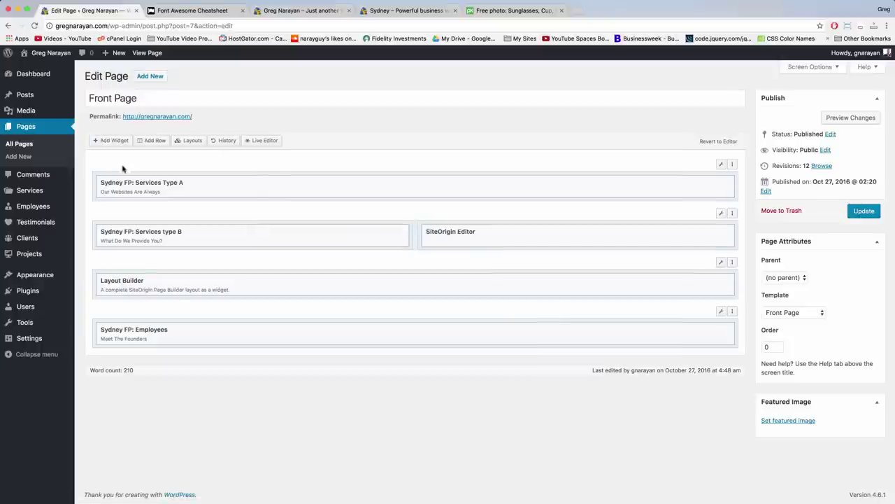
click(152, 142)
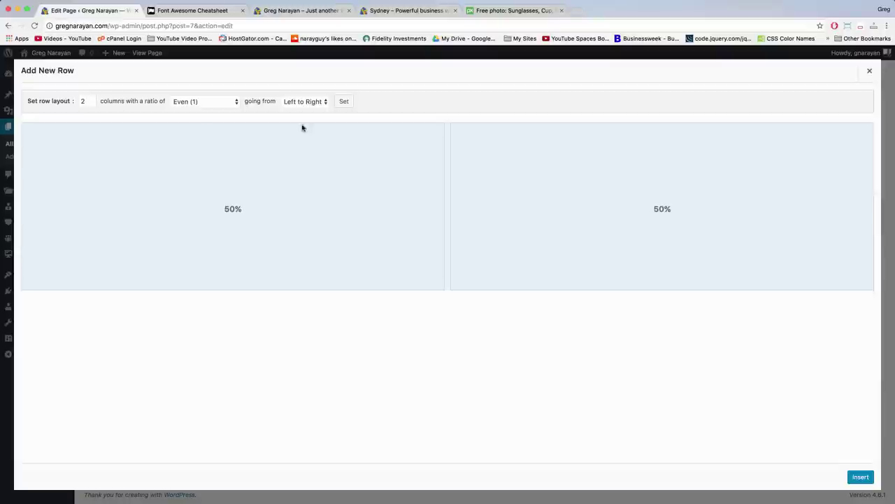
click(91, 103)
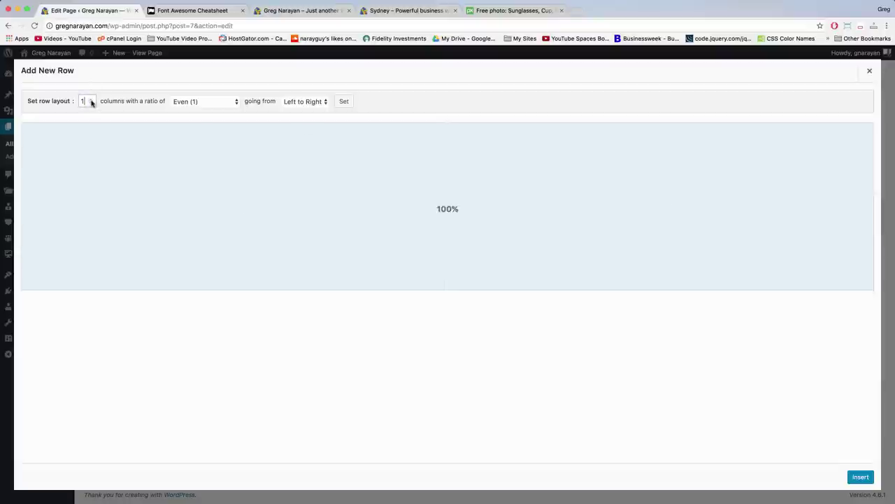
click(859, 477)
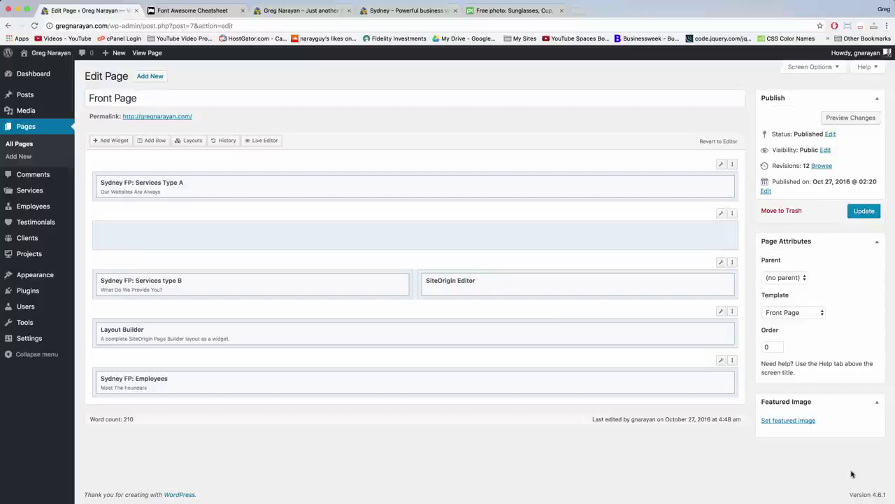
Add a Sydney FP: Facts widget to the row, move it to the bottom, and open its settings
click(419, 245)
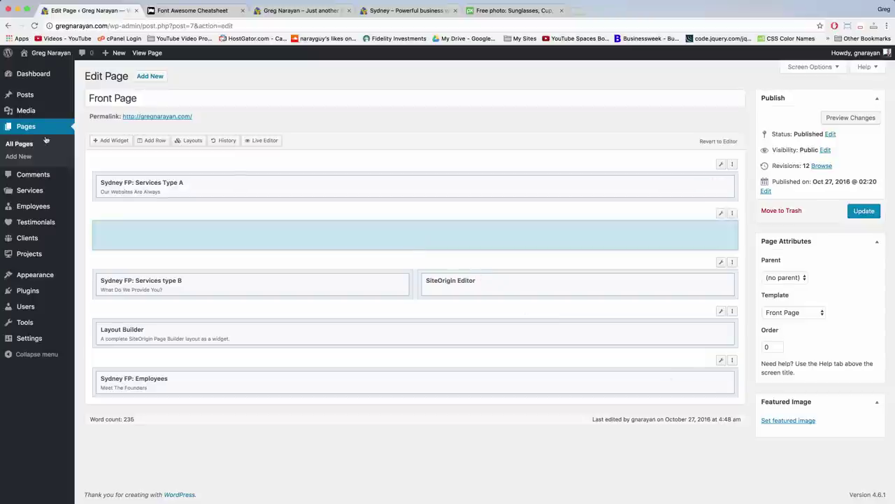
click(110, 140)
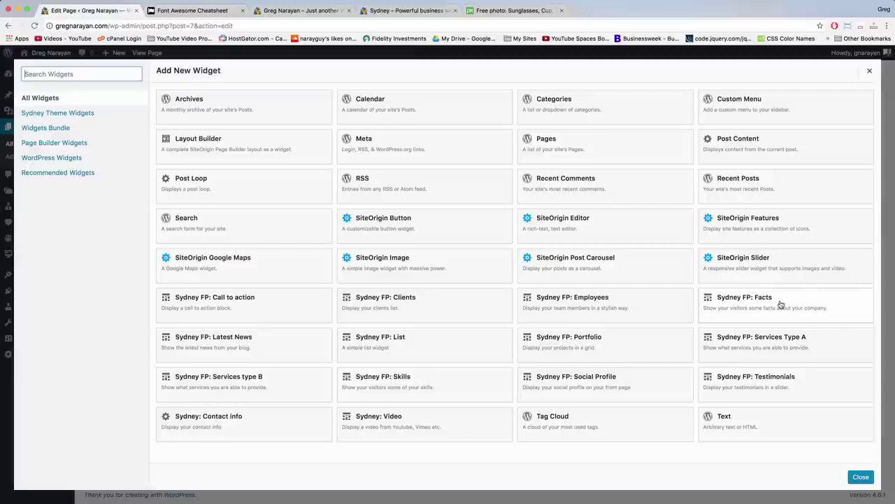
click(781, 304)
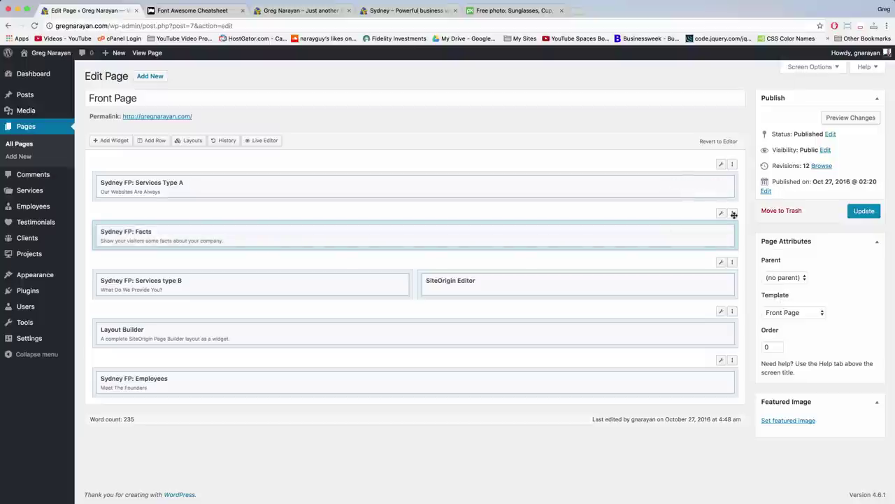
drag(734, 215, 746, 368)
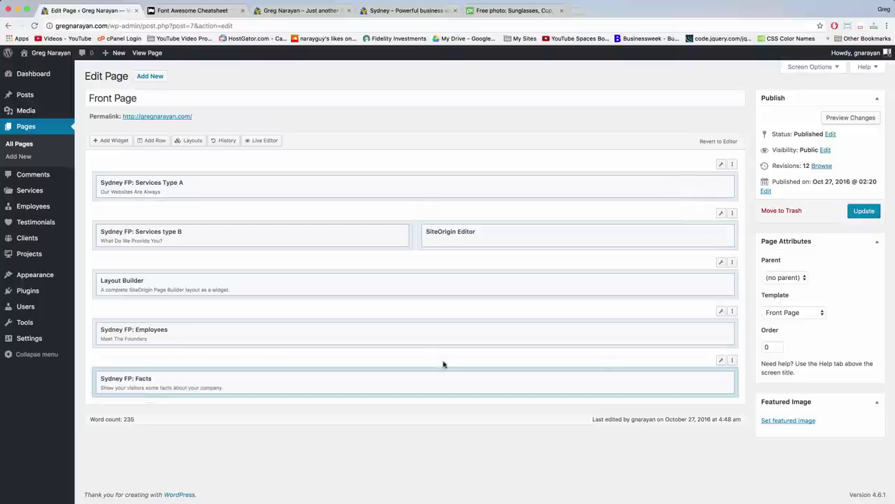
click(390, 384)
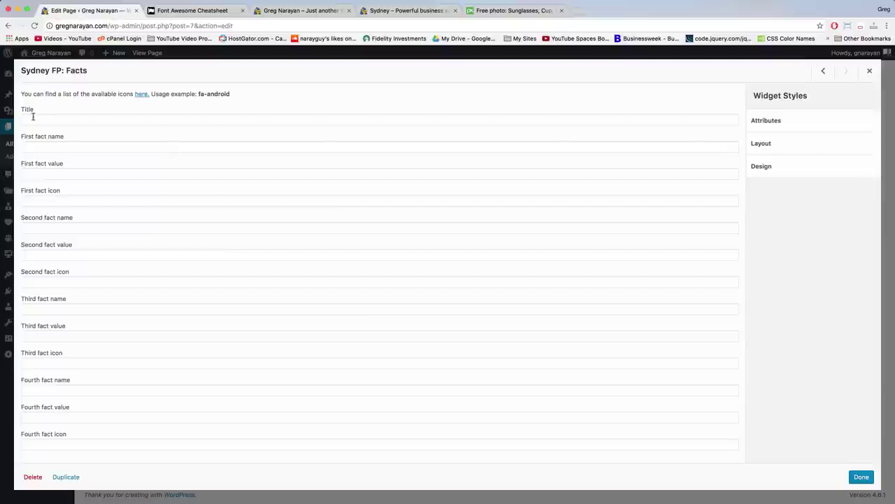
Highlight The Numbers counters on the Sydney demo, such as Pageviews 1000000 and 5000
click(399, 10)
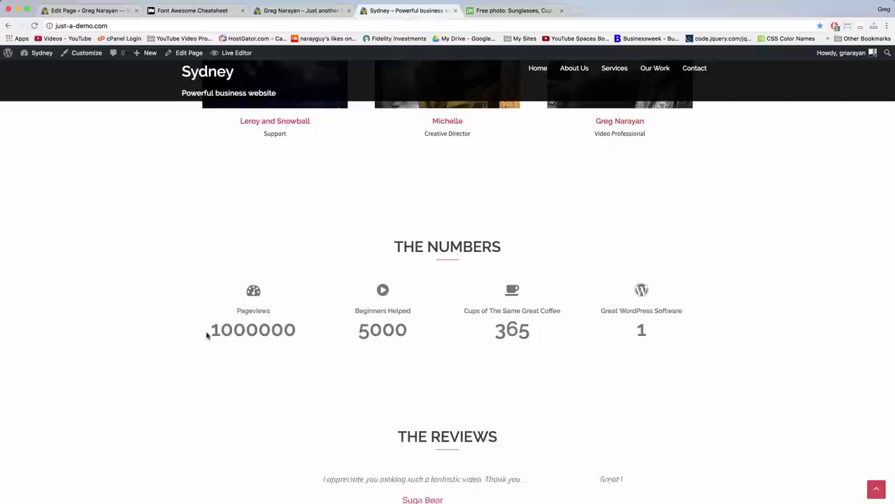
drag(203, 334, 424, 332)
click(342, 335)
click(423, 333)
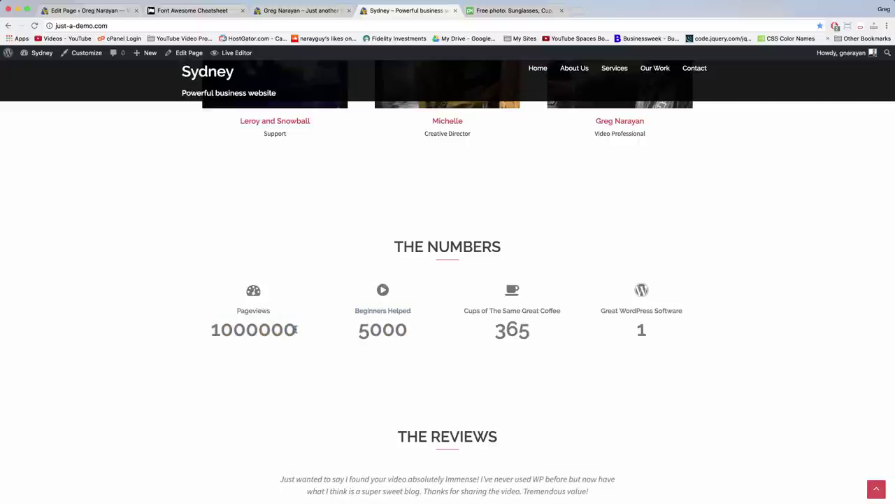
mouse_move(296, 330)
mouse_down()
mouse_move(210, 330)
mouse_move(294, 338)
mouse_up()
drag(356, 329, 416, 330)
click(418, 332)
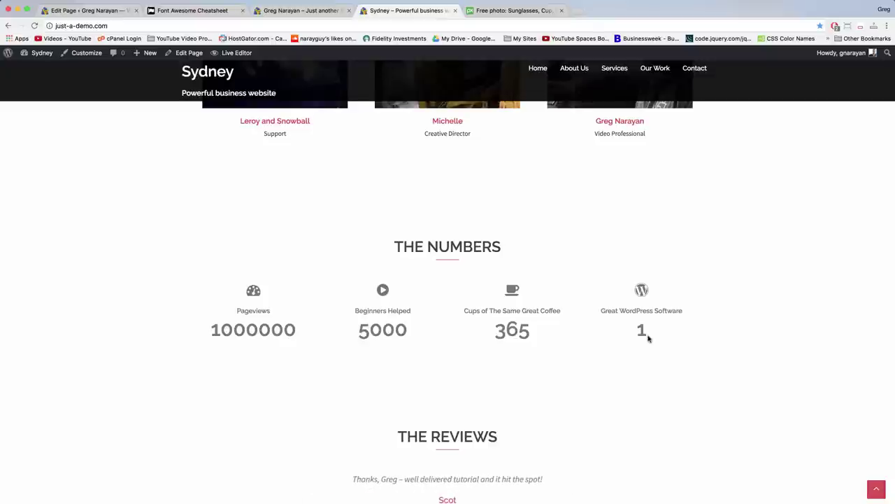
click(84, 11)
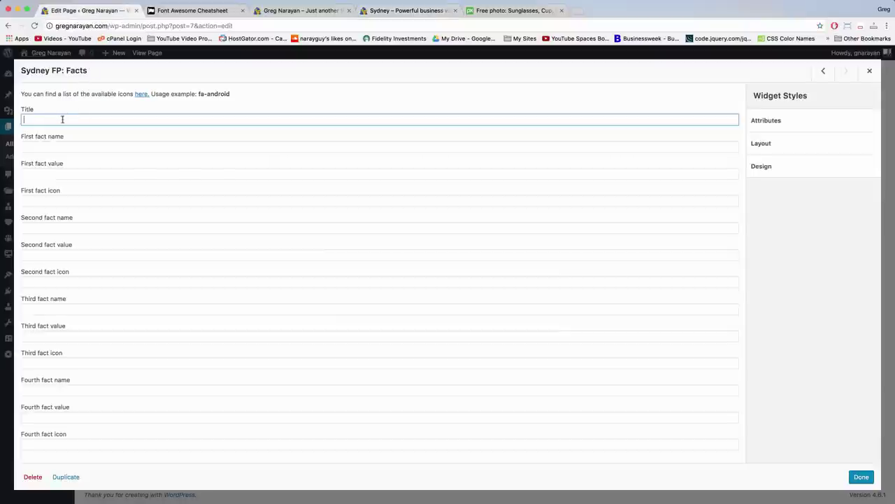
Title the widget 'The Numbers' and enter the first fact Pageviews with value 1000000
text(The Numbers)
click(41, 145)
text(P)
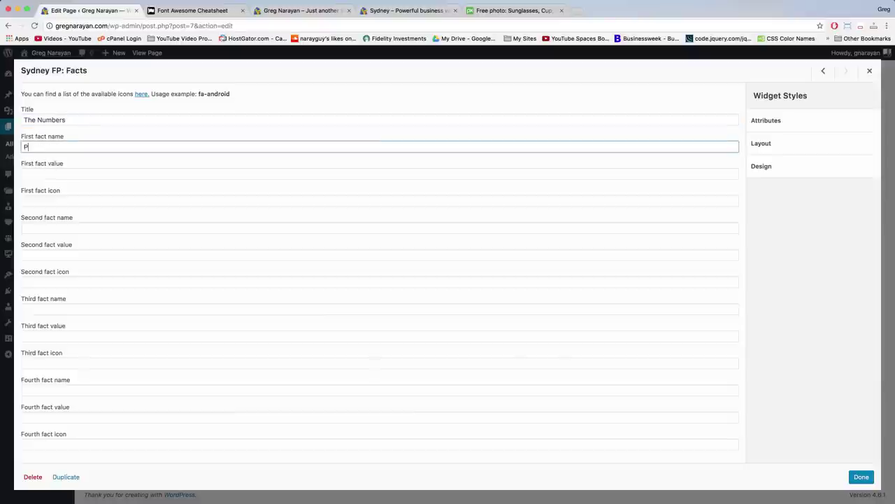
text(agfe)
click(31, 174)
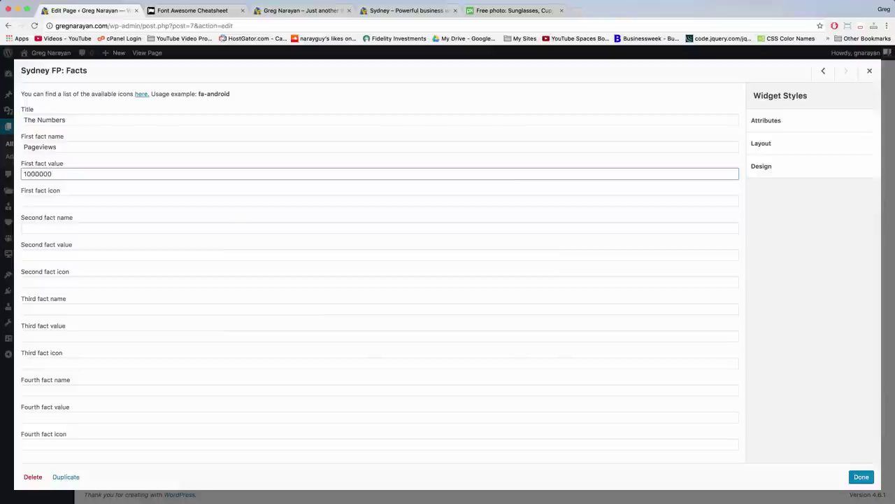
click(39, 198)
click(33, 174)
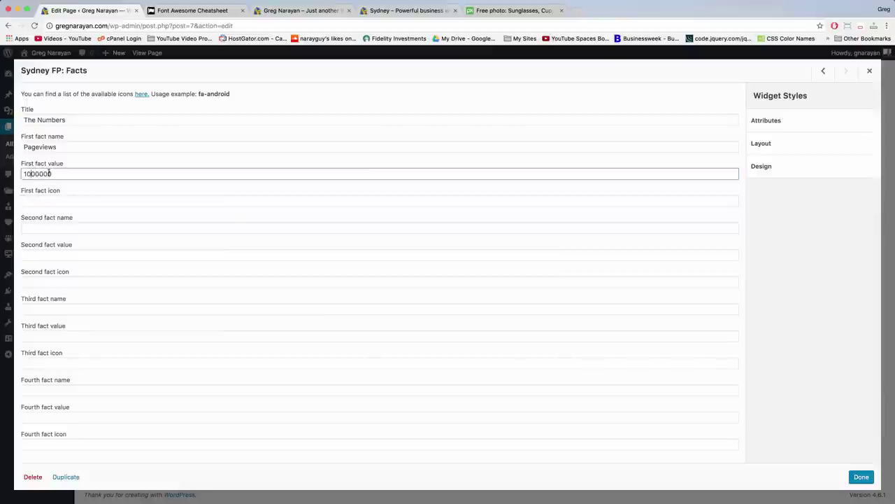
click(57, 203)
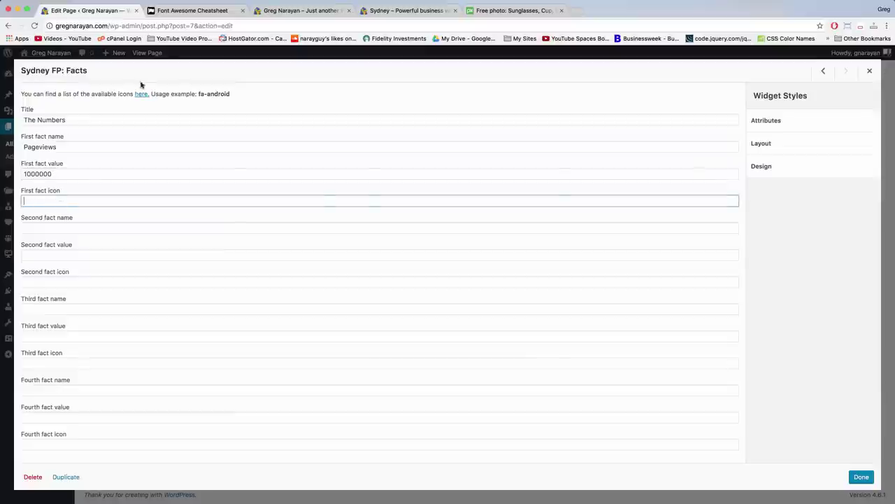
Look up the dashboard icon on the Font Awesome cheatsheet and enter fa-dashboard as the first icon
click(200, 9)
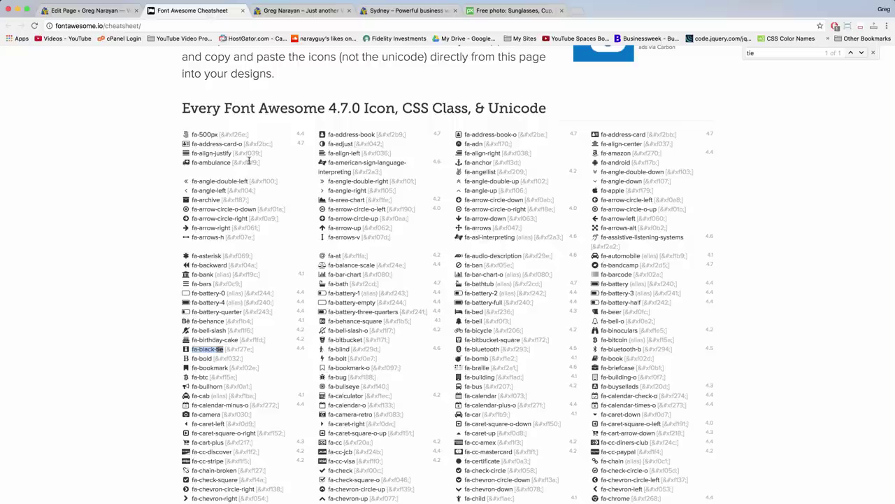
scroll(303, 207, down, 1)
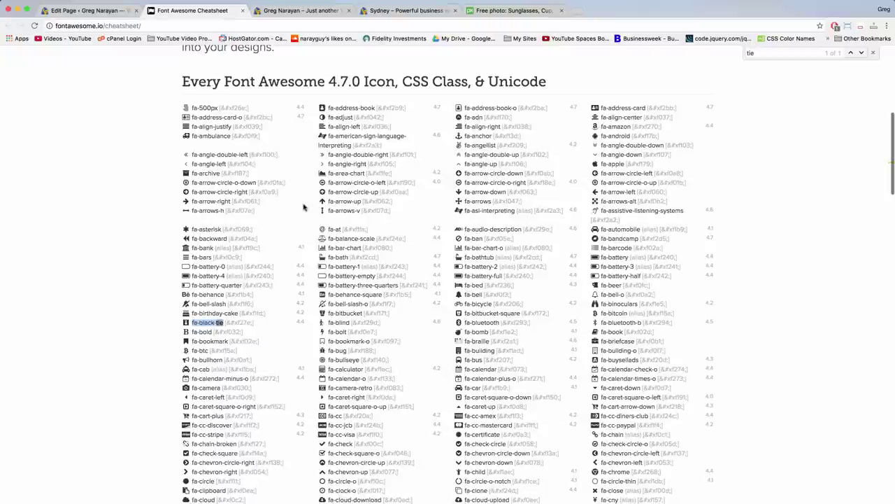
key(super+d)
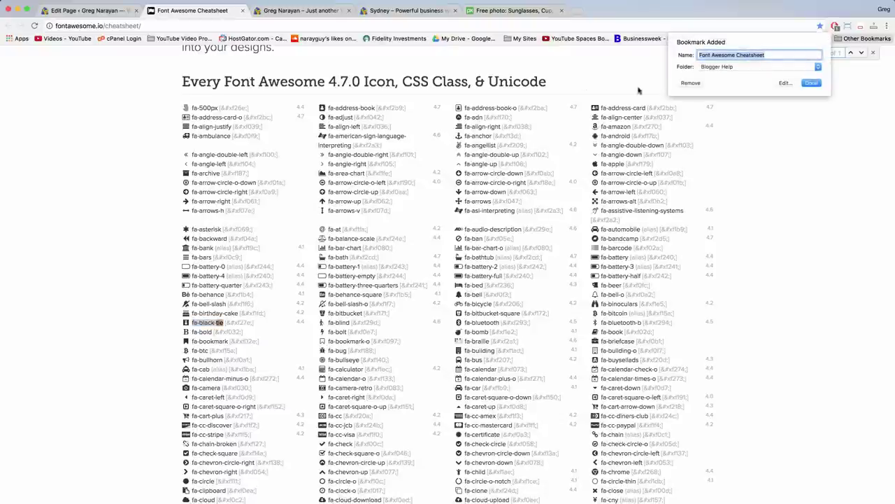
click(661, 83)
key(super+f)
text(dashb)
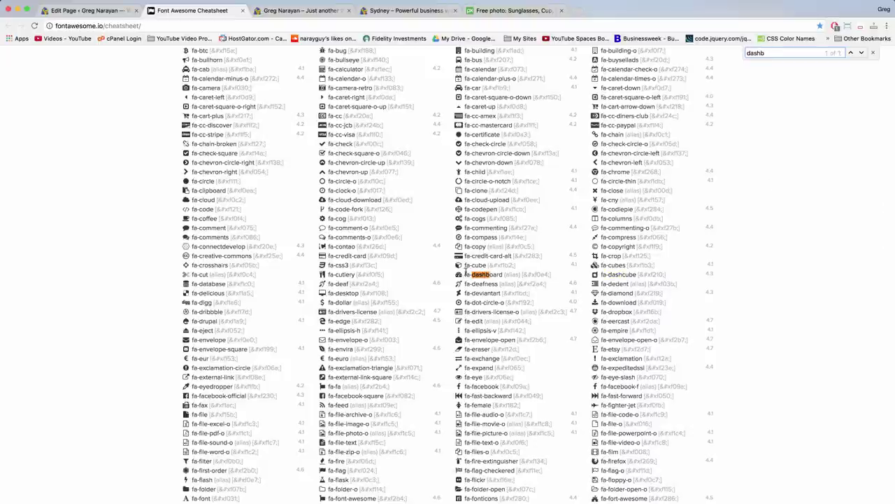
drag(467, 275, 497, 275)
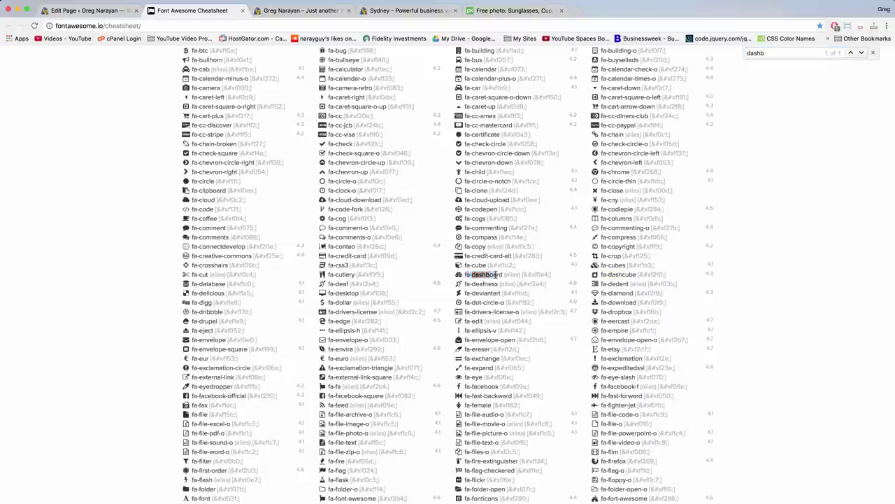
click(95, 12)
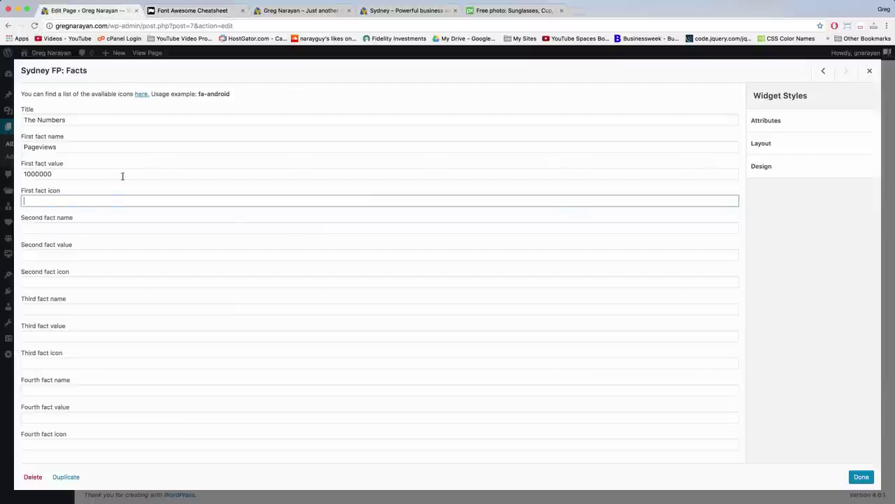
text(fa-dashboard)
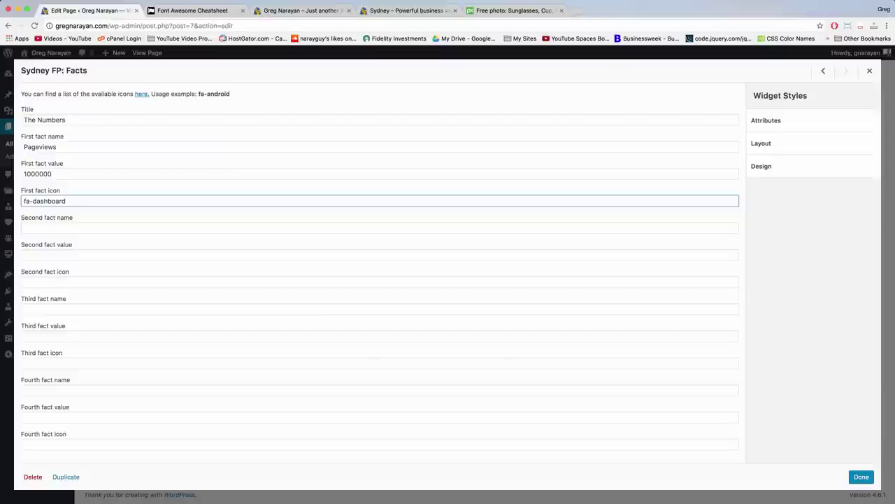
click(37, 229)
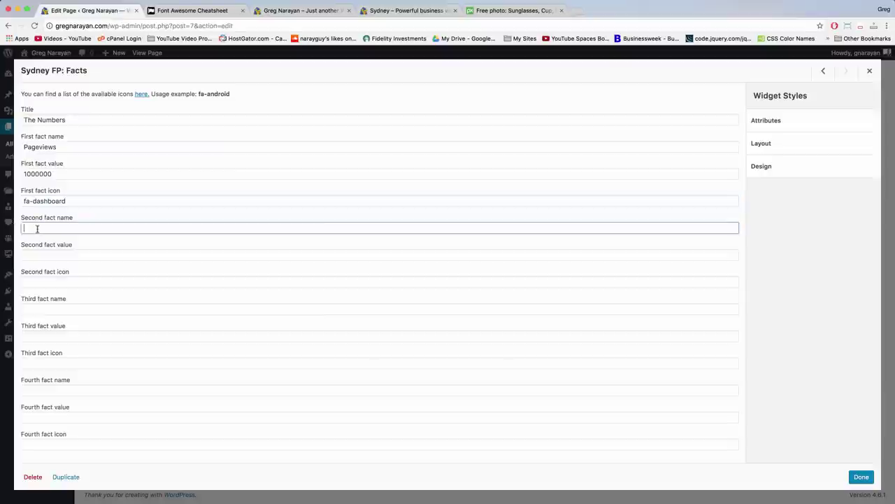
Enter the second fact's name Beginners Helped and value 5000
click(401, 11)
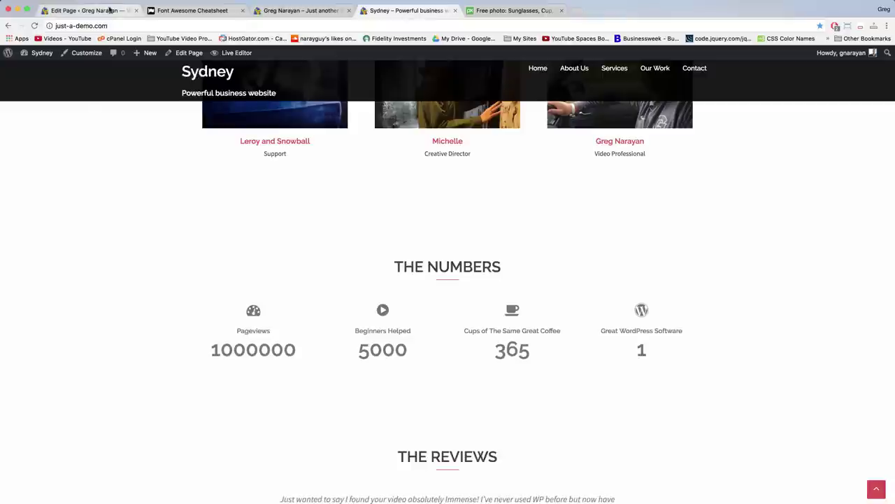
click(109, 10)
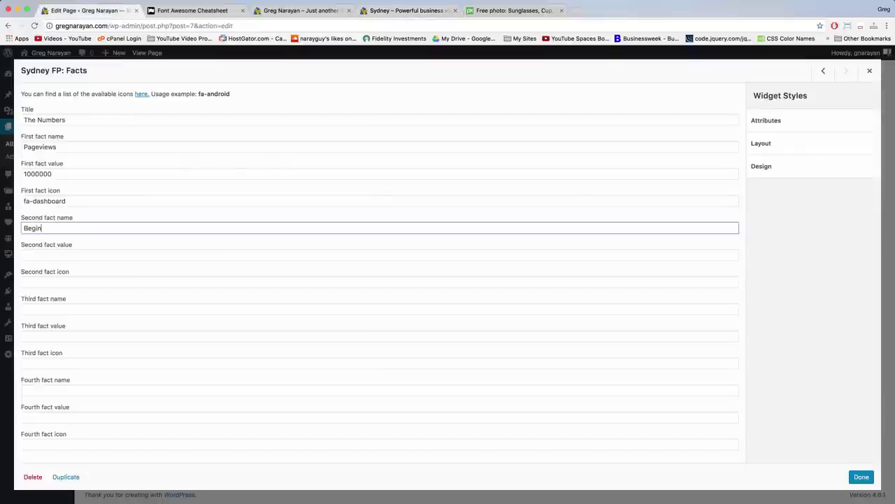
text(ners Helped)
click(210, 254)
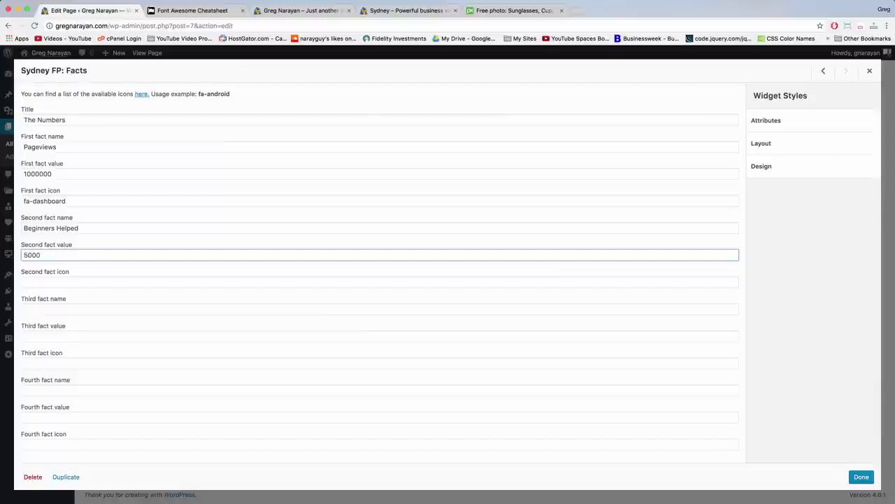
click(70, 283)
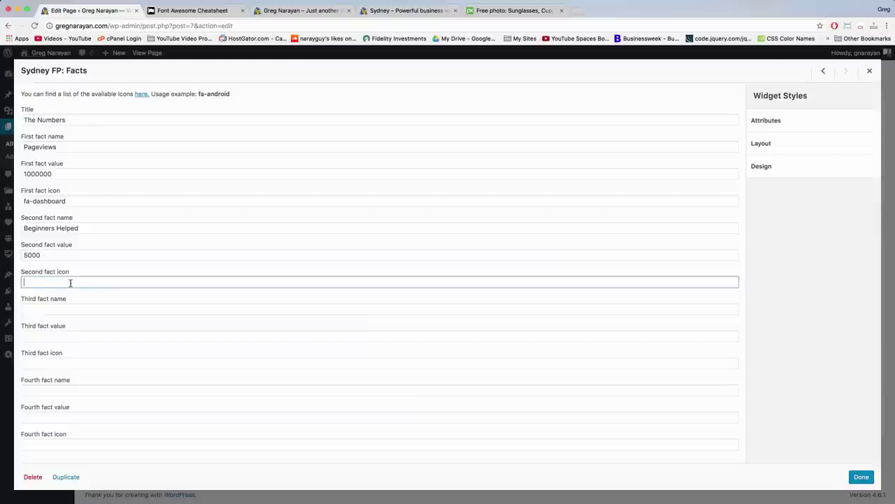
Copy fa-play-circle from the icon cheatsheet into the second fact's icon field
click(189, 10)
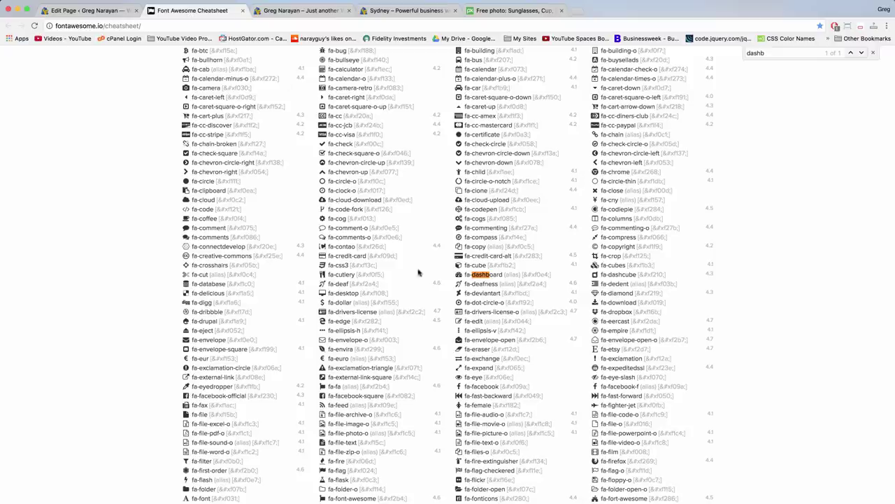
key(cmd+f)
text(play)
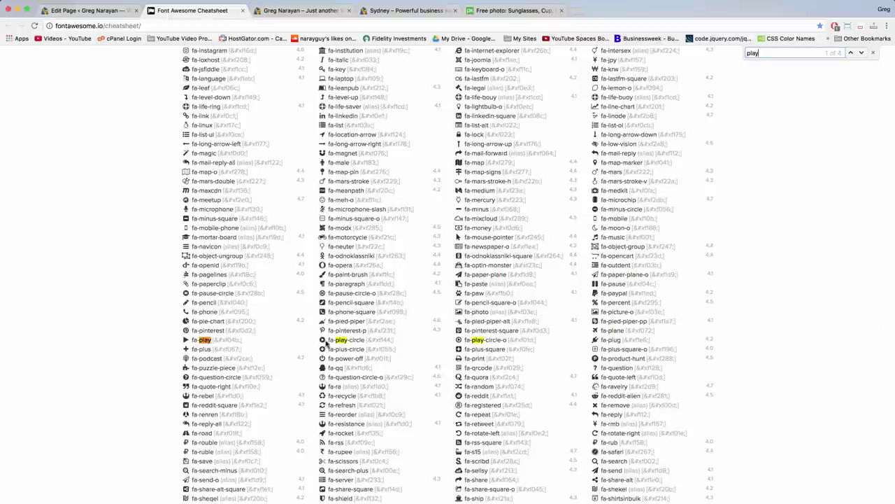
drag(328, 339, 364, 340)
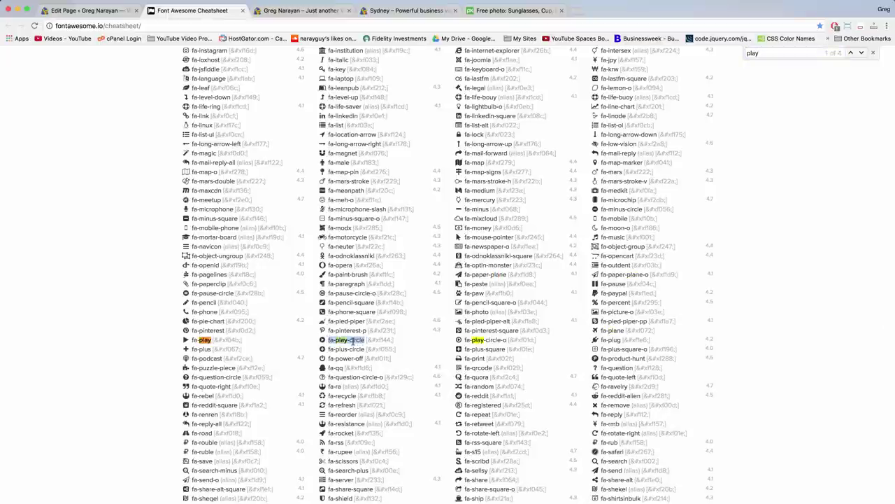
right_click(354, 340)
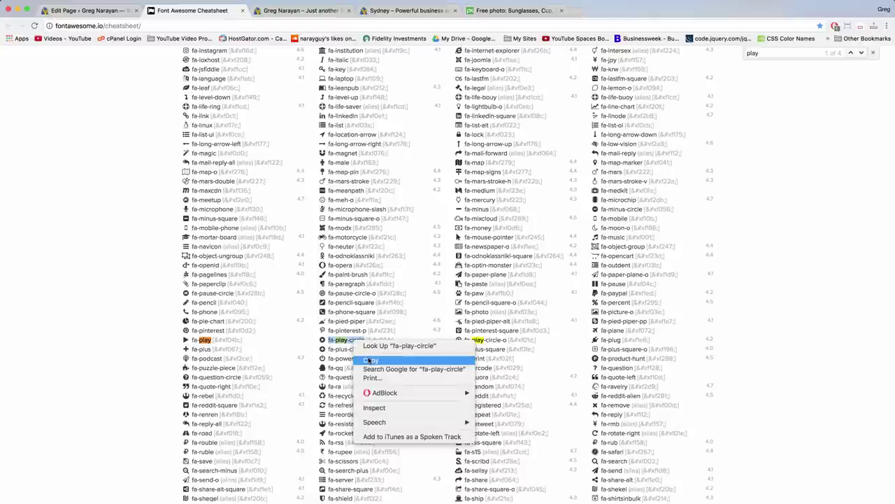
click(369, 359)
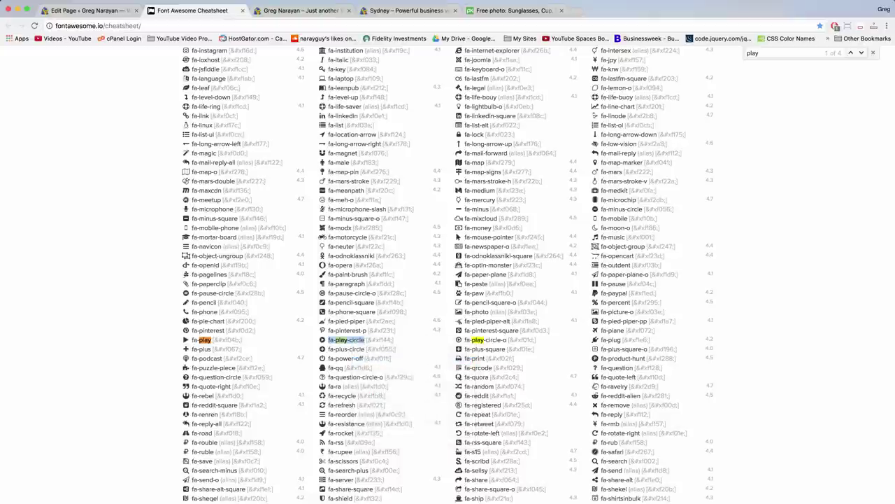
click(119, 11)
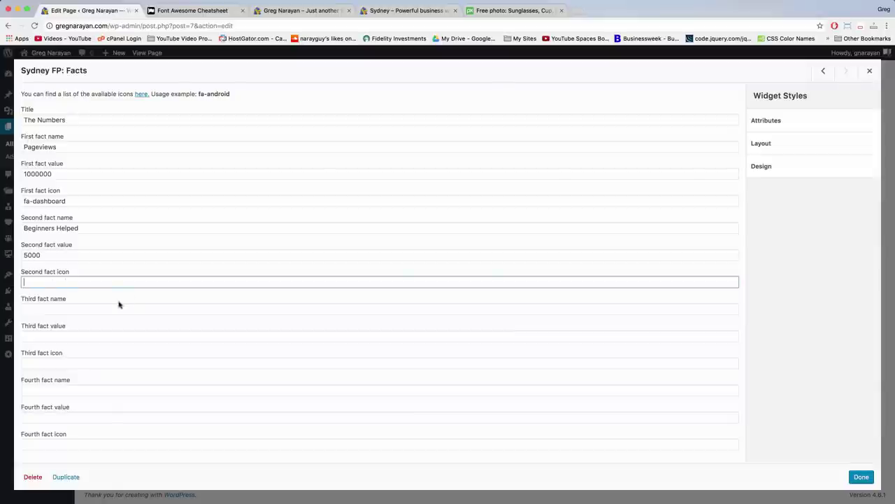
key(ctrl+v)
Enter the third fact 'Cups of The Same Great Coffee' with value 365
click(80, 308)
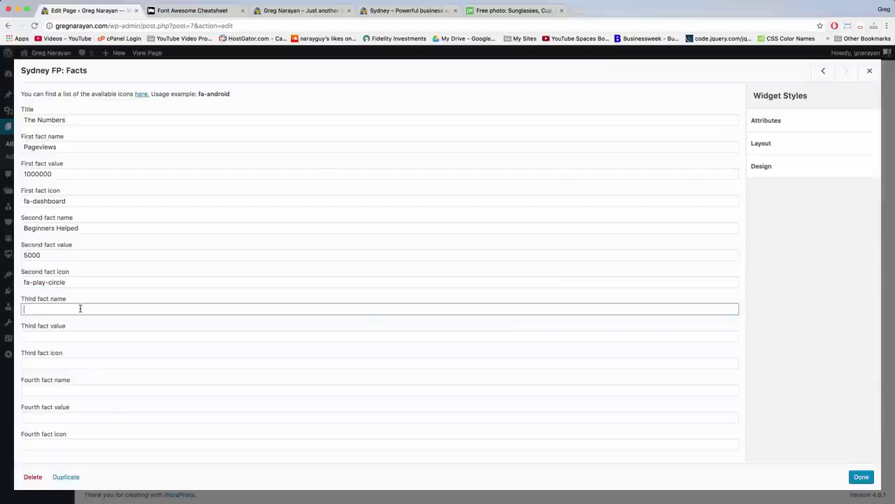
click(406, 10)
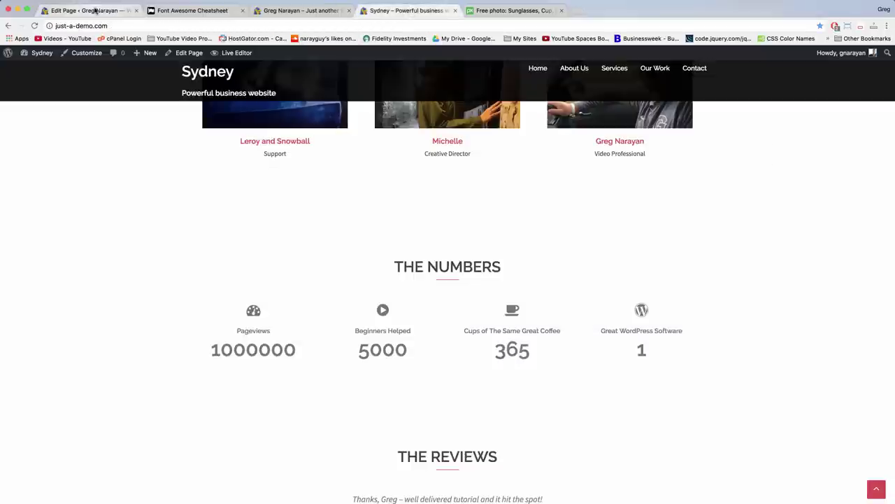
click(95, 10)
text(Cups of The Same G)
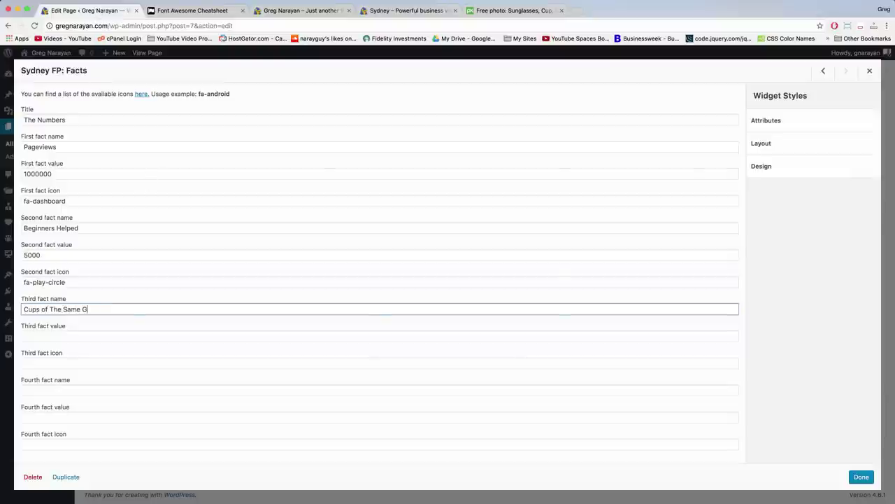
text(reat Coffee)
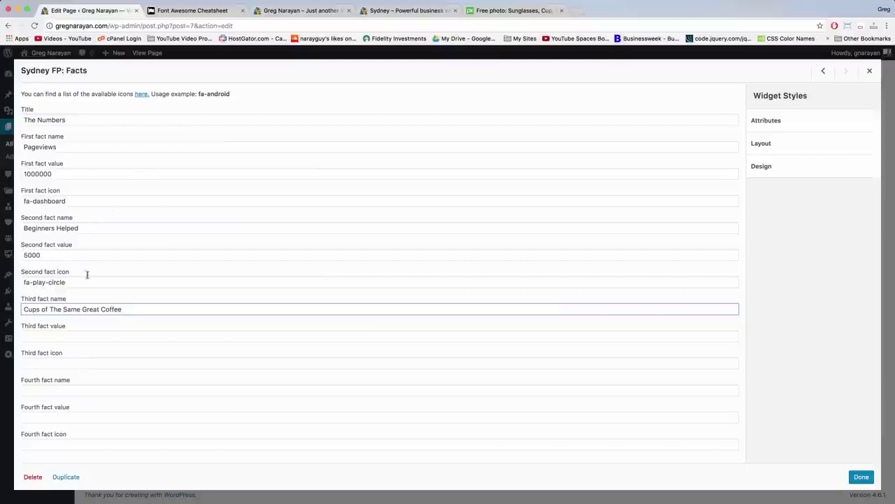
click(57, 336)
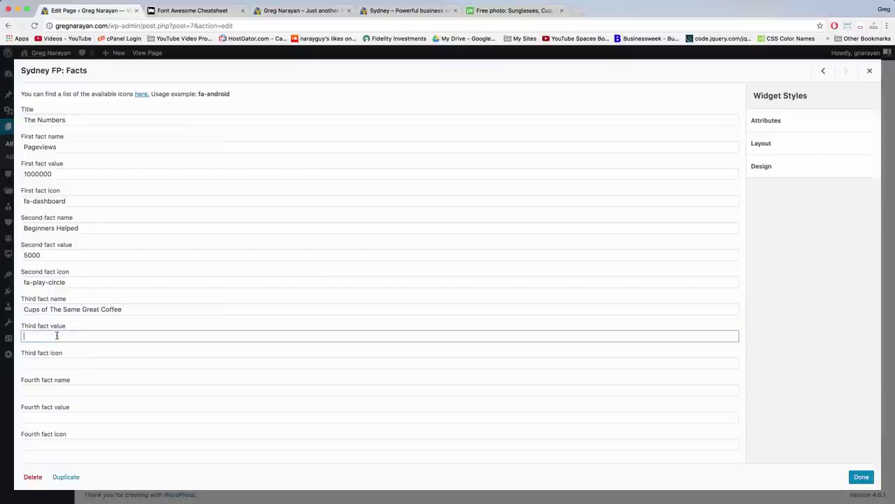
text(365)
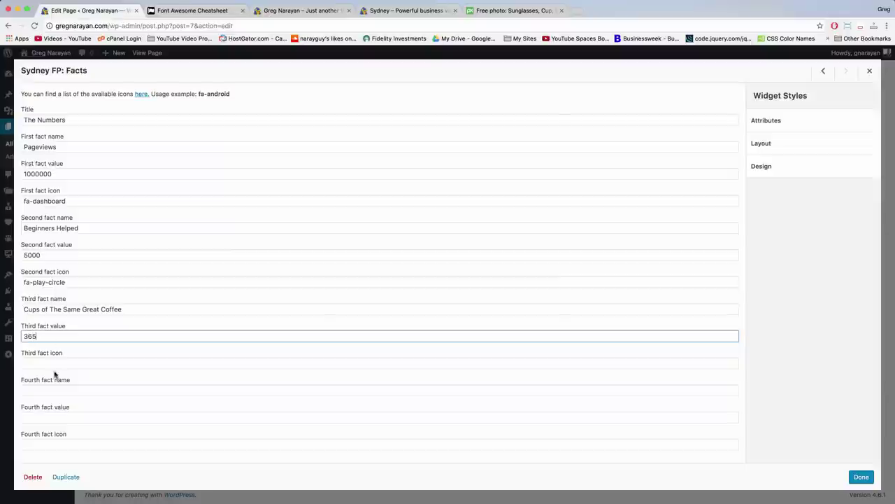
Find fa-coffee on the cheatsheet and paste it as the third fact's icon
click(55, 364)
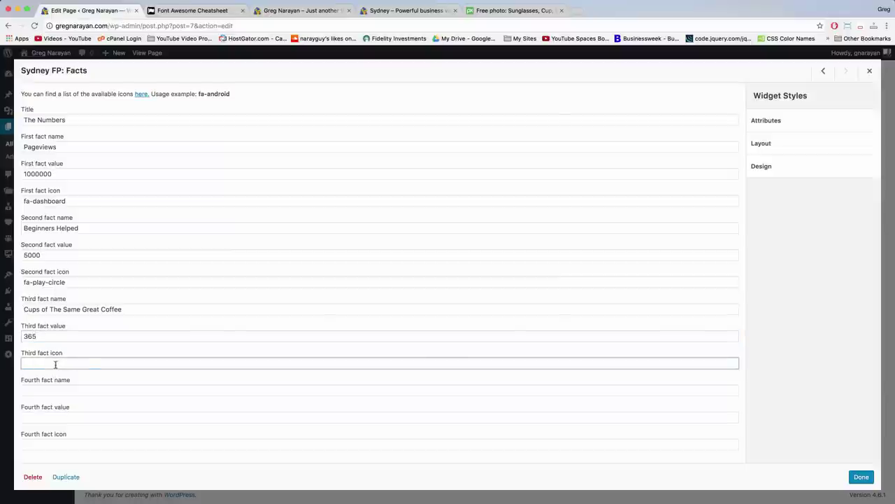
click(193, 10)
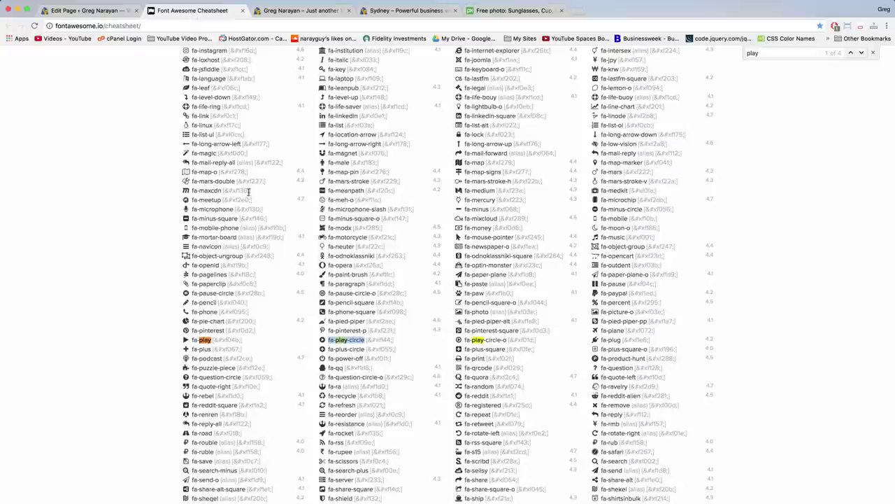
key(super+f)
text(cofee)
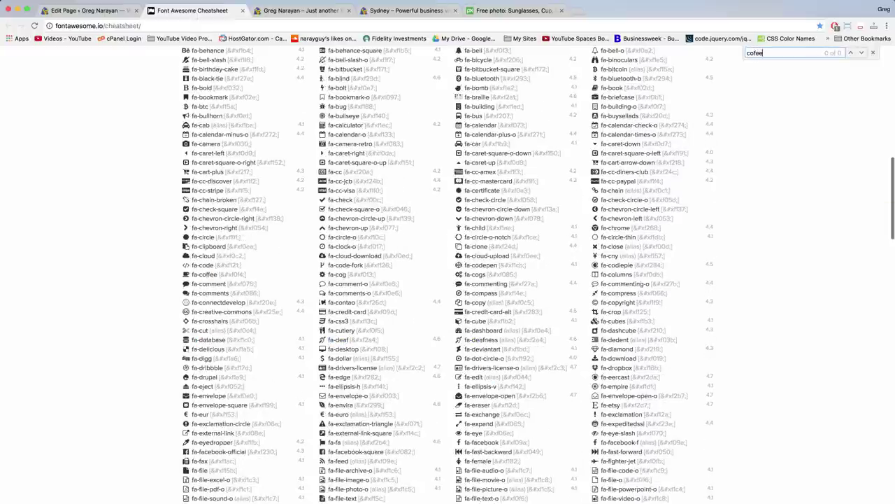
key(BackSpace)
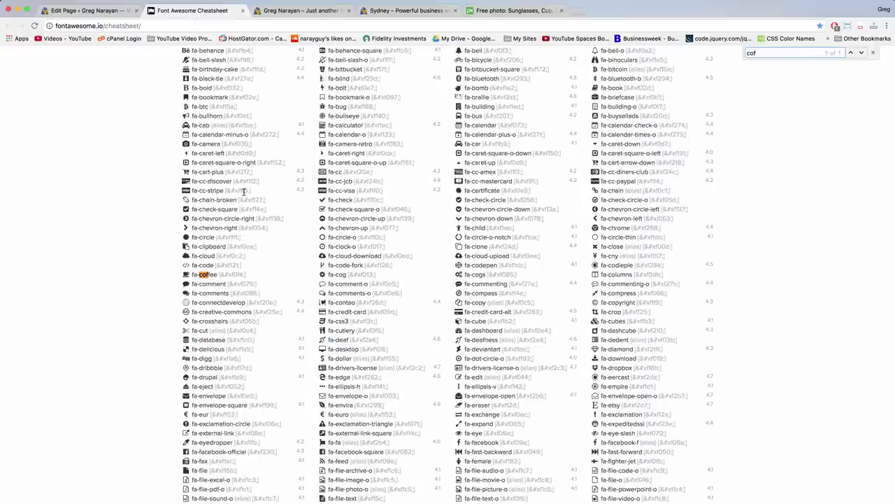
drag(191, 273, 219, 275)
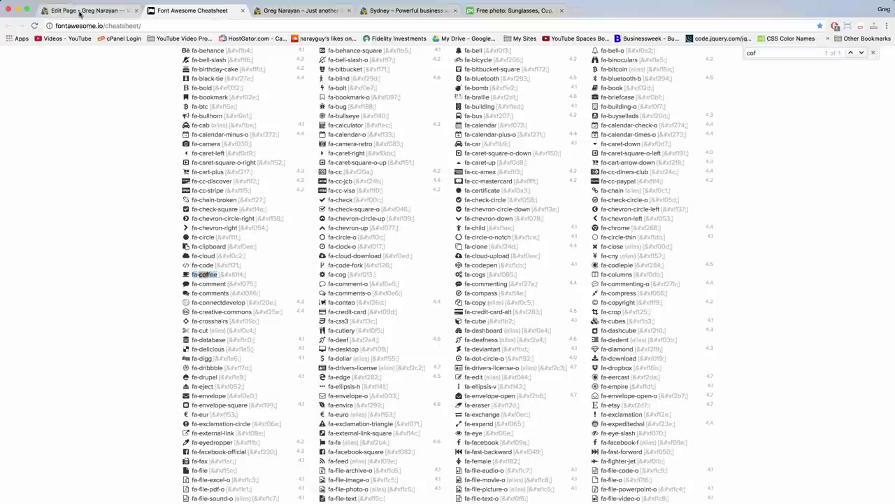
click(83, 12)
key(super+v)
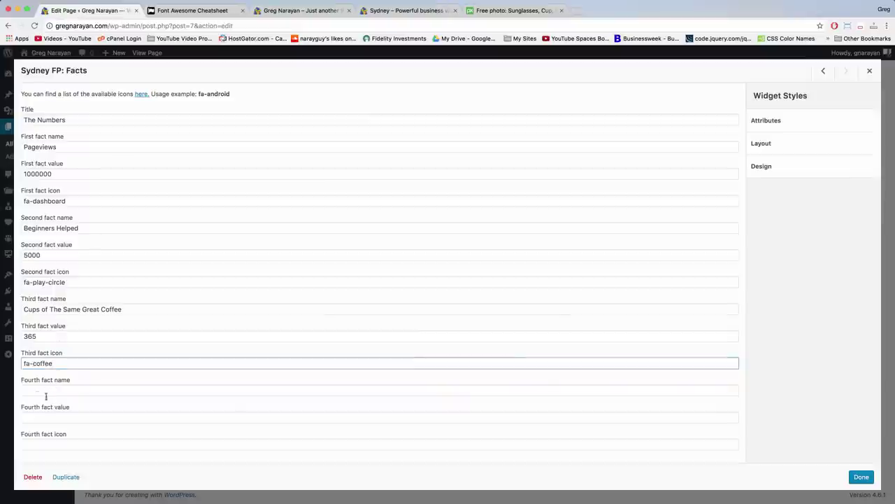
click(37, 394)
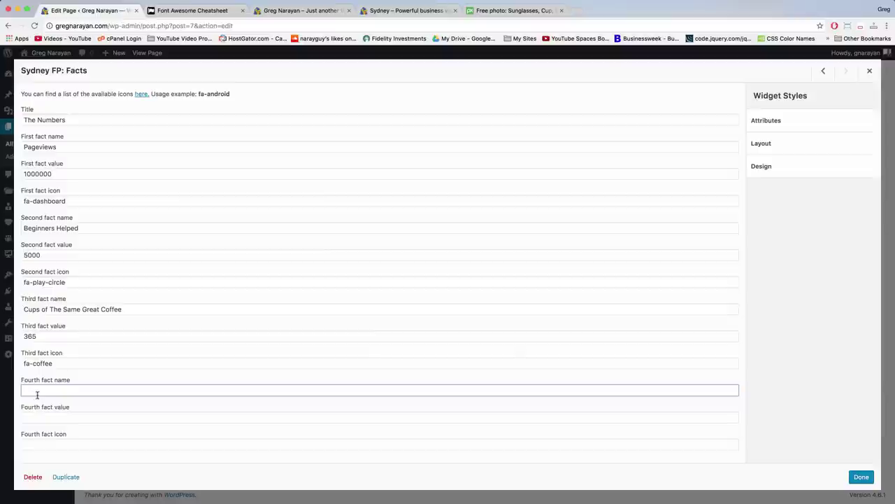
Name the fourth fact 'One Great Software' and give it value 1
text(One Great Software)
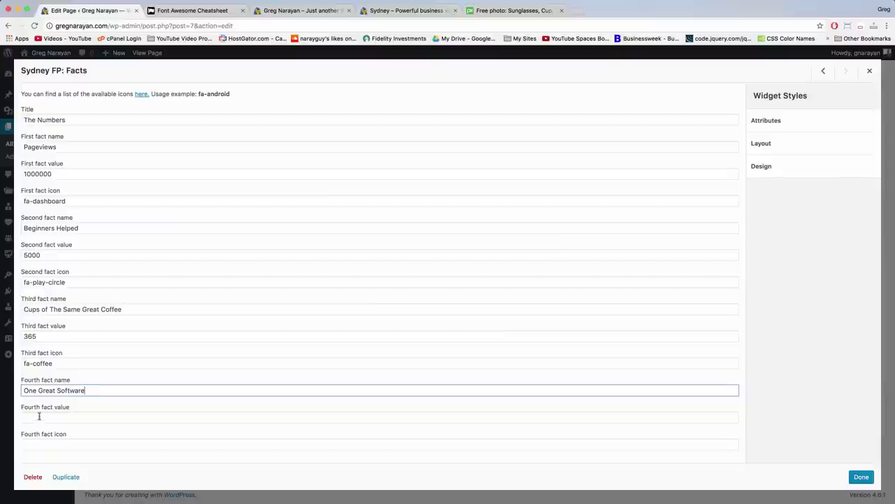
click(39, 416)
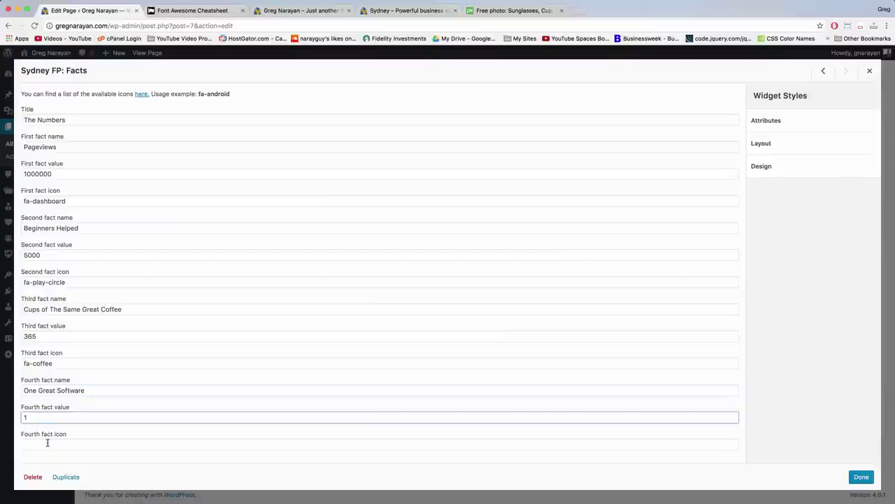
text(1)
click(48, 443)
Copy fa-wordpress from the Font Awesome cheatsheet into the fourth fact's icon and close the widget
click(203, 11)
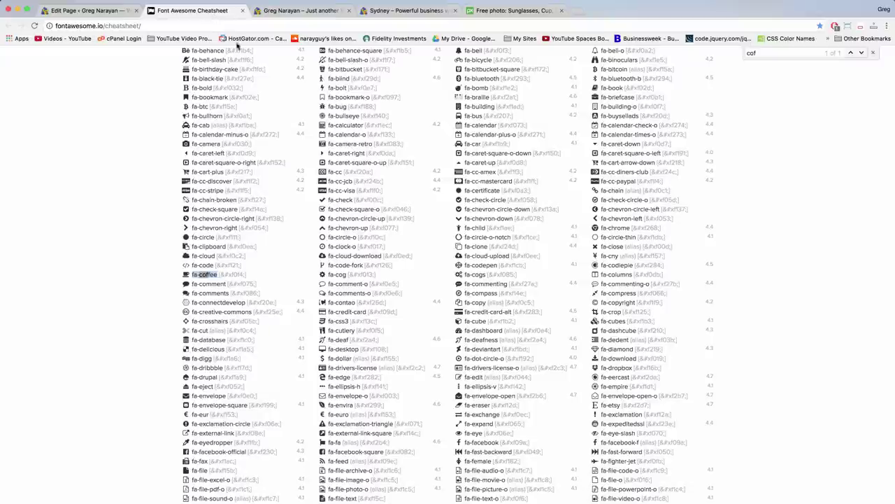
key(super+f)
text(wordpres)
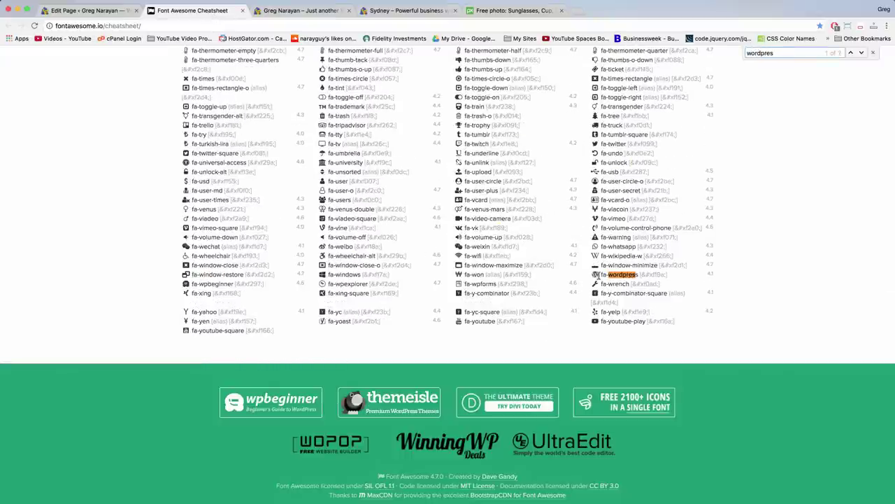
drag(599, 275, 641, 275)
key(super+c)
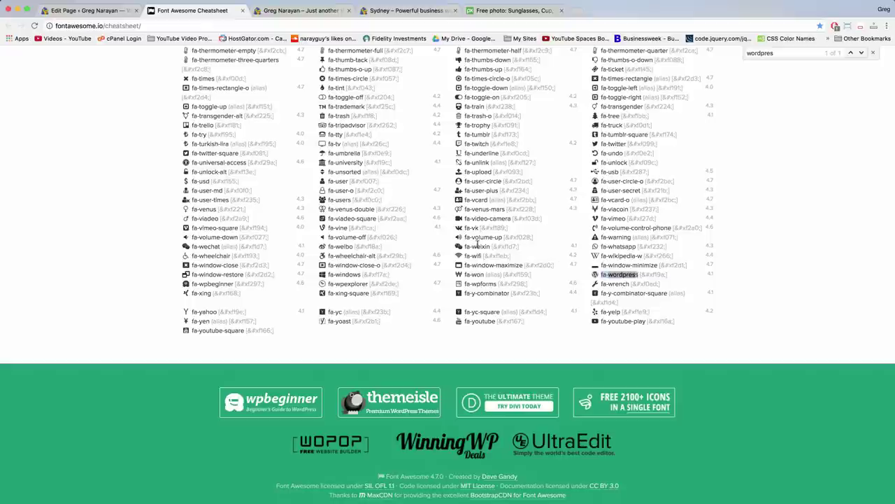
scroll(353, 217, up, 2)
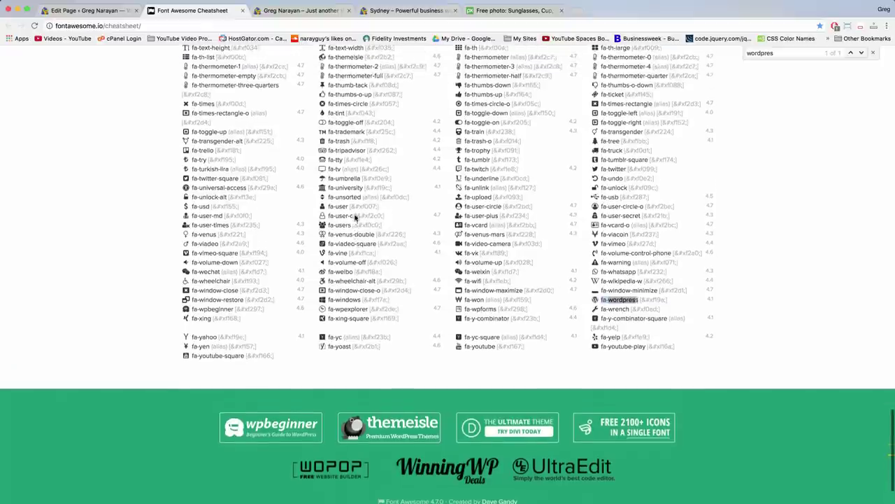
click(87, 10)
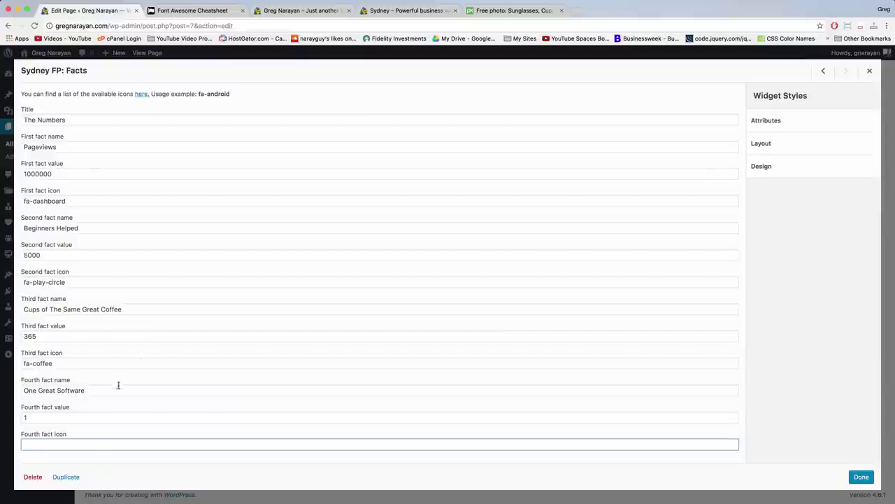
key(super+v)
click(862, 477)
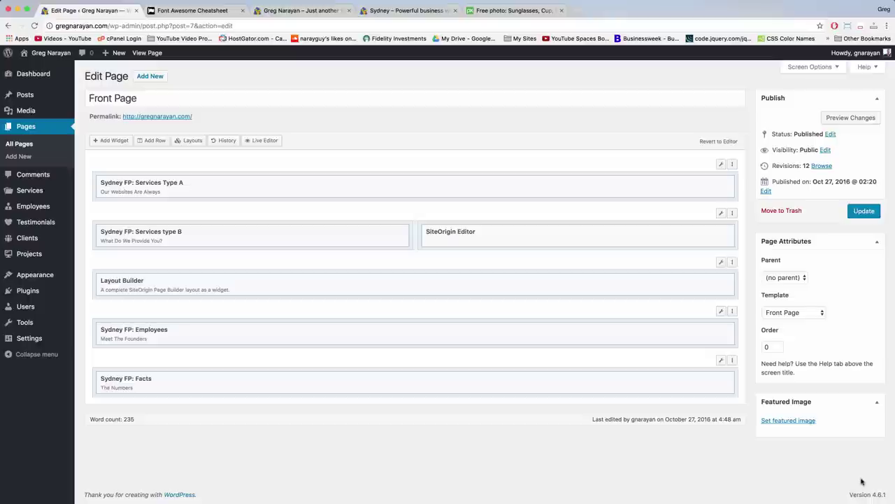
Update the Front Page and reload the live site to view The Numbers facts
click(867, 210)
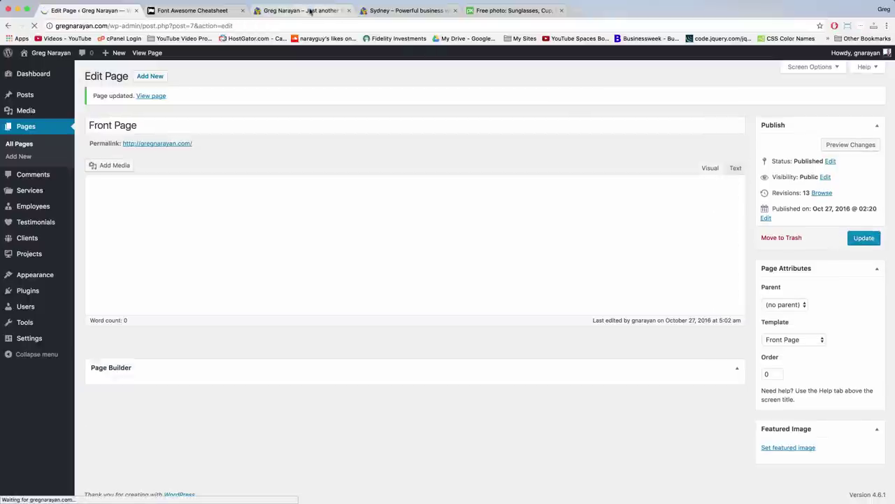
click(309, 10)
click(36, 25)
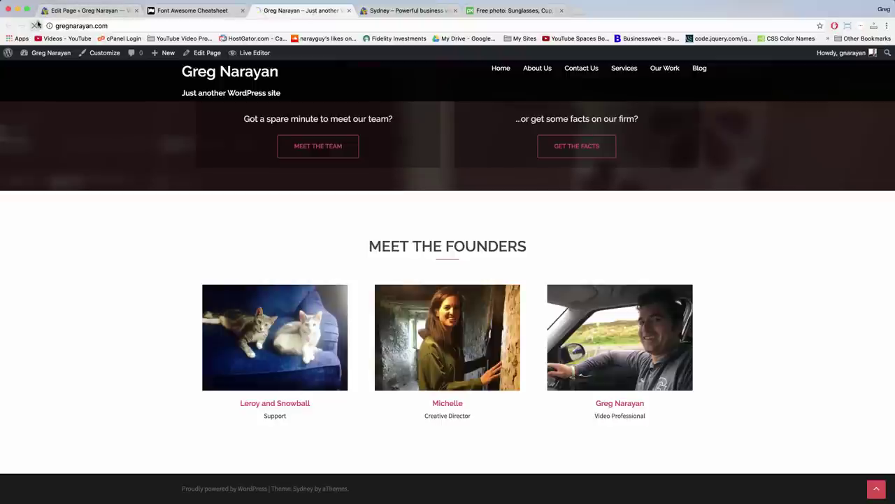
scroll(192, 120, down, 3)
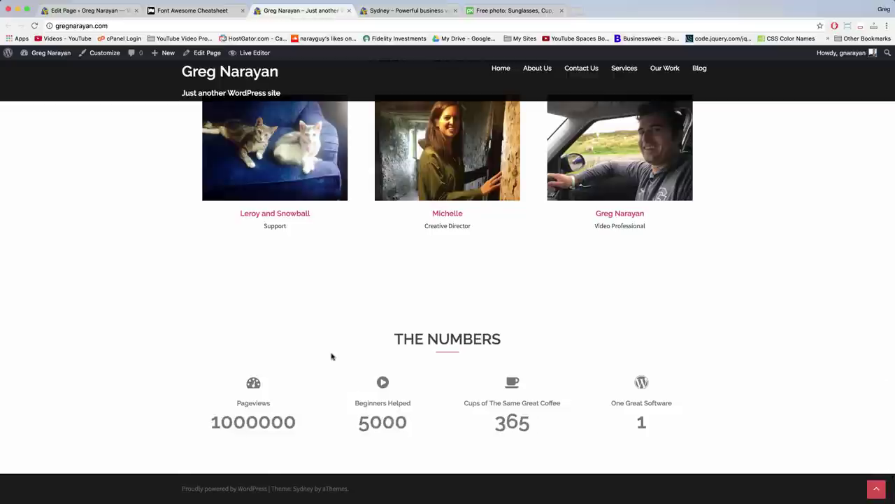
scroll(332, 356, up, 5)
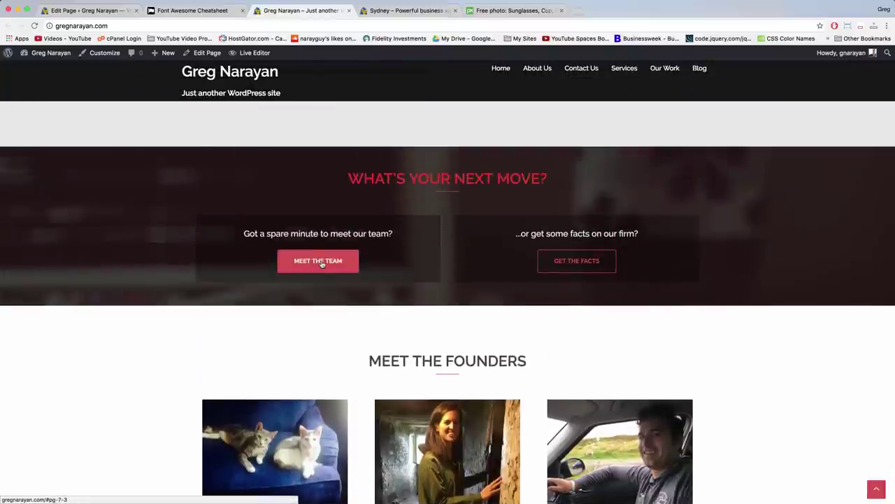
scroll(321, 263, up, 5)
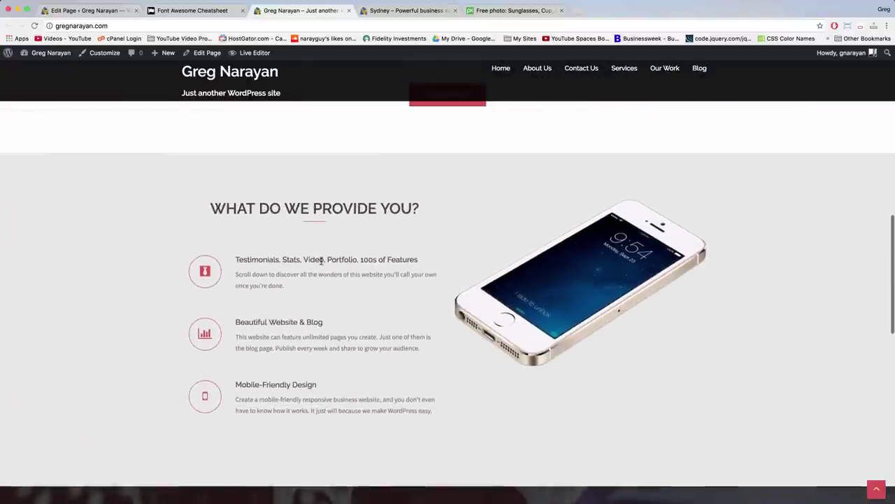
scroll(378, 390, down, 7)
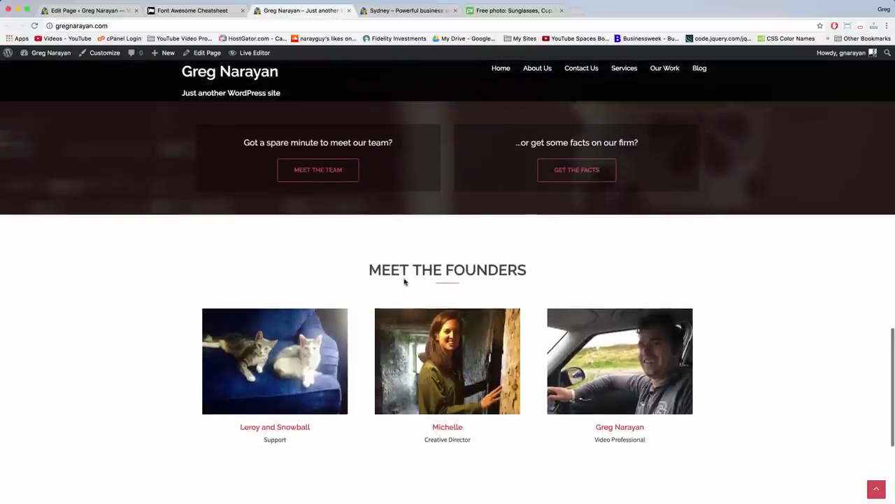
Test that GET THE FACTS and MEET THE TEAM jump to their sections
click(580, 174)
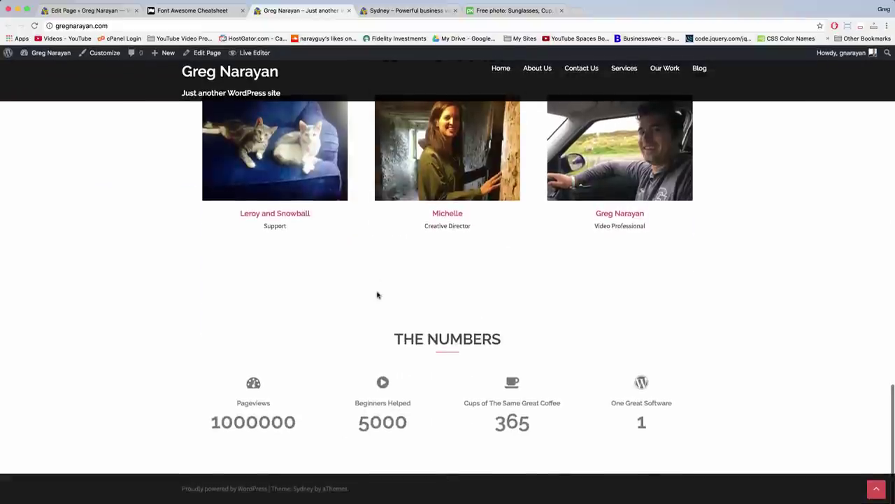
scroll(377, 295, up, 5)
click(576, 270)
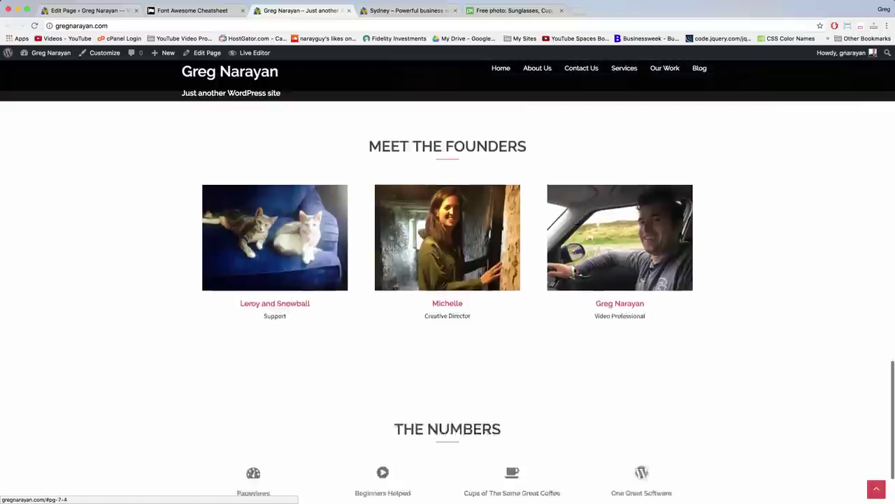
scroll(408, 352, up, 3)
scroll(408, 352, up, 3)
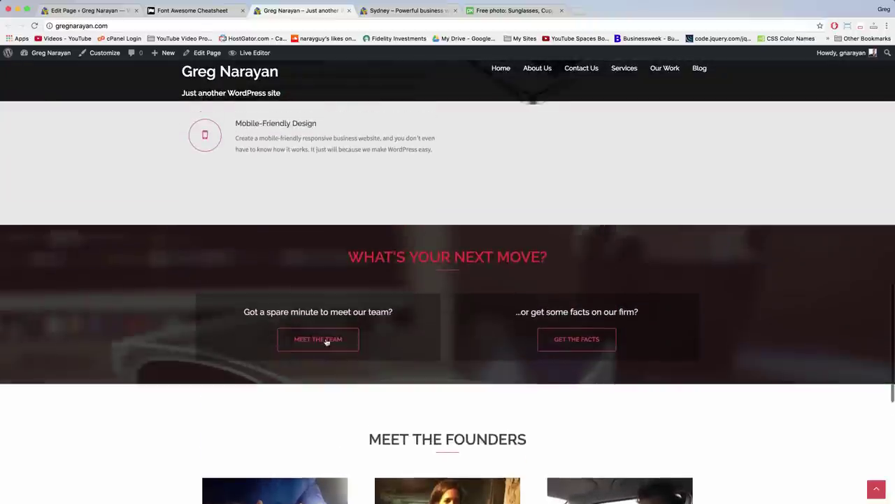
click(318, 341)
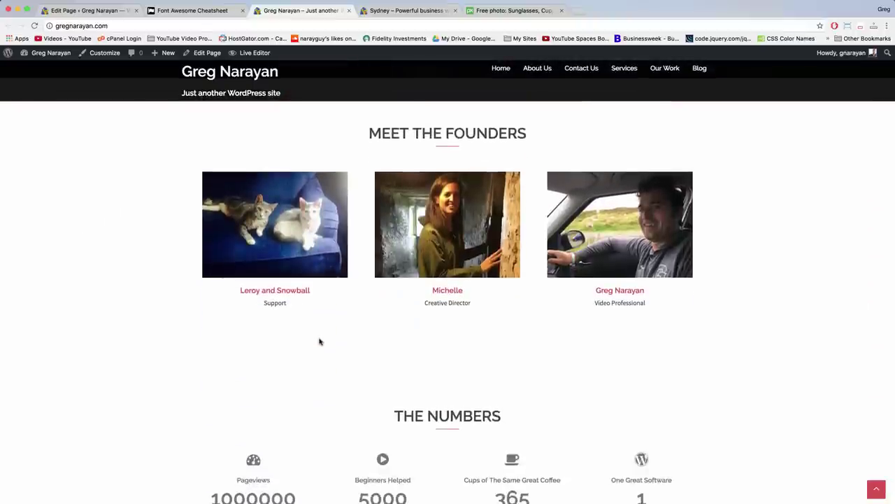
Compare with the Sydney demo site, then return to the page editor
key(ctrl+Tab)
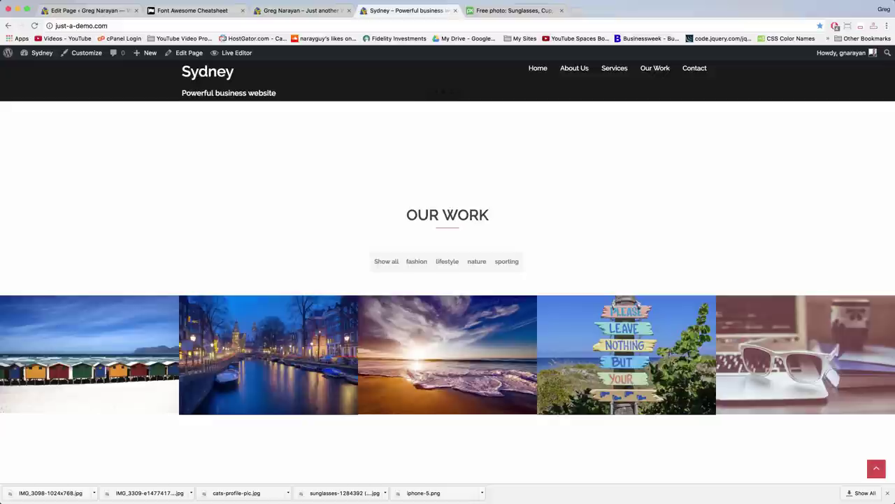
scroll(424, 377, up, 5)
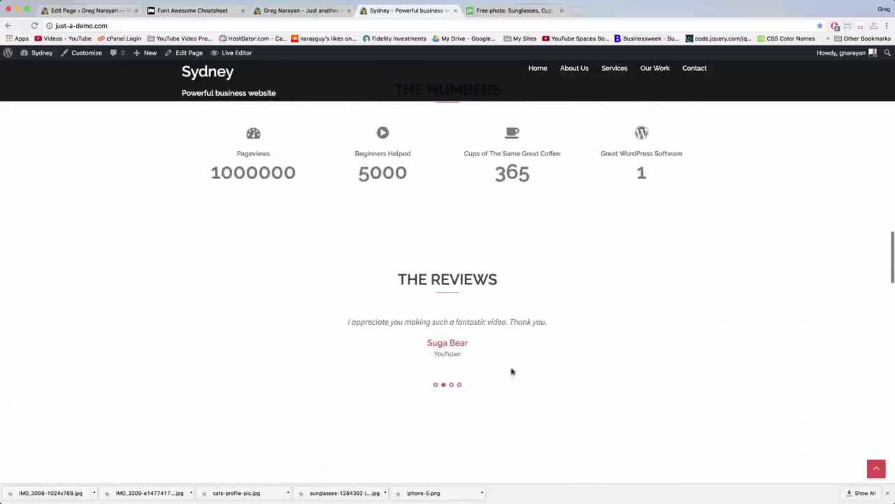
scroll(432, 401, up, 2)
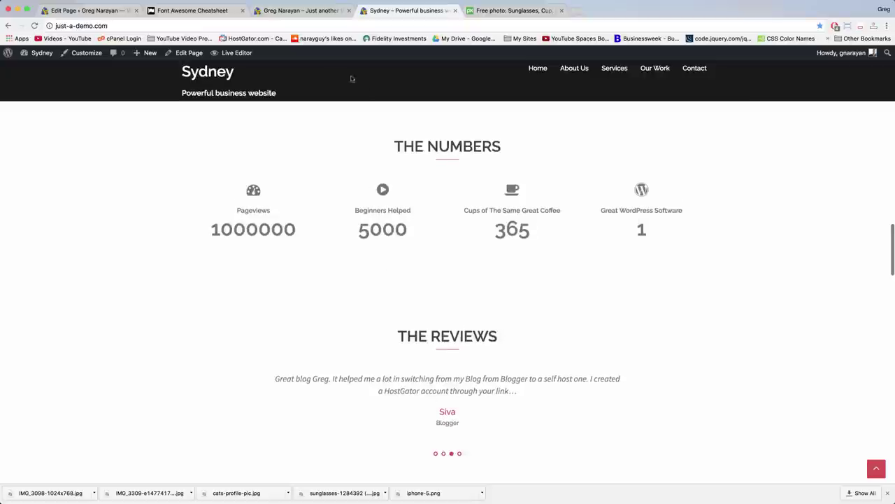
click(297, 11)
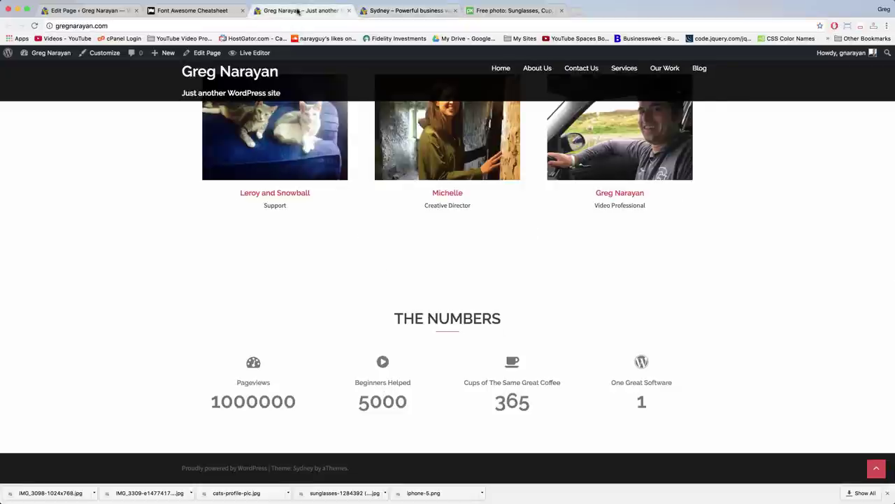
click(86, 11)
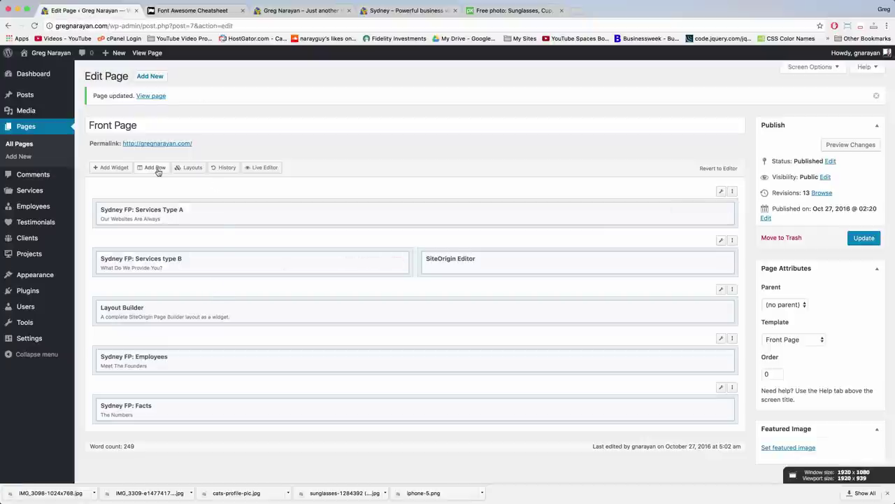
Insert a one-column row and move it below The Numbers facts row
click(157, 168)
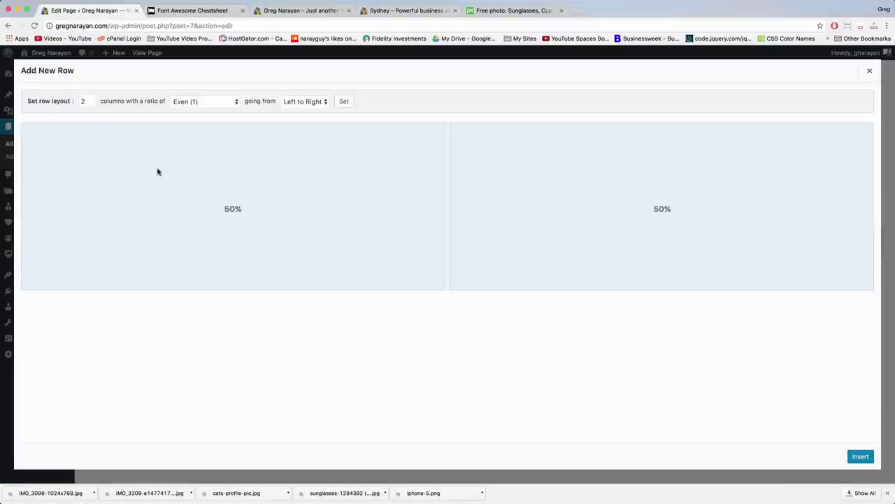
click(91, 104)
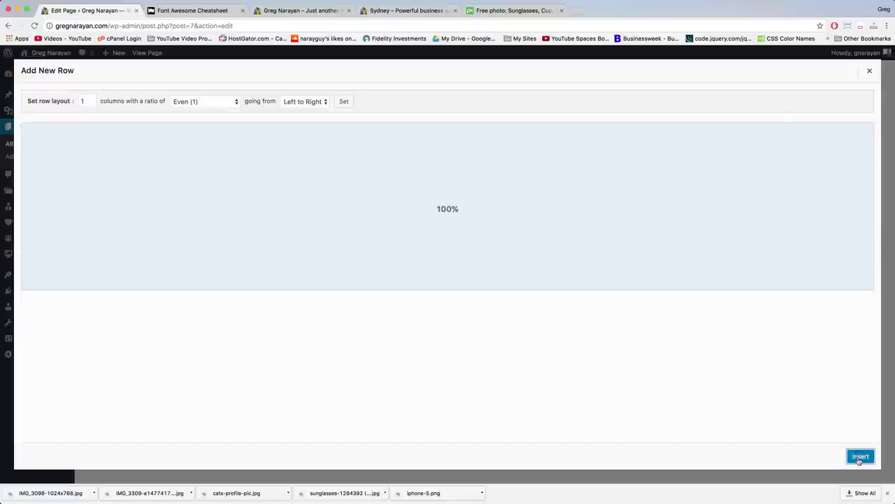
click(861, 456)
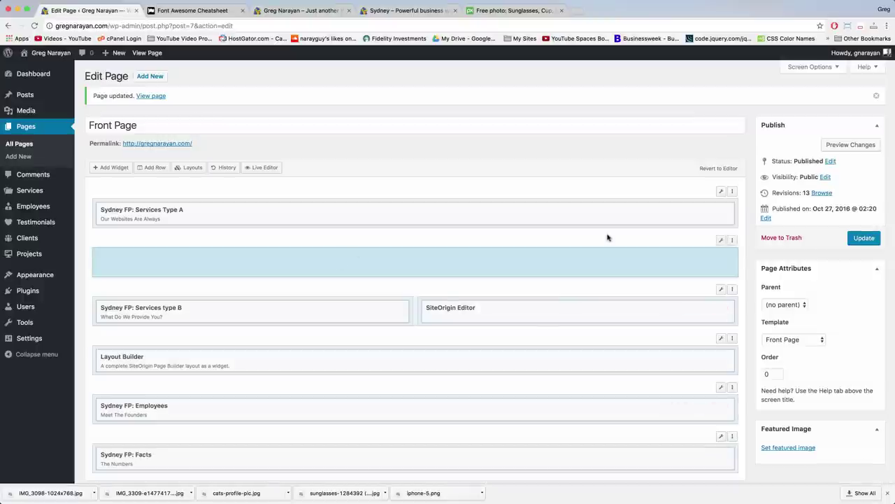
scroll(608, 236, down, 3)
drag(731, 158, 739, 404)
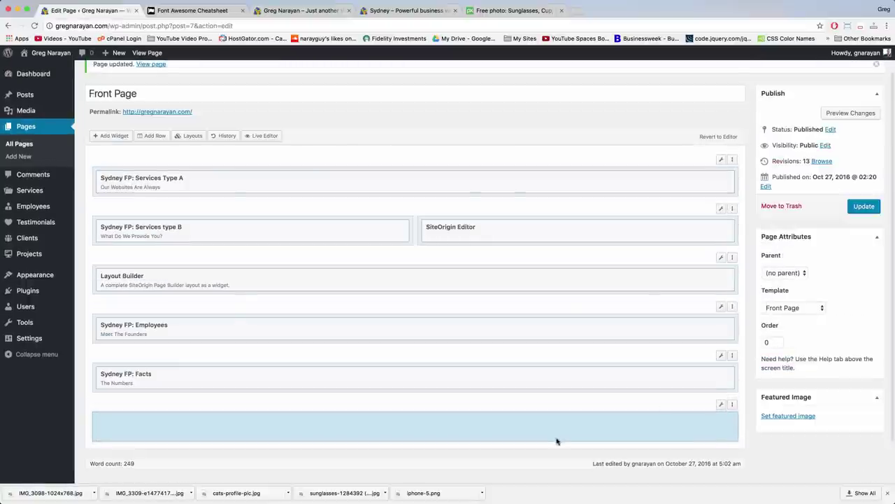
Add a Sydney FP: Testimonials widget to the new row
click(110, 136)
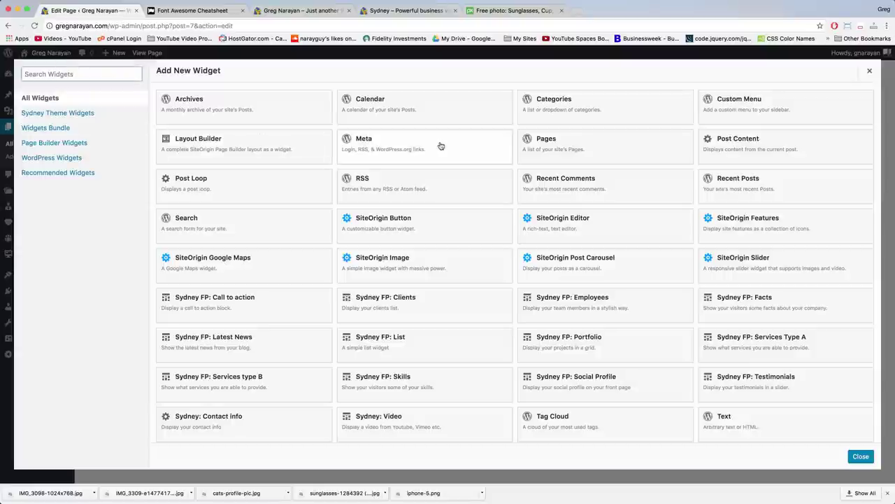
scroll(392, 238, down, 1)
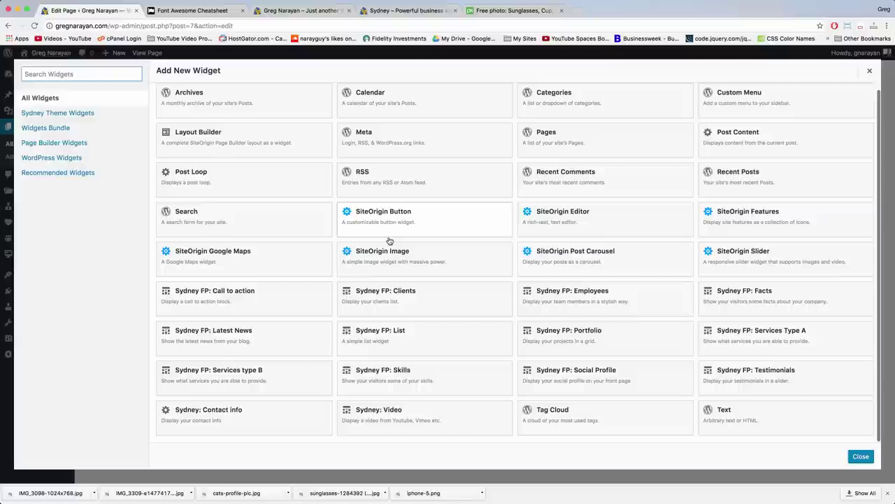
click(802, 380)
scroll(445, 280, down, 2)
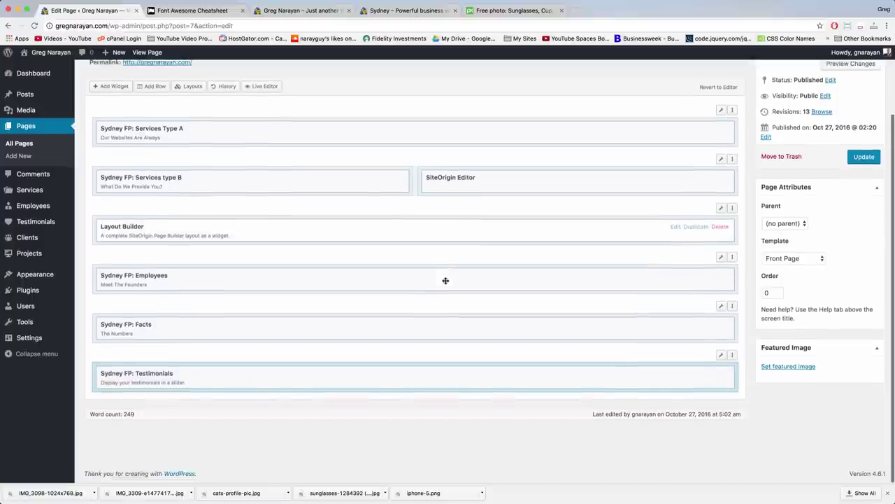
Title the Testimonials widget 'the reviews', checking the demo's reviews section for reference
click(376, 378)
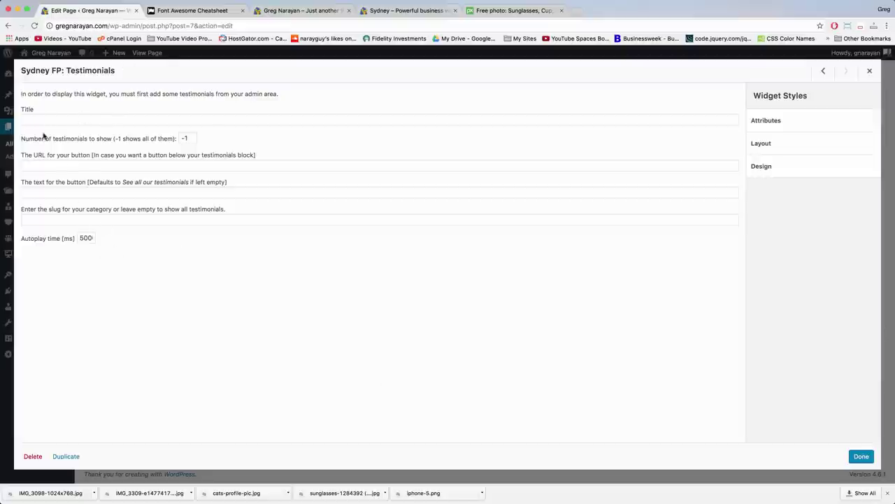
click(24, 118)
click(44, 164)
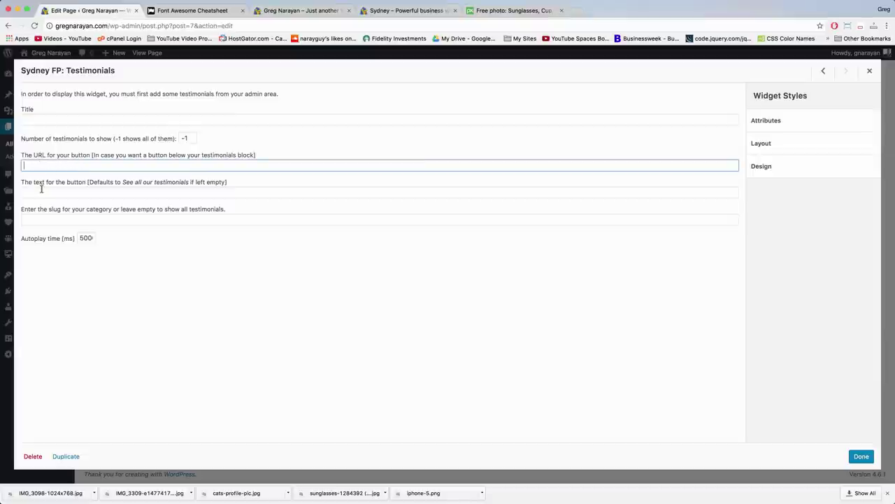
click(42, 191)
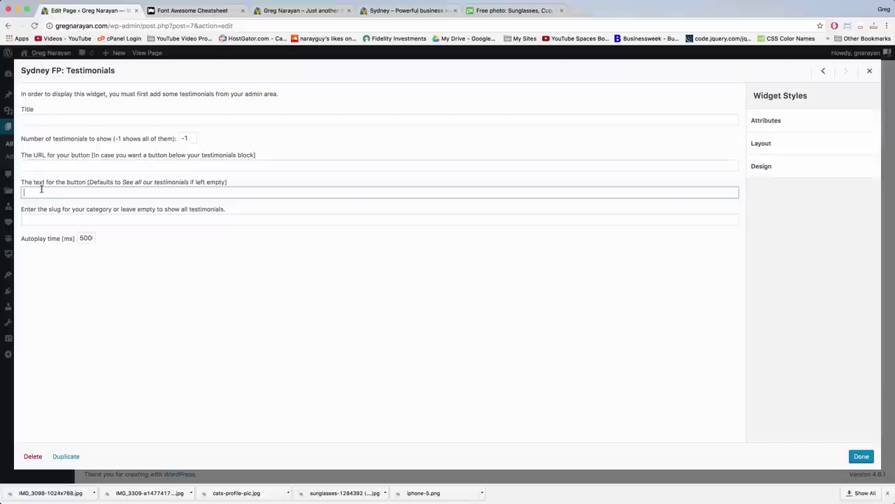
click(57, 220)
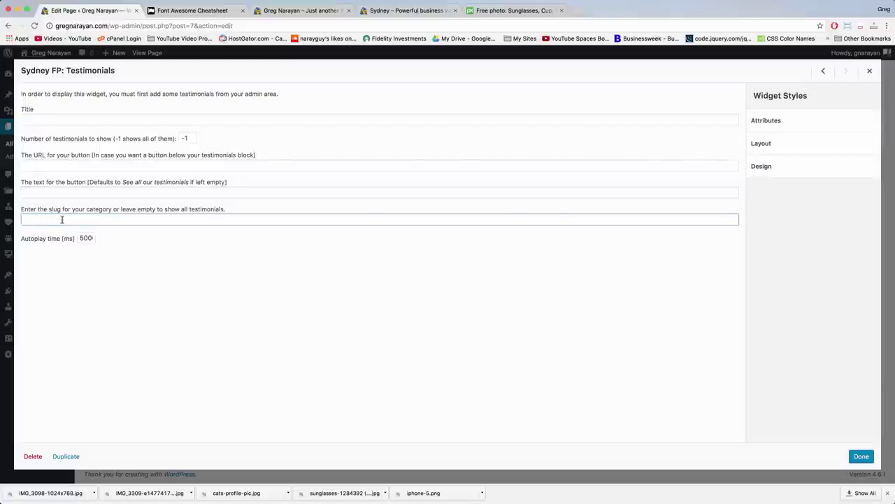
click(420, 16)
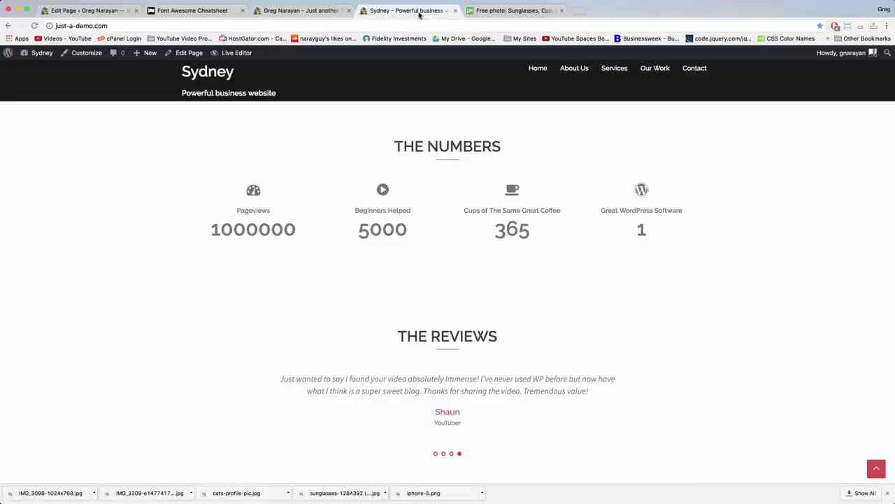
click(105, 10)
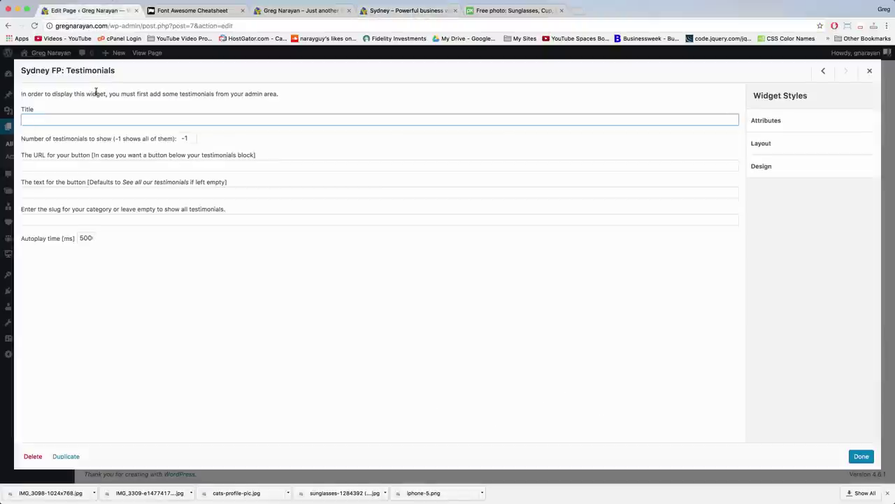
text(the reviews)
click(861, 456)
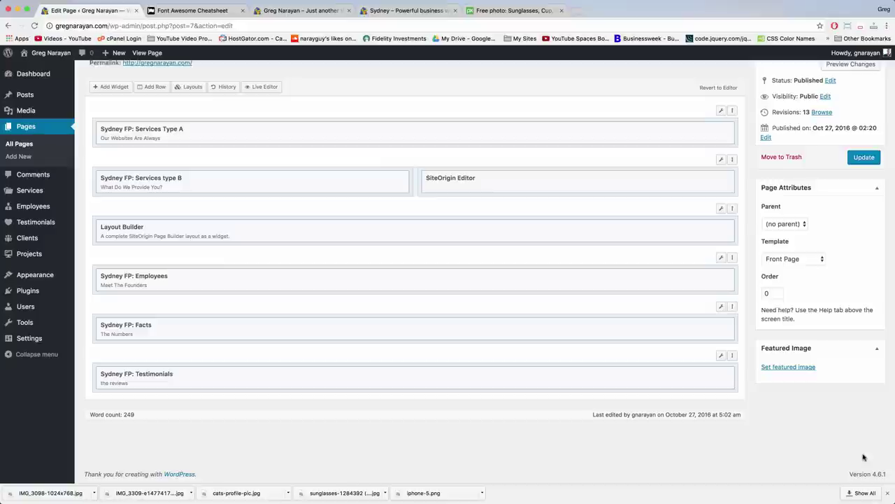
Update the Front Page to save the titled Testimonials widget
click(865, 158)
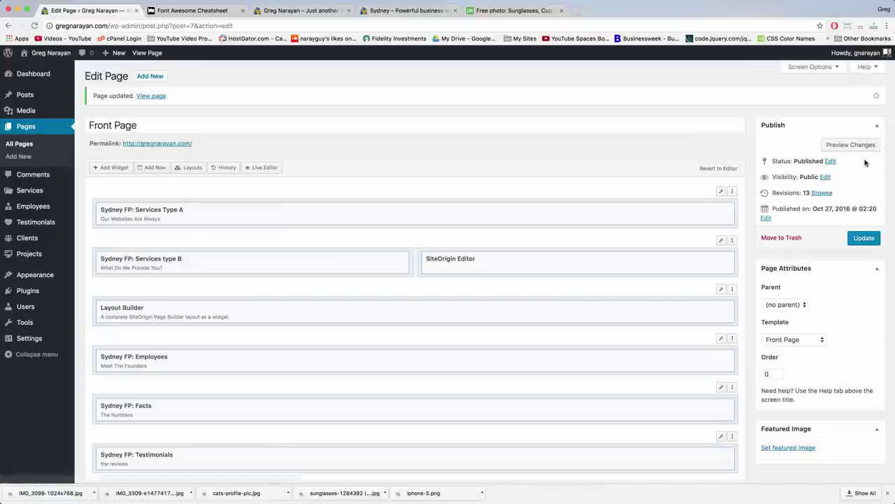
scroll(556, 172, down, 3)
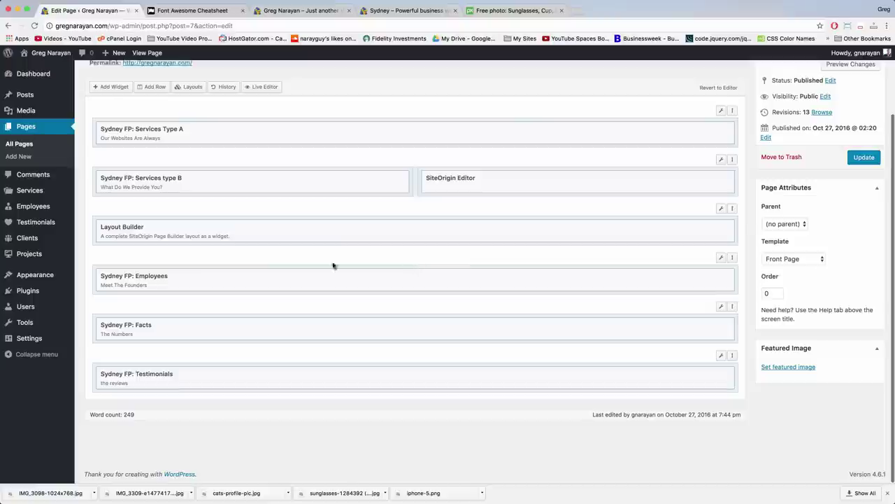
scroll(160, 271, up, 1)
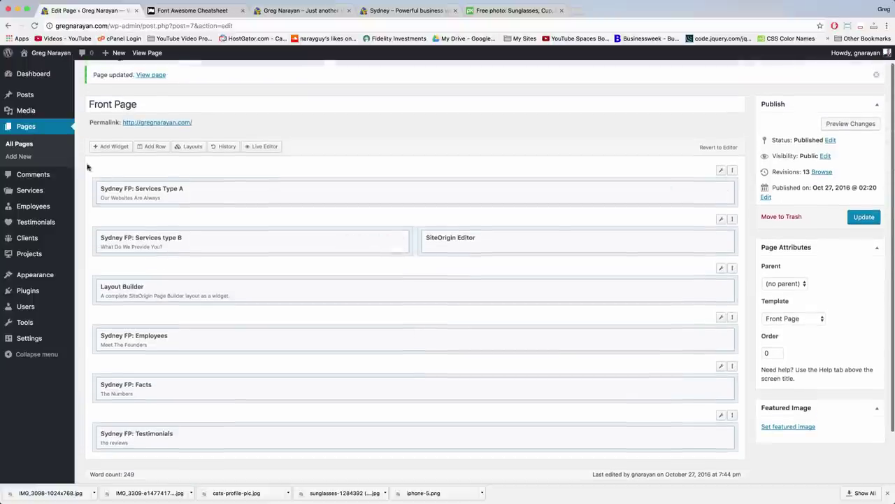
mouse_move(41, 228)
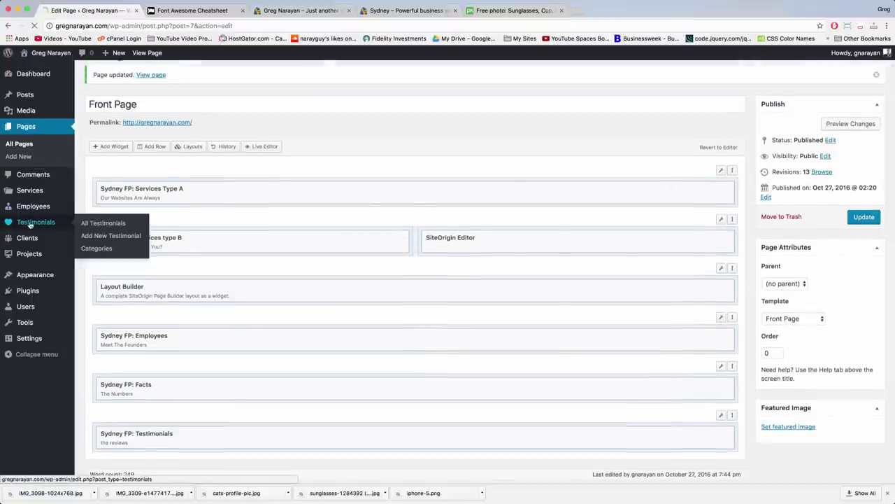
Open an empty Add New Testimonial form and switch to the demo site's reviews
click(30, 224)
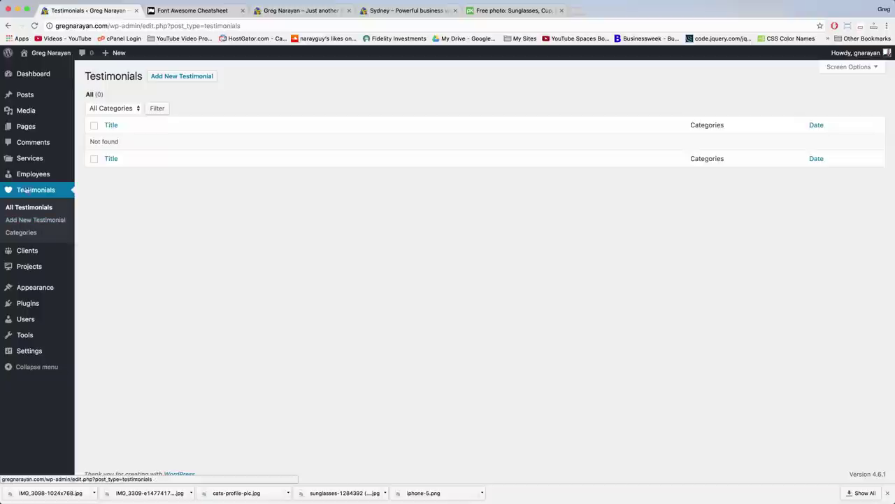
click(161, 77)
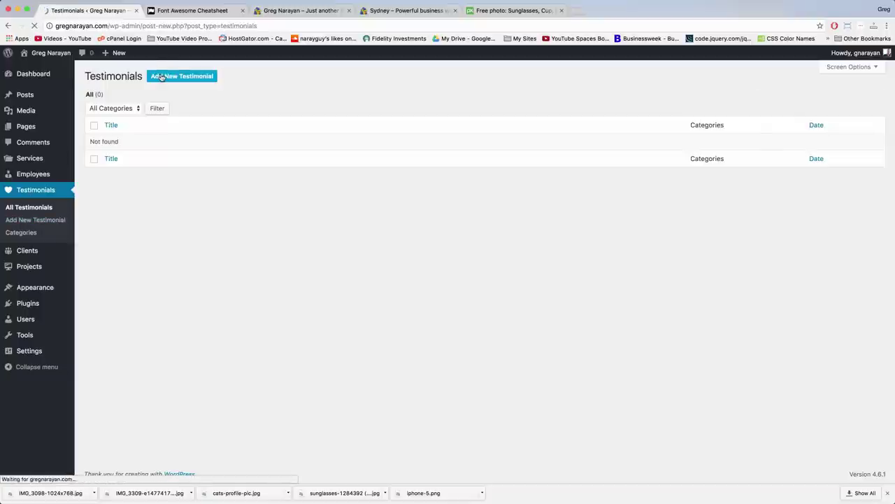
click(406, 12)
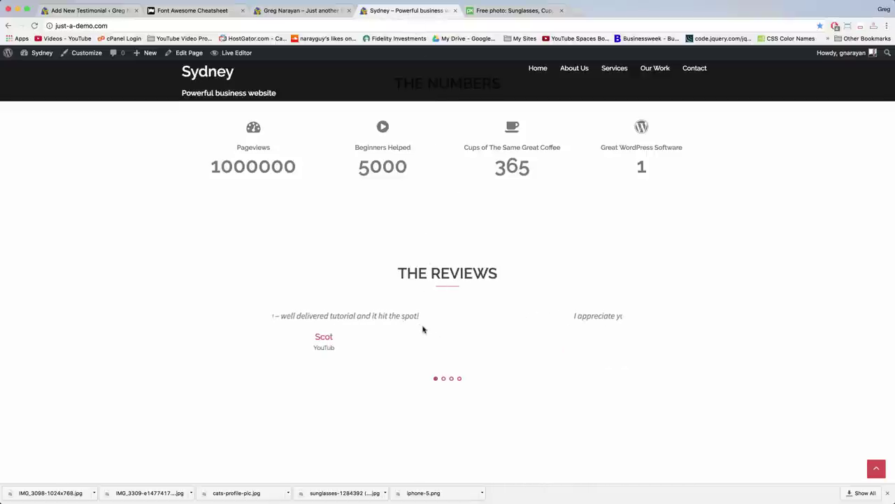
Swipe back and forth through the demo site's review carousel slides
drag(347, 317, 296, 315)
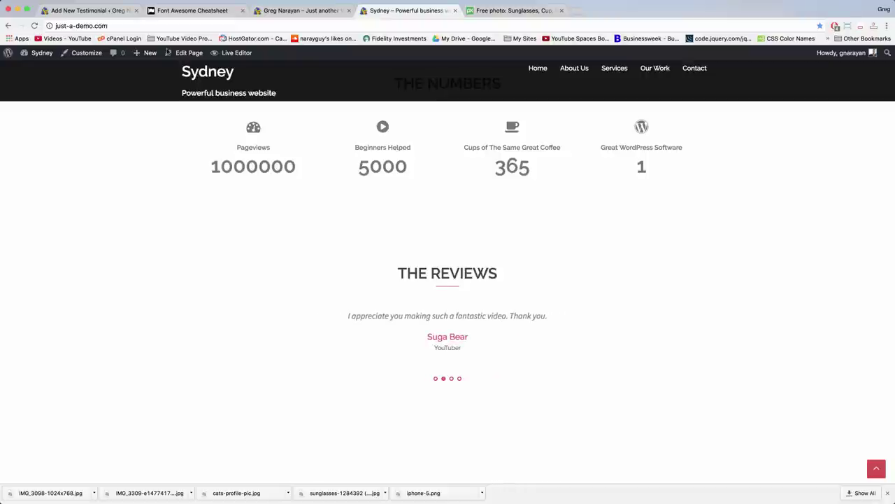
drag(459, 324, 323, 334)
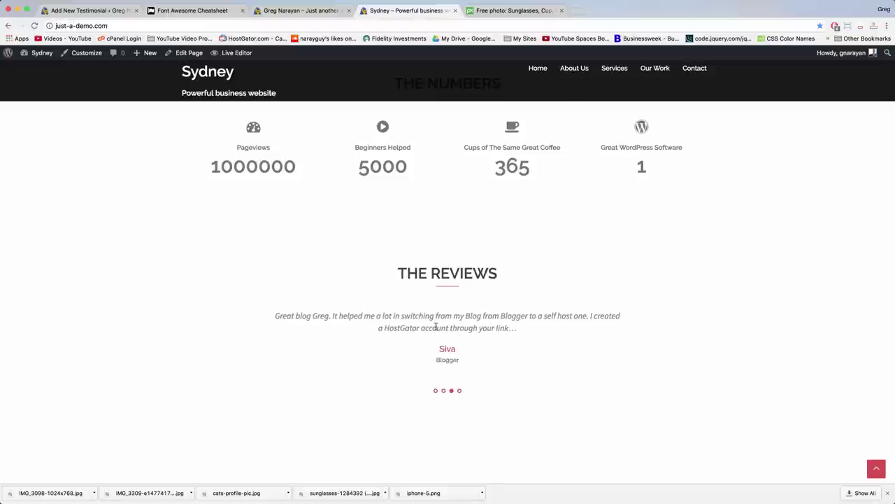
drag(433, 323, 262, 350)
drag(439, 324, 330, 329)
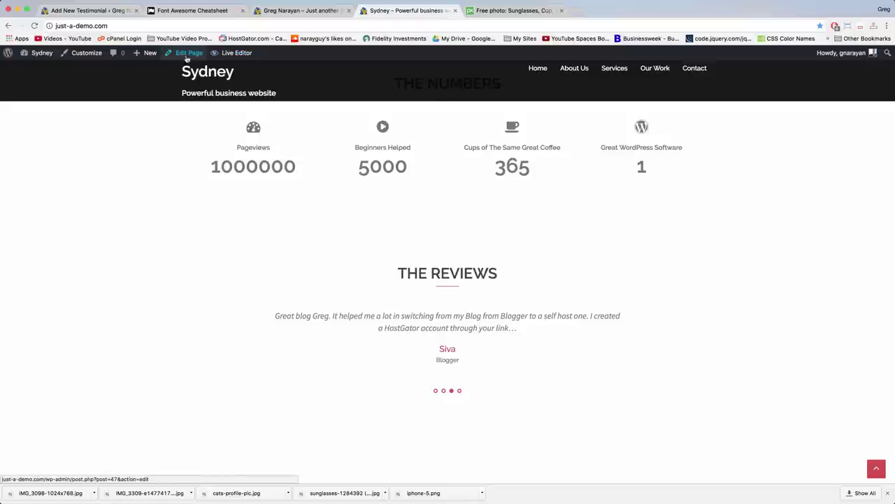
mouse_move(35, 58)
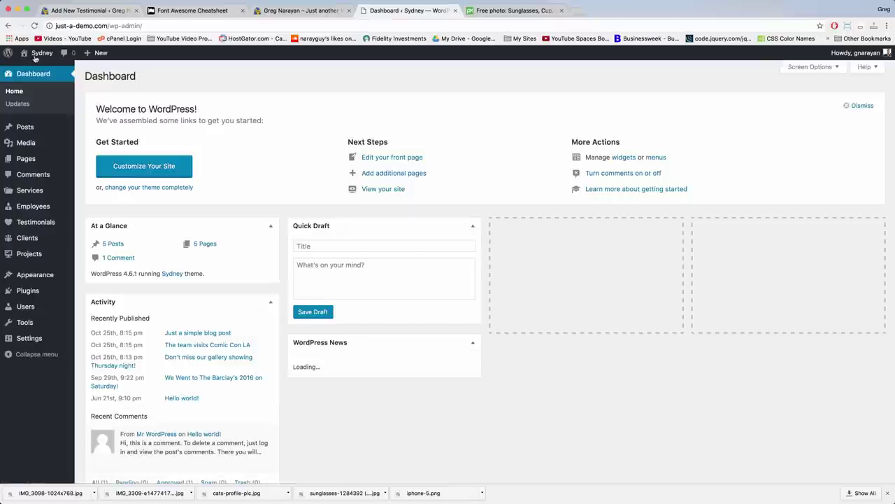
Copy the quote from the demo site's first reviewer testimonial
click(56, 227)
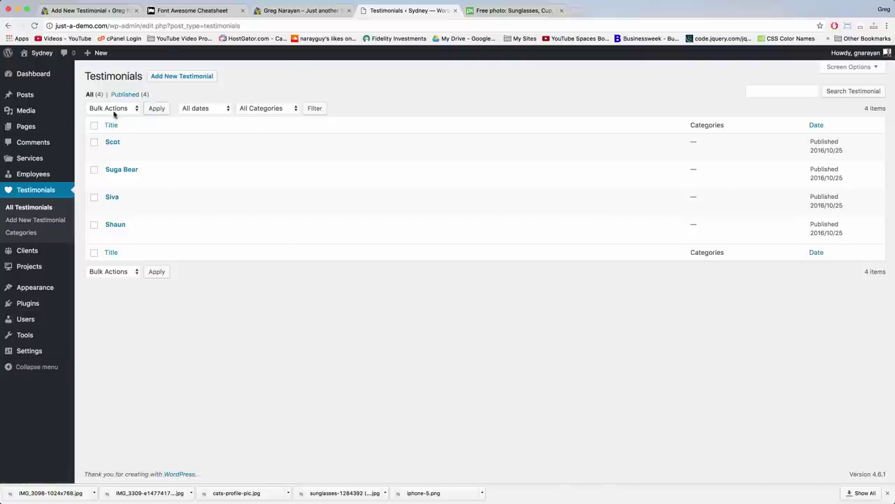
click(114, 143)
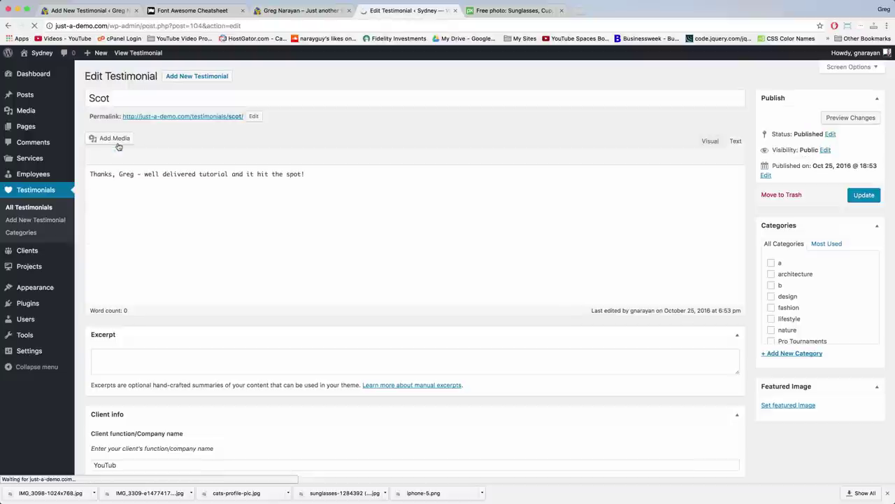
drag(323, 172, 92, 173)
click(215, 173)
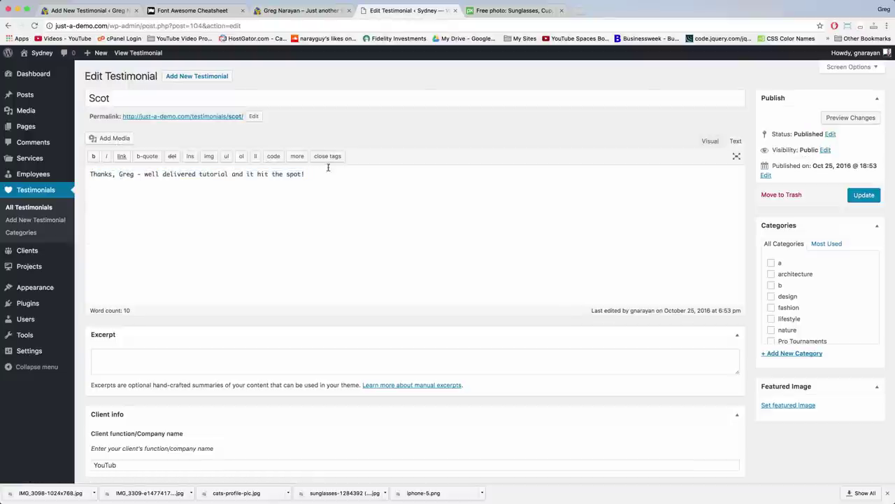
drag(305, 173, 84, 171)
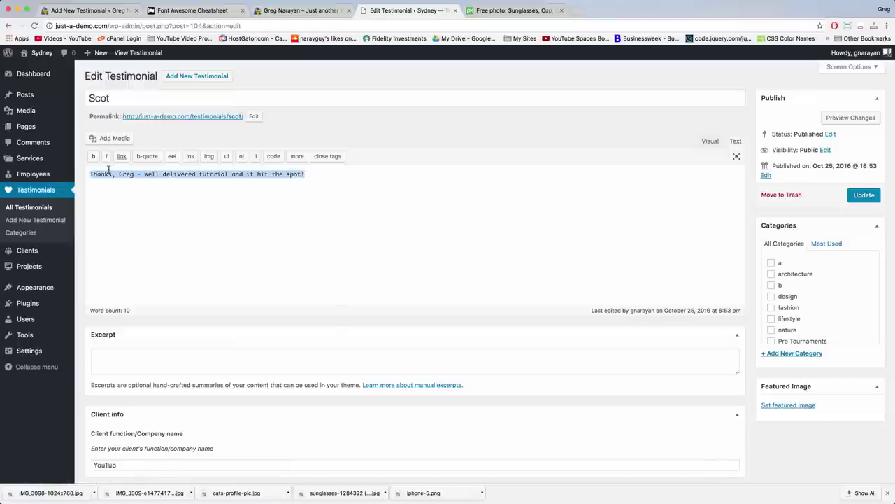
right_click(109, 168)
click(127, 220)
Title the new testimonial with the reviewer's name and paste the copied quote
click(84, 11)
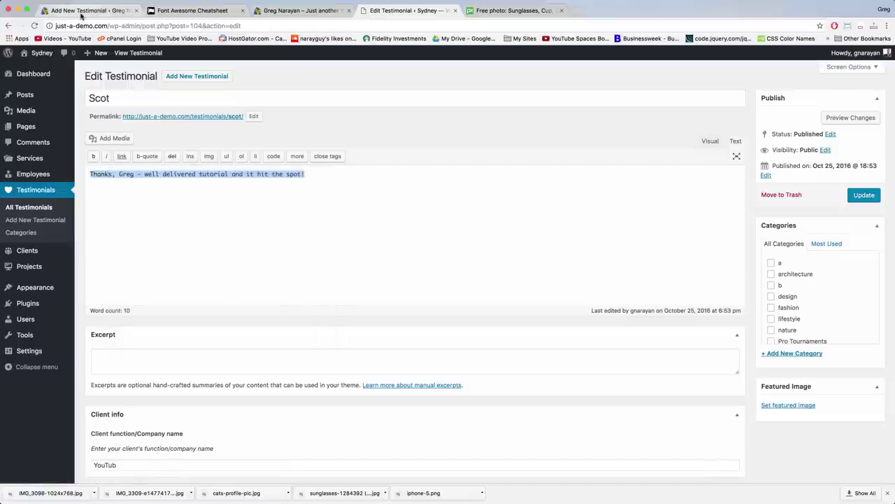
click(144, 99)
text(Scot)
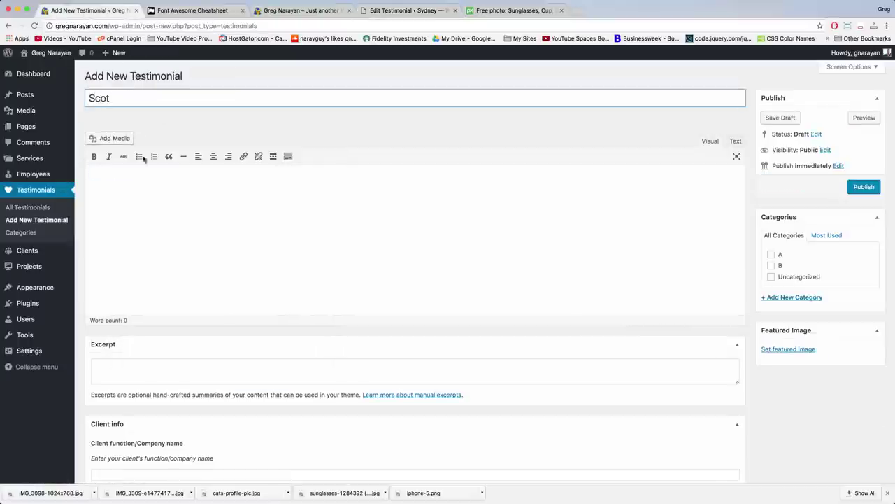
click(160, 194)
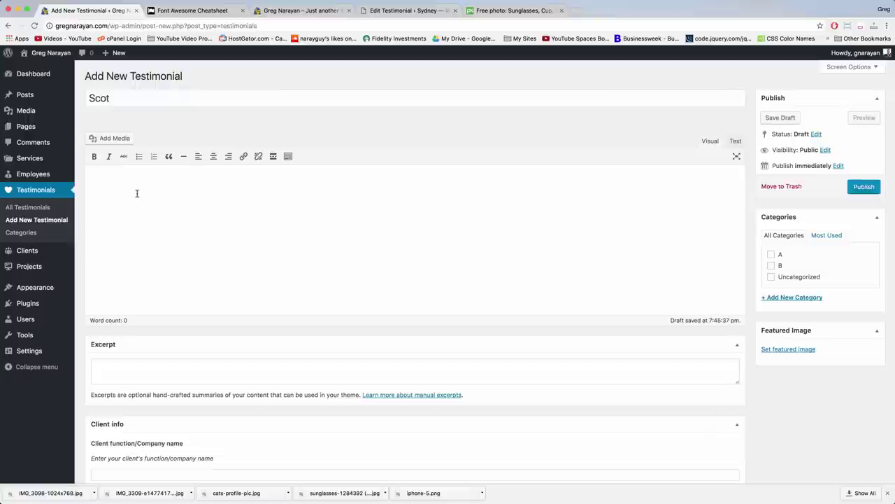
right_click(137, 193)
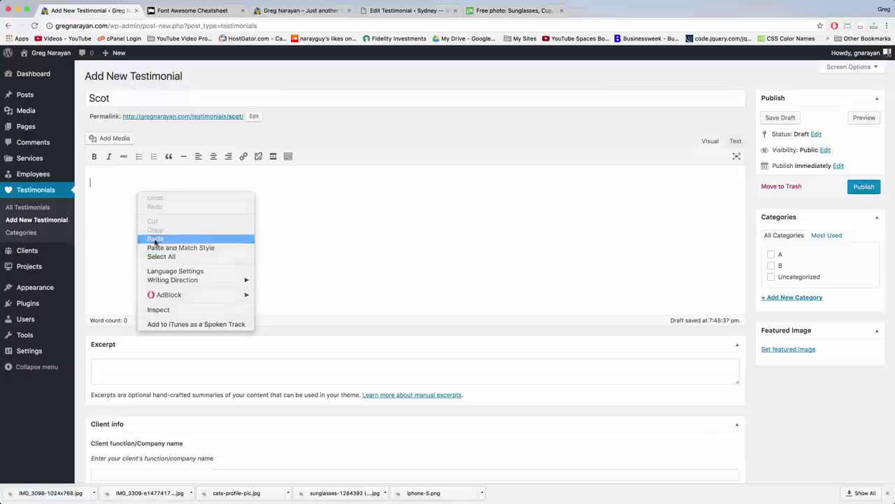
click(155, 239)
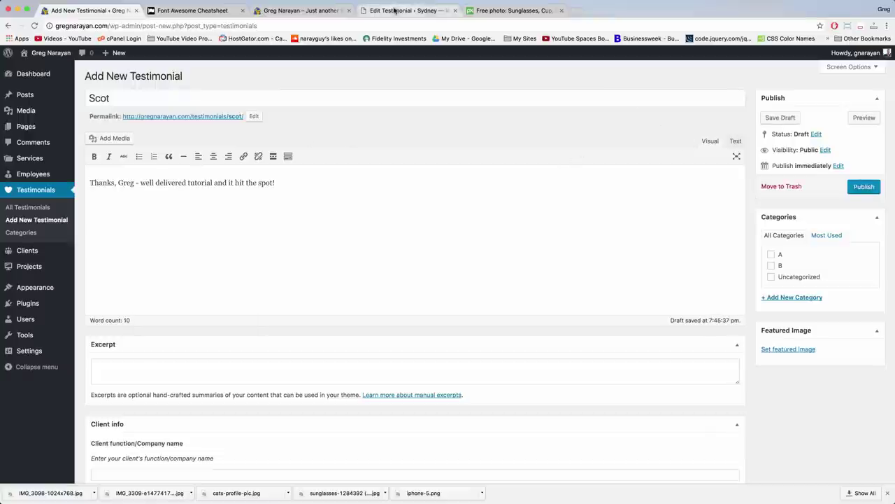
Set the company name to 'YouTube' and publish the testimonial
click(395, 10)
click(406, 167)
scroll(406, 167, down, 2)
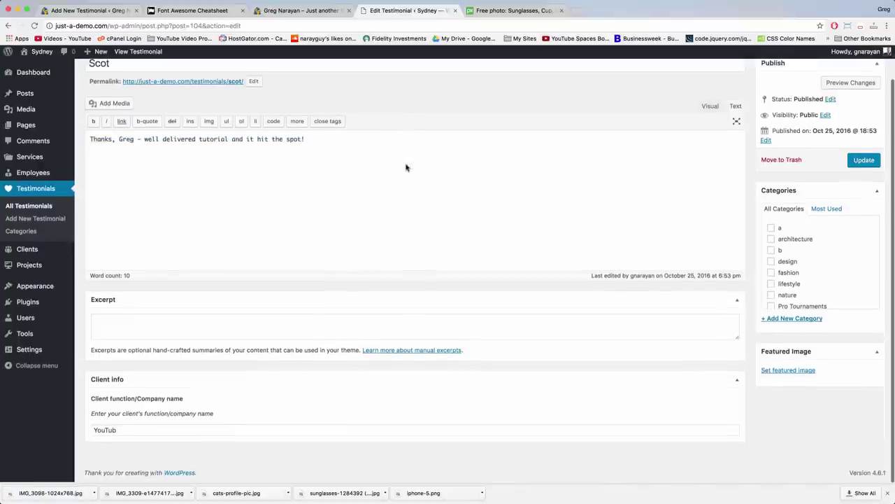
click(81, 10)
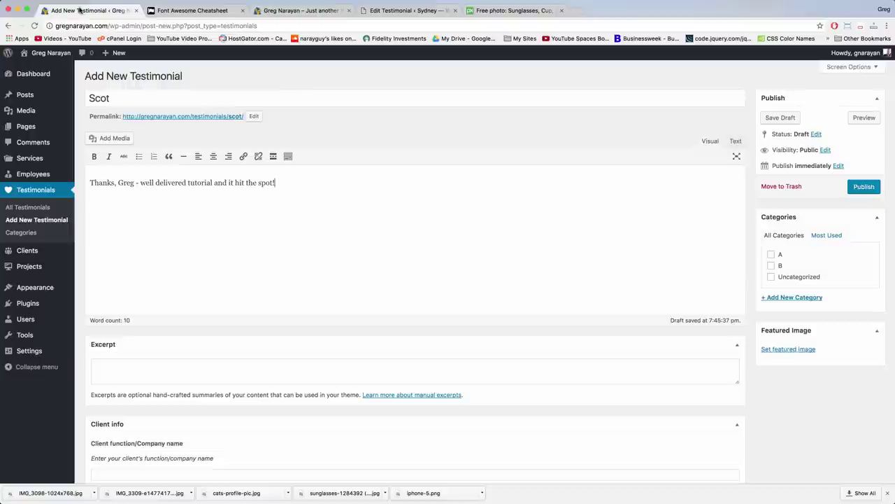
scroll(155, 224, down, 2)
click(126, 430)
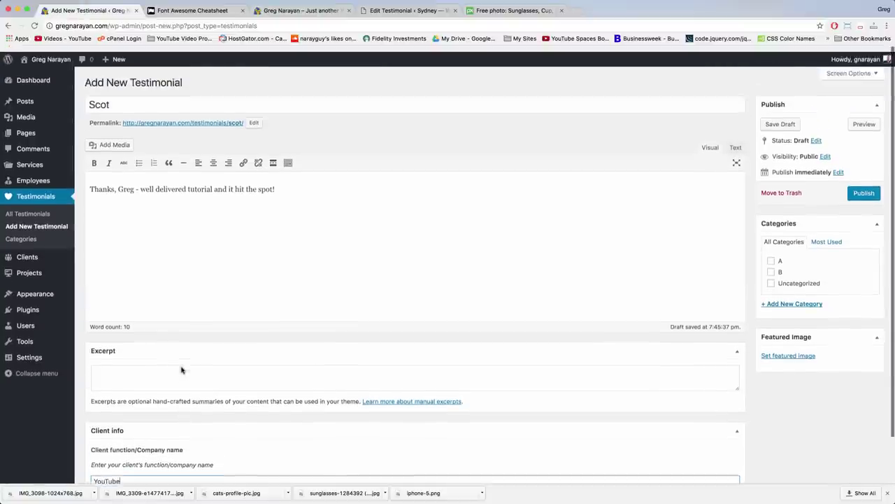
scroll(180, 370, up, 2)
click(312, 190)
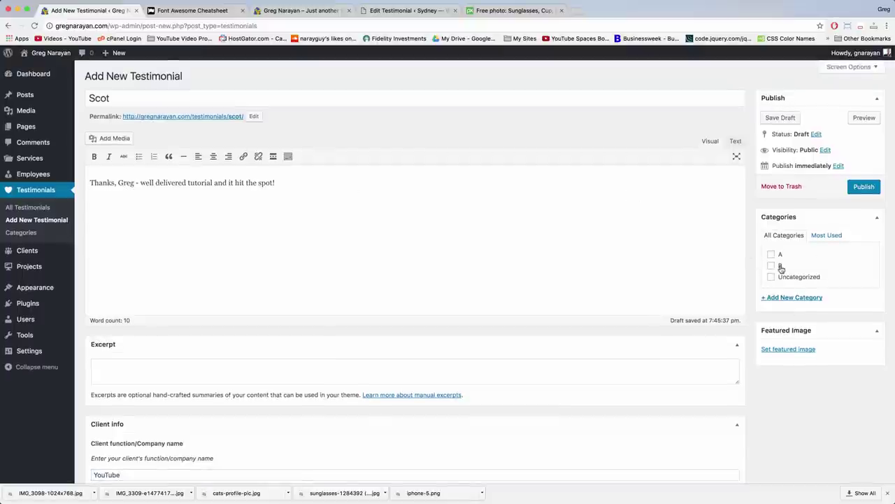
click(865, 186)
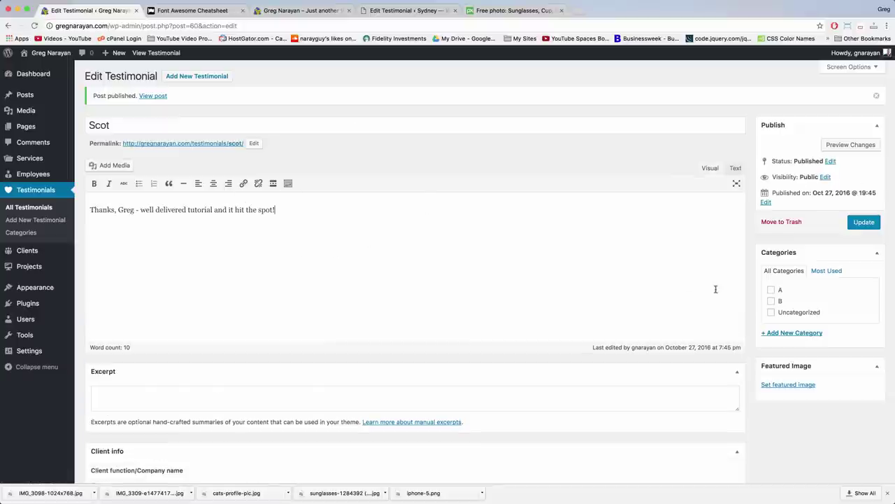
Start another new testimonial, glancing at the demo site's review for reference
scroll(793, 339, down, 2)
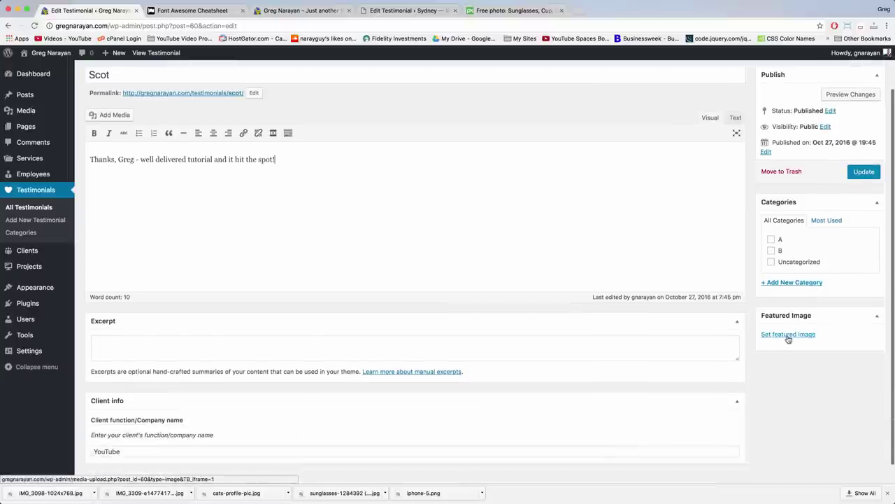
scroll(340, 160, up, 2)
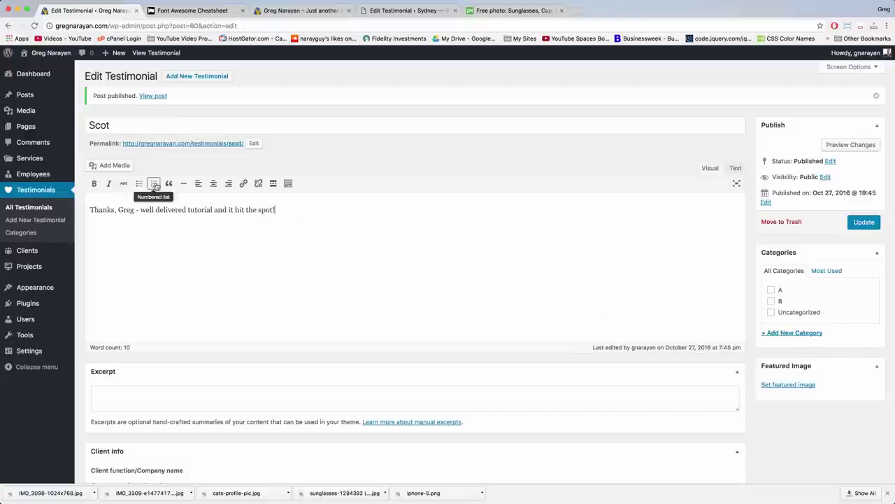
click(195, 77)
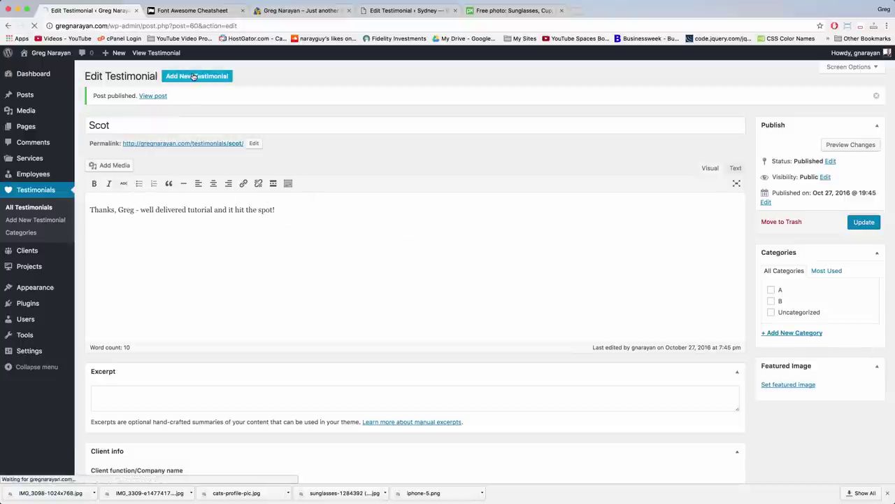
key(super+4)
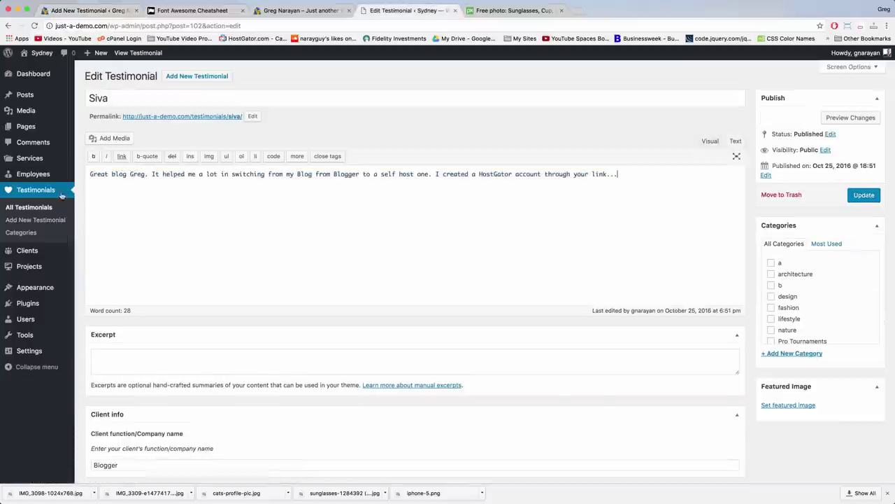
click(83, 11)
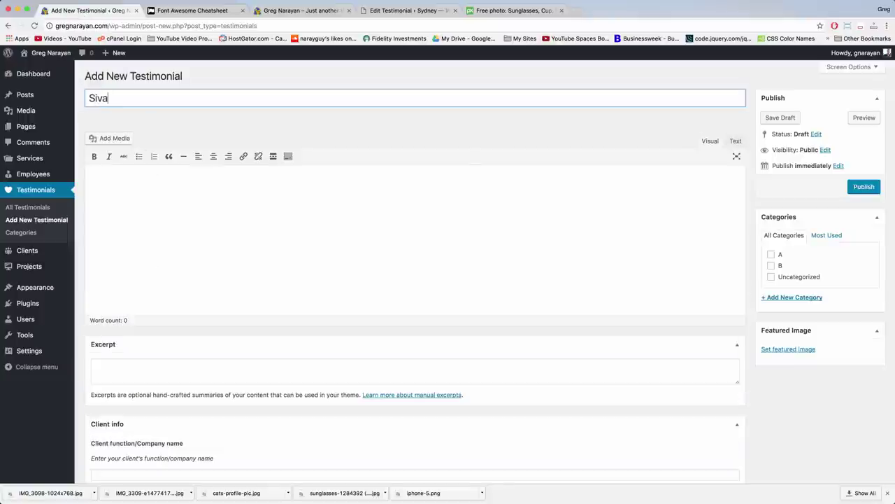
Title it with the reviewer's name, paste the HostGator quote, set company 'Blogger', and publish
text(Siva)
key(Tab)
key(super+v)
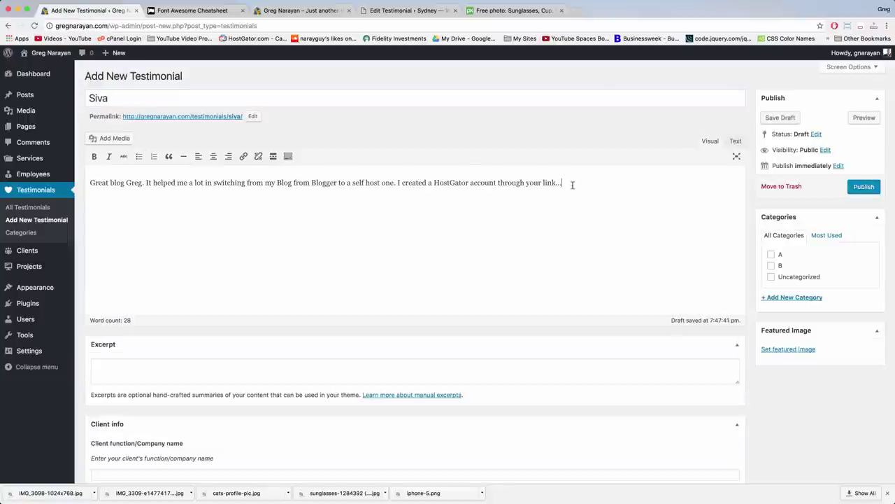
scroll(573, 184, down, 1)
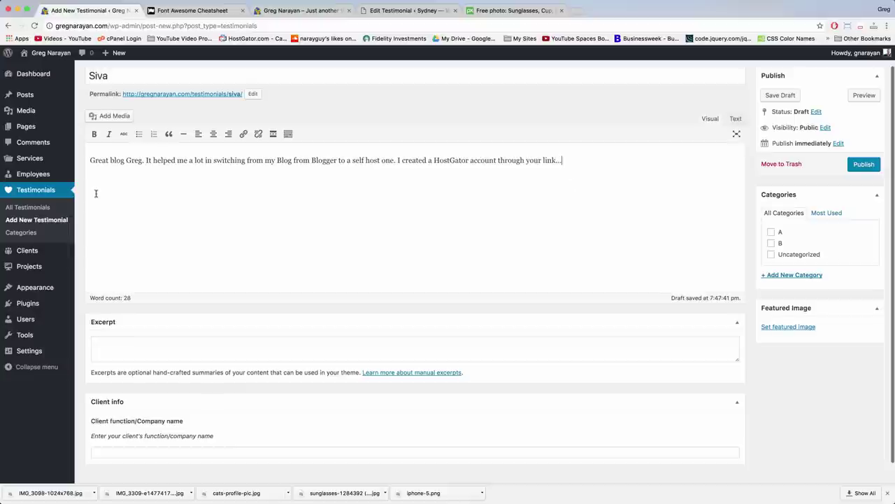
scroll(96, 194, down, 1)
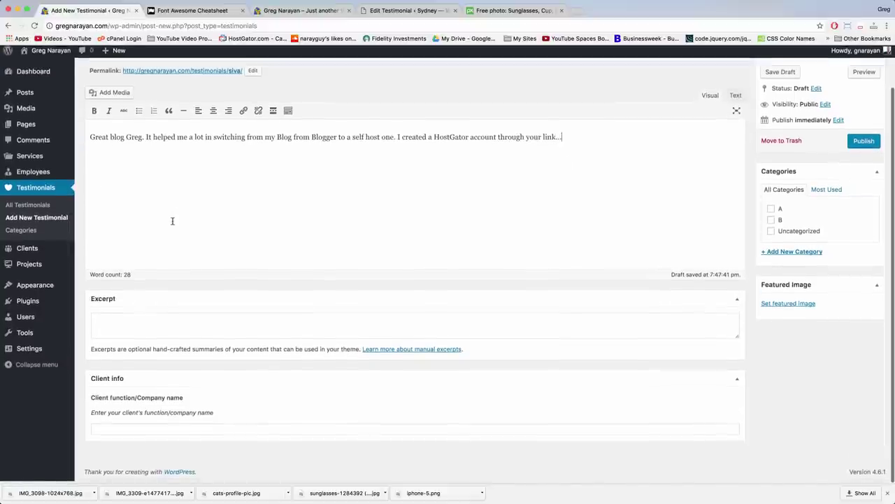
click(109, 433)
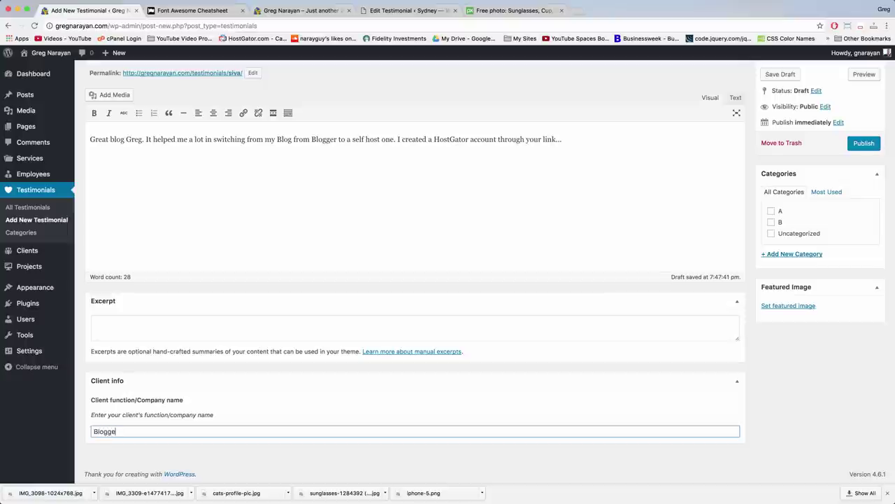
click(864, 143)
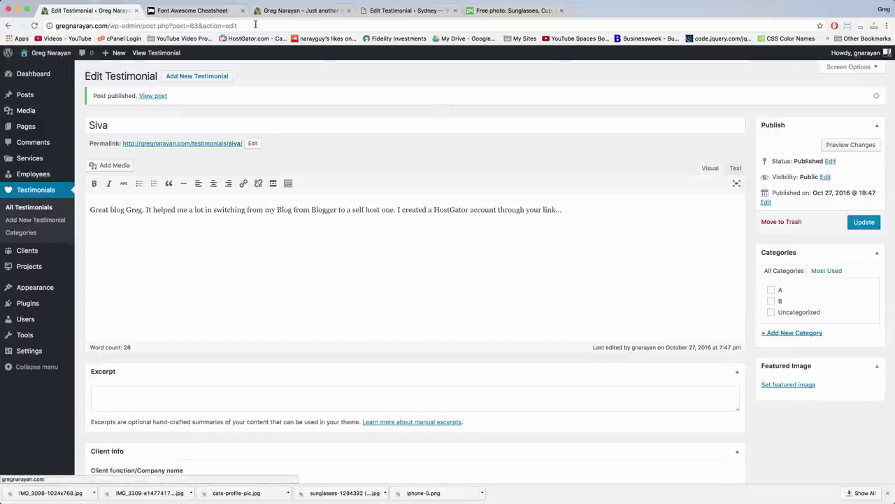
key(super+3)
click(35, 26)
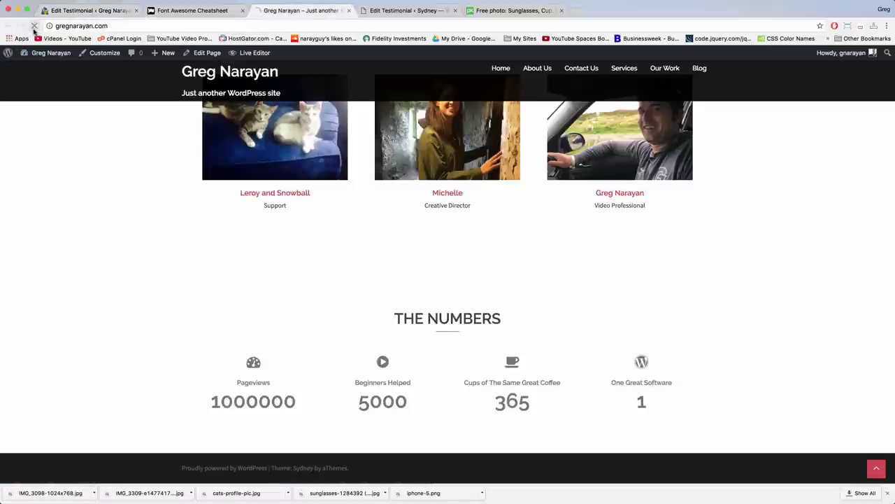
scroll(440, 285, down, 4)
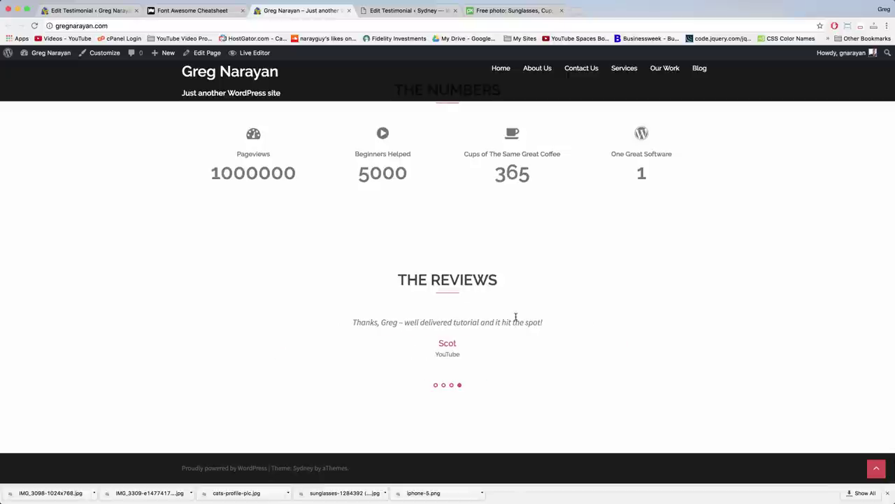
click(417, 12)
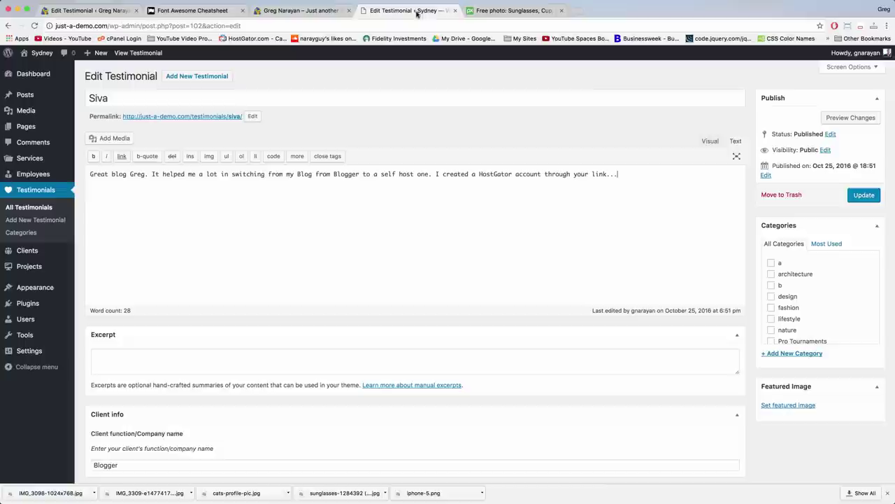
click(37, 53)
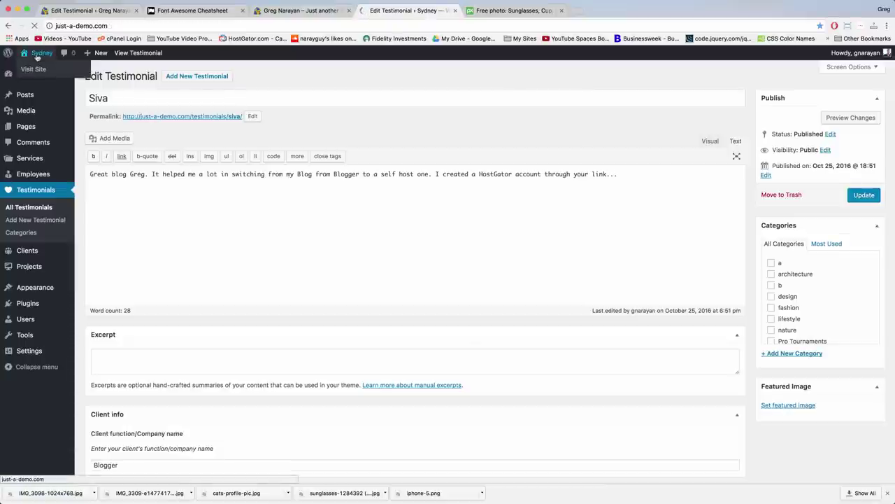
scroll(409, 296, down, 15)
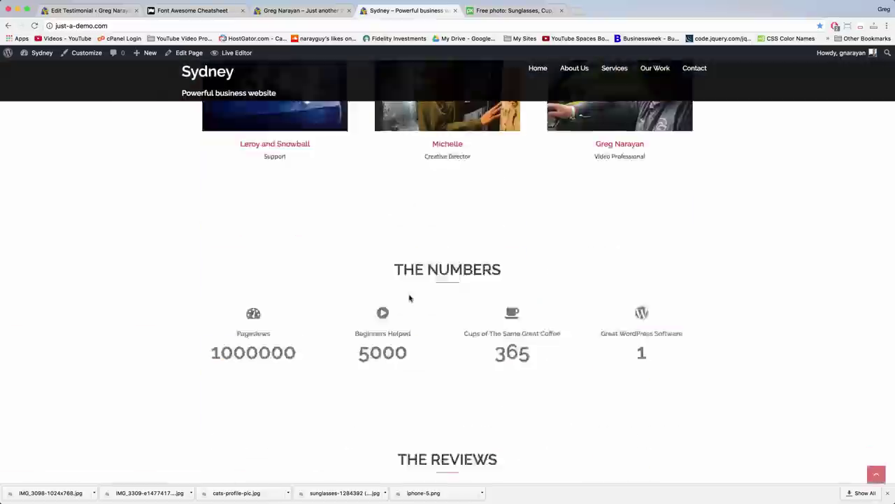
scroll(410, 298, down, 2)
scroll(410, 298, up, 3)
scroll(410, 298, down, 2)
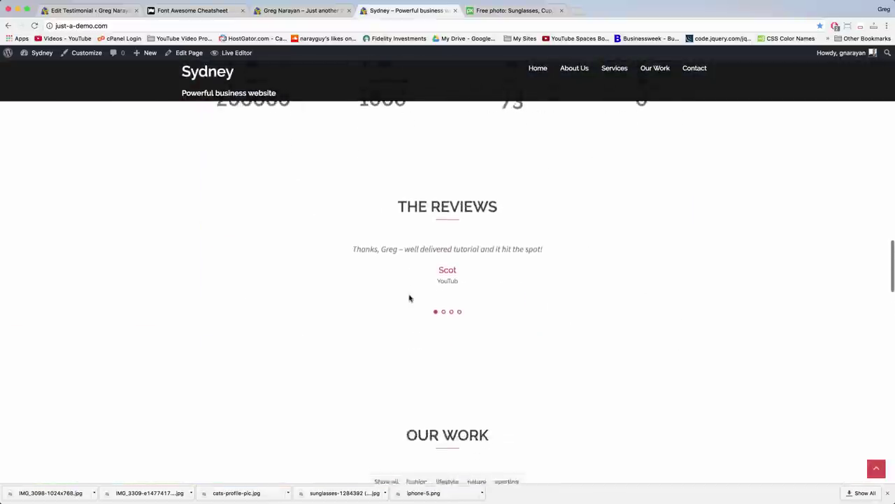
scroll(410, 298, down, 3)
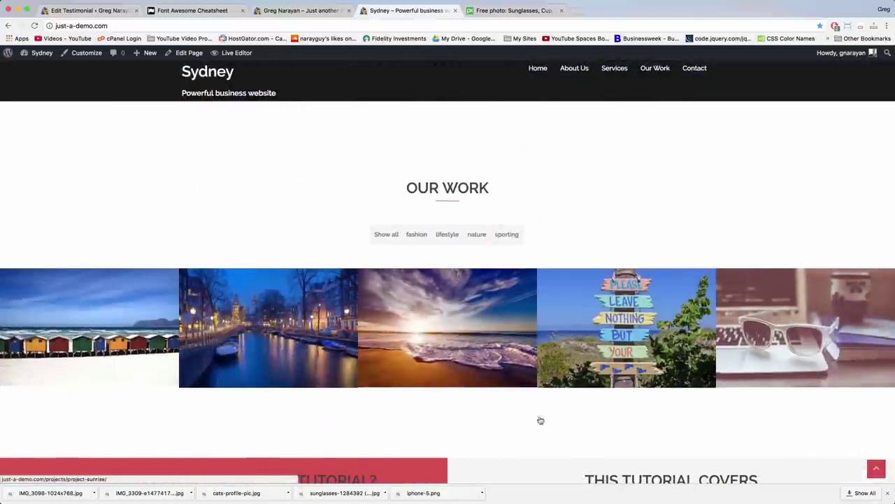
click(96, 12)
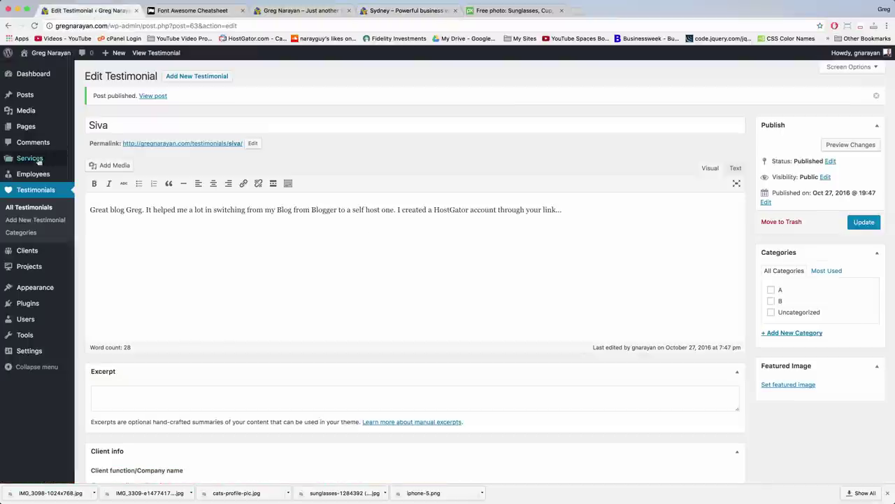
Open the Front Page from Pages and insert a new one-column row
click(25, 126)
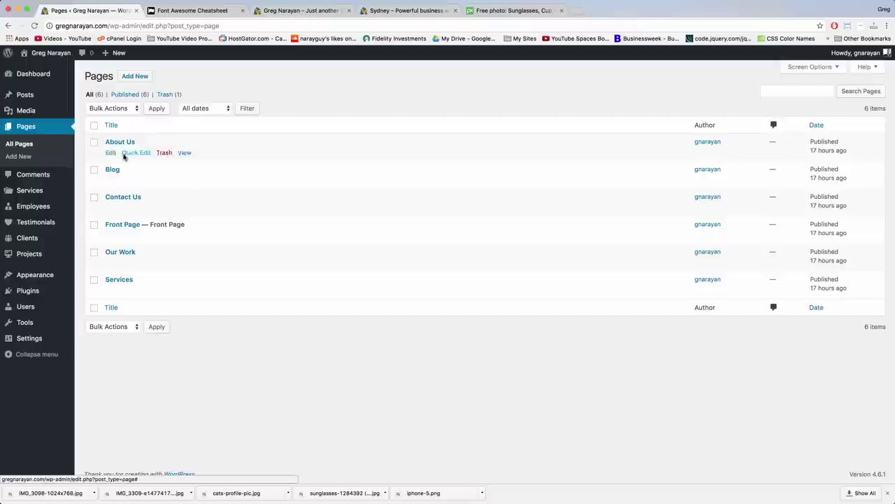
click(127, 223)
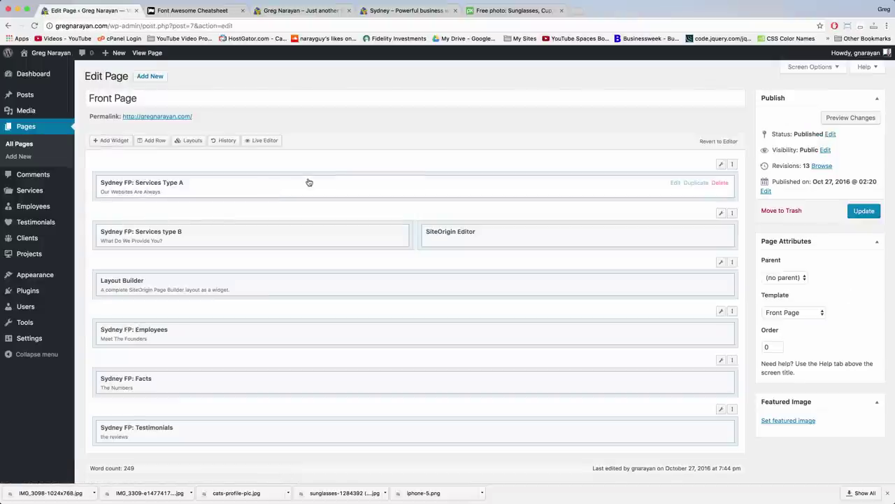
scroll(370, 231, down, 2)
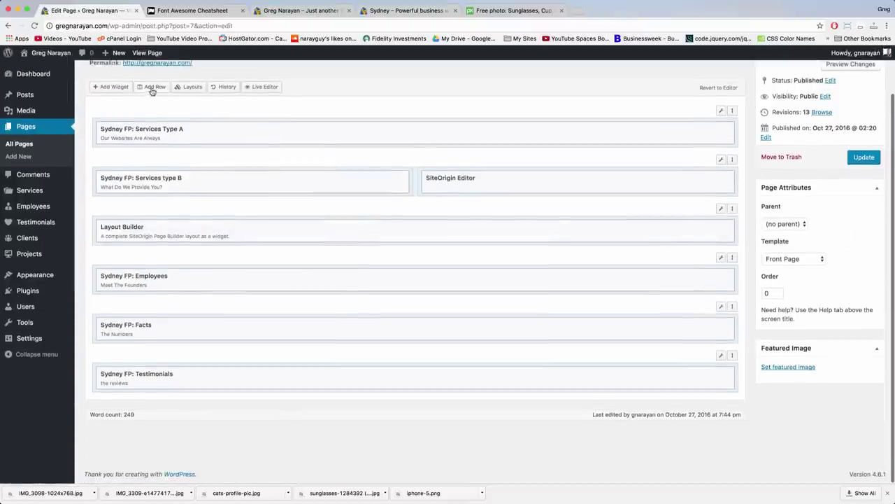
click(153, 88)
click(91, 104)
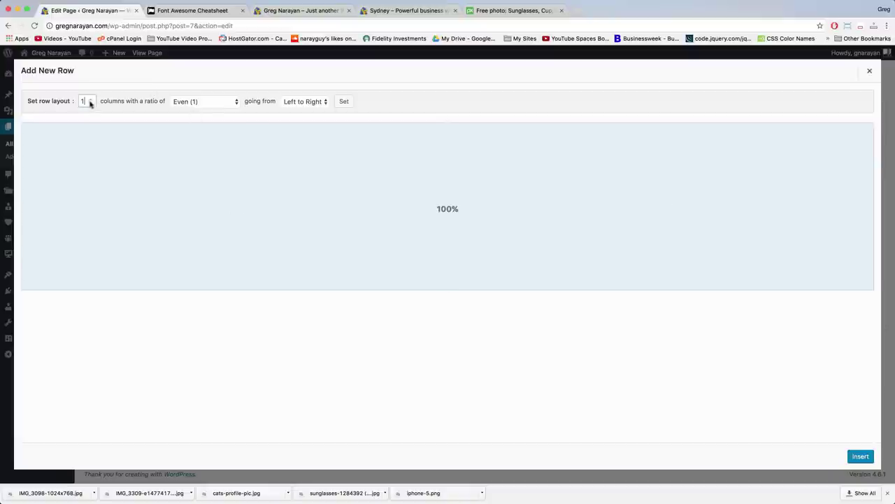
click(861, 457)
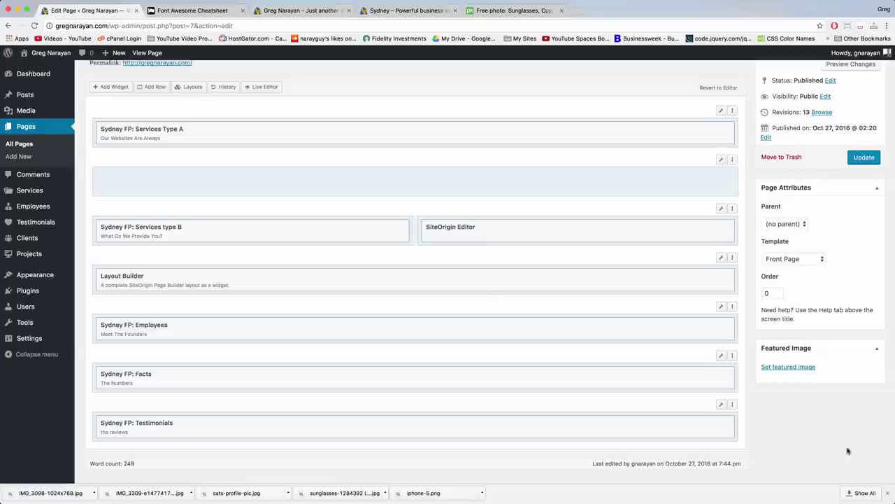
Move the empty row below the Testimonials row and bring up the widget list
click(138, 178)
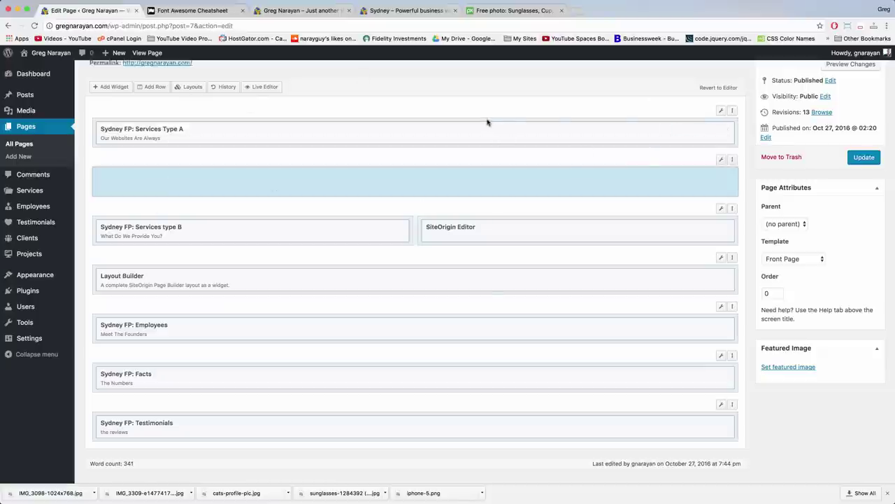
drag(736, 157, 752, 412)
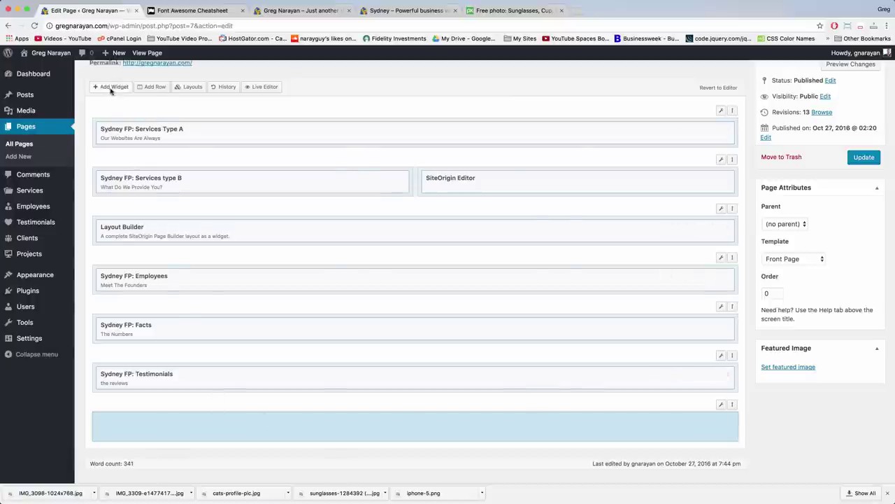
click(112, 87)
scroll(511, 289, down, 1)
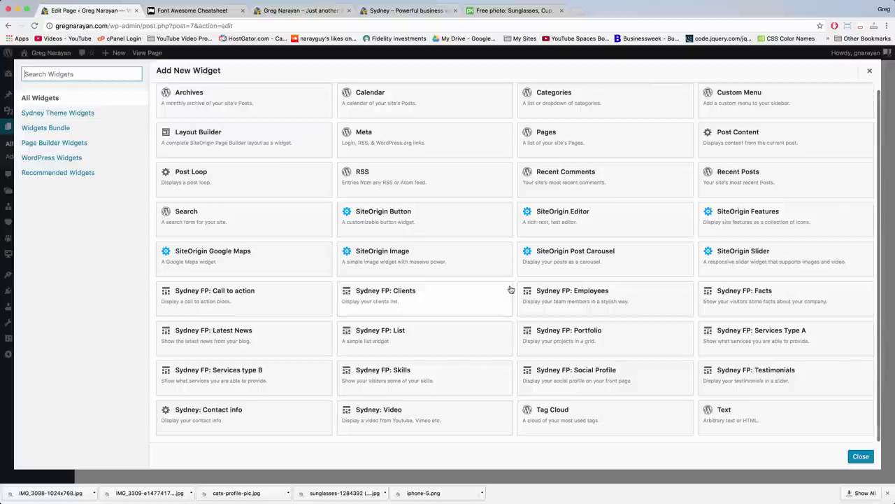
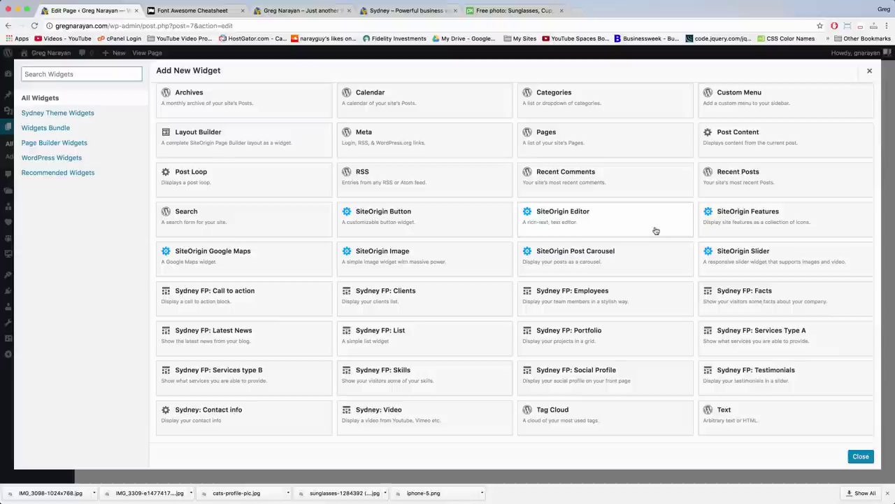
Add a Sydney FP: Portfolio widget to the bottom of the front page and save
click(625, 338)
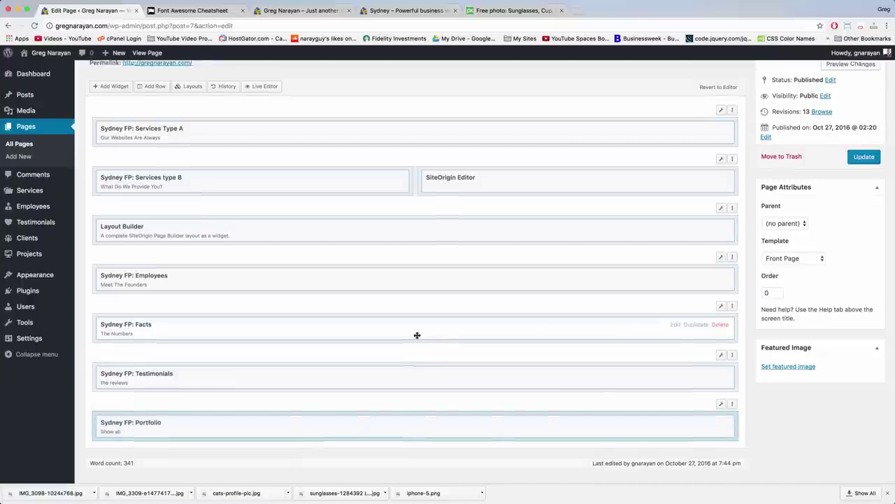
scroll(700, 175, down, 2)
click(859, 111)
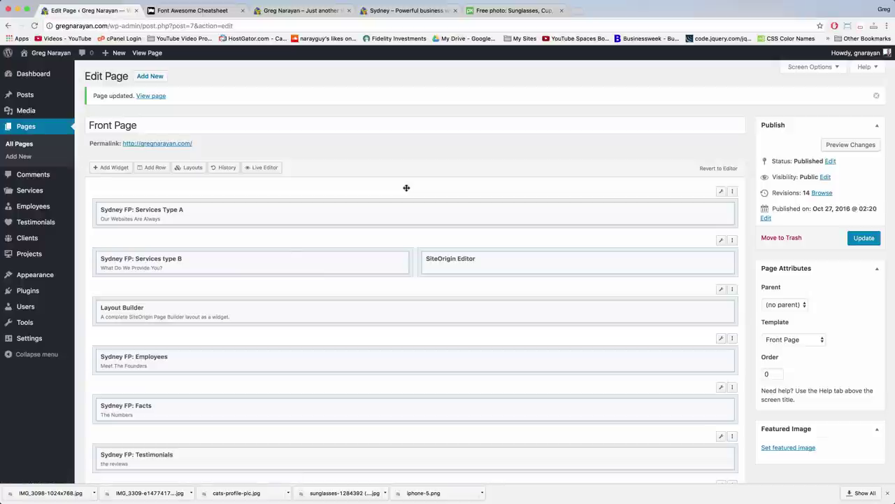
Title the Portfolio widget 'Our Work' and update the front page
scroll(290, 256, down, 4)
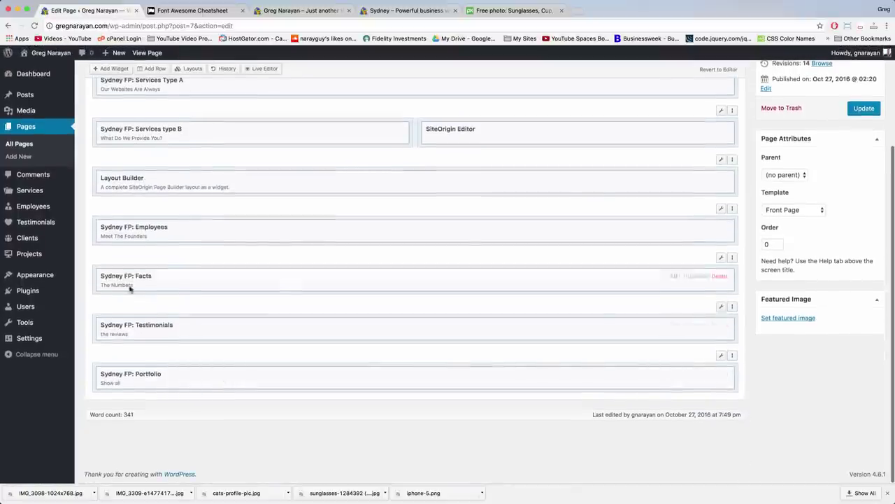
click(345, 378)
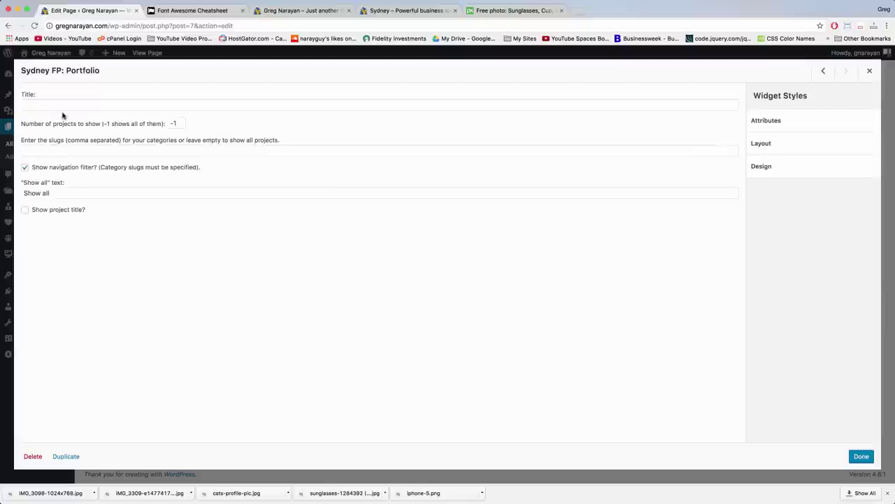
click(54, 104)
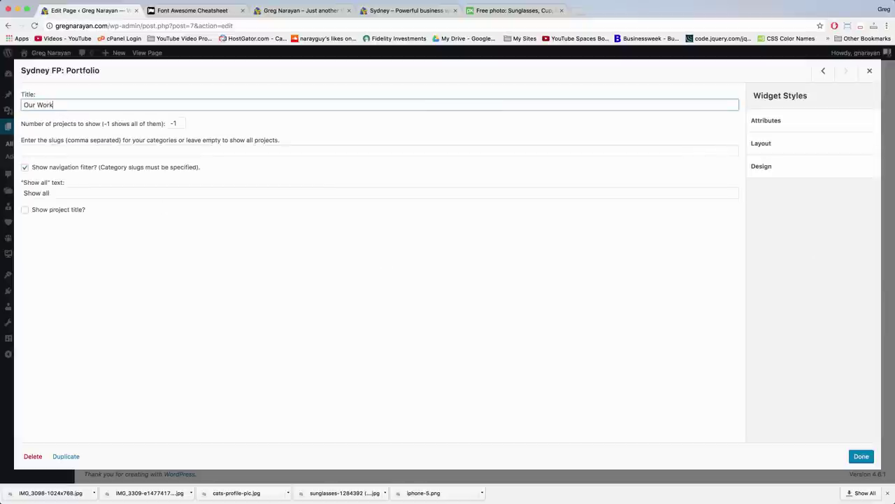
click(68, 151)
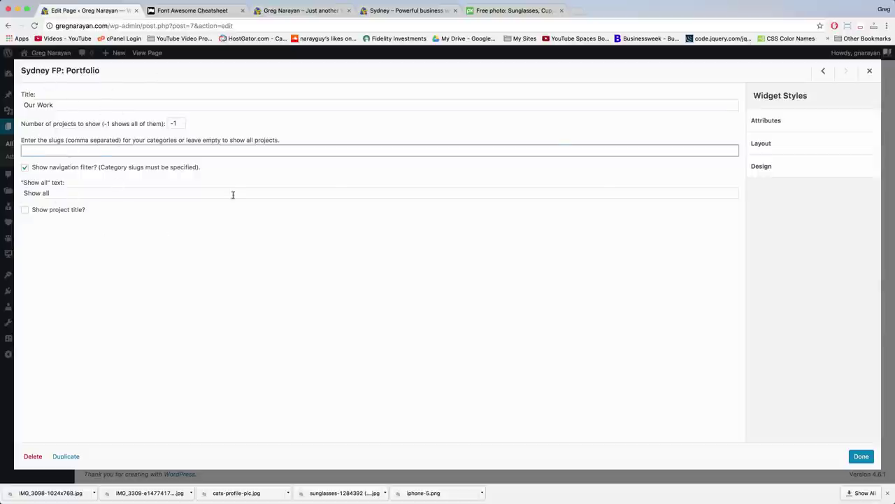
click(862, 456)
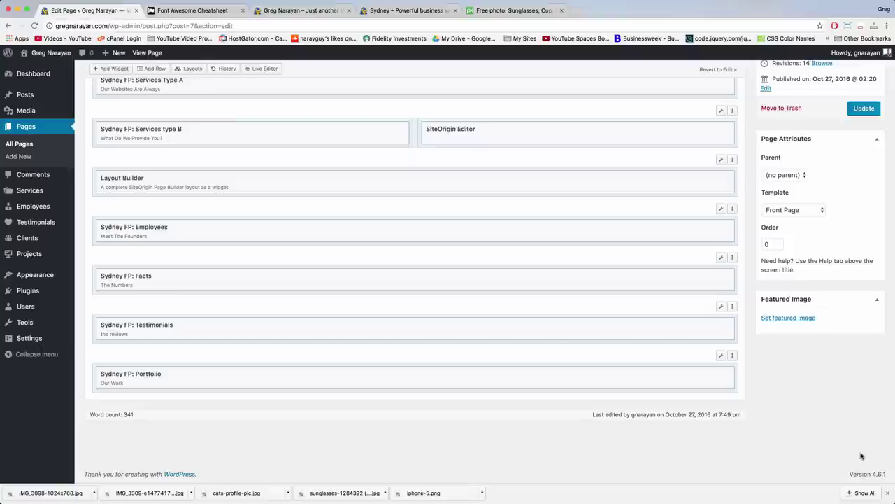
click(866, 109)
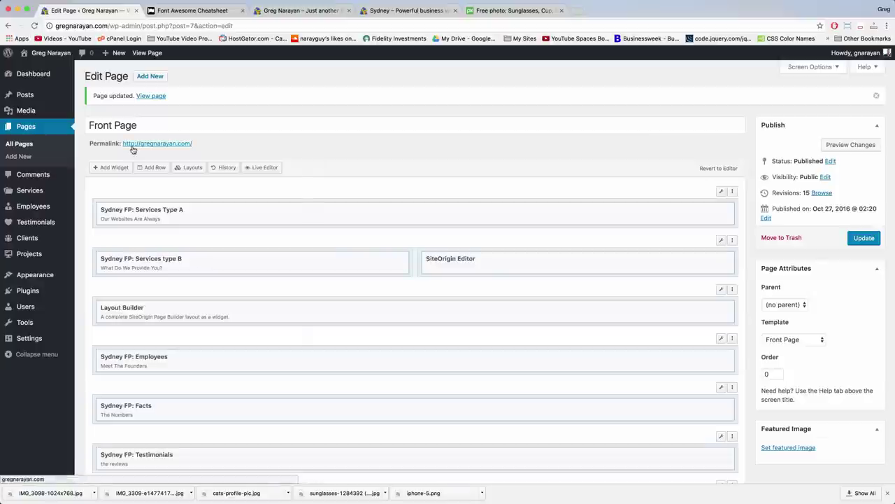
Open a blank Add New Project form from Projects, then bring up the Sydney demo site
click(30, 256)
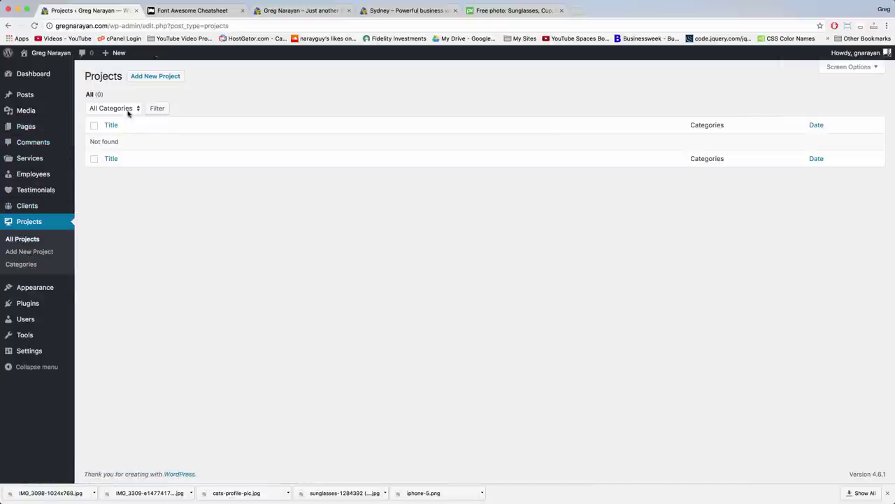
click(156, 77)
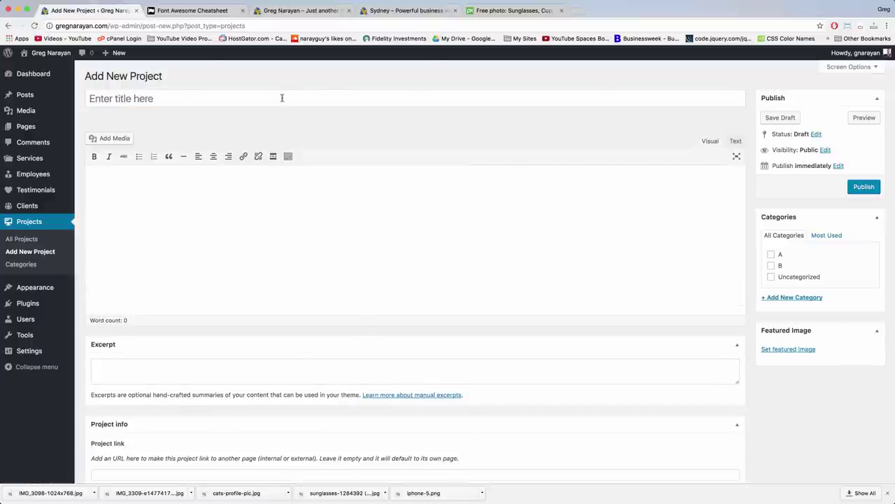
click(393, 11)
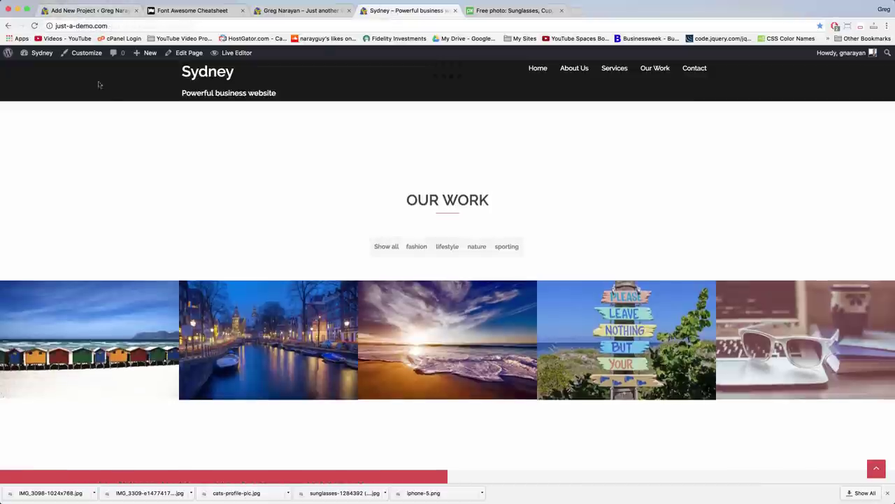
Open and look over the demo's Calm Waters project page
click(251, 340)
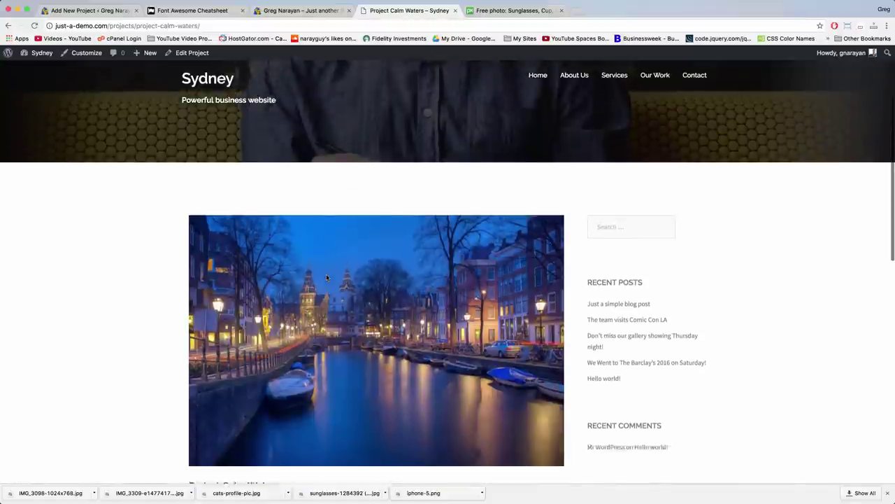
scroll(326, 278, down, 5)
scroll(354, 356, up, 4)
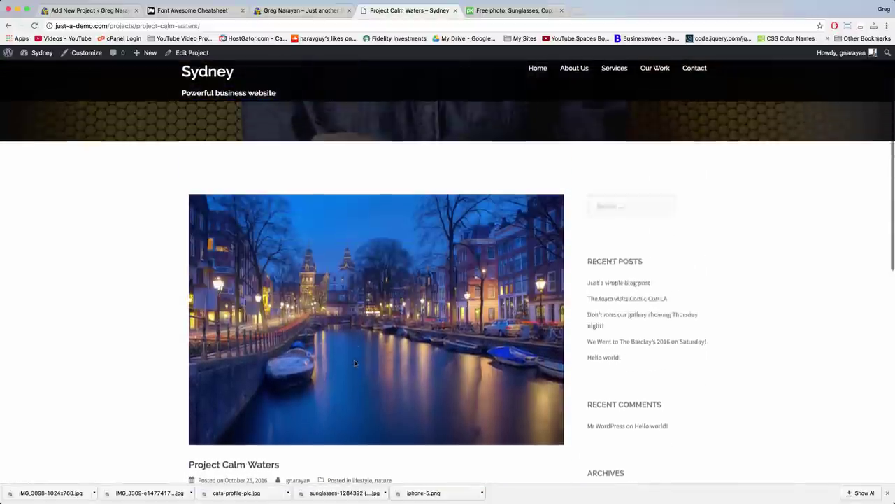
scroll(354, 362, up, 2)
scroll(487, 278, down, 3)
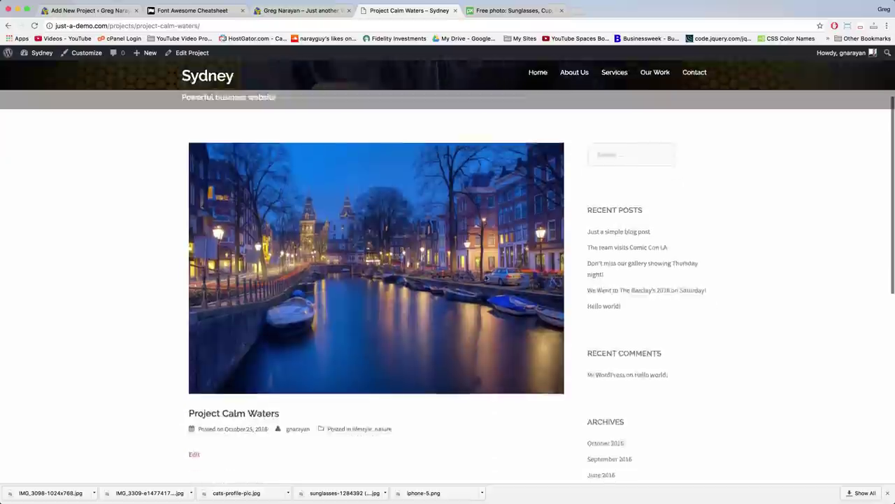
scroll(487, 279, down, 4)
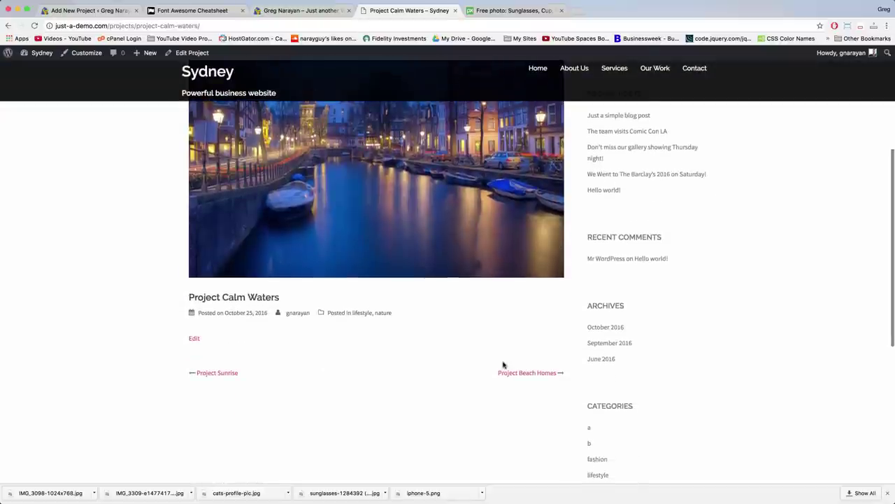
scroll(504, 365, down, 7)
scroll(384, 231, up, 3)
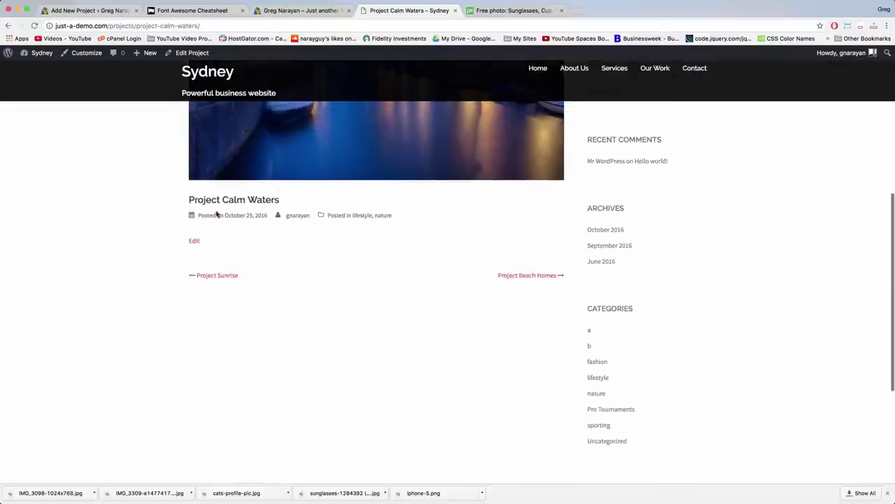
scroll(321, 203, down, 2)
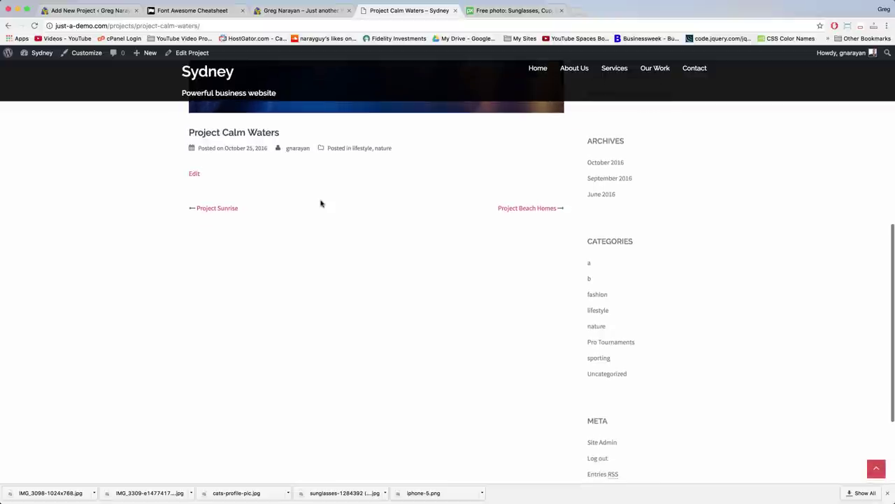
scroll(420, 230, up, 8)
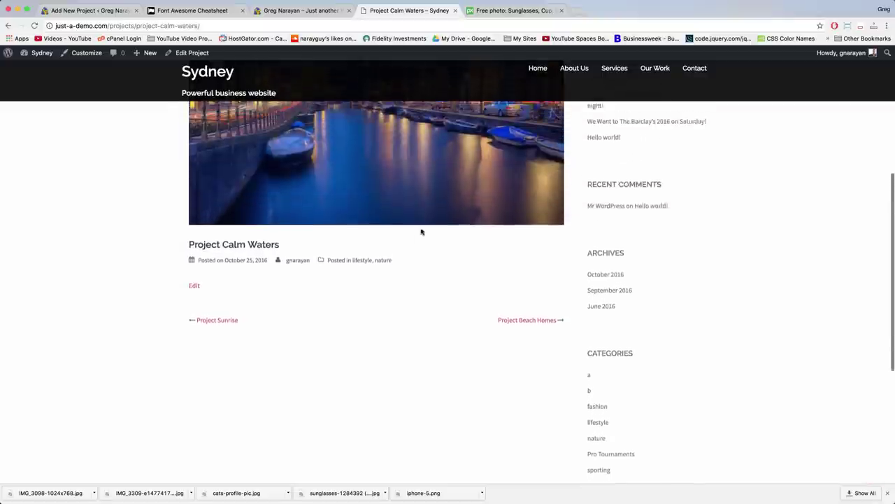
scroll(422, 230, up, 3)
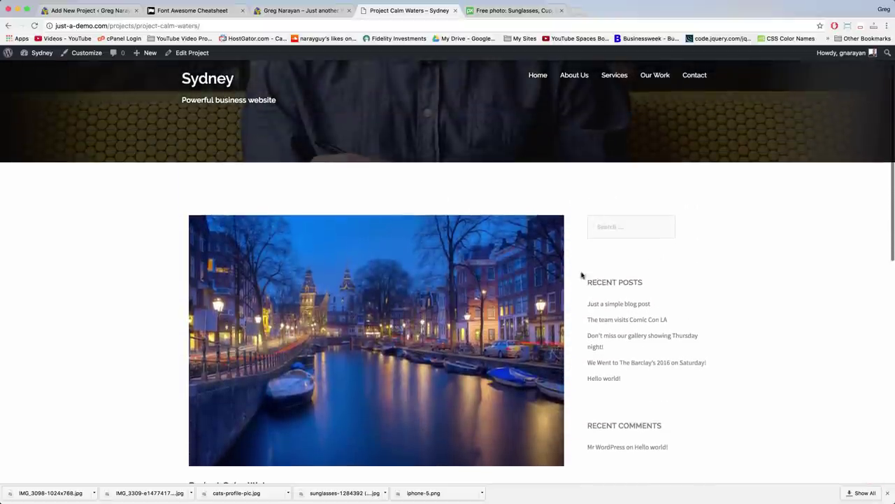
scroll(285, 275, up, 2)
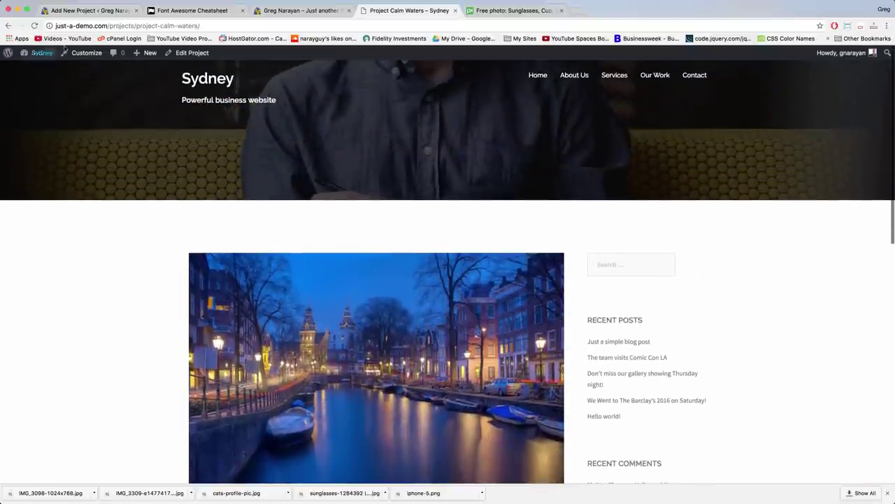
Return to the Sydney demo home page and open a new browser tab
double_click(123, 26)
click(134, 26)
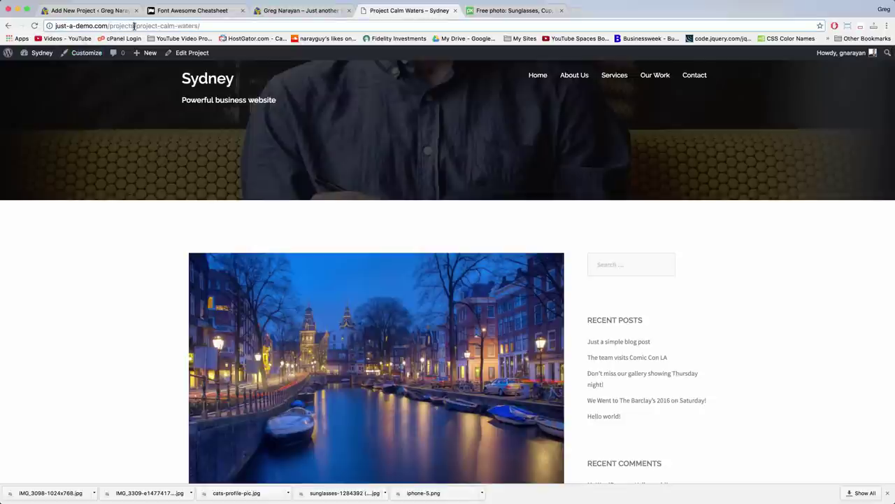
drag(116, 26, 133, 26)
click(199, 86)
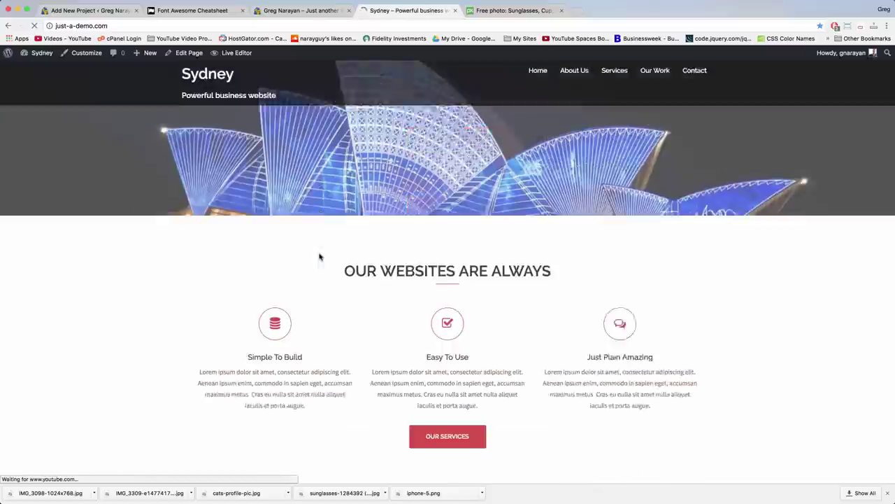
scroll(319, 256, down, 15)
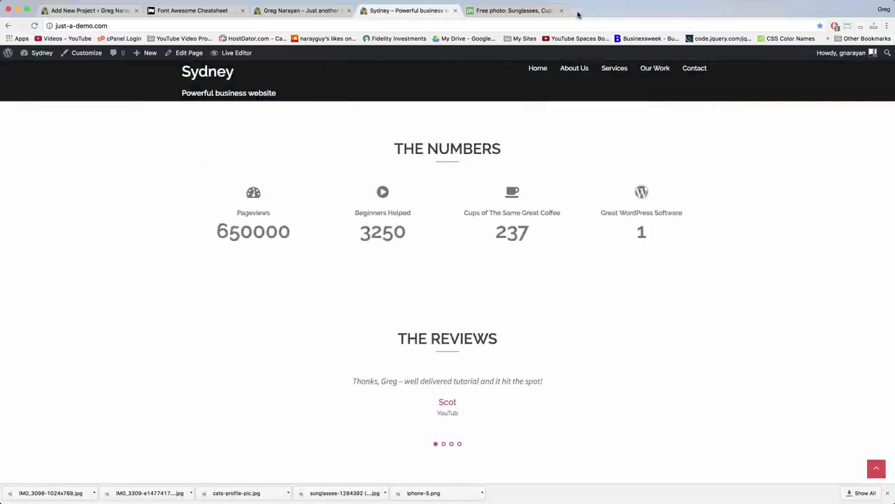
click(578, 13)
Load Pixabay, then save the demo's Calm Waters canal image to the Desktop
text(pixabay.com)
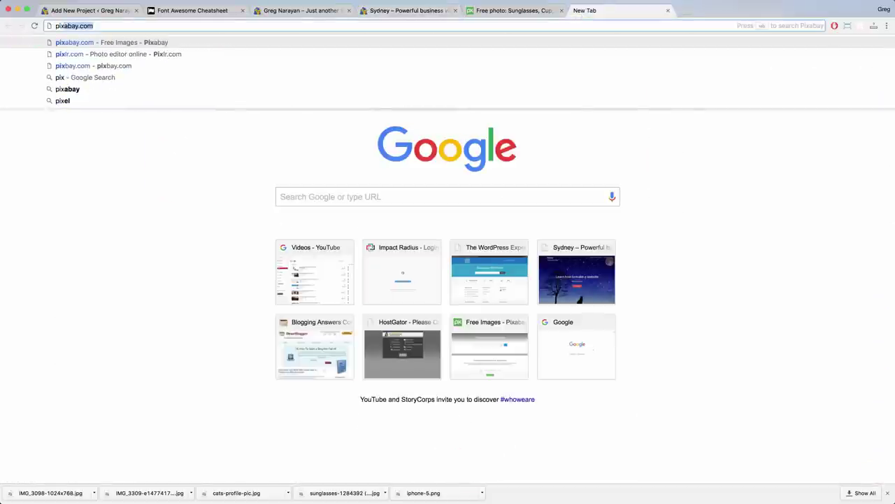
key(Return)
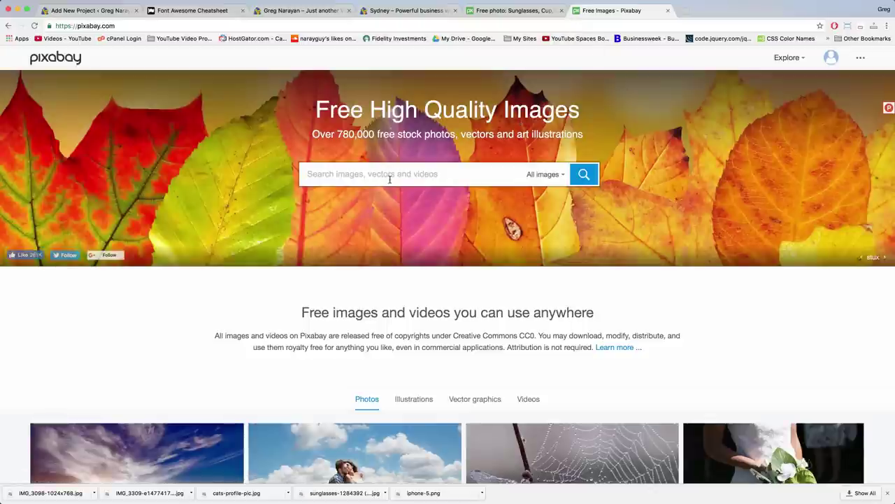
click(385, 11)
scroll(319, 222, down, 7)
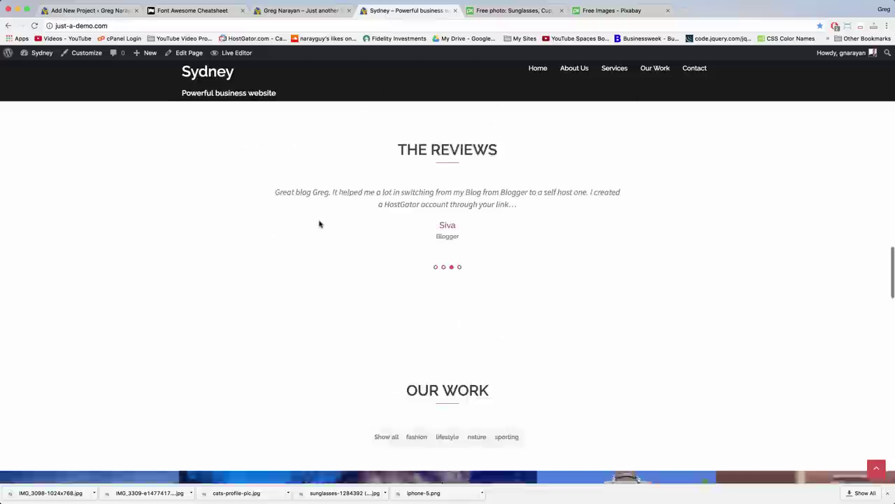
scroll(320, 226, down, 3)
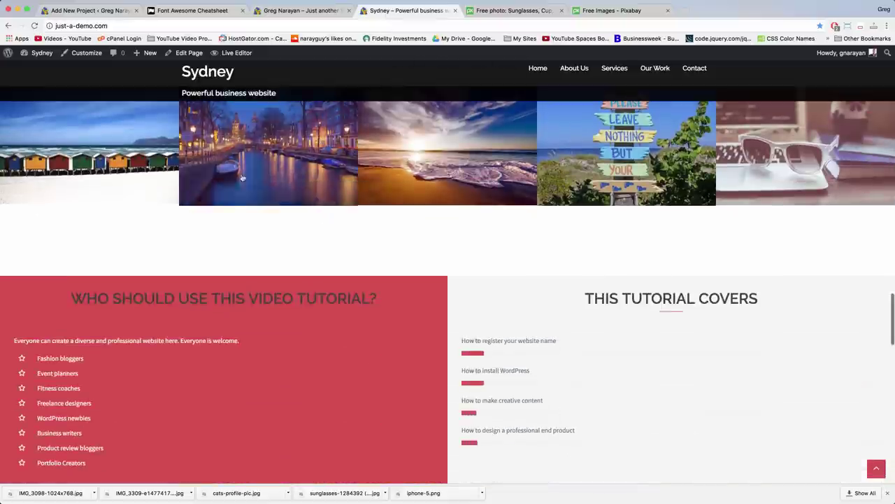
click(276, 156)
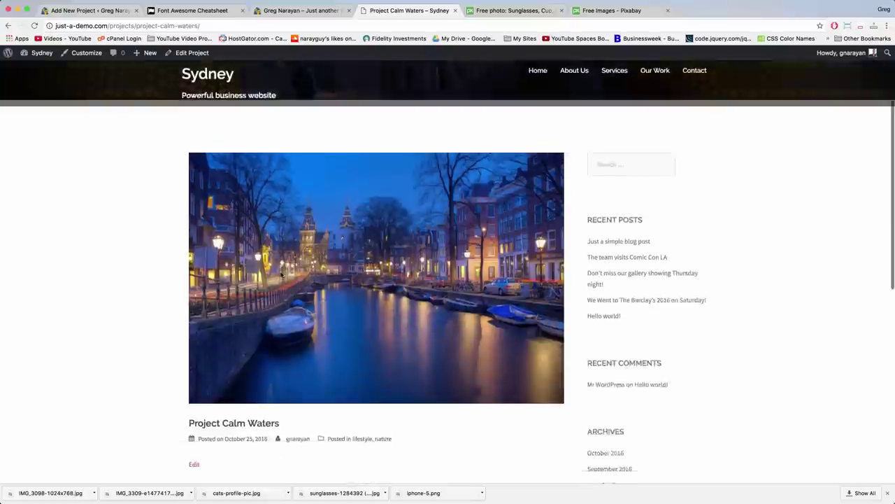
right_click(357, 250)
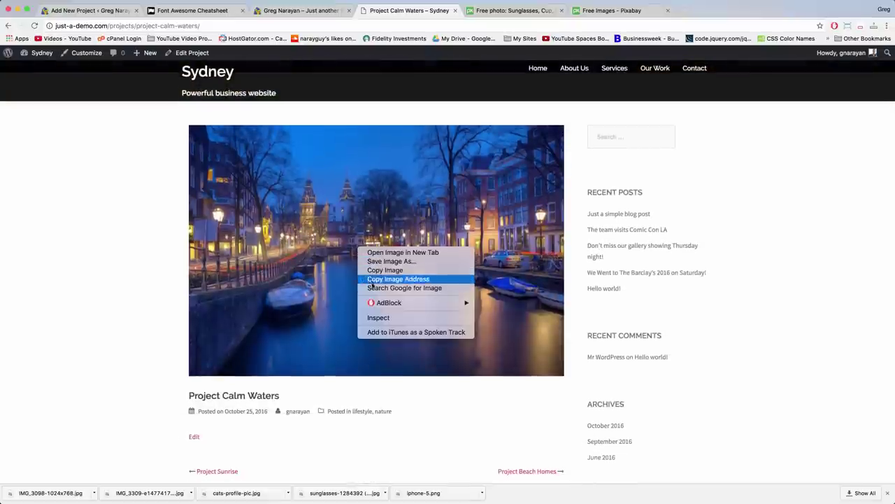
click(373, 261)
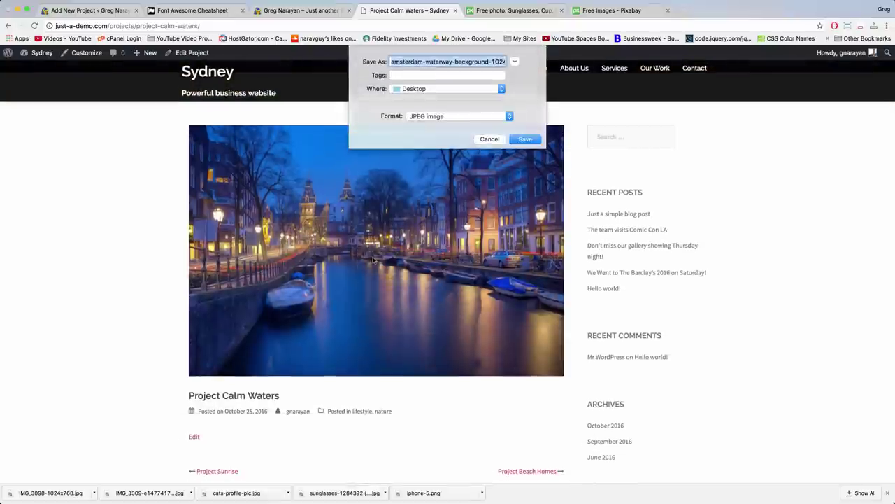
click(526, 139)
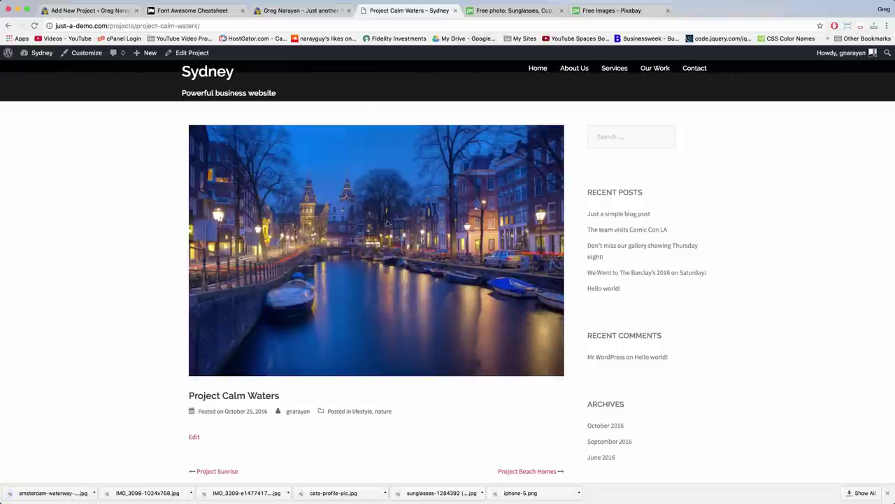
Search Pixabay for 'amsterdam', open the night canals photo, and return to Add New Project
click(605, 9)
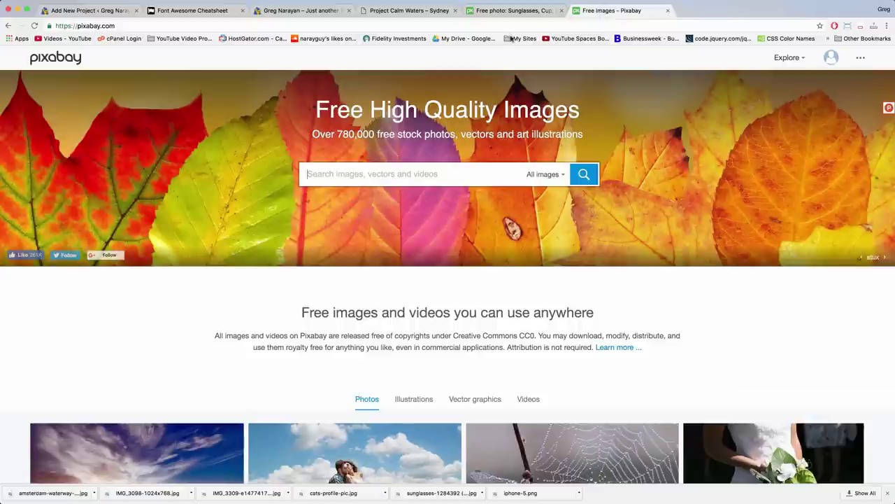
click(393, 173)
text(ams)
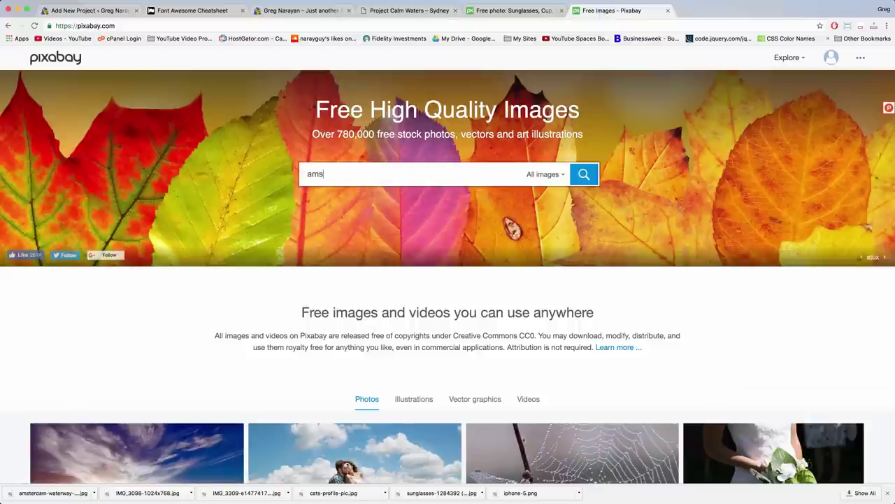
text(terdam)
key(Return)
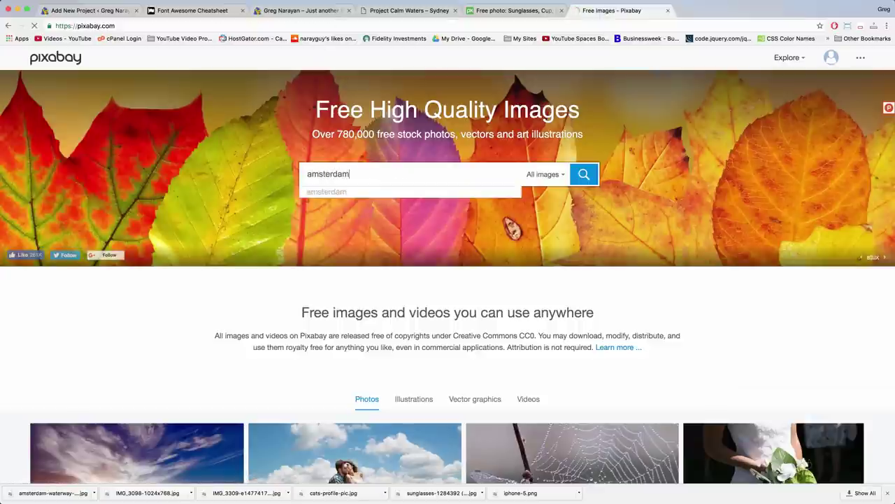
click(130, 245)
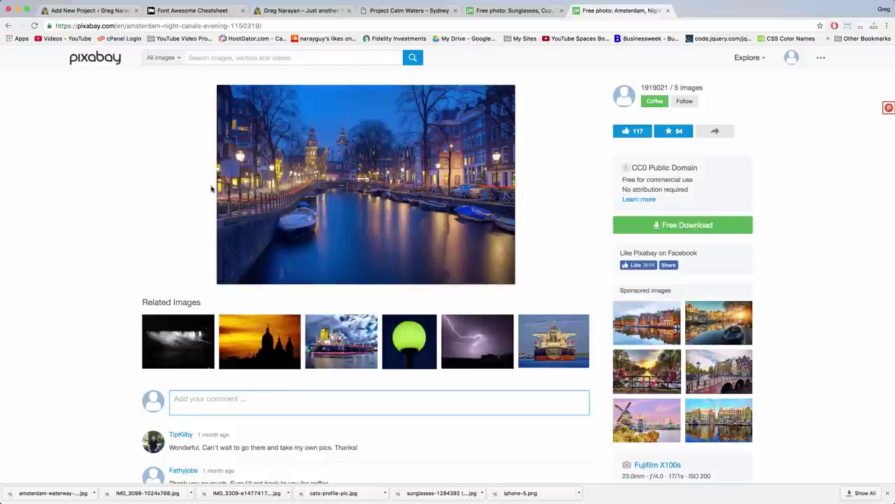
click(98, 14)
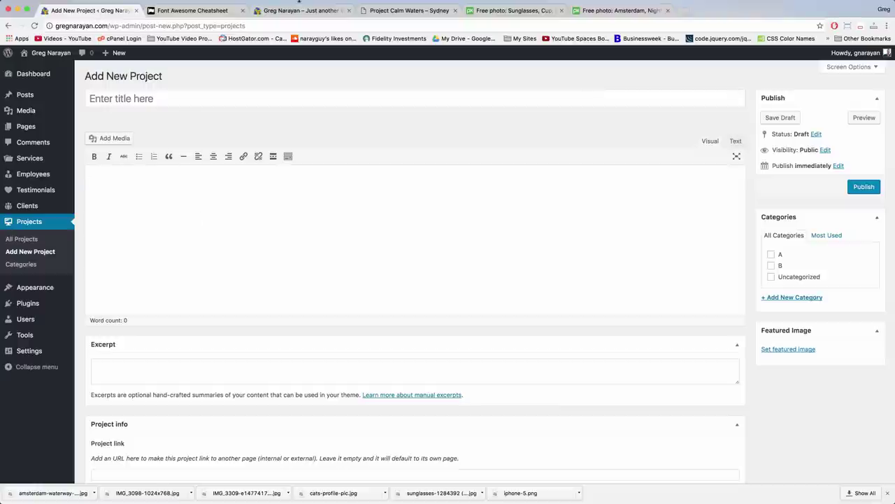
Title the new project 'Project Amsterdam' and let the draft save
click(117, 98)
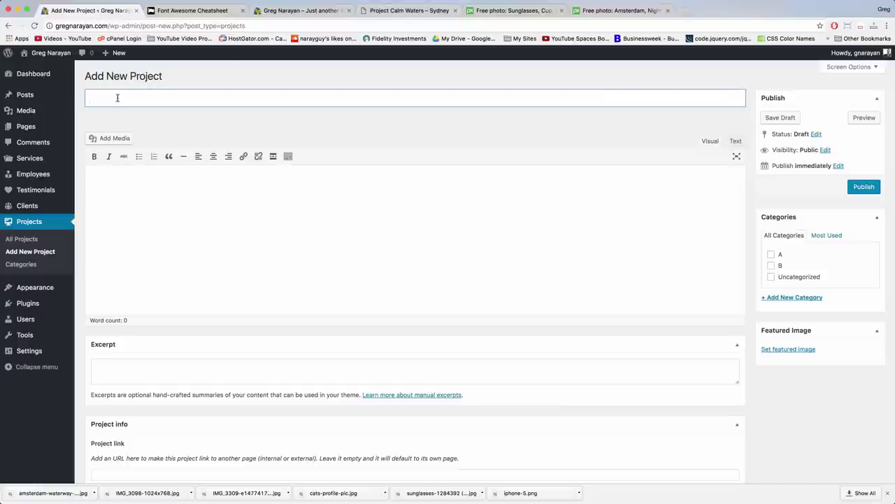
text(Project Ams)
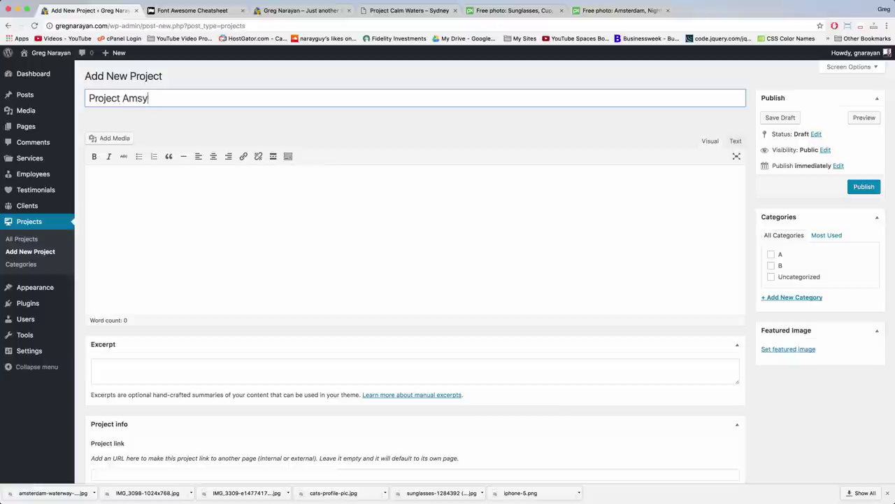
text(terdam)
click(182, 174)
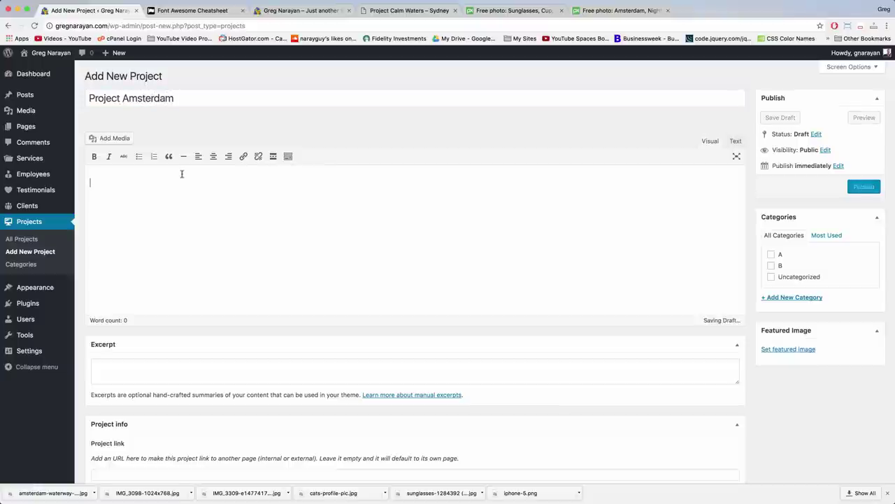
Upload the Amsterdam canal image from the Desktop and set it as featured image
click(775, 348)
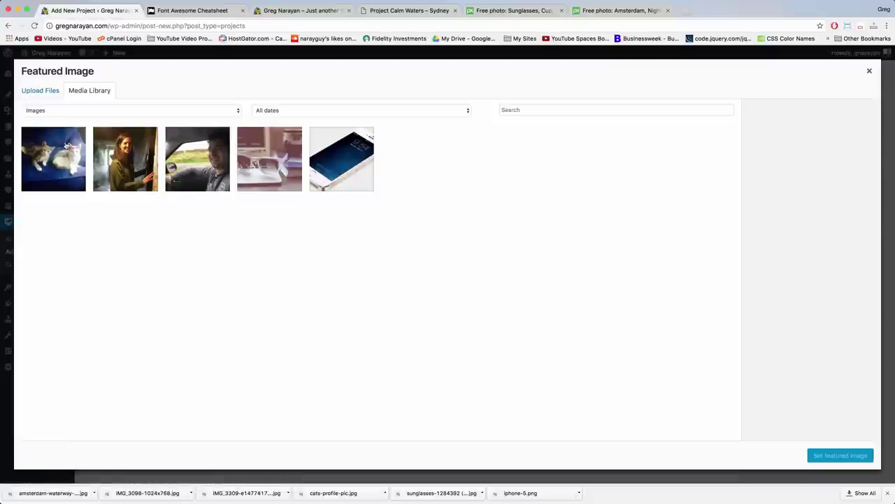
click(30, 94)
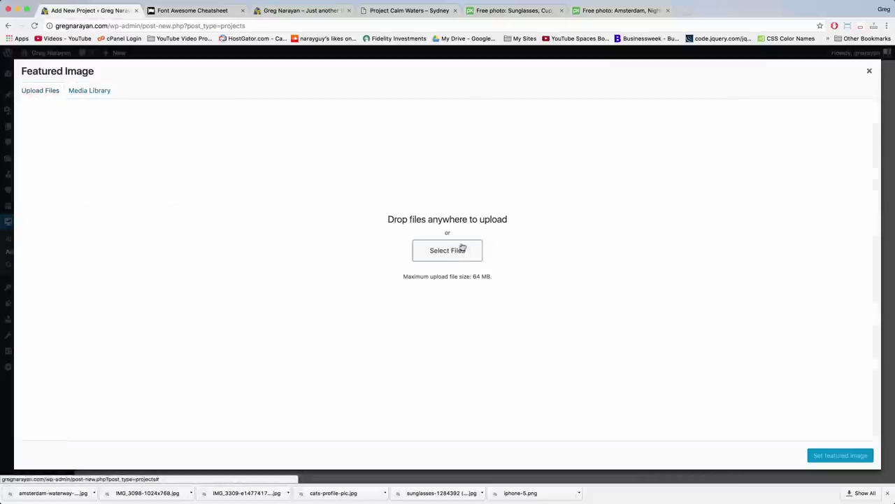
click(463, 250)
click(344, 81)
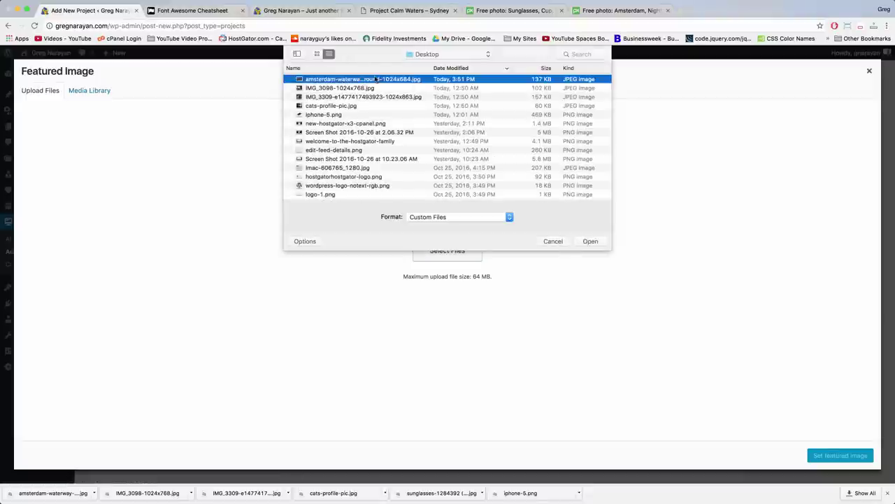
click(591, 241)
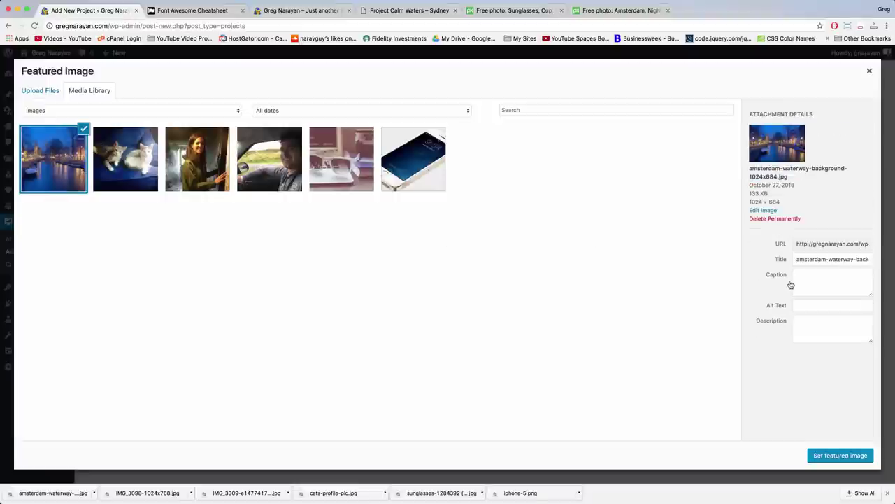
click(828, 456)
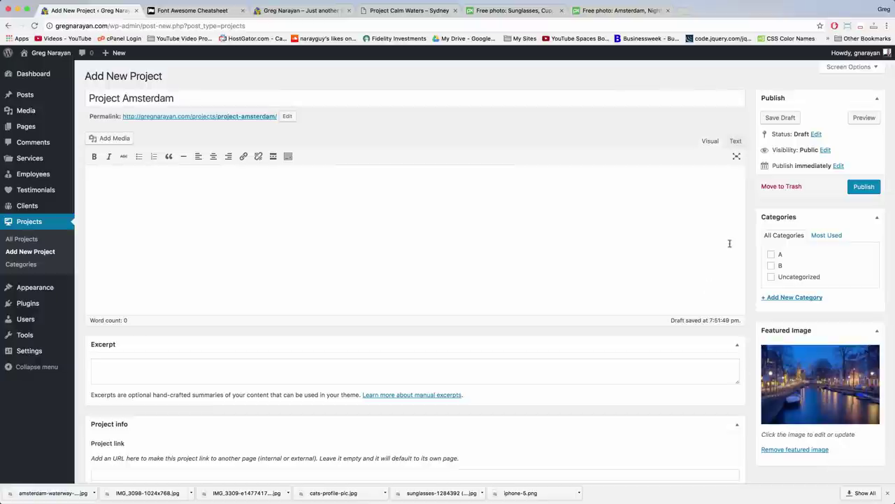
Add and tick new categories nature and urban, then publish the project
click(777, 299)
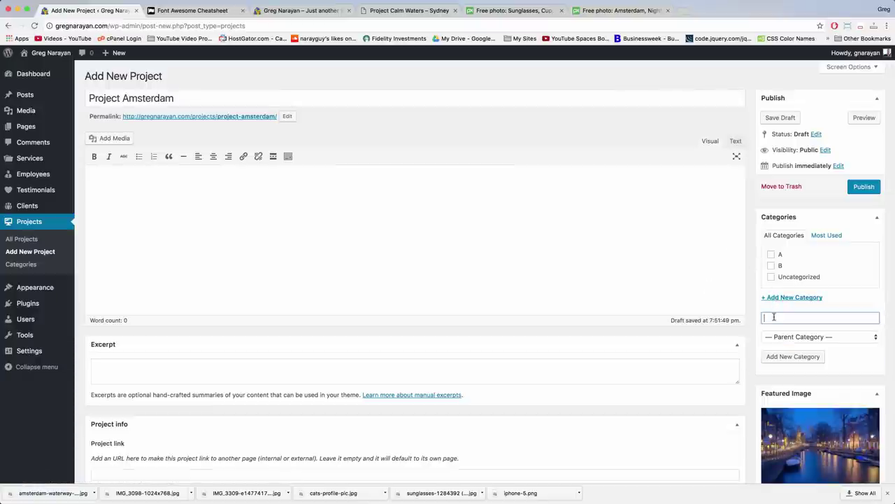
click(793, 356)
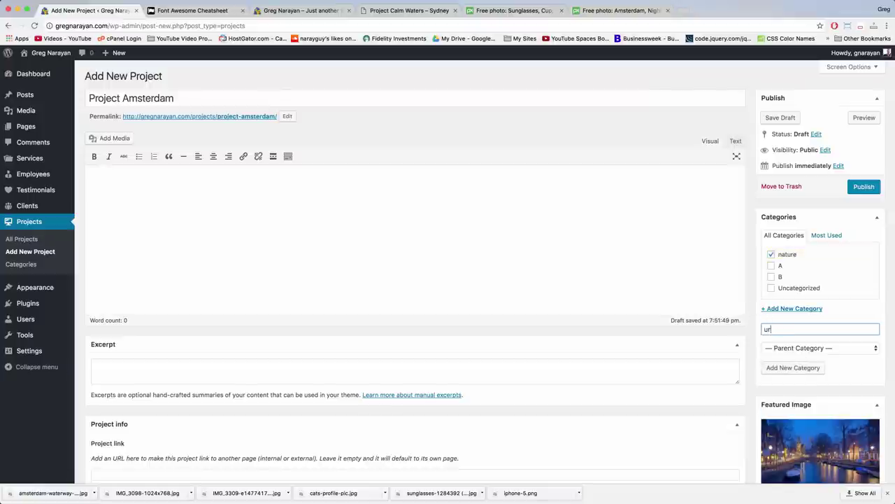
text(urban)
click(792, 366)
click(855, 186)
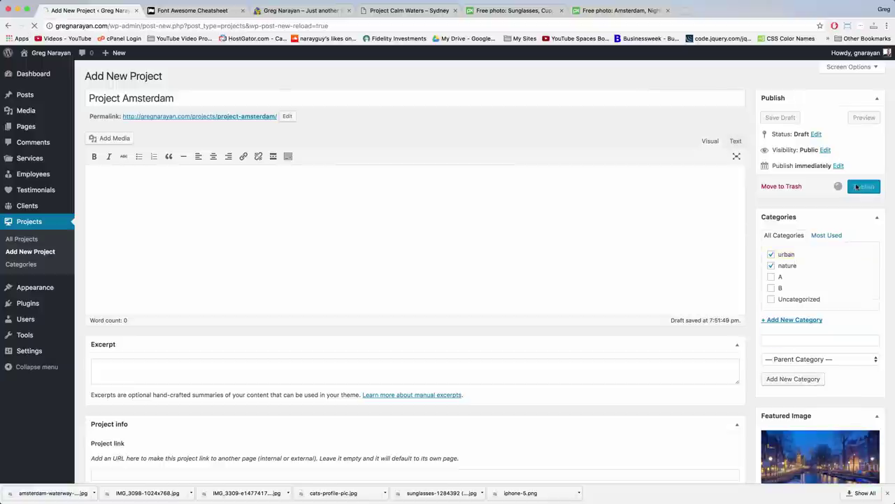
click(318, 10)
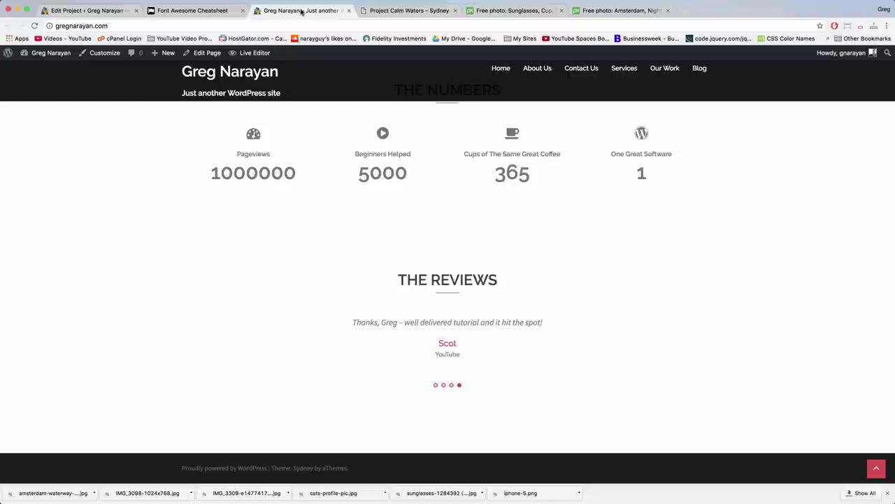
Reload the homepage to see Project Amsterdam, compare with the demo's Our Work row, return to Pixabay
key(super+r)
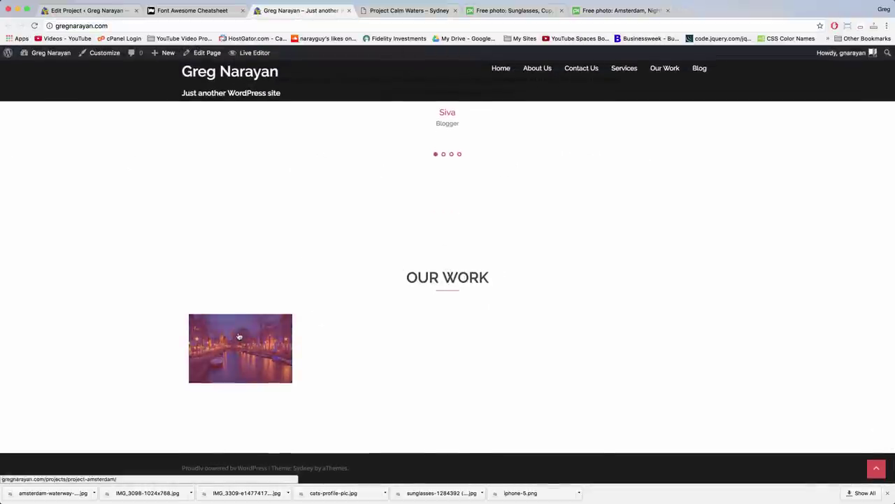
click(389, 11)
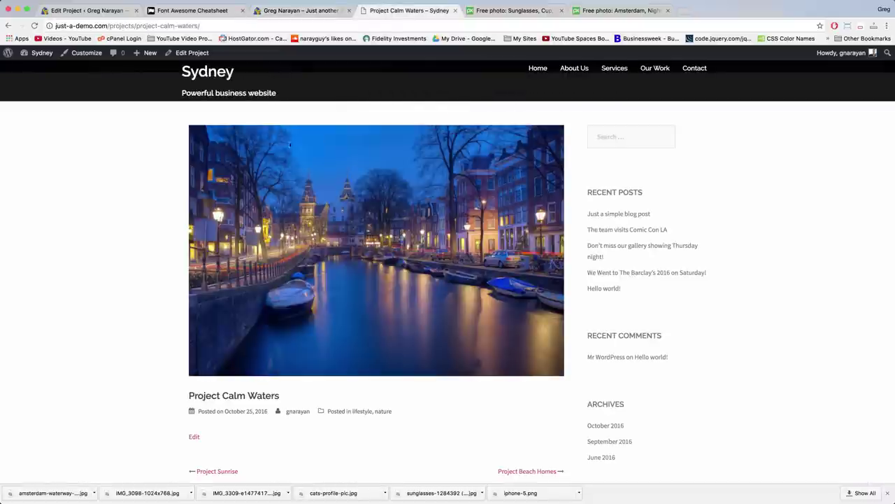
click(208, 71)
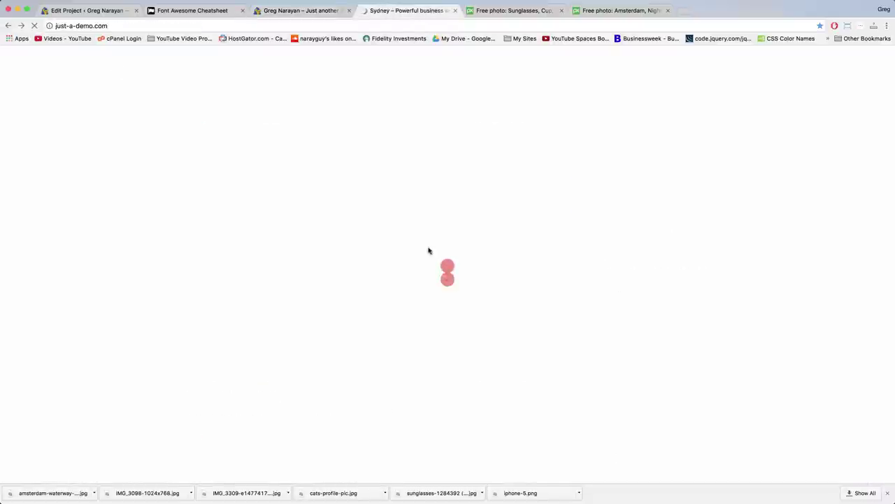
scroll(427, 249, down, 10)
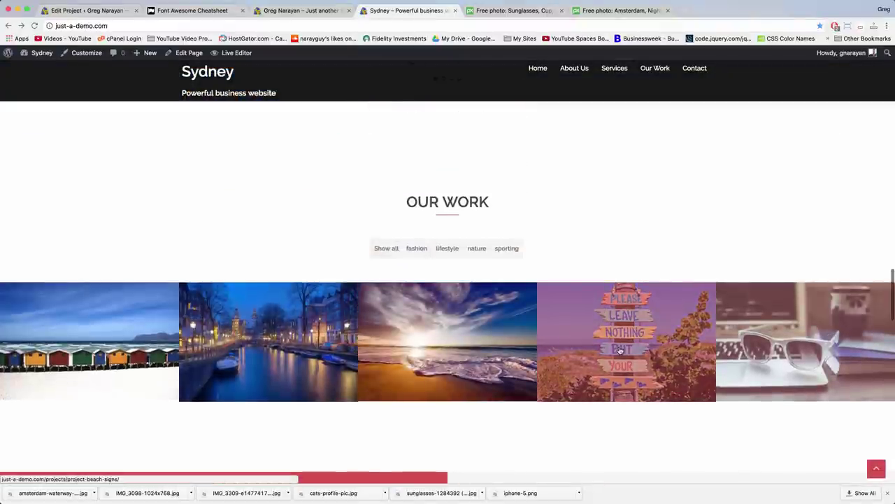
click(620, 11)
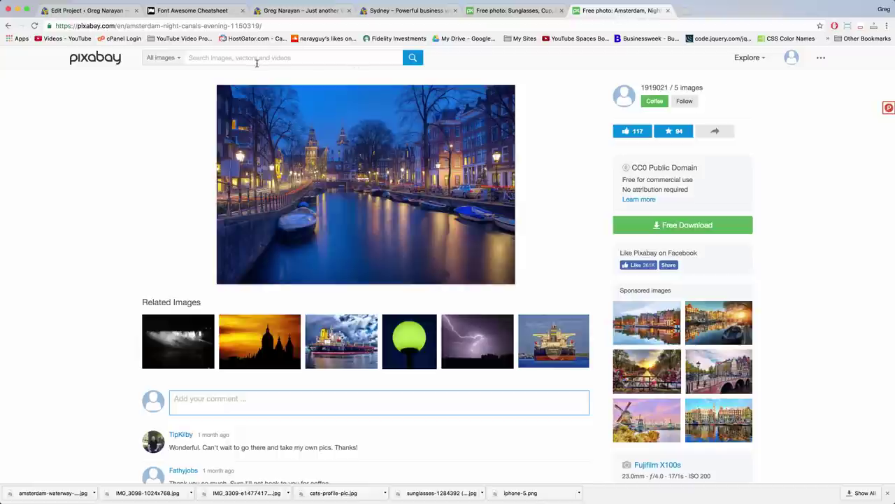
Search Pixabay for 'beach' and download the beach sign photo at Original 4957×3305 size
text(beach sign)
key(Return)
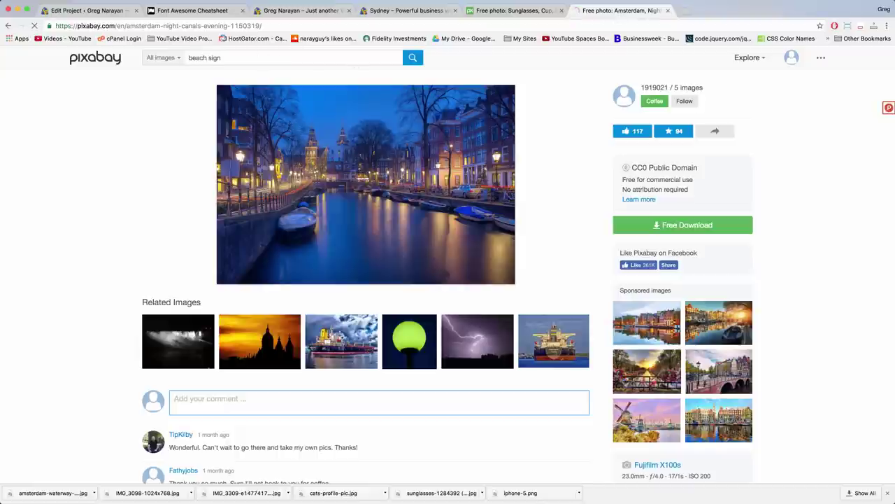
click(109, 254)
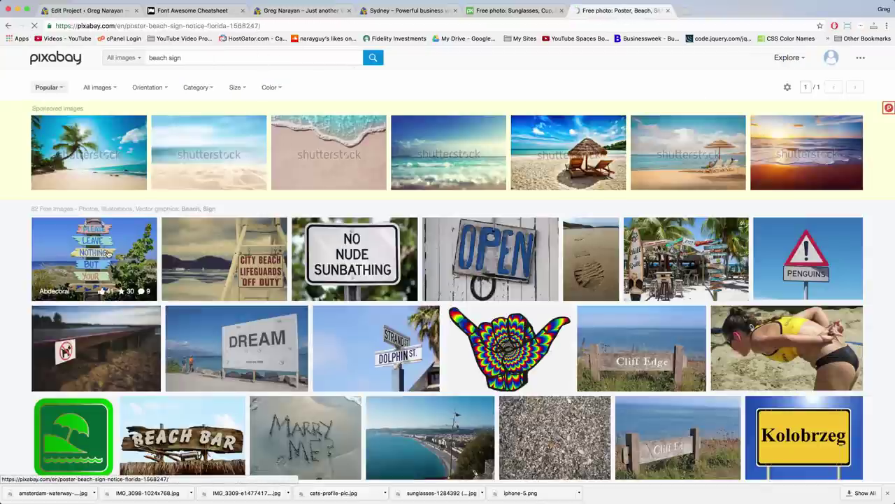
click(674, 226)
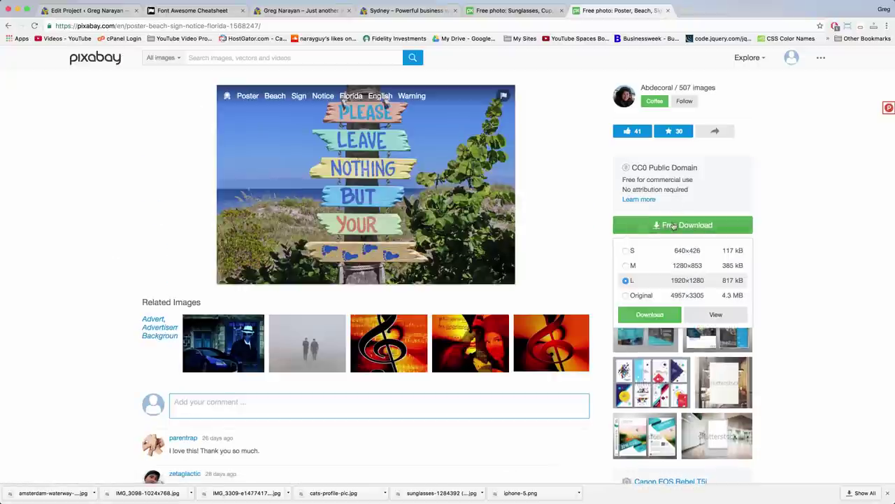
click(626, 296)
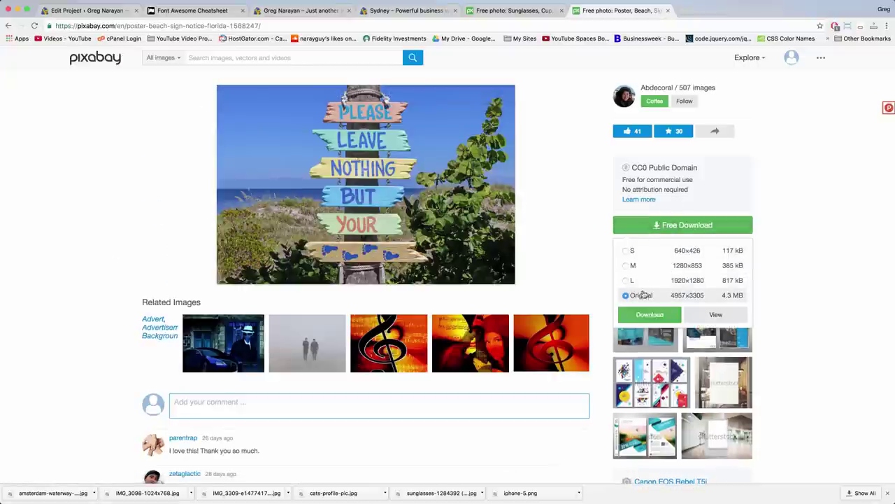
click(650, 321)
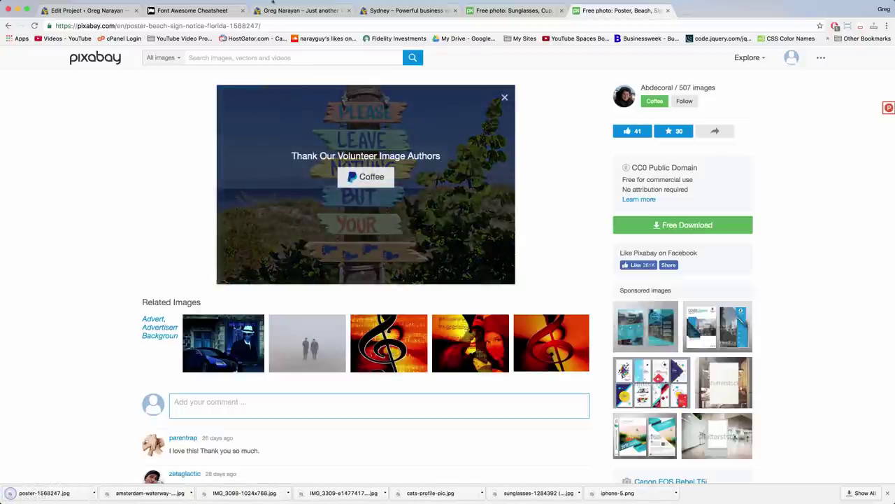
click(83, 11)
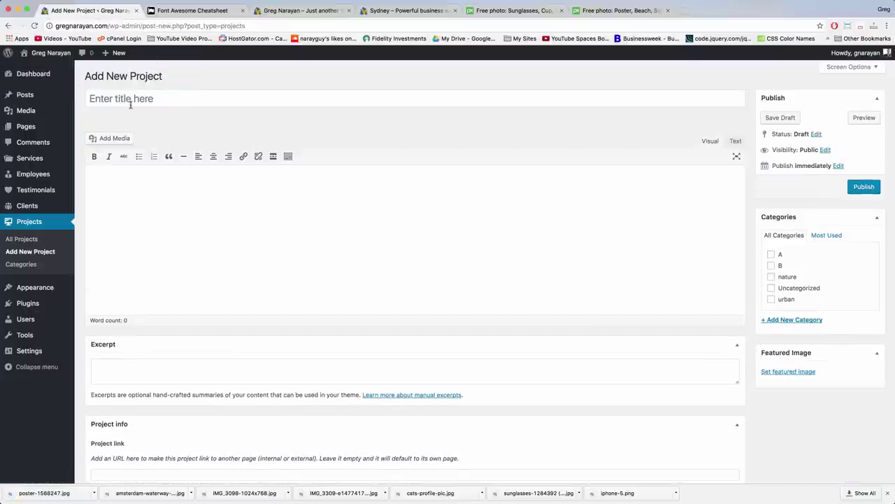
Title the new project 'Project Beach Sign' and save the draft
click(132, 107)
click(170, 211)
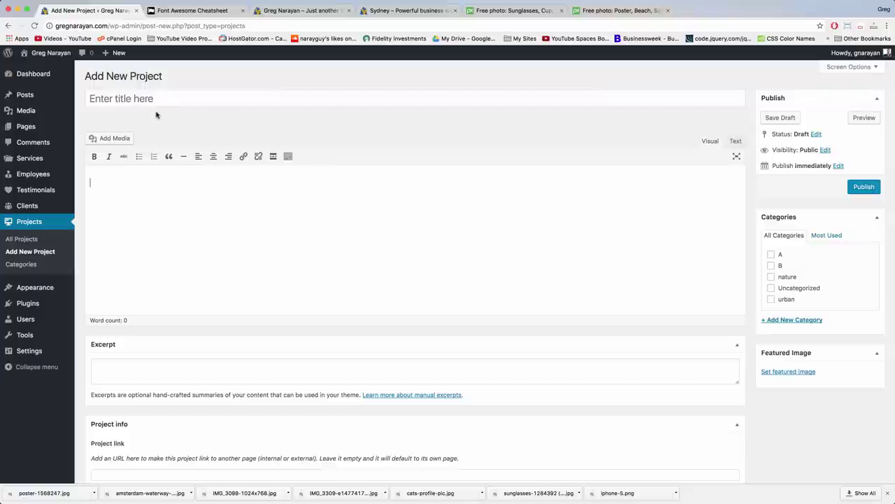
click(134, 100)
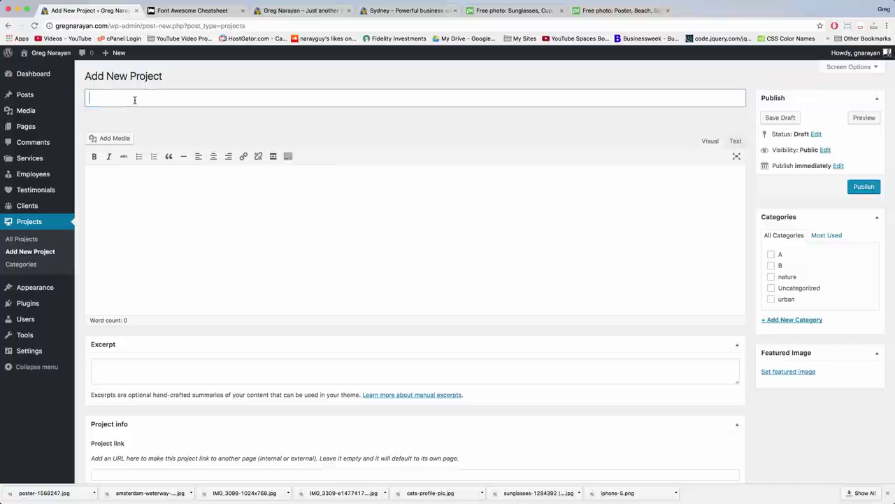
text(Project Beach Sign)
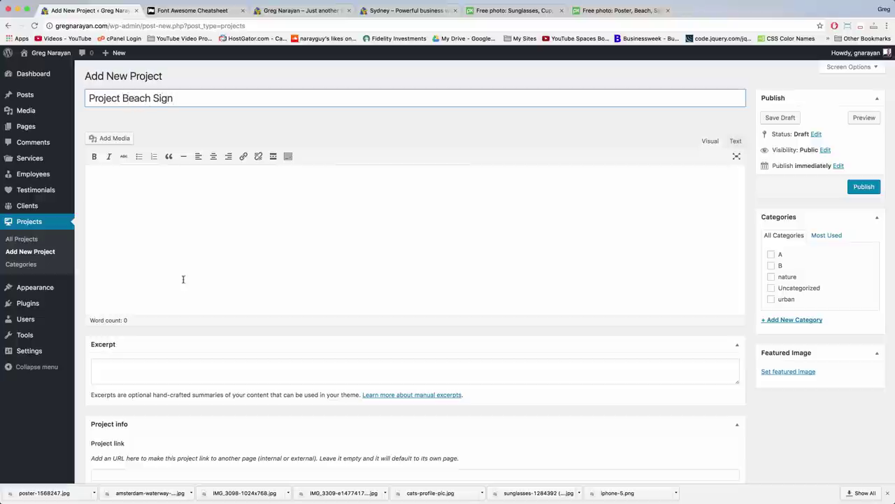
click(200, 245)
Upload poster-1568247.jpg from Downloads and set it as the featured image
click(782, 372)
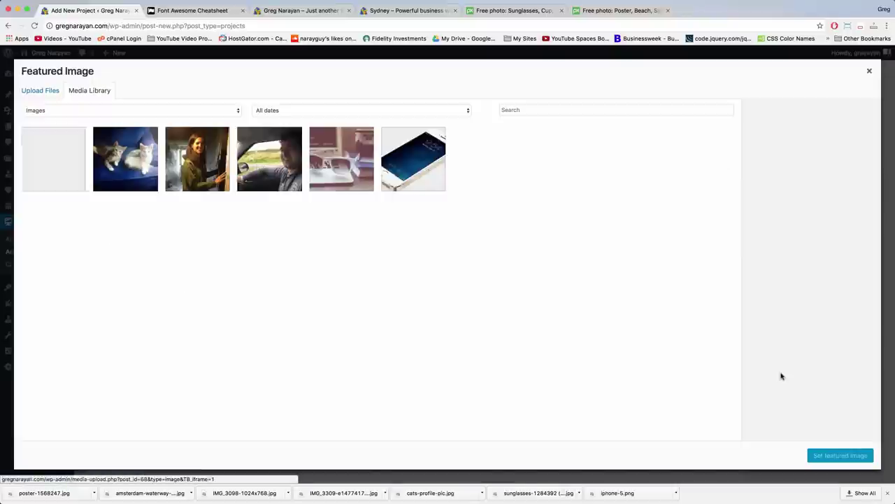
click(38, 90)
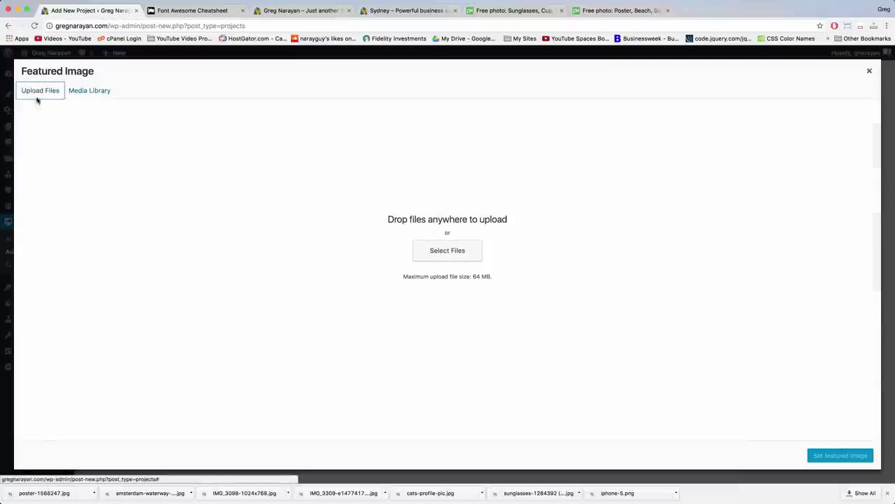
click(453, 256)
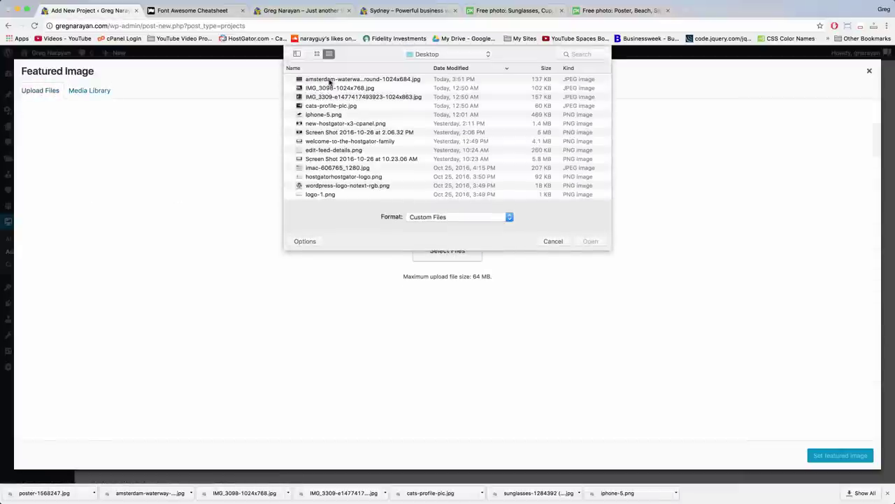
click(449, 54)
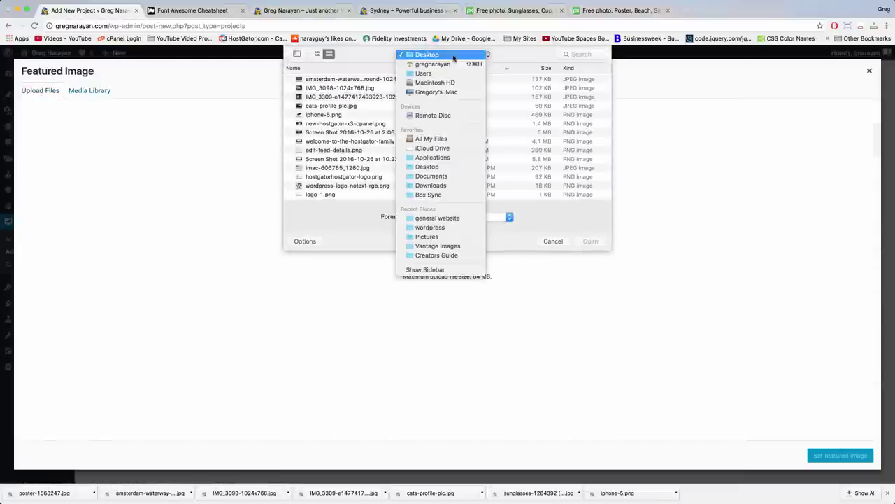
click(431, 185)
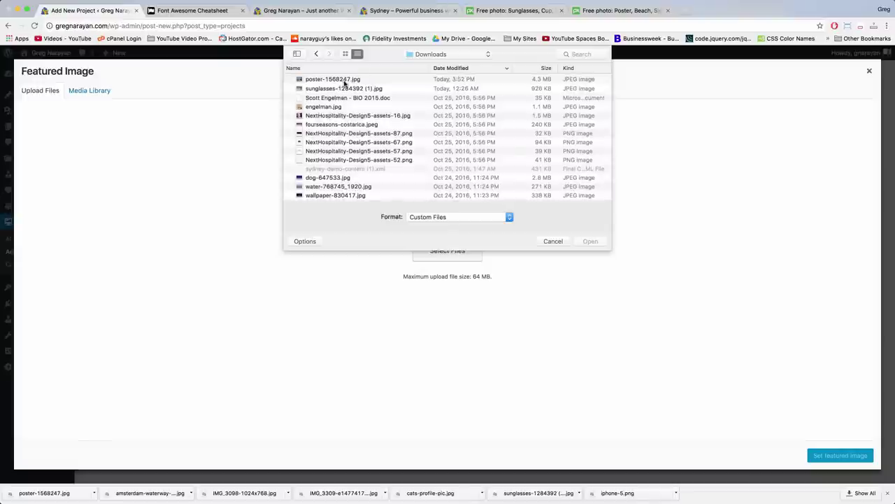
click(344, 81)
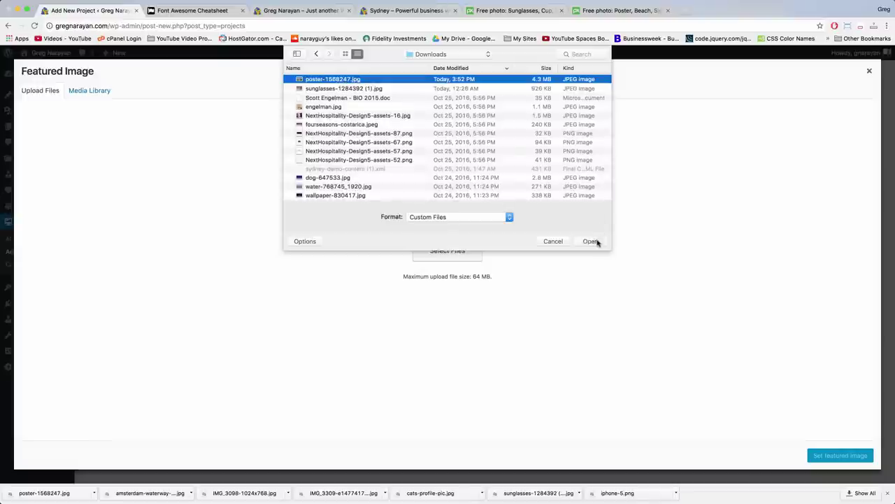
click(595, 242)
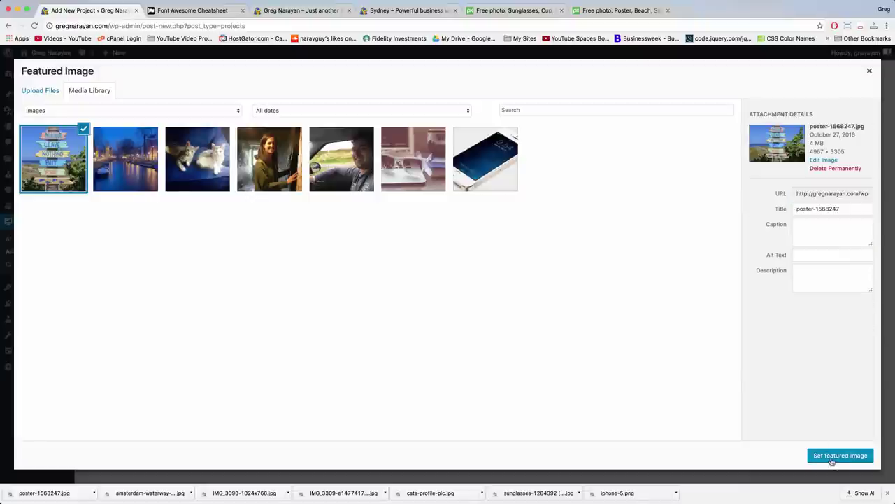
click(832, 460)
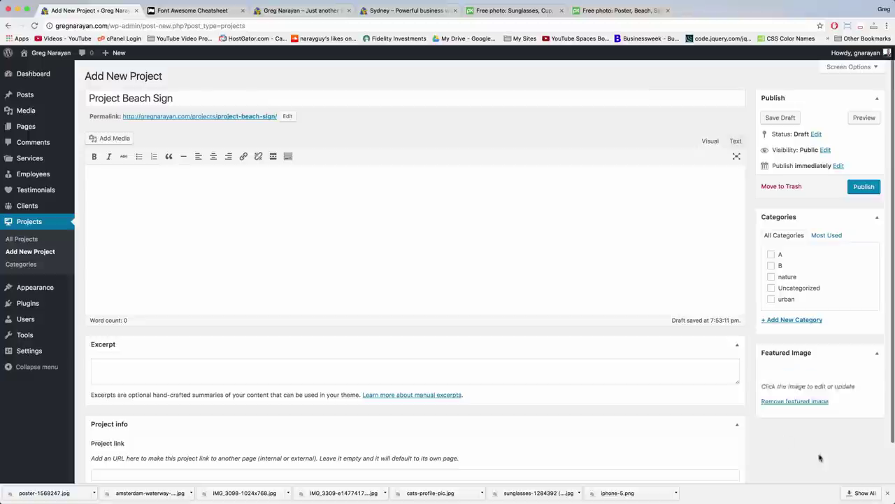
File the project under nature plus new beaches and signs categories, publish, and reload the front page
click(771, 278)
click(782, 322)
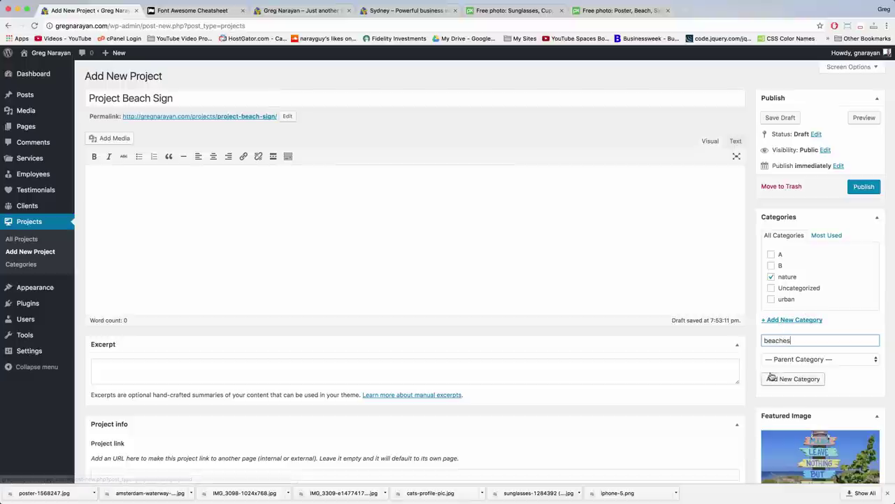
click(792, 378)
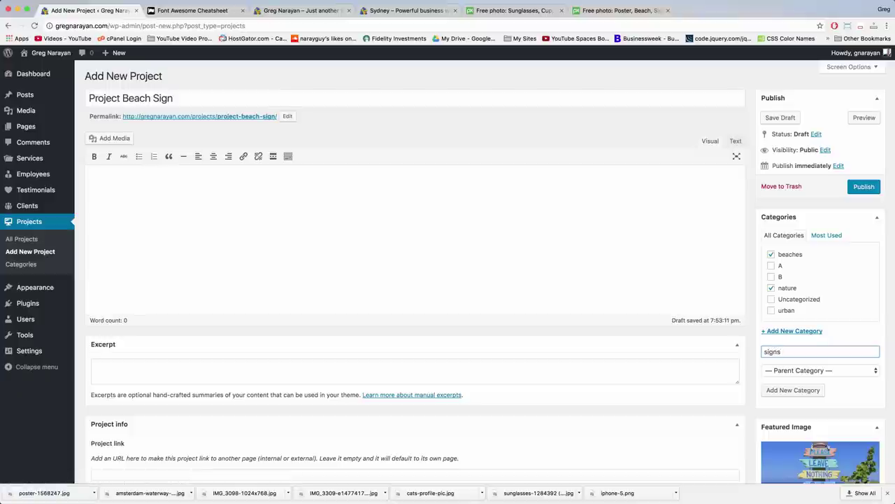
click(792, 390)
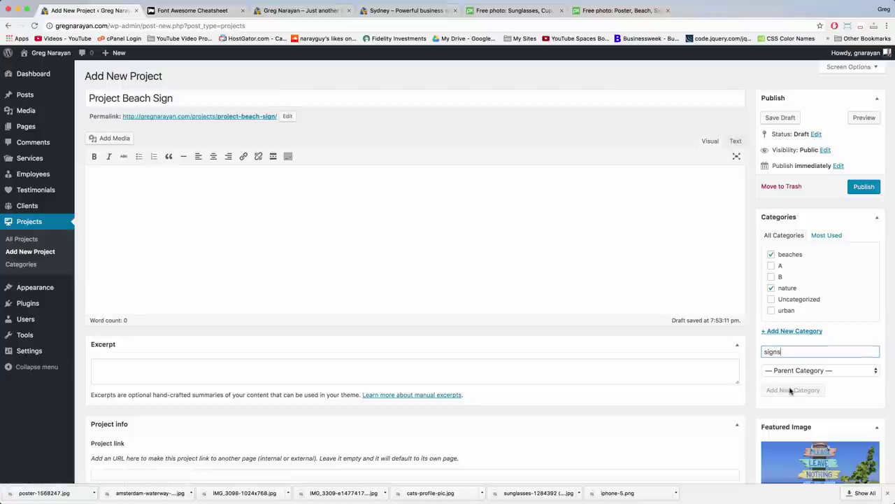
click(859, 187)
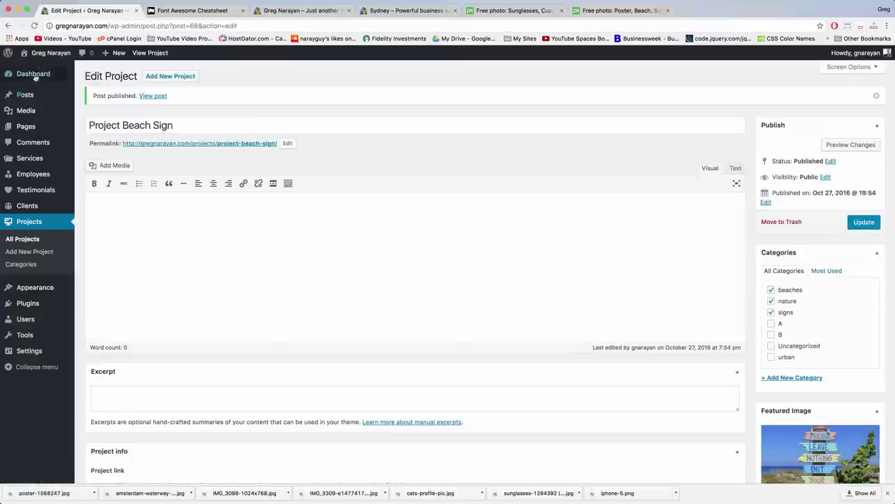
click(301, 9)
click(34, 25)
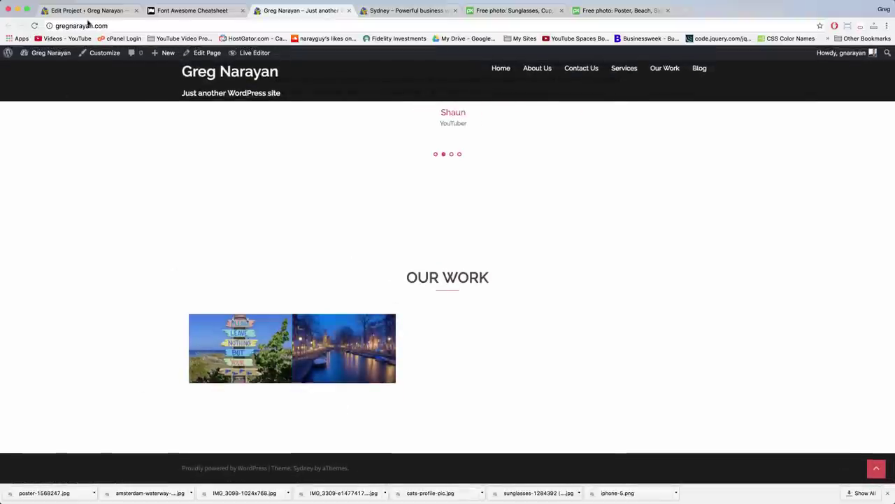
Open the Front Page for editing from the Pages list
click(95, 10)
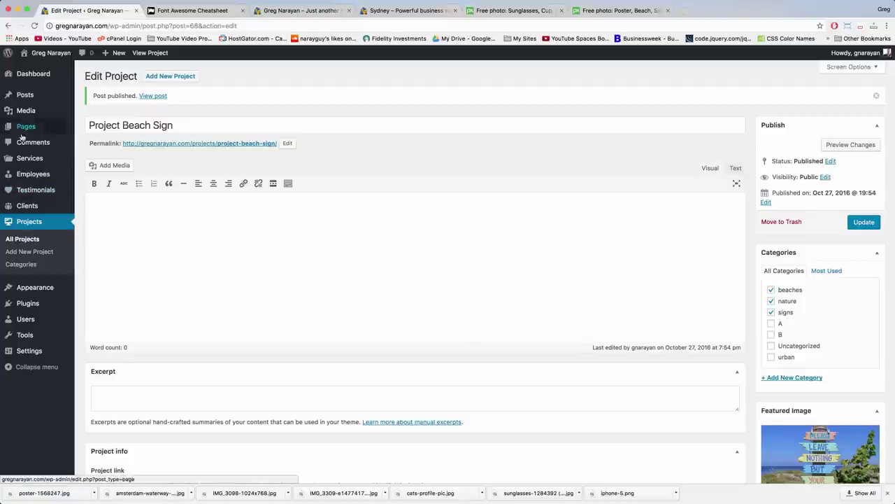
click(28, 125)
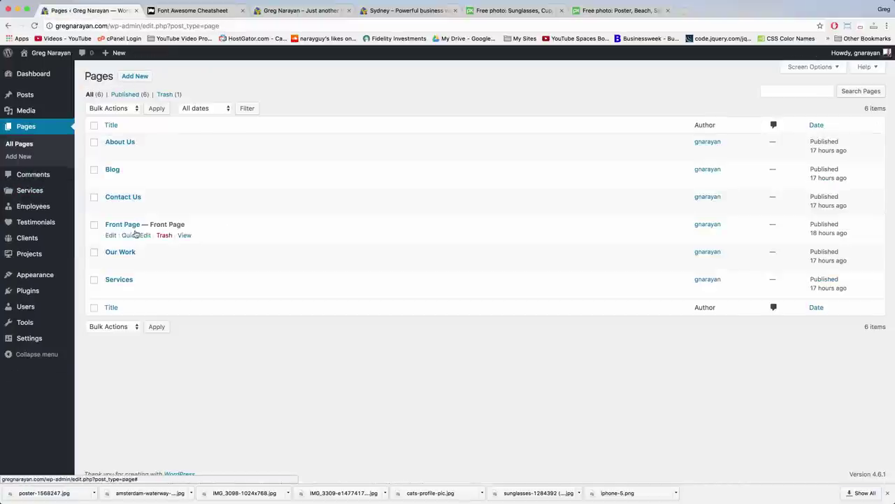
click(124, 225)
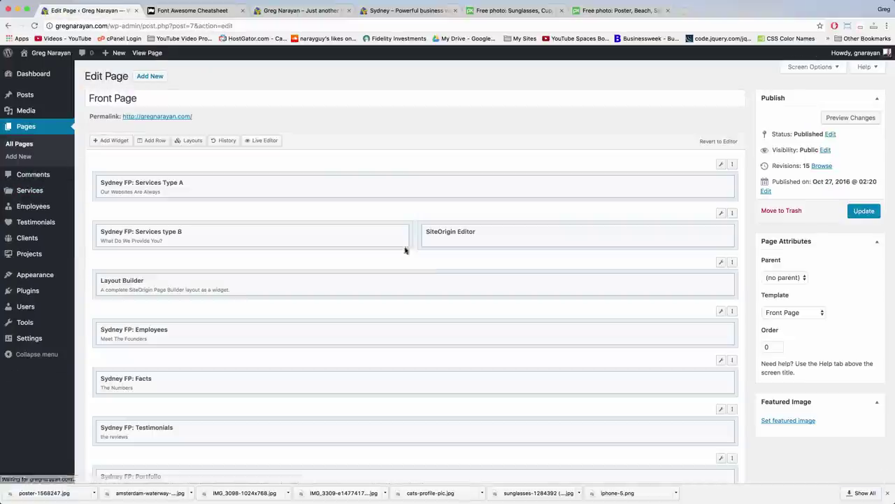
scroll(406, 292, down, 3)
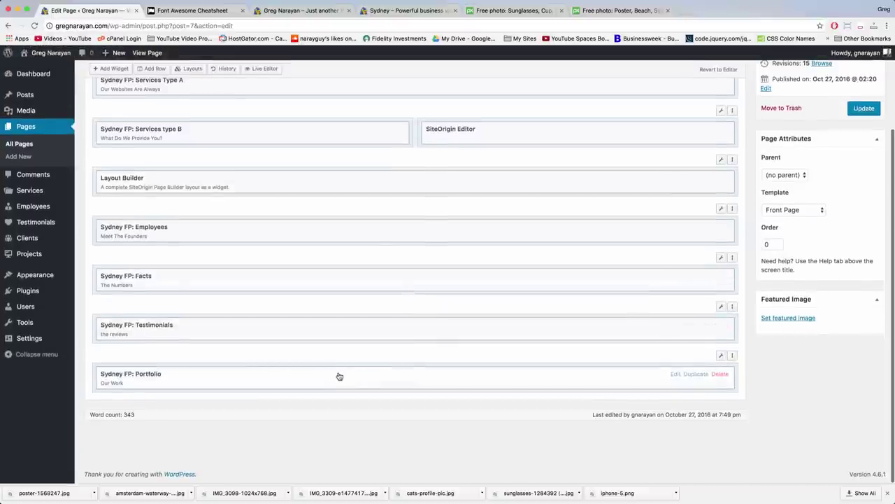
Set the Portfolio row layout to Full Width Stretched and update the page
mouse_move(727, 357)
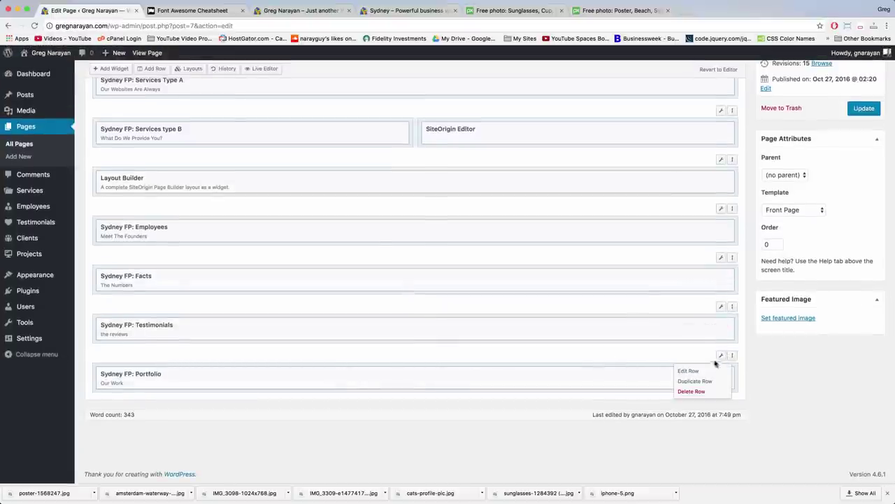
click(708, 371)
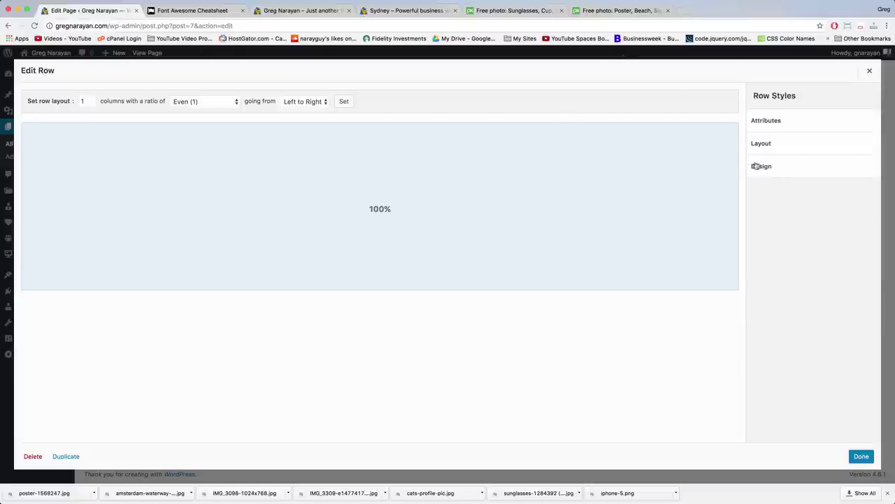
click(783, 144)
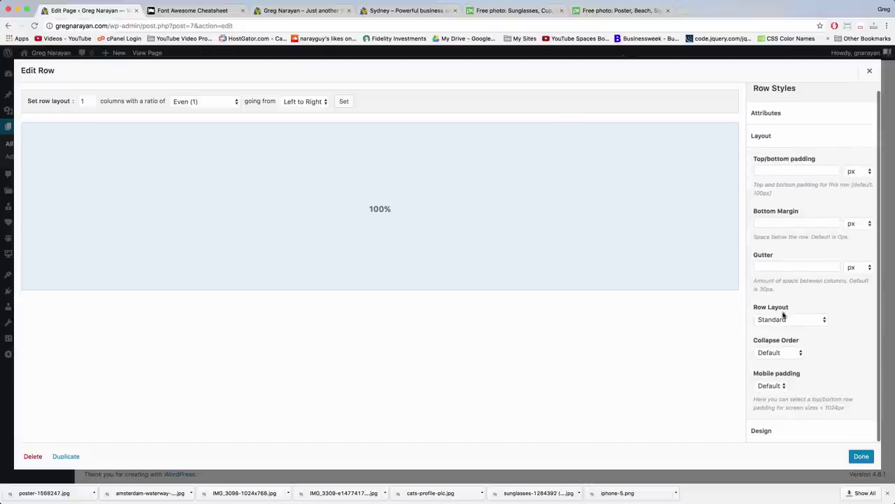
click(784, 318)
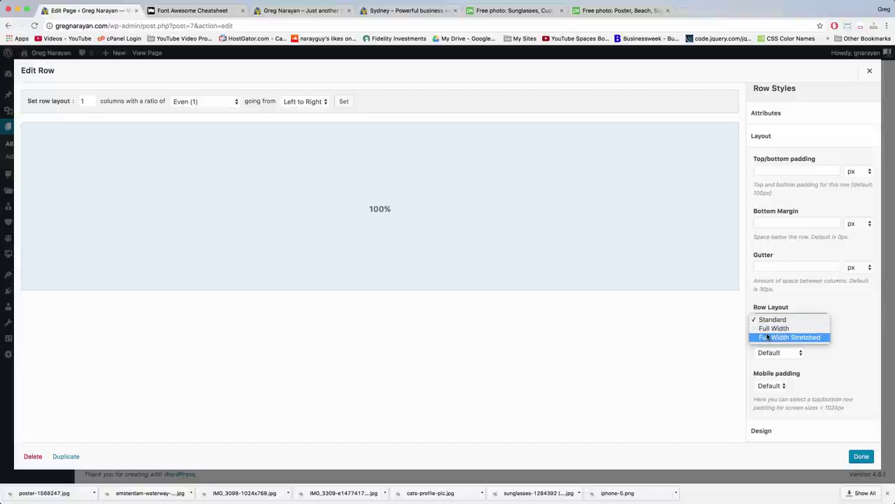
click(780, 337)
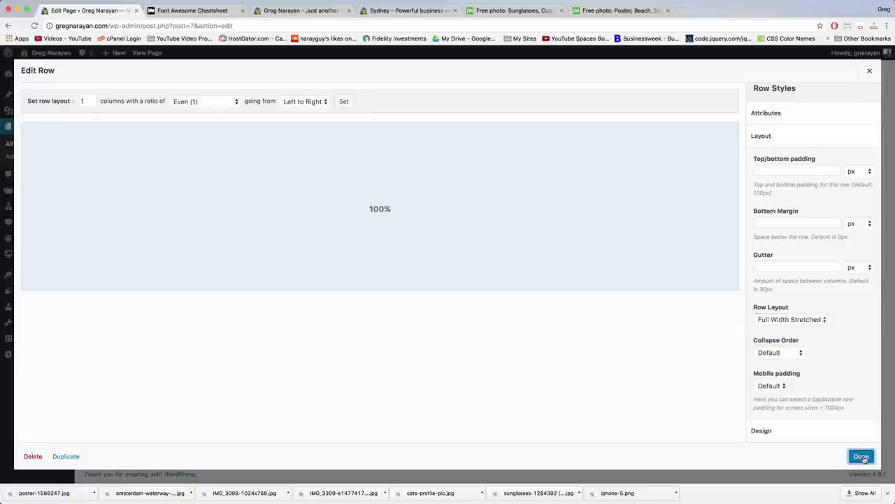
click(865, 457)
click(859, 109)
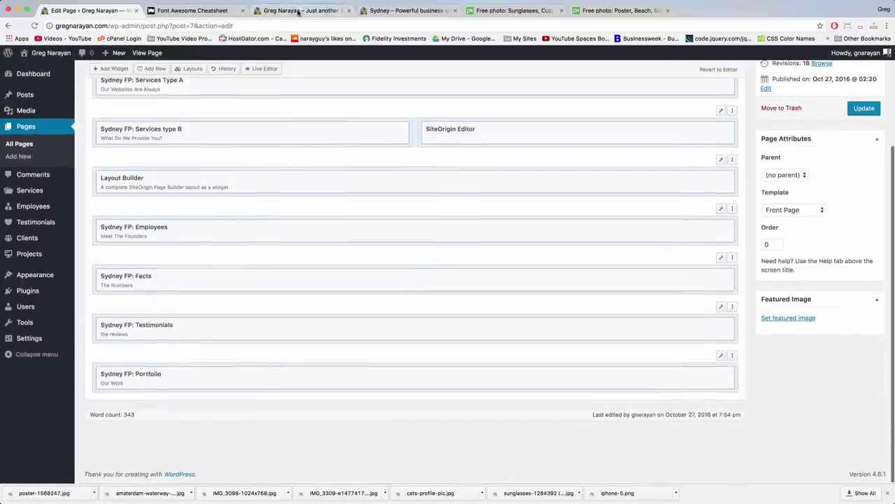
click(298, 11)
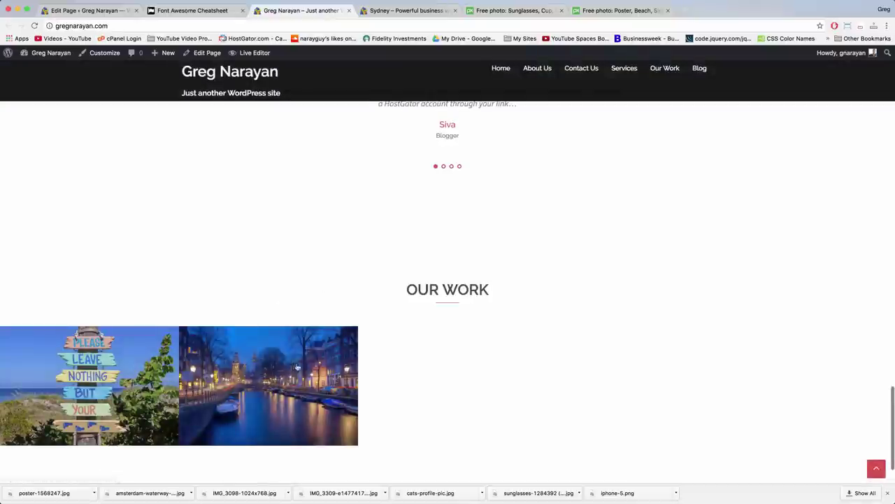
Try the Sydney demo's fashion, lifestyle, nature, sporting and Show all portfolio filters, then return to the Front Page editor
scroll(266, 385, down, 2)
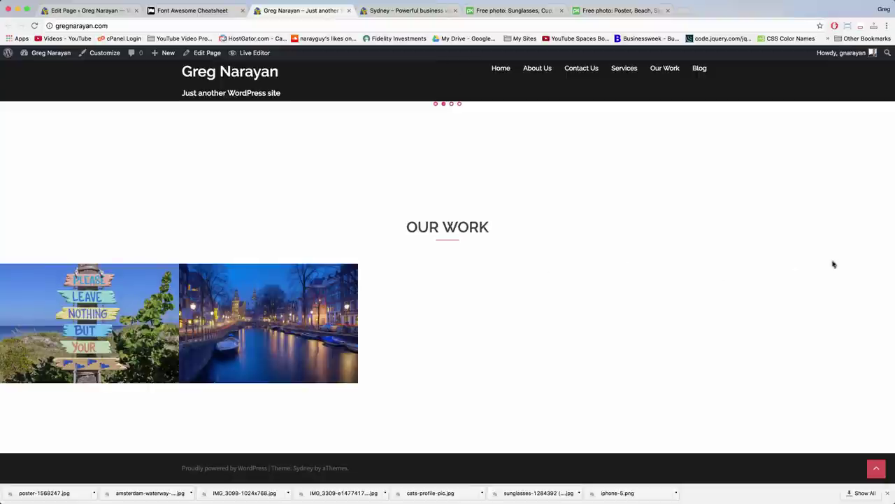
click(87, 11)
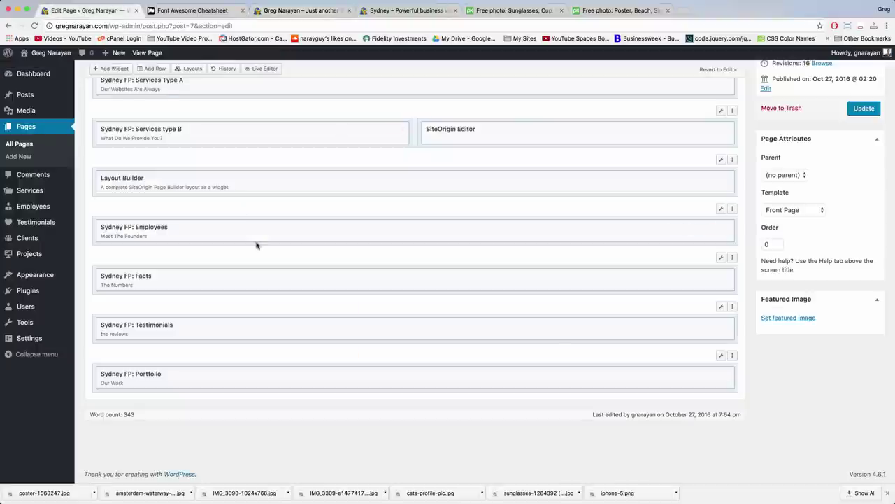
click(291, 13)
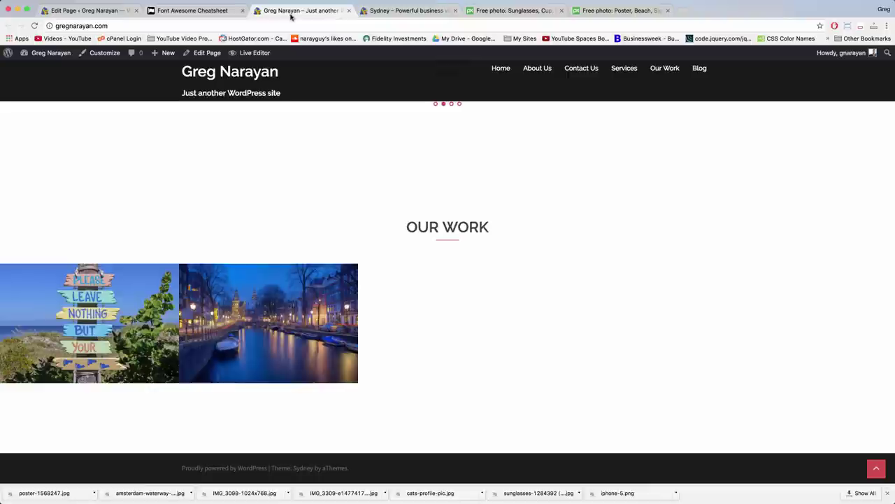
click(400, 10)
click(414, 248)
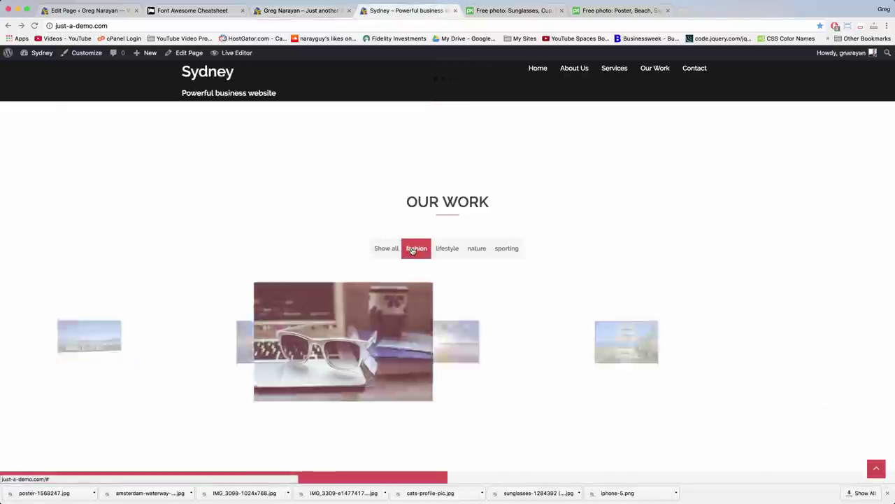
click(443, 250)
click(476, 248)
click(506, 248)
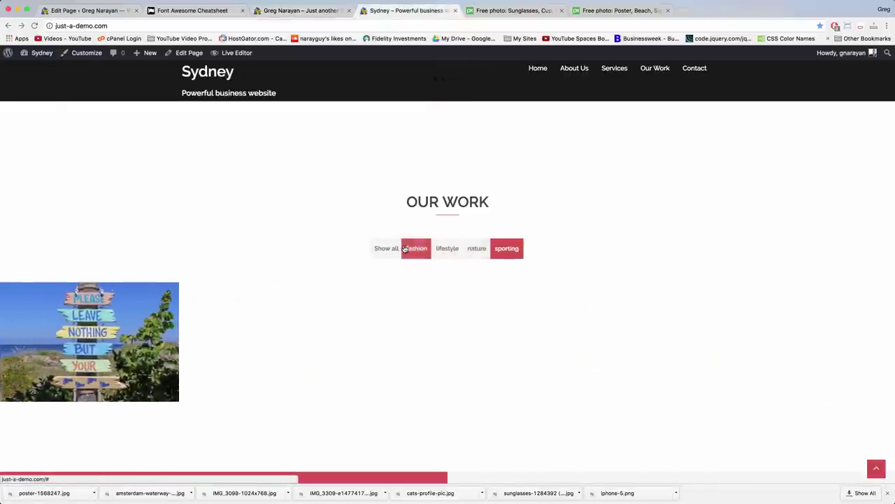
click(416, 248)
click(455, 248)
click(383, 248)
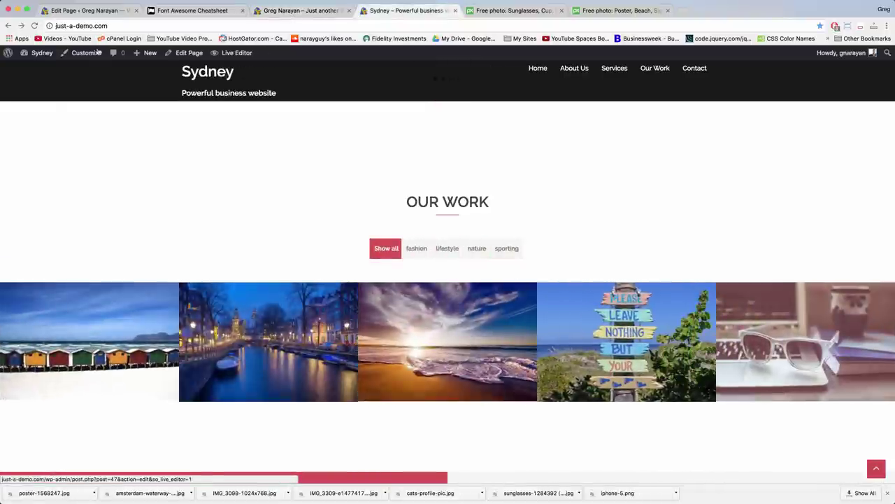
click(100, 13)
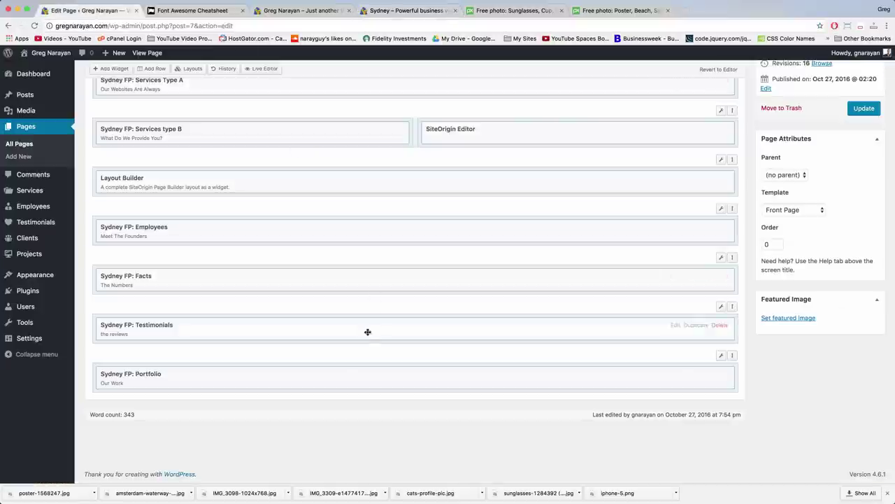
Set the Our Work Portfolio widget's category slugs to 'nature, urban, beaches, signs' and update the front page
click(402, 377)
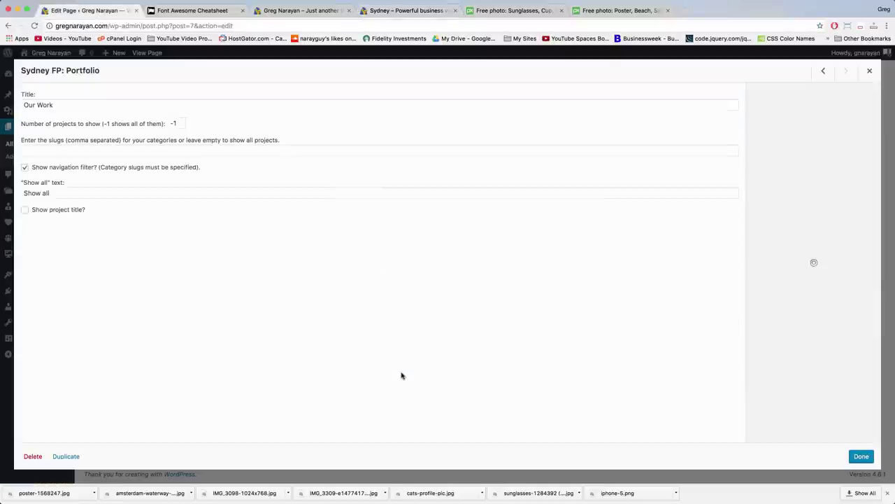
double_click(53, 192)
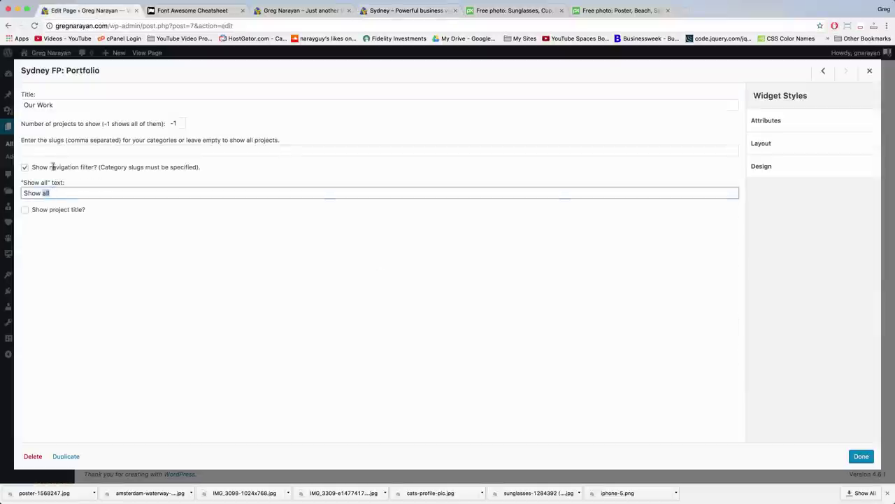
click(44, 149)
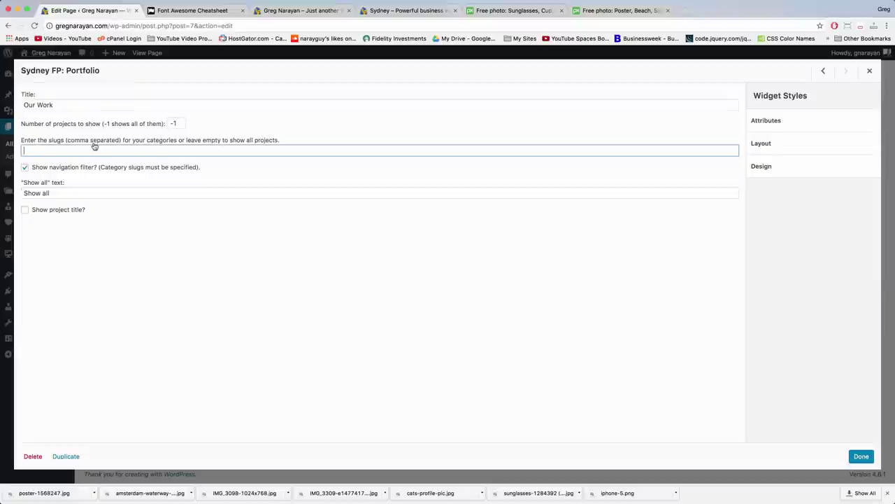
text(nature, urban, beaches, signs)
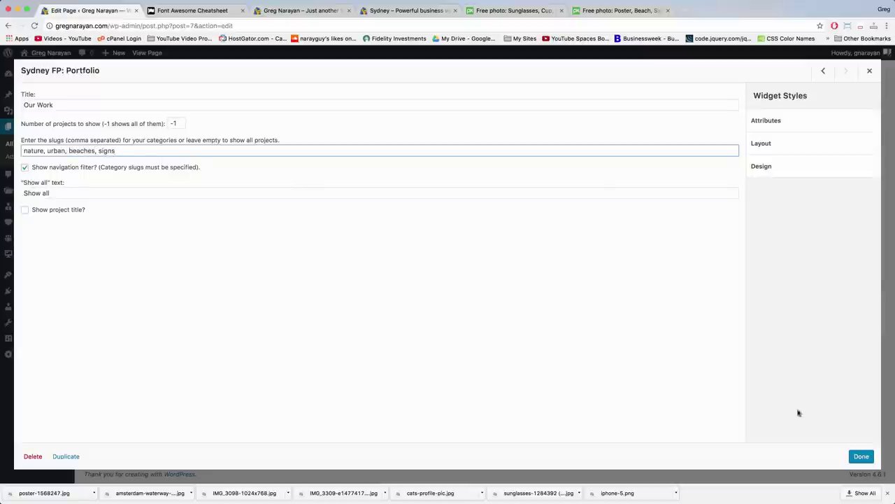
click(860, 456)
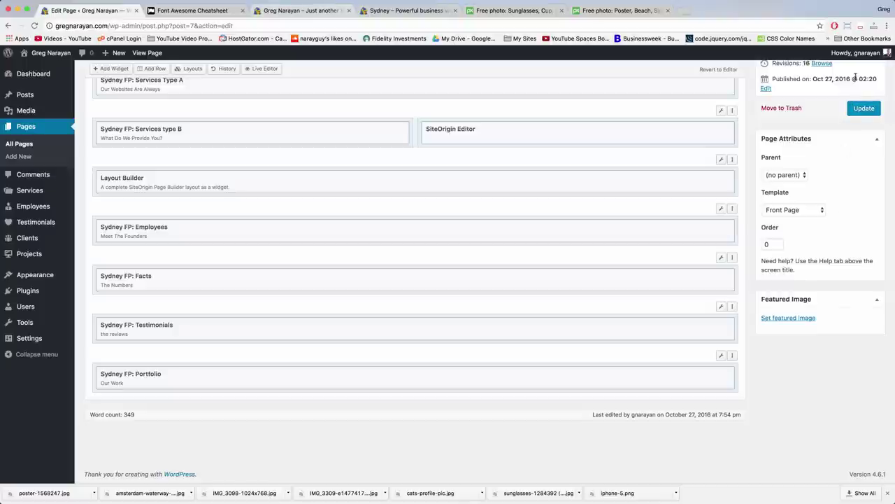
click(862, 111)
On the live site, test the Our Work filters: signs, urban, beaches, nature and Show all
click(308, 11)
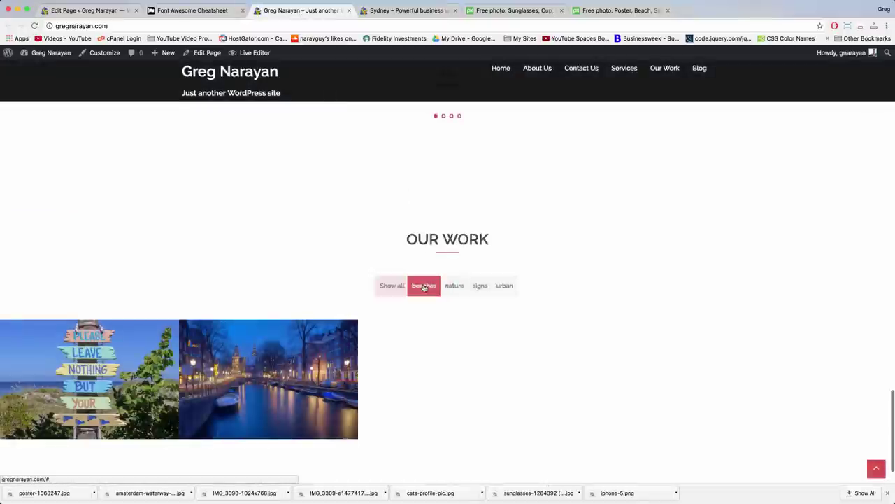
click(489, 287)
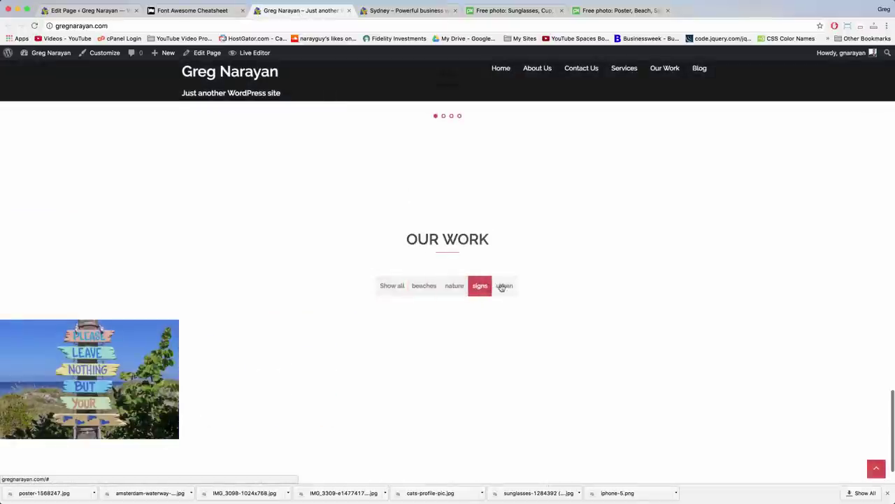
click(504, 286)
click(381, 286)
scroll(379, 287, down, 1)
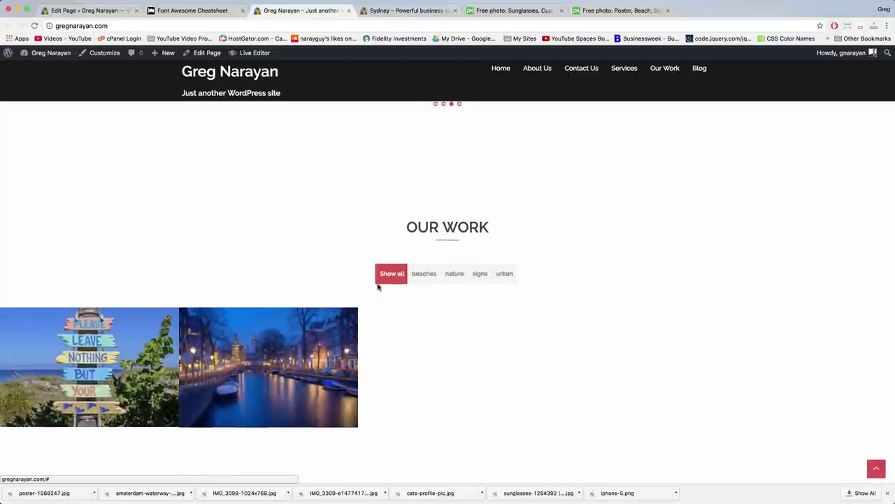
click(414, 273)
click(455, 274)
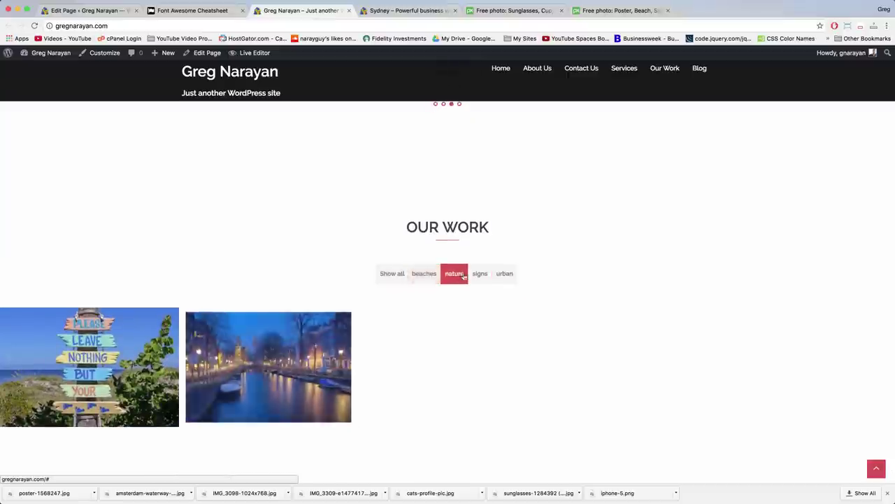
click(479, 273)
click(505, 274)
click(392, 273)
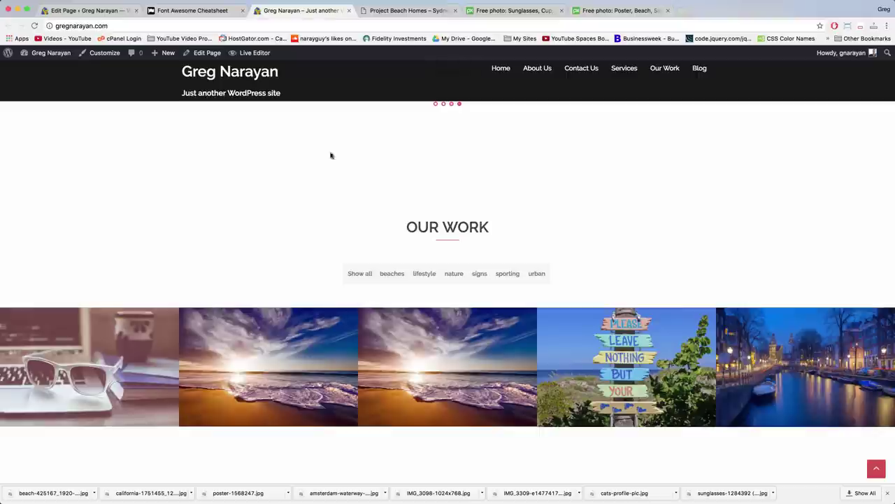
Go to the Sydney demo home page and scroll to the 'Who should use this video tutorial?' and skills sections
click(418, 7)
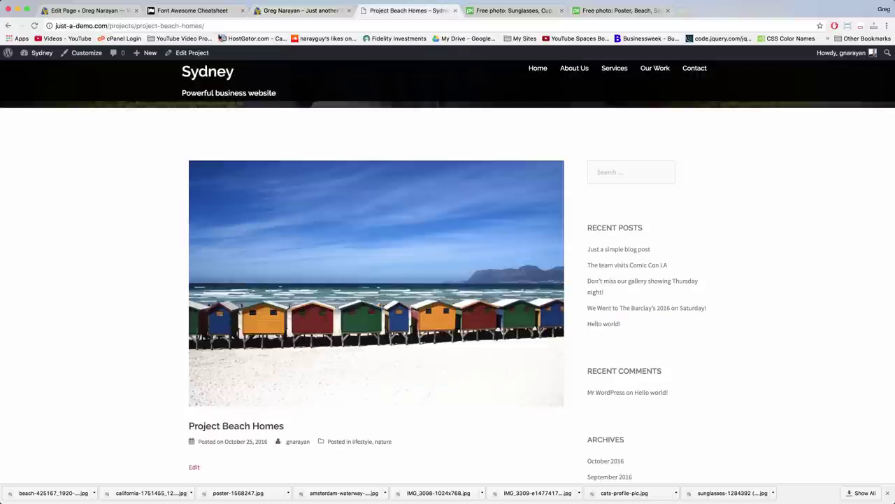
click(219, 71)
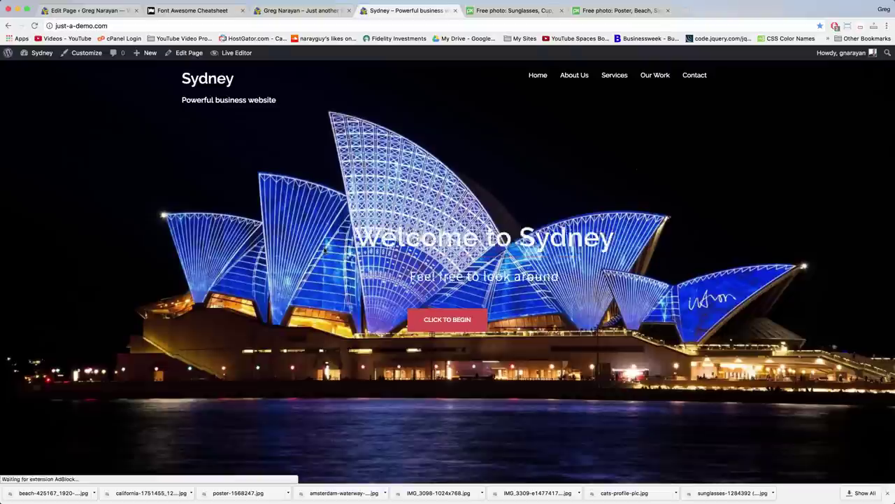
scroll(324, 247, down, 20)
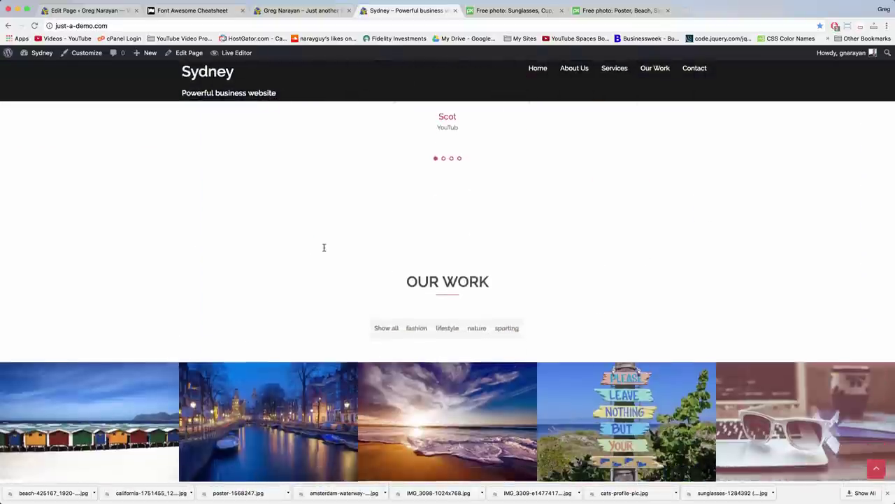
scroll(324, 247, up, 2)
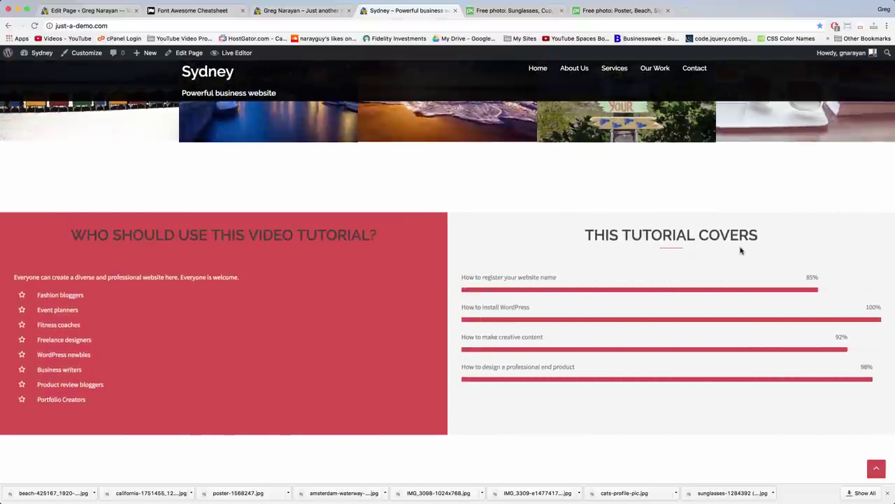
scroll(511, 260, down, 1)
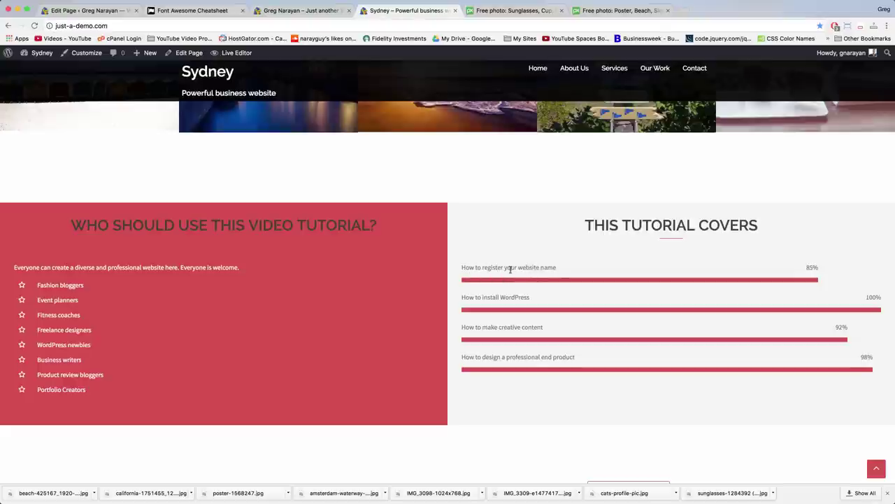
scroll(581, 372, down, 1)
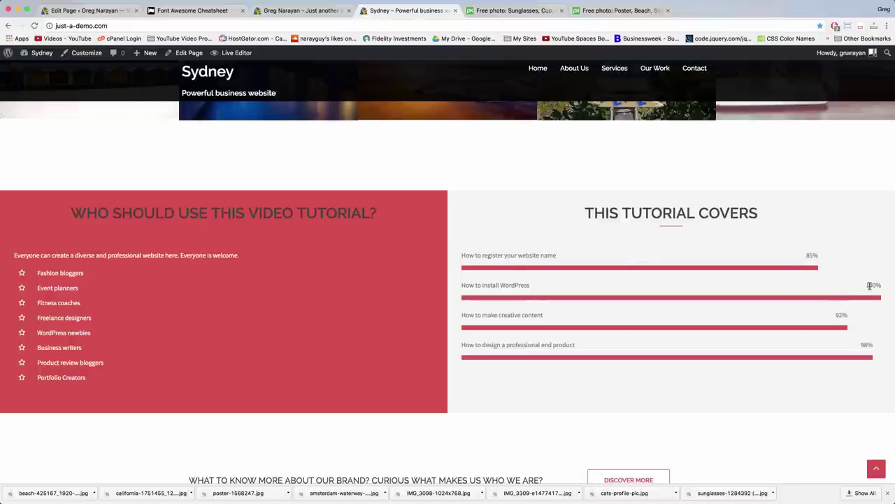
scroll(871, 294, up, 1)
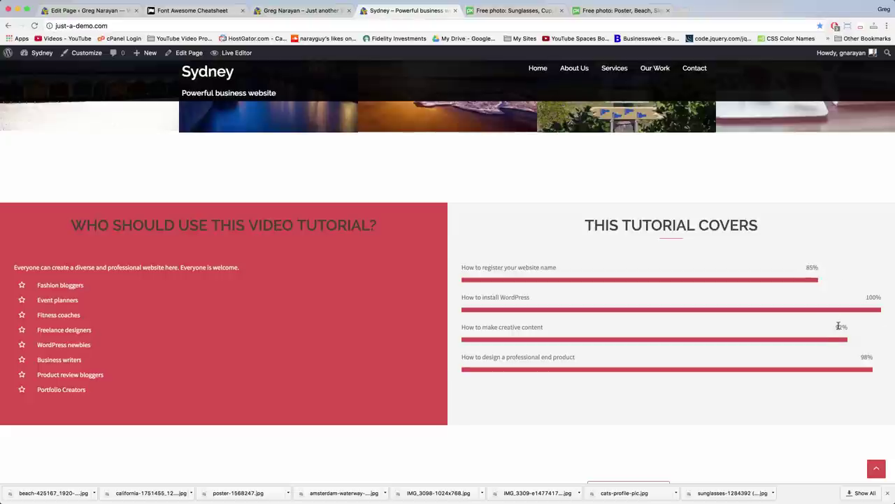
scroll(839, 326, down, 1)
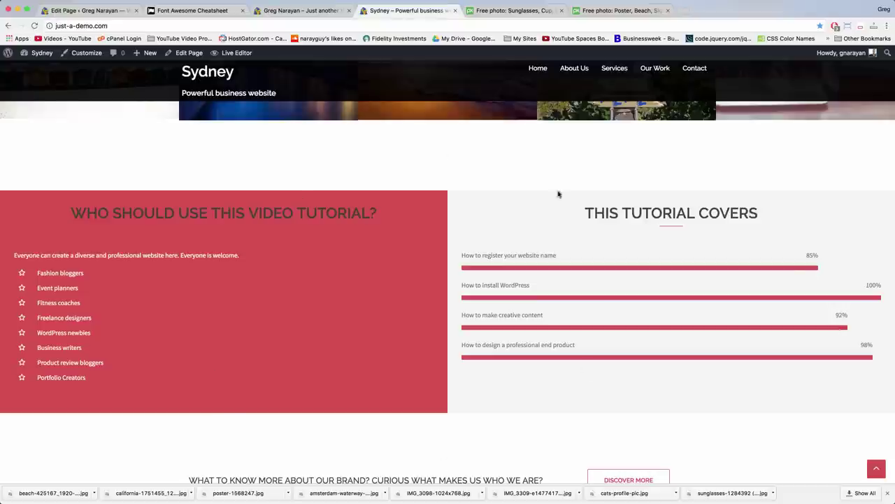
scroll(524, 417, up, 1)
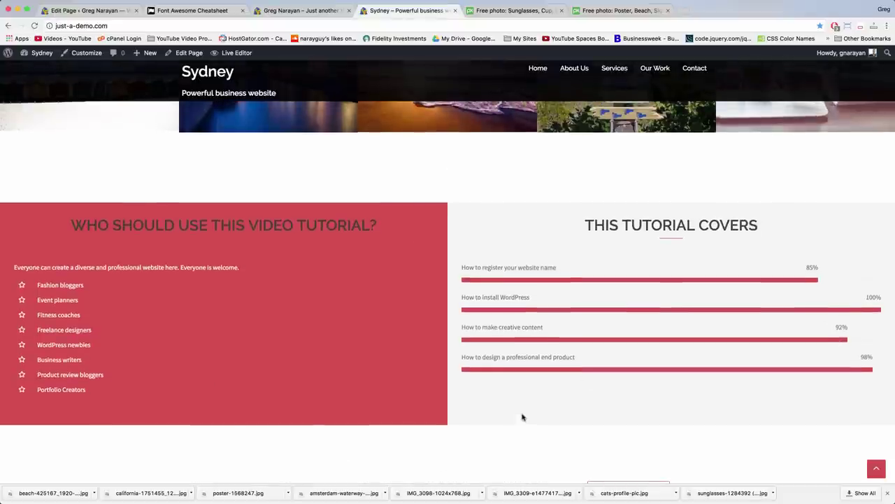
Insert a new two-column row and drag it to the bottom of the front page layout
click(101, 12)
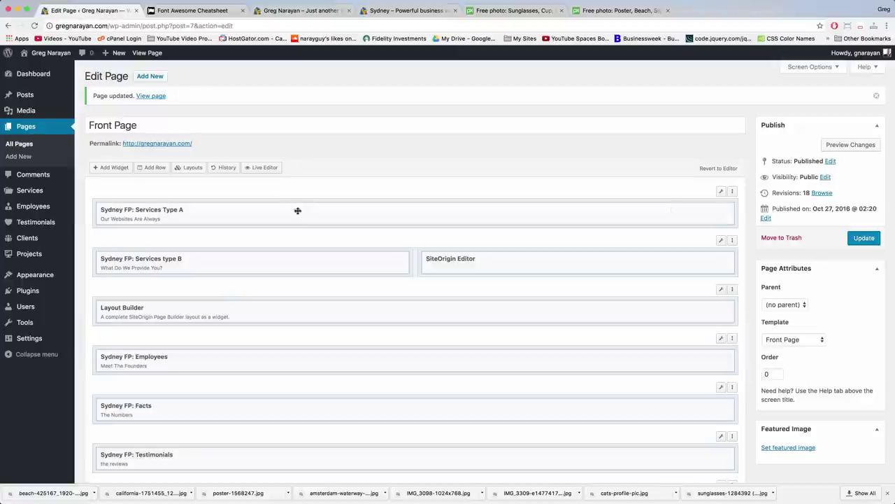
scroll(380, 260, down, 5)
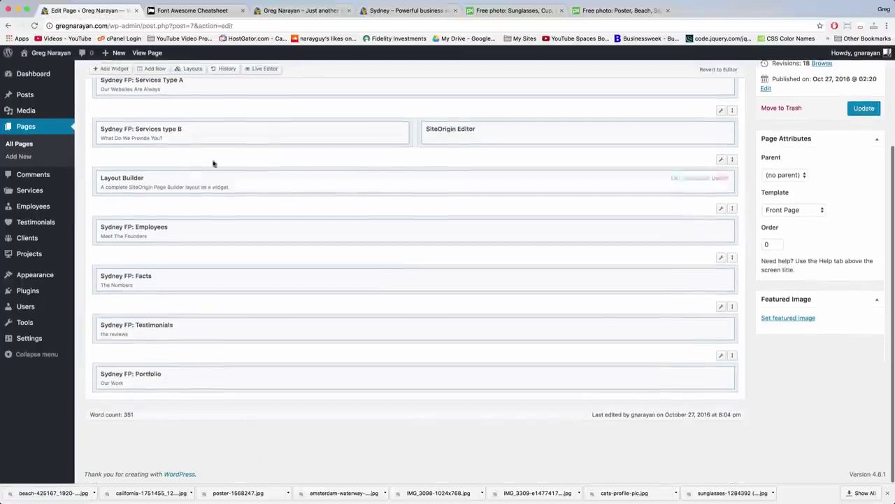
scroll(203, 163, up, 5)
click(155, 169)
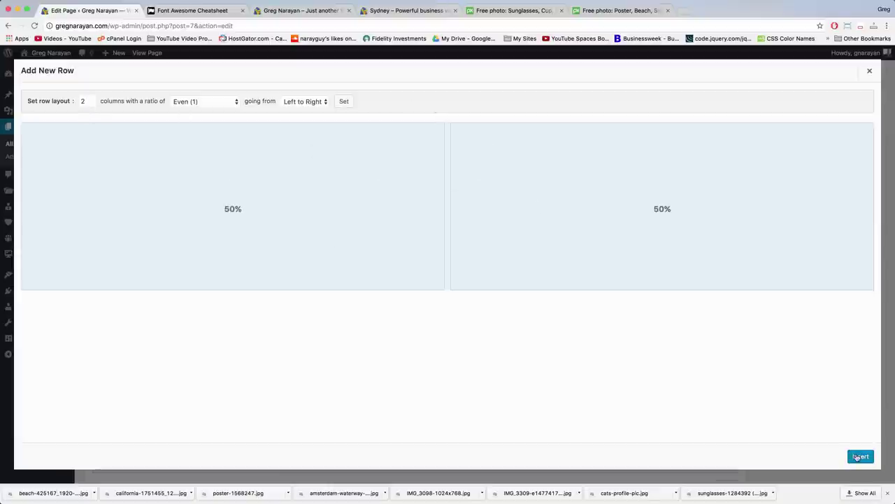
click(860, 456)
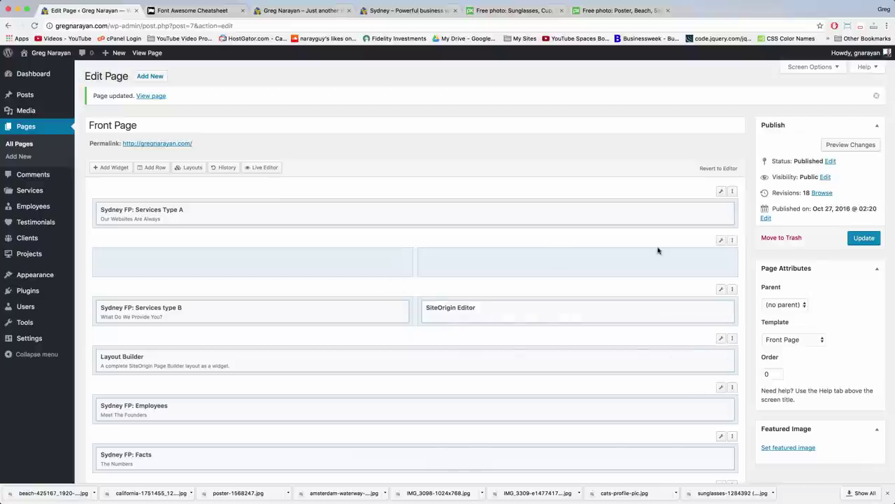
scroll(710, 240, down, 2)
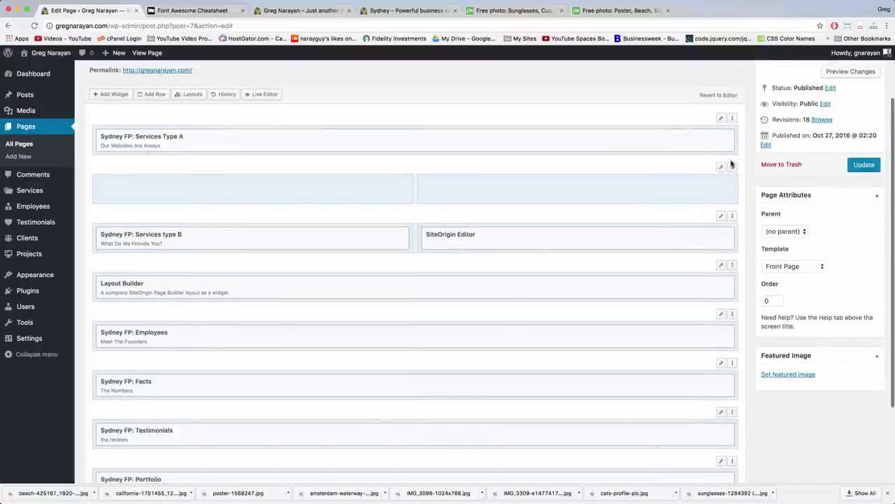
drag(732, 165, 720, 464)
Add a Sydney FP: List widget to the new row's left column
scroll(719, 463, down, 3)
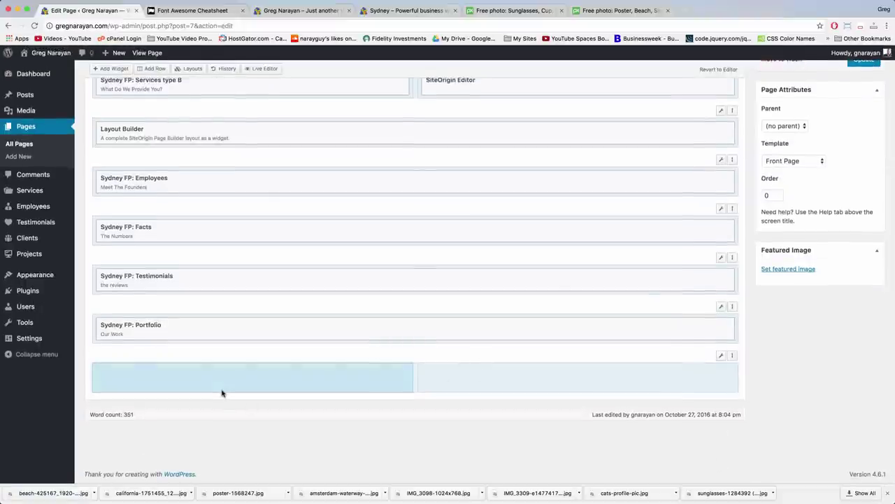
scroll(221, 392, up, 5)
click(110, 167)
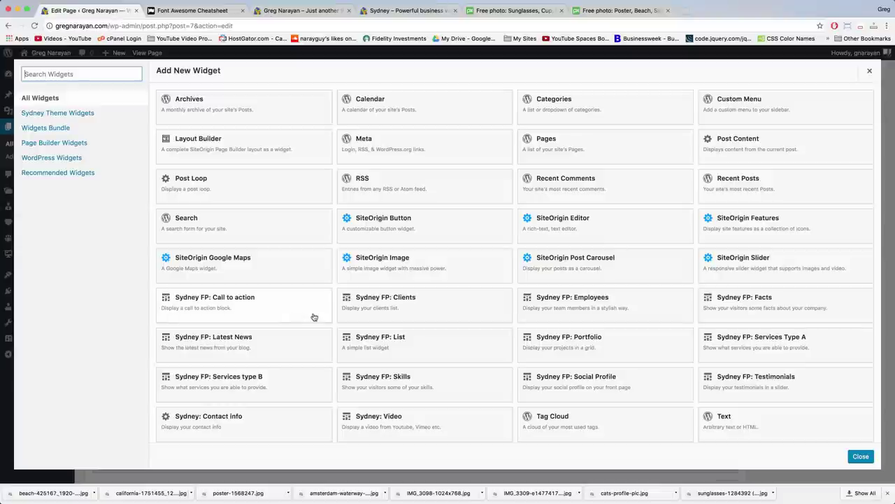
click(429, 346)
scroll(429, 345, down, 5)
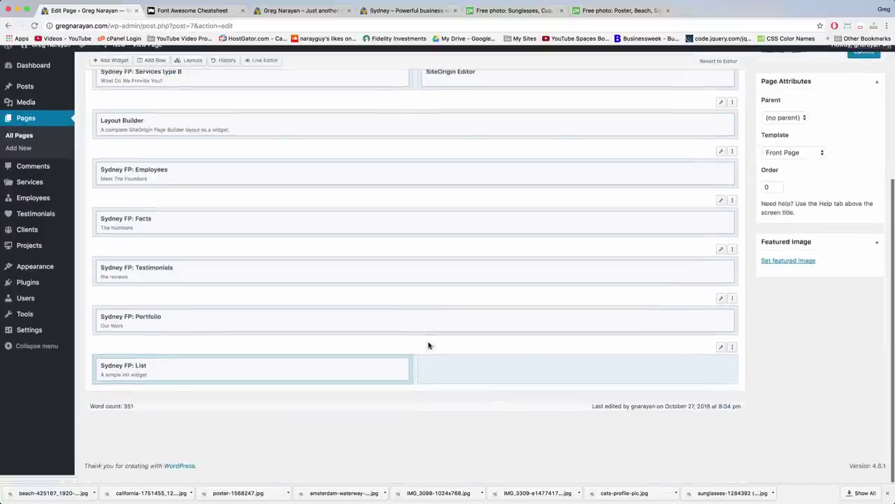
Copy the demo heading 'Who should use this video tutorial?' into the List widget's title
click(241, 377)
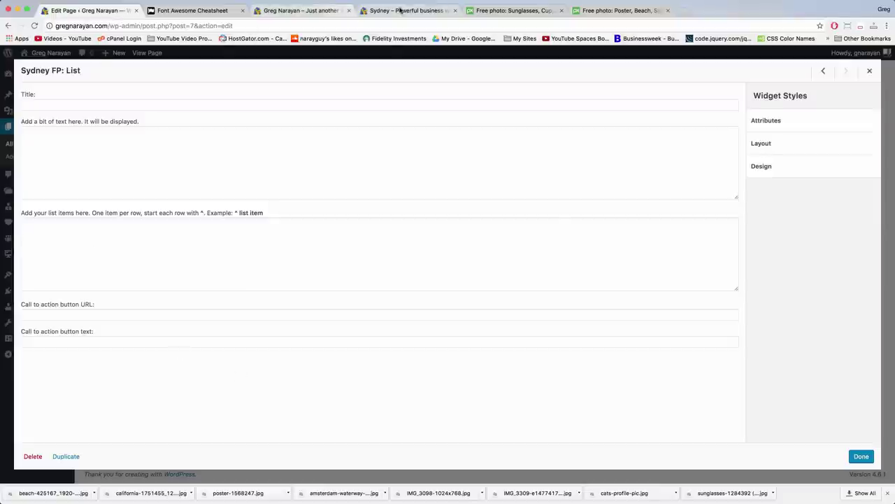
click(409, 11)
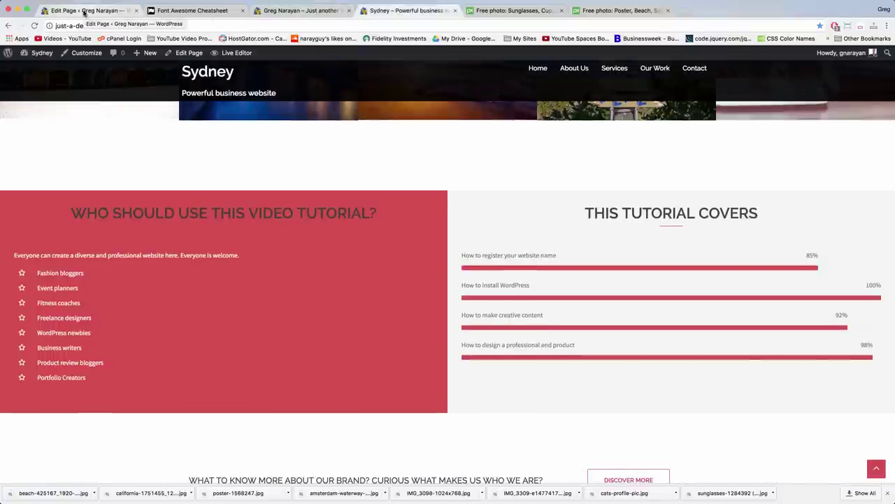
click(84, 11)
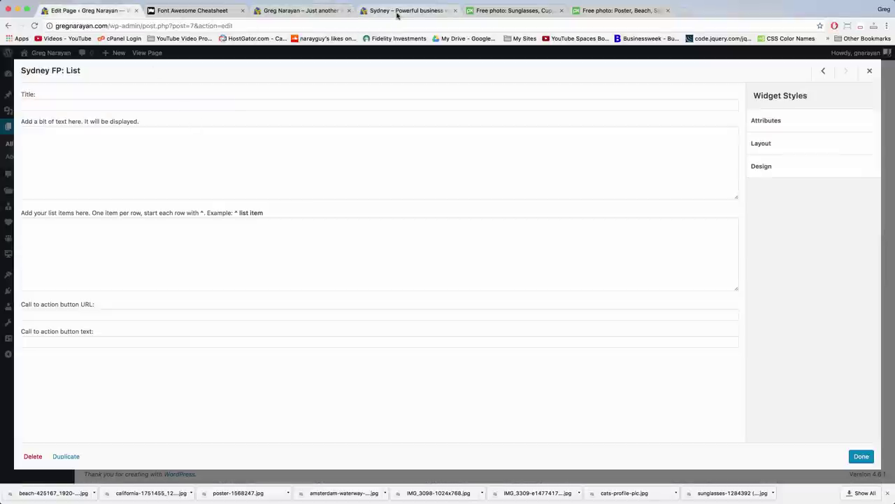
click(410, 10)
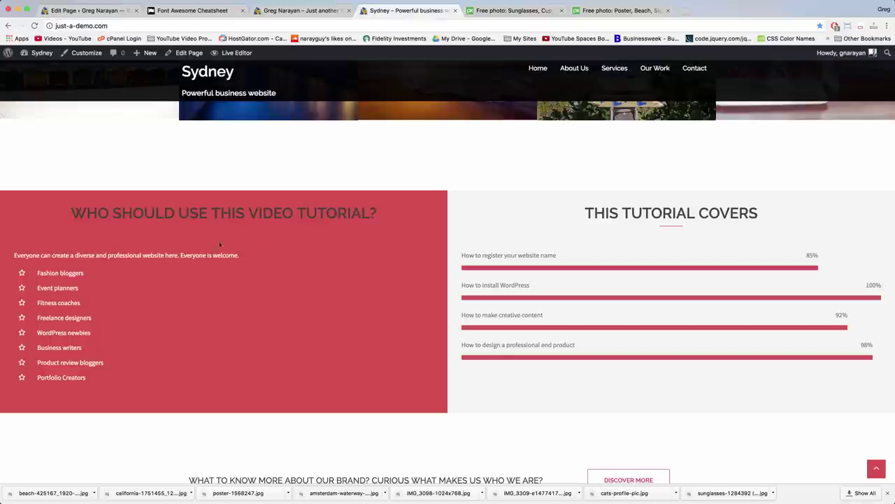
drag(386, 212, 66, 216)
key(super+c)
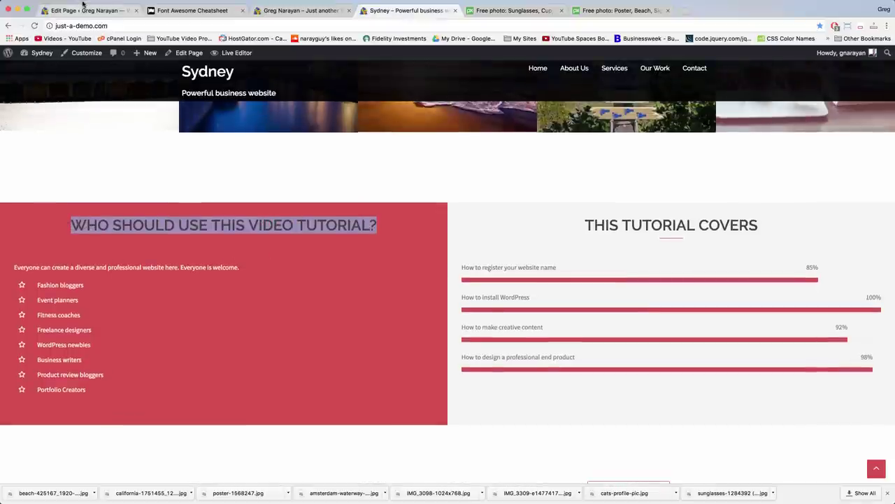
click(84, 10)
click(68, 105)
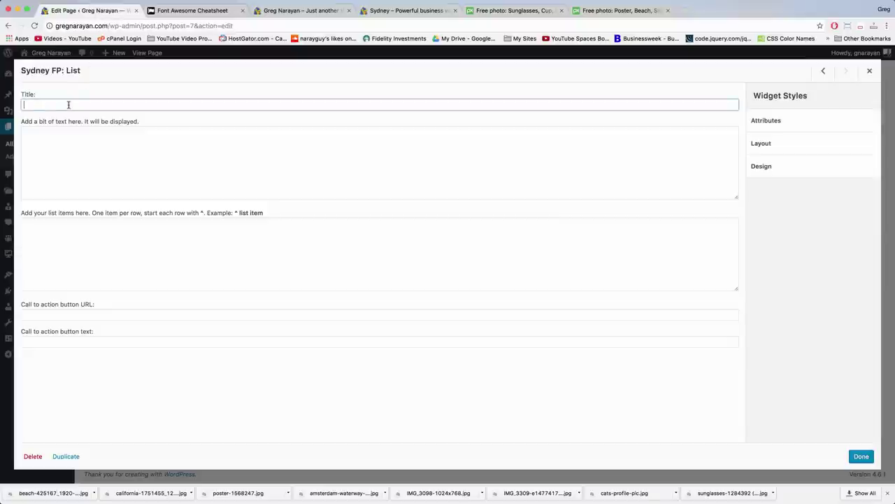
key(super+v)
Copy the demo's intro sentence into the List widget's text box
click(92, 157)
click(410, 10)
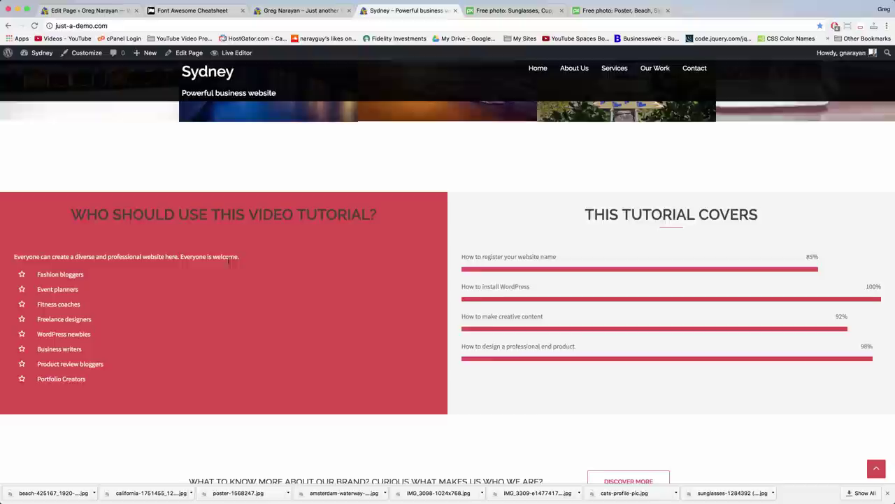
triple_click(62, 274)
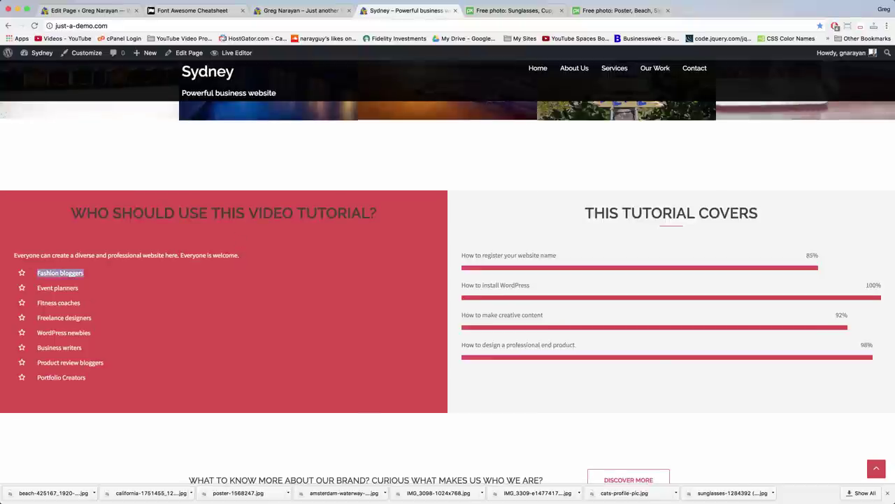
drag(240, 256, 10, 255)
key(super+c)
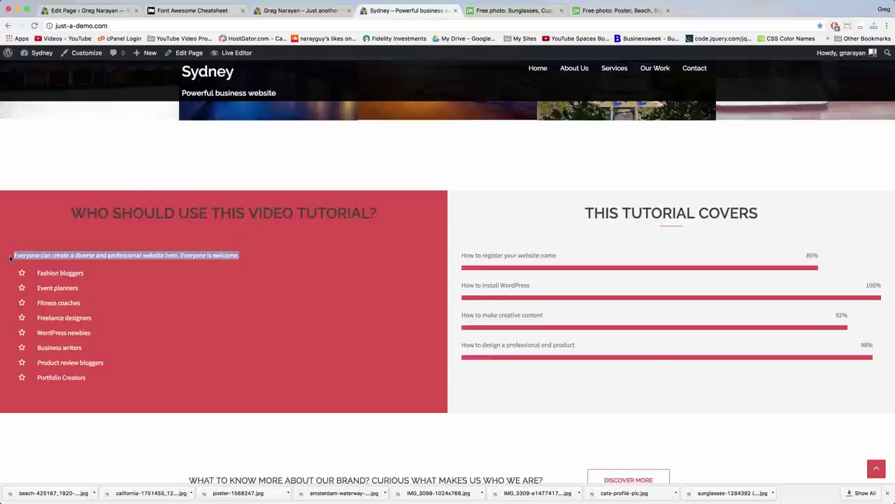
click(96, 11)
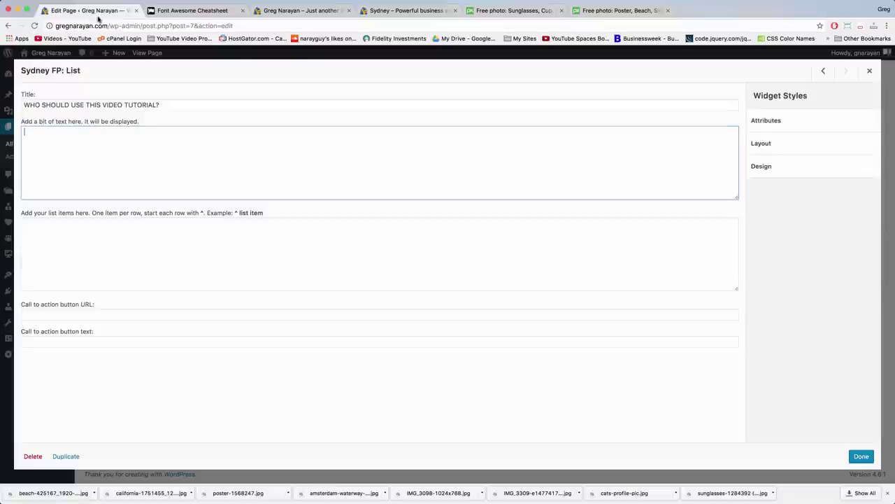
key(super+v)
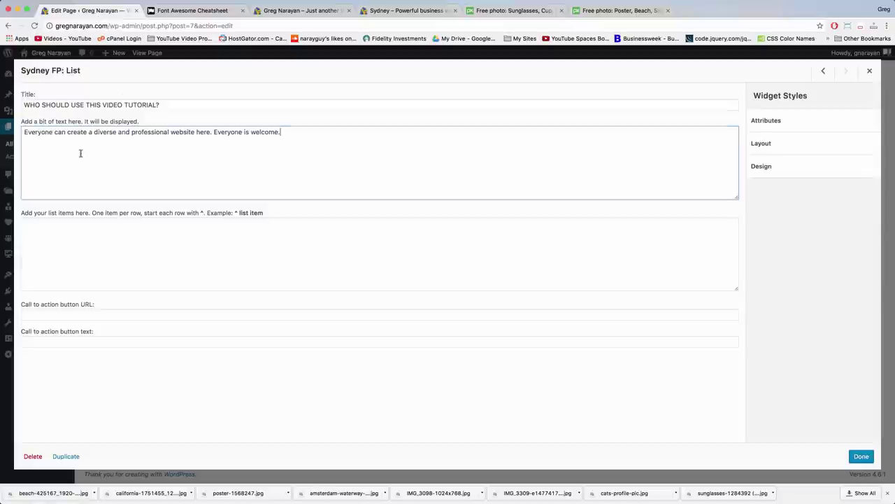
Copy the demo's eight audience items into the List widget's list box
click(116, 239)
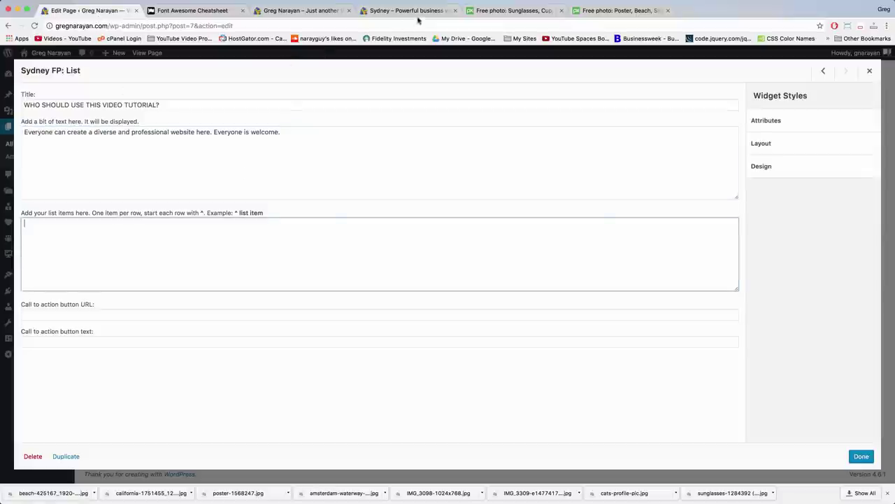
click(417, 12)
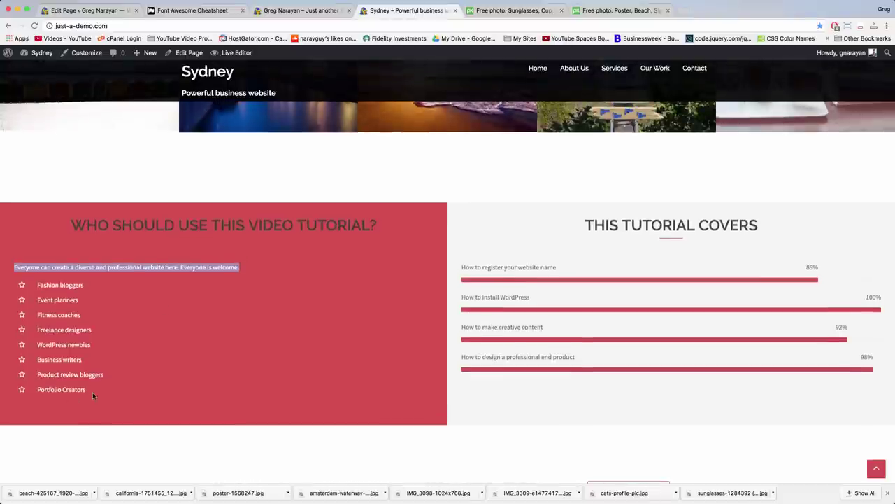
drag(92, 391, 34, 285)
key(super+c)
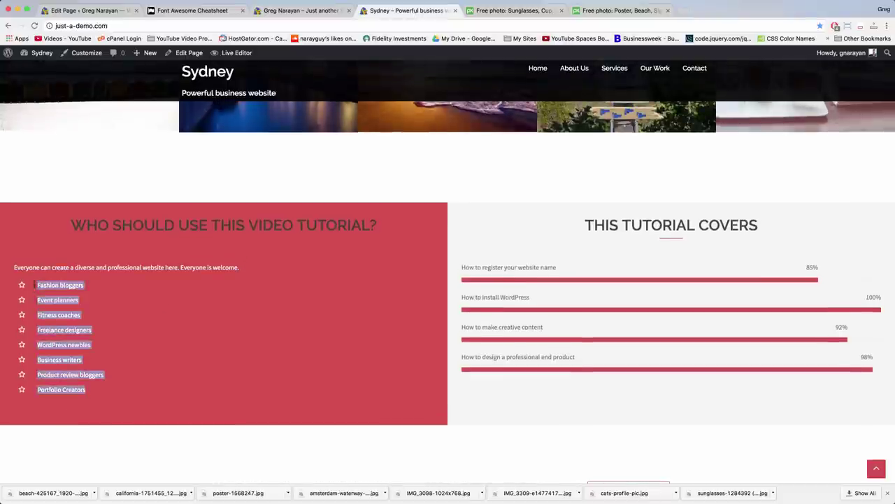
click(90, 11)
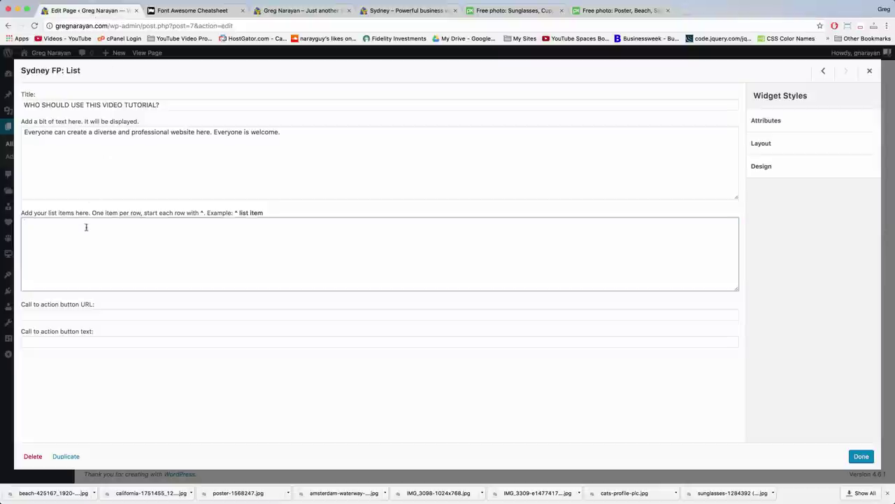
key(super+v)
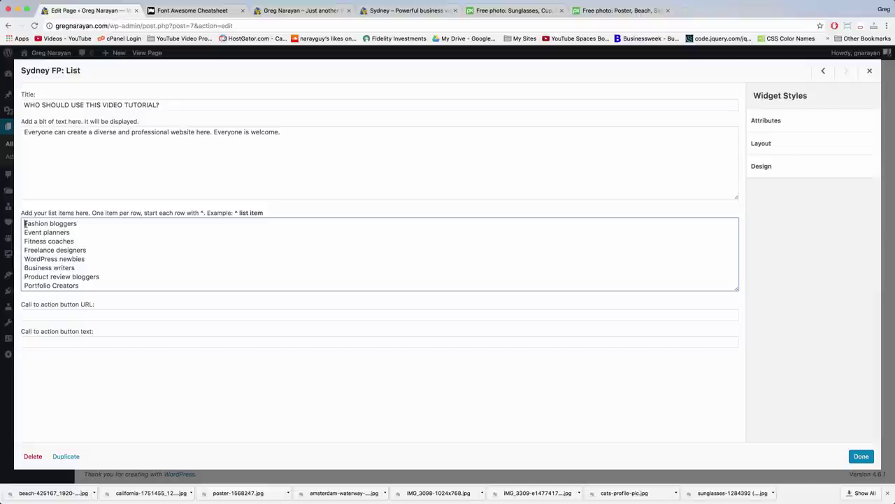
Prefix each of the eight list items, Event planners through Portfolio Creators, with '^'
text(^)
click(24, 232)
text(^)
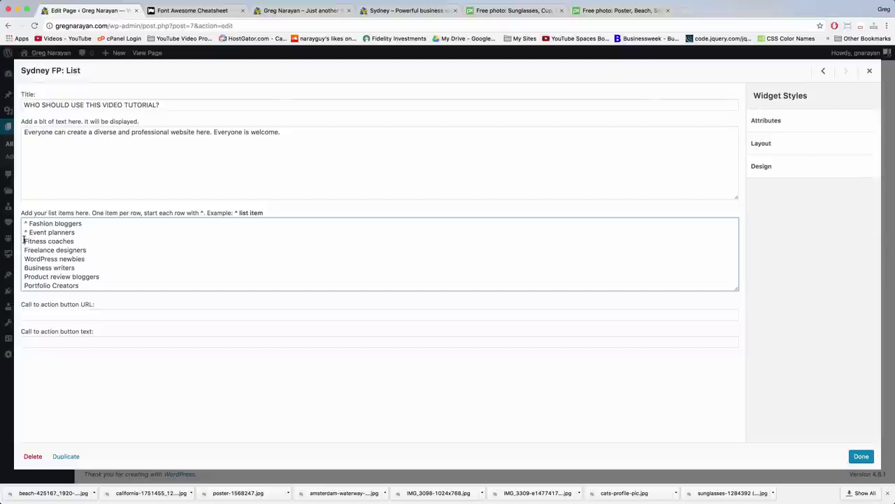
click(23, 240)
text(^)
click(24, 250)
text(^)
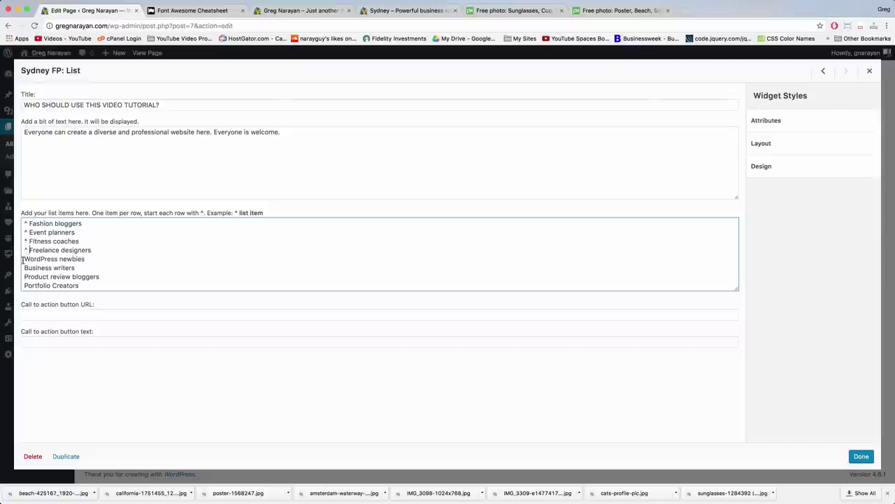
click(24, 259)
text(^)
click(24, 267)
text(^)
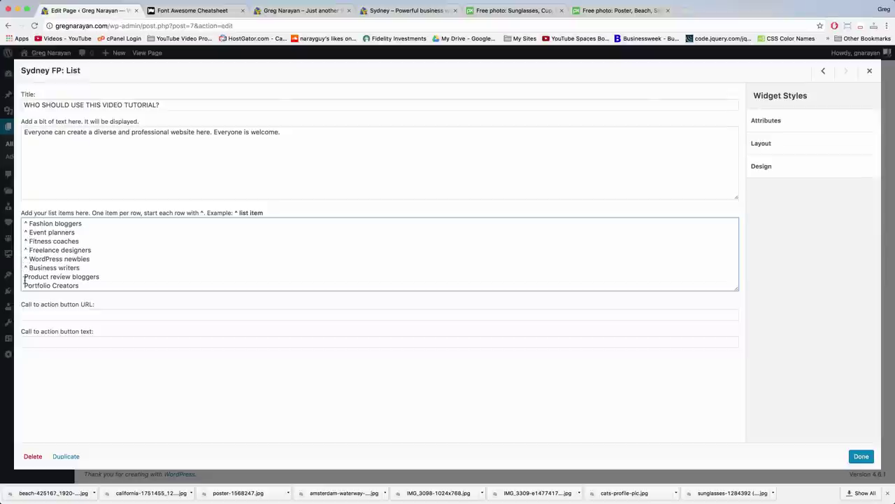
click(24, 276)
text(^)
click(24, 285)
text(^)
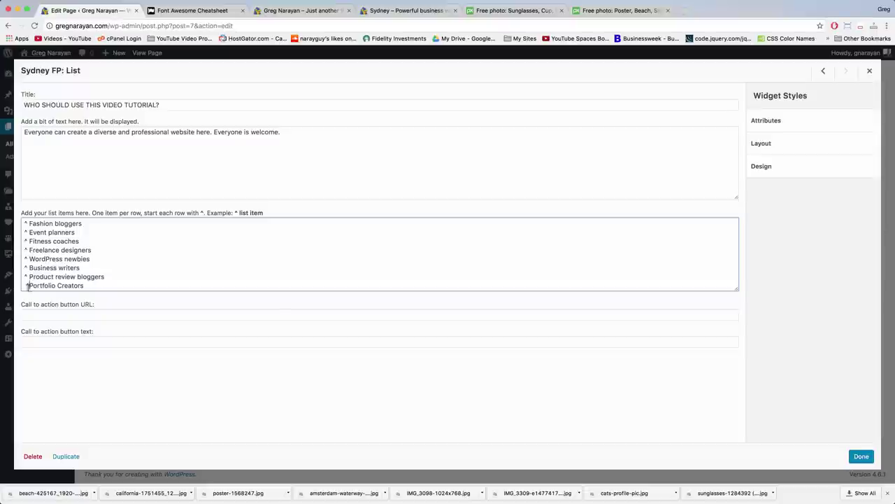
key(BackSpace)
key(BackSpace)
text(^)
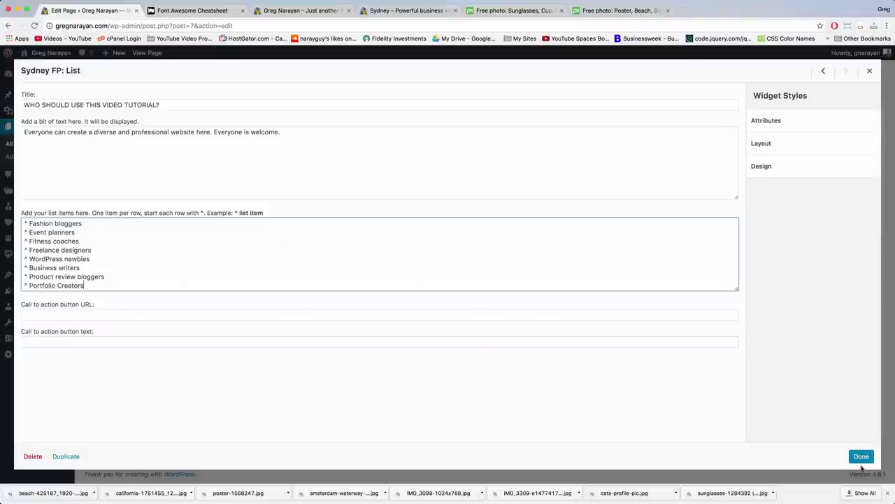
Close the List widget and update the front page
click(860, 457)
scroll(626, 376, up, 3)
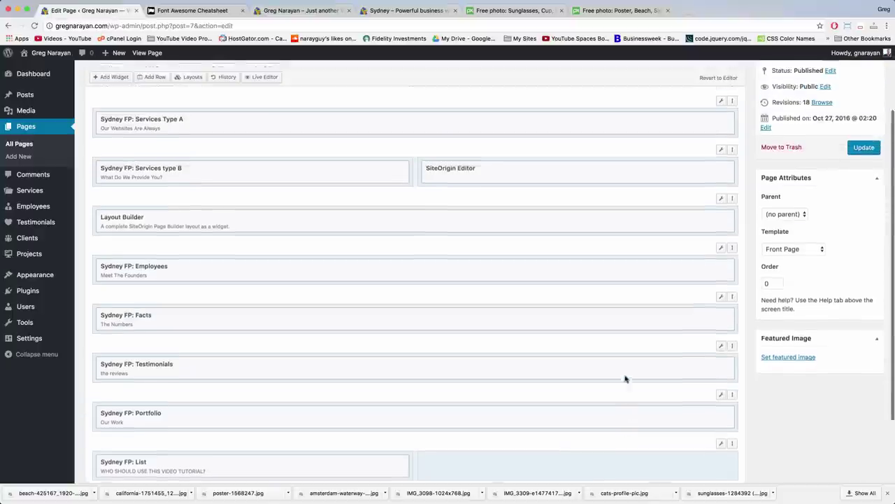
click(864, 173)
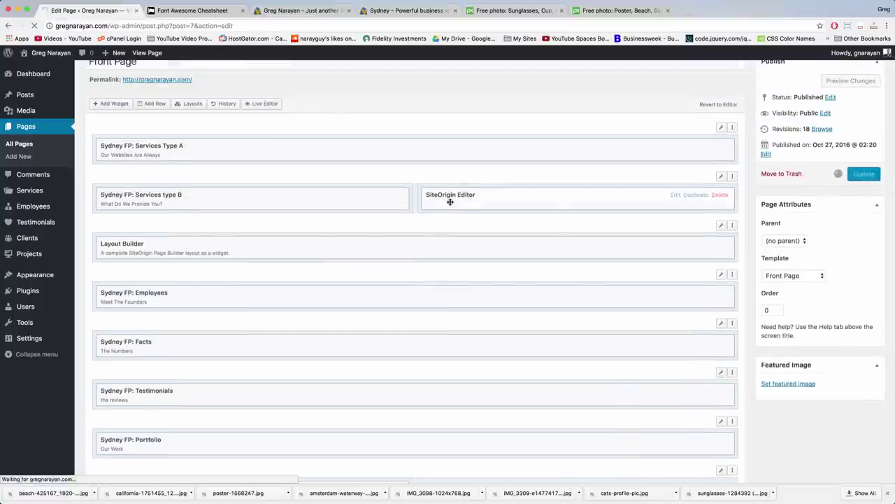
Reload the live site to review the star-bulleted audience list section, then compare with the Sydney demo
click(290, 12)
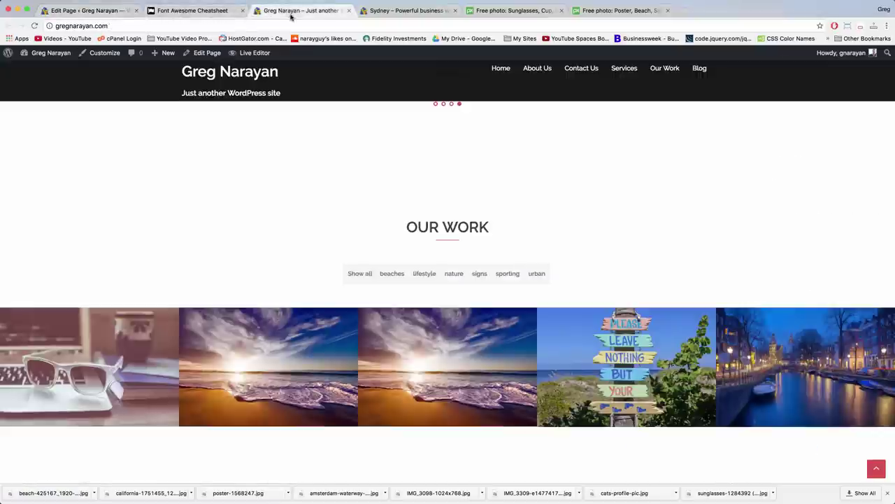
click(37, 26)
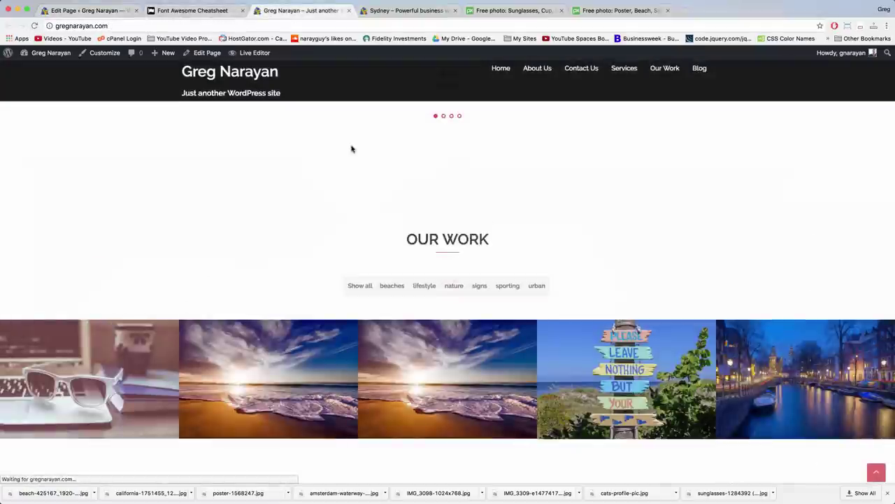
scroll(352, 148, down, 3)
scroll(351, 147, down, 3)
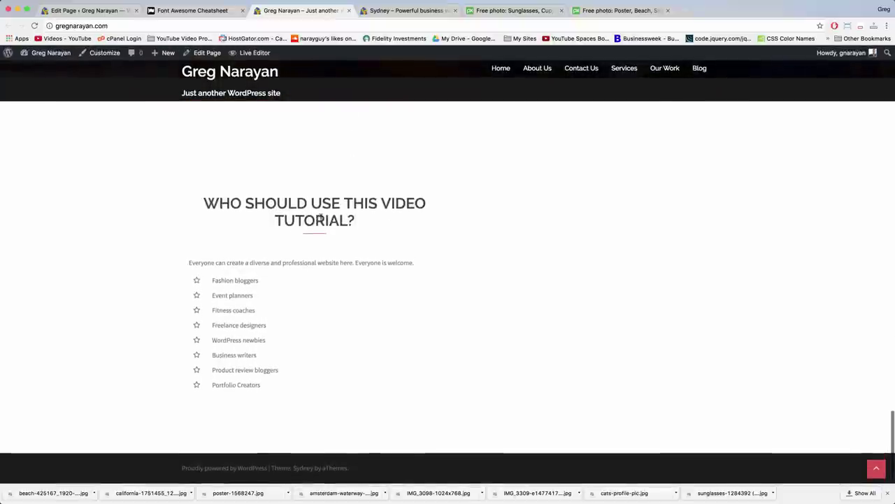
scroll(336, 192, up, 2)
scroll(189, 245, down, 2)
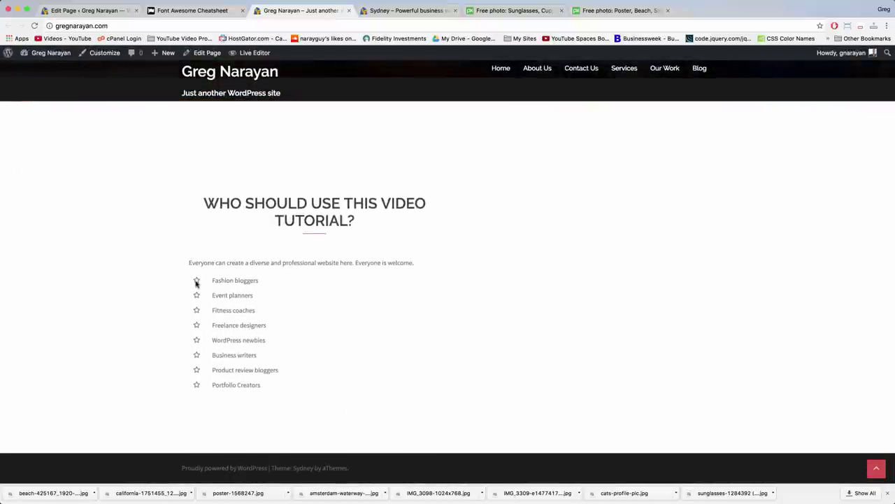
scroll(239, 210, up, 2)
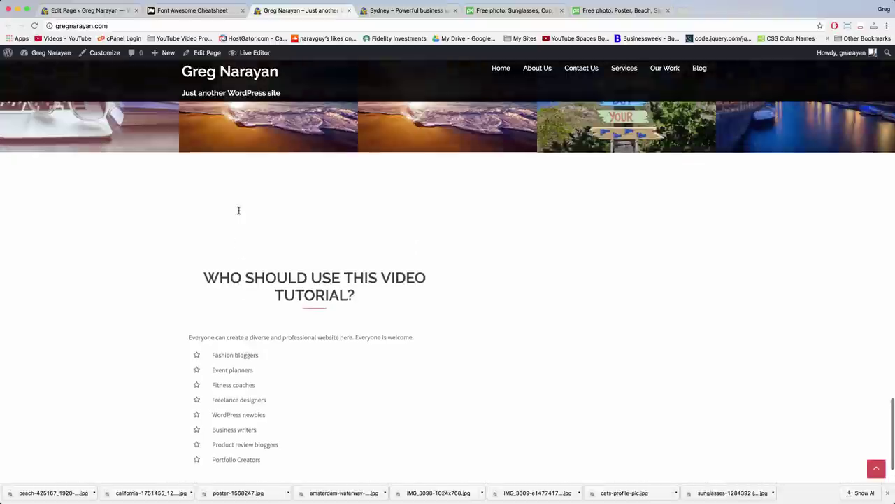
click(407, 12)
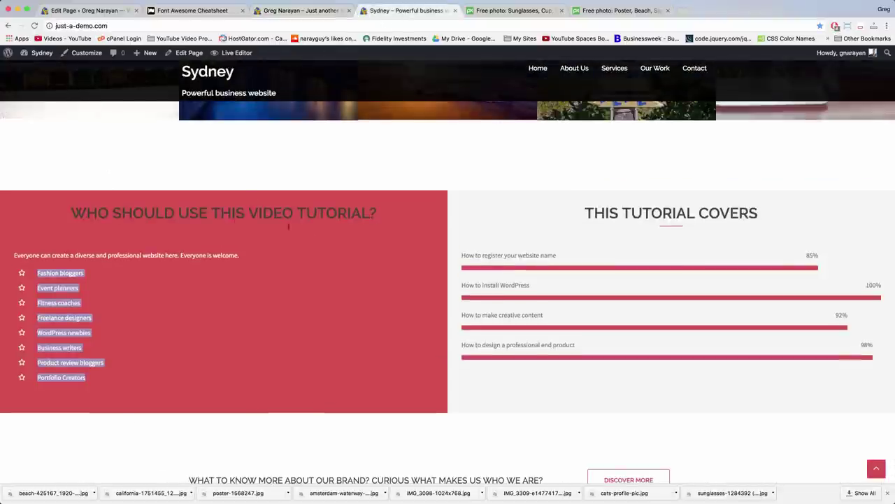
Place a Sydney FP: Skills widget in the bottom row's right column and open its blank settings
click(96, 14)
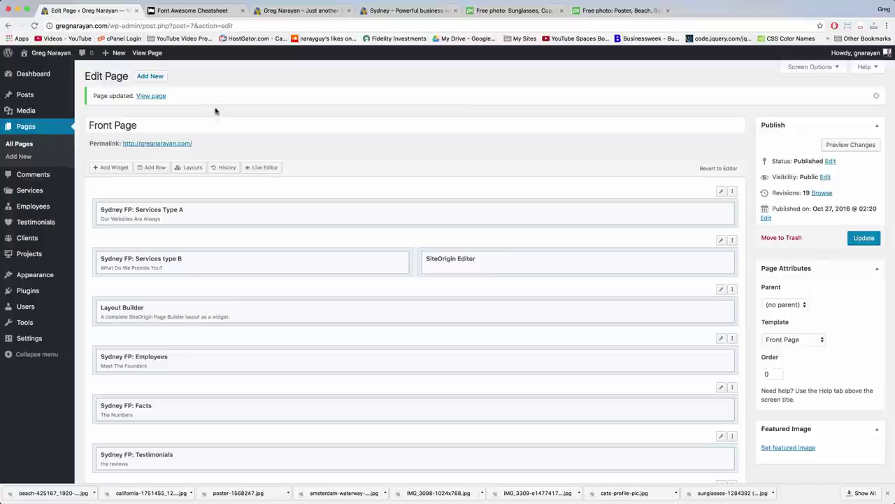
scroll(200, 125, down, 5)
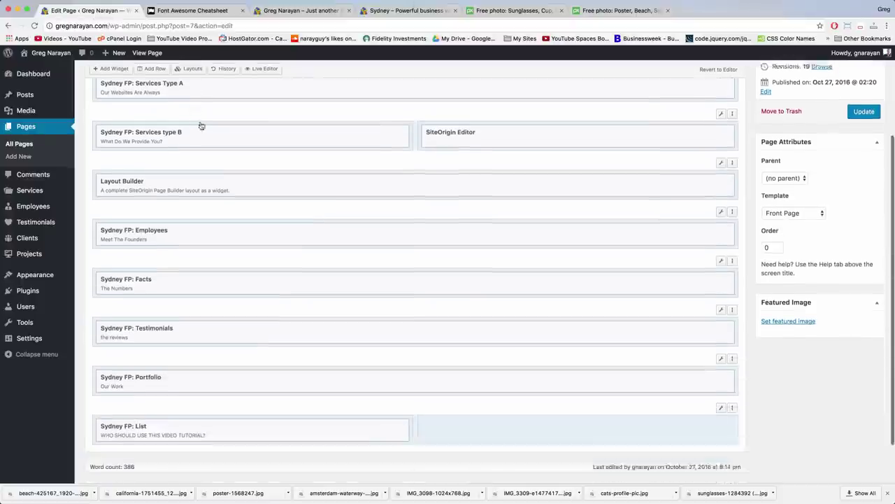
click(487, 387)
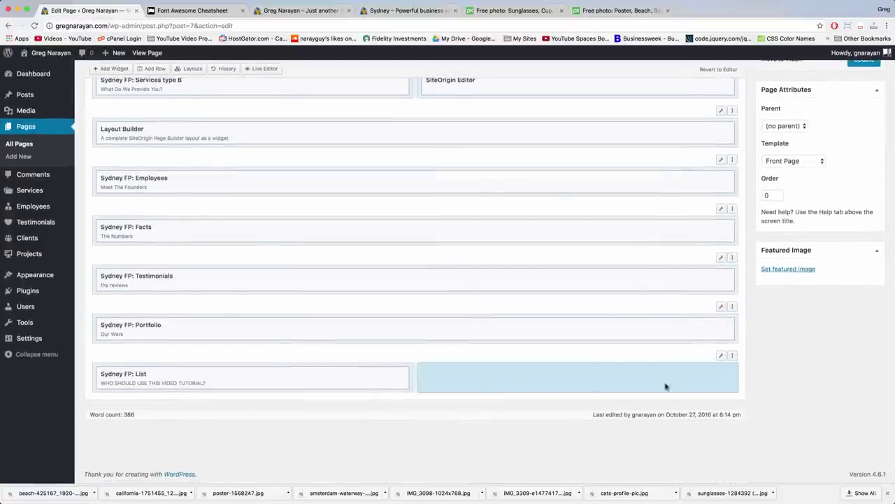
scroll(532, 371, up, 5)
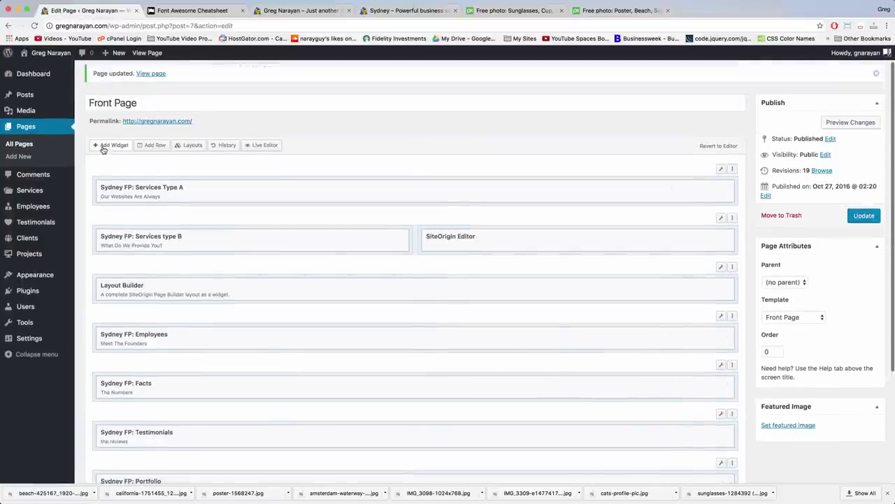
click(101, 145)
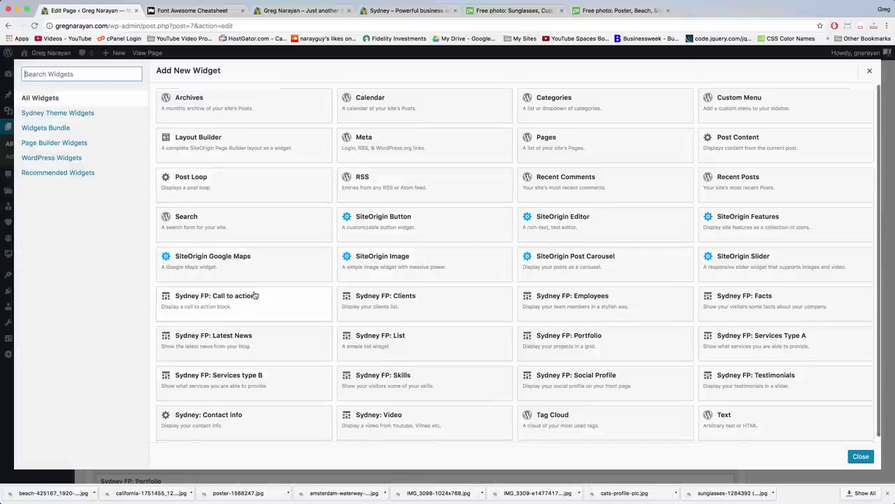
scroll(310, 294, down, 1)
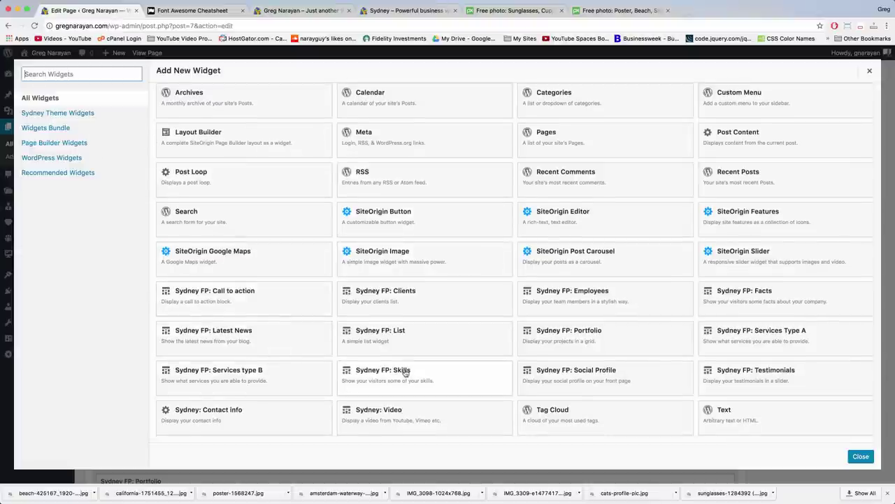
click(435, 374)
scroll(436, 374, down, 5)
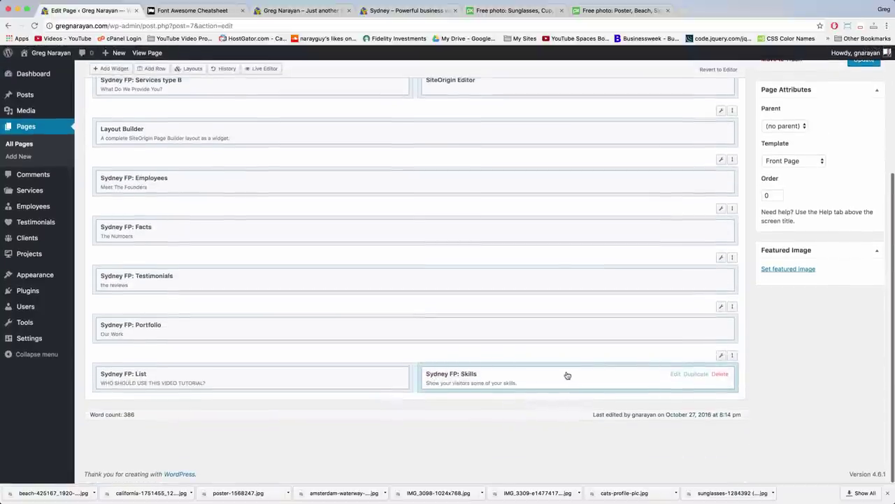
click(566, 375)
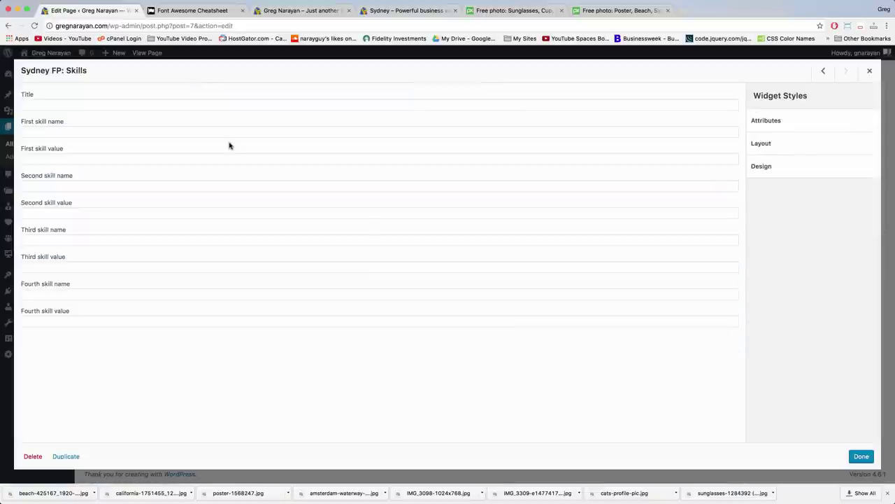
Fill in the first skill as 'How to register your website name', copied from the demo, with value 85
click(92, 106)
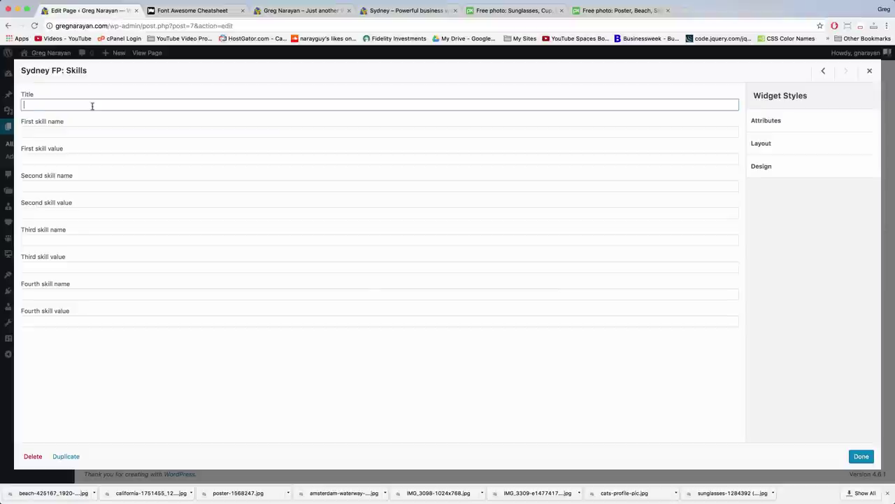
click(32, 132)
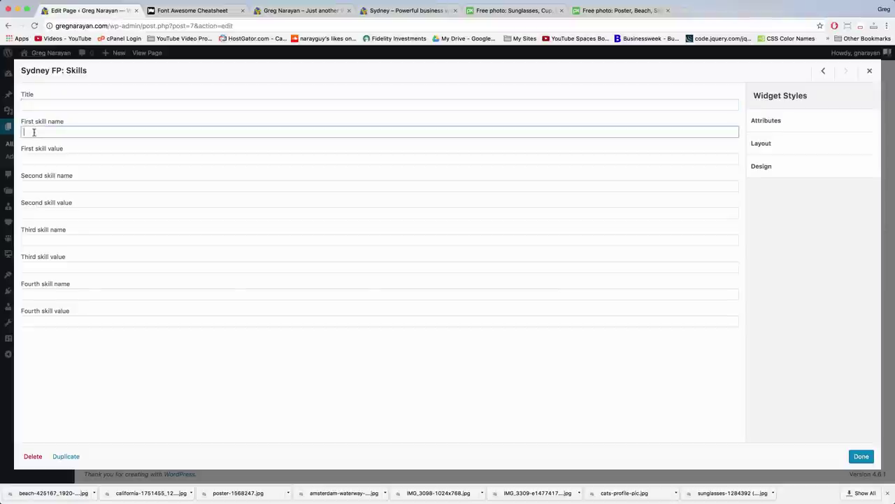
click(38, 157)
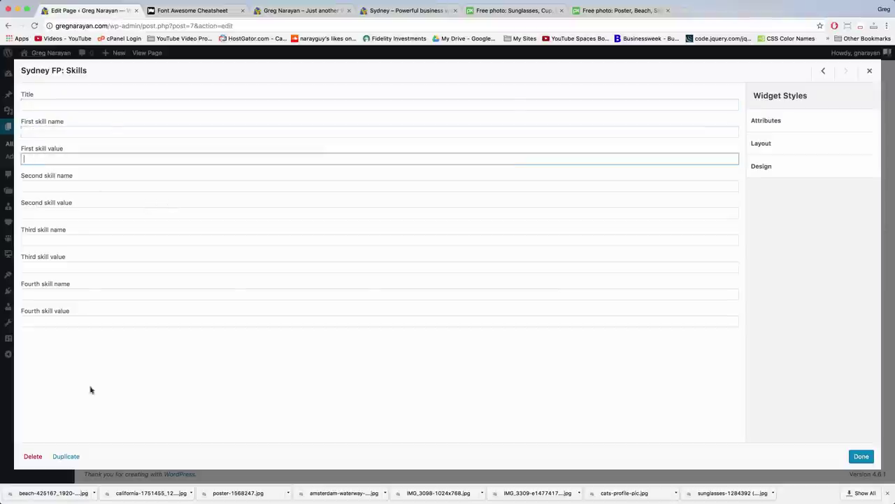
click(410, 10)
drag(557, 268, 459, 269)
triple_click(460, 267)
key(super+c)
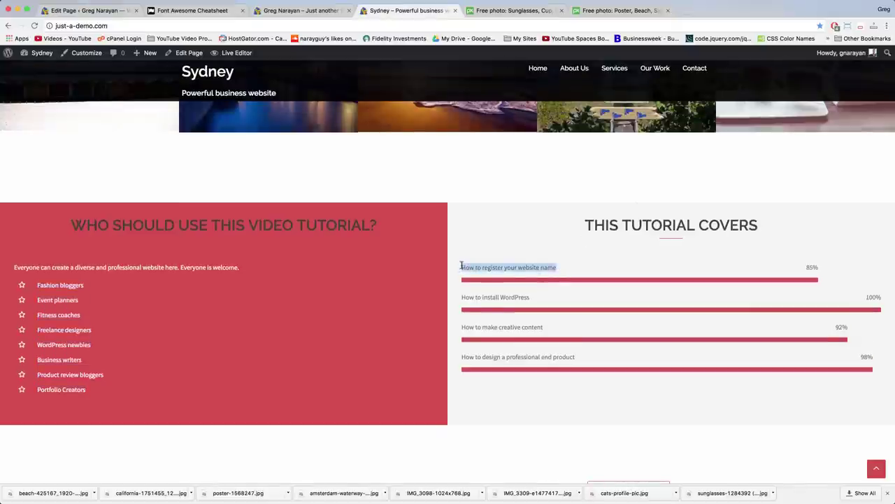
scroll(460, 267, down, 1)
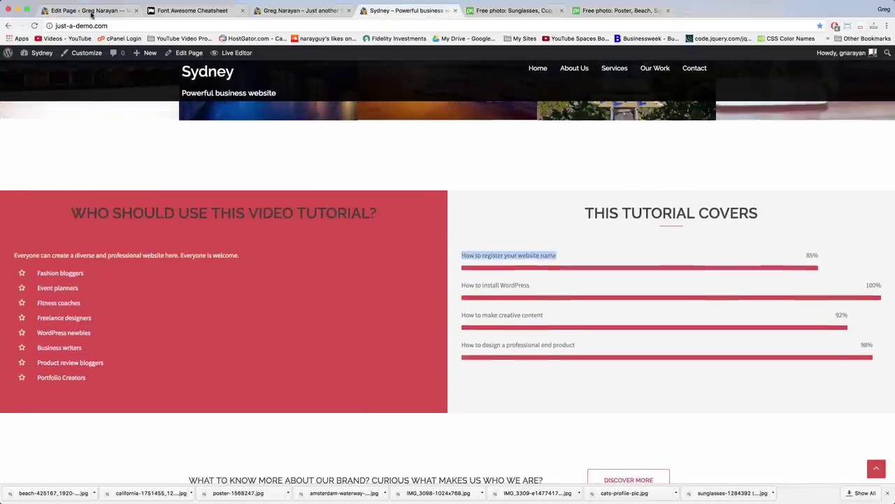
click(91, 11)
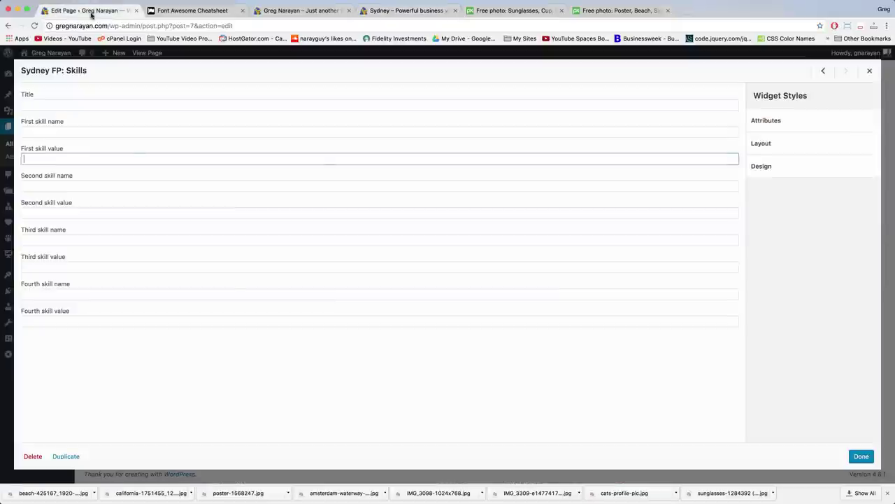
click(62, 131)
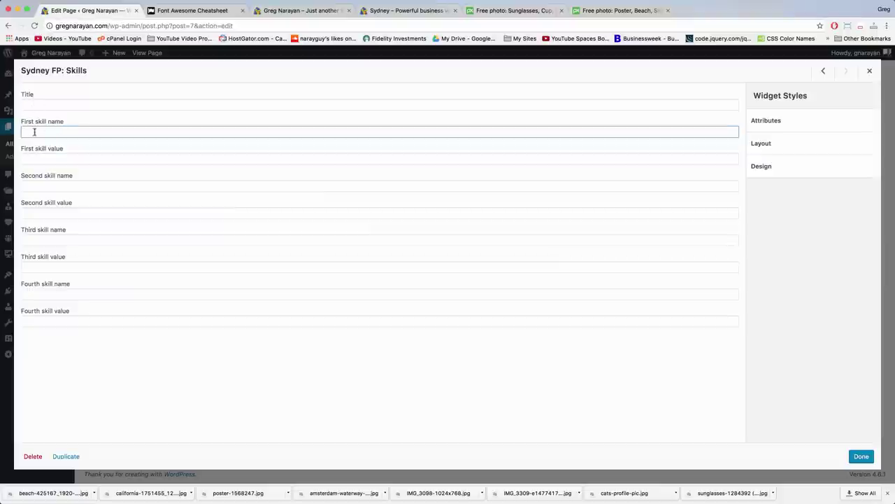
key(super+v)
click(33, 157)
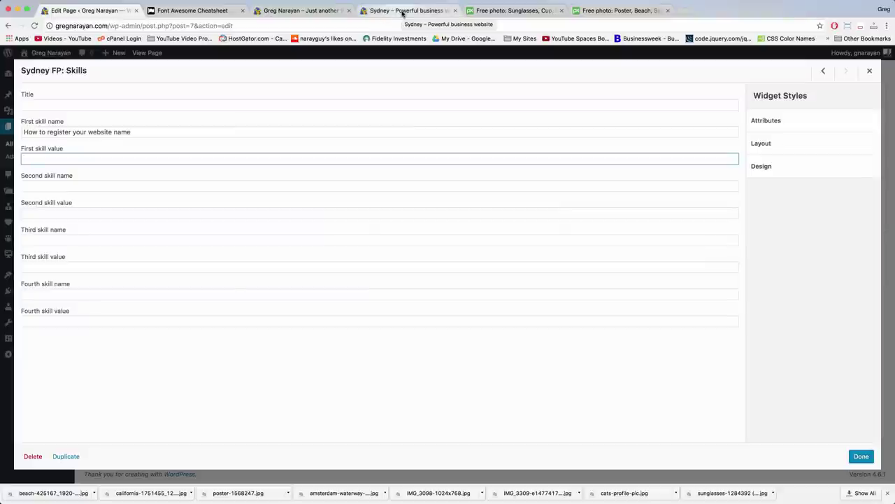
text(85)
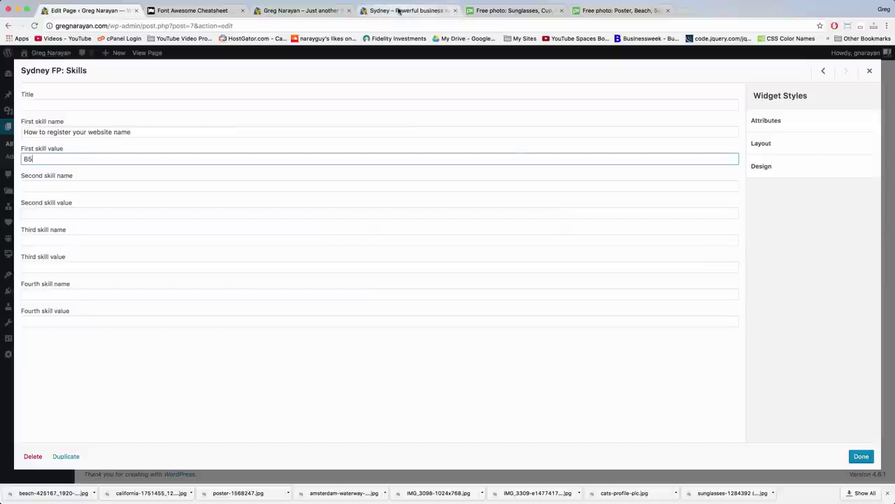
Add the second skill, 'How to install WordPress', copied from the demo
click(403, 13)
drag(526, 291, 462, 285)
key(super+c)
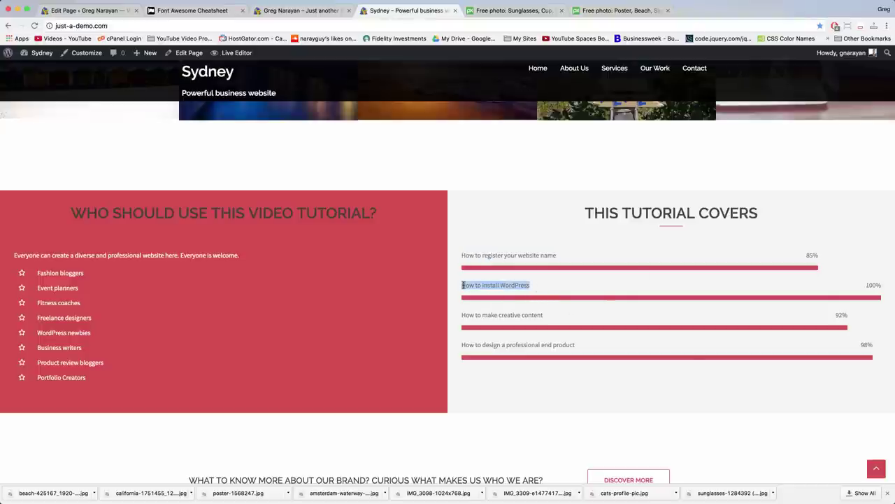
click(91, 11)
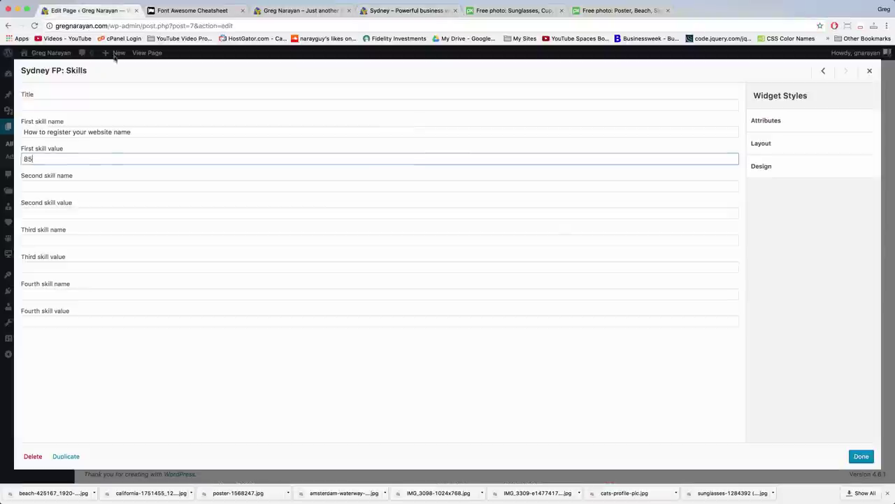
click(25, 186)
key(super+v)
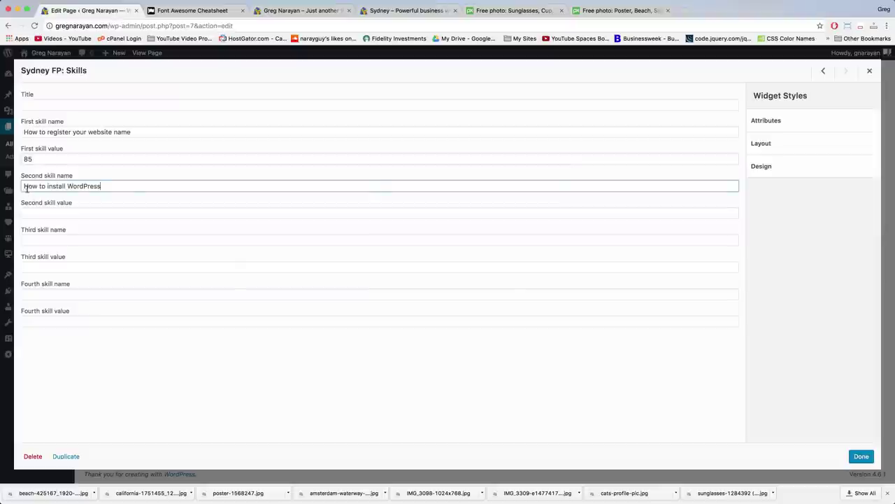
click(32, 211)
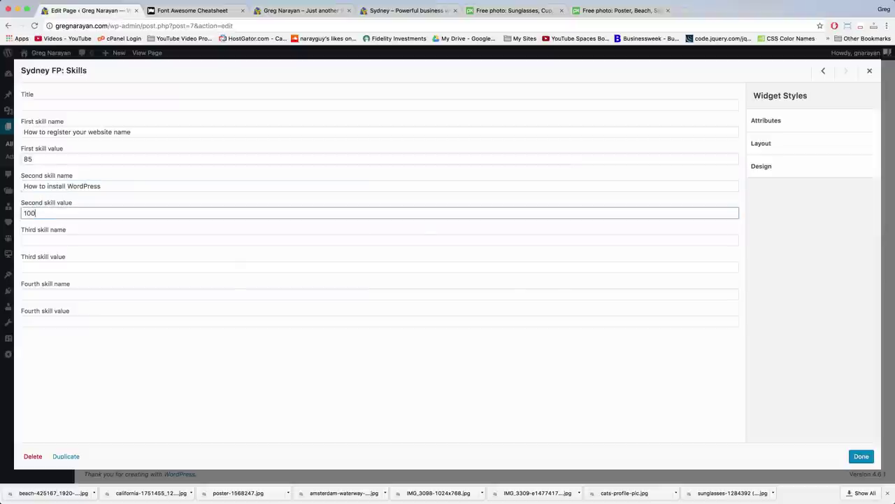
click(32, 237)
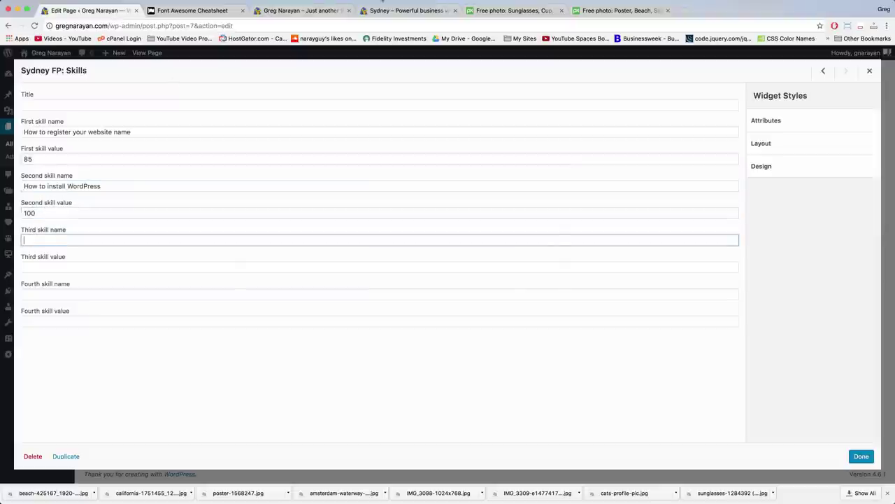
Add the third skill, 'How to make creative content', copied from the demo
click(424, 12)
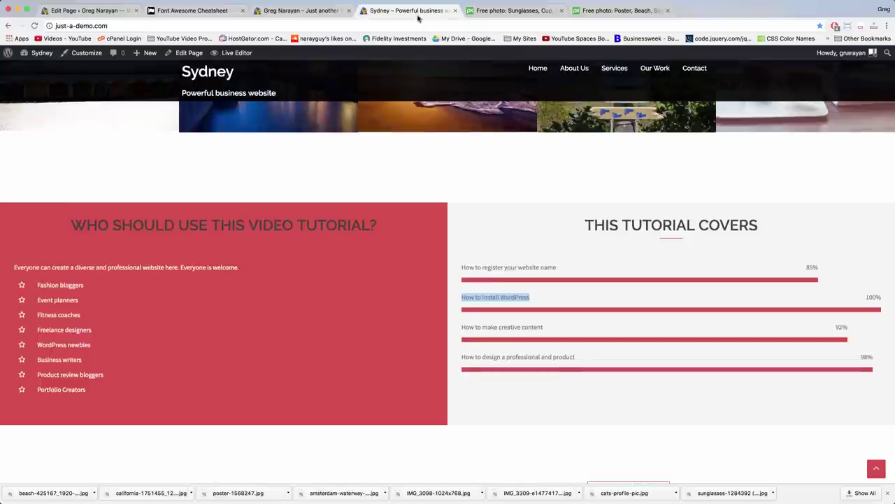
click(552, 333)
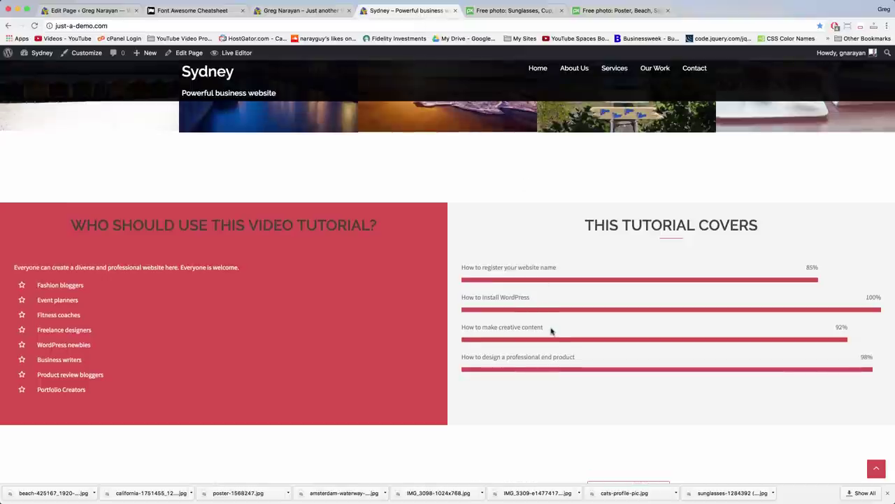
drag(551, 331, 463, 328)
key(super+c)
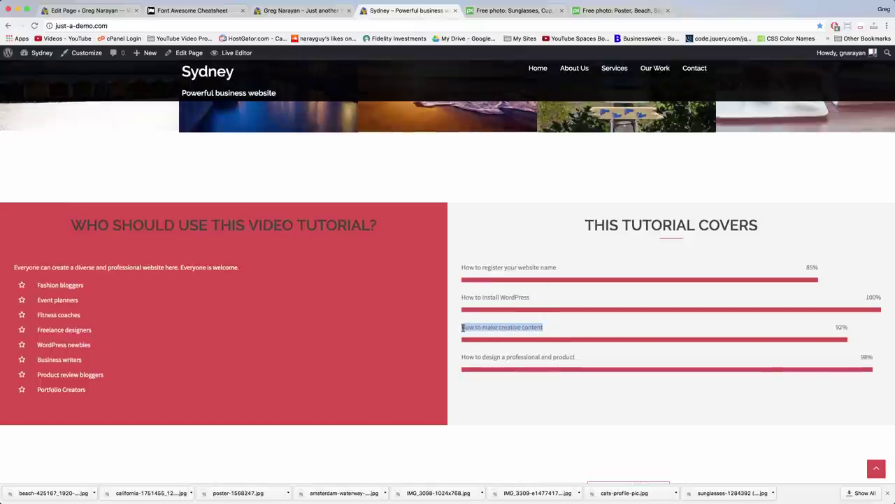
click(77, 11)
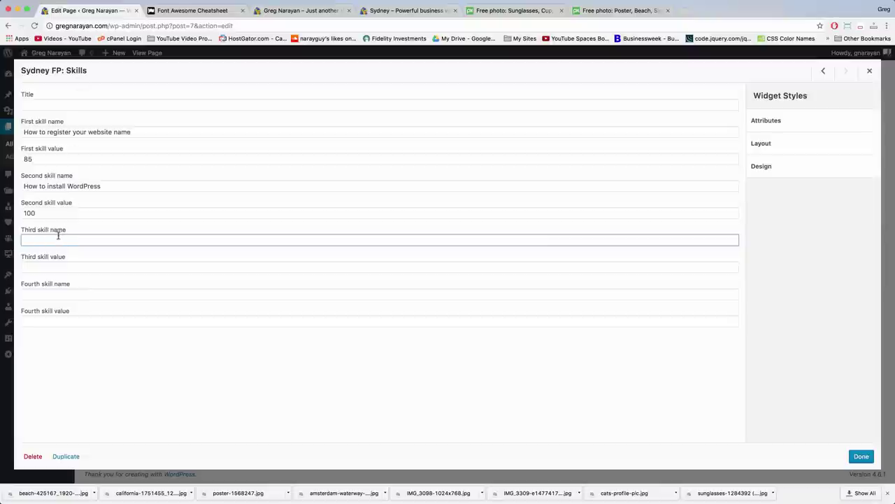
key(super+v)
click(58, 268)
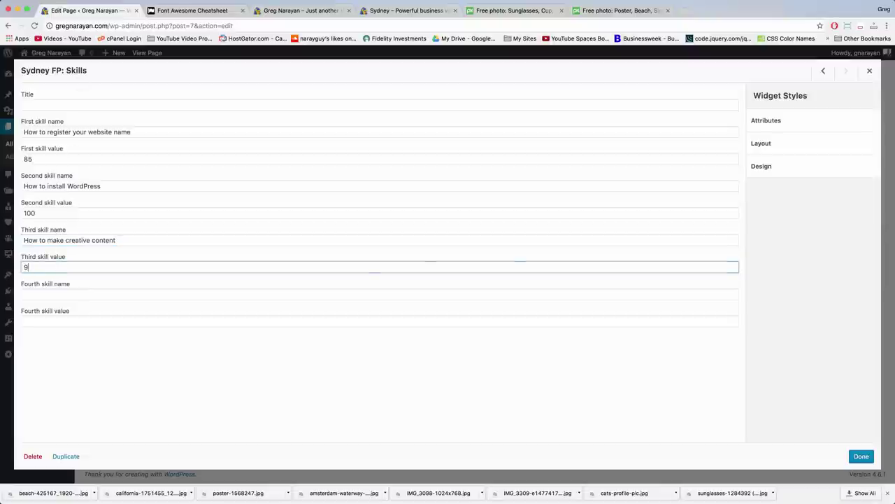
key(Tab)
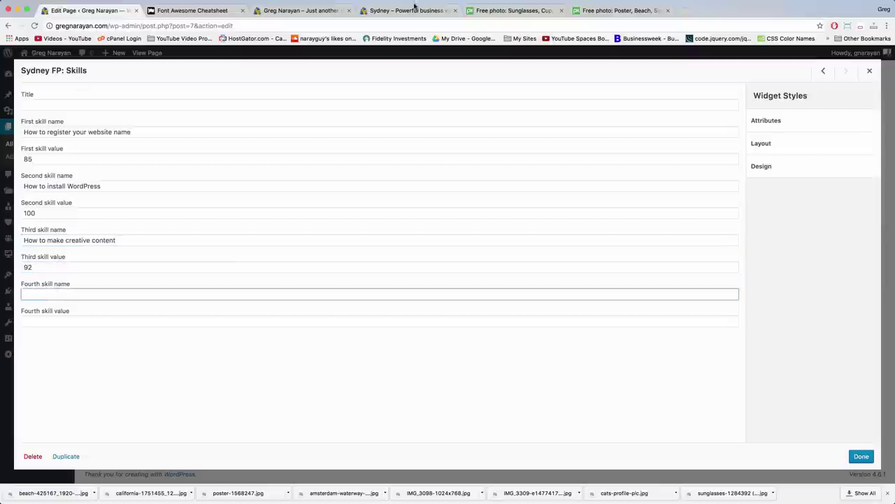
Add the fourth skill, 'How to design a professional end product', with value 98
click(414, 10)
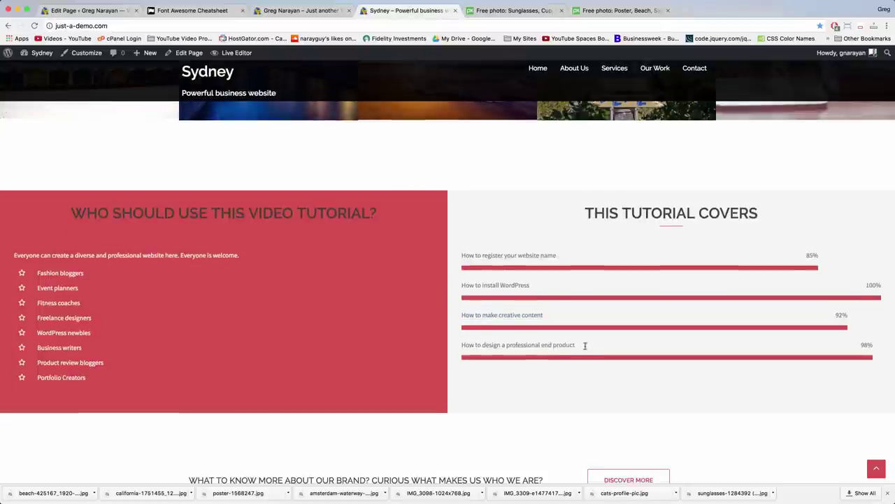
drag(585, 346, 465, 346)
key(super+c)
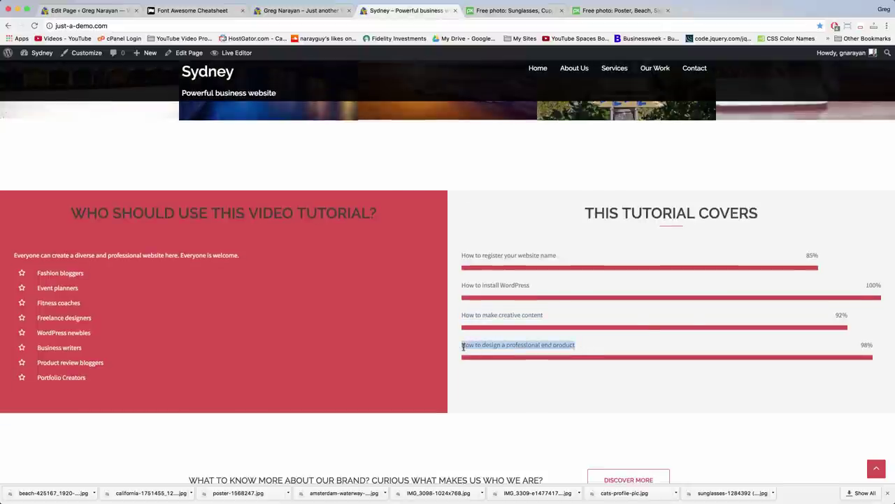
click(105, 10)
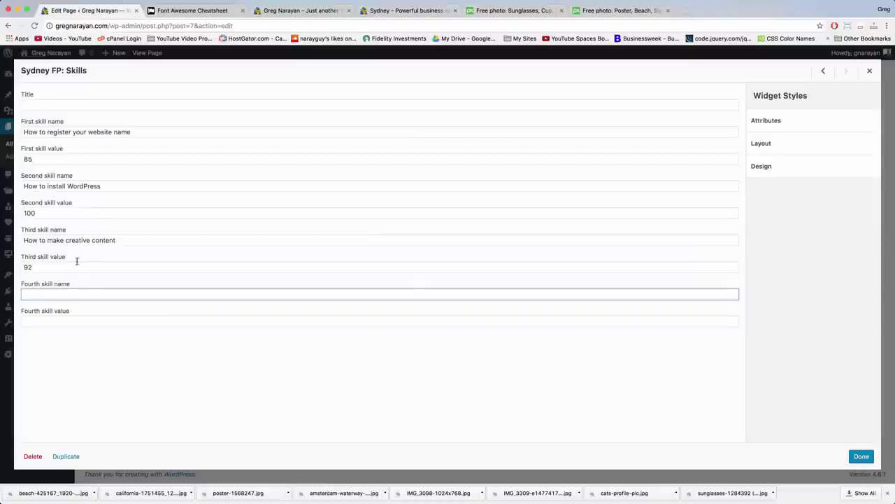
key(super+v)
click(75, 322)
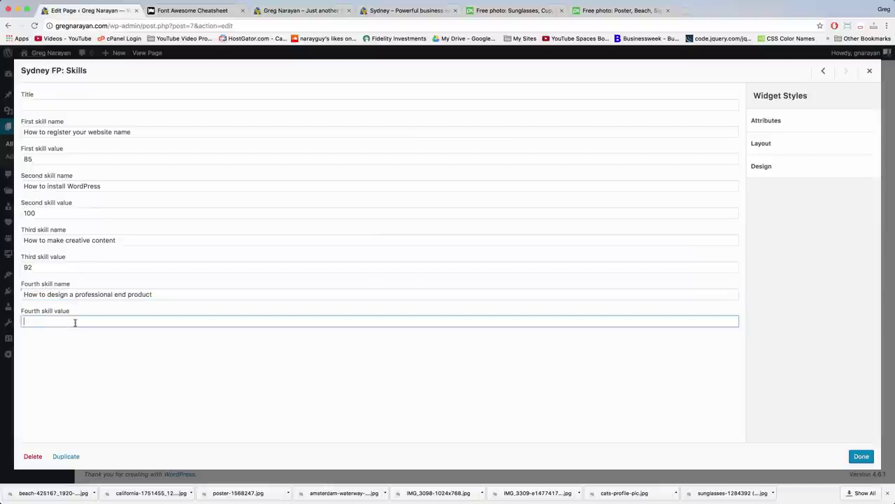
text(98)
Title the Skills widget 'THIS TUTORIAL COVERS' from the demo, then update the front page
click(407, 10)
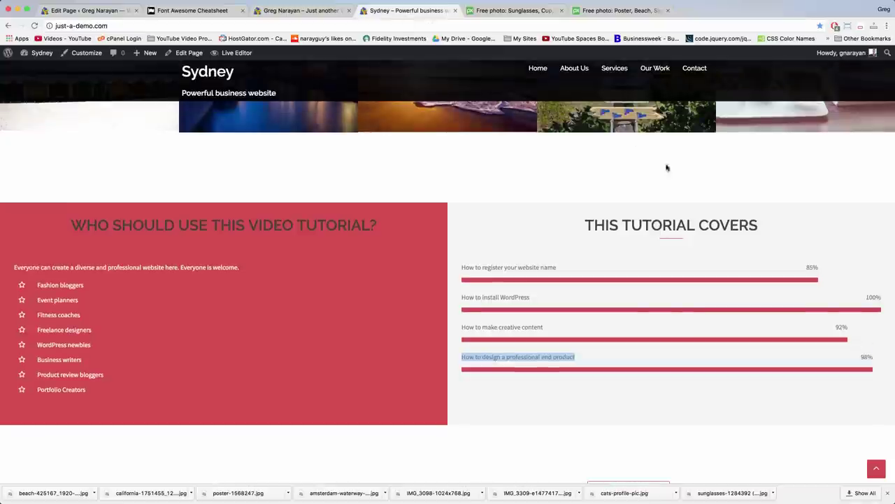
drag(750, 221, 589, 221)
key(super+c)
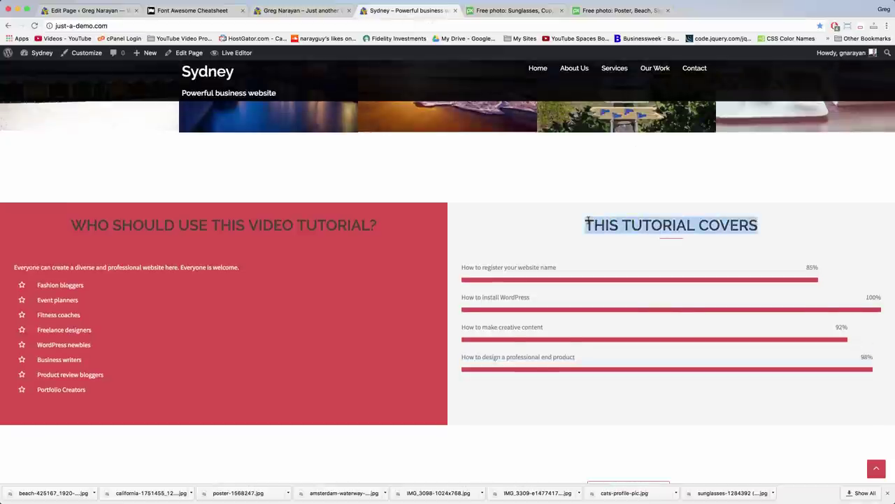
click(85, 11)
click(43, 105)
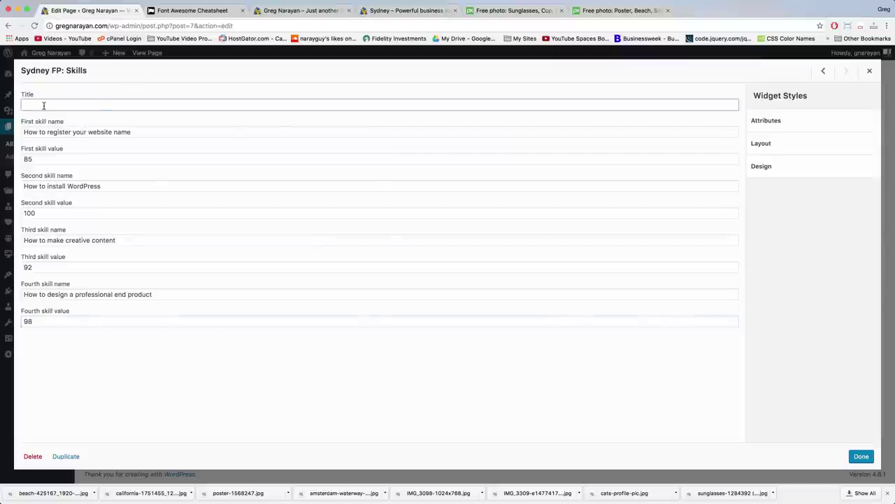
key(super+v)
click(861, 456)
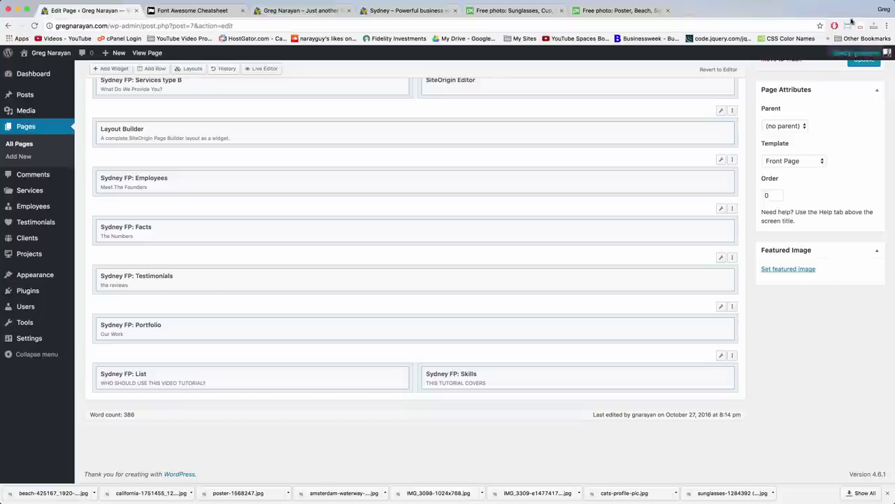
click(864, 60)
scroll(732, 125, up, 2)
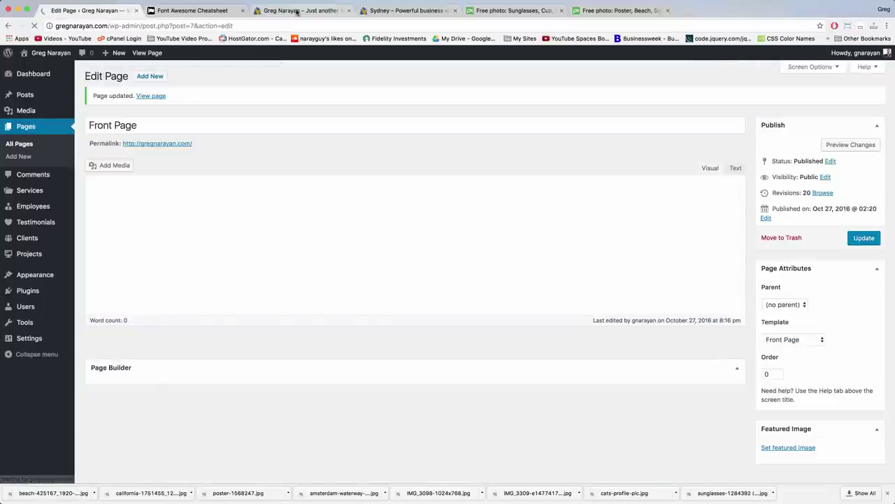
click(301, 11)
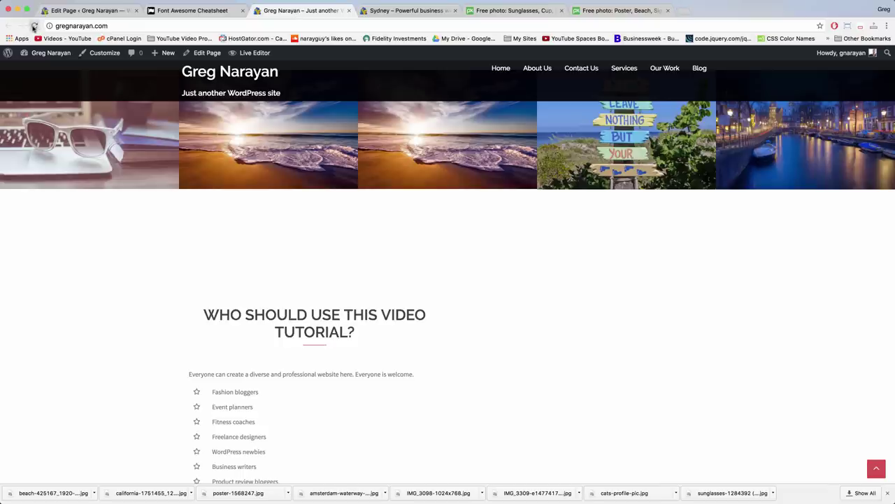
Reload the live site and scroll through the 'This tutorial covers' skill bars at 85, 100, 92 and 98%
click(34, 27)
scroll(248, 136, down, 3)
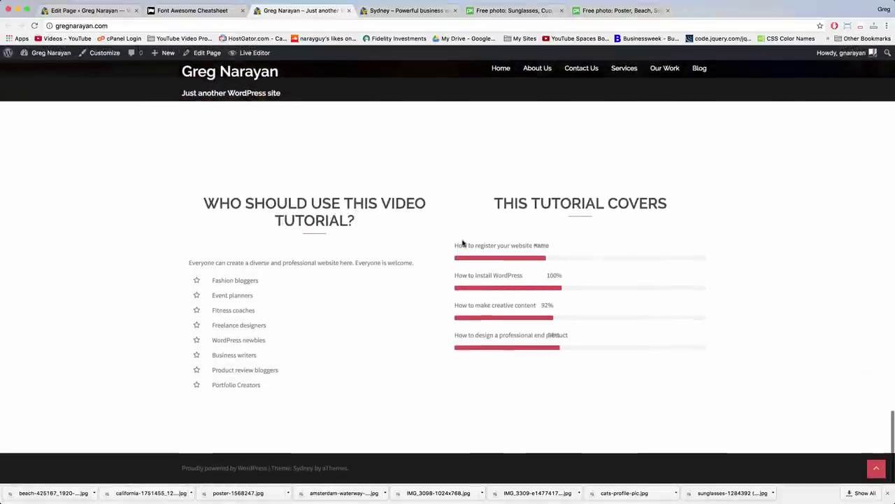
scroll(564, 289, up, 4)
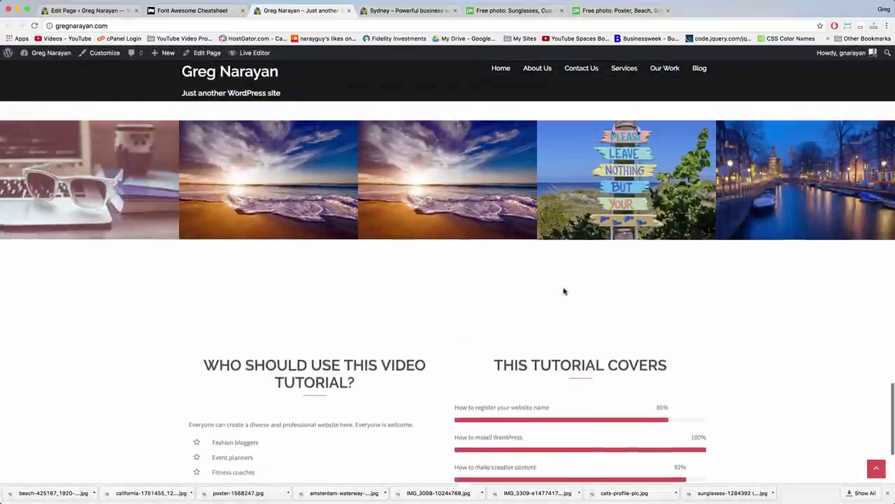
scroll(564, 291, down, 3)
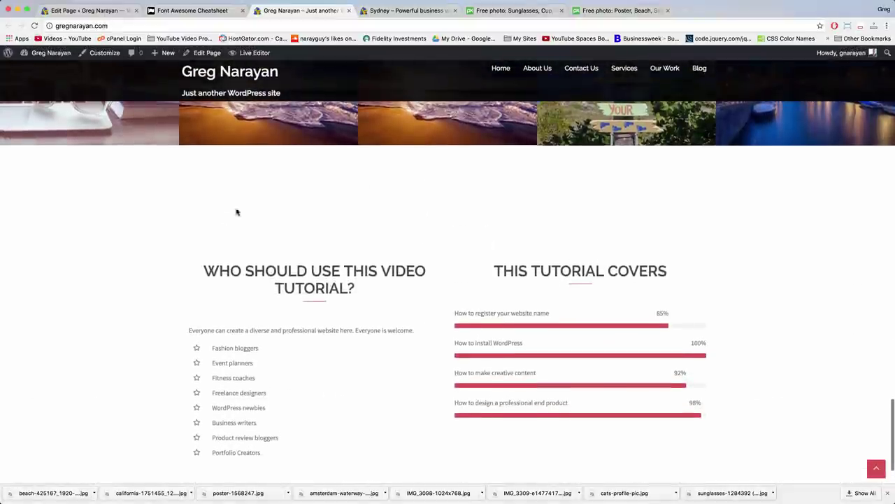
scroll(222, 216, down, 2)
scroll(222, 218, up, 3)
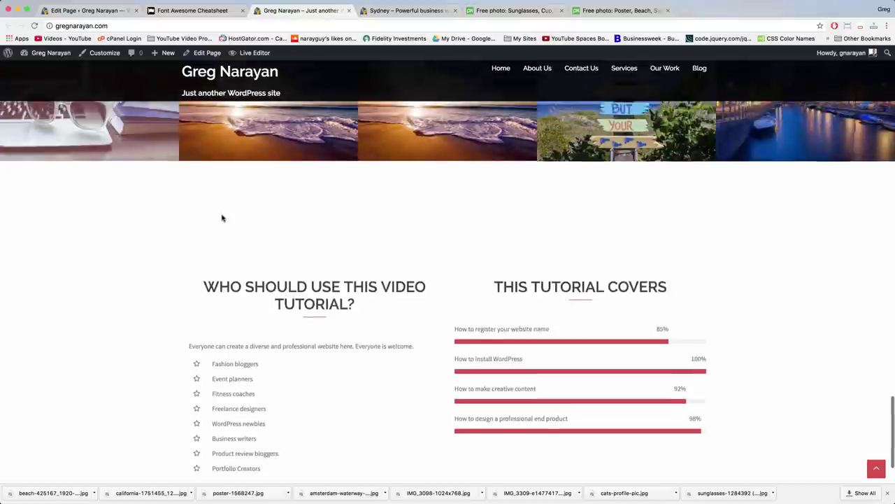
scroll(194, 224, down, 3)
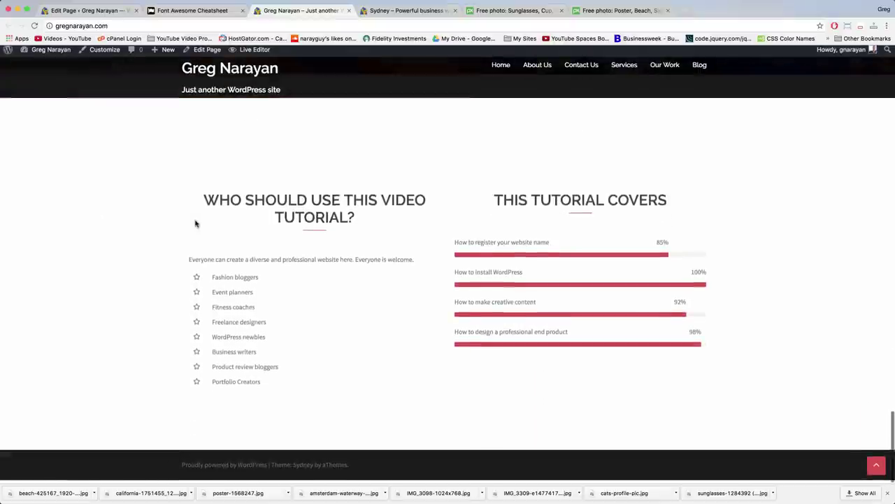
scroll(210, 190, up, 2)
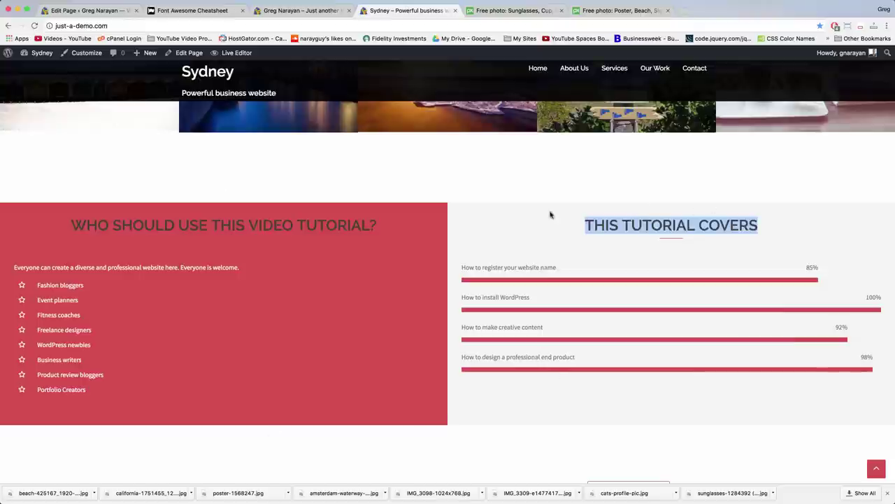
scroll(489, 271, down, 1)
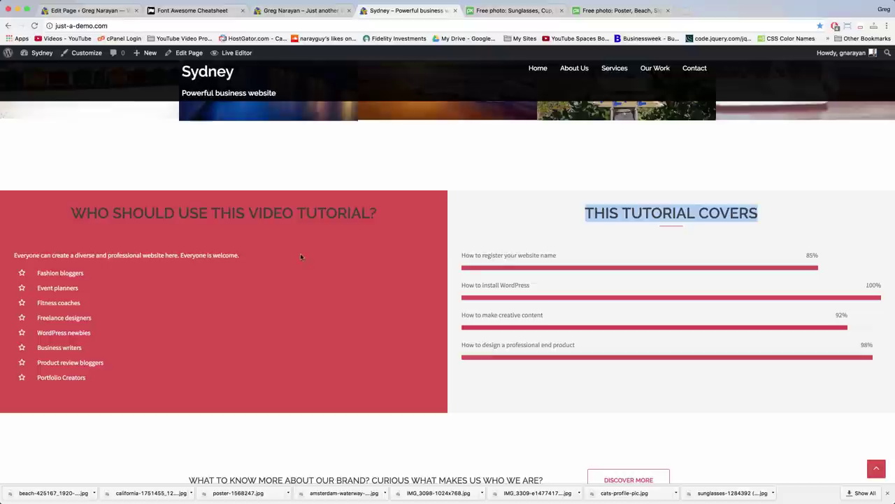
click(473, 271)
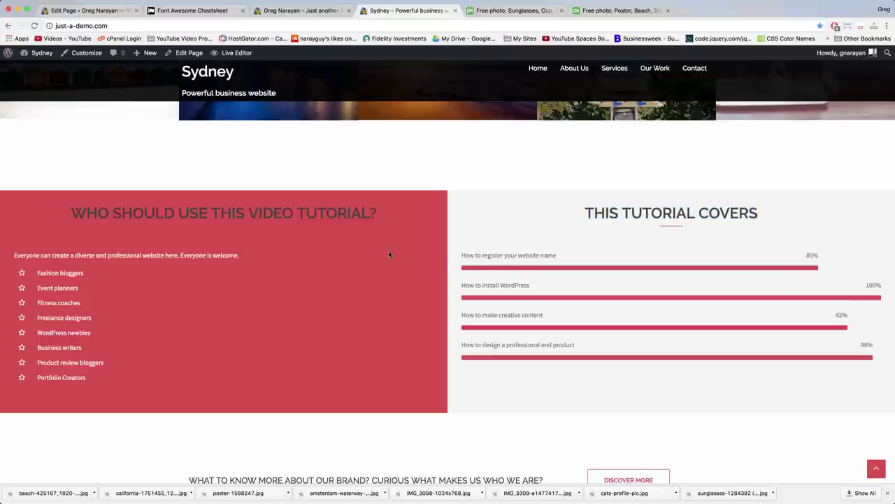
scroll(276, 226, down, 1)
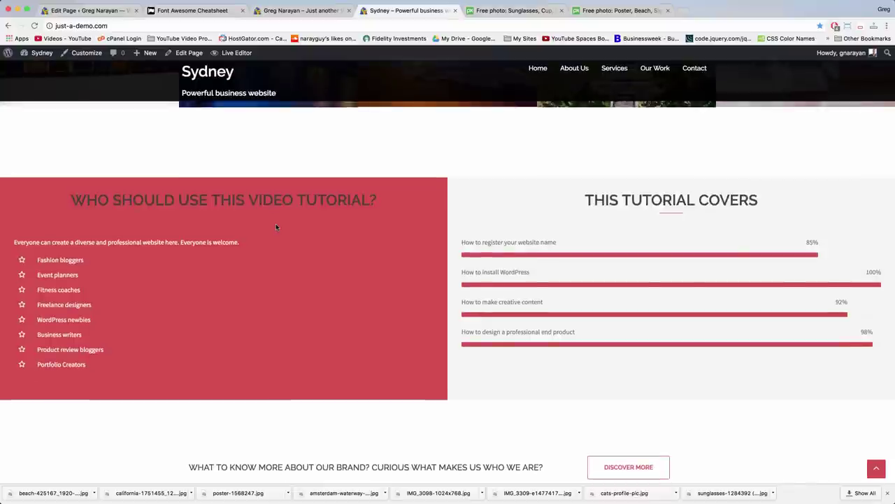
scroll(275, 224, up, 1)
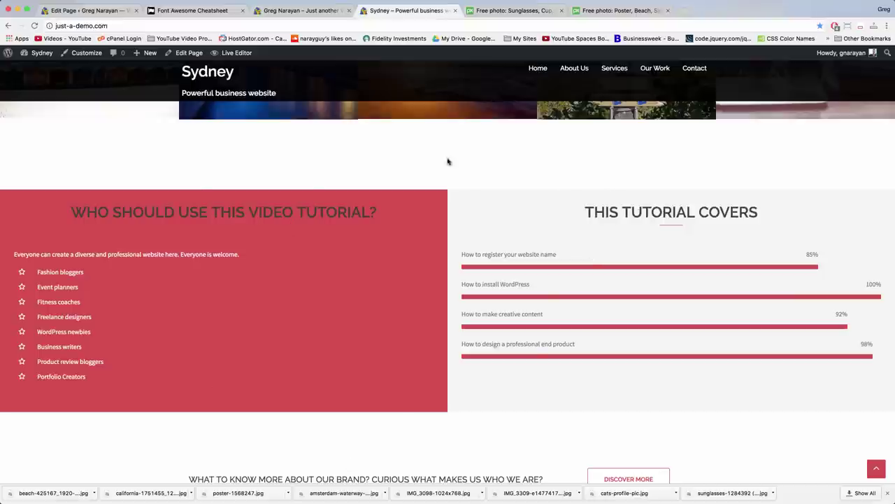
Inspect the design and layout settings of the demo's List and Skills row
click(185, 54)
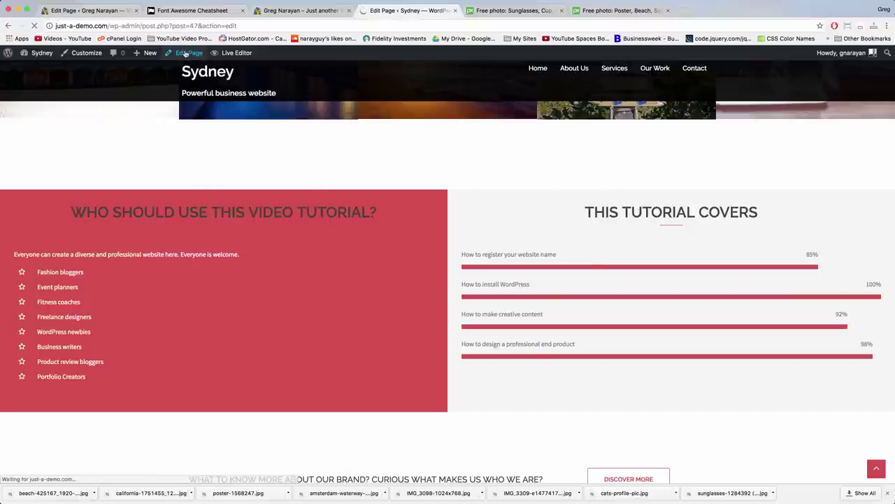
scroll(530, 257, down, 5)
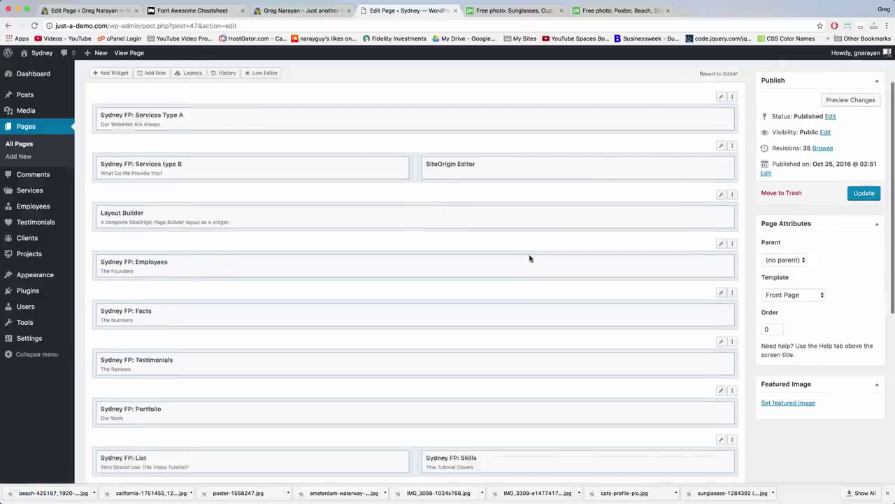
scroll(530, 259, down, 3)
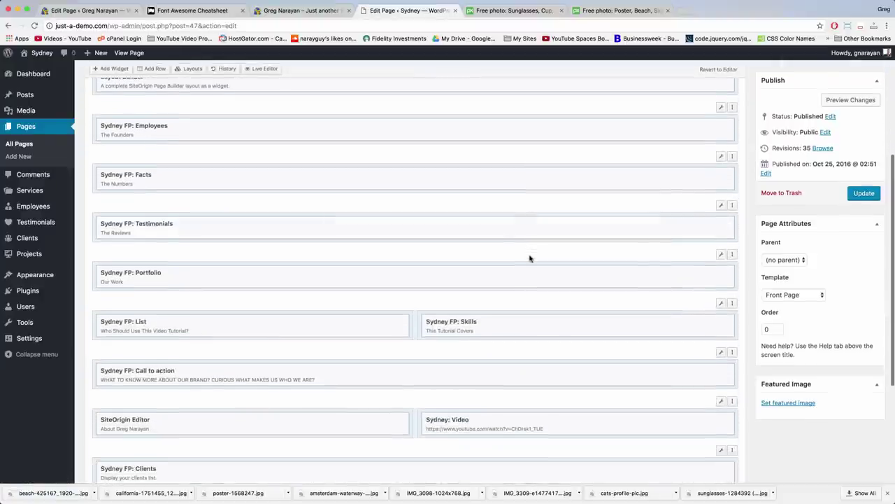
scroll(530, 258, down, 2)
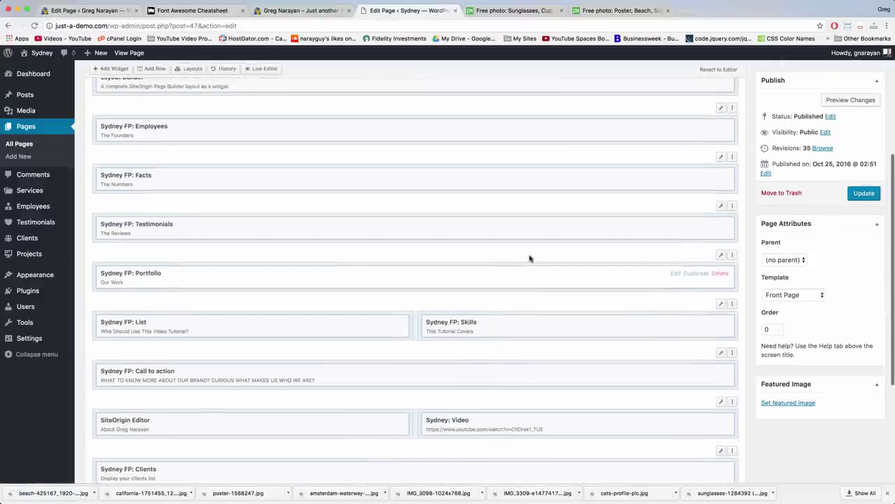
mouse_move(466, 273)
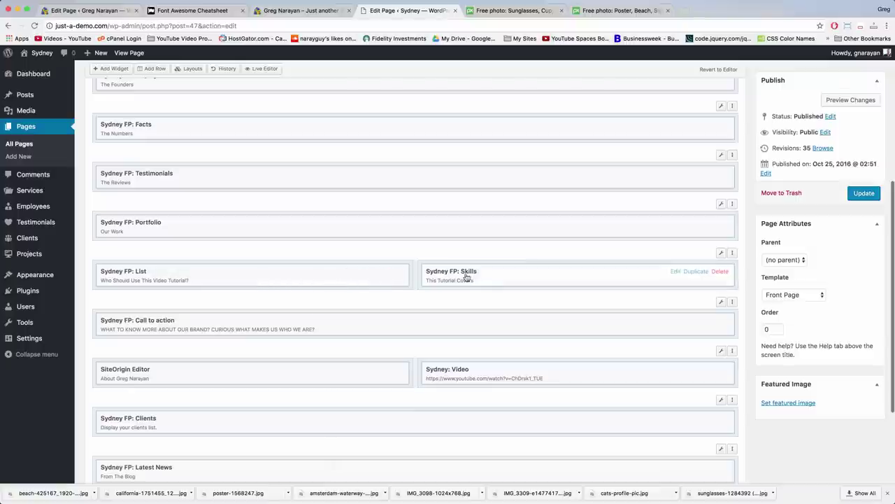
click(714, 267)
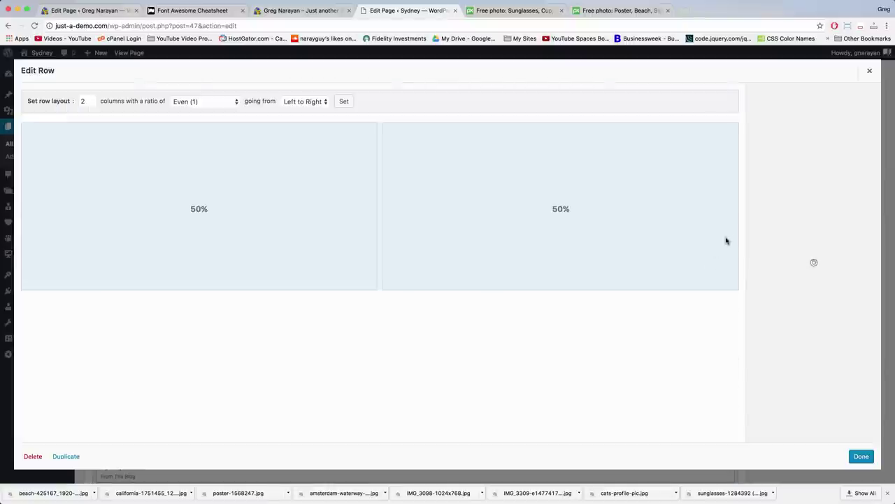
click(789, 168)
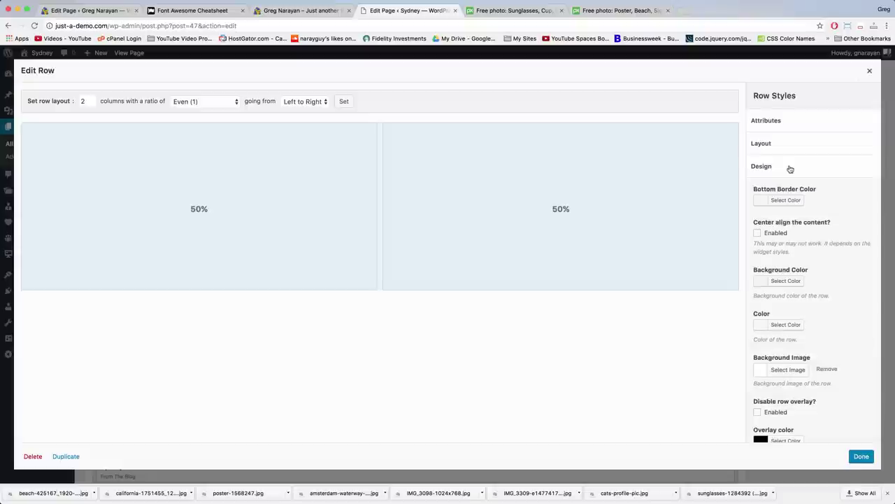
click(789, 150)
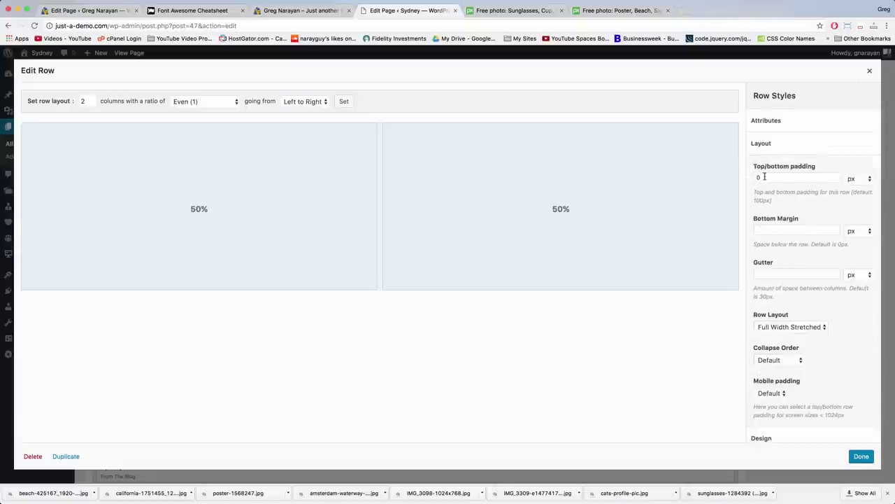
click(815, 138)
Set your List and Skills row to Full Width Stretched with 0 px top/bottom padding
click(91, 10)
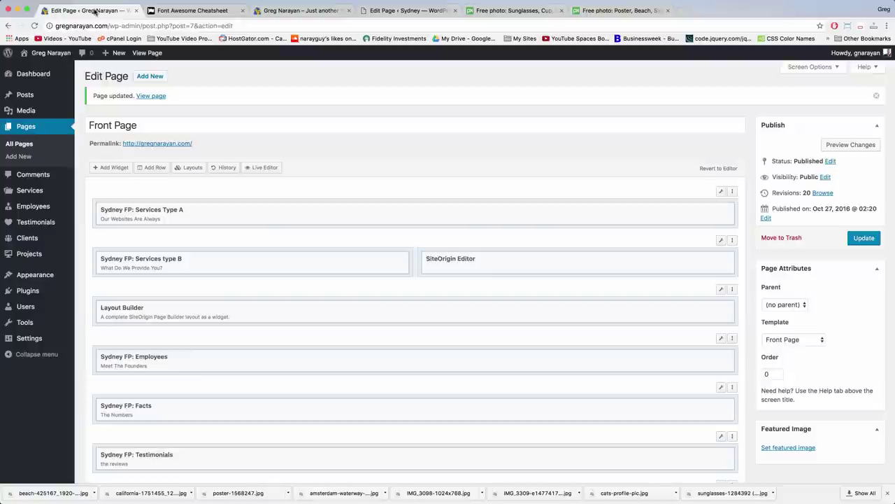
scroll(542, 292, down, 5)
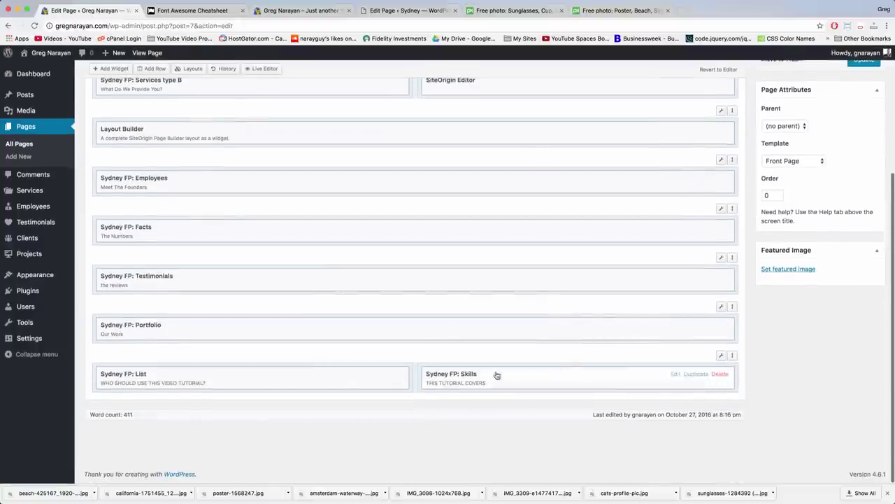
mouse_move(719, 358)
click(689, 371)
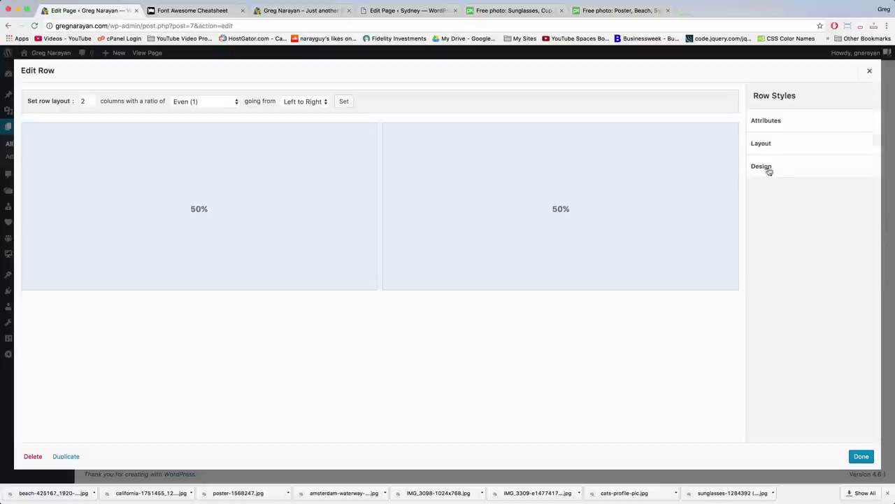
click(776, 141)
click(791, 327)
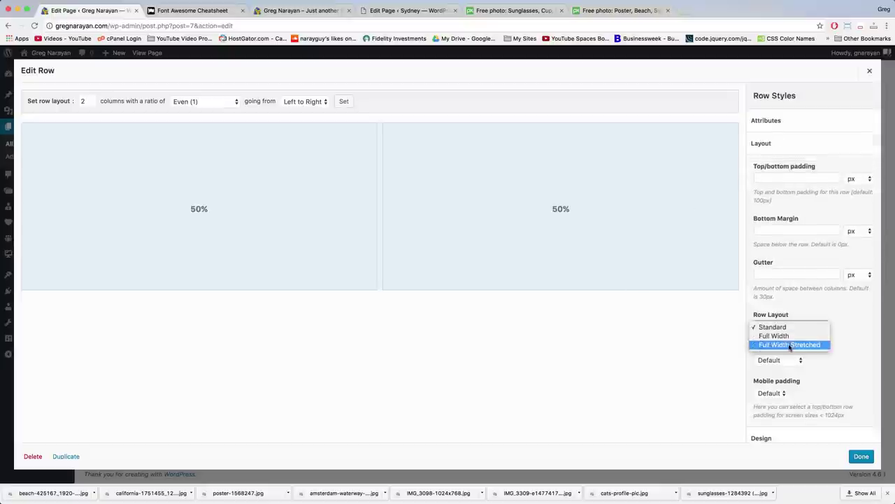
click(780, 343)
click(785, 177)
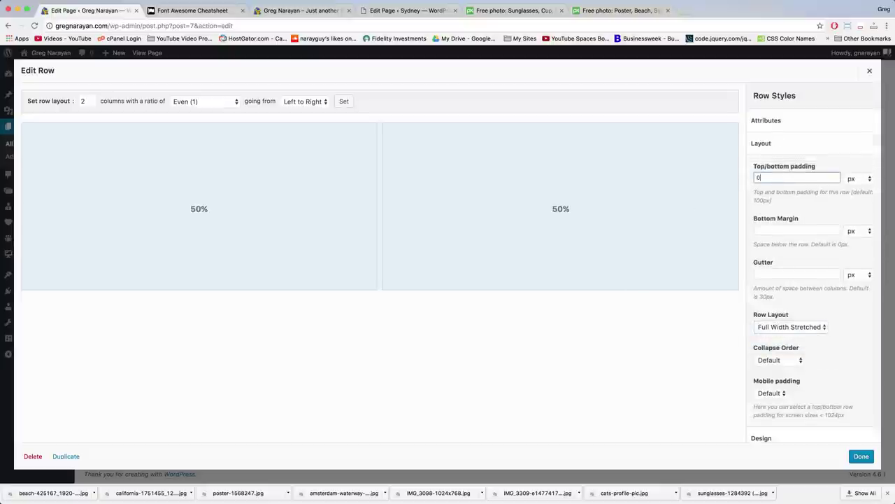
click(861, 457)
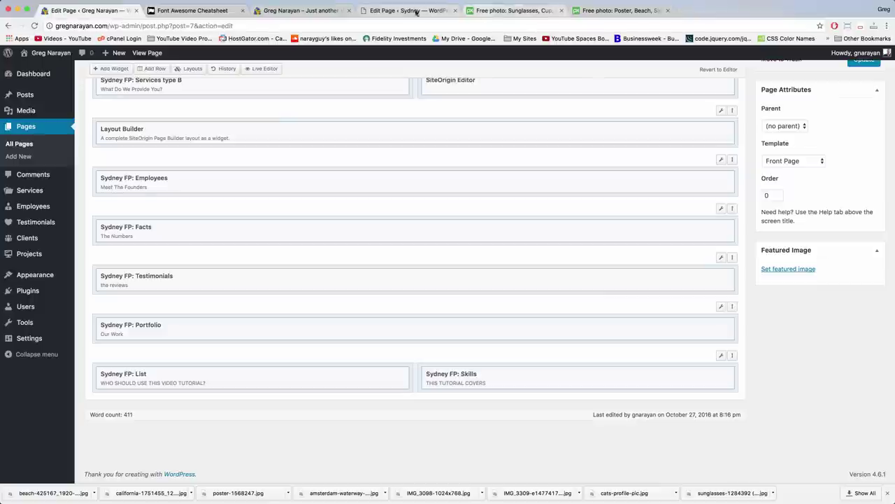
click(395, 10)
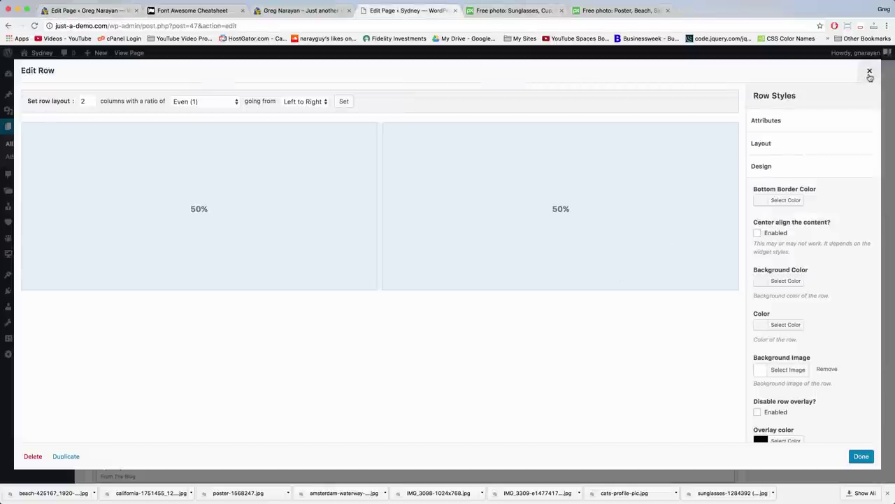
click(869, 70)
Copy the four CSS style lines from the demo List widget's custom CSS
scroll(510, 247, down, 5)
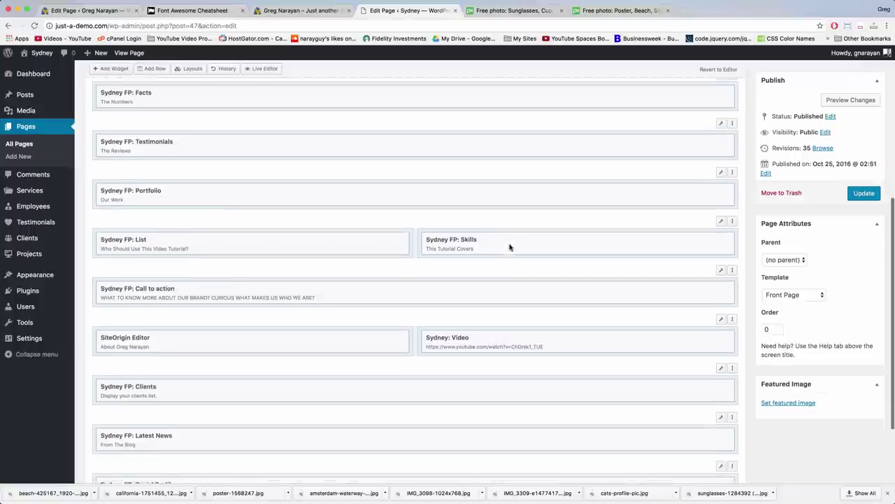
scroll(244, 258, up, 4)
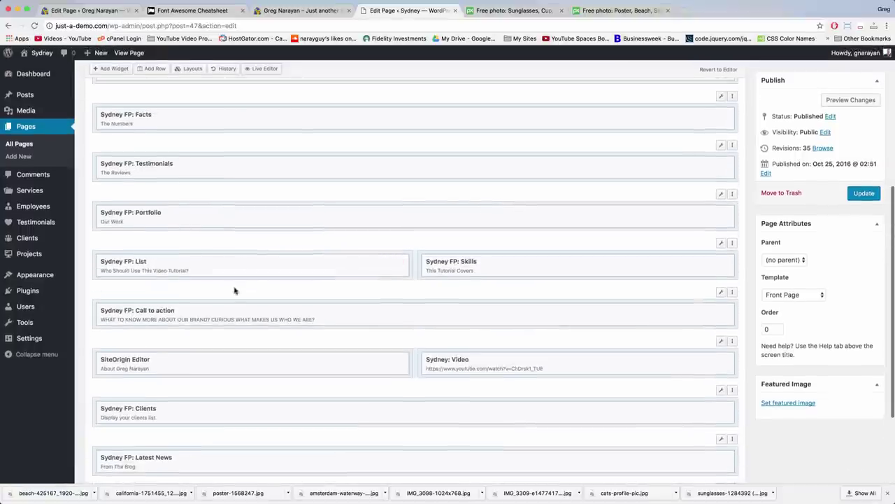
click(216, 268)
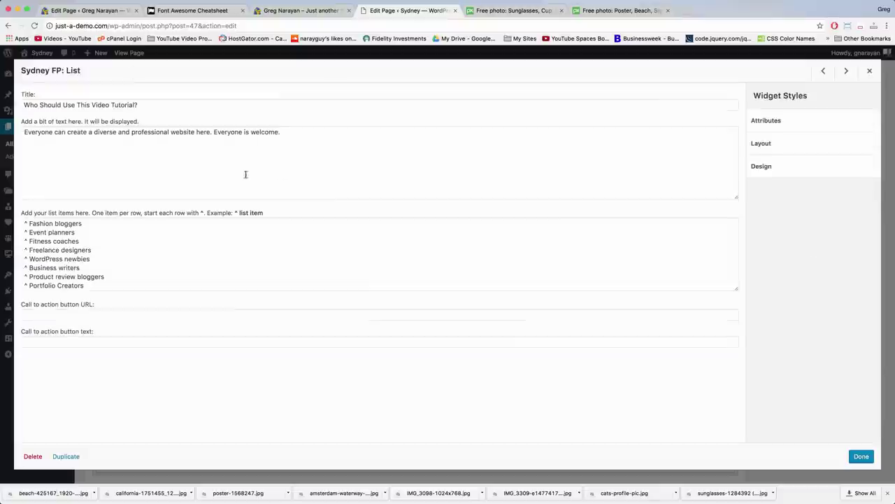
click(228, 169)
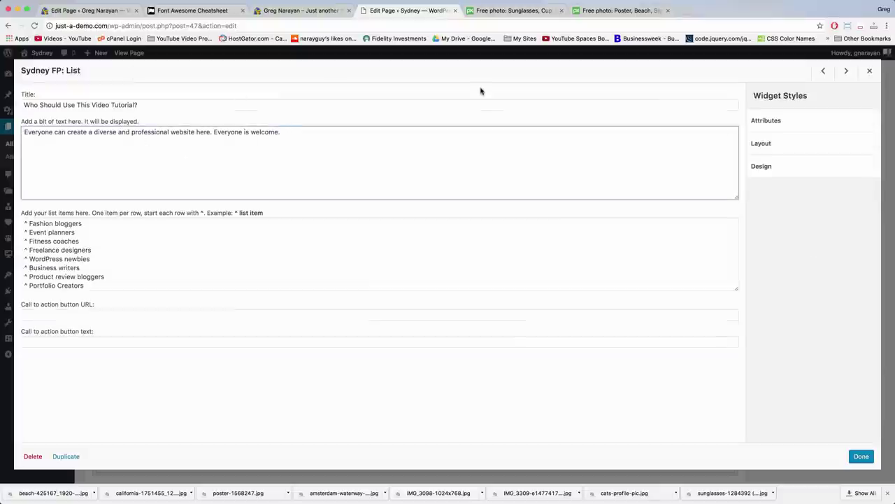
click(794, 122)
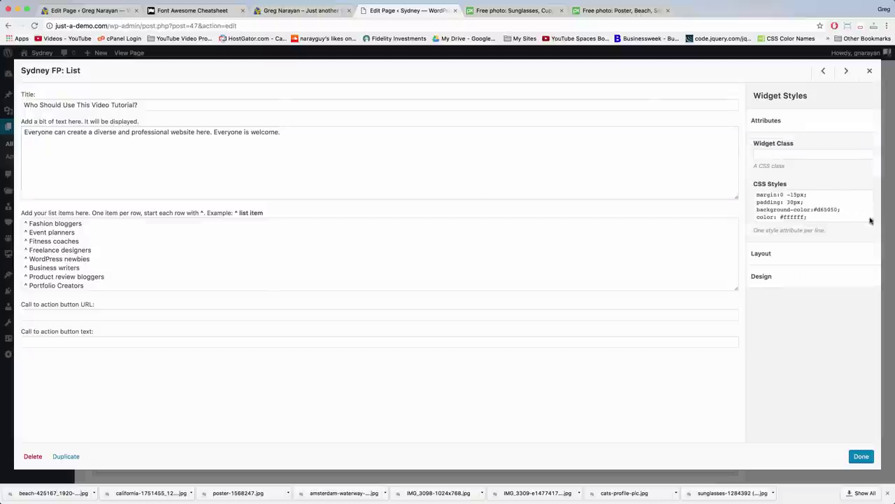
drag(871, 221, 875, 294)
click(822, 257)
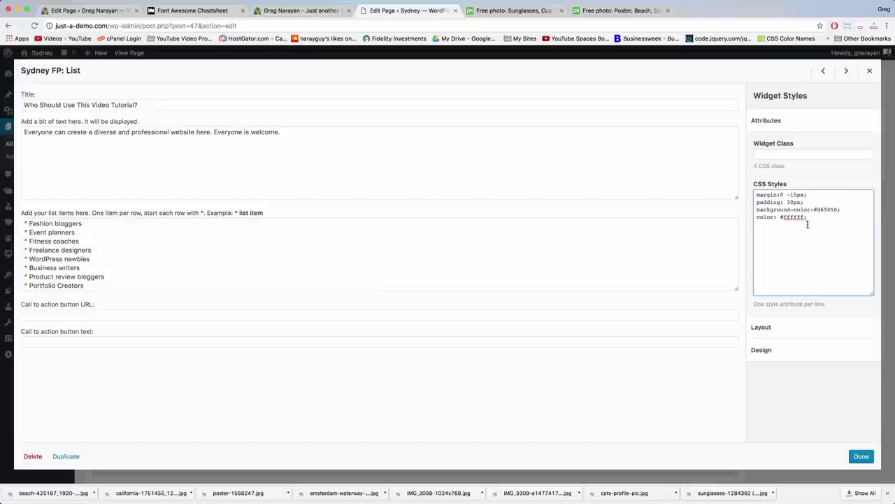
drag(808, 222, 721, 185)
key(super+c)
right_click(786, 214)
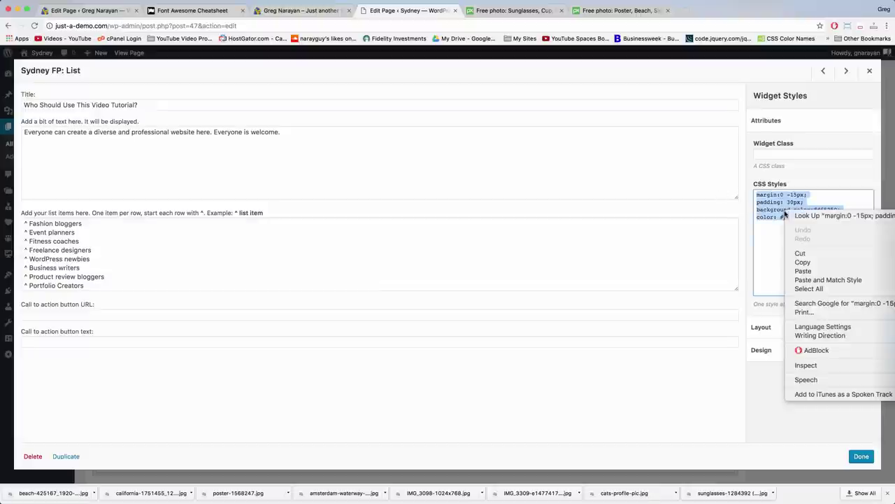
click(804, 262)
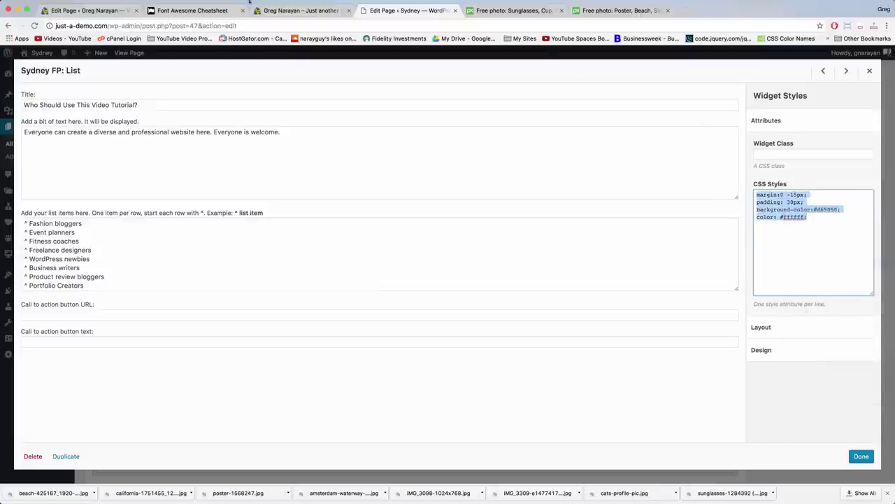
Paste the copied CSS, including background #d65050, into your List widget's CSS Styles and save
click(88, 10)
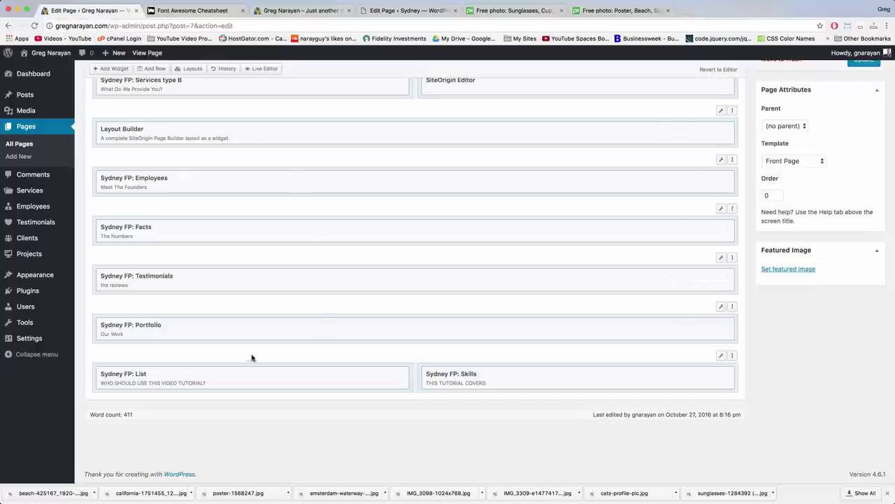
click(230, 379)
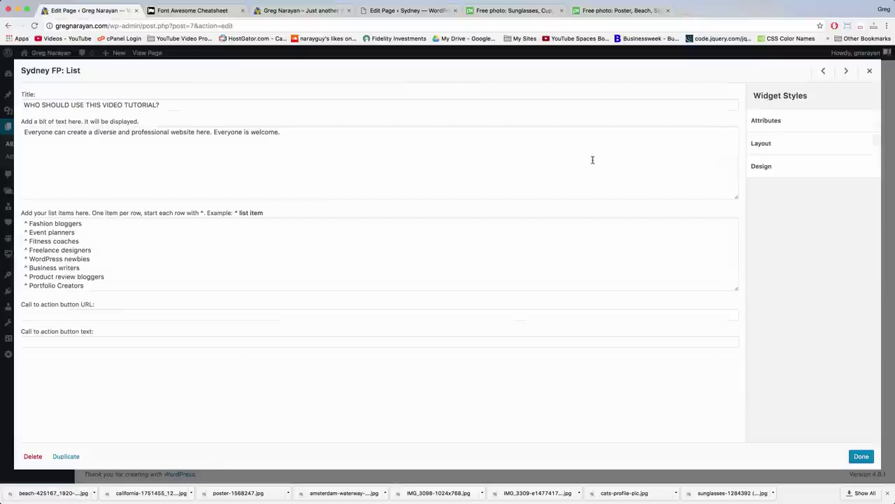
click(792, 125)
click(780, 201)
right_click(782, 205)
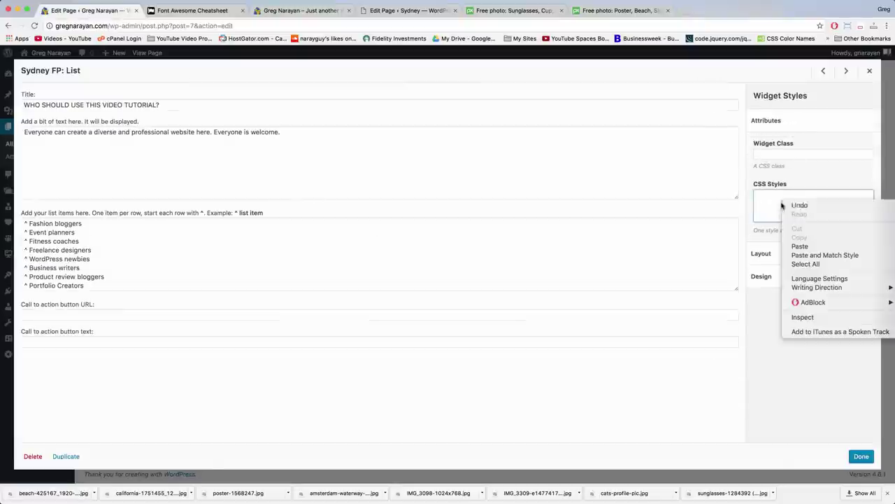
click(800, 247)
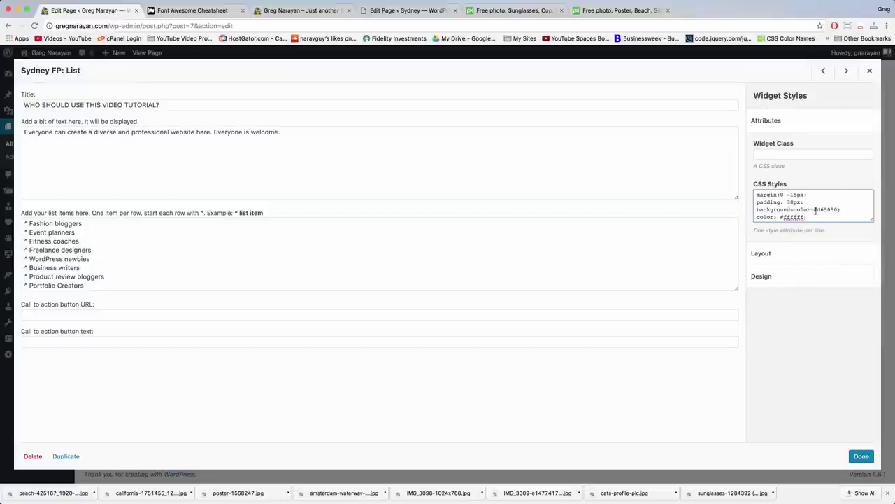
drag(873, 222, 878, 341)
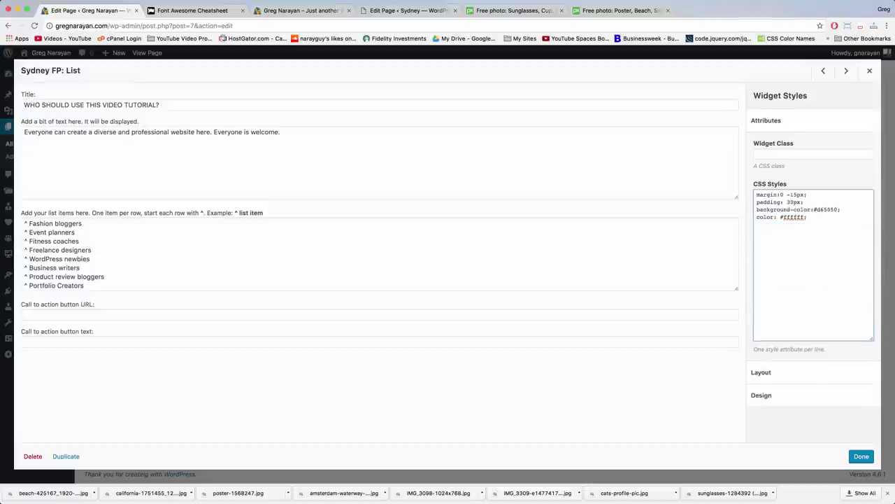
click(861, 458)
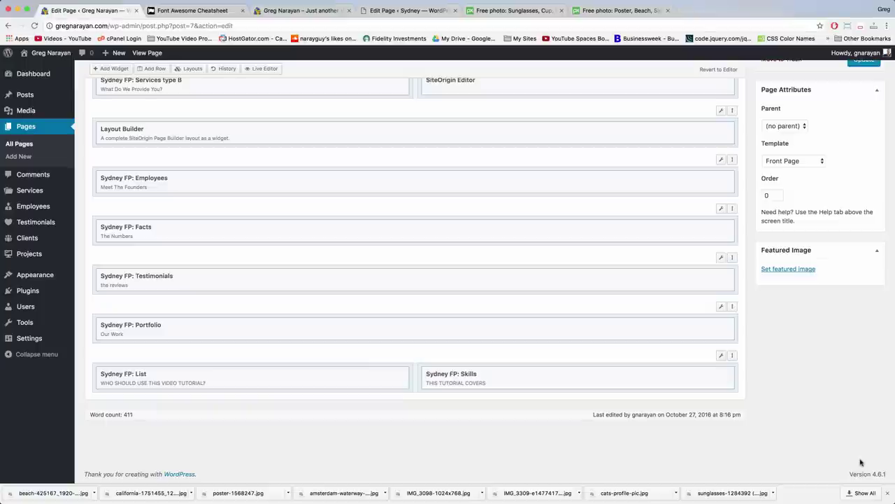
Close the demo's List widget settings and open the demo's Skills widget settings
click(401, 12)
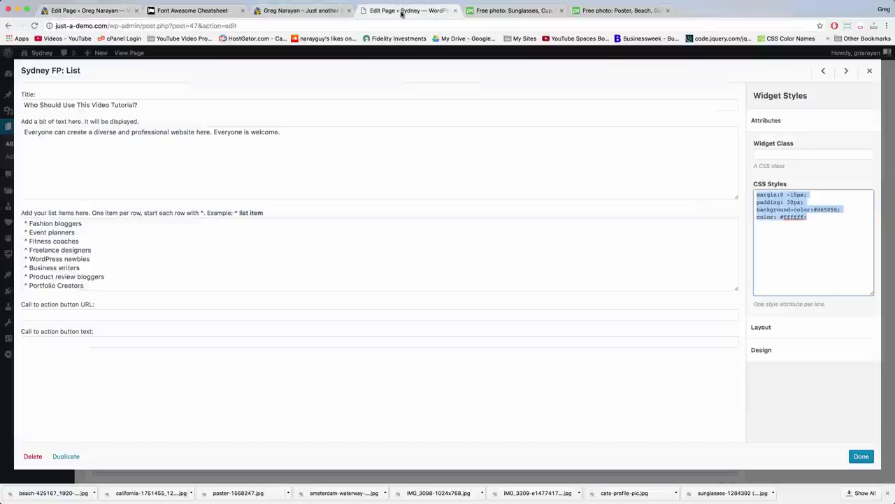
click(870, 71)
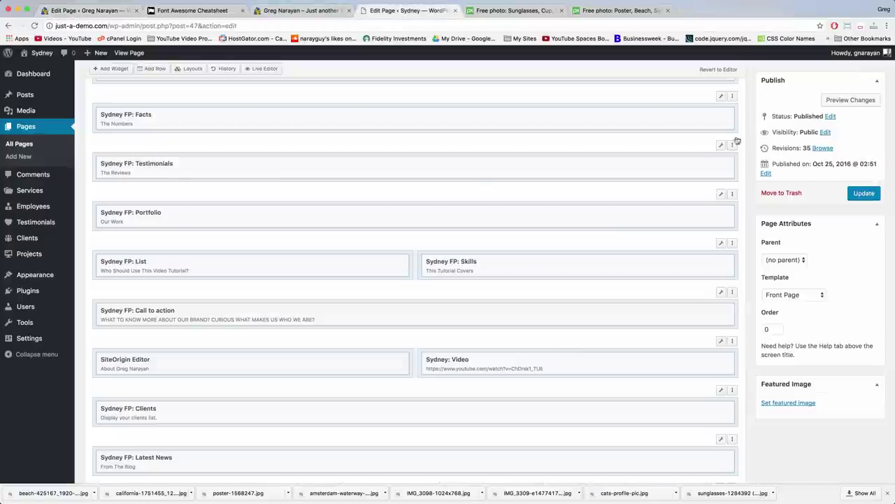
click(561, 263)
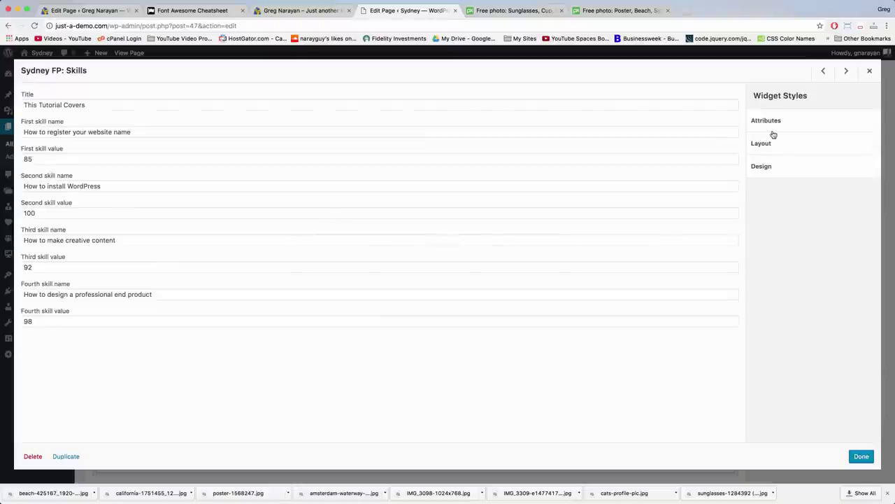
Copy the demo Skills widget's two CSS style lines (margin 0 -15px, 30px padding)
click(793, 122)
click(801, 203)
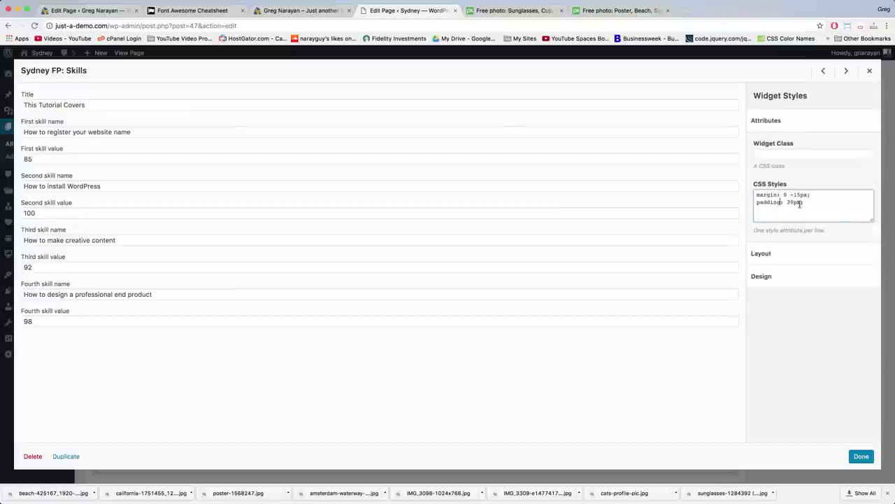
drag(812, 203, 748, 195)
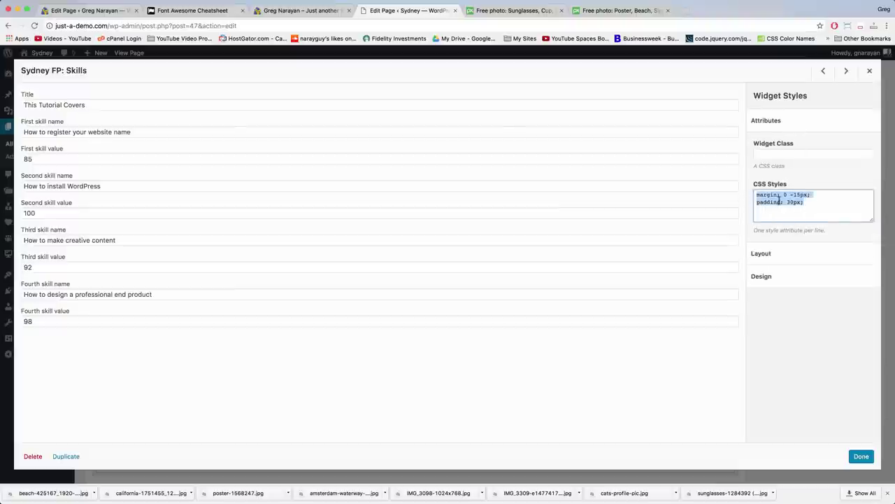
right_click(779, 200)
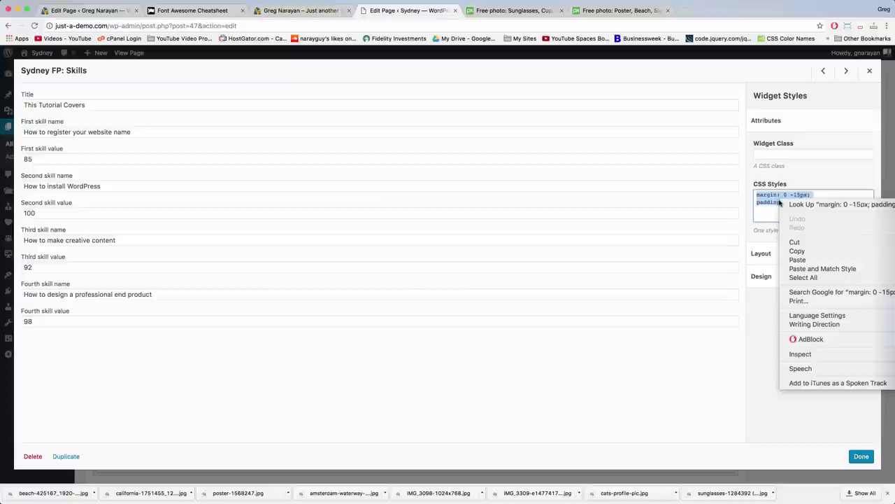
click(801, 252)
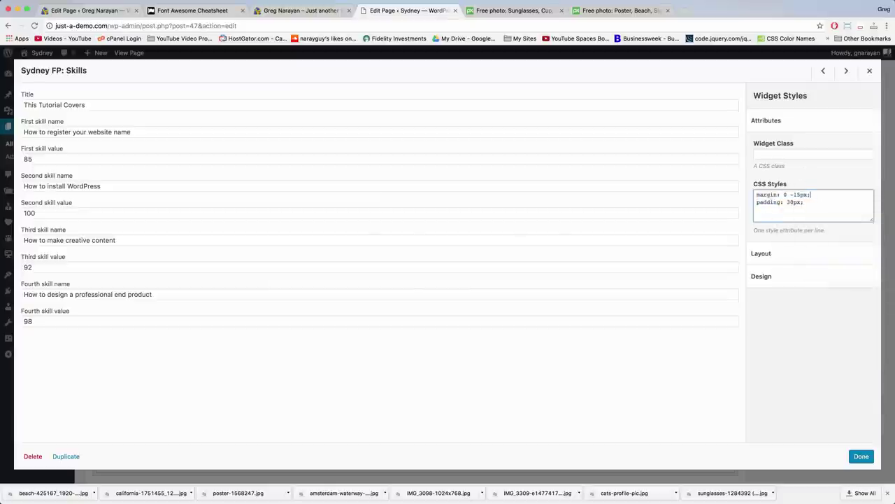
Paste the CSS into your Skills widget's CSS Styles, then update the front page
click(88, 11)
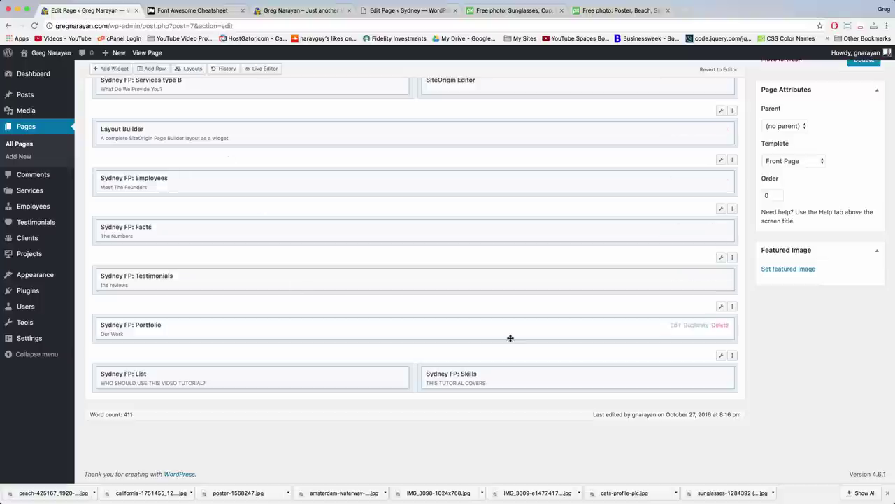
click(562, 377)
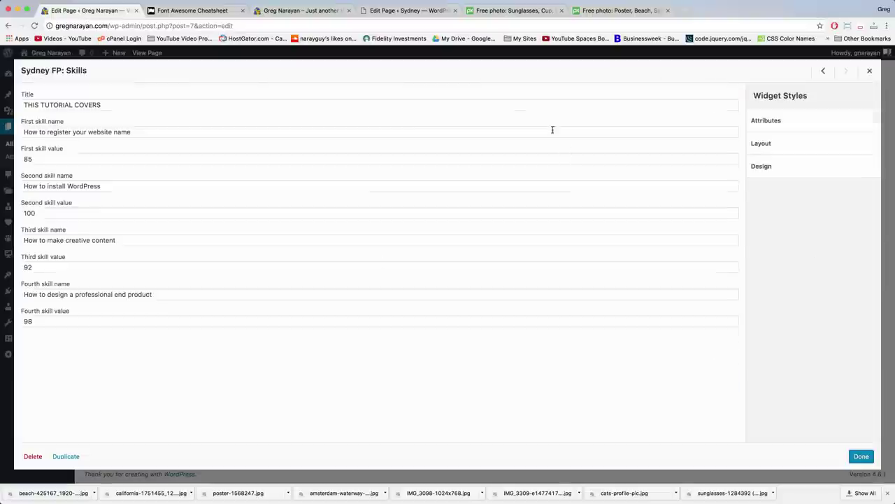
click(790, 127)
click(779, 194)
right_click(779, 195)
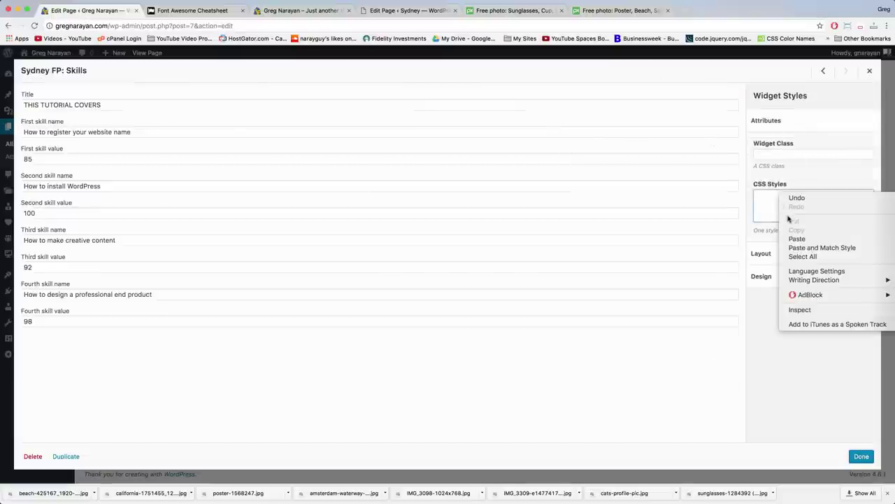
click(796, 239)
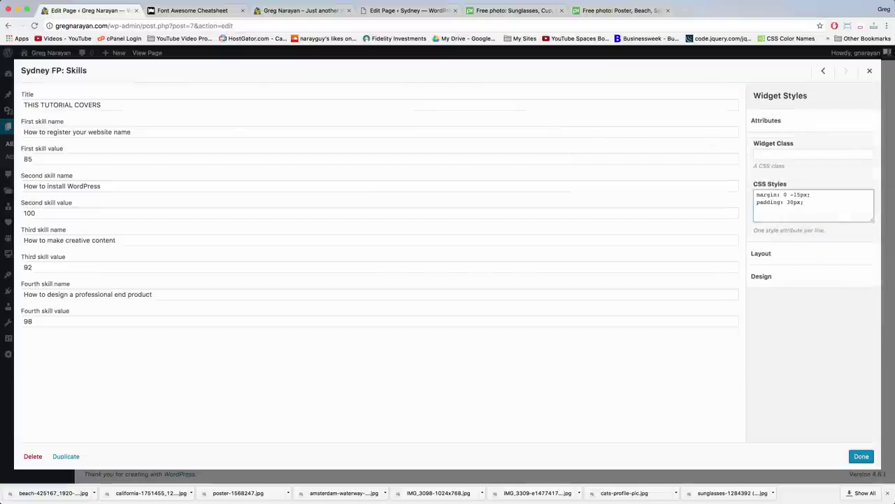
click(861, 456)
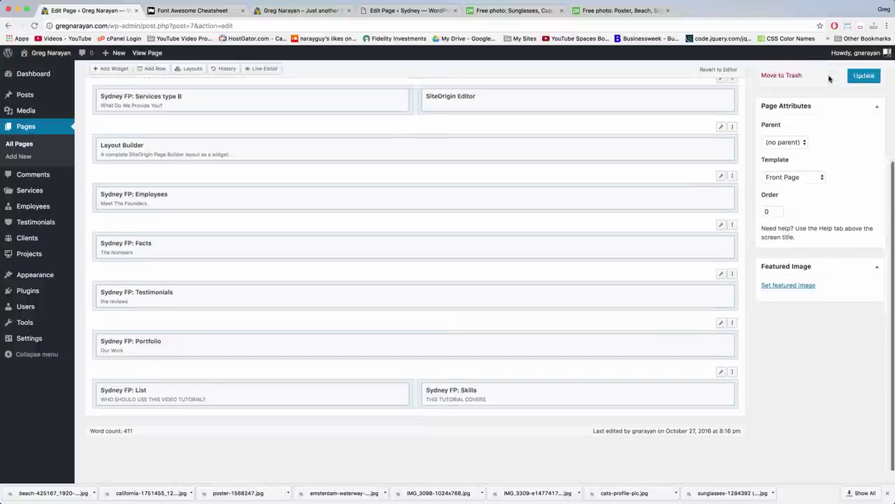
click(862, 153)
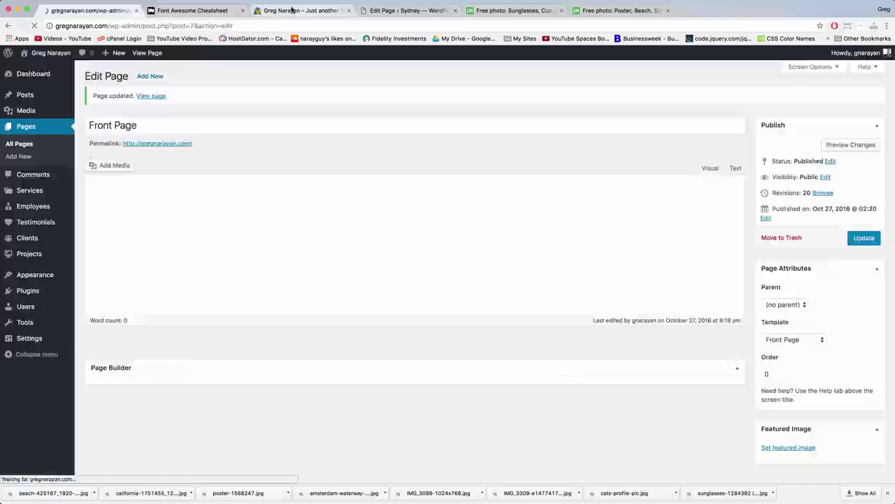
click(293, 10)
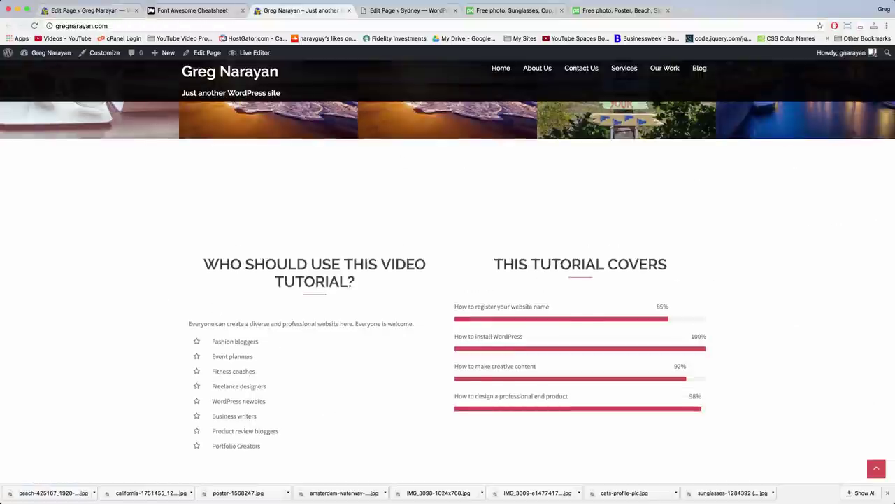
click(34, 25)
click(35, 25)
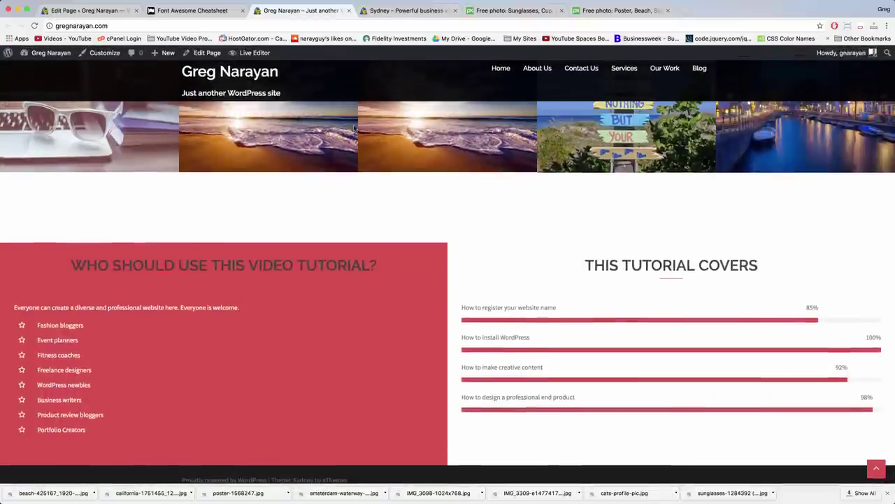
scroll(490, 279, up, 1)
scroll(478, 242, down, 1)
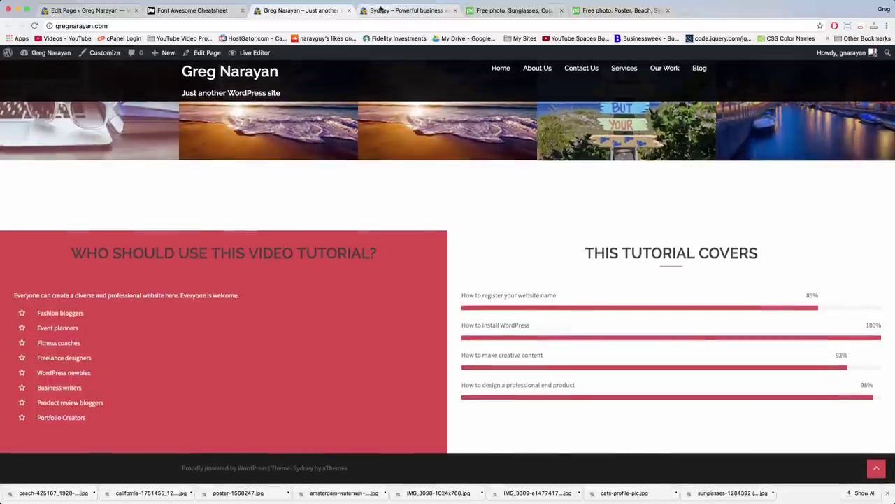
click(407, 11)
scroll(489, 246, down, 1)
scroll(489, 247, down, 3)
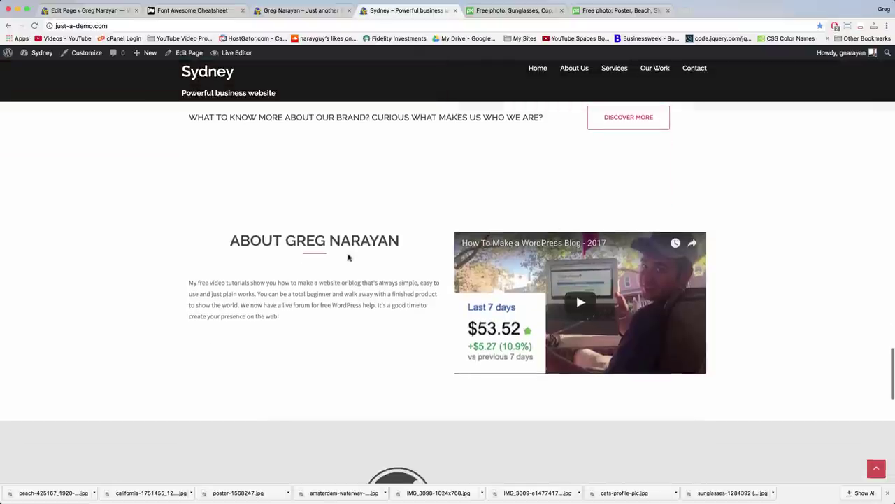
click(294, 10)
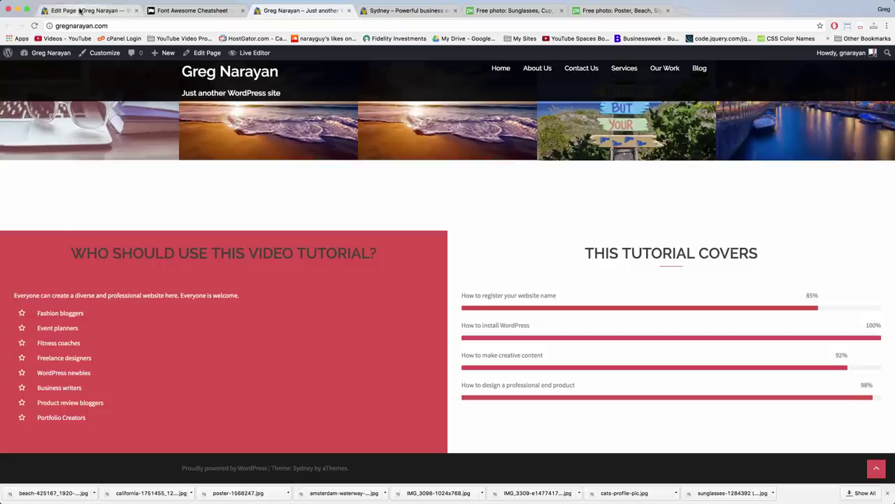
click(84, 11)
scroll(277, 187, down, 3)
scroll(277, 186, up, 3)
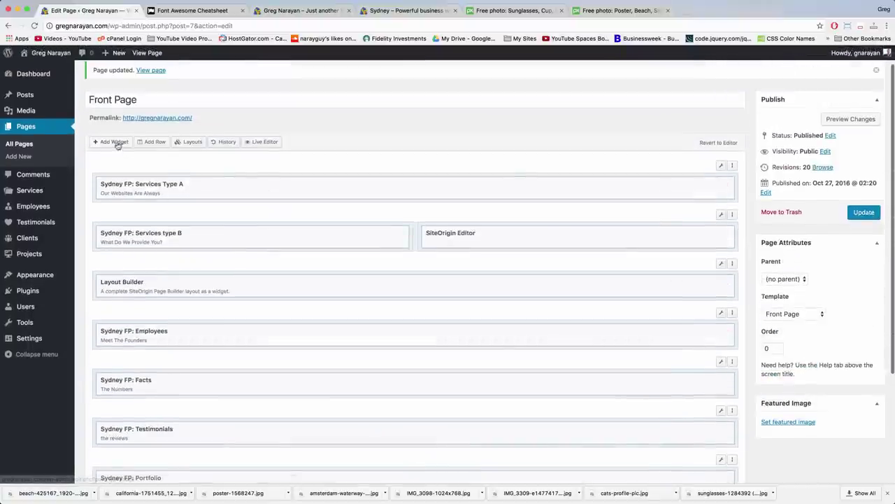
Insert a new single-column row and move it to the bottom of the layout
click(153, 142)
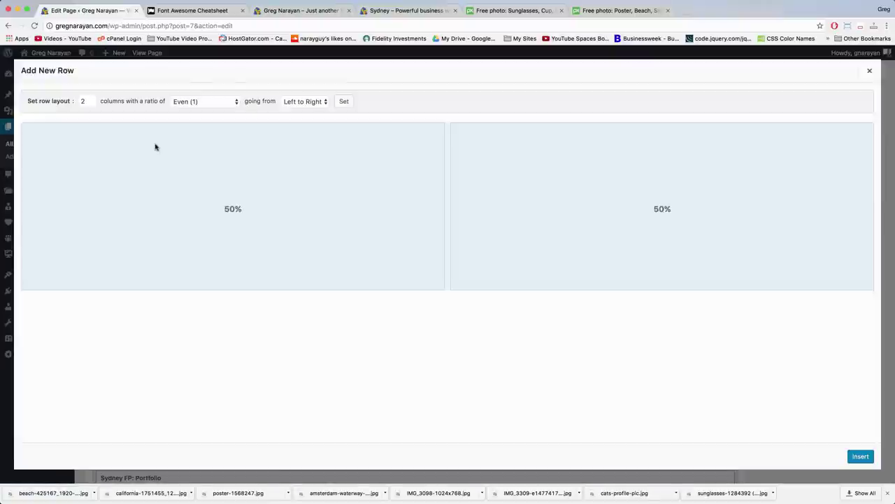
click(89, 104)
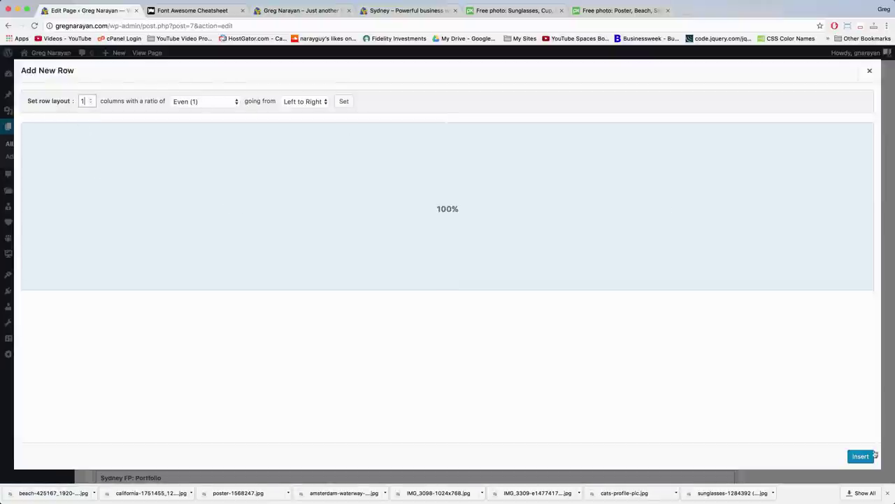
click(860, 456)
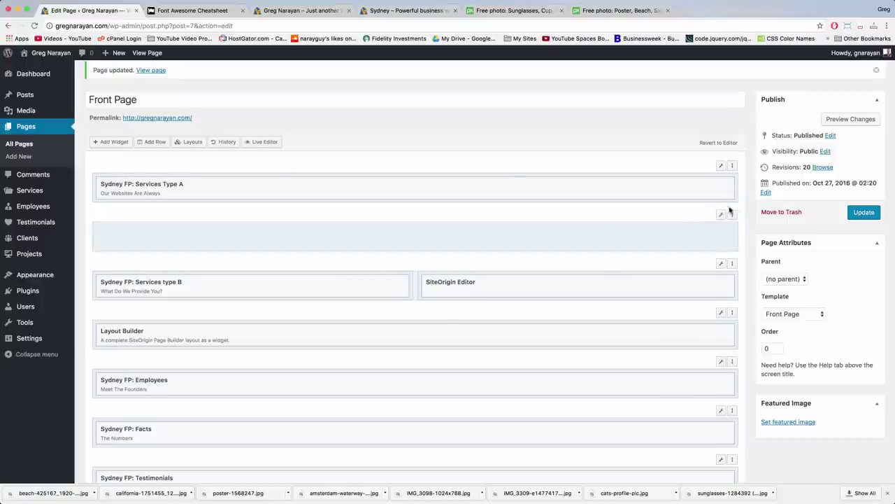
drag(731, 213, 734, 477)
scroll(733, 420, down, 5)
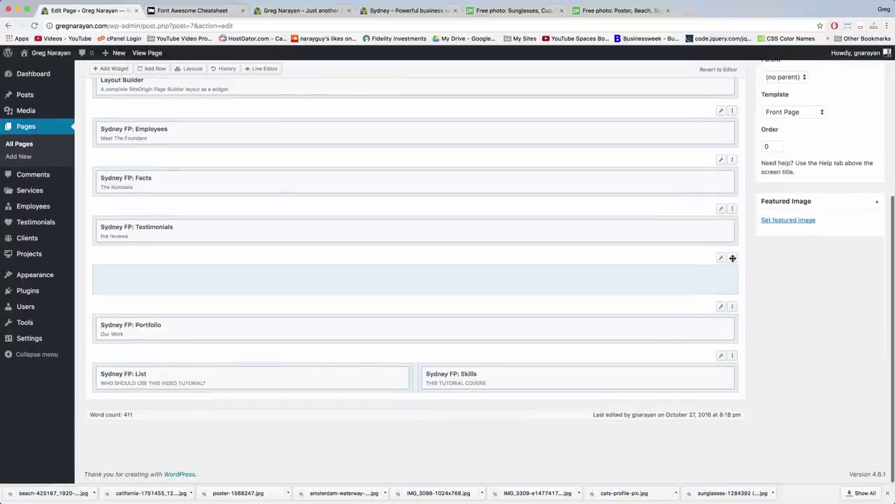
drag(733, 258, 733, 455)
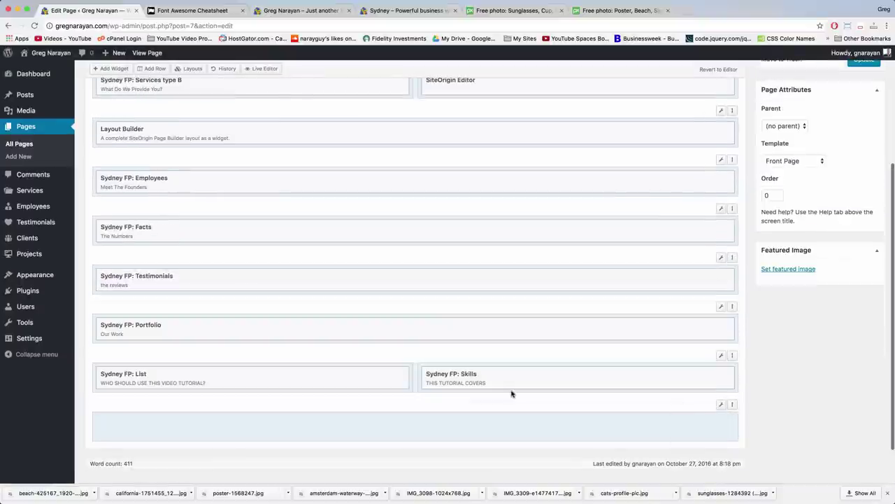
click(447, 436)
scroll(280, 280, up, 10)
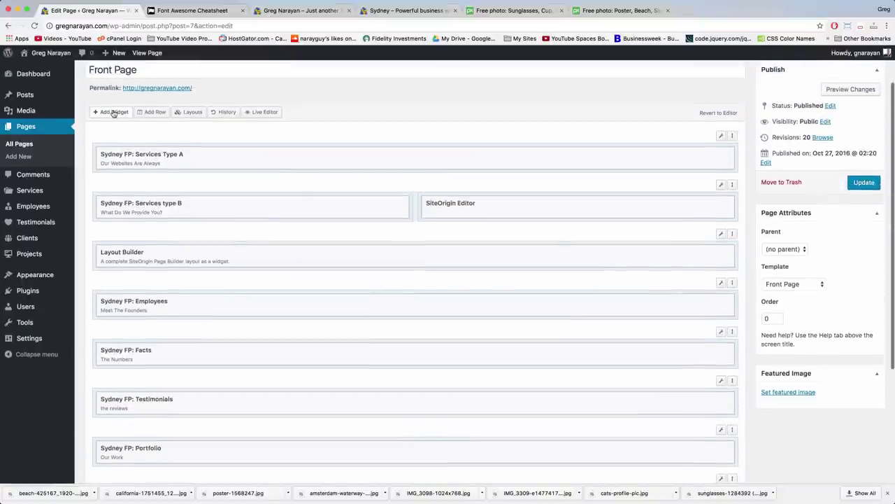
Add a Sydney FP: Call to action widget to the bottom row and open its settings
click(110, 114)
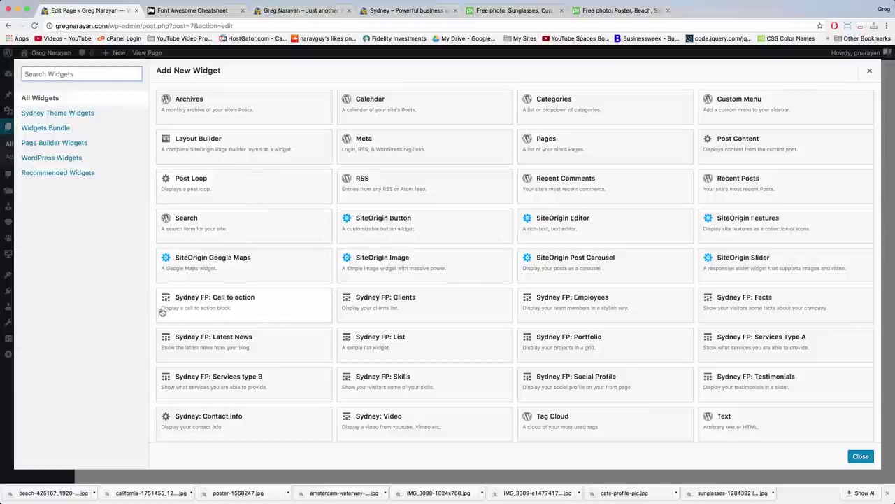
click(270, 305)
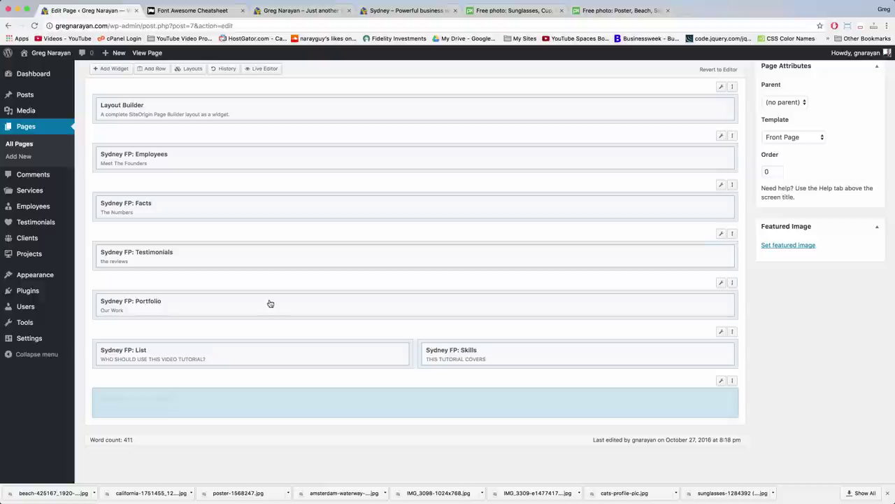
scroll(414, 312, down, 1)
mouse_move(380, 380)
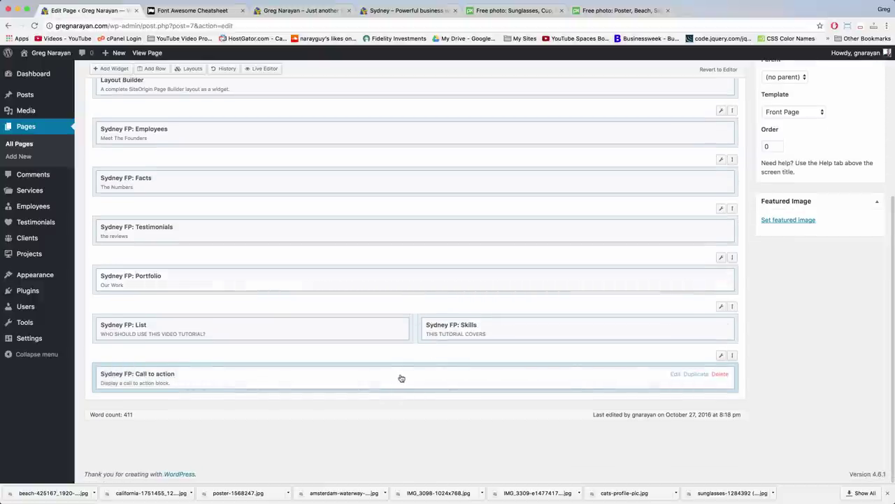
click(400, 378)
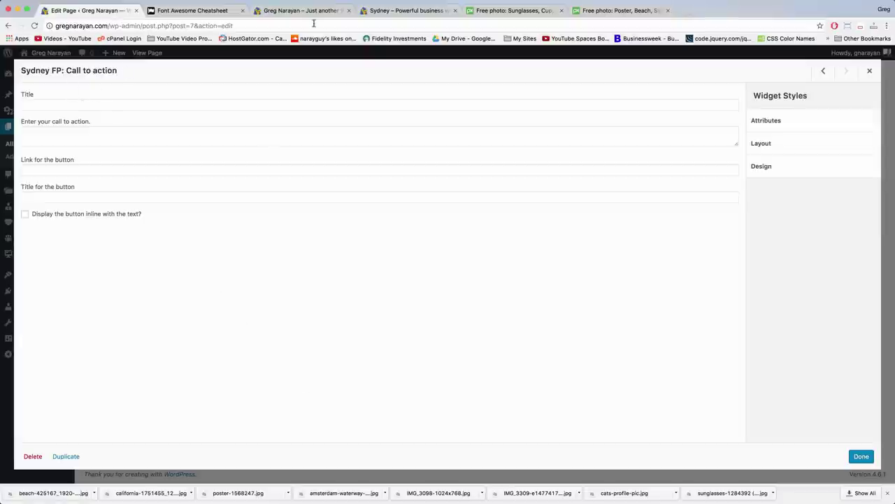
Search Google for 'sydney a demo' in a new tab and open aThemes' Sydney theme page
click(412, 11)
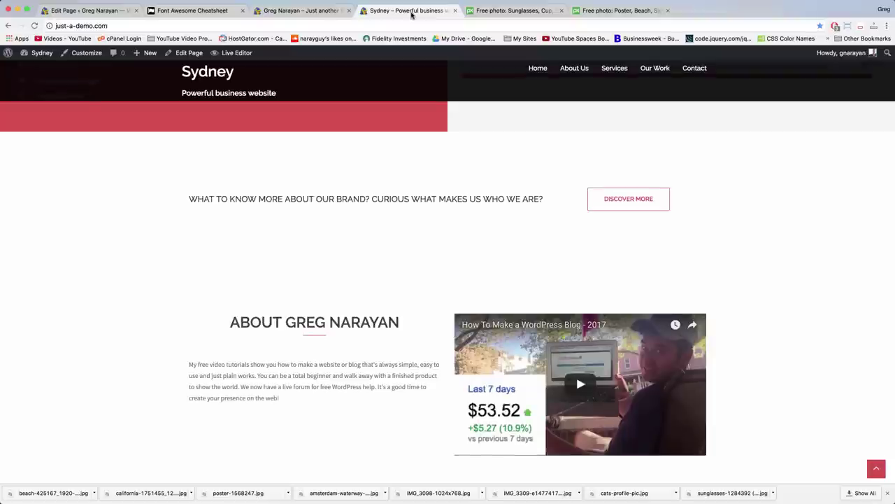
click(683, 14)
text(sydney)
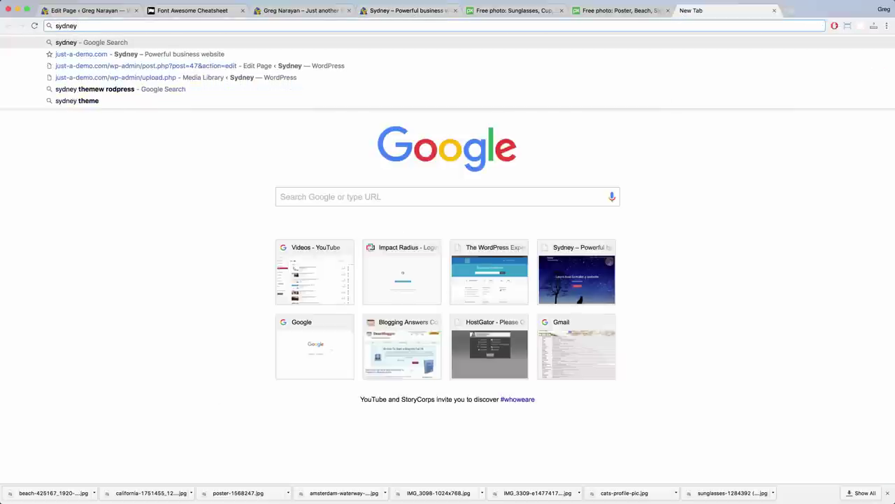
text( a demo)
key(Return)
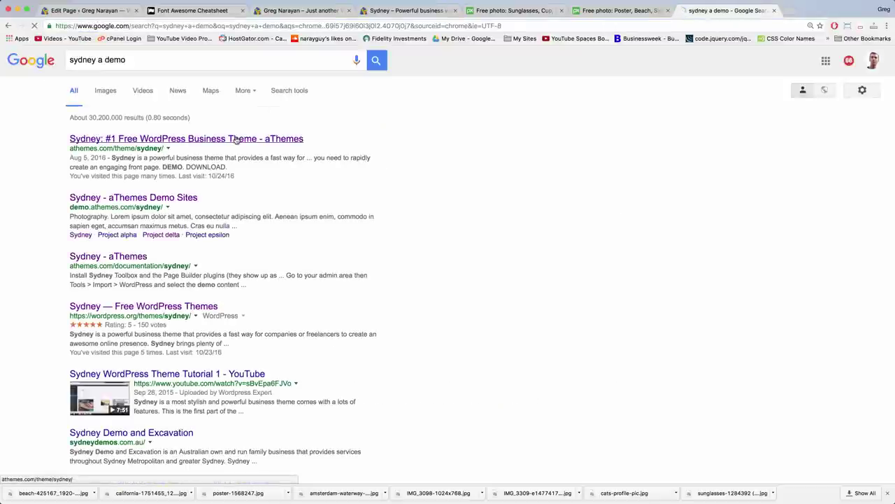
click(236, 138)
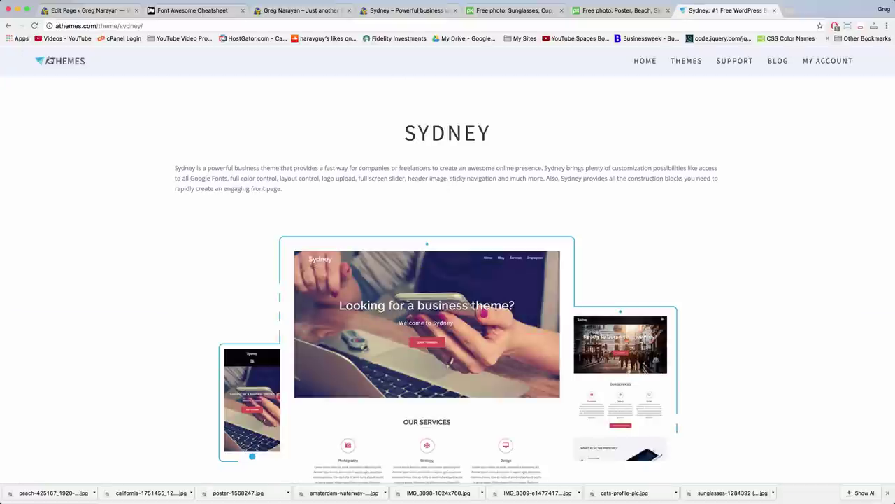
scroll(169, 71, down, 3)
scroll(169, 72, down, 5)
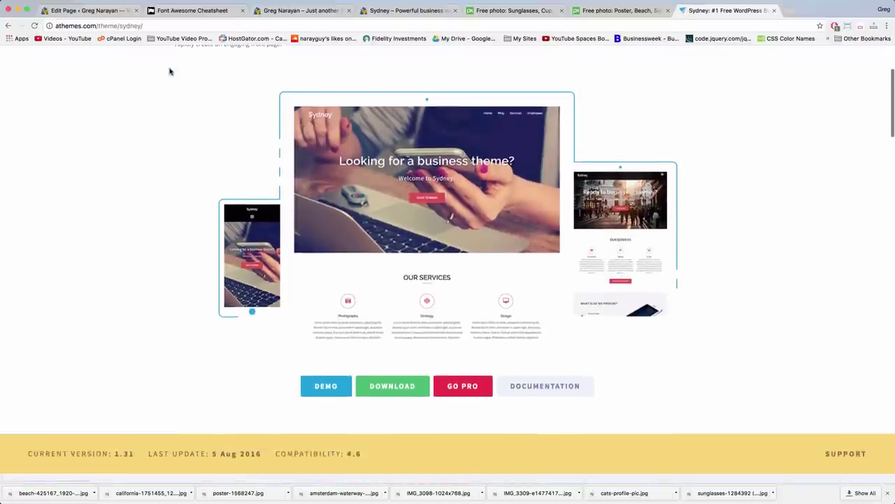
Browse the live Sydney demo, then return to your live site's call-to-action strip
click(326, 377)
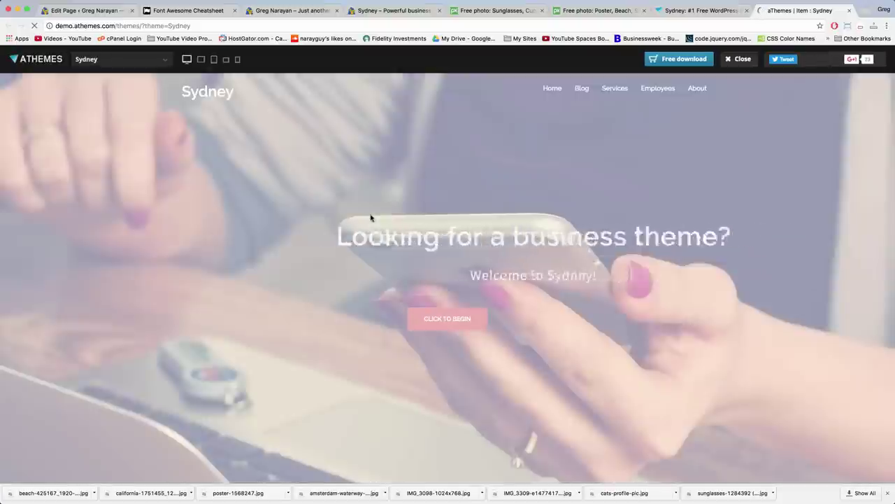
scroll(371, 217, down, 3)
scroll(371, 218, down, 15)
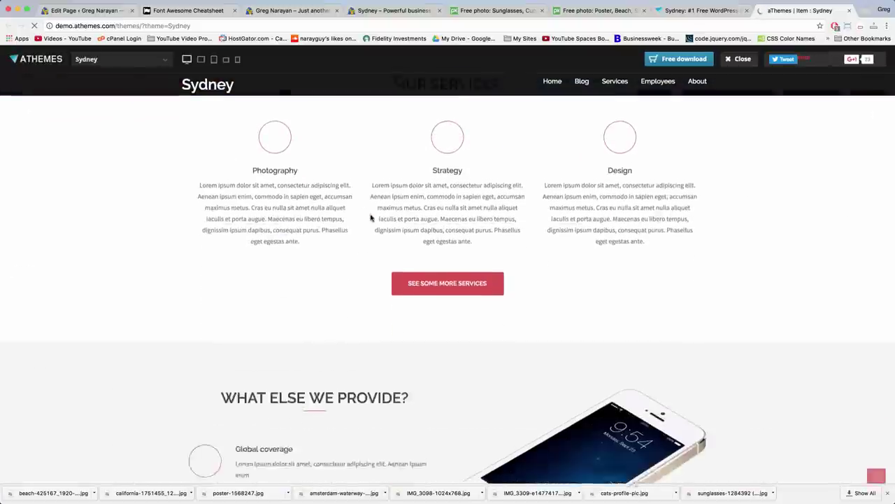
scroll(370, 218, down, 8)
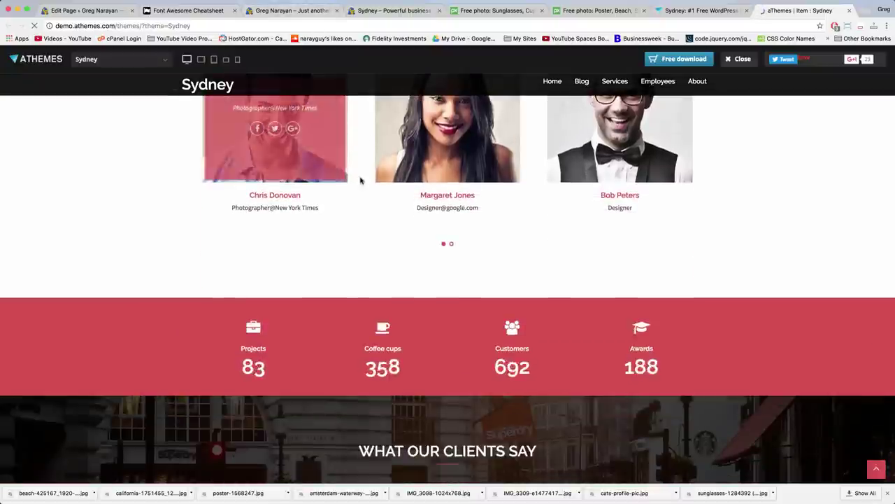
scroll(360, 180, down, 5)
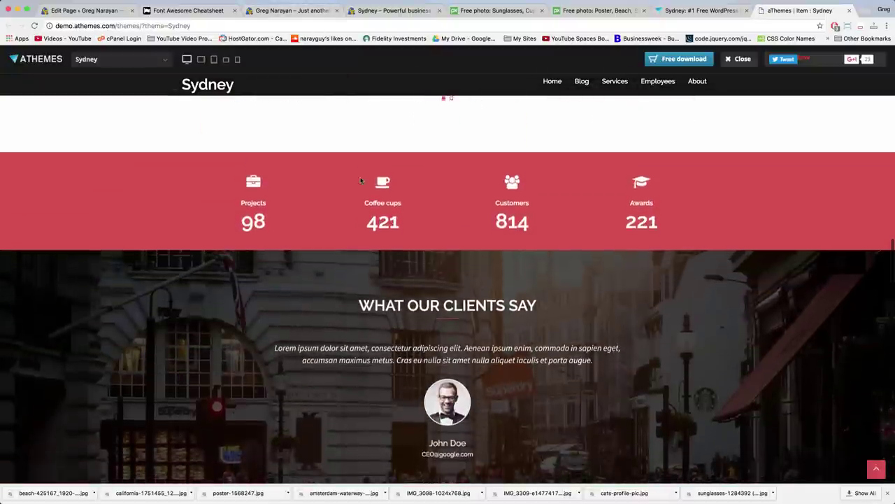
scroll(360, 181, down, 15)
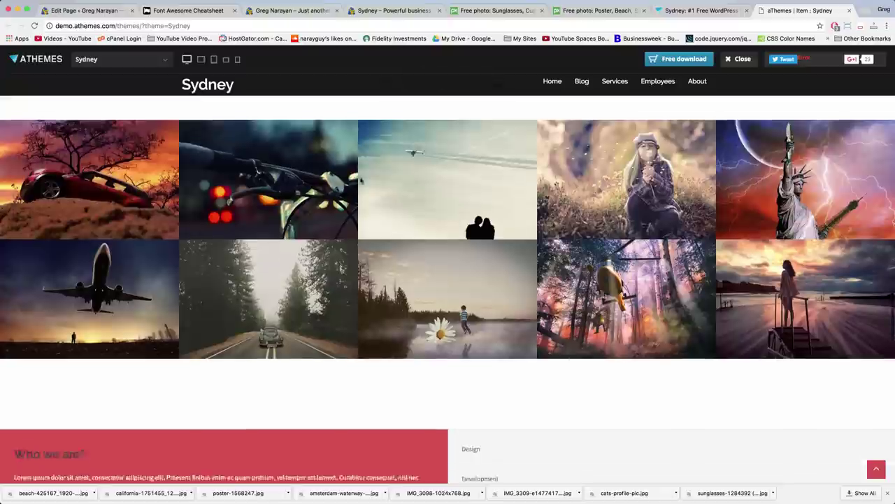
scroll(360, 181, up, 3)
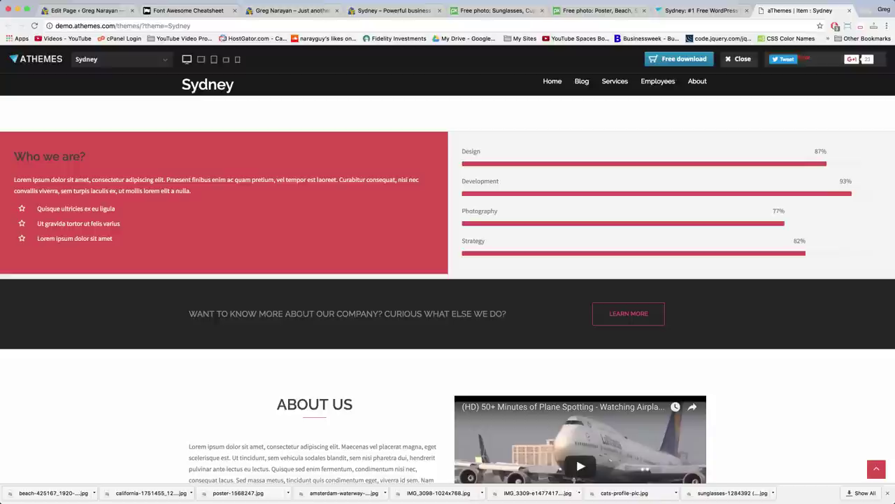
click(387, 13)
scroll(464, 162, up, 2)
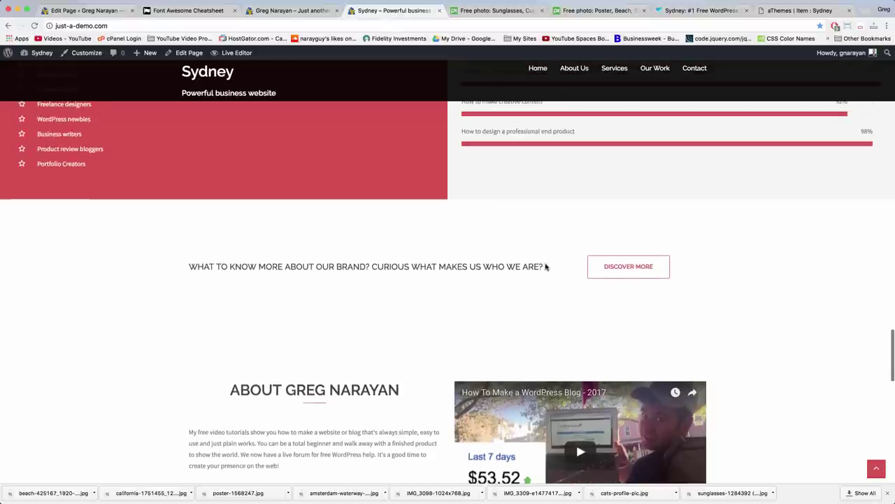
Copy the live site's brand question heading into the widget's call-to-action text field
drag(546, 267, 195, 266)
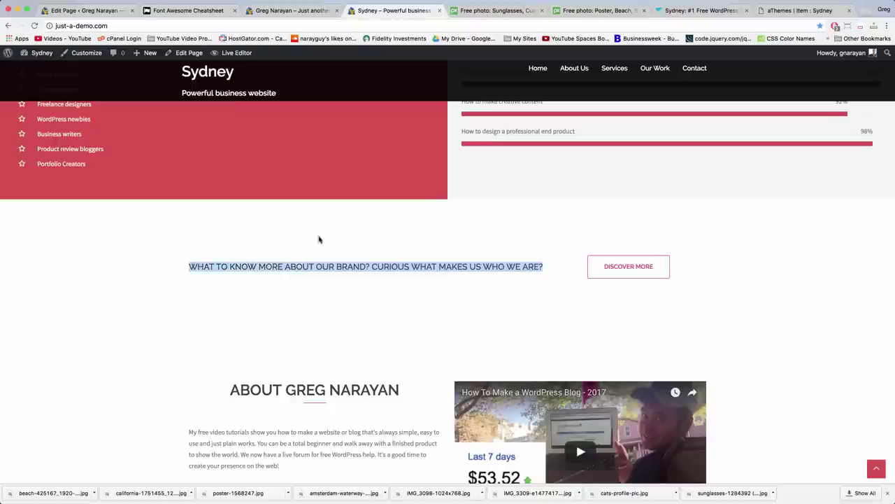
click(84, 10)
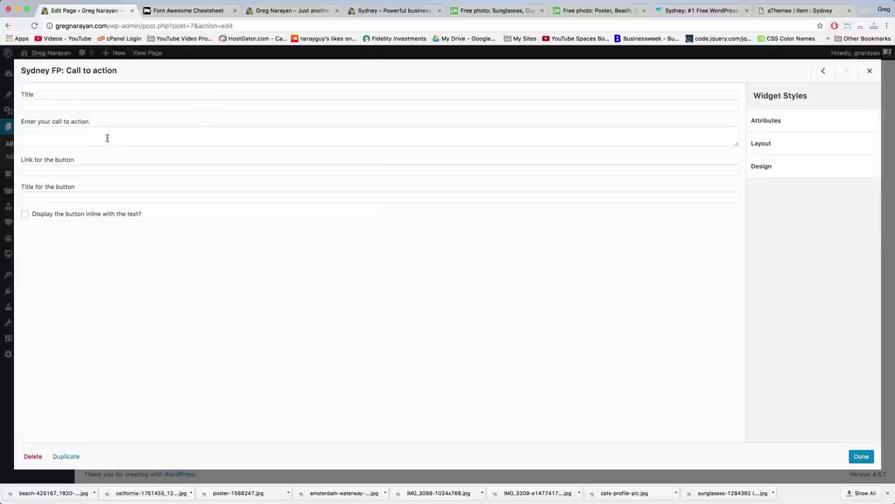
click(65, 105)
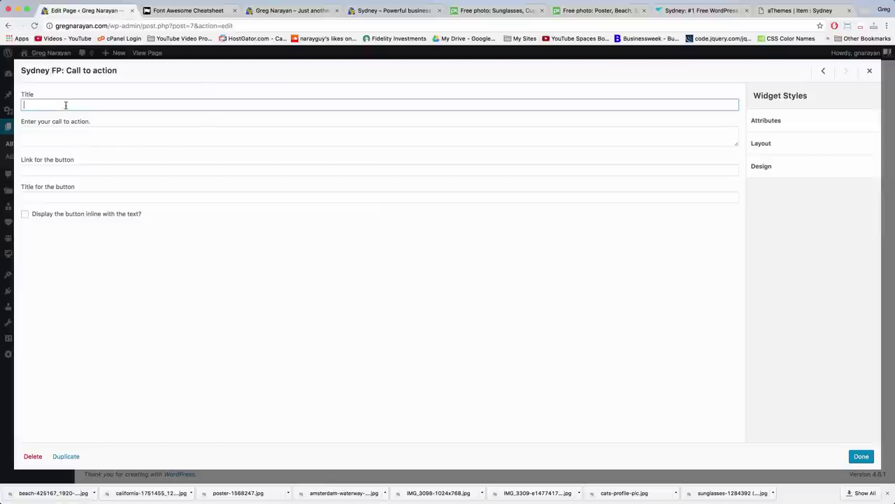
click(62, 136)
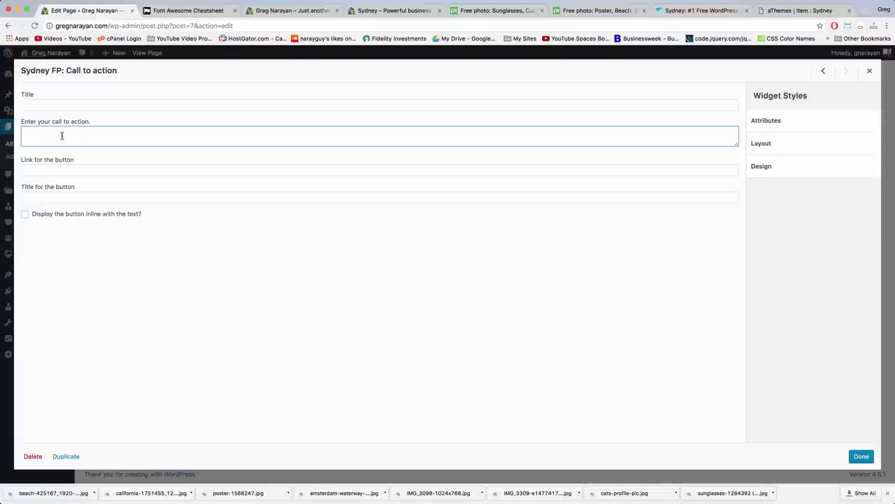
text(WHAT TO KNOW MORE ABOUT OUR BRAND? CURIOUS WHAT MAKES US WHO WE ARE?)
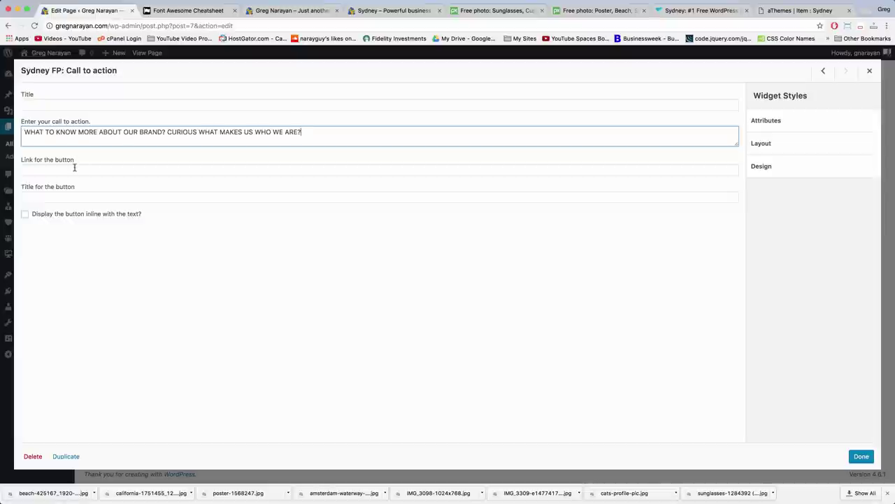
click(70, 198)
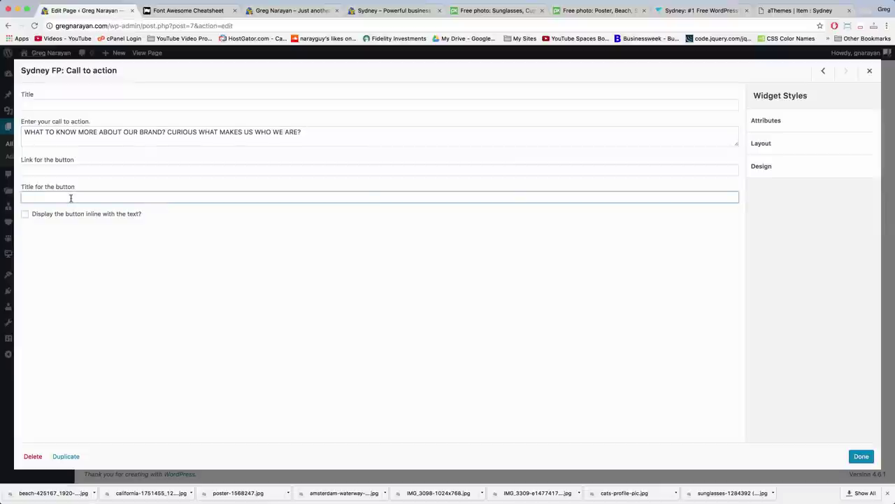
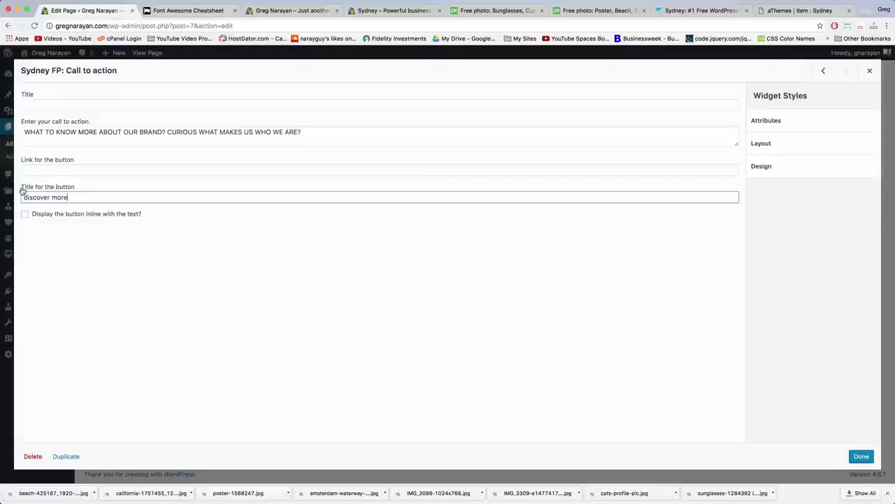
Copy the About Us page's link address from the demo site
click(53, 171)
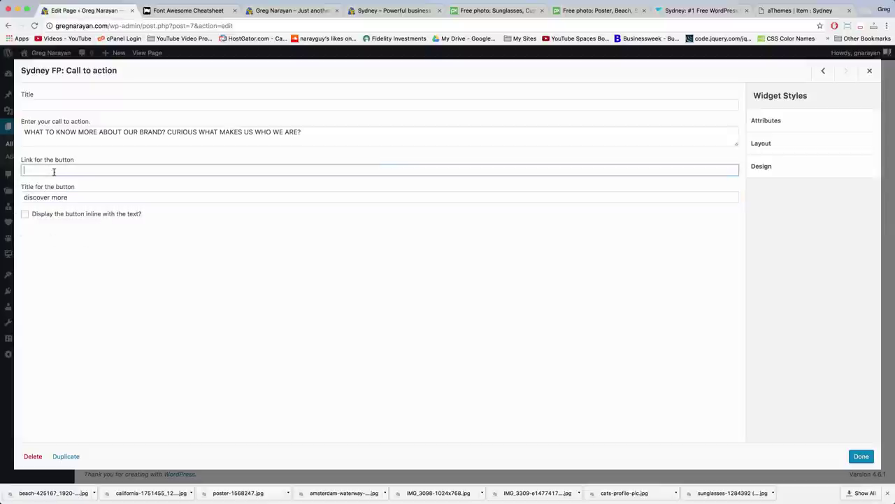
click(375, 15)
scroll(458, 315, up, 5)
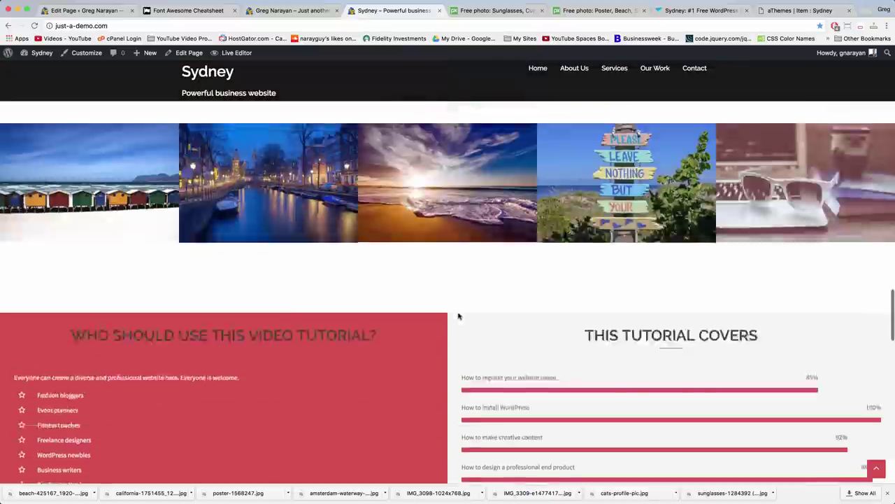
scroll(458, 315, up, 10)
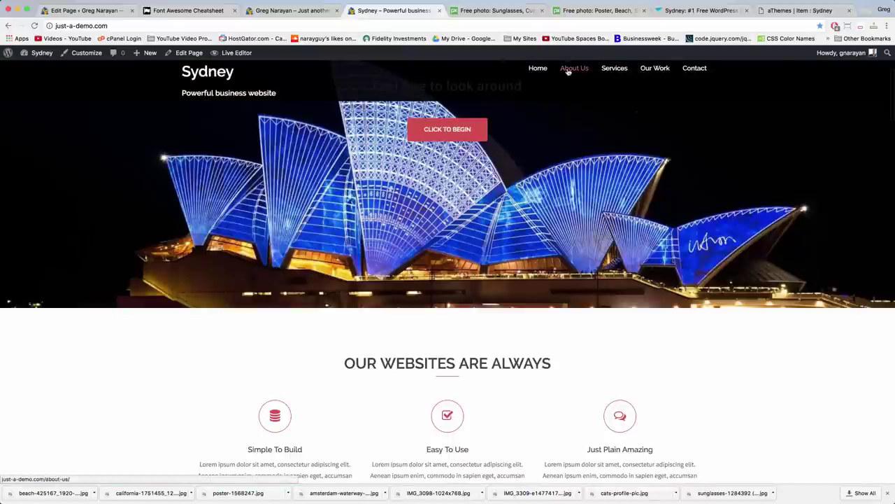
right_click(568, 70)
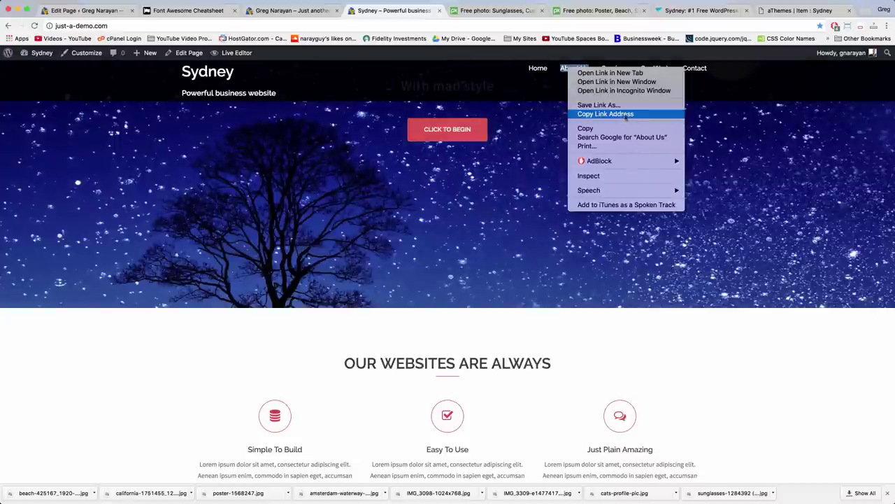
click(644, 114)
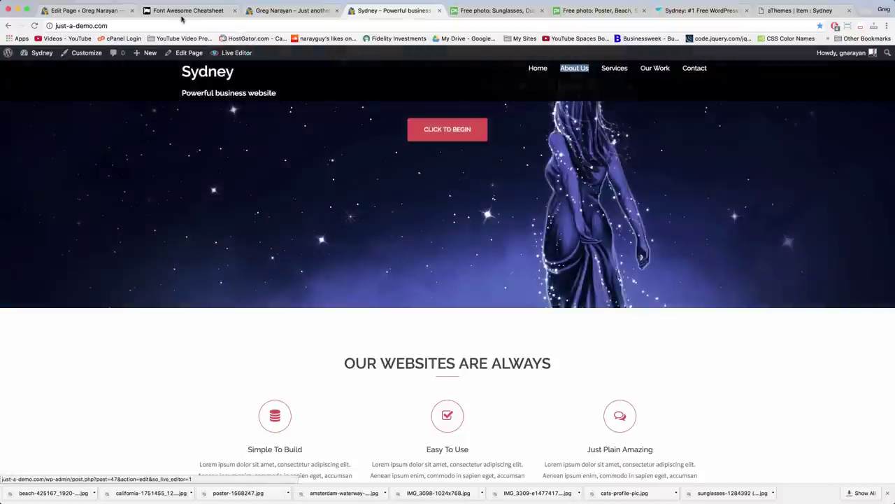
click(102, 14)
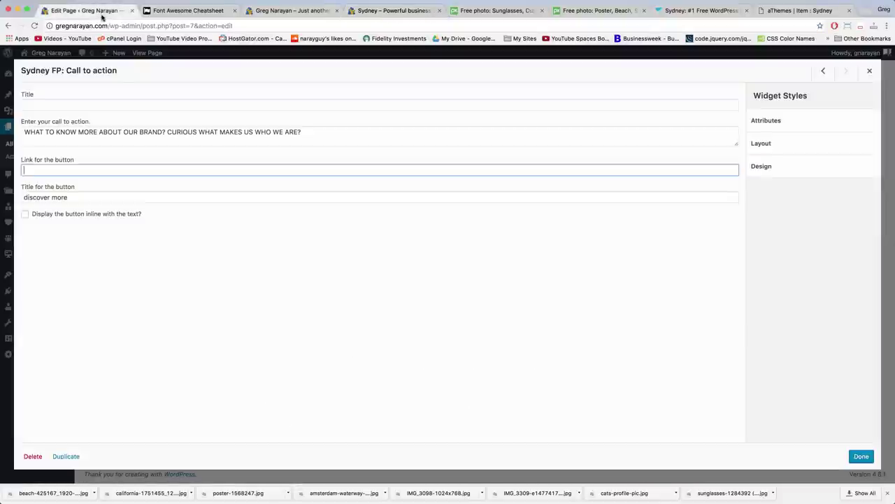
right_click(46, 171)
click(63, 215)
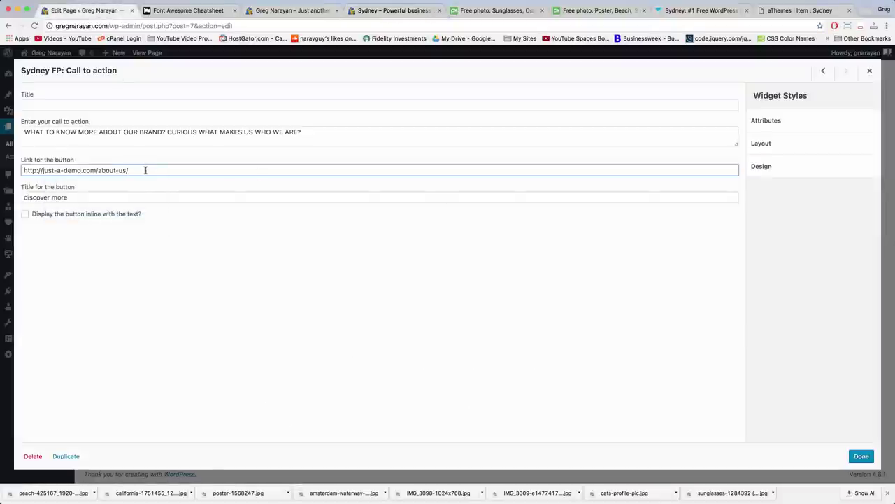
click(25, 216)
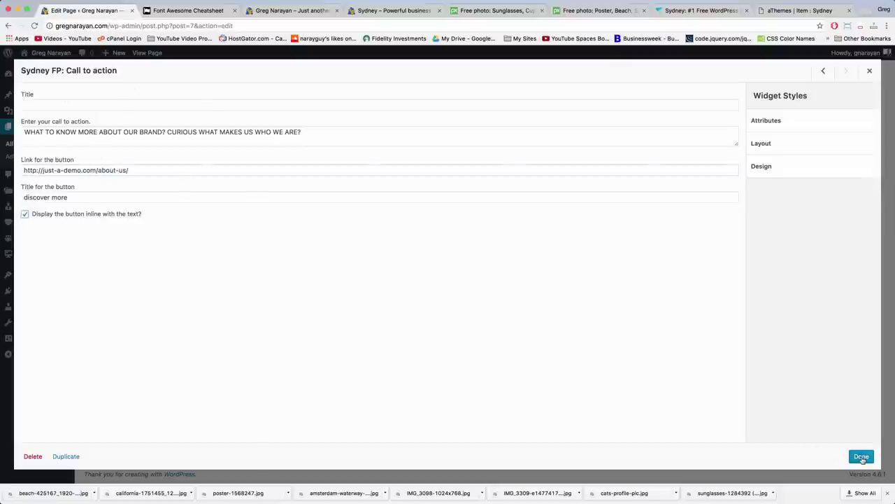
click(862, 456)
scroll(821, 390, up, 5)
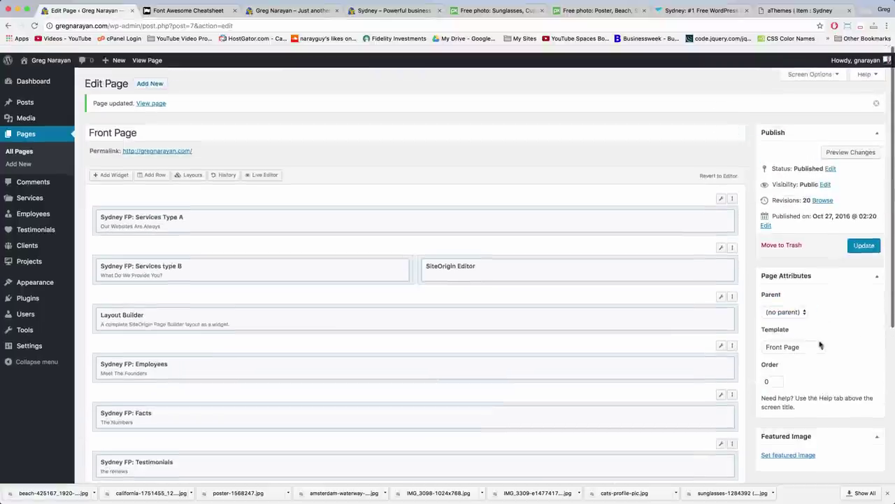
click(864, 238)
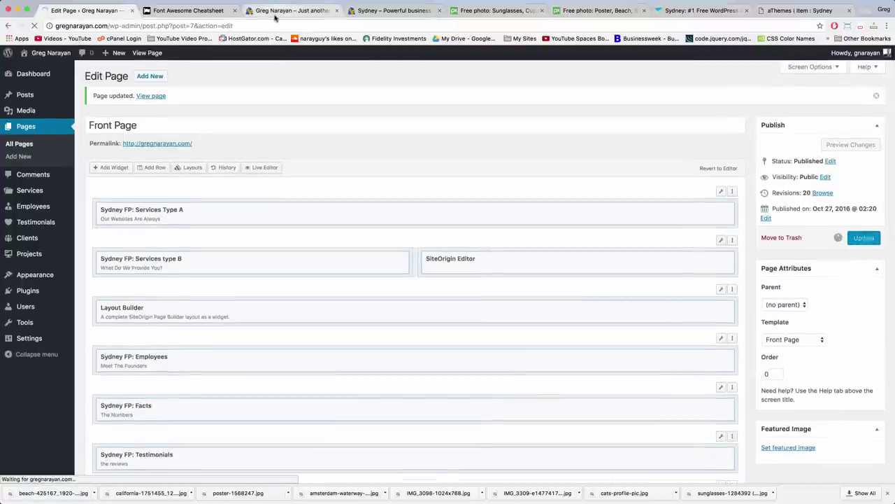
click(293, 11)
click(33, 26)
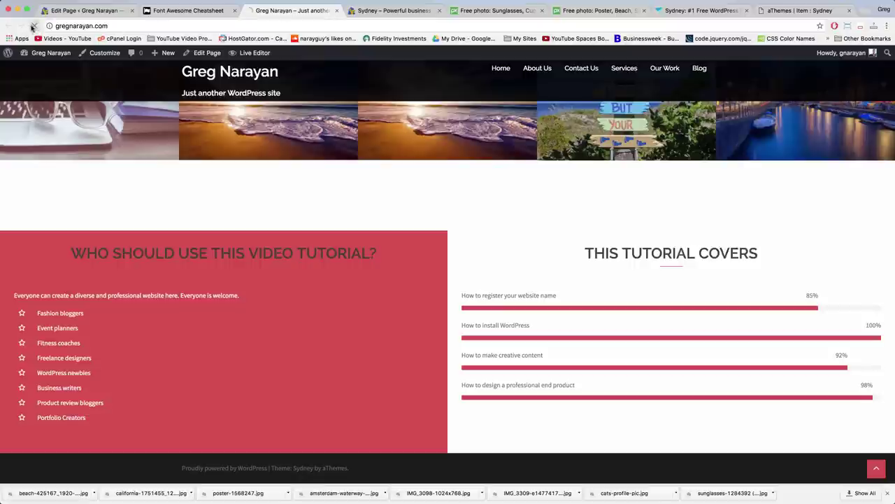
scroll(272, 154, down, 4)
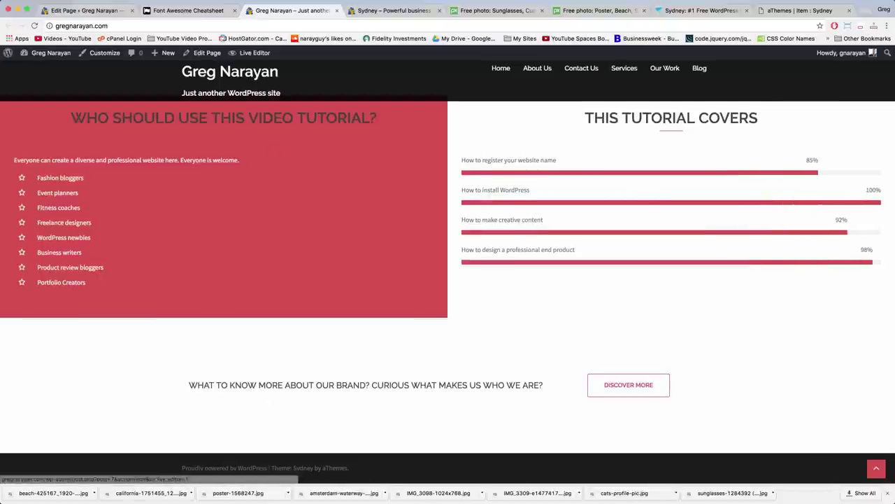
click(394, 10)
scroll(393, 157, down, 15)
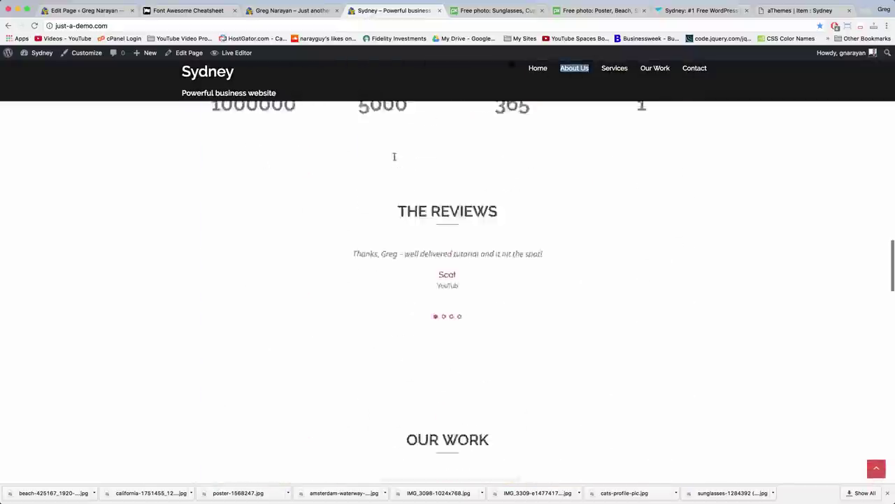
scroll(394, 157, down, 10)
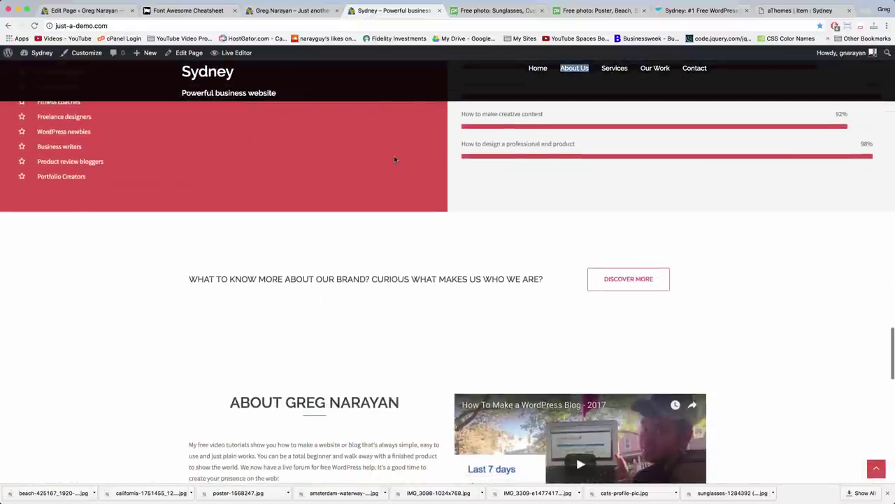
scroll(394, 159, down, 5)
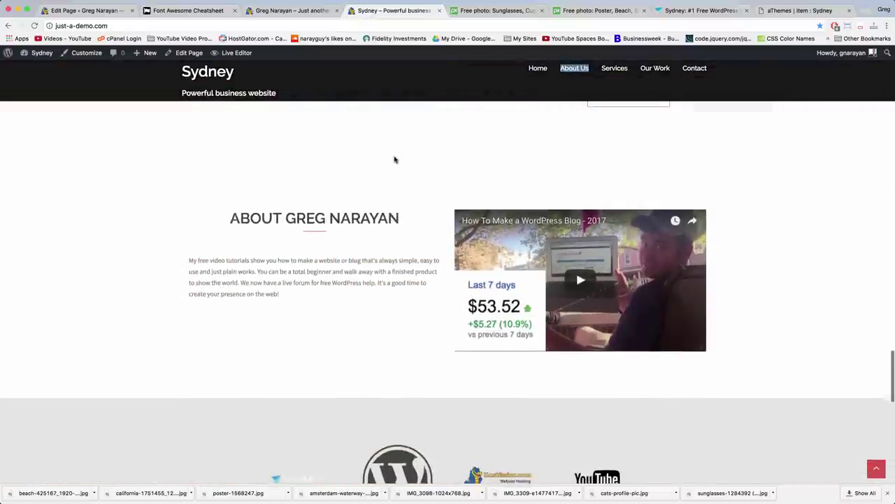
scroll(394, 159, down, 1)
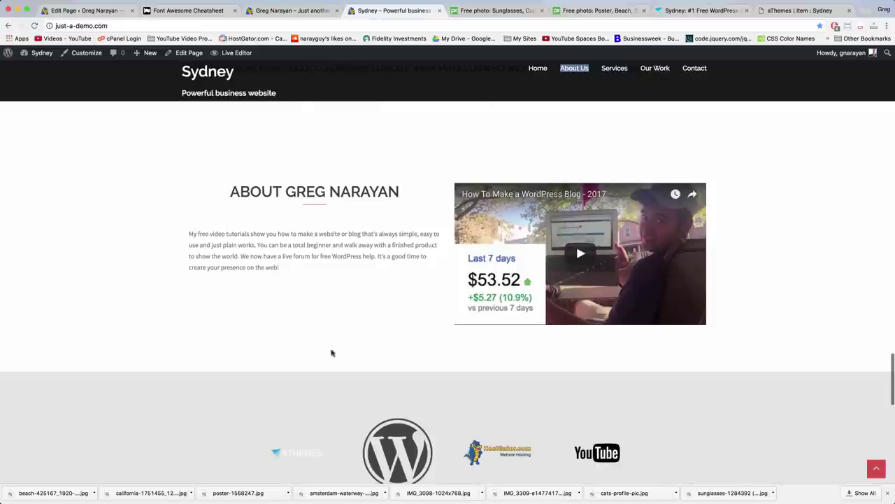
scroll(401, 152, up, 1)
scroll(271, 208, down, 1)
click(86, 12)
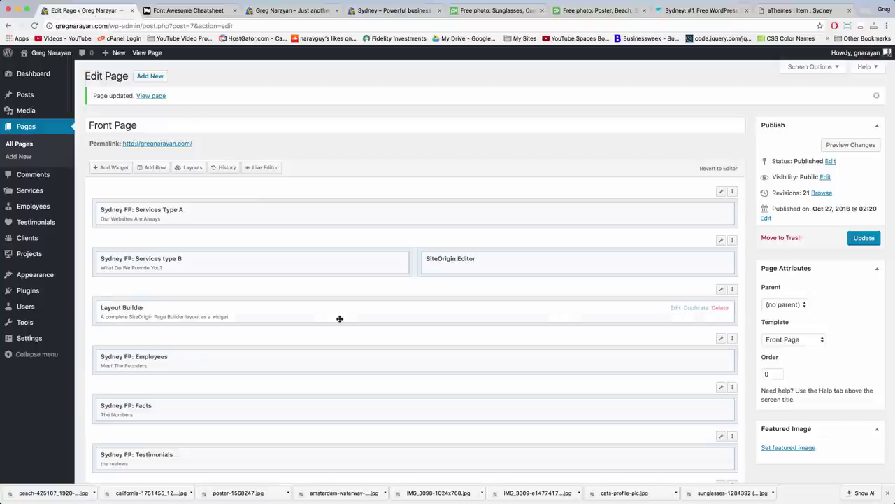
scroll(340, 318, down, 5)
scroll(340, 319, down, 5)
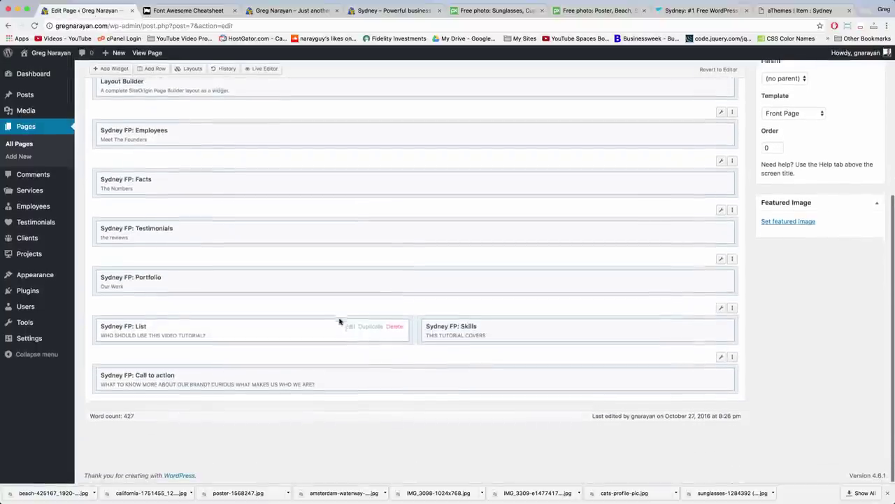
scroll(340, 321, up, 4)
scroll(340, 321, up, 3)
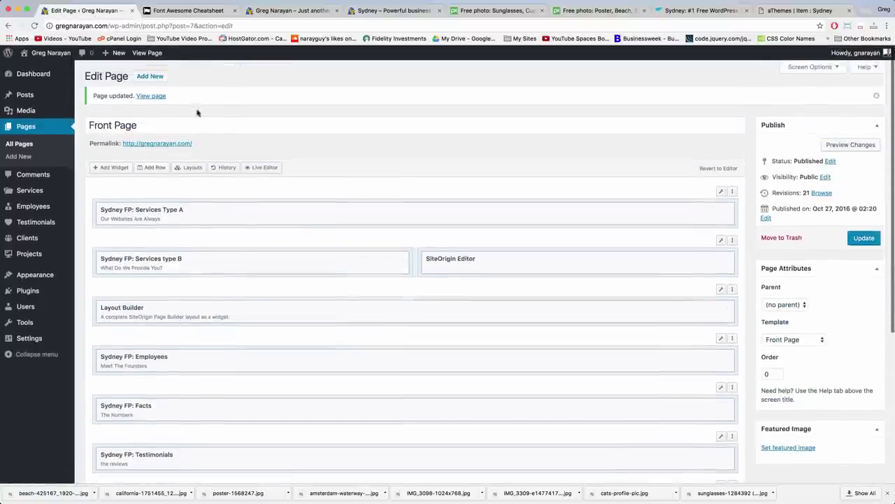
Insert a two-column row below the call-to-action and open widget choices for its right cell
click(154, 168)
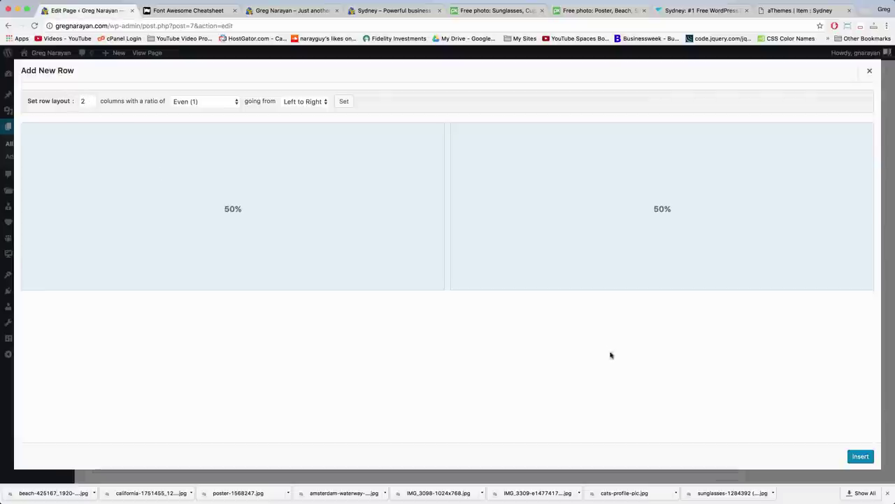
click(861, 456)
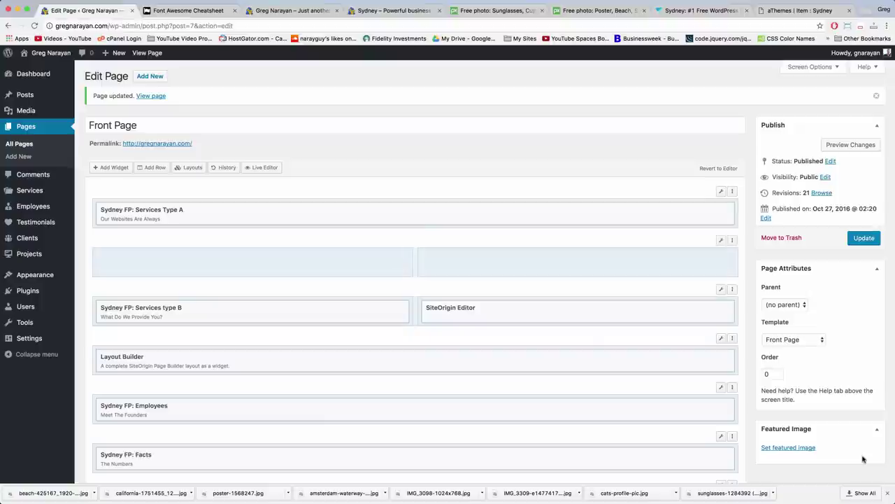
mouse_move(734, 238)
mouse_down()
mouse_move(742, 476)
mouse_move(742, 366)
mouse_move(728, 434)
mouse_move(735, 376)
mouse_move(734, 387)
mouse_up()
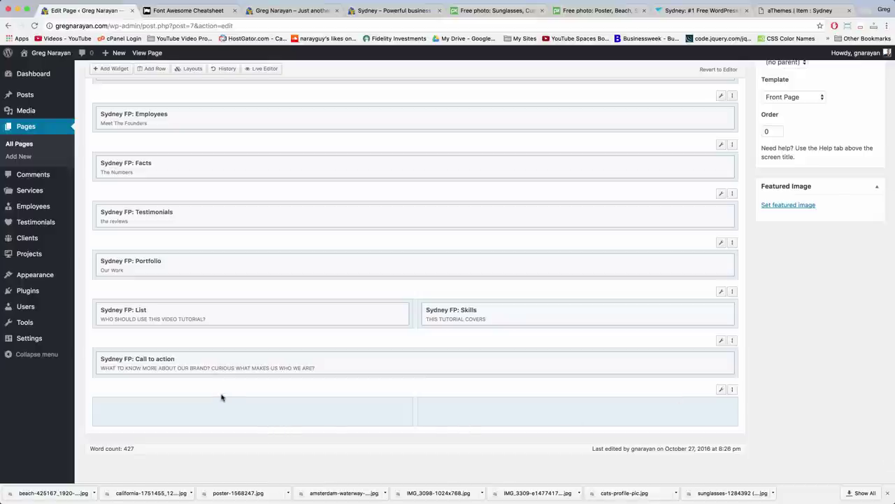
click(511, 415)
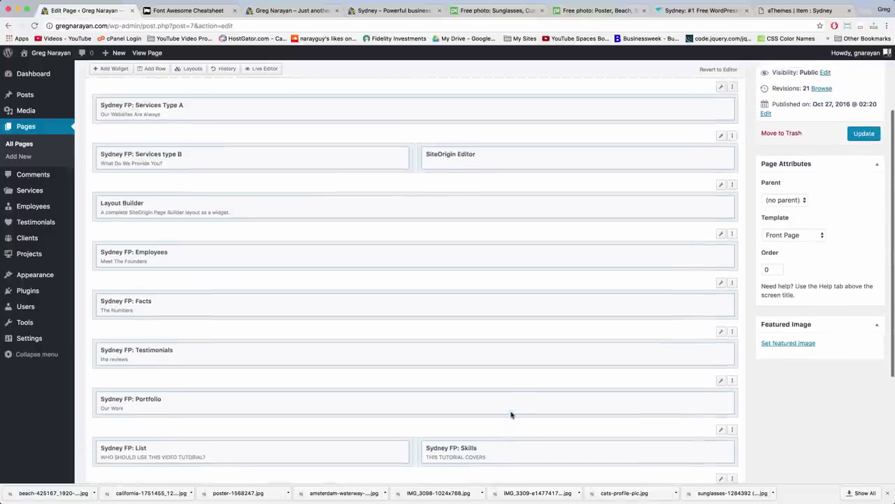
scroll(510, 412, down, 1)
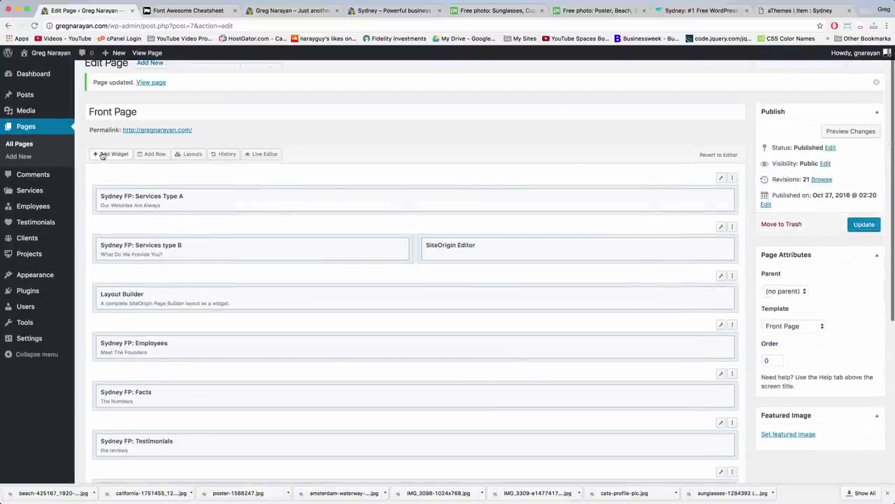
click(100, 152)
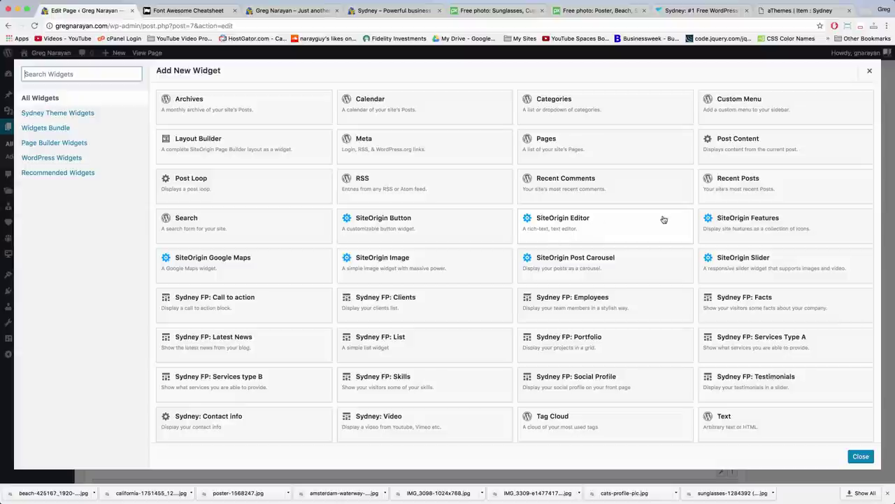
Add a Sydney: Video widget to the right column and start editing its video URL
scroll(638, 268, down, 1)
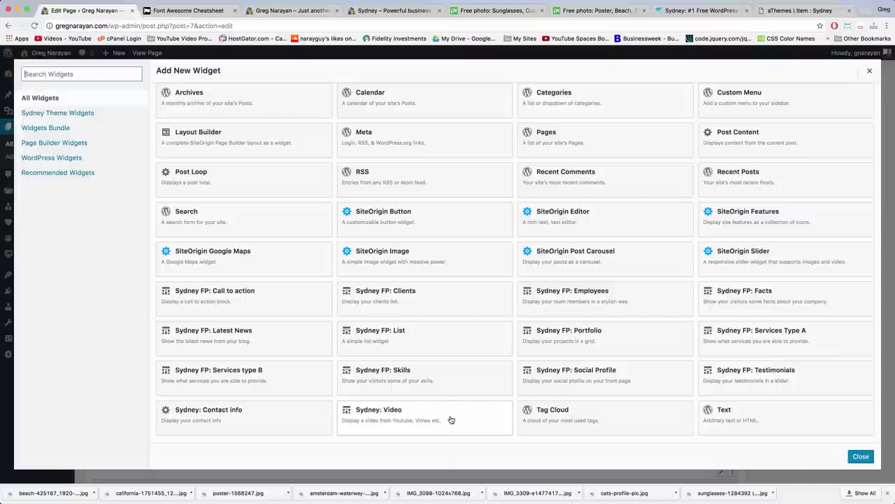
click(451, 420)
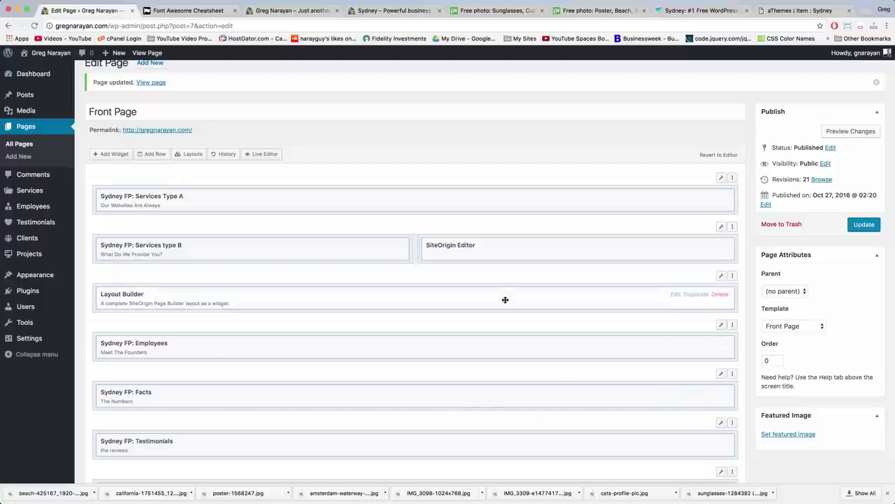
scroll(506, 301, down, 5)
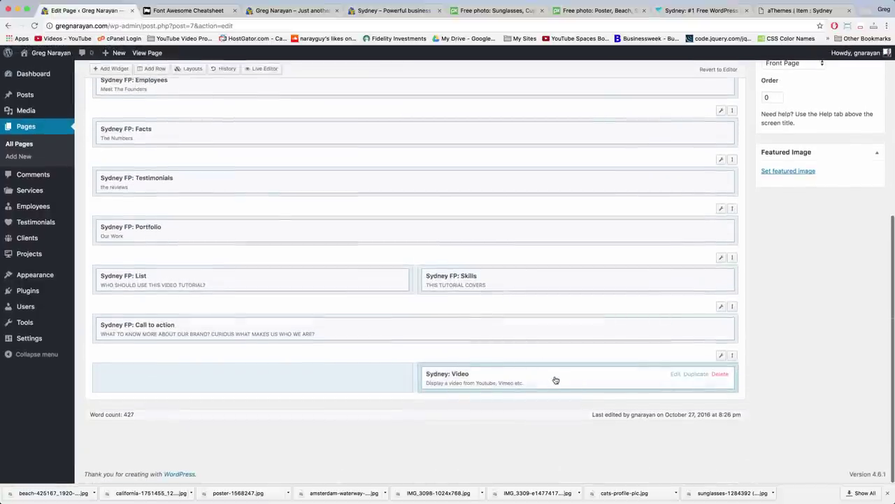
click(555, 379)
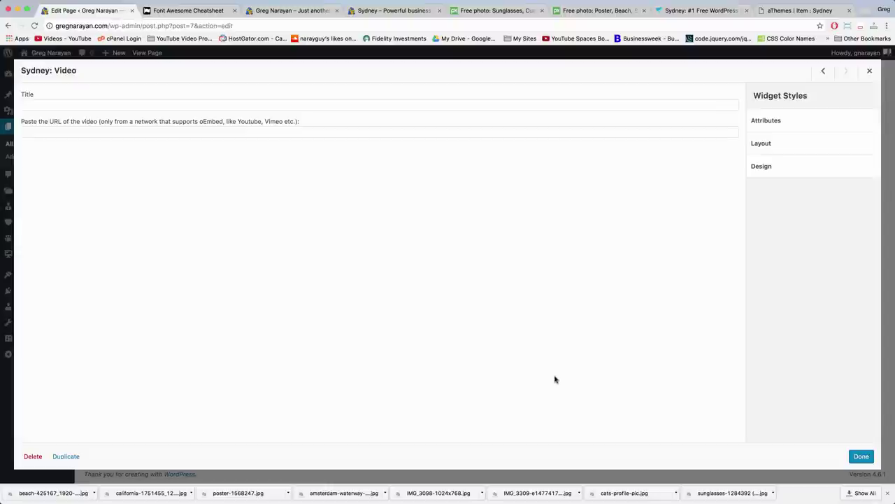
click(28, 133)
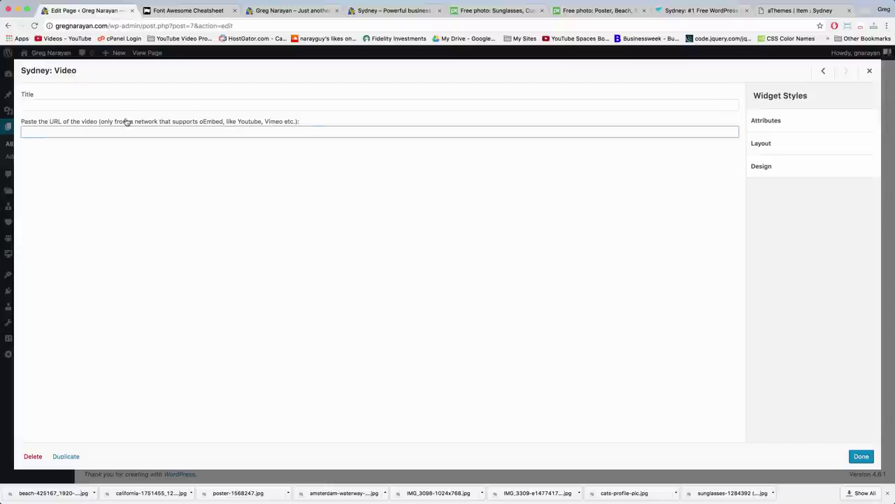
Open YouTube in a new tab and search for 'how to make a blog 2017'
click(868, 13)
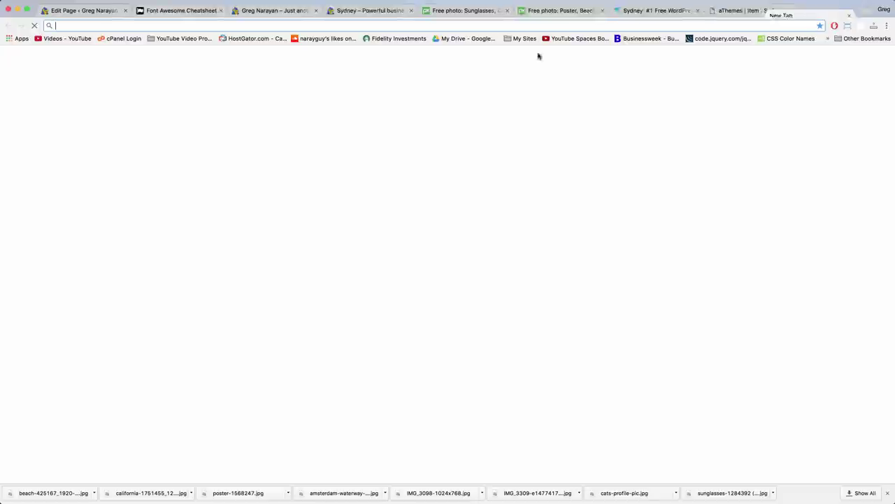
text(youtube.com)
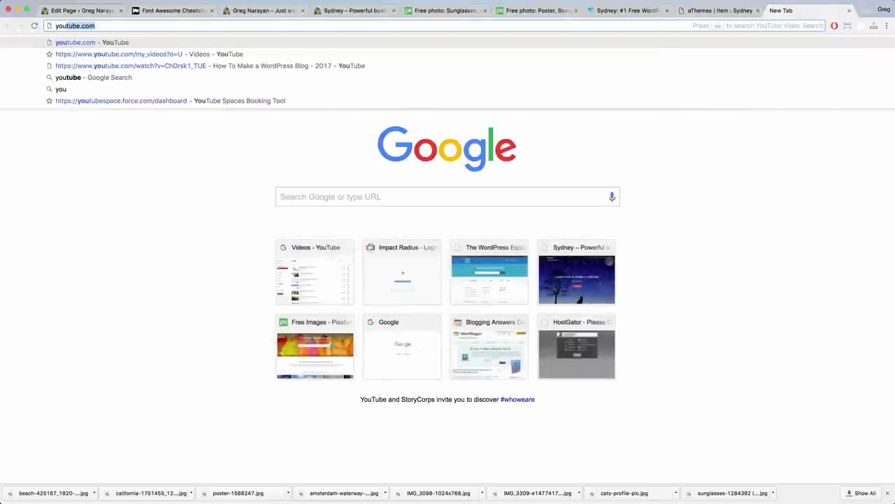
key(Return)
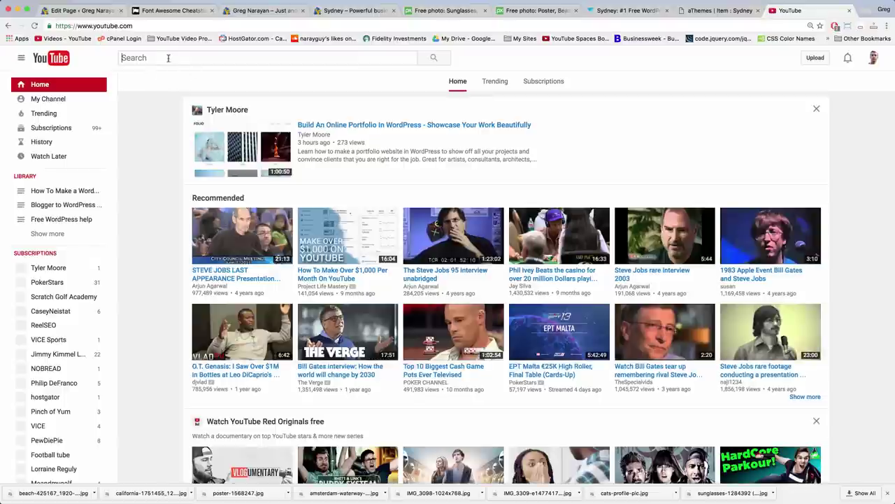
text(how to ame)
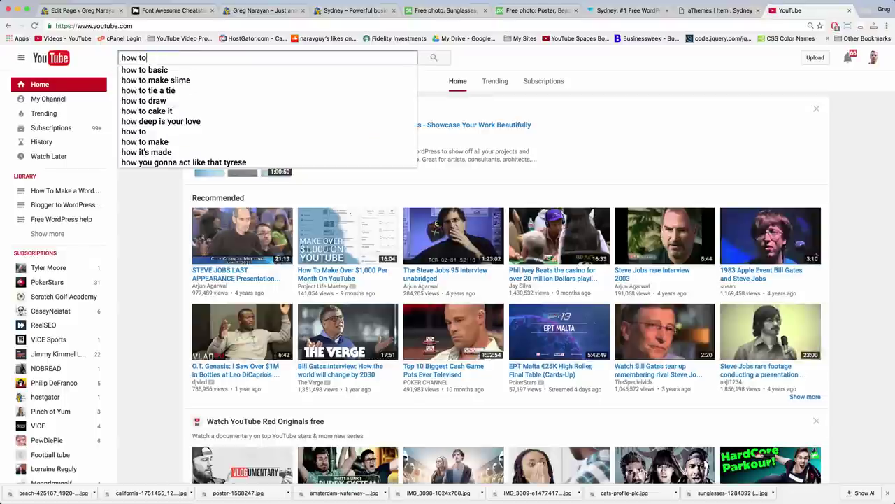
key(BackSpace)
key(BackSpace)
key(BackSpace)
text(ma)
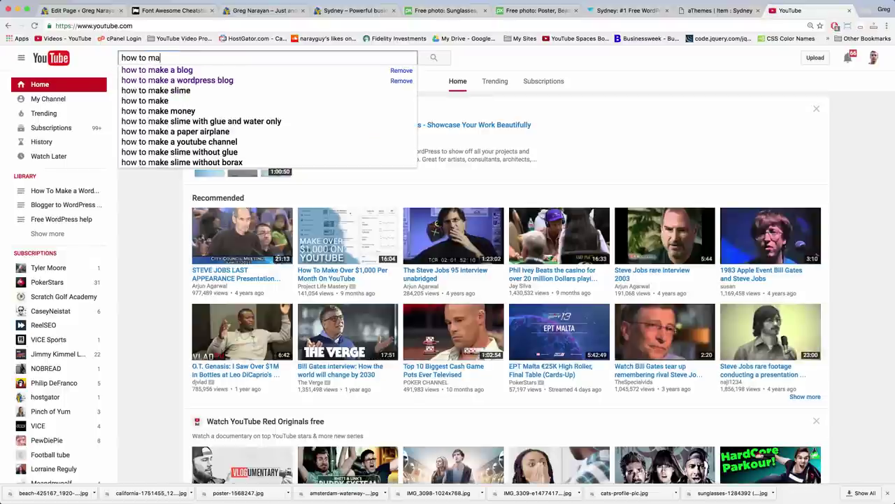
text(ke a blog 2017)
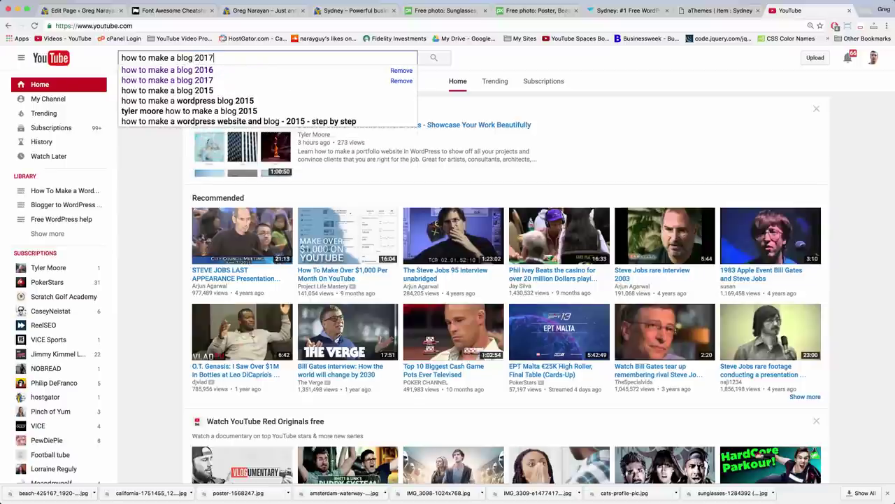
key(Return)
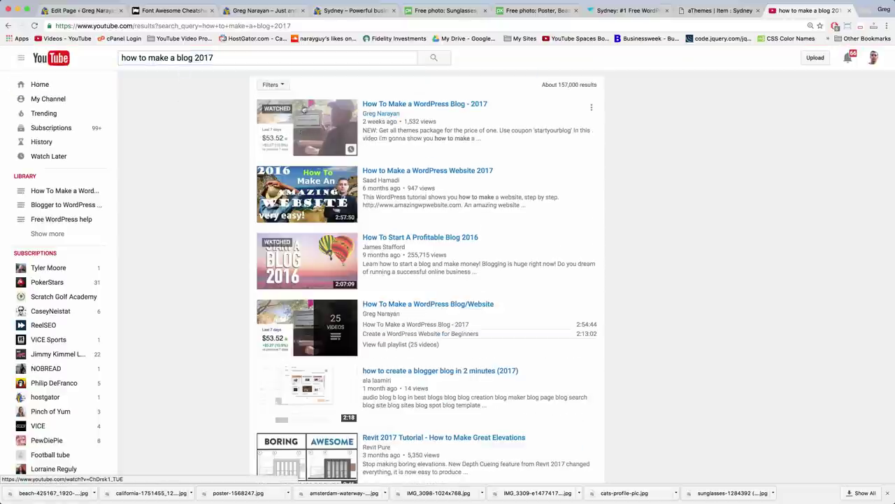
Open 'How To Make a WordPress Blog - 2017', pause it, and copy its address
click(318, 133)
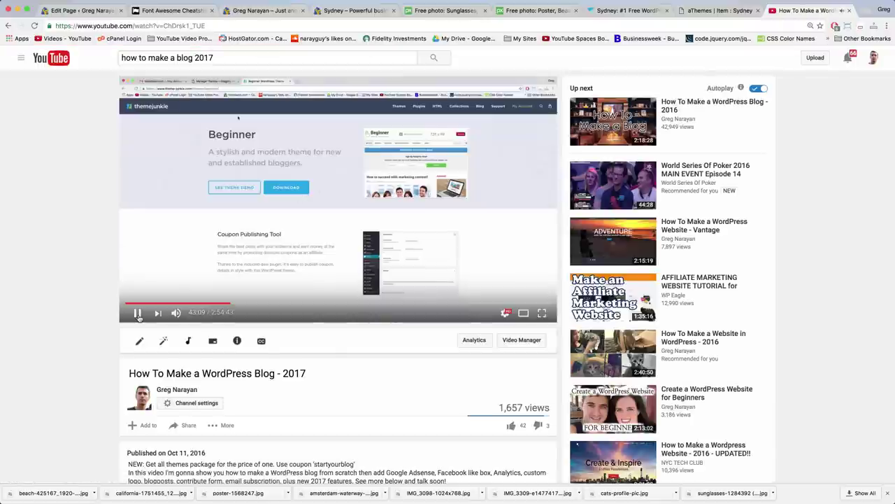
click(232, 227)
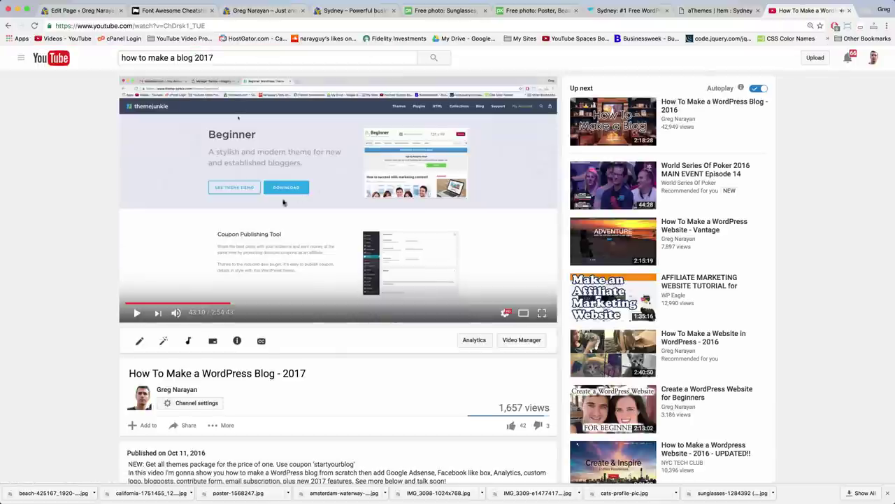
click(173, 24)
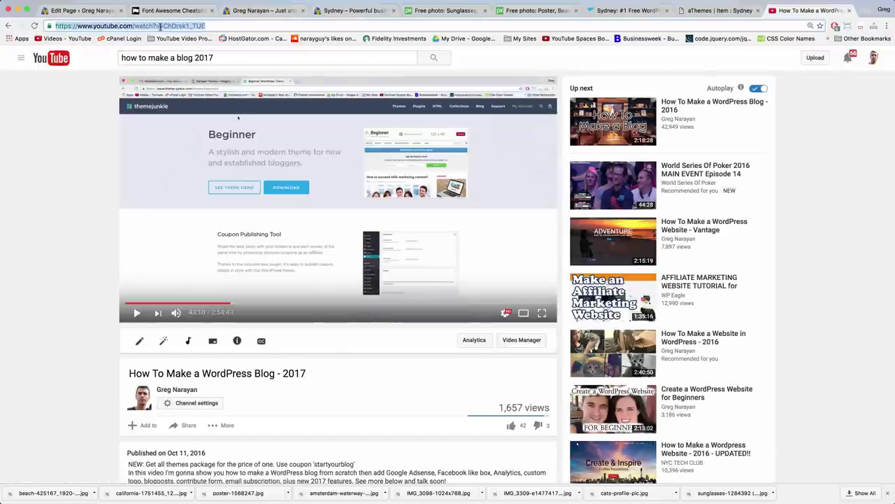
right_click(117, 26)
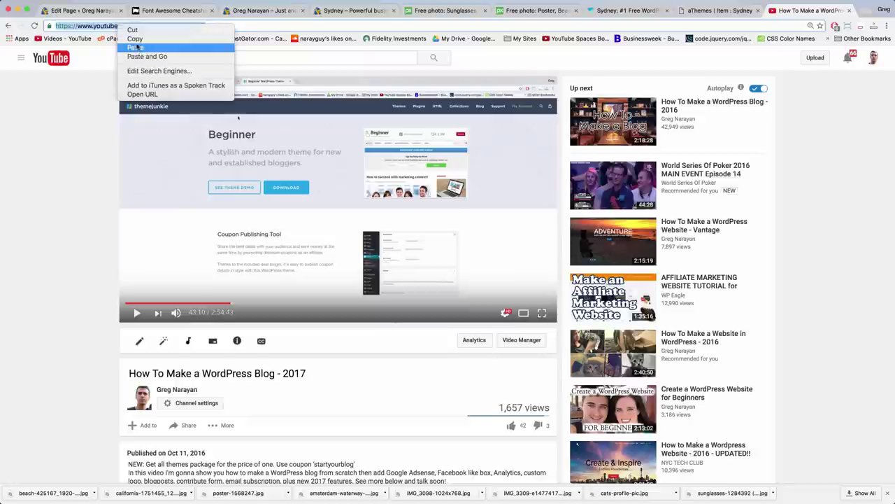
click(139, 41)
click(153, 25)
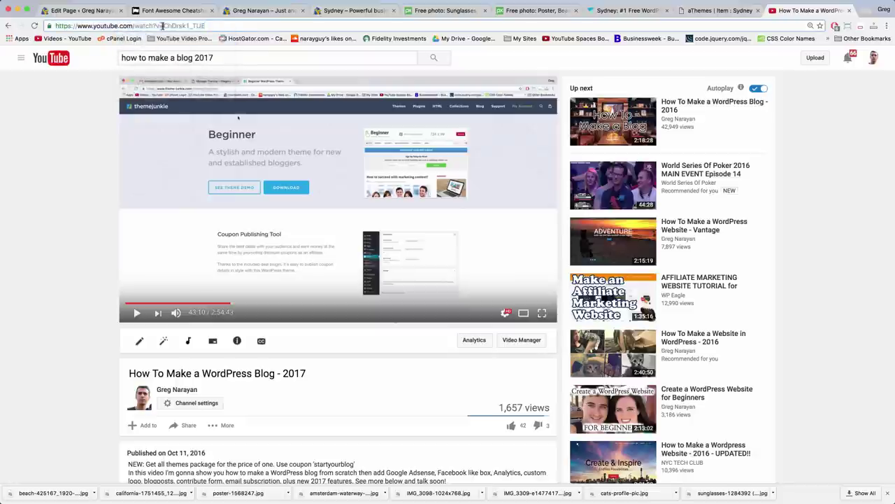
click(93, 12)
Paste the YouTube address into the video URL field and close the video widget
click(54, 131)
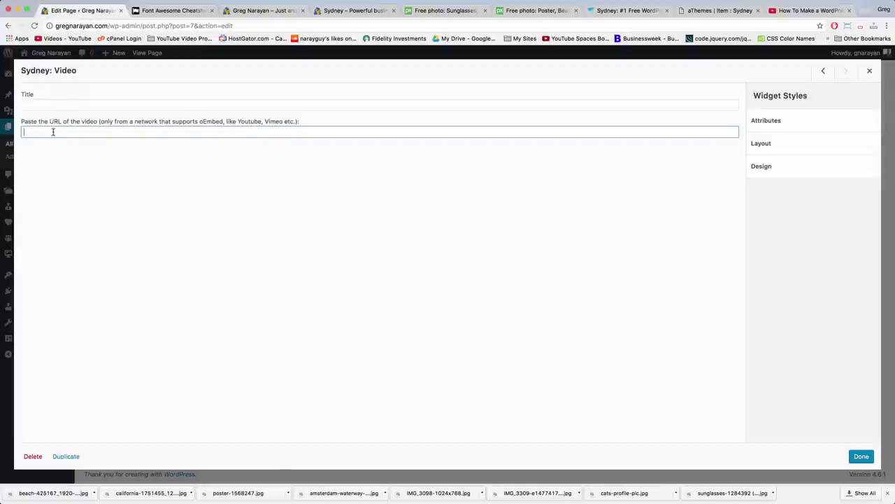
right_click(53, 133)
click(67, 176)
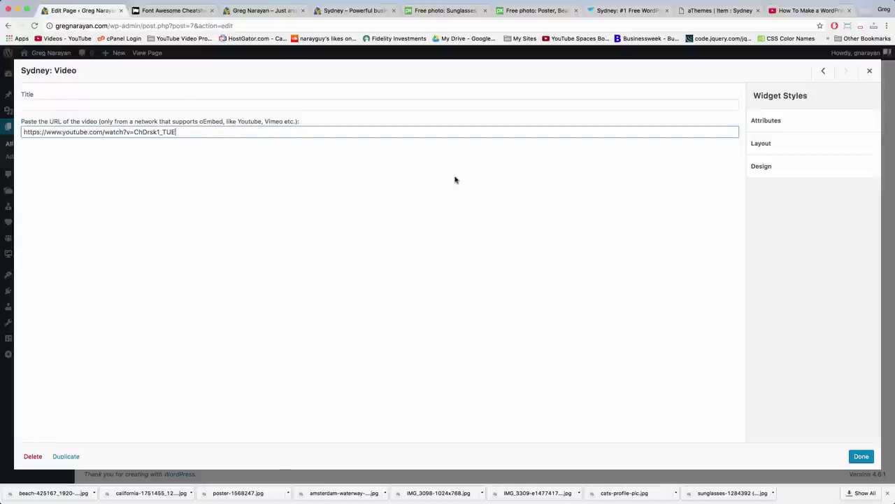
click(860, 456)
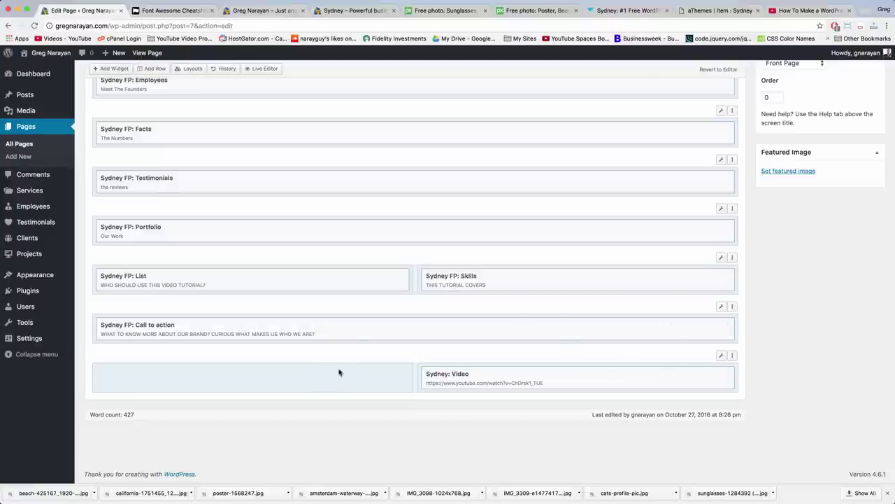
click(319, 379)
scroll(316, 375, up, 2)
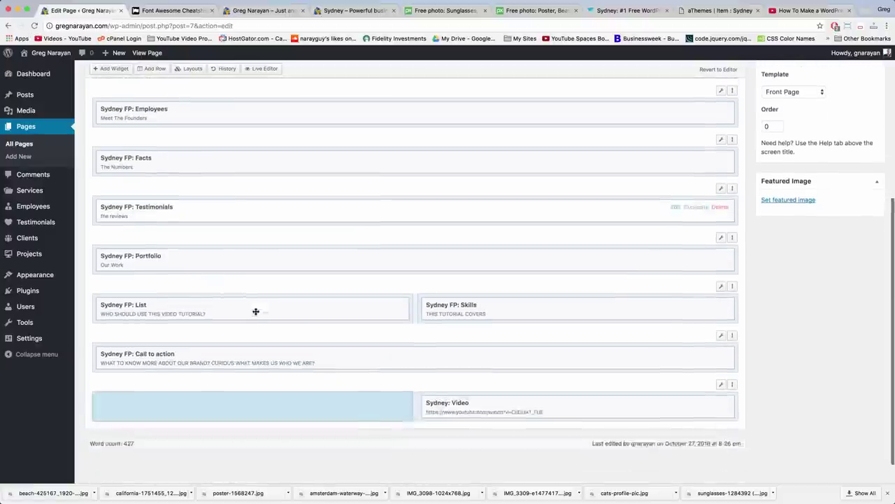
Add a SiteOrigin Editor widget to the empty cell and open it for editing
scroll(255, 394, up, 5)
click(110, 167)
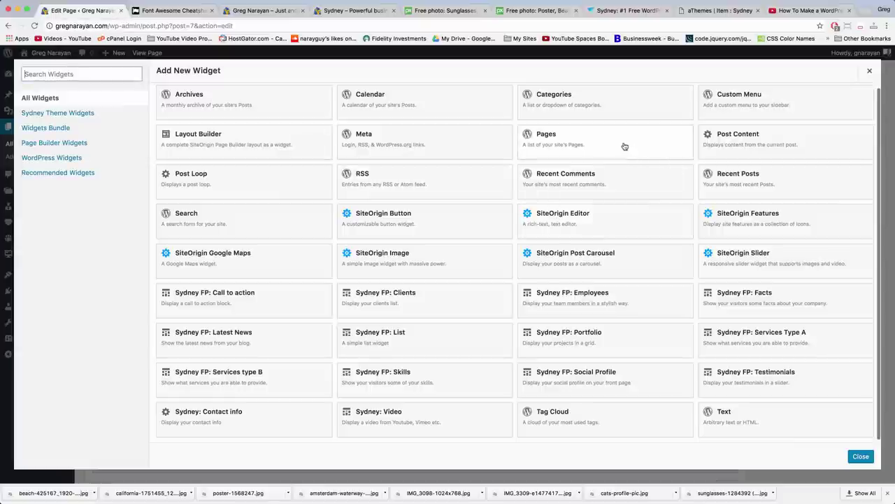
click(591, 224)
scroll(455, 245, down, 10)
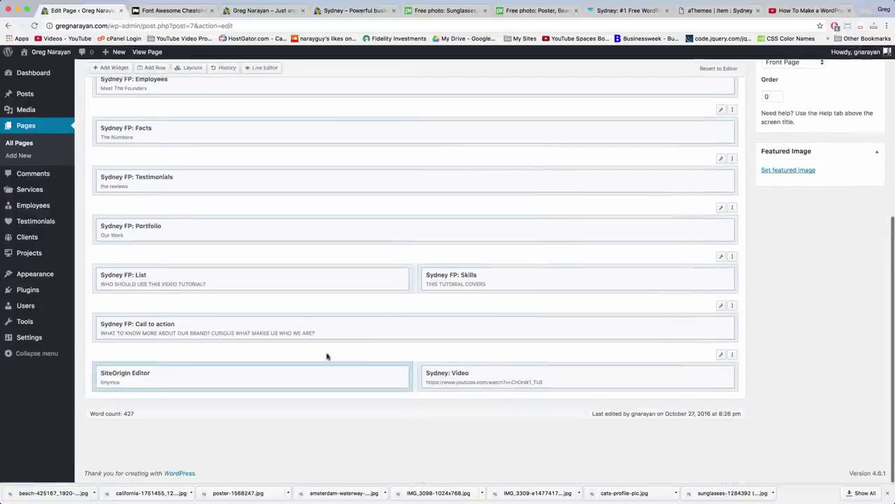
click(224, 373)
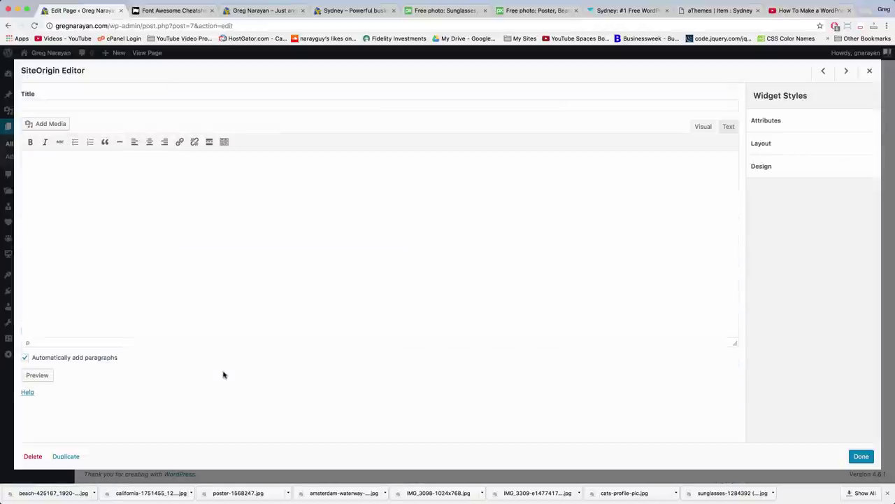
Copy the demo site's About paragraph into the widget body, removing the leading space
click(378, 16)
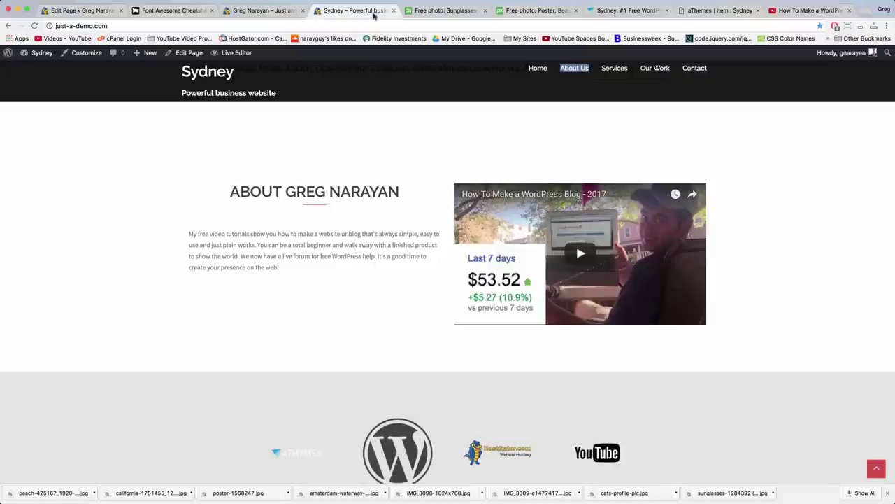
drag(280, 268, 189, 231)
right_click(219, 250)
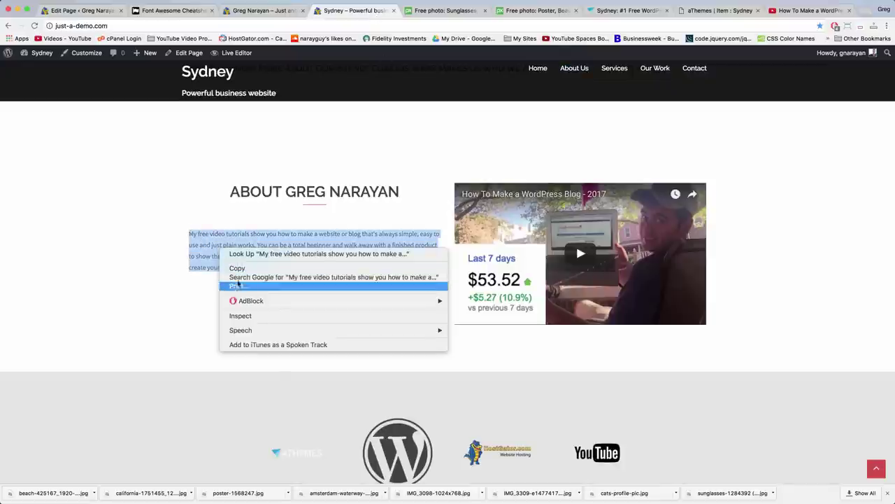
click(237, 268)
key(super+1)
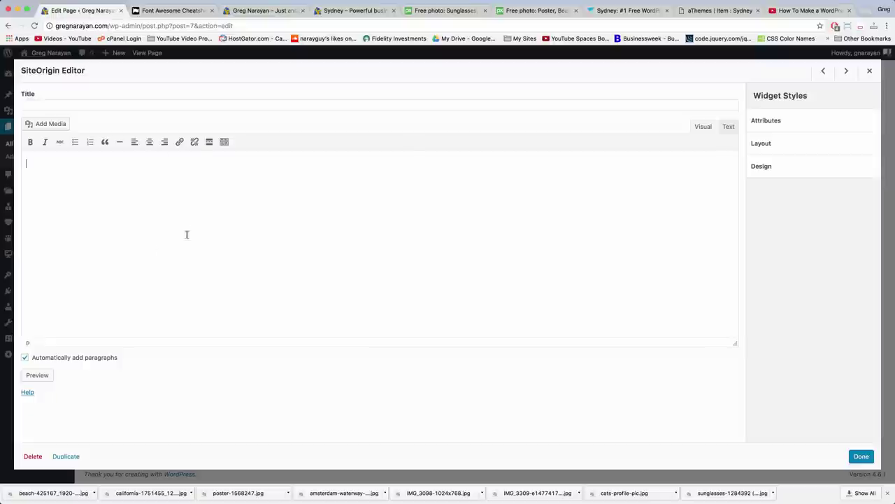
key(super+v)
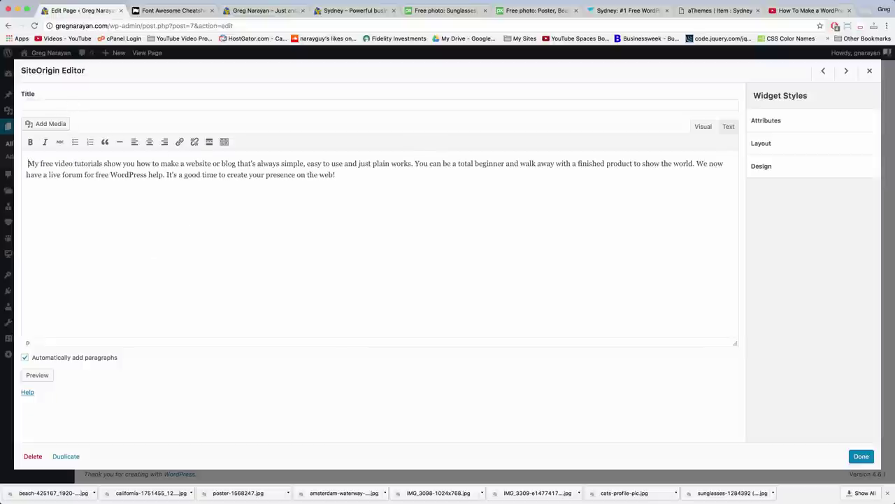
click(28, 163)
key(BackSpace)
Title the widget 'About' and save it
click(39, 103)
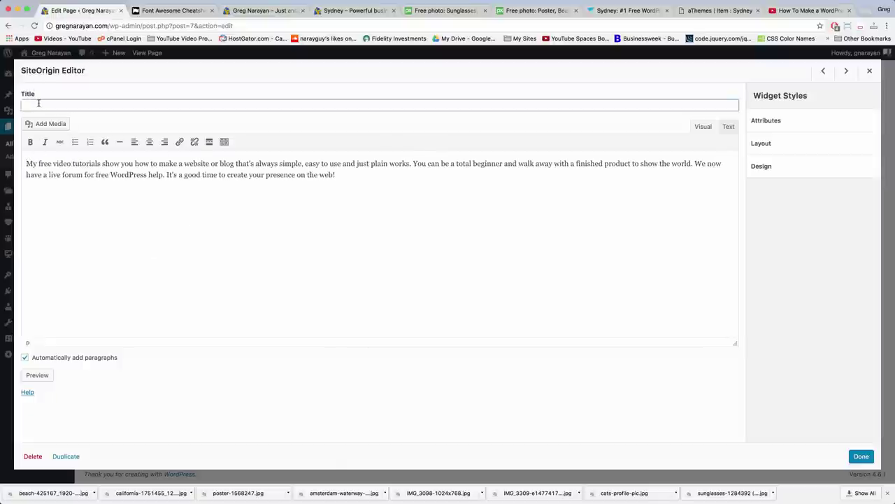
text(About Greg Narayan)
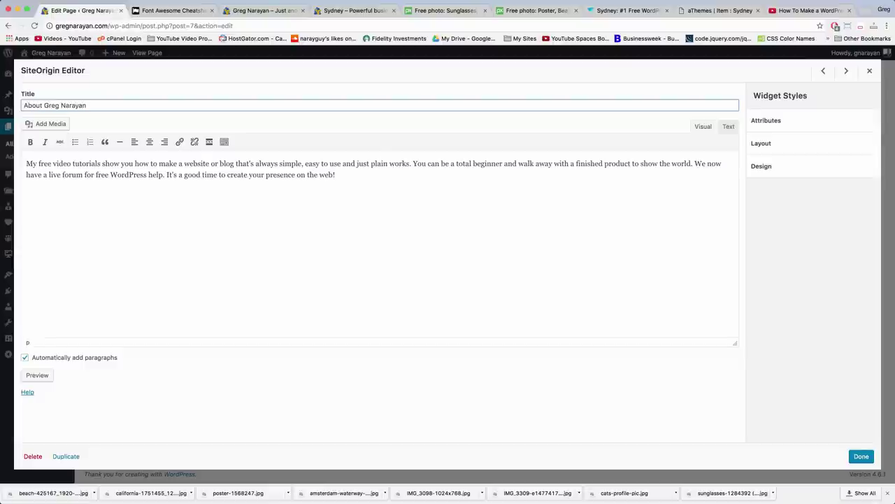
click(410, 186)
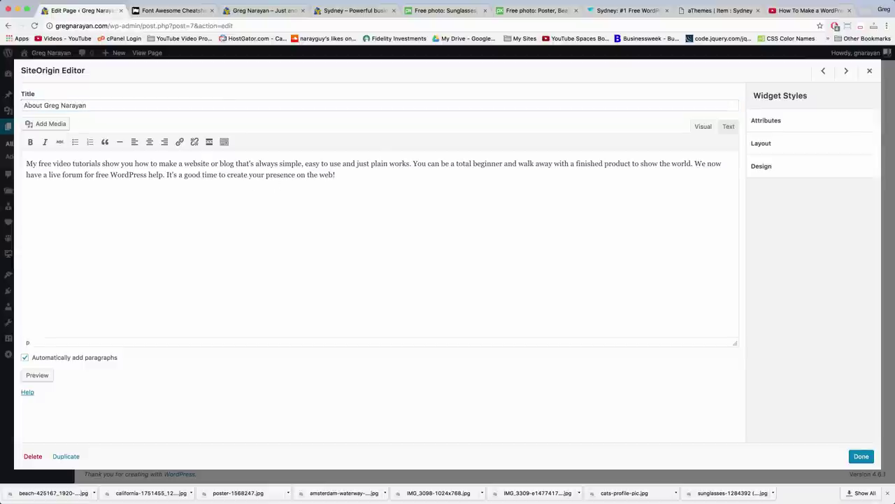
click(862, 456)
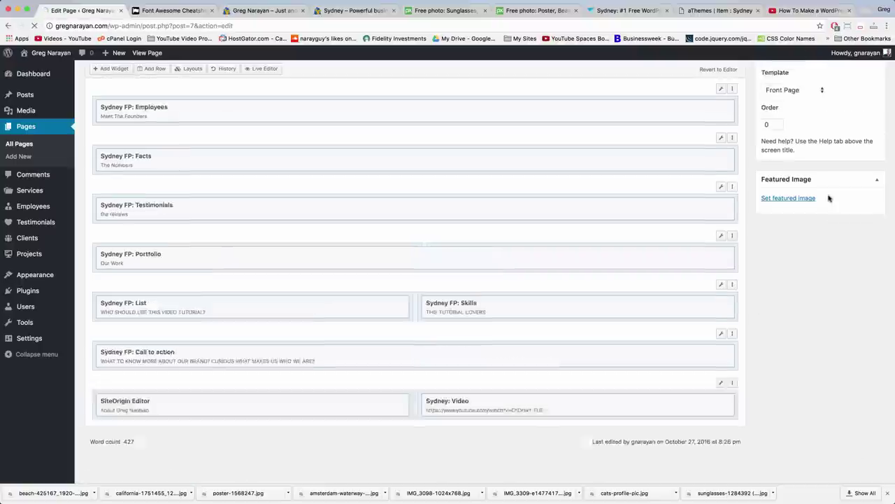
Update the front page, then reload the live site to check the About text beside the video
scroll(830, 196, up, 3)
click(864, 108)
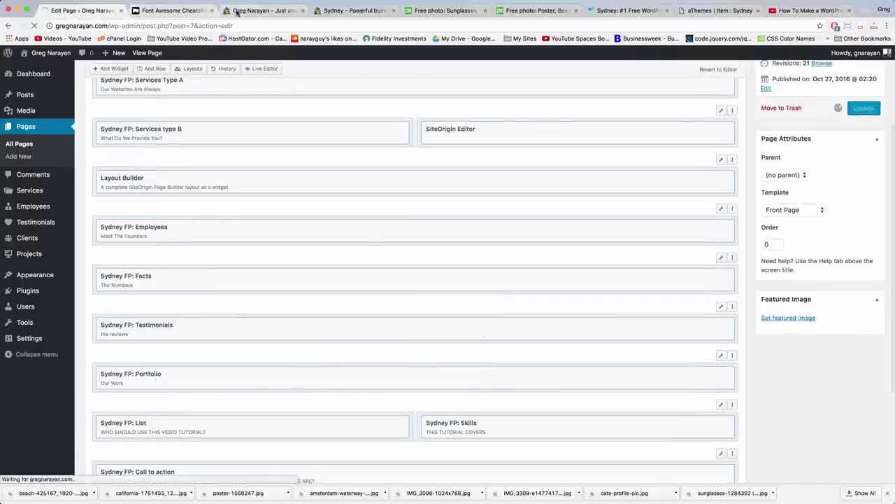
click(255, 11)
click(35, 25)
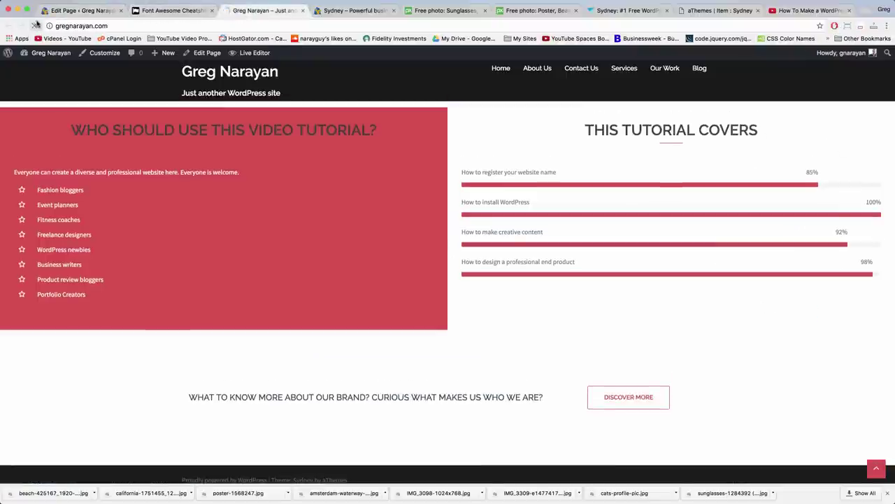
scroll(221, 175, down, 4)
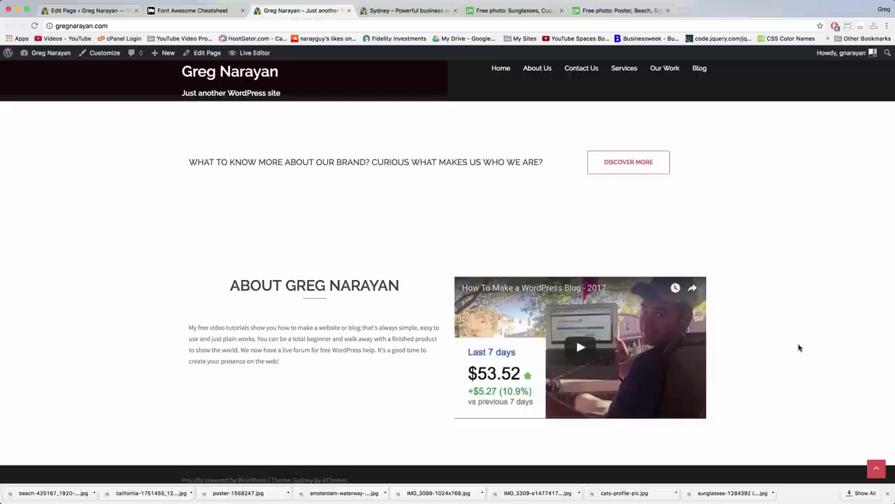
scroll(800, 347, down, 1)
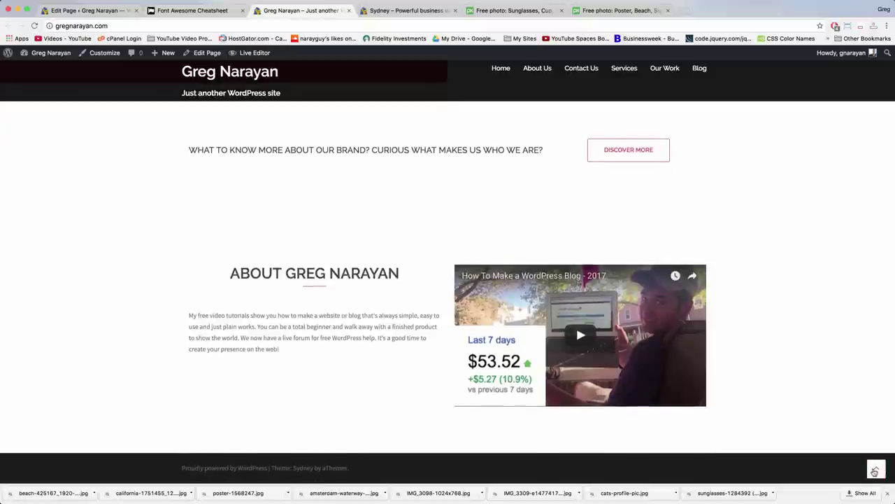
click(875, 471)
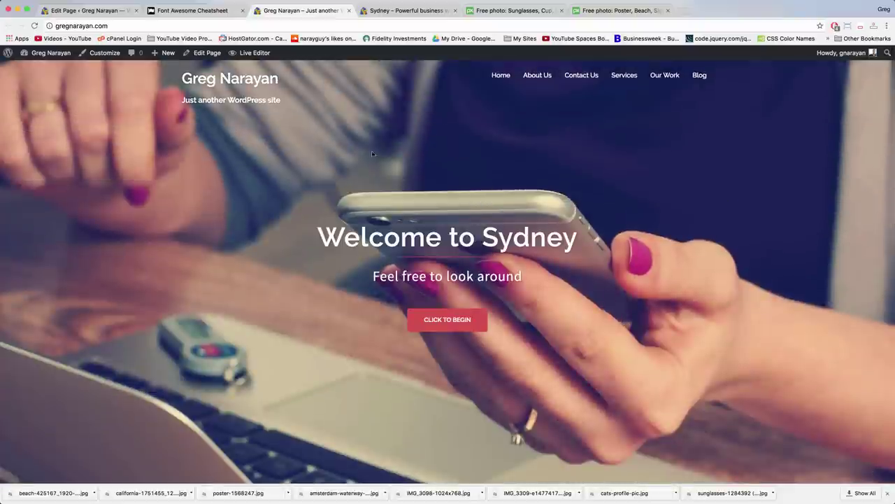
scroll(384, 383, down, 5)
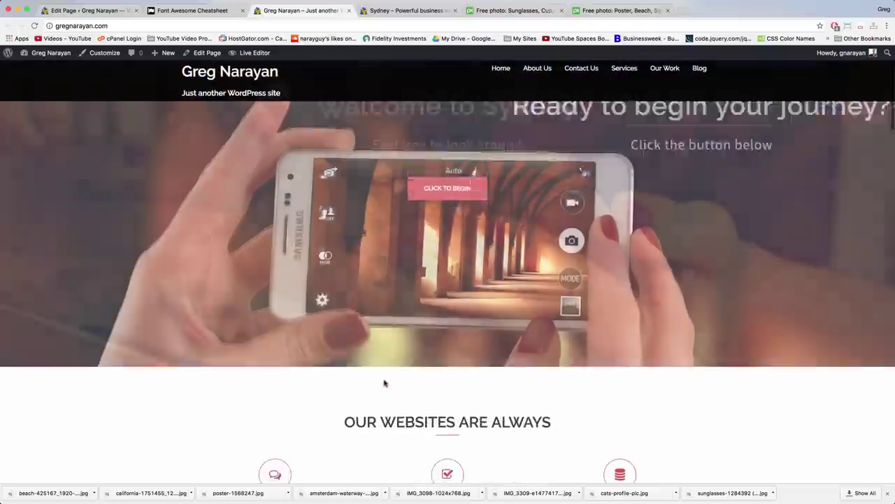
scroll(384, 380, up, 5)
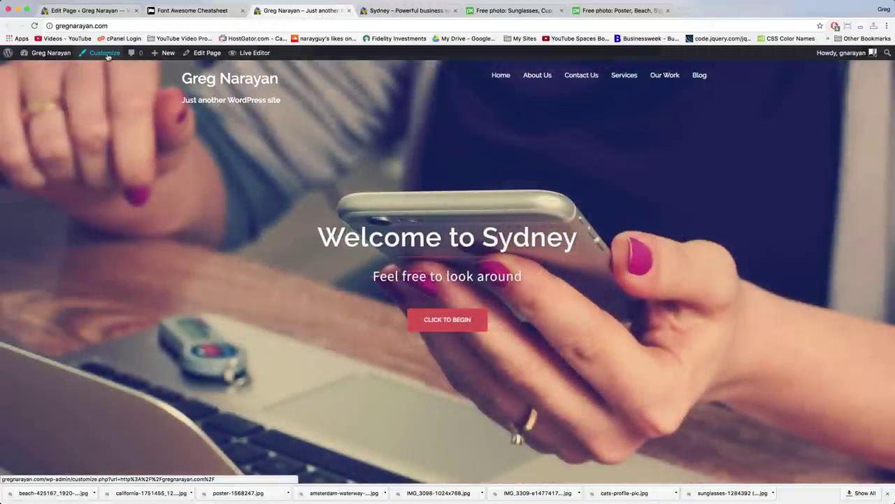
Open the Customizer's Header area > Header Slider settings
click(104, 52)
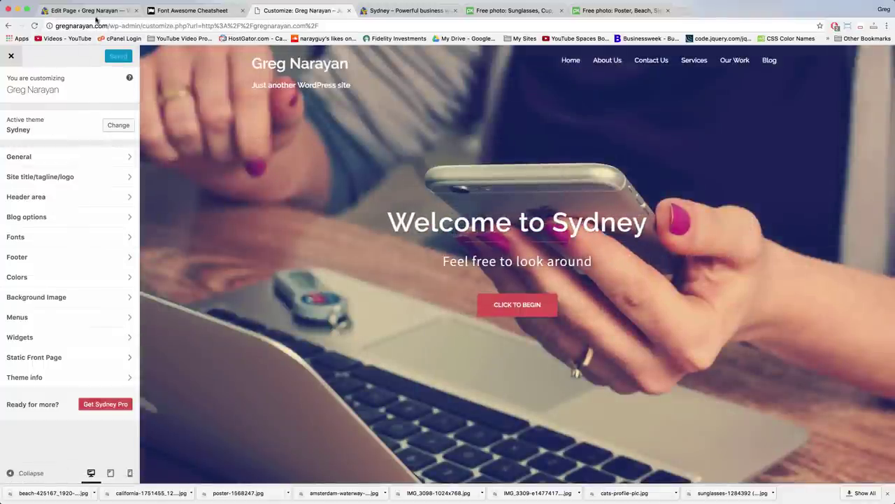
click(94, 11)
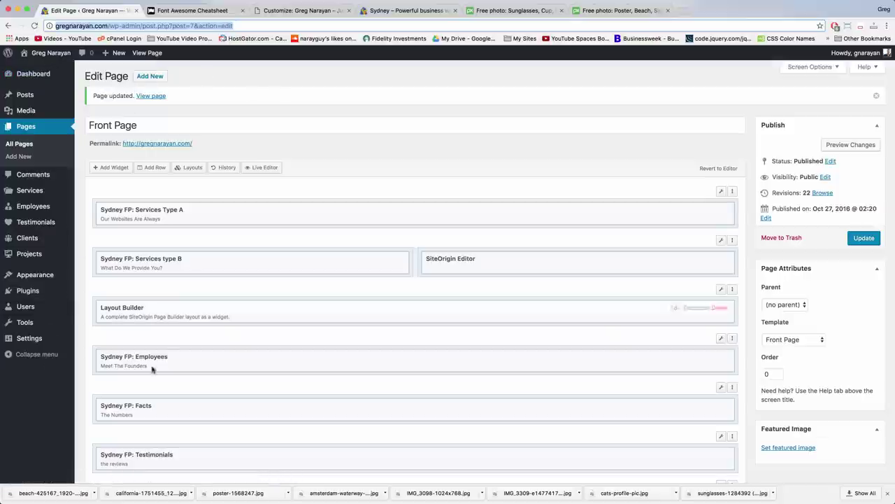
click(384, 10)
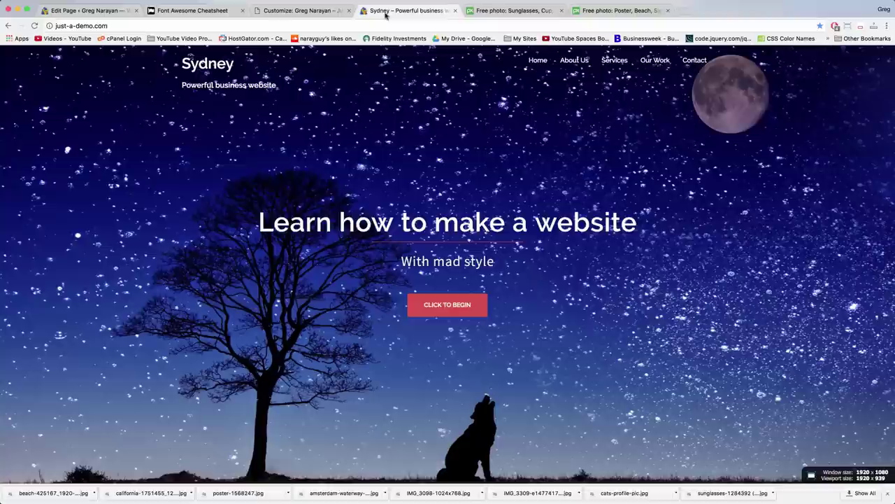
click(297, 11)
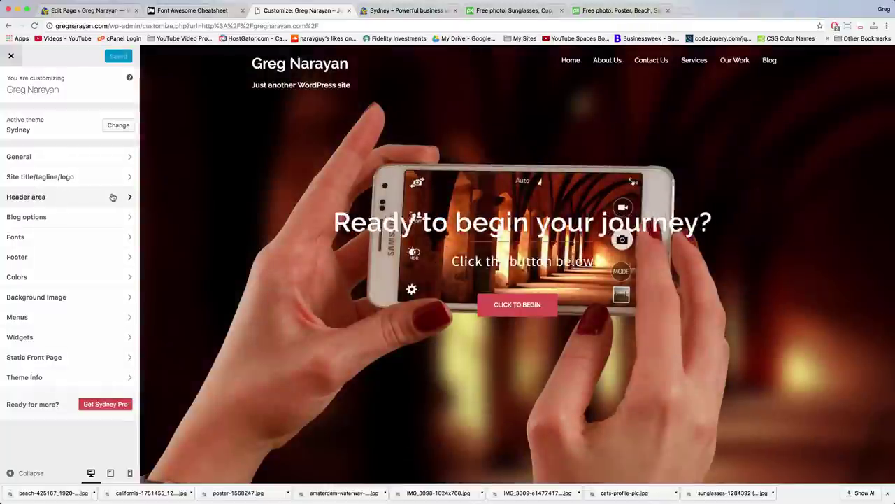
click(112, 196)
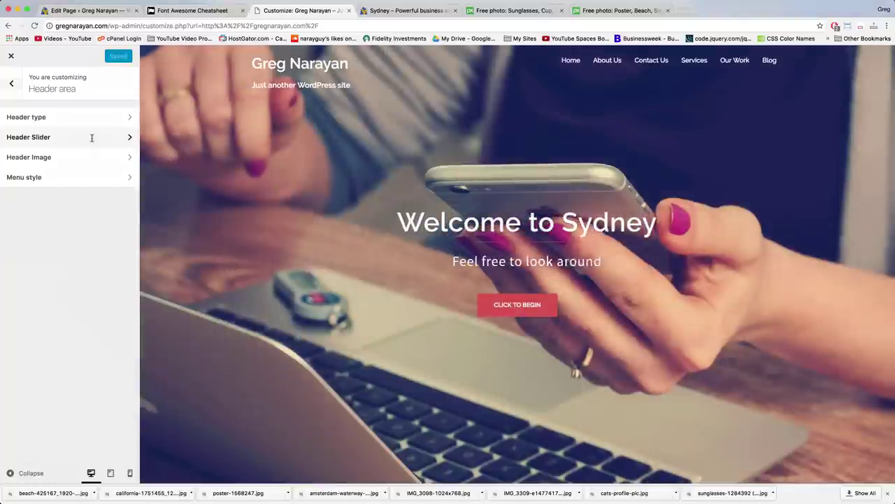
click(92, 139)
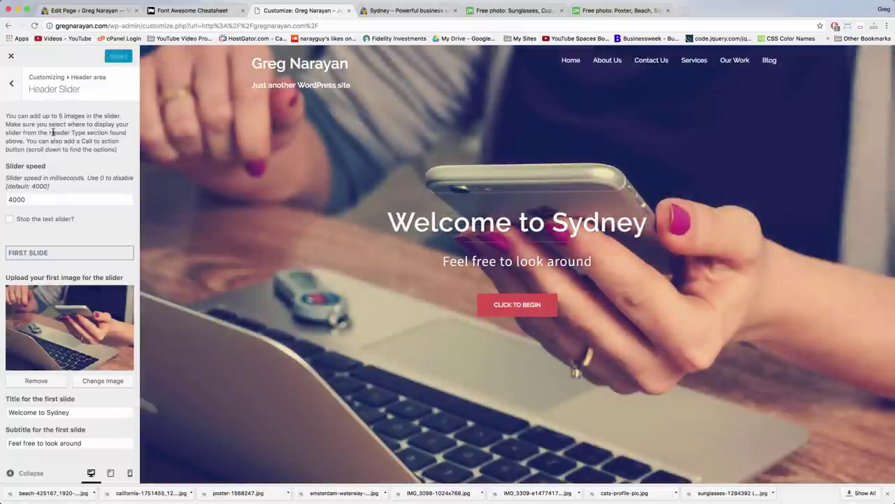
Toggle 'Stop the text slider?' on and back off, and remove the first slide's image
scroll(53, 129, down, 2)
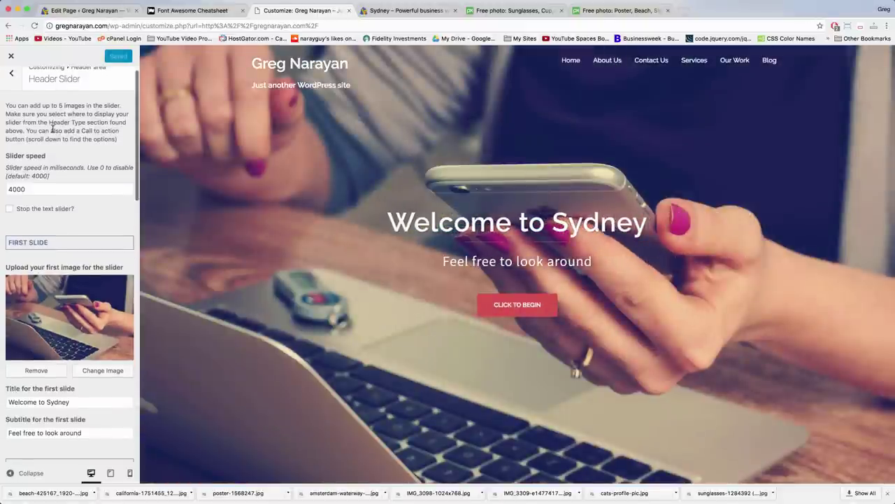
scroll(53, 129, down, 1)
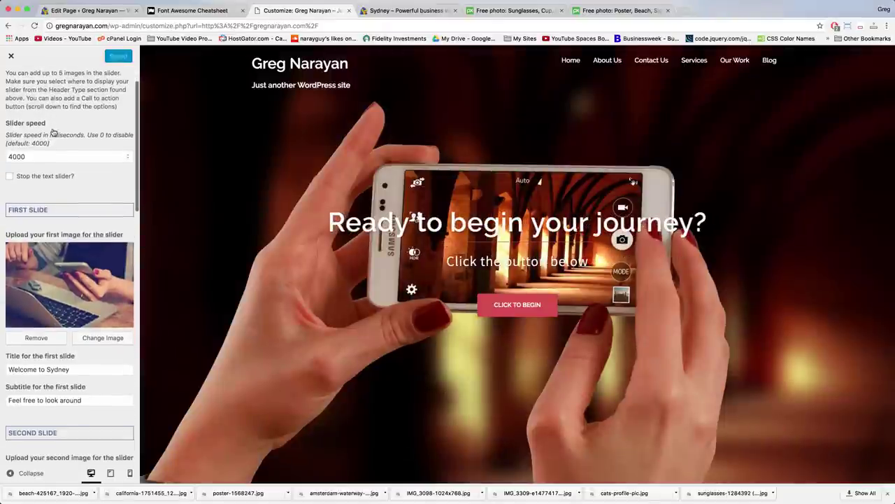
click(51, 151)
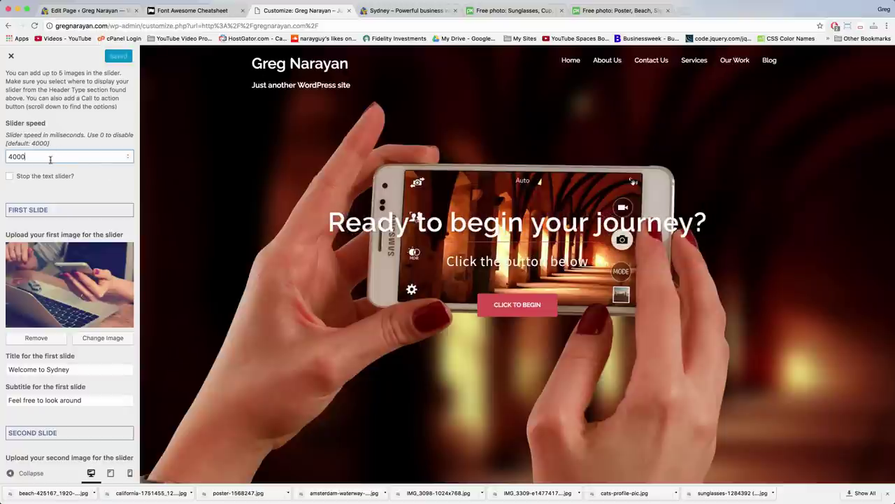
scroll(51, 160, down, 1)
click(9, 163)
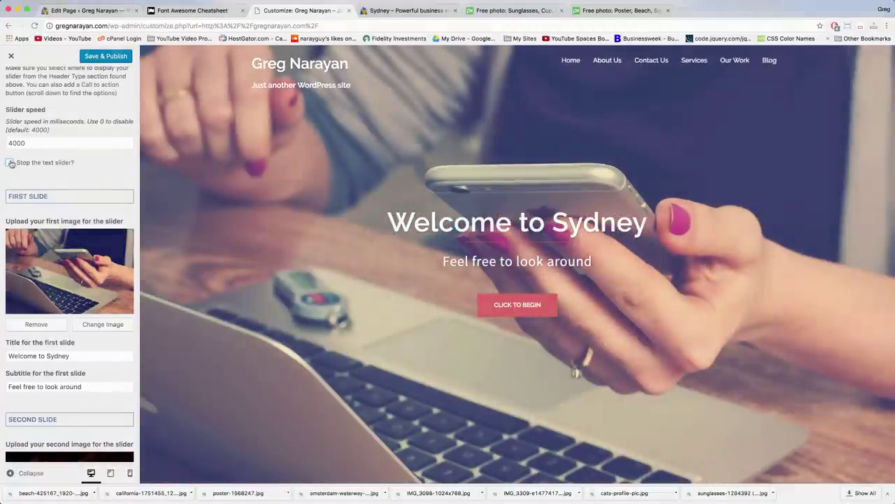
click(102, 162)
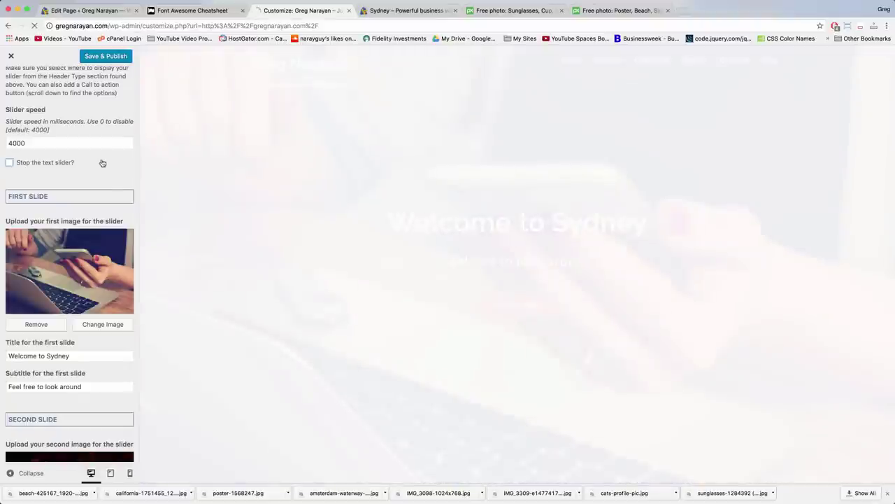
scroll(102, 162, down, 2)
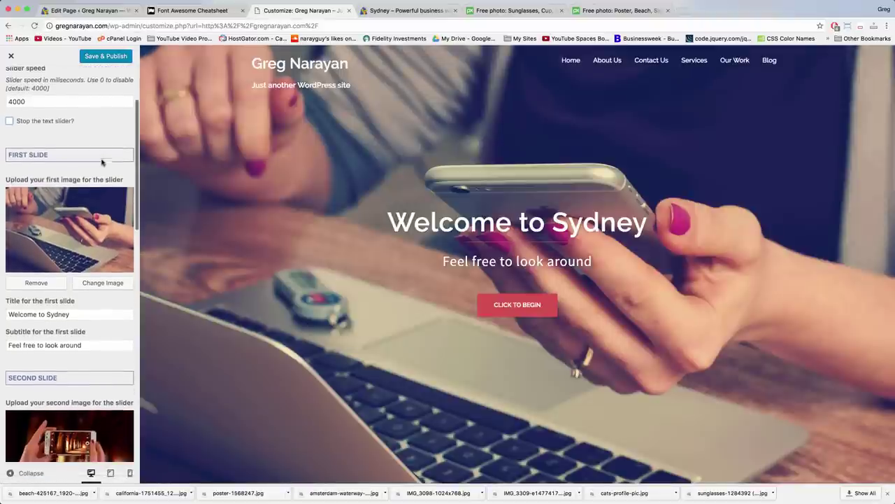
scroll(102, 162, down, 3)
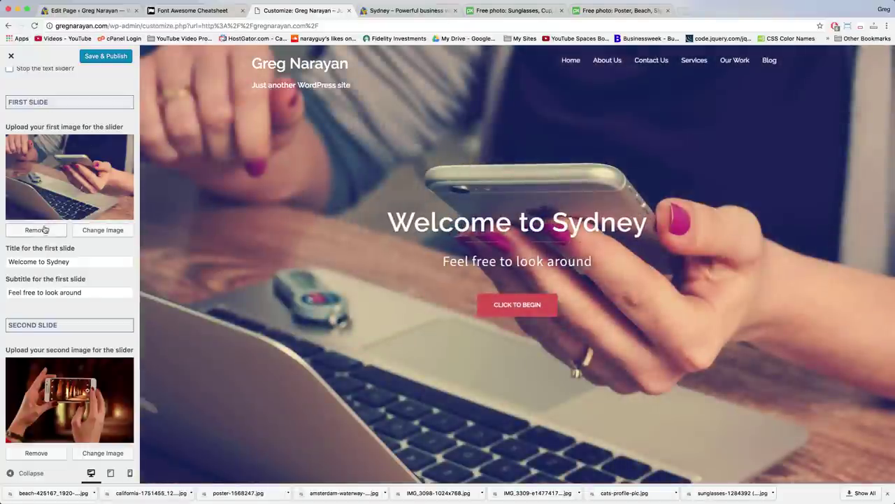
click(37, 231)
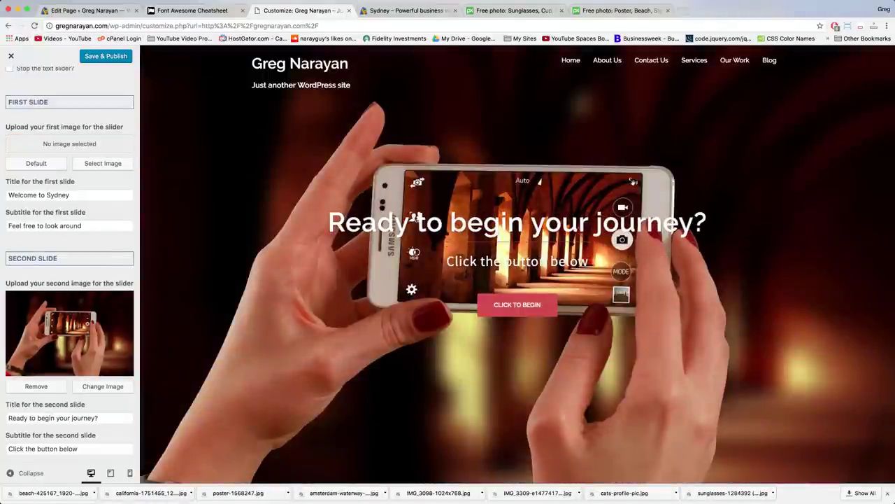
click(511, 10)
drag(521, 12, 413, 11)
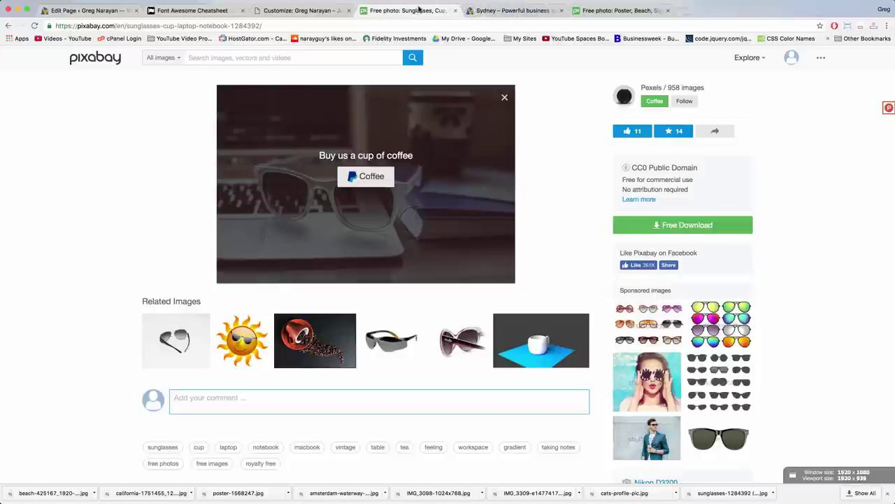
Search Pixabay for 'sydney' and download the Opera House night photo at Original size
click(234, 59)
text(sydney)
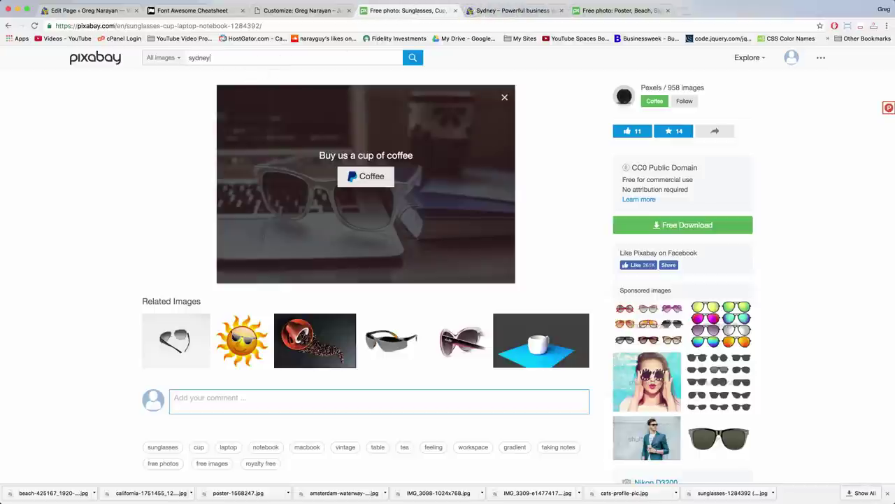
key(Return)
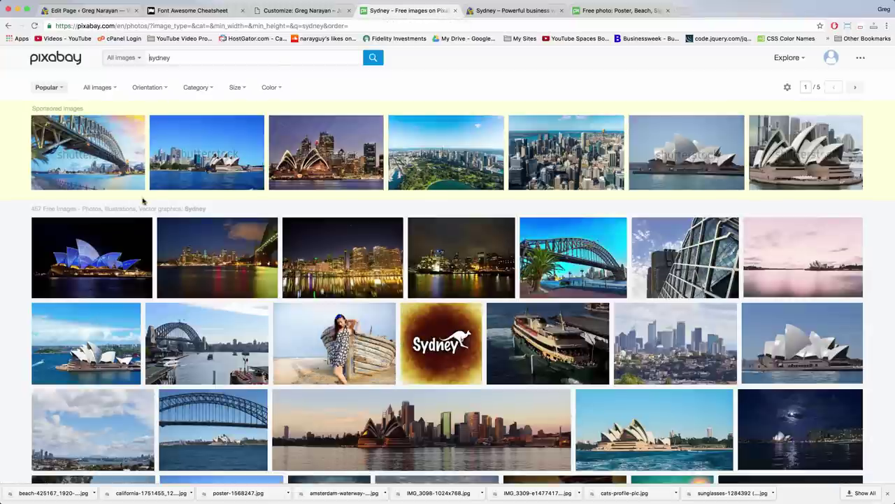
click(122, 231)
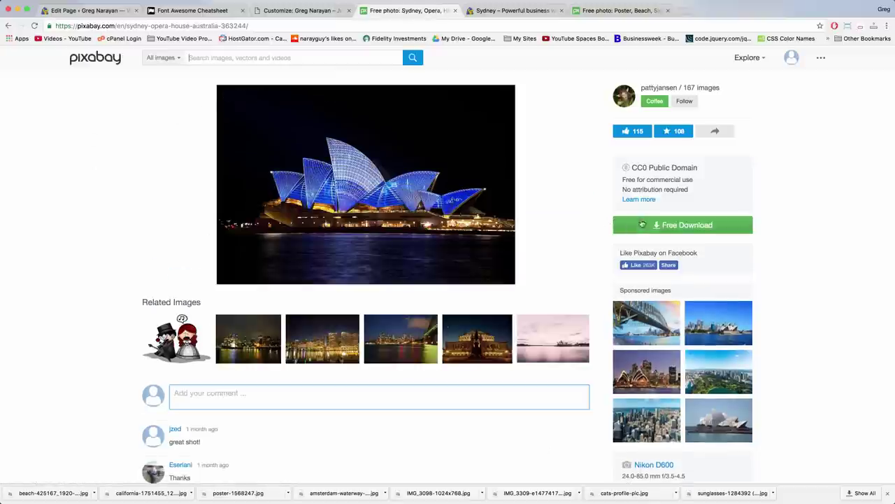
click(662, 225)
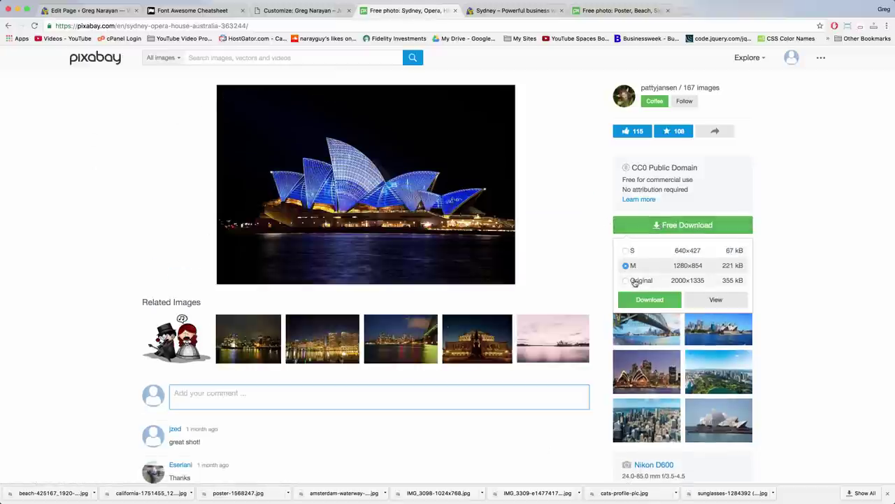
click(626, 281)
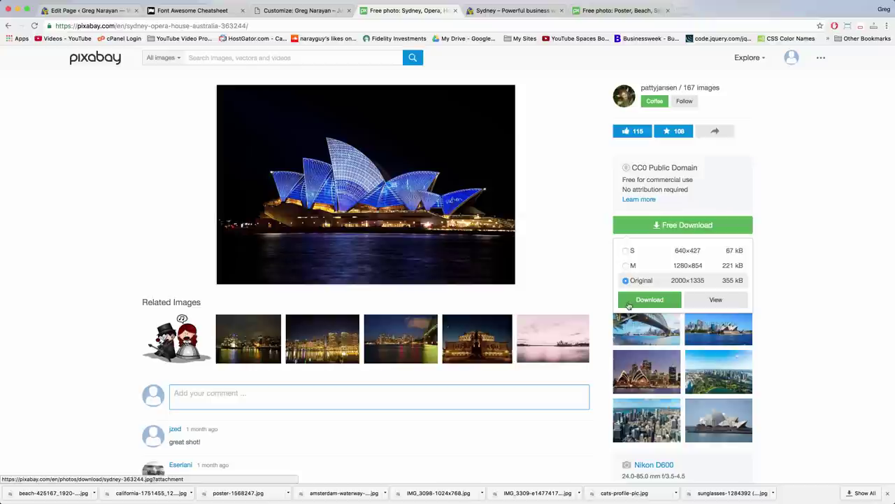
click(650, 299)
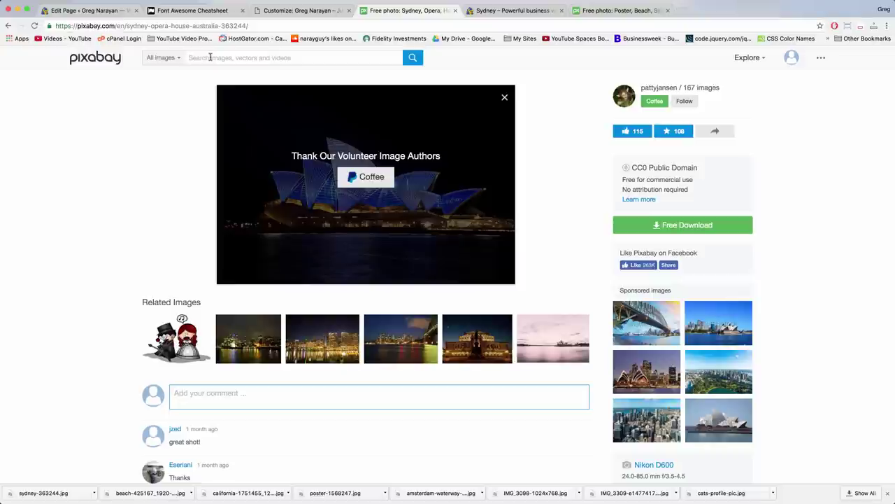
Search 'wolf night' and download the tree, moon and wolf image at Original 4919×2763
text(wolf)
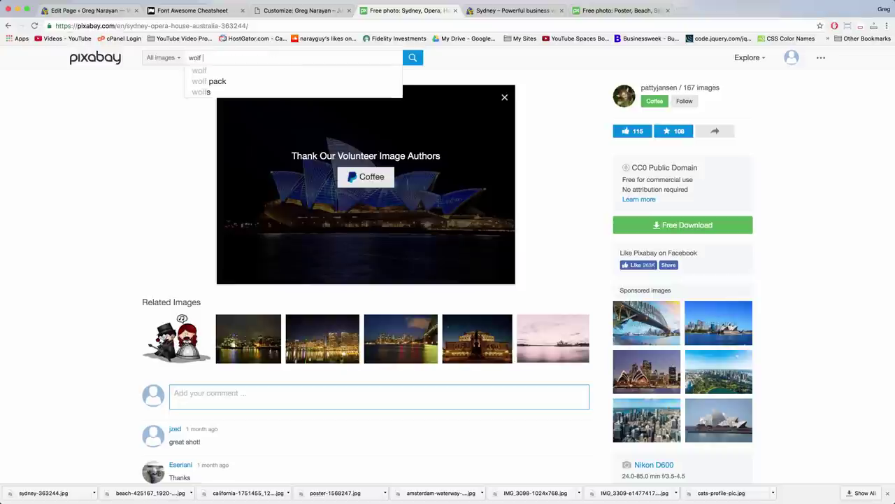
text( night)
key(Return)
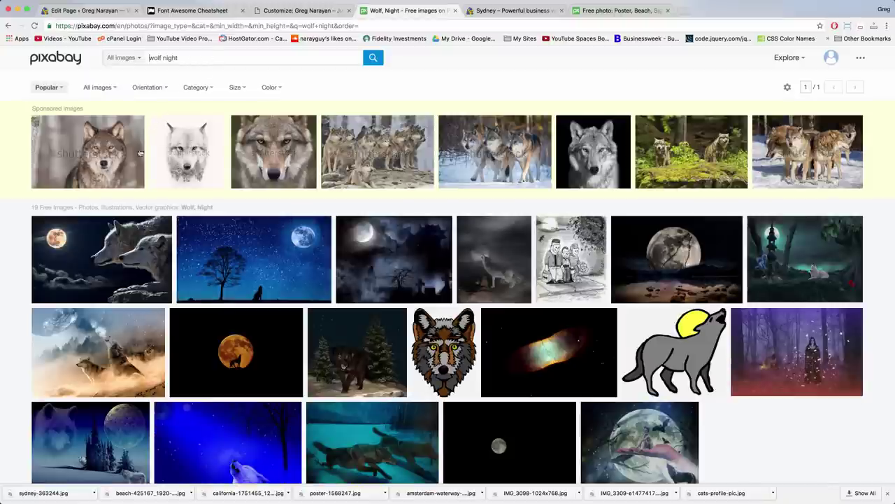
click(264, 256)
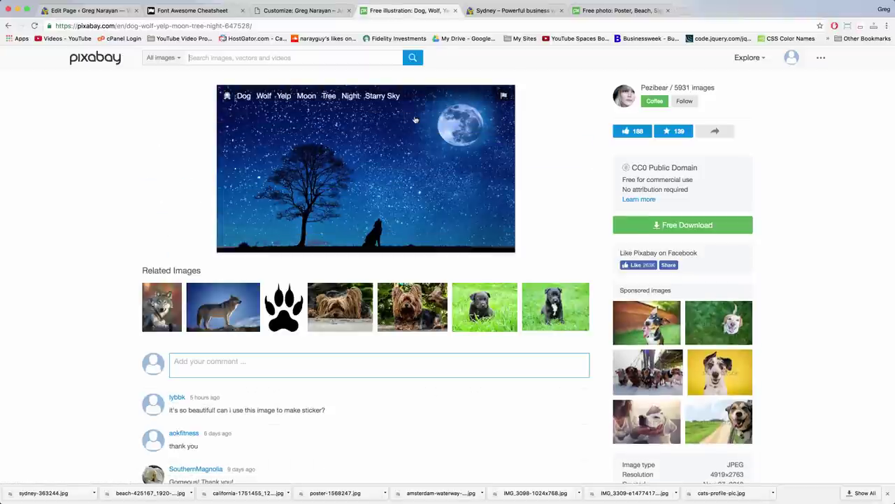
click(667, 226)
click(651, 297)
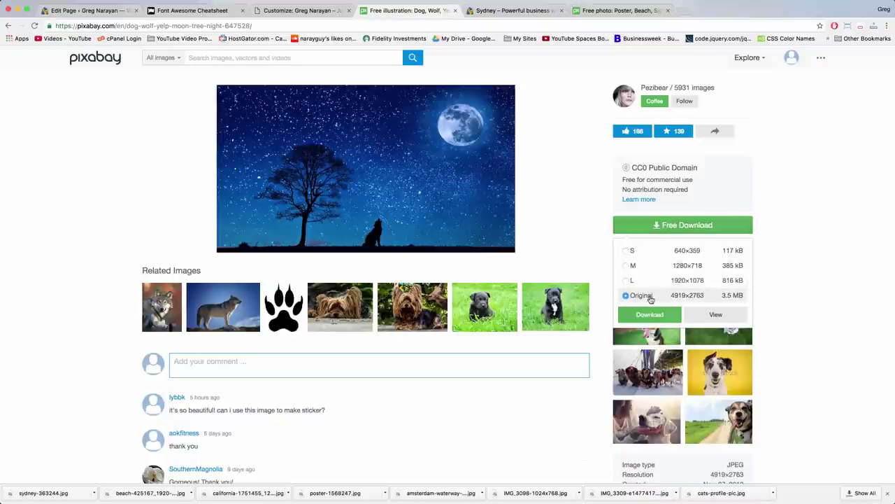
click(649, 314)
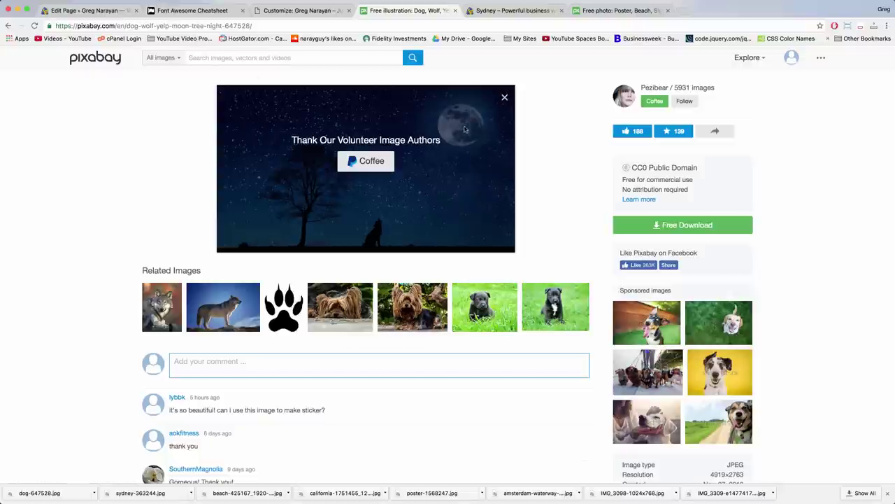
click(505, 98)
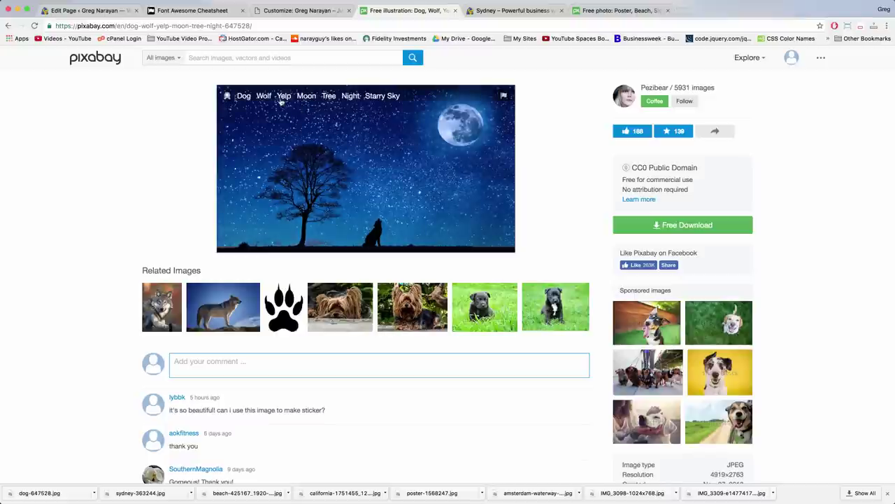
Browse Starry Sky images and download the night-sky wallpaper at Original 1920×1080
click(378, 98)
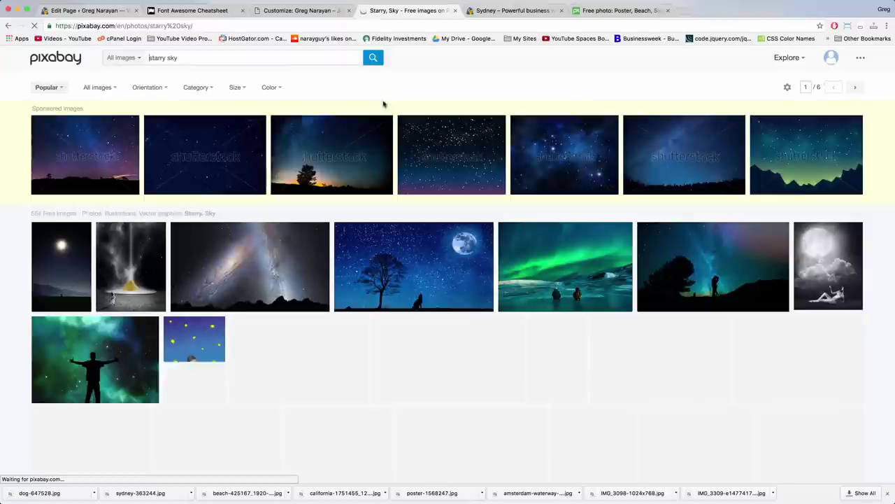
scroll(324, 184, down, 2)
scroll(324, 184, down, 5)
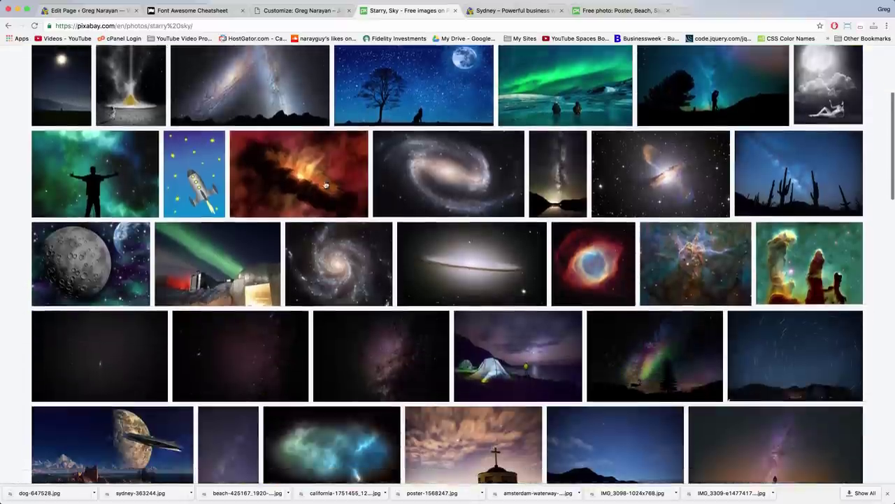
scroll(326, 185, down, 7)
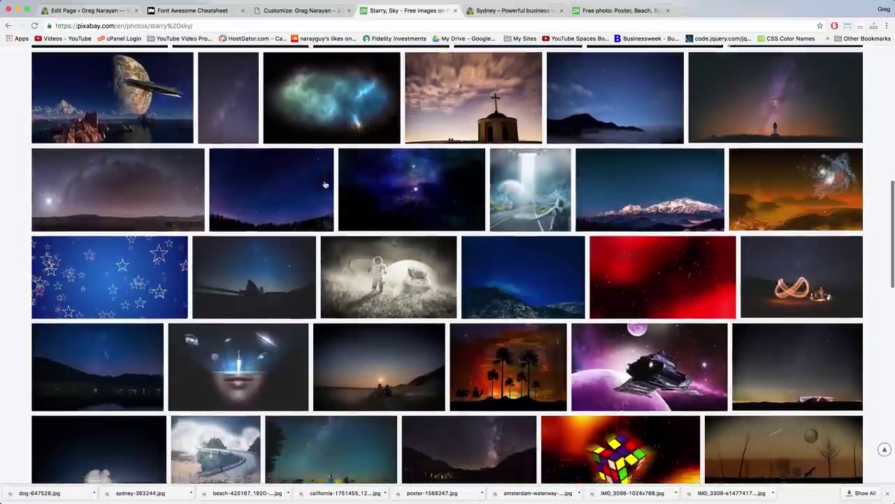
scroll(325, 184, down, 8)
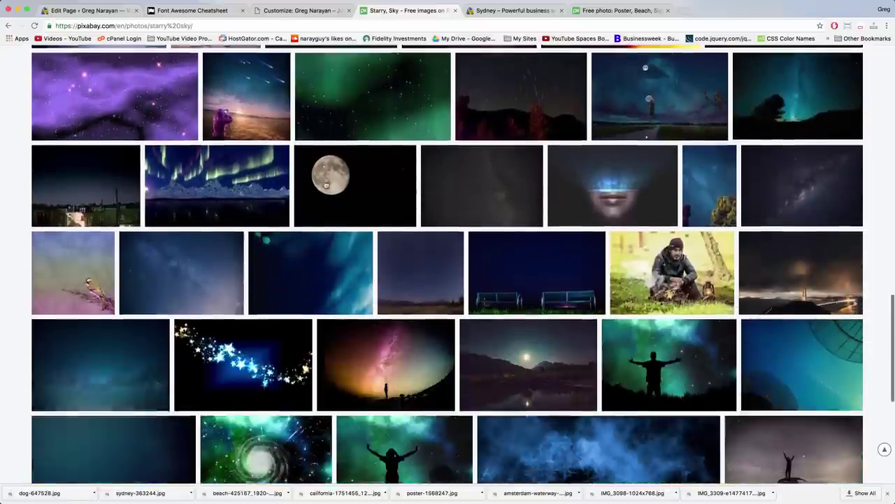
key(Home)
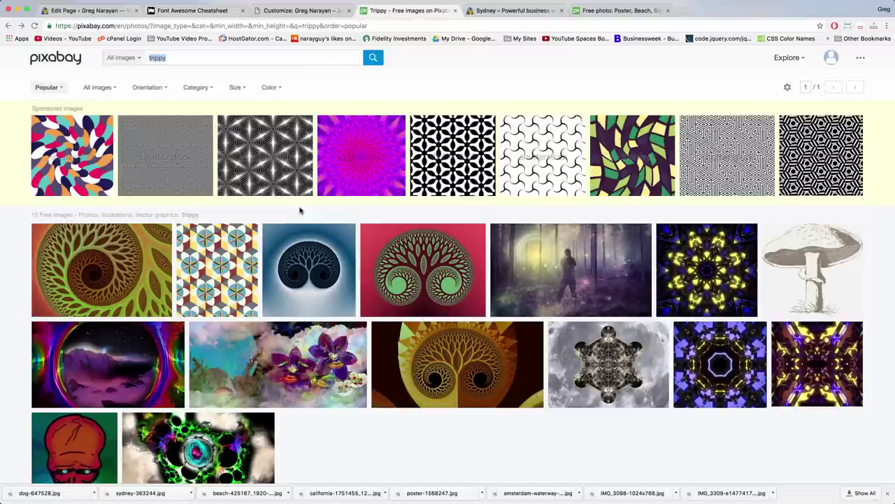
text(B)
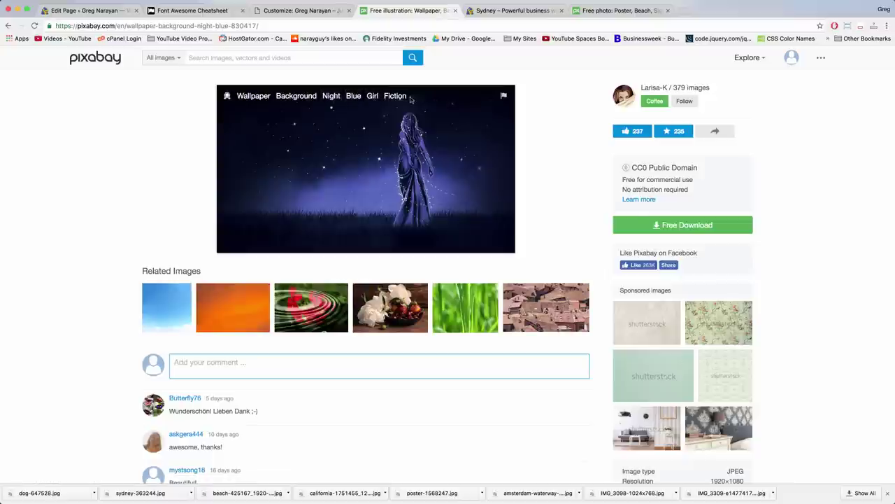
click(664, 226)
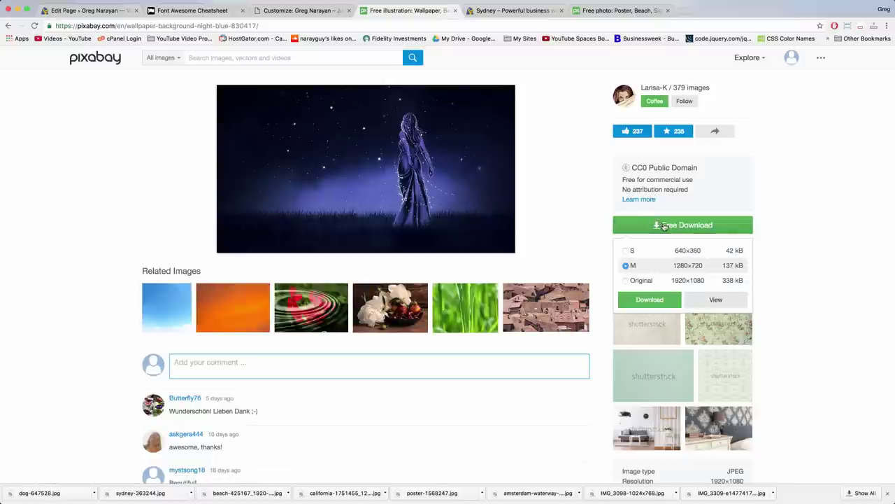
click(639, 281)
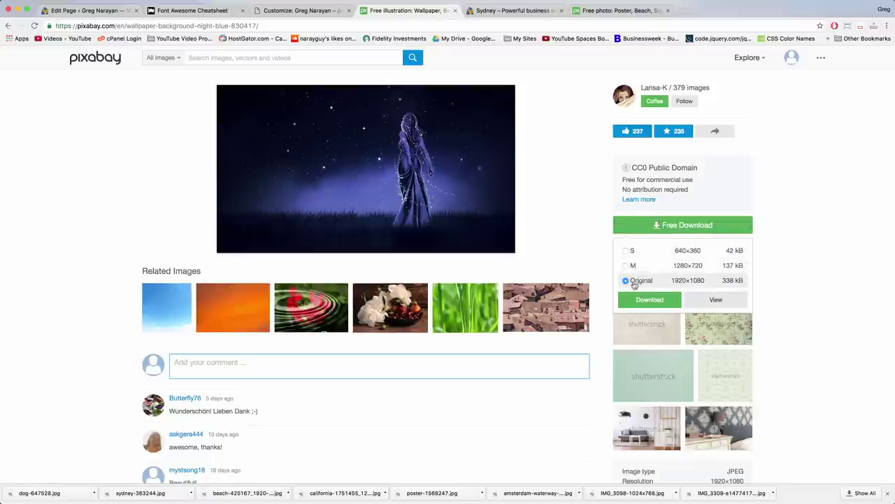
click(650, 300)
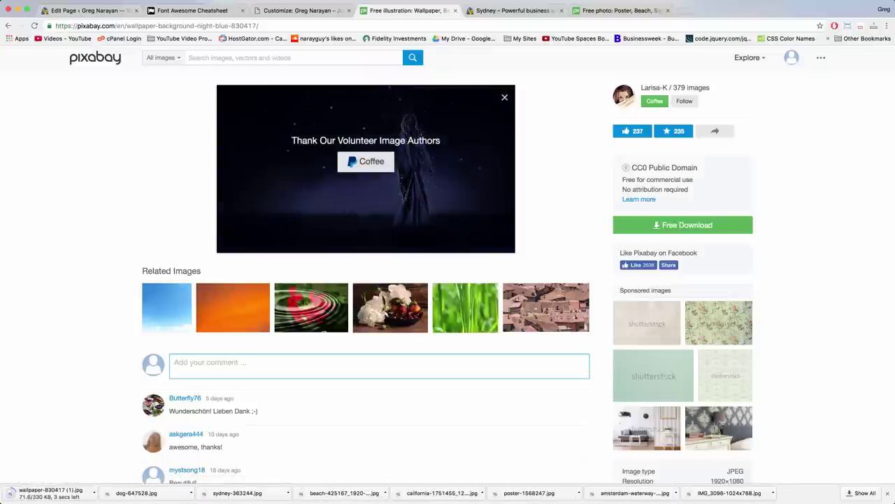
click(300, 14)
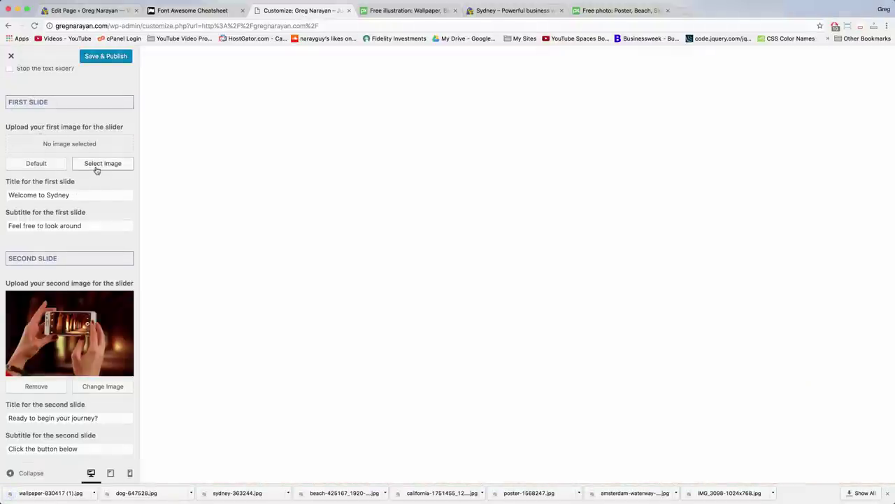
Upload wallpaper-830417 (1).jpg, the dog image and the Sydney image from Downloads to the media library
click(97, 164)
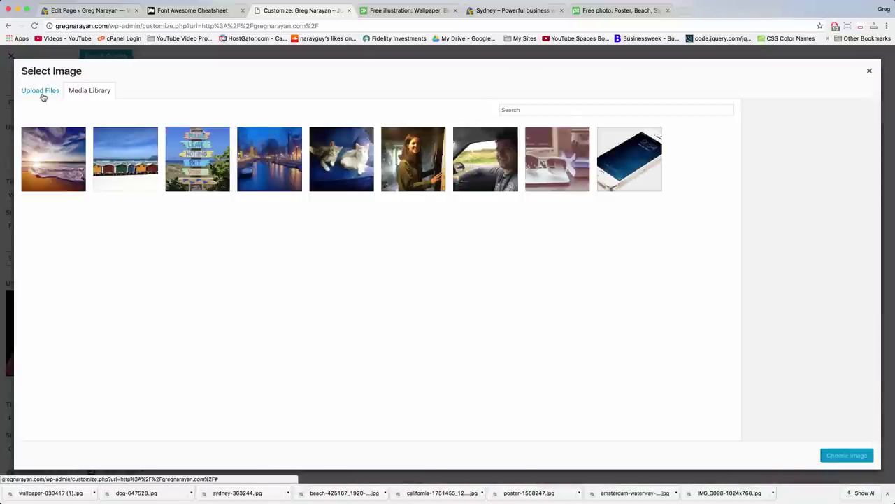
click(43, 95)
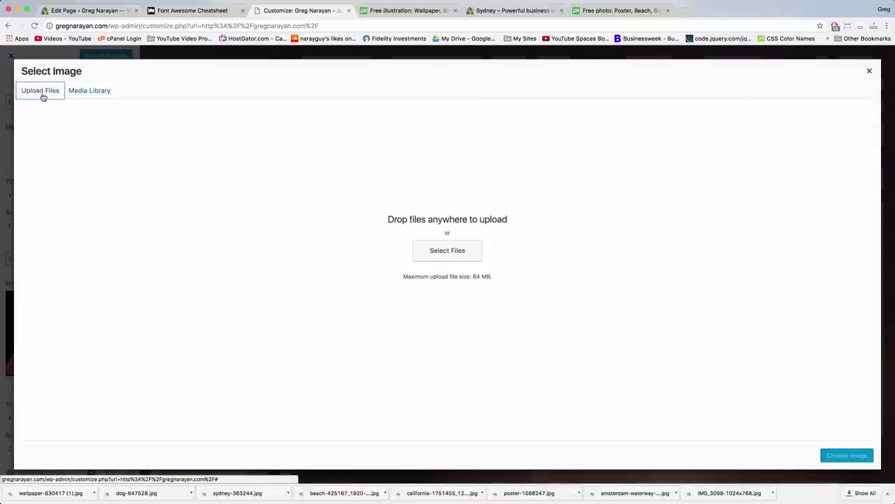
click(443, 250)
click(434, 55)
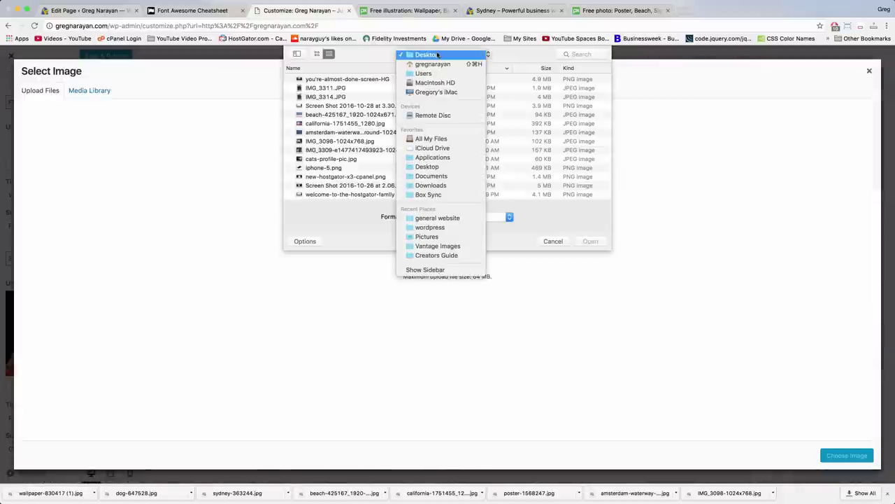
click(433, 184)
click(325, 81)
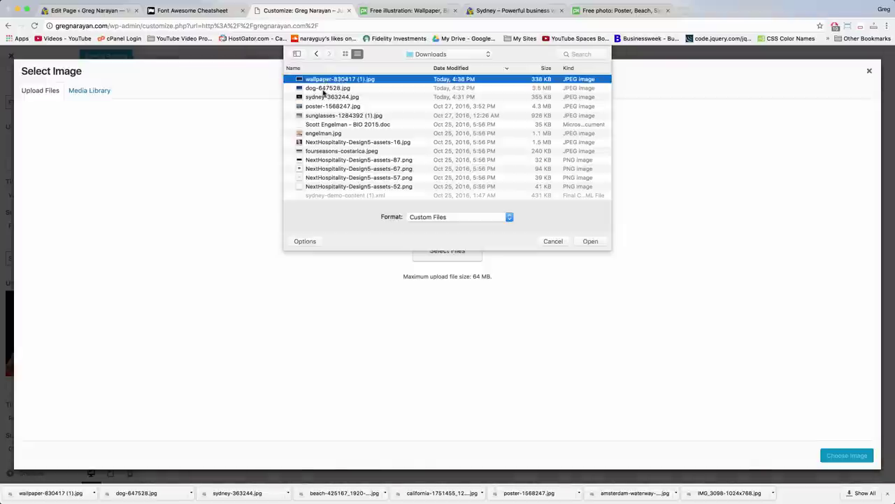
shift+click(319, 89)
shift+click(330, 97)
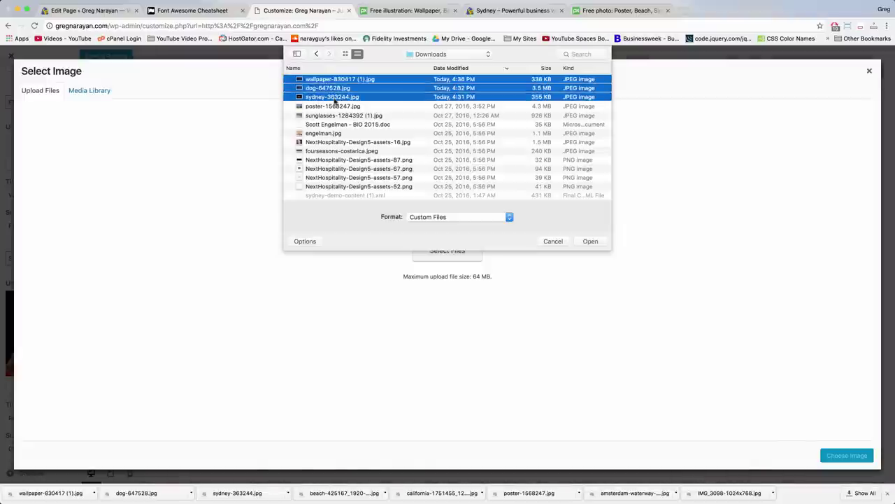
key(Return)
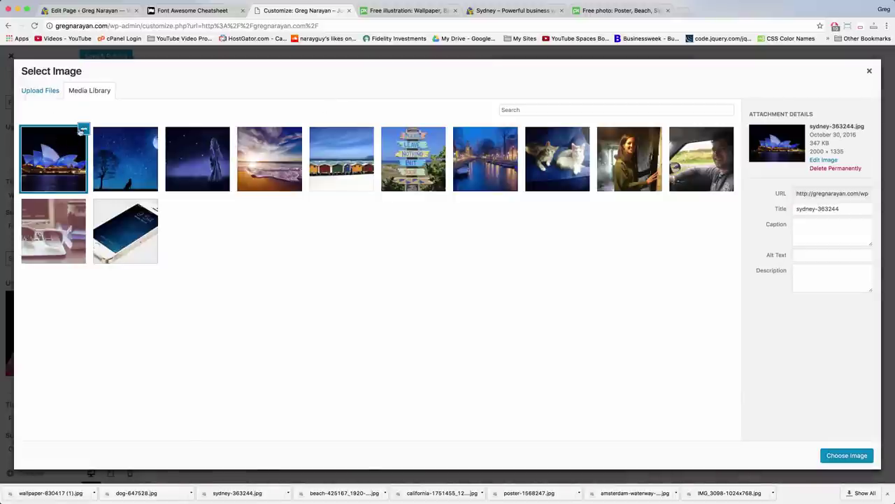
Set sydney-363244.jpg as the first slide's image
click(842, 457)
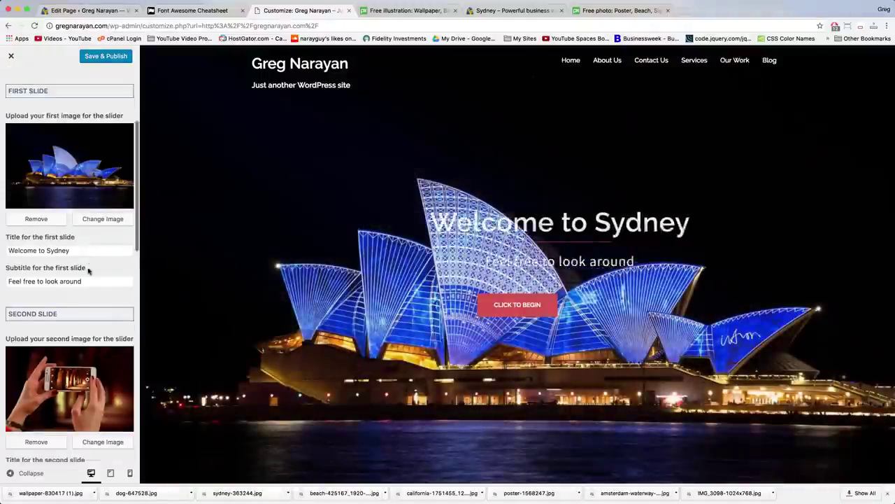
scroll(88, 269, down, 3)
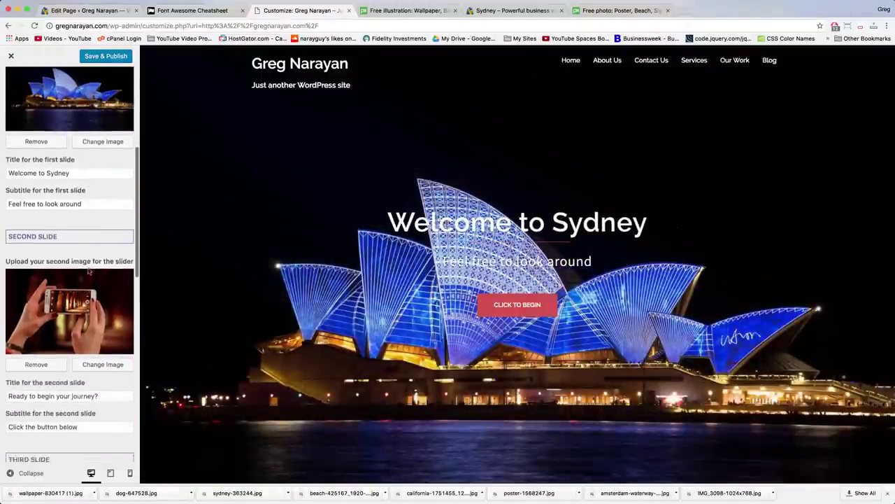
scroll(88, 270, down, 4)
scroll(42, 251, up, 1)
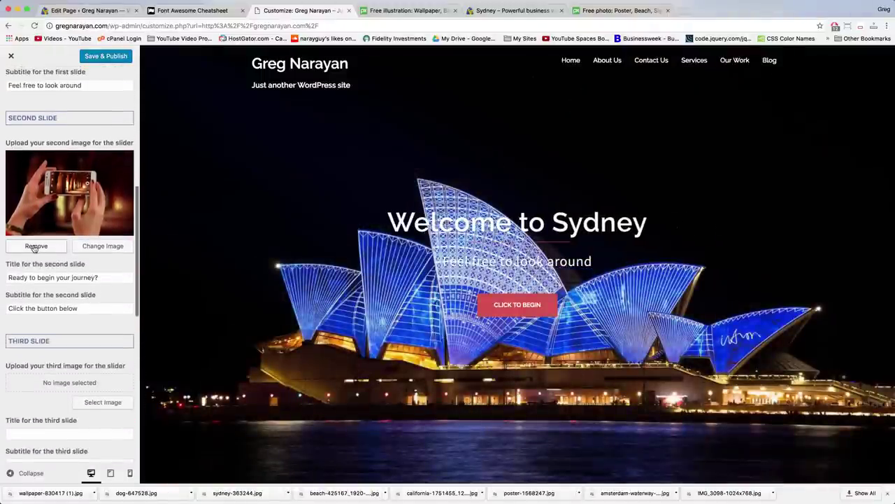
Replace the second slide's image with the night-sky dog picture
click(35, 247)
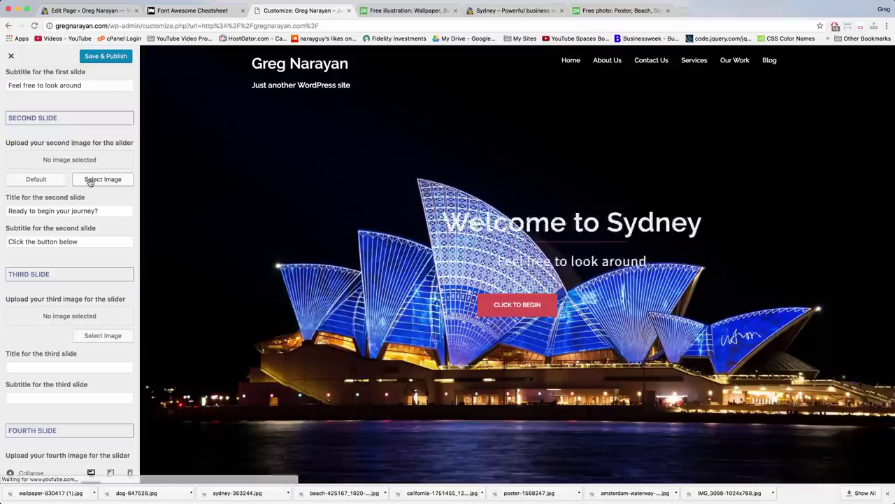
click(90, 181)
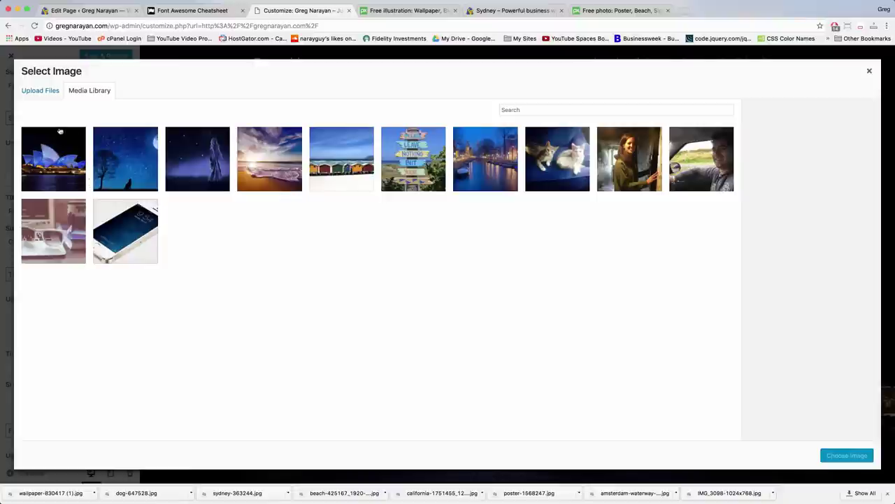
click(126, 158)
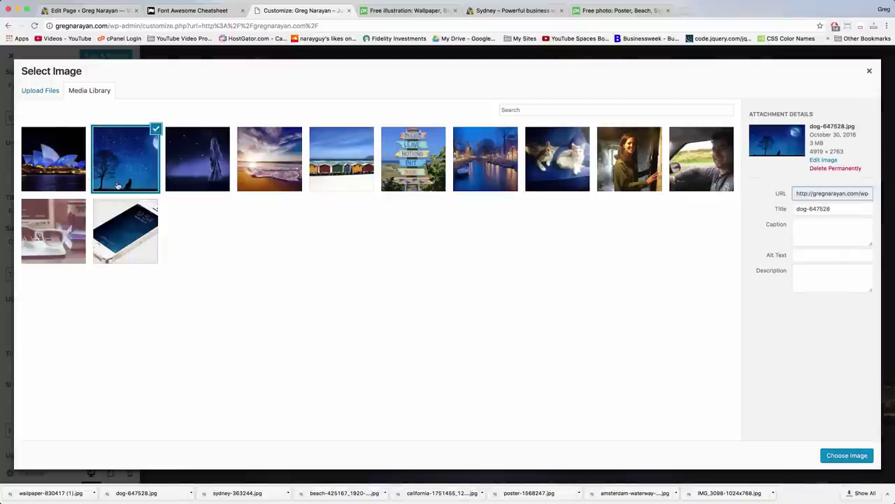
click(837, 462)
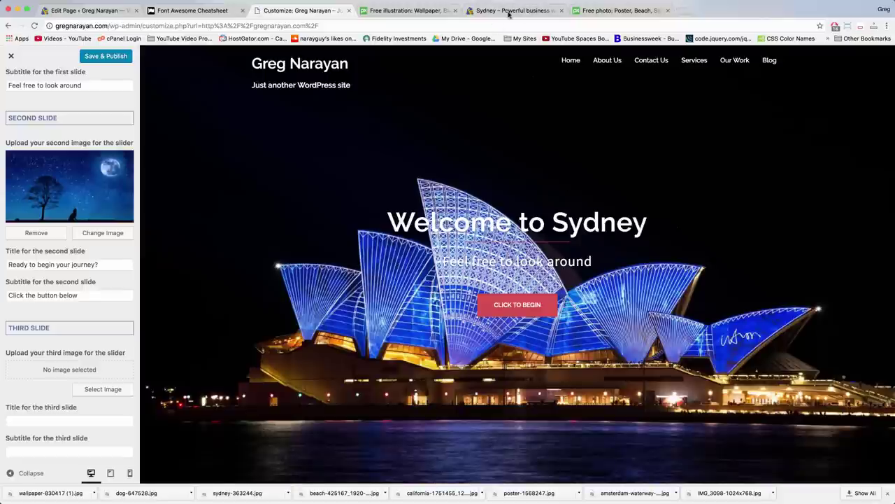
click(510, 13)
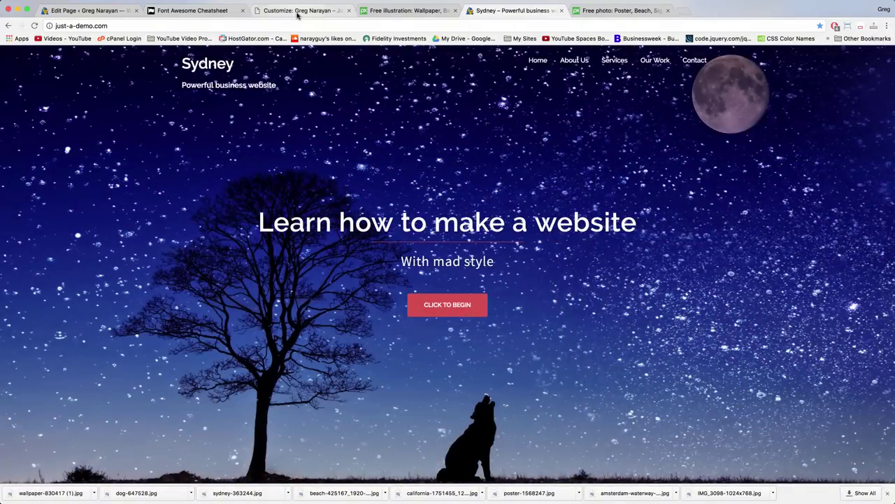
click(287, 12)
Title the second slide 'Learn how to make a website' with subtitle 'With mad style'
triple_click(48, 264)
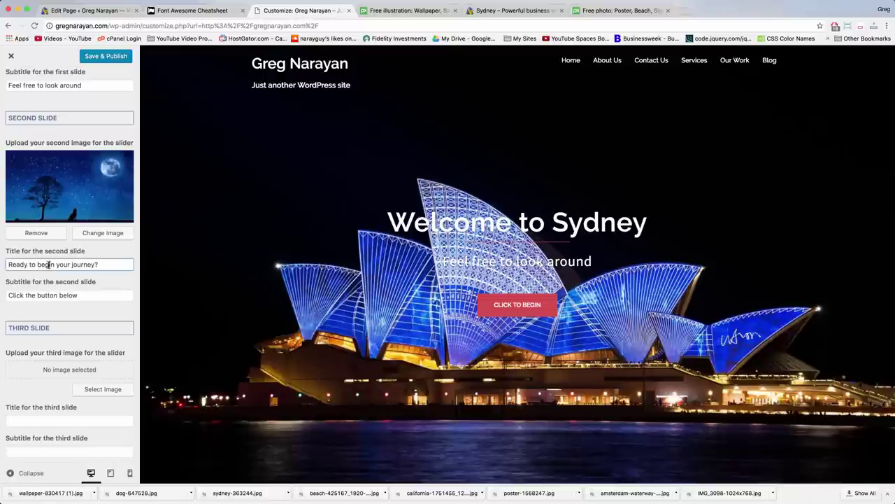
text(Learn how to )
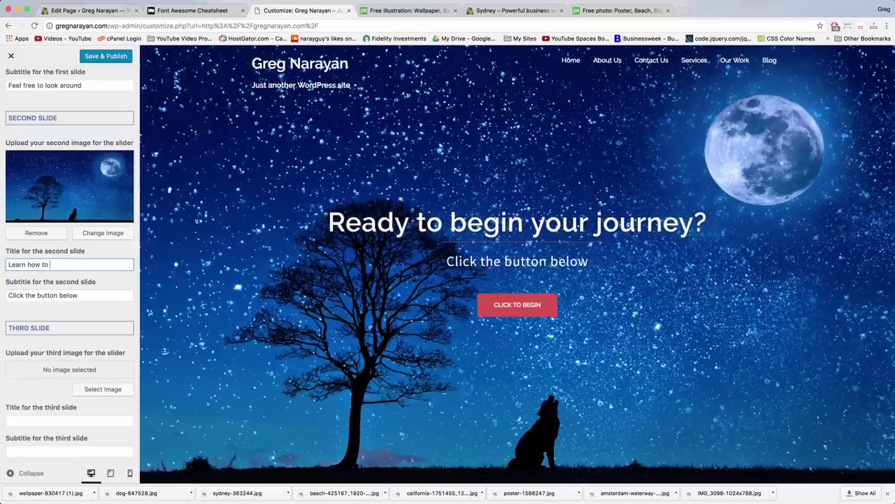
text(make a websiyte)
key(Tab)
key(BackSpace)
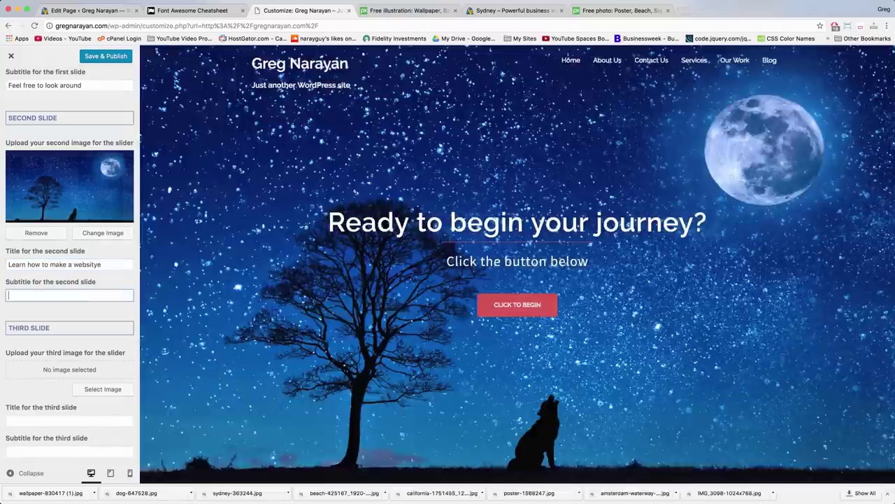
text(With maa)
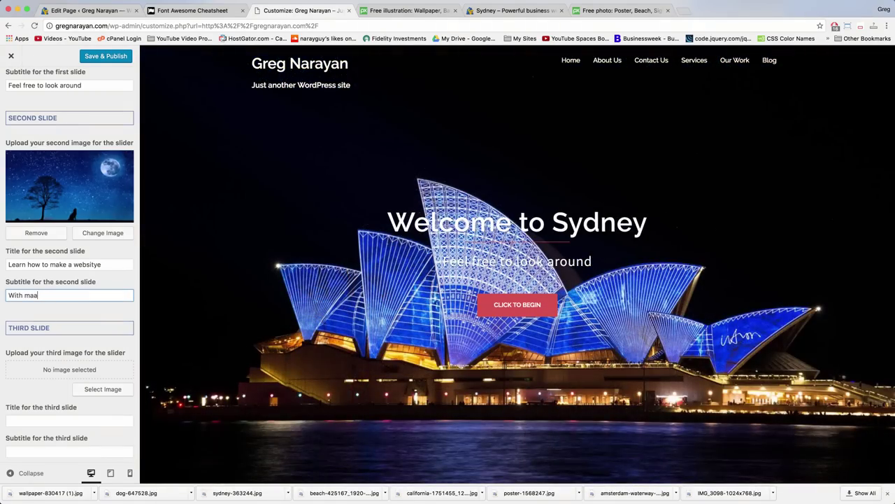
text(e st)
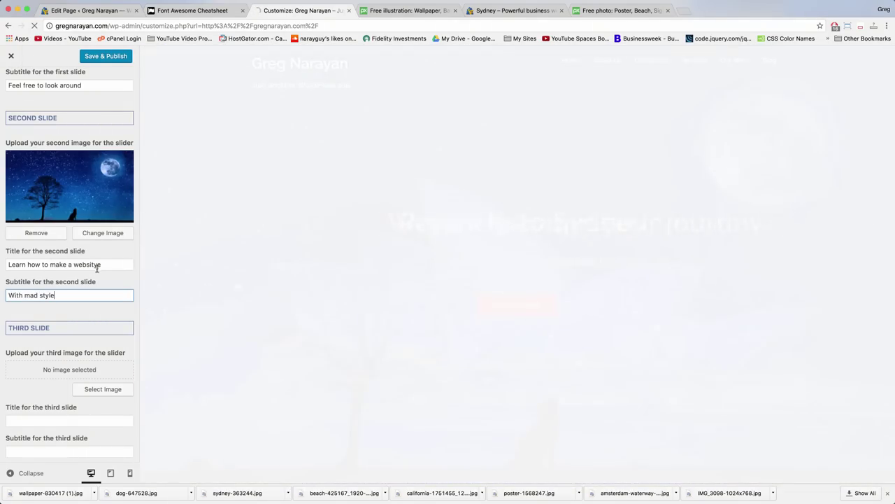
click(97, 264)
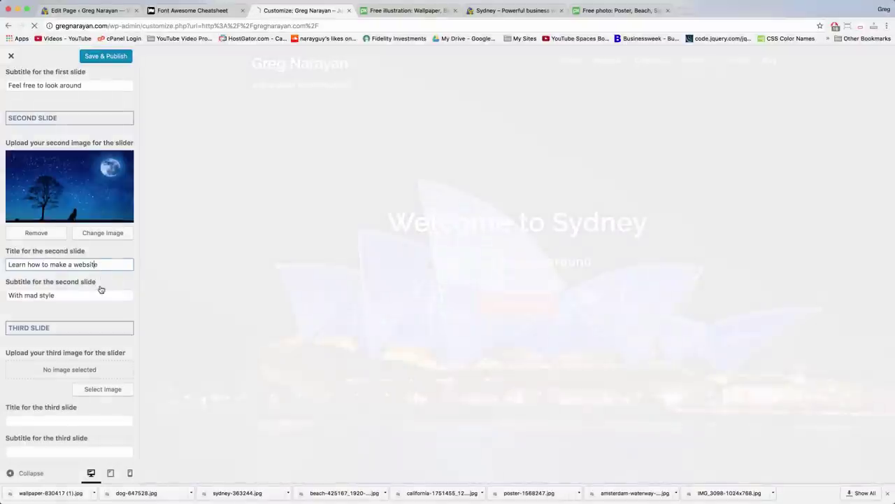
click(100, 293)
scroll(101, 289, down, 4)
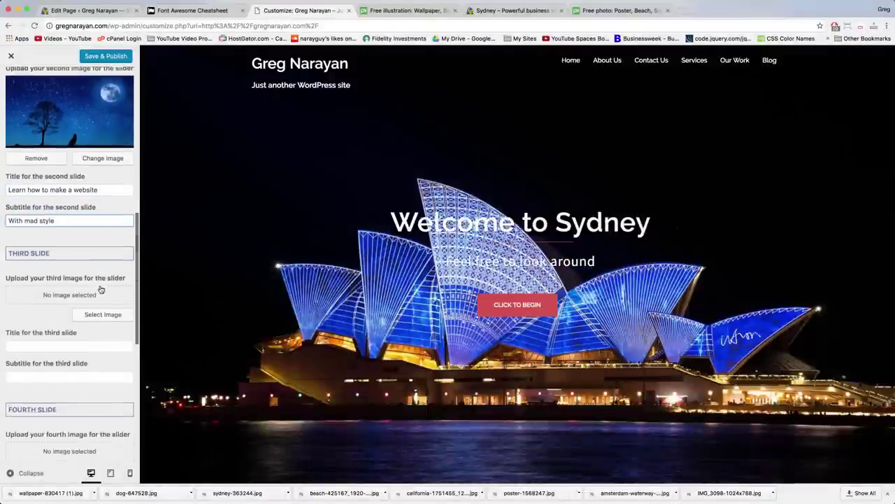
Give the third slide the starry-night woman illustration
click(101, 250)
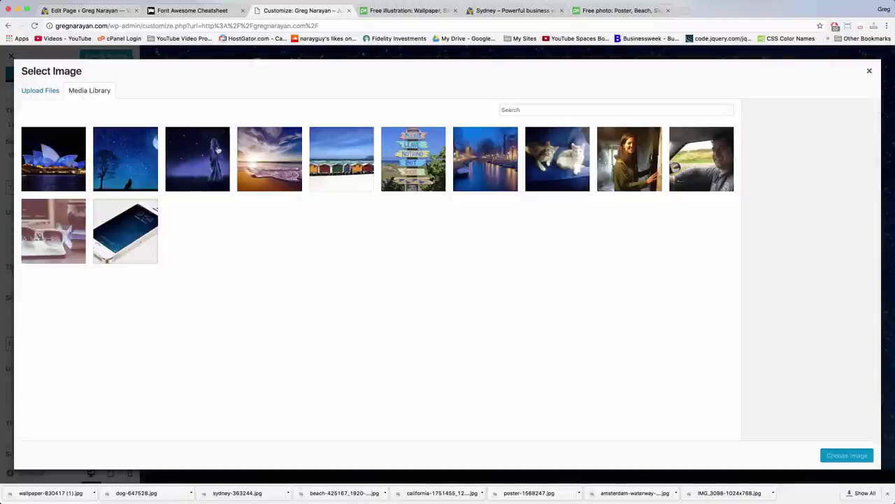
click(200, 176)
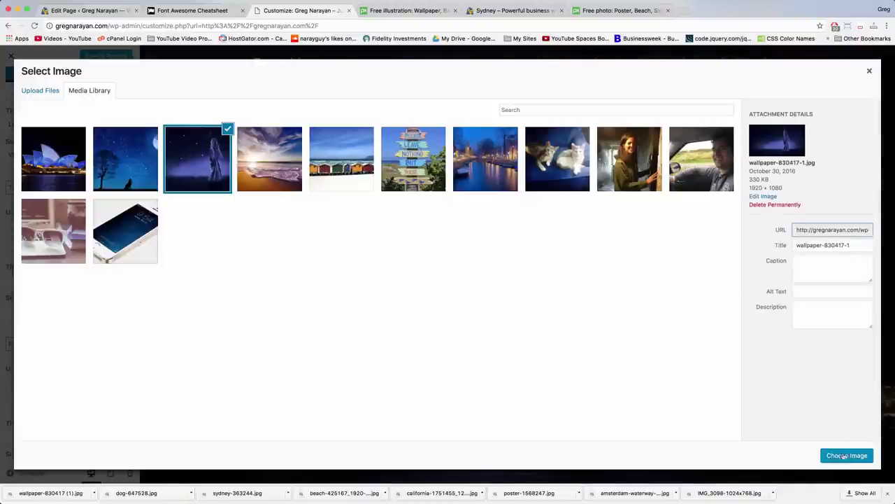
click(841, 455)
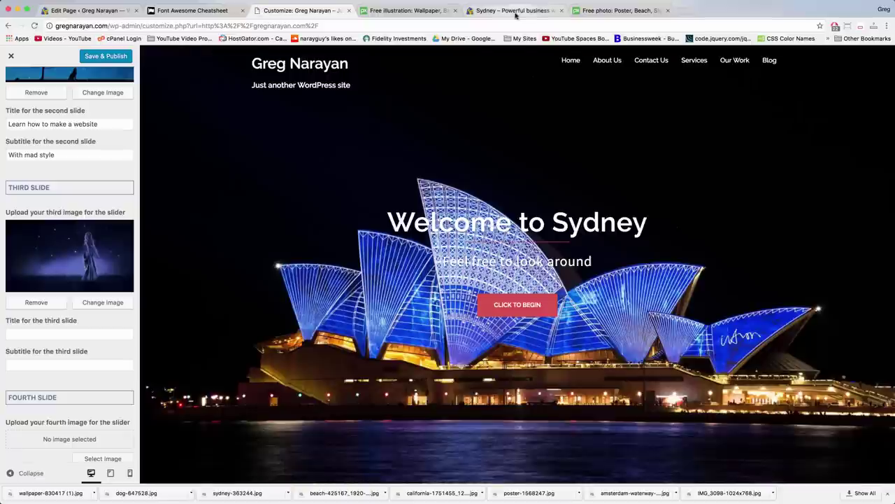
click(514, 10)
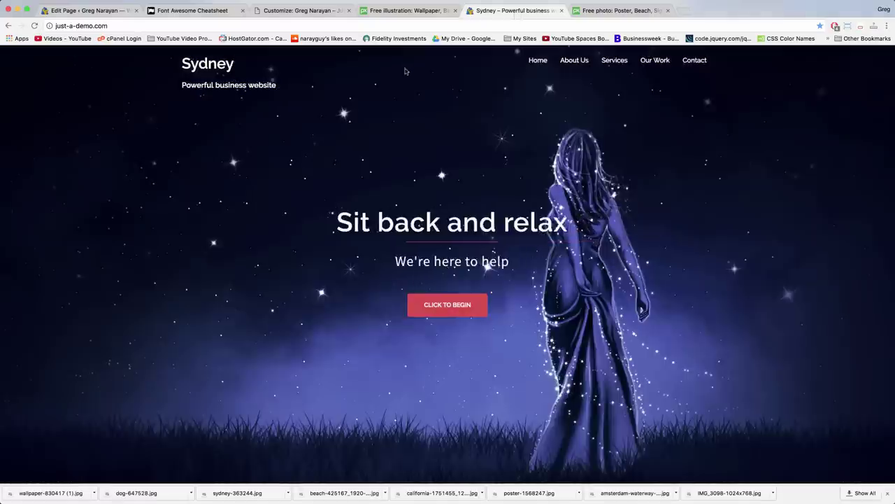
click(308, 10)
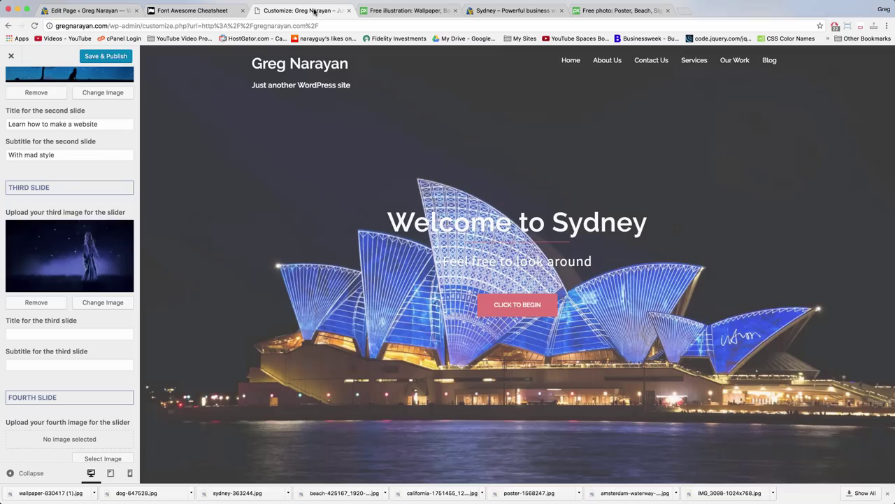
Title the third slide 'Sit back and relax', subtitle 'We're here to help', publish, then open a new tab
click(57, 332)
text(S)
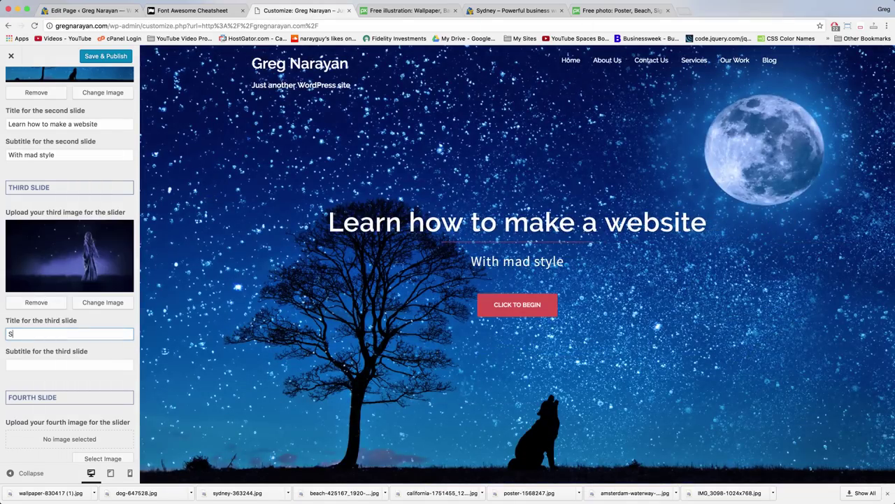
text(it back and relax)
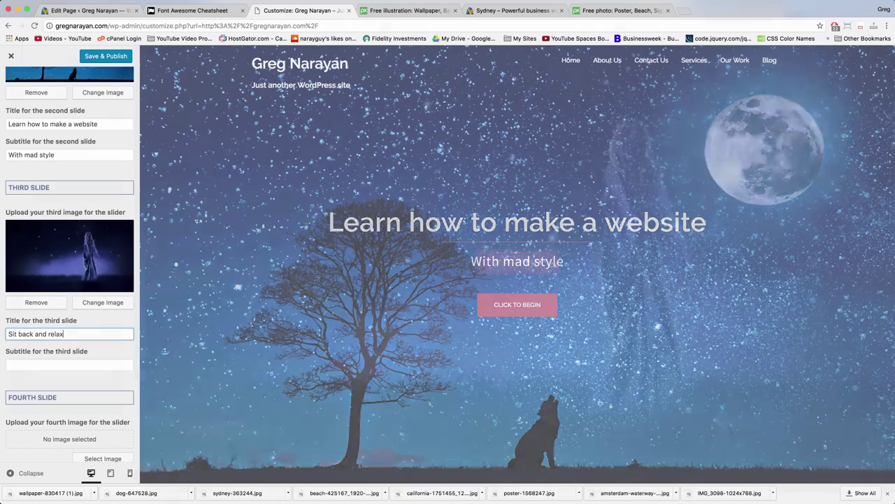
key(Tab)
text(We're here to help)
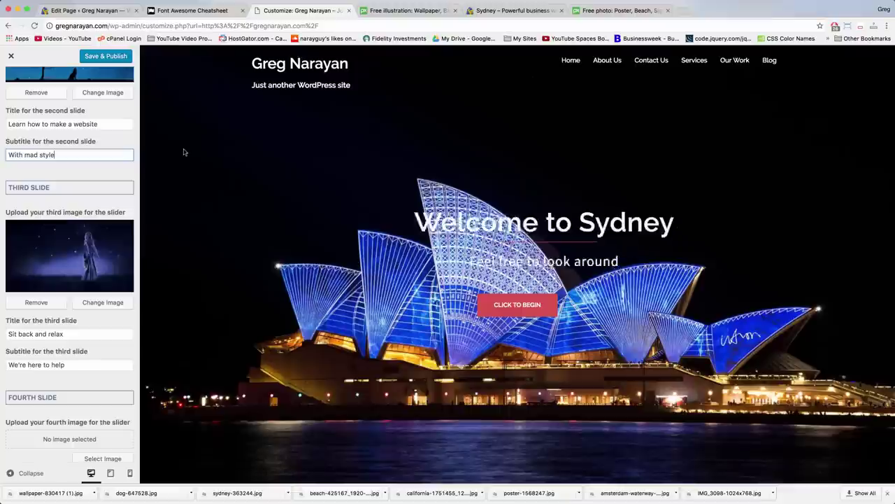
click(100, 58)
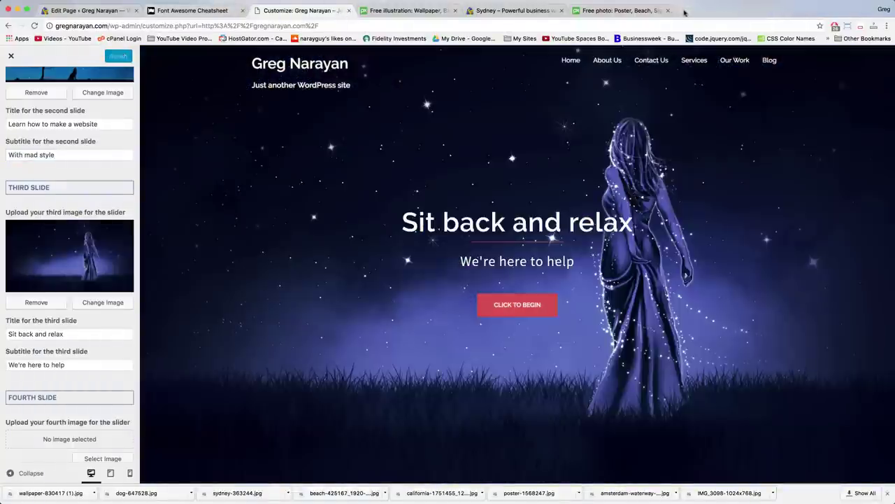
click(685, 12)
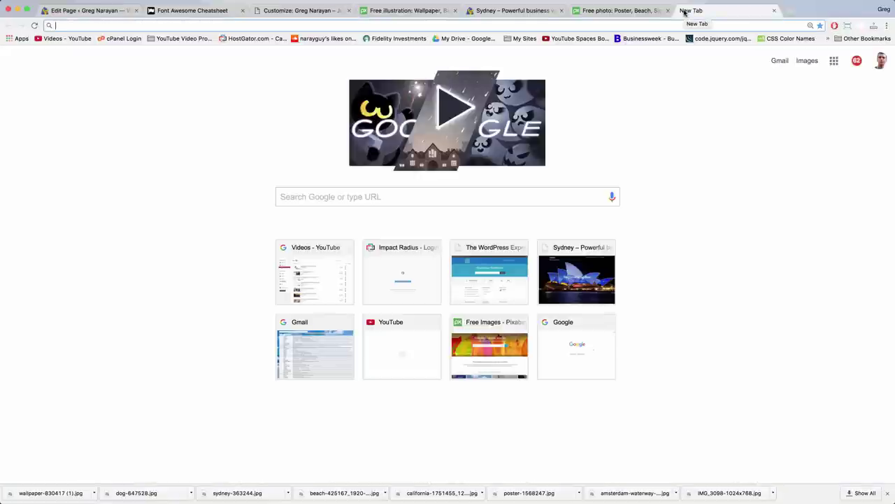
Load gregnarayan.com beside the customizer, watch its hero slides, then go to the admin Dashboard
text(greg)
key(BackSpace)
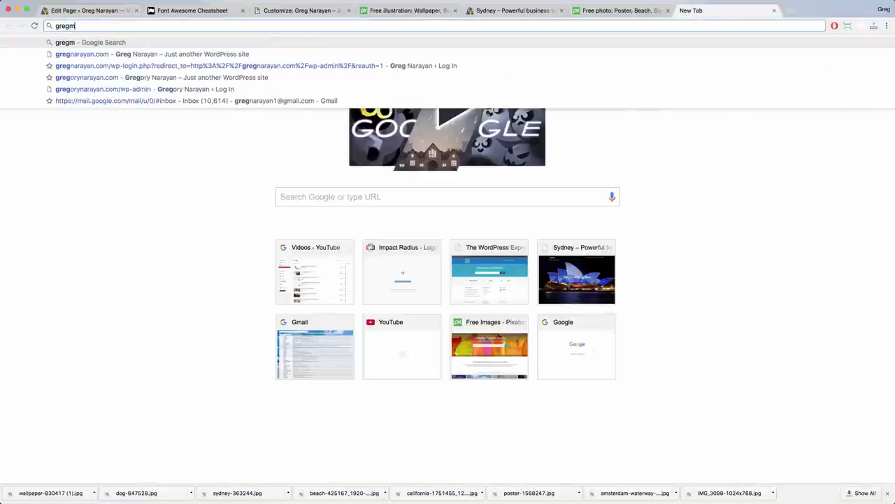
text(n)
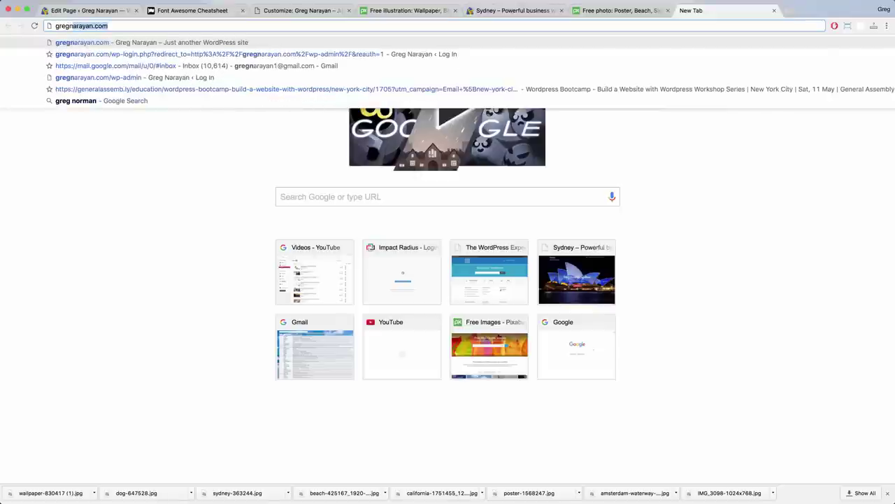
key(Return)
drag(716, 11, 373, 11)
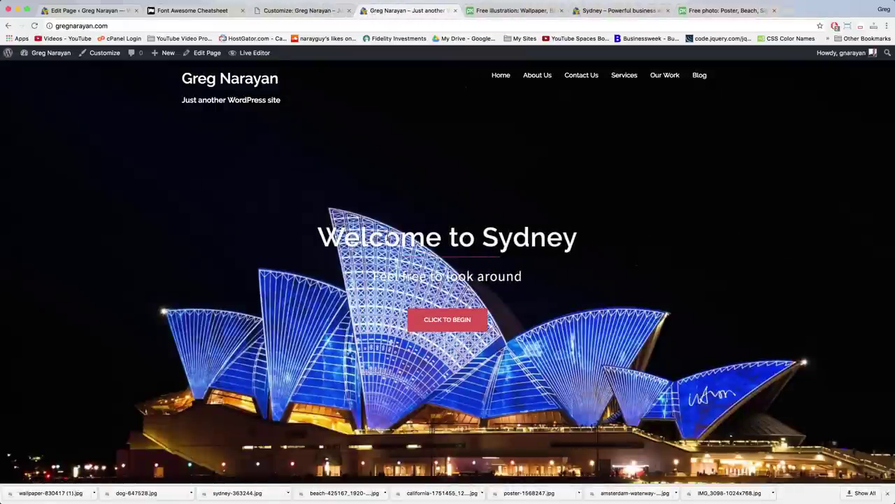
scroll(562, 332, down, 3)
scroll(399, 201, up, 3)
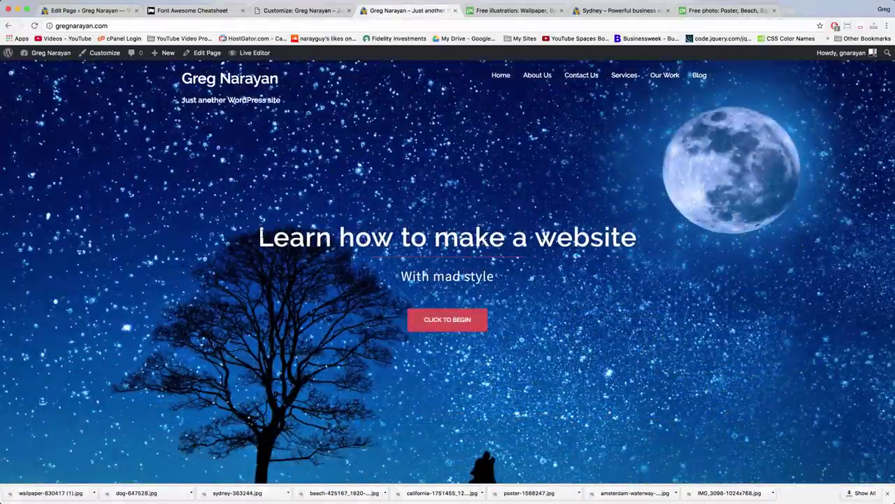
scroll(396, 112, down, 3)
scroll(396, 112, up, 3)
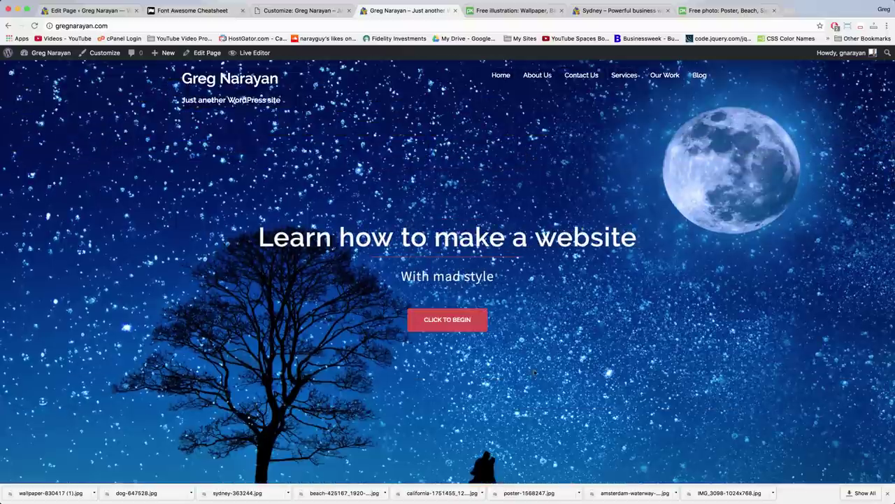
scroll(389, 178, down, 3)
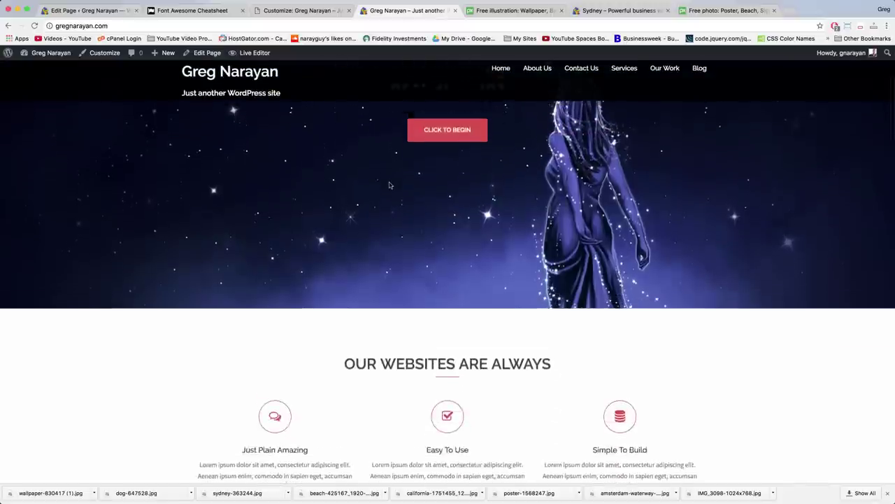
scroll(389, 184, up, 3)
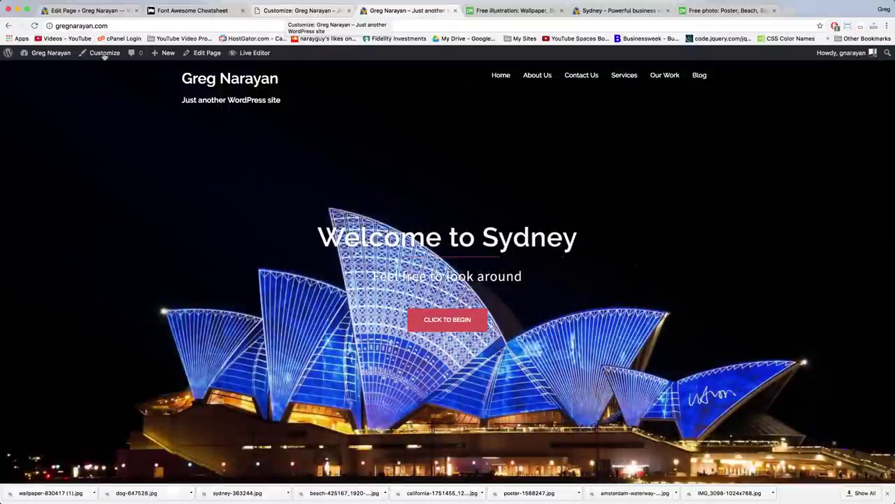
click(46, 53)
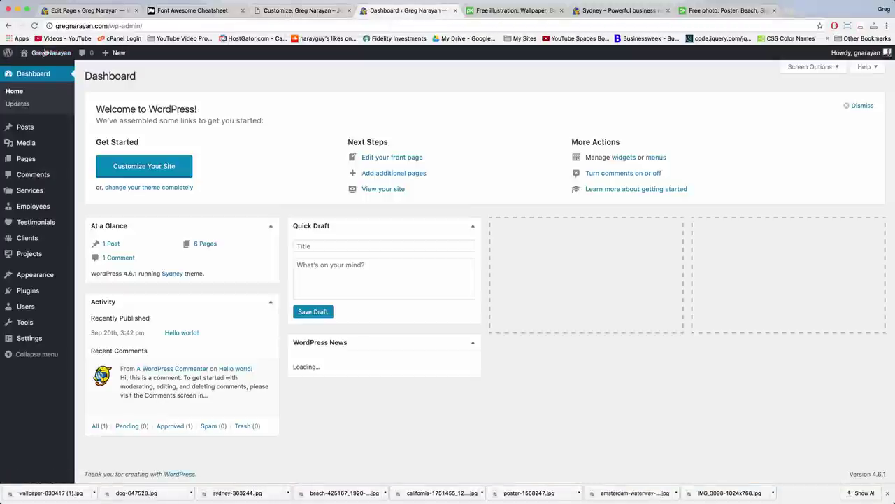
Crop the top edge off the dog-647528 picture in the Media Library and save it at 4906 × 2444
click(39, 147)
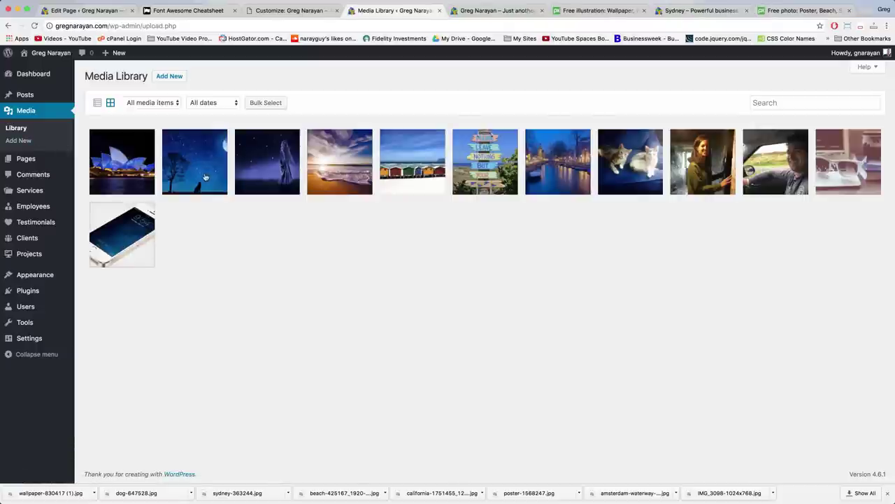
click(205, 180)
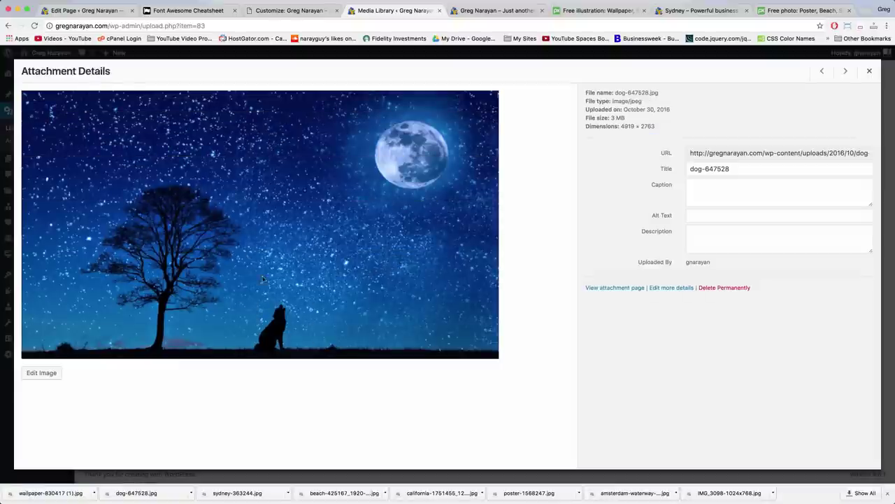
click(42, 373)
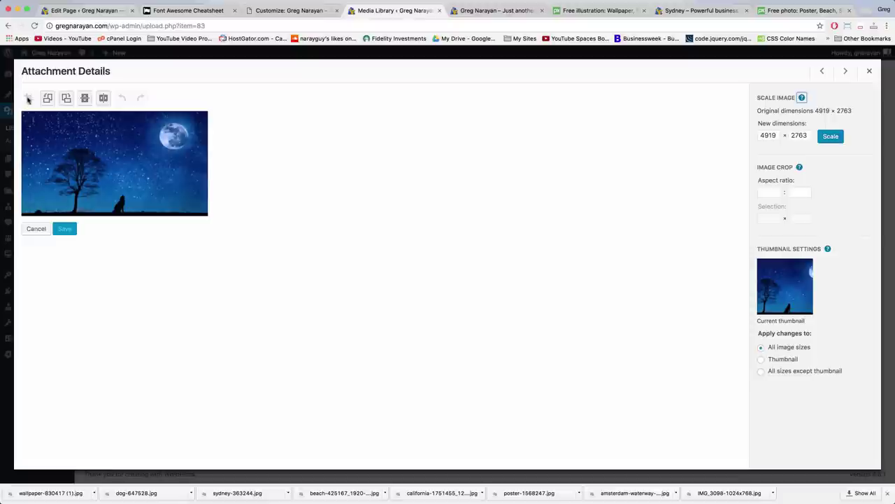
drag(30, 127, 222, 220)
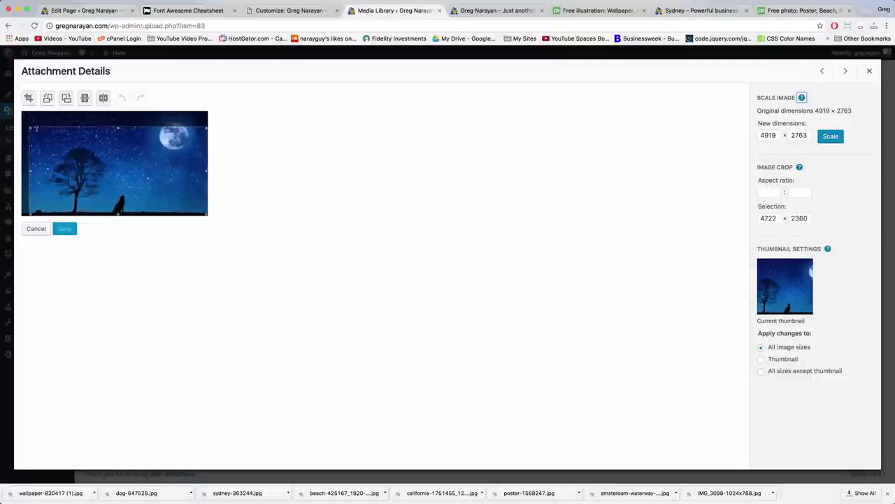
drag(28, 127, 9, 123)
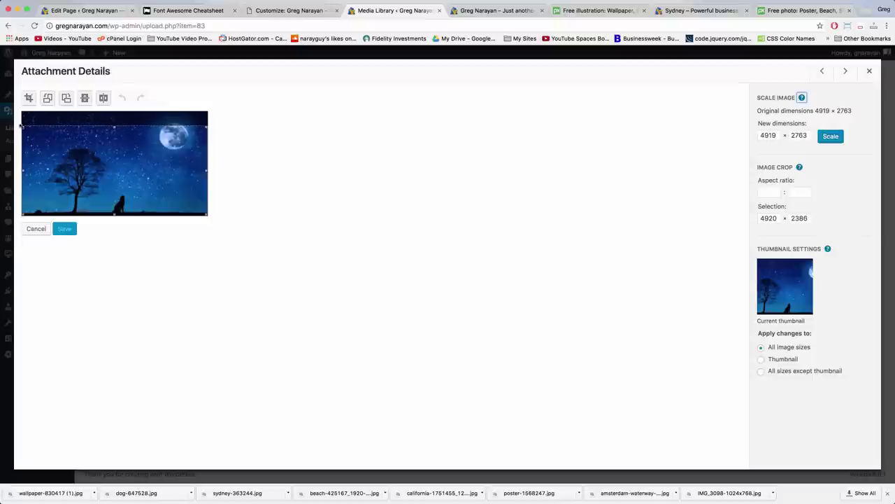
drag(21, 125, 22, 126)
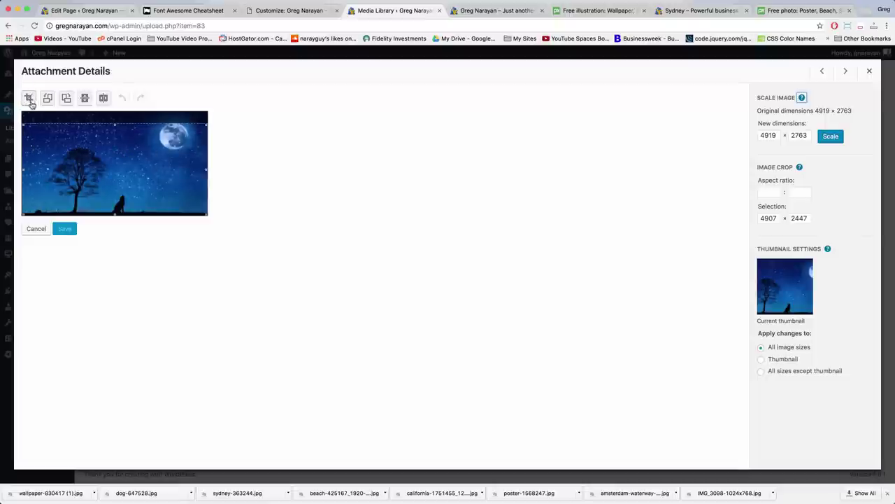
click(29, 100)
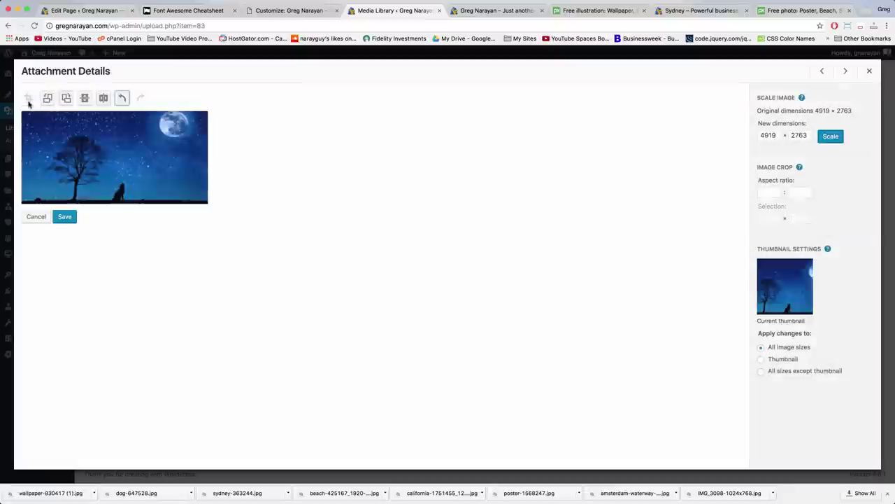
click(65, 219)
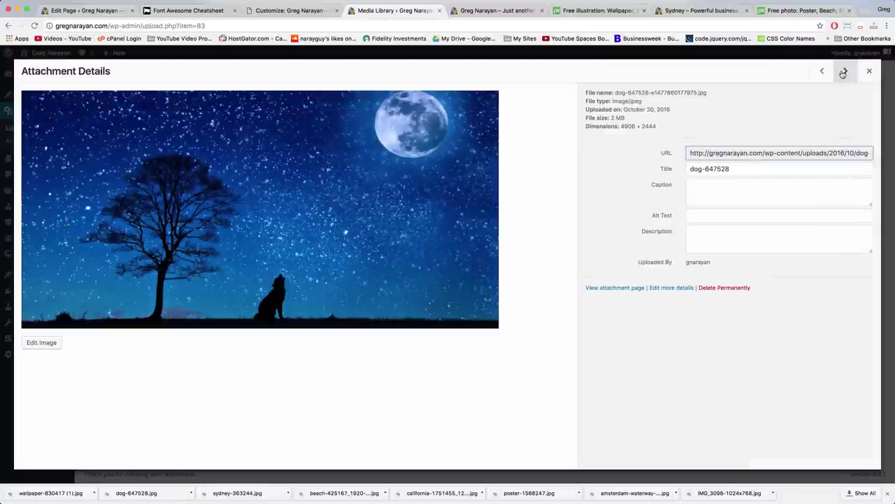
Open the Sydney Opera House picture's details, comparing against the live site's hero slides
click(844, 72)
click(844, 72)
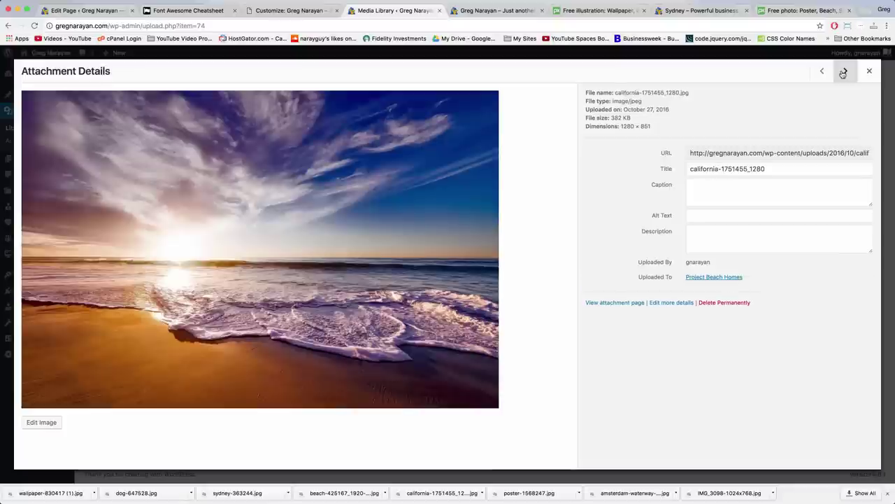
click(869, 71)
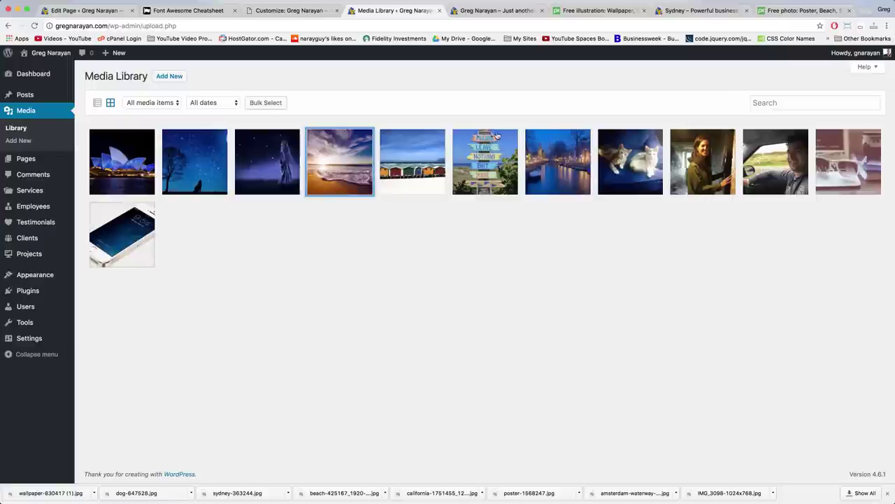
click(133, 151)
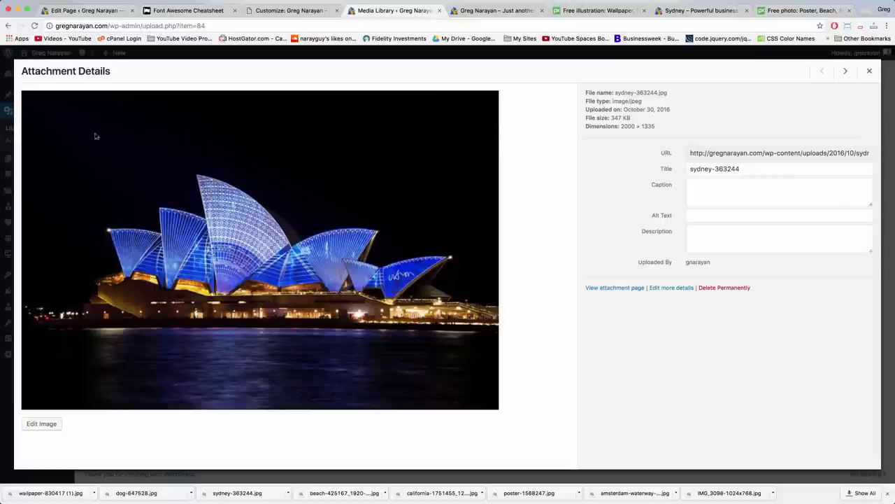
click(497, 10)
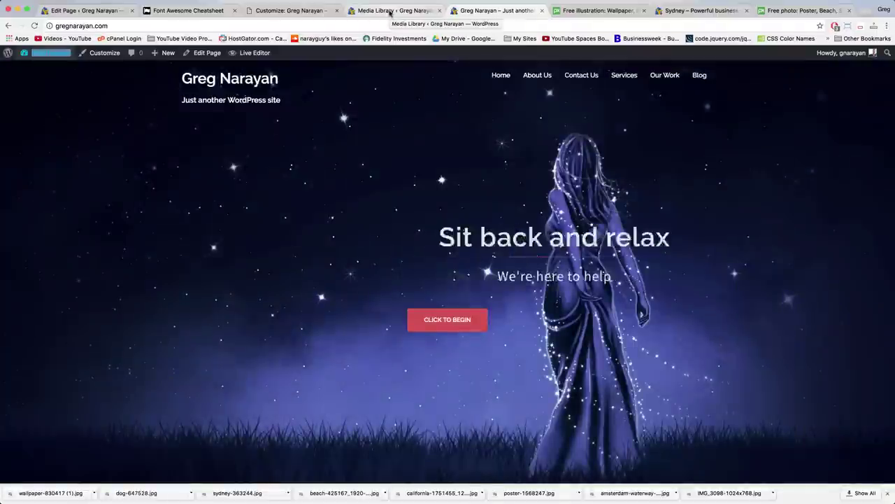
click(390, 11)
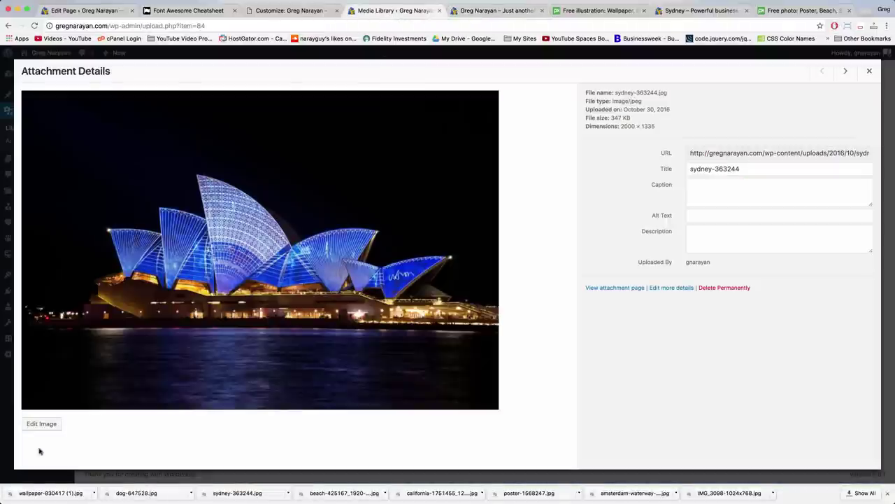
Crop the Opera House picture to 2000 × 1085, save it, and return to the live site
click(39, 425)
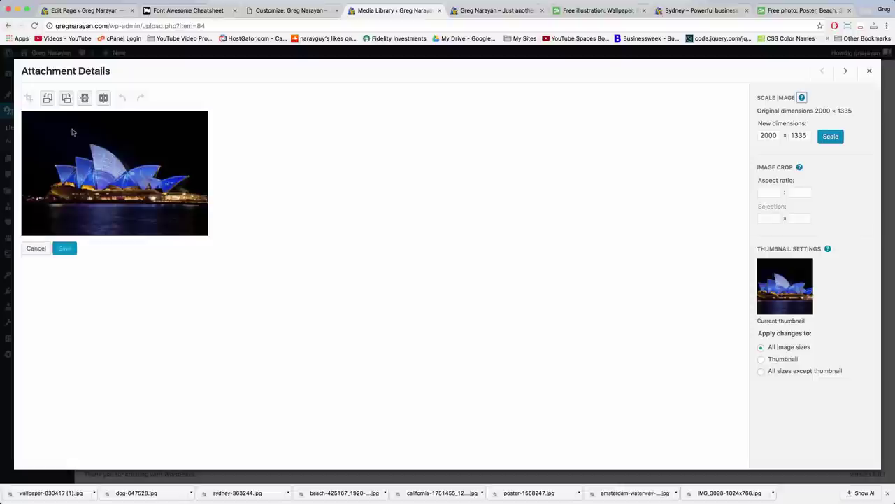
drag(26, 135, 230, 244)
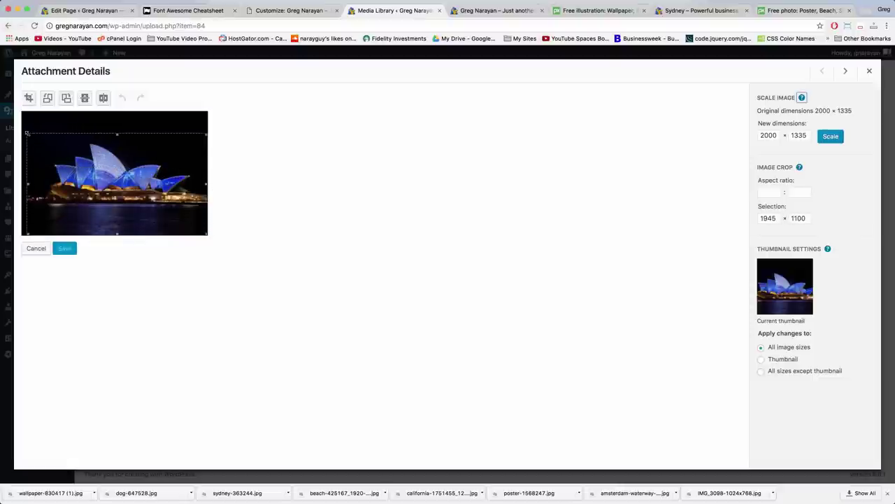
drag(26, 135, 18, 136)
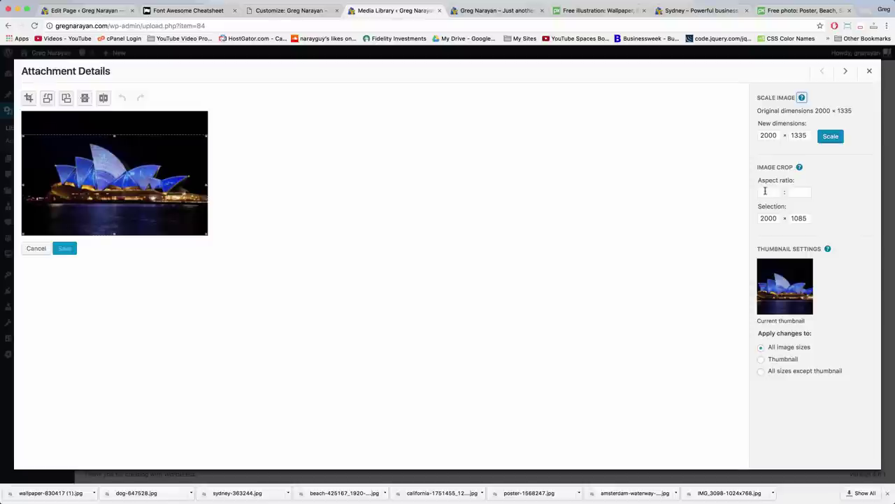
click(32, 100)
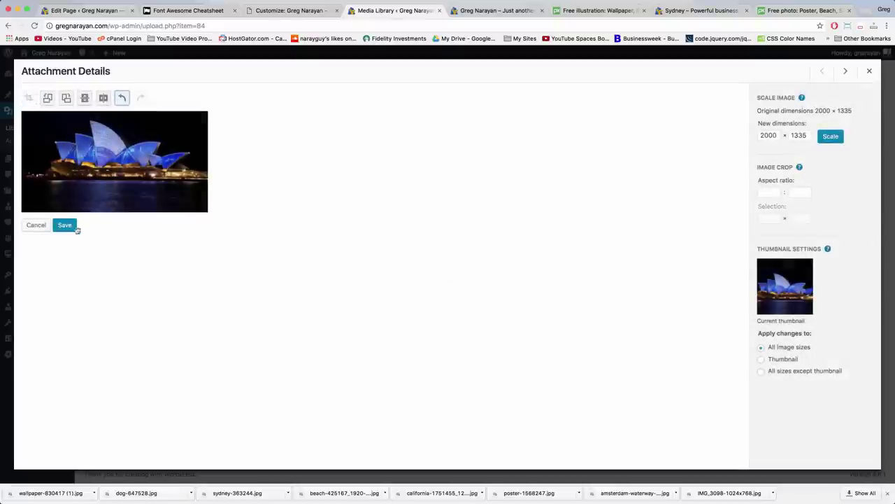
click(61, 227)
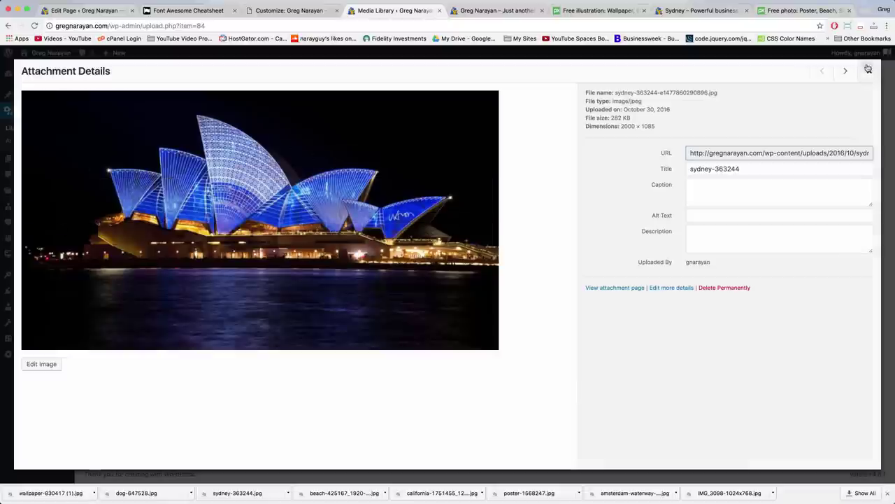
click(869, 71)
click(488, 8)
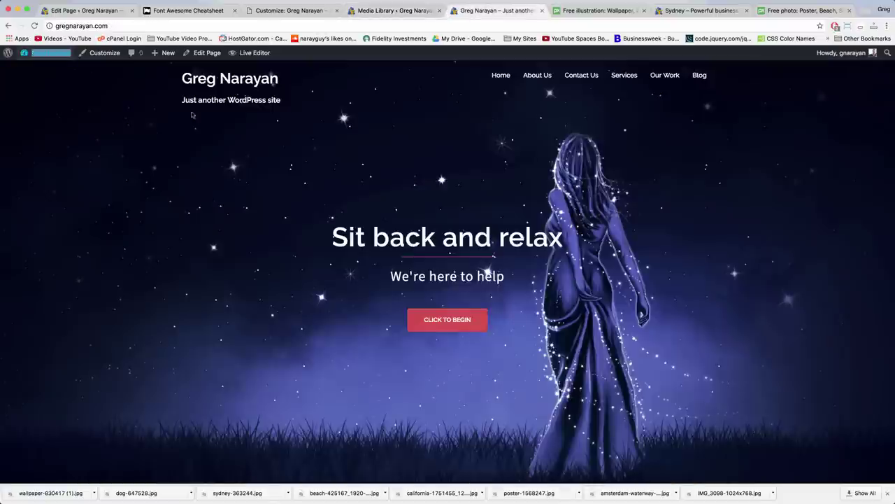
Reload the live home page, then go back to the customizer and reload it too
click(233, 80)
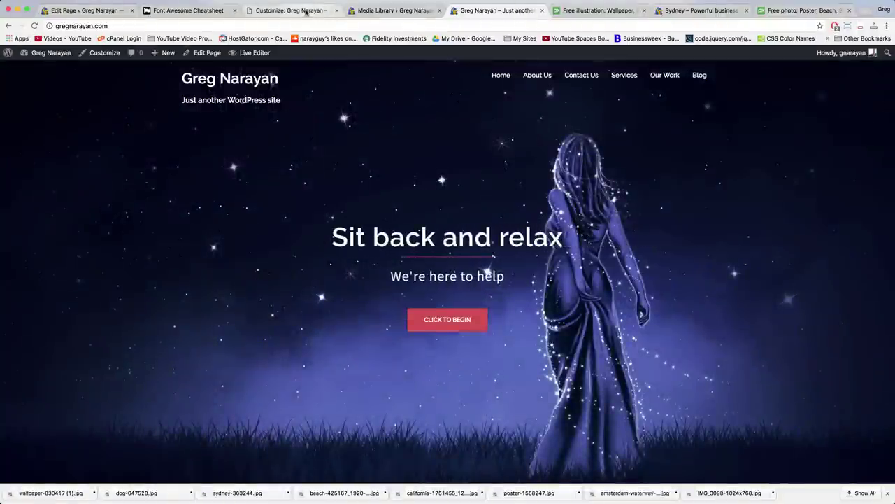
click(306, 12)
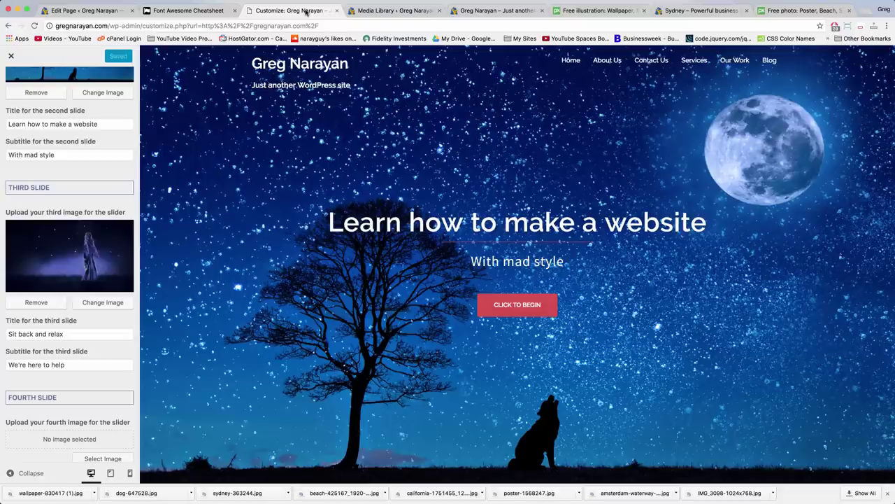
scroll(58, 254, up, 5)
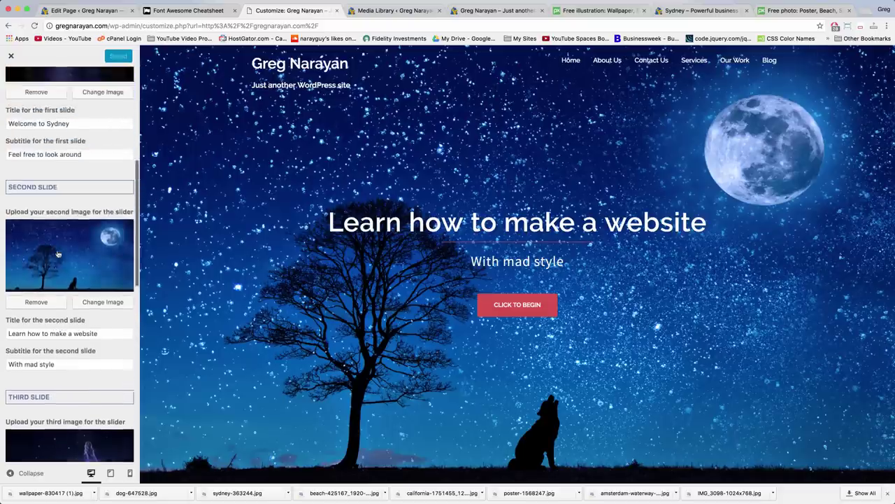
scroll(43, 373, up, 1)
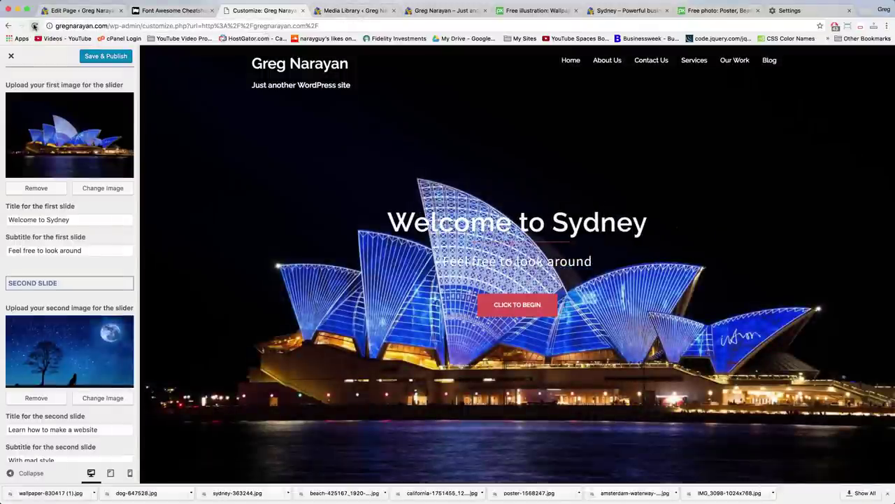
click(34, 26)
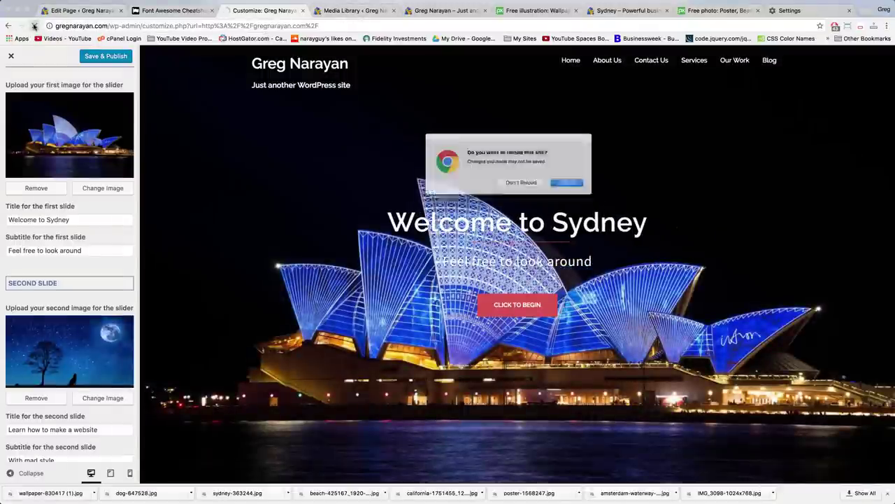
Discard the unsaved changes and open Header area > Header Slider, briefly checking the live site
click(577, 186)
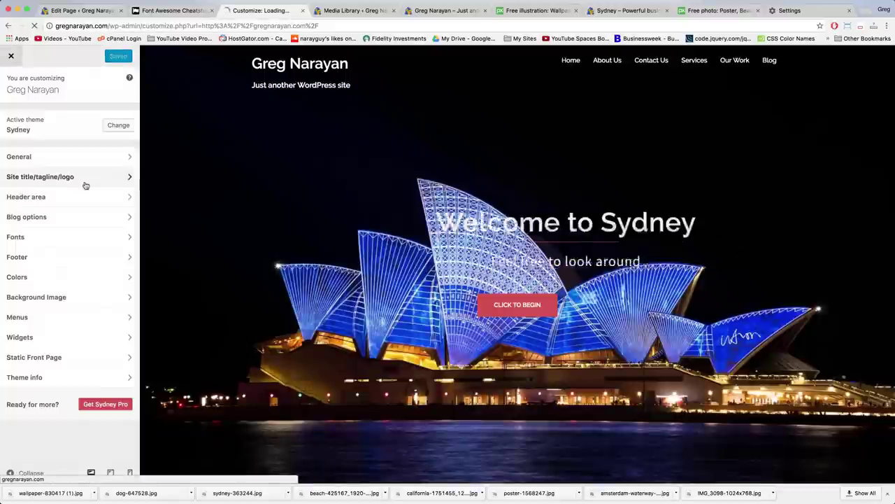
click(90, 200)
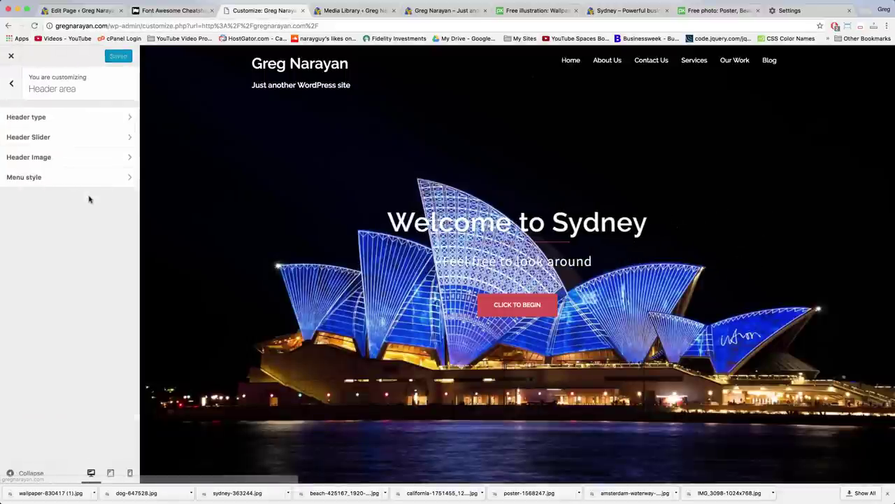
click(91, 133)
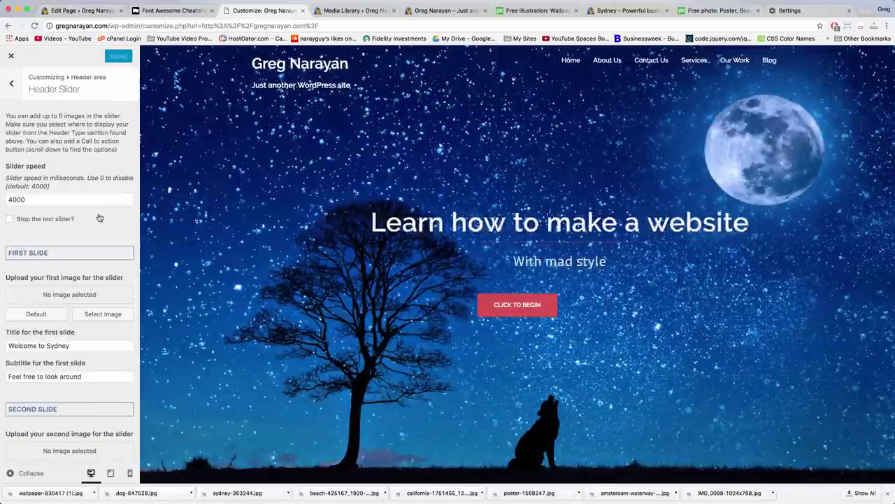
scroll(99, 210, down, 8)
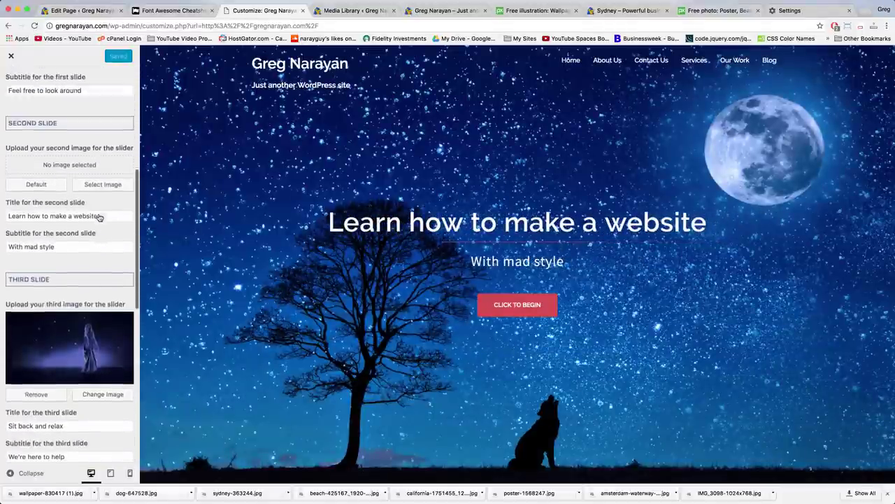
scroll(99, 218, up, 6)
scroll(99, 217, up, 2)
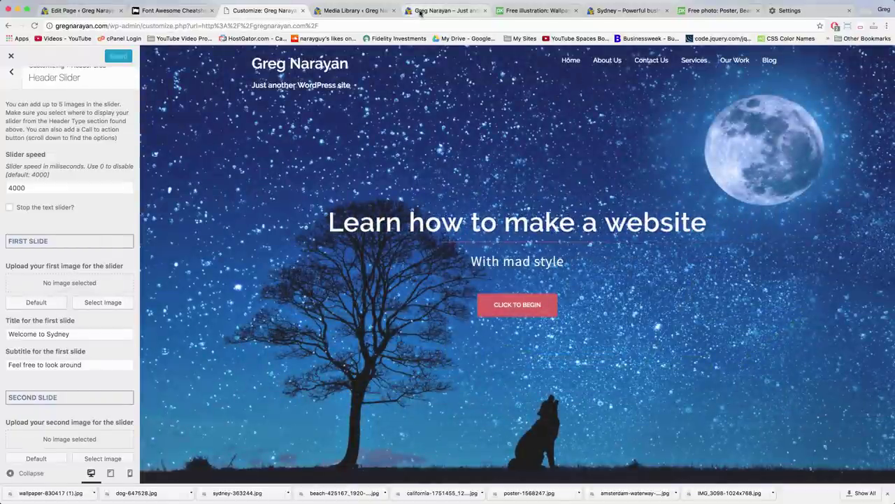
click(419, 11)
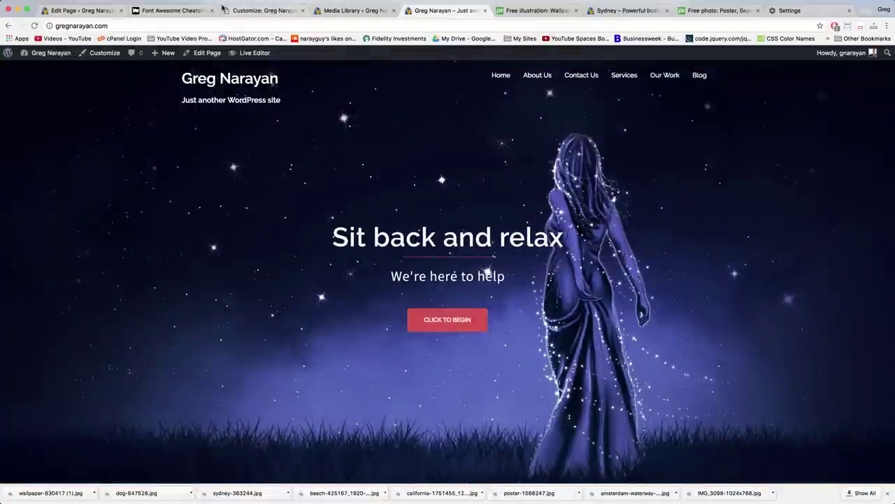
click(259, 10)
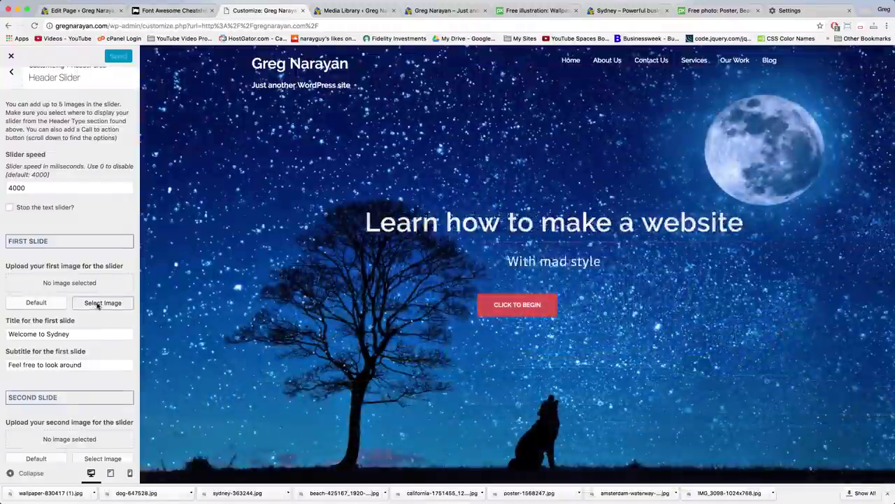
Set slide 1 to sydney-363244 and slide 2 to dog-647528, then Save & Publish
click(98, 304)
click(38, 151)
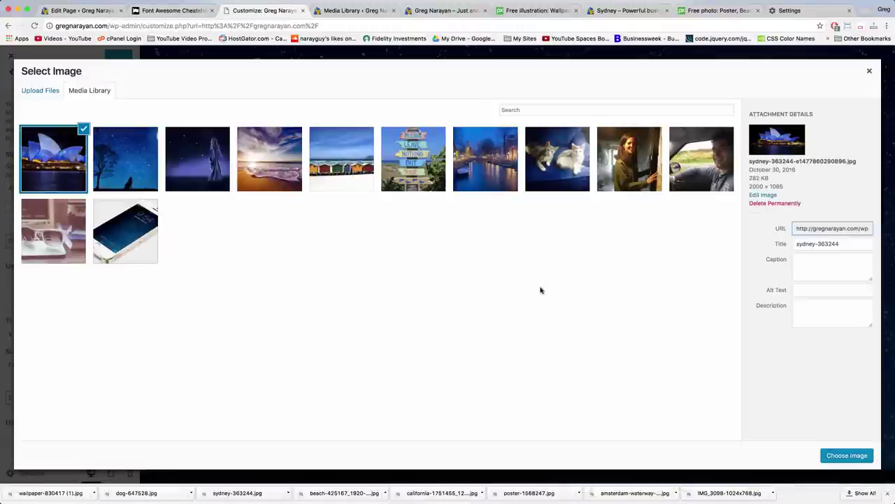
click(834, 456)
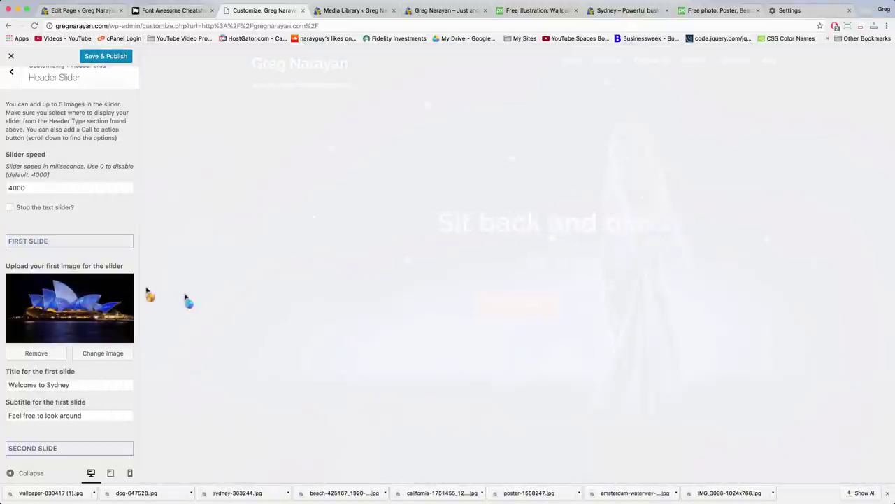
scroll(105, 294, down, 5)
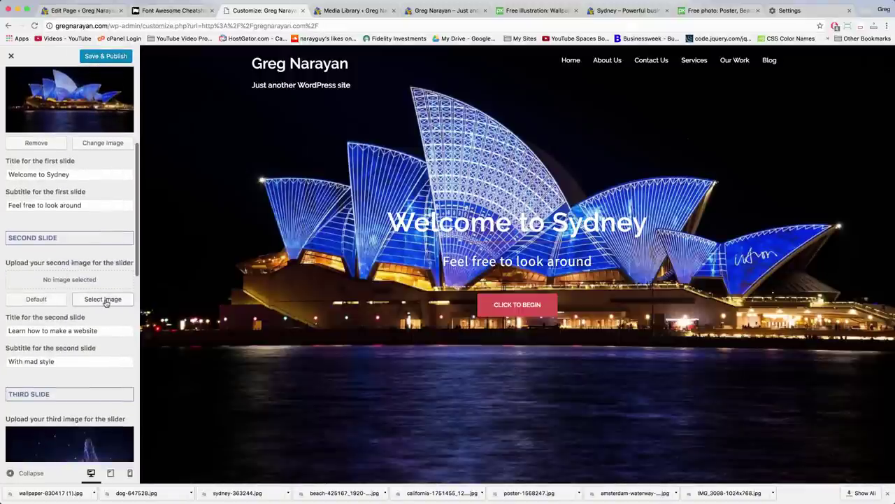
click(105, 299)
click(114, 183)
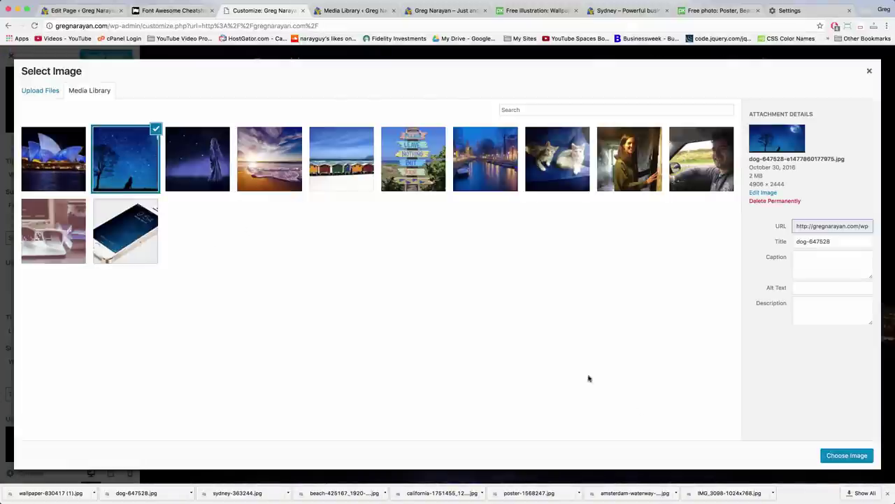
click(842, 454)
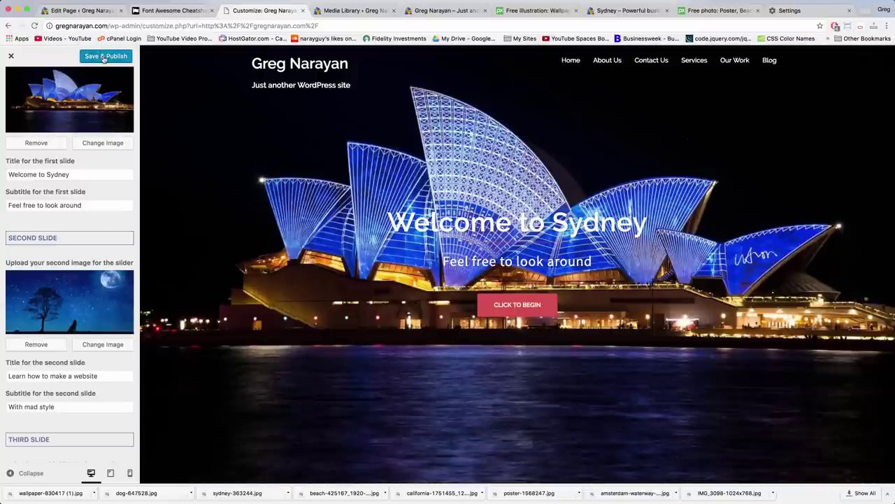
click(104, 56)
click(458, 11)
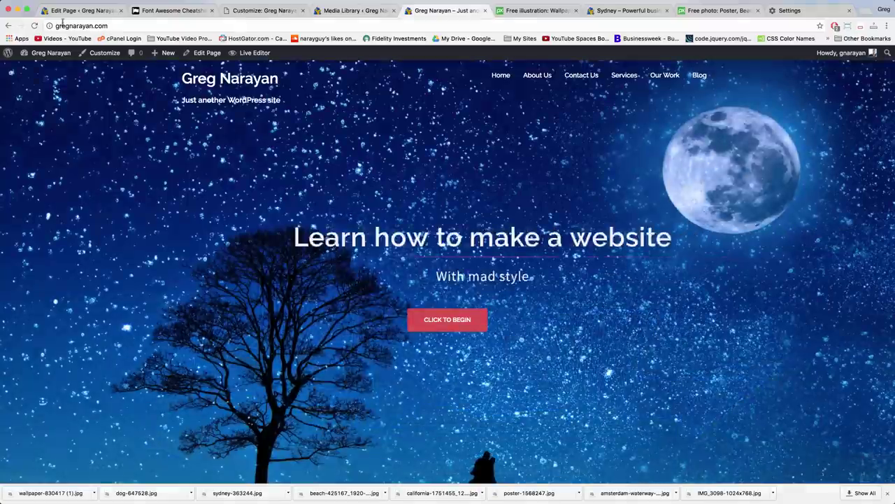
Reload gregnarayan.com and scroll through its content sections to confirm the restored slides
click(35, 27)
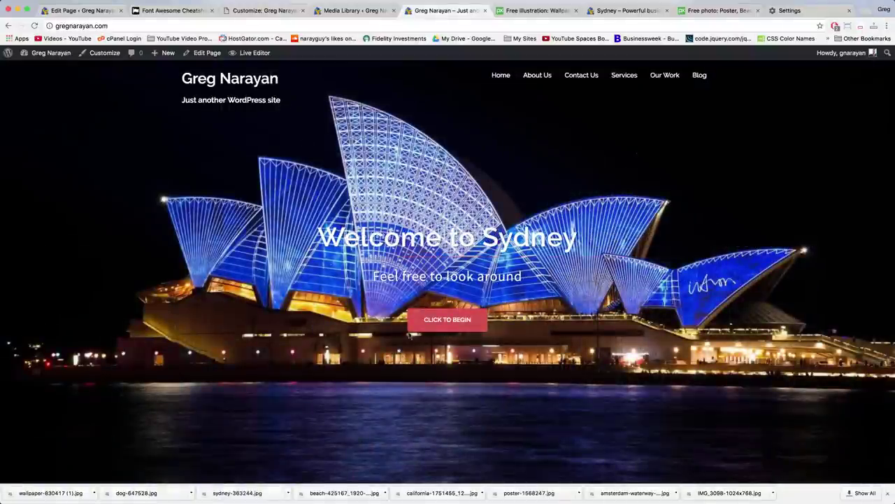
click(439, 321)
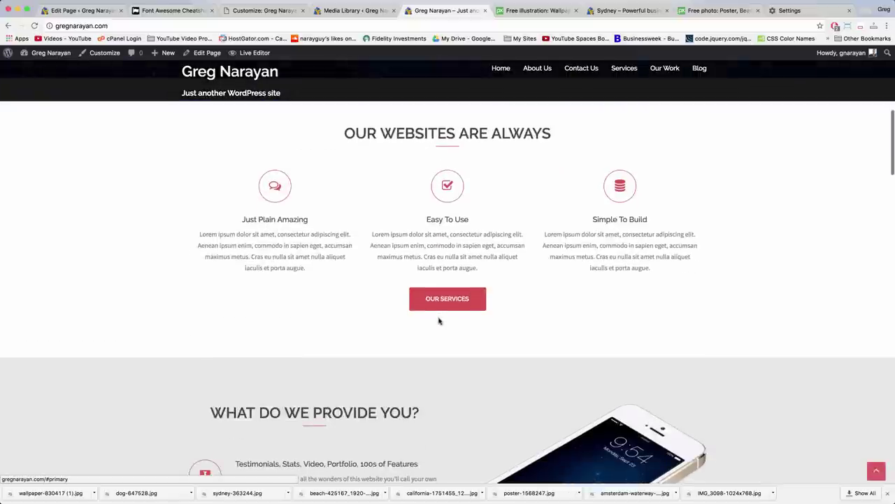
scroll(439, 320, up, 6)
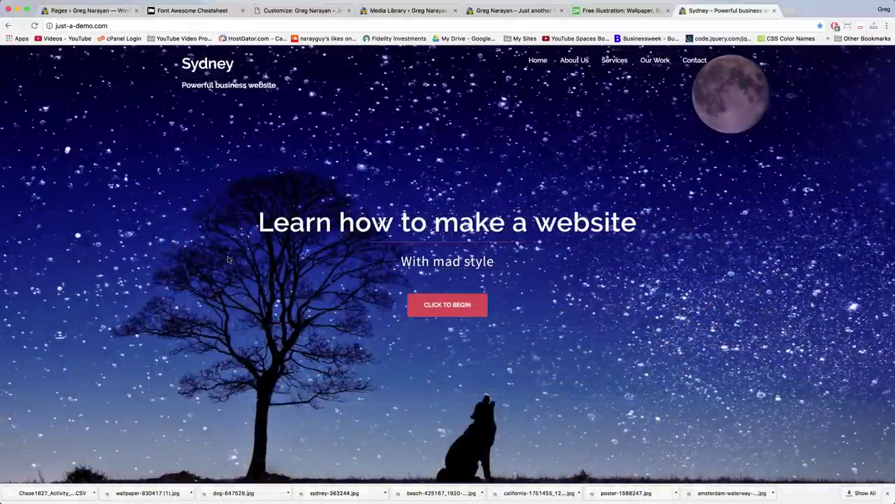
scroll(227, 260, down, 20)
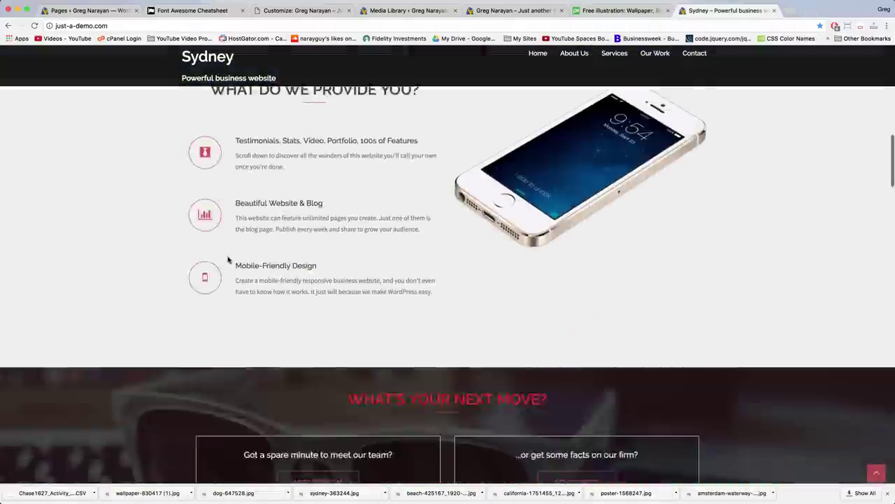
scroll(228, 260, down, 15)
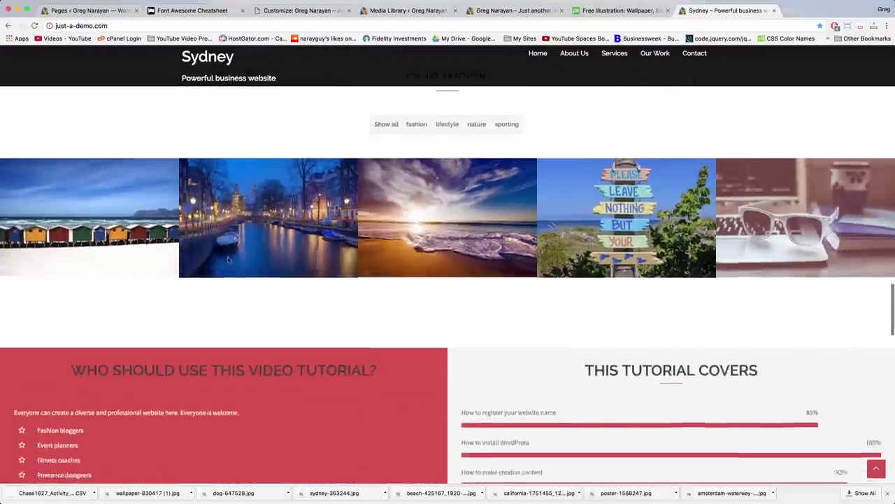
scroll(228, 257, down, 1)
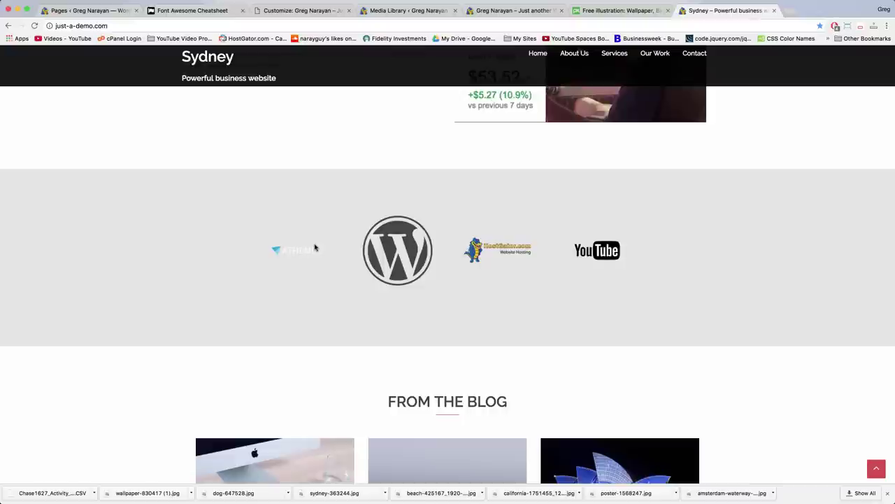
scroll(315, 247, down, 1)
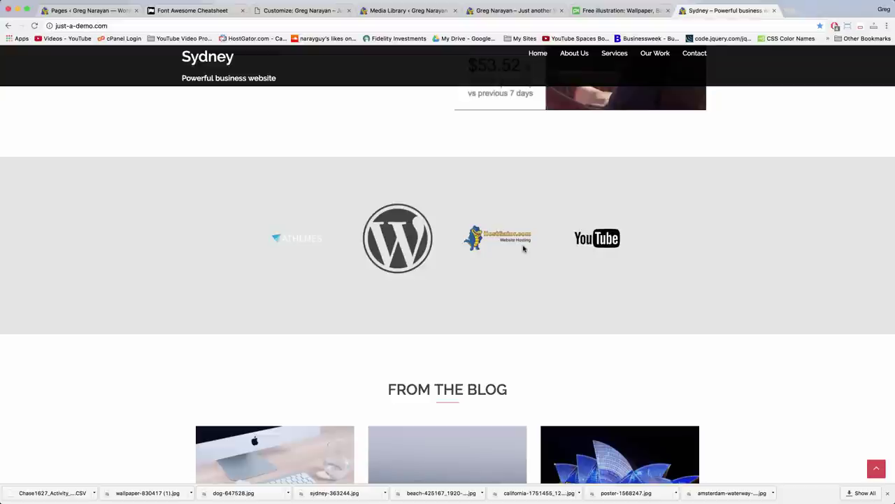
scroll(523, 248, up, 1)
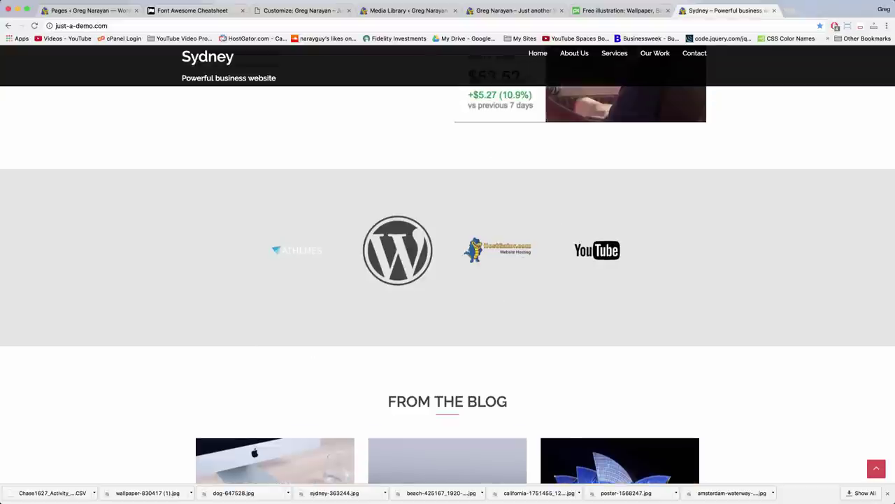
Open the Front Page from the admin pages list and review its page builder rows
click(65, 11)
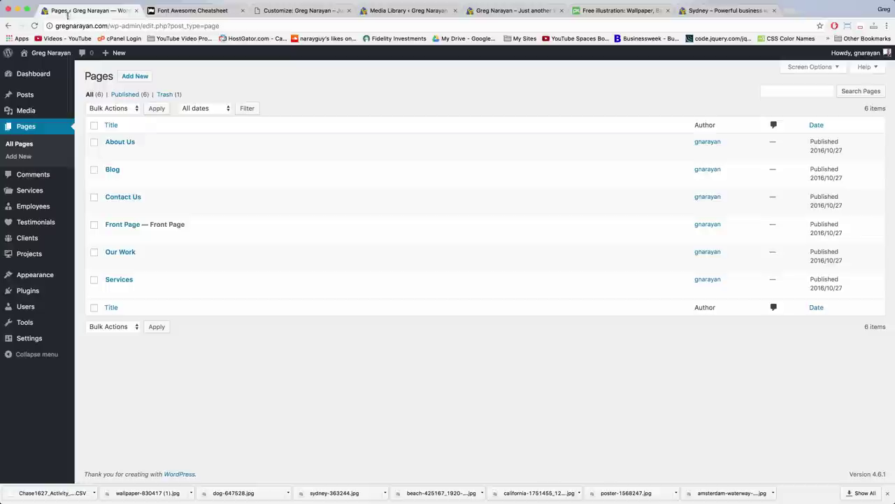
mouse_move(107, 215)
mouse_move(110, 232)
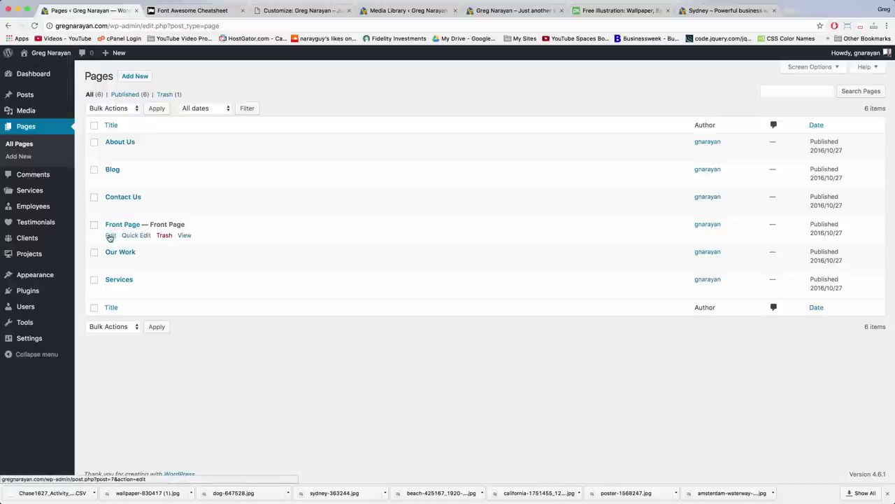
click(110, 236)
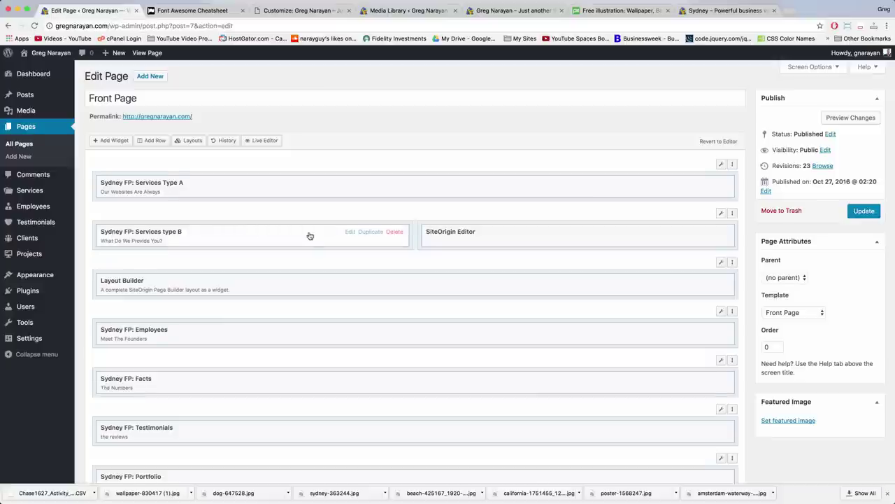
scroll(310, 236, down, 5)
scroll(310, 236, down, 3)
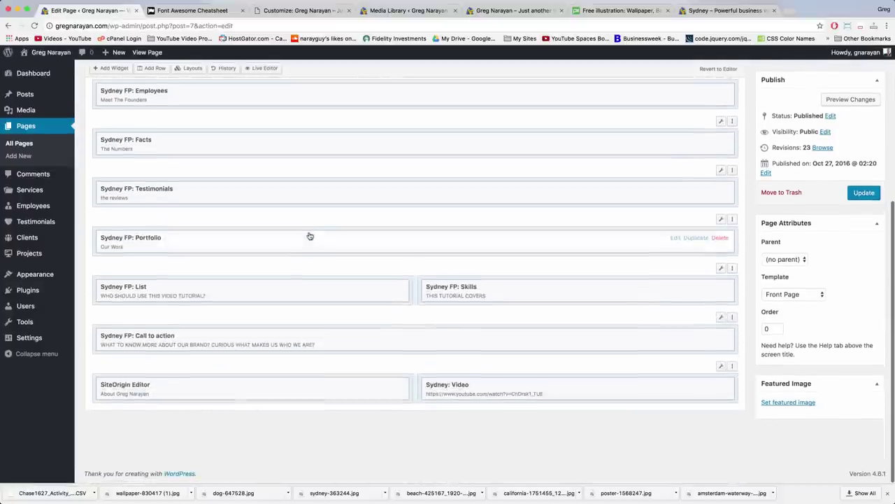
scroll(310, 236, up, 5)
scroll(310, 236, down, 7)
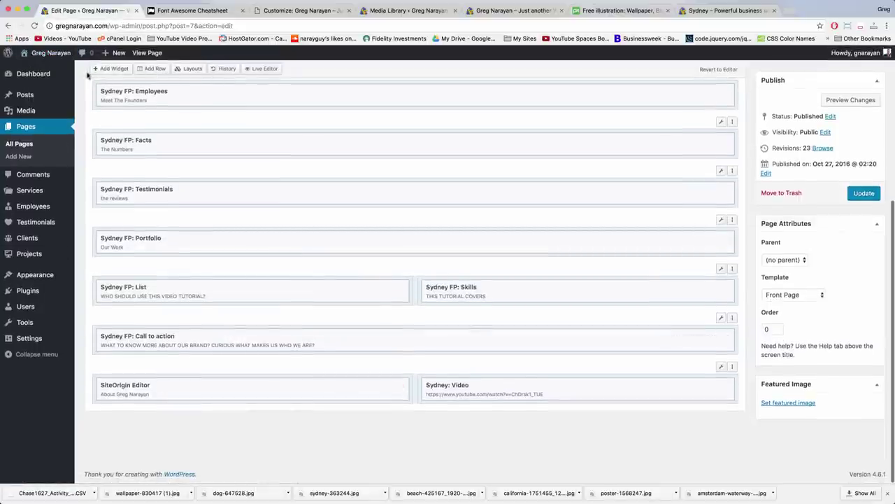
scroll(88, 75, up, 1)
scroll(139, 200, up, 5)
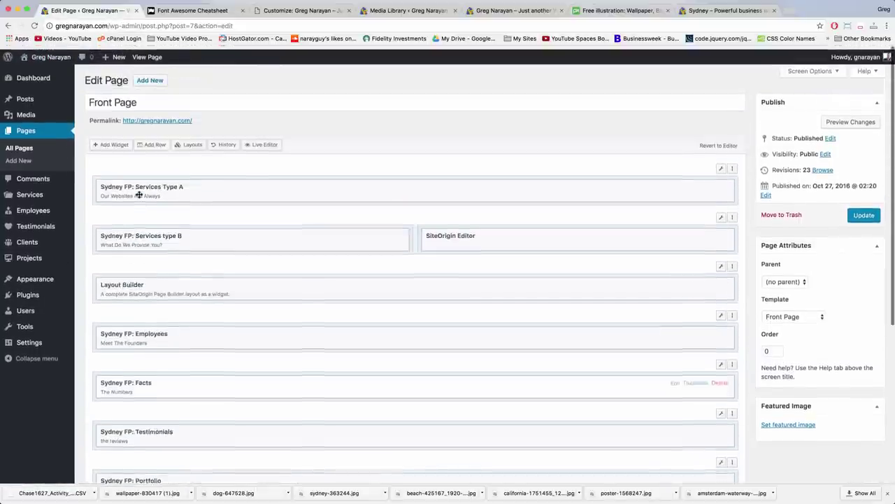
scroll(140, 196, down, 5)
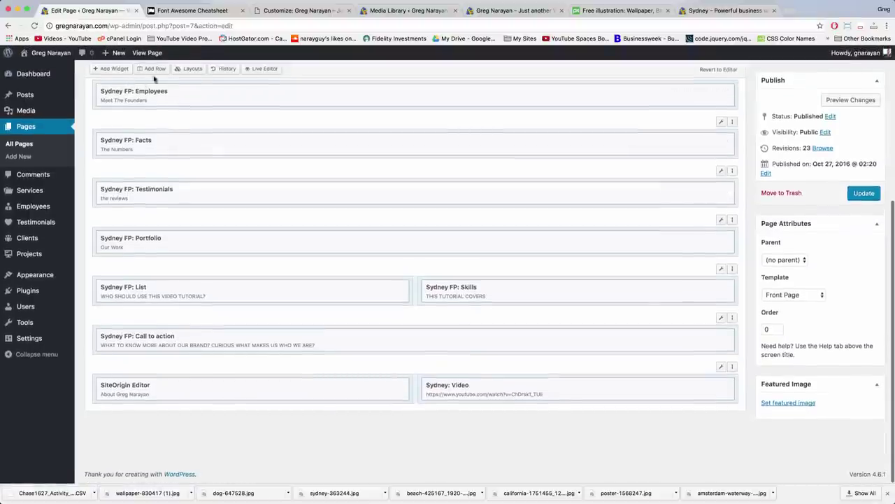
Insert a one-column row and drag it to the bottom of the layout
click(155, 72)
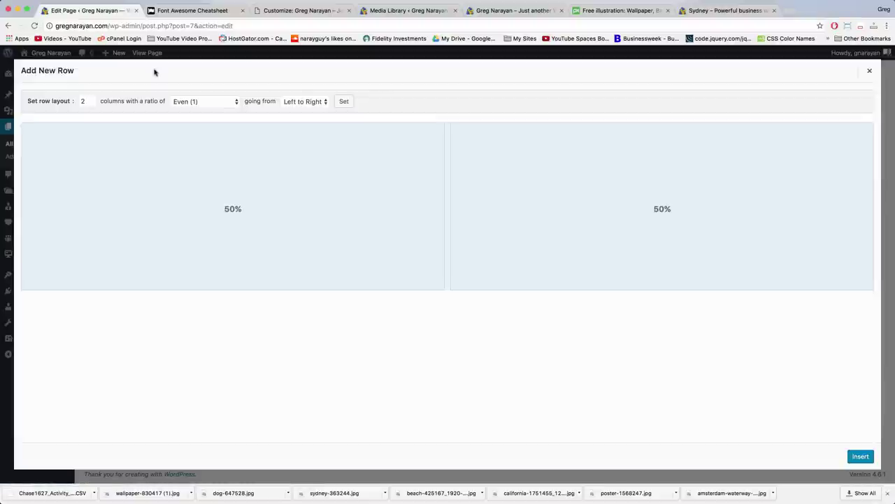
click(92, 104)
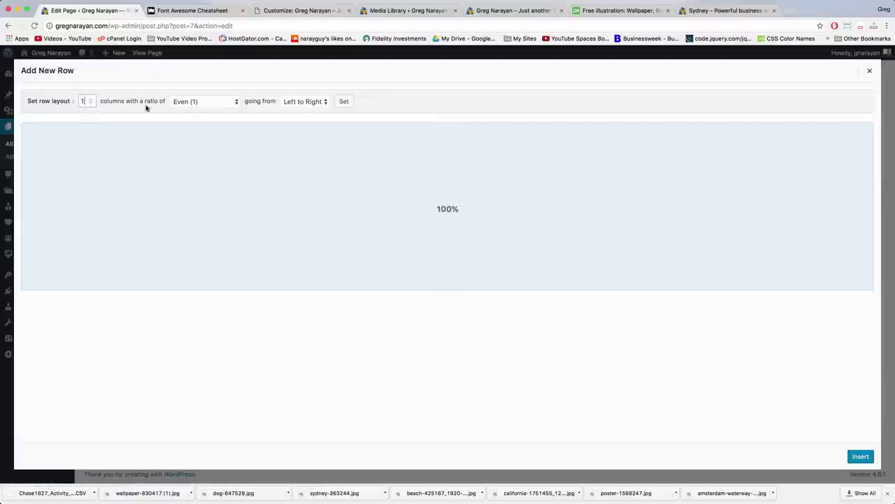
click(860, 456)
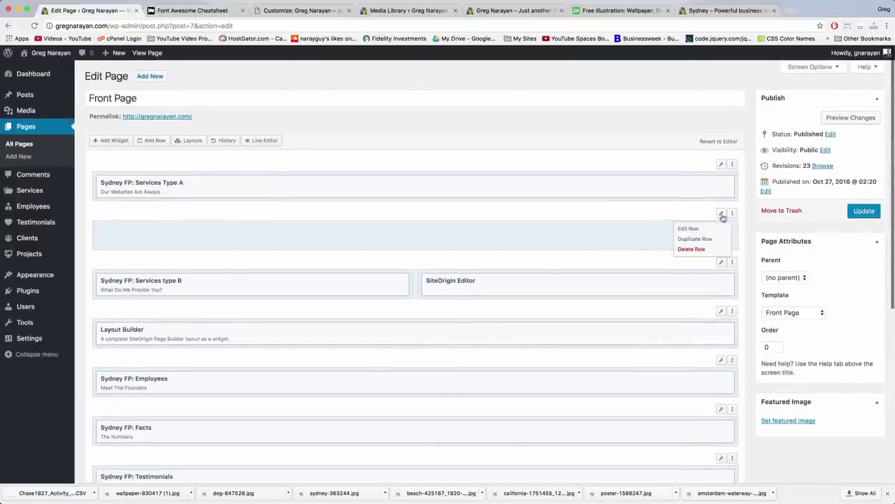
drag(732, 210, 732, 416)
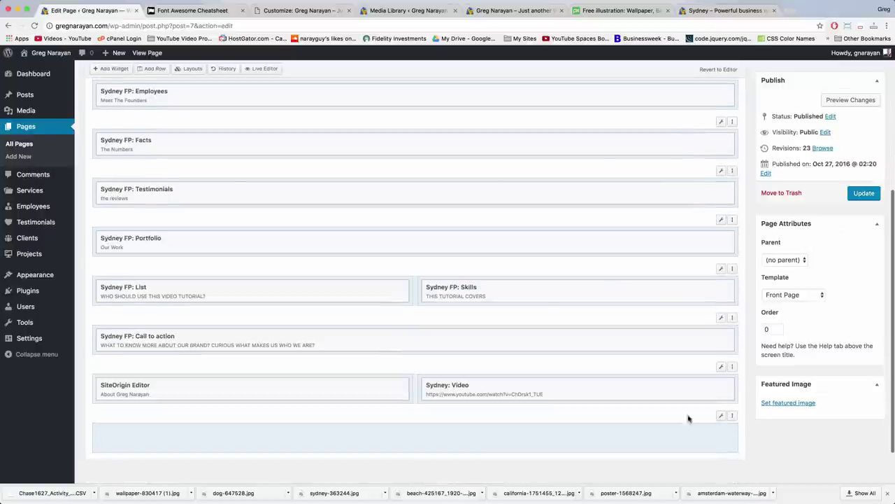
scroll(196, 420, up, 5)
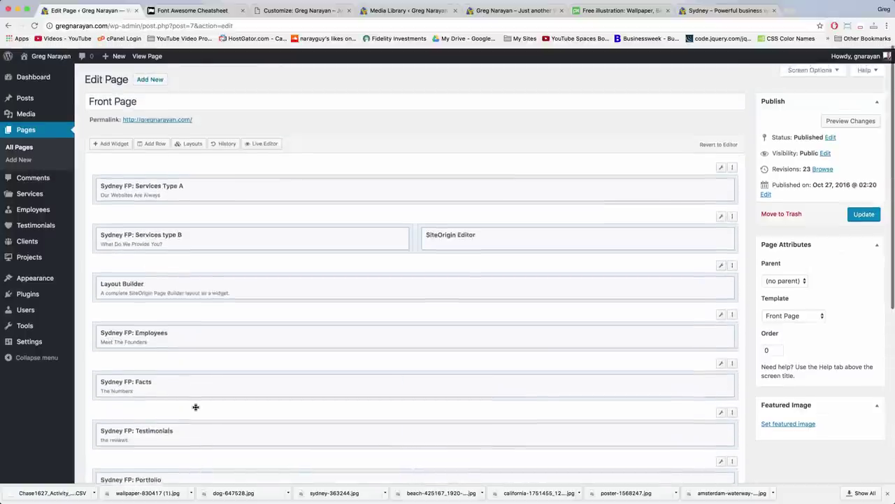
scroll(137, 169, down, 3)
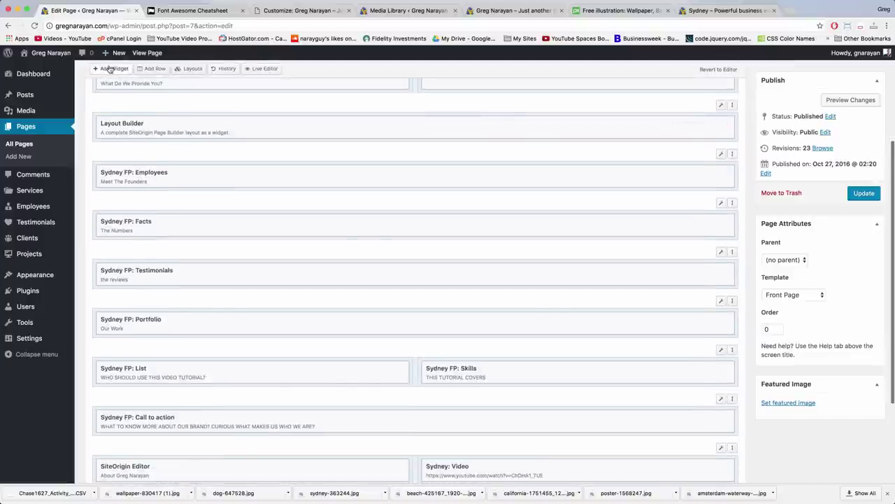
Add a Sydney FP: Clients widget to the Front Page's bottom row and open its settings
click(110, 68)
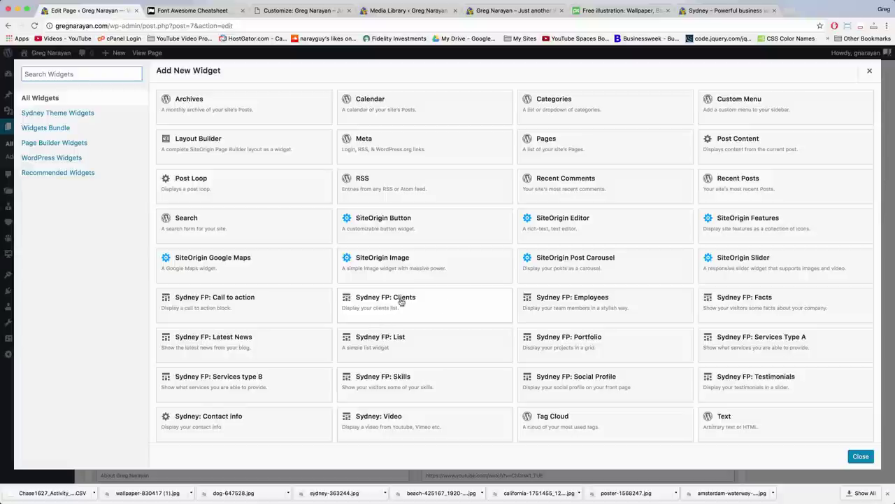
click(431, 304)
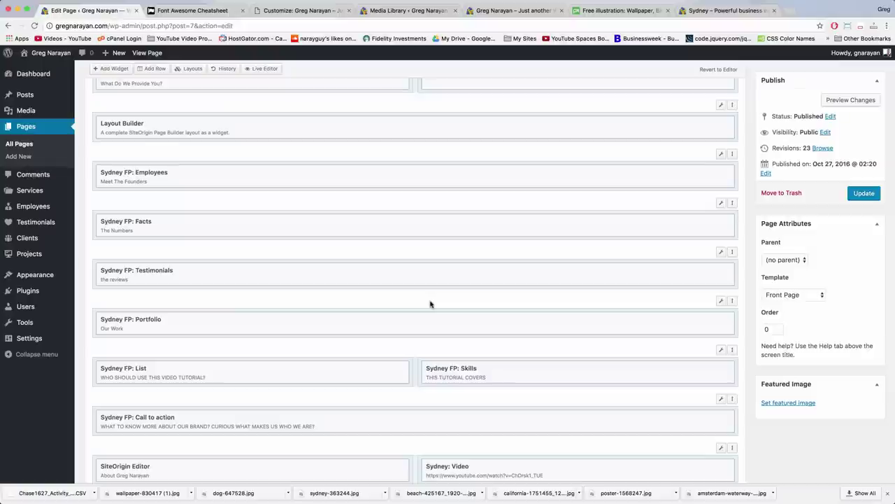
scroll(431, 302, down, 3)
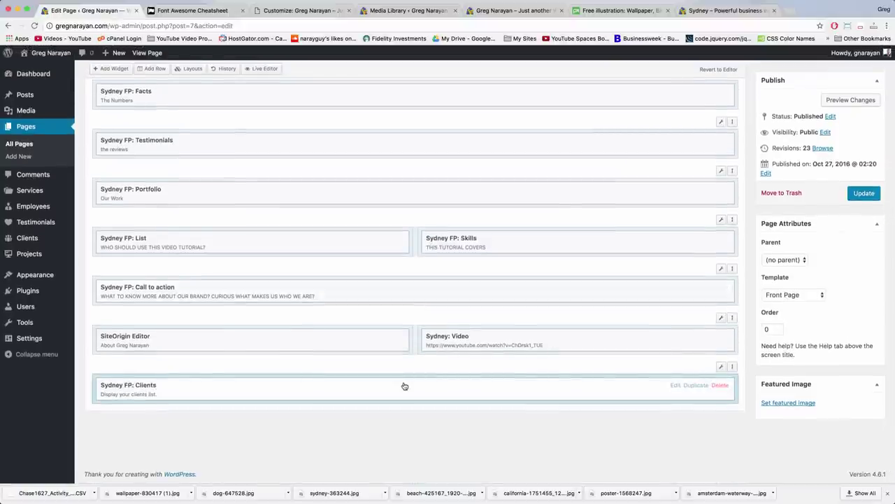
click(404, 386)
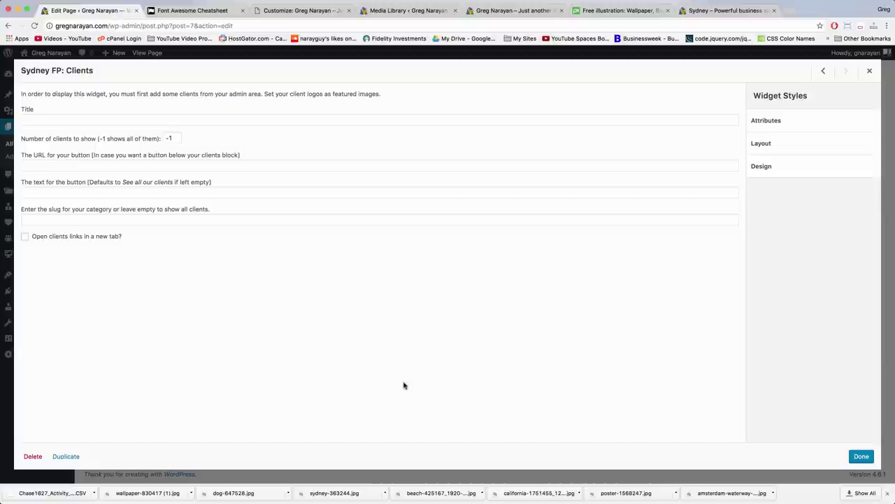
click(79, 119)
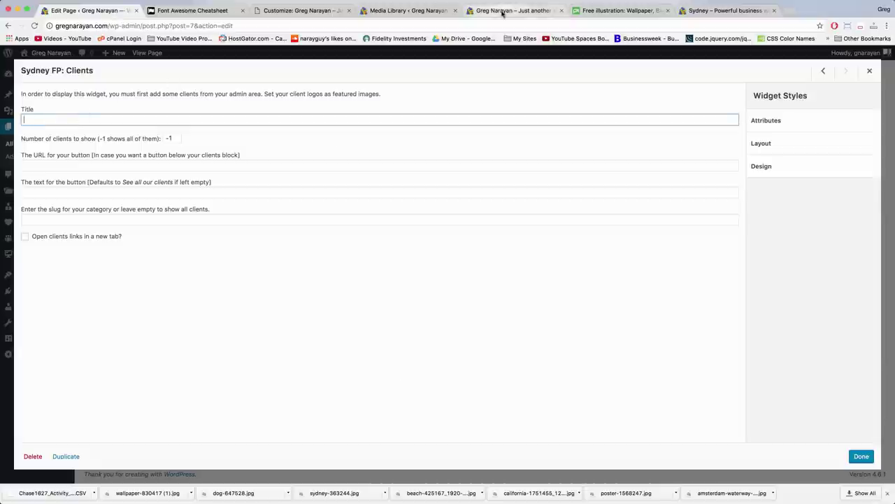
Compare the live front page with the Sydney theme demo, then return to the editor
click(488, 10)
scroll(334, 177, down, 10)
scroll(333, 177, down, 15)
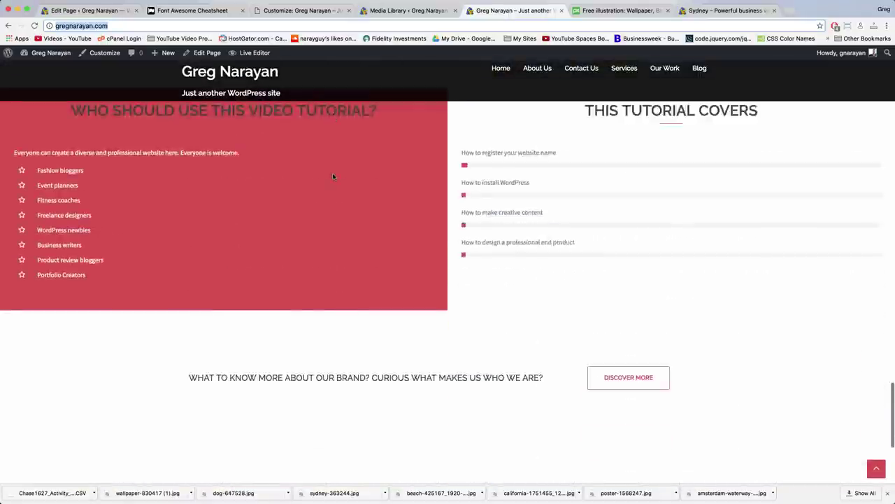
click(724, 11)
click(80, 10)
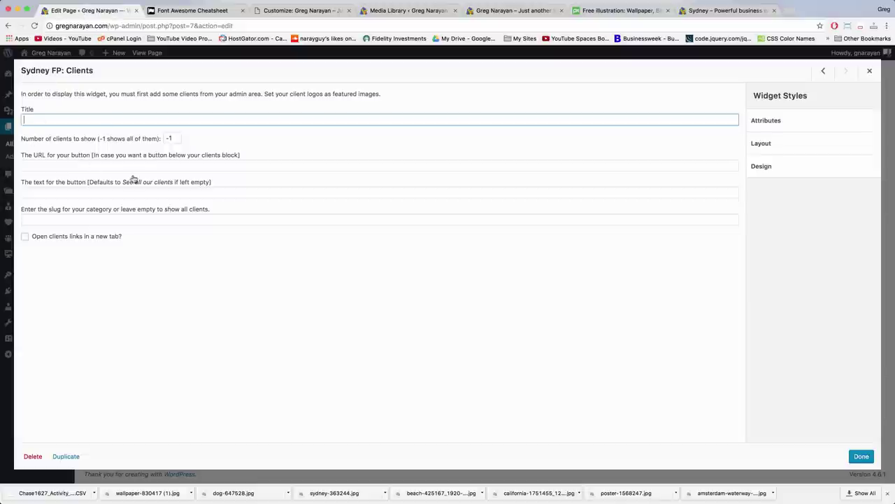
Close the Clients widget settings and update the Front Page
click(42, 165)
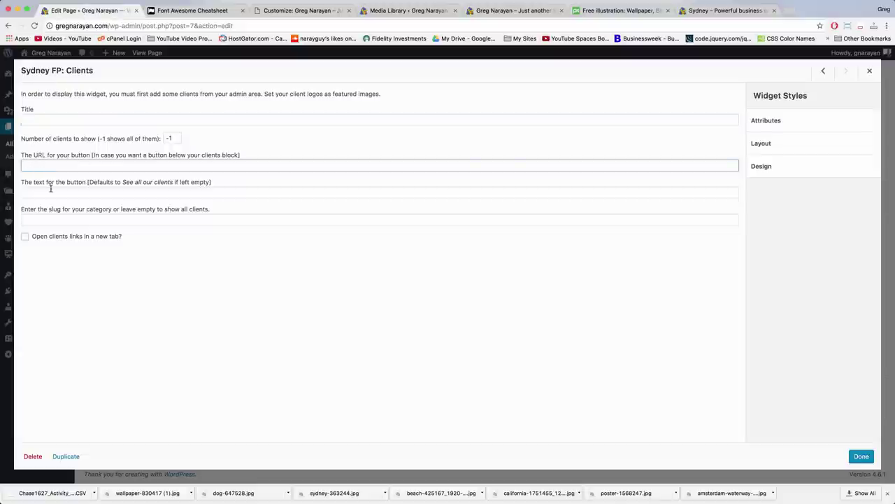
click(860, 458)
click(868, 192)
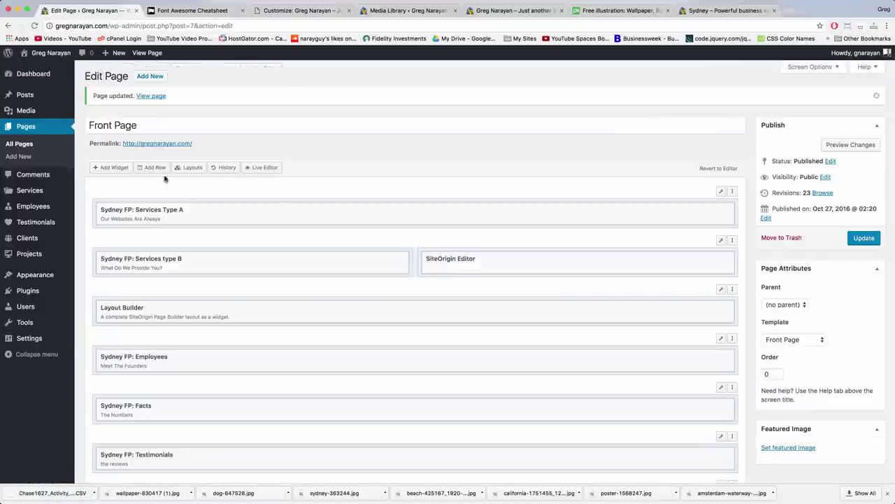
Start a new client and begin uploading files for its featured image
click(39, 240)
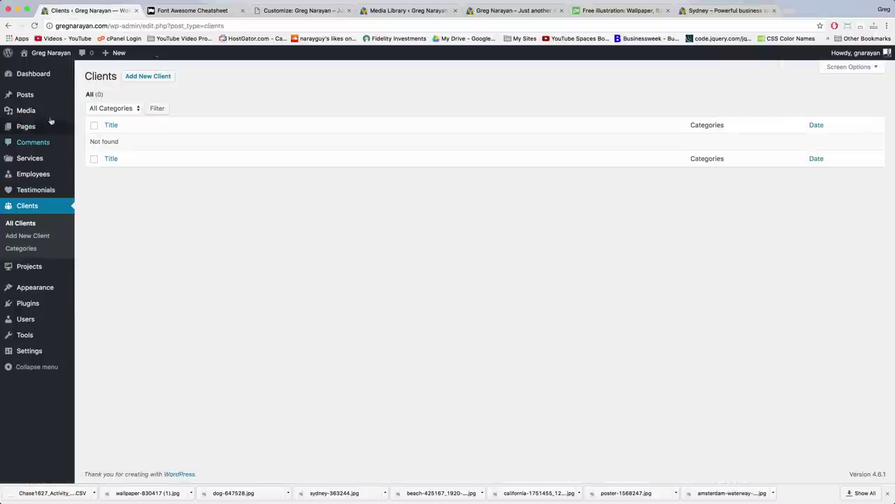
click(142, 79)
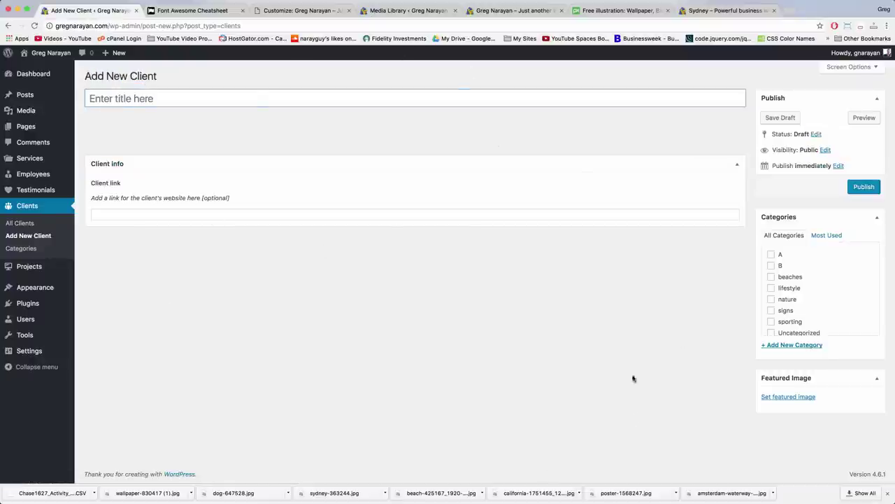
click(778, 397)
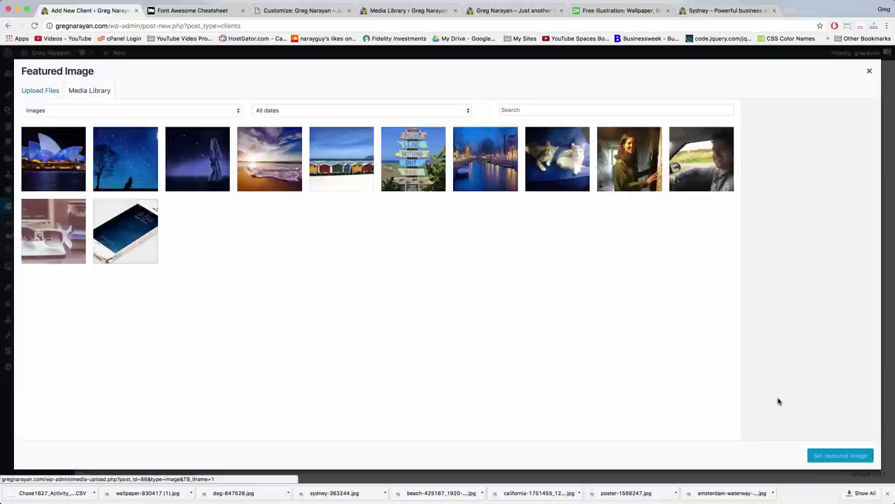
click(39, 91)
click(447, 253)
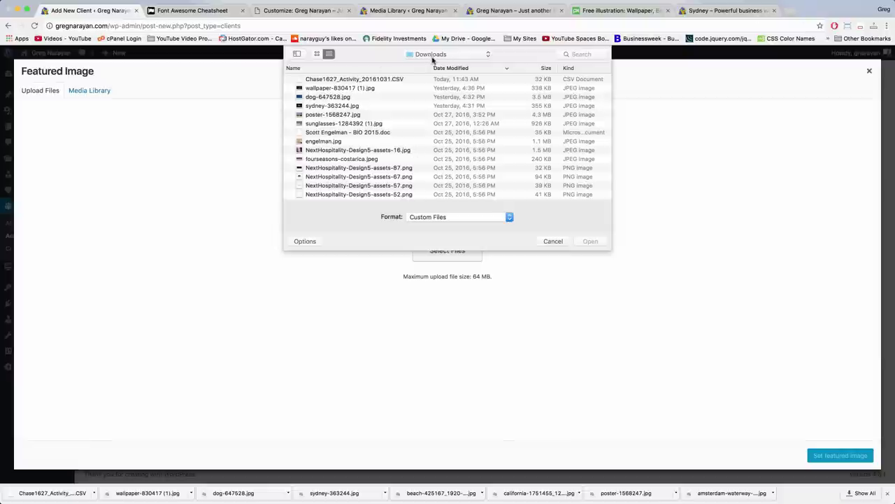
Upload hostgatorhostgator-logo.png, wordpress-logo-notext-rgb.png, logo-1.png and YouTube-logo-dark.png from the Desktop
click(432, 57)
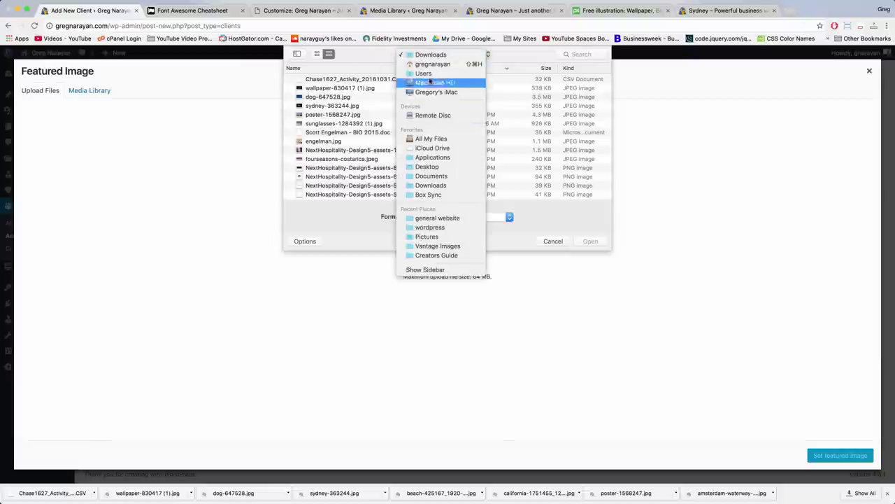
click(426, 167)
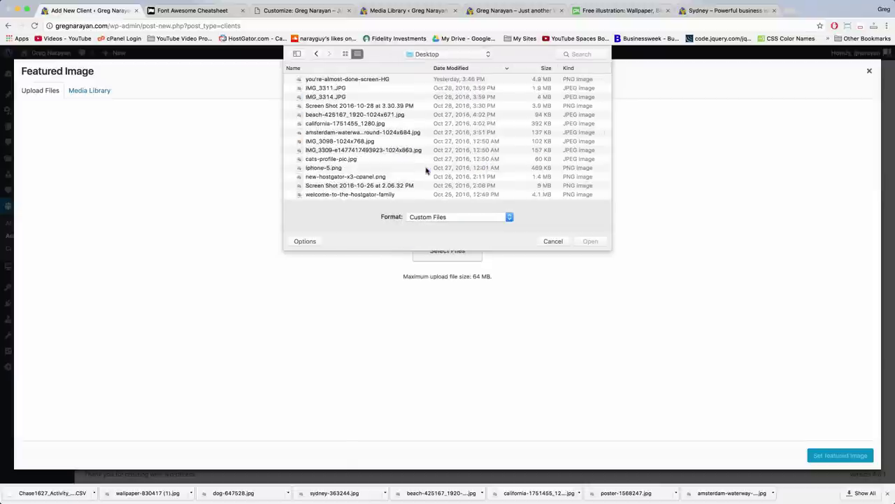
scroll(312, 142, down, 7)
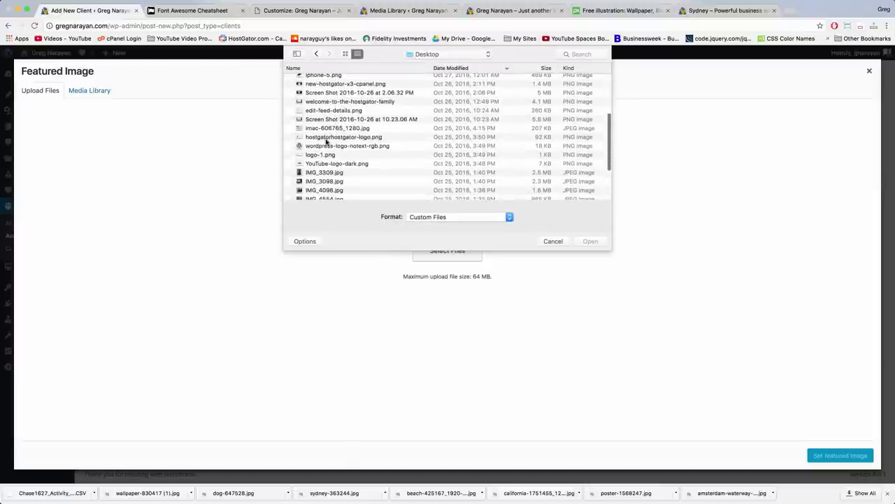
click(326, 139)
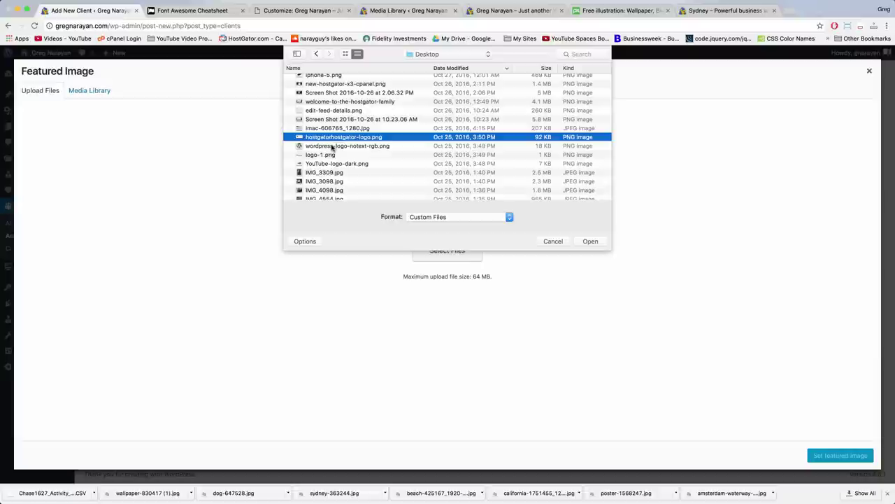
shift+click(333, 146)
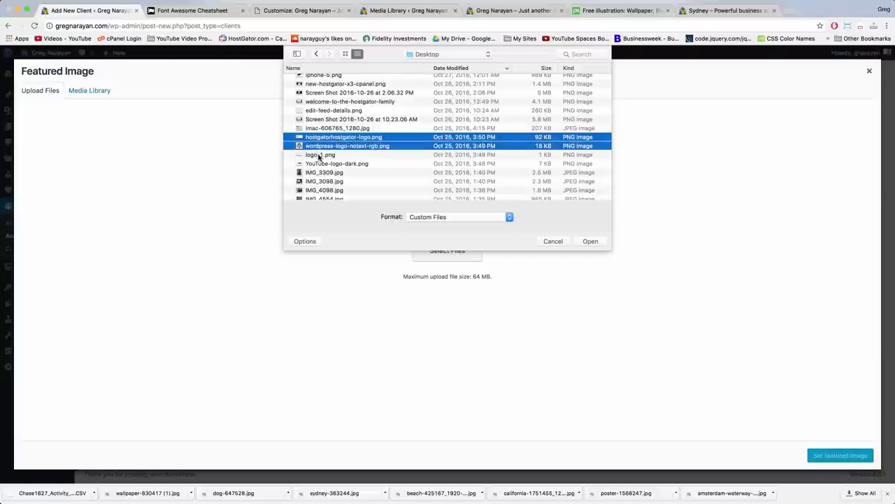
shift+click(319, 154)
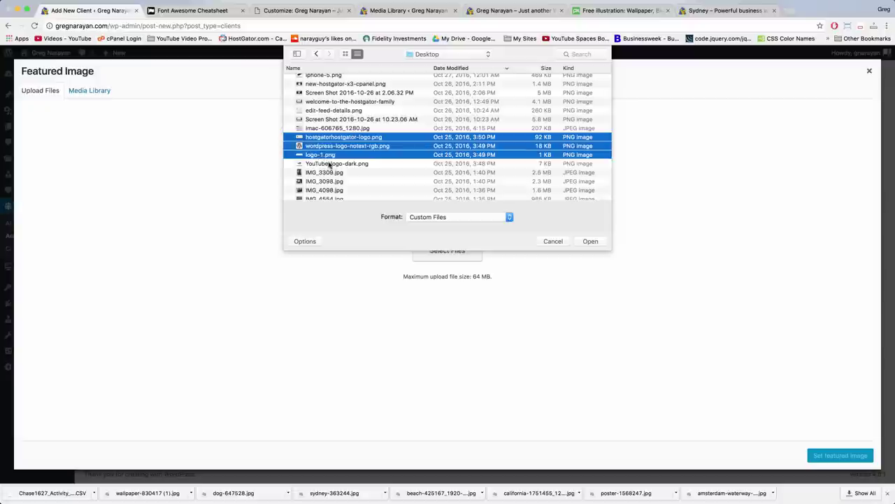
shift+click(330, 164)
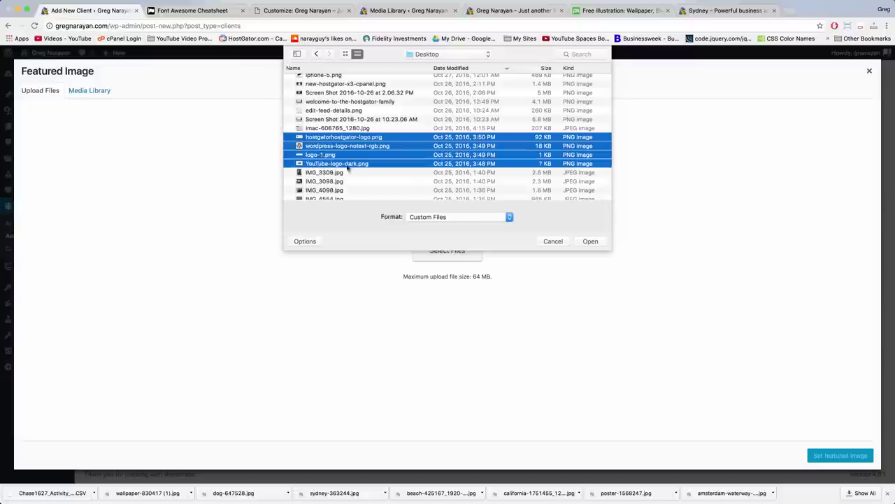
click(590, 242)
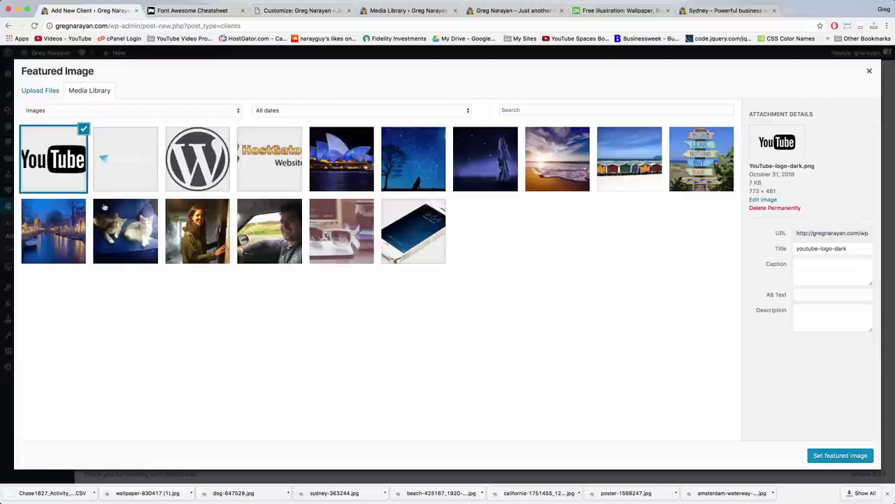
Set the YouTube logo as featured image, title the client 'YouTube', and publish it
click(820, 456)
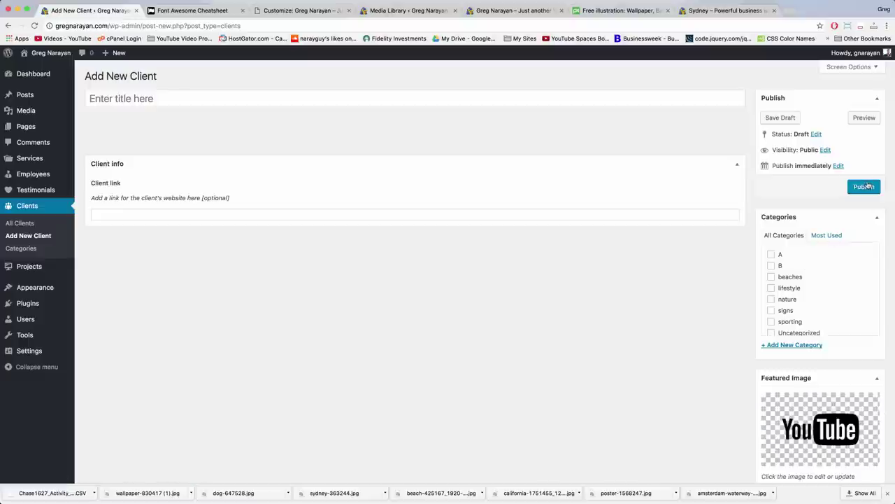
click(179, 99)
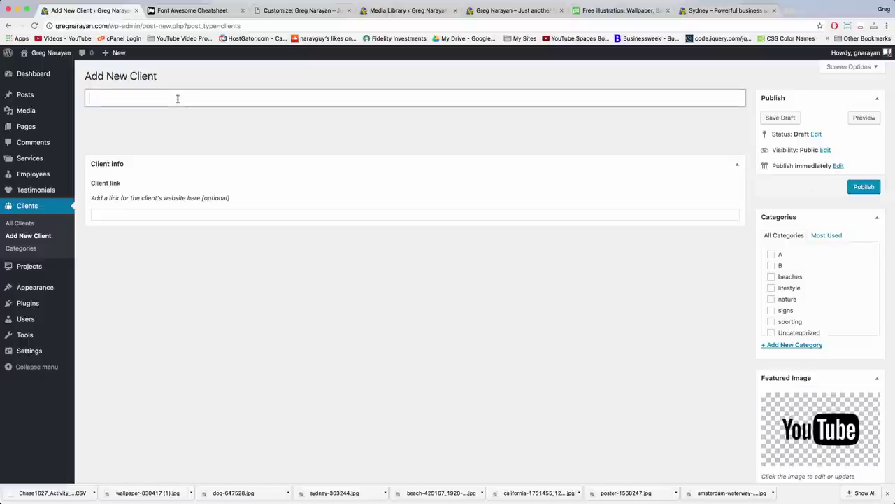
text(YouTube)
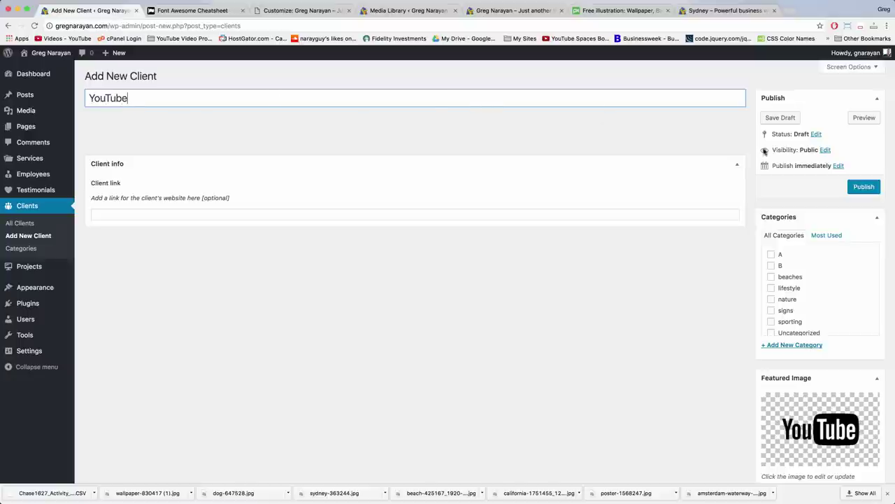
click(863, 186)
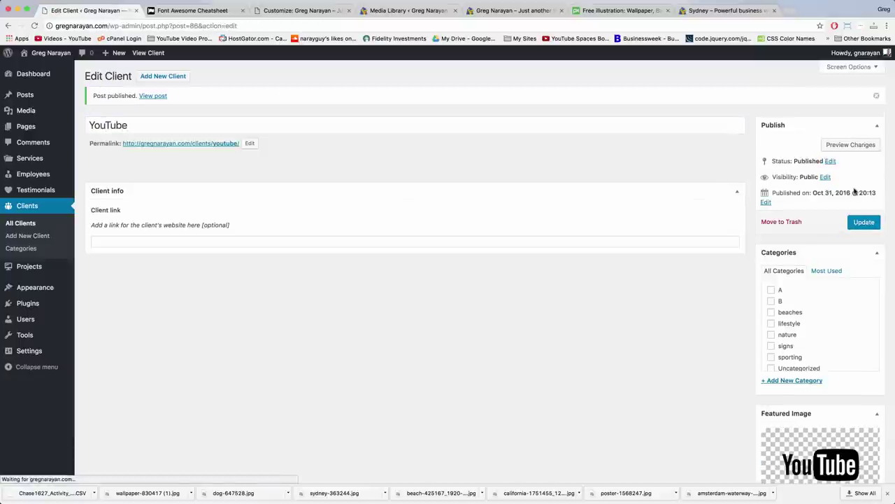
click(105, 241)
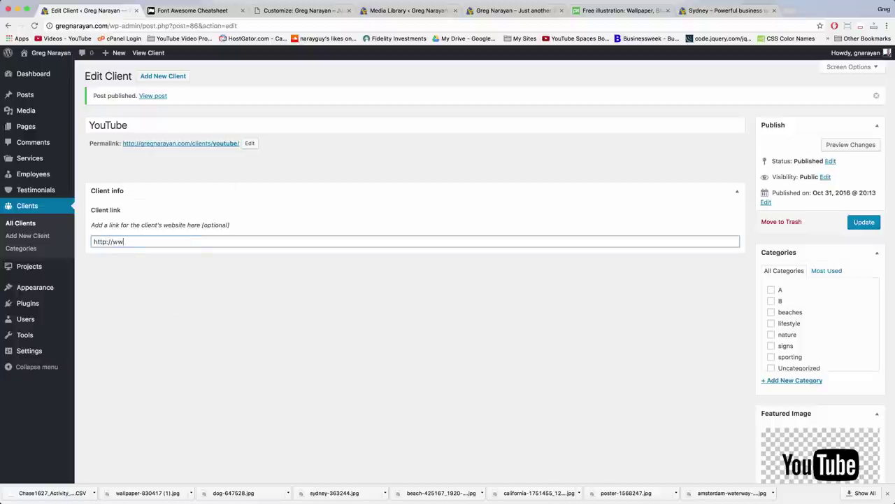
text(w.youtu.be)
click(864, 222)
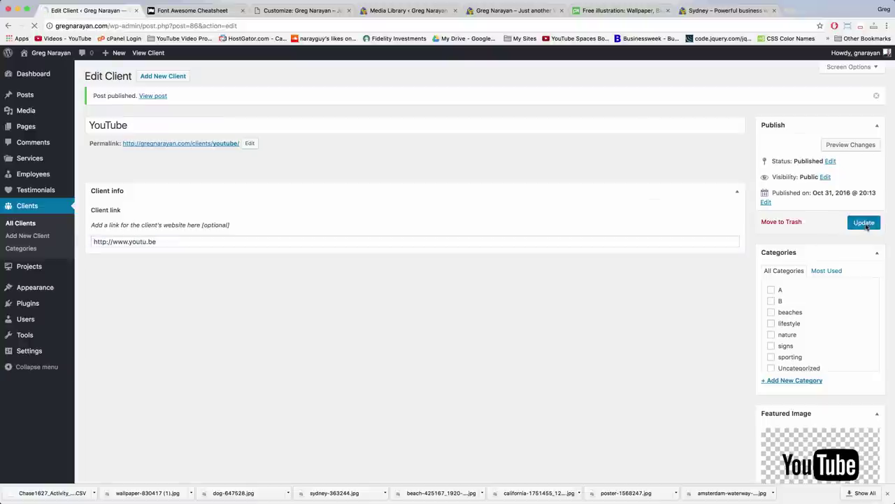
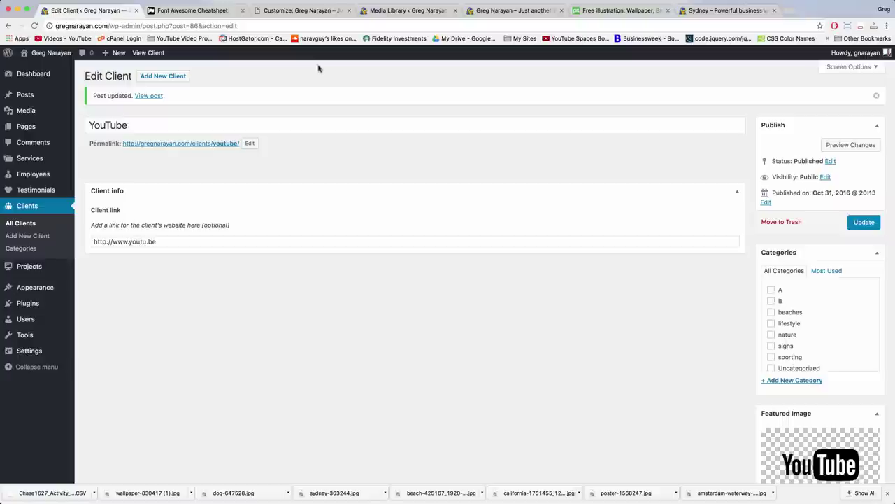
Start a new client with the first library logo, logo-1.png, as its featured image
click(162, 77)
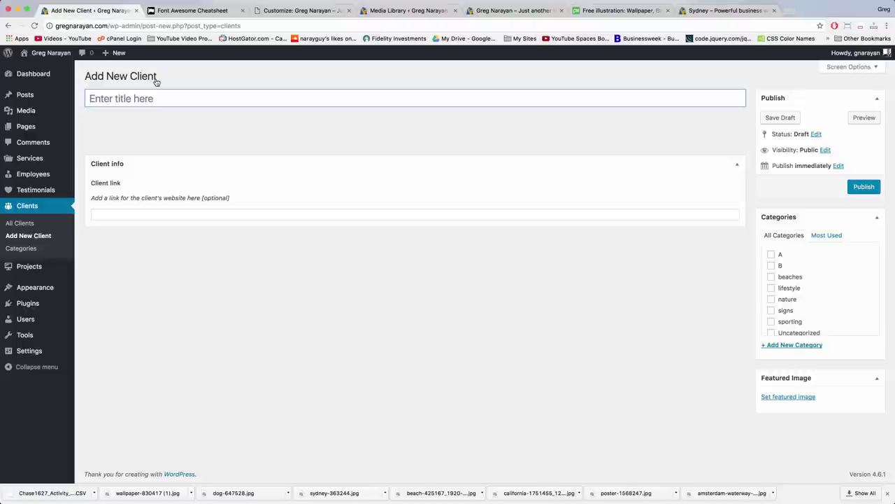
click(776, 397)
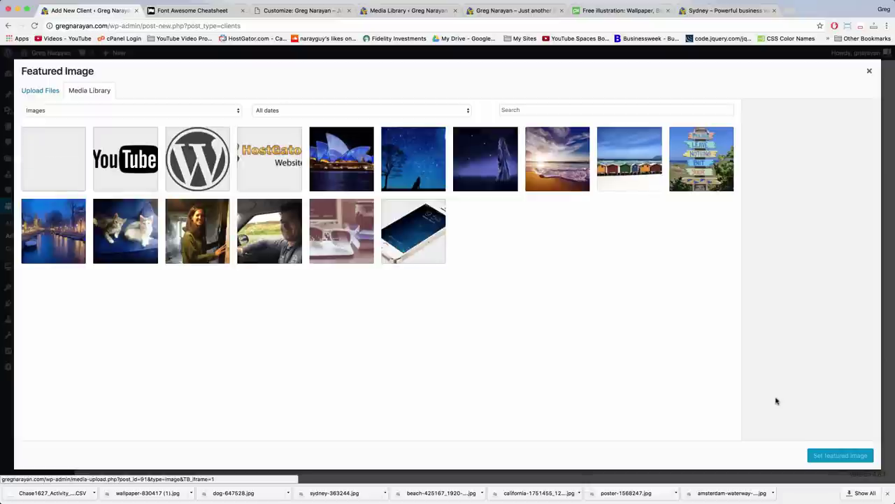
click(59, 159)
click(841, 455)
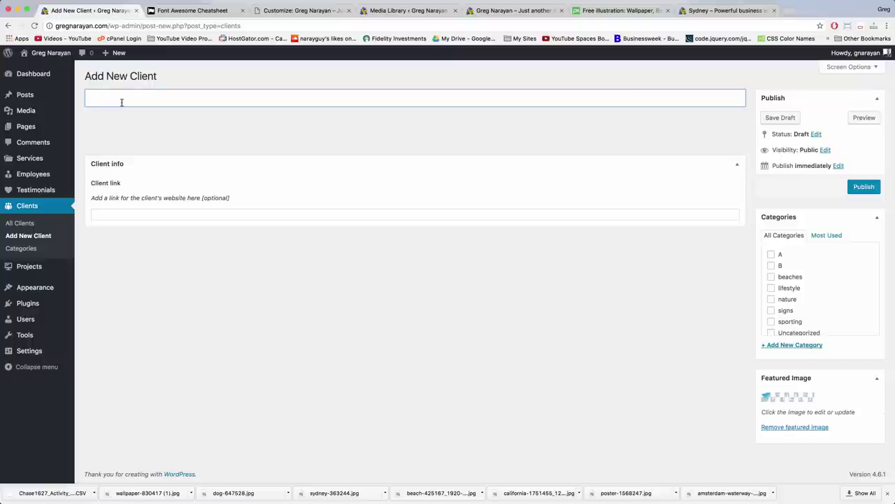
Title the new client 'aThemes'
text(AThemes)
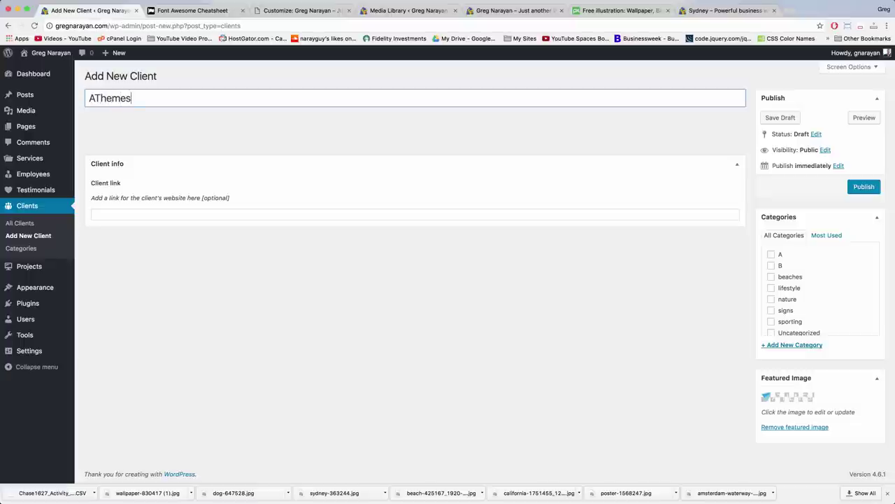
key(BackSpace)
text(a)
Search Google for 'athemes' in a new tab and open the aThemes website
click(789, 10)
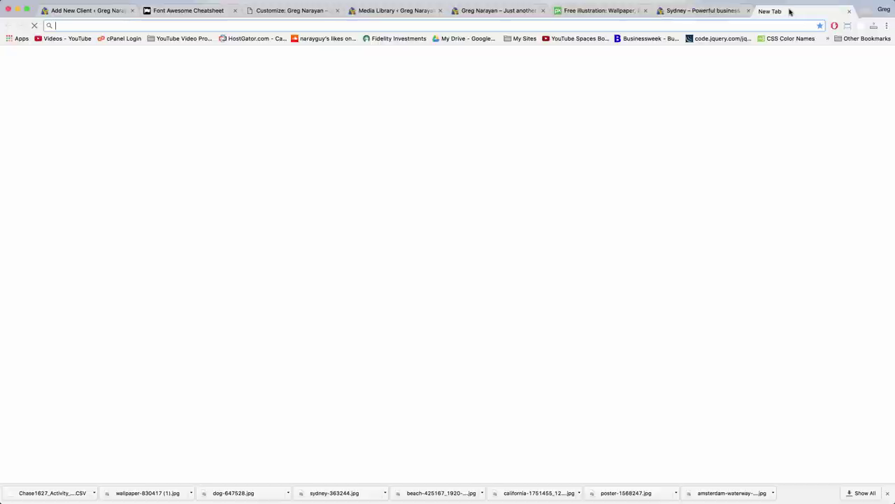
text(athemes)
key(Return)
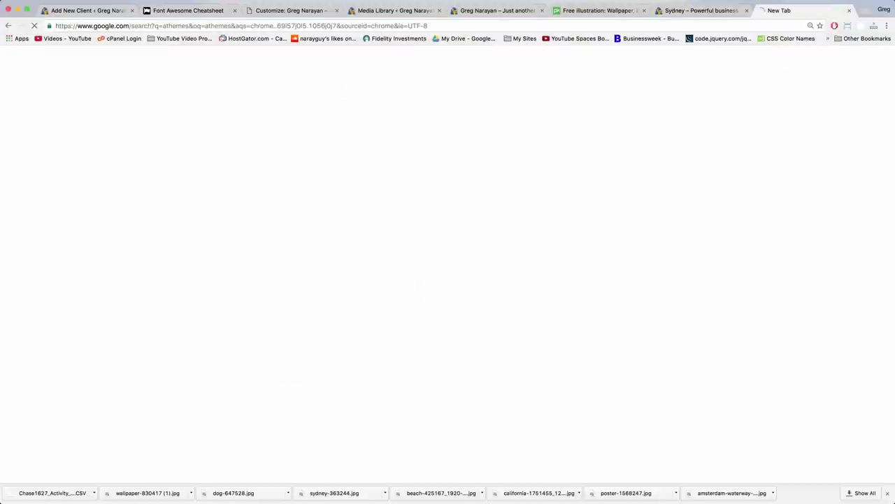
click(119, 137)
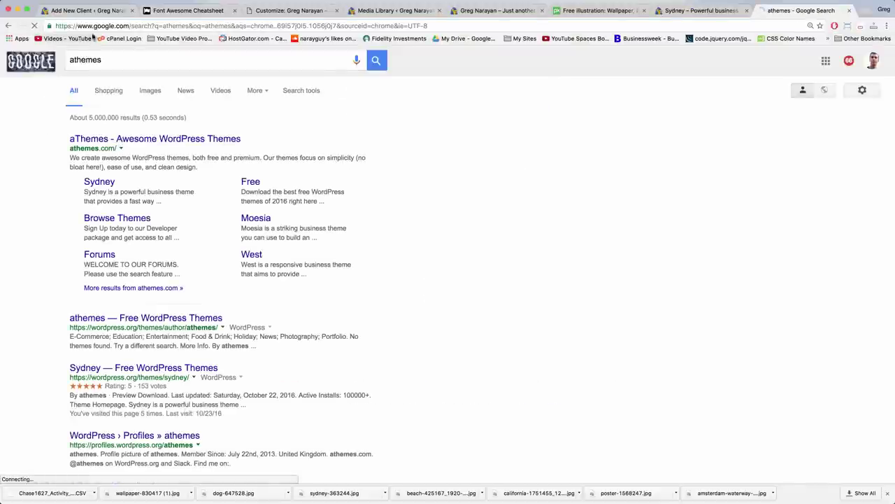
Copy the athemes.com address from the address bar
click(101, 27)
right_click(91, 27)
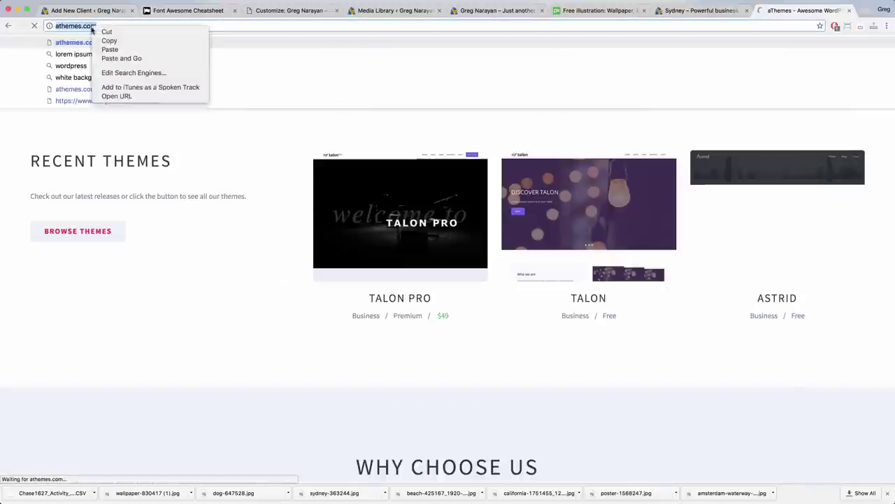
click(112, 41)
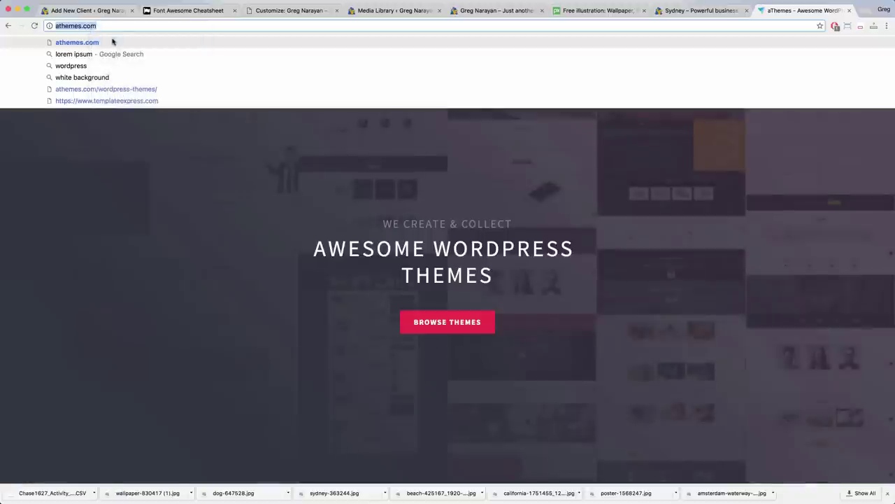
click(102, 11)
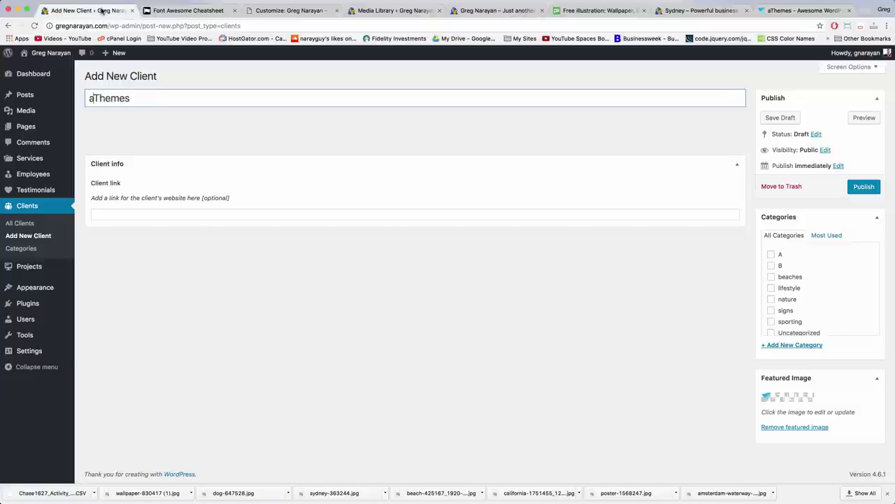
click(126, 213)
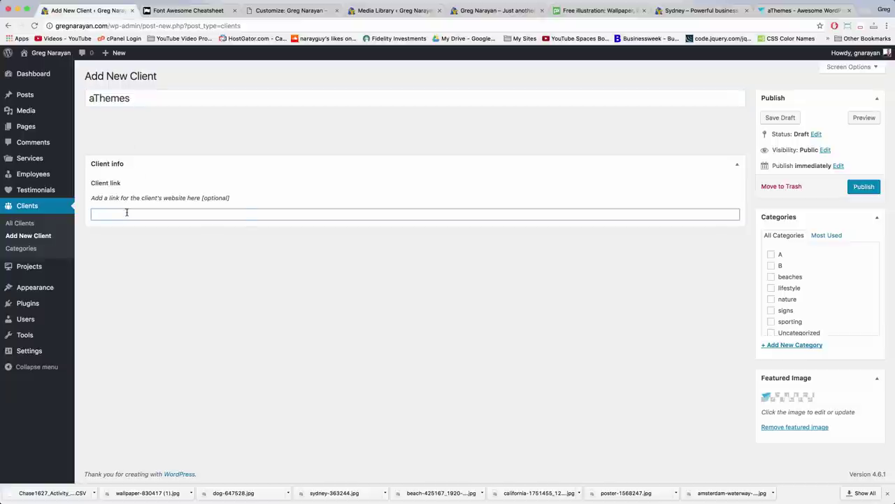
right_click(126, 212)
click(145, 256)
click(865, 186)
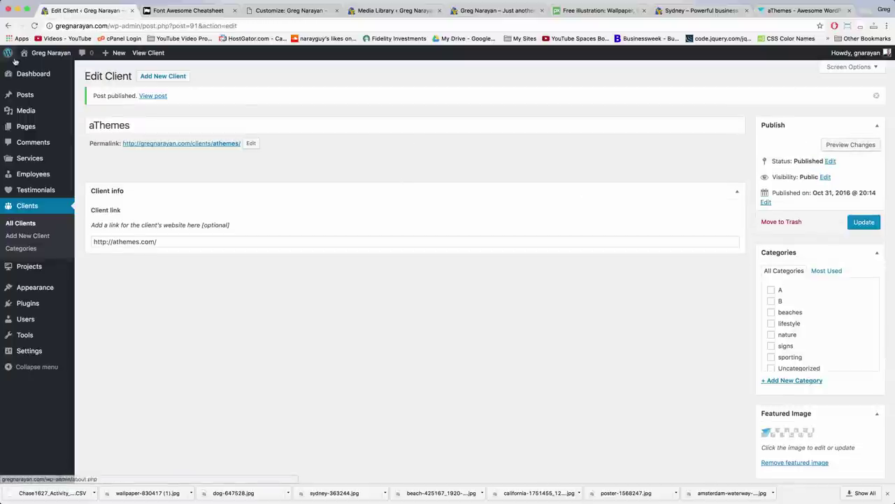
Publish a new client titled 'WordPress' with the WordPress logo as its featured image
click(151, 75)
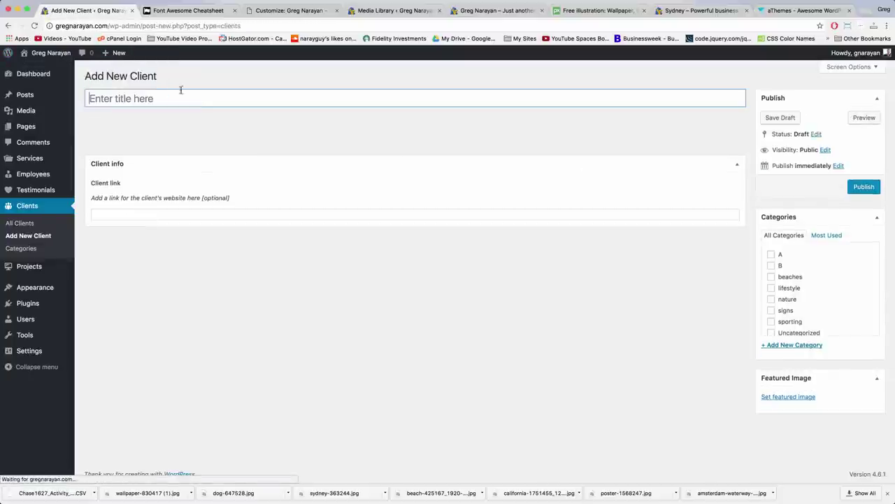
click(804, 397)
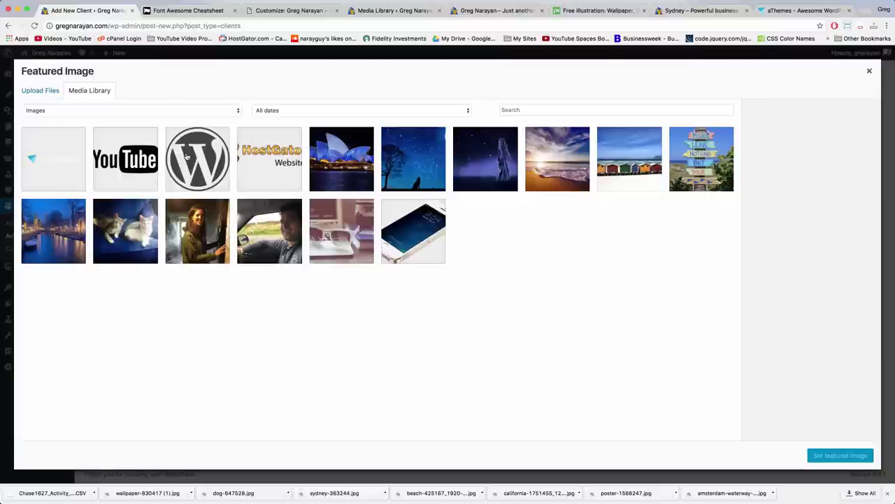
click(195, 160)
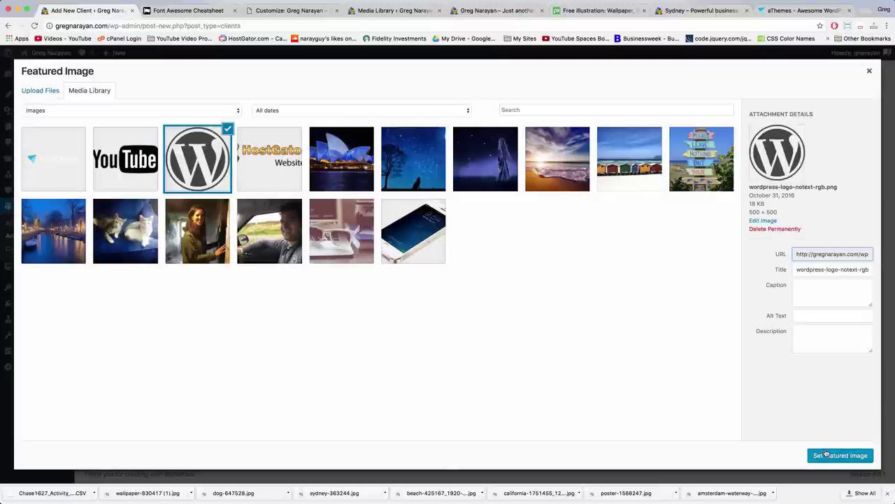
click(825, 453)
click(161, 93)
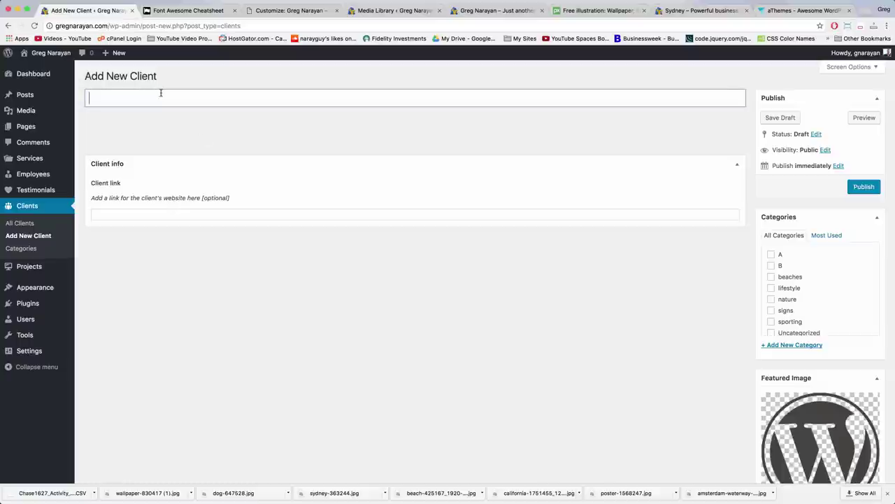
text(WordPress)
click(864, 186)
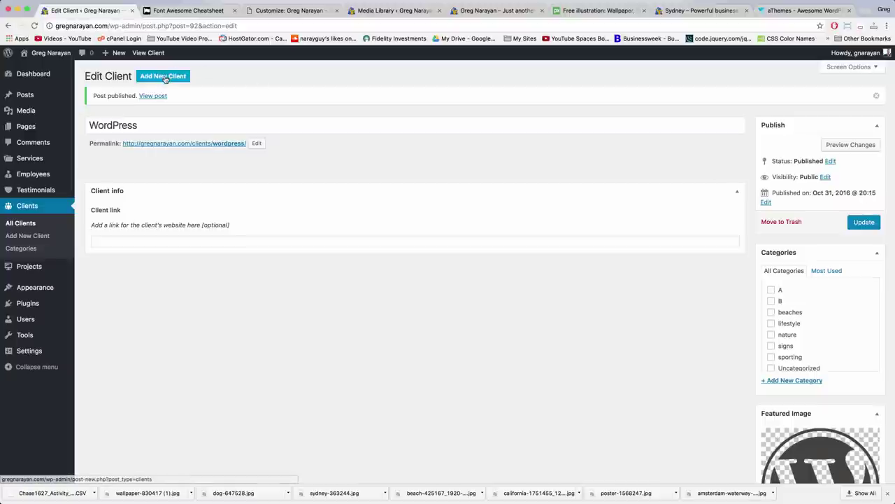
click(165, 79)
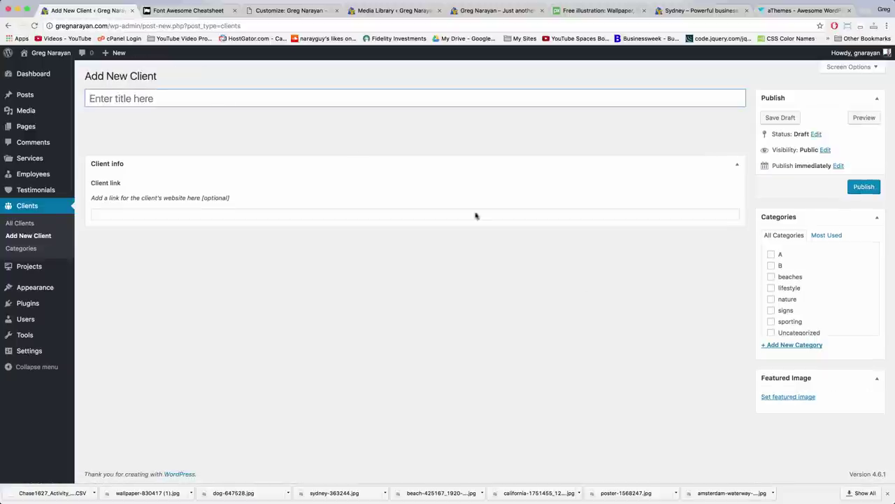
Set the HostGator logo as featured image and title the client 'HostGator'
click(801, 397)
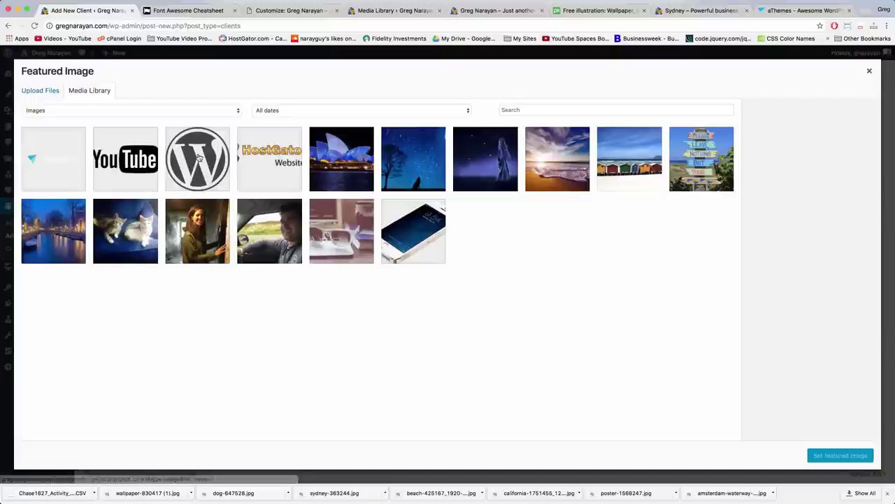
click(264, 170)
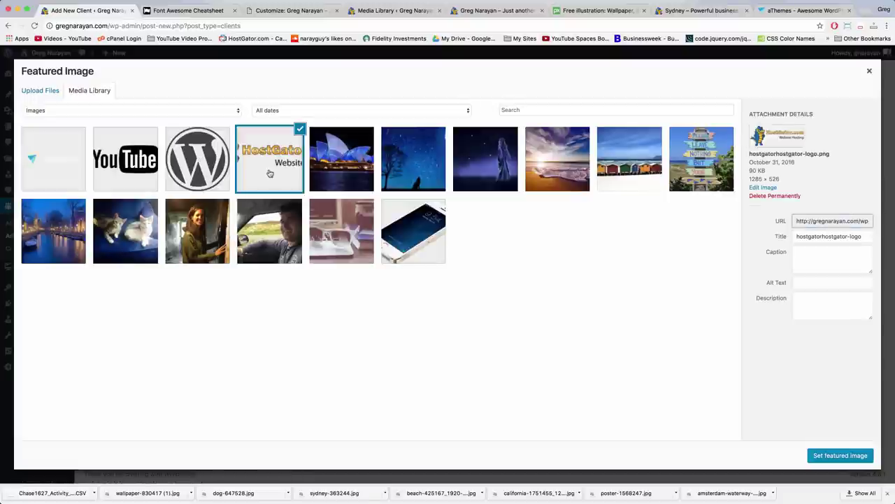
click(833, 455)
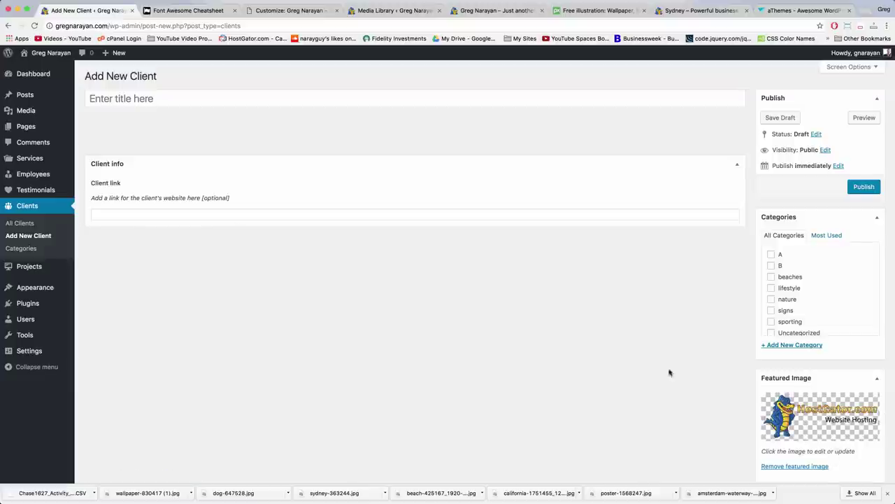
click(98, 99)
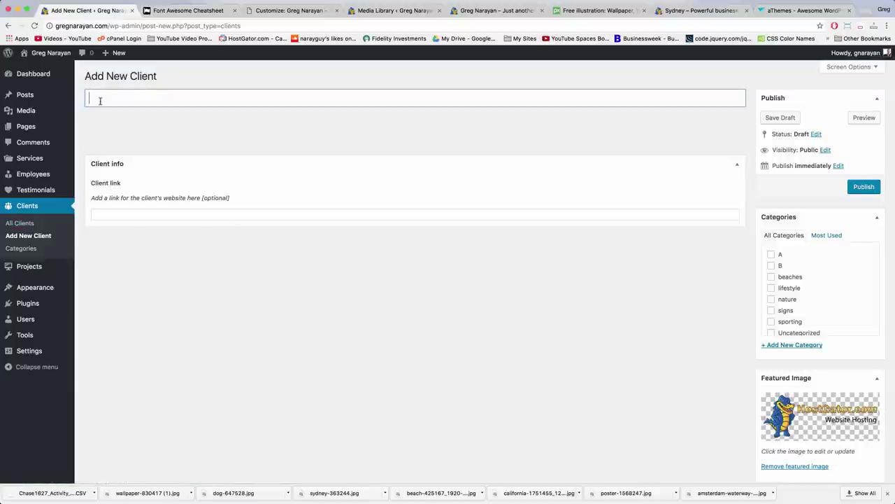
text(HostGator)
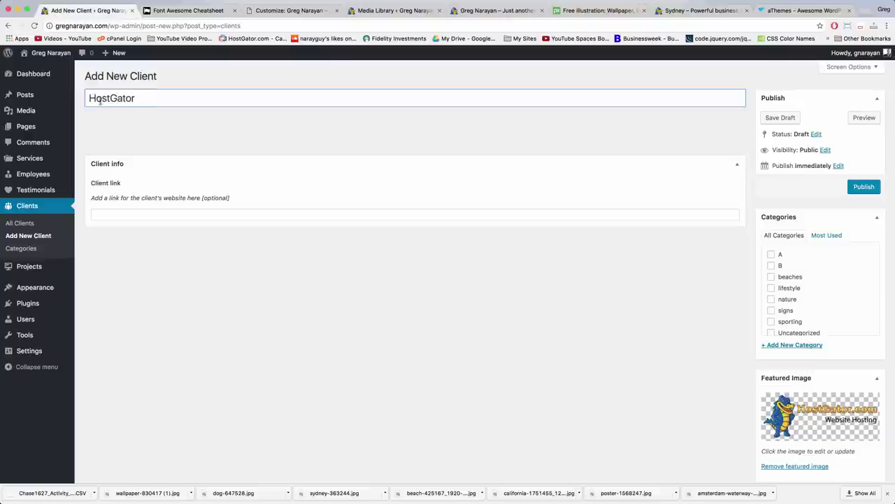
Publish the HostGator client with a blank link, then reload the live site
click(166, 215)
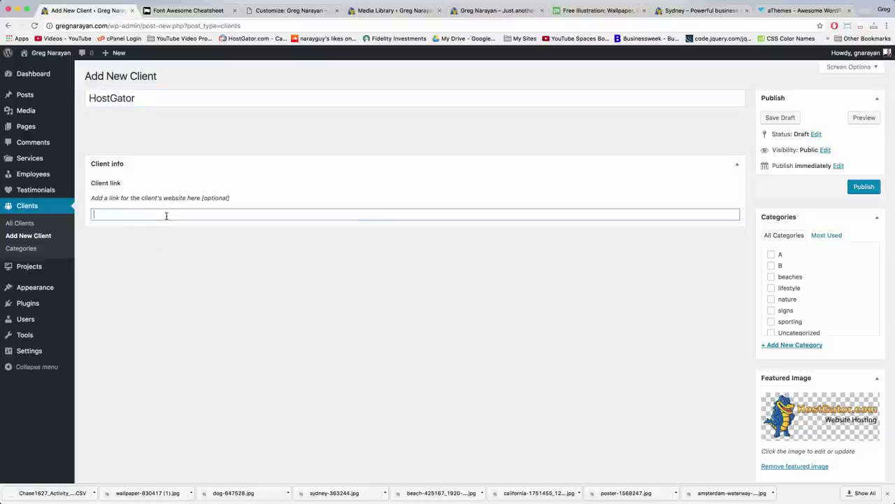
click(611, 270)
click(865, 187)
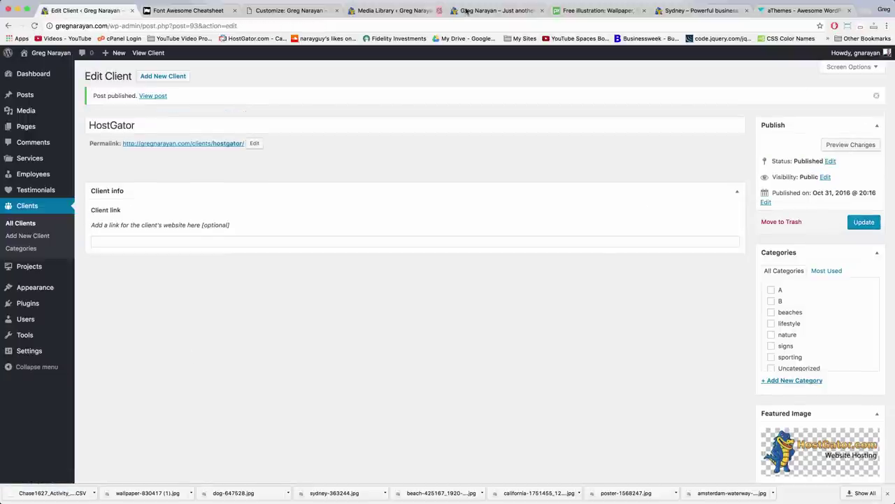
click(497, 10)
click(34, 26)
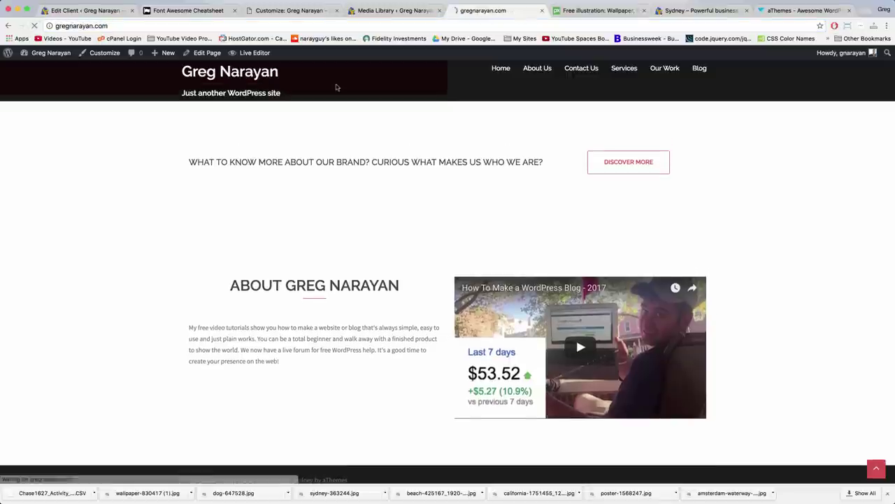
Check the HostGator, WordPress, aThemes and YouTube logos on the live page, then return to the editor
scroll(405, 263, down, 3)
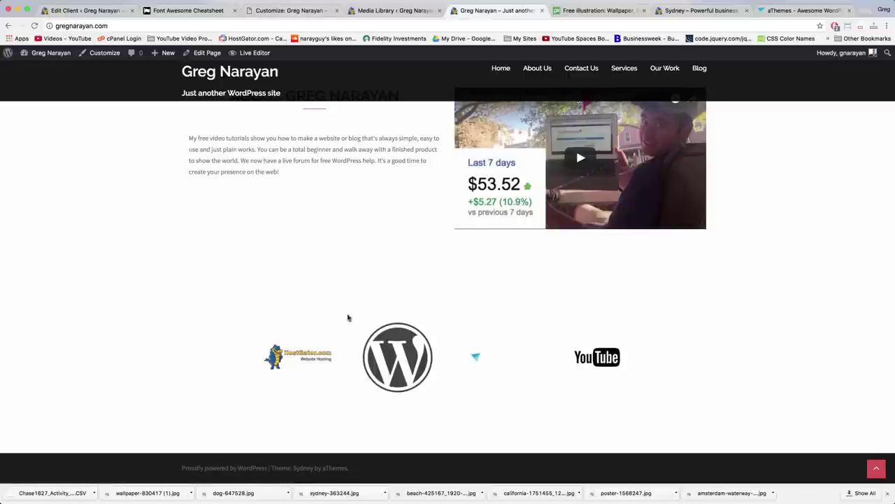
click(89, 10)
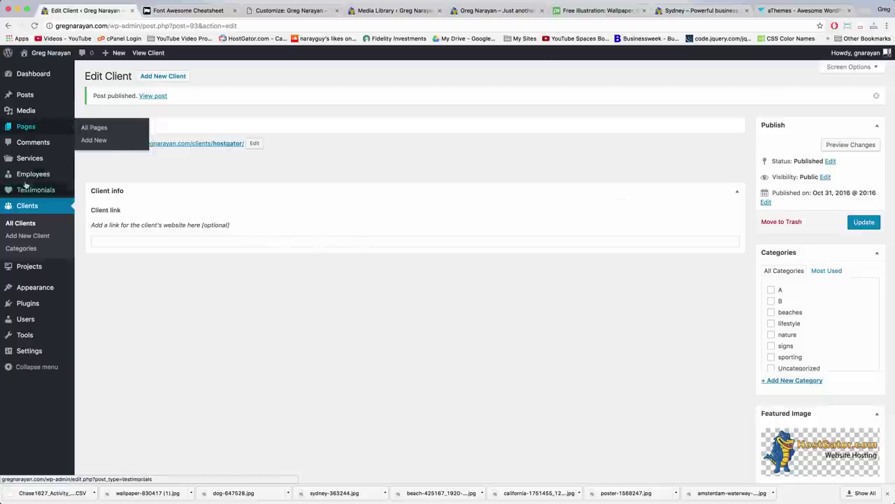
Open the Front Page's Clients row settings and give it a light grey #eaeaea background
click(19, 128)
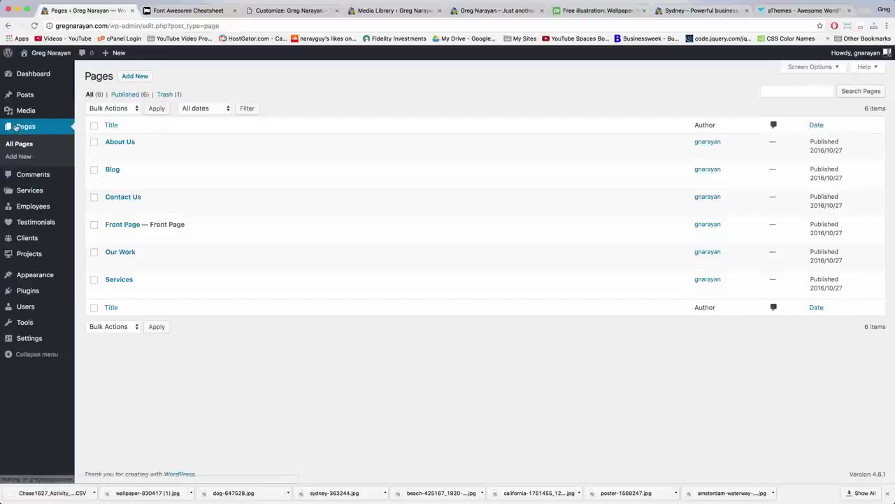
click(123, 224)
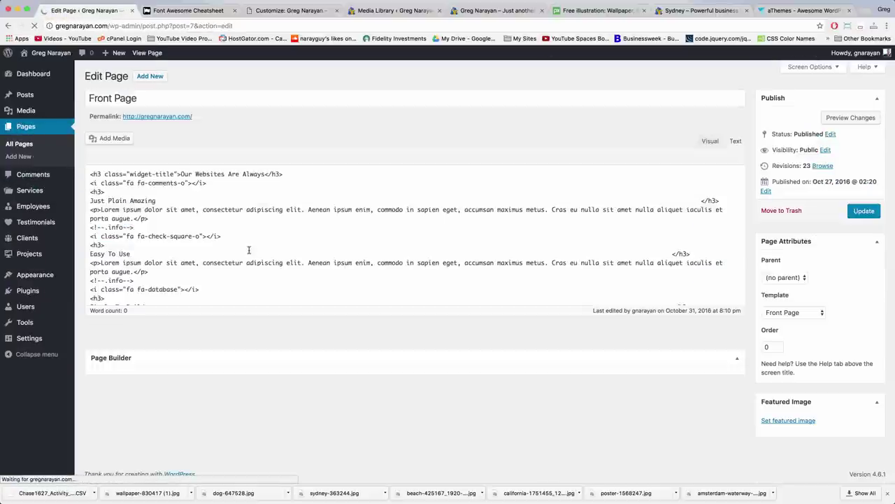
scroll(442, 254, down, 5)
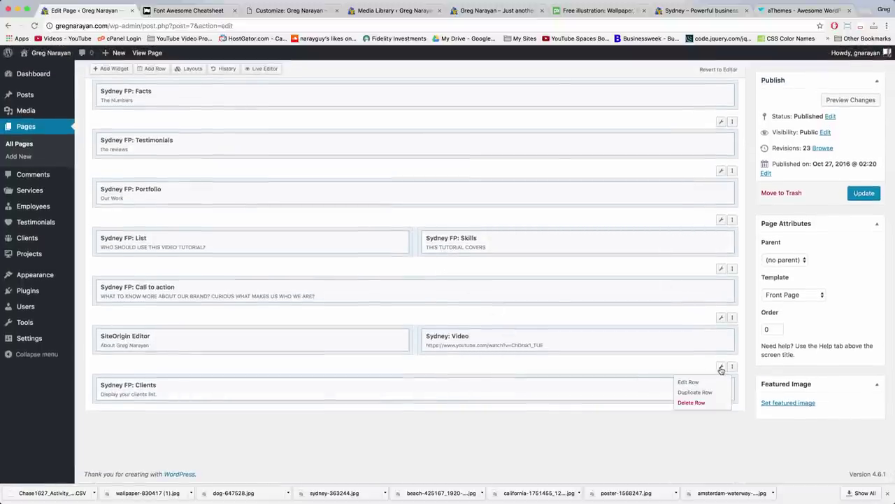
mouse_move(721, 366)
click(714, 384)
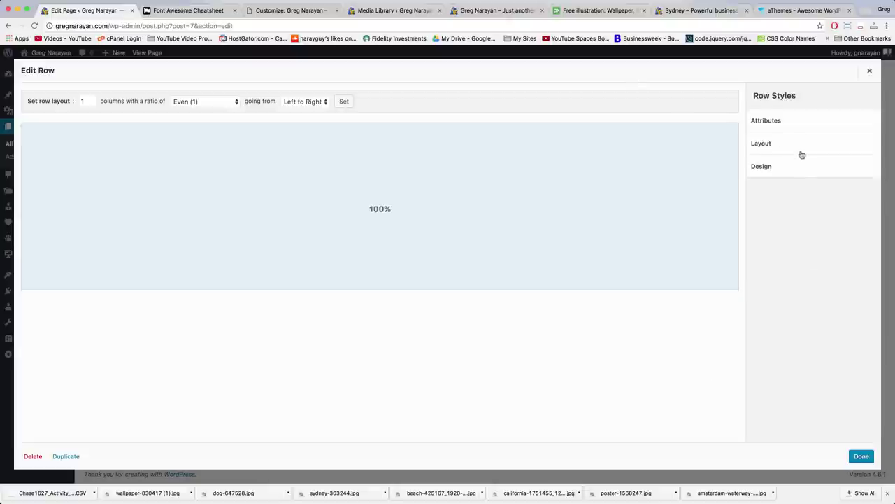
click(786, 168)
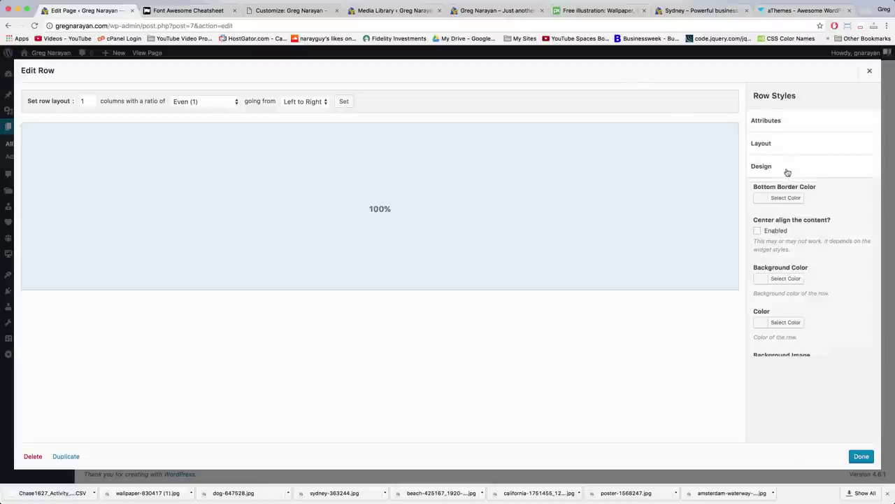
click(770, 280)
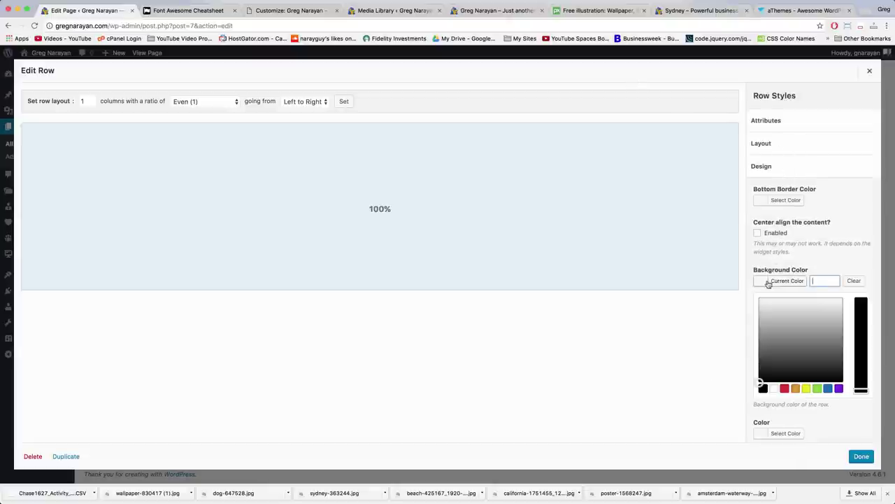
text(#)
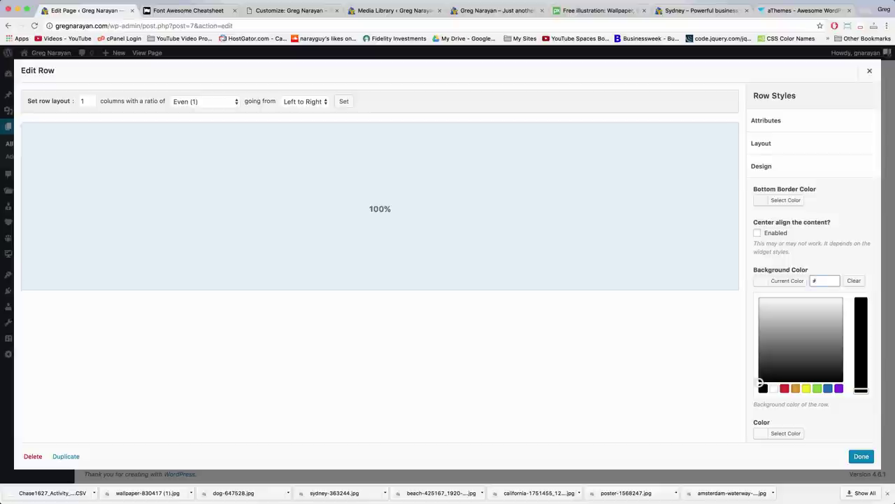
text(aa)
text(eaeaea)
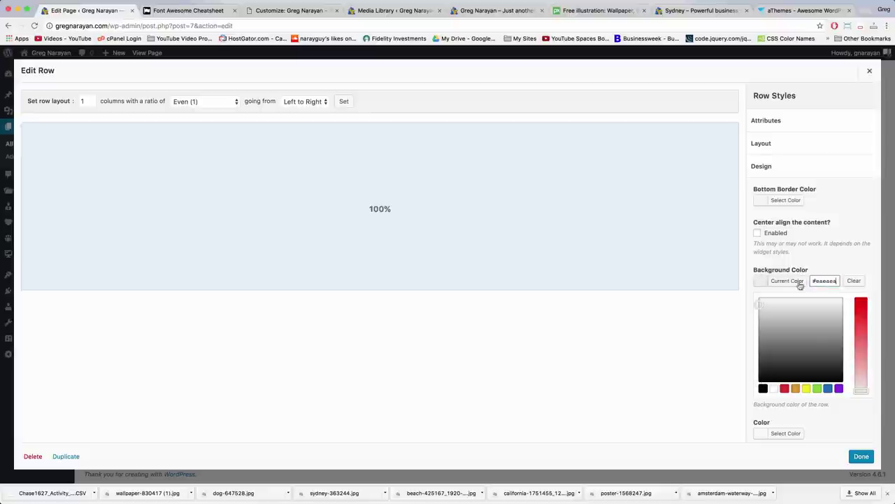
Set the Clients row layout to Full Width and update the front page
scroll(784, 253, down, 4)
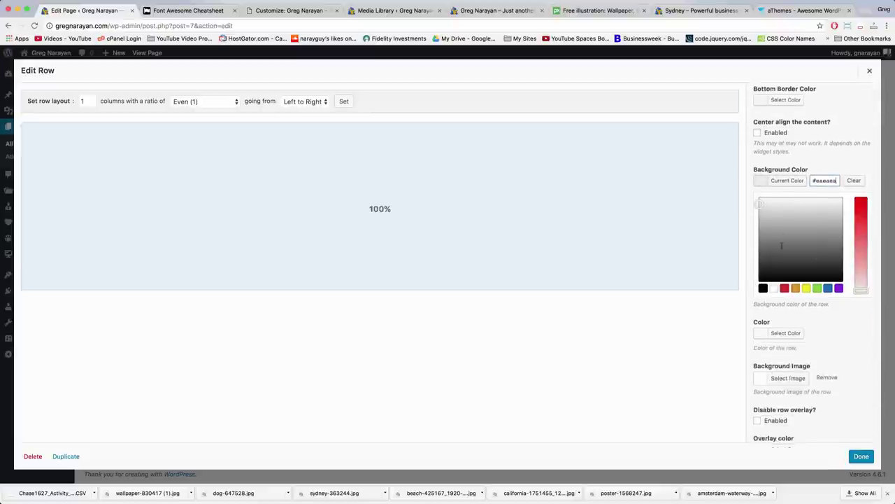
scroll(807, 392, up, 5)
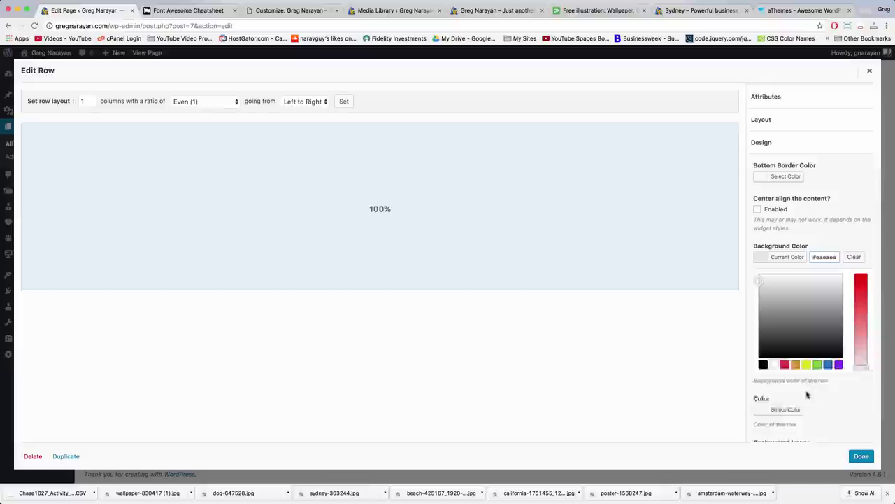
click(789, 142)
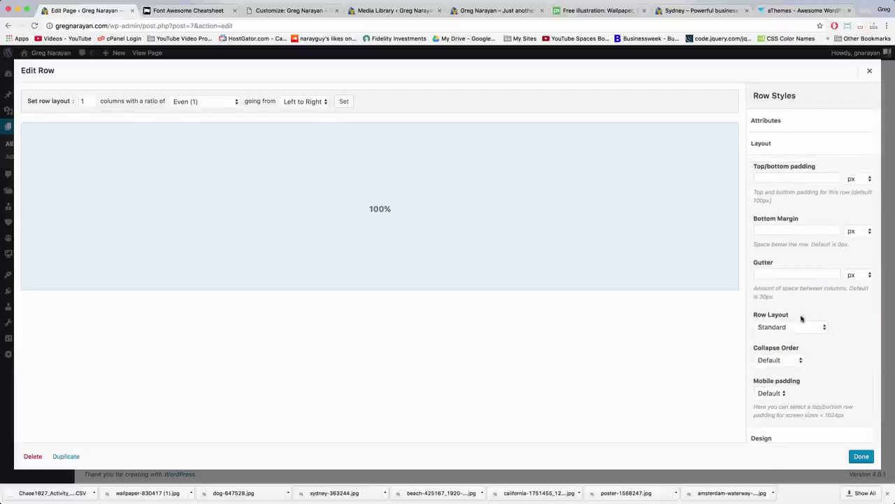
click(802, 327)
click(783, 337)
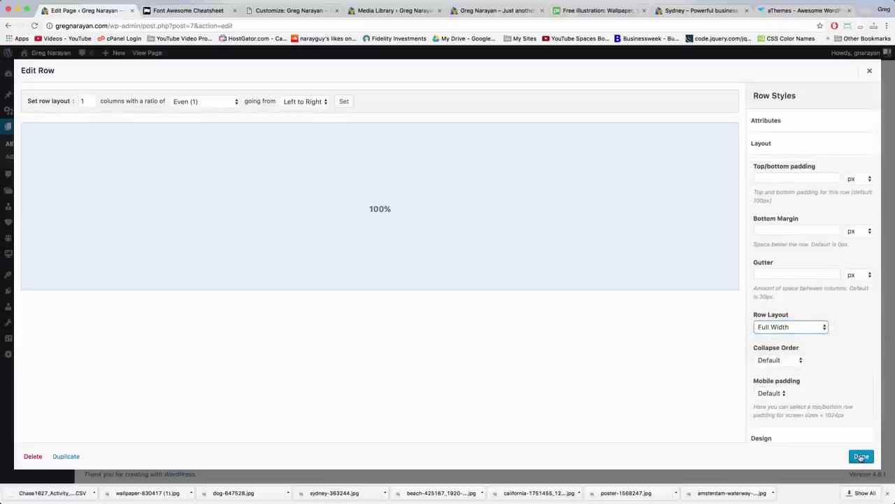
click(862, 456)
click(854, 193)
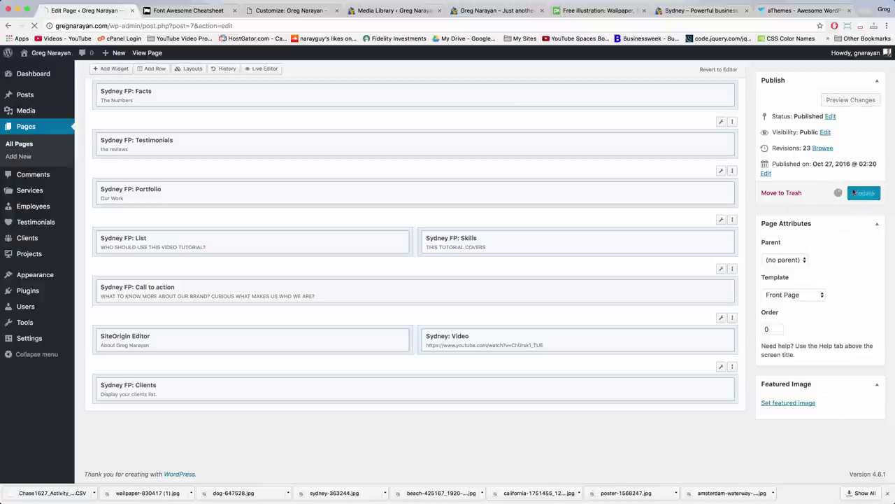
Reload the live homepage to see the client logos on the full-width grey band
click(486, 11)
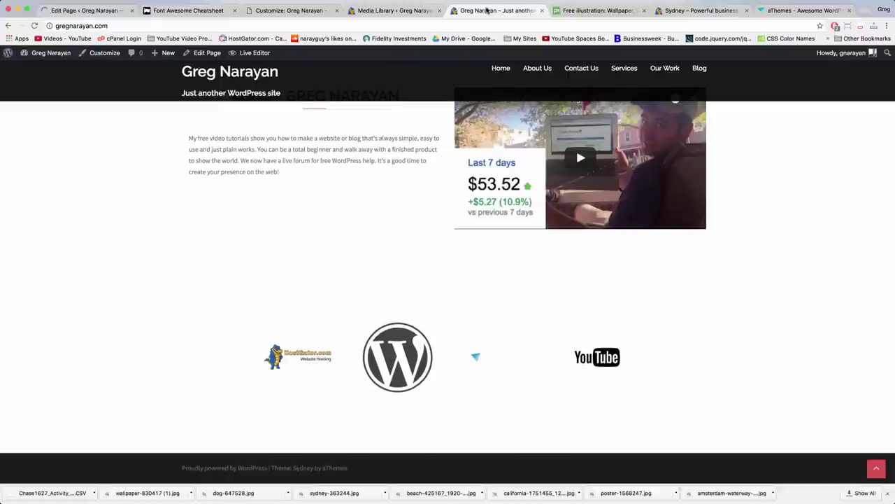
click(34, 25)
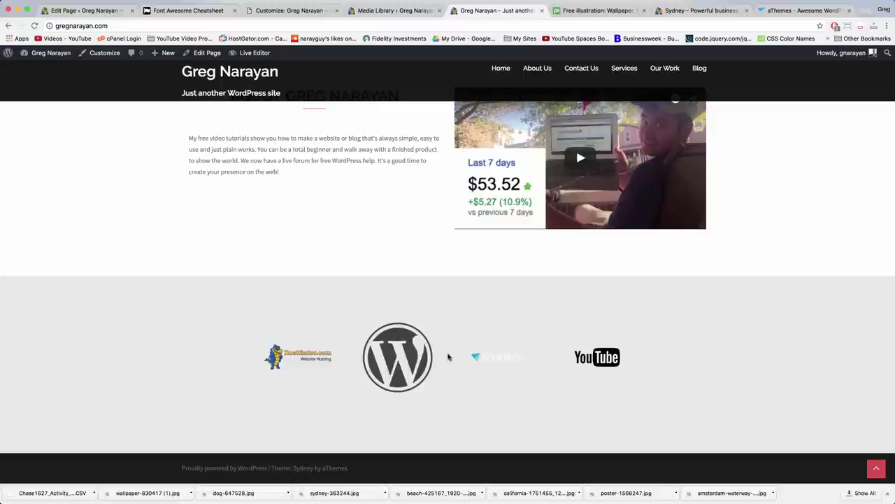
scroll(626, 357, up, 1)
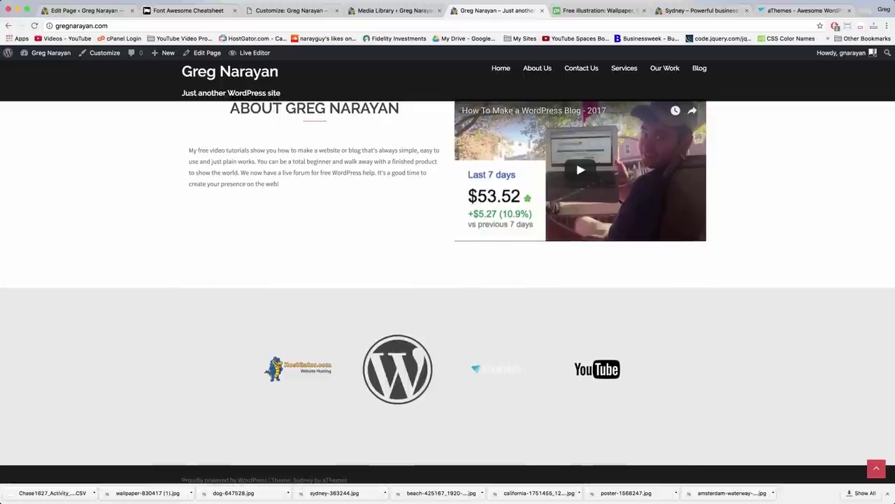
On the Sydney demo site, open and browse the 'The team visits Comic Con LA' blog post
click(701, 10)
scroll(476, 237, down, 5)
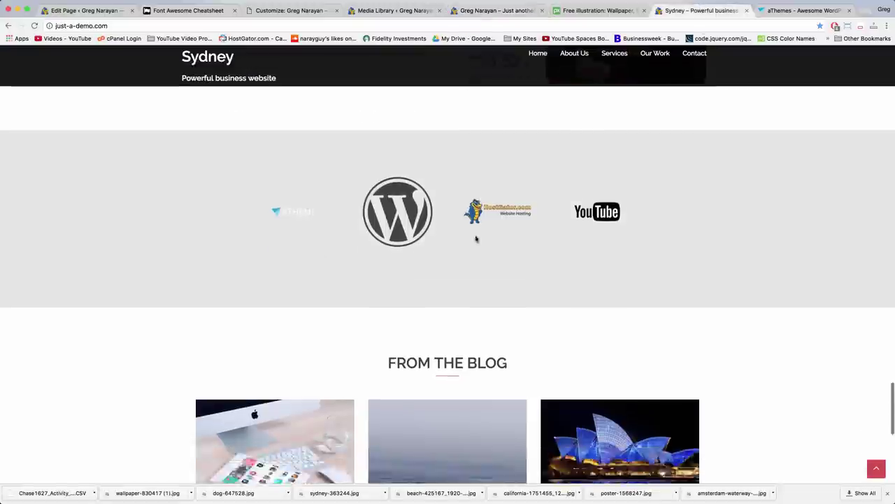
scroll(475, 239, down, 1)
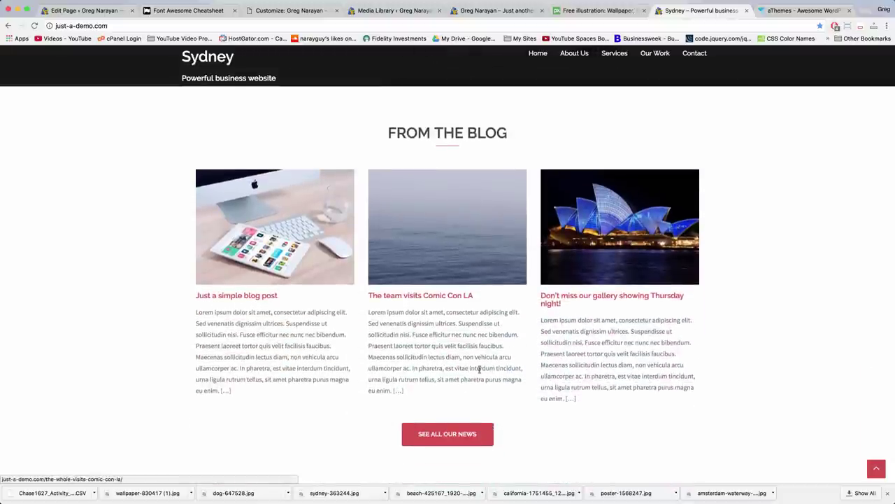
scroll(441, 171, down, 1)
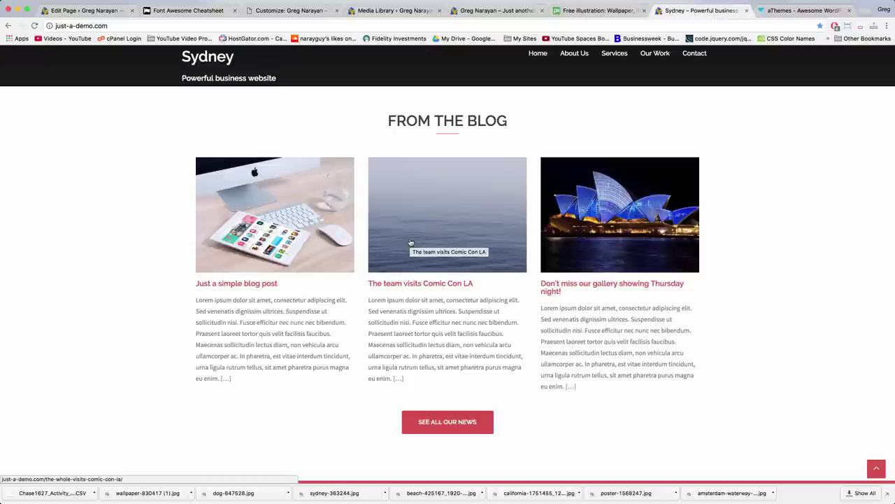
scroll(411, 242, up, 1)
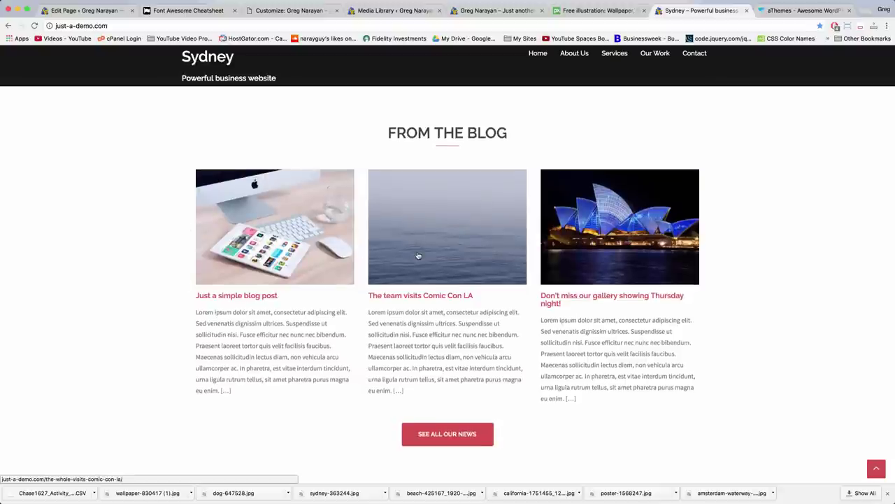
click(418, 256)
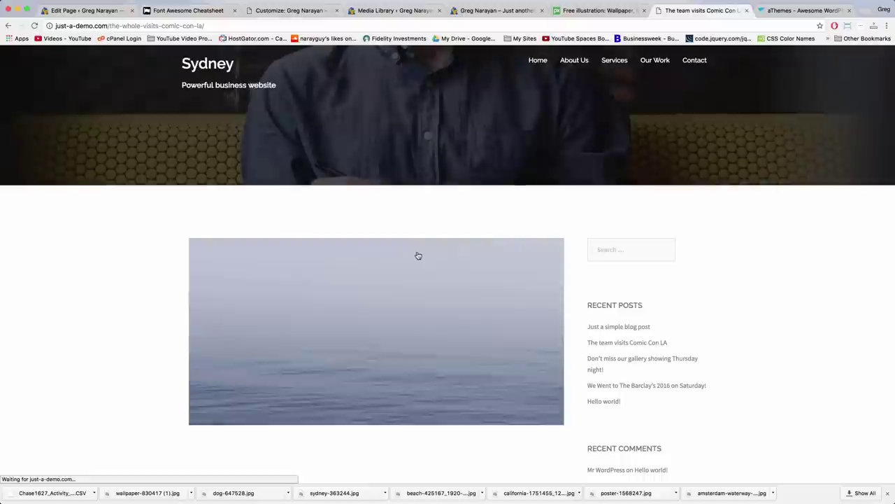
scroll(207, 306, down, 5)
scroll(207, 306, down, 1)
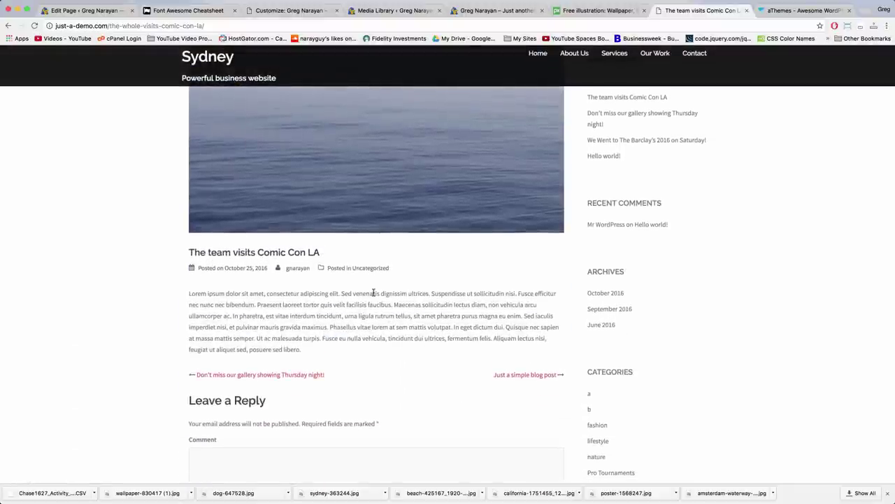
scroll(374, 292, down, 4)
scroll(372, 290, up, 12)
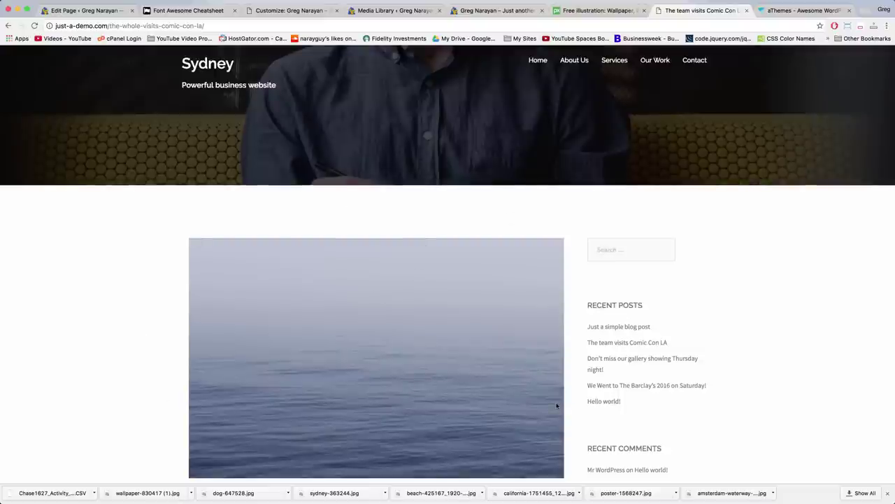
Add a new single-column row to the Front Page layout
click(83, 12)
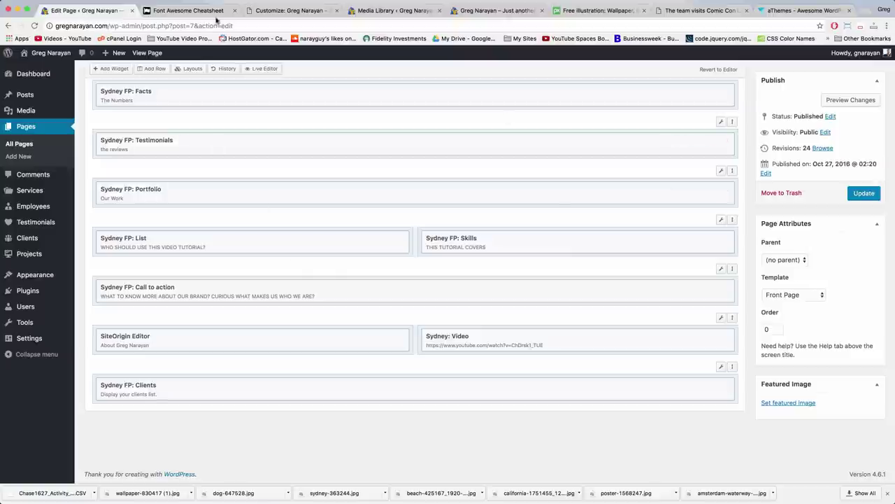
scroll(319, 410, up, 2)
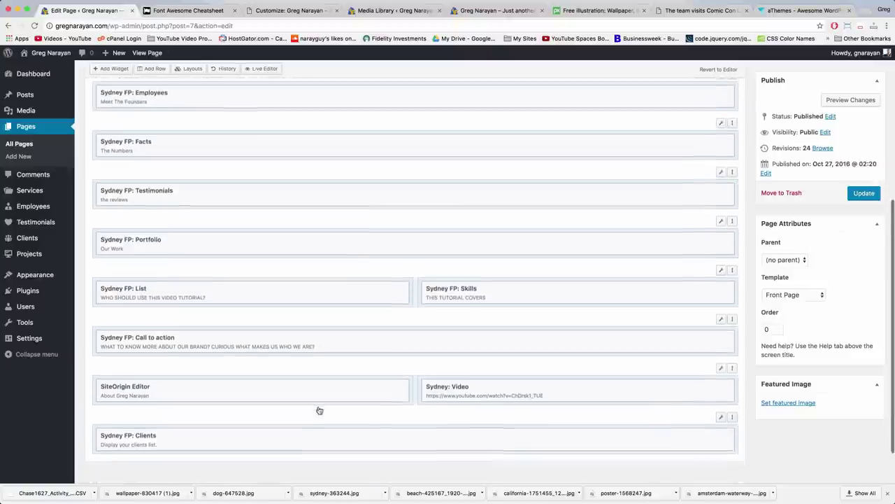
scroll(319, 410, down, 2)
click(153, 69)
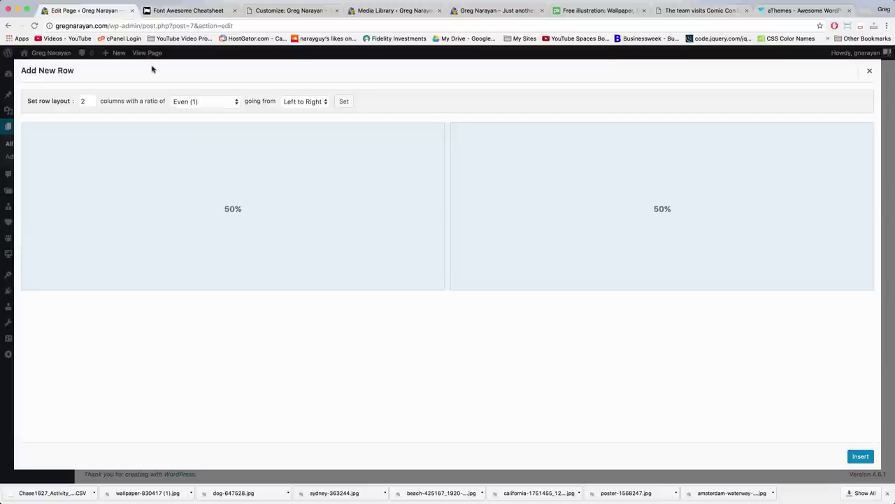
click(91, 103)
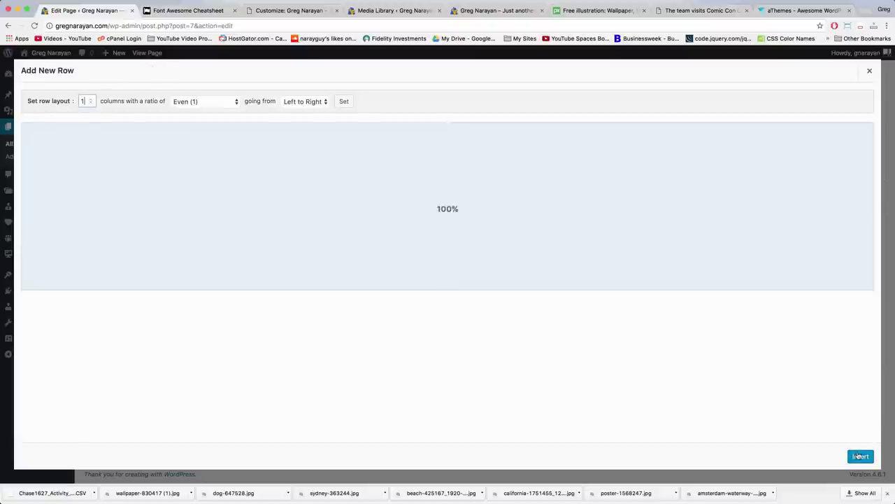
click(859, 457)
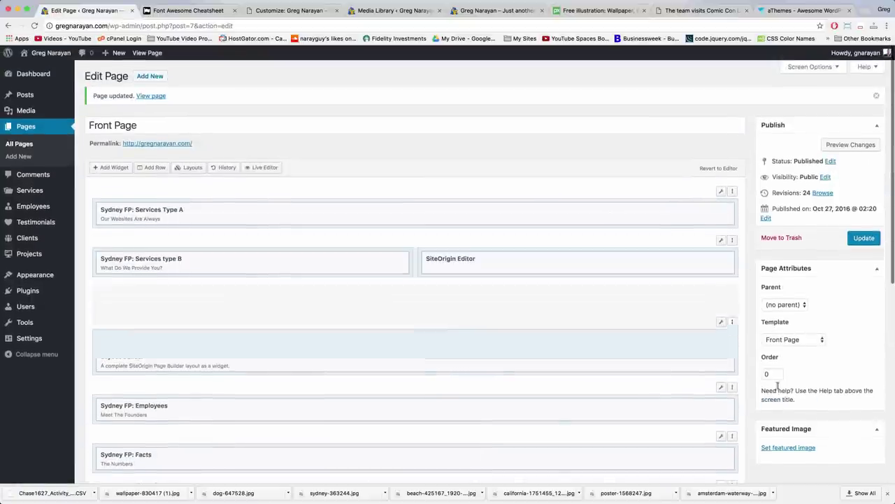
Insert the Sydney FP: Latest News widget into the new bottom row
scroll(778, 386, down, 10)
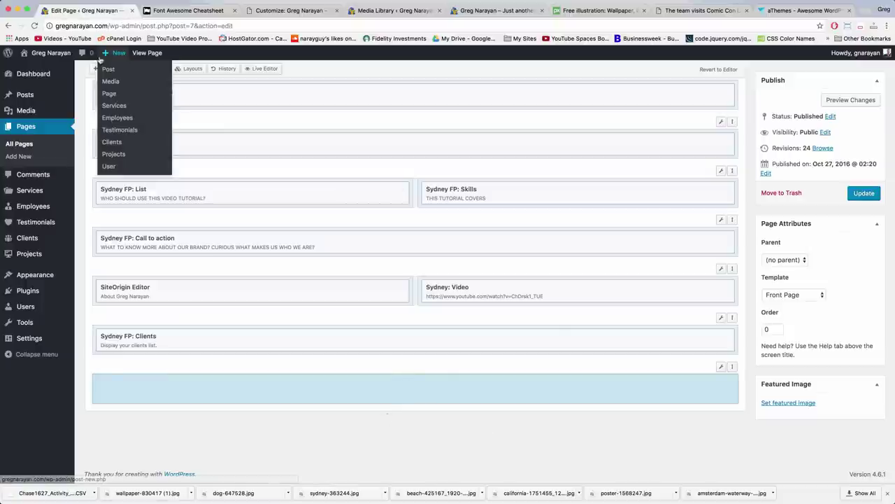
click(98, 69)
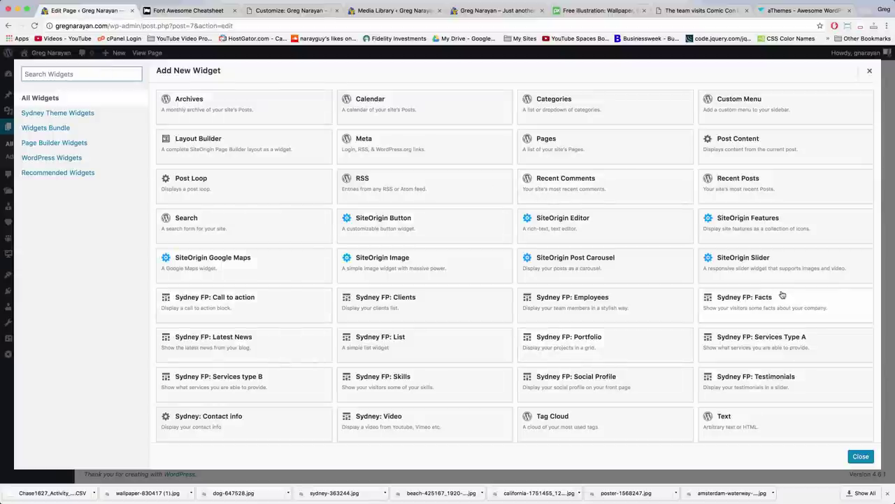
scroll(297, 262, down, 1)
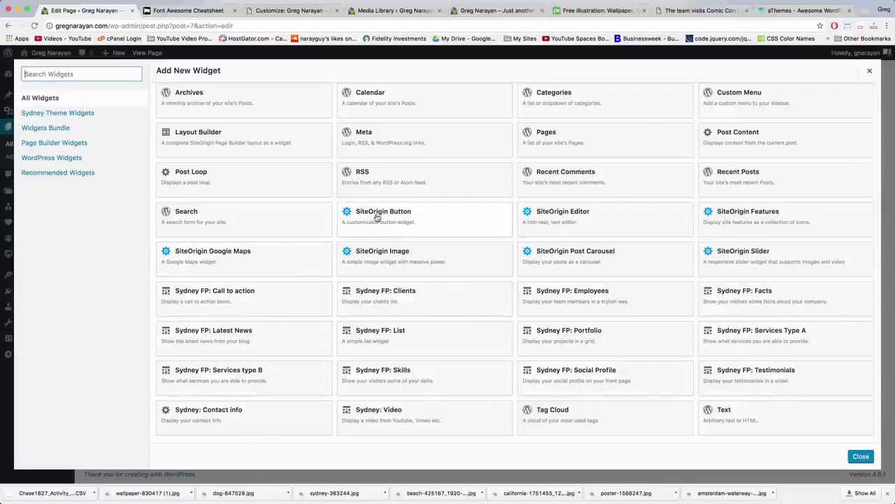
click(274, 336)
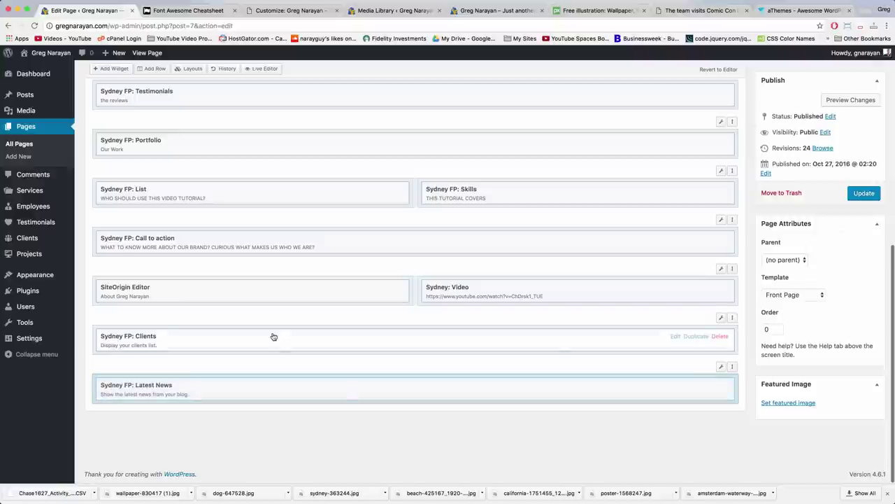
Open the Latest News widget settings, checking the demo site's blog section for reference
click(408, 386)
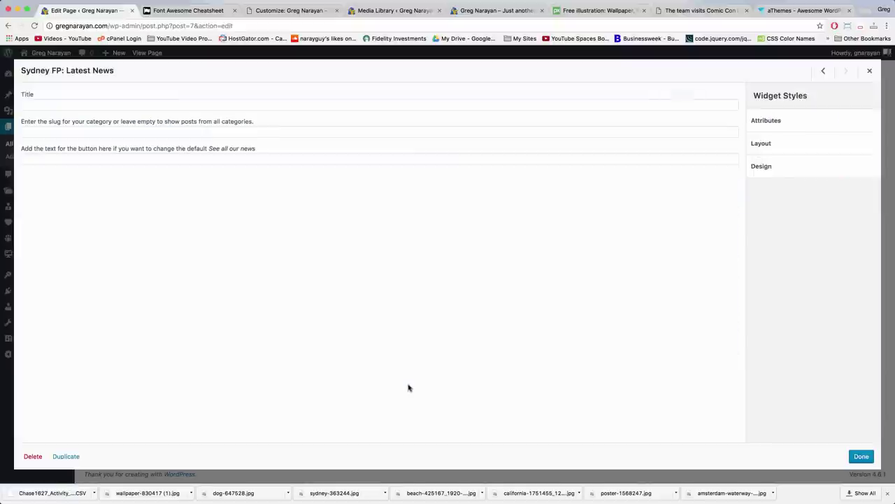
click(57, 105)
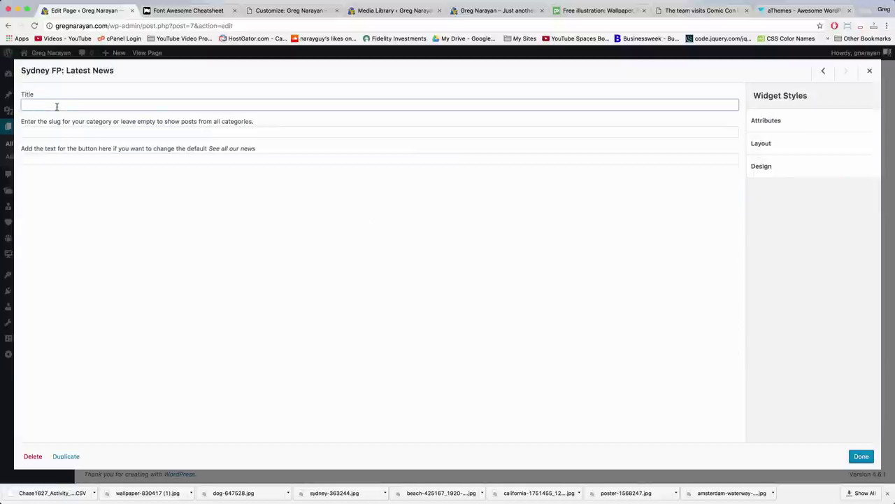
click(496, 12)
scroll(261, 219, down, 2)
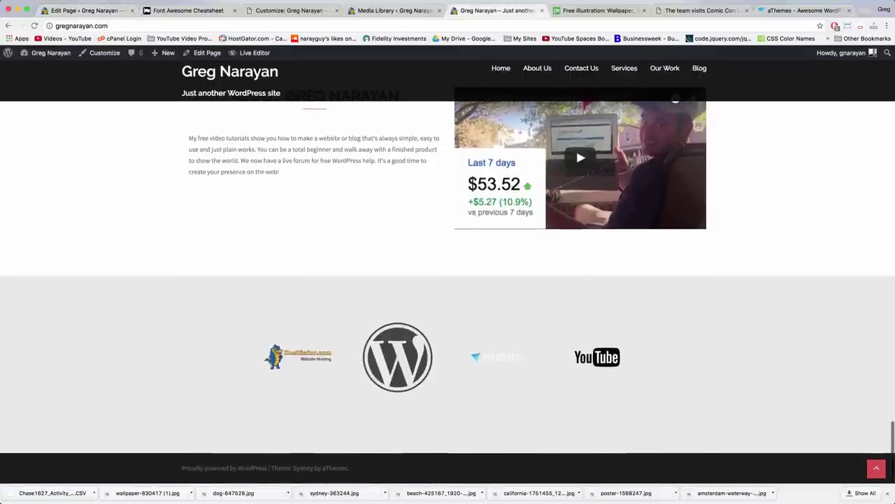
click(703, 11)
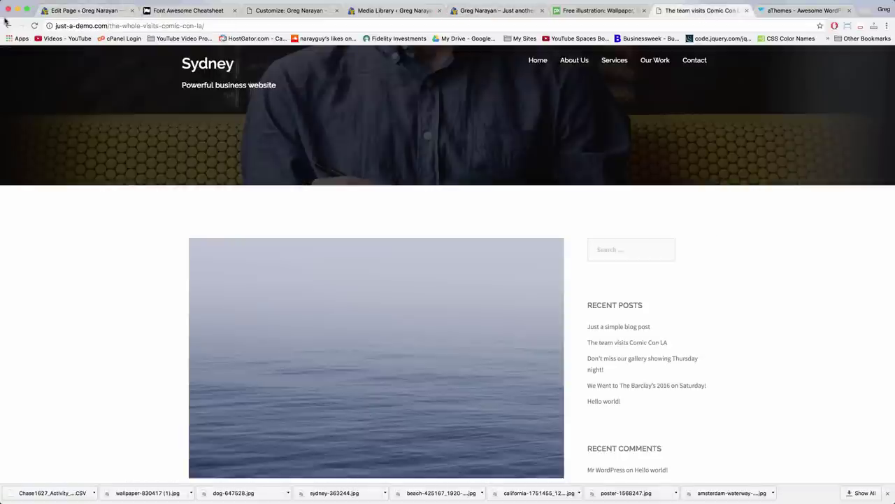
click(6, 24)
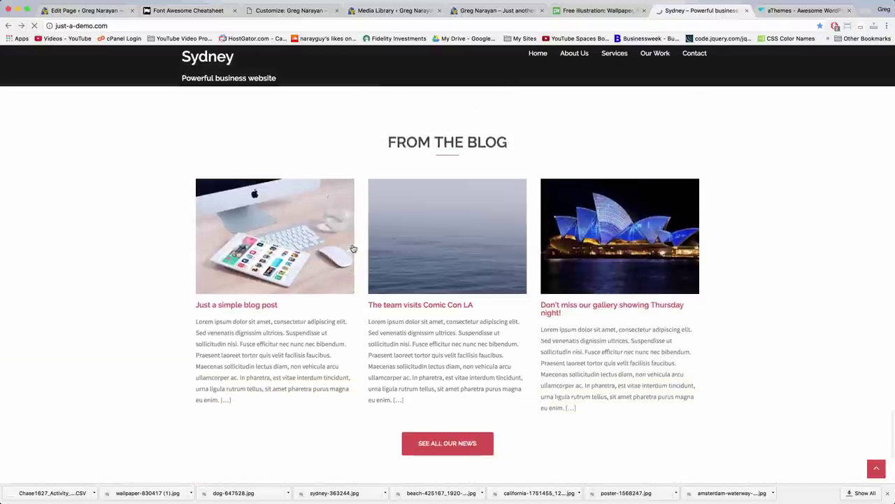
click(109, 12)
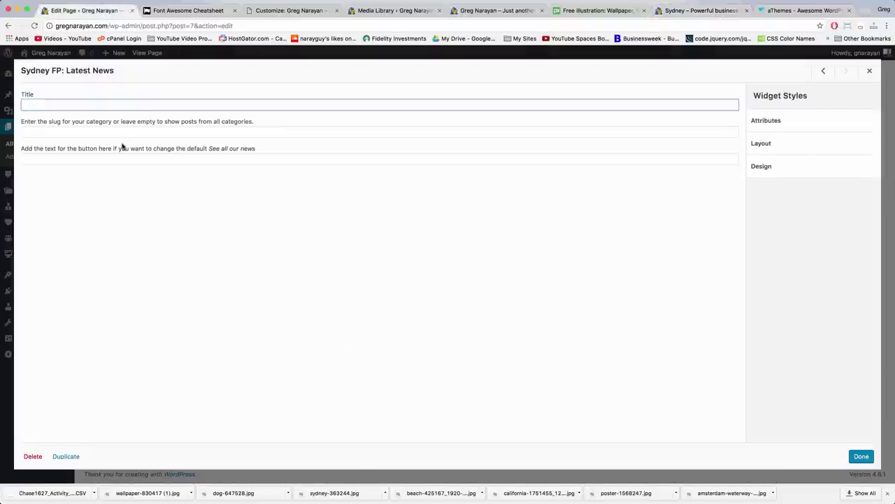
Title the widget 'From the blog' with button text 'see all our news' and update the page
text(Ffrom t)
key(BackSpace)
key(BackSpace)
key(BackSpace)
key(BackSpace)
key(BackSpace)
text(rom the blog)
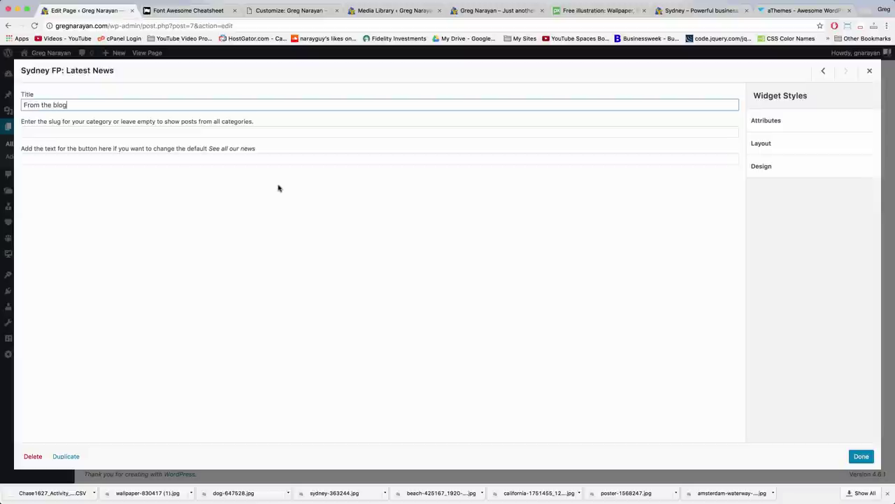
click(23, 133)
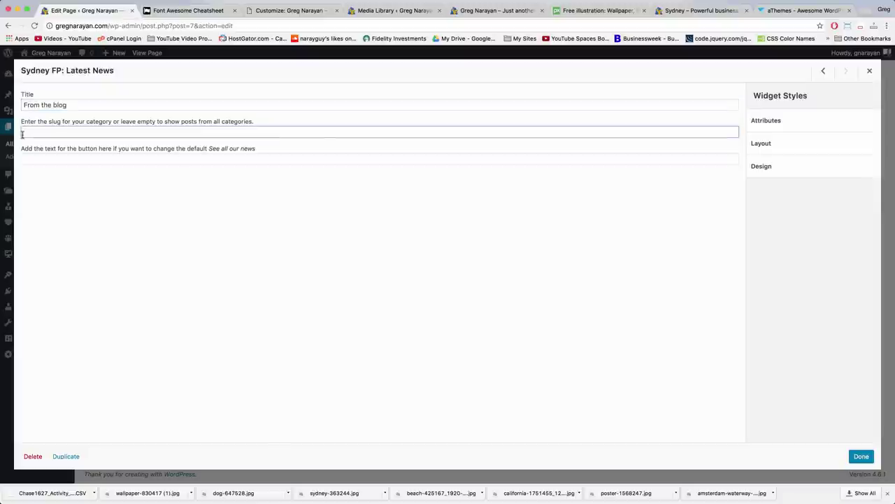
click(32, 157)
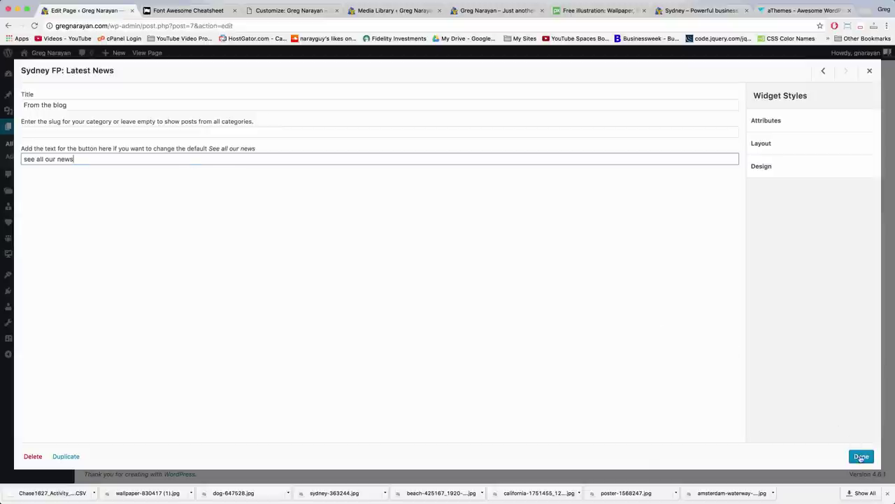
click(861, 457)
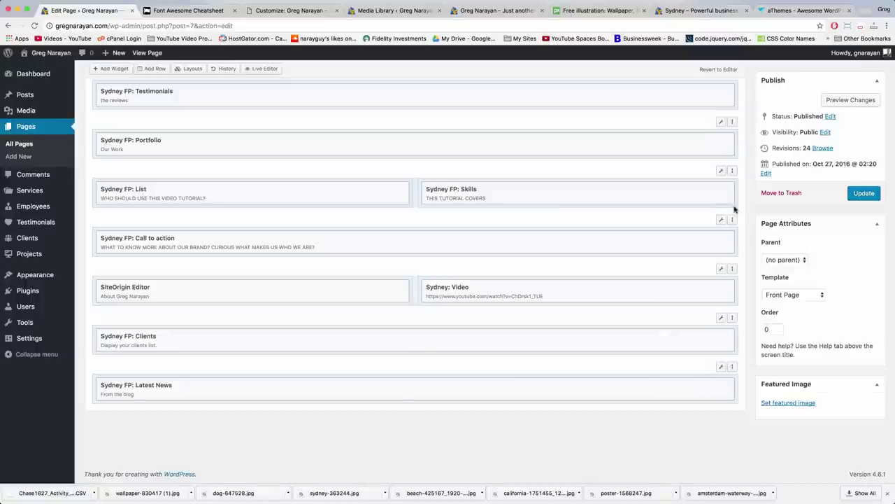
click(866, 193)
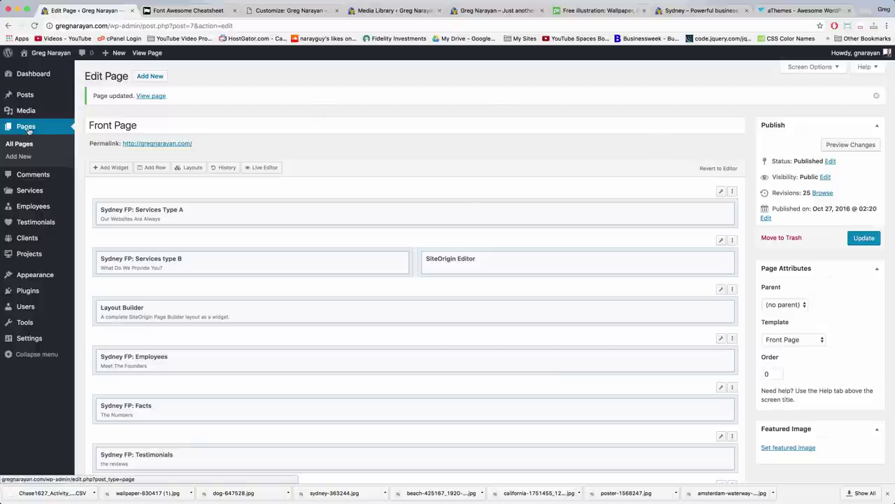
Move the default 'Hello world!' post to the Trash and start a new blank post
mouse_move(21, 96)
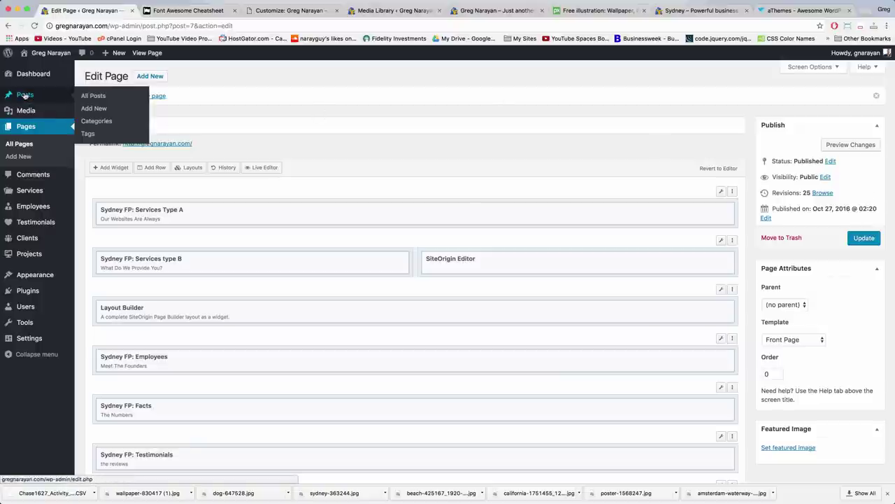
click(25, 96)
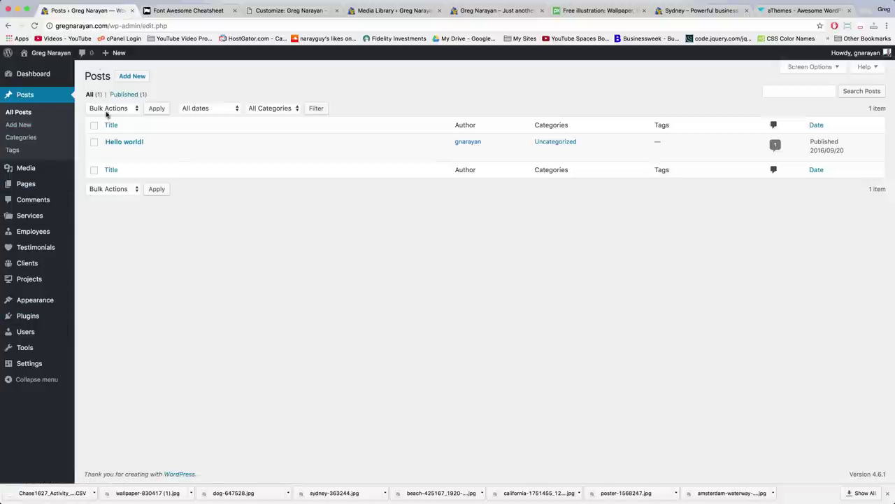
mouse_move(126, 142)
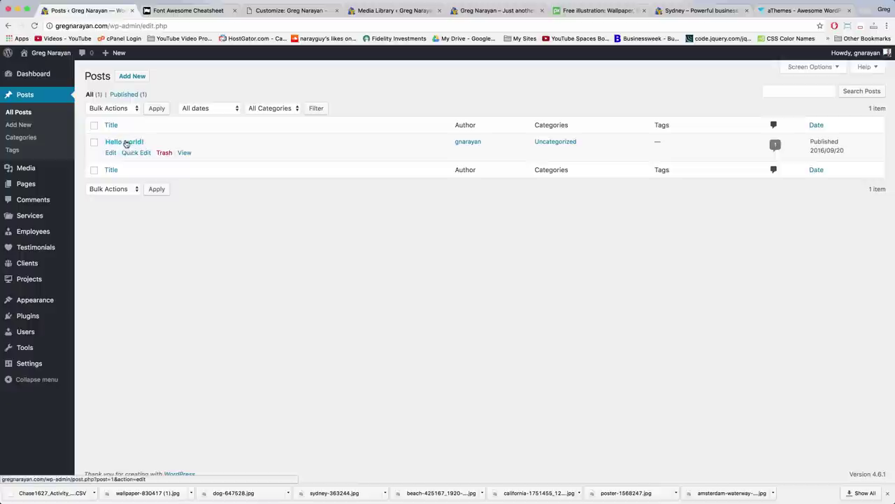
click(164, 152)
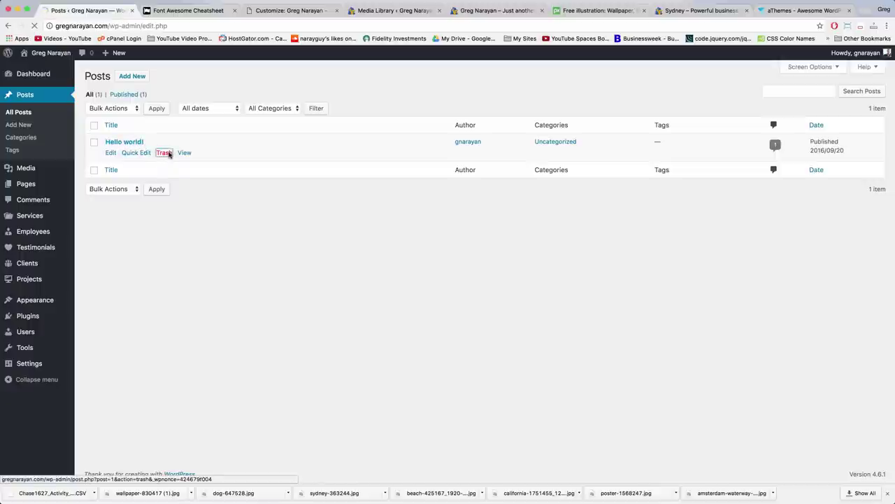
click(139, 78)
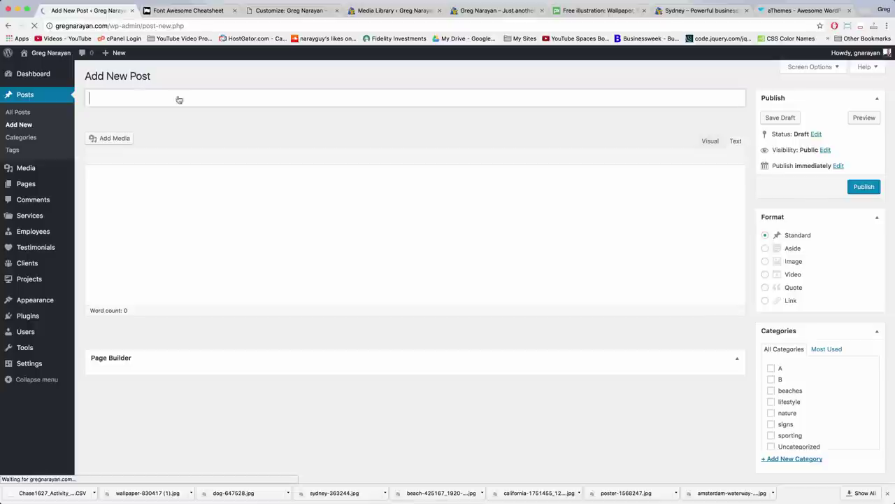
Check the Sydney demo's blog titles, then title the new post 'Just a simple blog post'
click(211, 244)
click(208, 96)
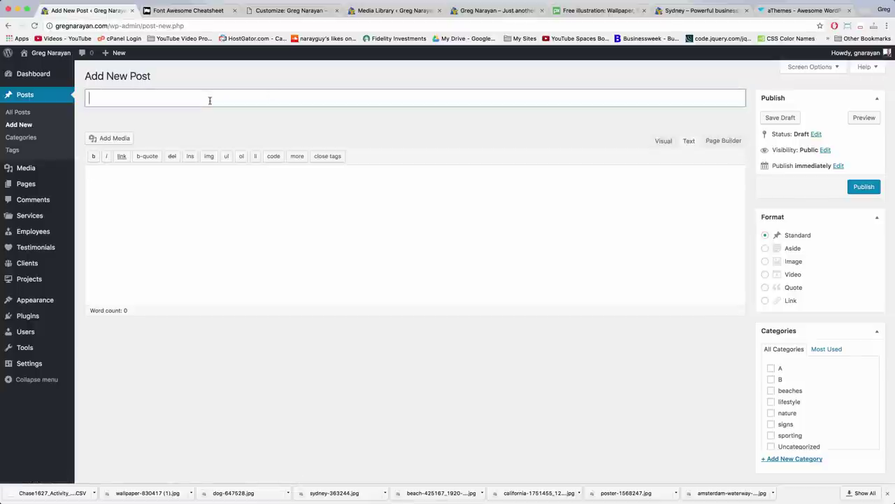
click(247, 221)
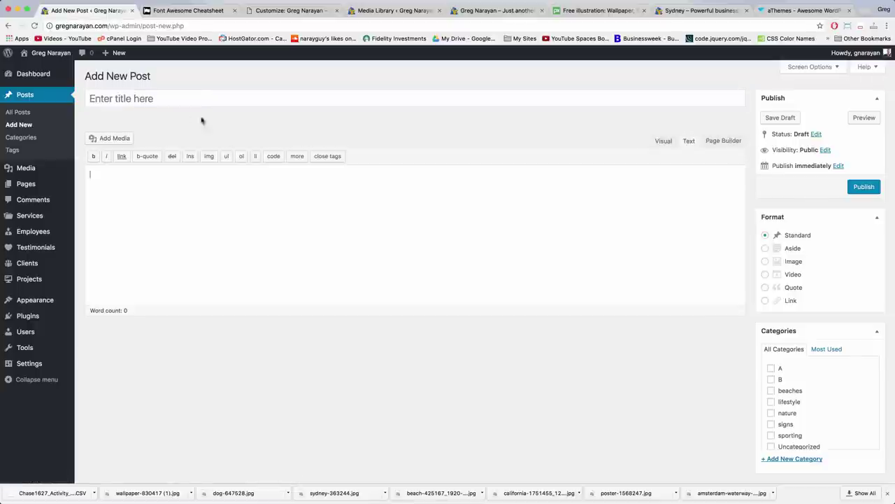
click(166, 96)
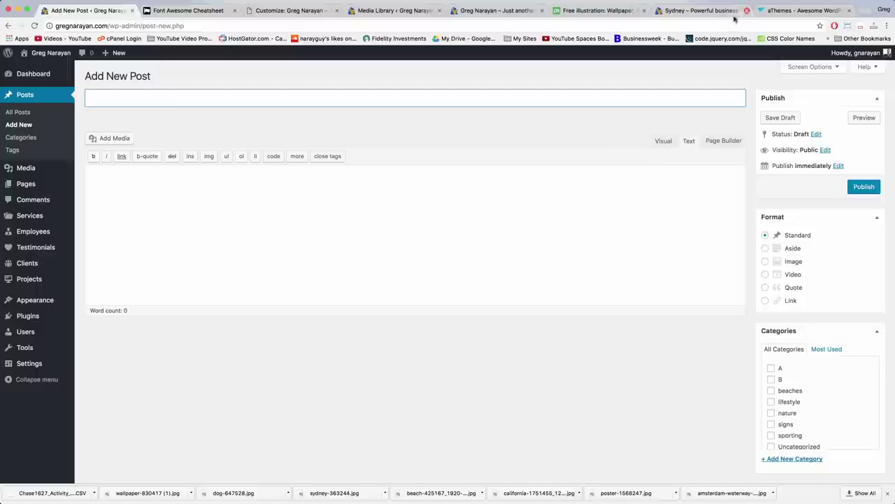
click(700, 12)
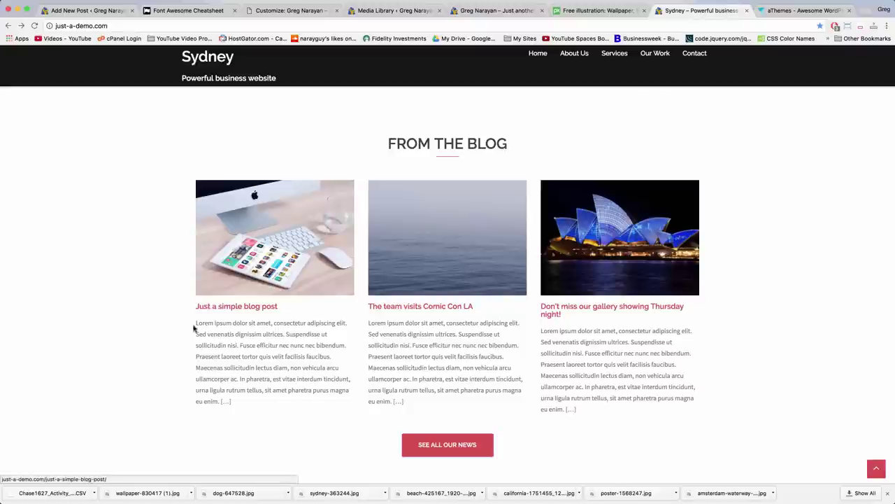
scroll(358, 293, up, 1)
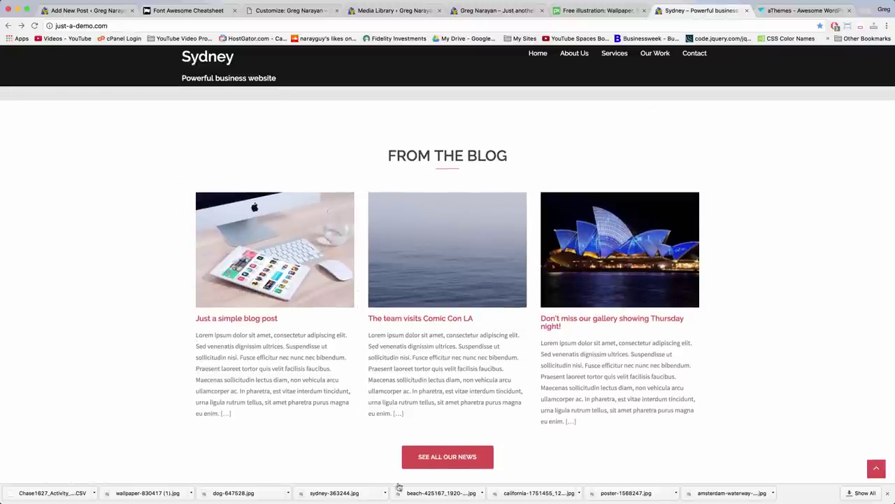
scroll(175, 120, down, 1)
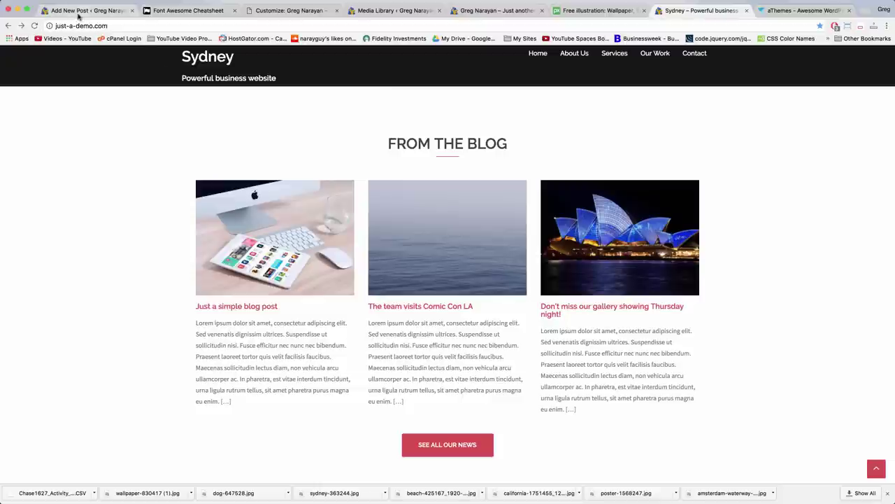
click(87, 11)
text(Just)
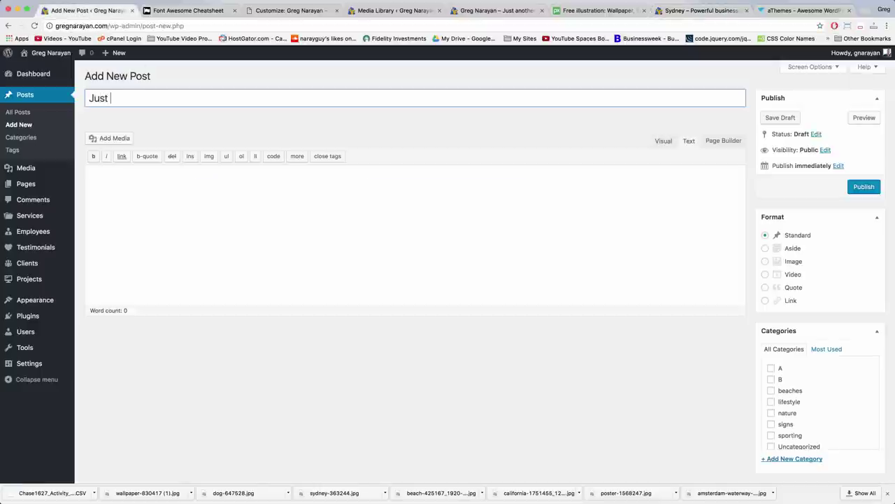
text( a simple blog post)
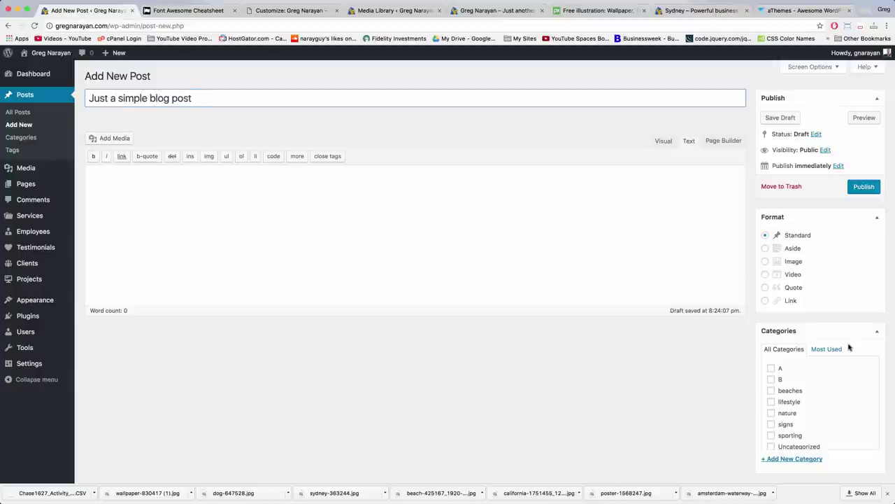
scroll(803, 355, down, 4)
Drag the Featured Image box up the sidebar to sit below Publish and above Format
click(795, 372)
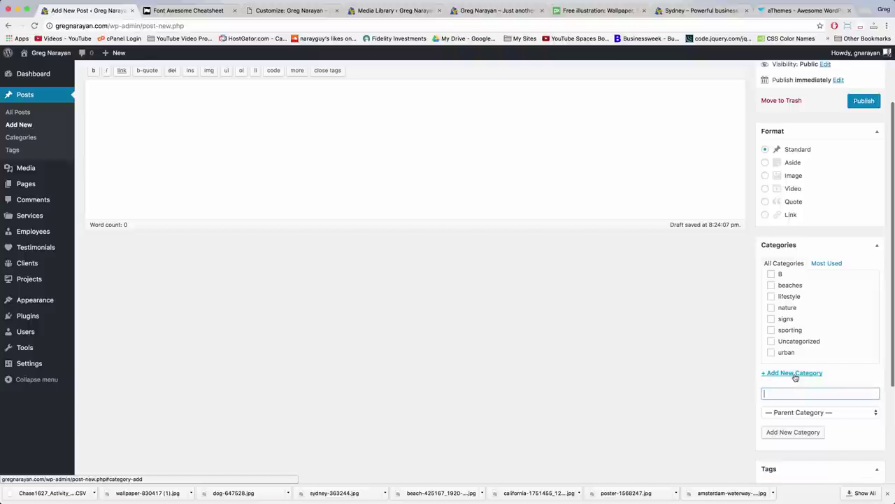
text(simplicity)
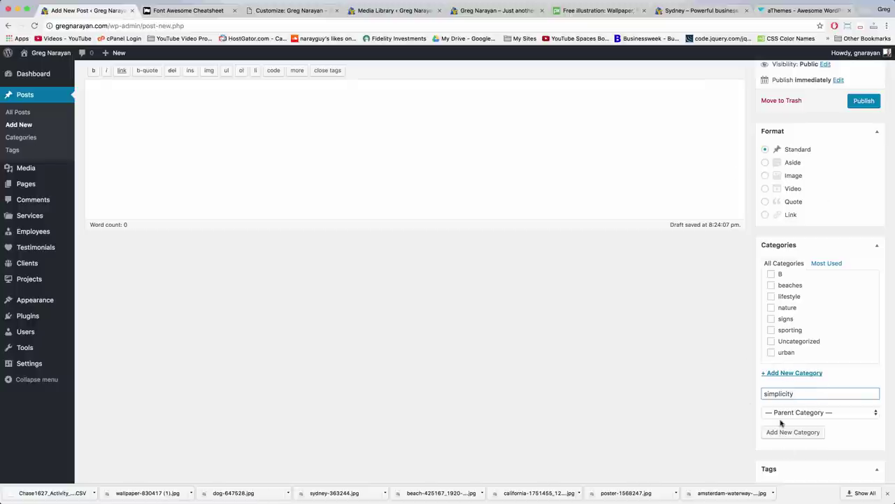
scroll(780, 406, down, 4)
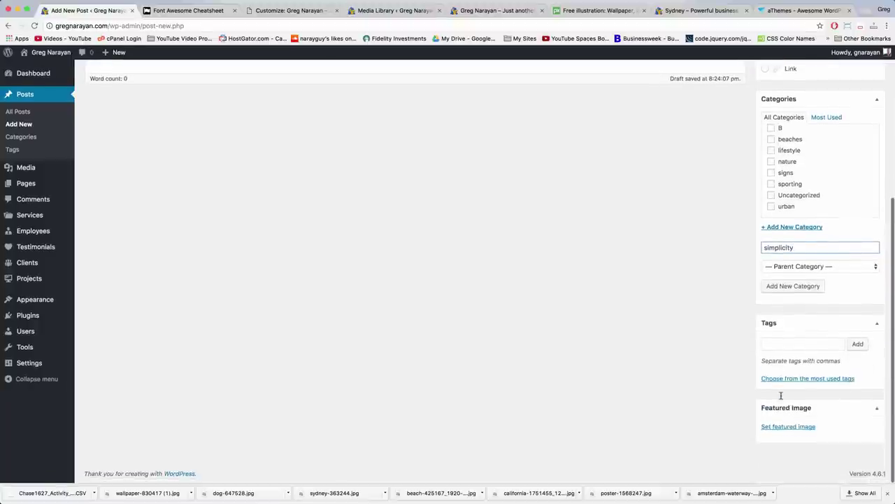
scroll(780, 394, up, 3)
scroll(781, 395, up, 4)
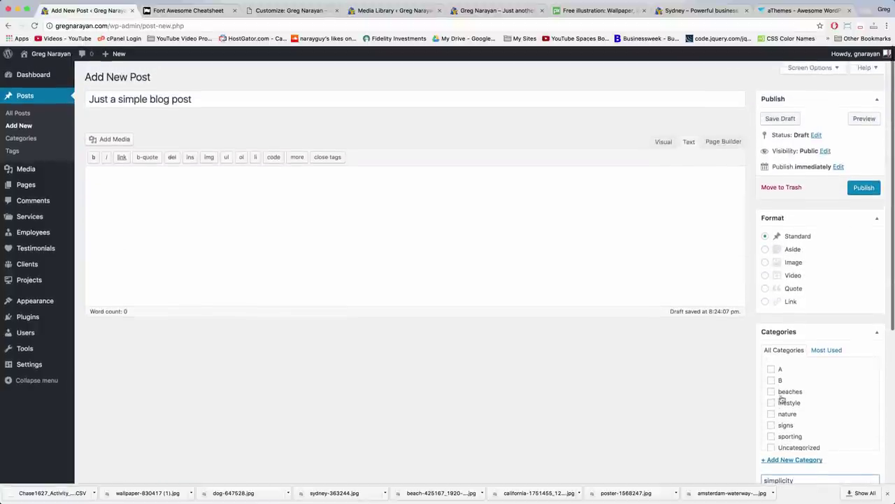
scroll(771, 328, down, 7)
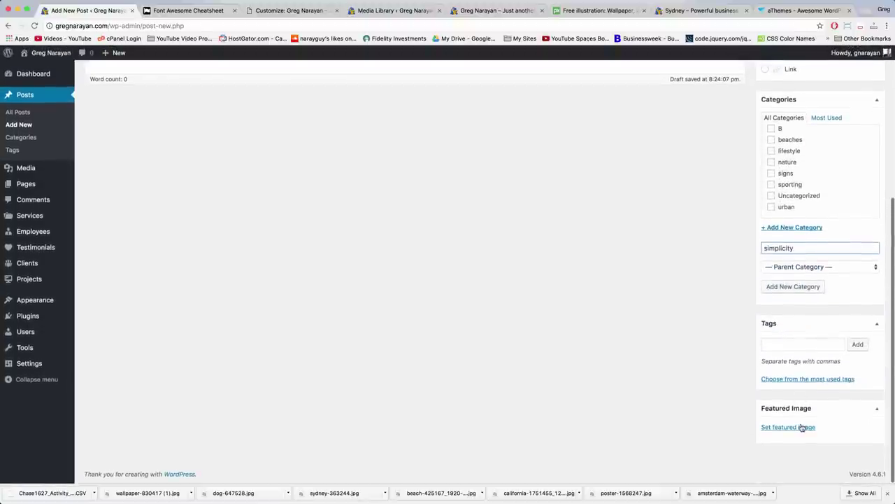
drag(843, 407, 847, 116)
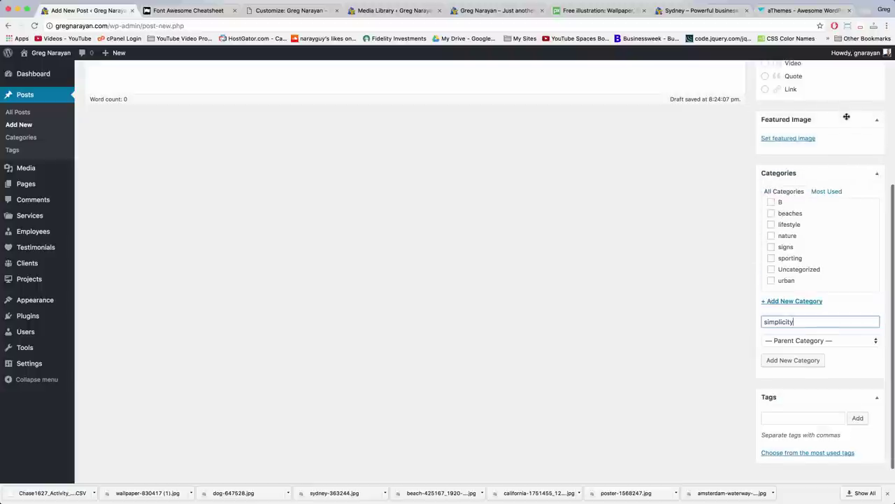
scroll(847, 189, up, 5)
drag(832, 322, 830, 204)
Set the beach huts photo as the post's featured image
click(781, 225)
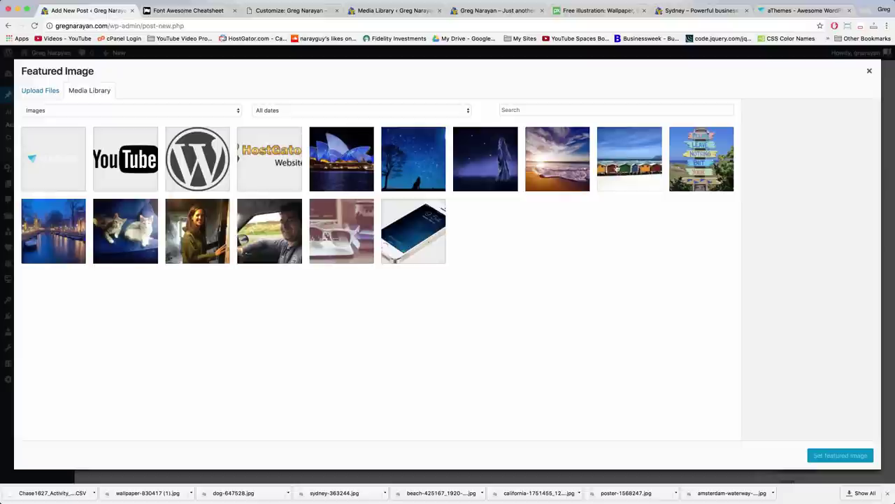
click(659, 165)
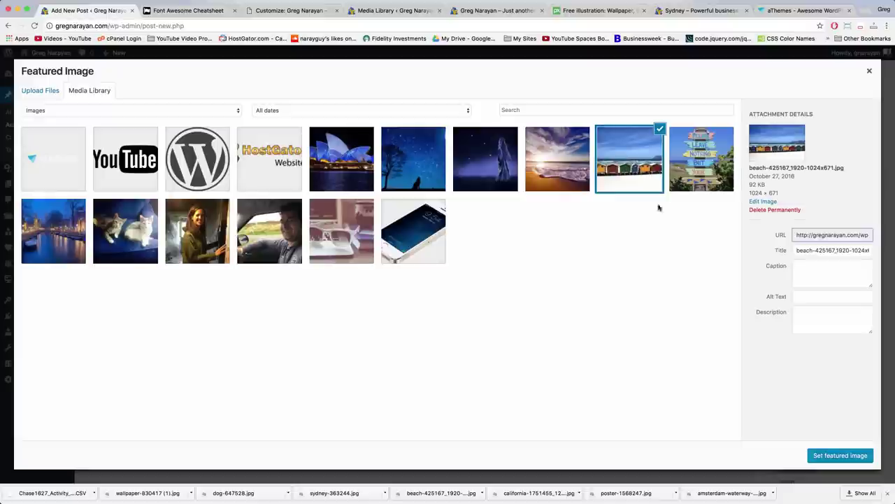
click(841, 456)
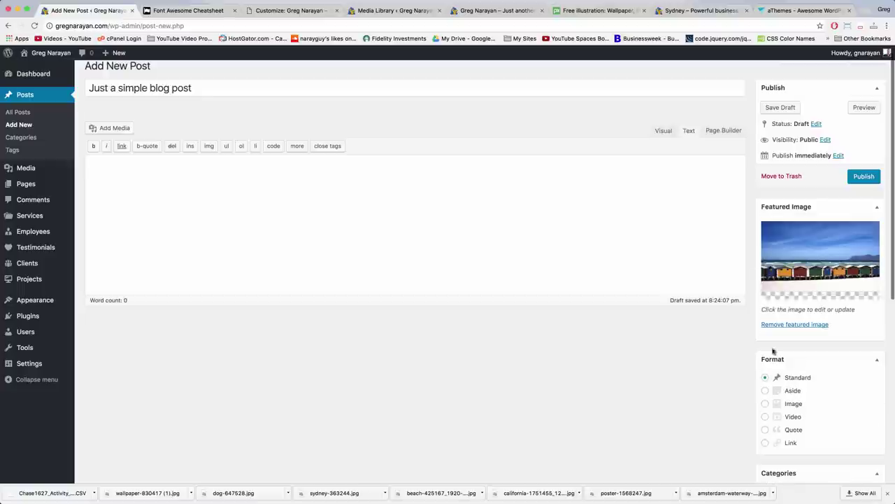
Publish the post and look at the Sydney demo site's blog section
click(861, 186)
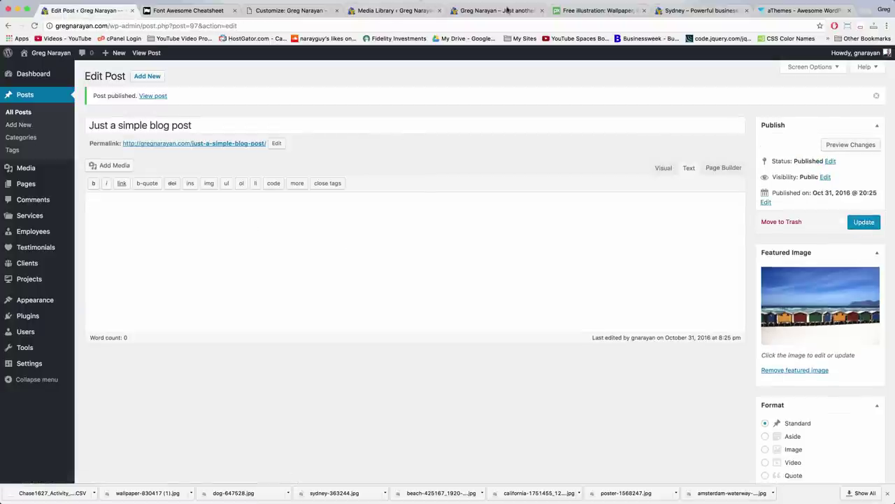
click(669, 10)
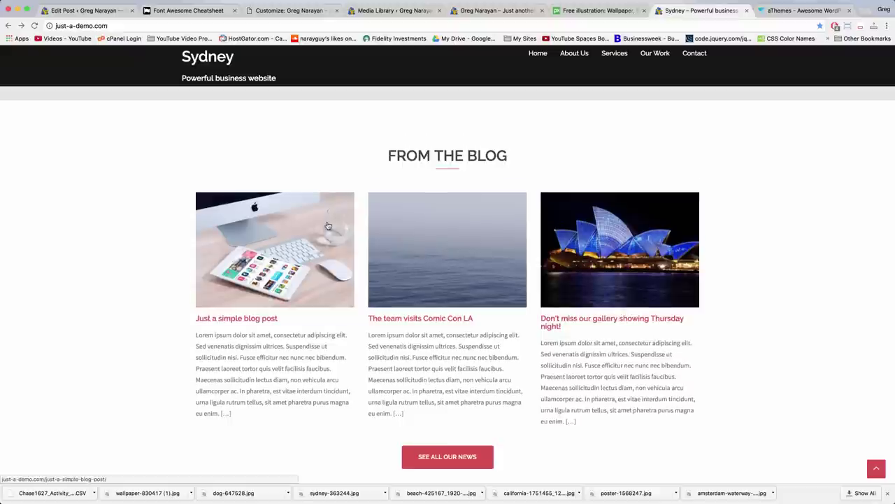
scroll(318, 226, down, 3)
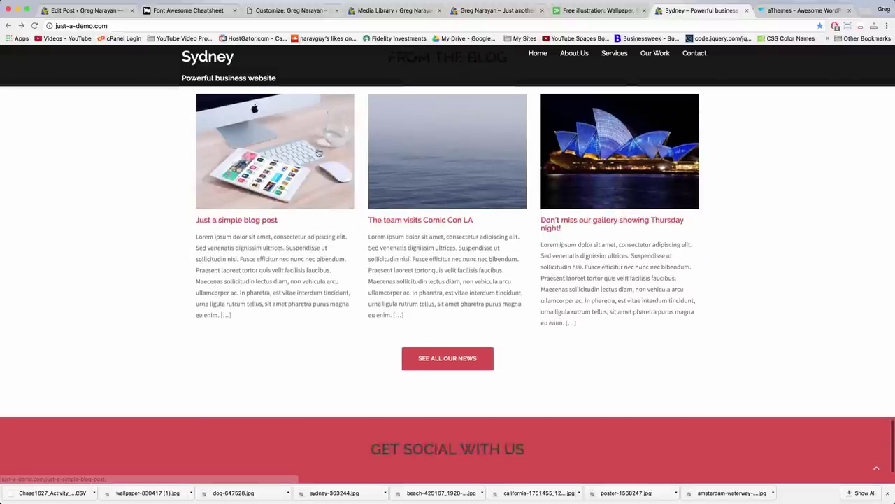
Copy the Lorem ipsum paragraph from the demo's 'Just a simple blog post'
click(269, 159)
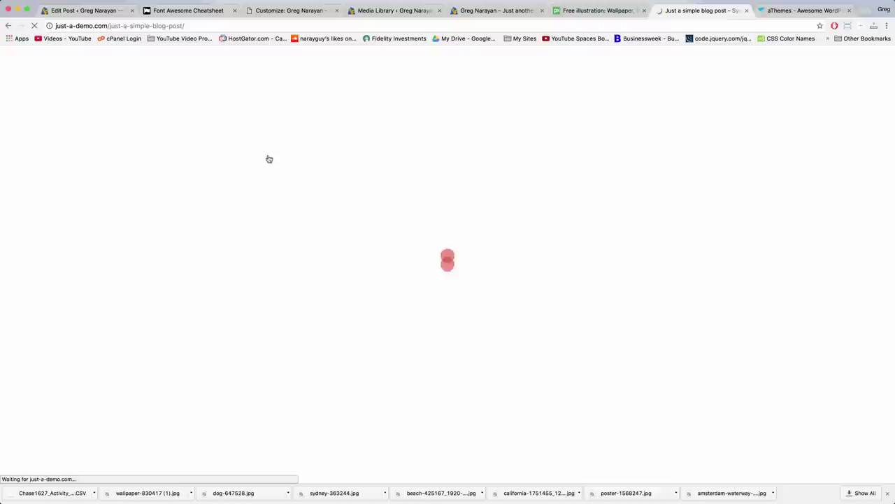
scroll(268, 159, down, 5)
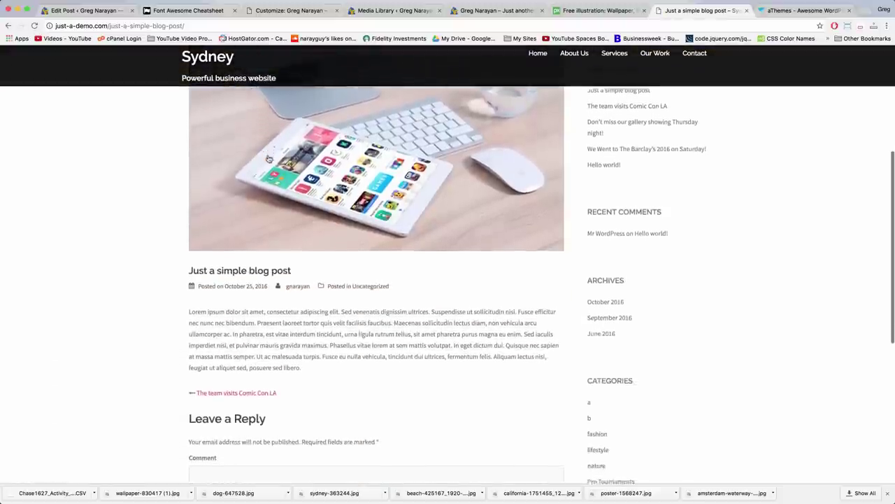
scroll(268, 159, up, 2)
scroll(422, 150, up, 3)
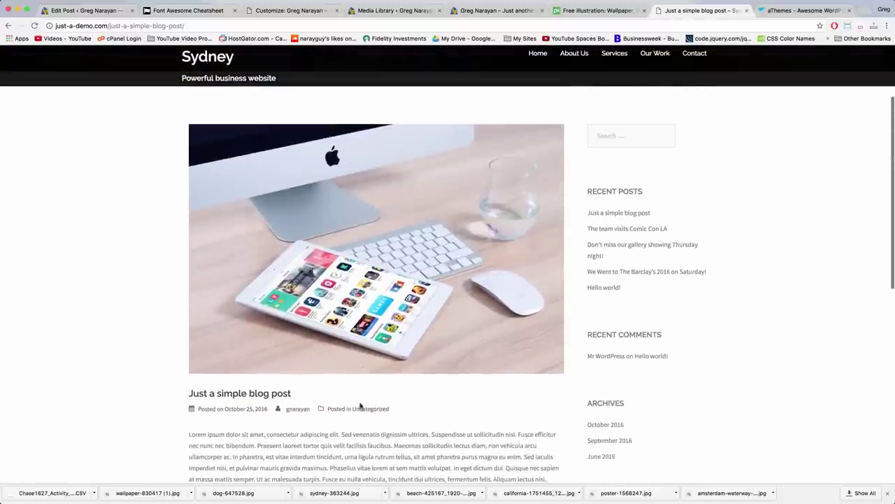
scroll(370, 220, down, 5)
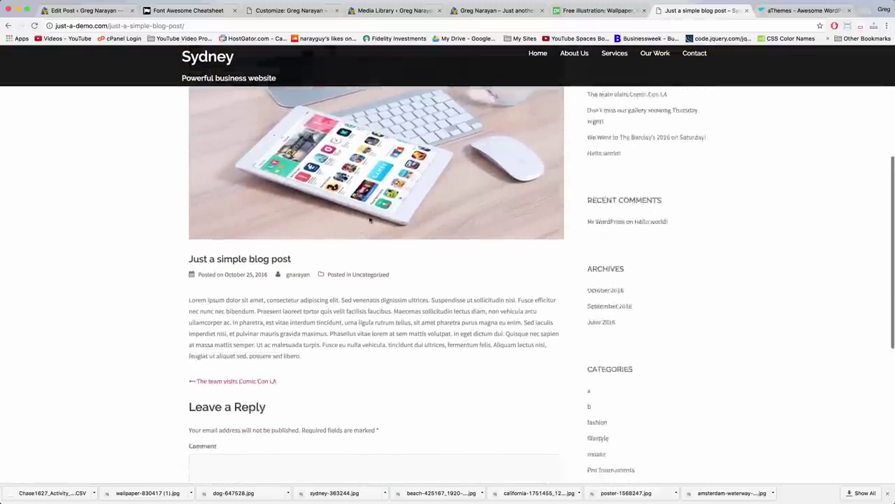
drag(305, 306, 168, 250)
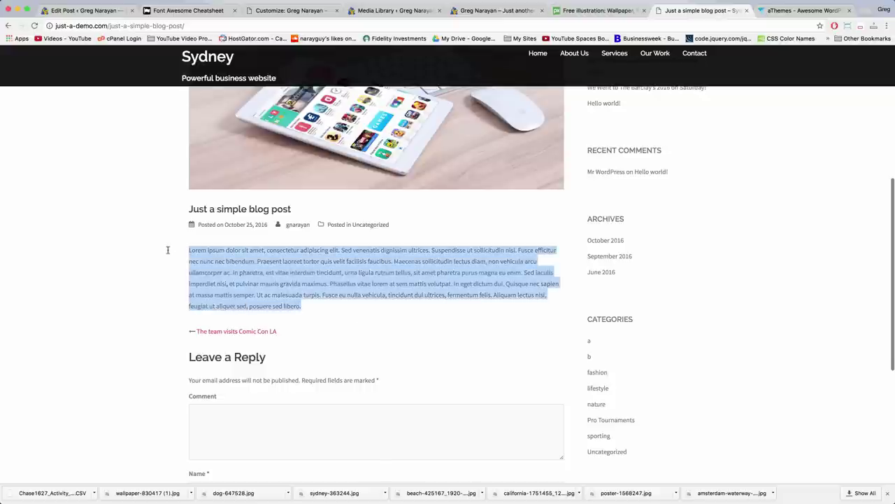
right_click(226, 263)
click(248, 285)
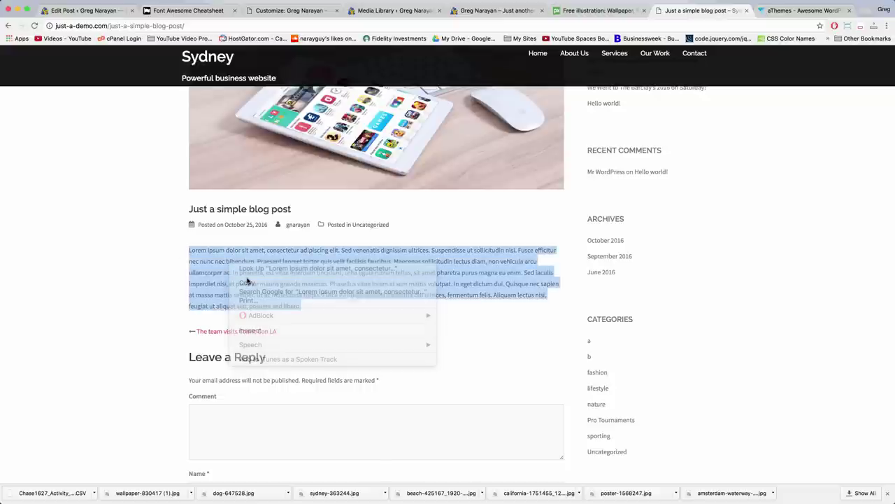
right_click(209, 271)
click(225, 285)
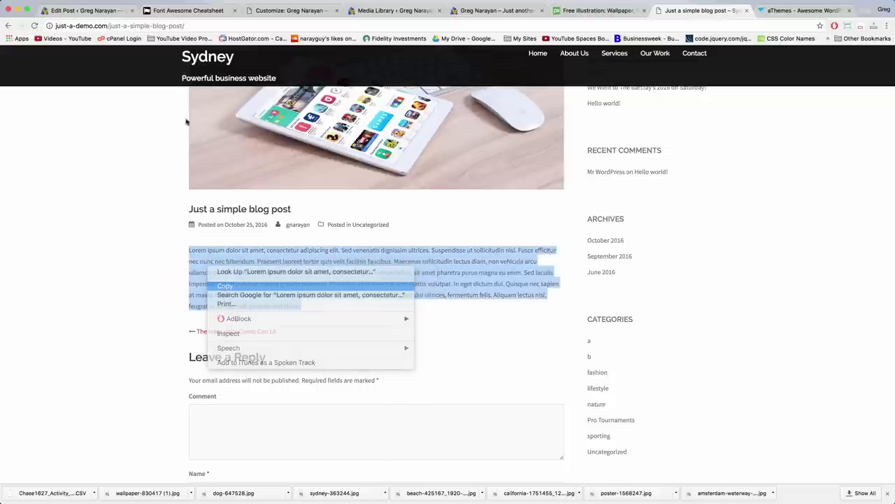
Paste the Lorem ipsum paragraph into the post body and update the post
click(84, 10)
right_click(183, 227)
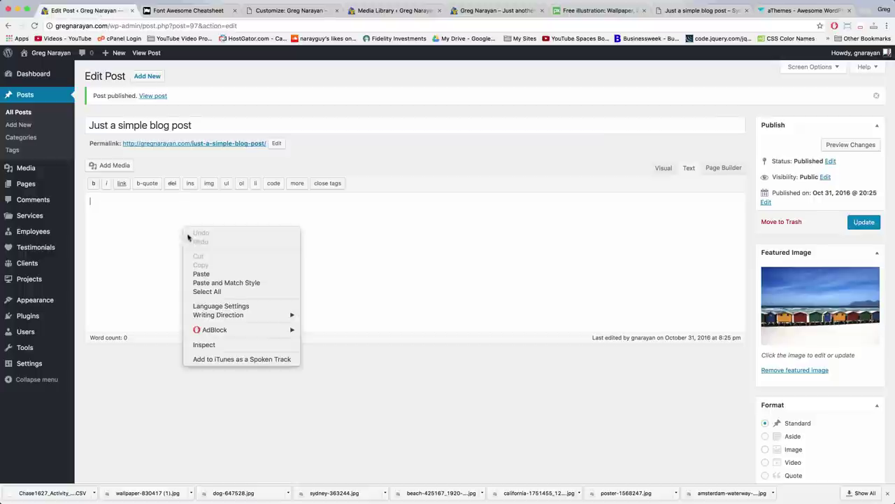
click(204, 272)
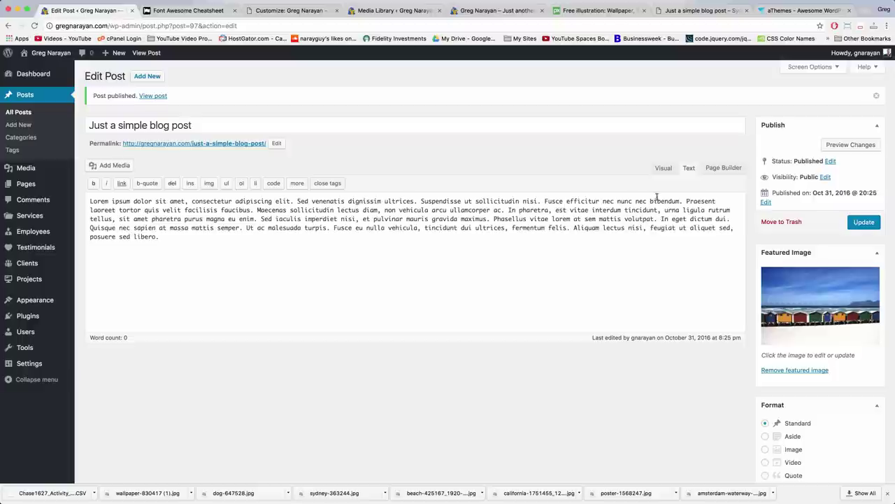
click(861, 222)
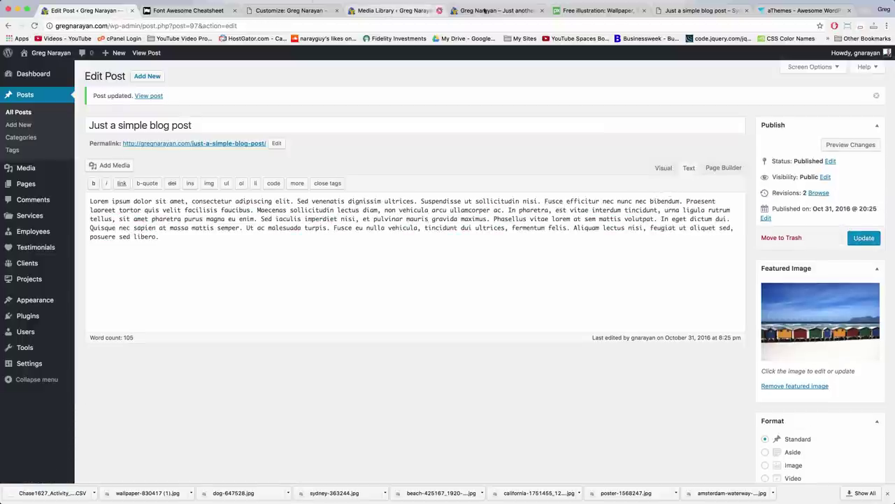
Reload the live front page and mark where the blog excerpt should end, at 'nisl'
click(493, 10)
click(34, 26)
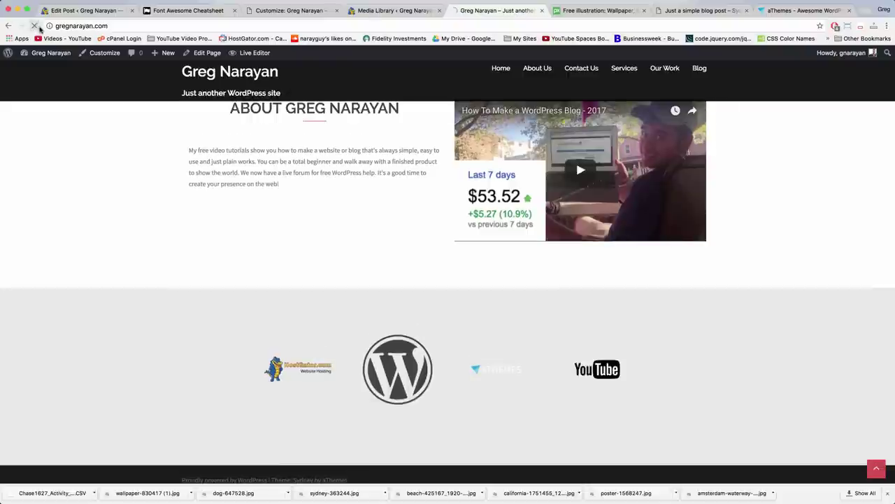
scroll(388, 198, down, 5)
scroll(388, 198, down, 2)
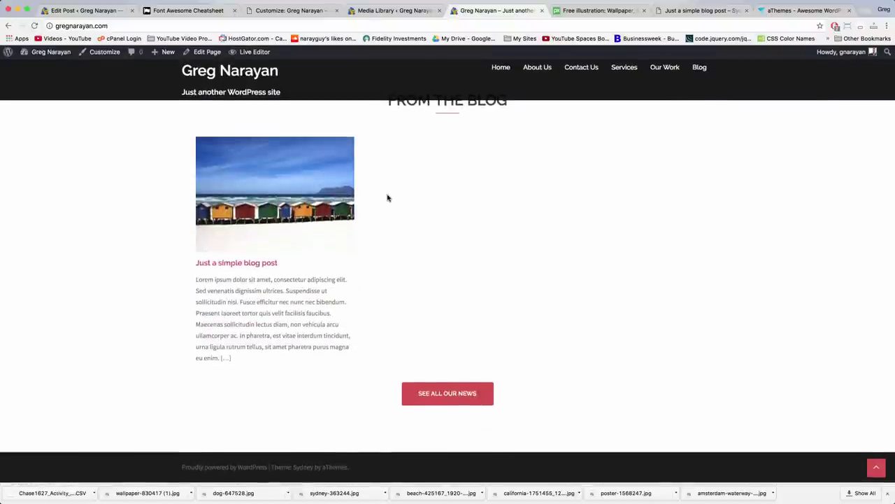
scroll(388, 198, up, 3)
scroll(387, 198, down, 3)
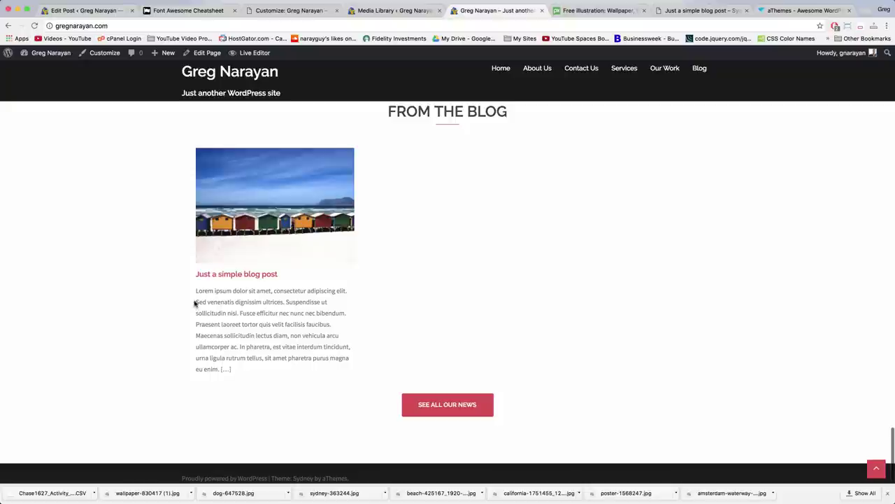
drag(194, 291, 244, 369)
click(223, 371)
scroll(222, 371, down, 1)
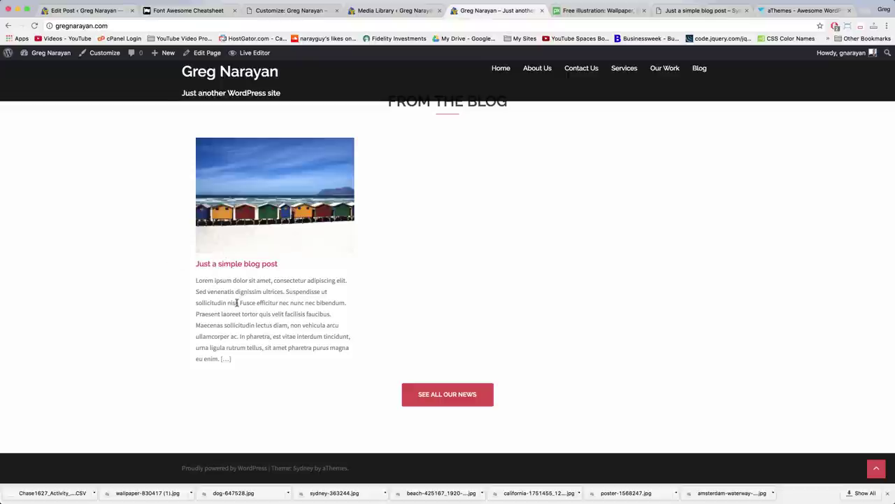
drag(236, 302, 225, 303)
click(245, 305)
scroll(447, 280, up, 1)
In the visual editor, split the text after 'nisl.', insert a More tag, and update
click(65, 12)
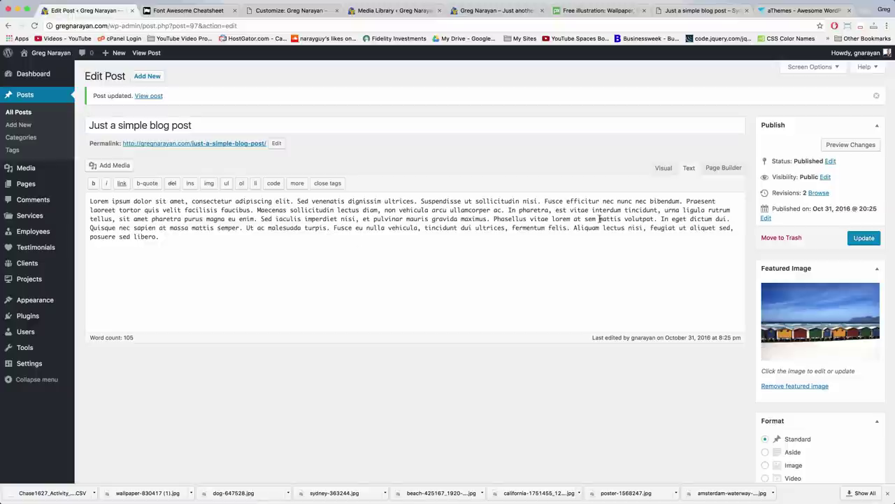
click(663, 169)
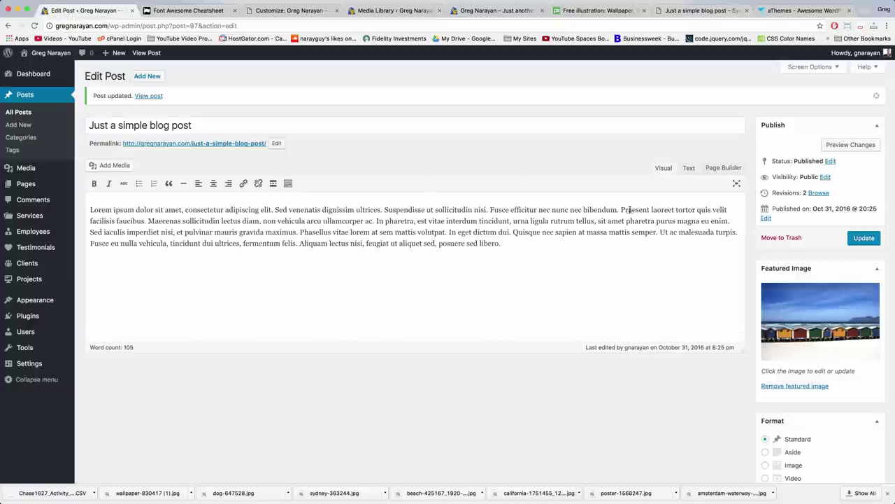
click(489, 210)
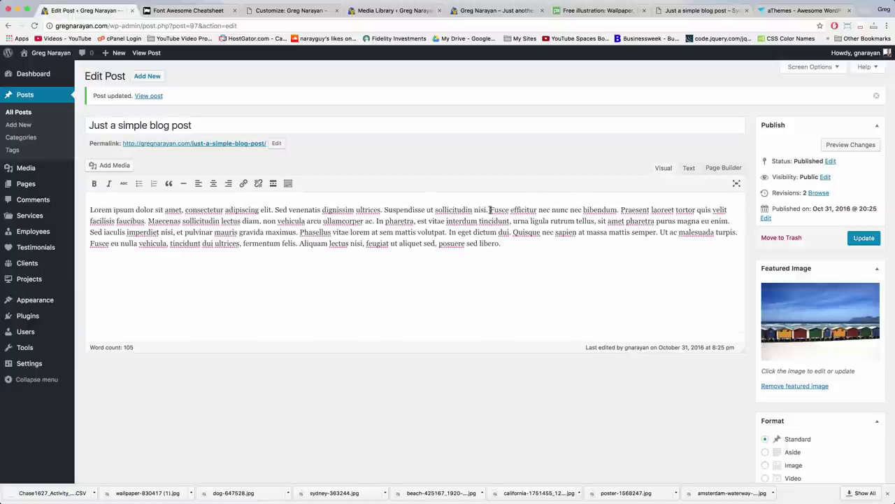
key(Return)
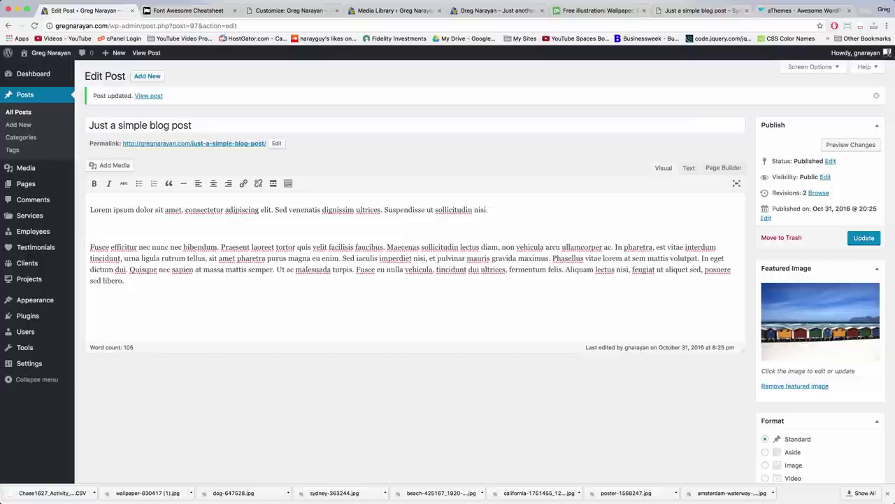
click(288, 183)
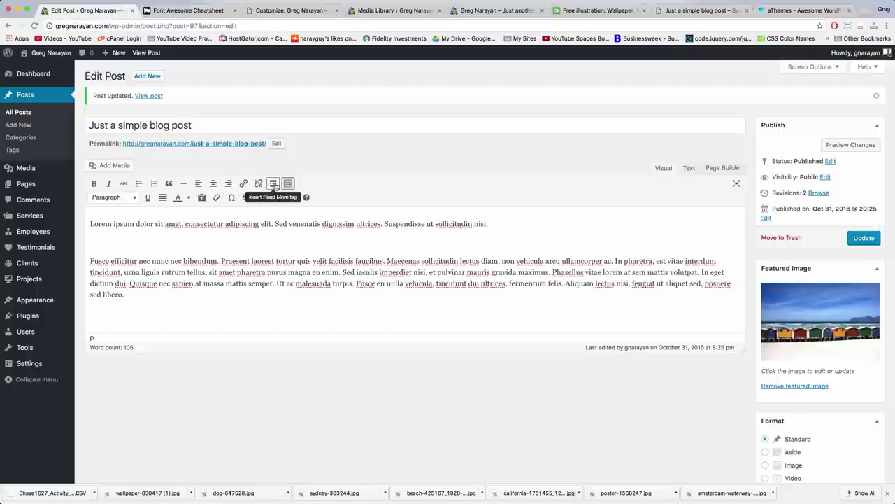
click(274, 183)
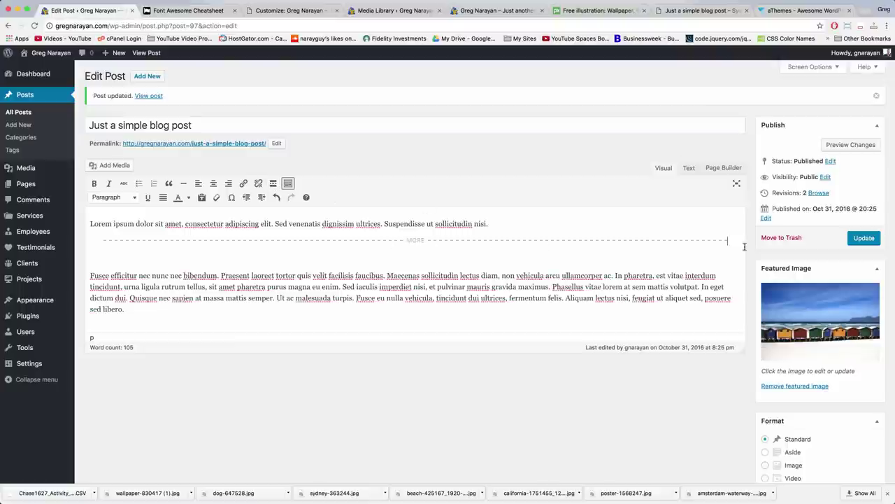
click(862, 239)
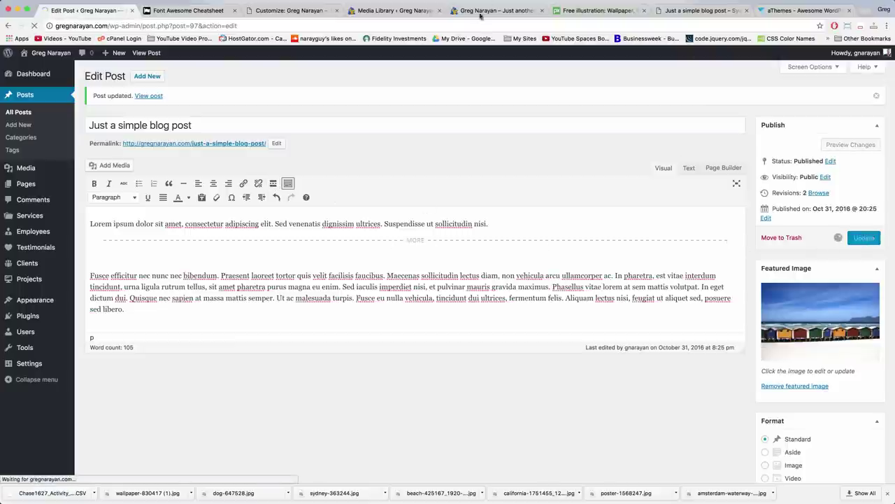
Reload the front page to check the shortened excerpt, then open the full post page
click(483, 12)
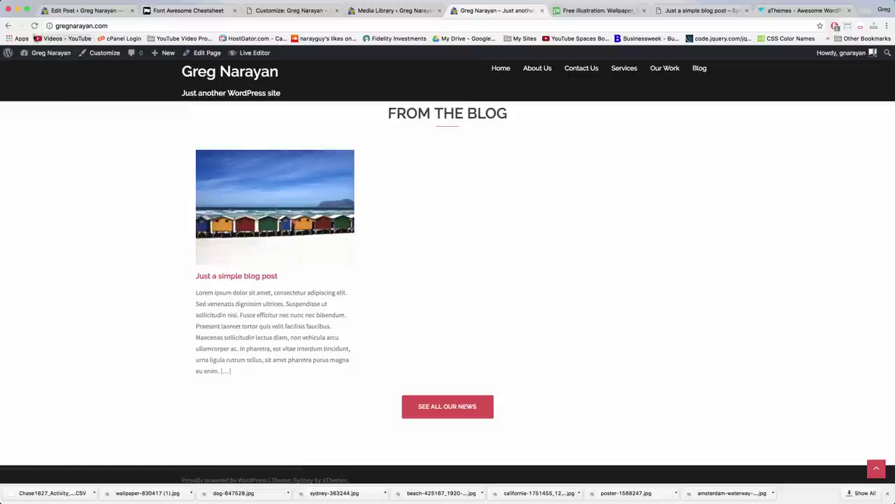
click(33, 26)
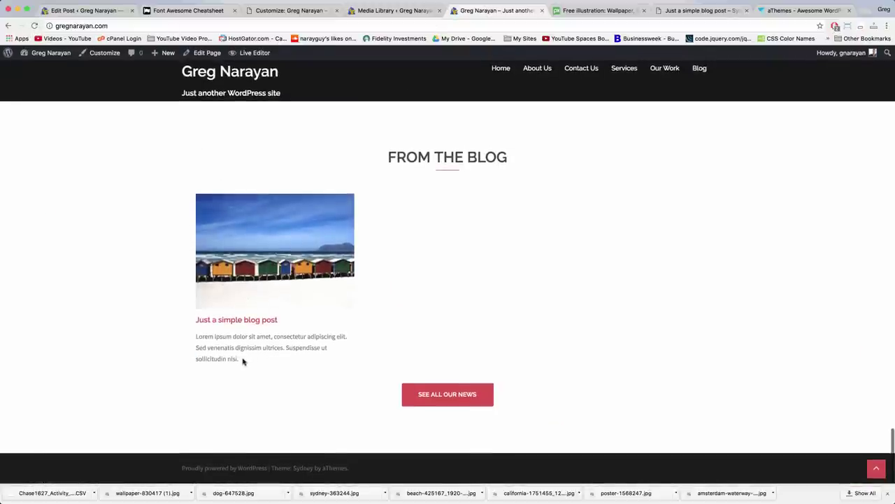
drag(242, 360, 196, 347)
click(279, 361)
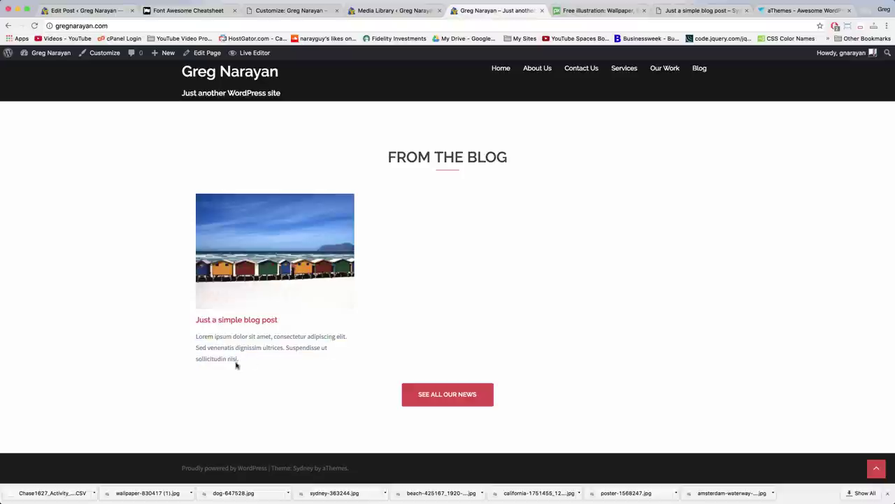
click(236, 242)
scroll(293, 246, down, 5)
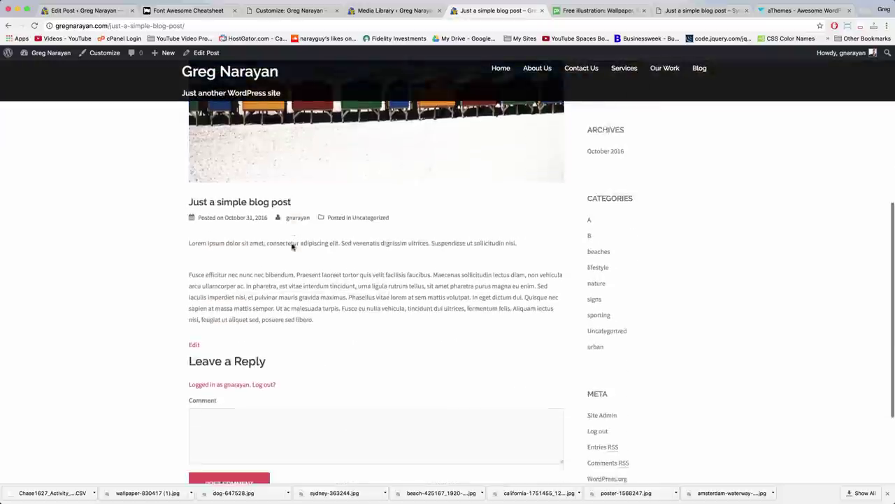
scroll(293, 246, down, 3)
scroll(292, 247, up, 5)
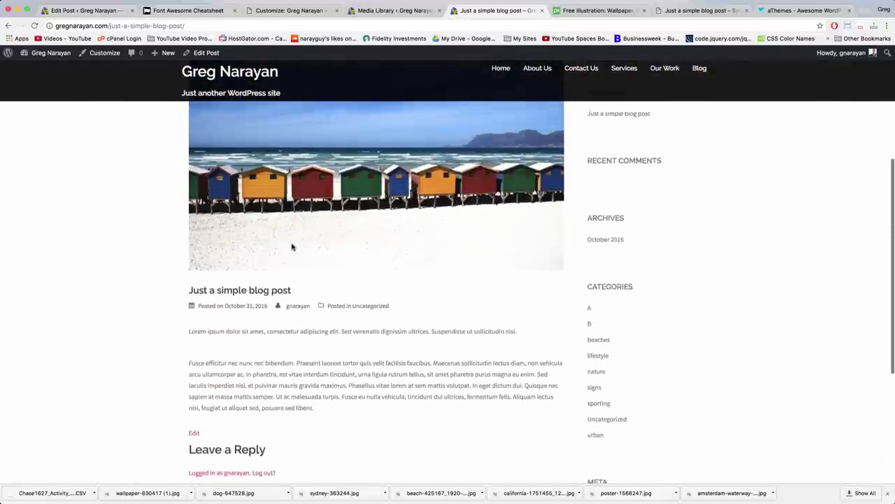
scroll(292, 246, up, 2)
scroll(392, 240, down, 3)
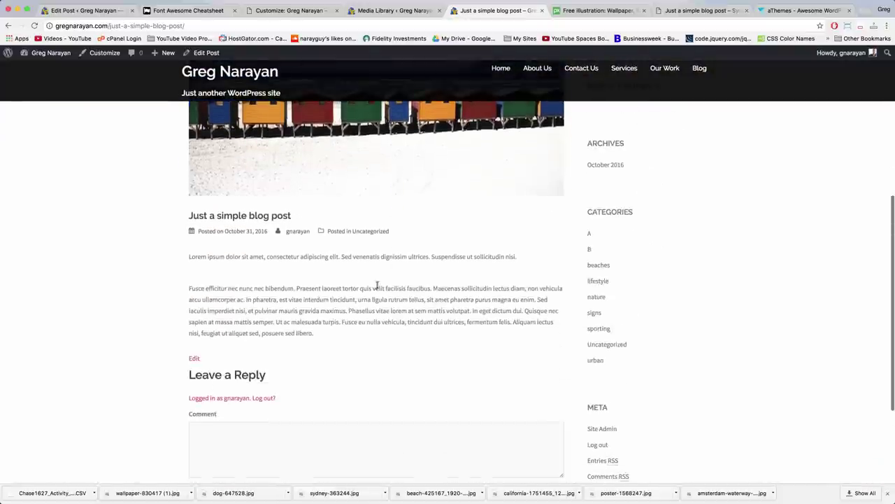
Delete the empty paragraph before 'Fusce efficitur' and update the post
click(371, 13)
click(84, 11)
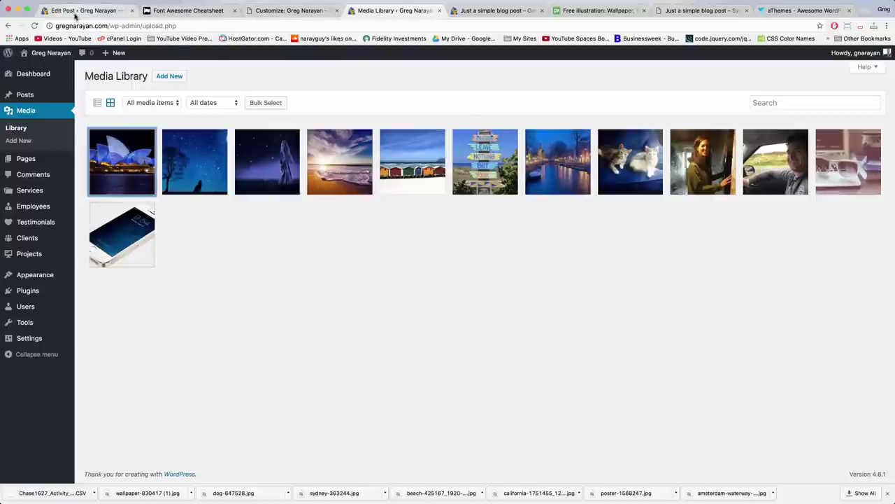
click(90, 274)
key(BackSpace)
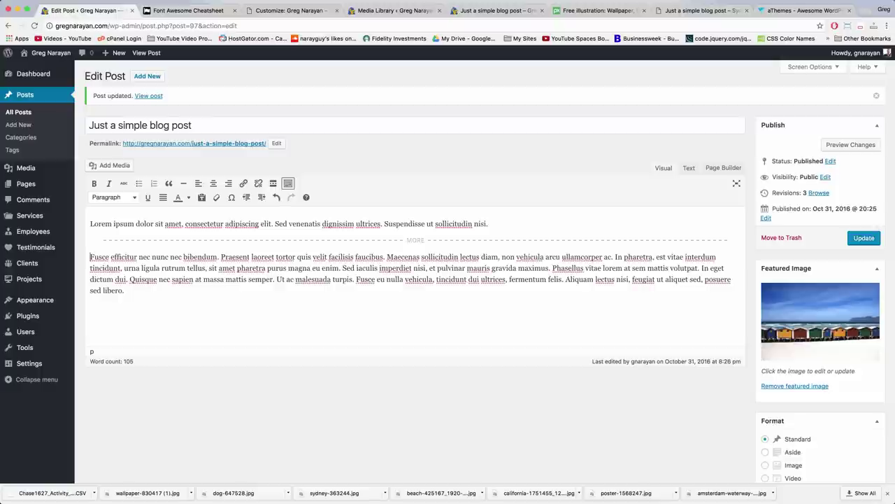
click(865, 239)
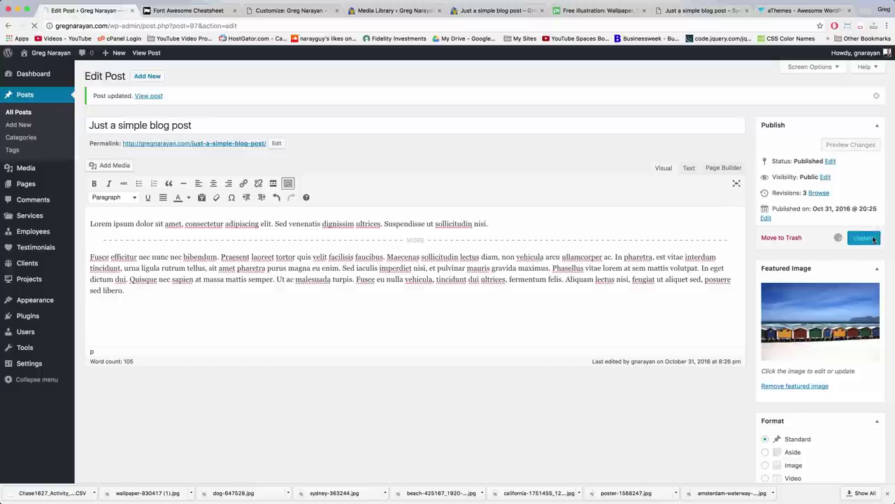
Reload the live post to confirm the gap is gone, then visit the home page
click(458, 11)
click(446, 25)
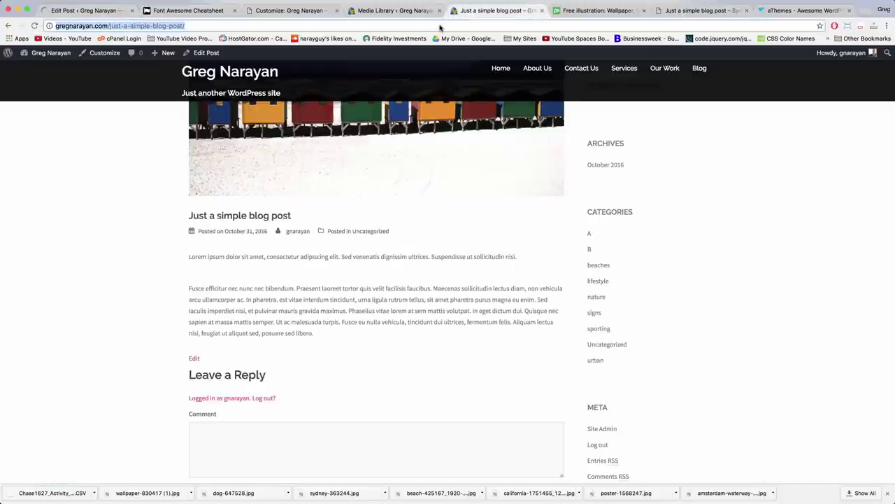
key(Return)
scroll(199, 235, down, 1)
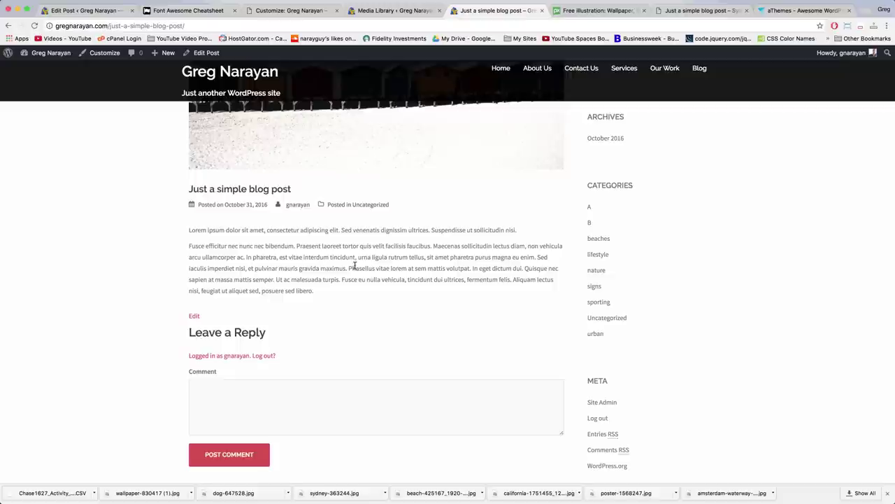
scroll(348, 279, up, 10)
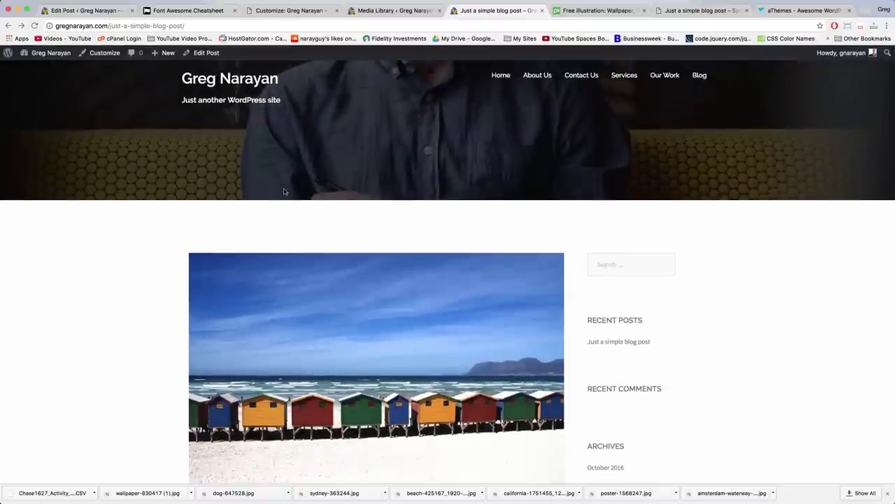
click(215, 81)
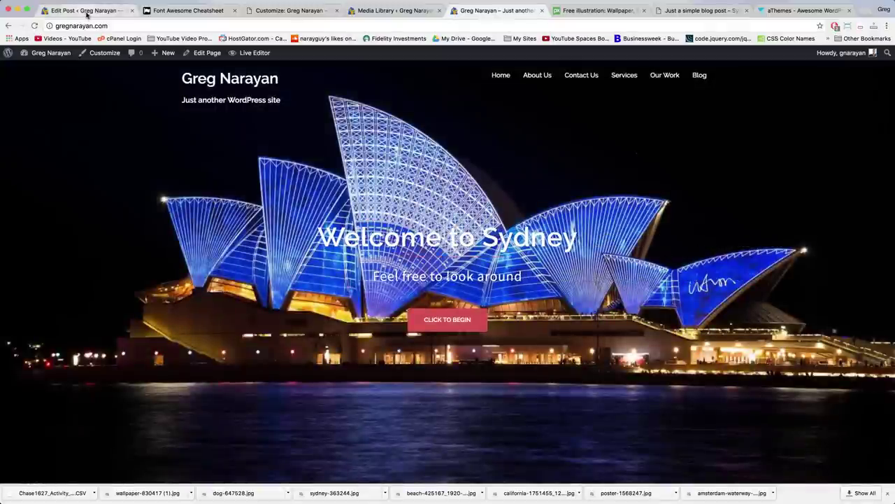
click(86, 11)
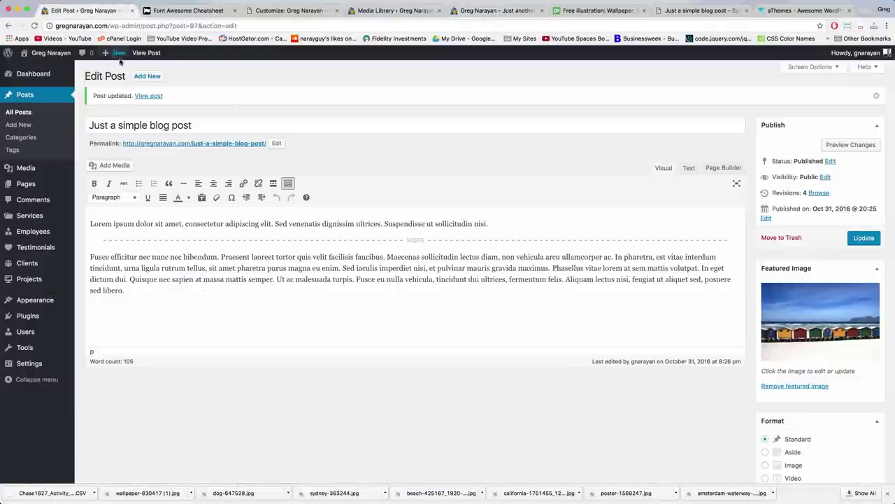
Start a new post and paste a placeholder paragraph into its body
click(25, 124)
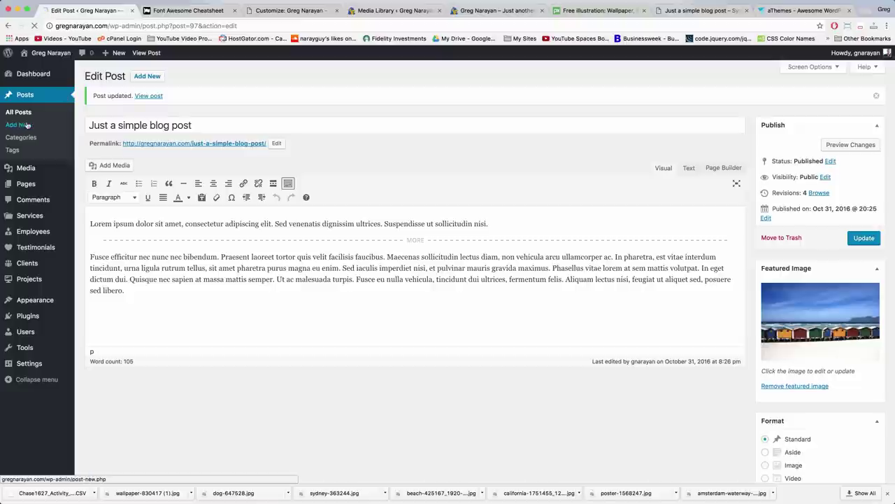
click(129, 206)
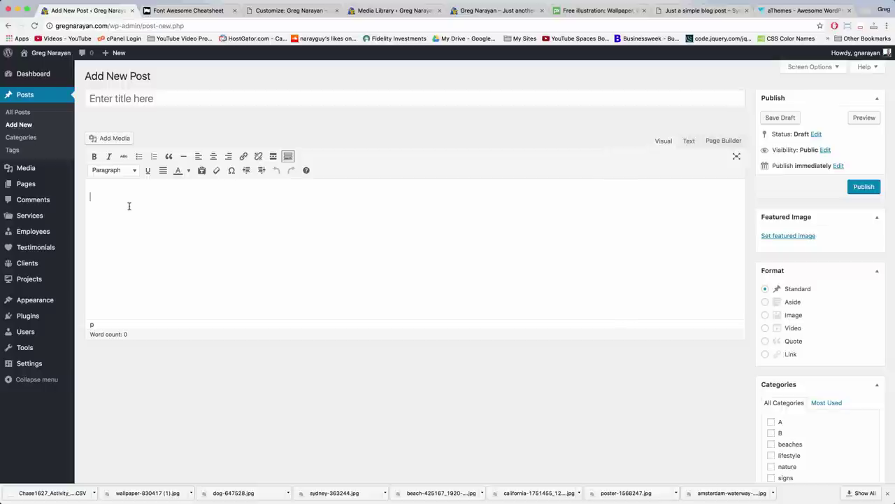
text(Lorem ipsum dolor sit amet, consectetur adipiscing elit. Sed venenatis dignissim ultrices. Suspendisse ut sollicitudin nisi. Fusce efficitur nec nunc nec bibendum. Praesent laoreet tortor quis velit facilisis faucibus. Maecenas sollicitudin lectus diam, non vehicula arcu ullamcorper ac. In pharetra, est vitae interdum tincidunt, urna ligula rutrum tellus, sit amet pharetra purus magna eu enim. Sed iaculis imperdiet nisi, et pulvinar mauris gravida maximus. Phasellus vitae lorem at sem mattis volutpat. In eget dictum dui. Quisque nec sapien at massa mattis semper. Ut ac malesuada turpis. Fusce eu nulla vehicula, tincidunt dui ultrices, fermentum felis. Aliquam lectus nisi, feugiat ut aliquet sed, posuere sed libero.)
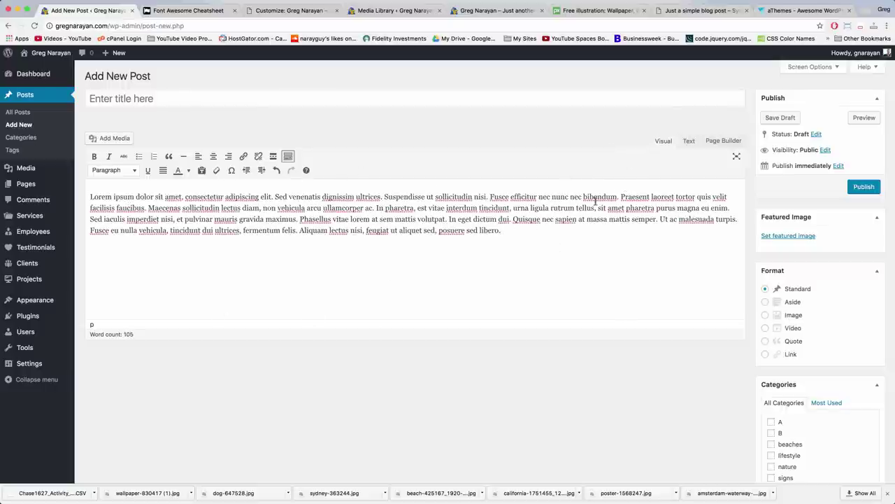
scroll(823, 315, down, 5)
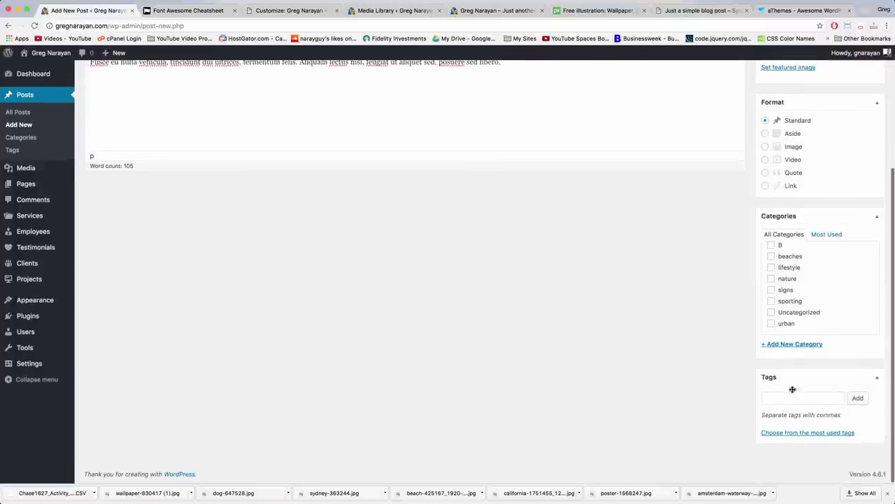
scroll(793, 389, up, 5)
Set the cats photo as the post's featured image
click(773, 238)
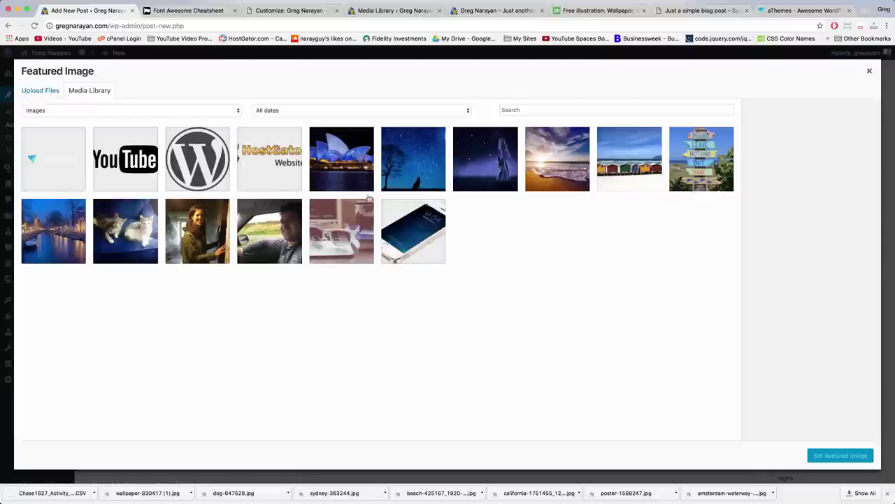
click(110, 239)
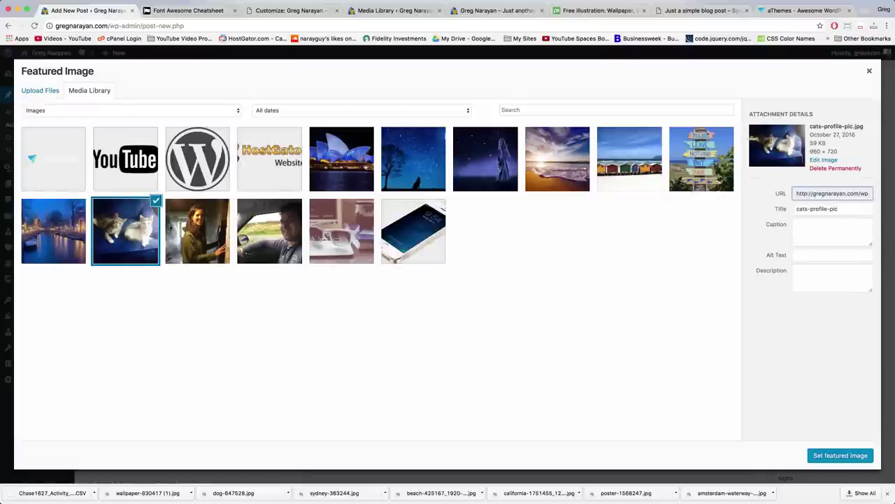
click(842, 455)
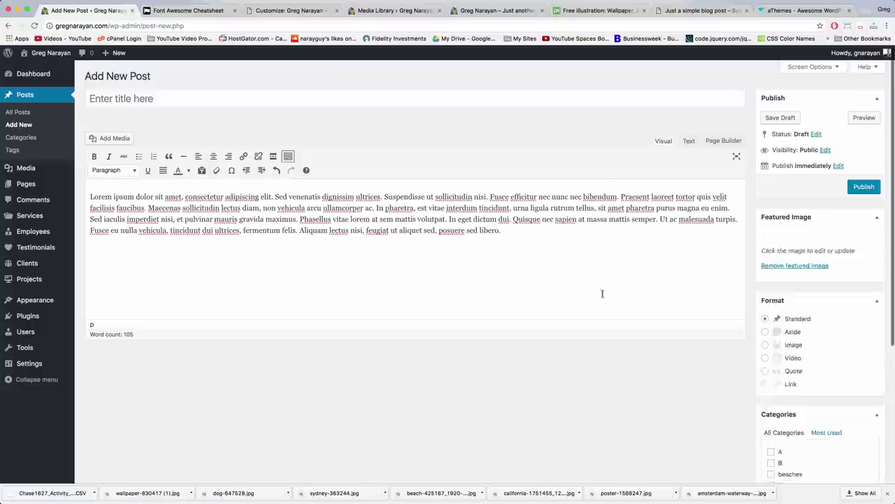
Title the post '5 reason we love kittens'
click(112, 100)
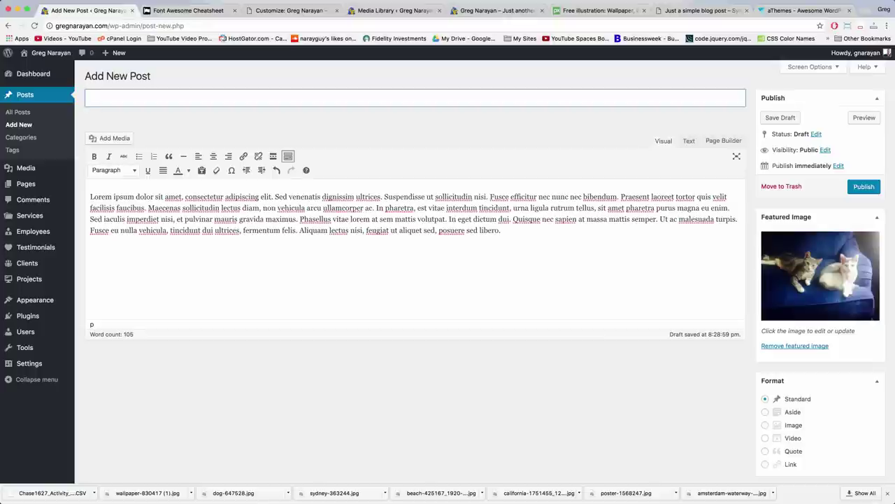
text(5 reason we love kittens)
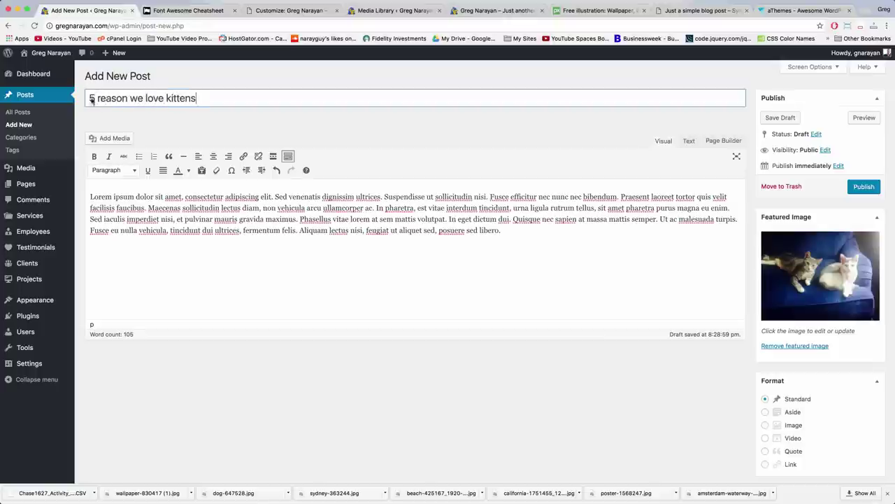
click(158, 99)
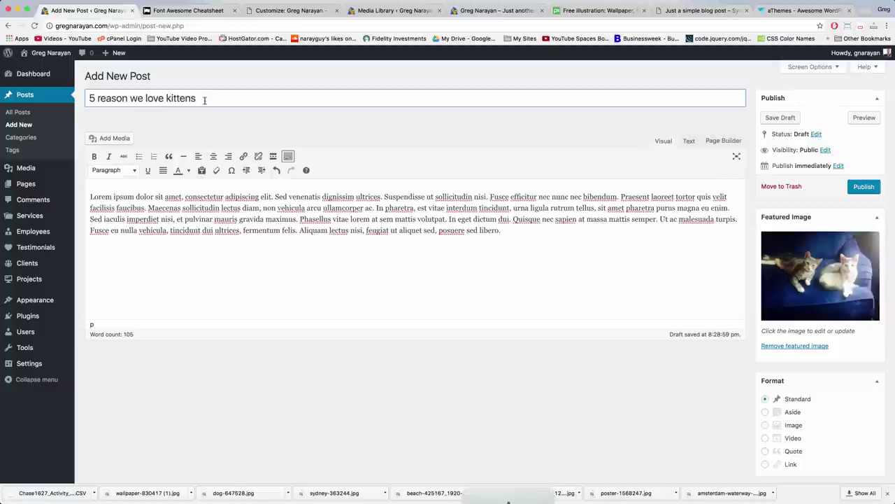
click(519, 220)
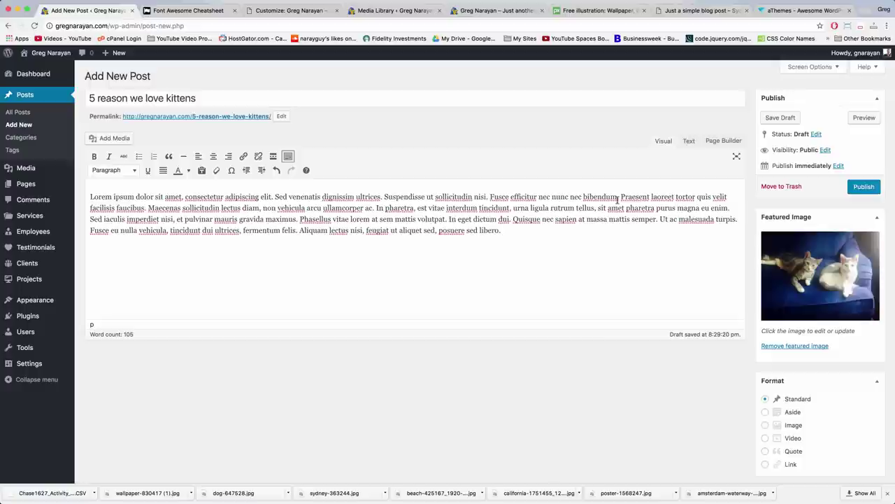
Add a new 'kittens' category, publish the post, and start another new post
scroll(852, 193, down, 5)
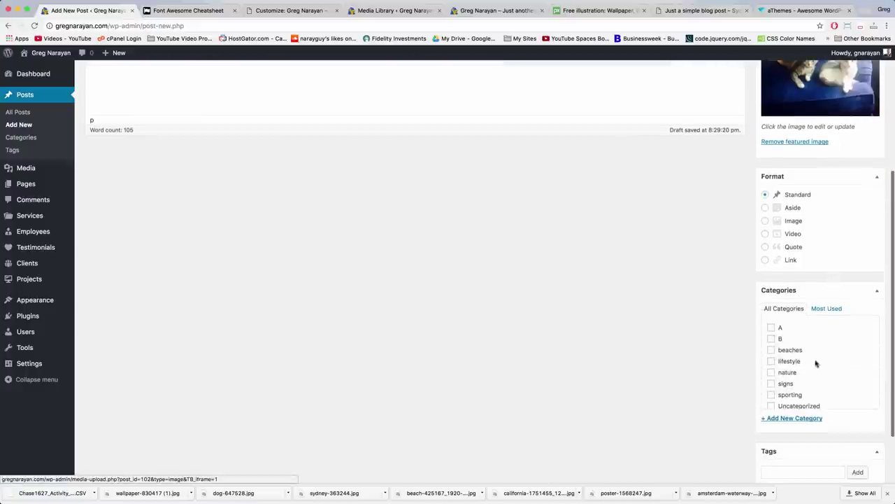
scroll(782, 365, down, 2)
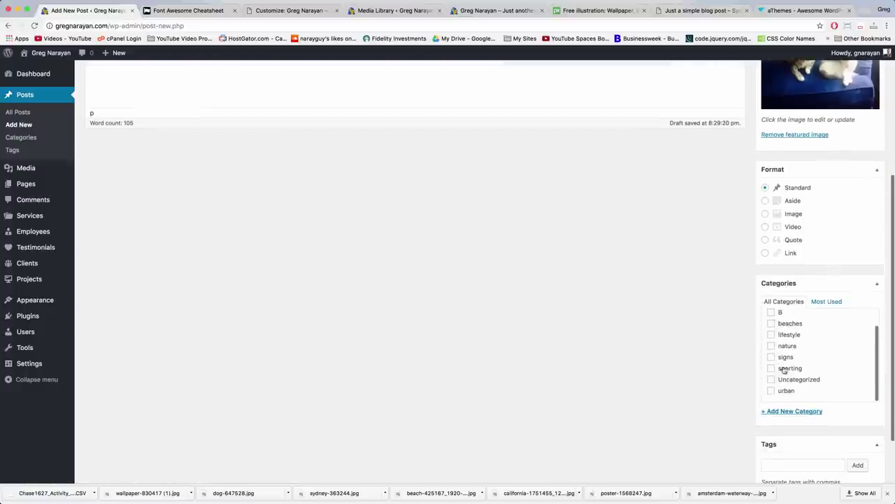
click(784, 412)
text(kittens)
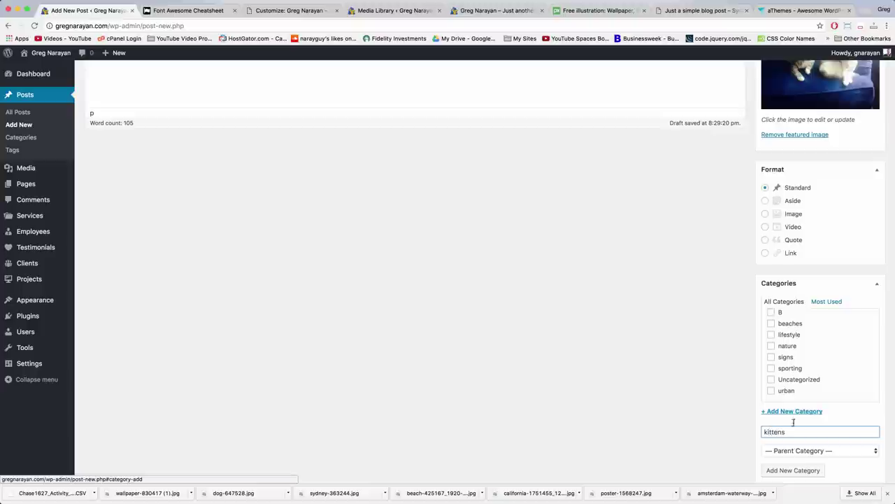
click(803, 470)
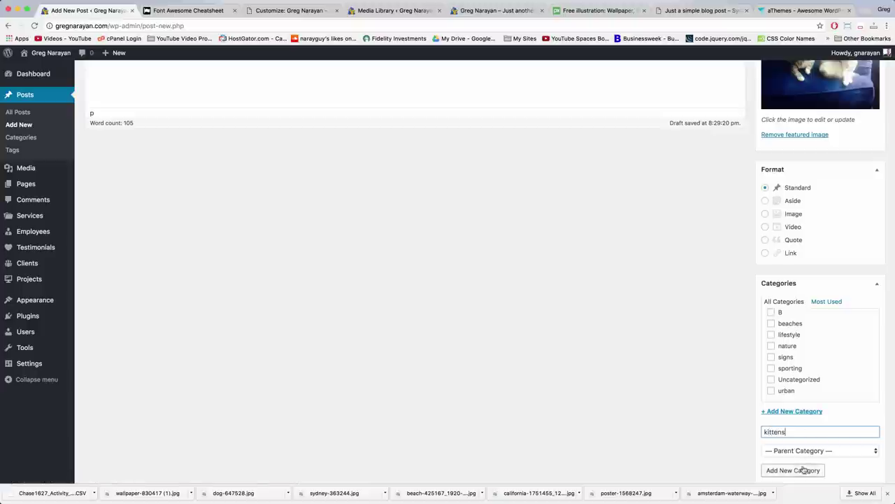
scroll(805, 374, up, 5)
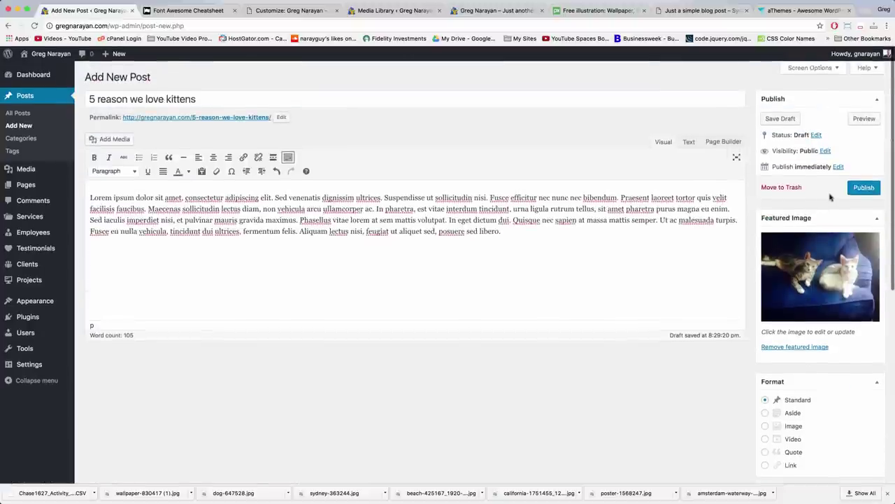
click(861, 186)
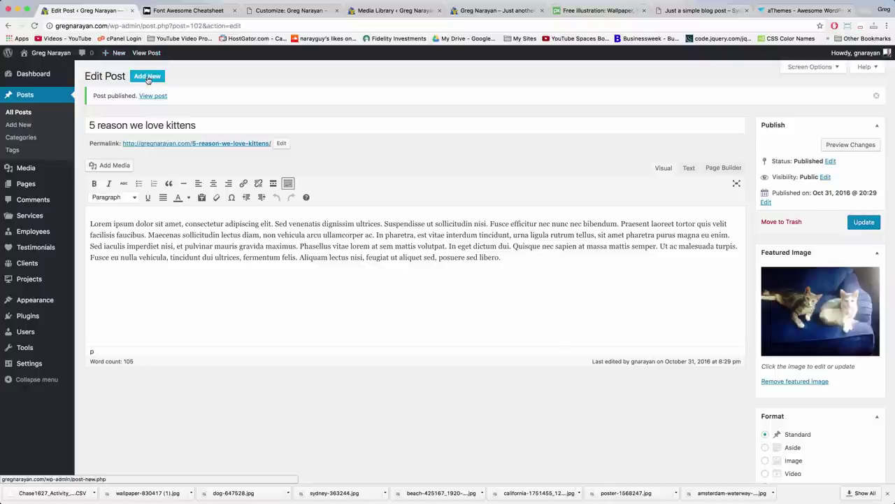
click(148, 78)
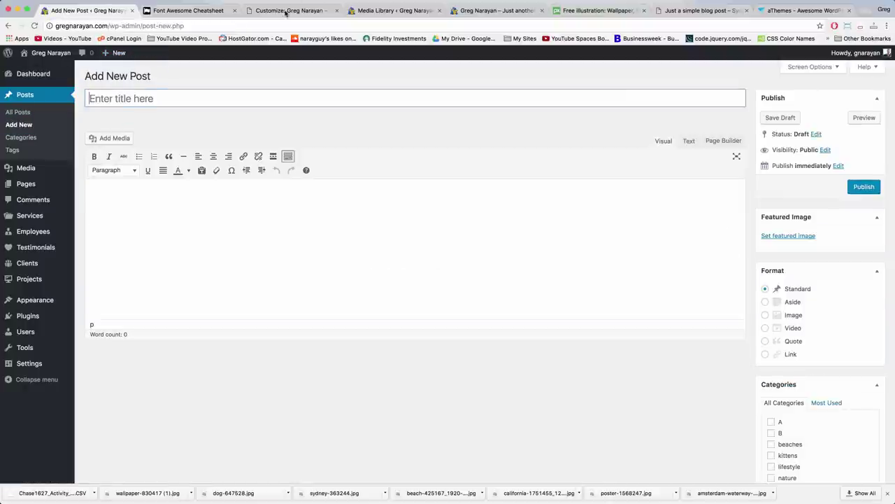
Title the post "Don't miss our gallery showing thursday night!" and paste filler text into the body
click(704, 11)
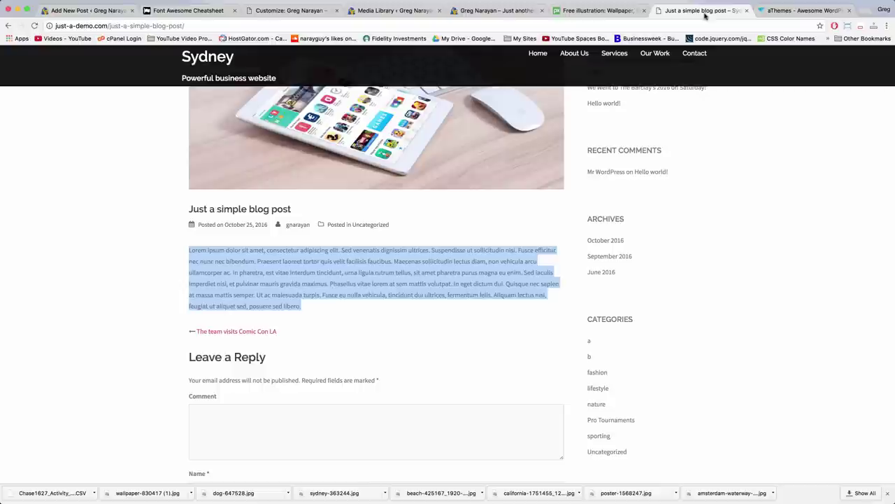
click(184, 60)
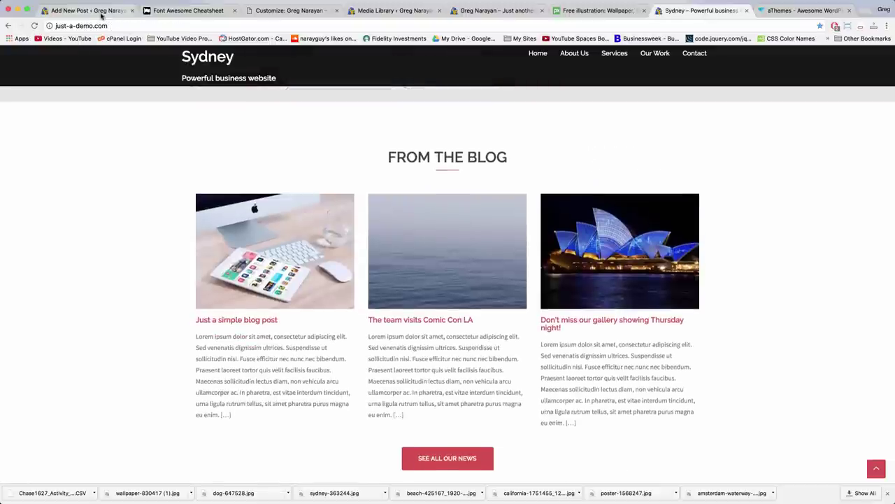
click(108, 10)
text(Don')
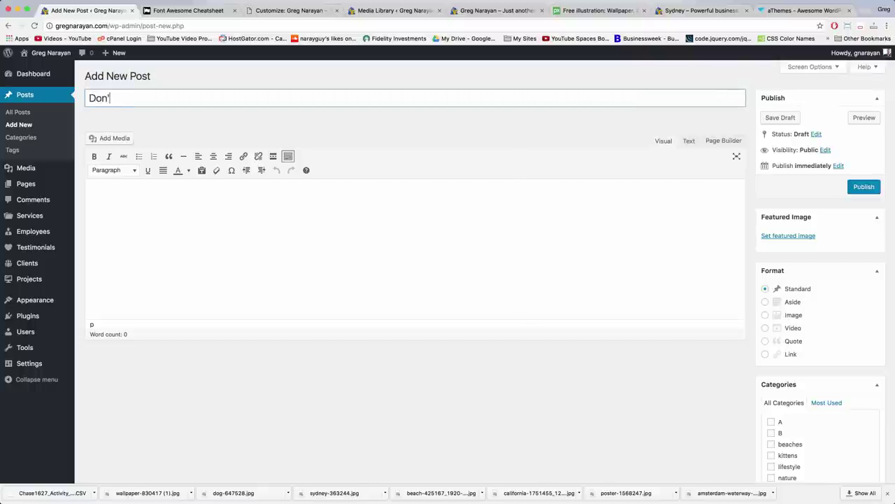
text(t miss our gallery shwoi)
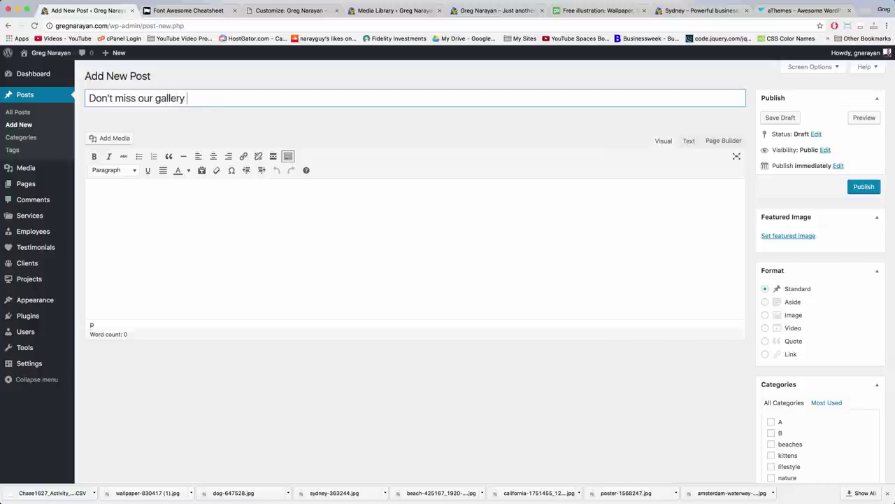
key(BackSpace)
key(BackSpace)
text(owing thu)
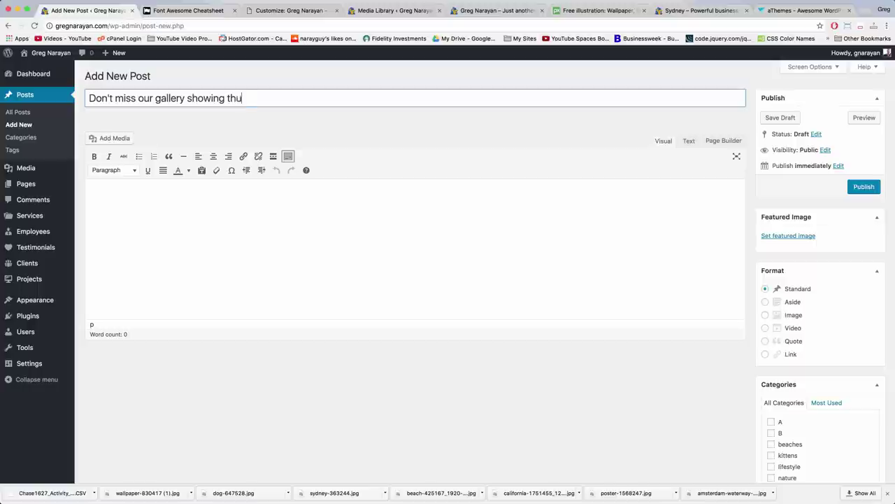
text(night!)
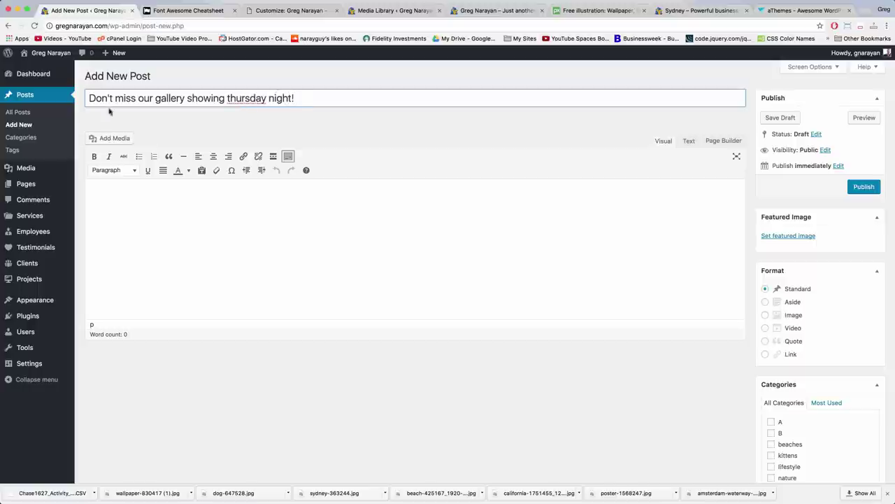
click(125, 197)
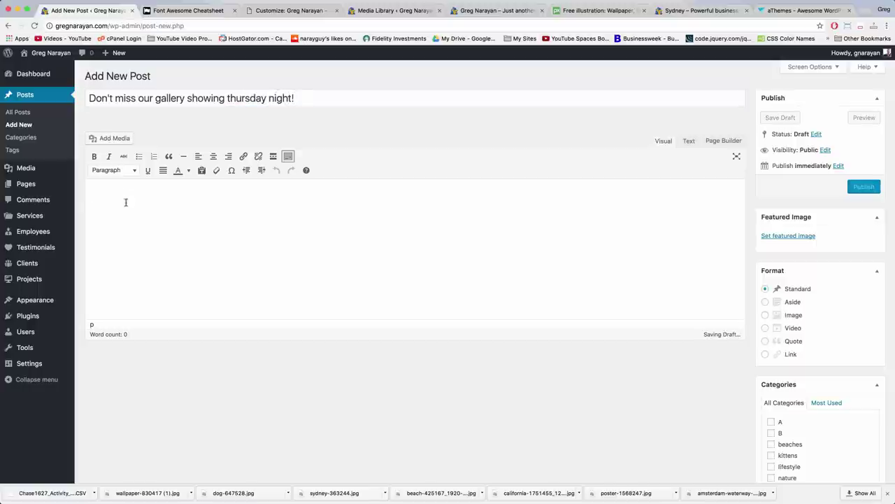
text(Lorem ipsum dolor sit amet, consectetur adipiscing elit. Sed venenatis dignissim ultrices. Suspendisse ut sollicitudin nisi. Fusce efficitur nec nunc nec bibendum. Praesent laoreet tortor quis velit facilisis faucibus. Maecenas sollicitudin lectus diam, non vehicula arcu ullamcorper ac. In pharetra, est vitae interdum tincidunt, urna ligula rutrum tellus, sit amet pharetra purus magna eu enim. Sed iaculis imperdiet nisi, et pulvinar mauris gravida maximus. Phasellus vitae lorem at sem mattis volutpat. In eget dictum dui. Quisque nec sapien at massa mattis semper. Ut ac malesuada turpis. Fusce eu nulla vehicula, tincidunt dui ultrices, fermentum felis. Aliquam lectus nisi, feugiat ut aliquet sed, posuere sed libero.)
Create and assign a new 'events' category
scroll(795, 315, down, 5)
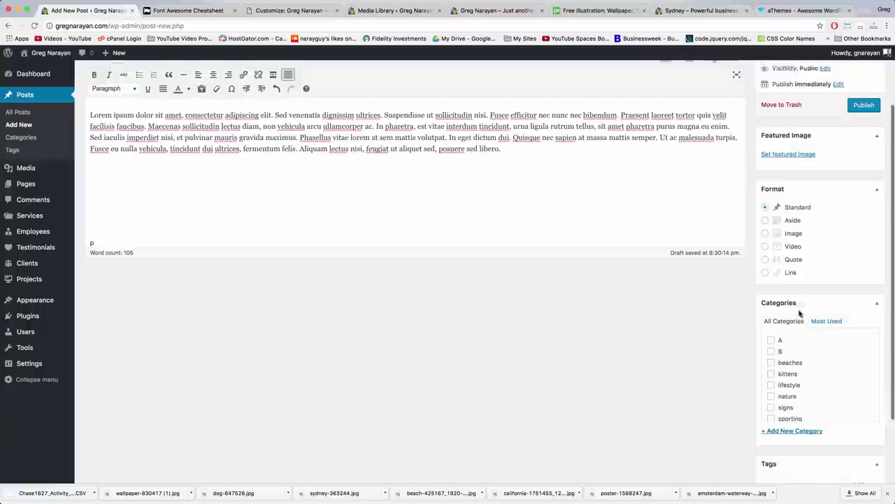
click(795, 387)
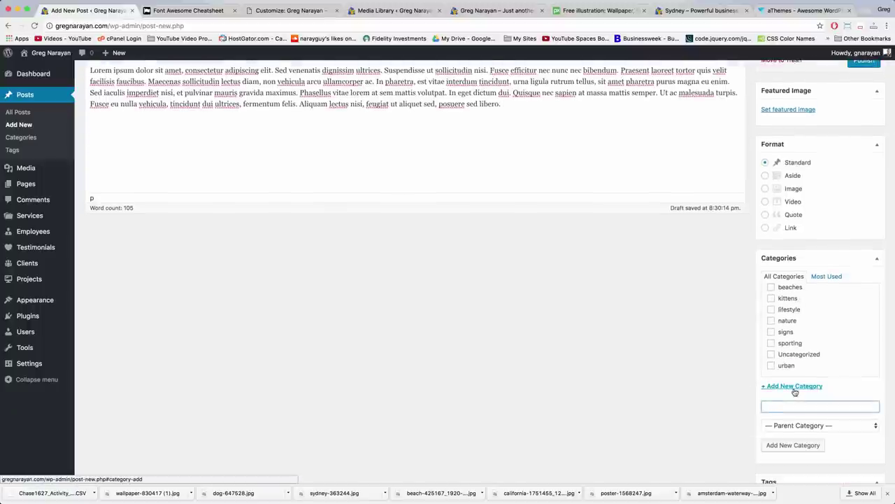
text(events)
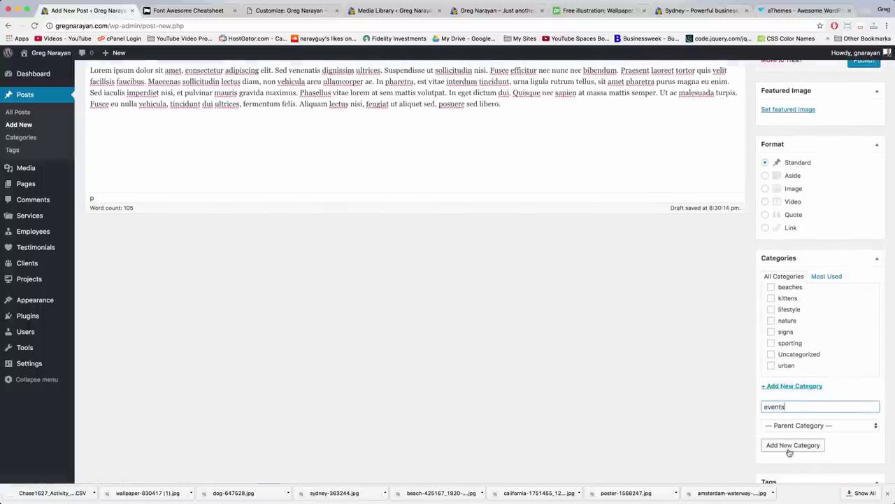
click(790, 445)
scroll(806, 318, down, 3)
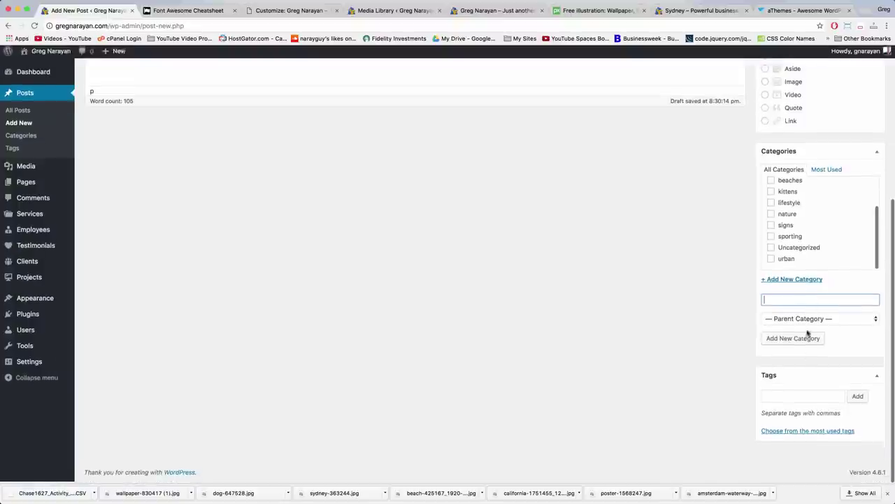
scroll(776, 262, up, 8)
scroll(782, 243, down, 1)
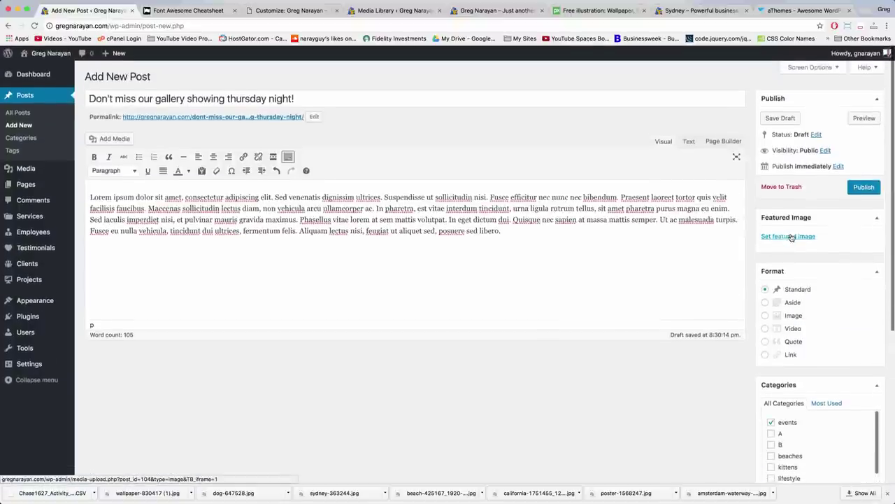
Set the Sydney Opera House photo as featured image and publish the post
click(784, 237)
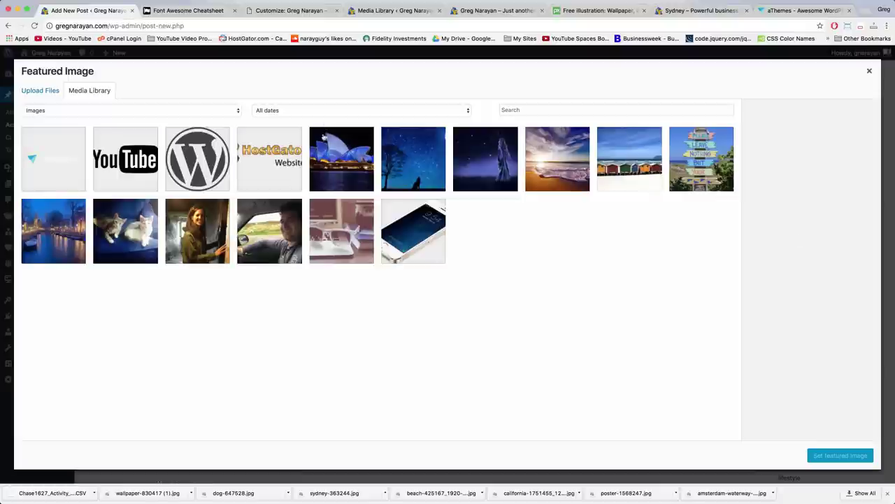
click(352, 166)
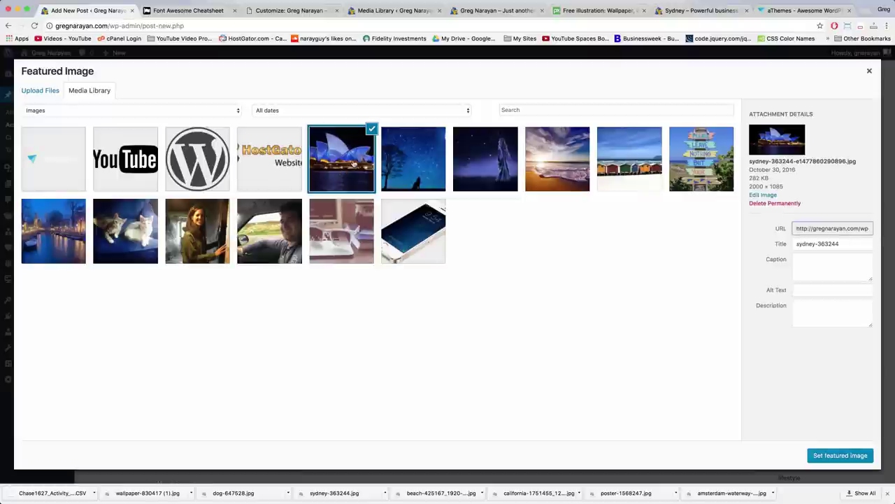
click(835, 455)
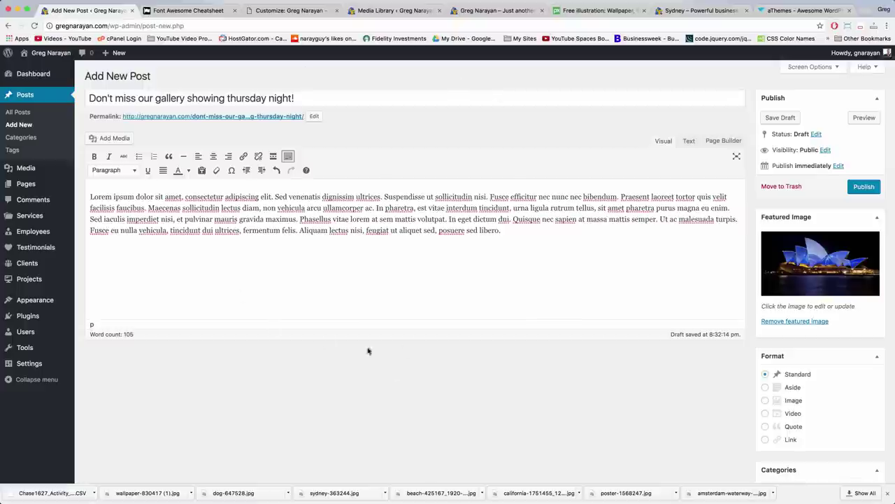
scroll(811, 266, down, 5)
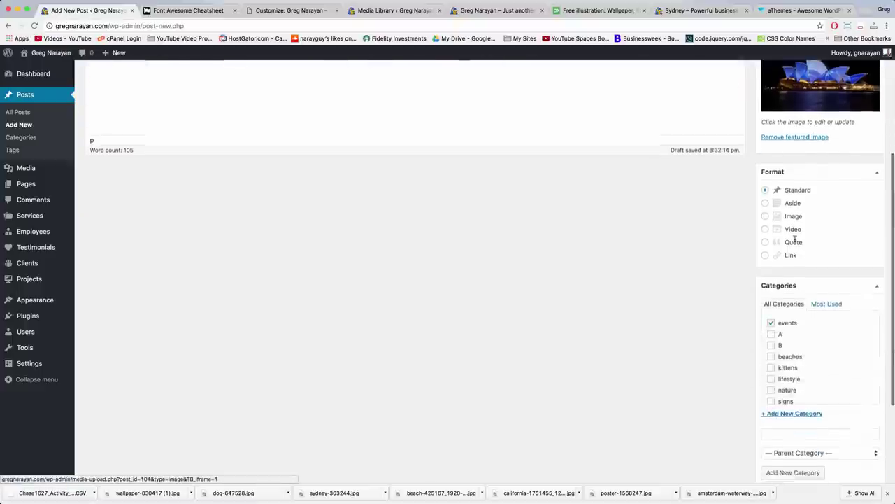
scroll(798, 238, up, 5)
click(864, 187)
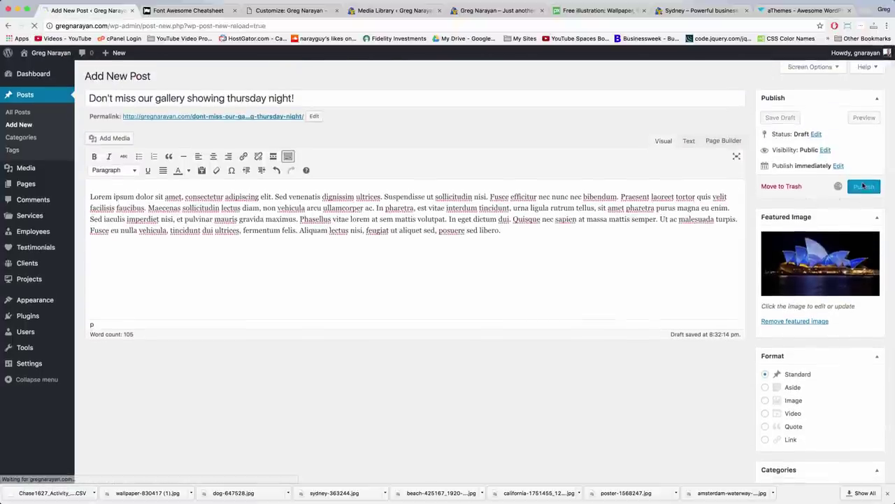
Check the live homepage's From The Blog section against the Sydney demo, then return to the editor
click(493, 10)
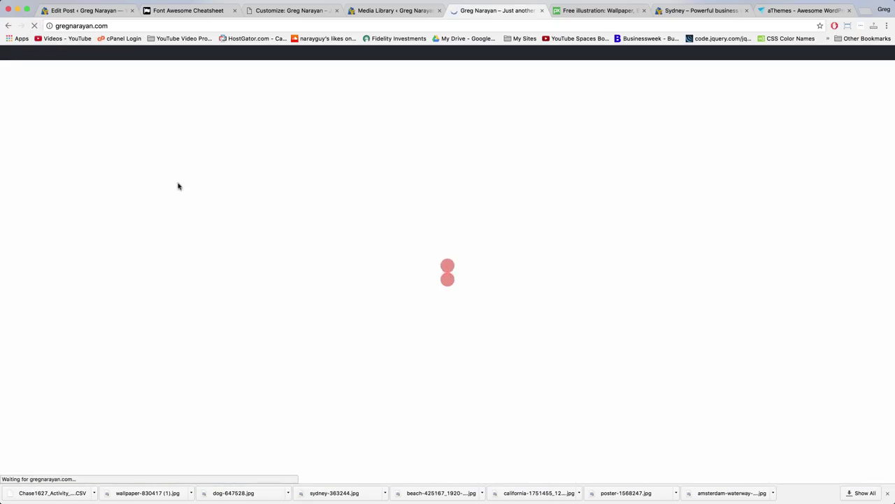
scroll(188, 193, down, 15)
scroll(188, 194, down, 12)
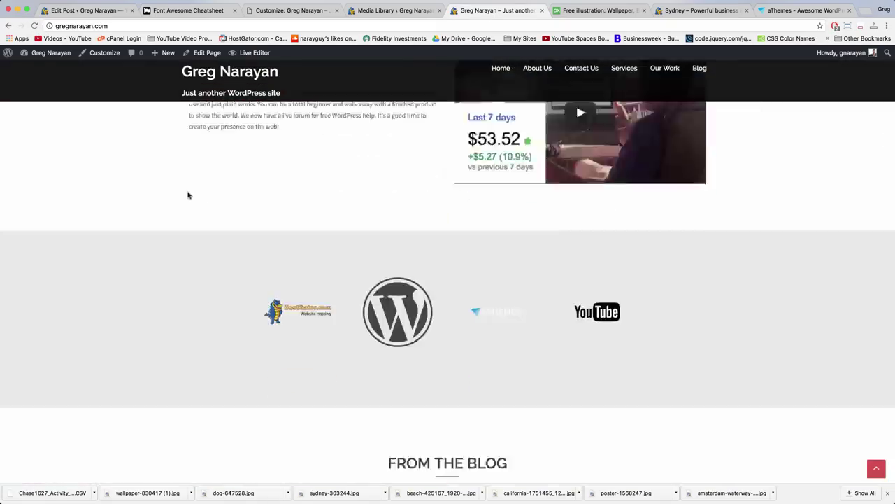
scroll(188, 194, up, 2)
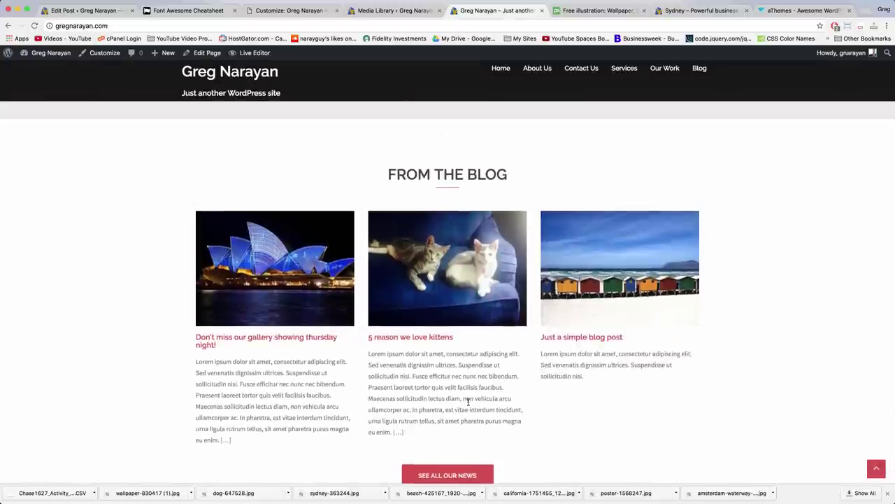
mouse_move(589, 378)
mouse_down()
mouse_move(543, 357)
mouse_move(377, 354)
mouse_move(583, 375)
mouse_up()
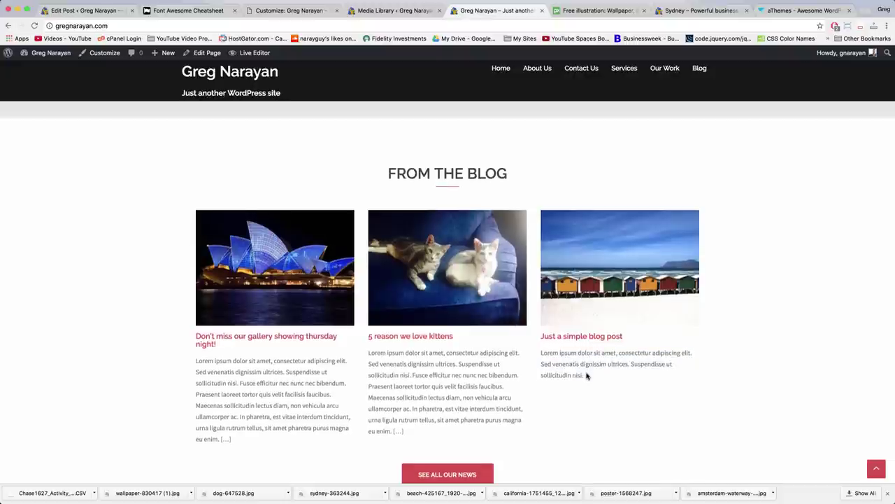
scroll(586, 373, down, 3)
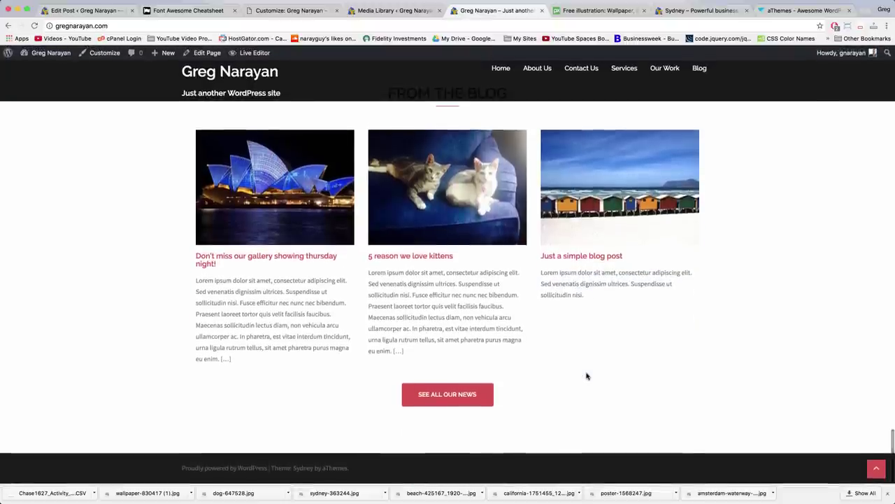
click(700, 10)
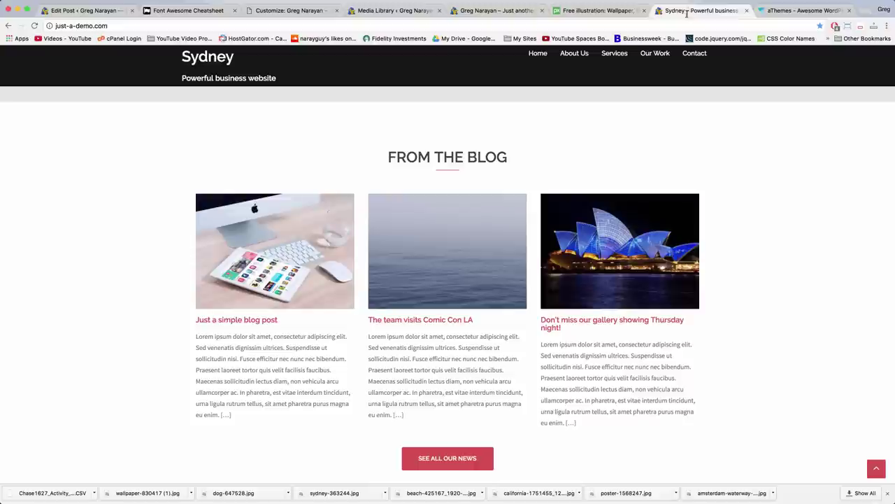
scroll(444, 221, down, 6)
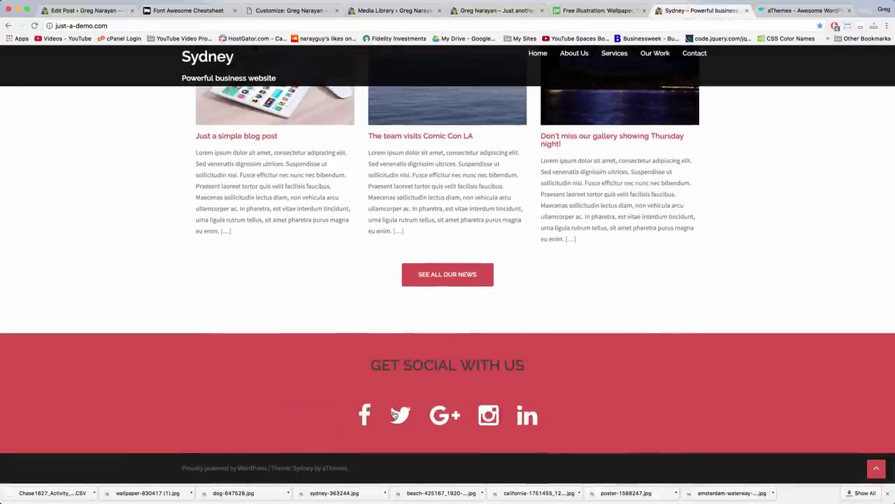
click(83, 10)
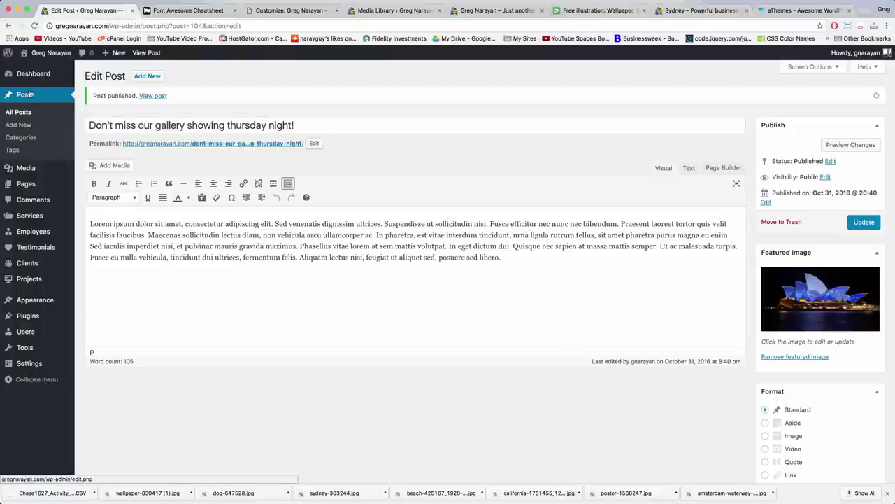
Open the Front Page from the Pages list for editing
click(31, 185)
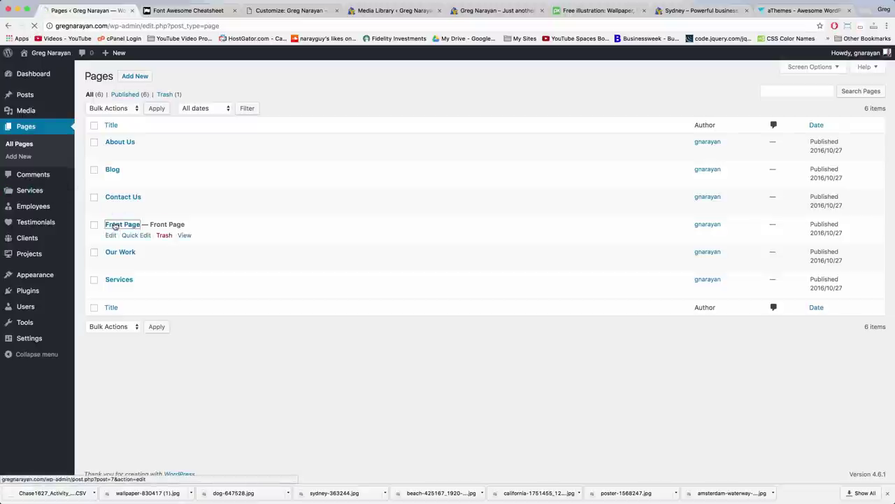
click(115, 224)
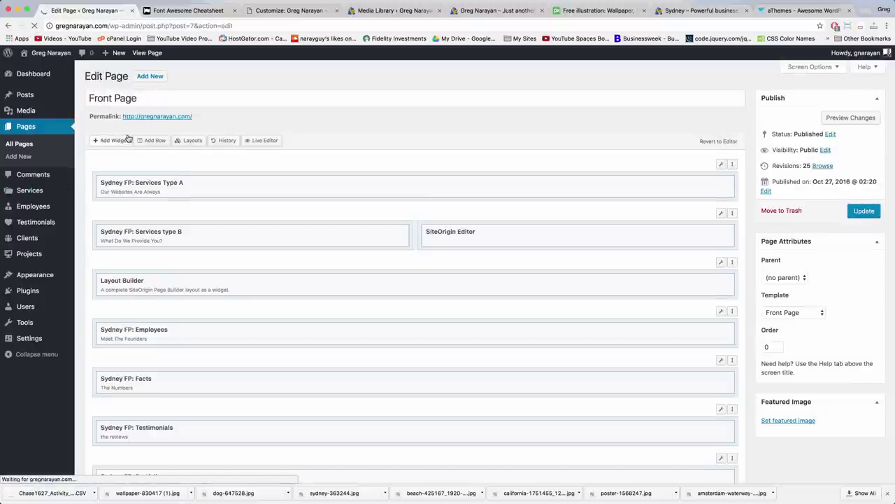
scroll(126, 140, down, 5)
scroll(129, 139, down, 1)
Insert a new single-column row at the bottom of the page layout
click(154, 68)
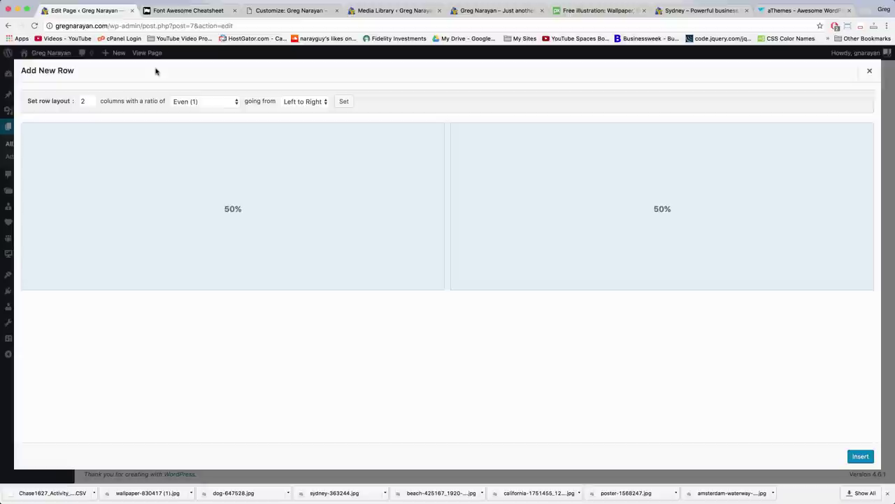
click(90, 104)
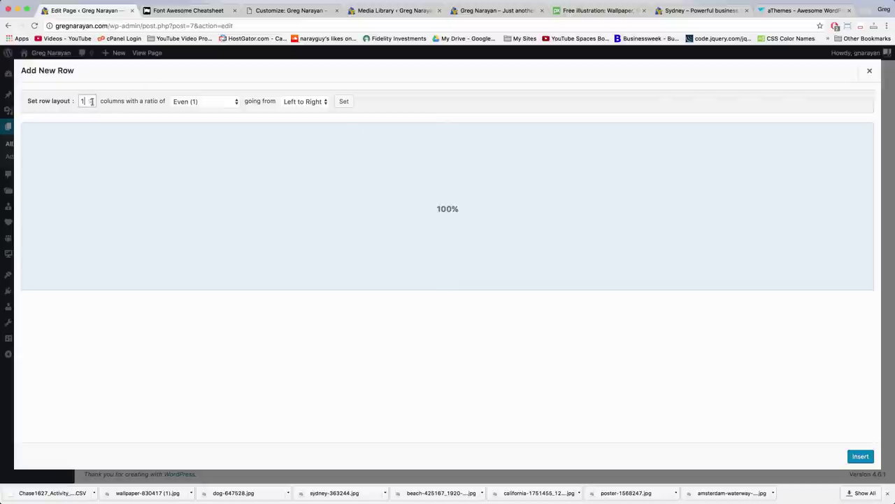
click(861, 456)
scroll(261, 300, down, 1)
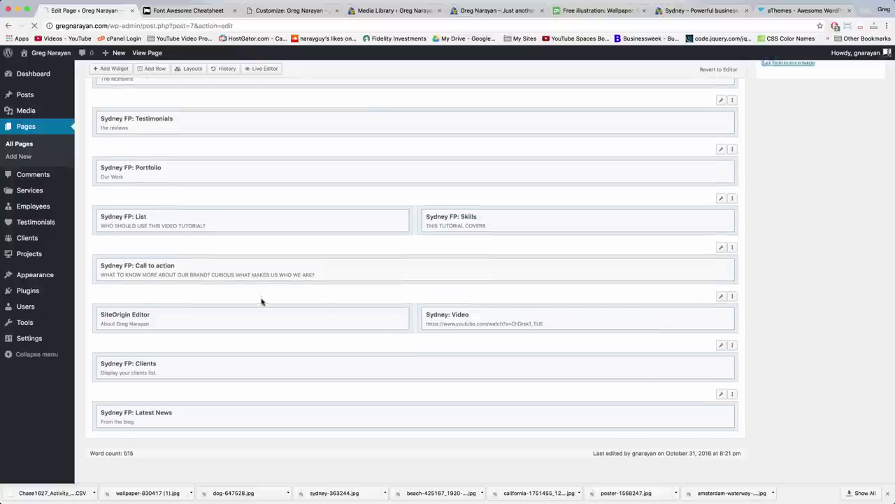
scroll(262, 302, up, 5)
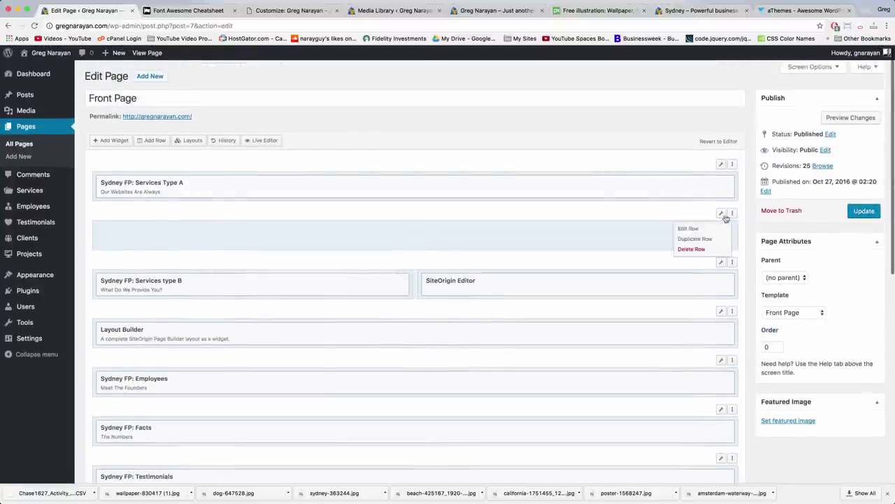
click(688, 246)
drag(750, 467, 689, 353)
scroll(720, 403, down, 5)
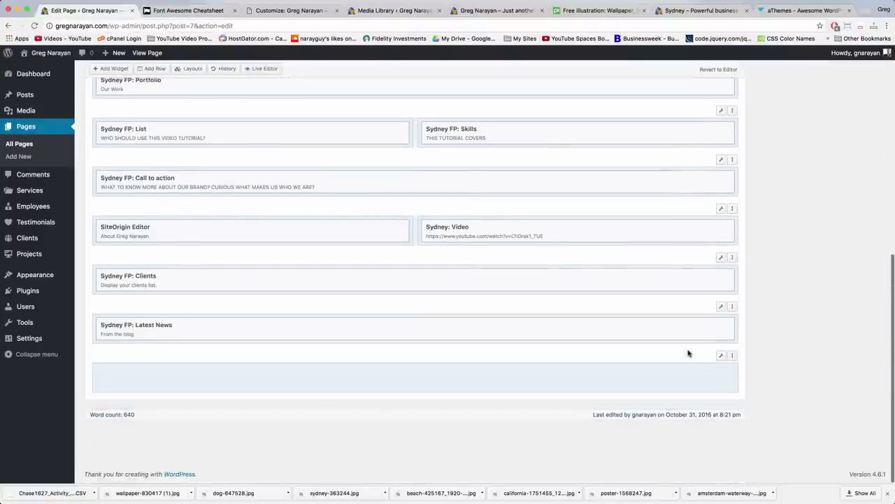
click(315, 390)
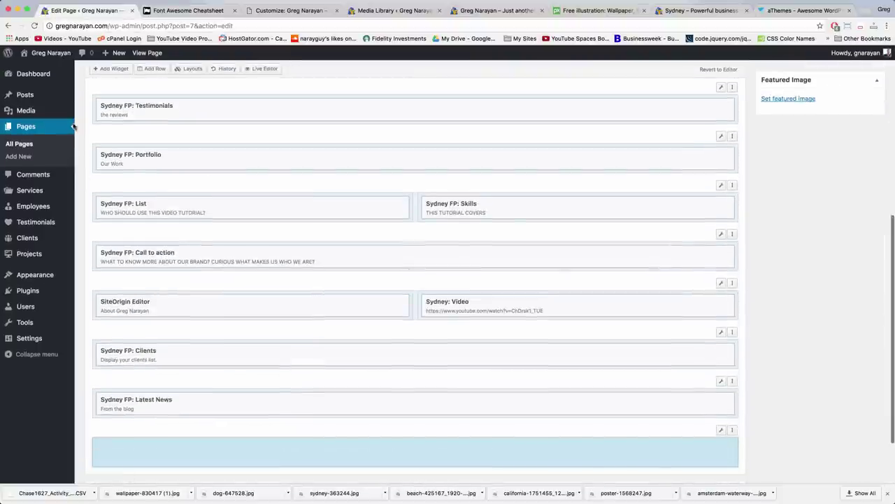
Place a Sydney FP: Social Profile widget in the new row, check the Sydney demo, and update
click(114, 68)
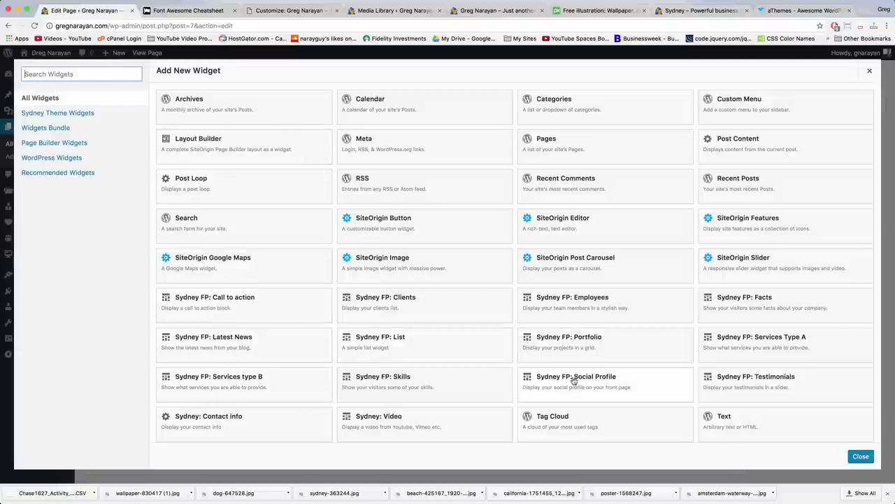
click(648, 381)
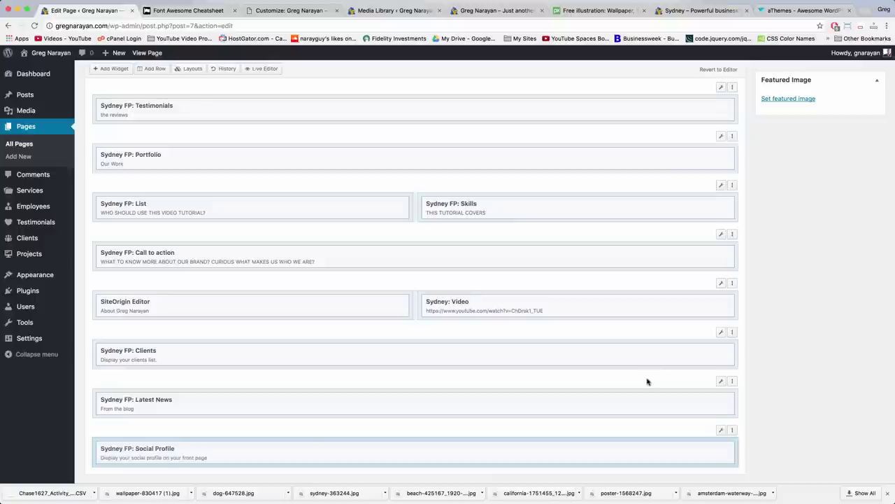
click(702, 9)
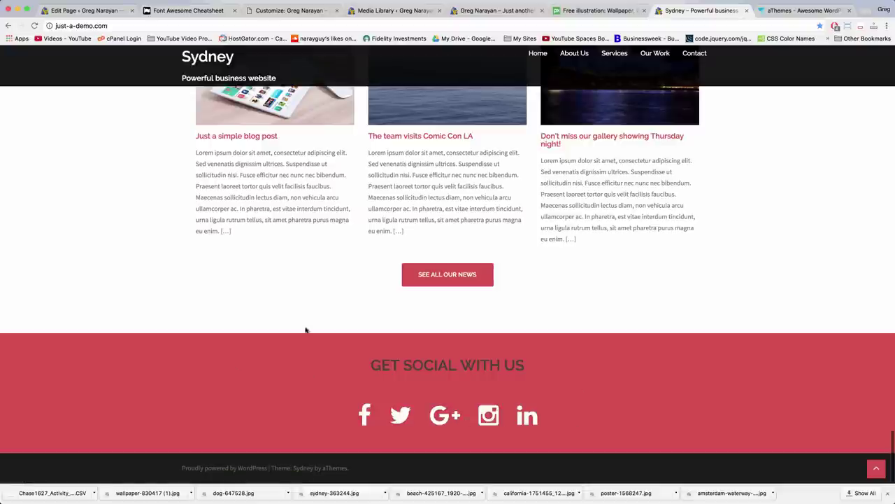
scroll(304, 292, up, 1)
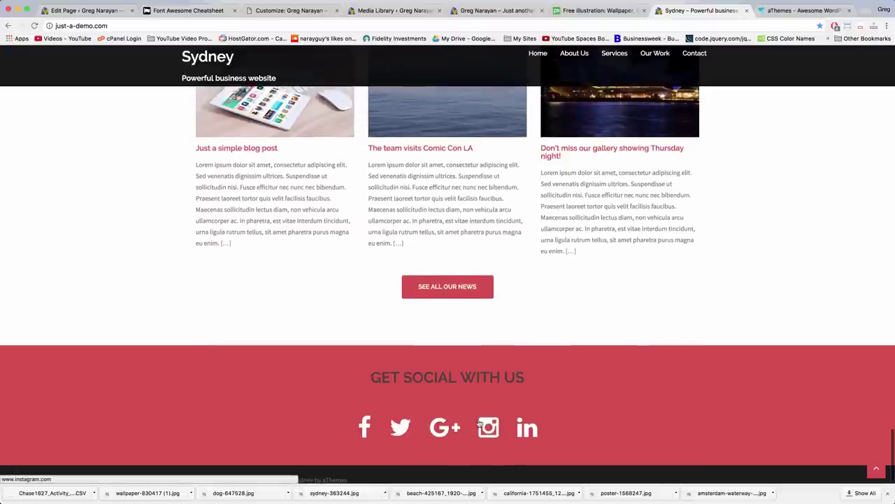
scroll(420, 385, down, 1)
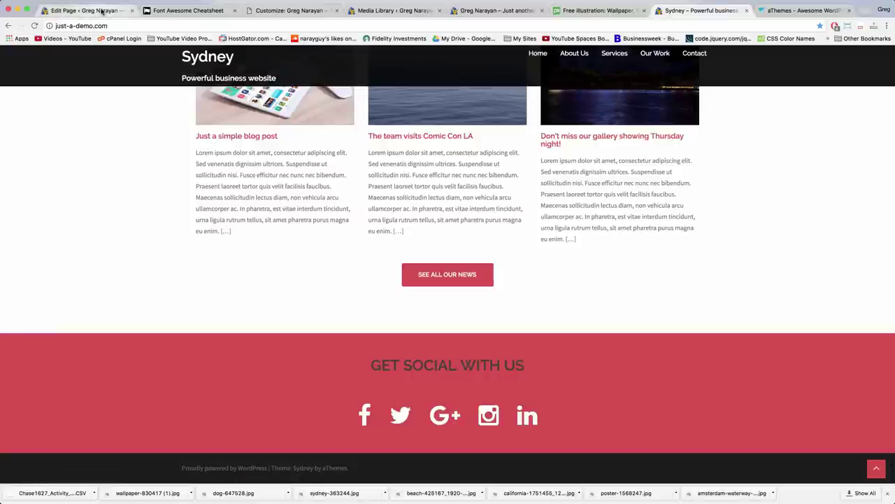
click(102, 12)
scroll(170, 390, up, 10)
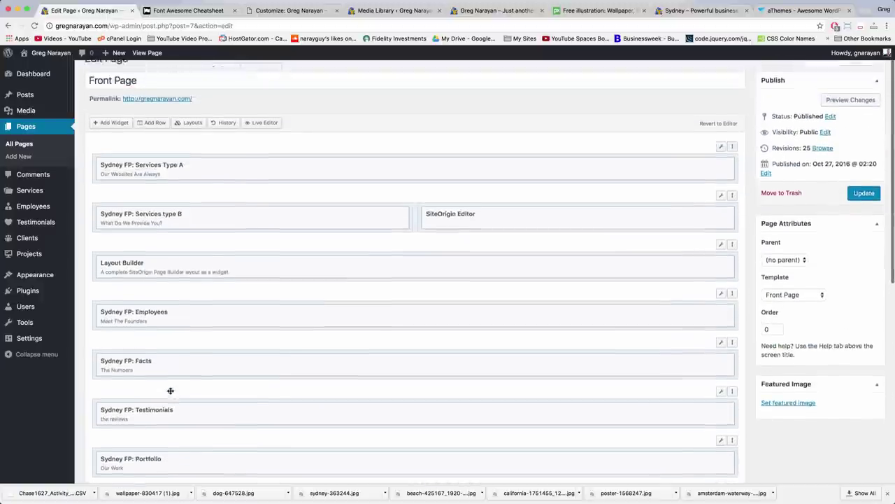
scroll(170, 391, down, 10)
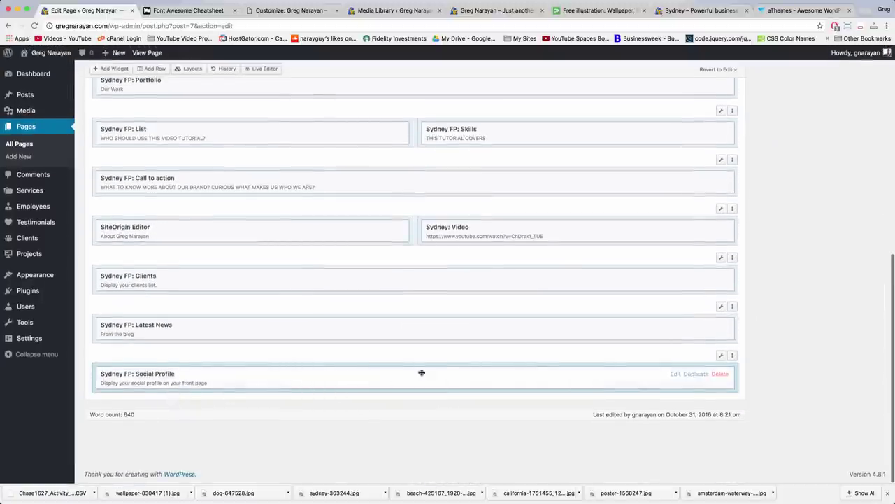
scroll(763, 210, up, 5)
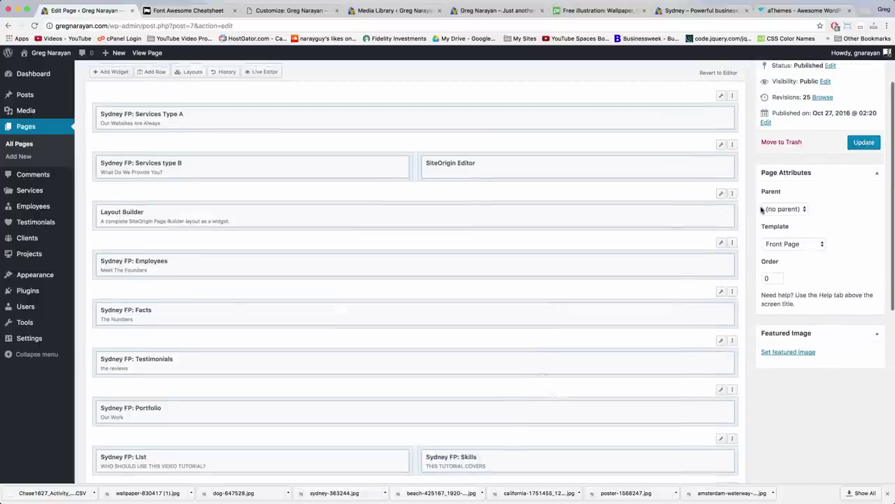
click(865, 142)
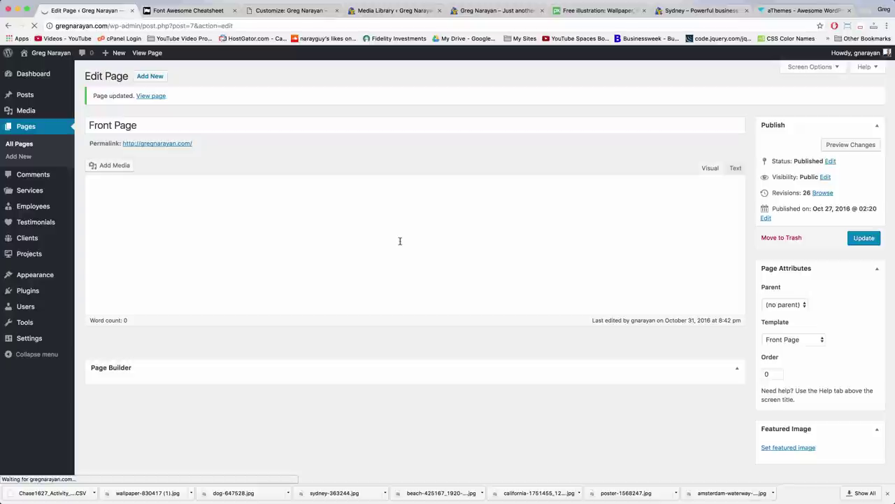
Title the Social Profile widget 'Get Social With Us' and update the Front Page
scroll(373, 263, down, 5)
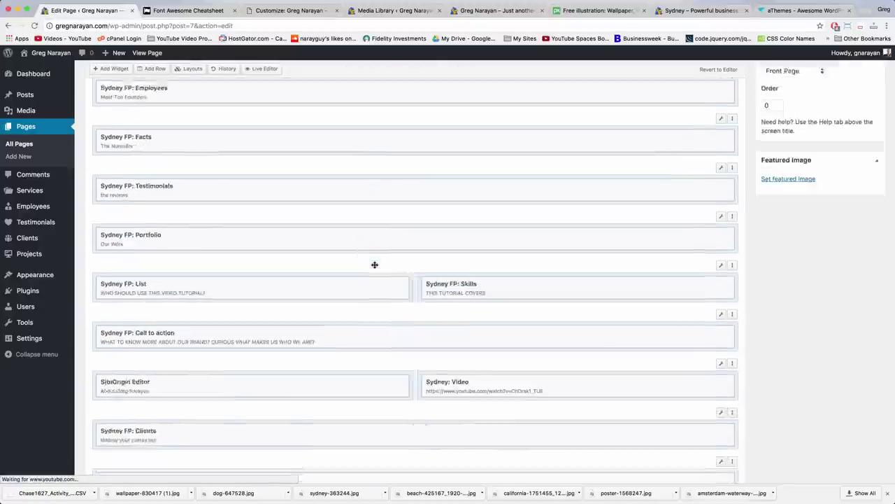
scroll(374, 264, down, 3)
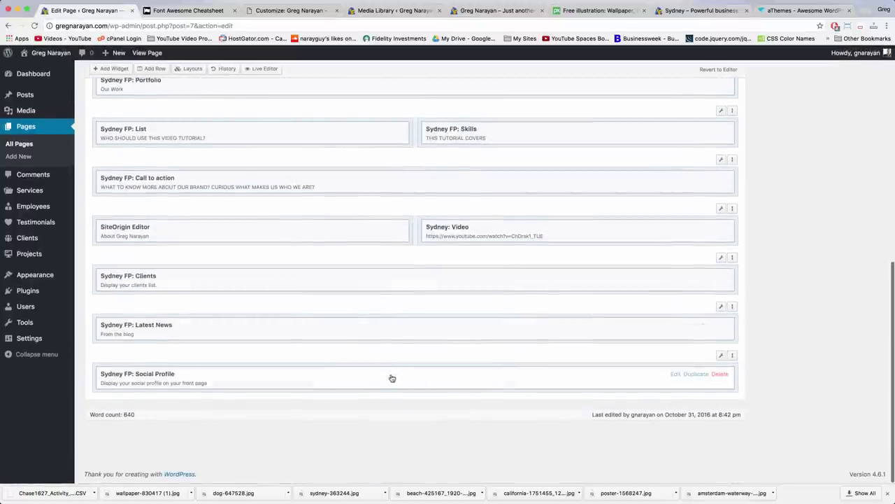
click(393, 379)
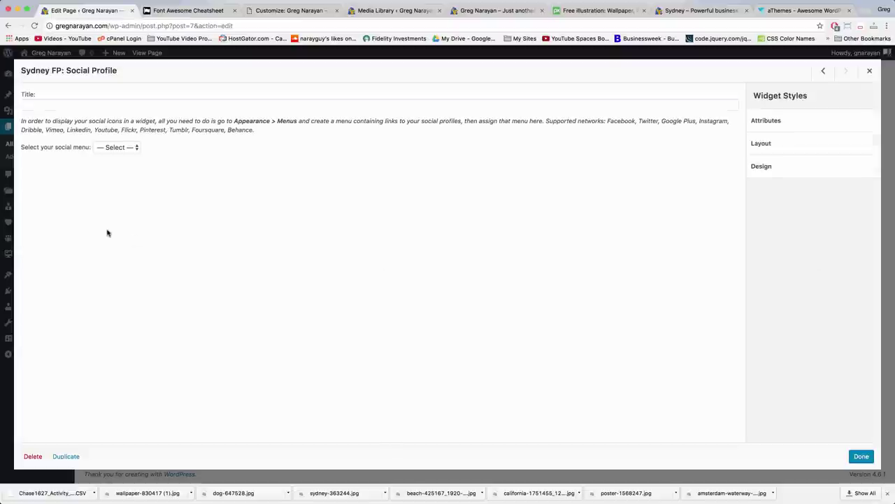
click(85, 103)
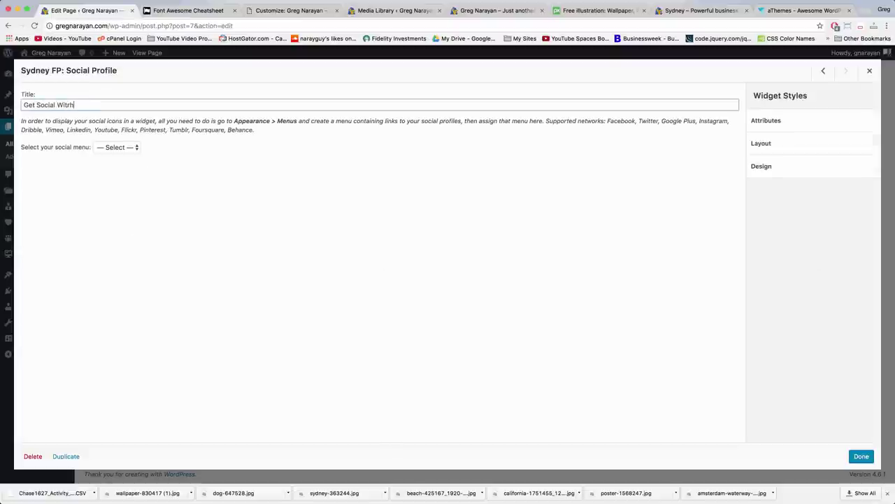
text(Get Social With)
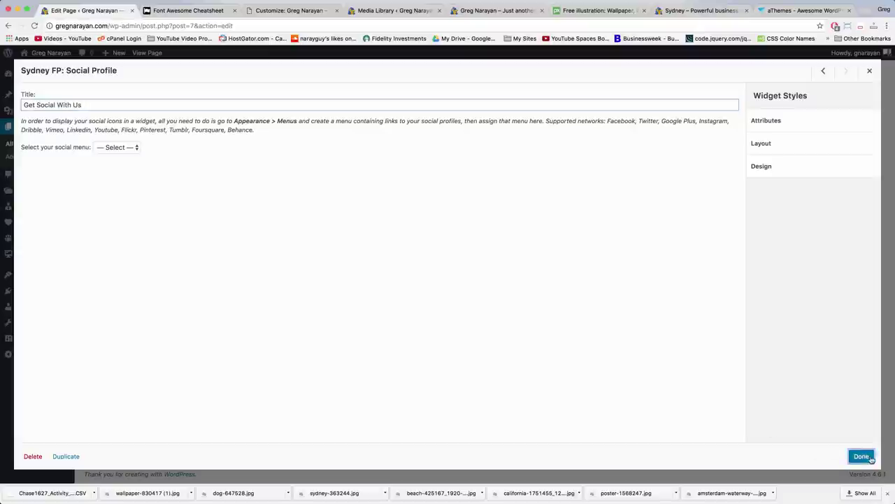
click(861, 456)
scroll(847, 191, up, 3)
scroll(849, 154, up, 5)
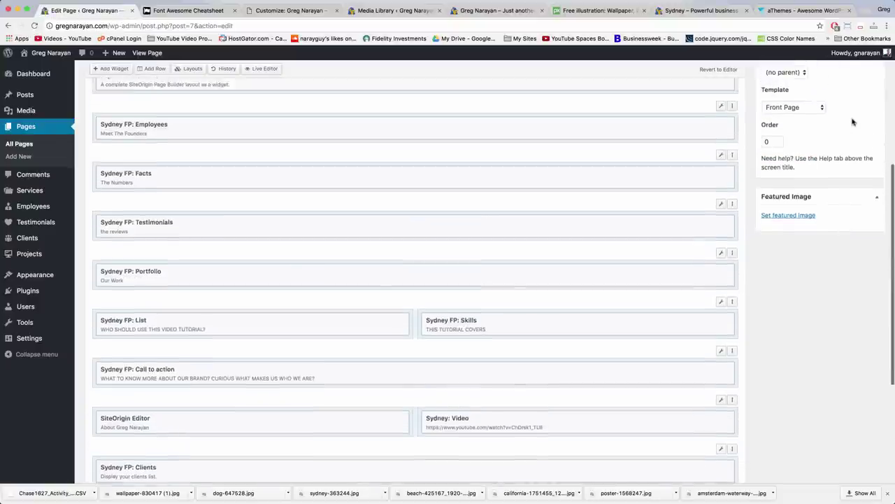
click(862, 117)
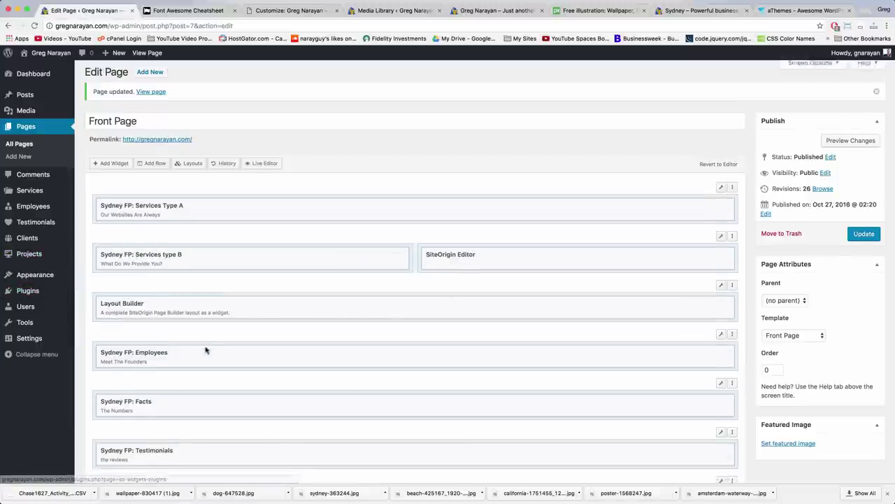
scroll(206, 351, down, 10)
mouse_move(292, 381)
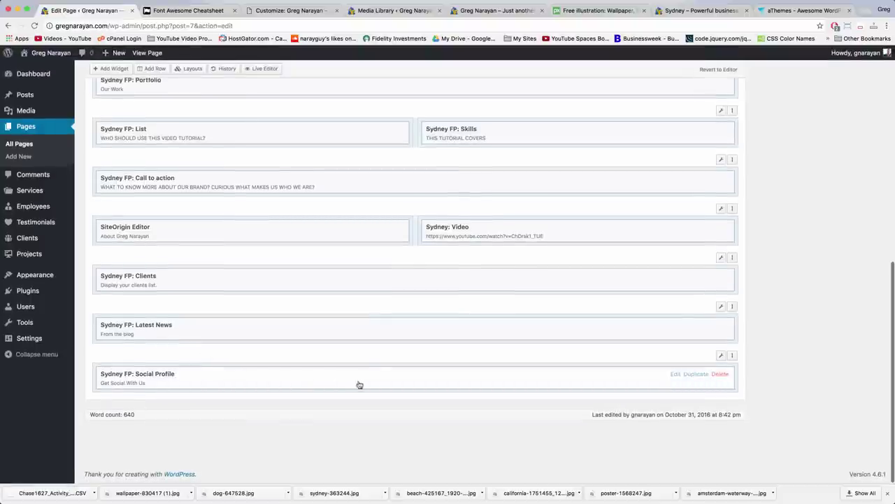
scroll(268, 381, up, 9)
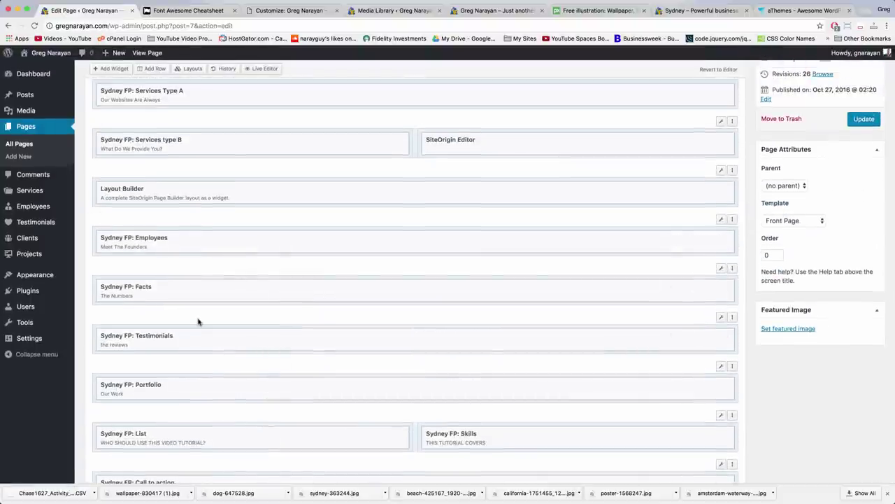
mouse_move(32, 278)
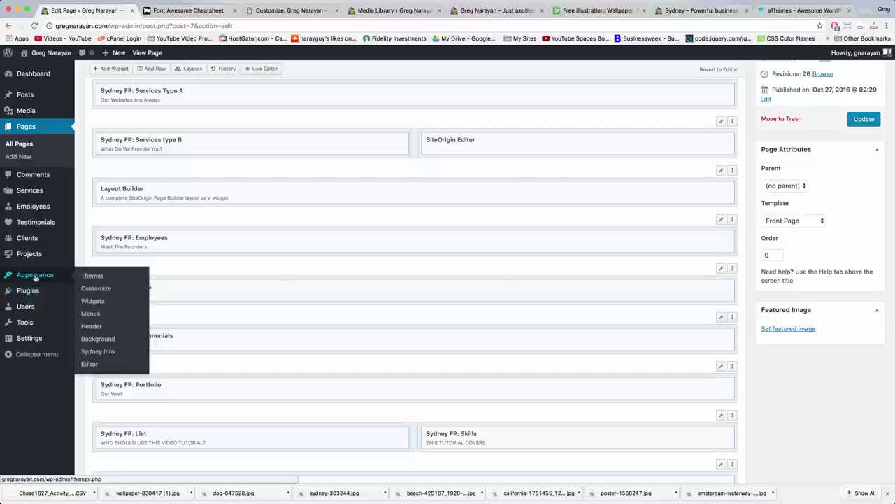
Create an empty menu named 'Social Menu' and expand Custom Links, ready for a URL
click(90, 314)
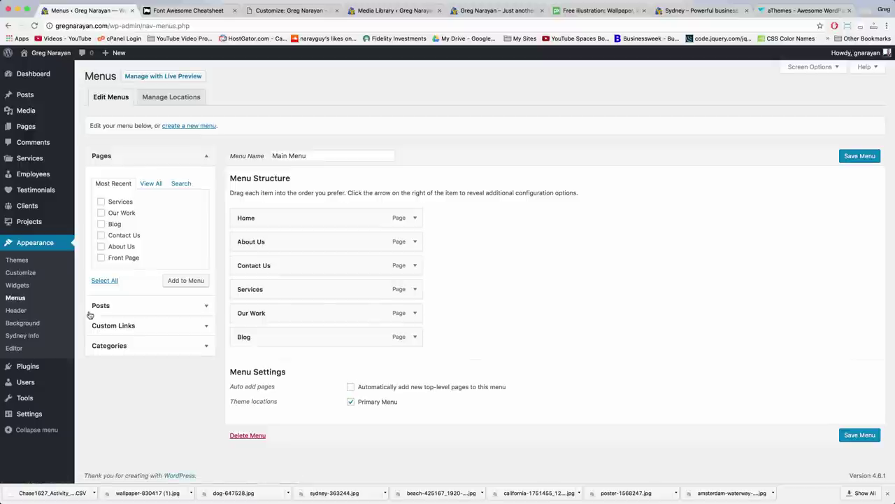
click(194, 127)
click(281, 154)
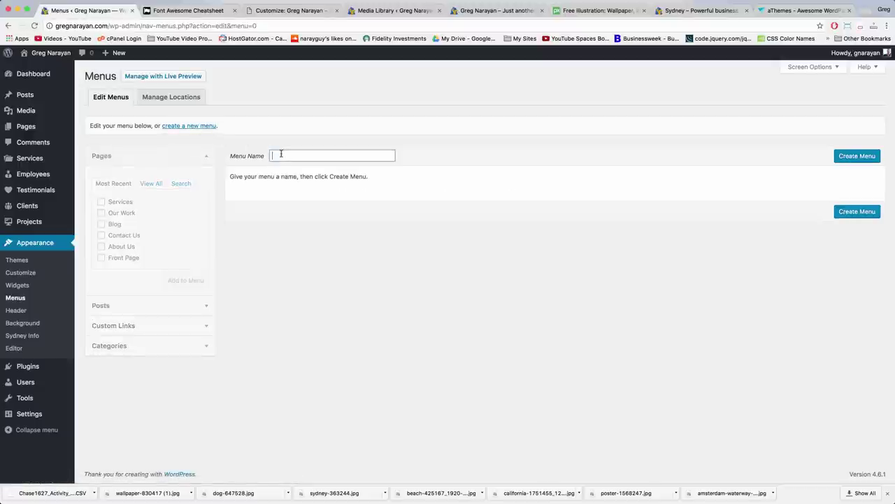
text(Social Menu)
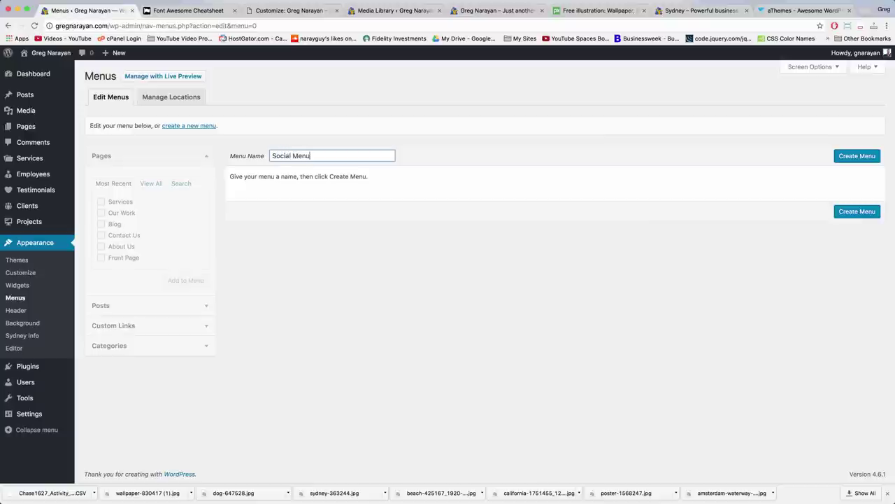
click(867, 213)
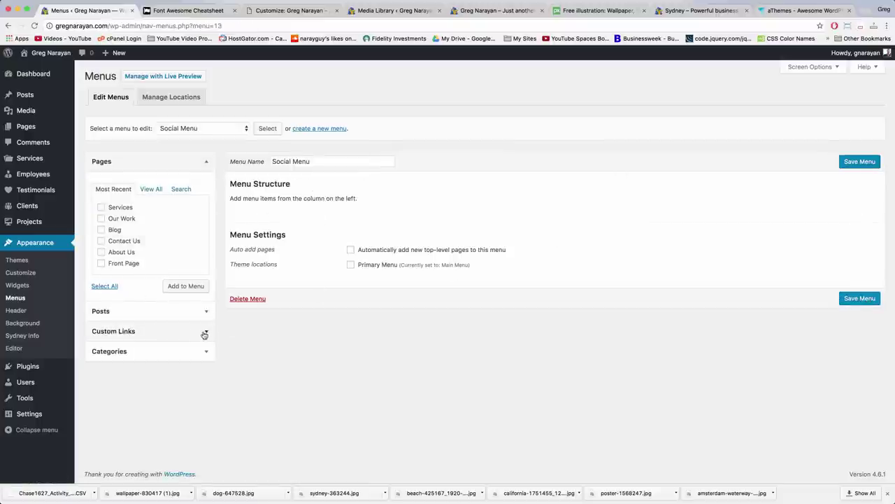
click(204, 333)
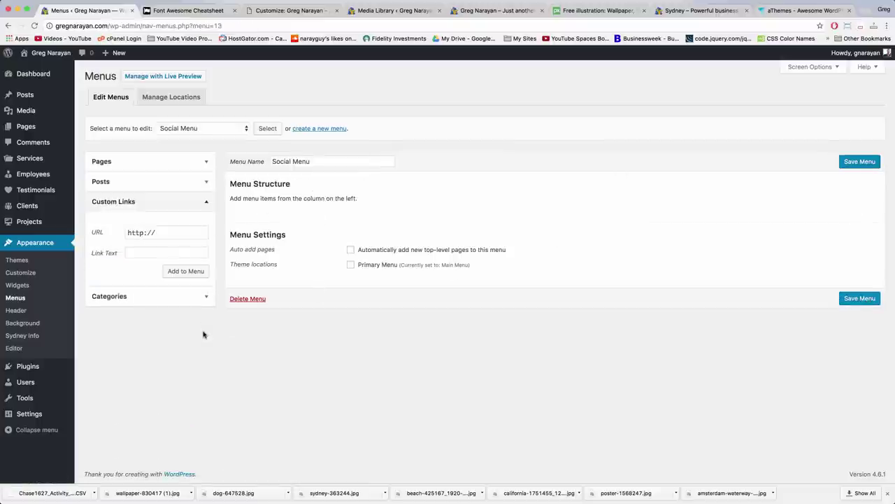
click(172, 230)
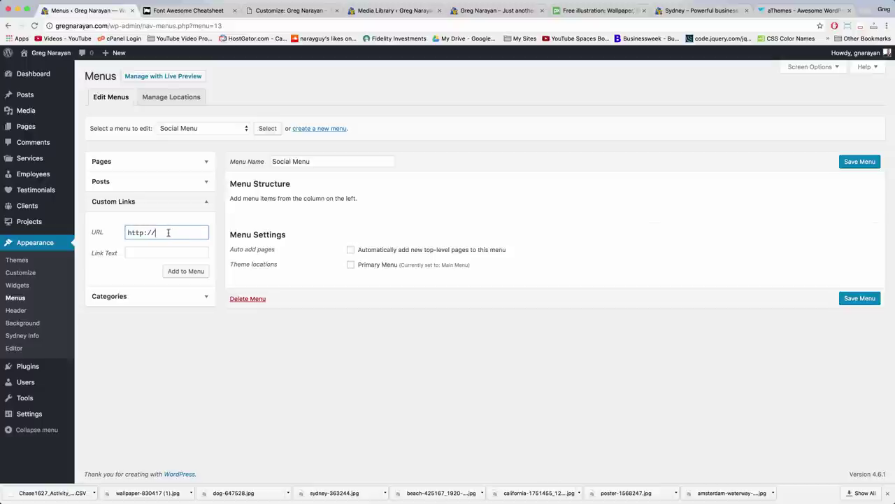
Search 'facebook dearblogger', open the Dear Blogger Community page, and copy its address
click(866, 12)
text(facebook dearb)
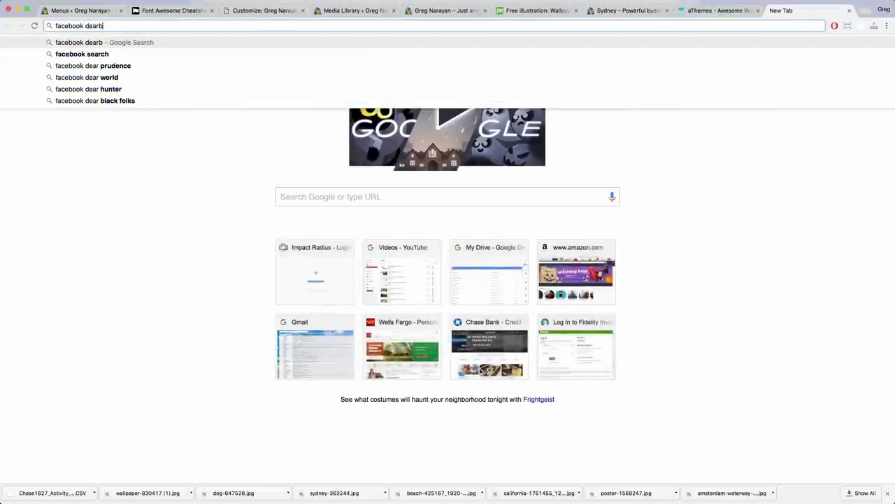
text(logger)
key(Return)
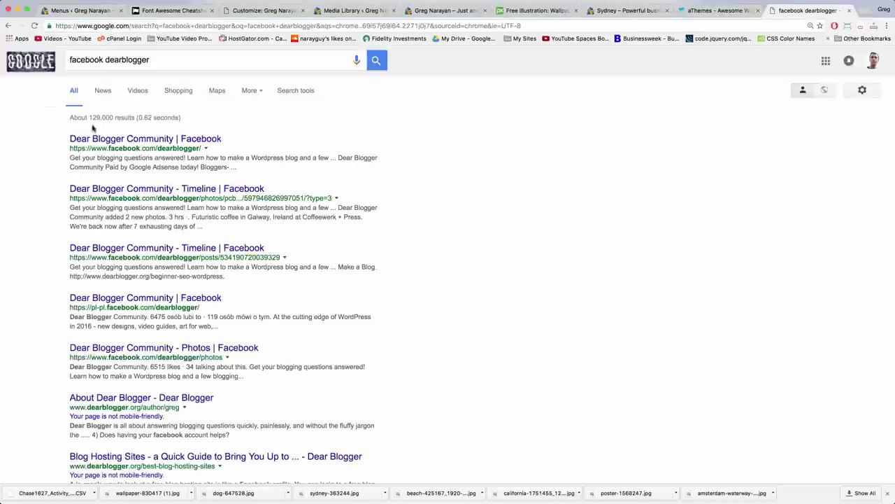
click(110, 138)
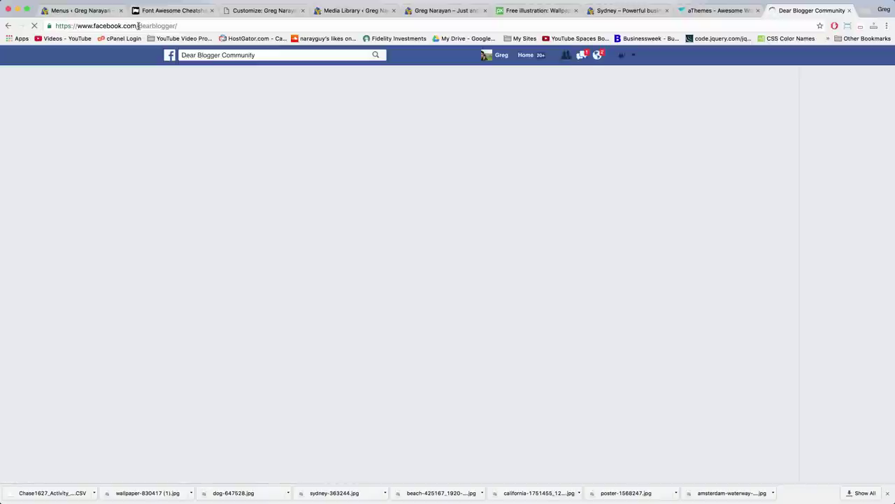
click(130, 26)
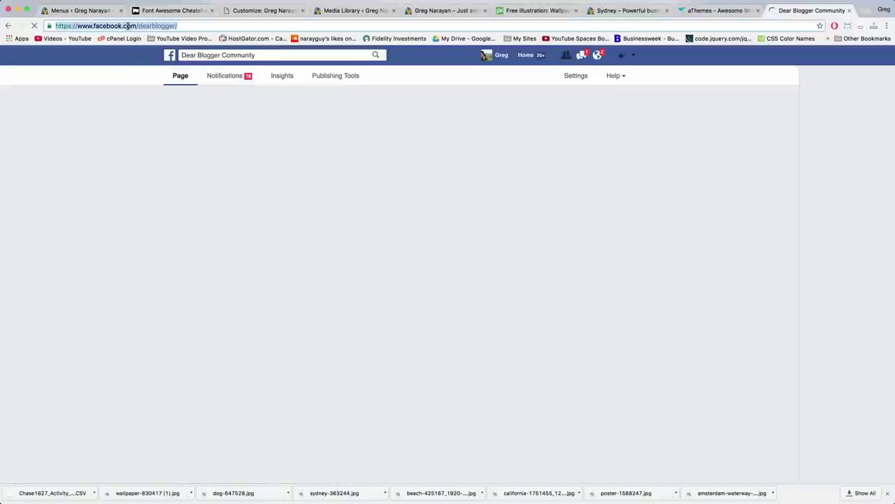
right_click(129, 26)
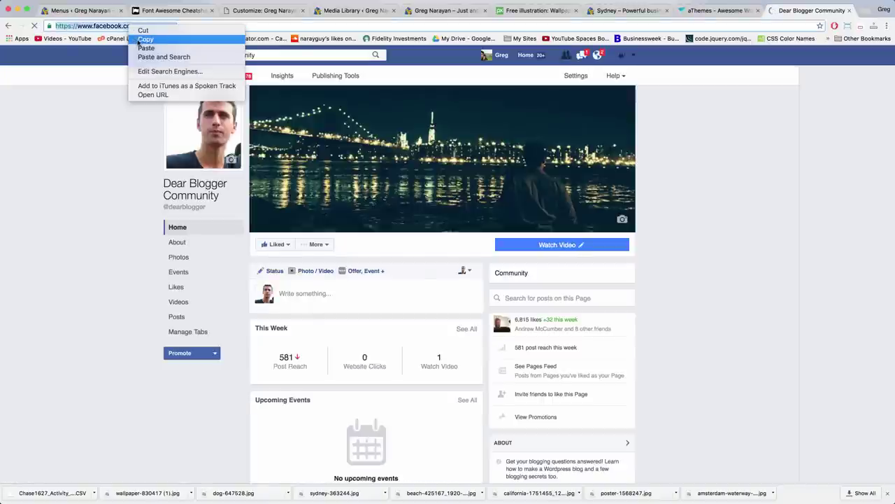
click(145, 39)
click(82, 13)
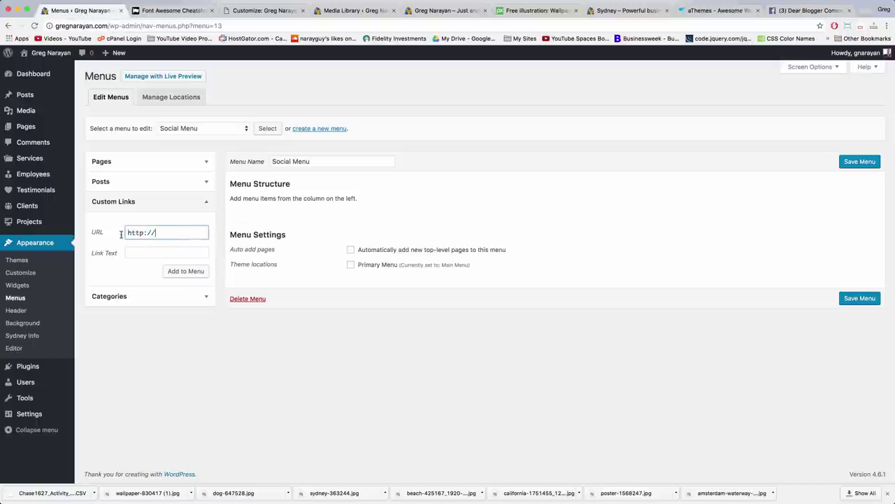
Add a custom link labelled 'Facebook' with the pasted Dear Blogger Community page URL
drag(163, 232, 130, 227)
right_click(136, 233)
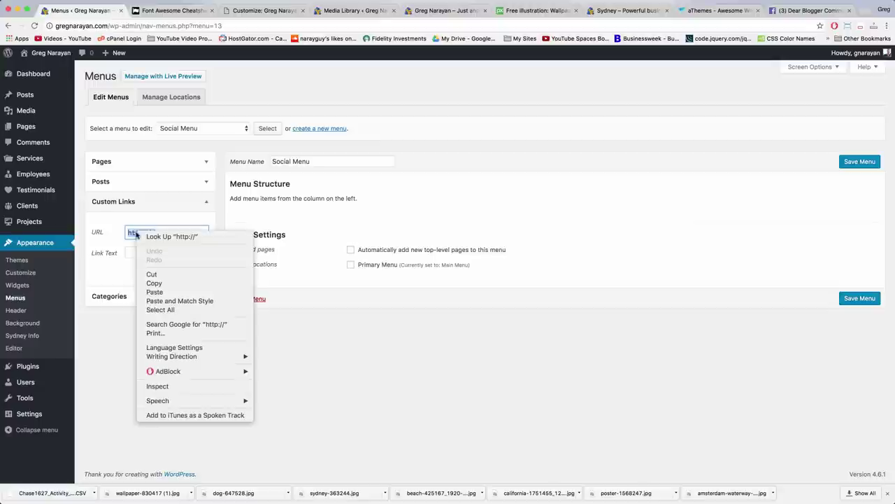
click(155, 292)
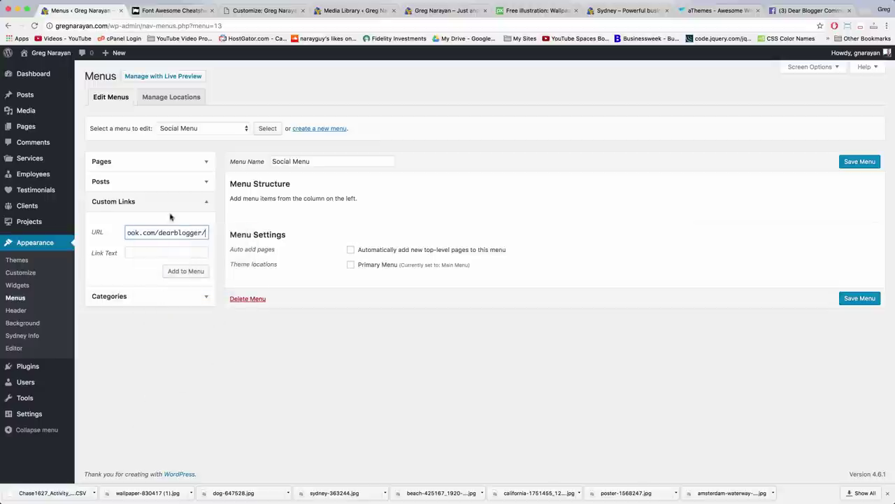
drag(167, 231, 89, 238)
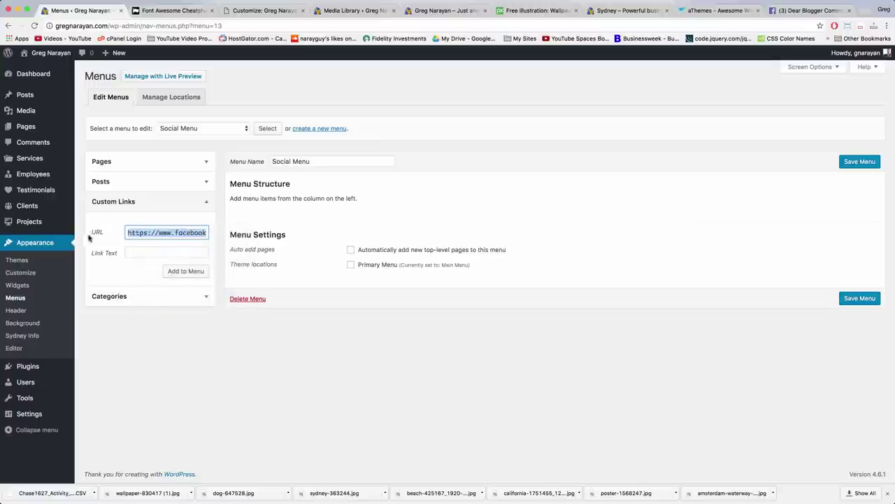
click(146, 253)
text(Facebook)
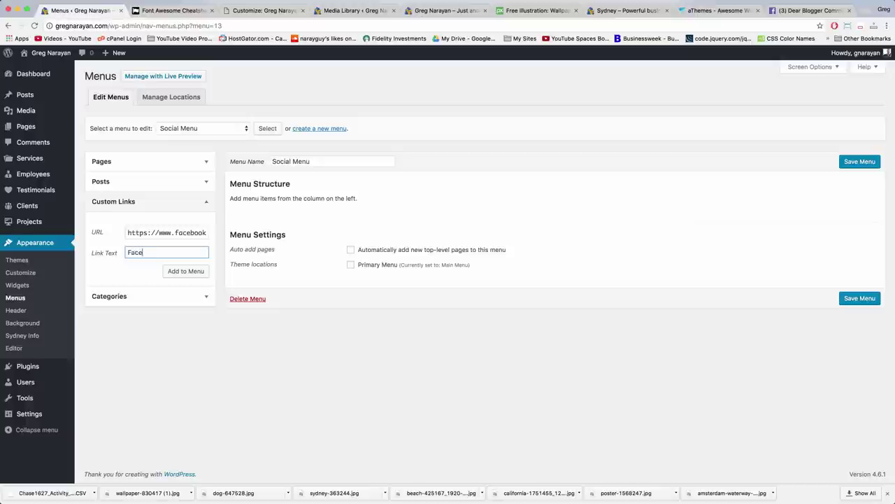
click(180, 272)
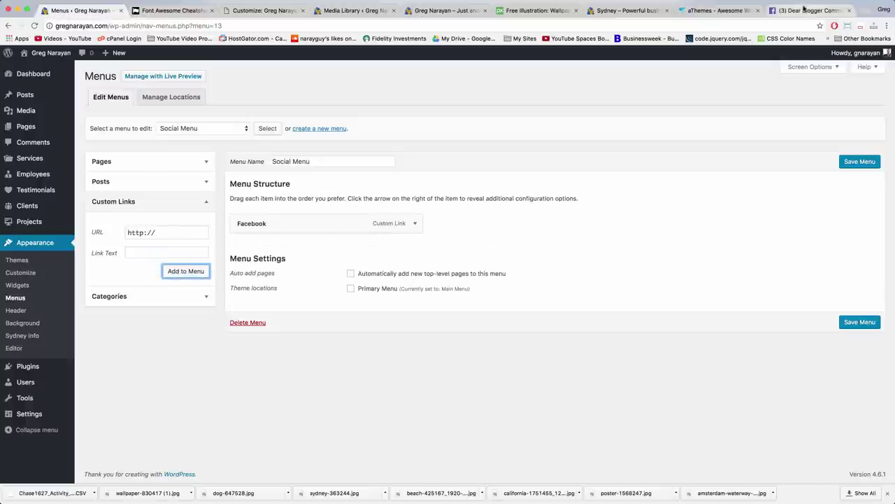
click(803, 9)
Search for the Twitter profile from Chrome's address bar, then switch back to WordPress
click(775, 22)
text(twitt)
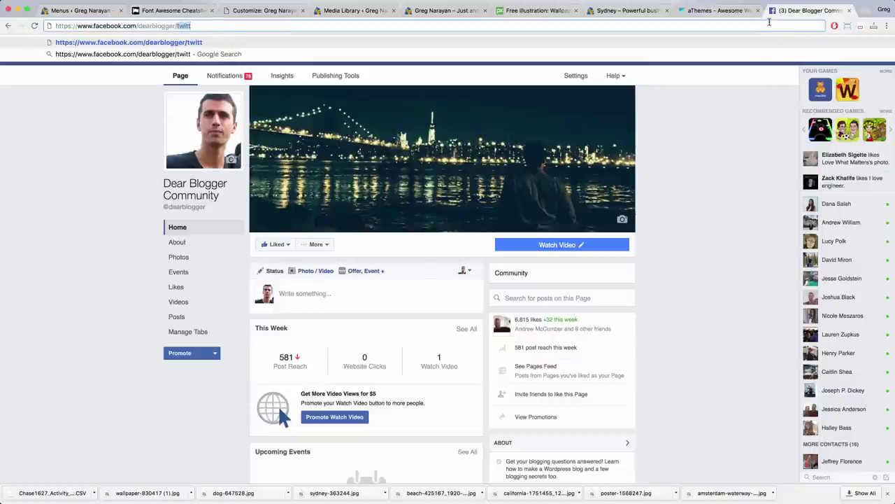
key(super+a)
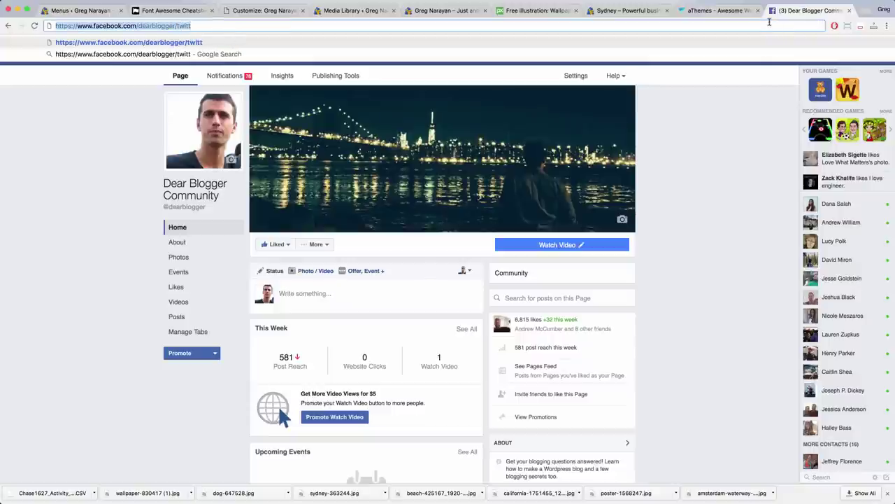
text(twitter)
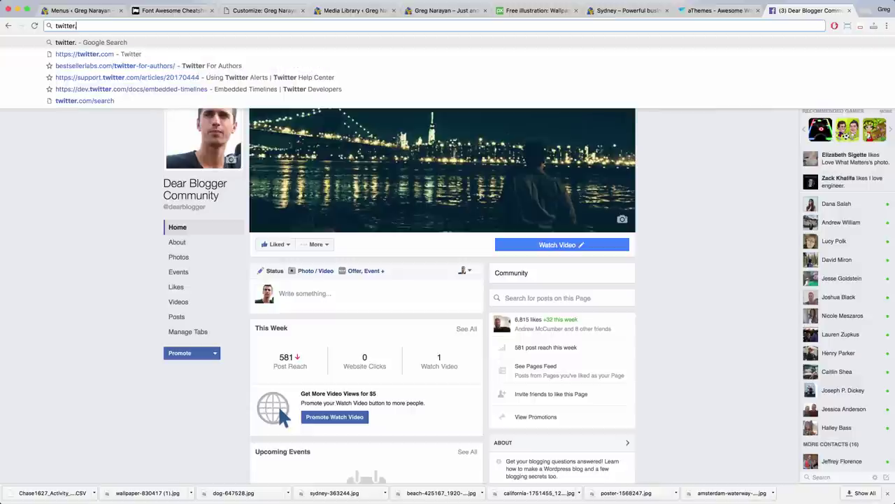
text( greg narayan)
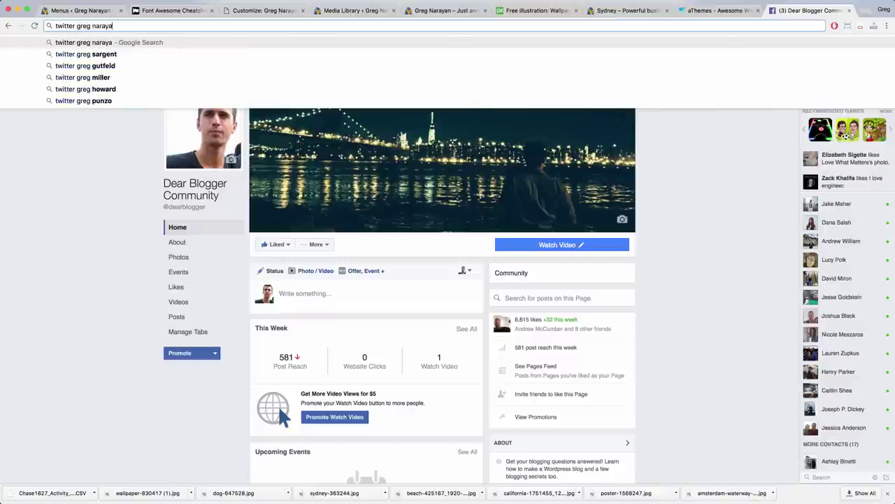
key(Return)
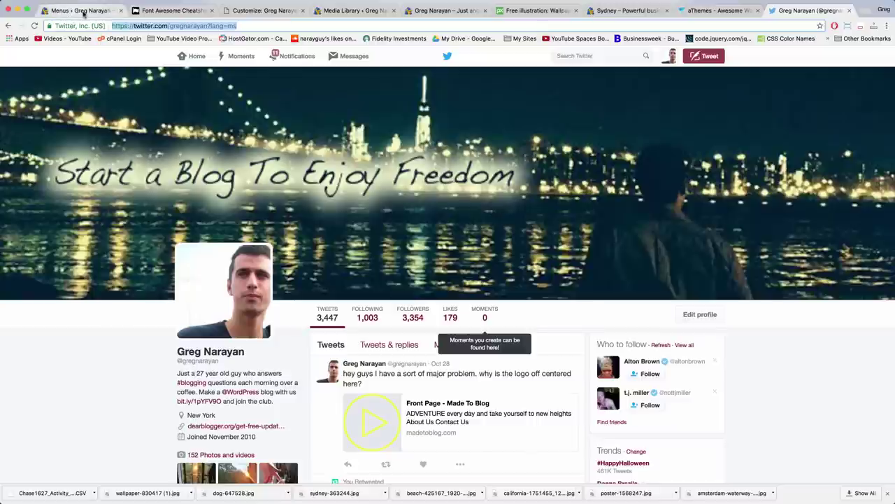
click(81, 10)
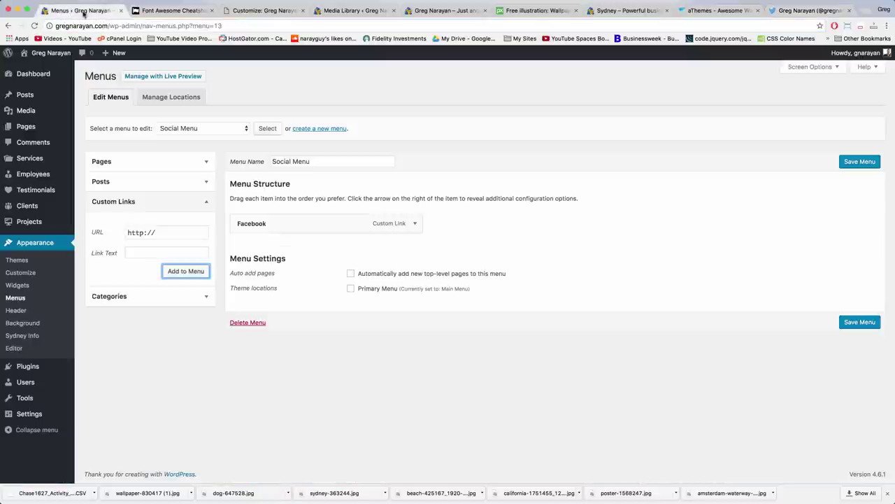
Paste the Twitter profile URL, label the link 'Twitter', and add it below Facebook
click(146, 233)
triple_click(145, 234)
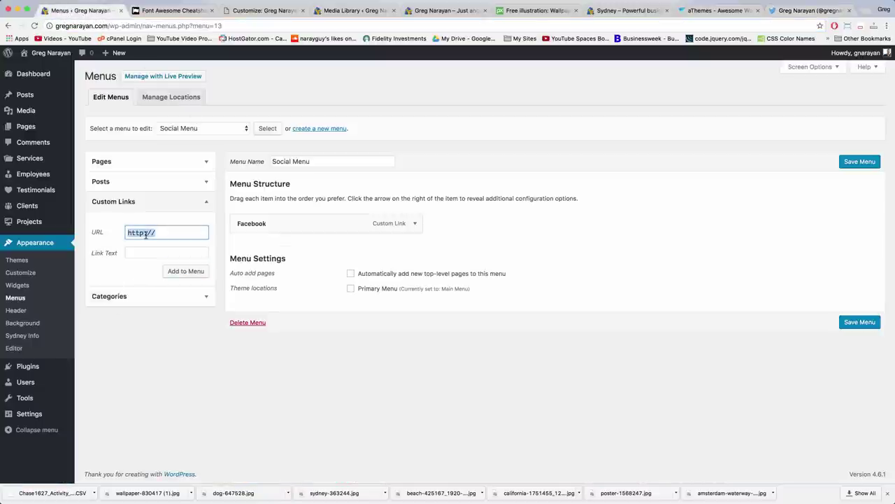
right_click(146, 234)
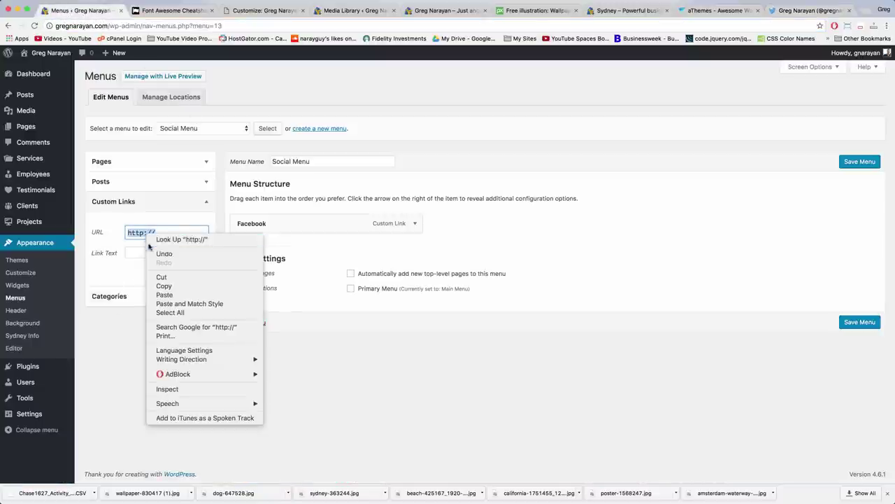
click(164, 295)
click(146, 249)
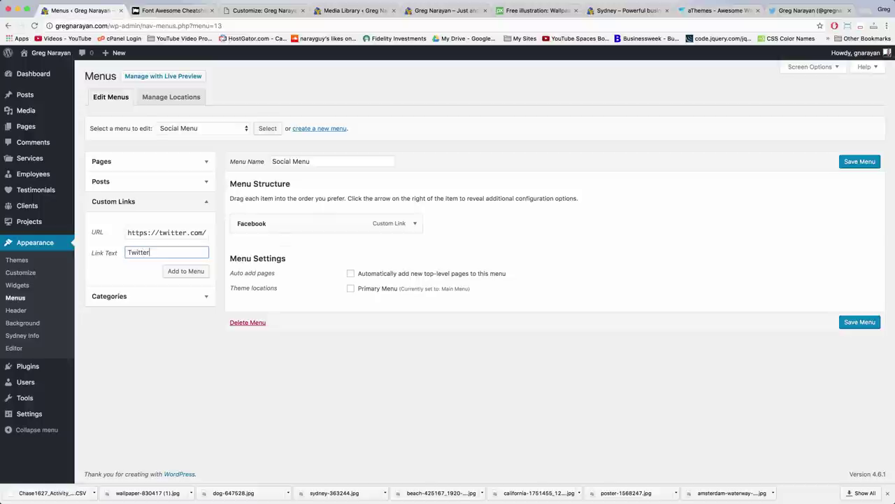
click(184, 271)
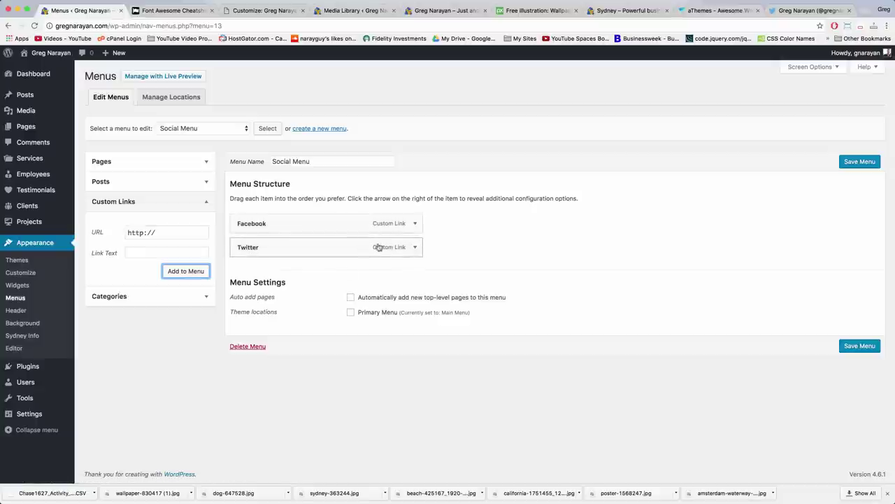
Search for the YouTube channel, open it, and copy the channel's web address
click(807, 11)
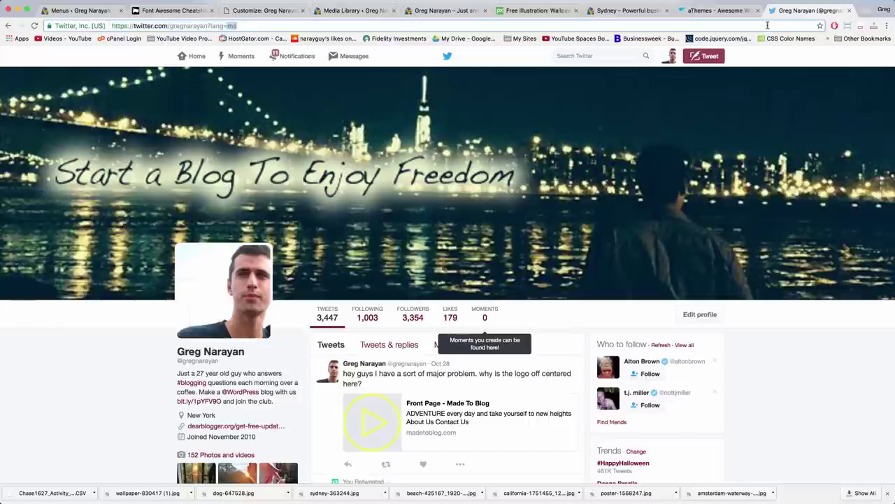
click(768, 25)
text(youtube)
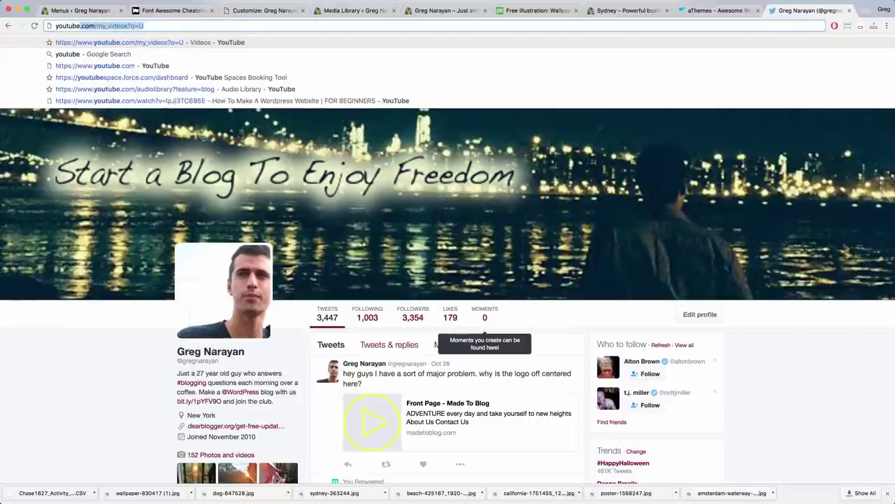
text( greg nara)
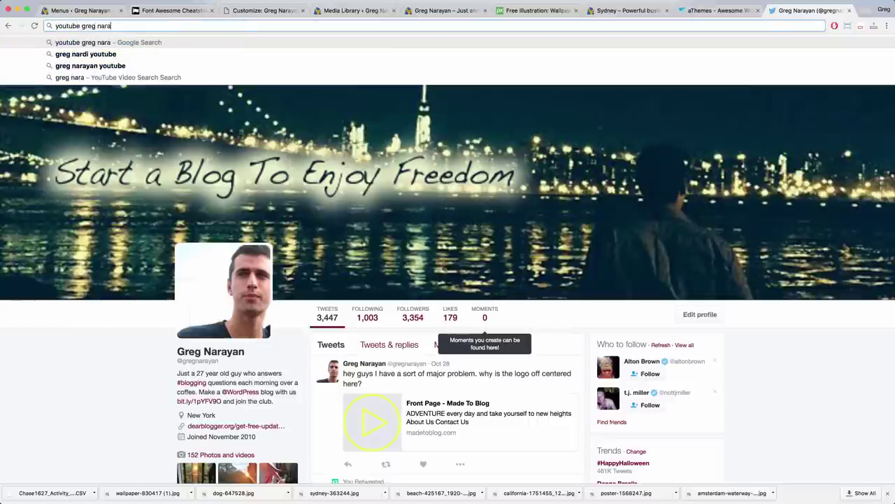
key(Escape)
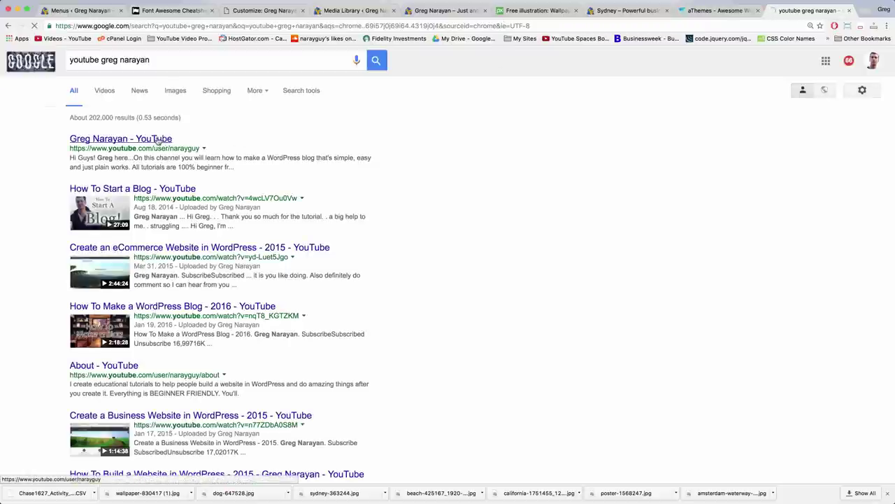
click(159, 139)
click(126, 28)
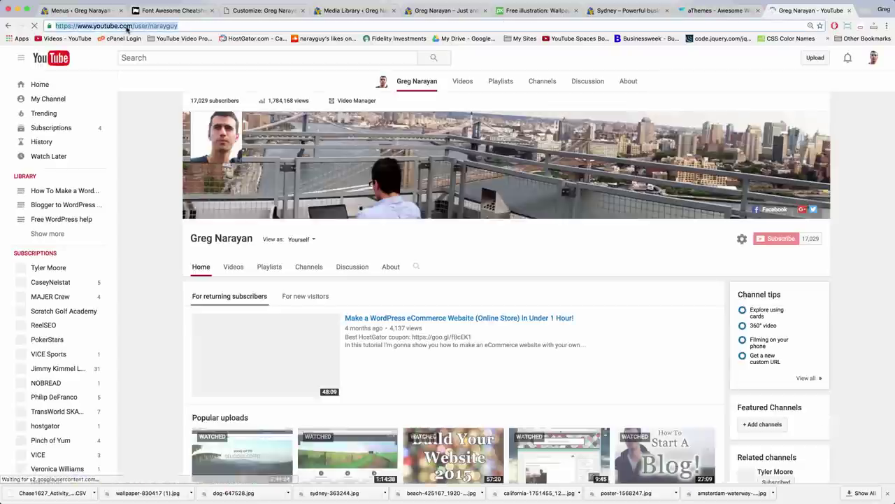
right_click(126, 28)
click(143, 40)
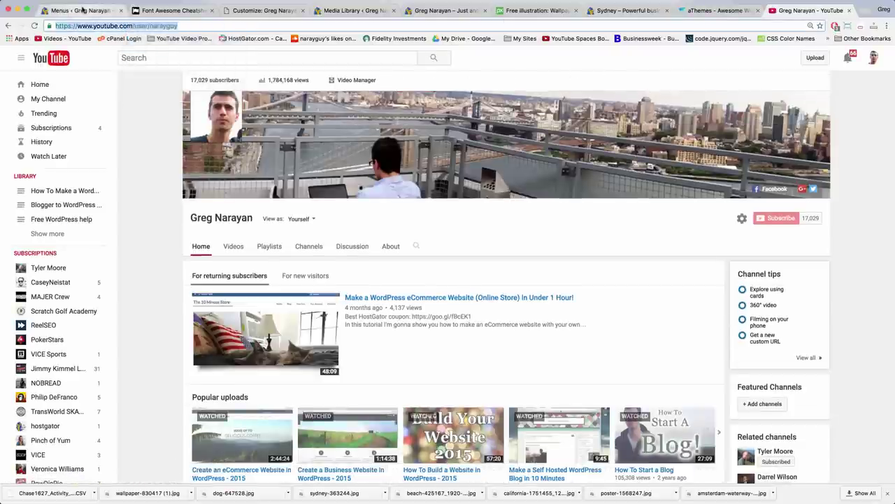
click(81, 10)
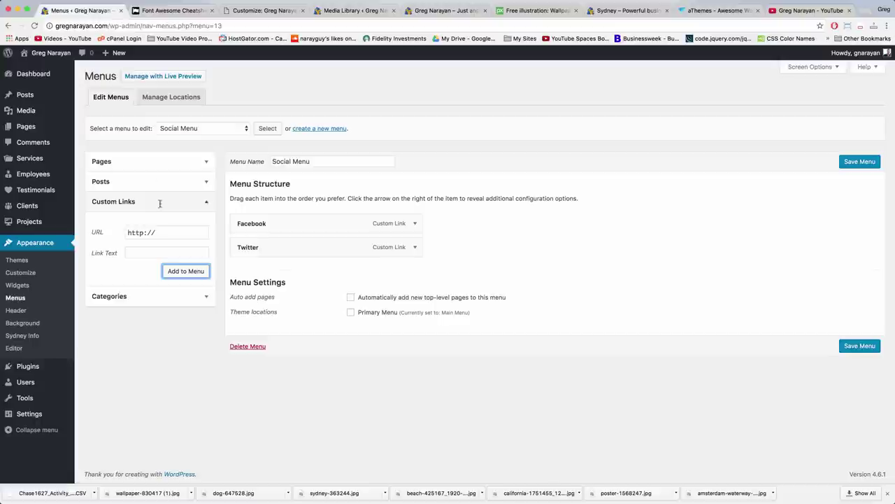
Paste the YouTube channel URL, label the link 'YouTube', and add it to the menu
triple_click(127, 234)
right_click(127, 234)
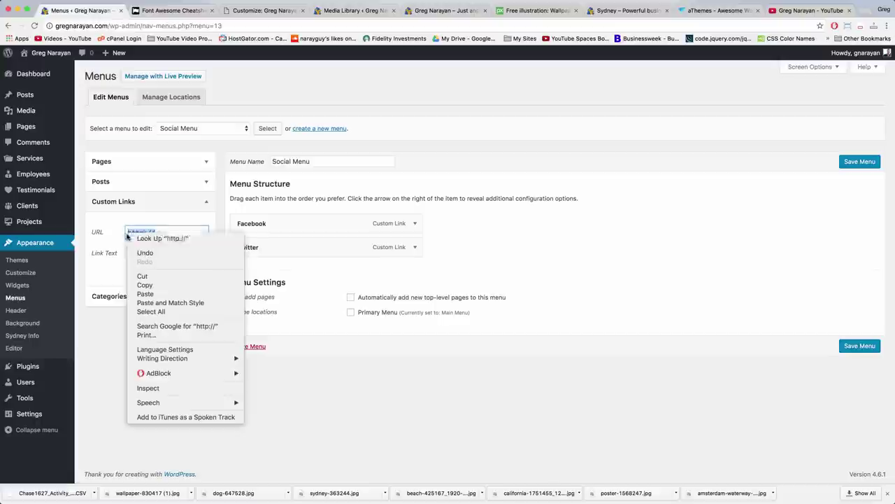
click(146, 295)
click(140, 251)
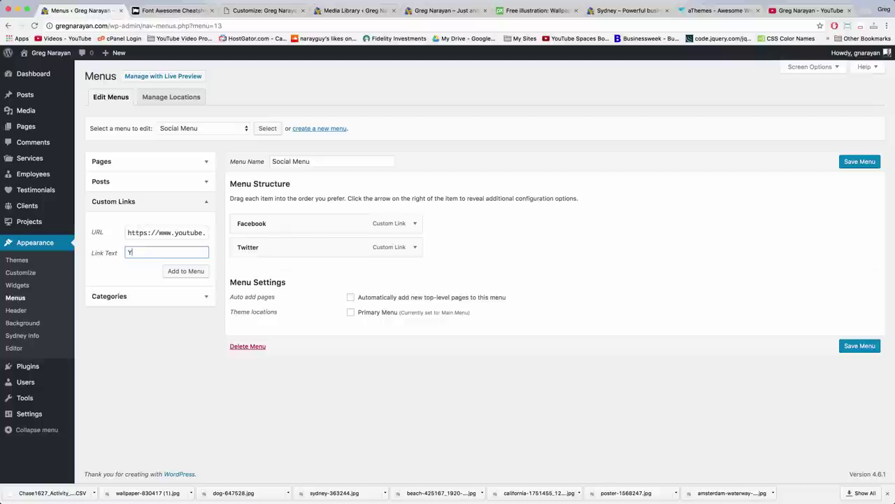
click(176, 273)
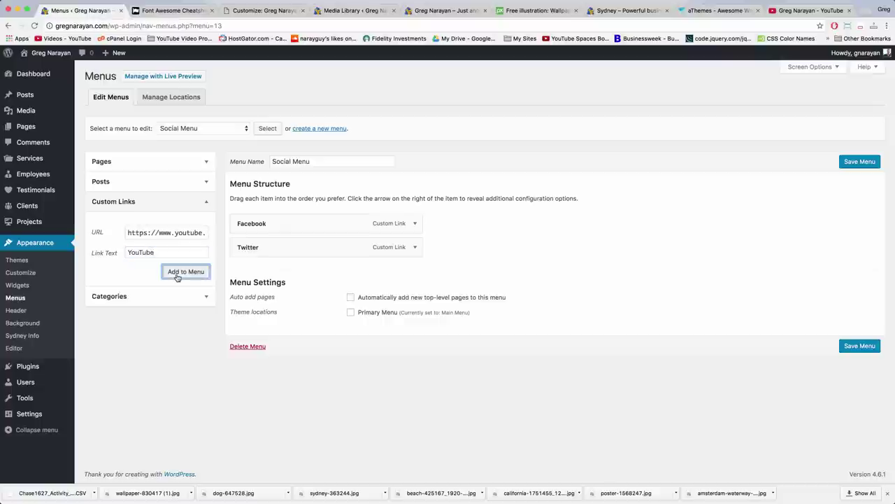
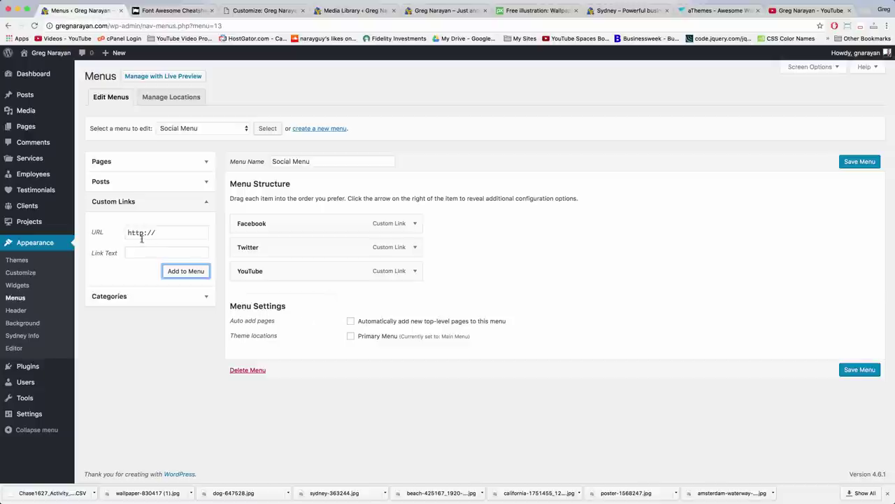
Save the Social Menu with its Facebook, Twitter and YouTube links, then list all pages
click(164, 234)
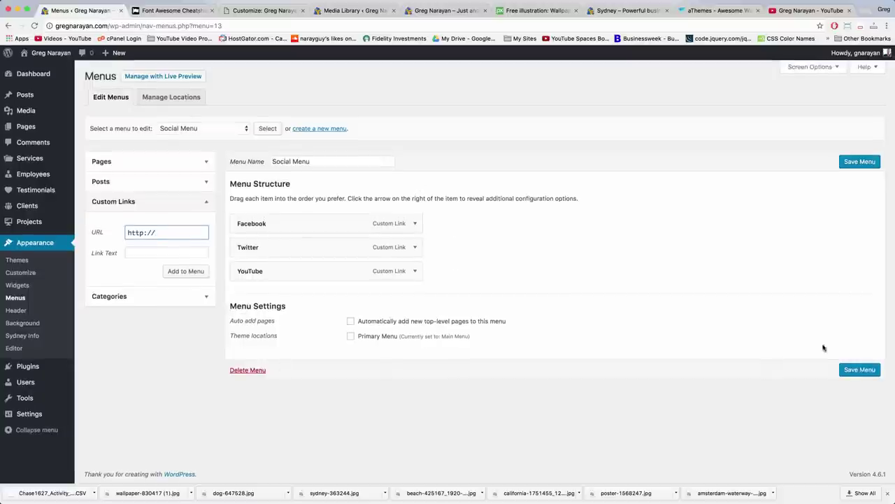
click(858, 369)
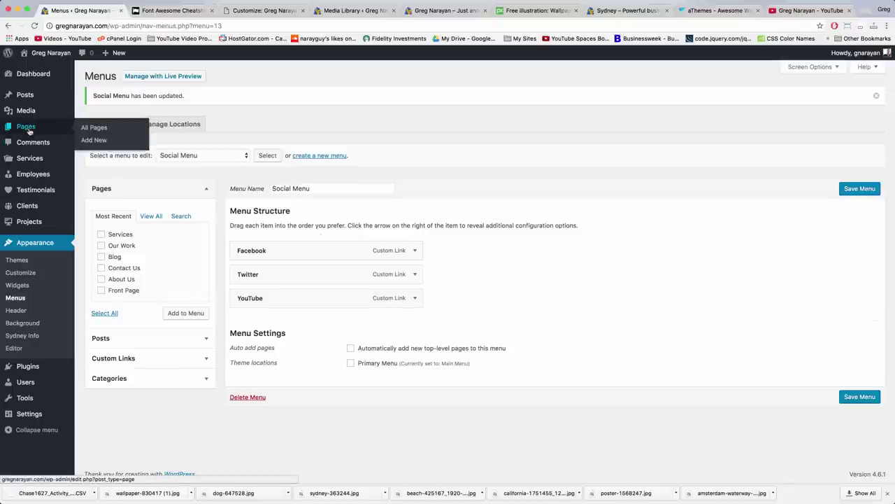
click(28, 130)
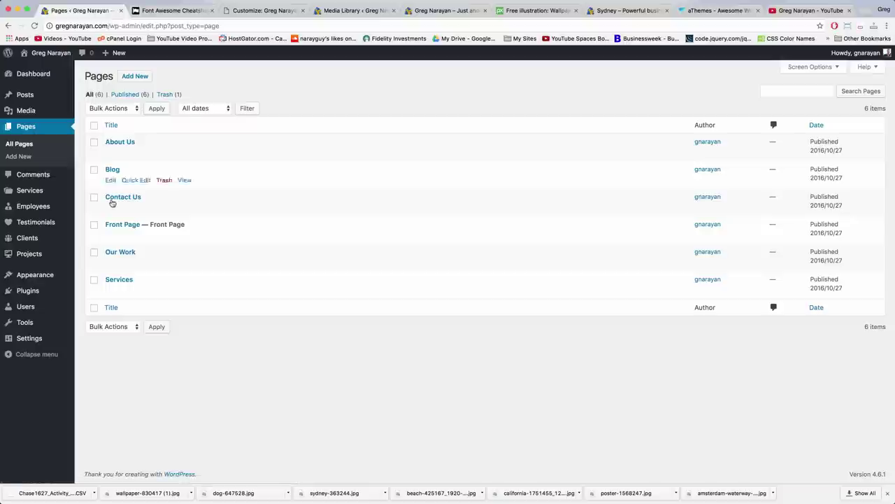
Set the Front Page's Sydney FP: Social Profile widget to Social Menu and update the page
click(118, 224)
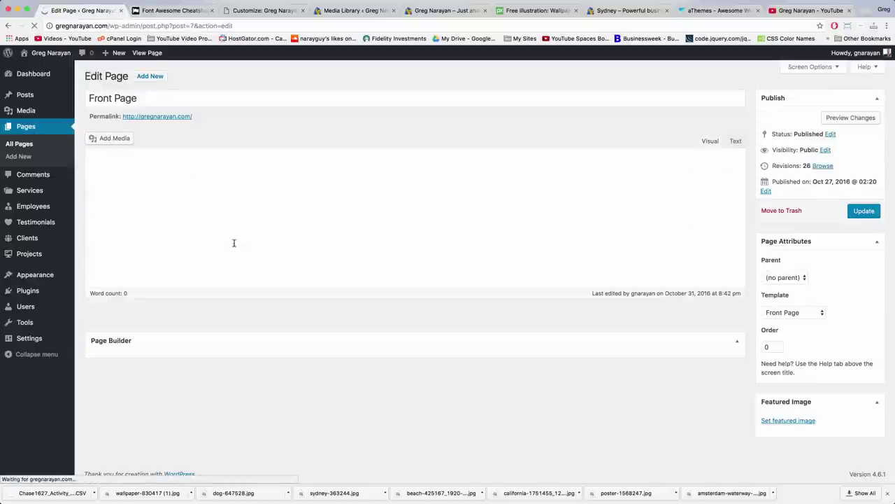
scroll(234, 243, down, 10)
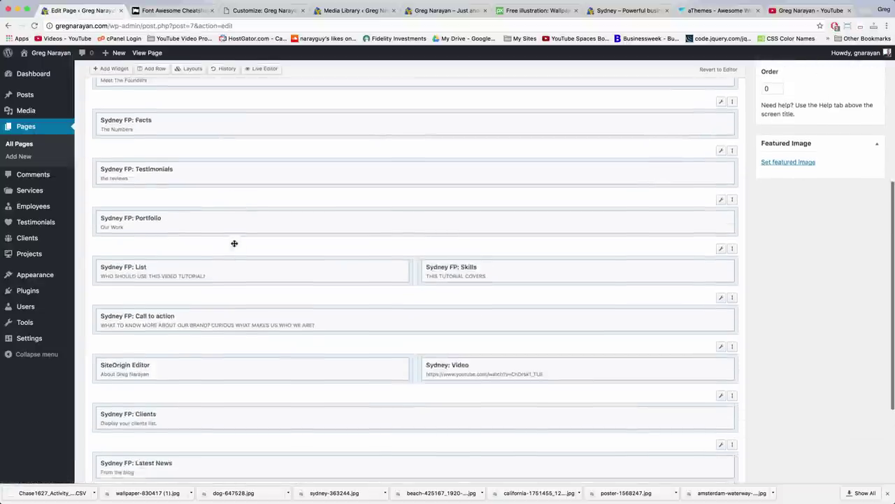
click(352, 376)
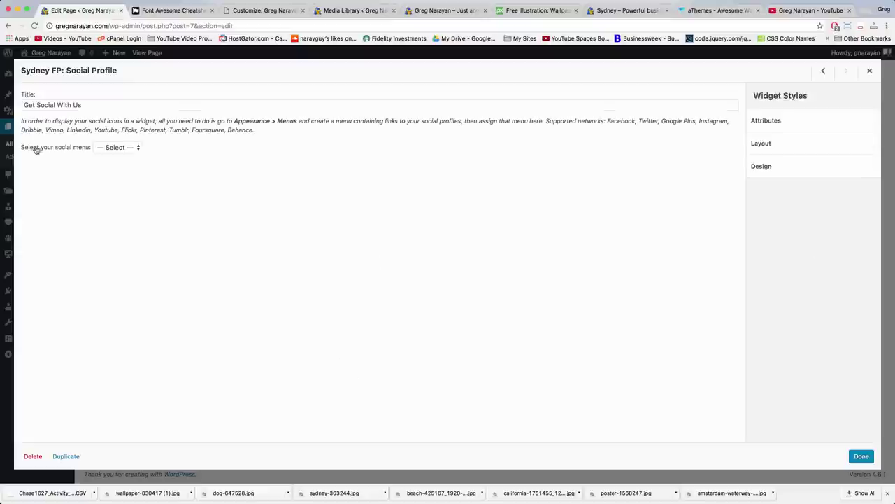
click(114, 148)
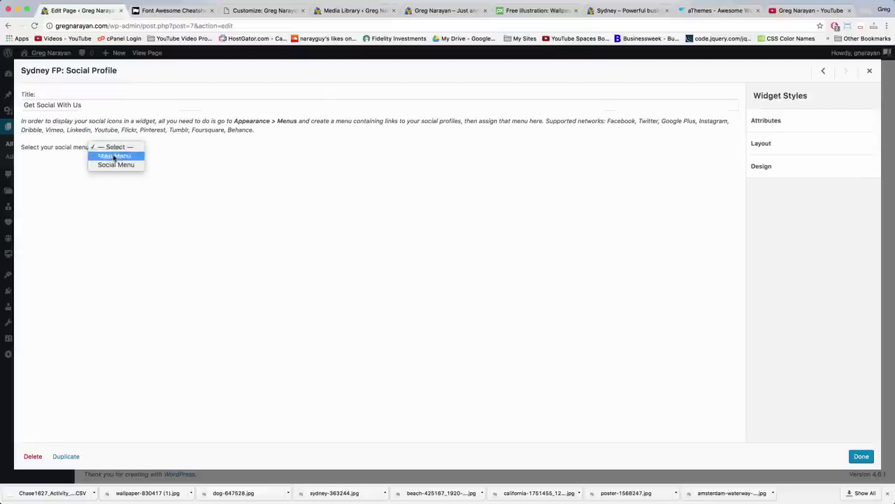
click(116, 166)
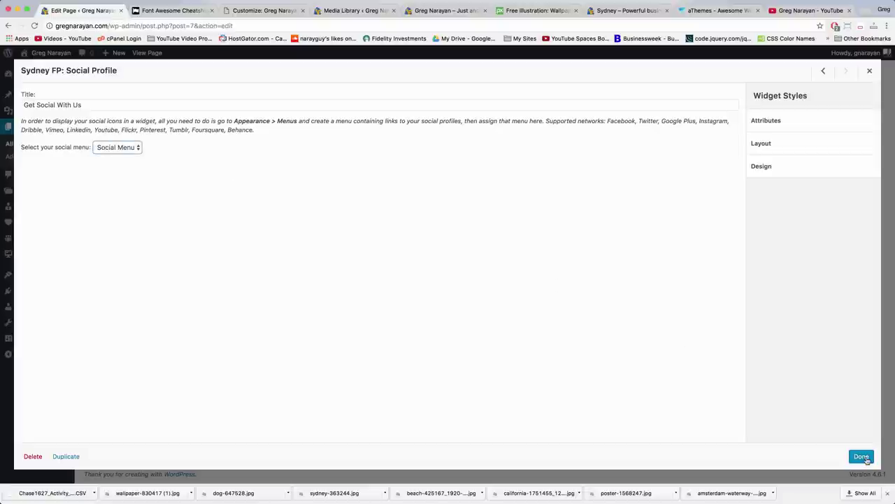
click(860, 456)
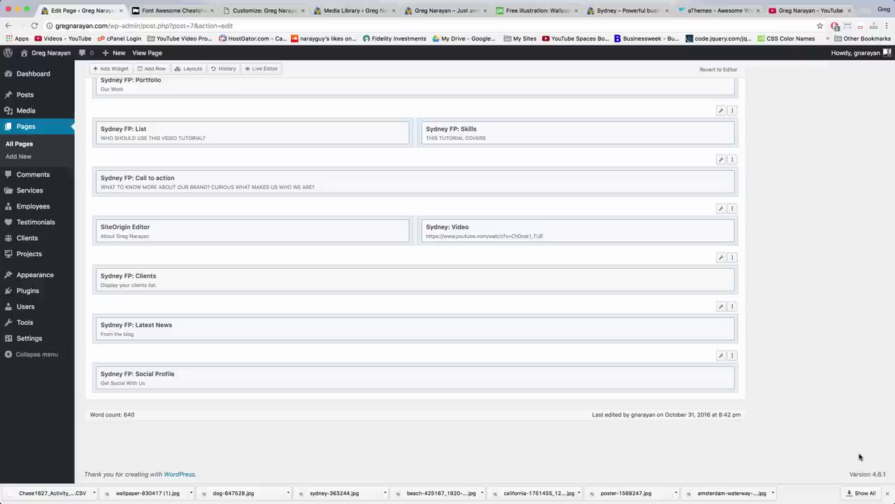
scroll(685, 303, up, 5)
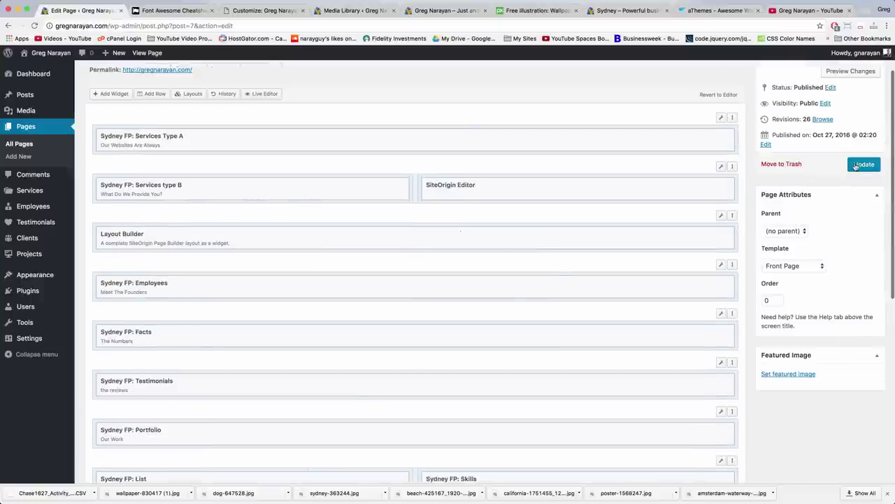
click(861, 165)
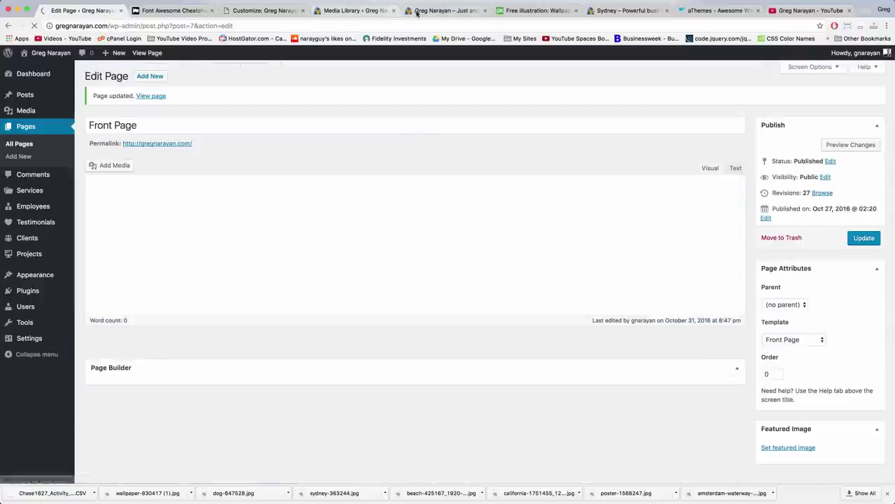
click(417, 13)
Reload the live site, then view the Sydney demo's red Get Social With Us section
click(34, 25)
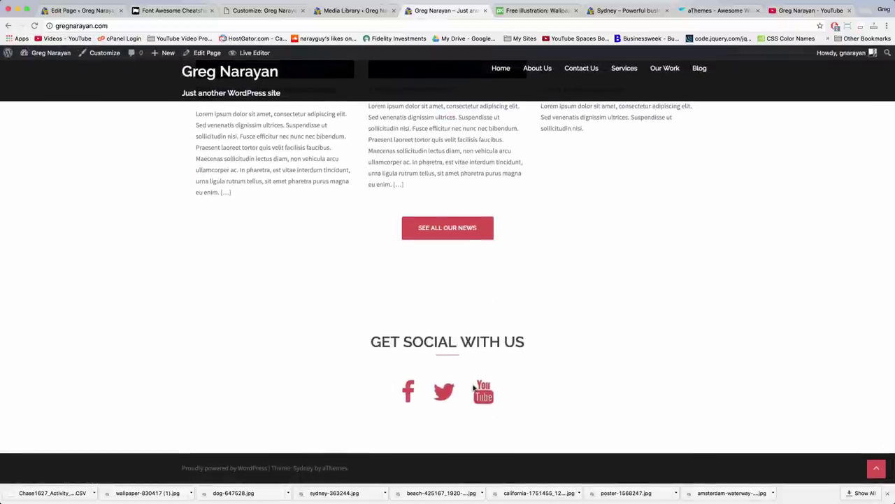
click(623, 10)
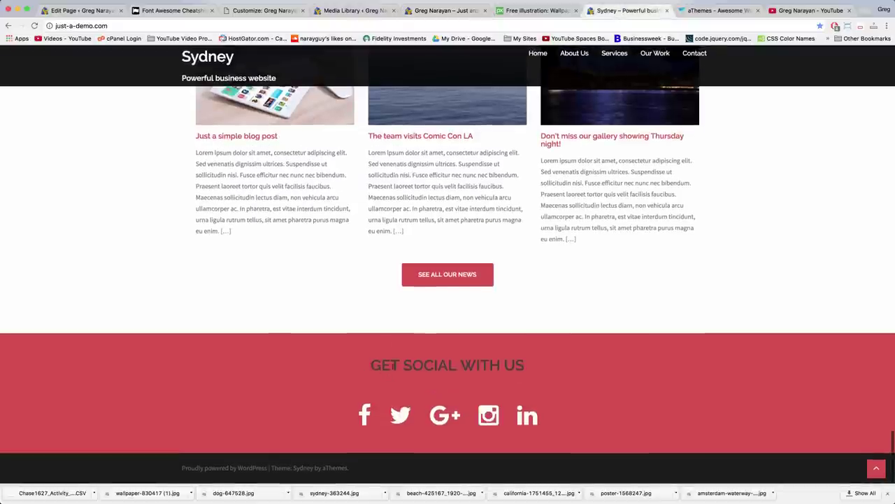
scroll(420, 279, up, 1)
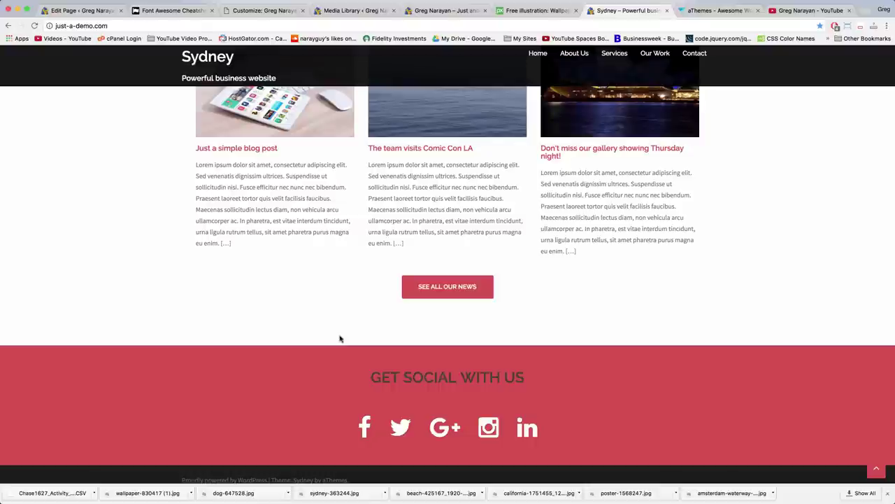
In the demo's /wp-admin, copy the social row's background colour #d65050
click(128, 27)
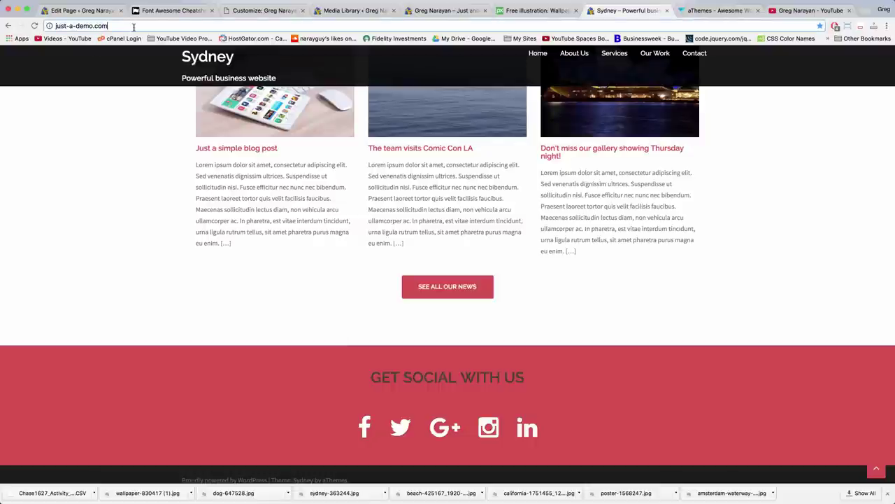
text(/wp-admin)
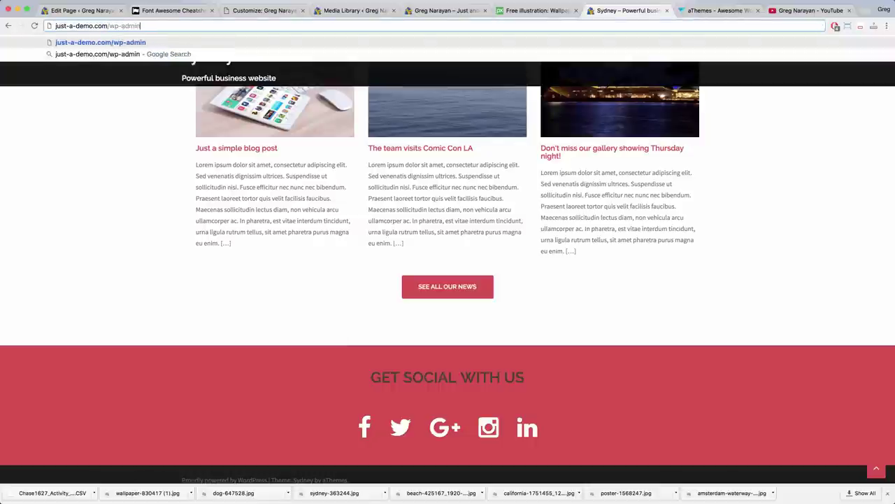
key(Return)
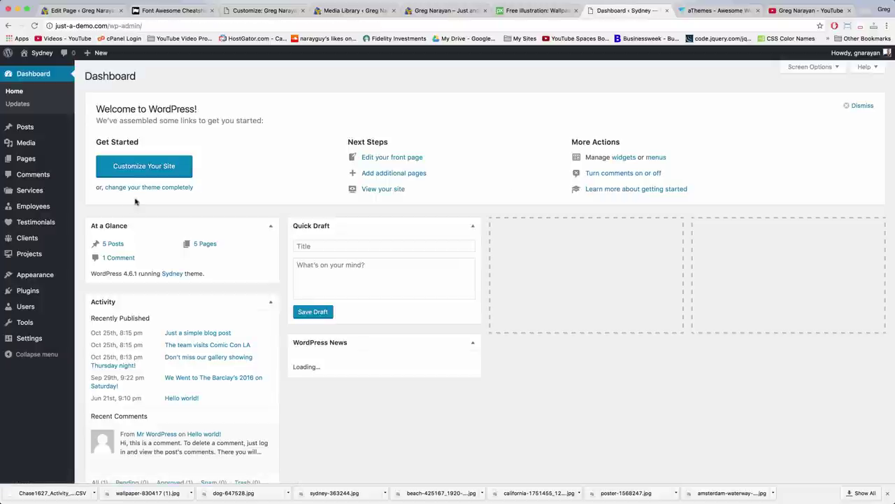
mouse_move(28, 161)
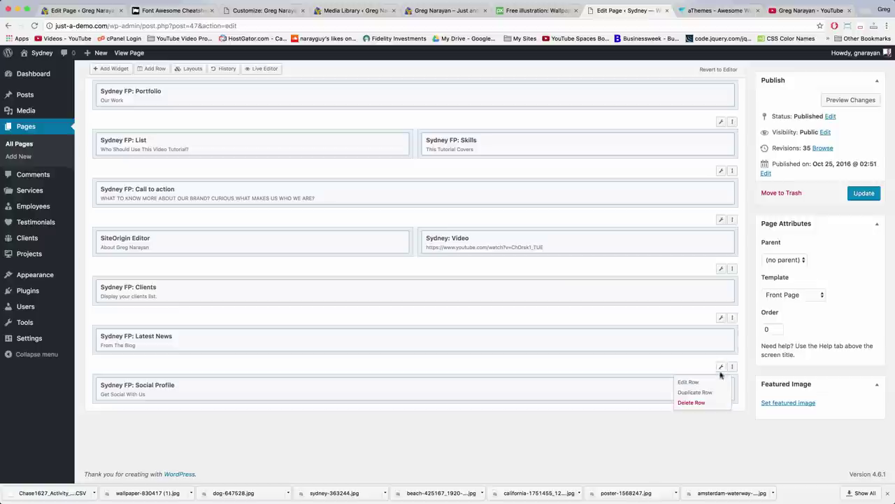
click(720, 381)
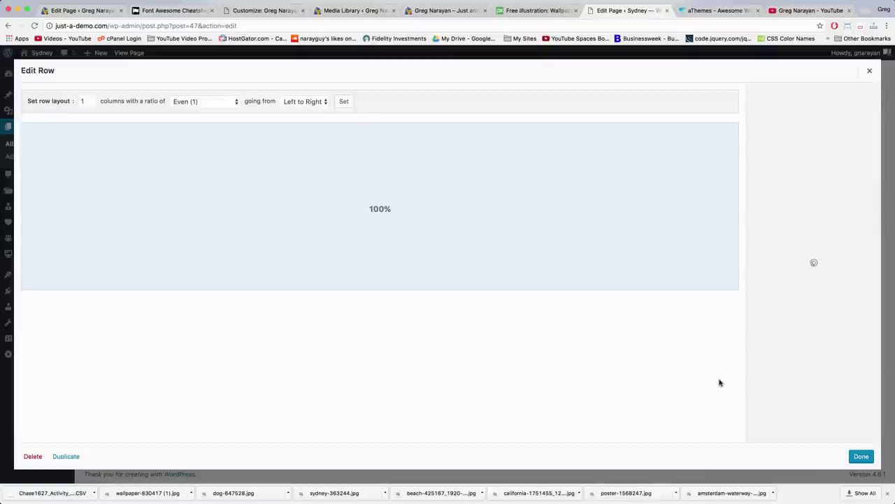
click(814, 164)
scroll(801, 211, down, 1)
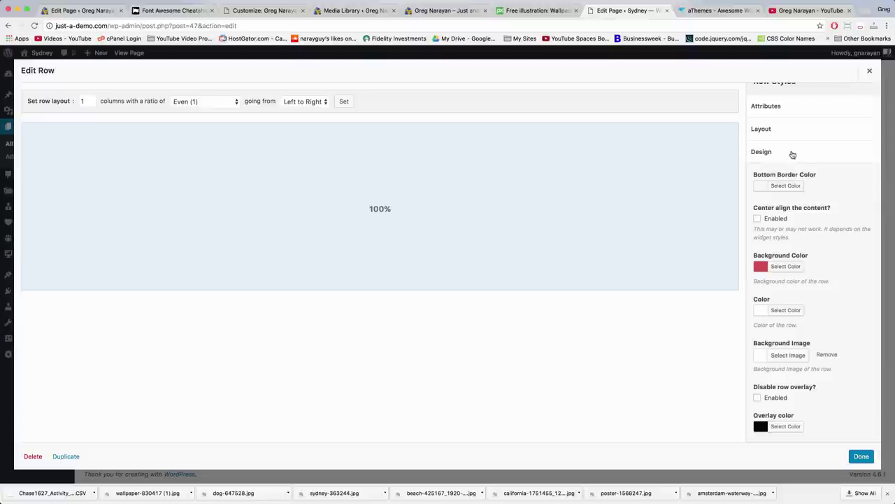
click(782, 267)
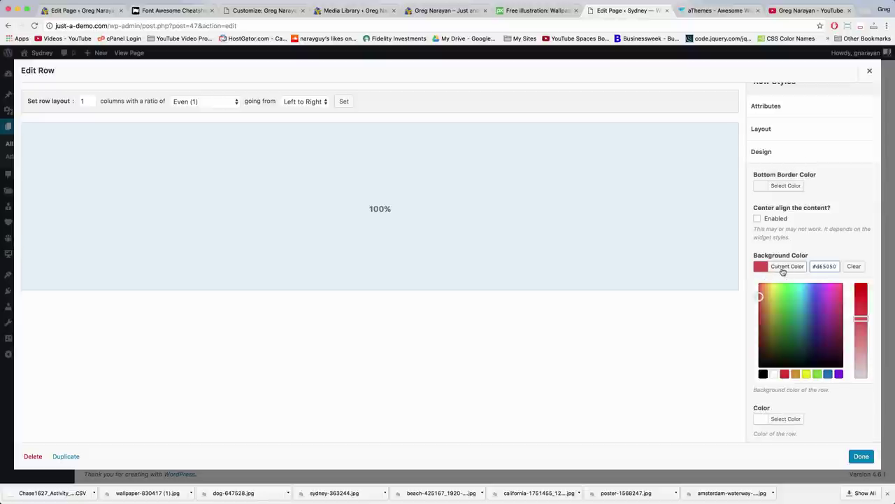
triple_click(821, 267)
right_click(821, 267)
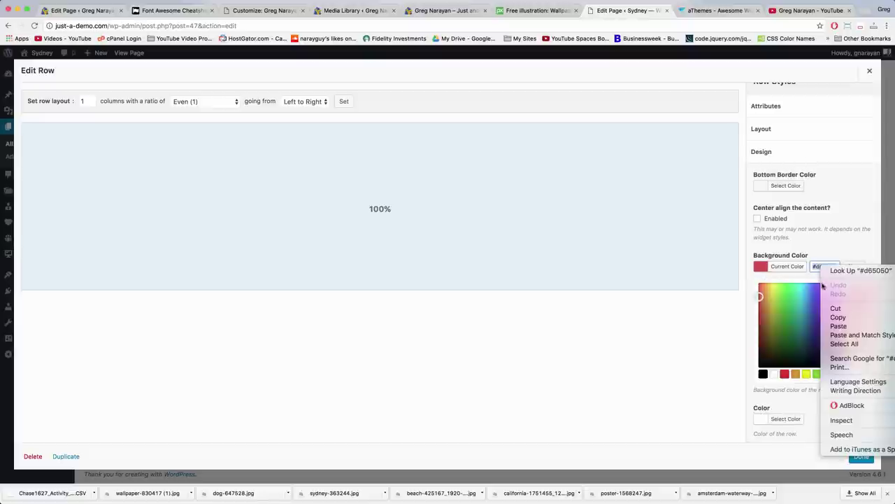
click(838, 317)
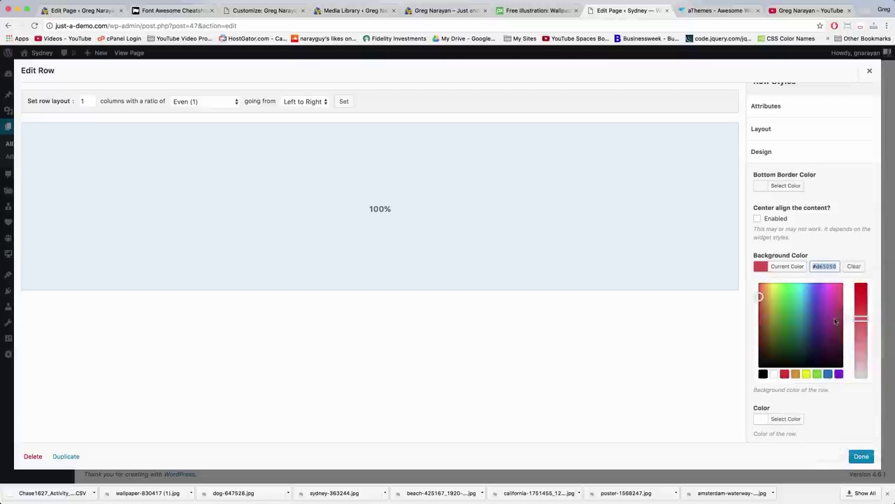
Inspect the demo row's layout options, text colour and background image settings
click(769, 131)
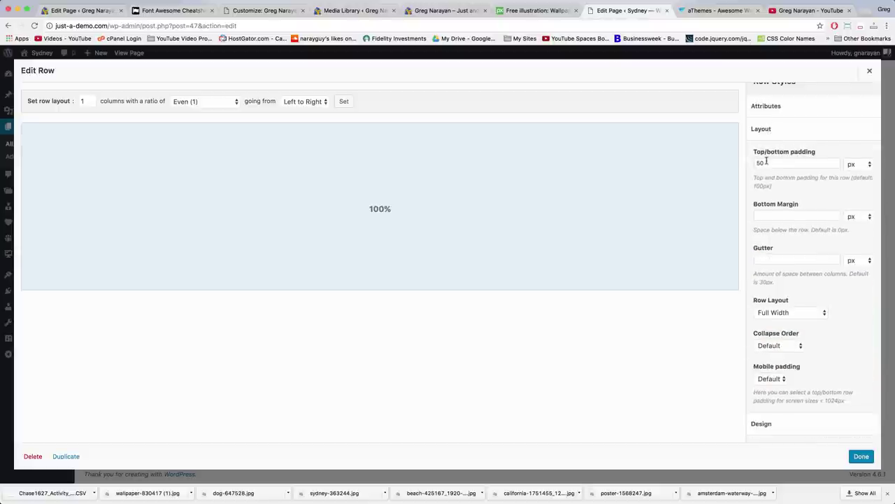
scroll(767, 162, down, 3)
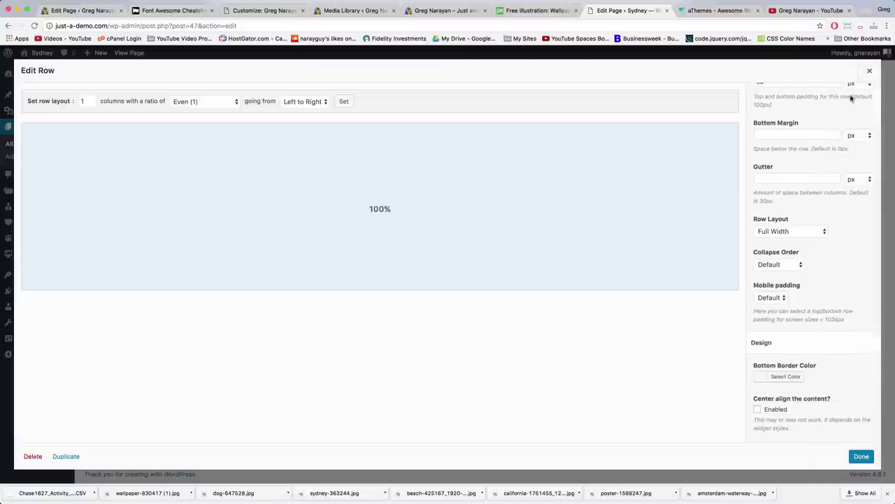
scroll(852, 100, up, 4)
click(769, 145)
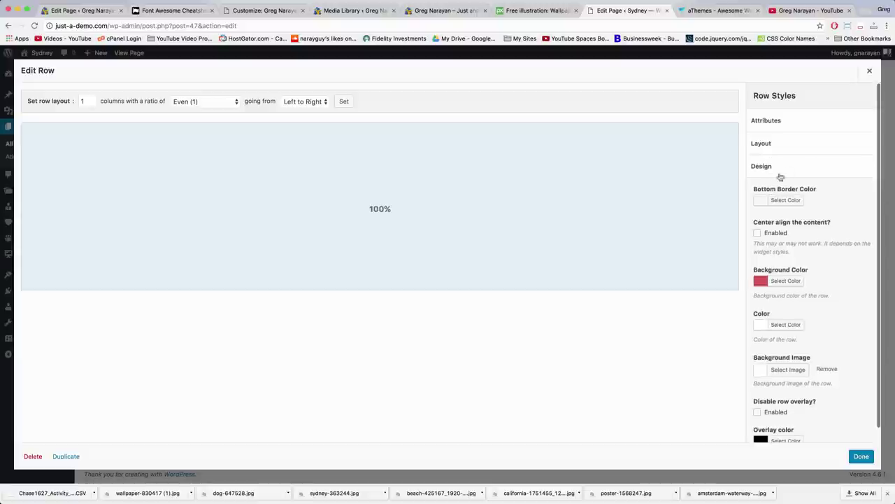
click(787, 325)
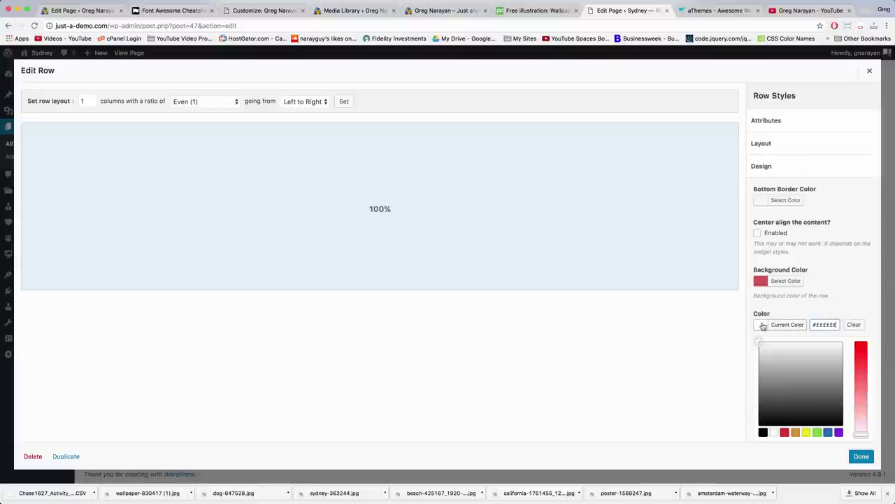
click(840, 295)
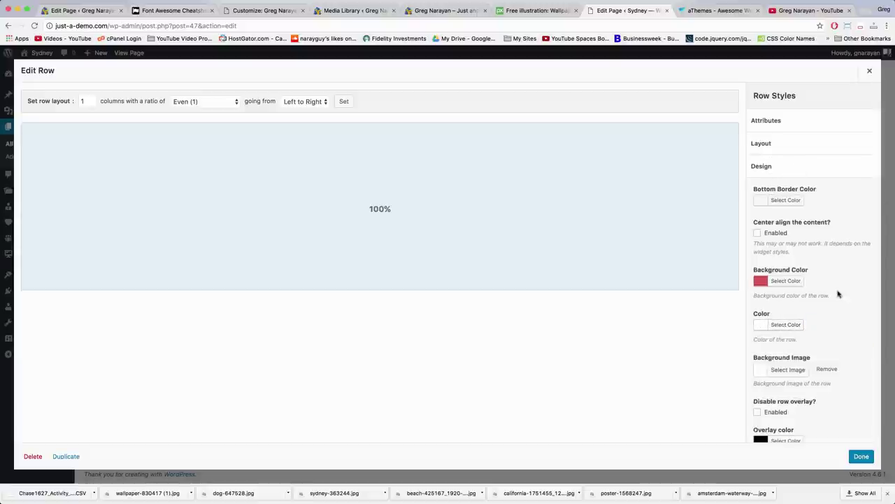
scroll(815, 301, down, 1)
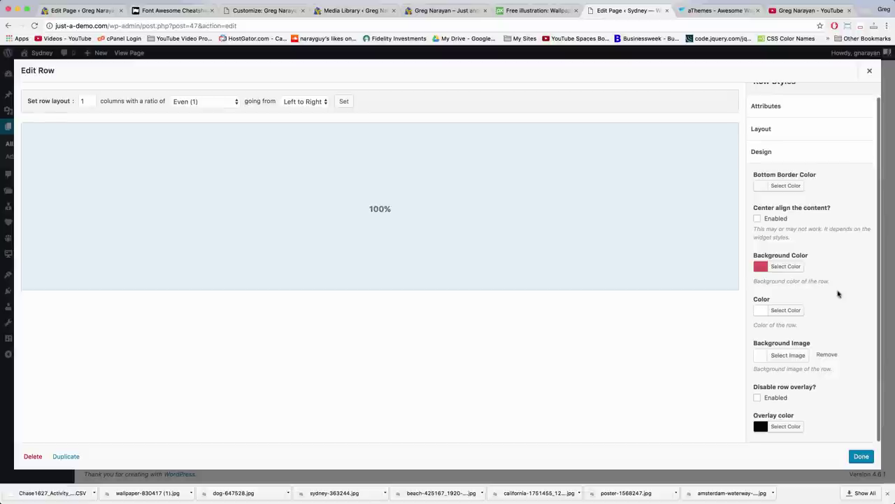
click(776, 356)
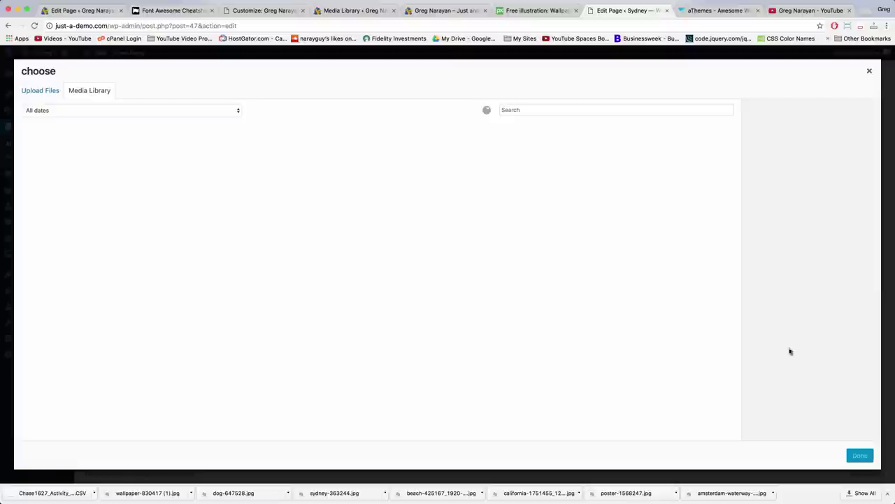
click(867, 68)
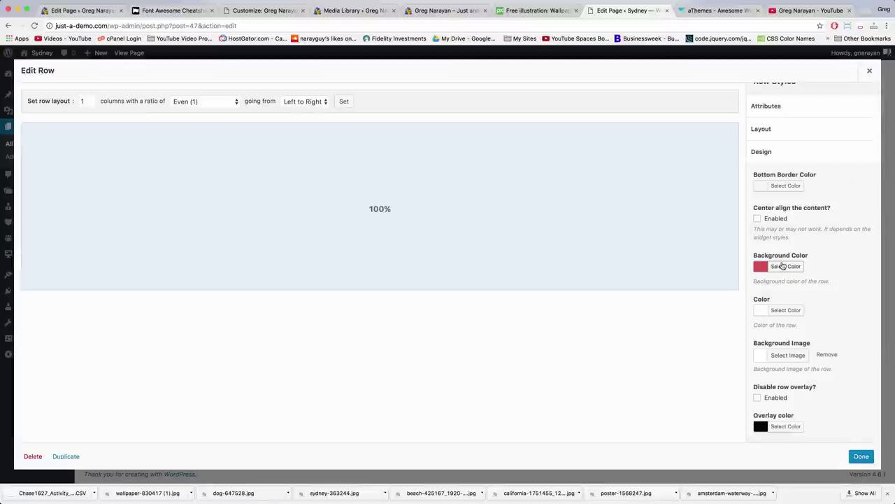
Return to your own Front Page editor, scrolled down to the Social Profile row
click(104, 9)
scroll(438, 254, down, 5)
scroll(438, 253, down, 4)
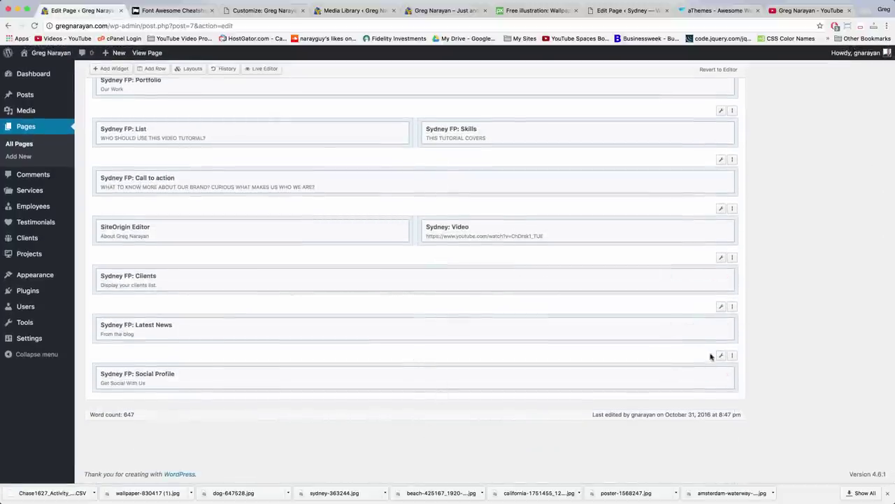
Give the Social Profile row a #d65050 background and white #ffffff text
mouse_move(721, 359)
click(689, 371)
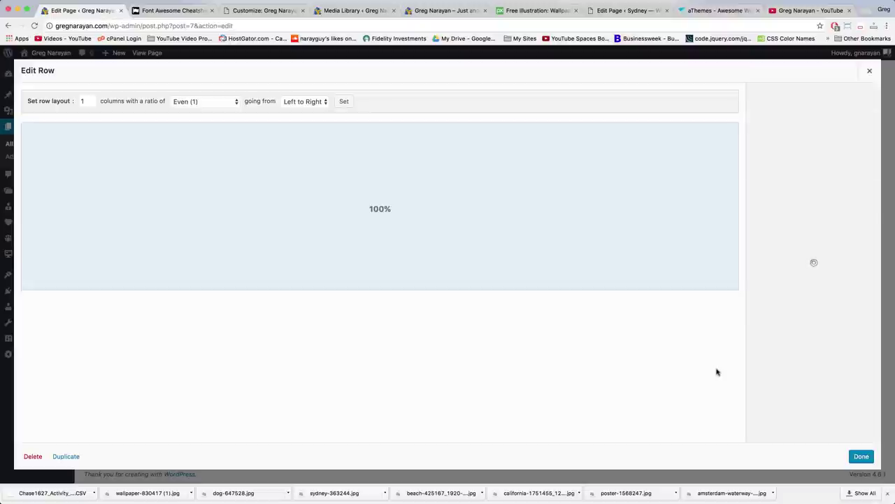
click(786, 175)
scroll(764, 238, down, 1)
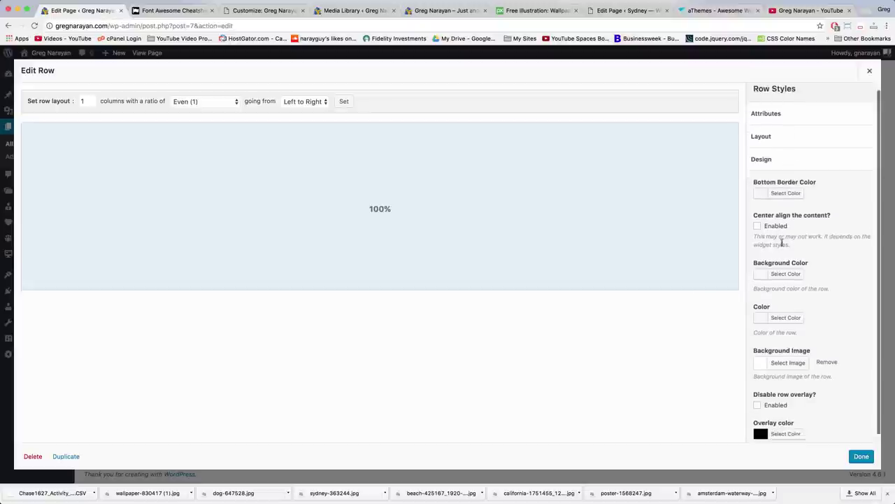
click(766, 269)
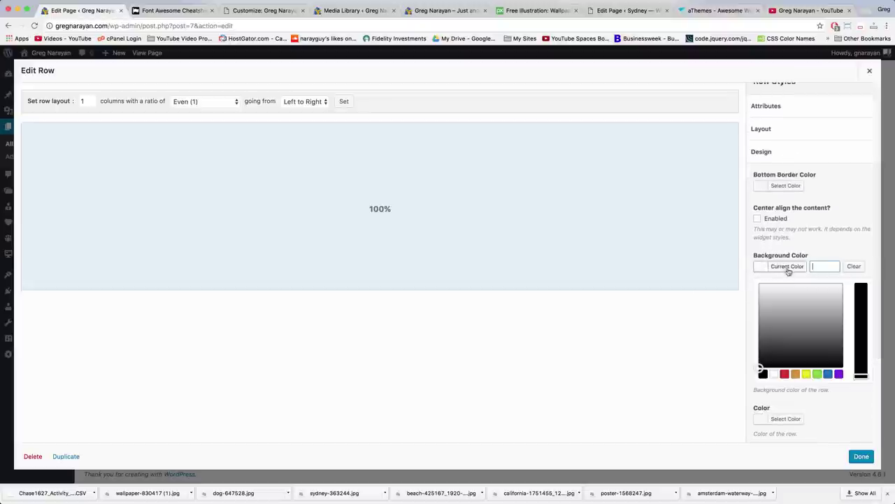
right_click(822, 270)
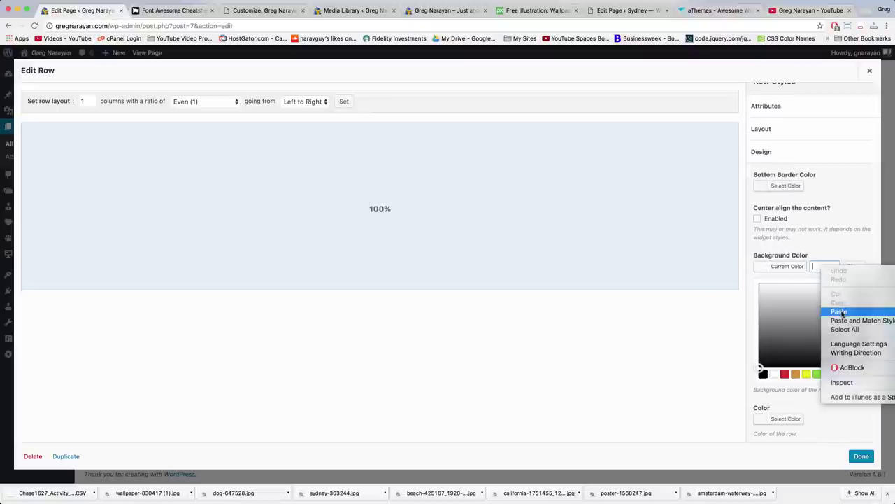
click(839, 310)
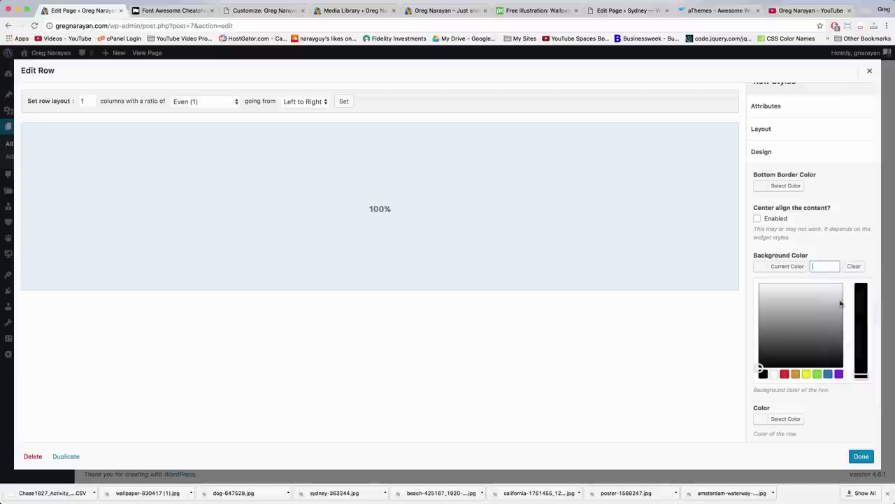
click(820, 251)
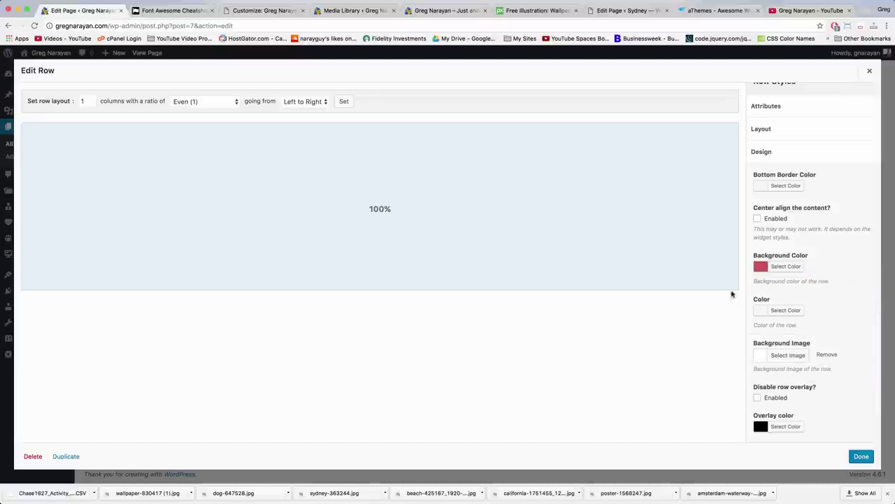
click(763, 315)
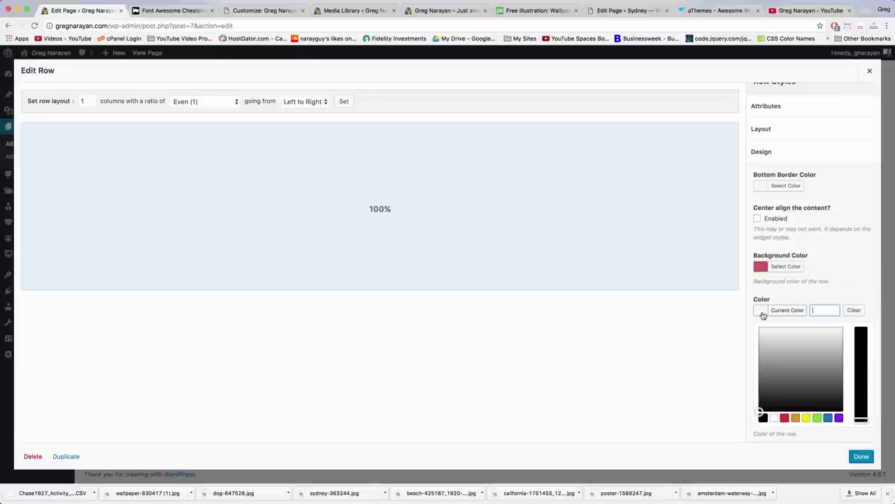
click(774, 418)
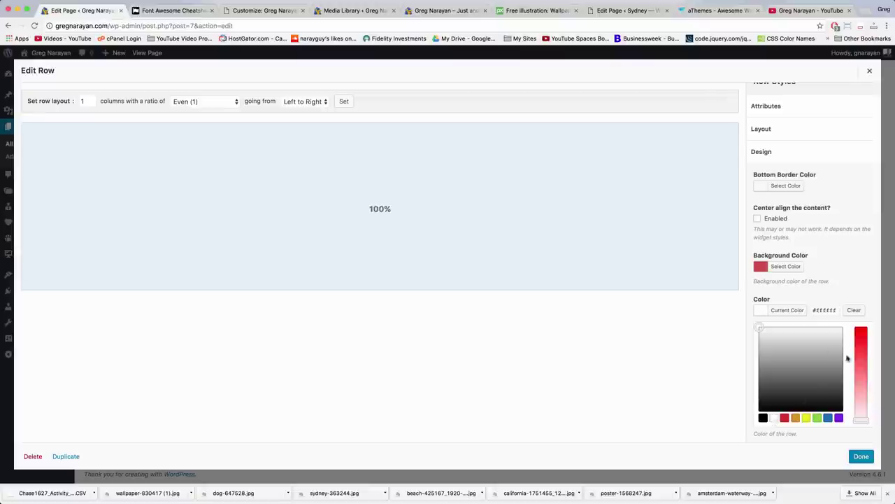
click(786, 158)
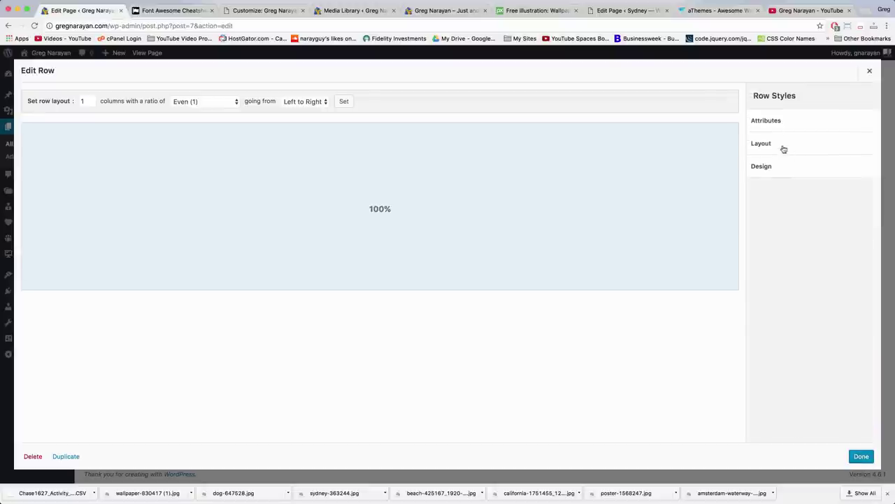
Set the row's padding to 50 and layout to Full Width, then update the page
click(789, 143)
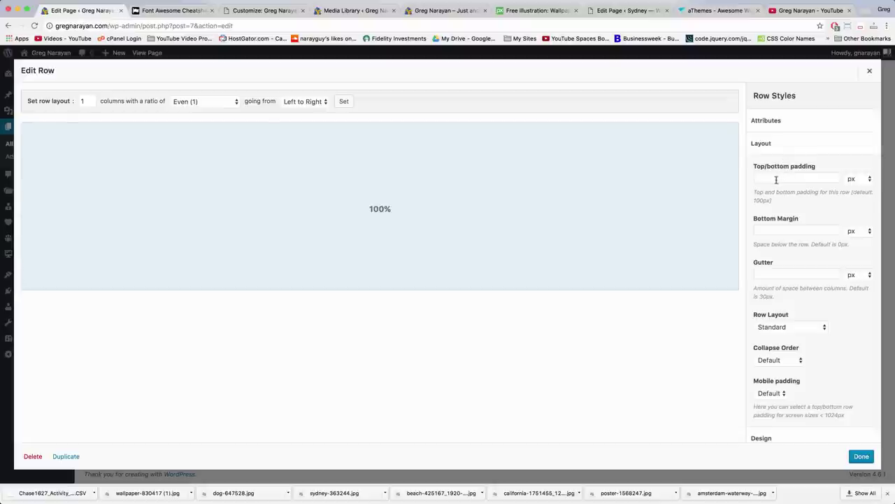
click(777, 180)
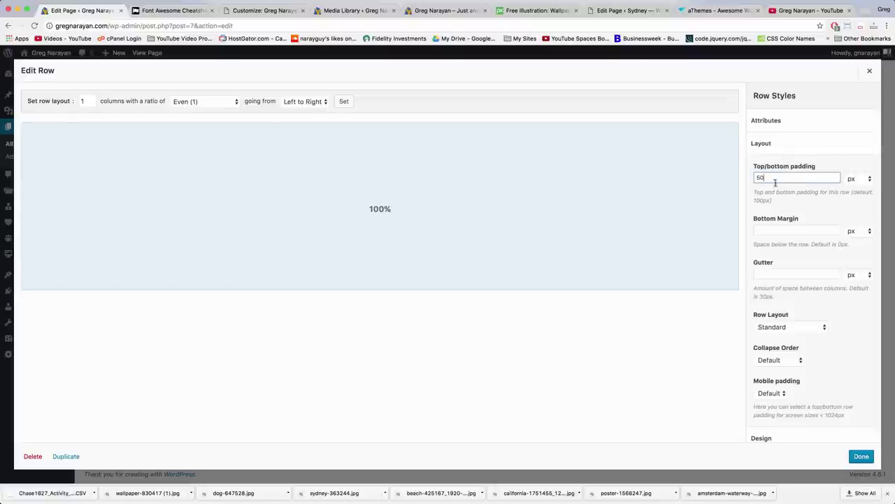
click(781, 326)
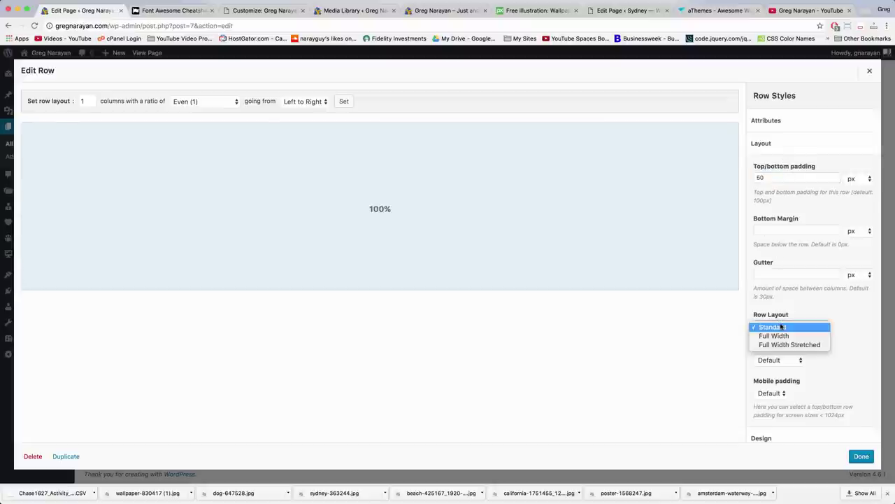
click(771, 336)
click(862, 456)
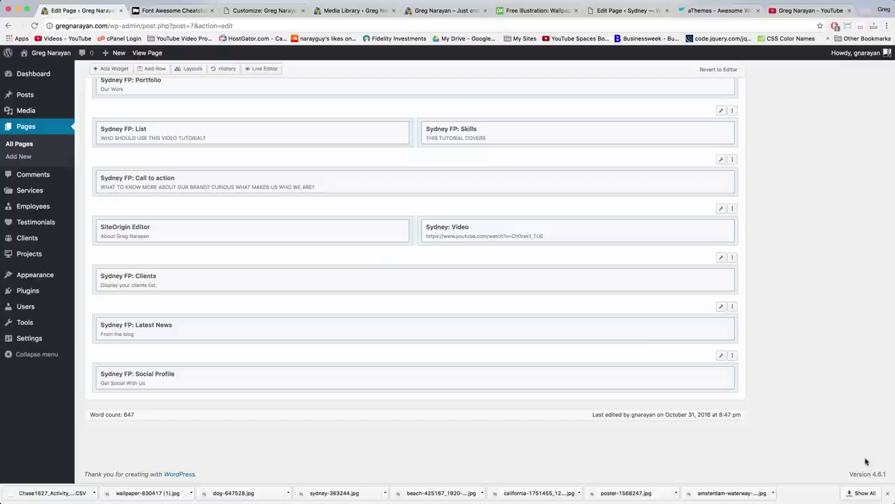
scroll(833, 179, up, 5)
click(864, 69)
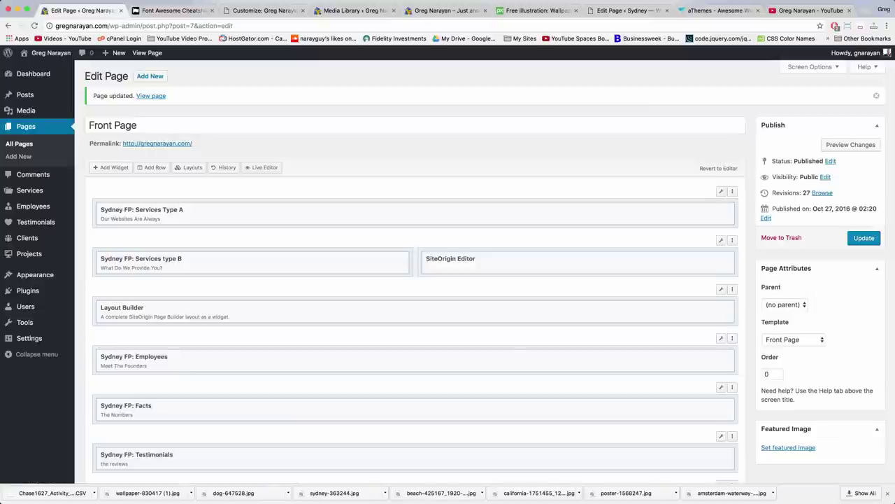
Reload the live site and test the YouTube, Twitter and Facebook icons on the red band
click(448, 10)
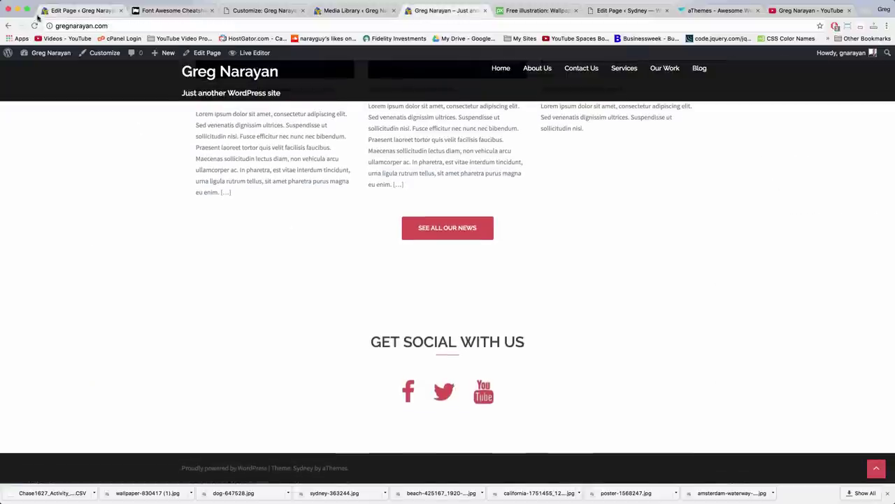
click(32, 26)
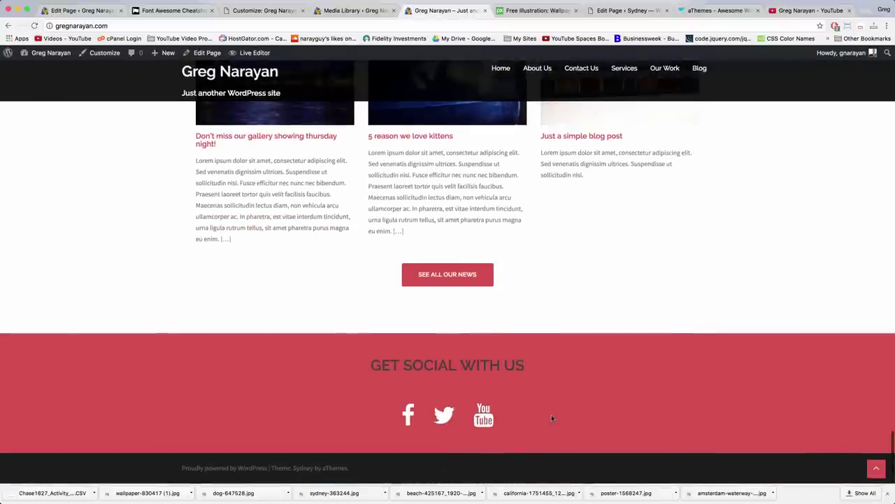
click(486, 417)
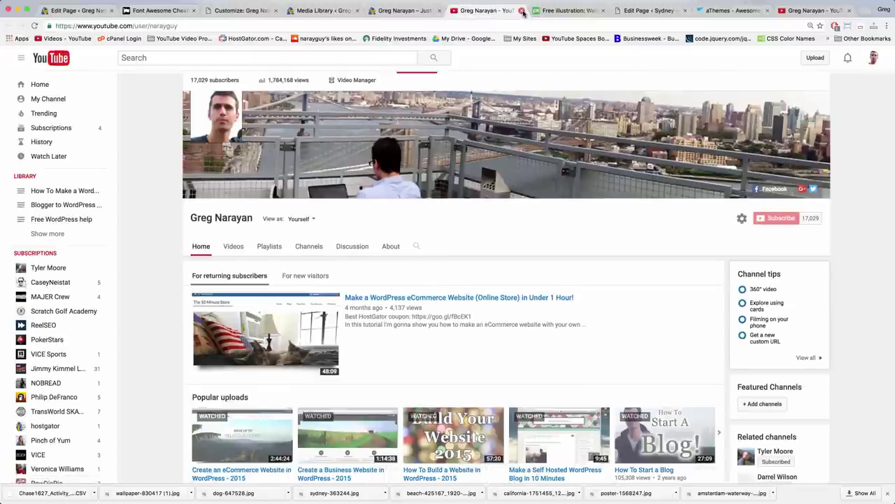
click(522, 12)
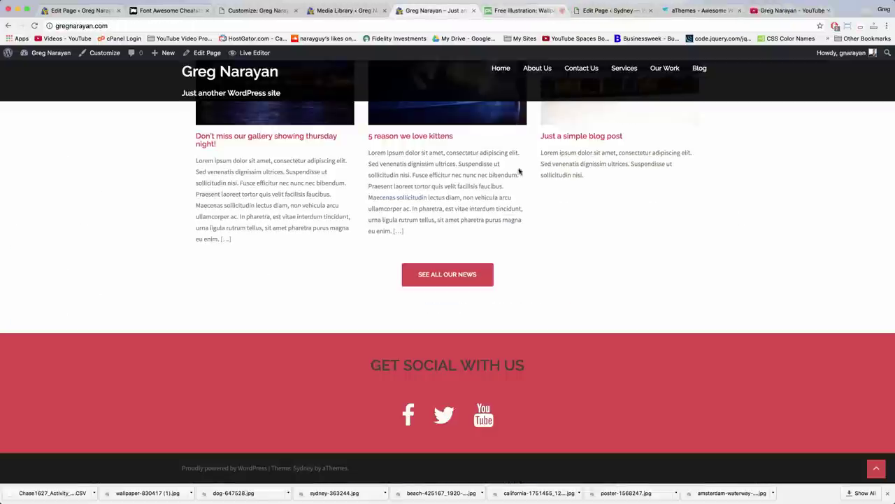
click(445, 417)
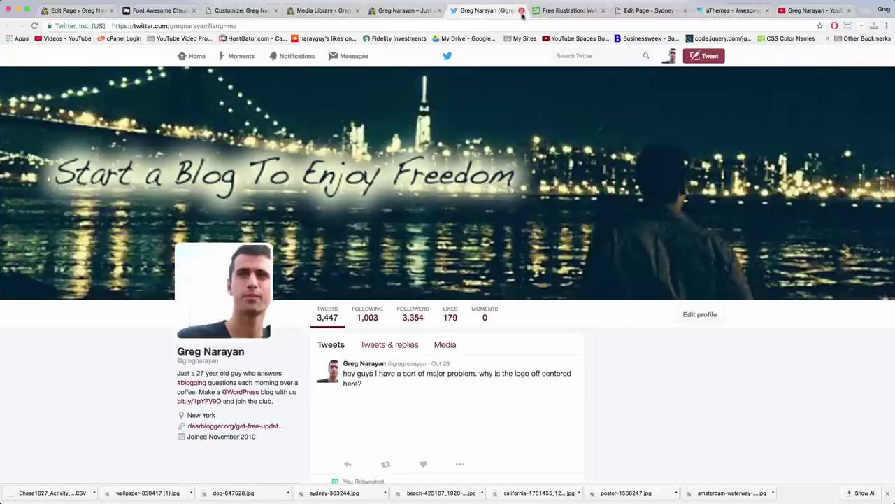
key(super+w)
click(404, 432)
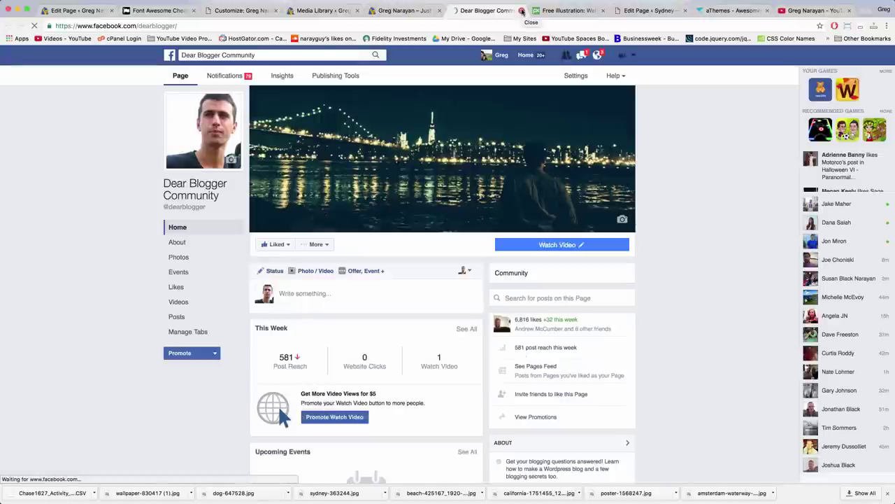
click(522, 11)
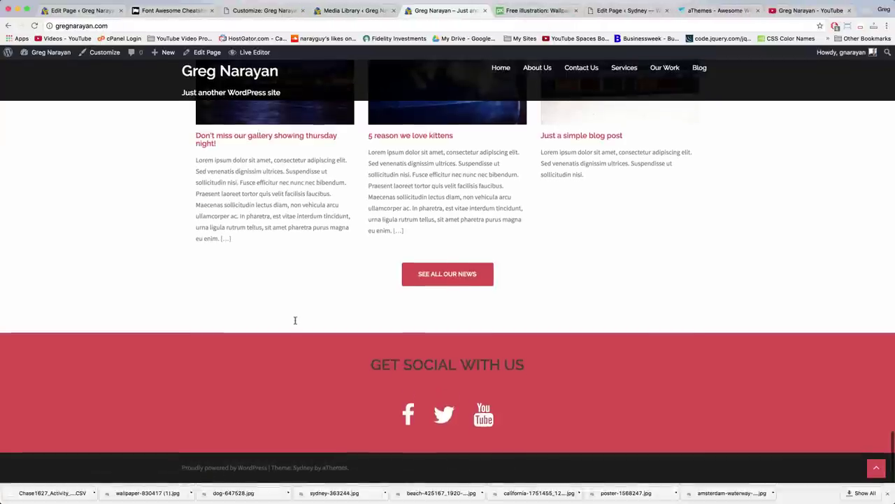
scroll(295, 322, up, 5)
scroll(296, 324, up, 10)
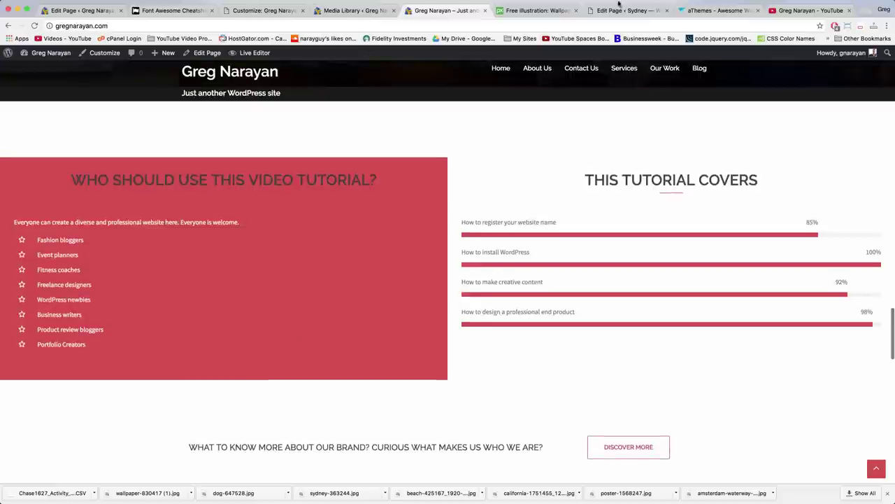
Close the demo's row settings and scroll through the Sydney demo front page
click(628, 11)
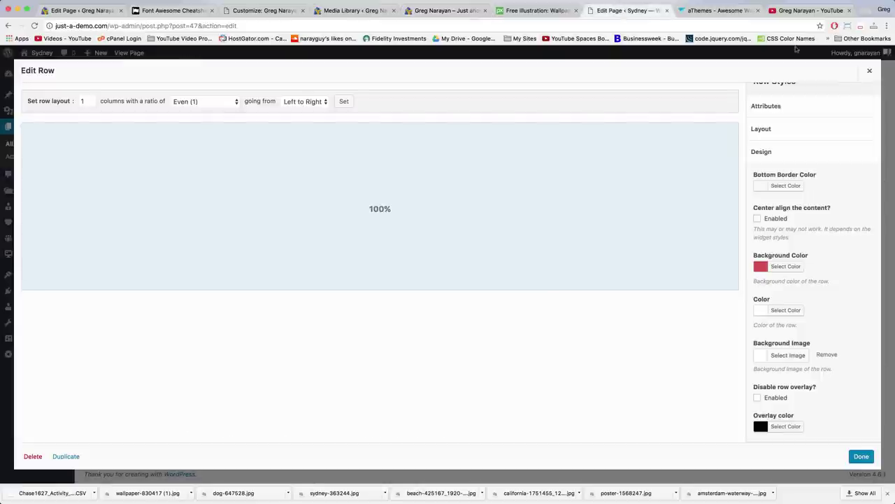
click(870, 70)
click(37, 52)
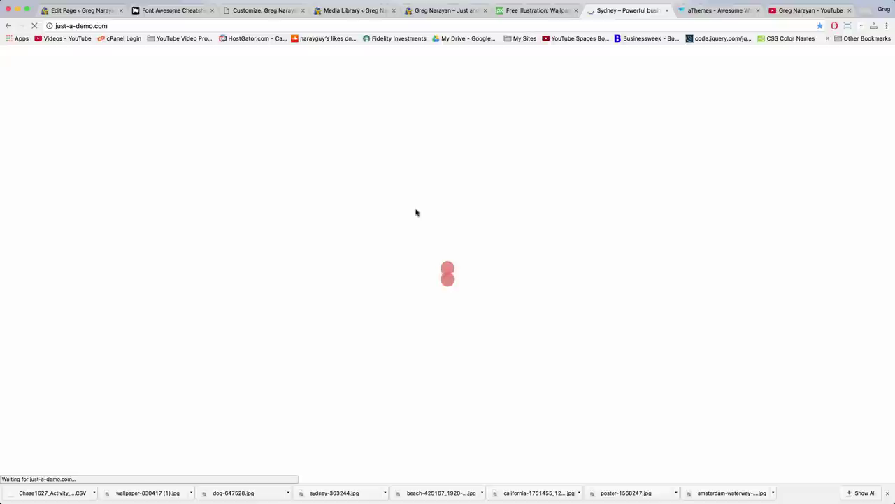
scroll(416, 212, down, 6)
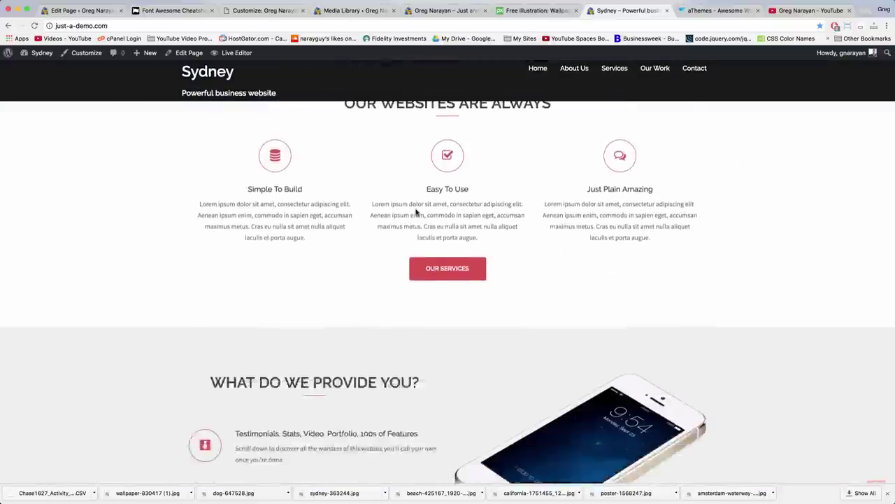
scroll(415, 212, down, 15)
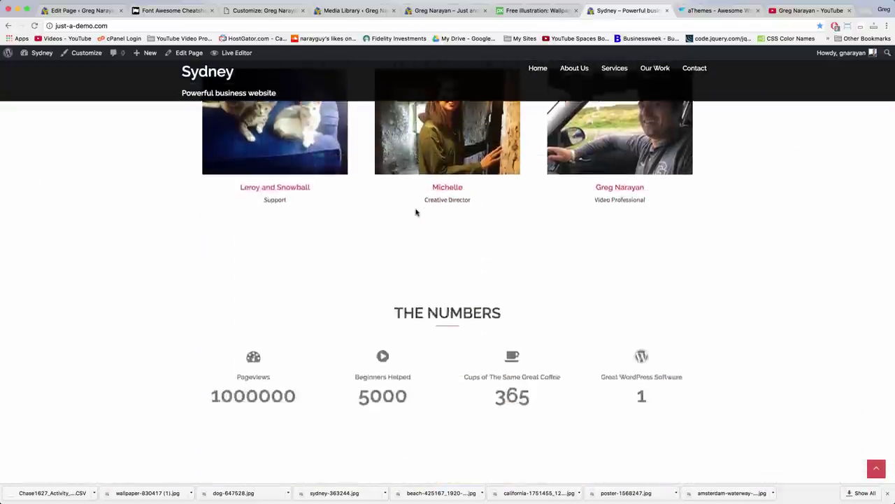
scroll(415, 212, down, 10)
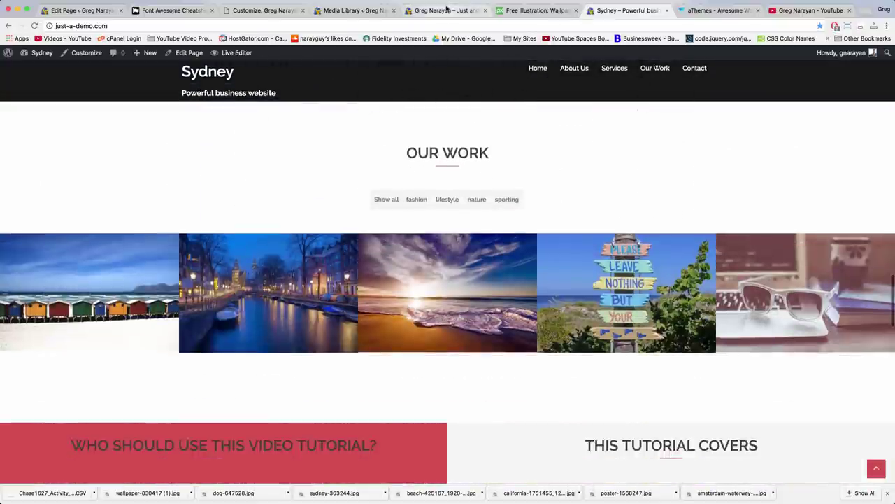
Scroll through your own site's front page to review its sections
click(446, 10)
scroll(336, 257, down, 8)
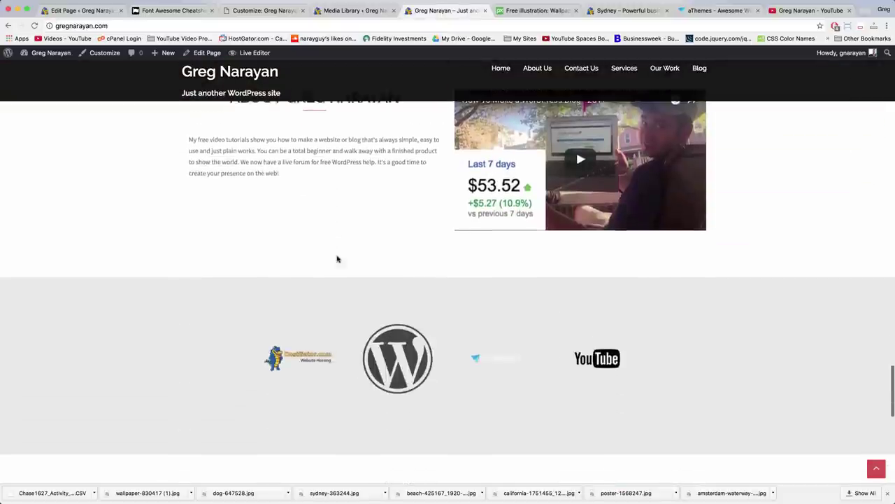
scroll(337, 258, down, 10)
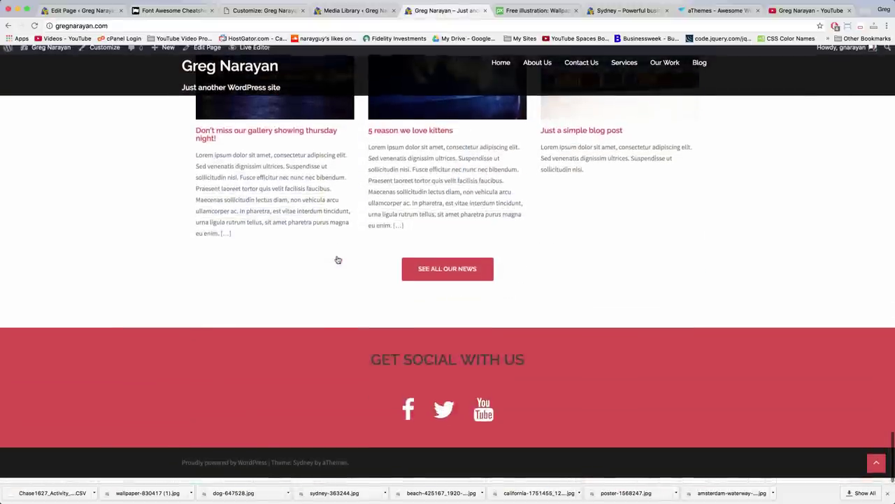
scroll(338, 259, up, 15)
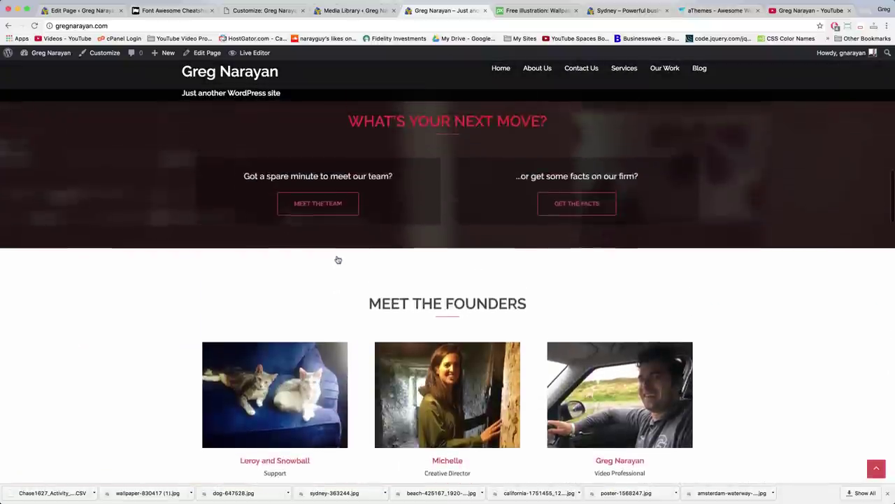
scroll(338, 260, up, 1)
scroll(338, 260, up, 3)
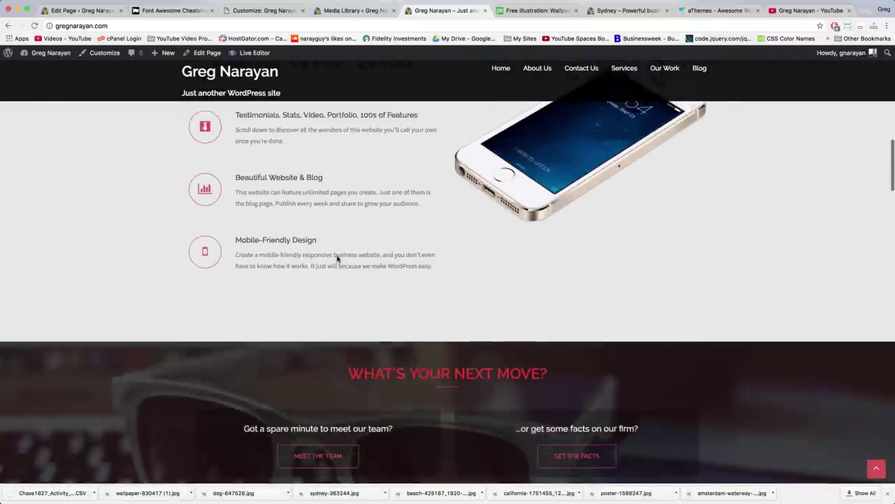
scroll(337, 259, down, 2)
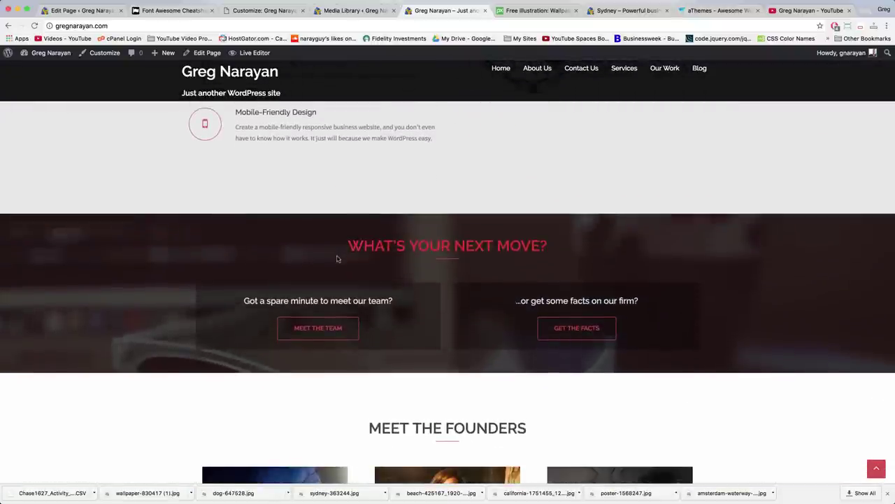
scroll(338, 259, up, 15)
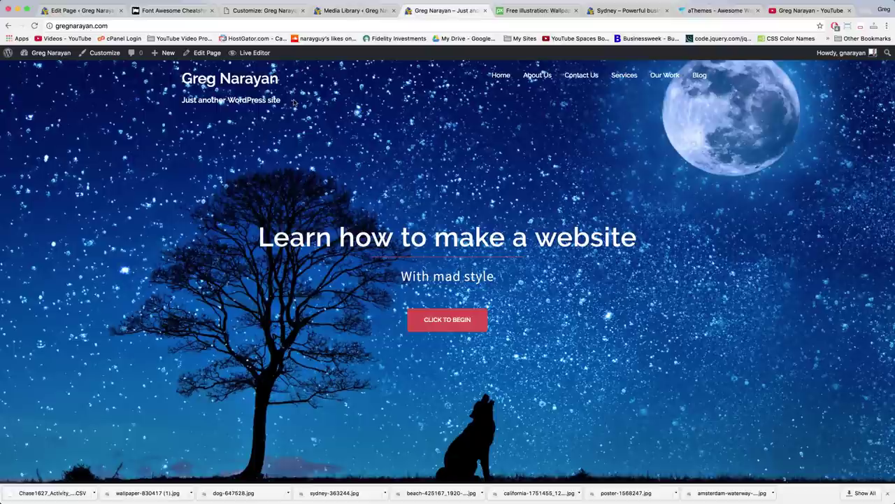
Compare against the demo once more, then open the Front Page in the page editor
click(624, 10)
scroll(448, 234, down, 10)
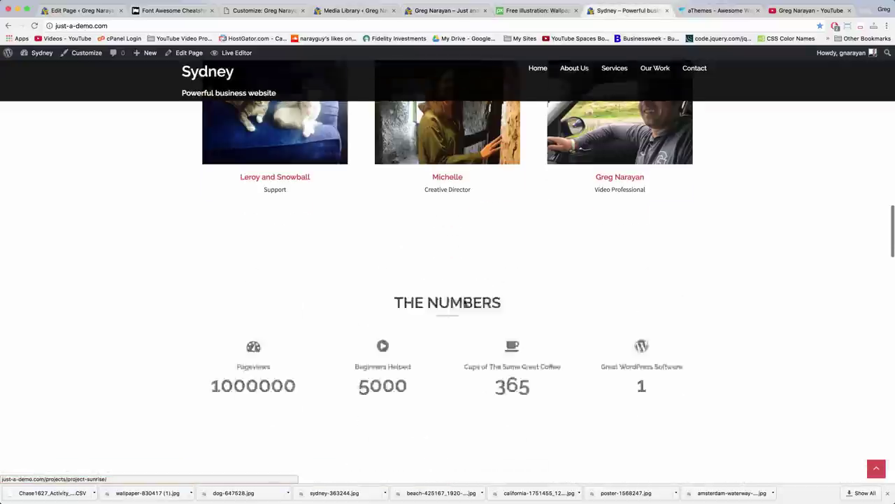
click(440, 12)
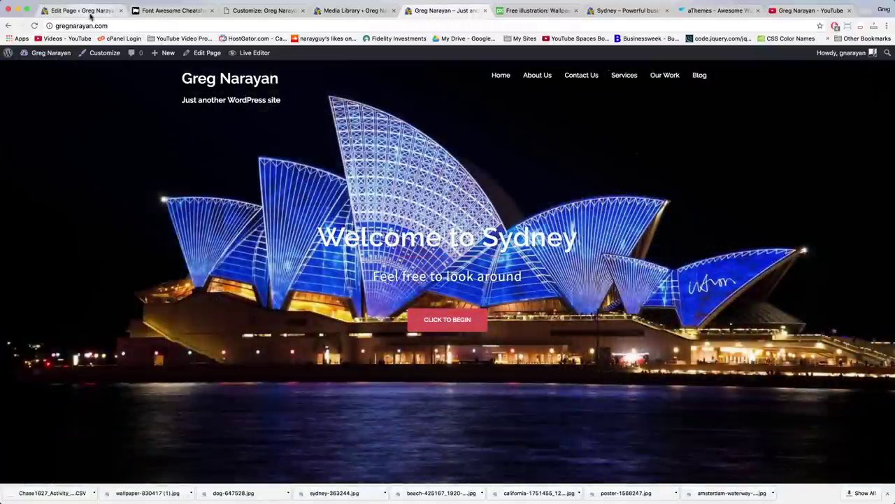
click(94, 13)
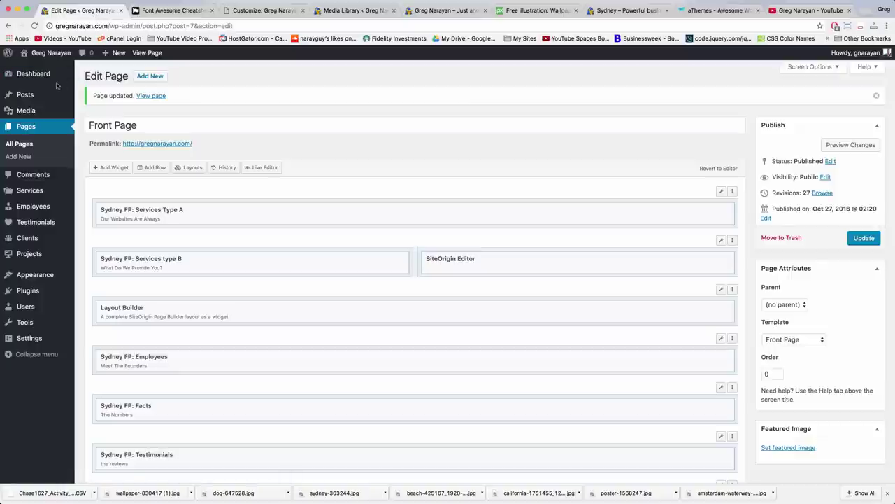
Open General Settings and check the Sydney demo's site title and tagline
mouse_move(49, 341)
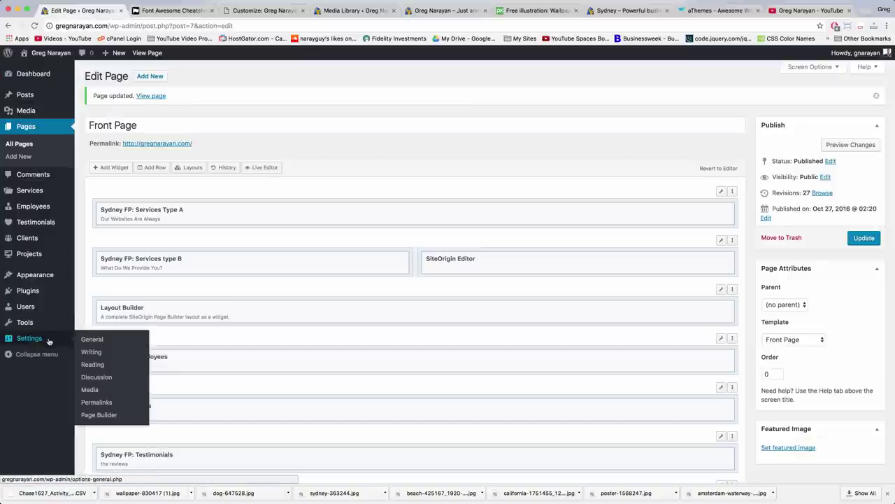
click(91, 340)
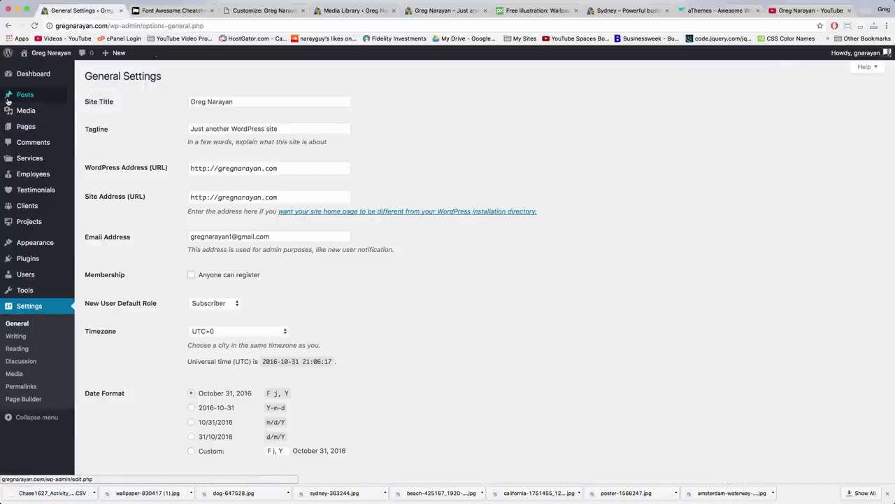
click(222, 105)
triple_click(204, 105)
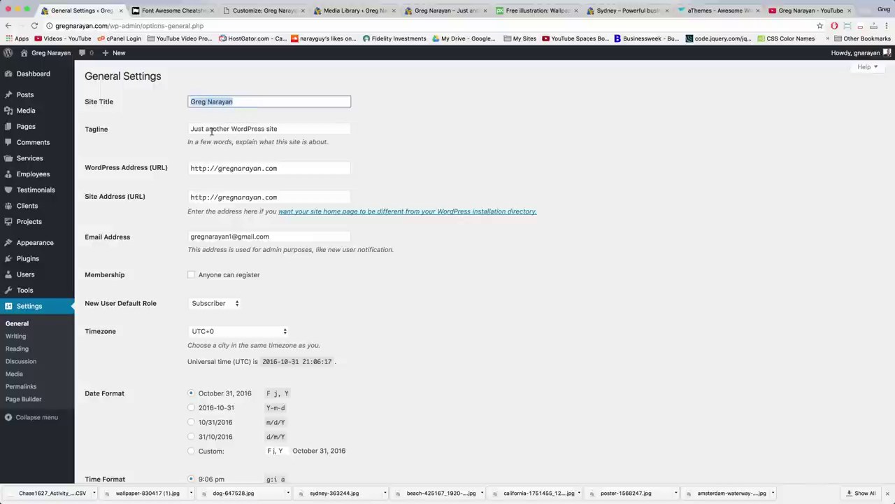
triple_click(212, 131)
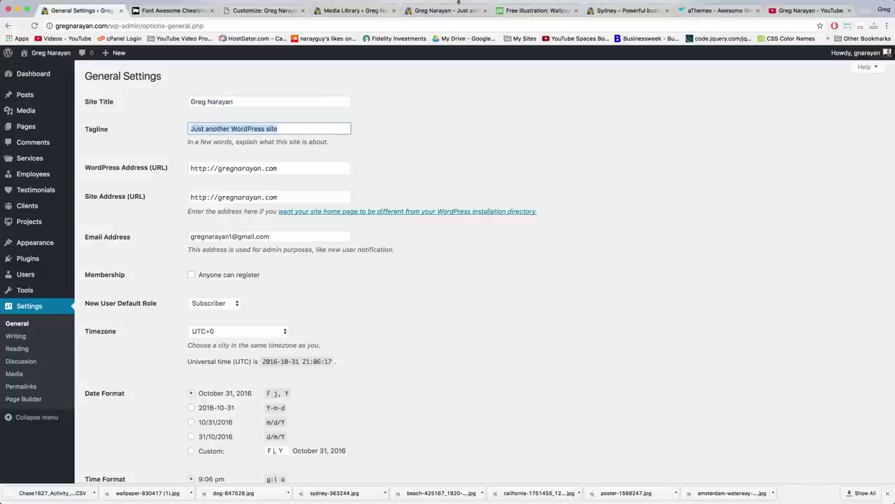
click(615, 10)
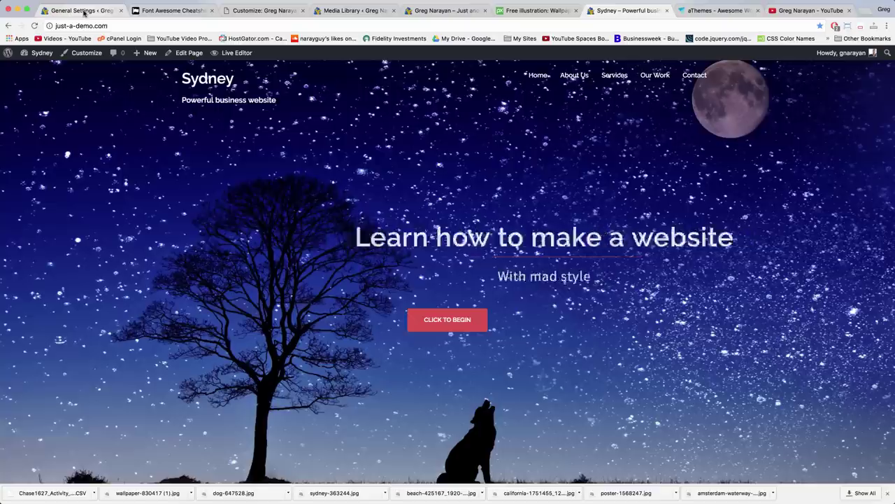
click(83, 10)
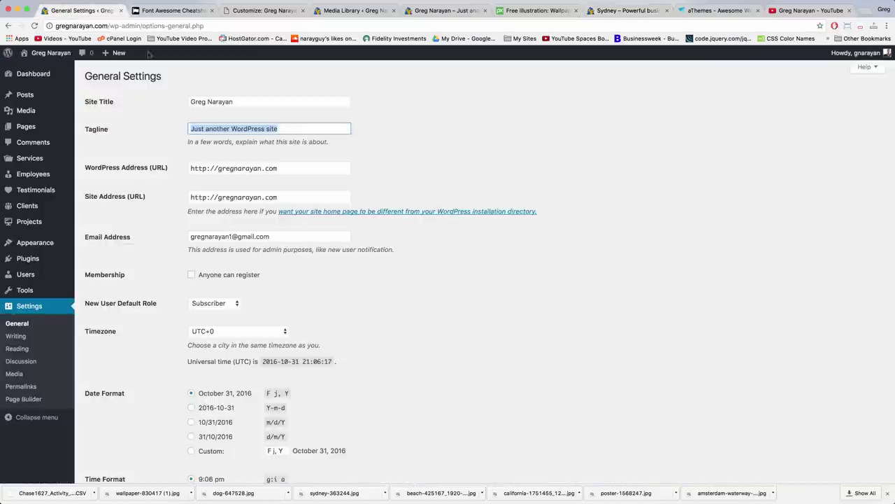
Set Site Title to 'Sydney' and Tagline to 'Powerful business website', then save
click(210, 101)
key(ctrl+a)
text(Sy)
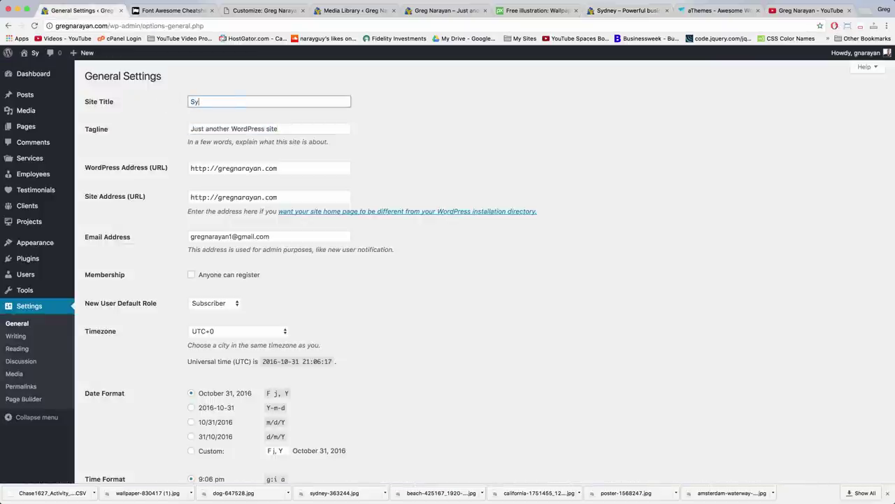
text(dney)
key(Tab)
text(P)
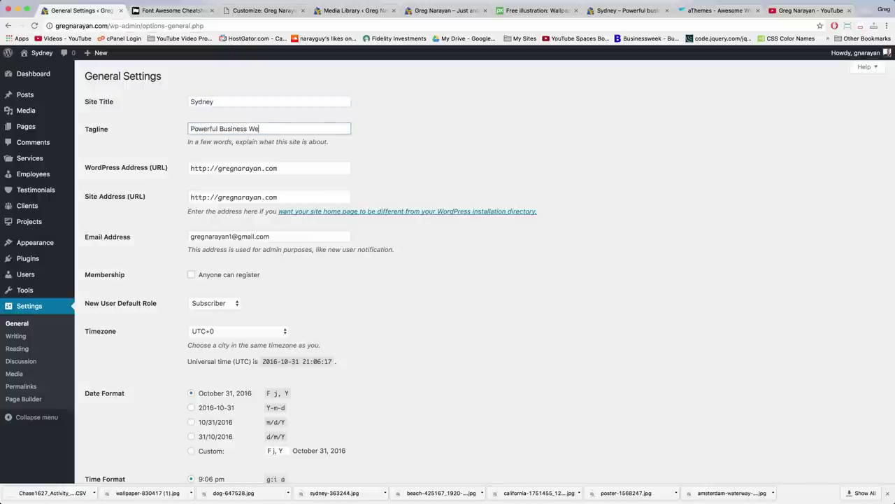
click(596, 10)
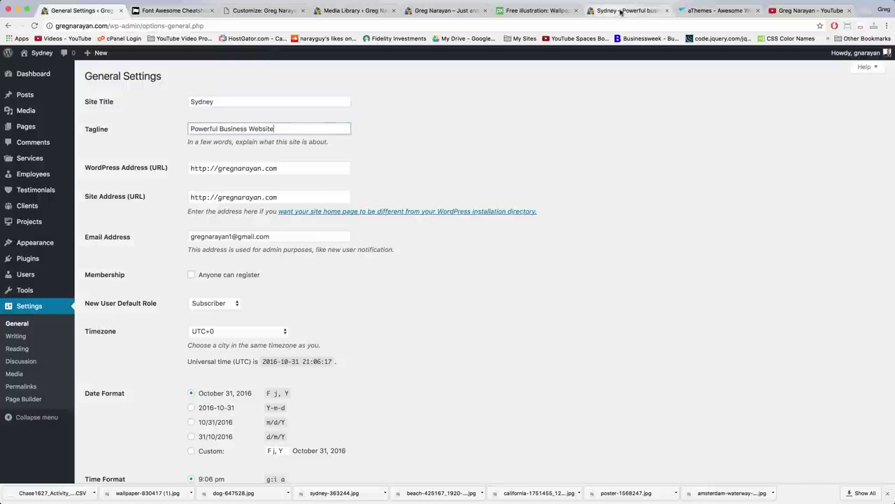
click(91, 14)
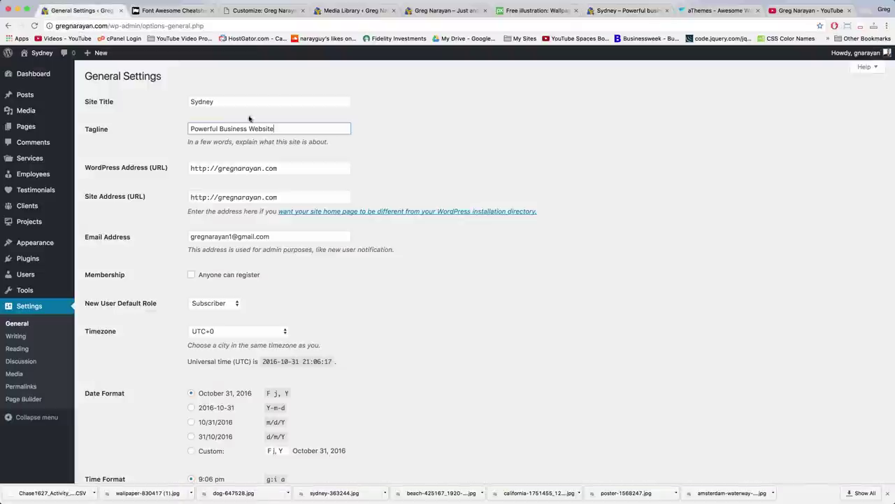
click(220, 129)
key(BackSpace)
text(b)
scroll(425, 226, down, 5)
click(106, 435)
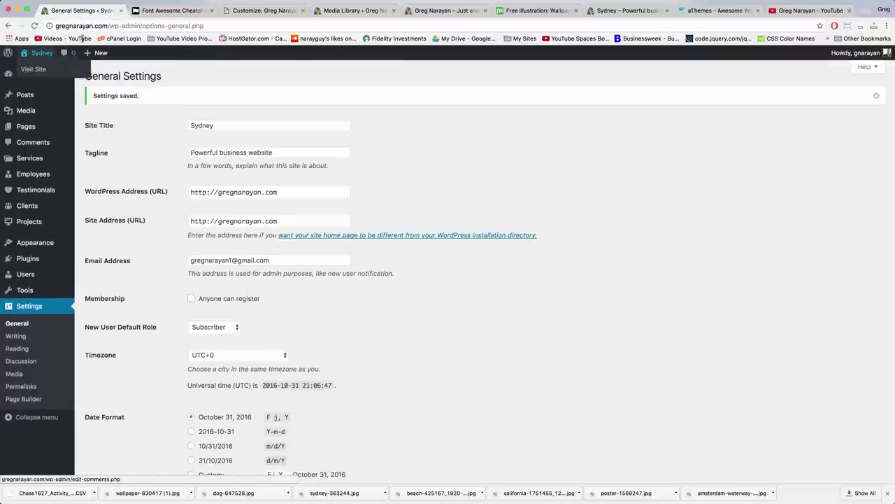
Reload the front page, compare its What's Your Next Move row, and open the demo's page editor
click(446, 11)
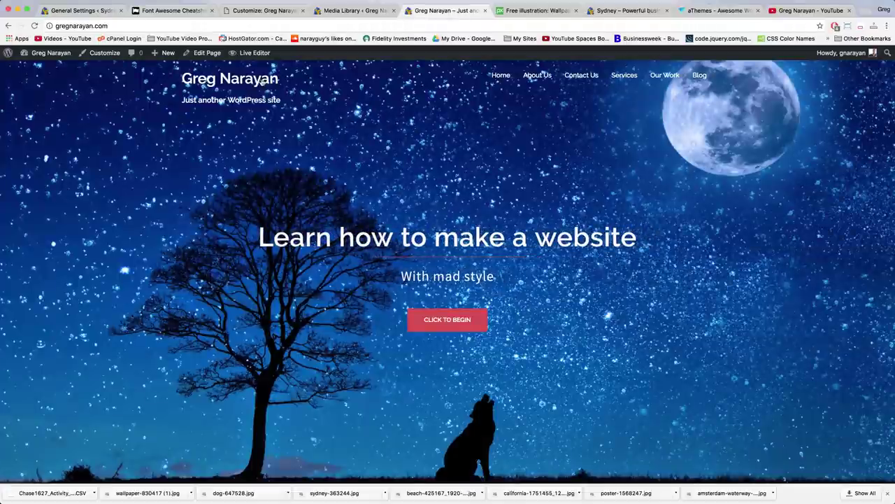
key(super+r)
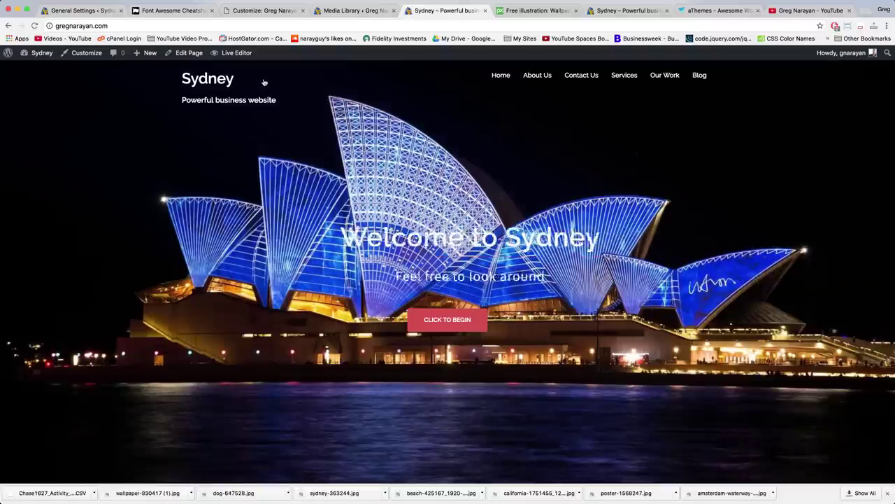
click(450, 328)
scroll(439, 320, down, 15)
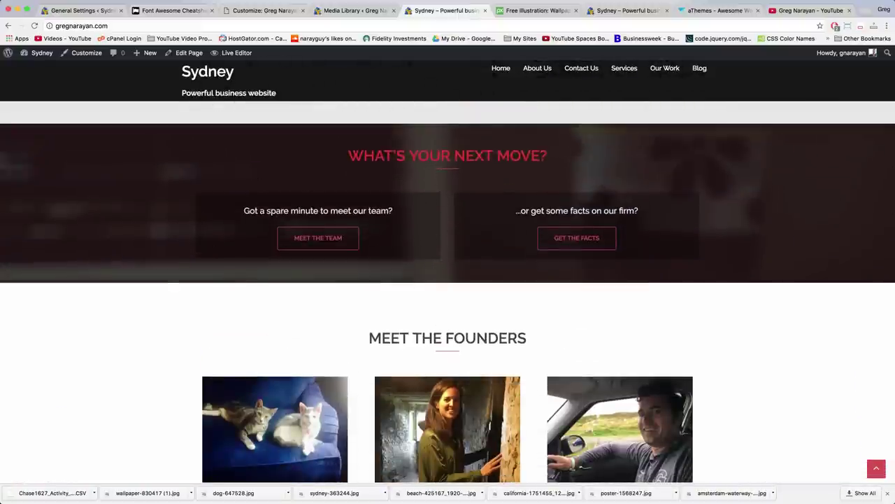
click(626, 10)
scroll(176, 330, down, 15)
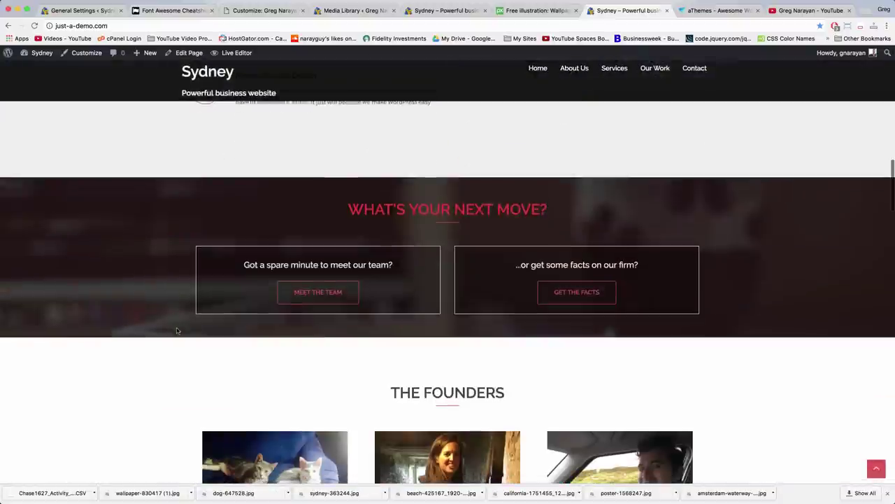
click(186, 54)
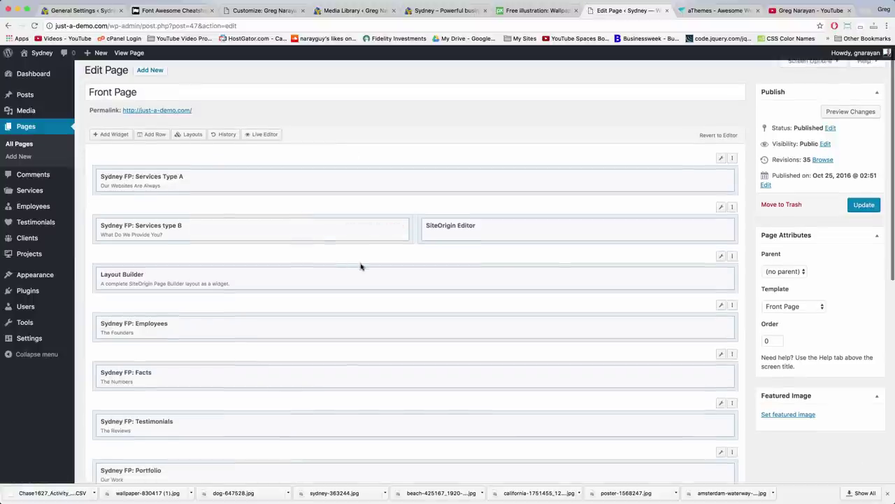
Check the demo call-to-action widget's #eaeaea border colour, then return to your own General Settings
click(366, 275)
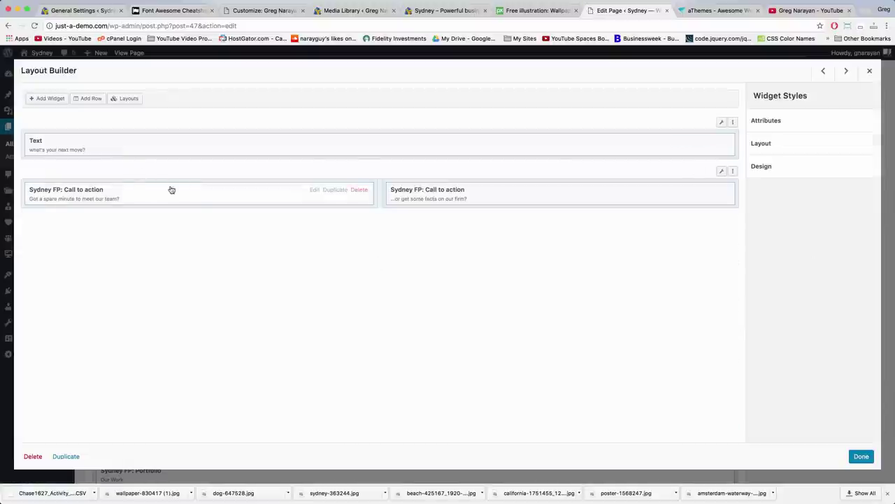
click(171, 190)
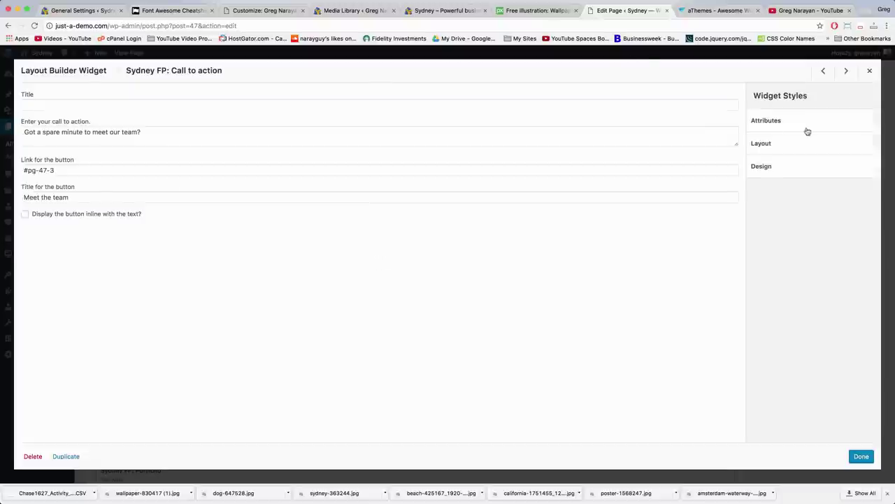
click(786, 165)
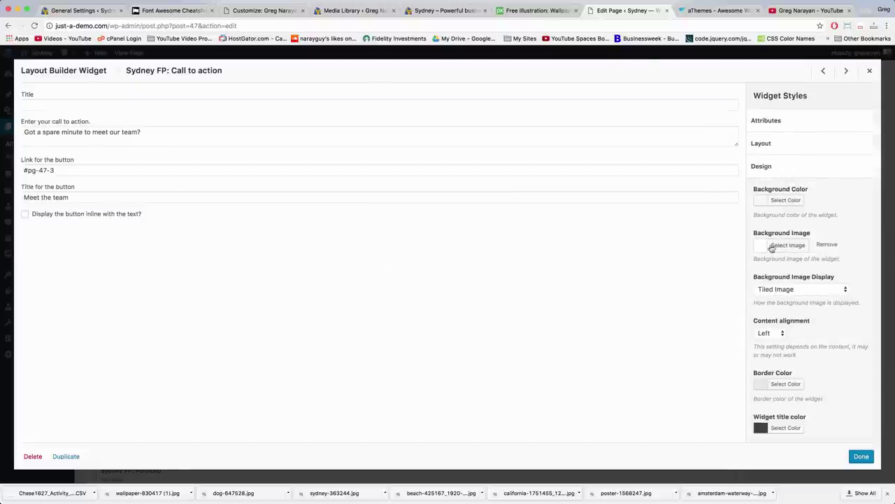
scroll(767, 258, down, 1)
scroll(767, 258, down, 4)
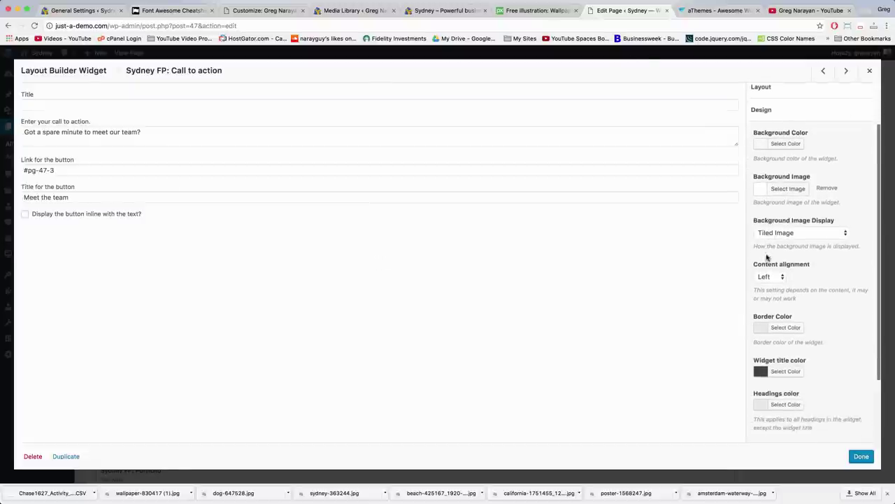
scroll(768, 256, up, 5)
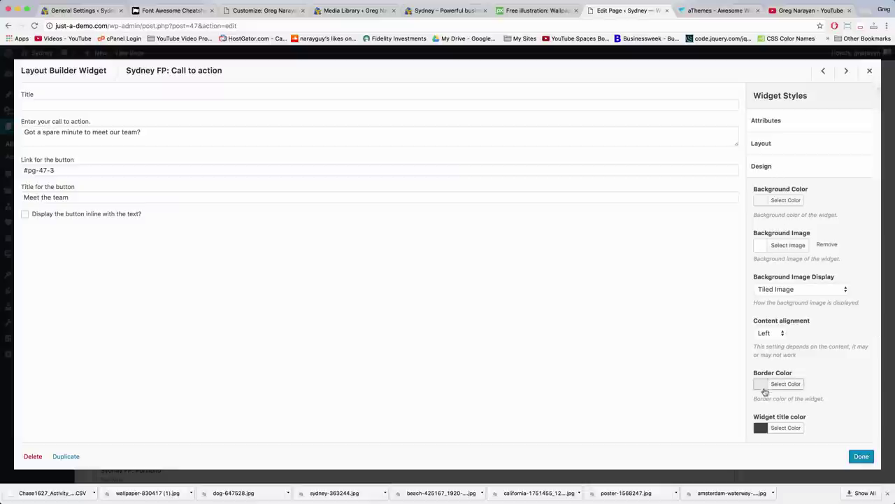
click(760, 384)
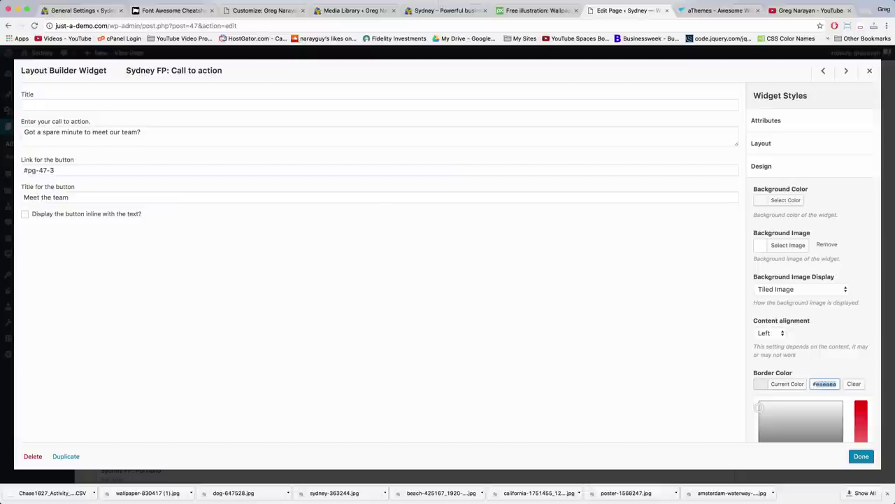
click(81, 11)
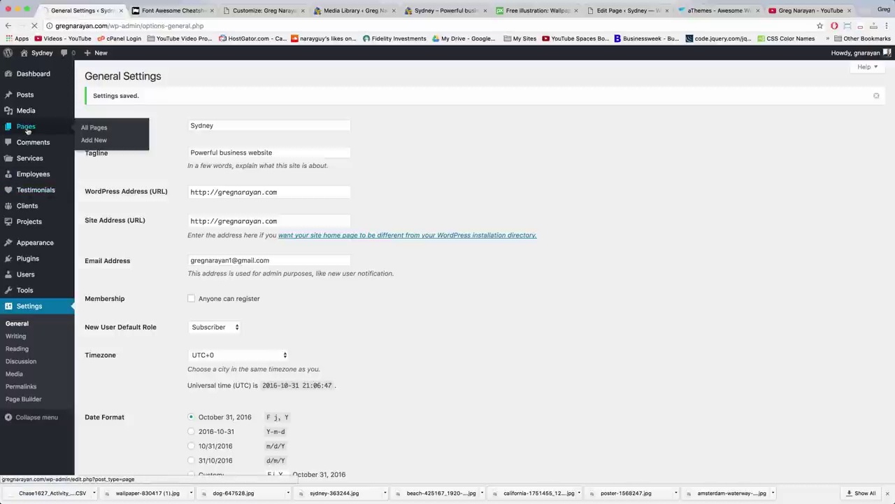
Open the Front Page and edit its Layout Builder widget
click(28, 129)
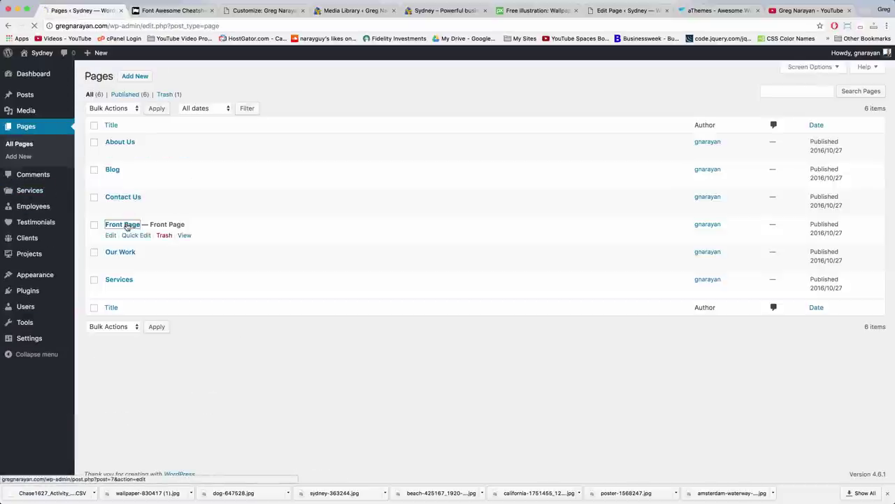
click(126, 224)
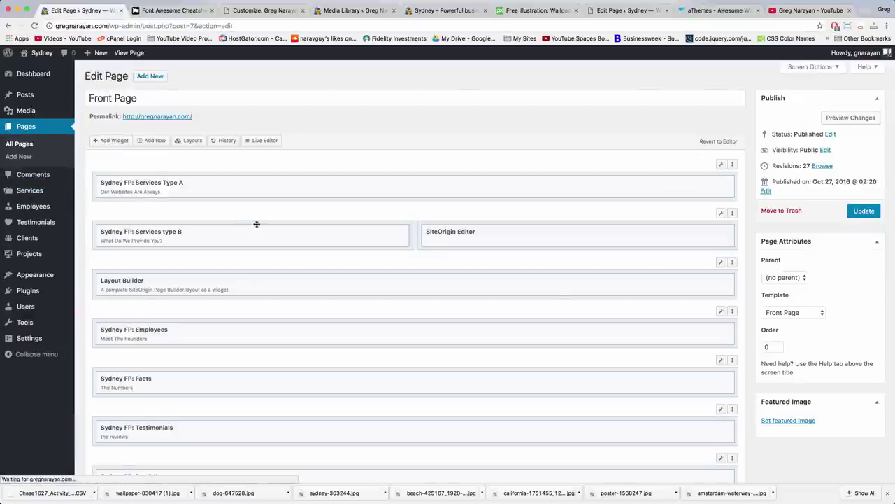
scroll(254, 223, down, 1)
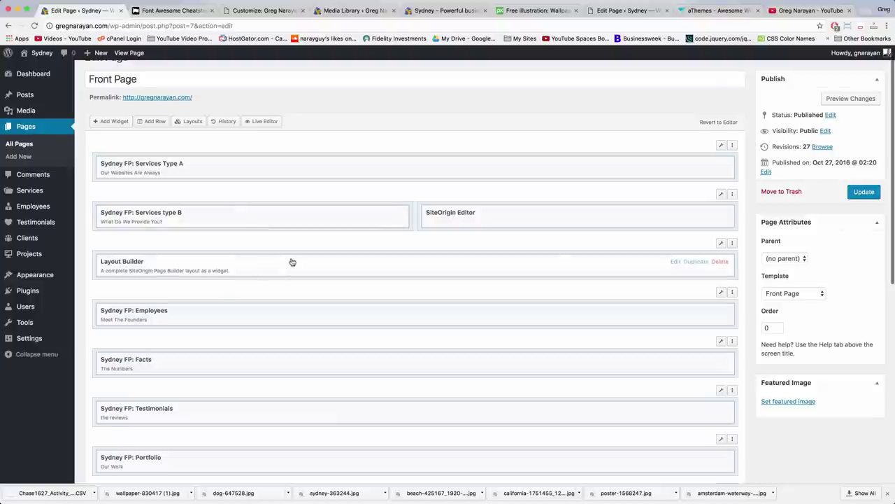
click(294, 261)
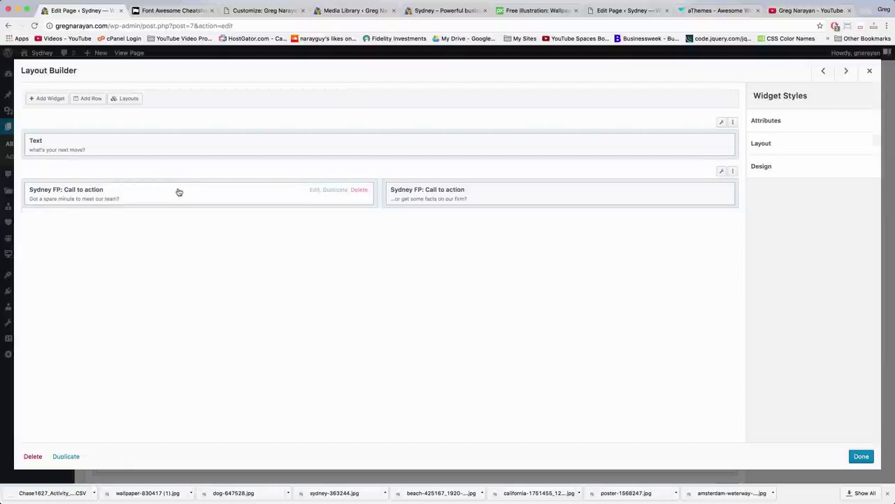
Give the first call-to-action widget a #eaeaea border colour
click(179, 192)
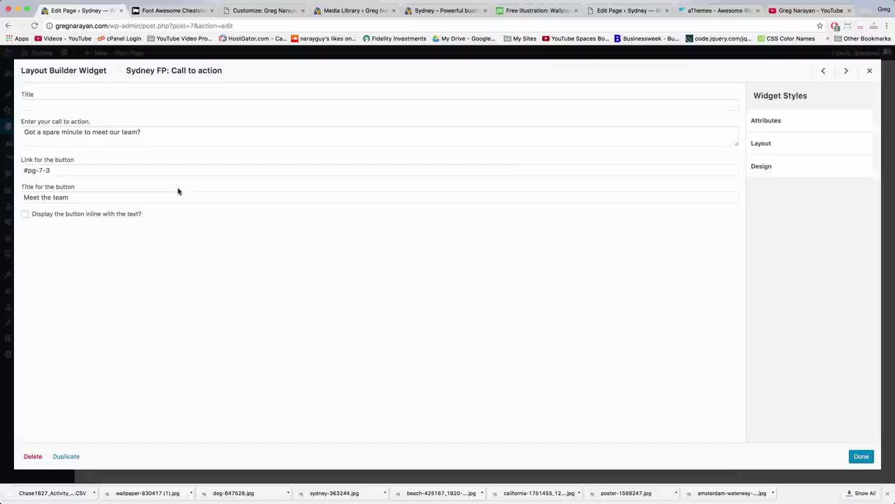
click(811, 168)
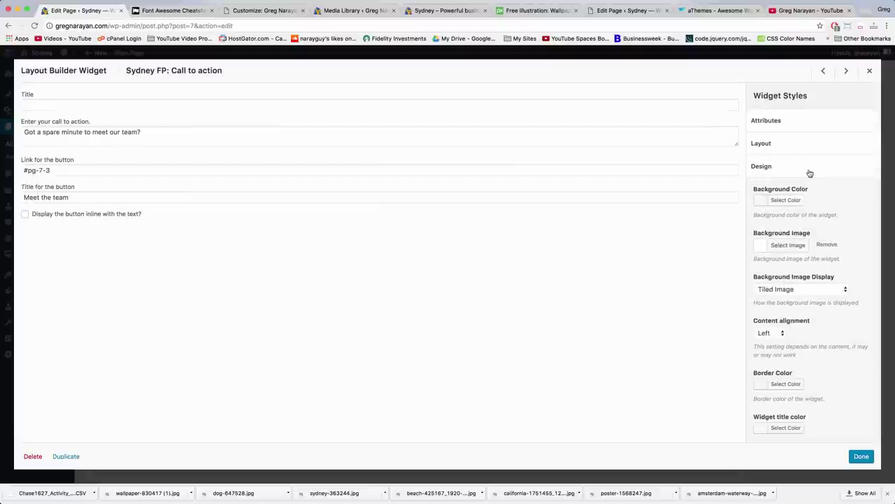
scroll(758, 258, down, 1)
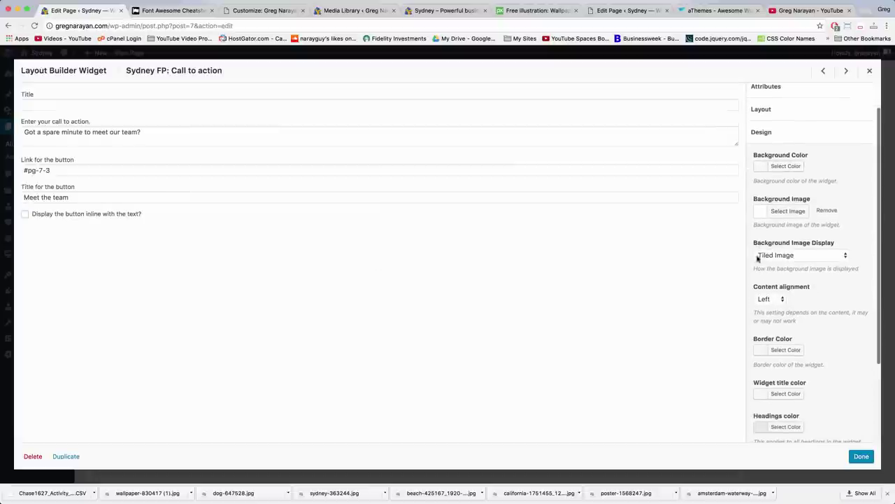
click(775, 351)
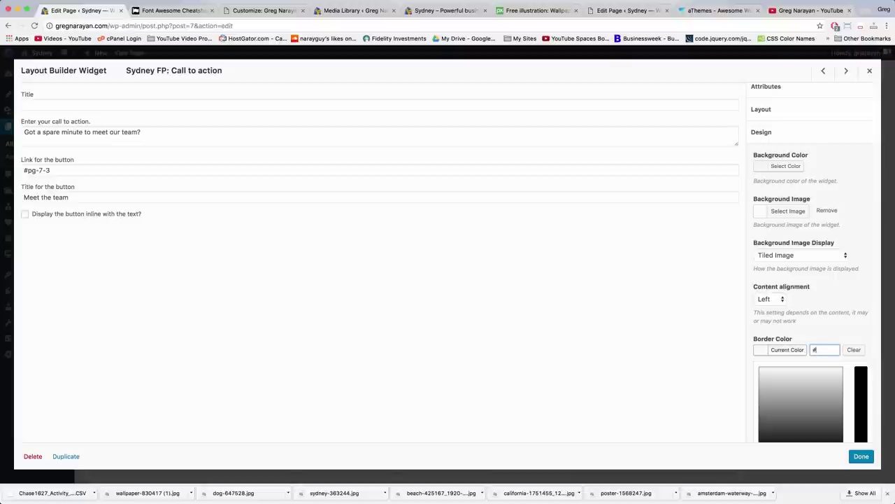
text(#eaeaea)
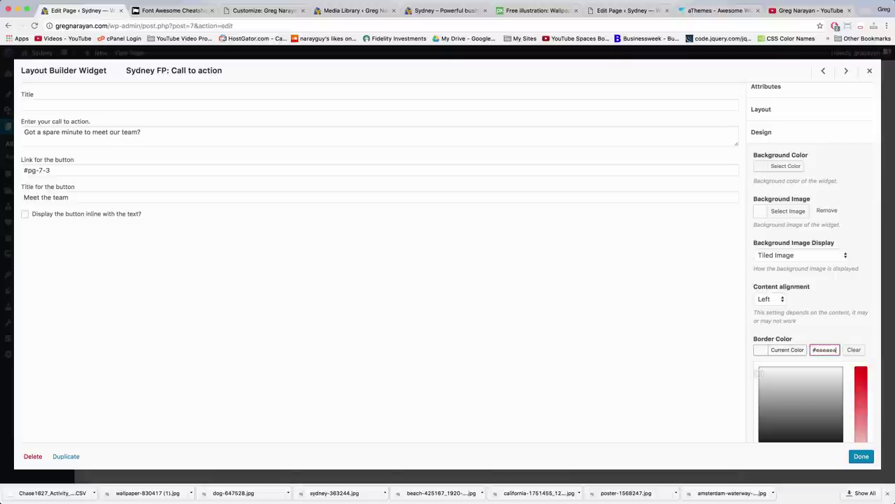
click(862, 457)
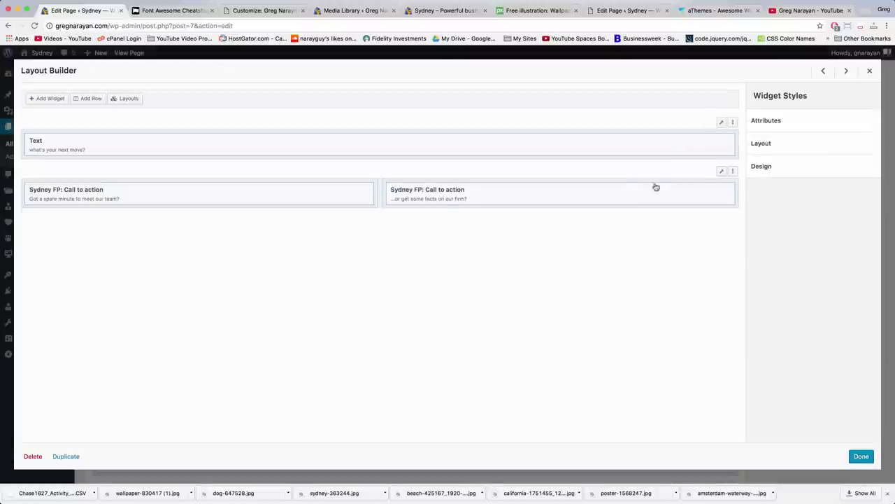
Give the second call-to-action widget a #eaeaea border colour, then update the Front Page
click(600, 193)
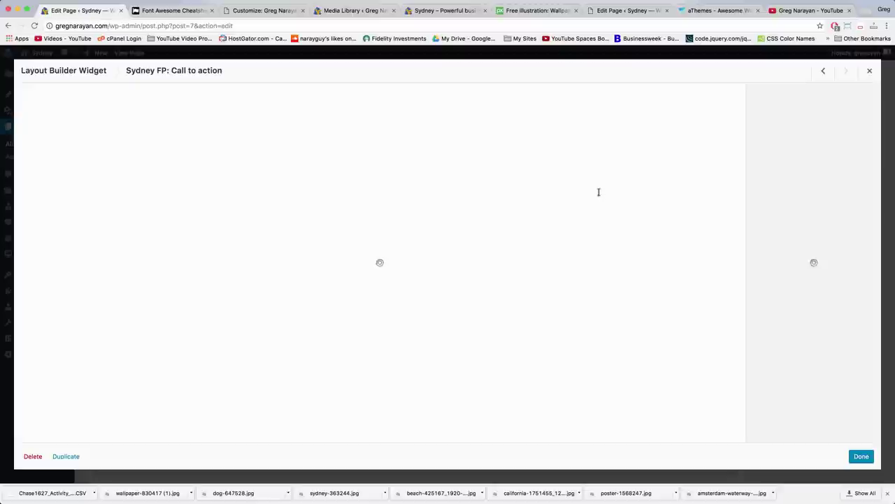
click(804, 165)
scroll(770, 293, down, 2)
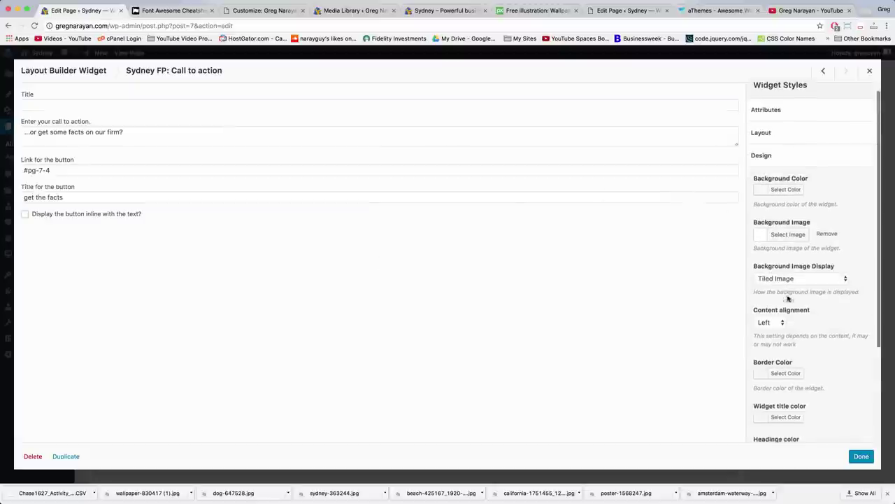
click(764, 329)
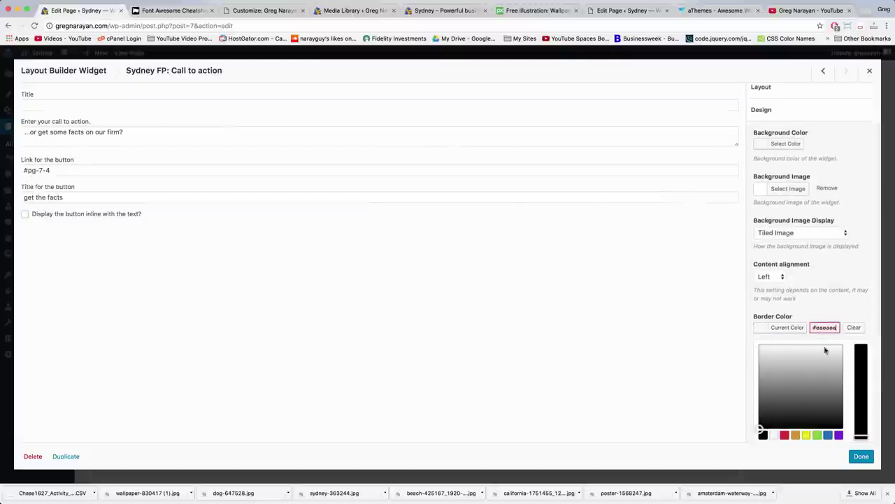
click(862, 456)
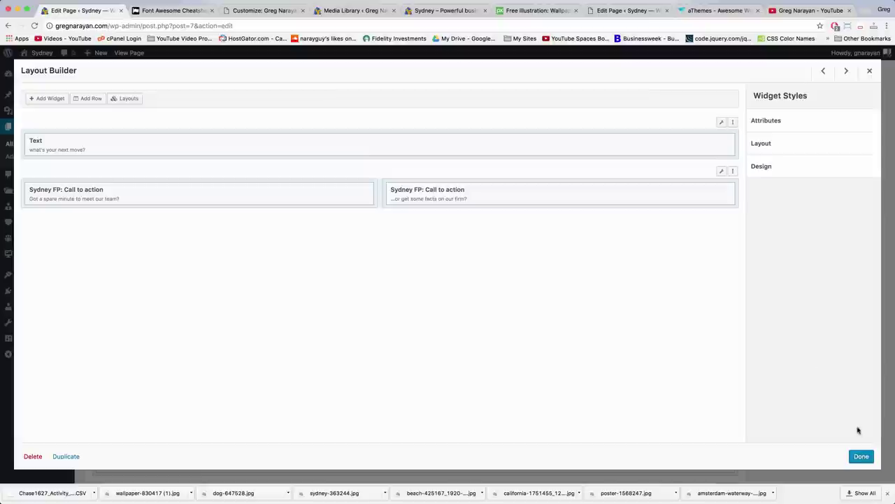
click(862, 456)
click(865, 196)
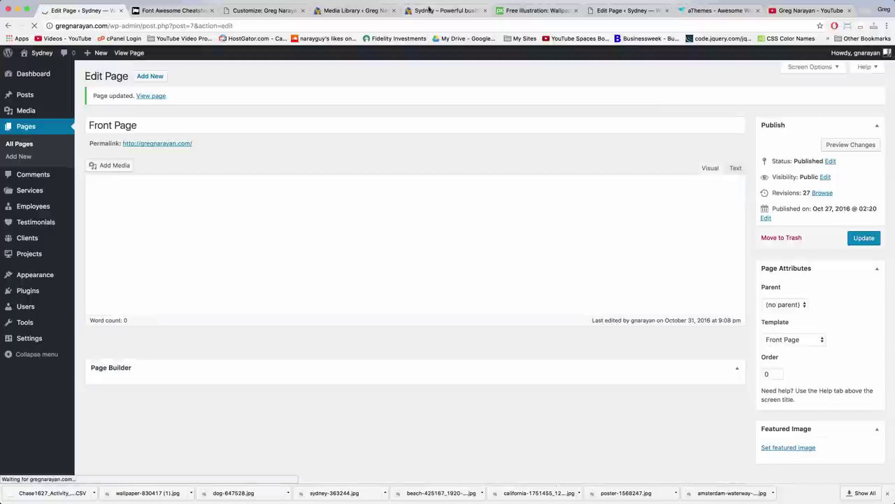
Switch to the live site and scroll down to check the bordered call-to-action boxes
click(423, 11)
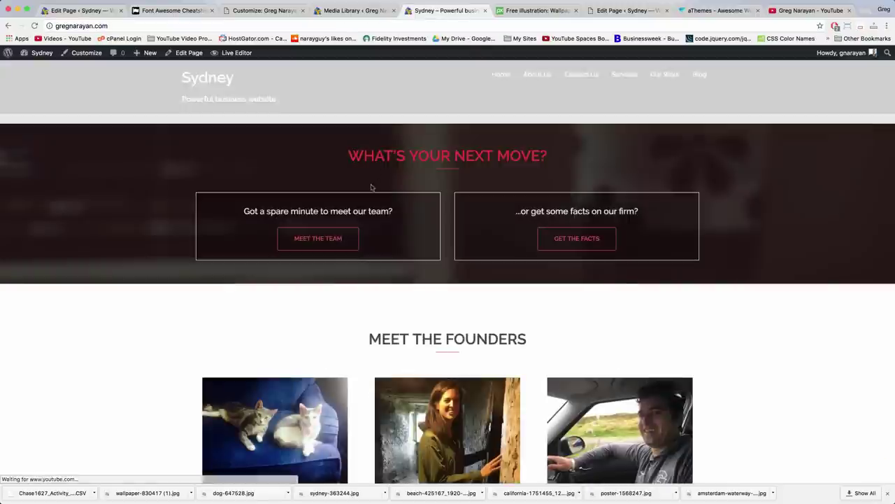
scroll(302, 235, down, 5)
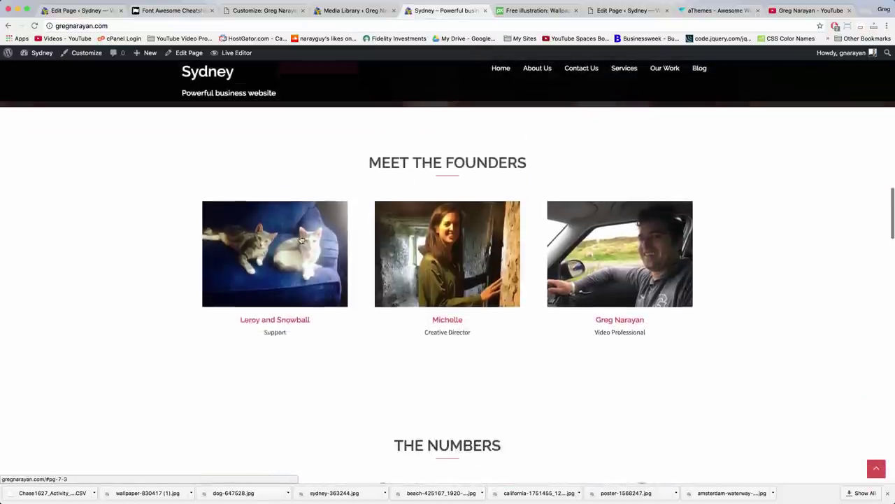
scroll(439, 266, up, 2)
scroll(580, 226, down, 5)
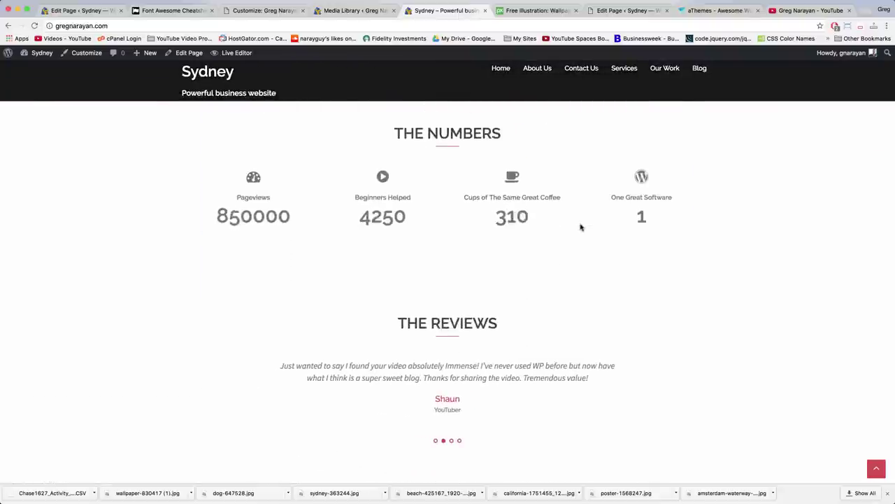
scroll(308, 270, down, 3)
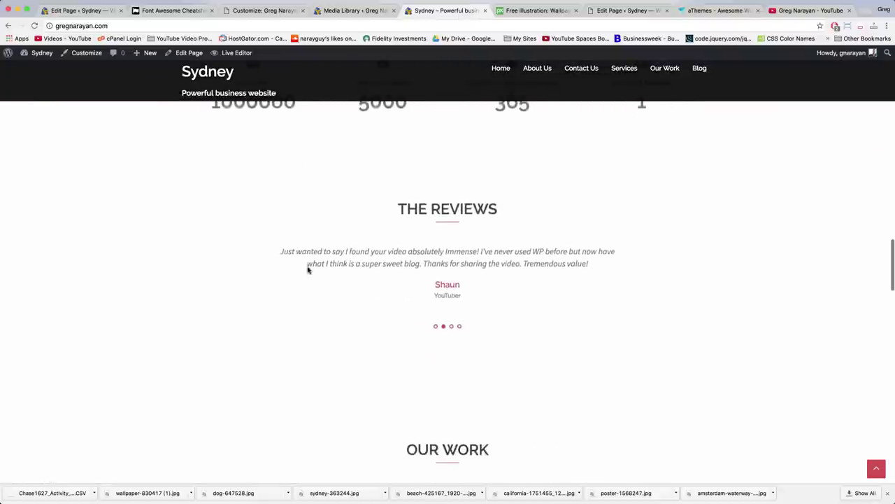
scroll(308, 270, down, 3)
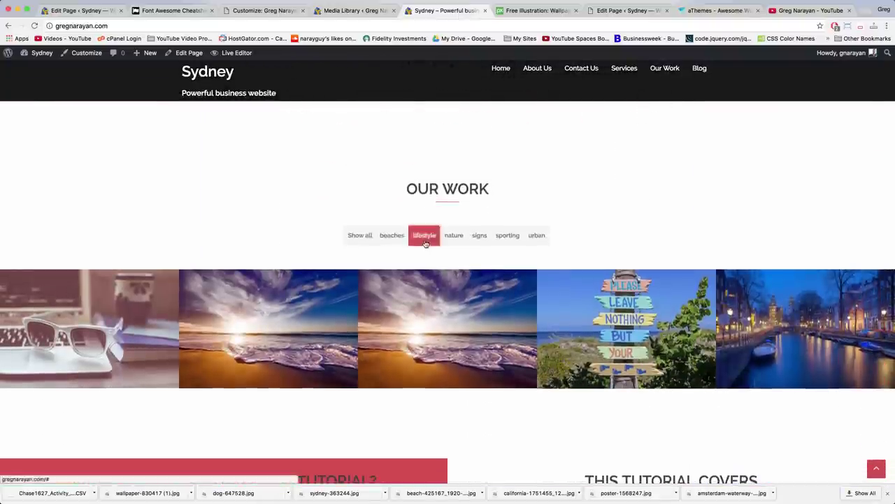
Try the Our Work filters (lifestyle, nature, signs, sporting, urban, all, beaches), then scroll to the footer
click(424, 238)
click(454, 236)
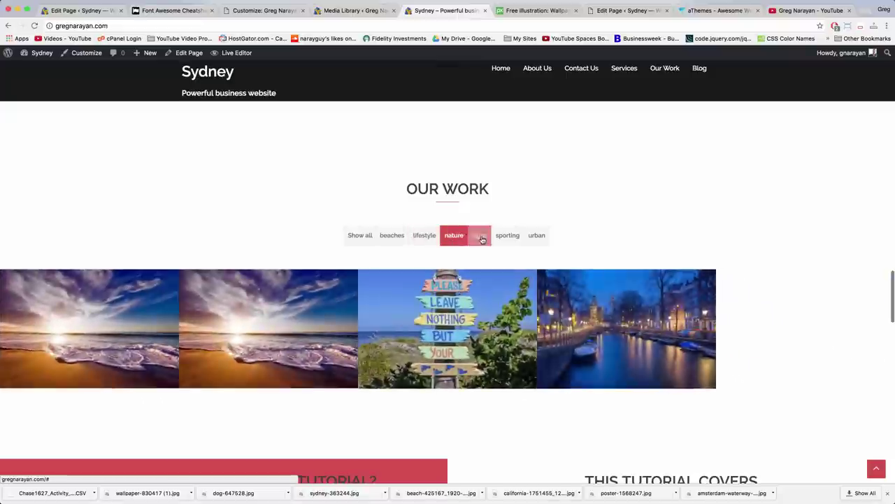
click(480, 237)
click(508, 236)
click(535, 238)
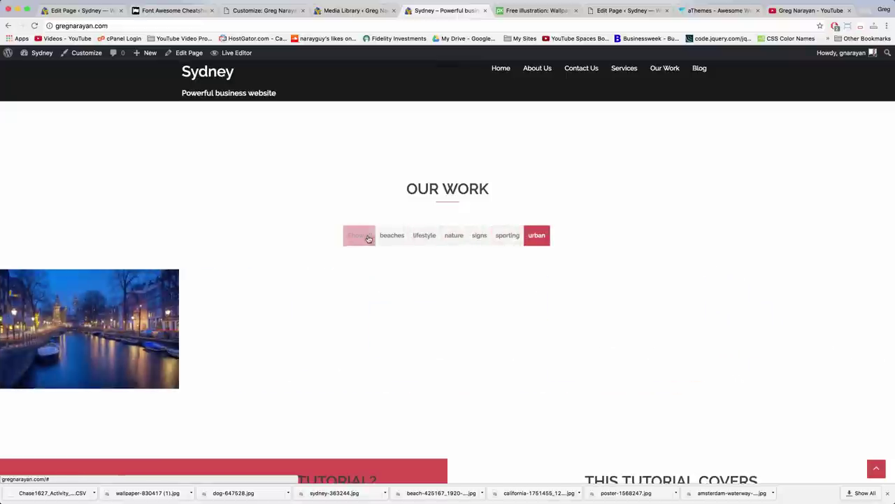
click(360, 237)
click(391, 238)
scroll(392, 239, down, 5)
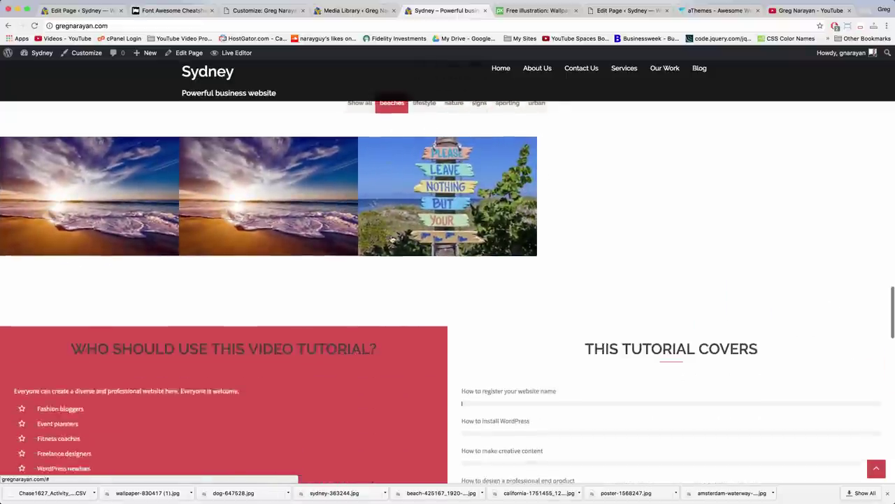
scroll(392, 239, down, 10)
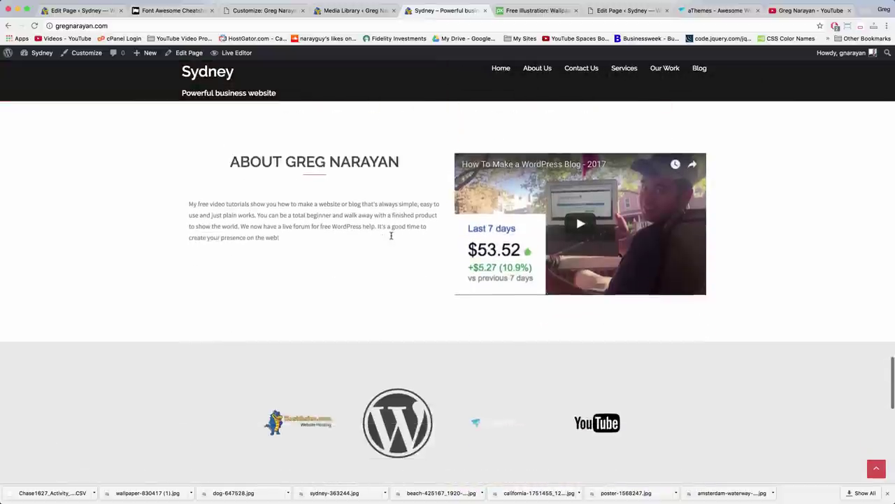
scroll(392, 238, down, 3)
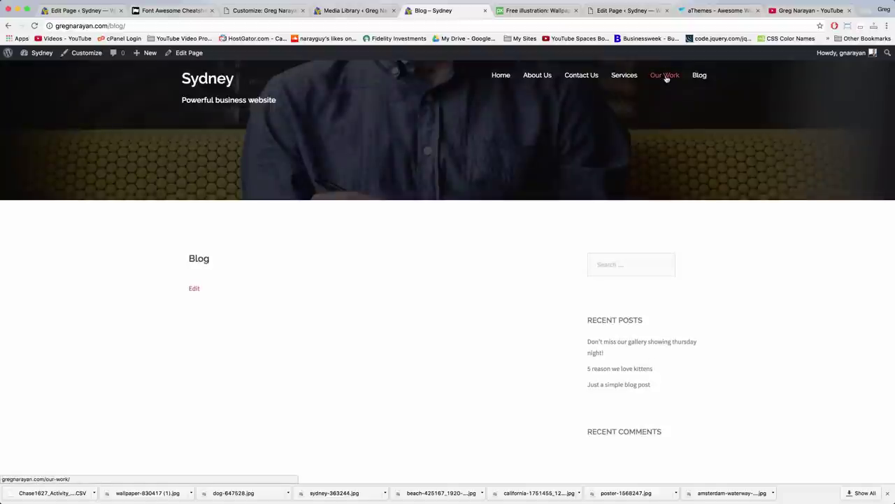
Visit the Our Work page, then the Services page with its six feature boxes
click(666, 78)
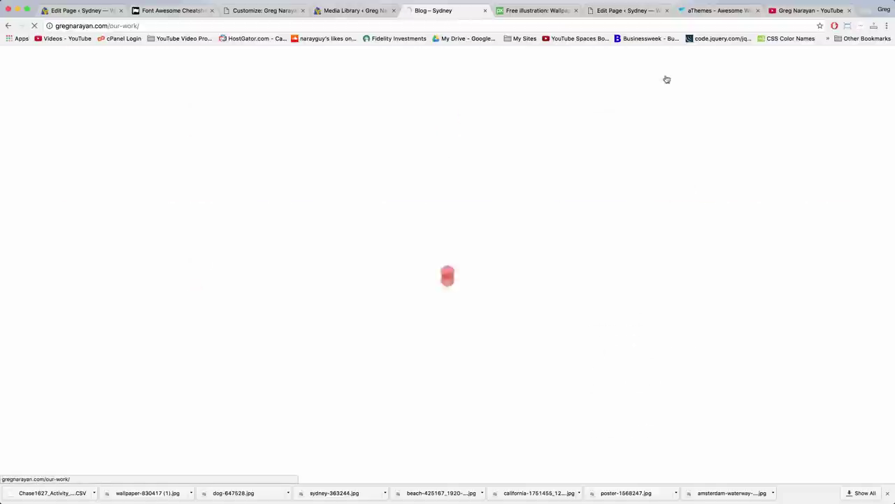
click(624, 77)
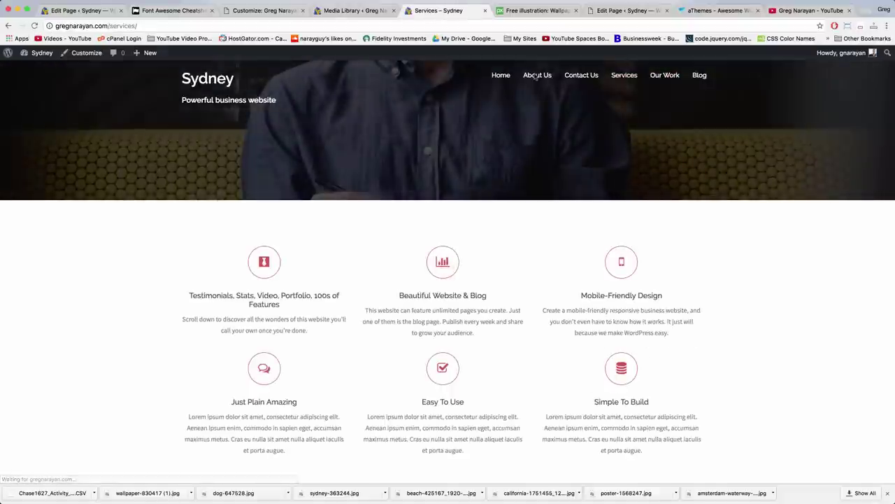